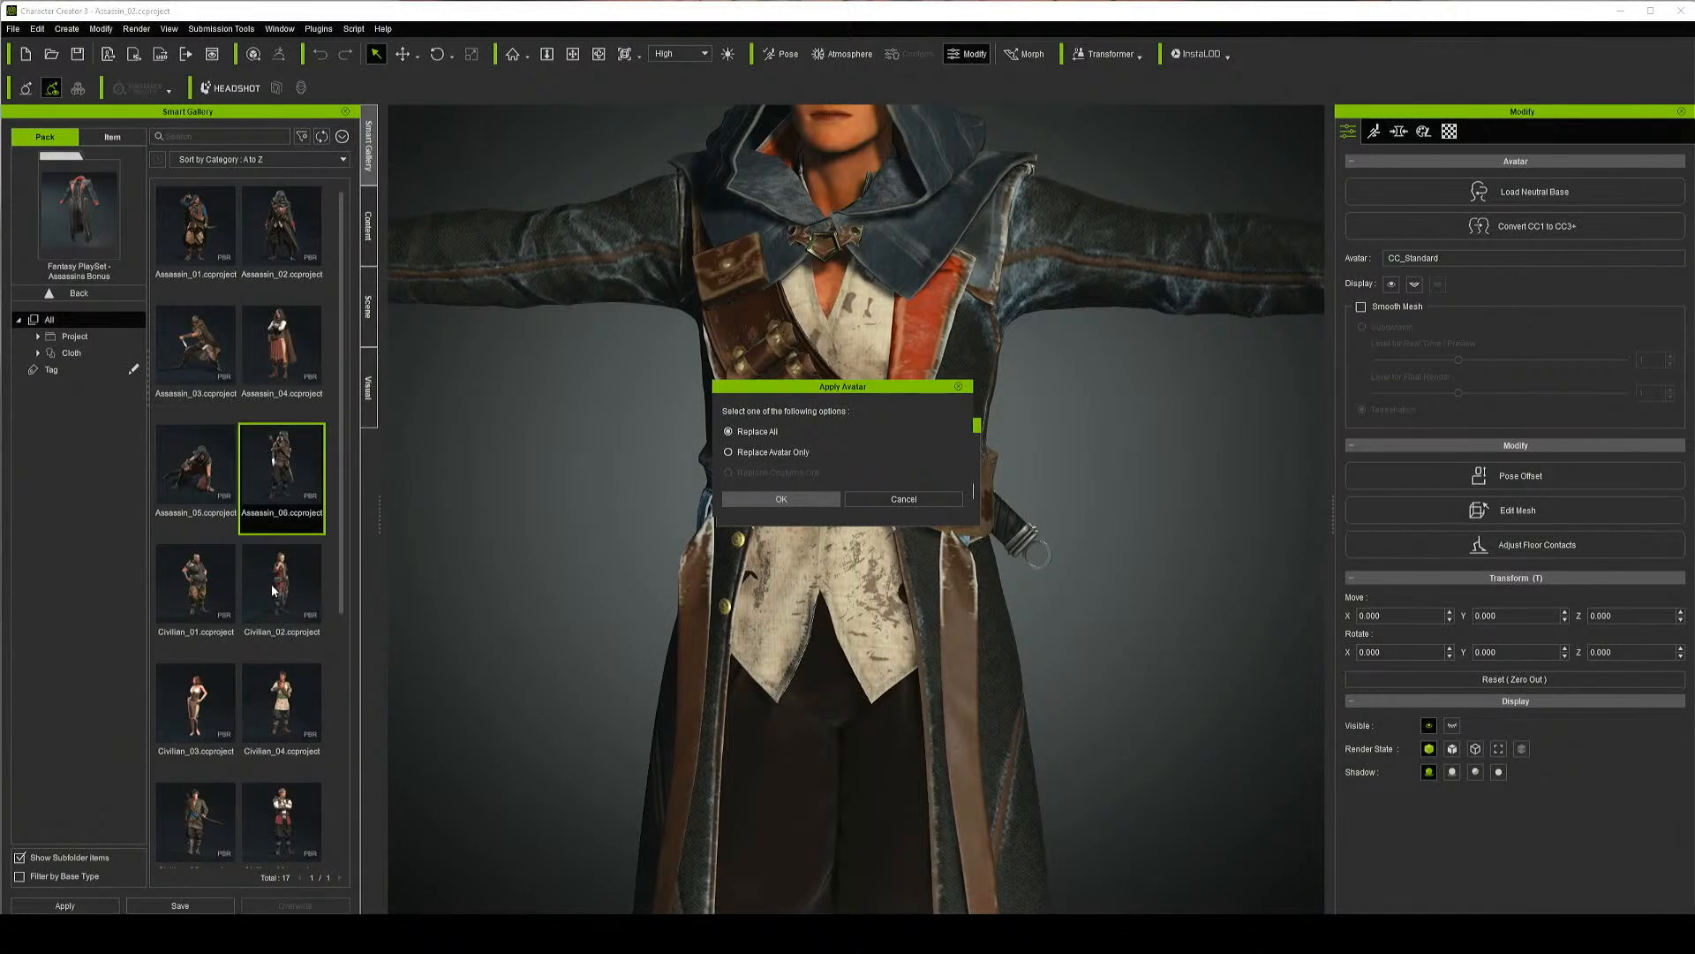
Load the Assassin_06 project with the Replace All option and hide the avatar's Hood
click(795, 499)
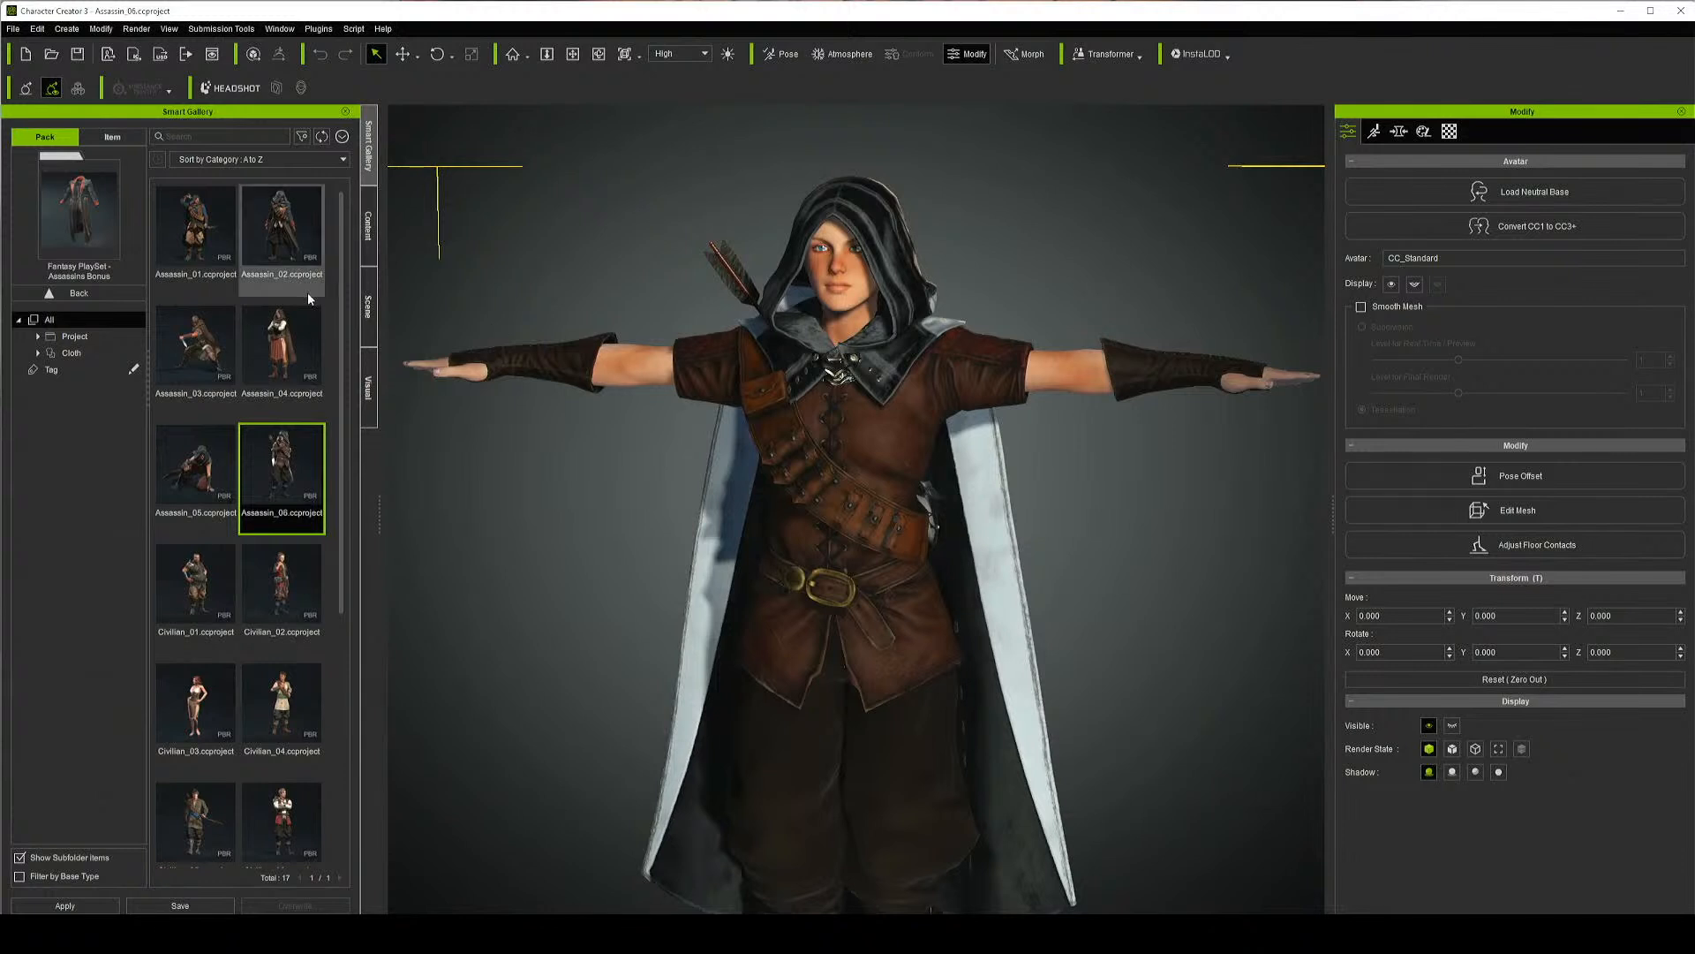
click(370, 228)
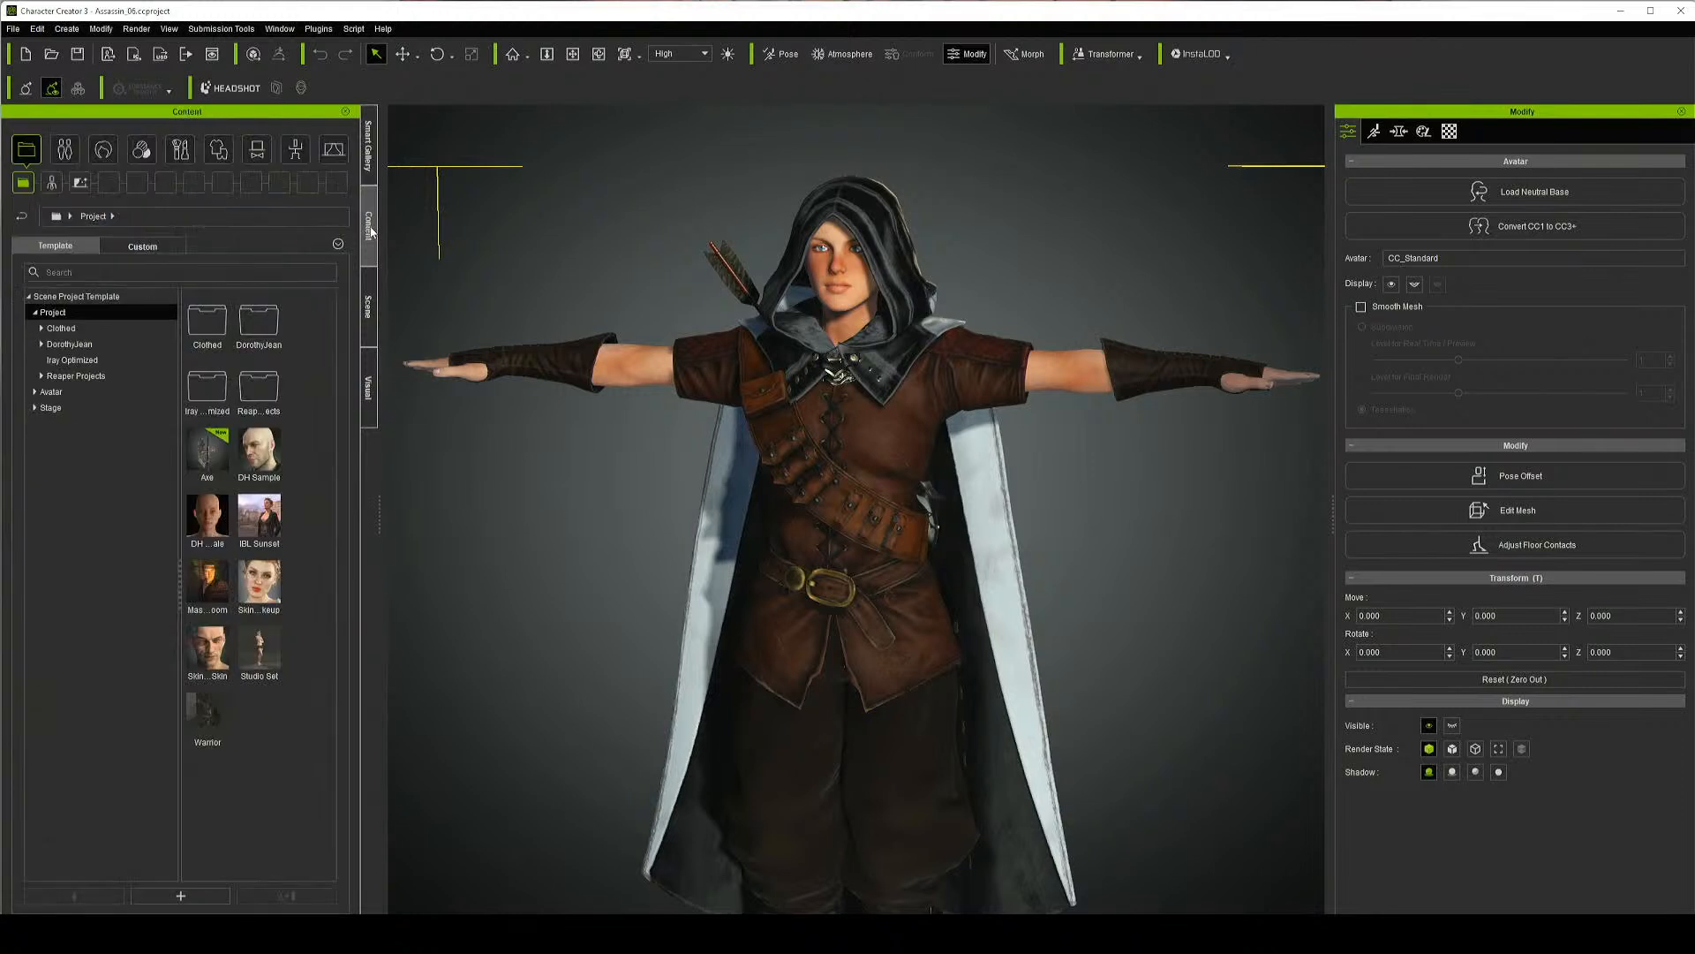
click(370, 309)
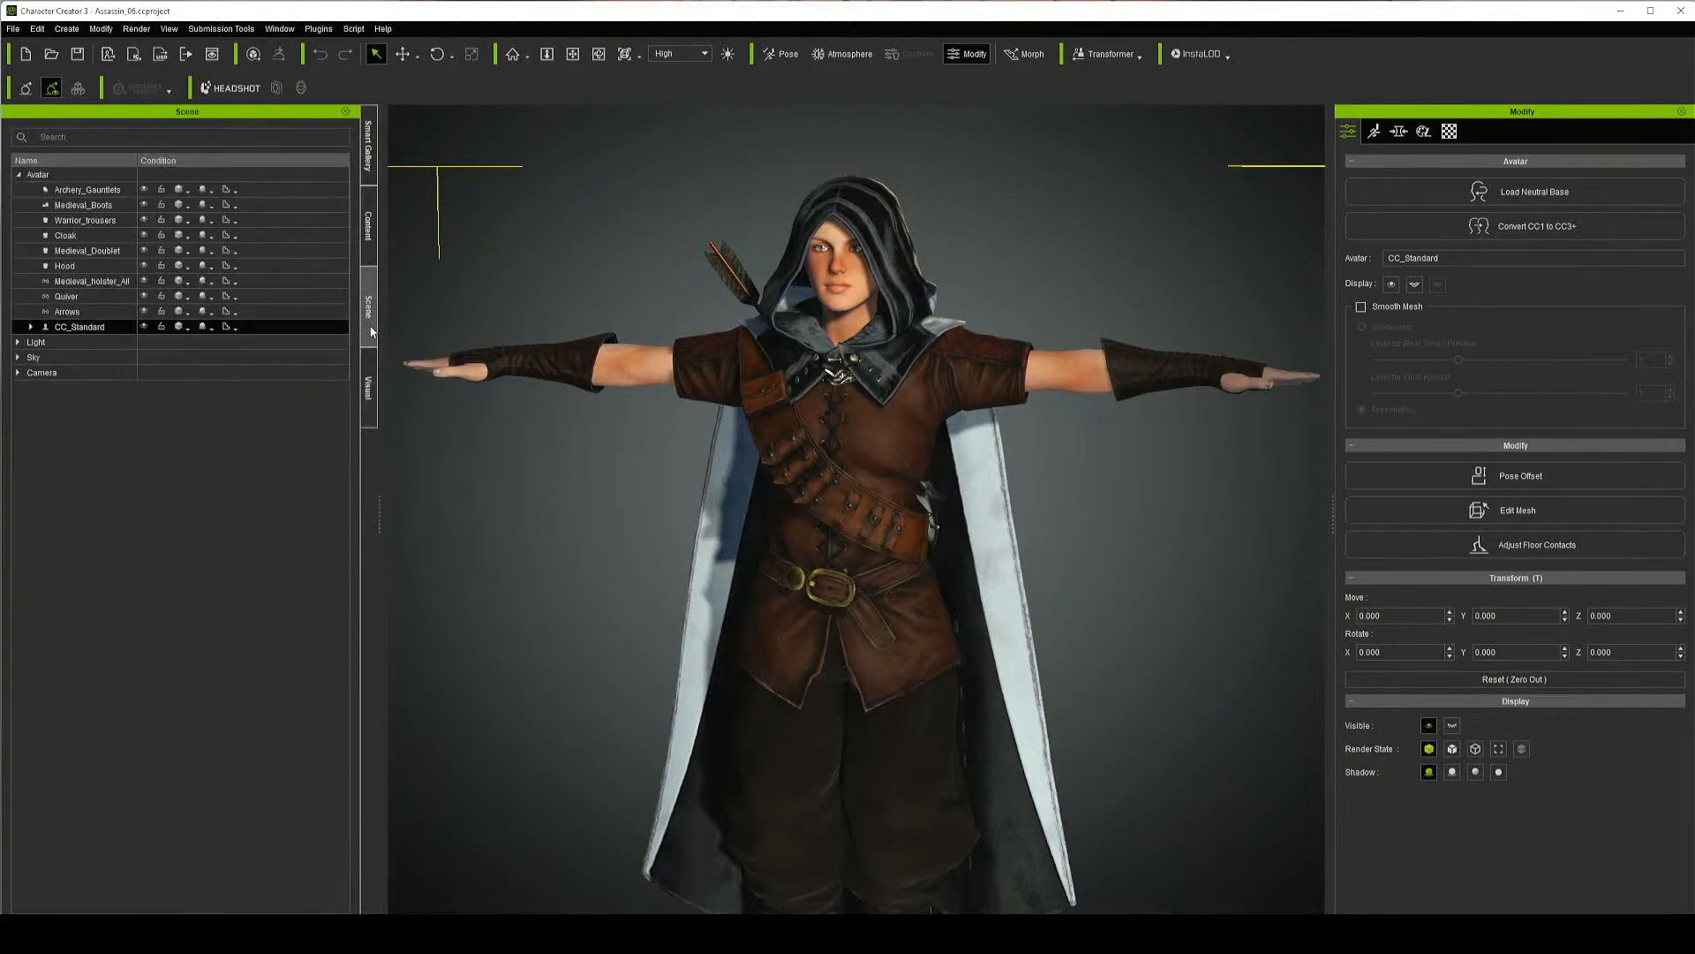
click(148, 267)
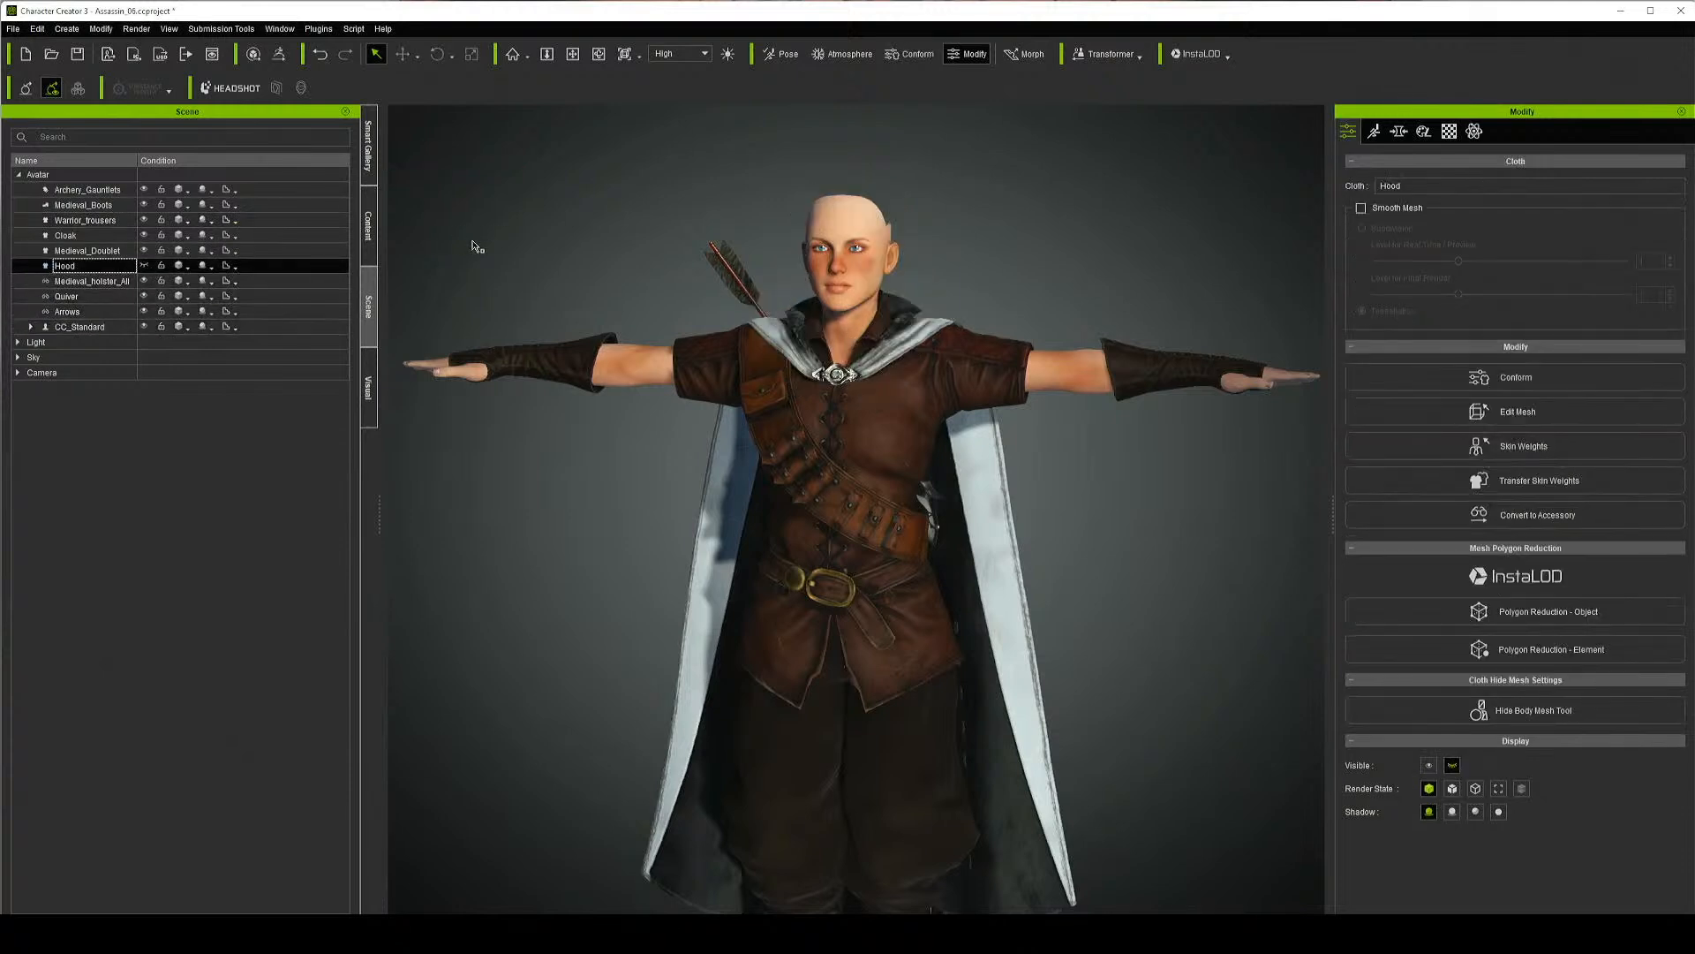
Open the CC3 Embed Hair pack from the Hair category of the Smart Gallery packs
click(598, 54)
drag(757, 272, 892, 265)
scroll(899, 242, up, 4)
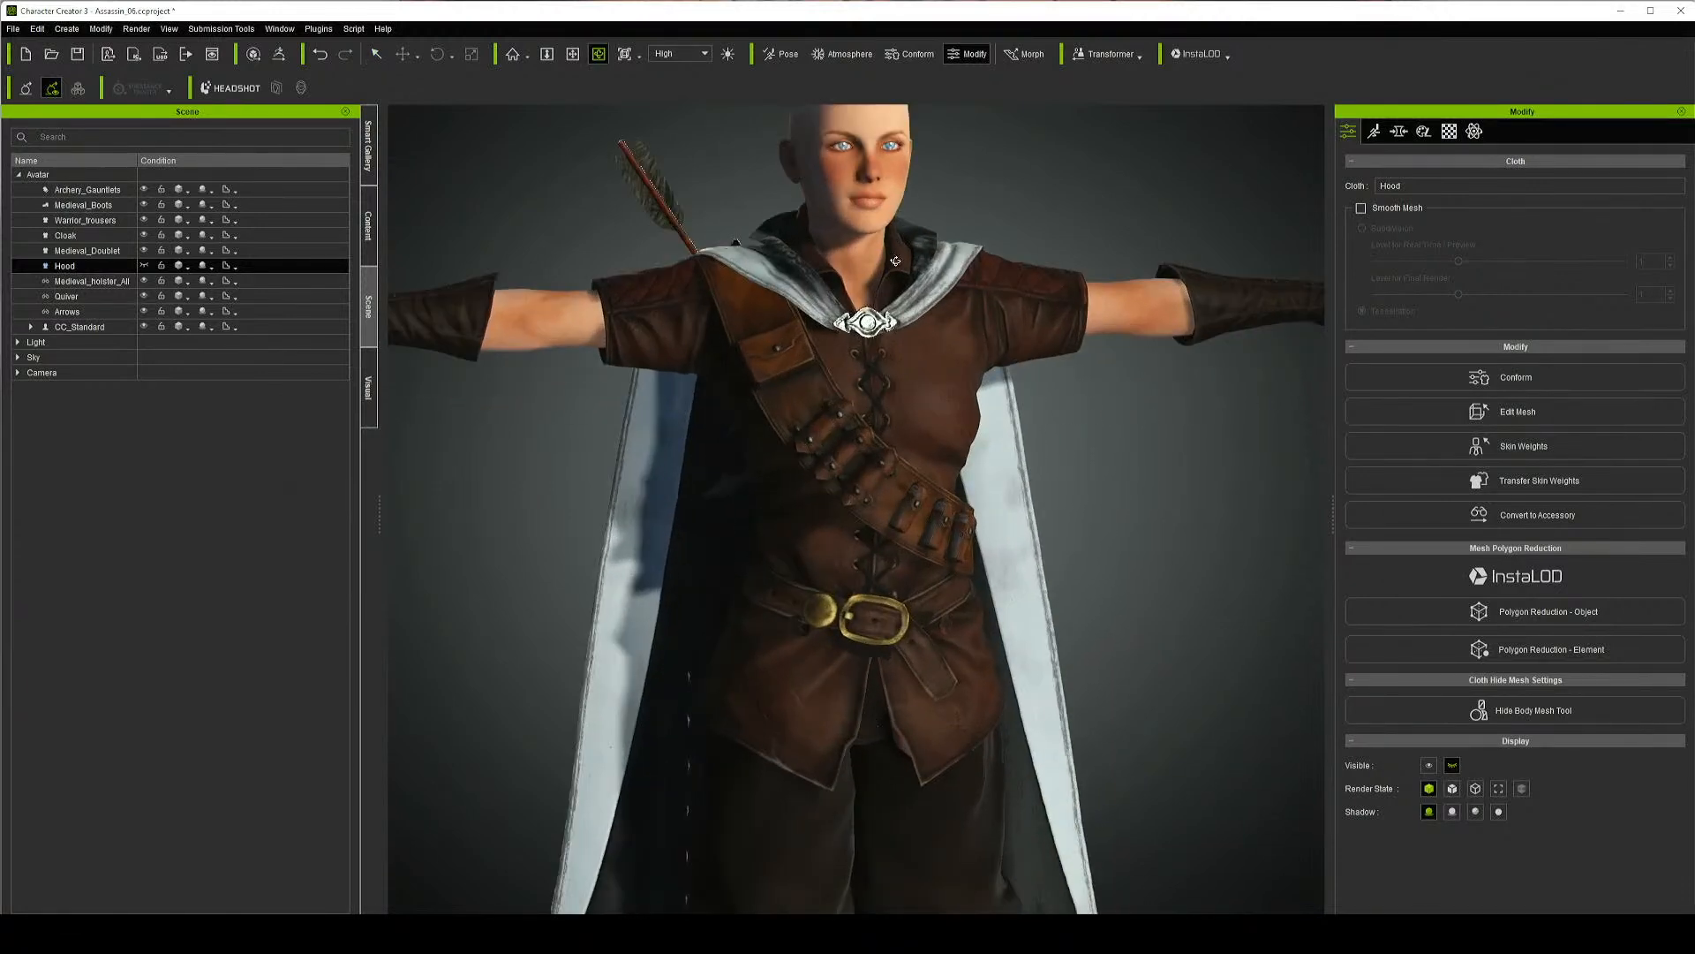
middle_drag(777, 187, 581, 414)
scroll(749, 459, up, 6)
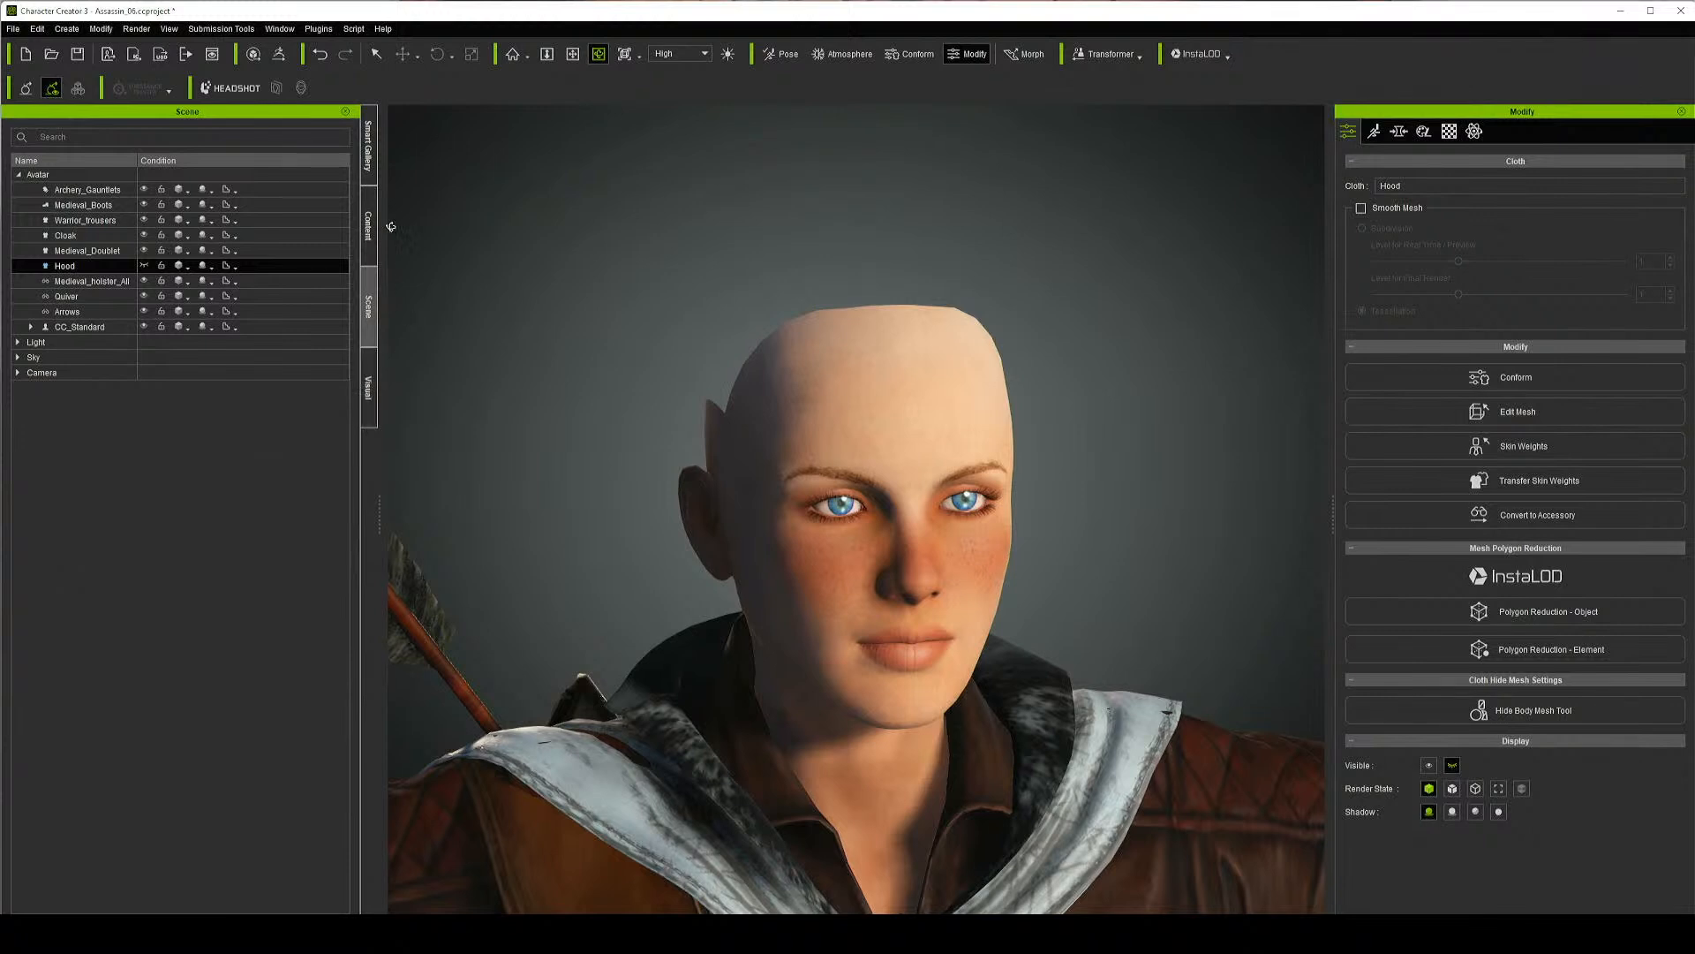
click(370, 232)
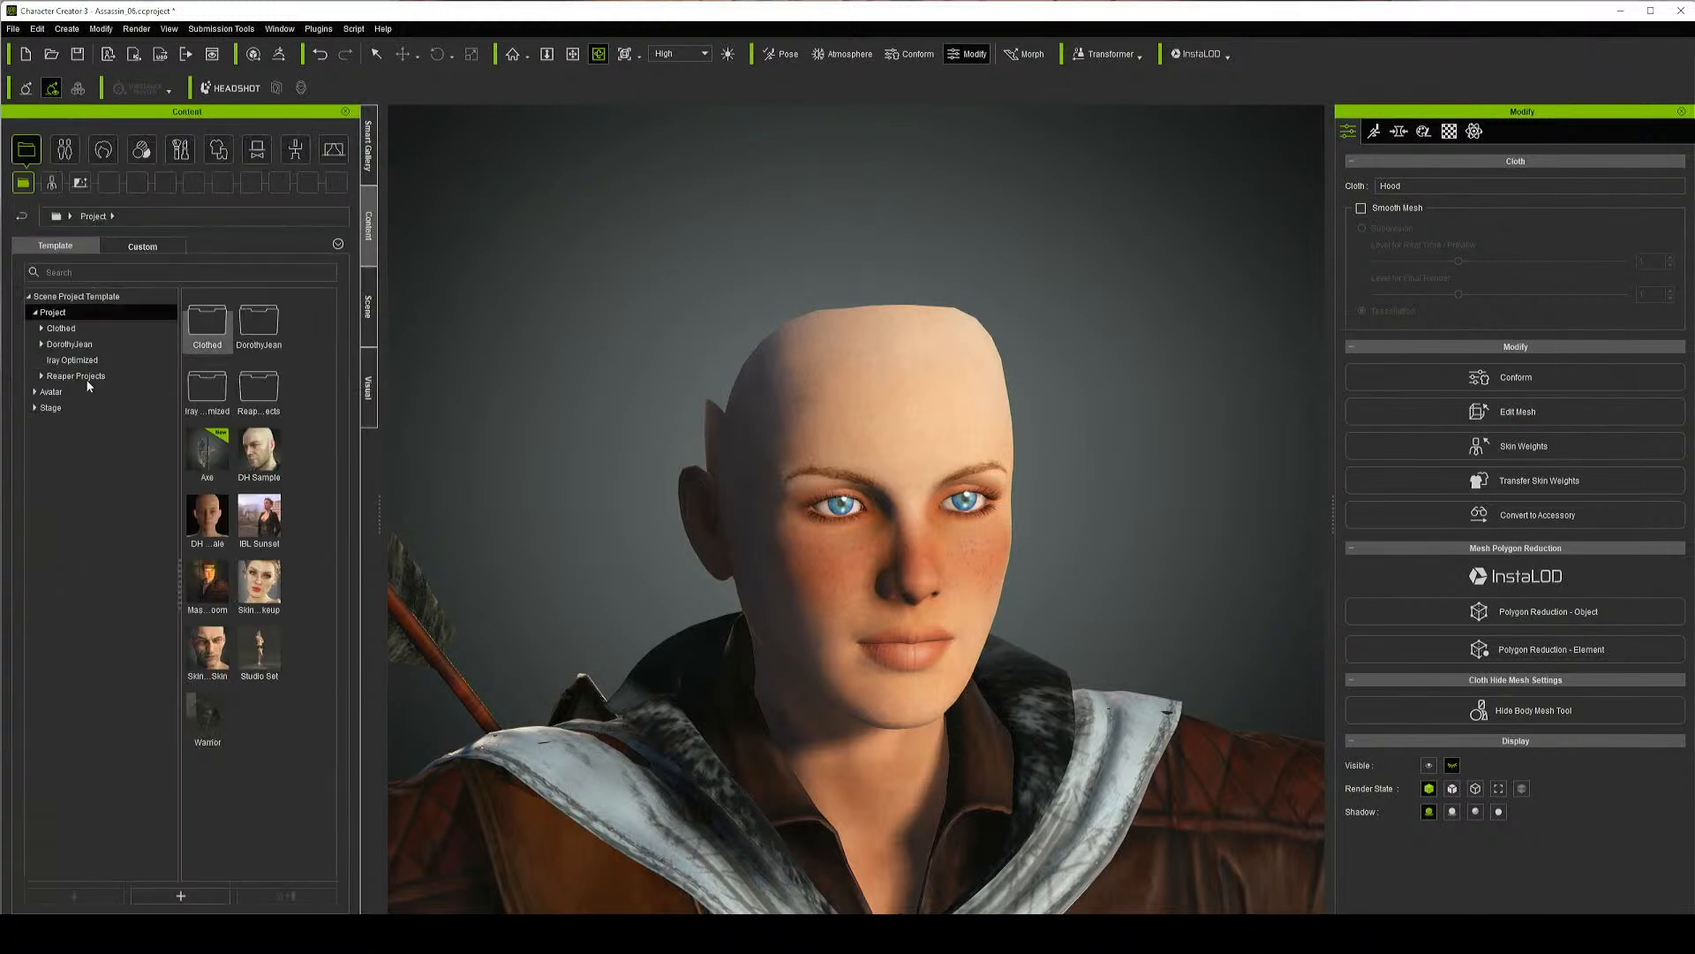
click(36, 391)
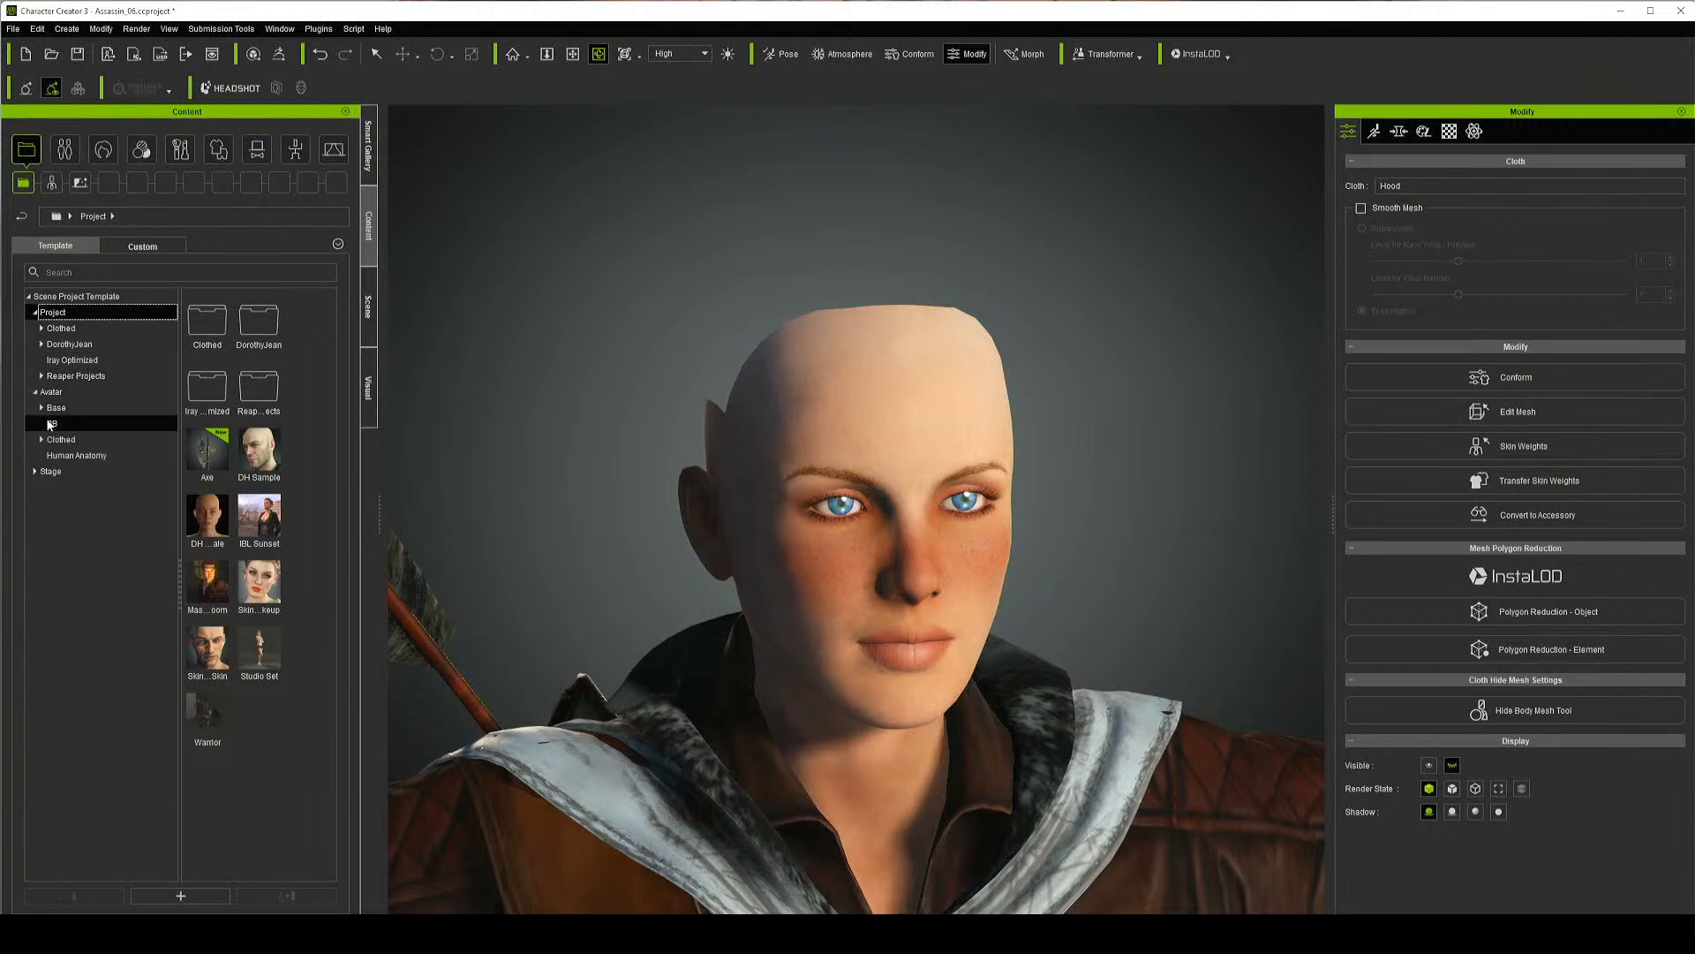
click(368, 183)
click(38, 352)
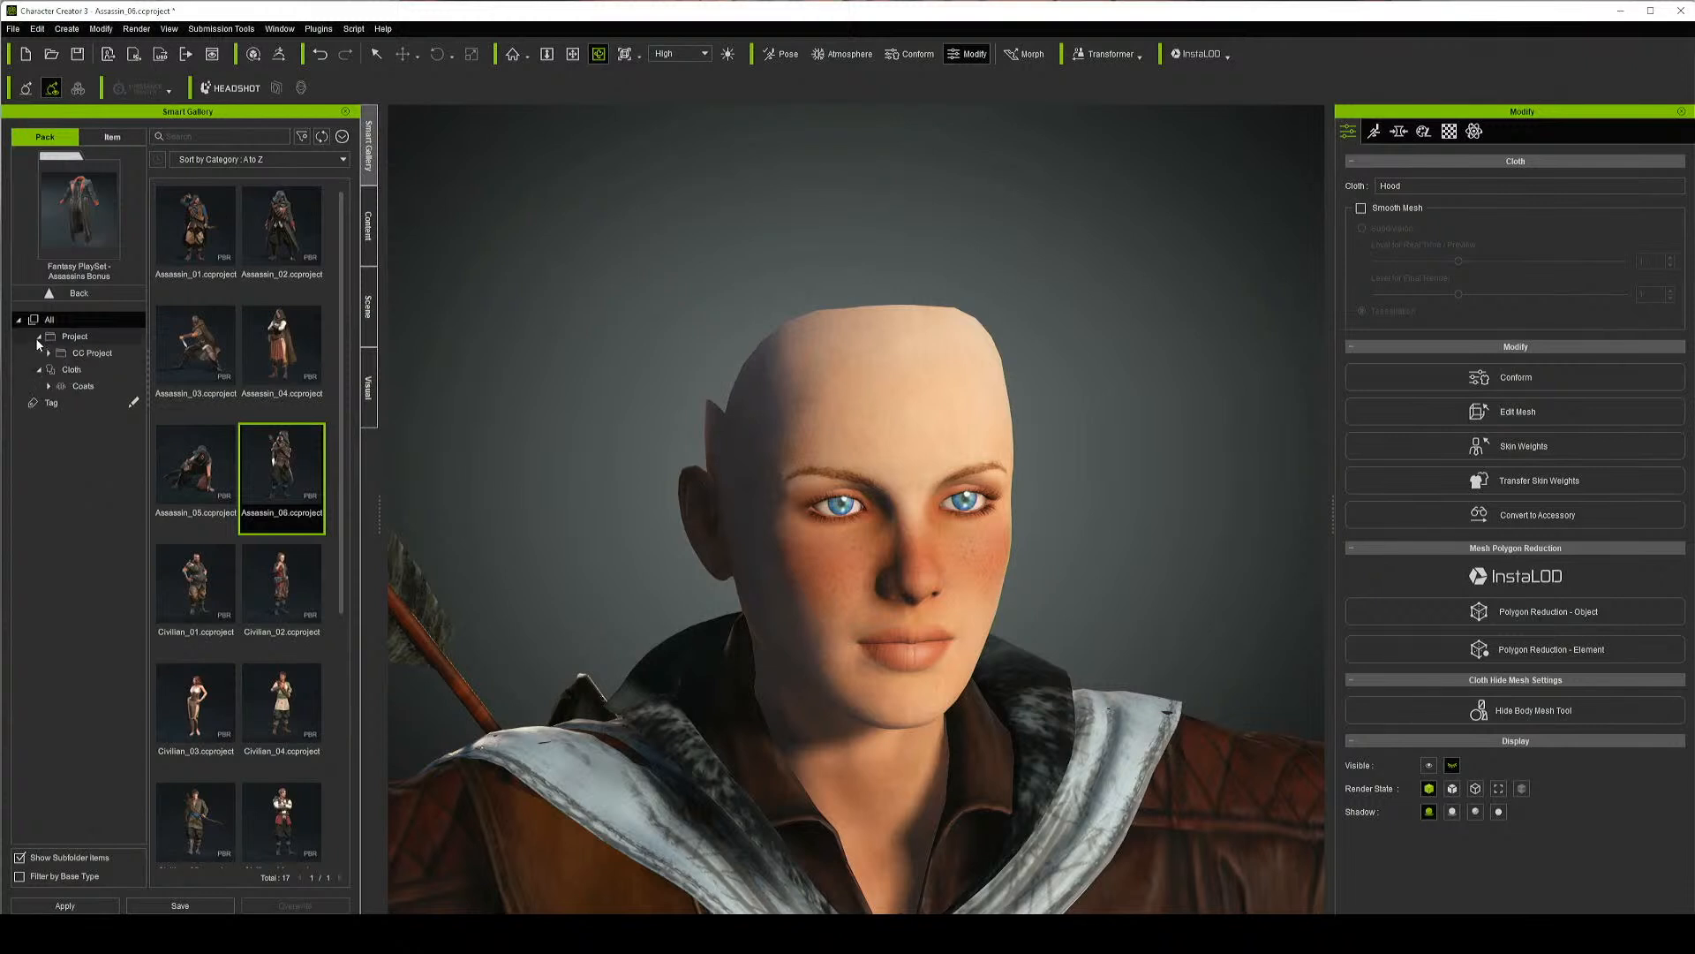
click(46, 294)
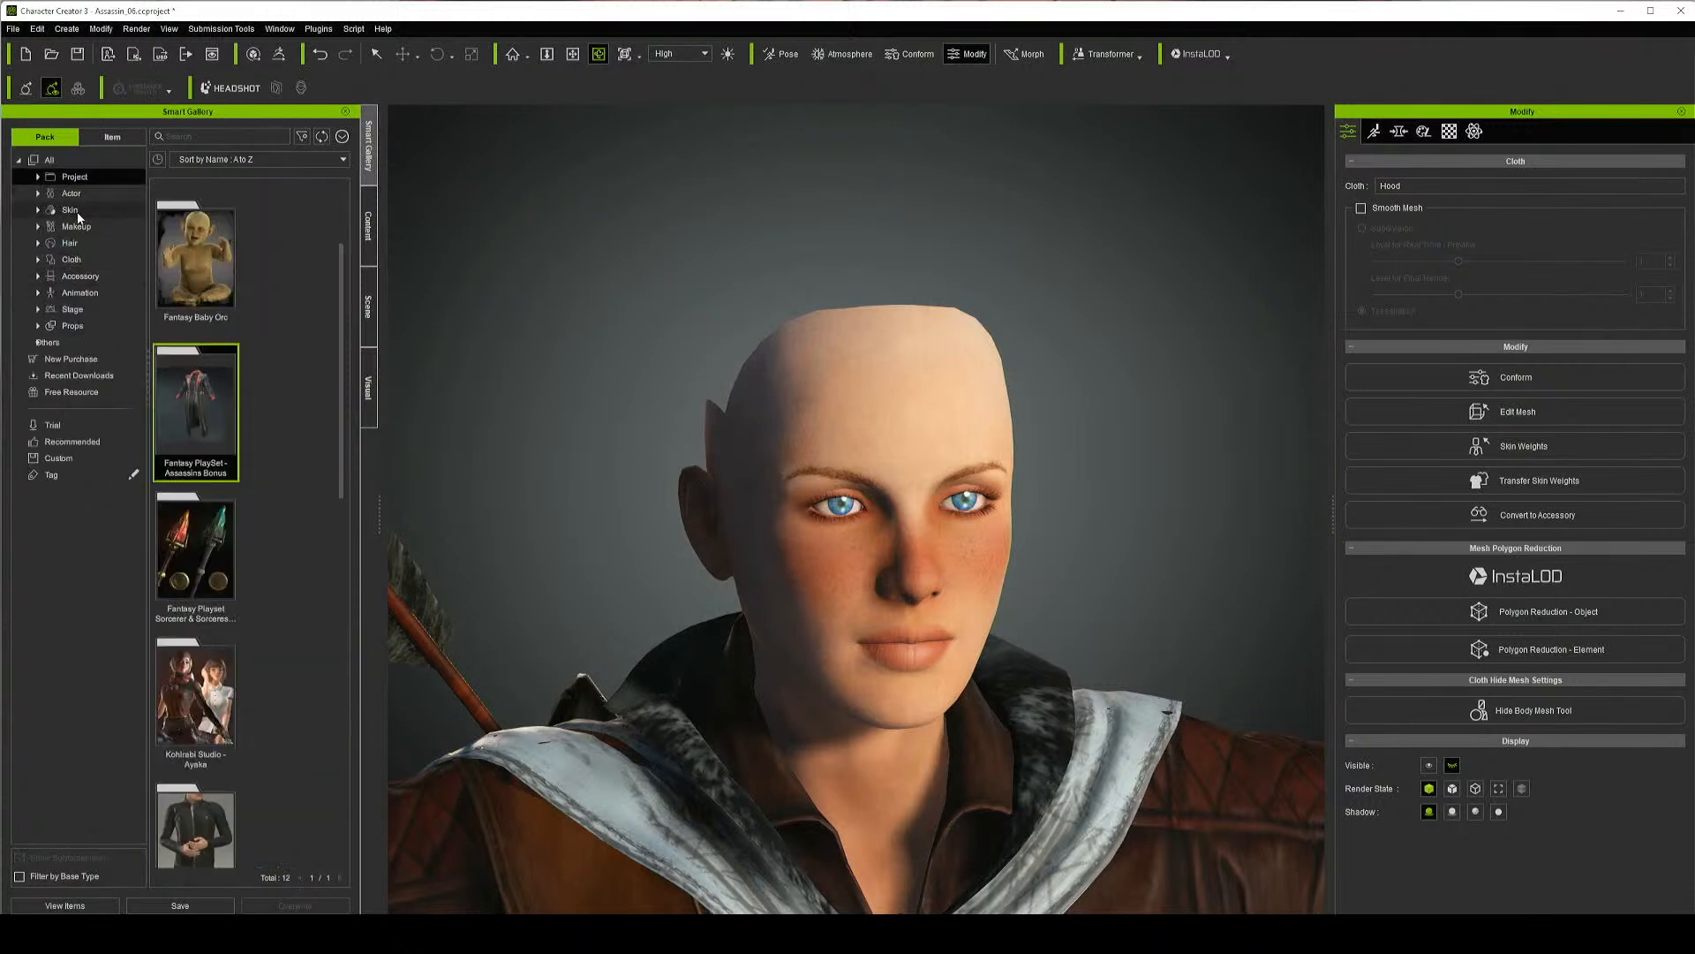
click(78, 244)
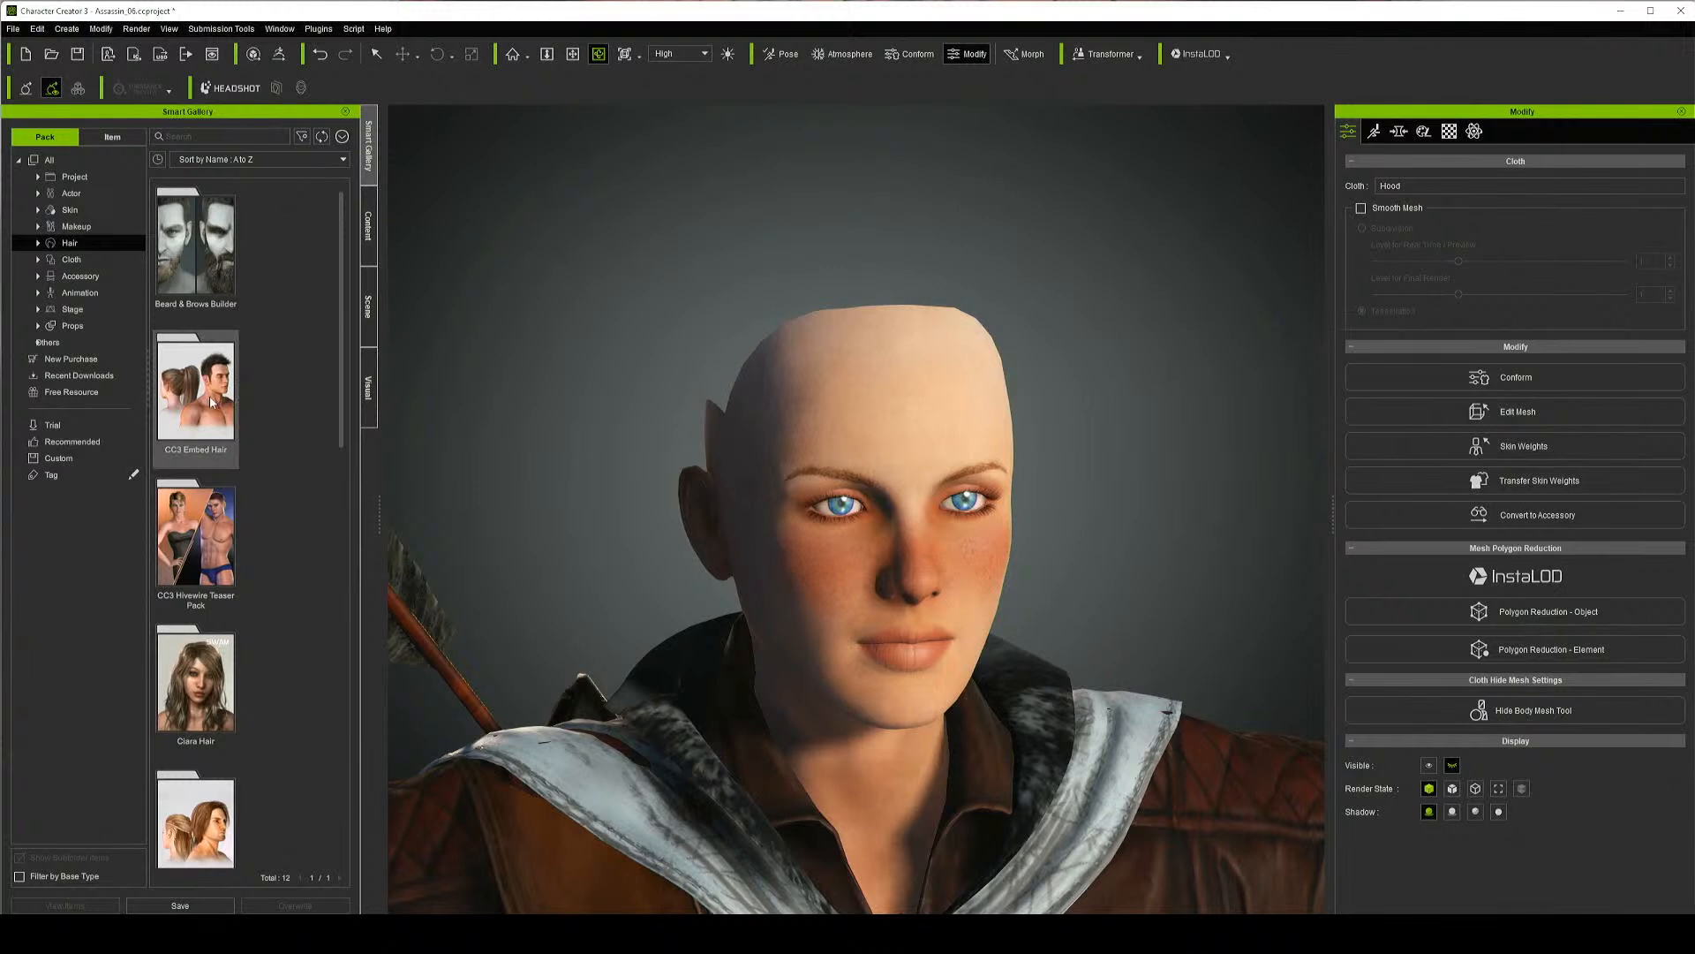
double_click(212, 401)
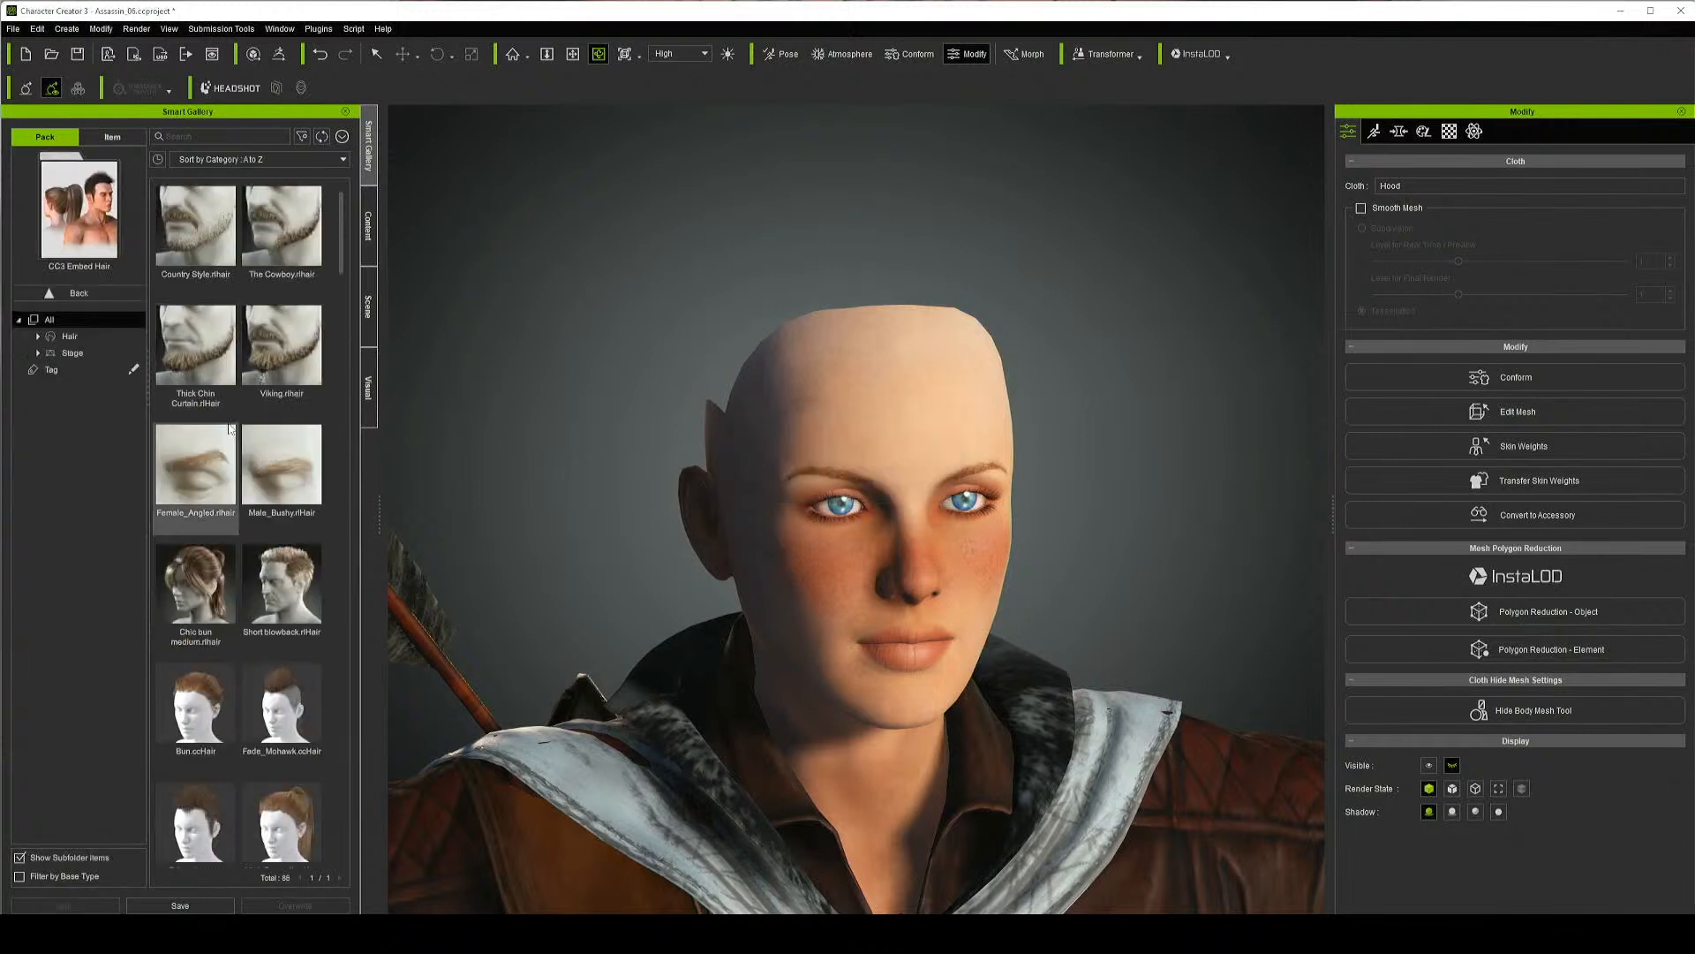
Browse the CC3 Embed Hair pack and apply the Chic bun medium hairstyle to the avatar
scroll(230, 428, down, 5)
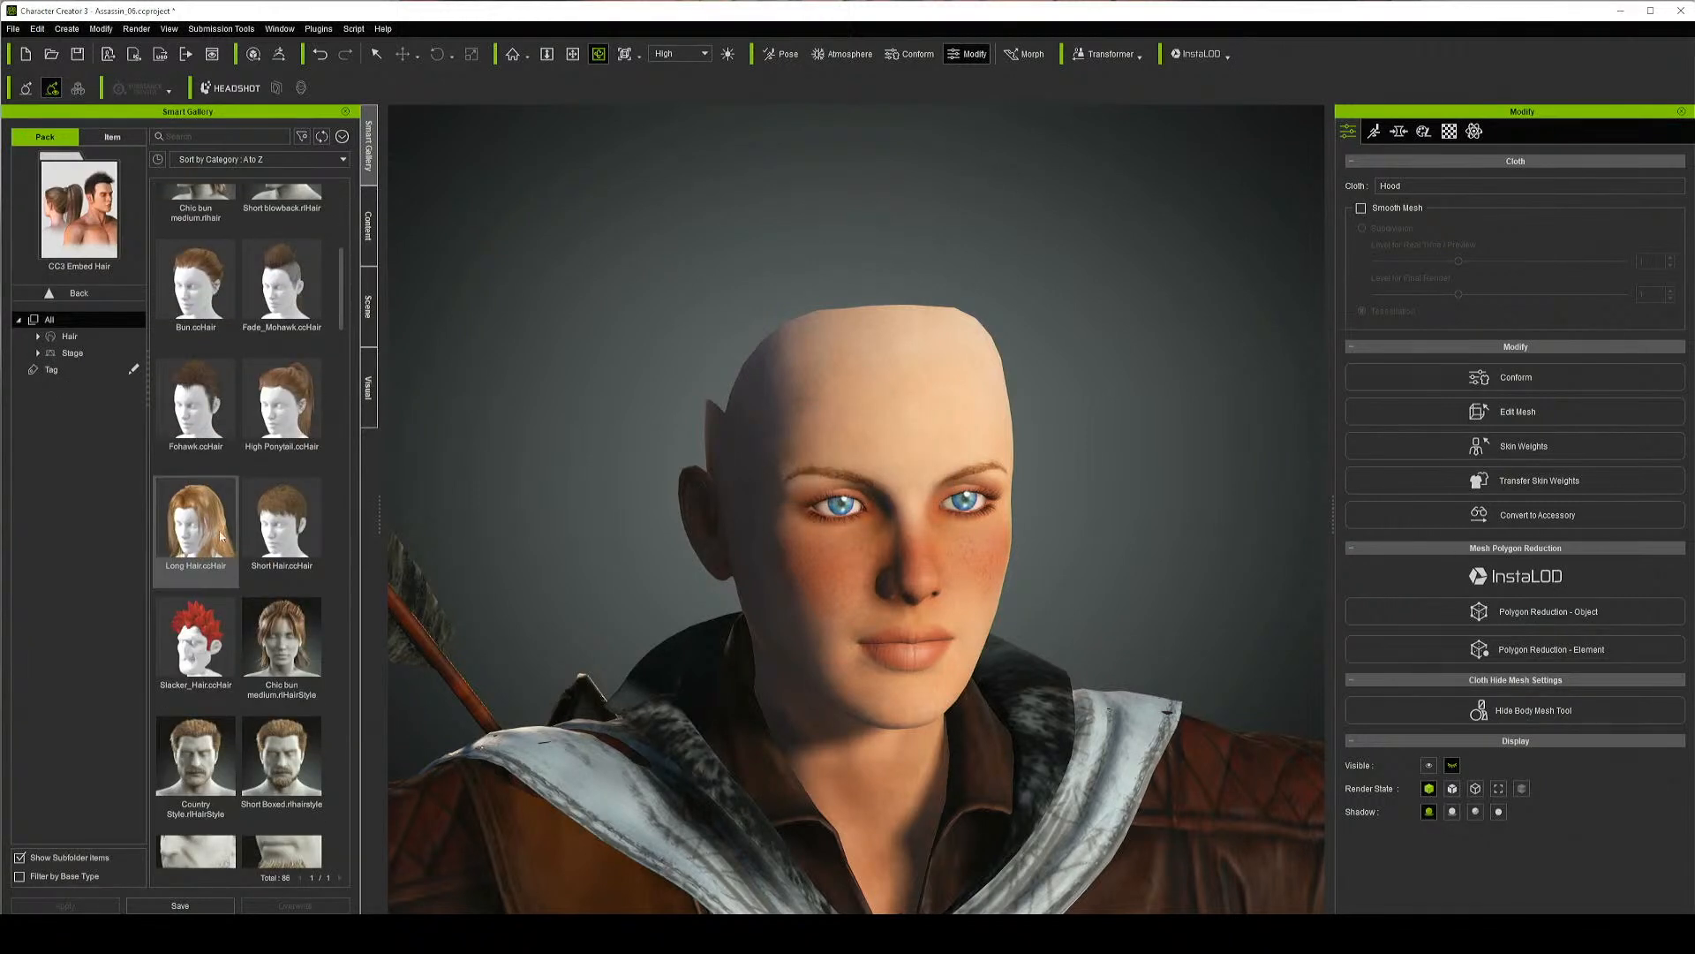
scroll(221, 565, down, 4)
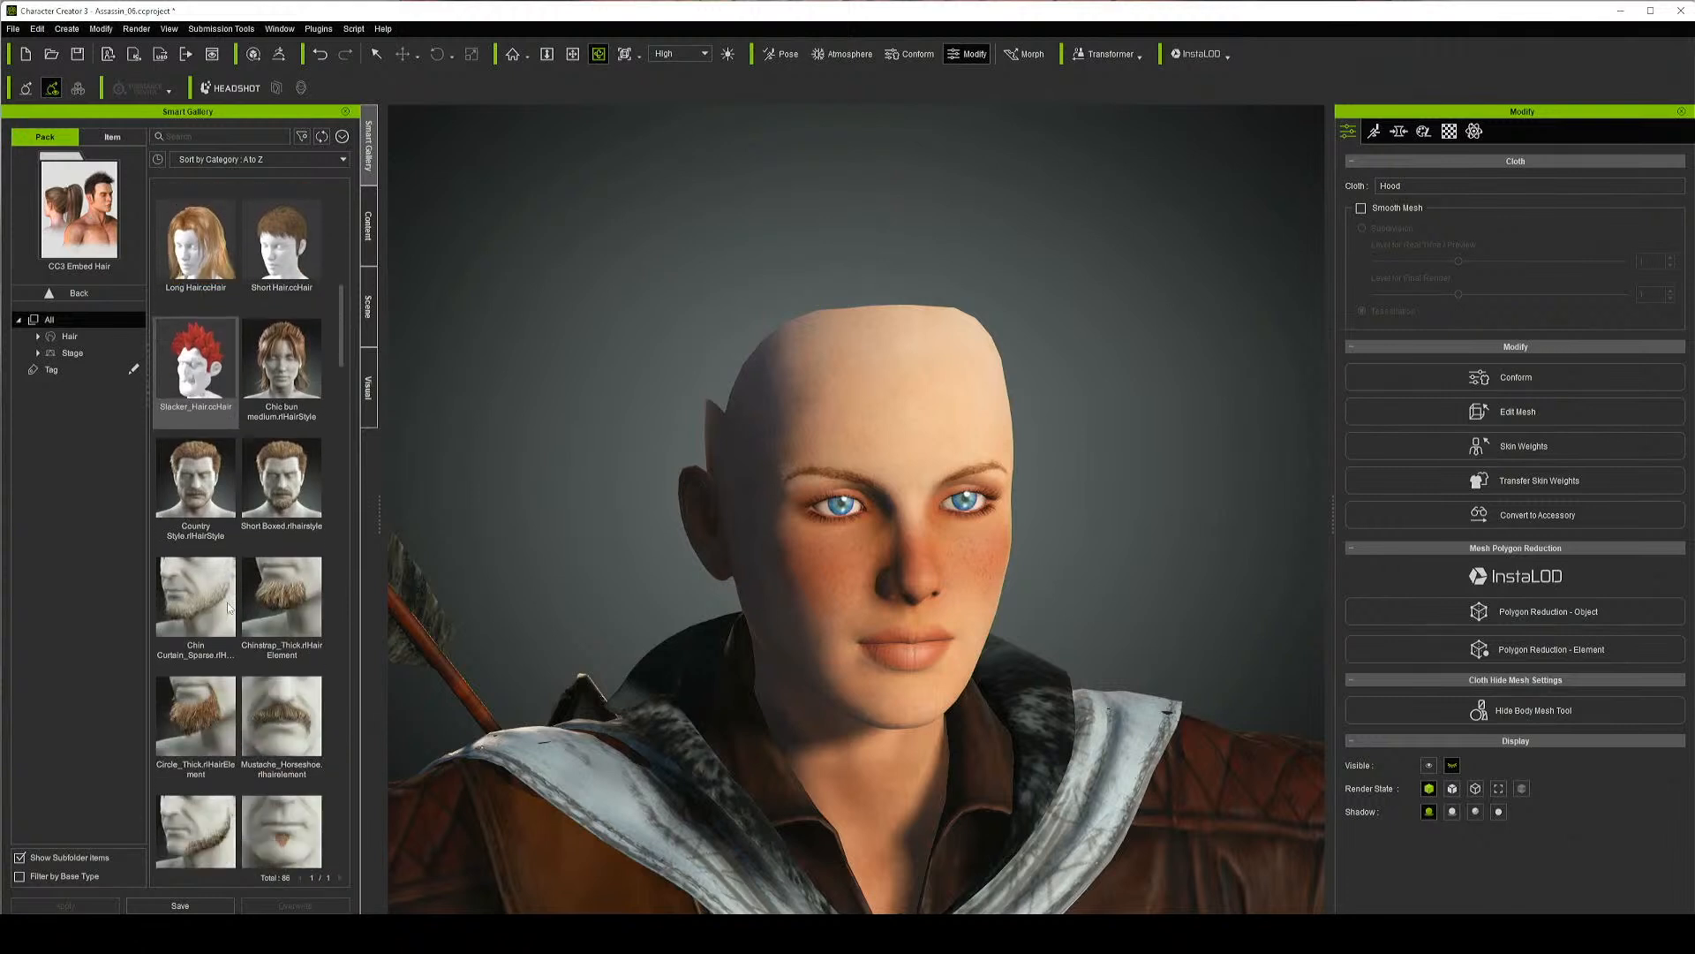
scroll(228, 607, down, 8)
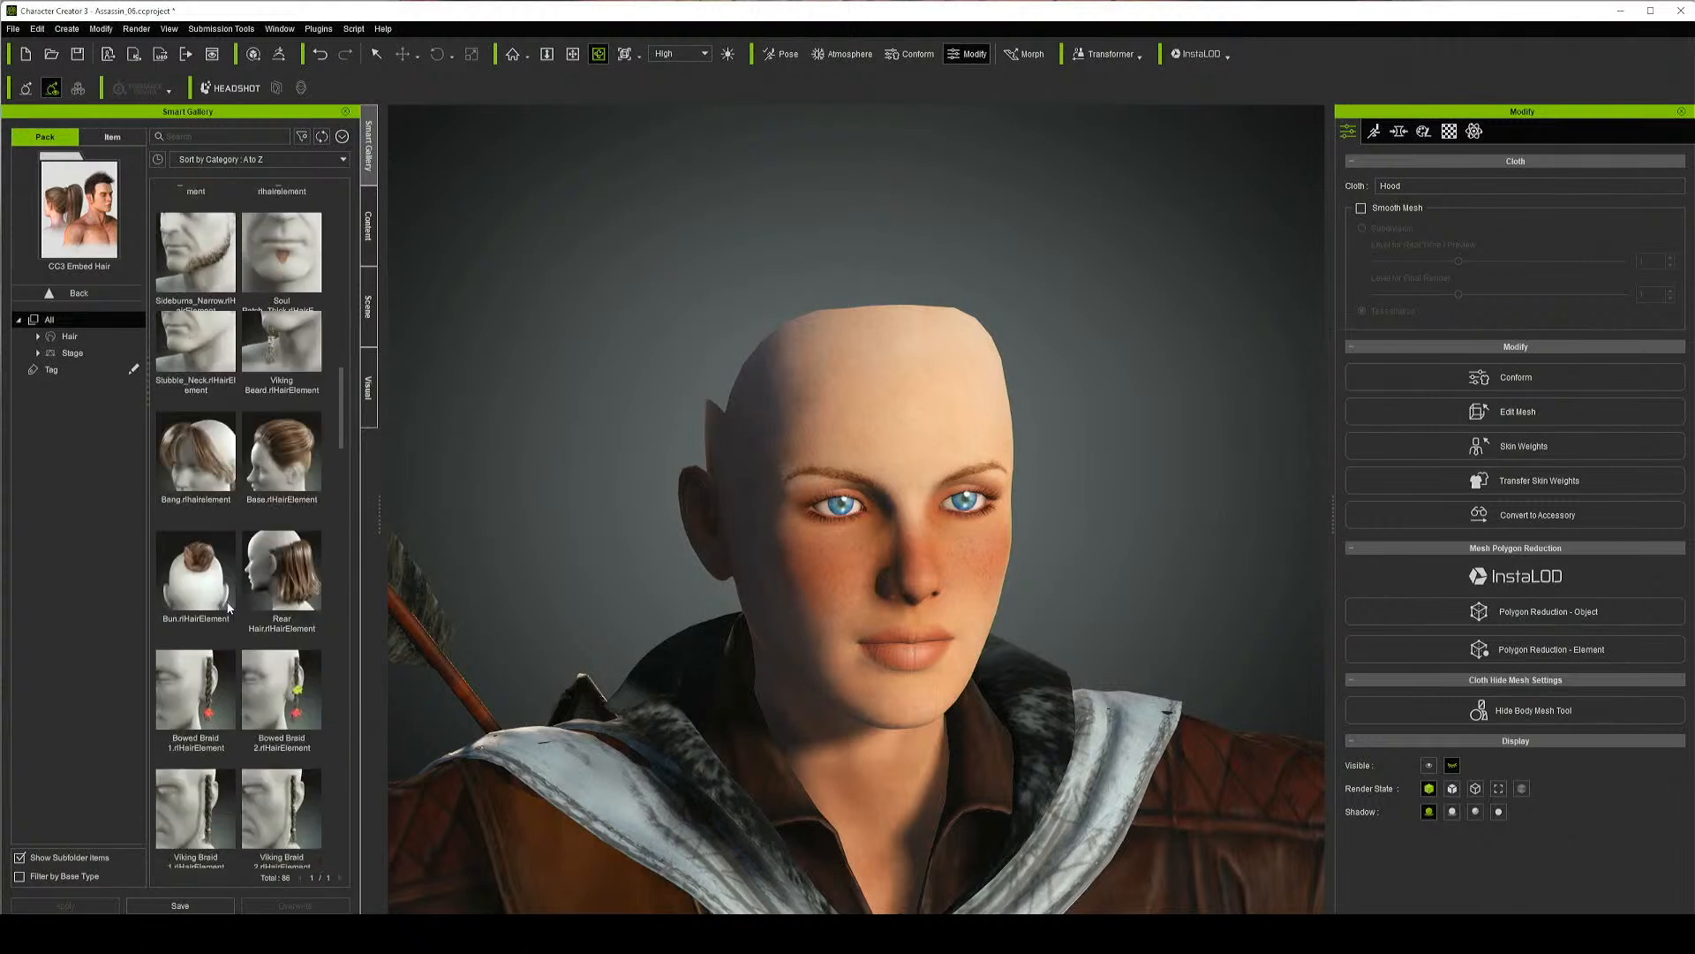
scroll(226, 600, down, 1)
scroll(344, 478, down, 3)
drag(344, 478, 395, 119)
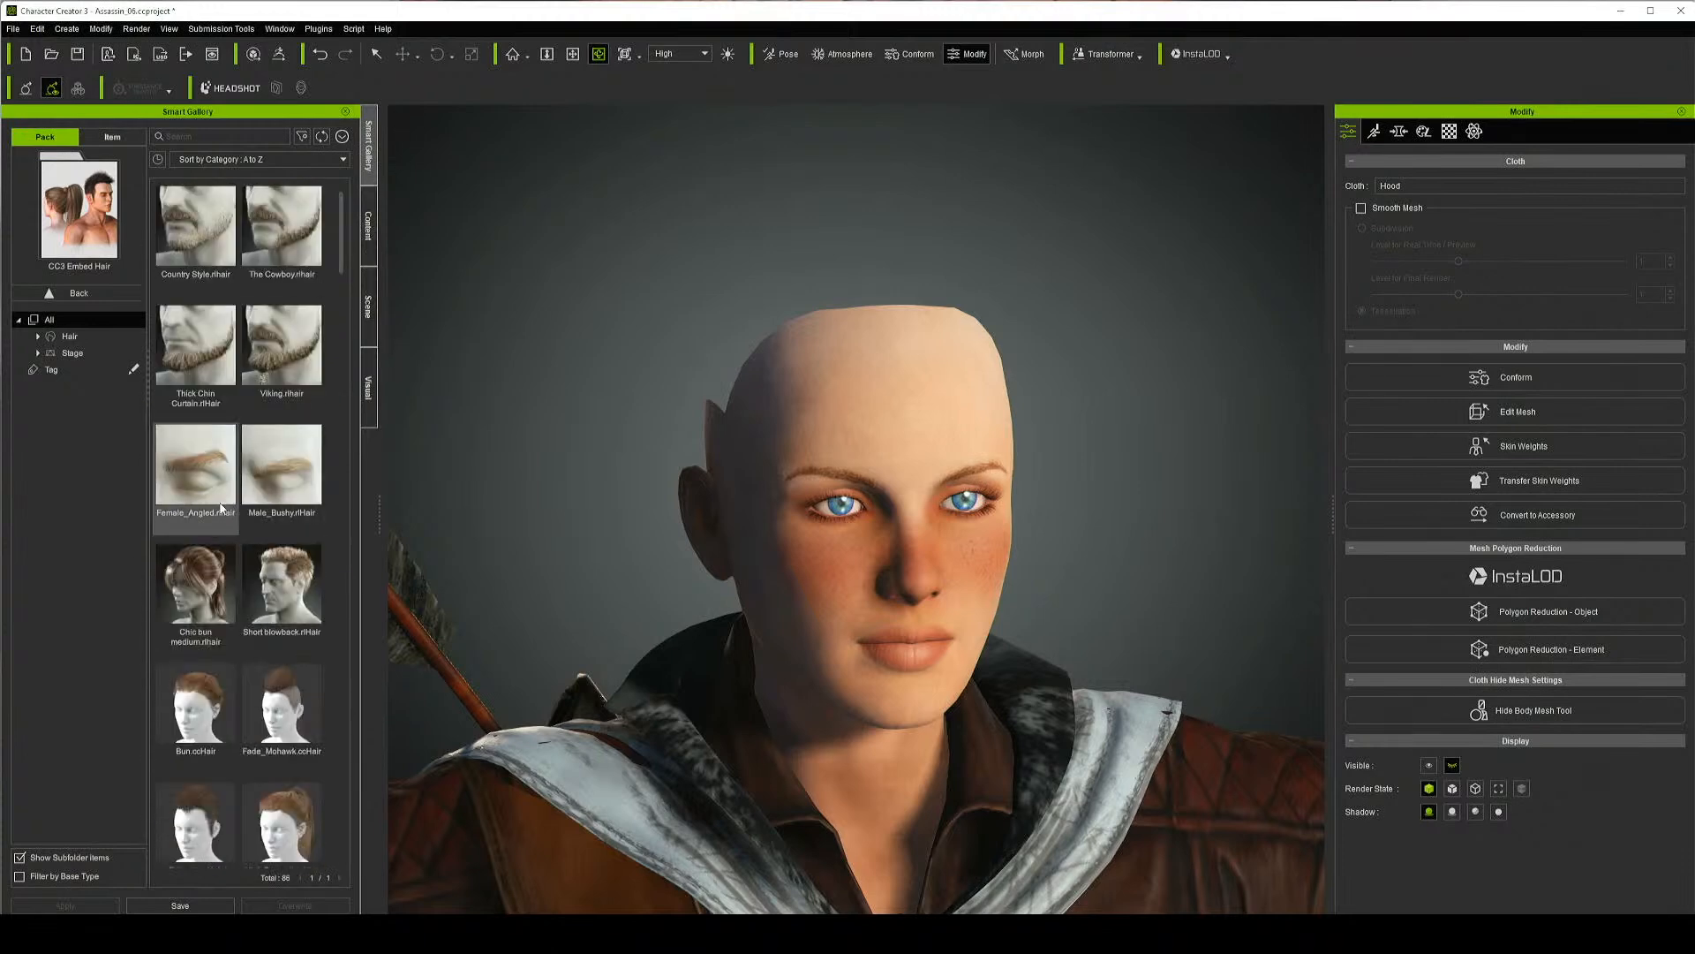
double_click(212, 587)
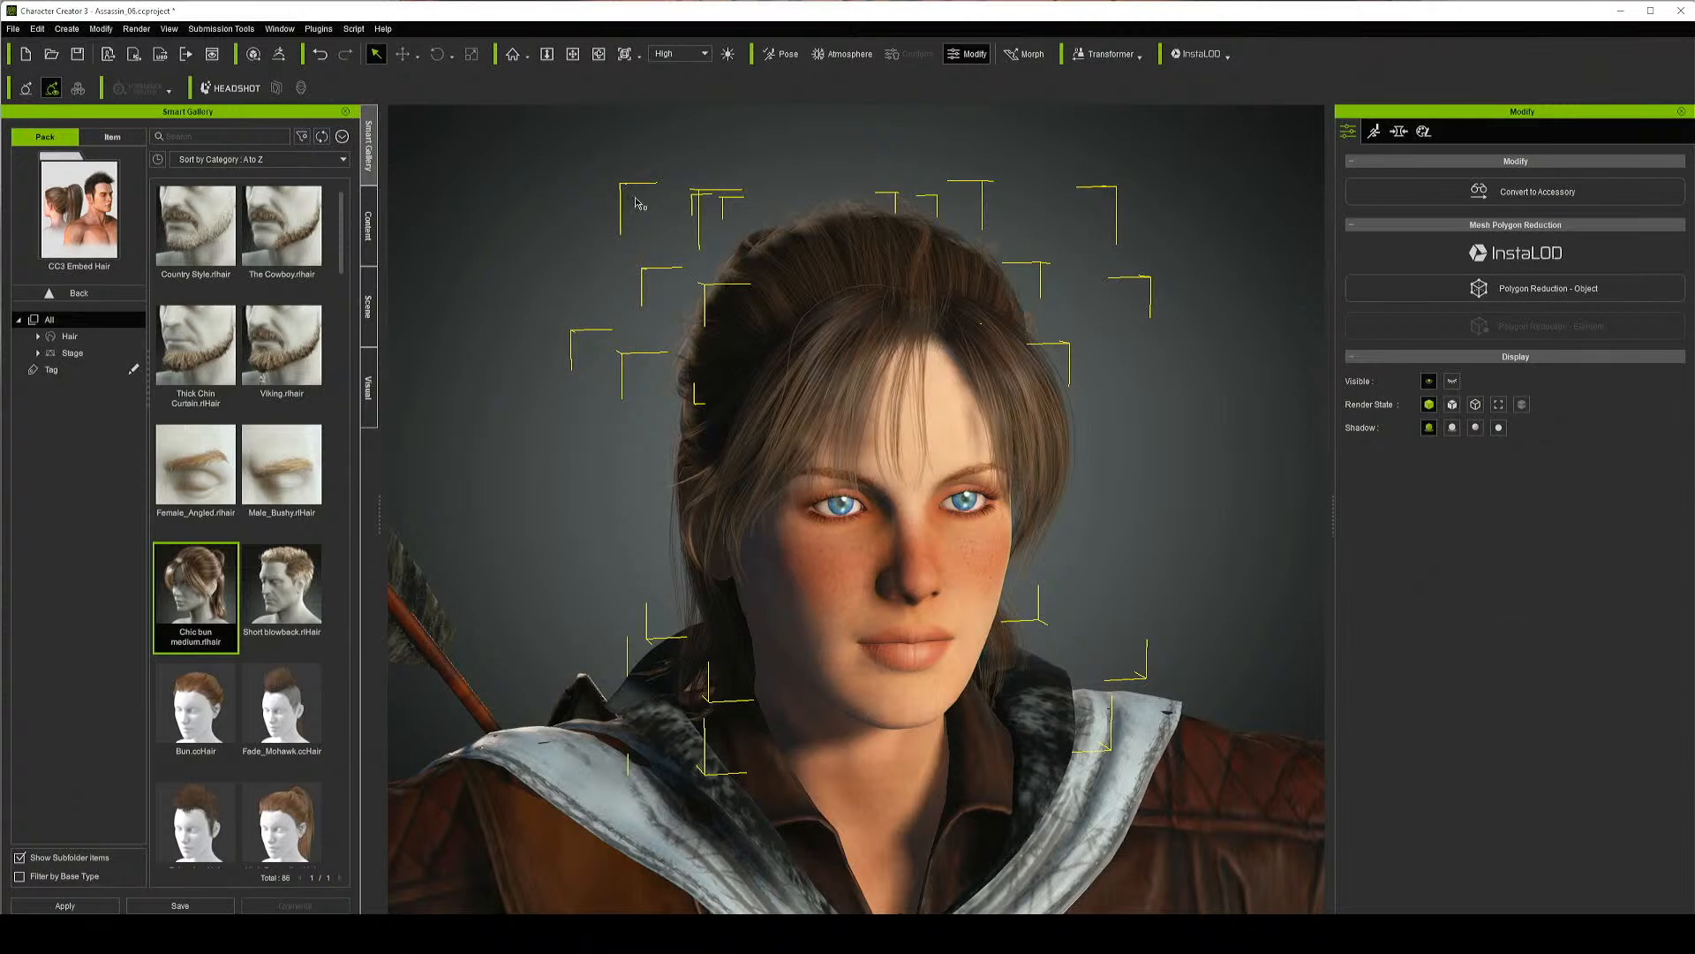
click(598, 54)
drag(670, 457, 448, 521)
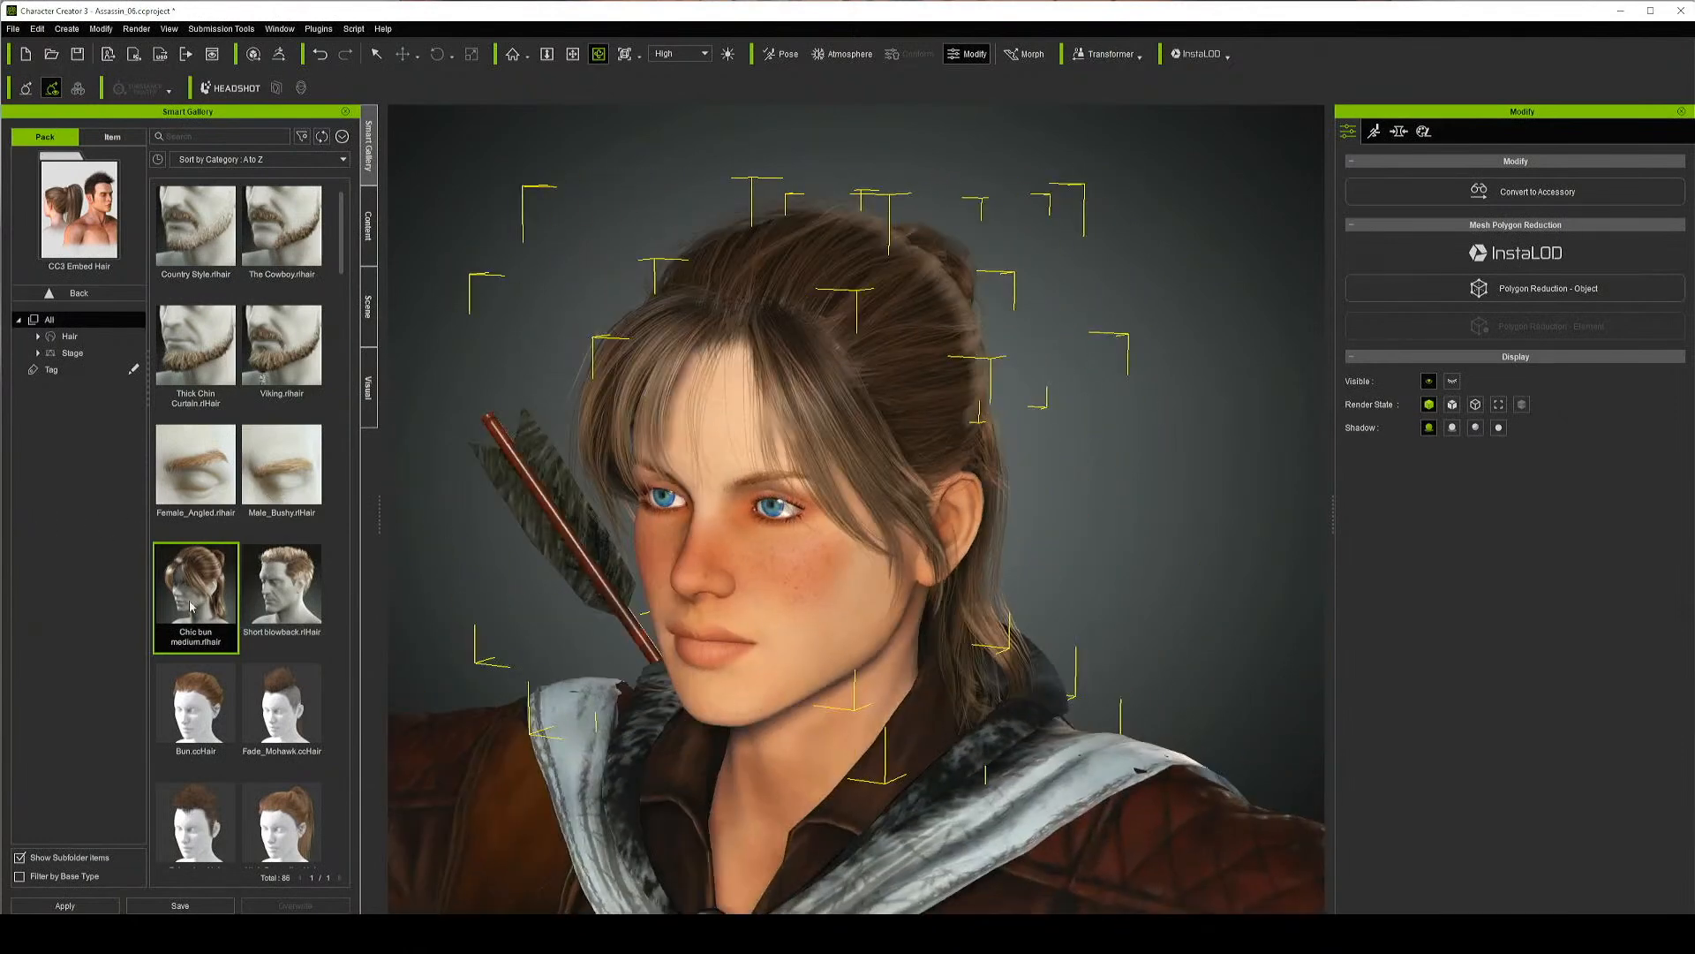
Return to the list of hair packs and open the Hair Builder pack
scroll(194, 618, down, 3)
scroll(209, 641, down, 2)
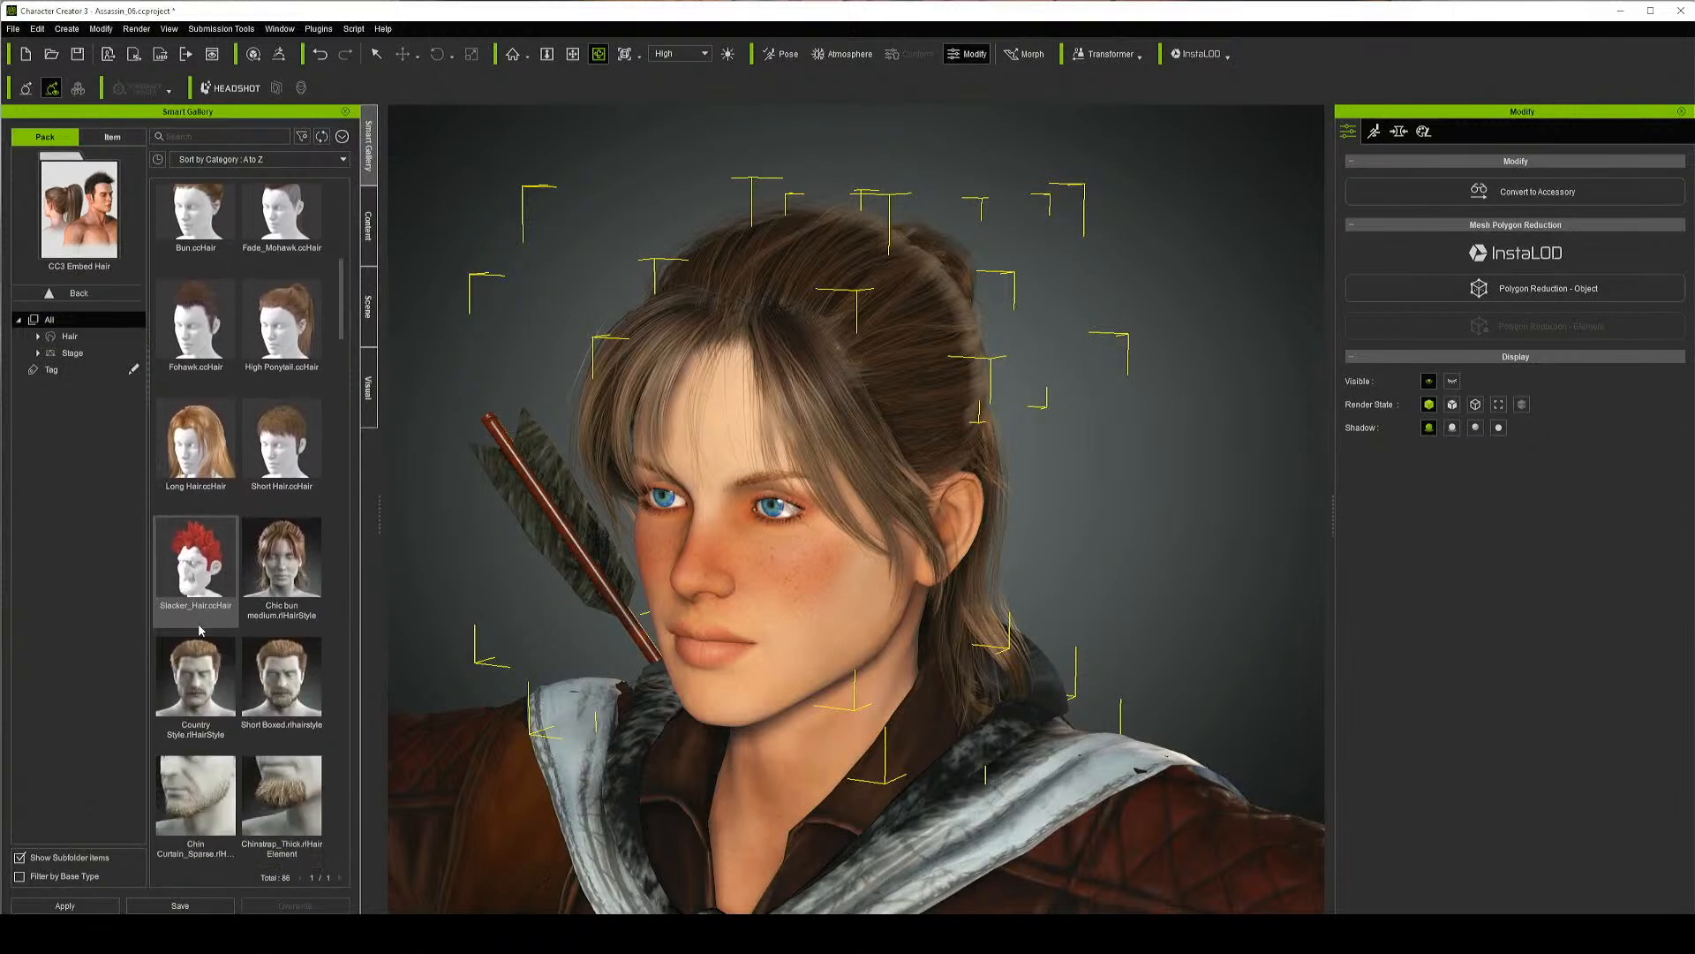
scroll(260, 583, up, 1)
scroll(267, 568, up, 3)
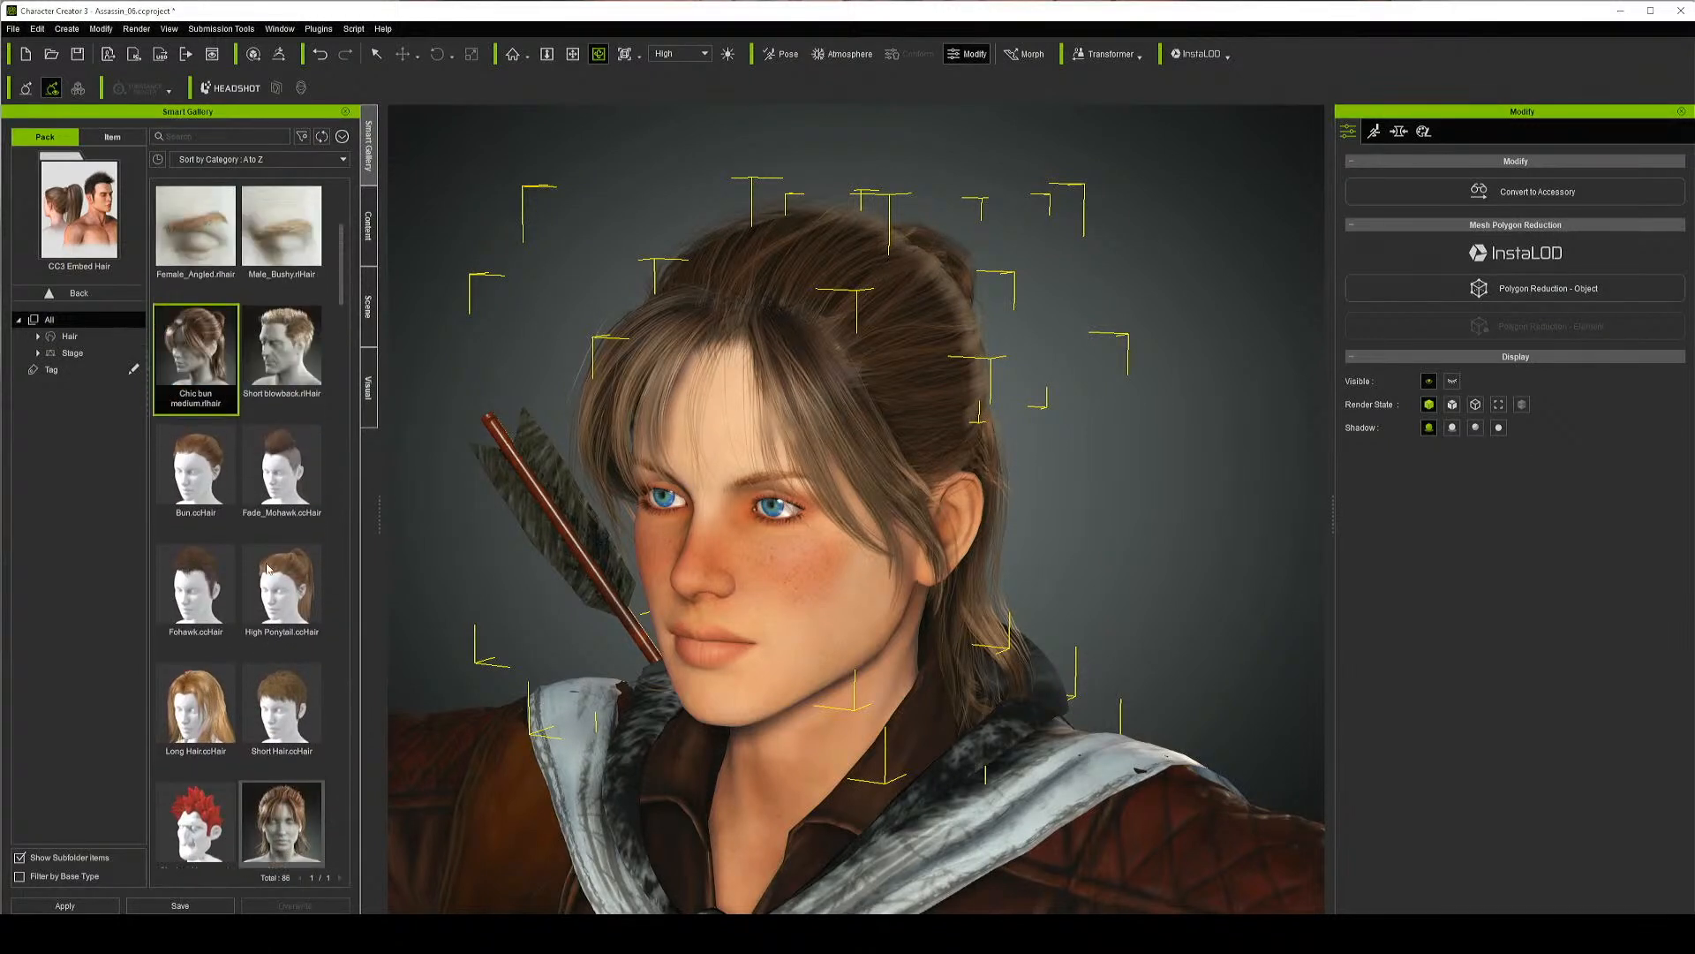
click(99, 296)
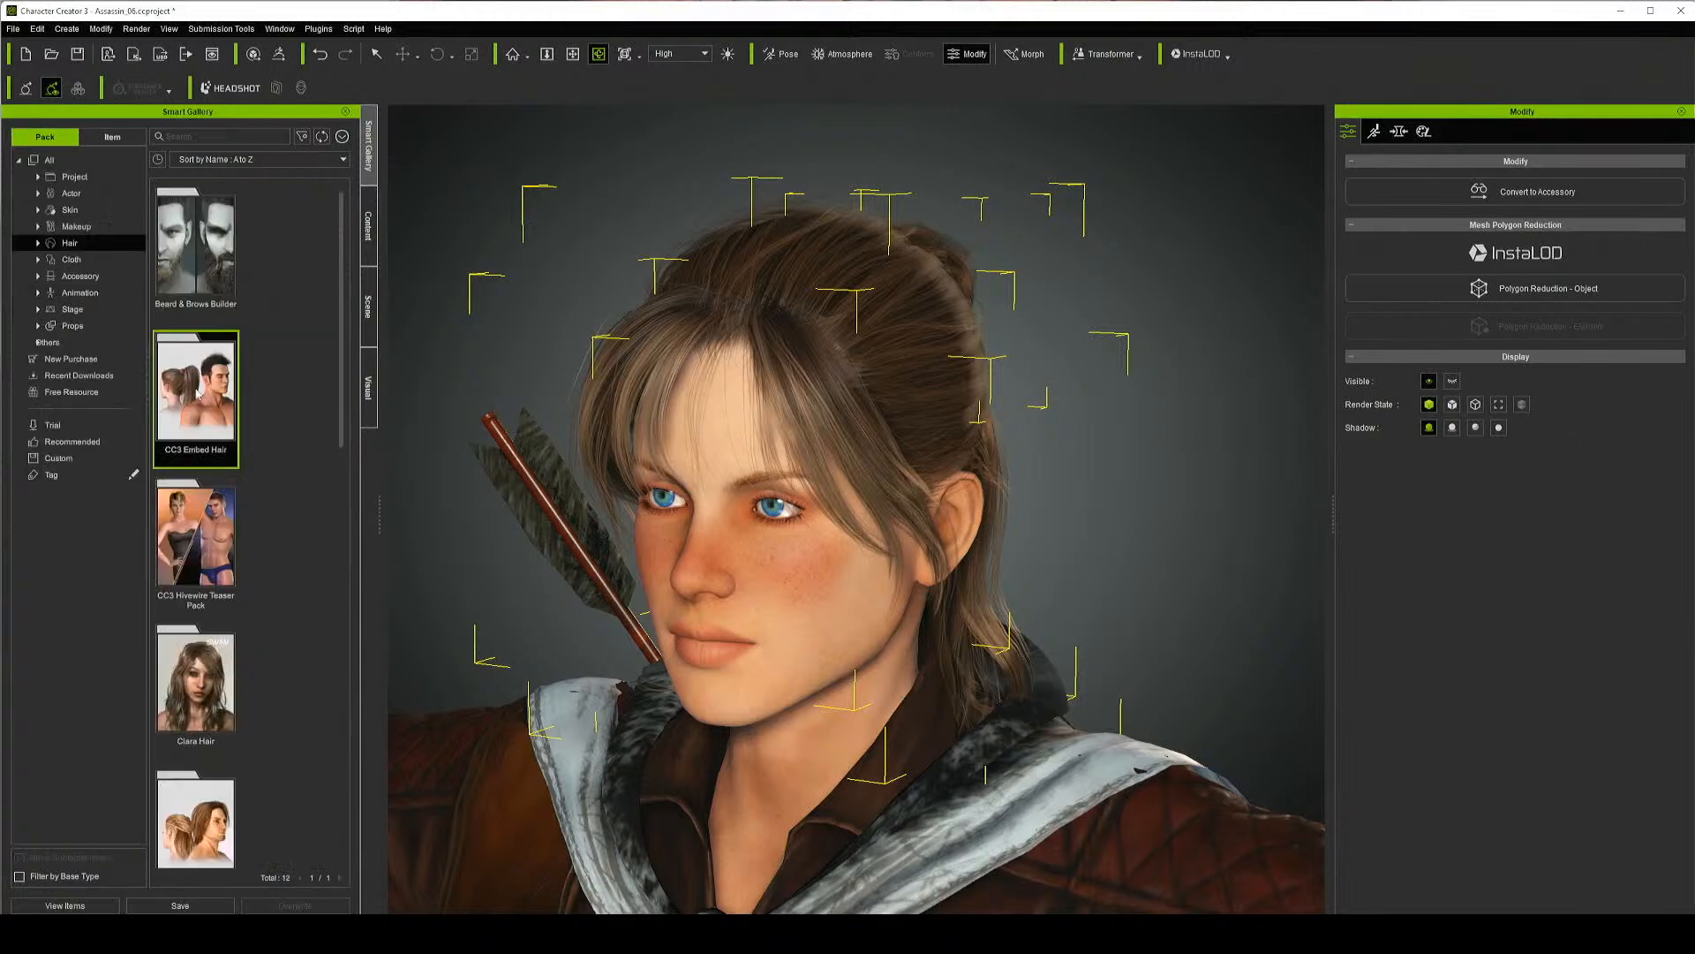
scroll(216, 554, down, 1)
scroll(201, 610, down, 4)
scroll(232, 634, down, 1)
double_click(203, 658)
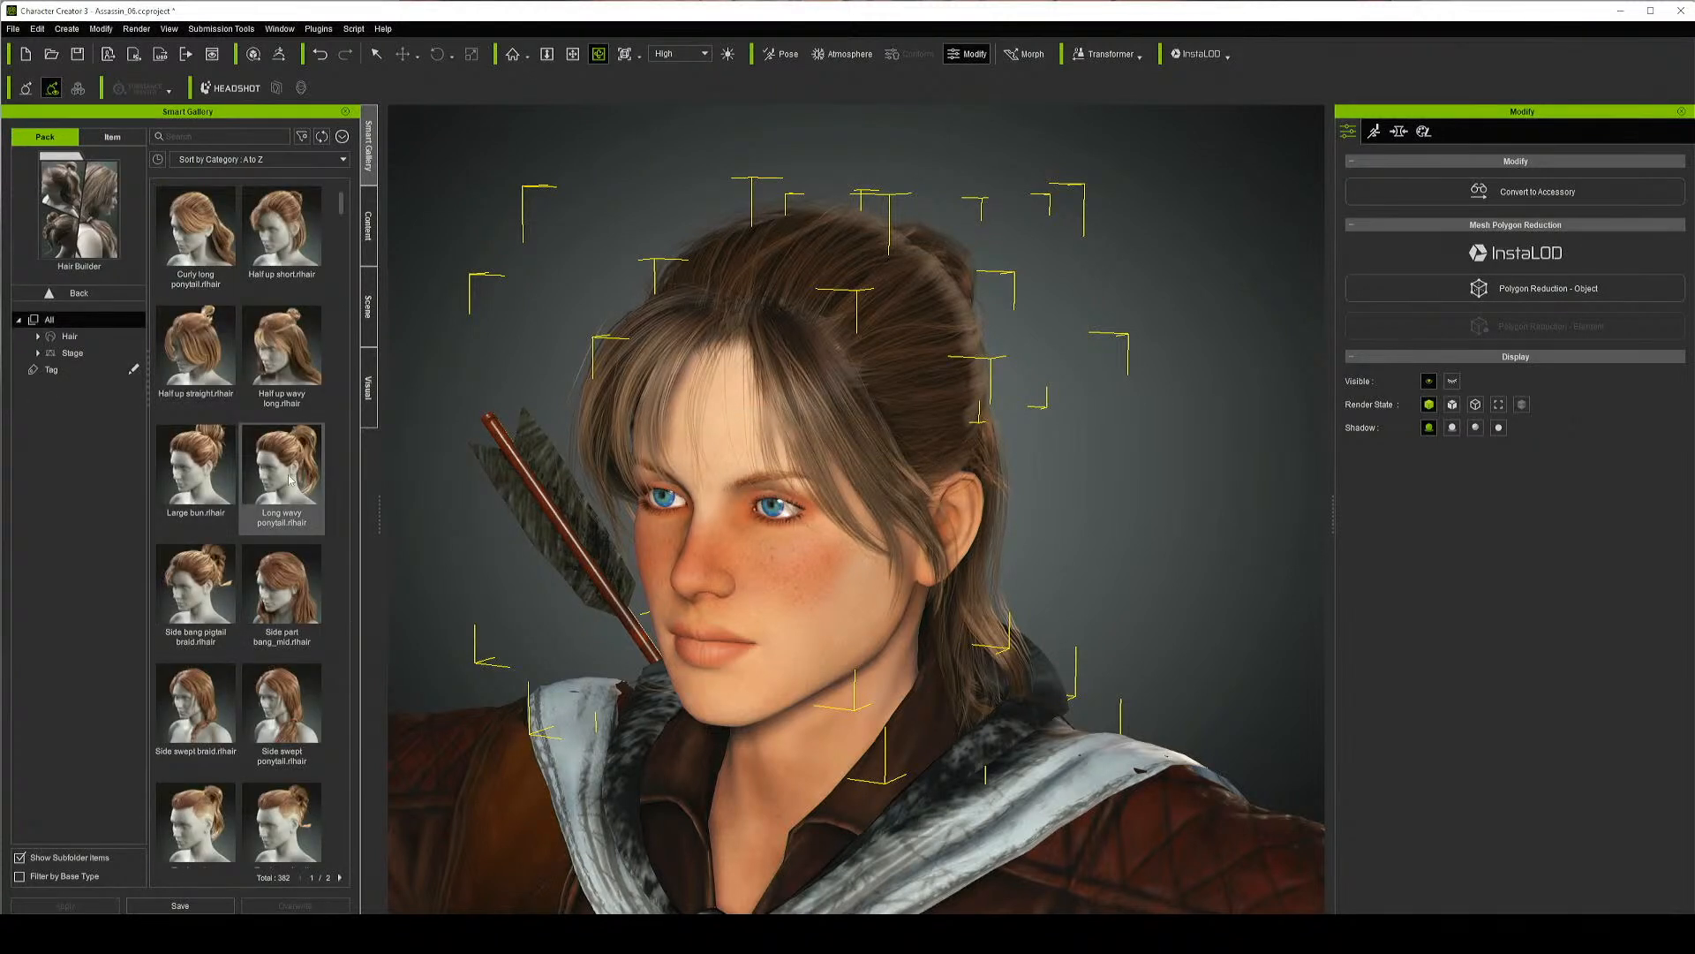
Browse the Hair Builder styles and apply the Side swept ponytail to the avatar
scroll(290, 480, down, 3)
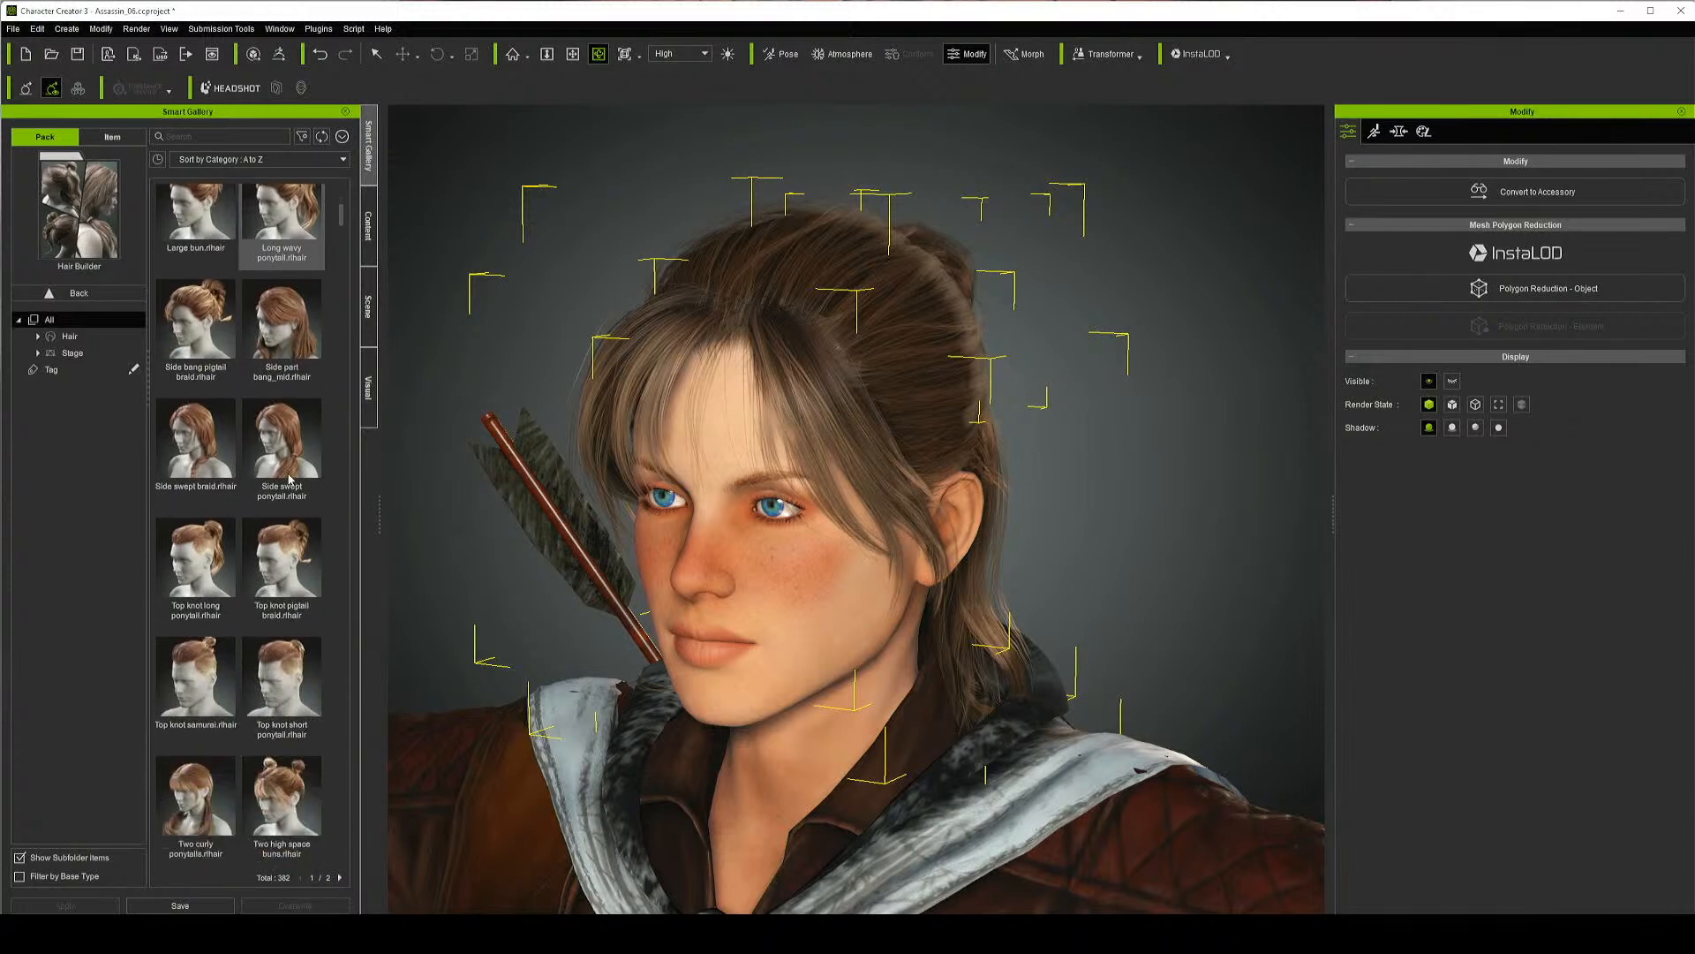
scroll(289, 479, down, 1)
scroll(290, 479, down, 6)
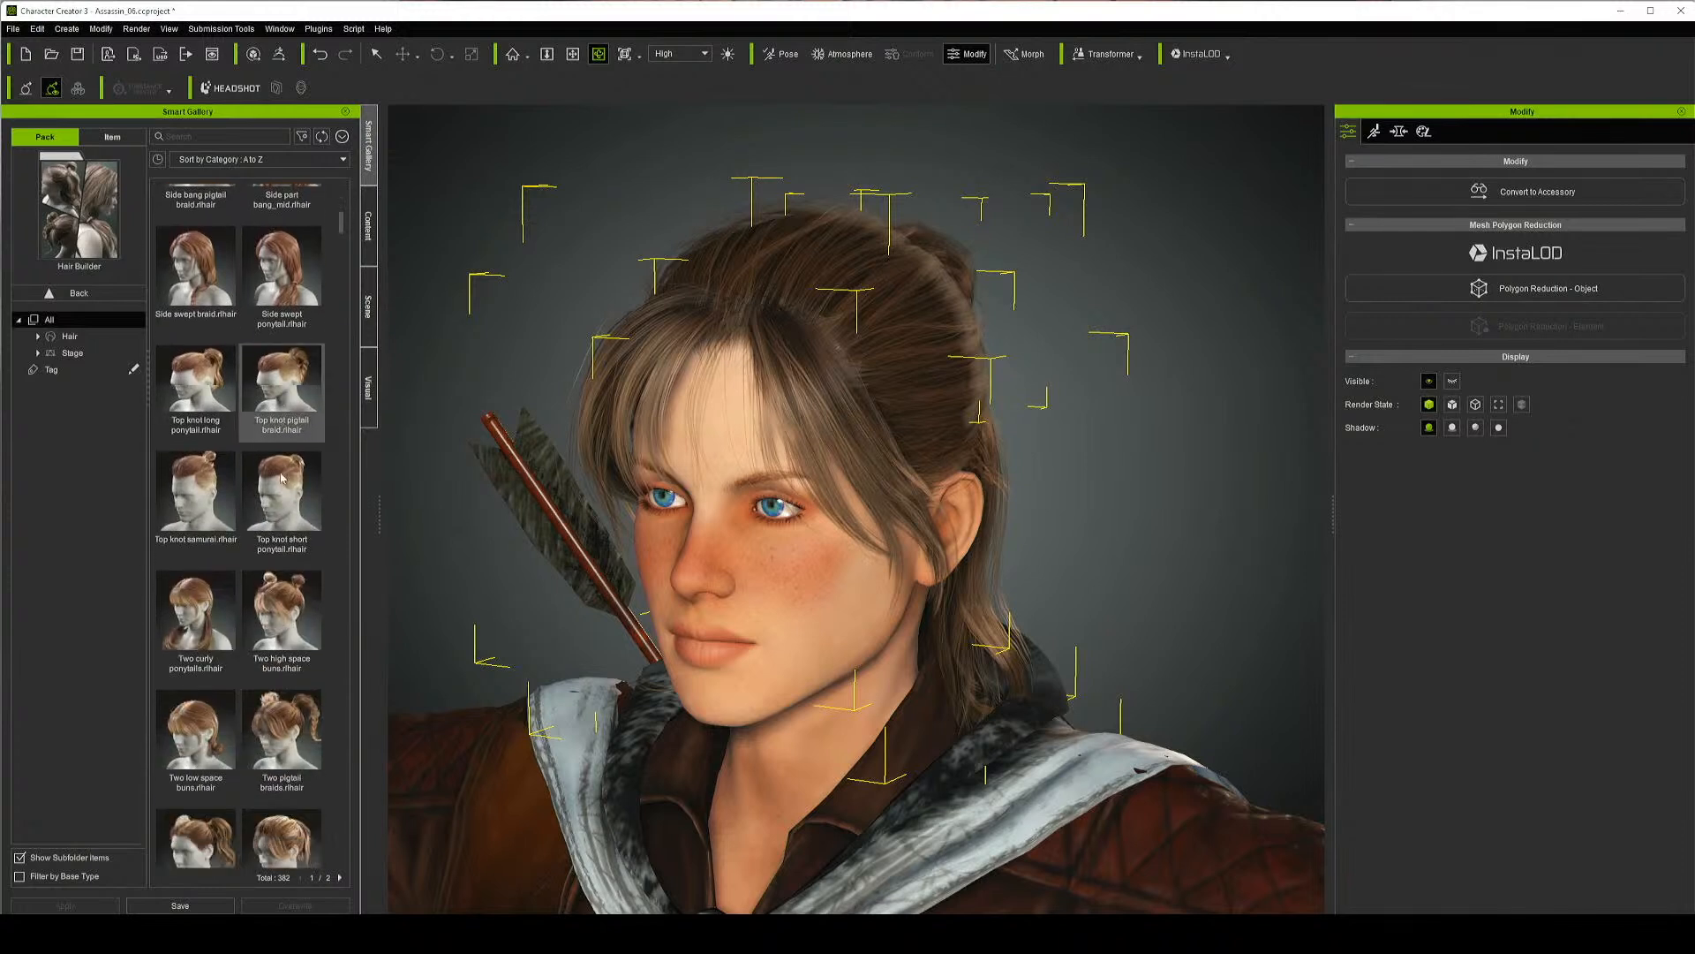
scroll(284, 479, up, 7)
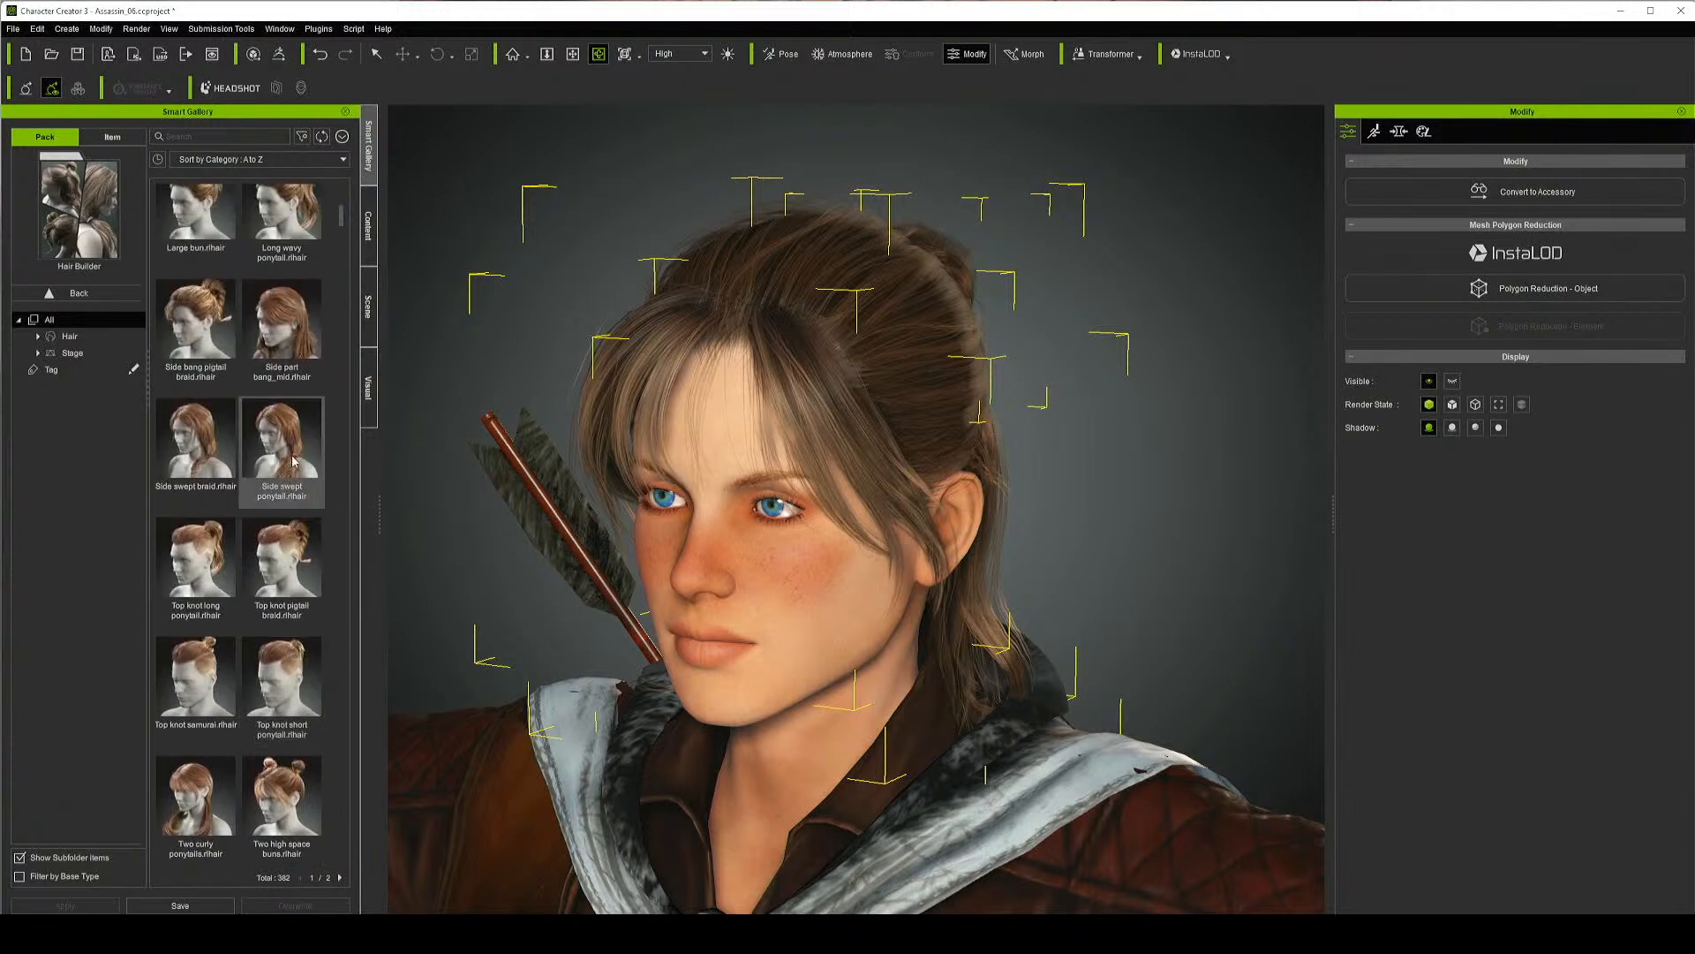
double_click(294, 459)
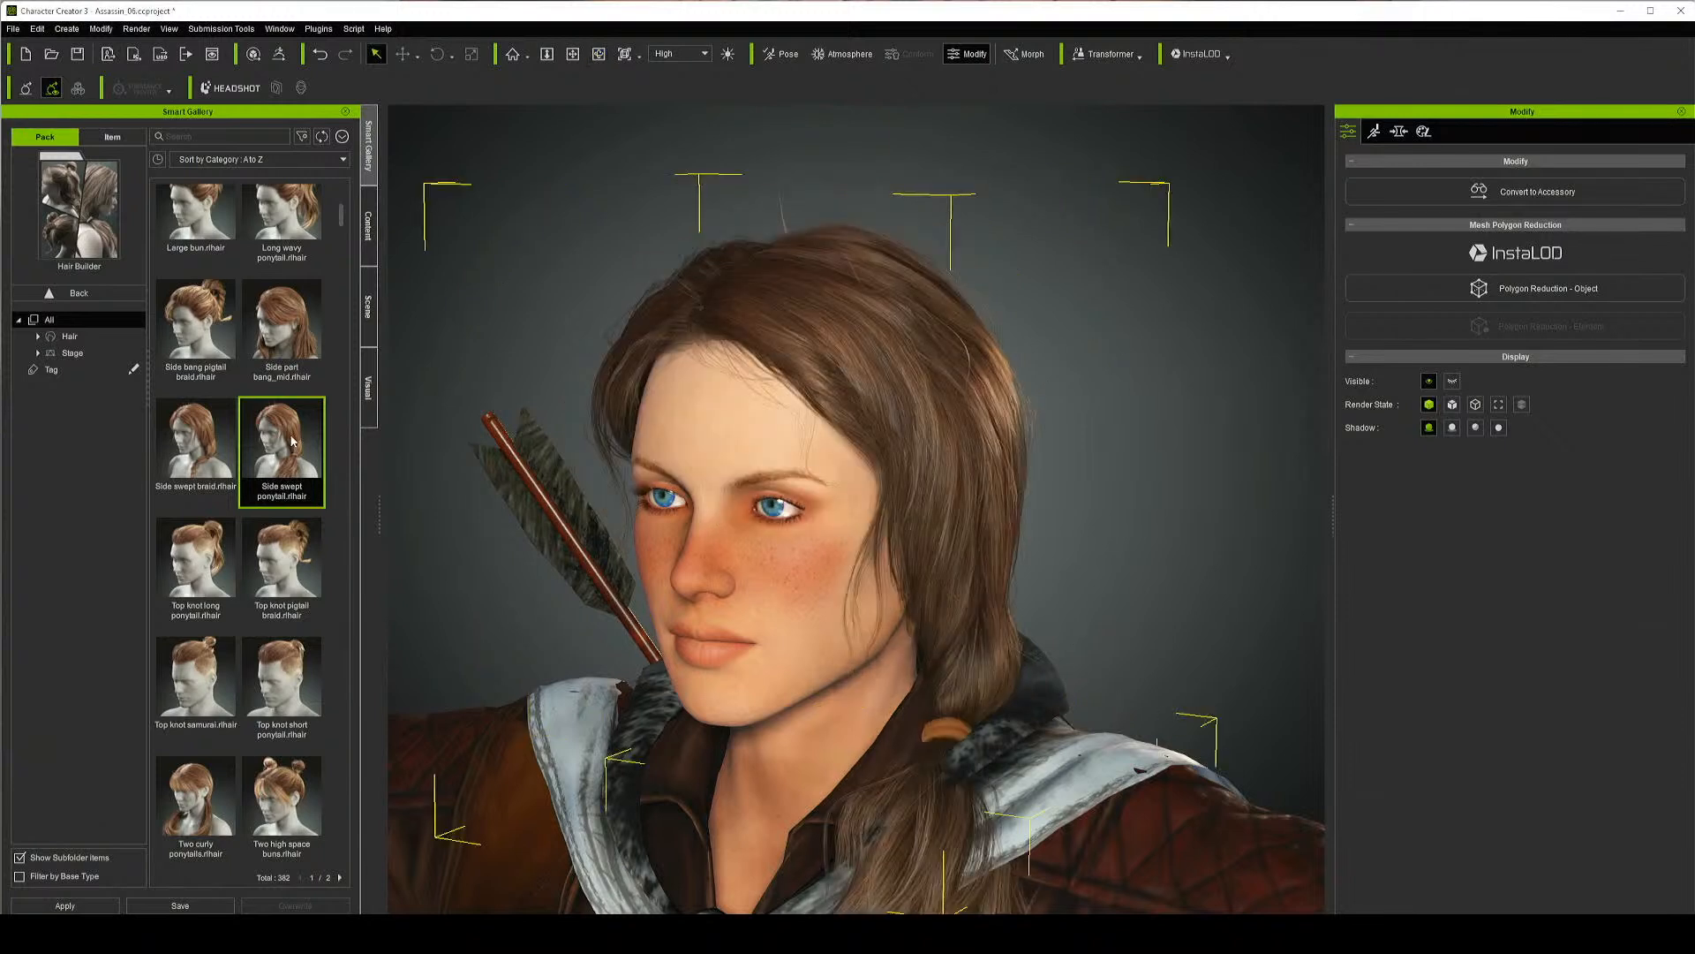
Apply the Long wavy ponytail hairstyle from the Hair Builder pack to the avatar
scroll(293, 292, up, 1)
double_click(294, 289)
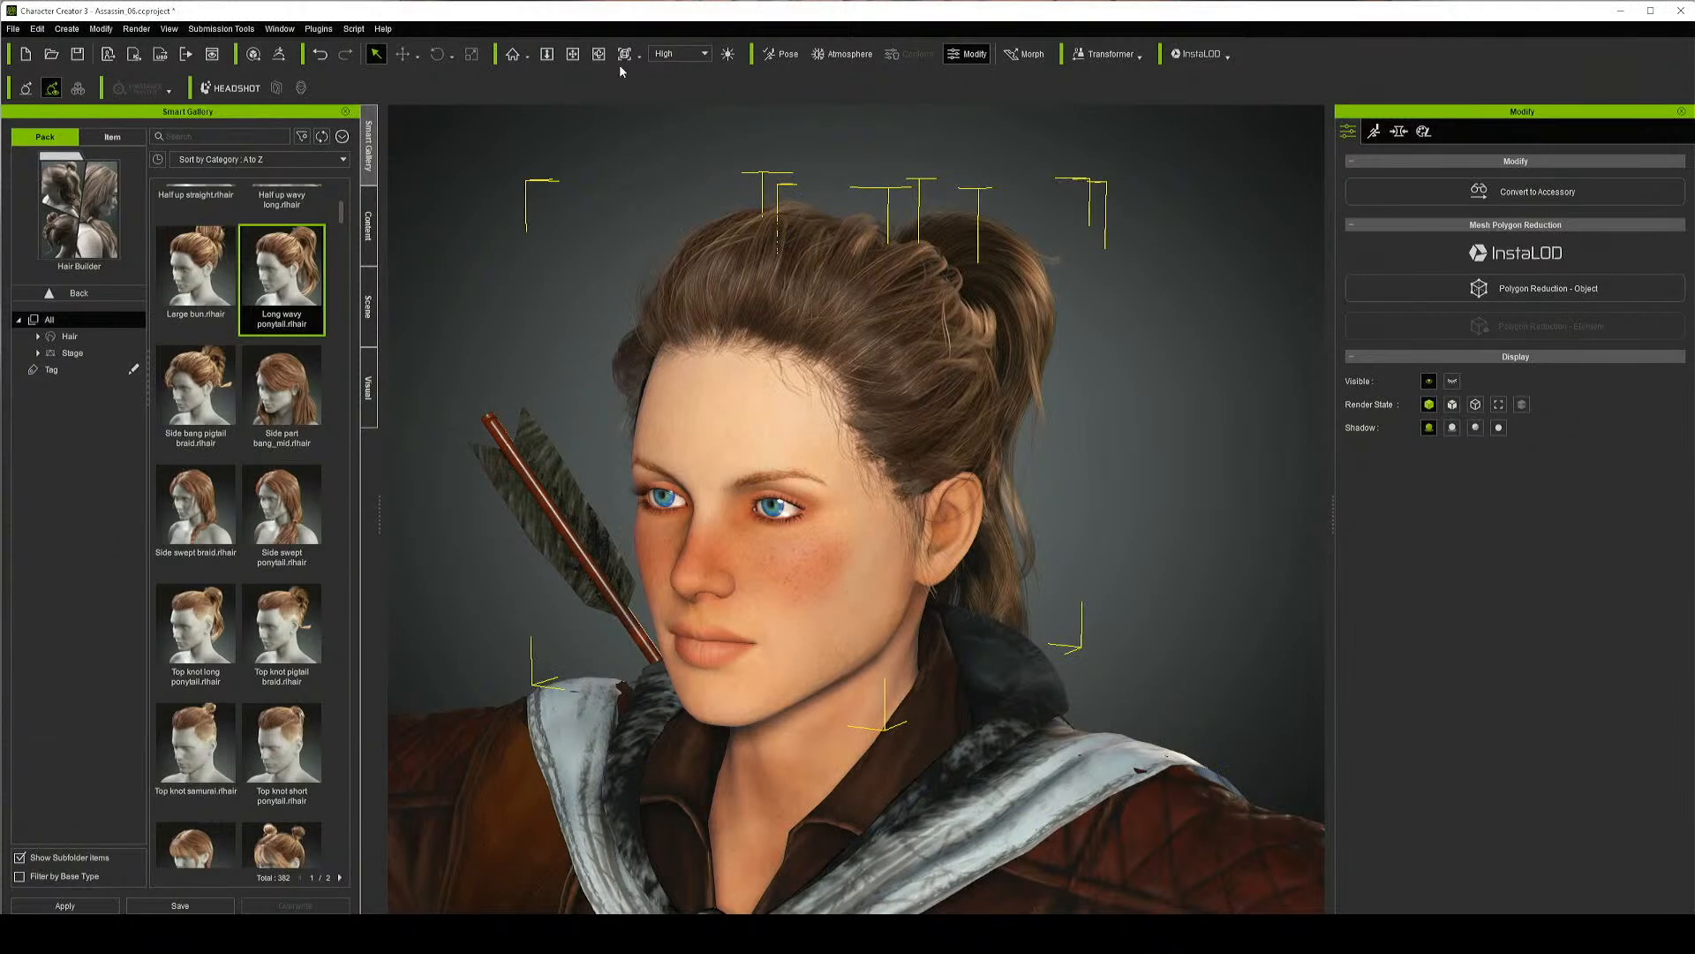
click(598, 54)
drag(794, 460, 868, 422)
scroll(868, 422, down, 5)
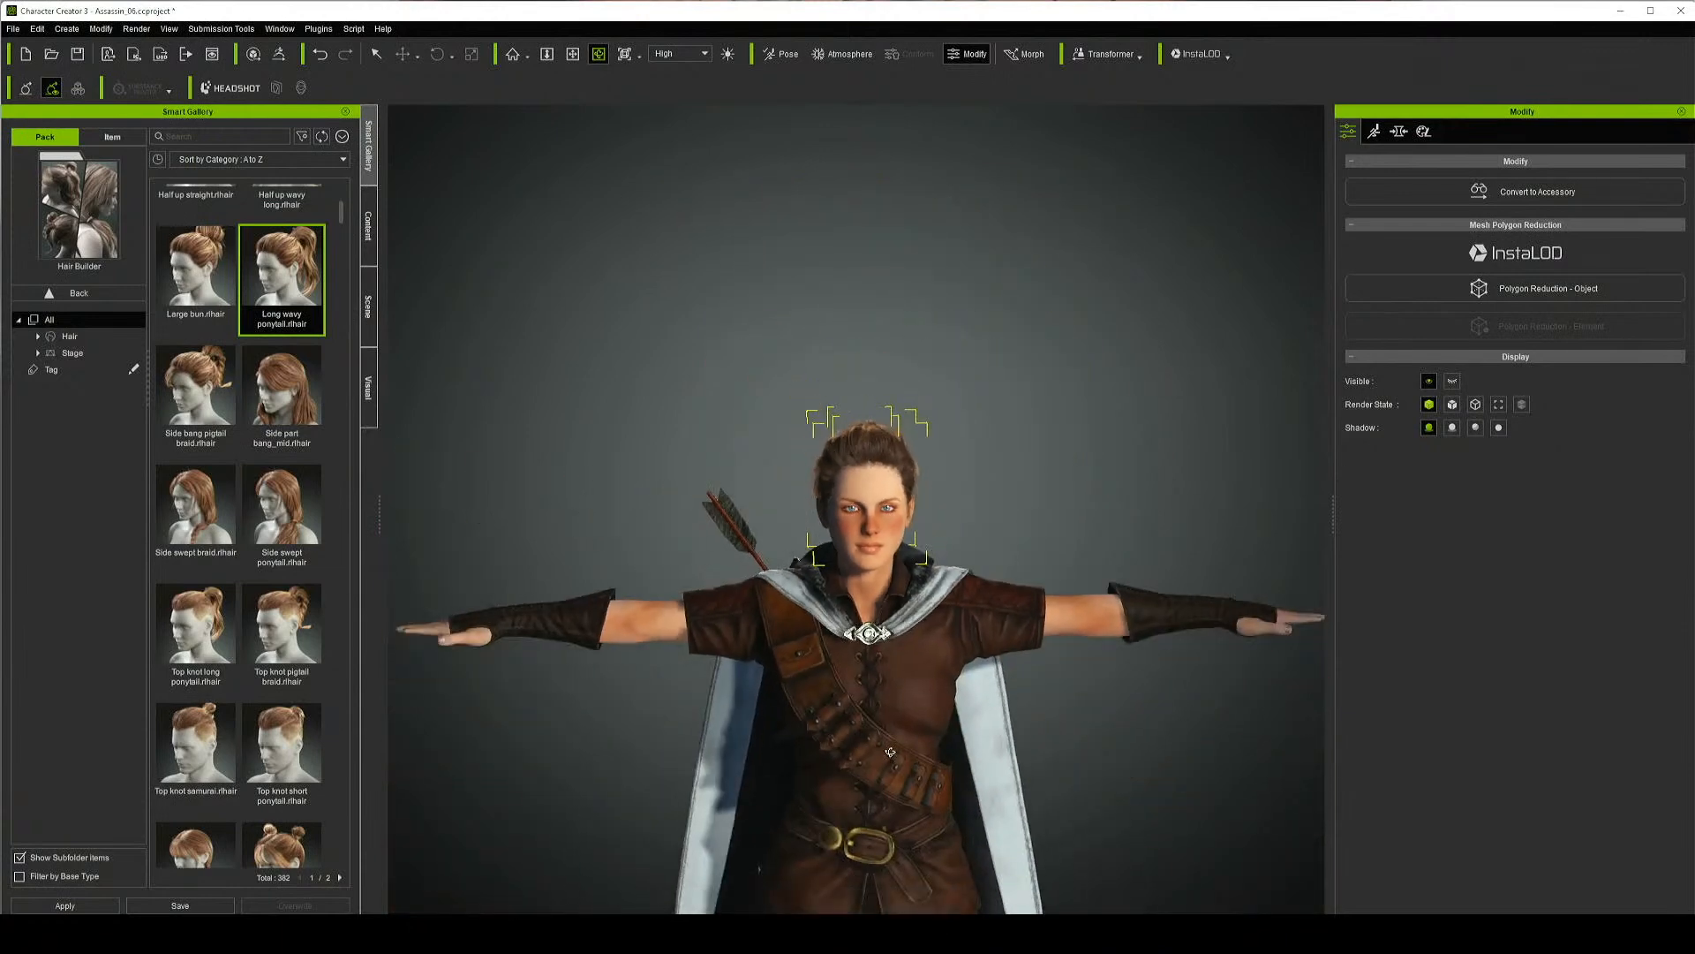
middle_drag(886, 750, 864, 439)
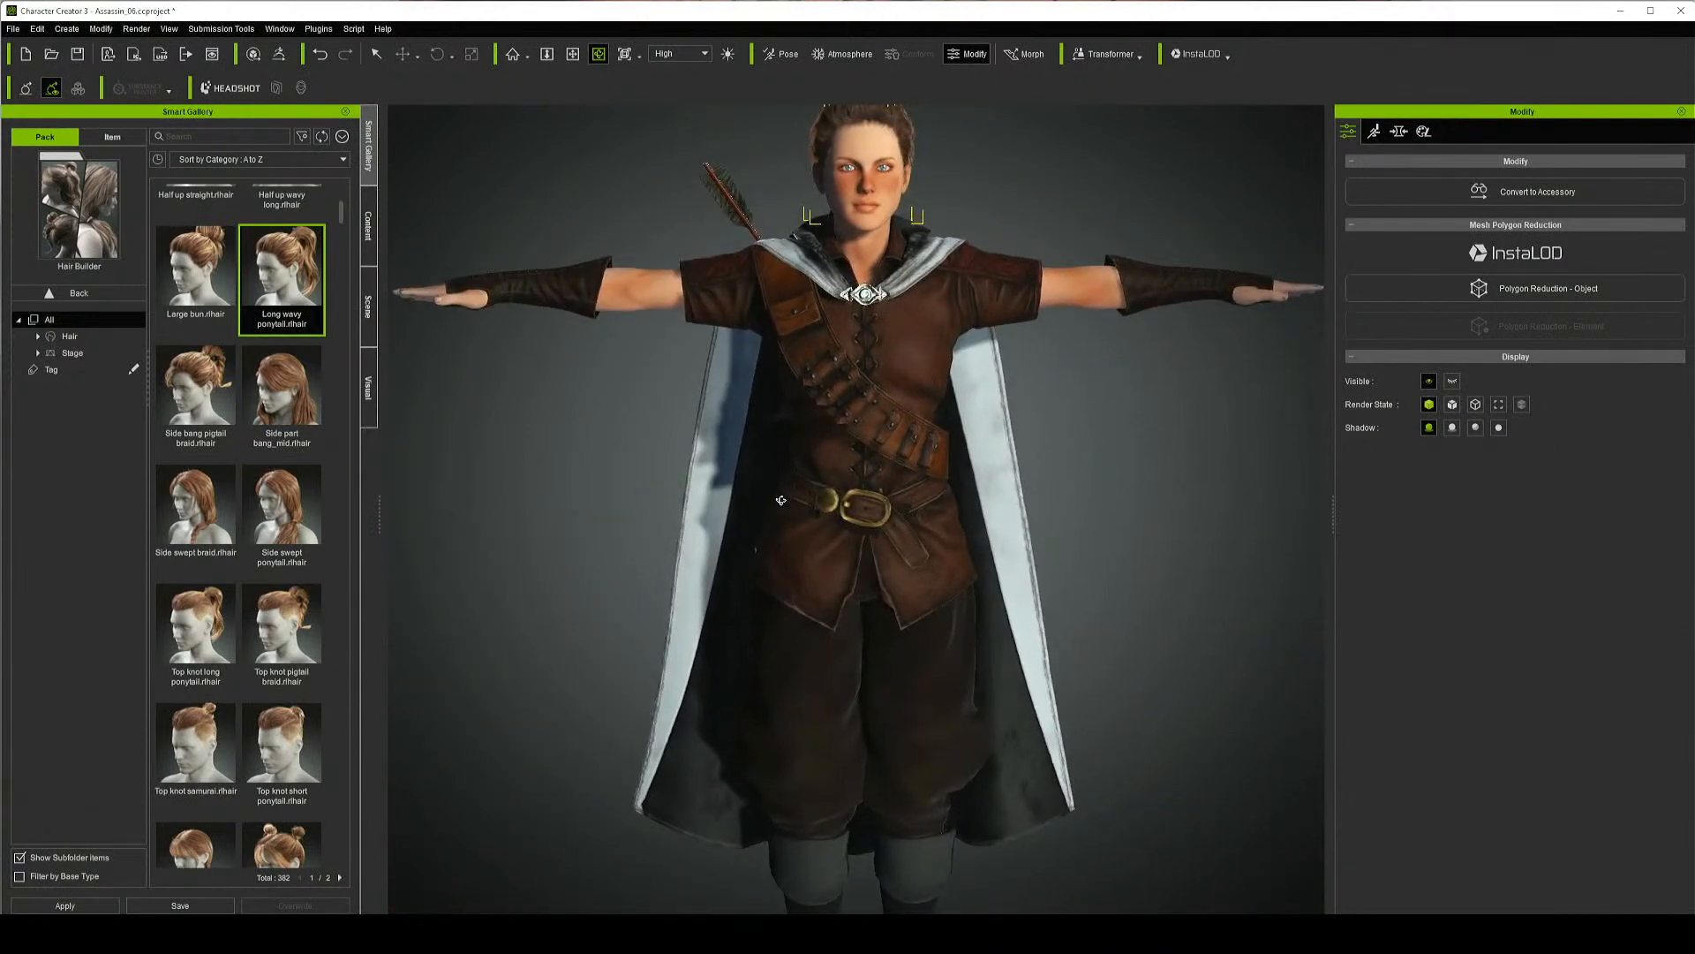
Set up an FBX export of the clothed character with the Unity 3D preset and Current Pose as the included motion
click(14, 29)
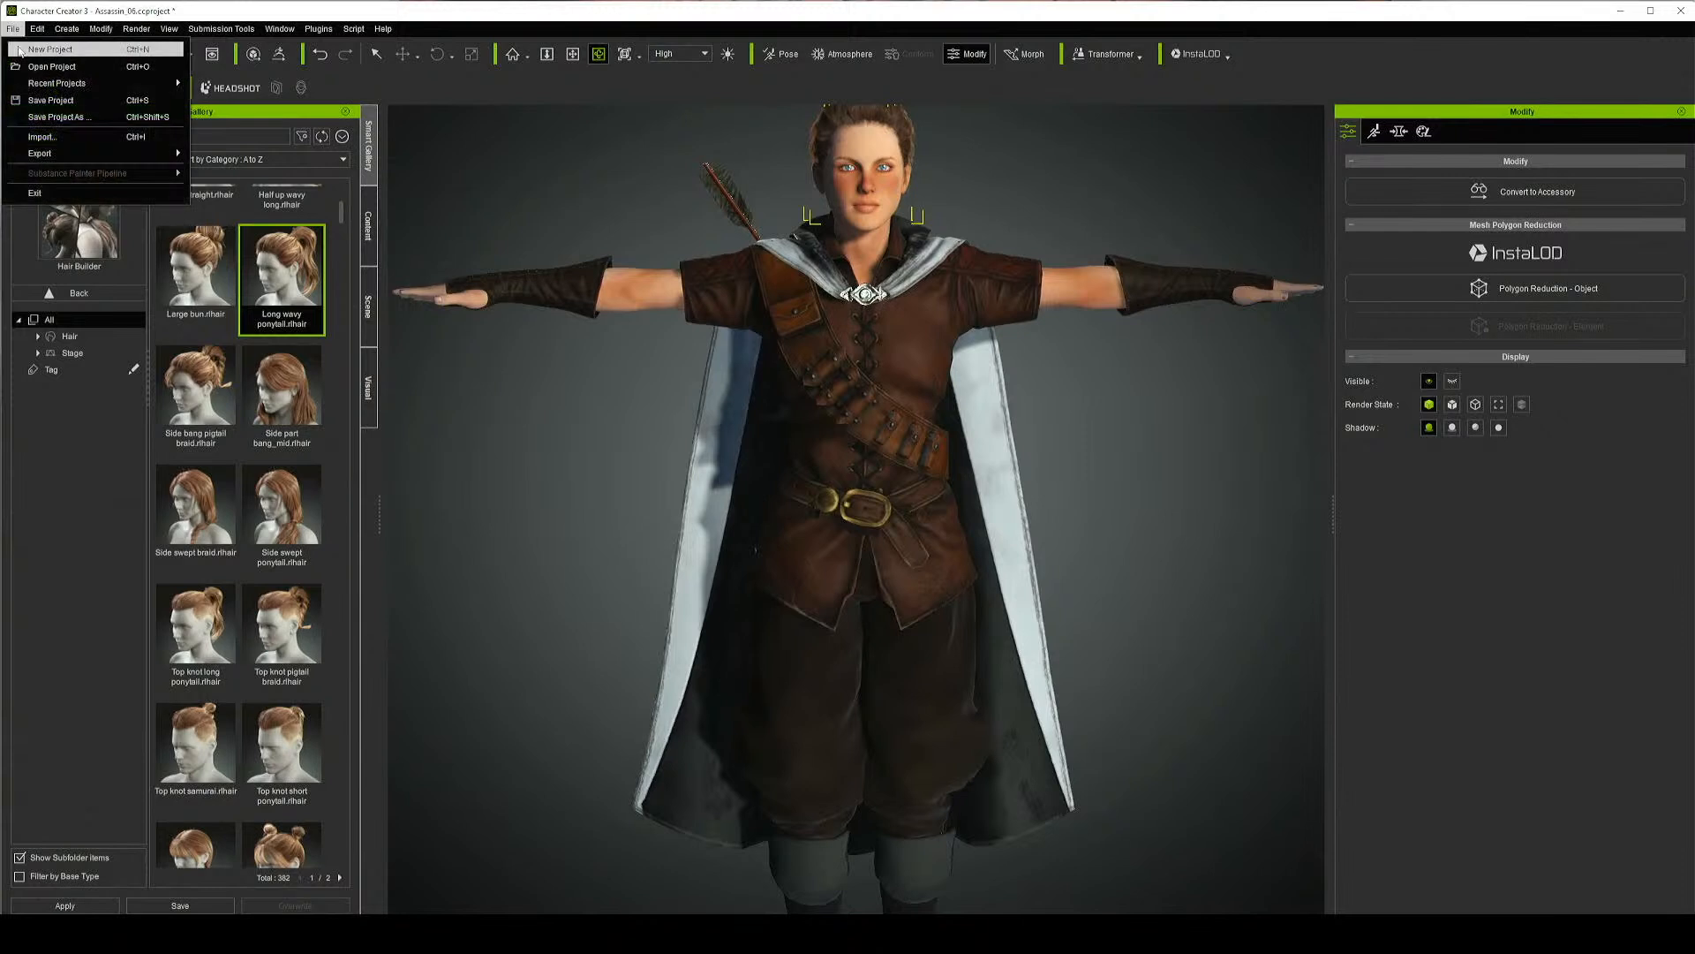
mouse_move(97, 154)
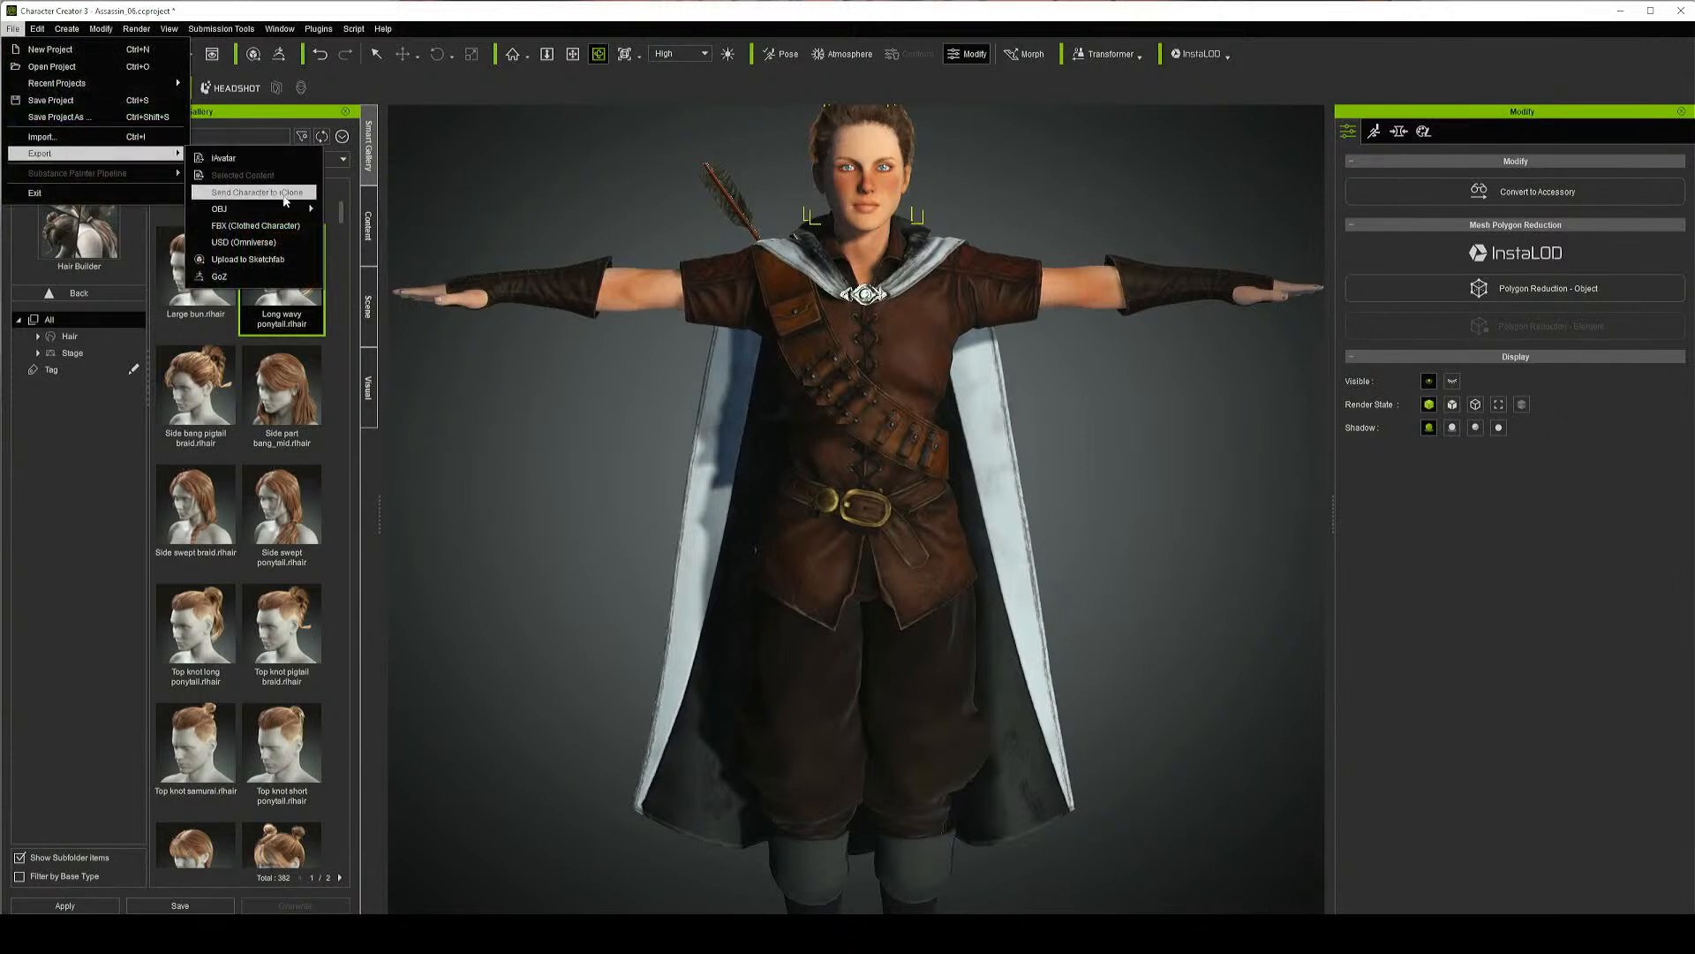
click(270, 227)
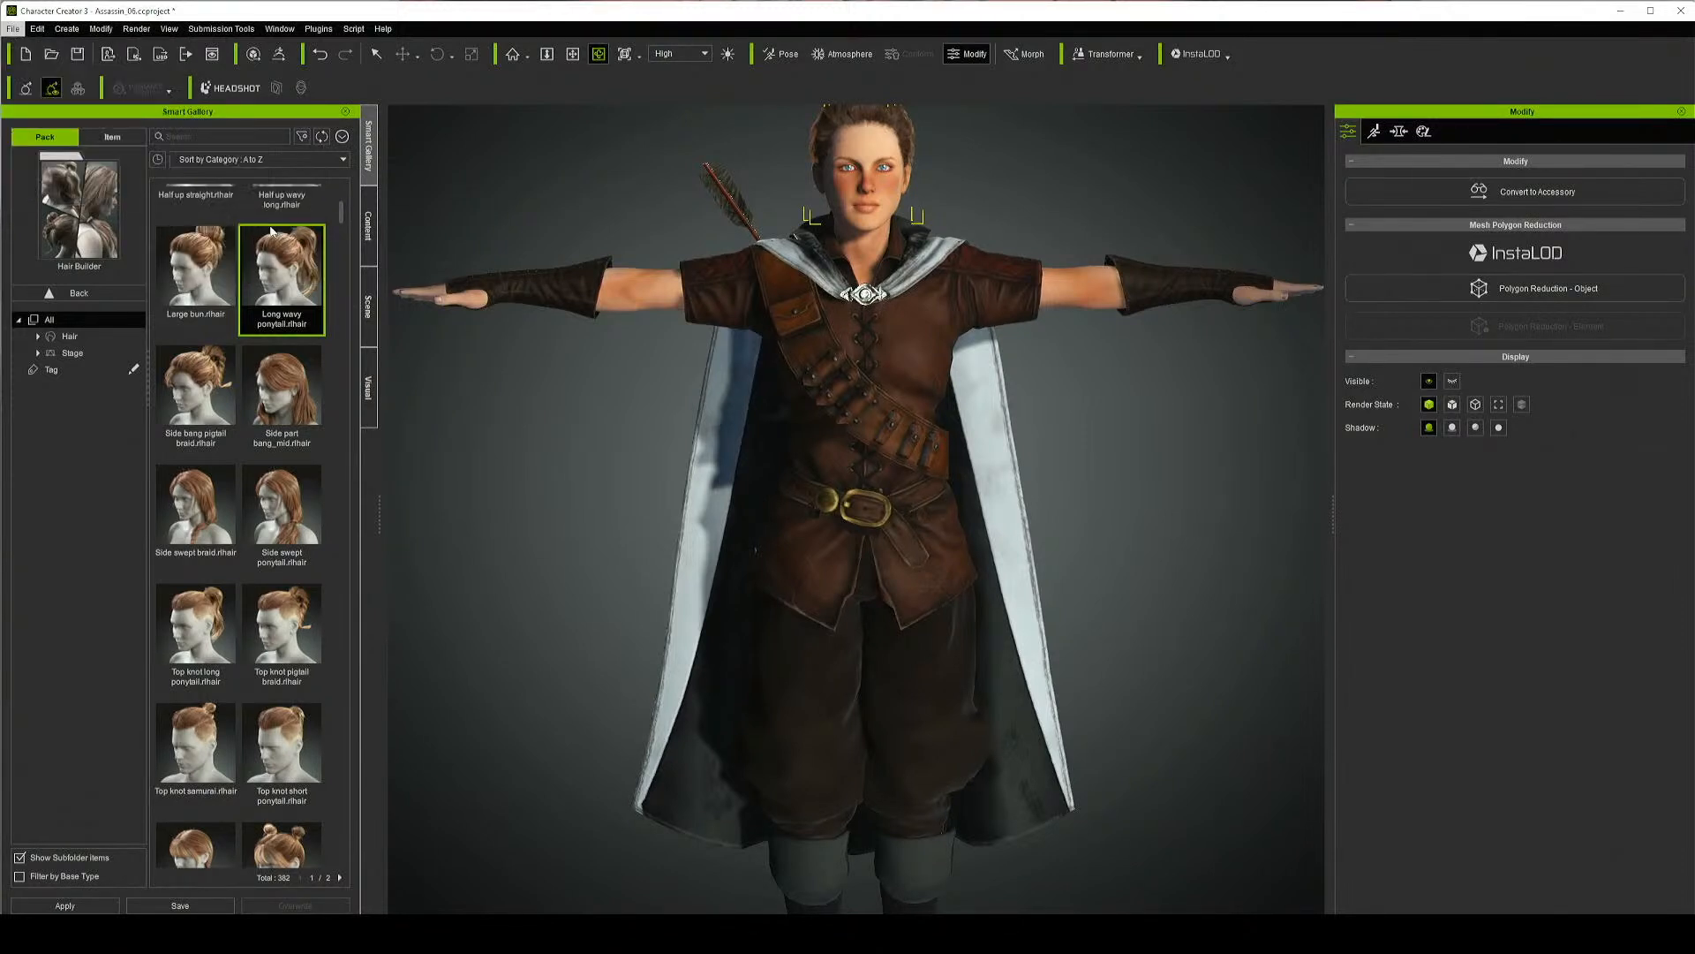
click(1055, 237)
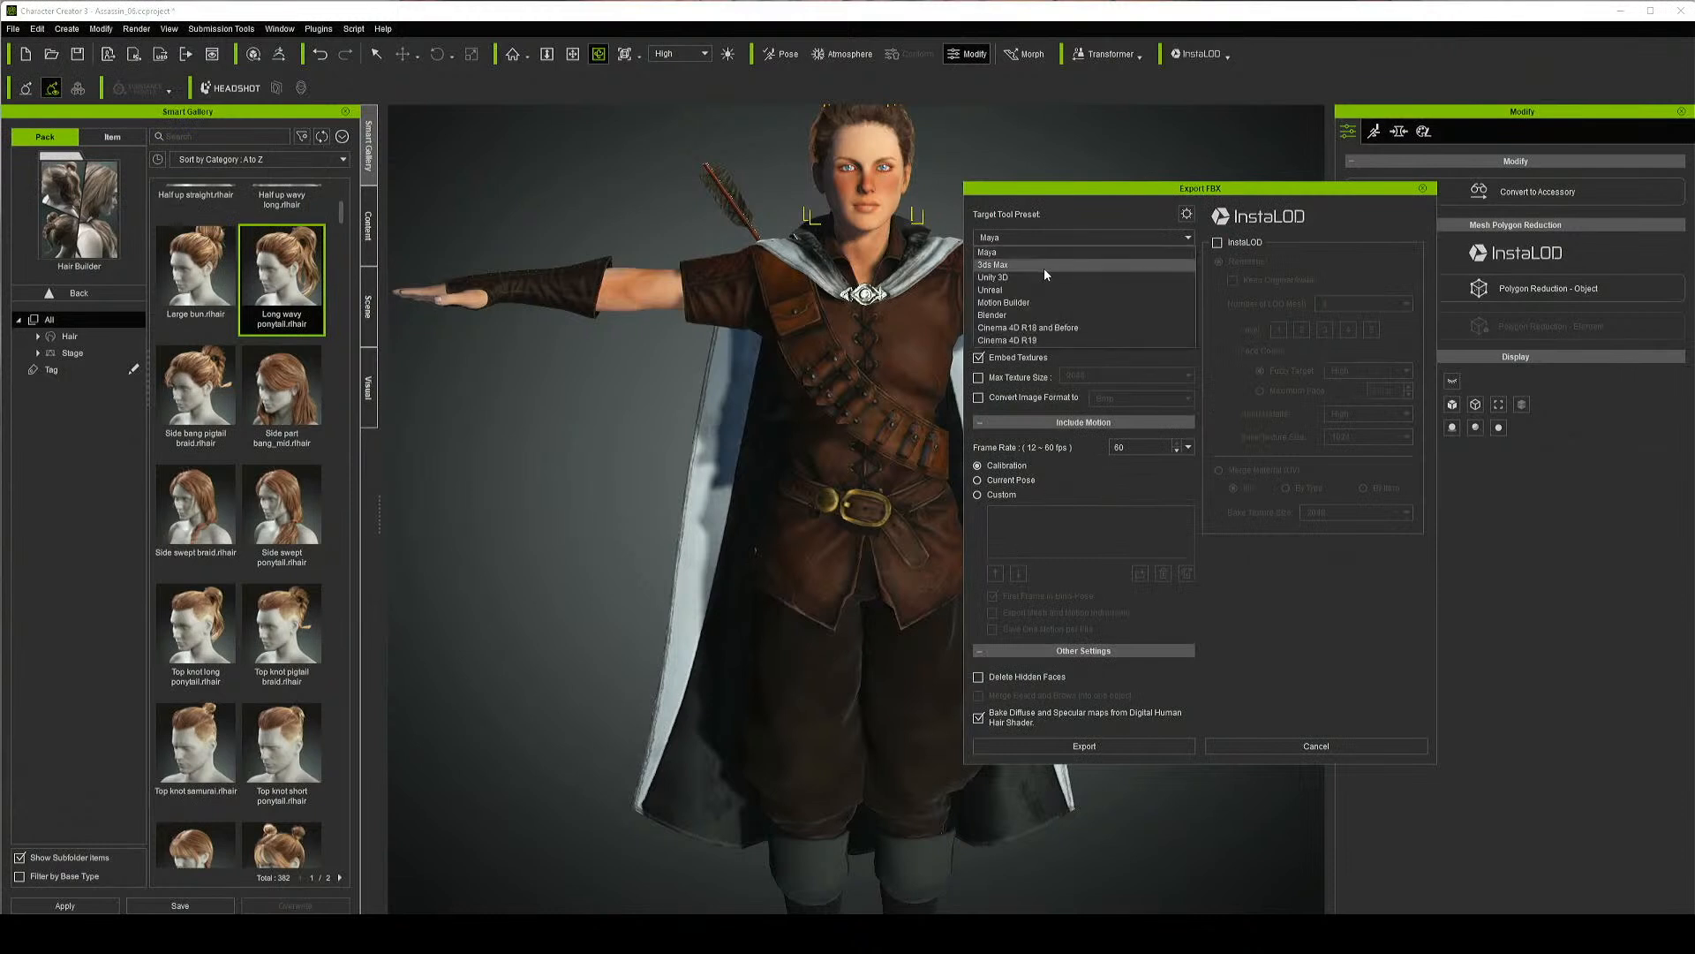
click(1045, 278)
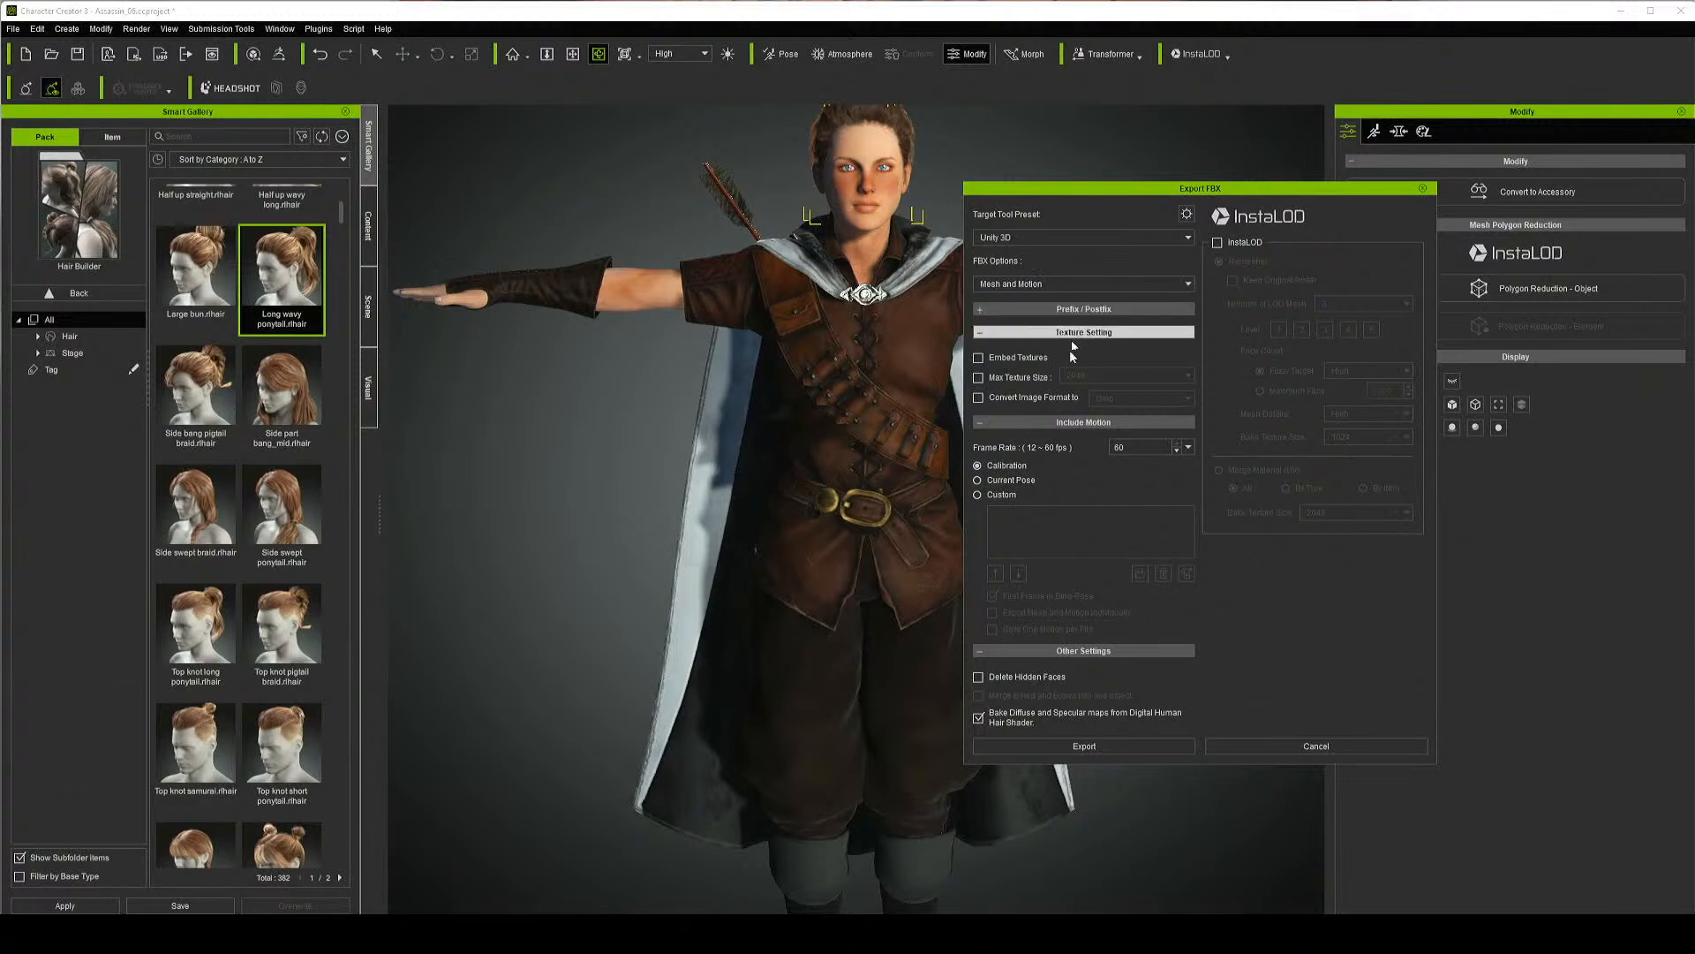
click(1021, 484)
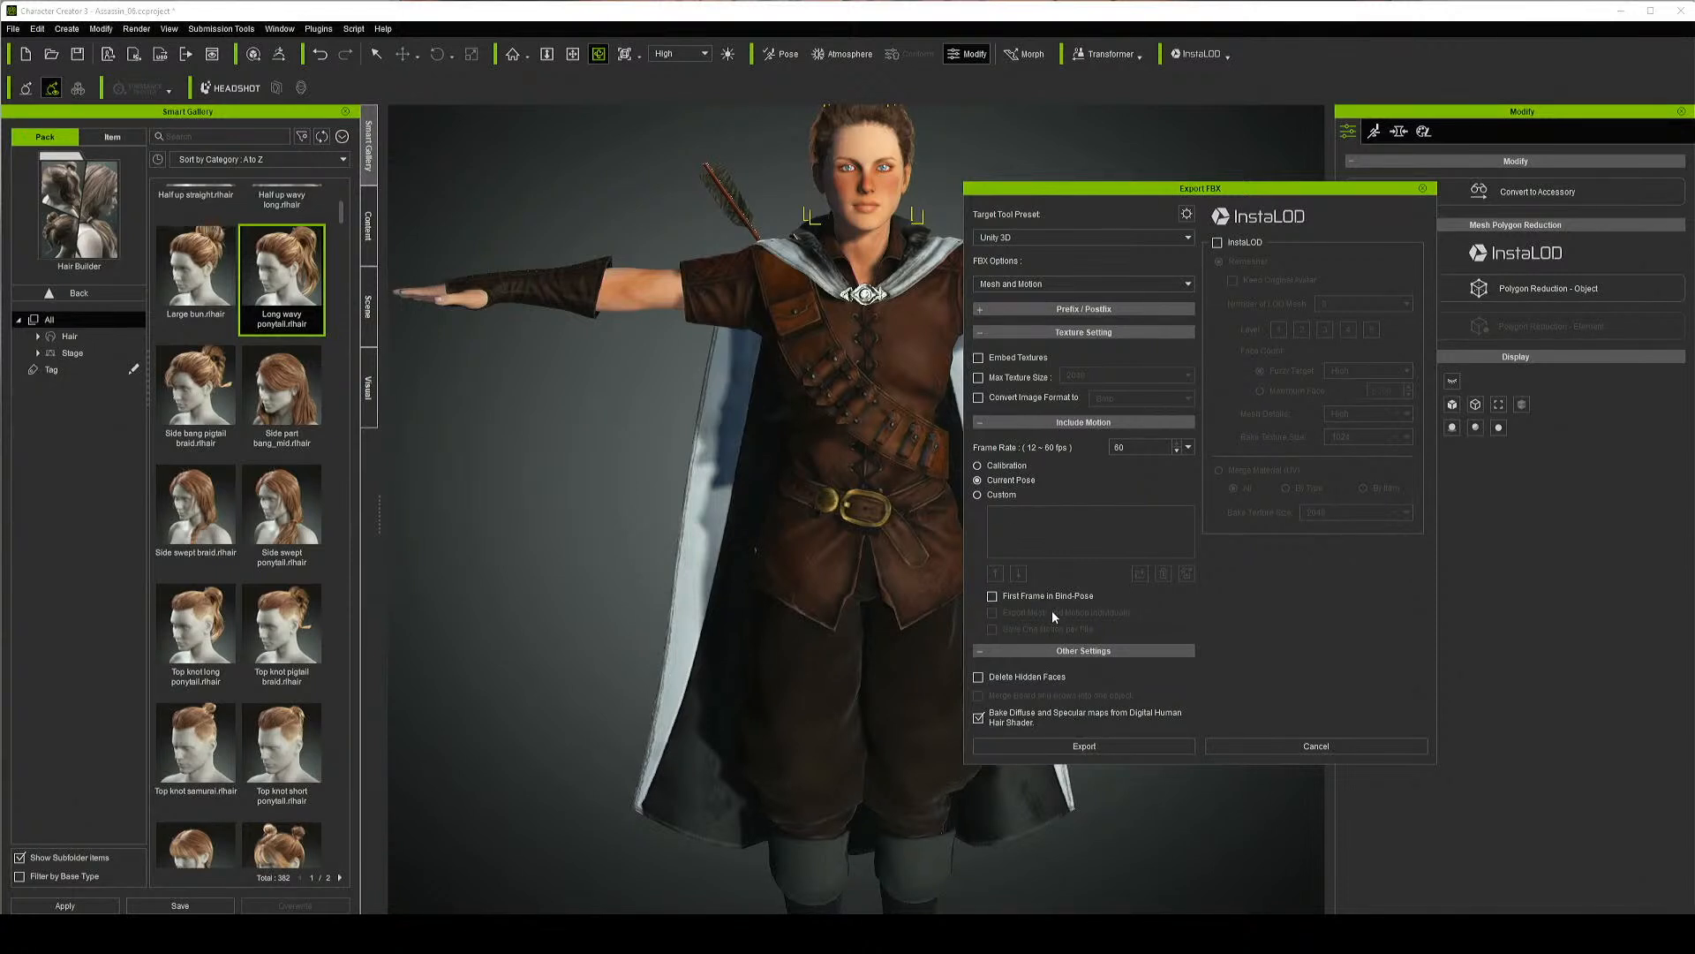
Enable Delete Hidden Faces in the FBX export settings and start the export, accepting the re-import notice
scroll(802, 755, down, 5)
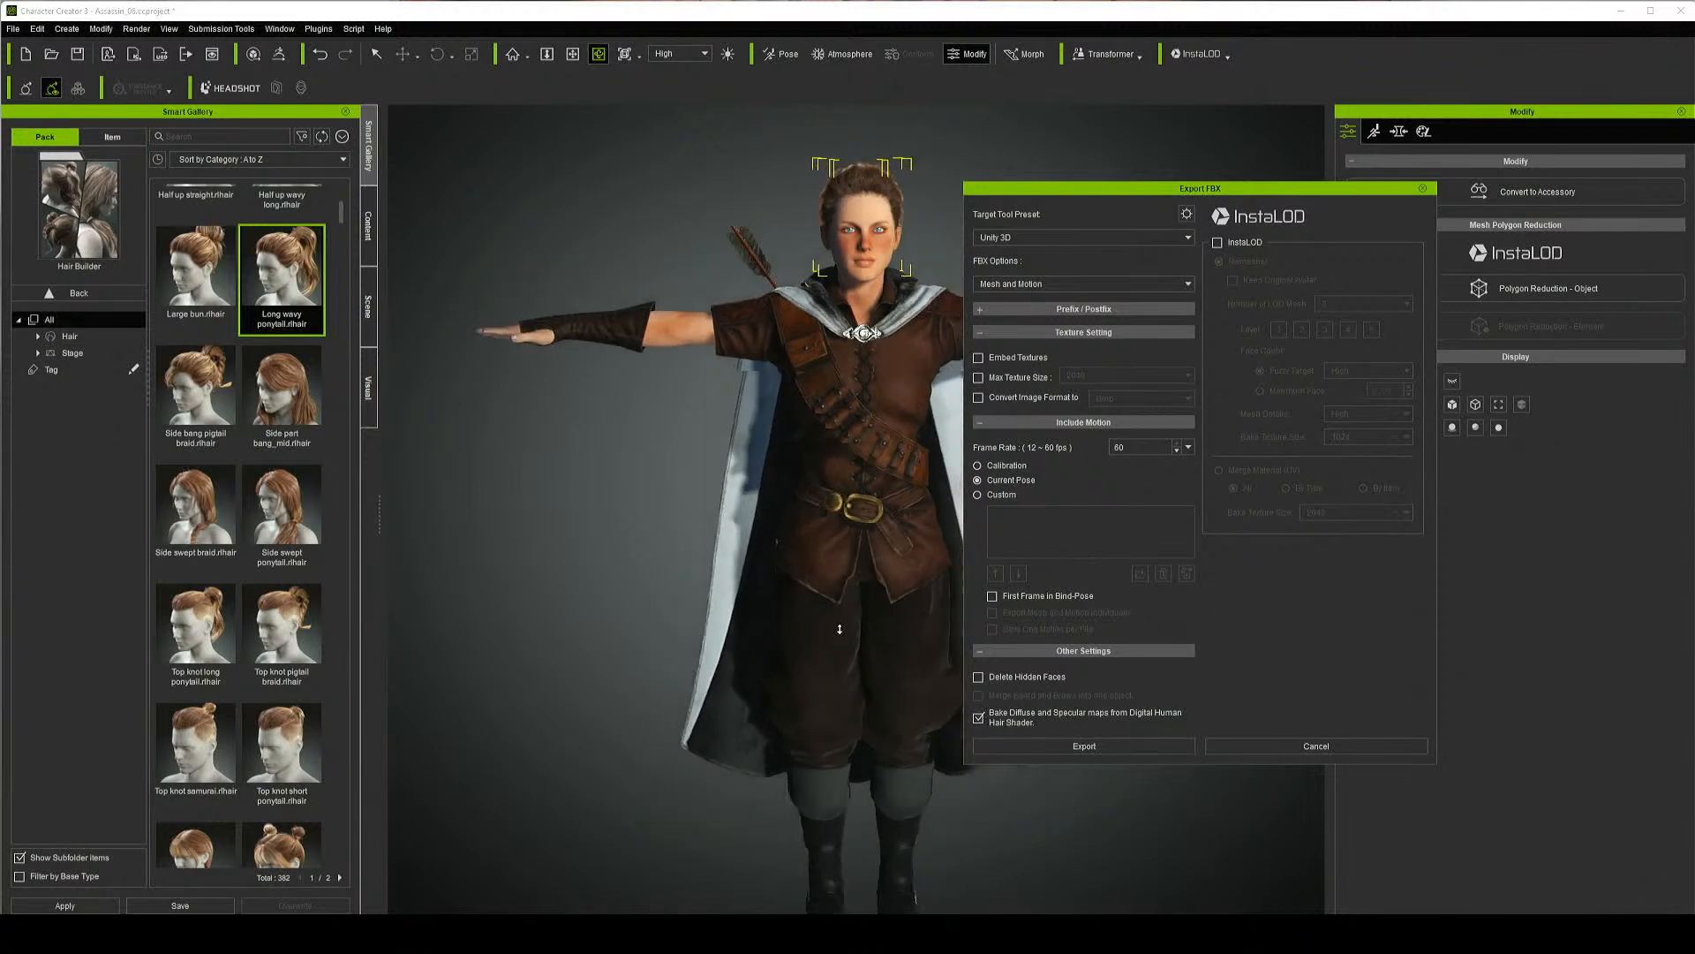
scroll(799, 754, down, 2)
scroll(806, 749, up, 8)
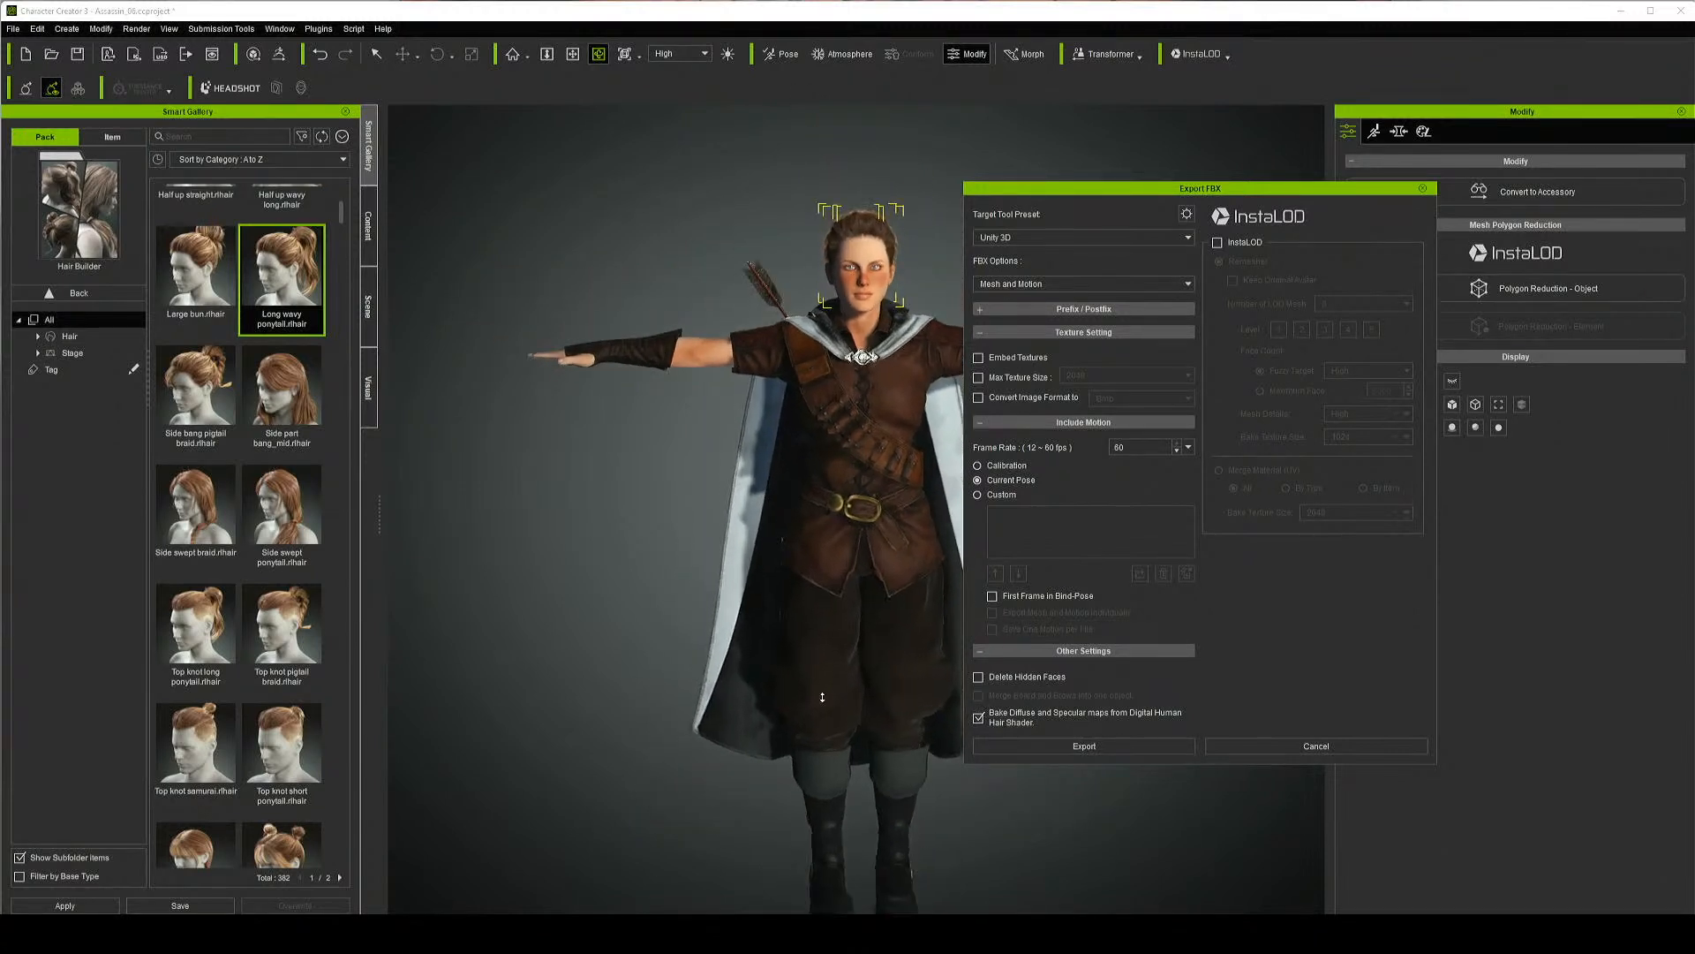
scroll(846, 689, down, 3)
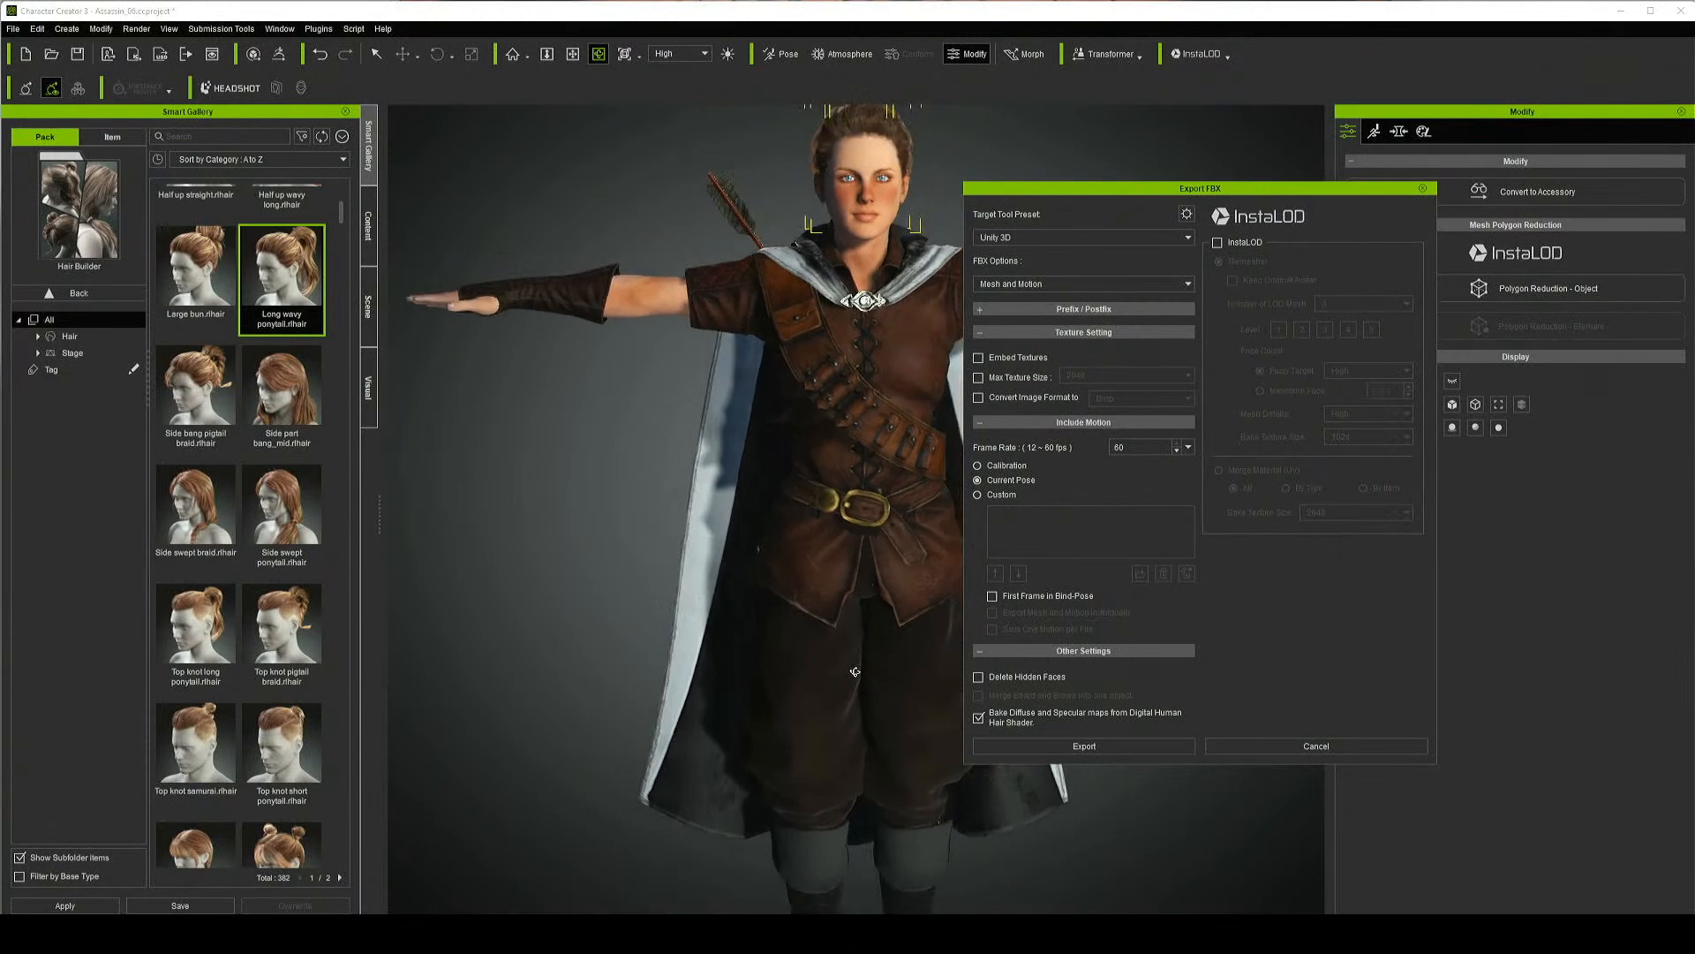
right_drag(854, 676, 917, 689)
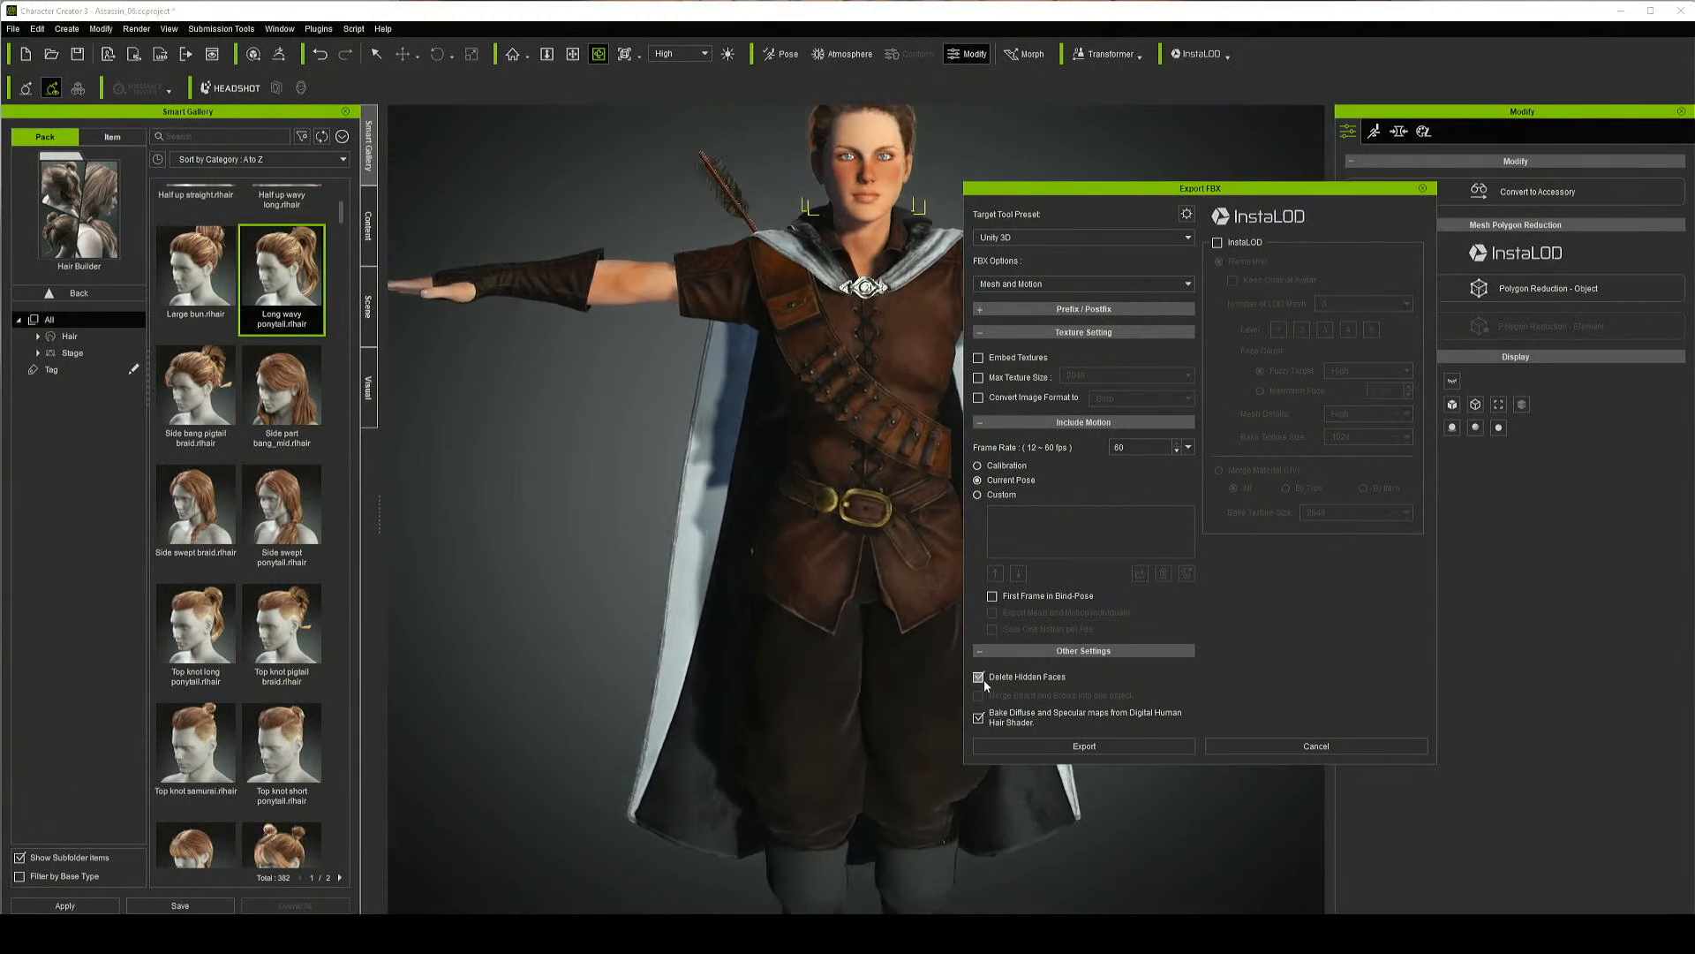
click(1083, 745)
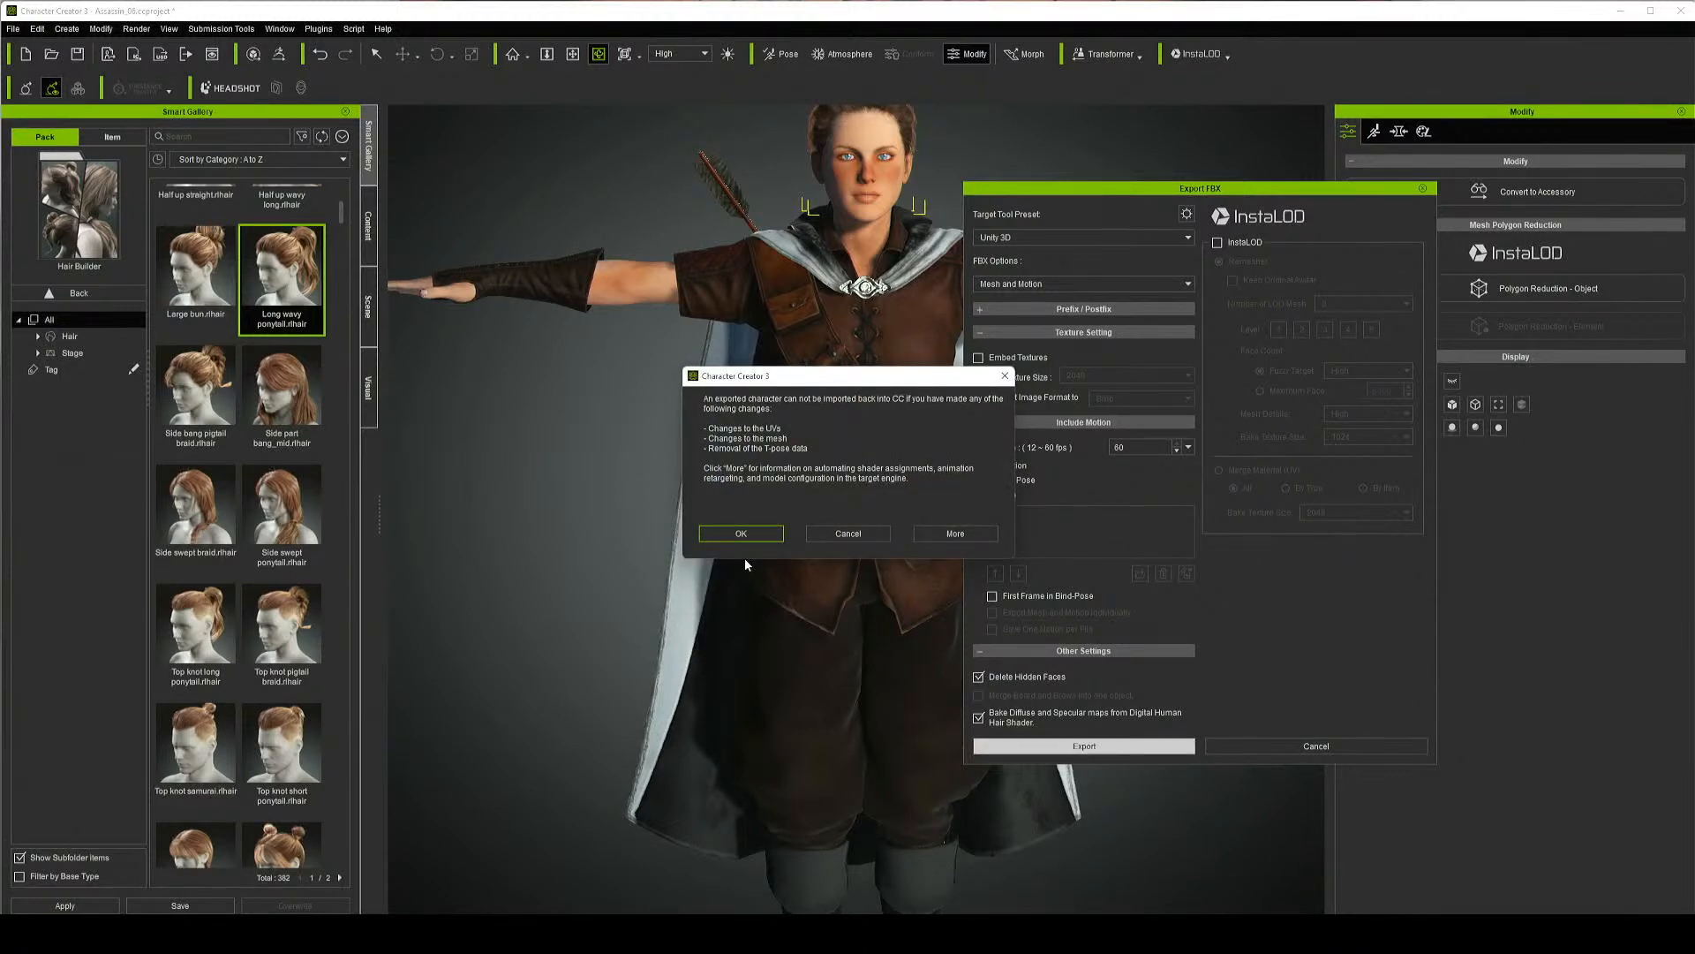
click(740, 535)
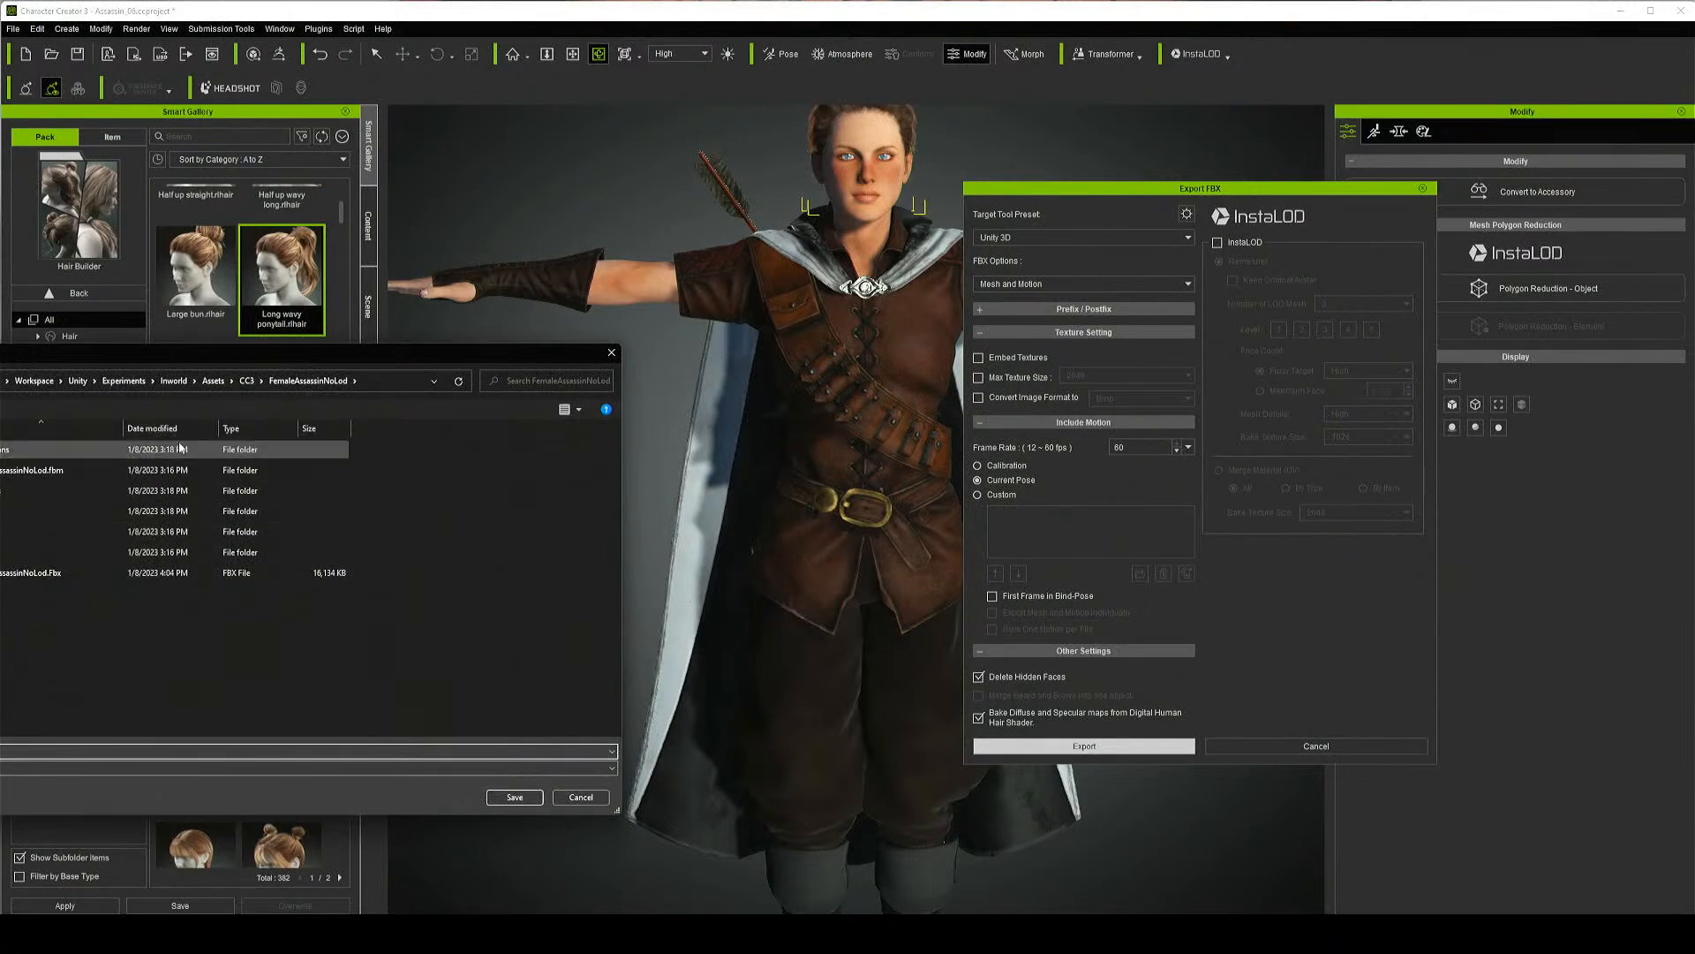
Create a FemaleAssassin2 folder inside the project's Assets > CC3 folder and save the FBX export in it
click(246, 380)
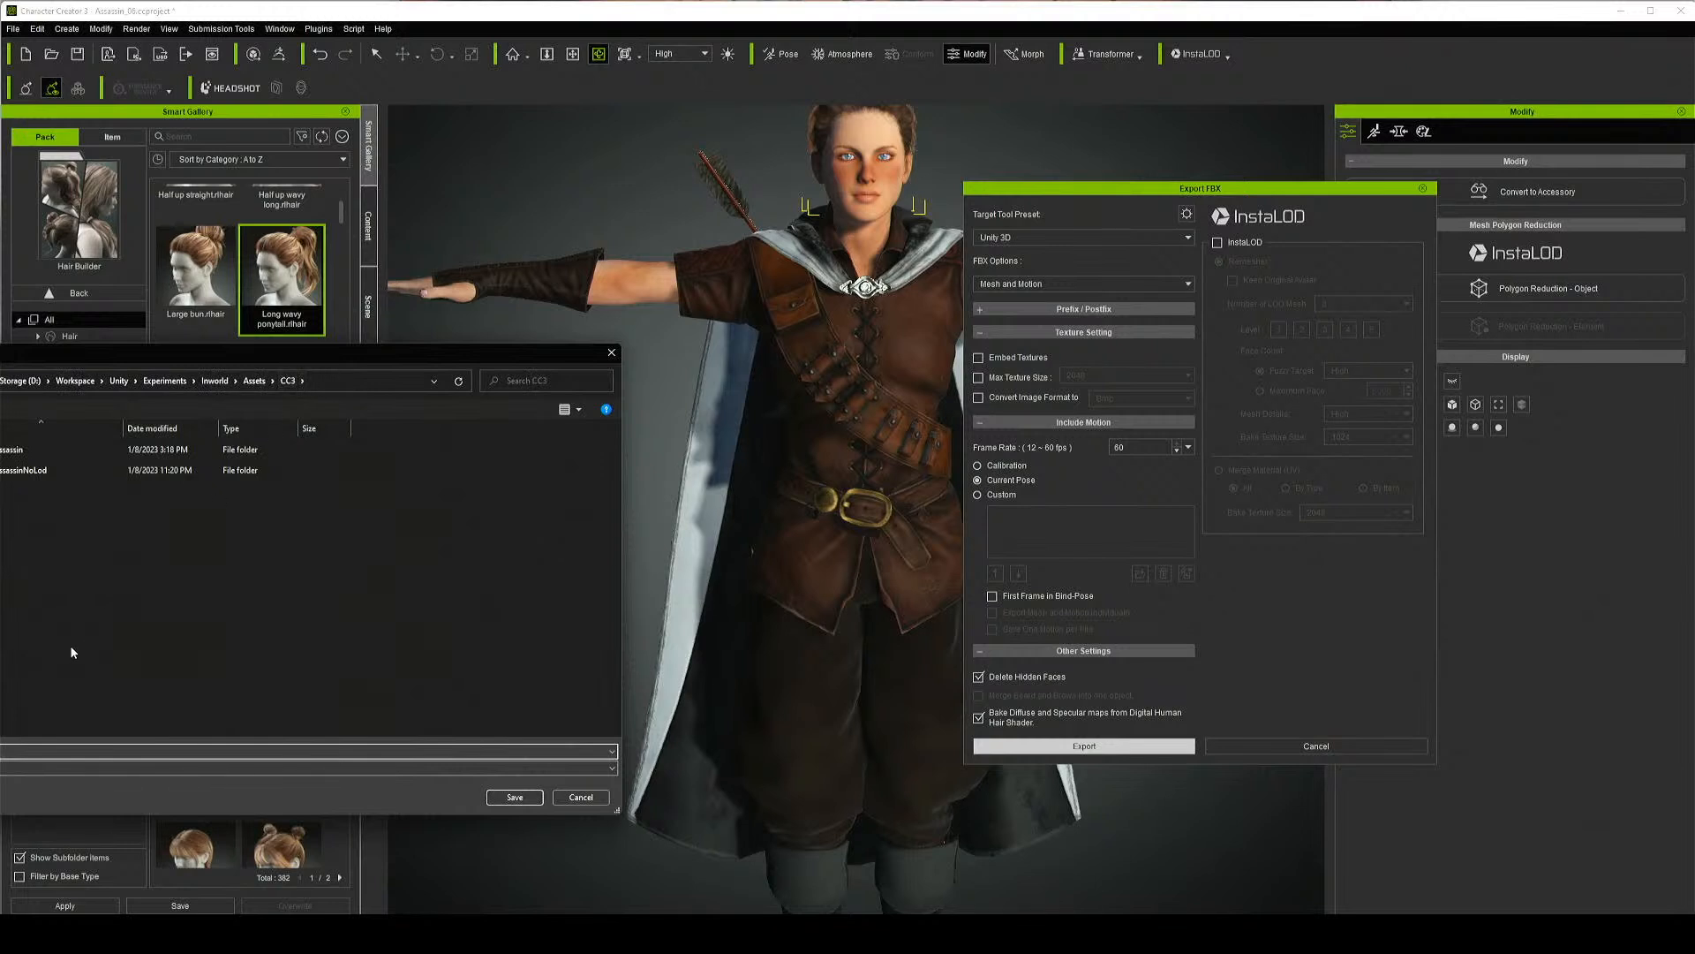
right_click(76, 565)
mouse_move(155, 776)
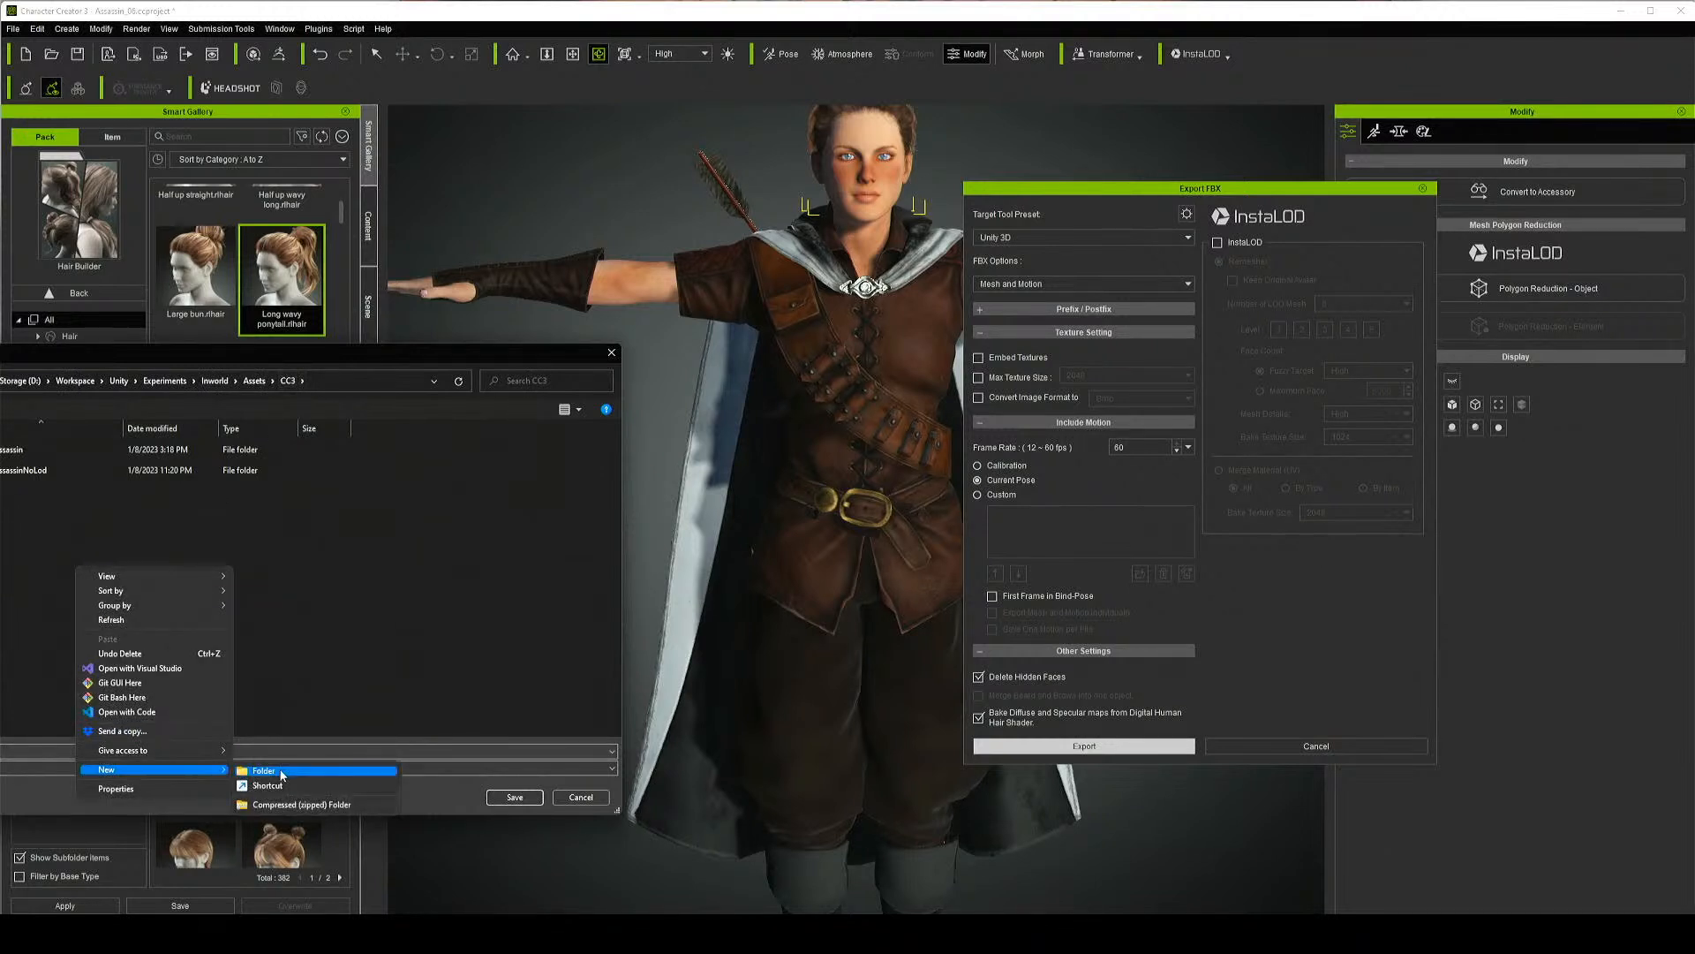
click(283, 772)
key(Return)
text(Assass)
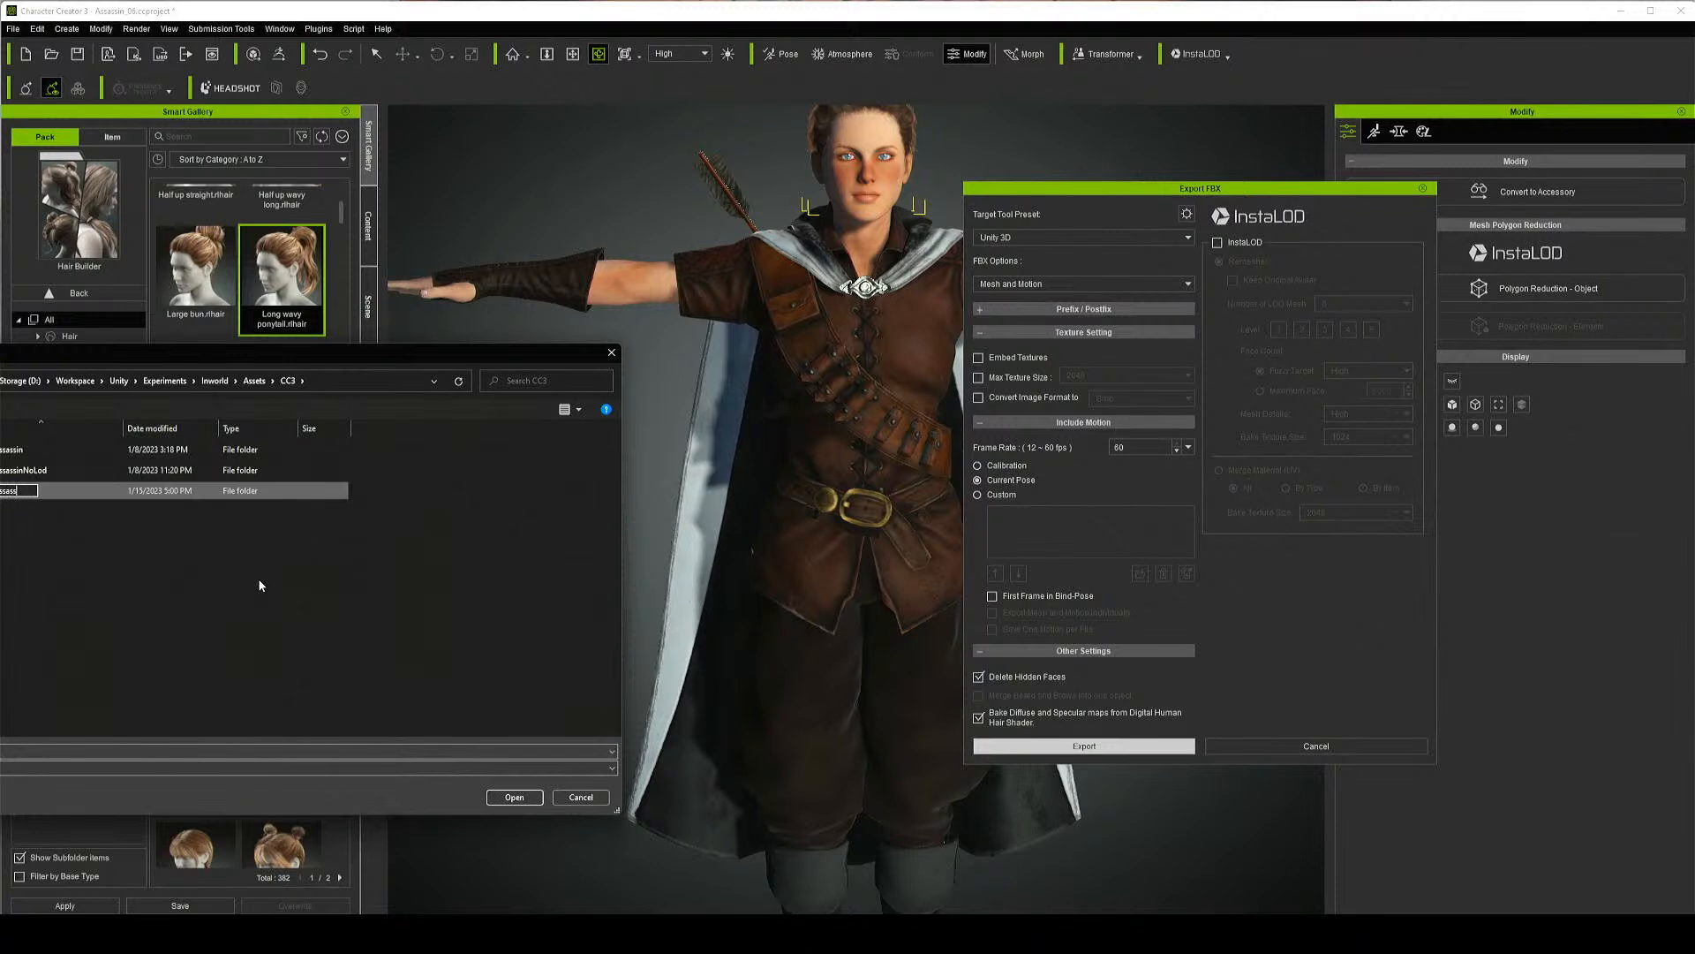
text(in2)
key(Return)
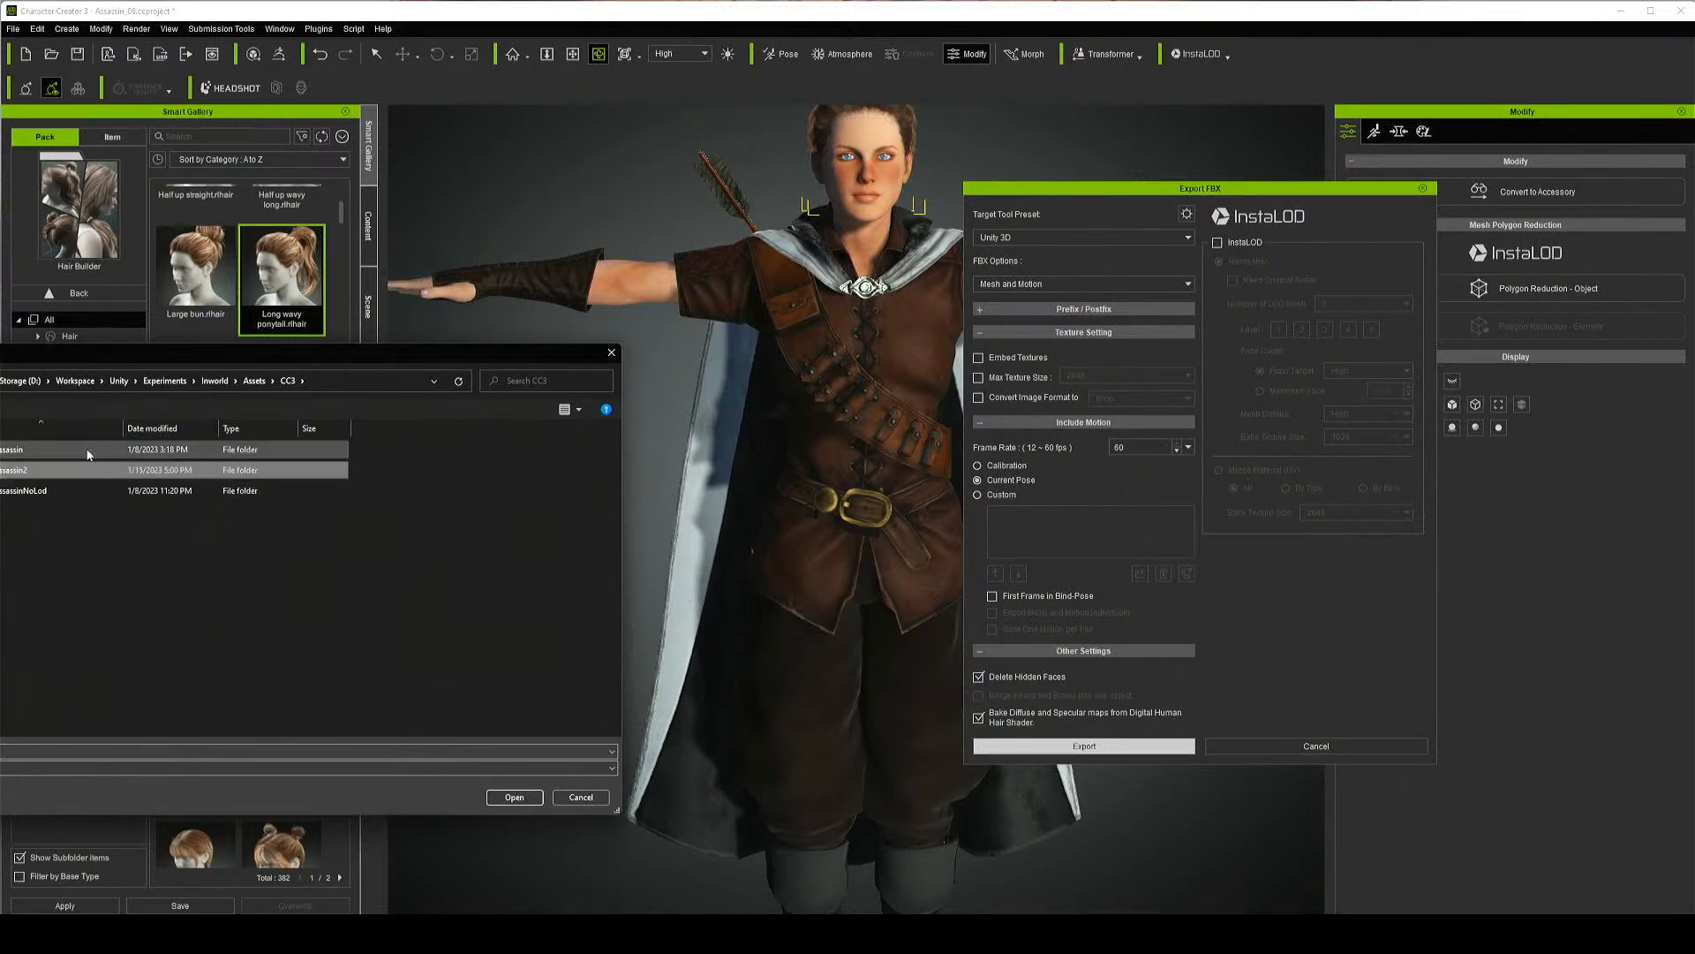
double_click(46, 478)
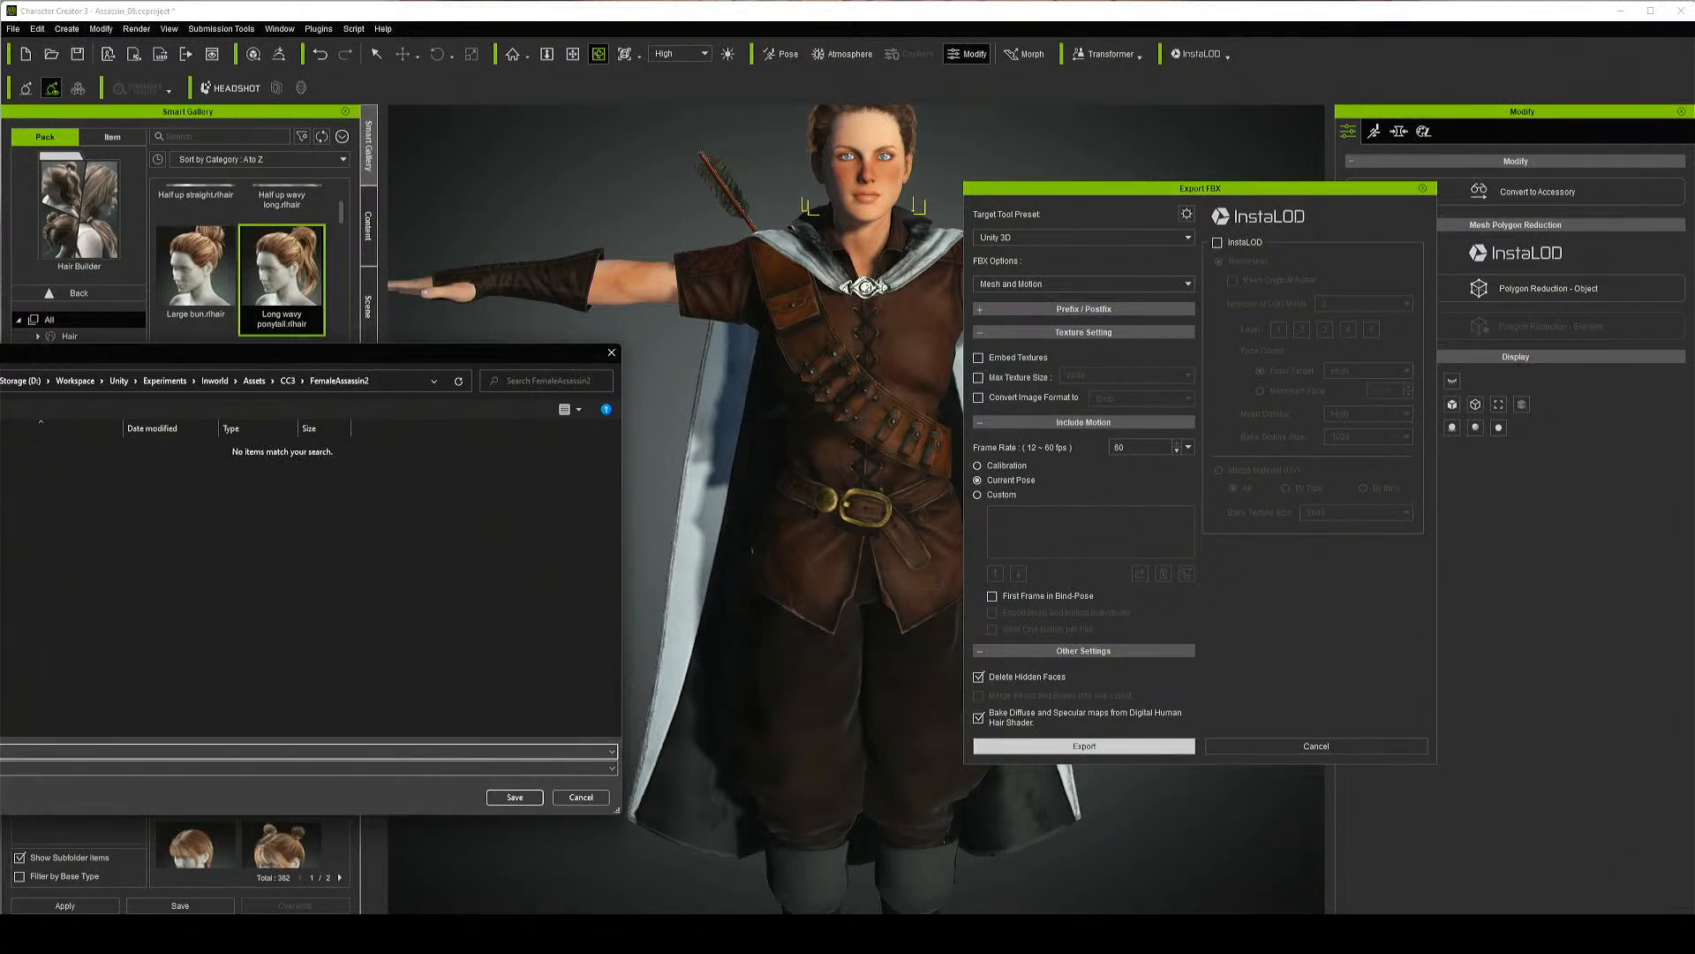
click(514, 796)
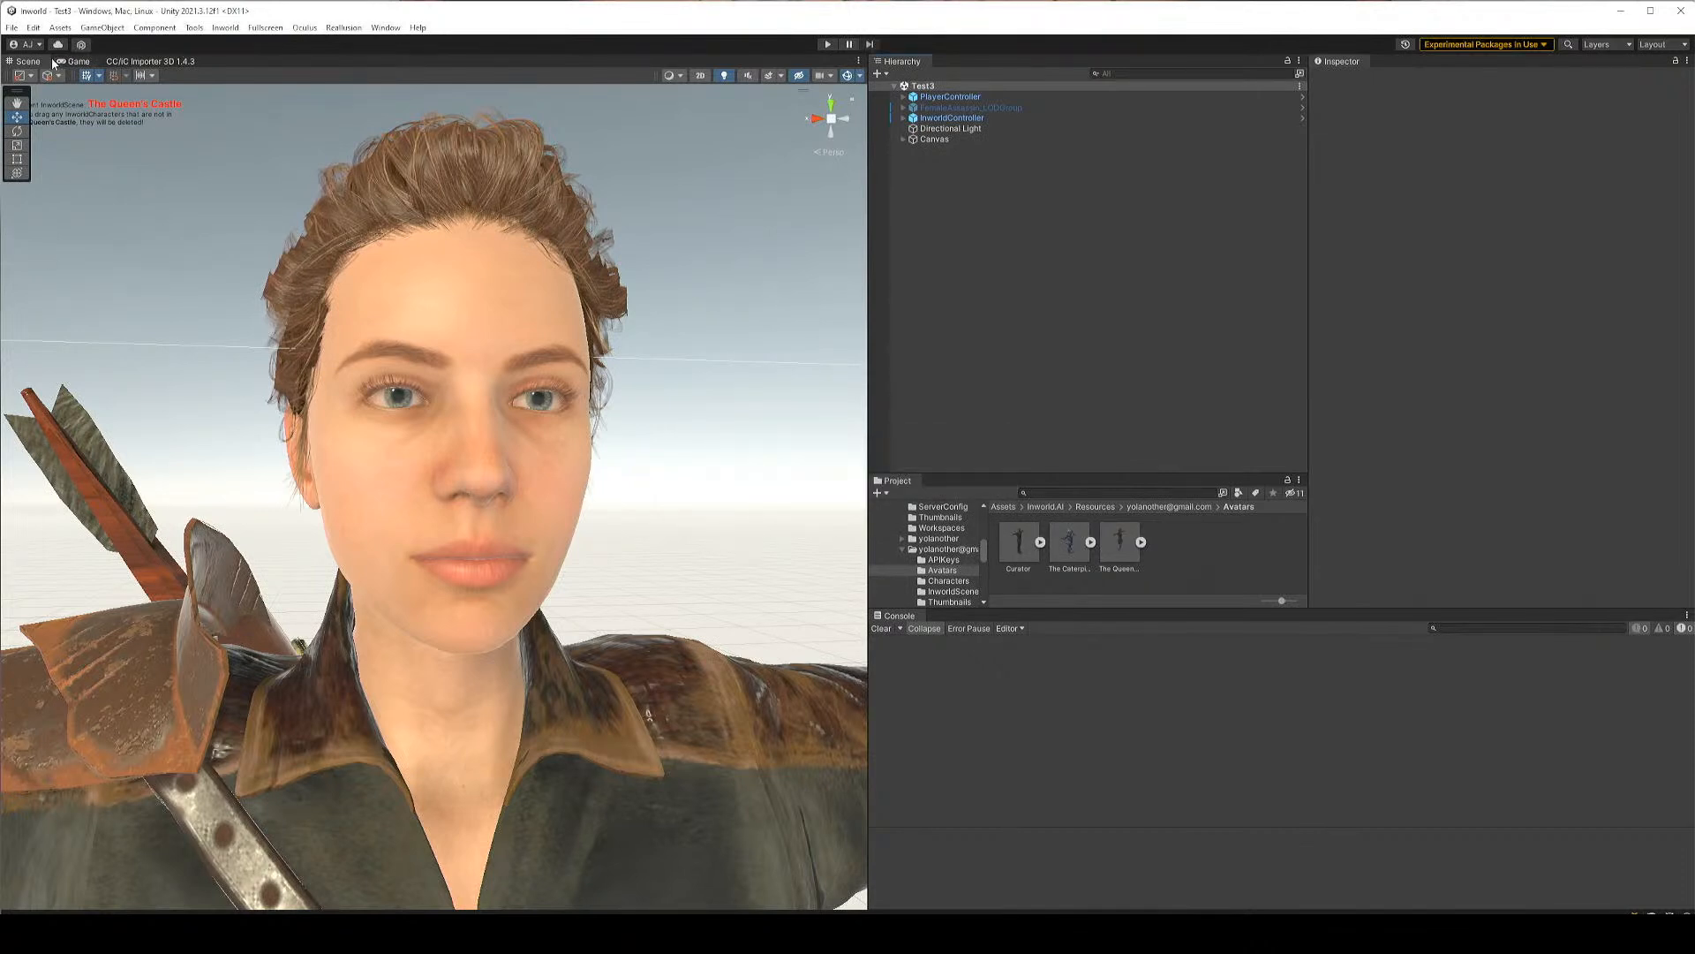
In the Unity project, collapse the CC3 and Inworld.AI folders and look through the Assets and Packages folders
scroll(152, 215, down, 10)
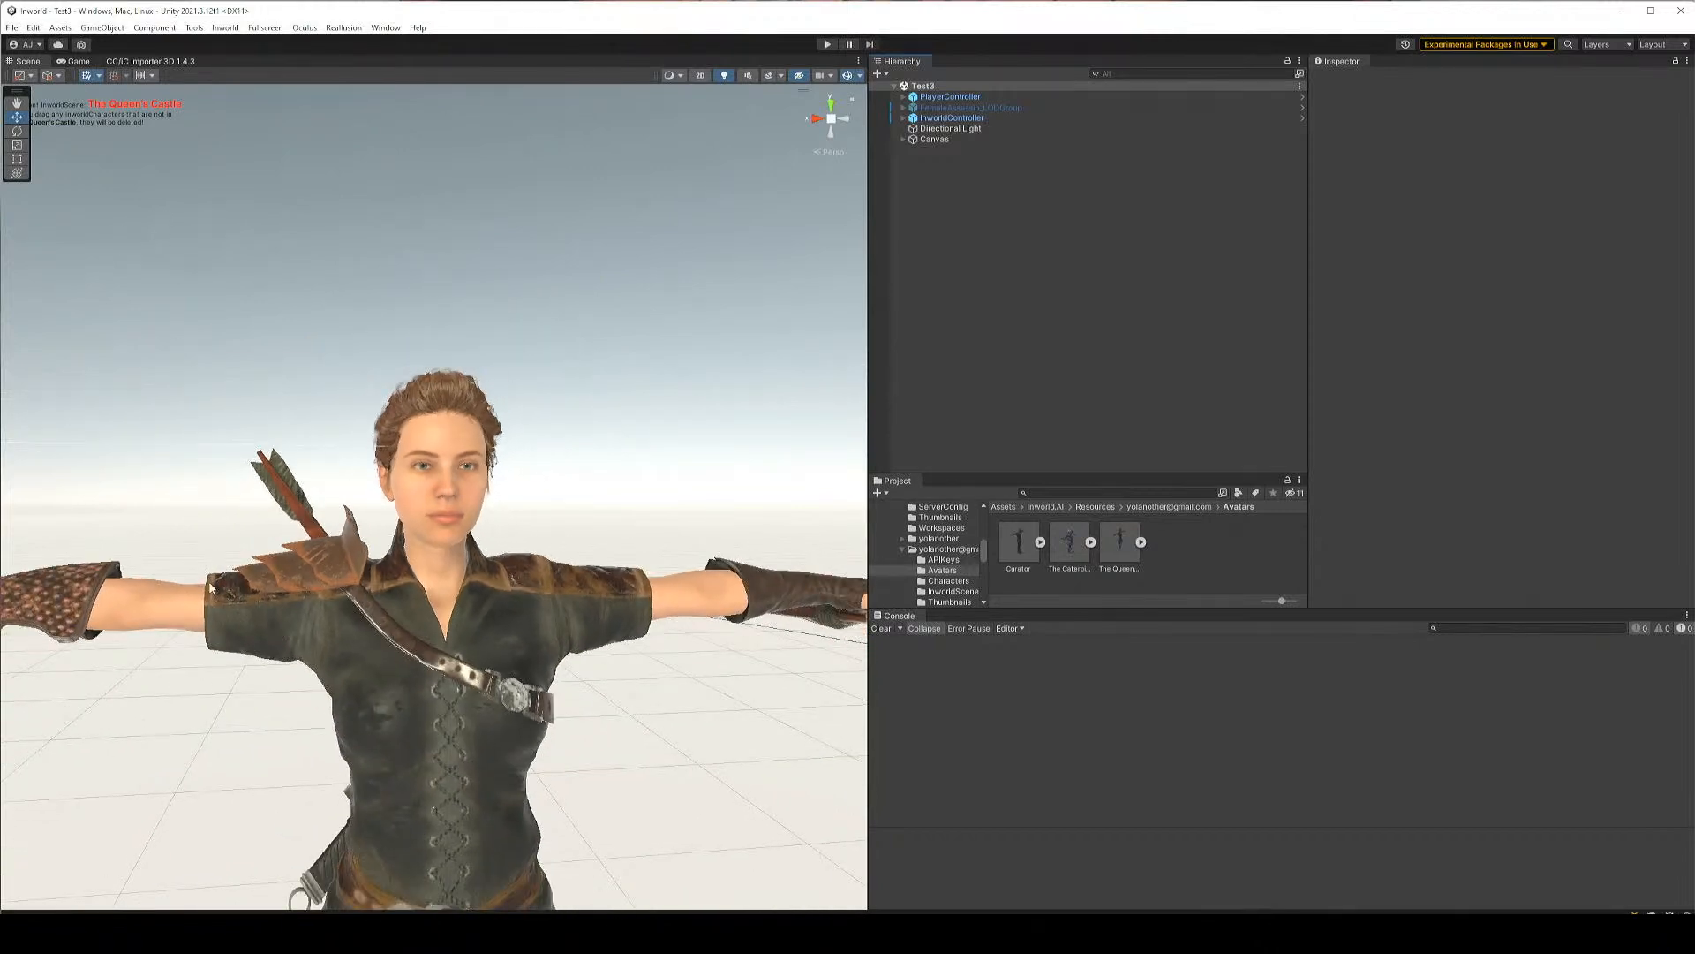
click(901, 549)
scroll(923, 559, up, 5)
click(919, 535)
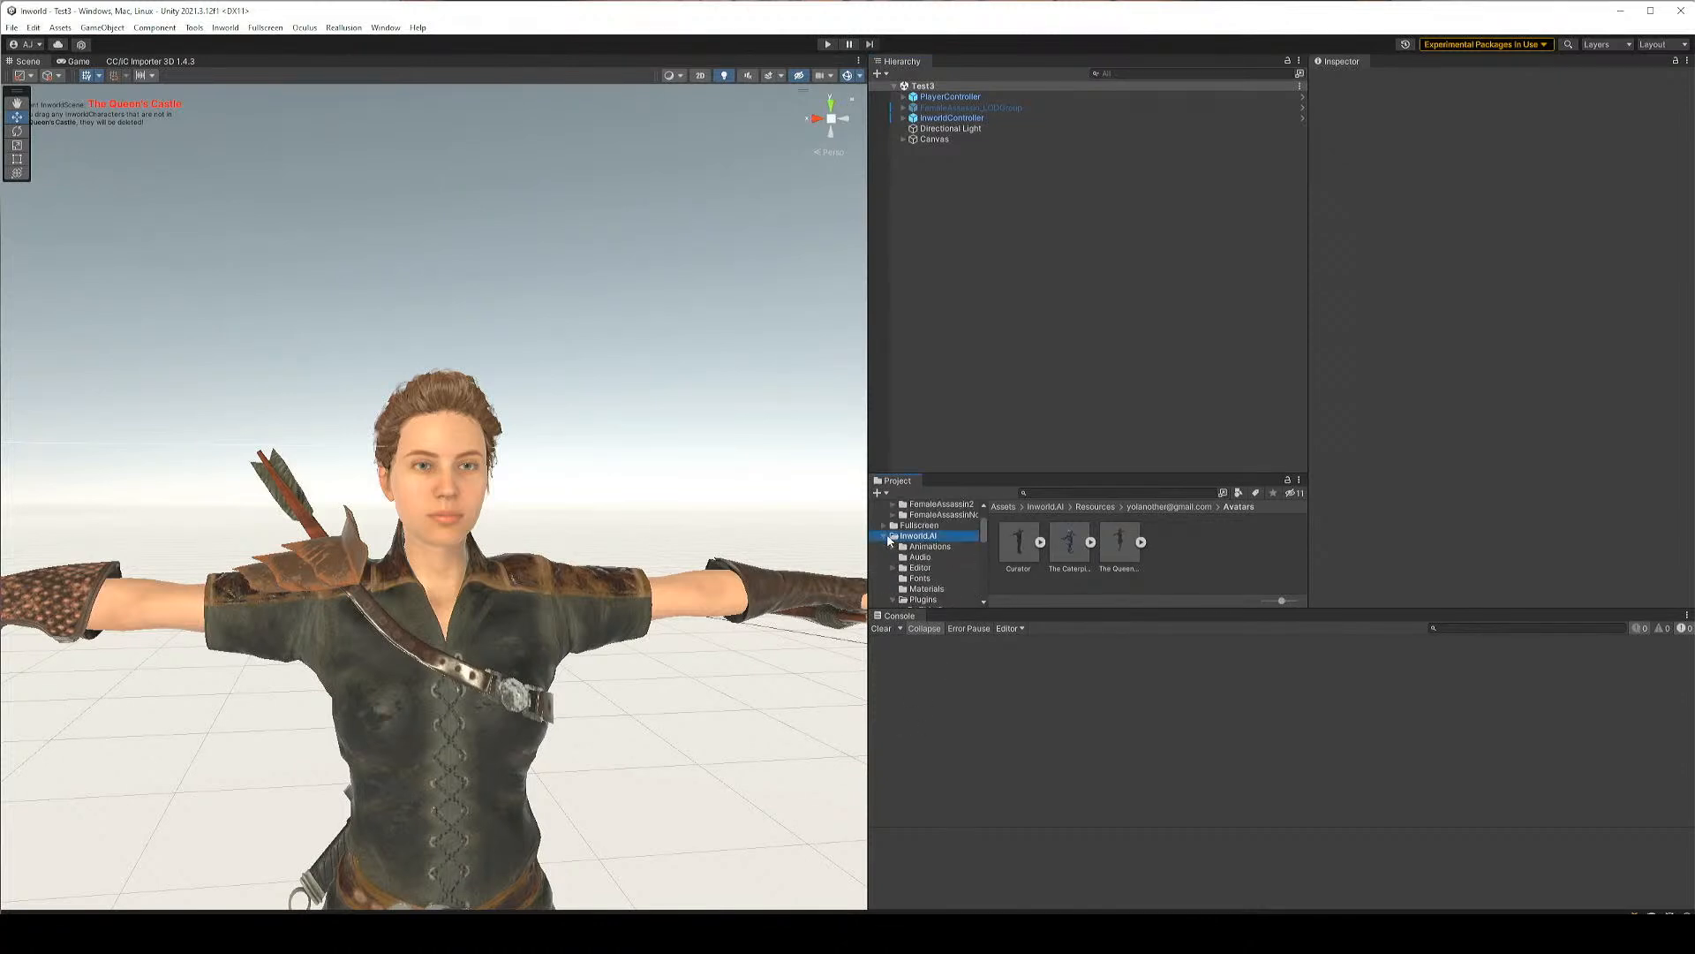
scroll(887, 561, up, 3)
click(884, 548)
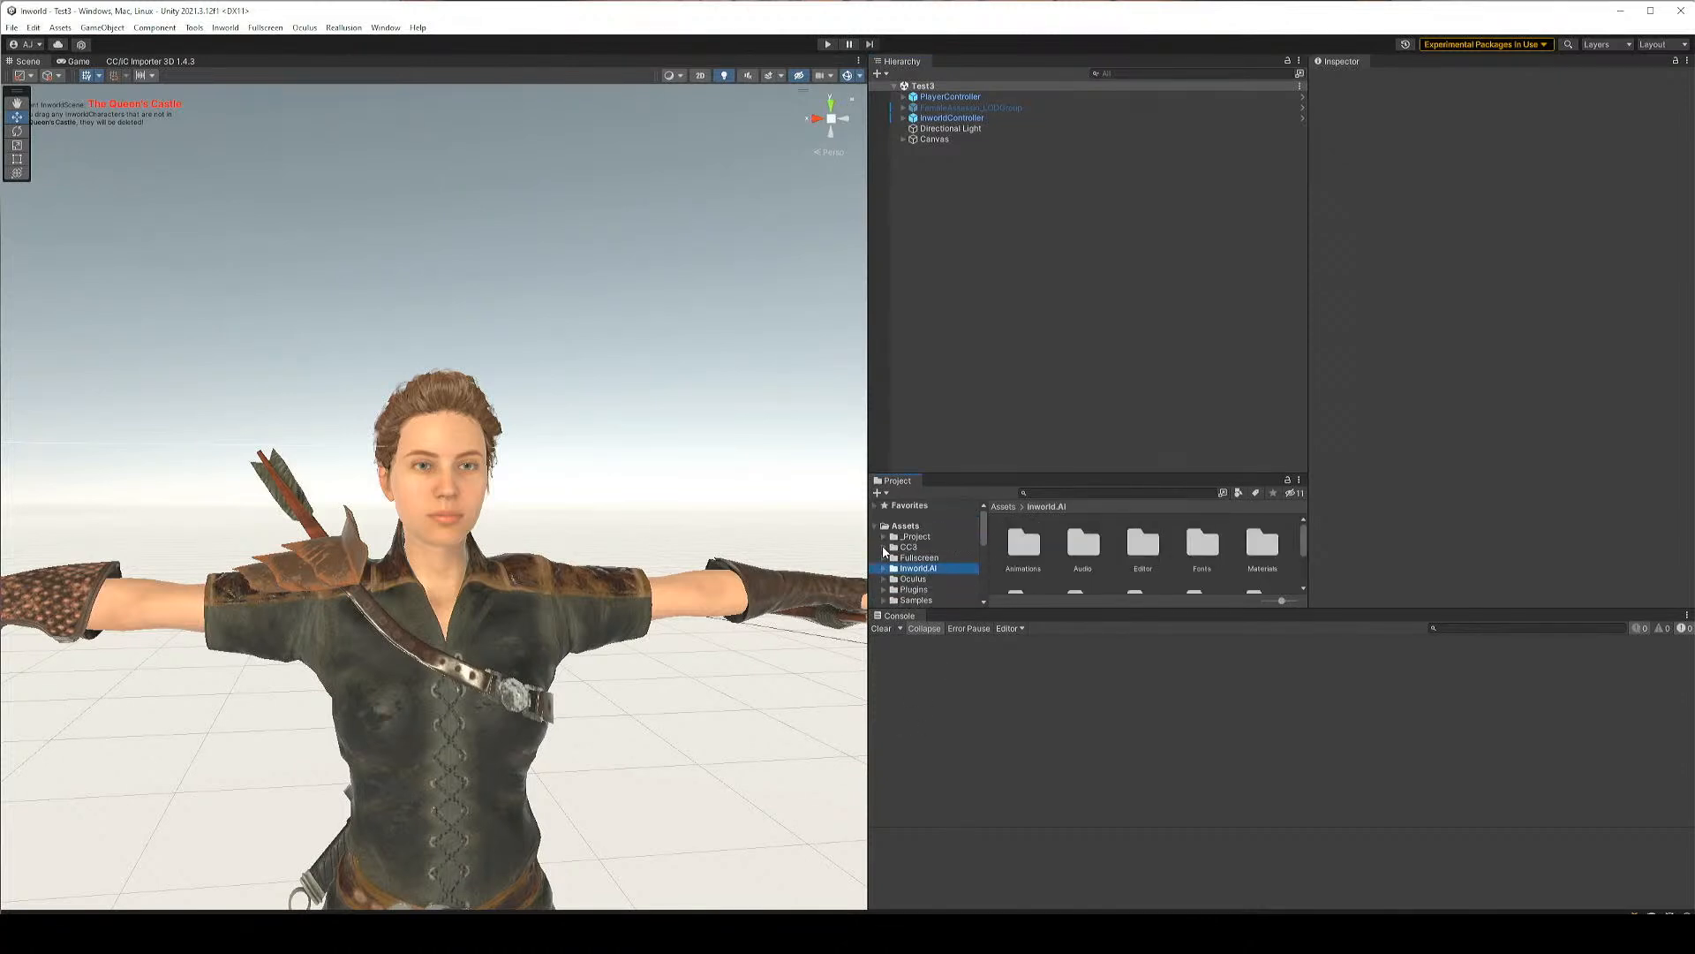
scroll(886, 568, down, 2)
scroll(885, 569, up, 2)
scroll(880, 539, down, 3)
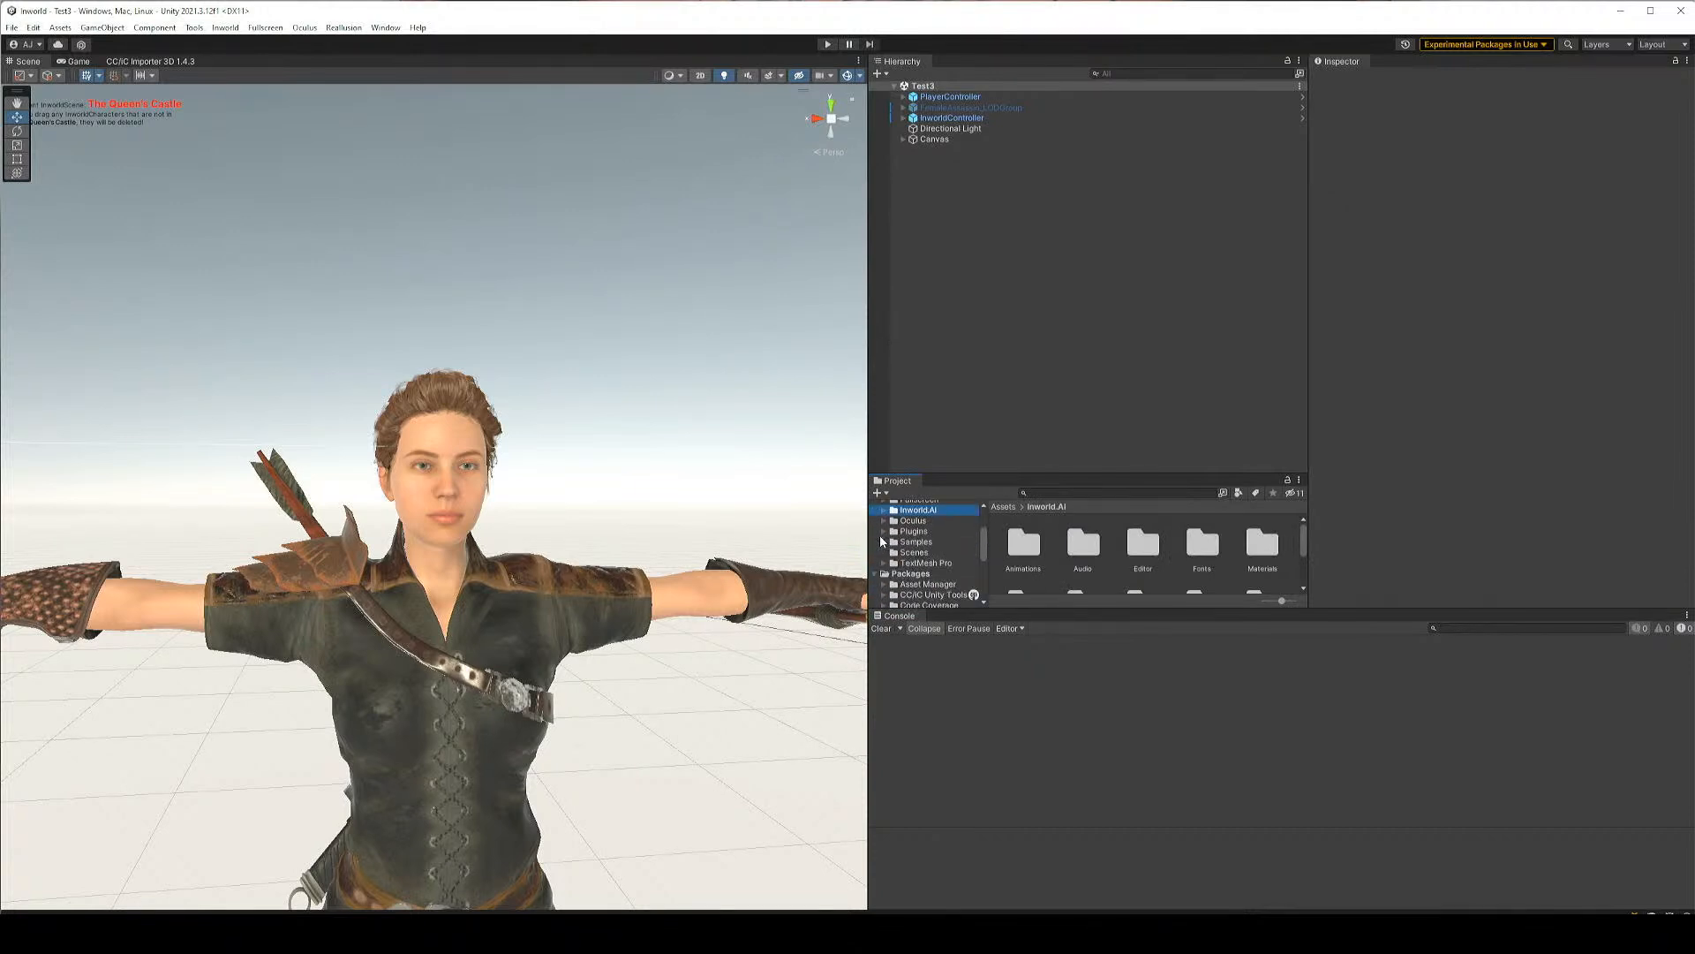
scroll(939, 544, up, 3)
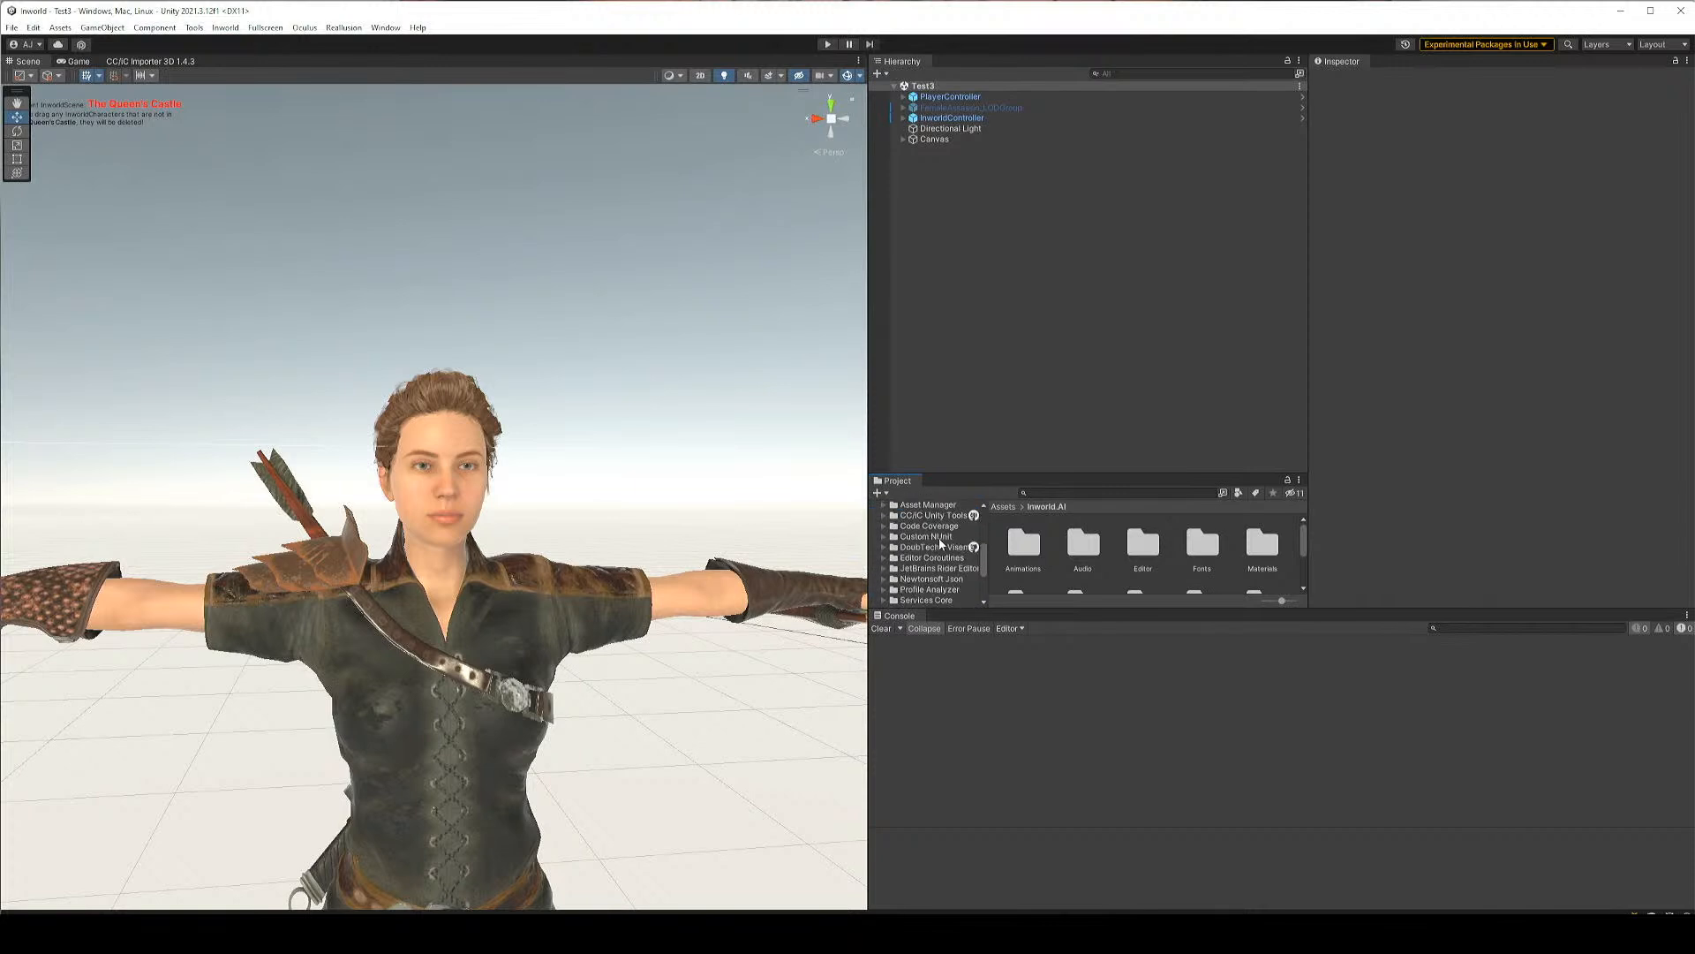
click(884, 536)
Open the Asset Manager, search its packages for "forest" and browse the matching environments
click(191, 30)
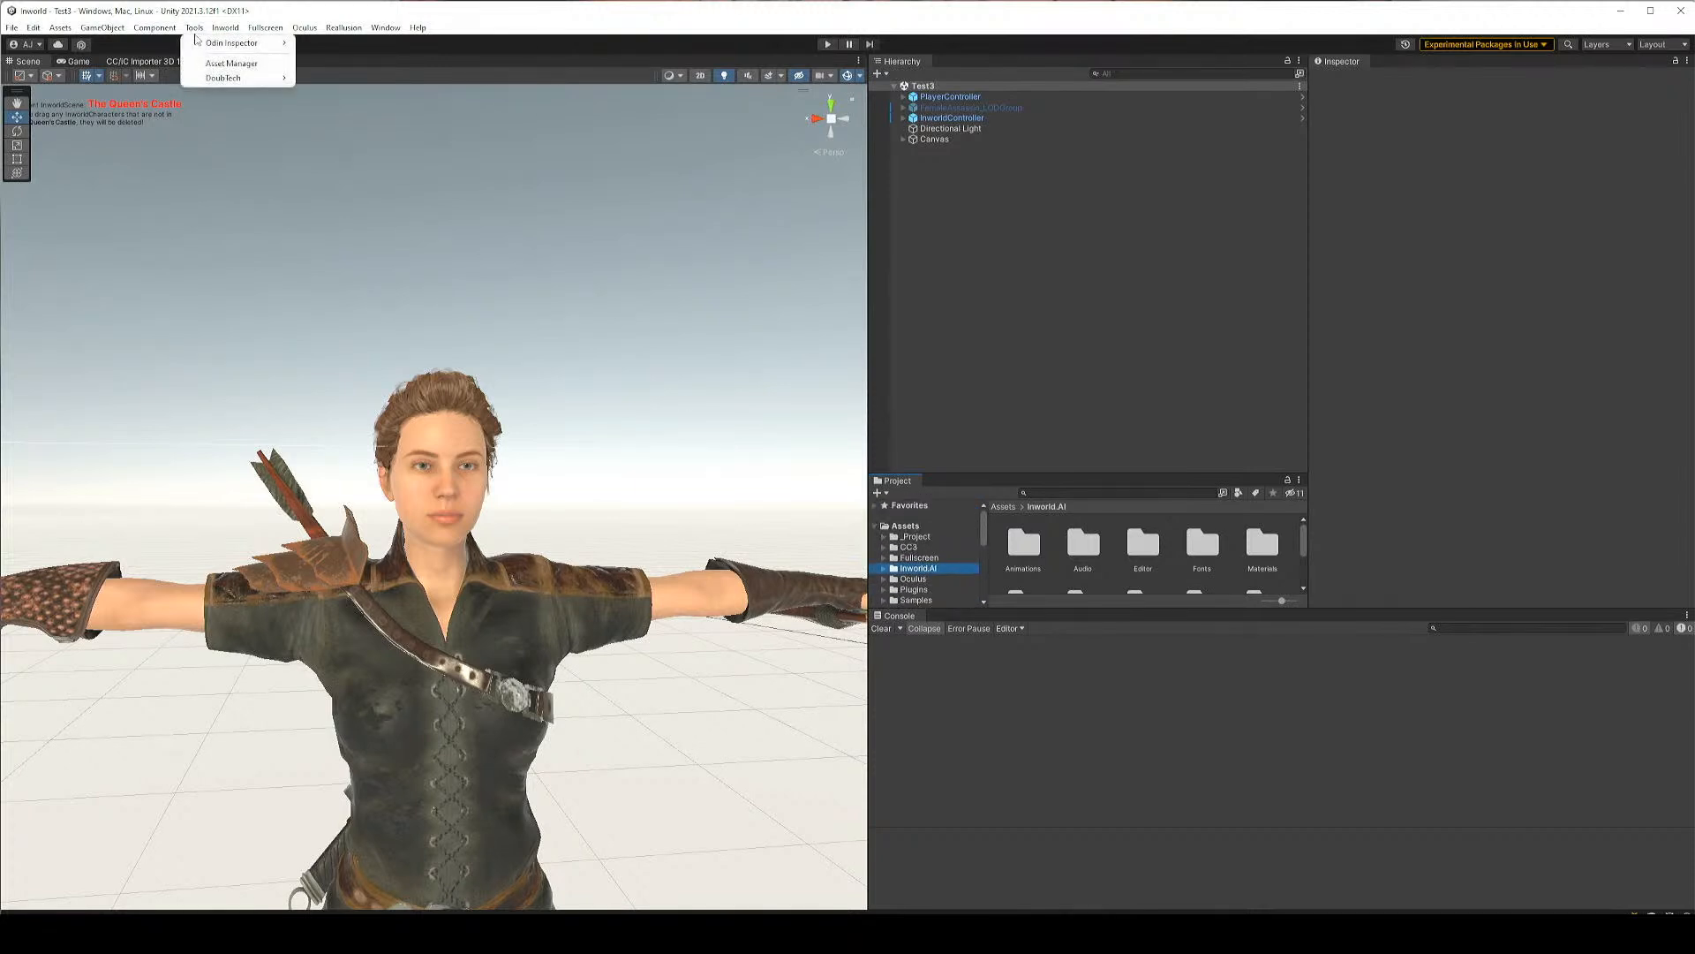
click(219, 64)
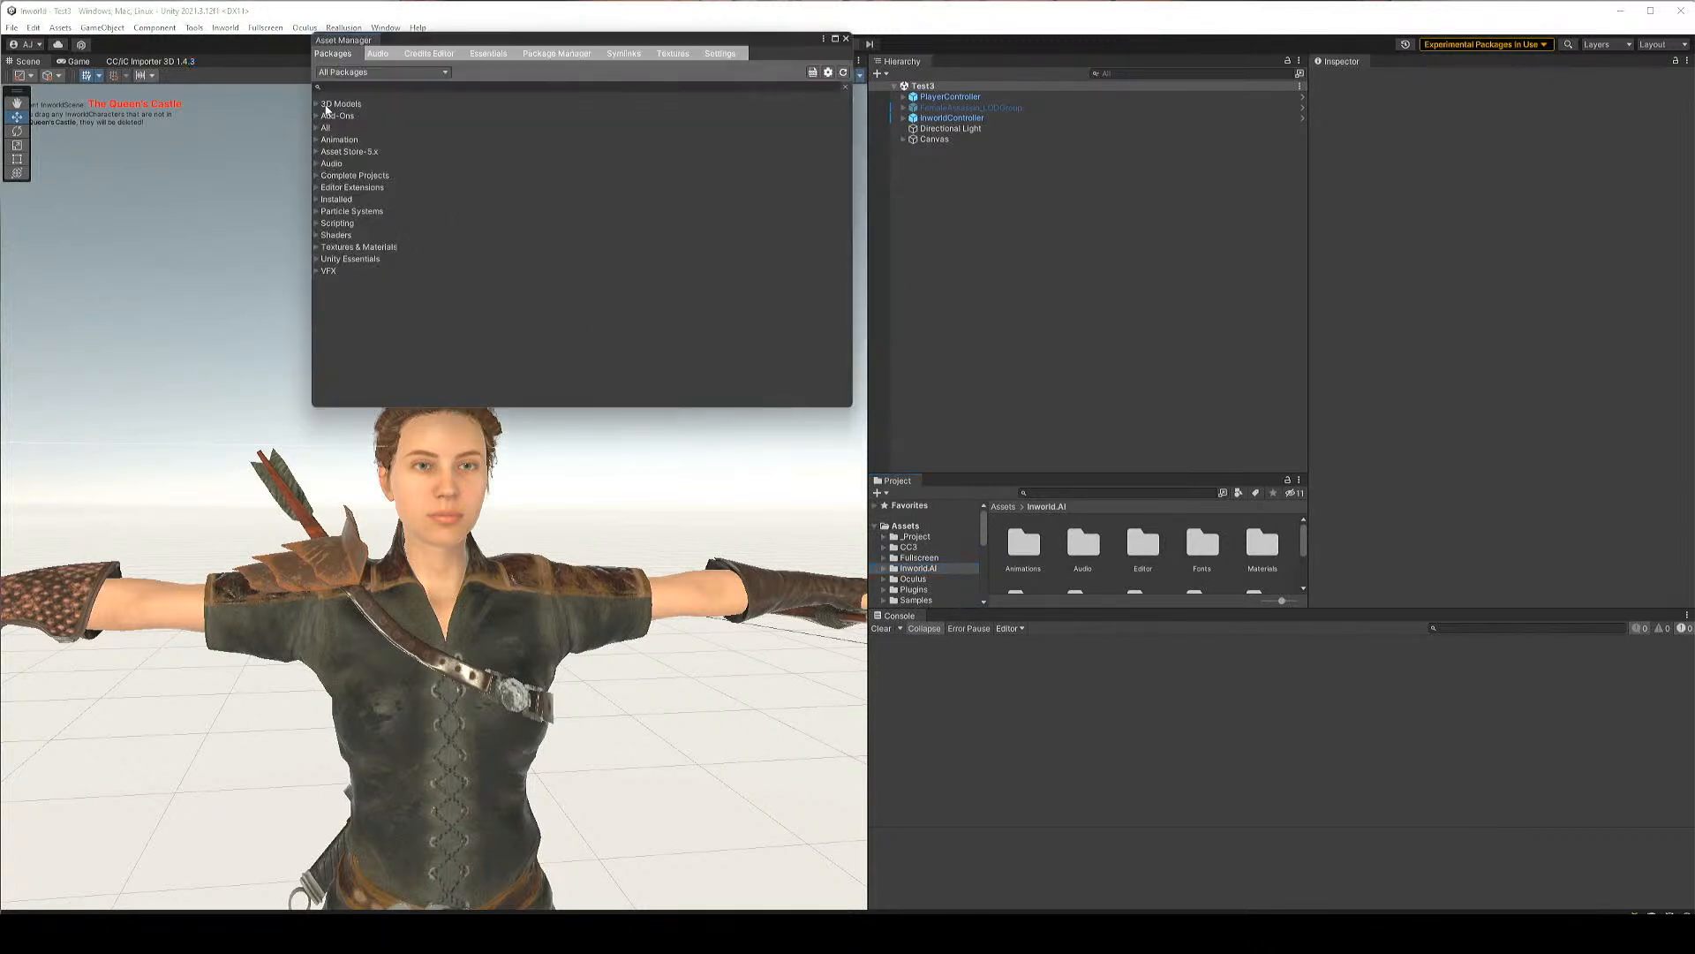
click(337, 87)
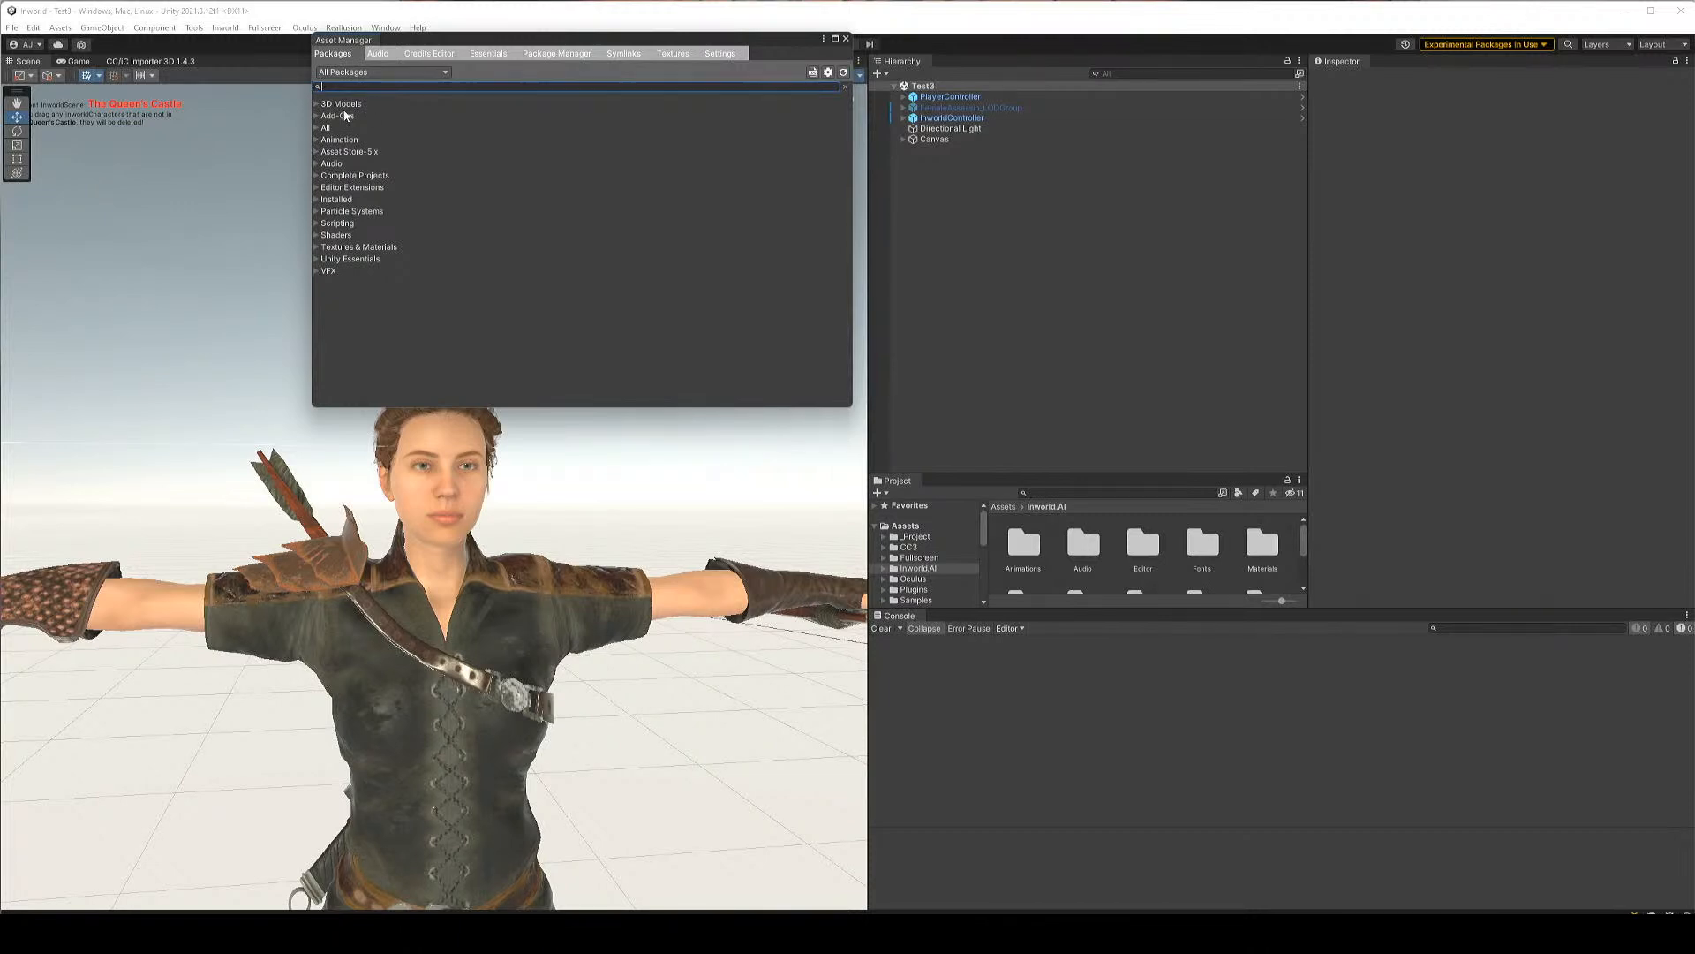
text(forest)
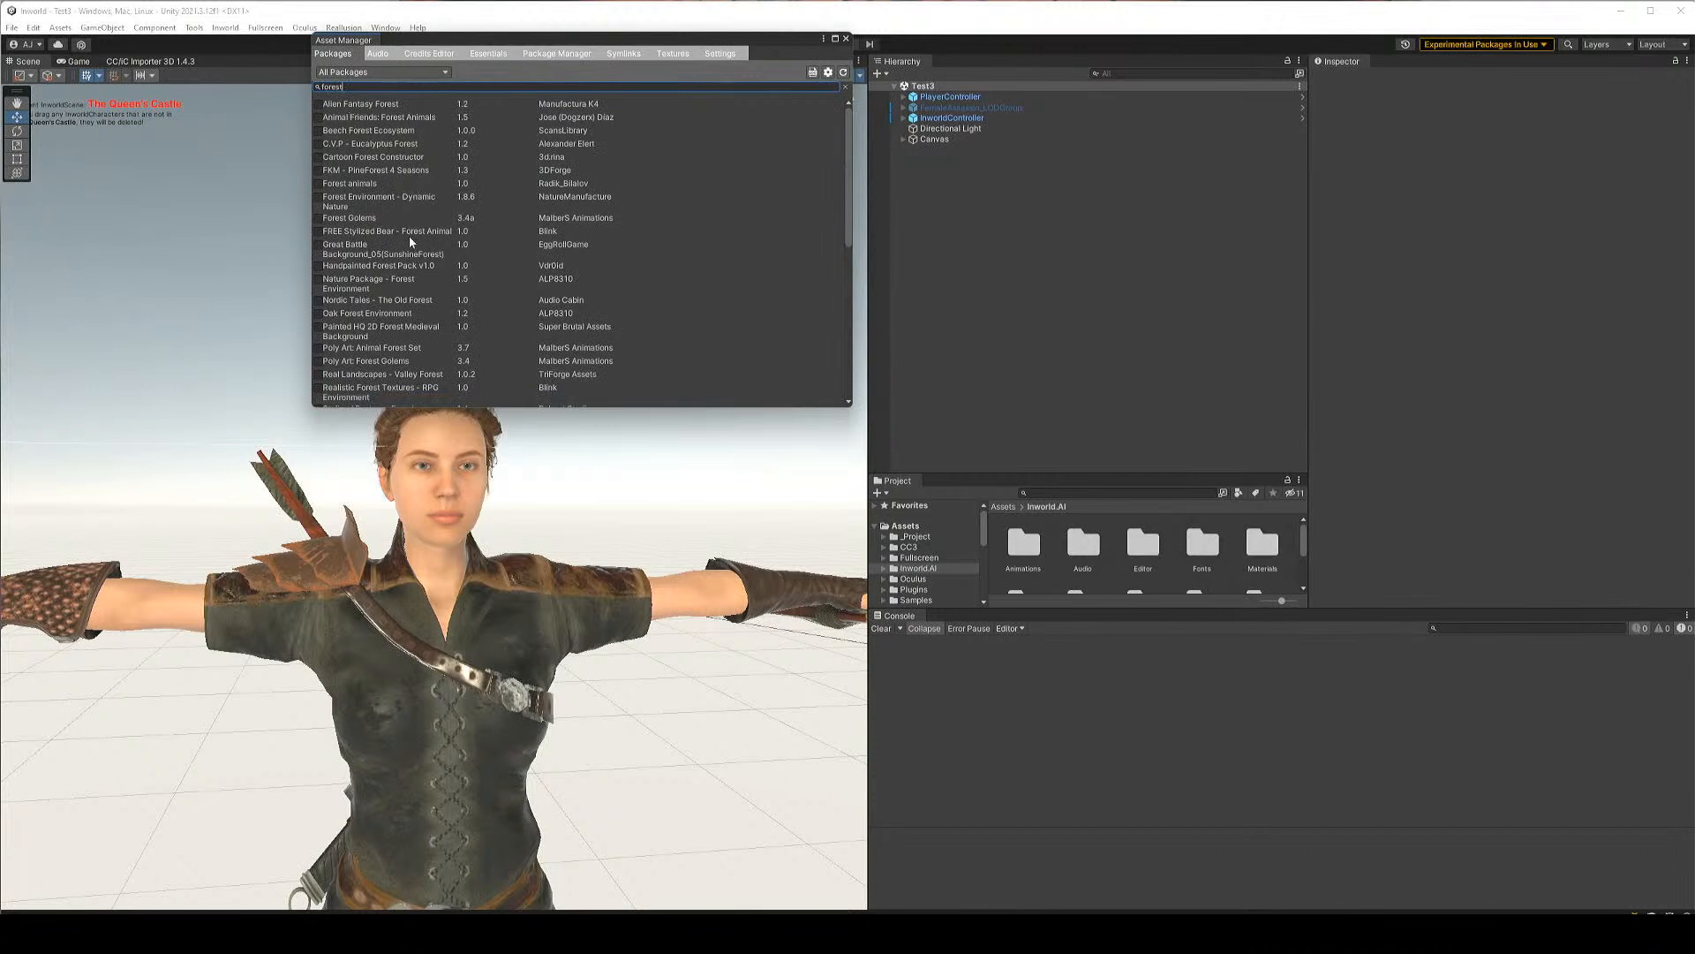
scroll(392, 236, down, 3)
text(t)
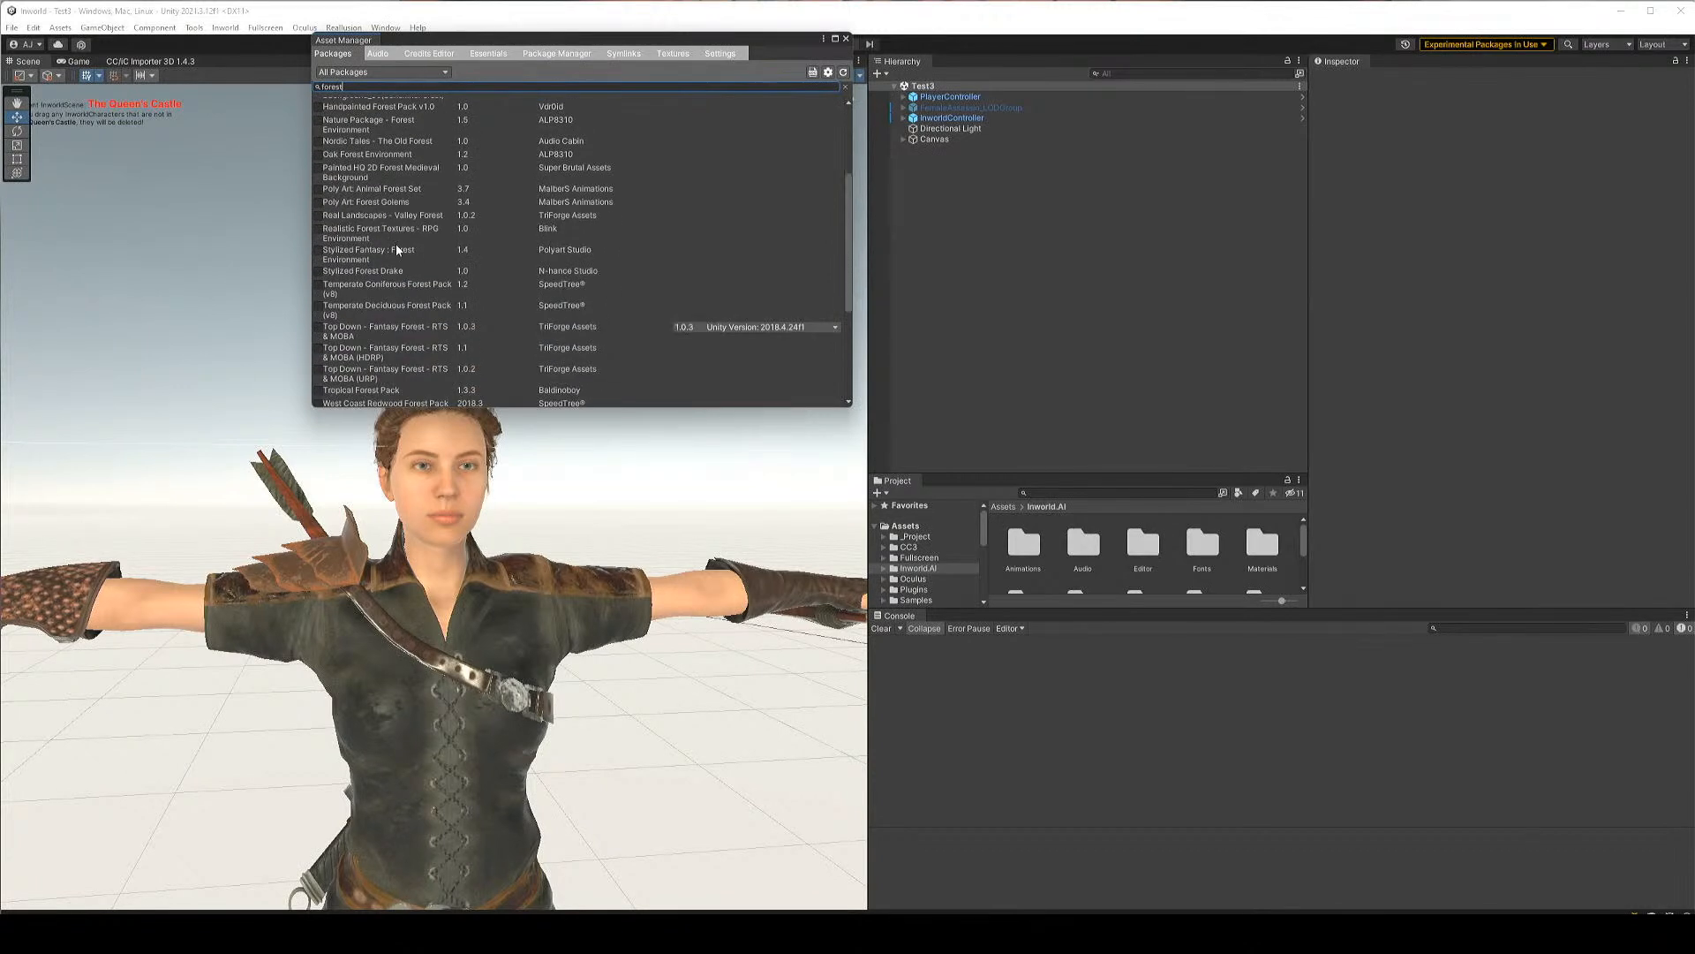
Search the packages for "meadow" and quick-import Meadow Environment - Dynamic Nature
key(ctrl+a)
text(meadow)
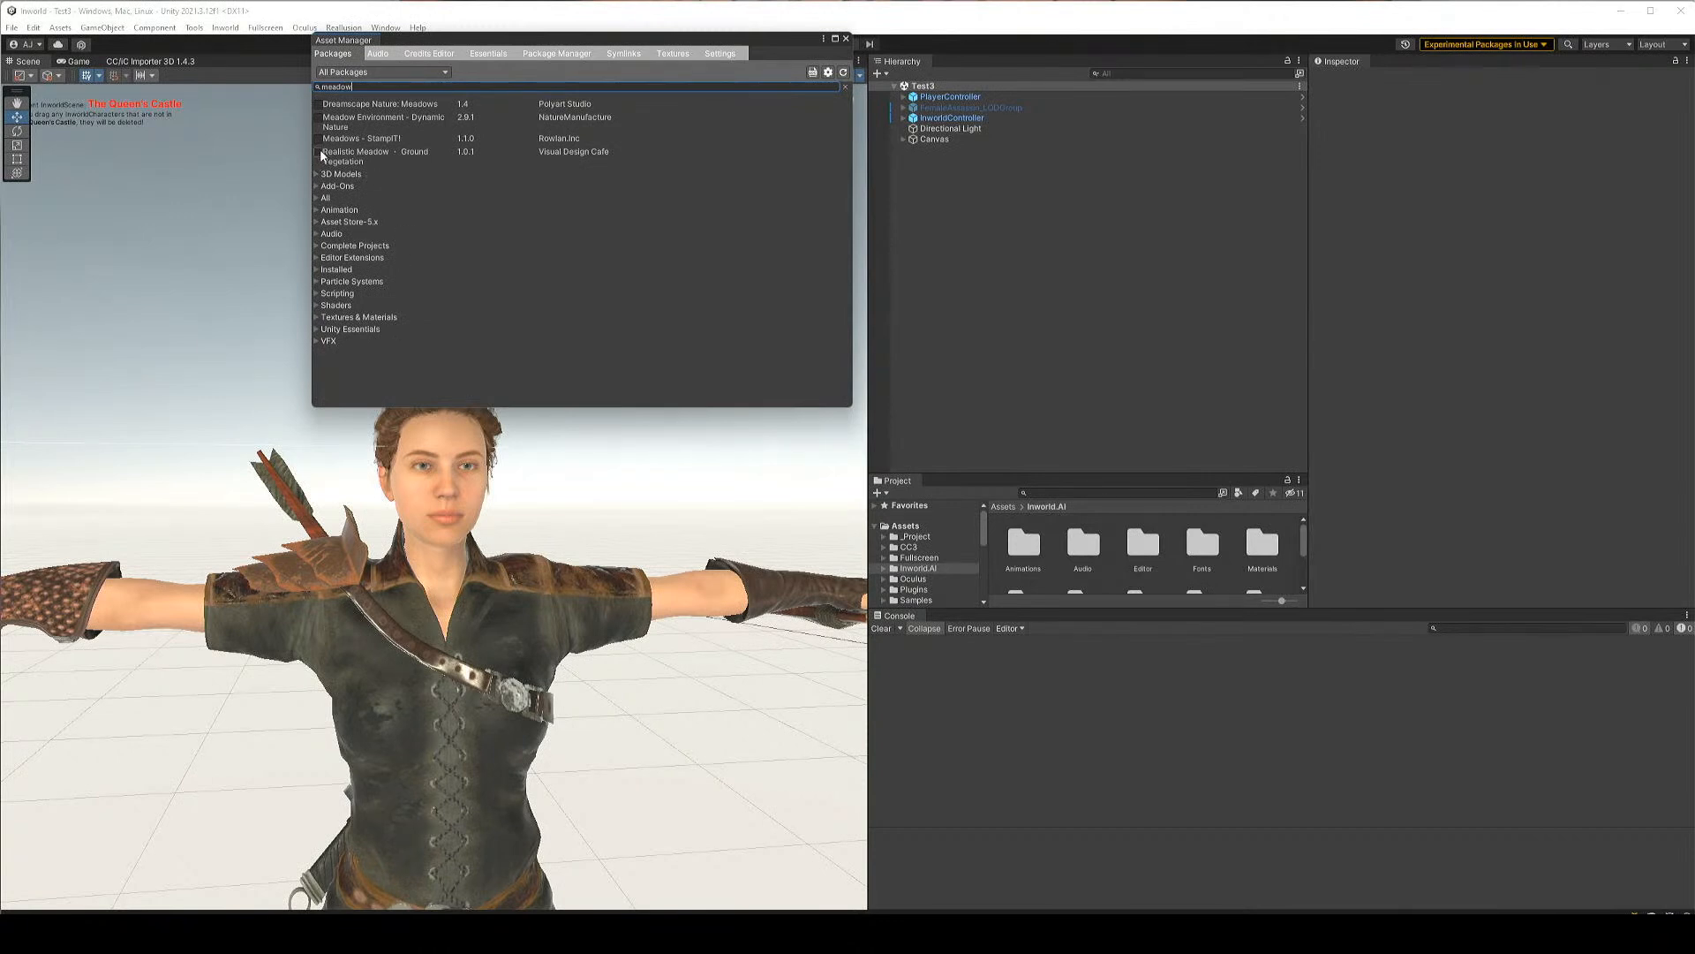
click(318, 118)
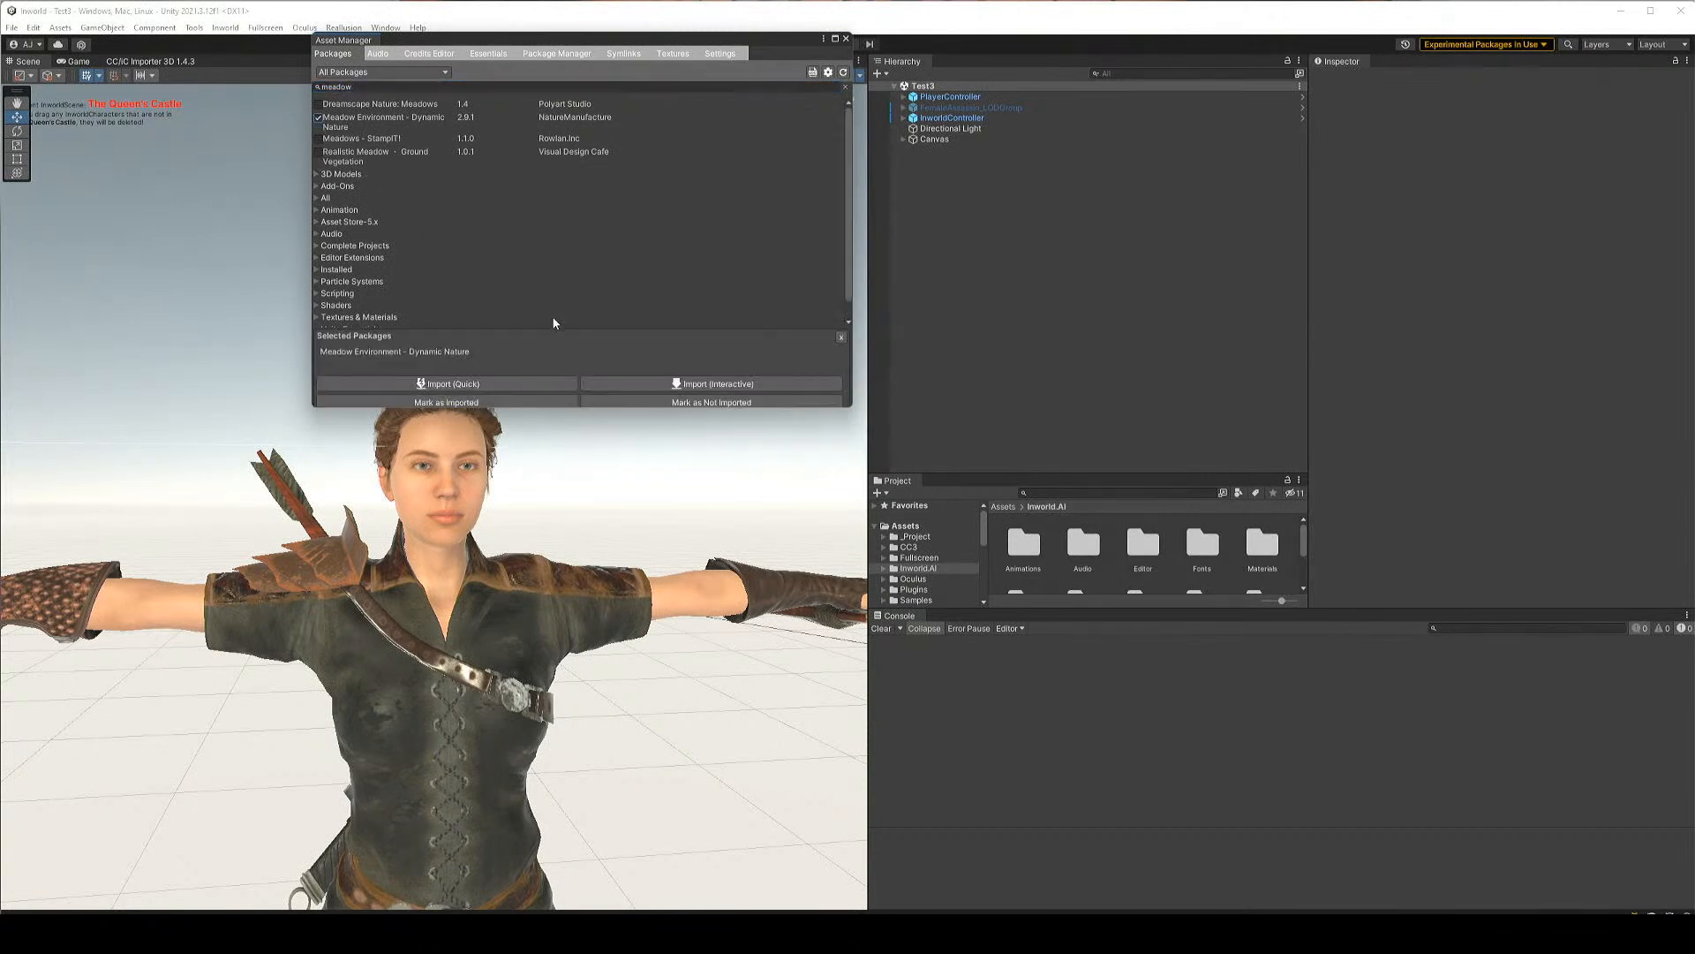
click(563, 383)
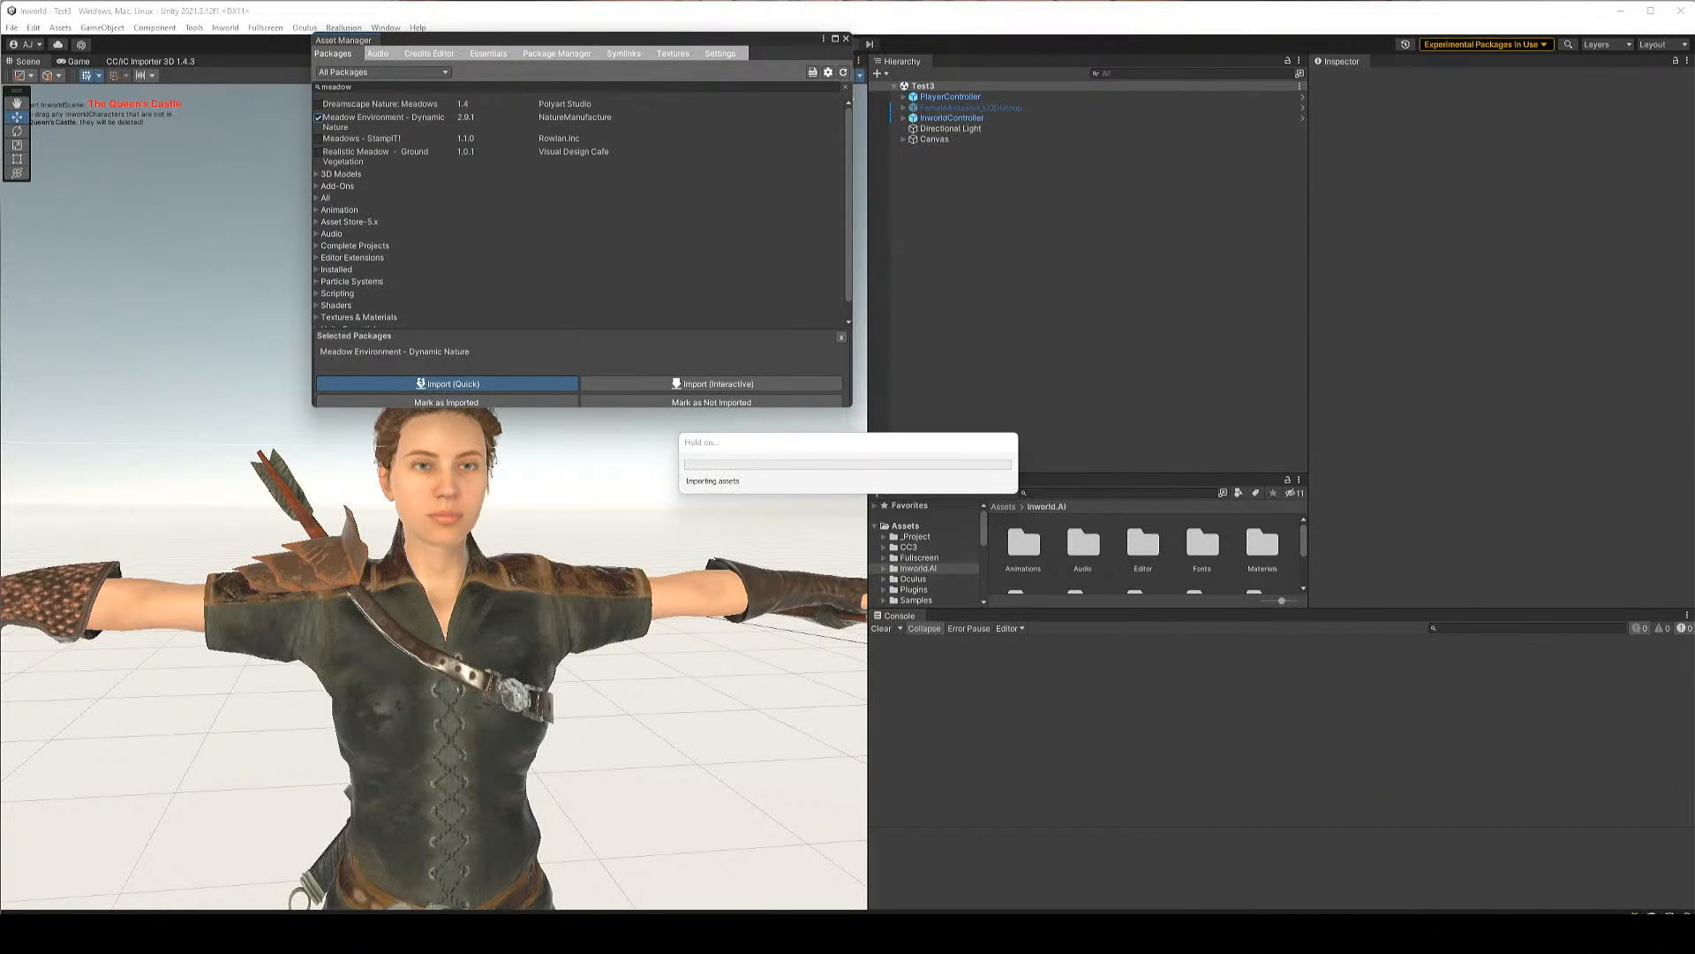
Switch to the browser, open studio.inworld.ai in a new tab and go to the list of workspaces
drag(1146, 0, 1212, 93)
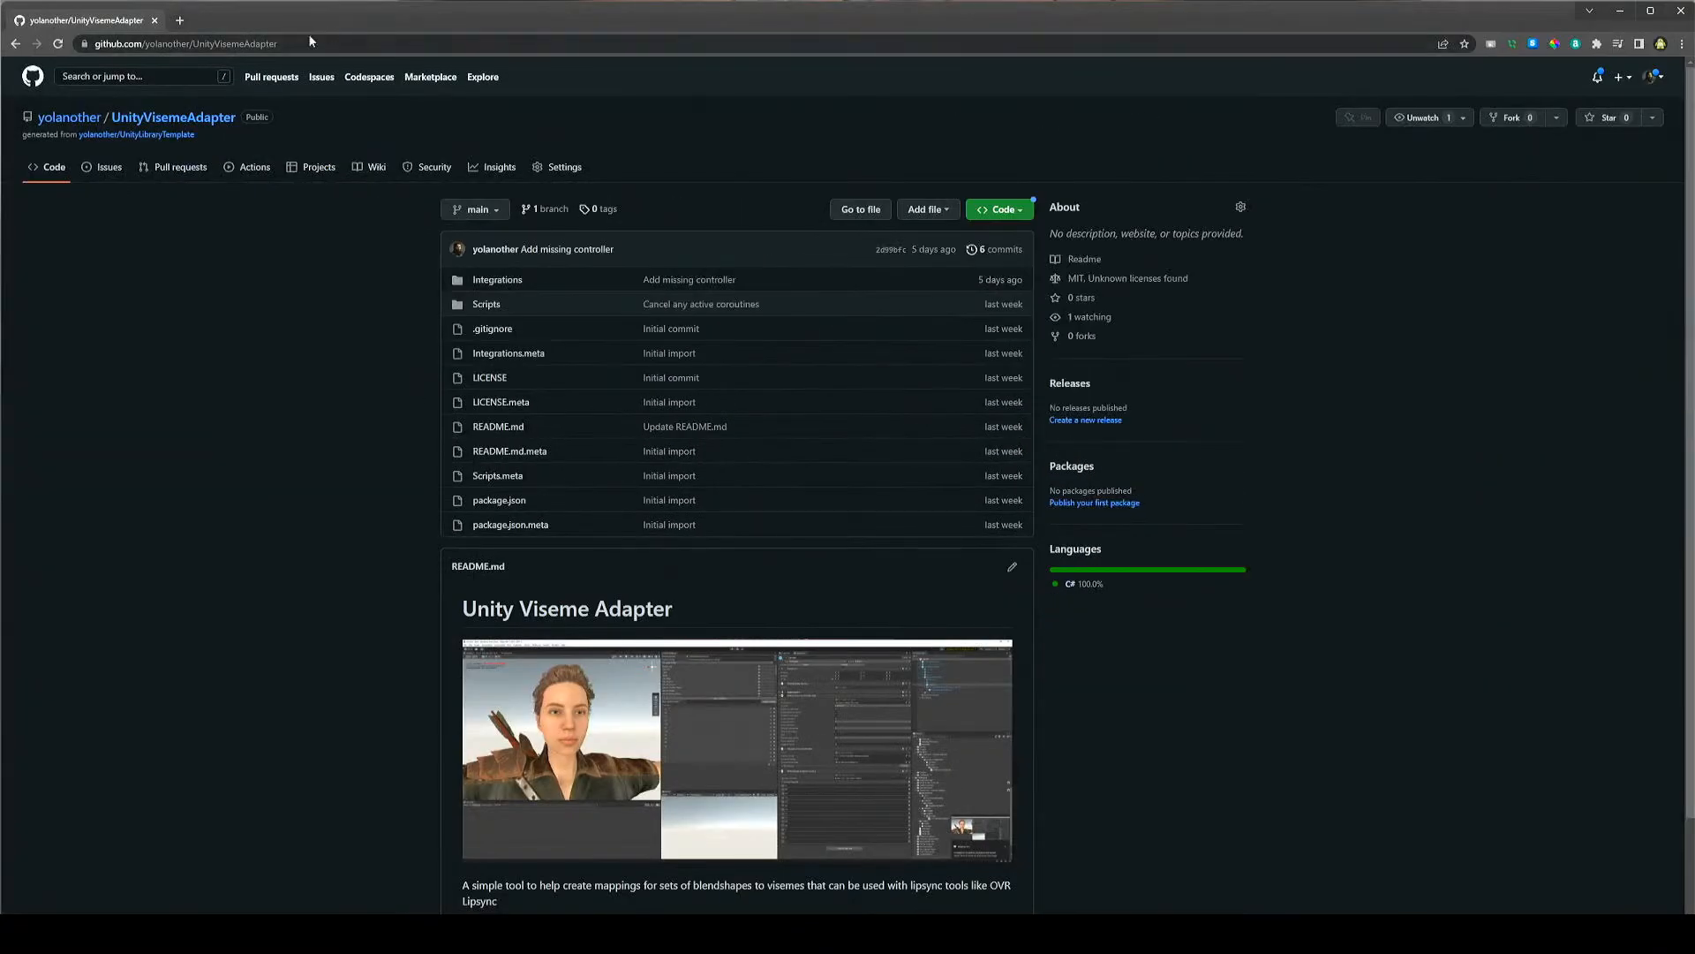
click(177, 21)
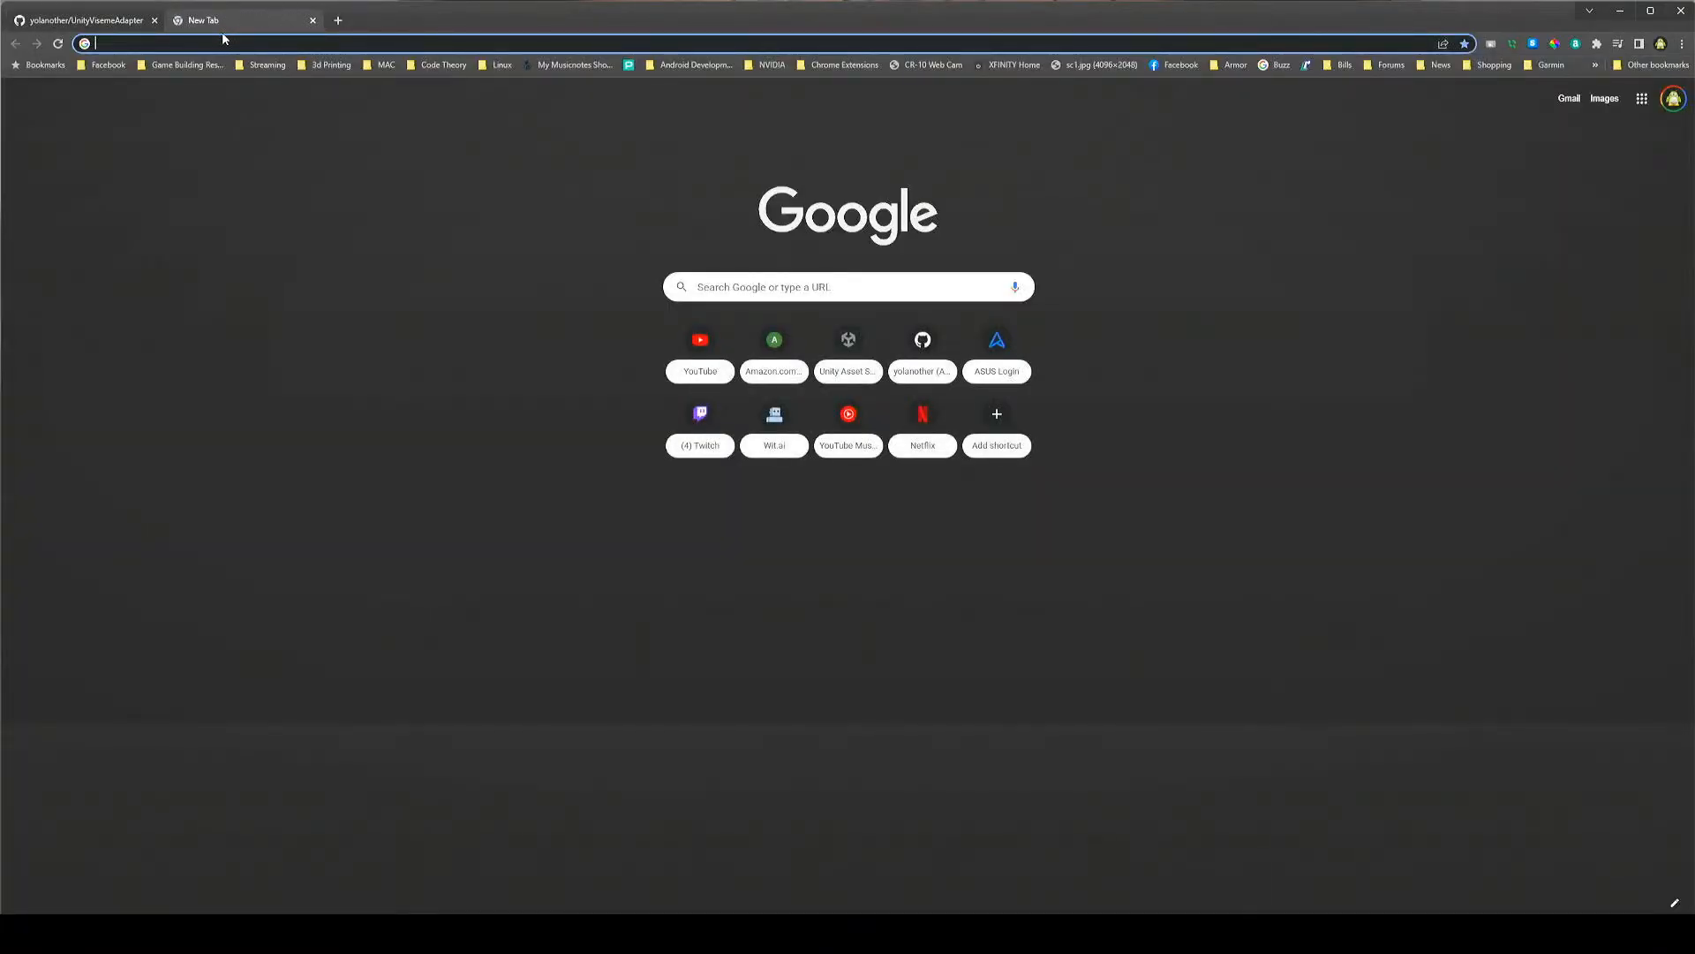
text(studio.inworld.ai)
key(Return)
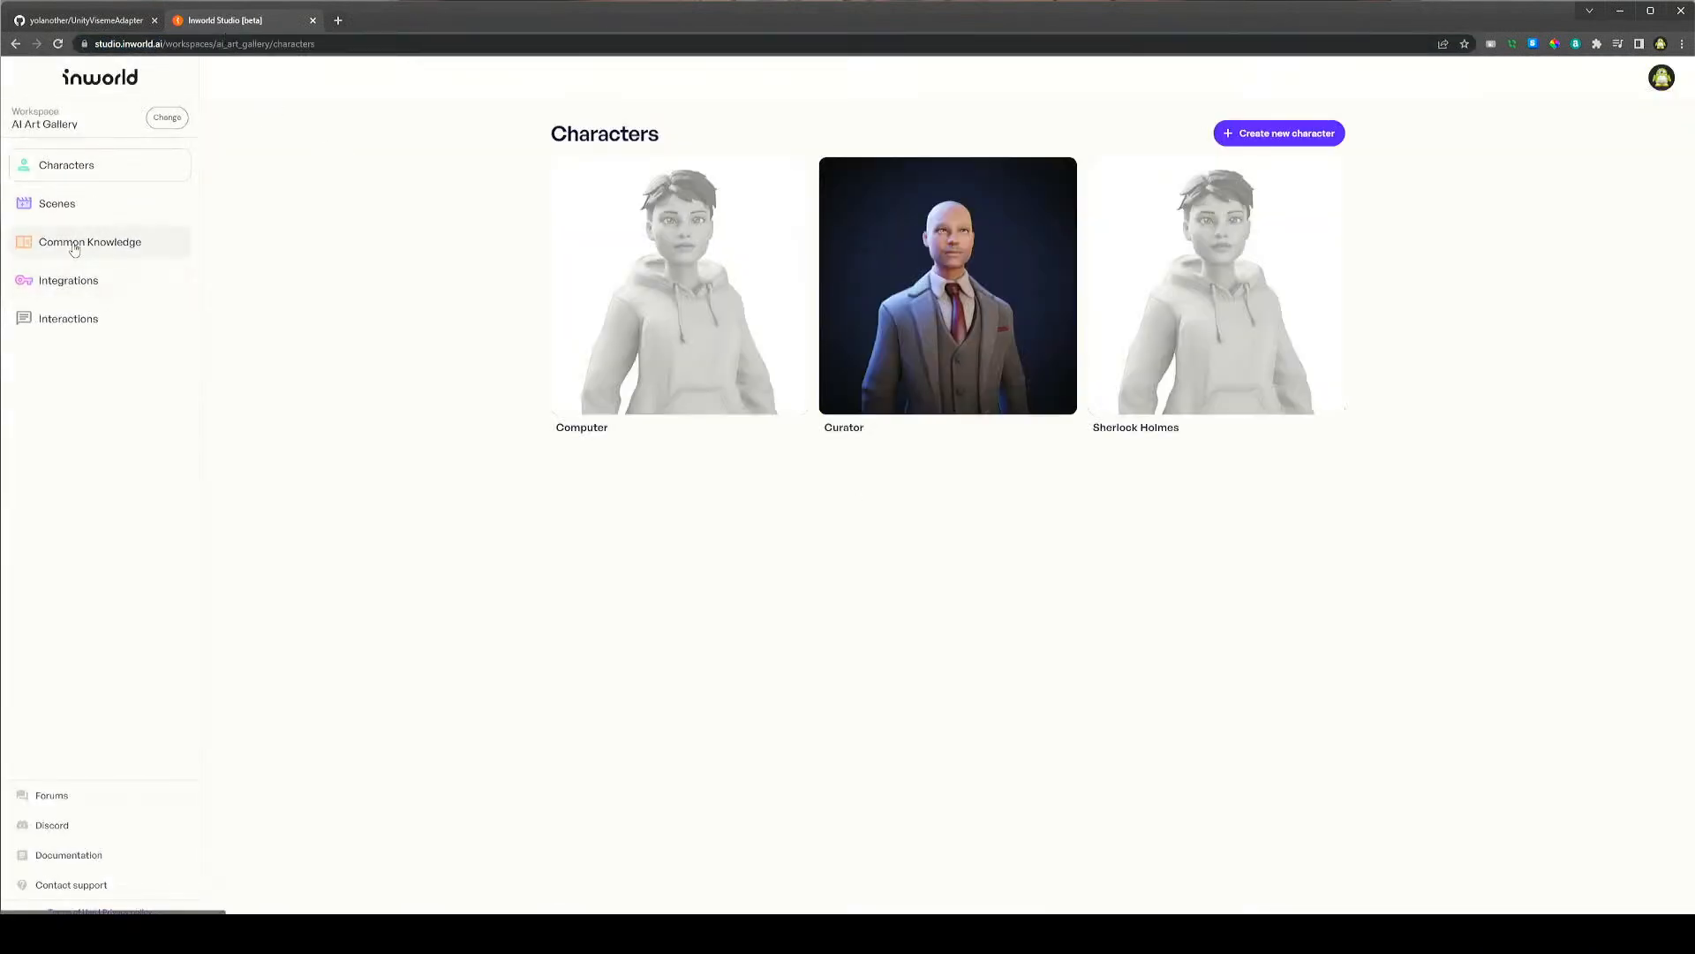
click(173, 123)
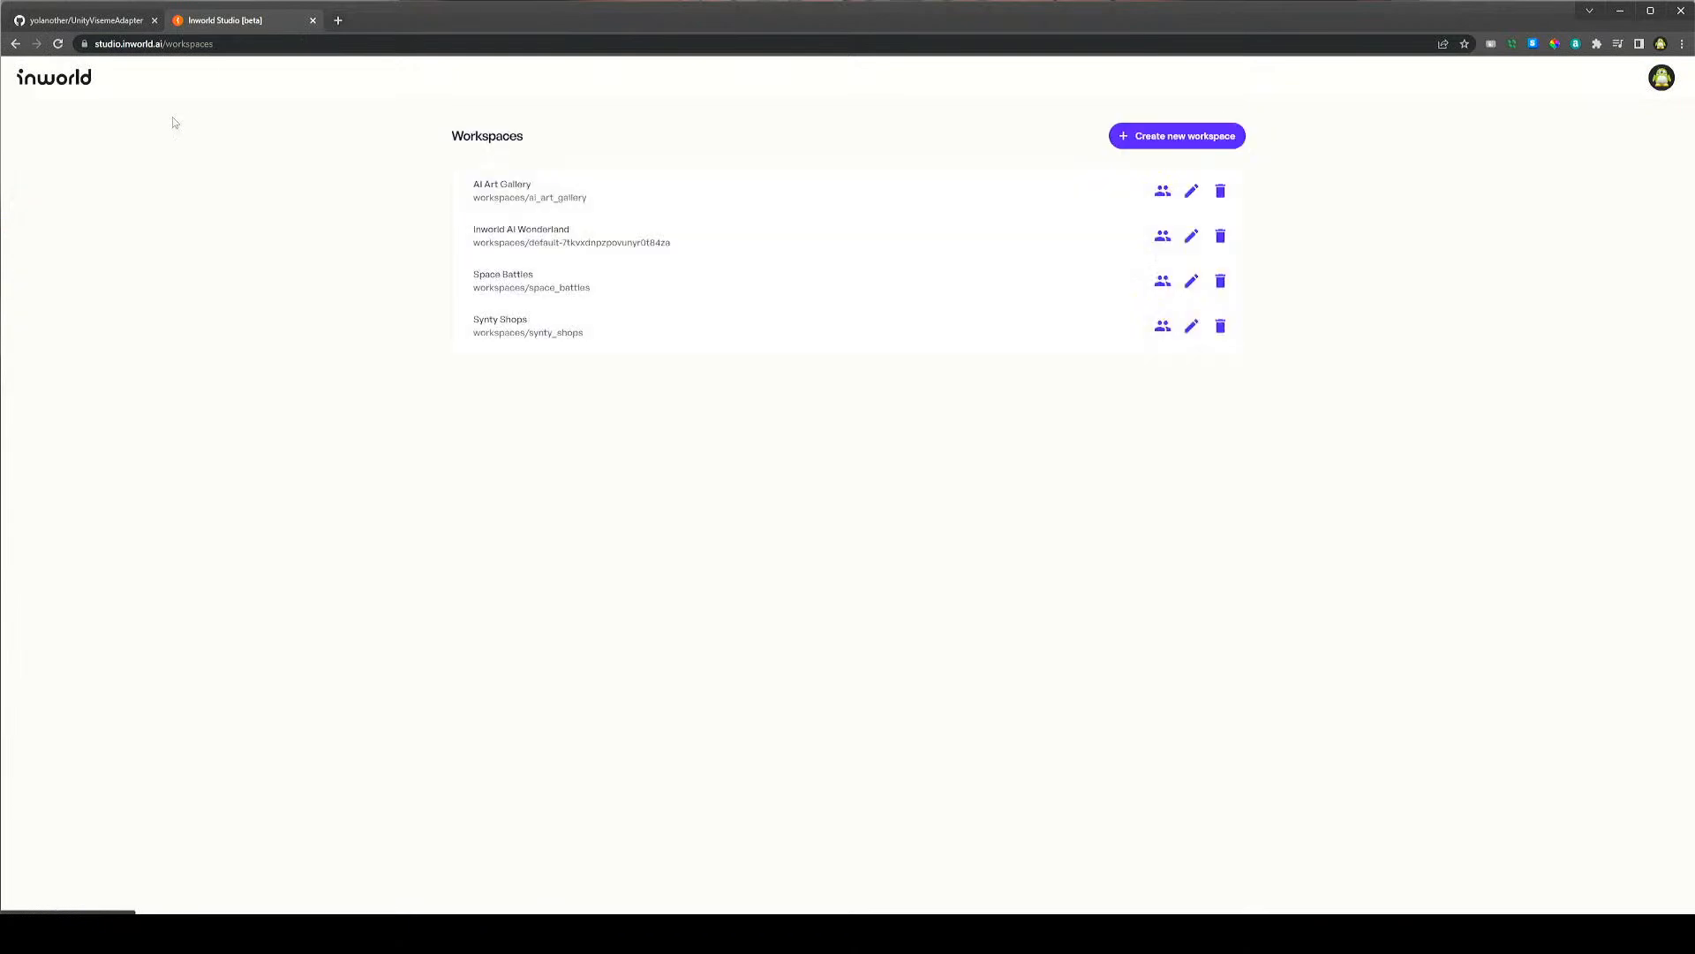
Create a new Inworld workspace named "Medieval" and save it
click(1232, 138)
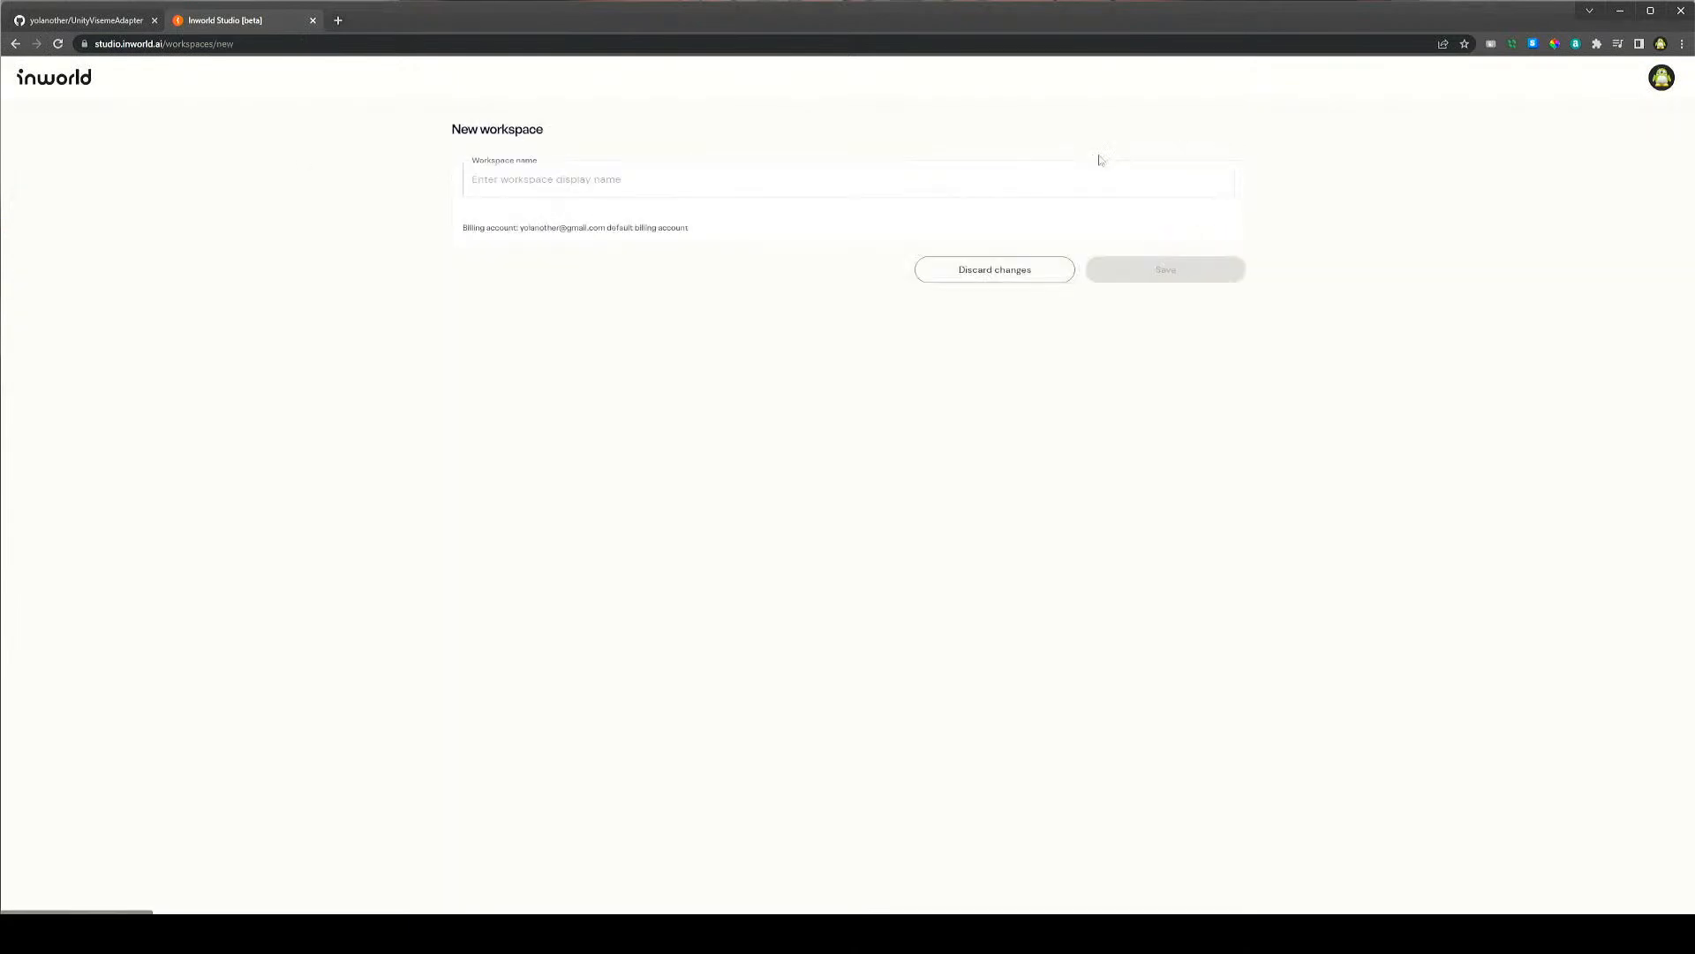
click(833, 177)
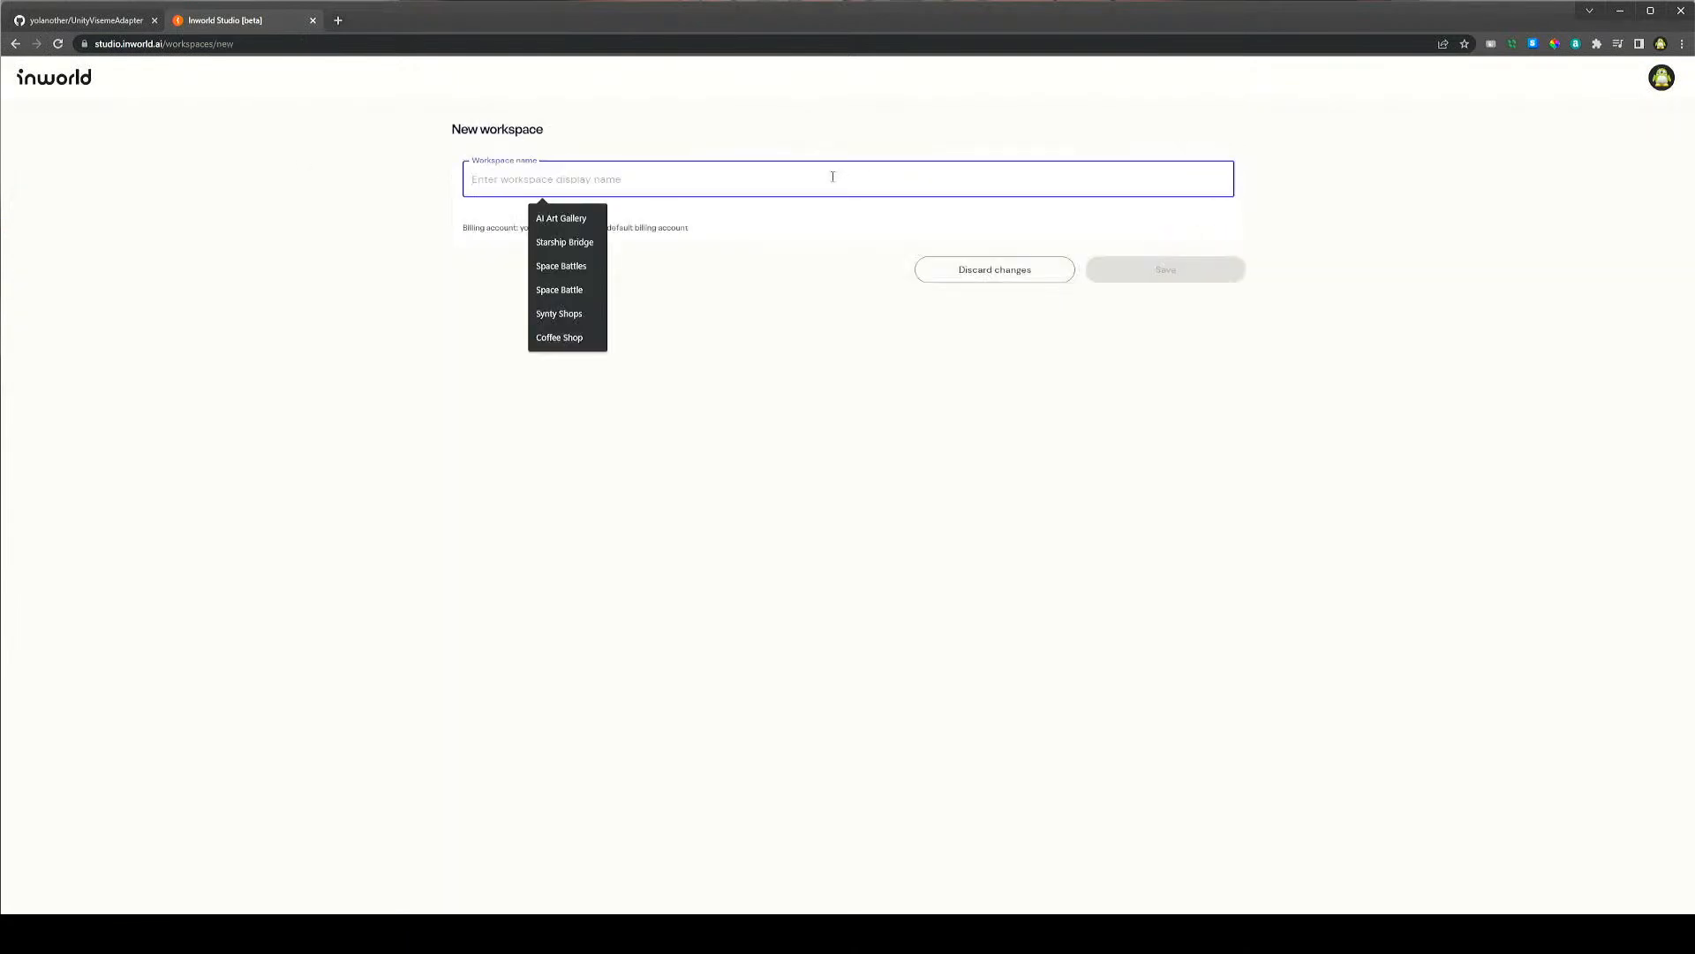
text(Assassins)
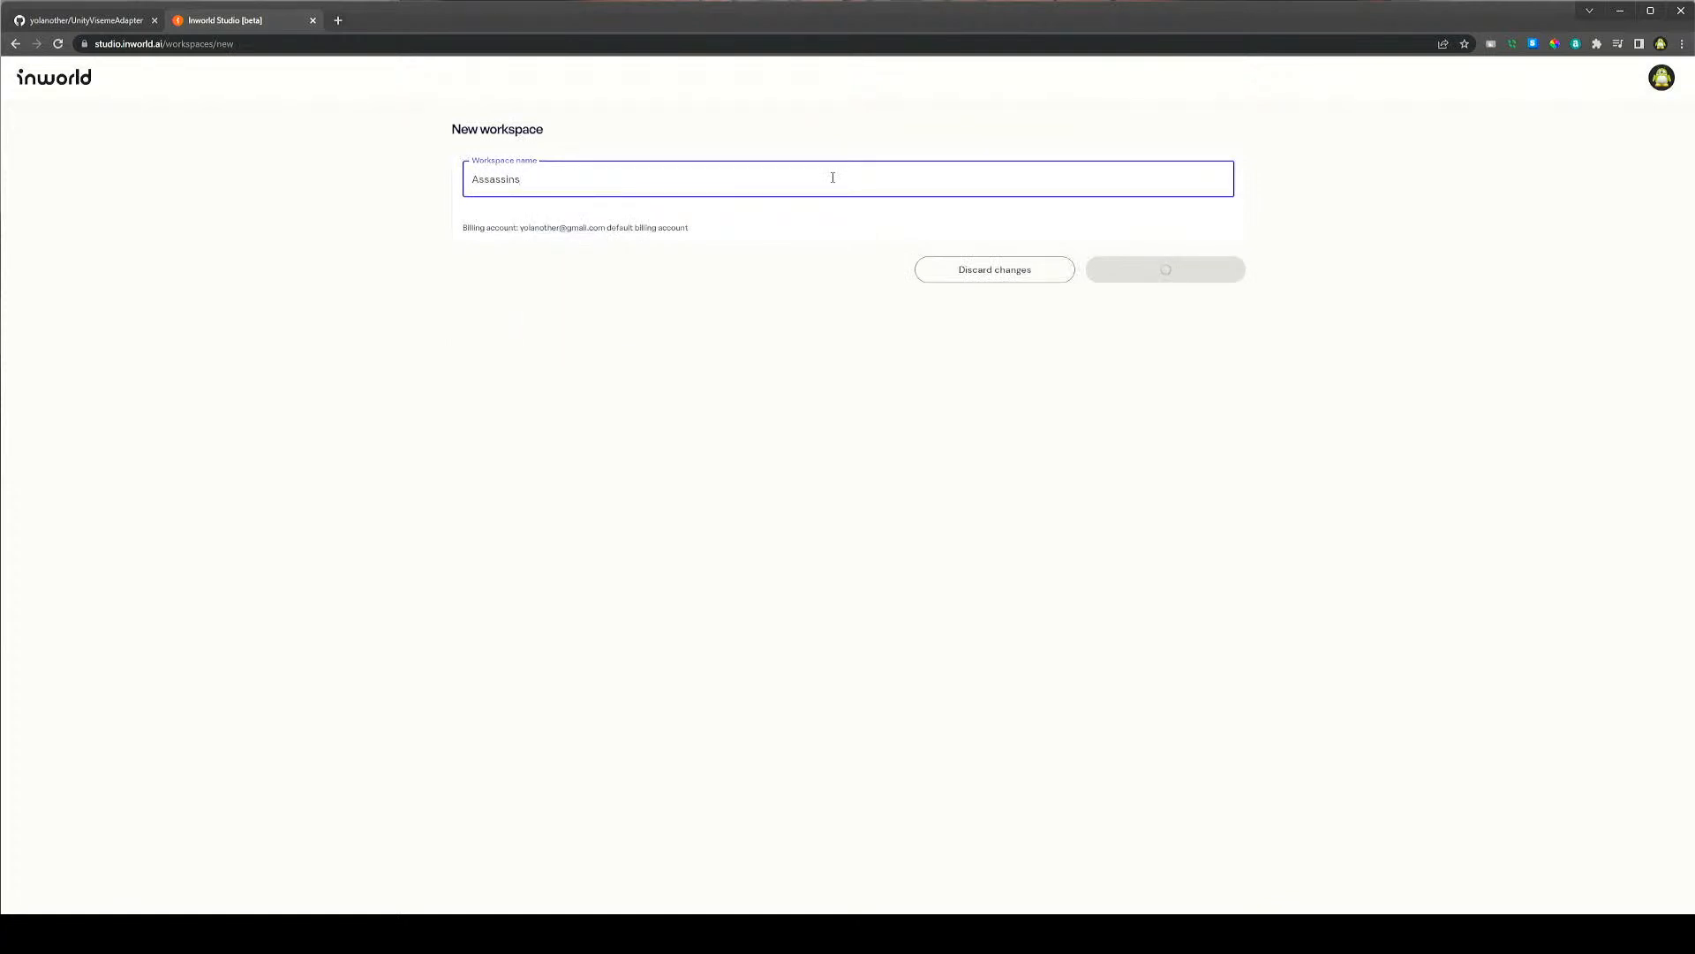
key(ctrl+a)
text(Medieval Environmen)
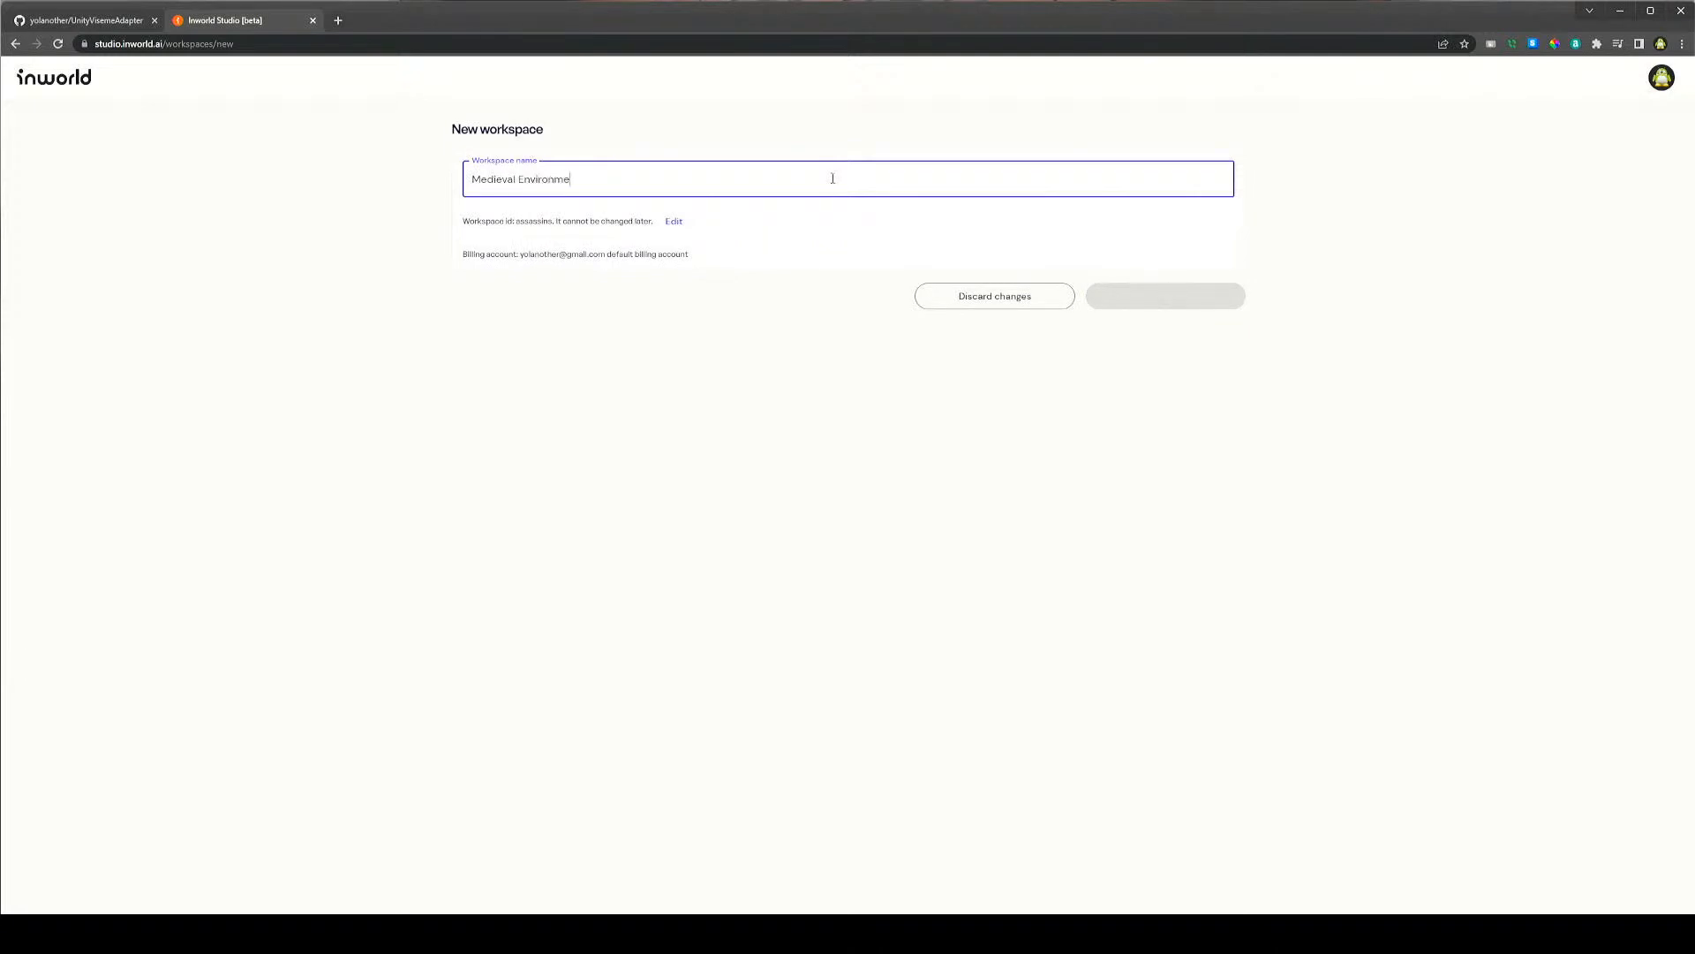
key(BackSpace)
key(BackSpace)
key(BackSpace)
key(BackSpace)
key(BackSpace)
key(BackSpace)
key(BackSpace)
key(BackSpace)
key(BackSpace)
key(BackSpace)
key(BackSpace)
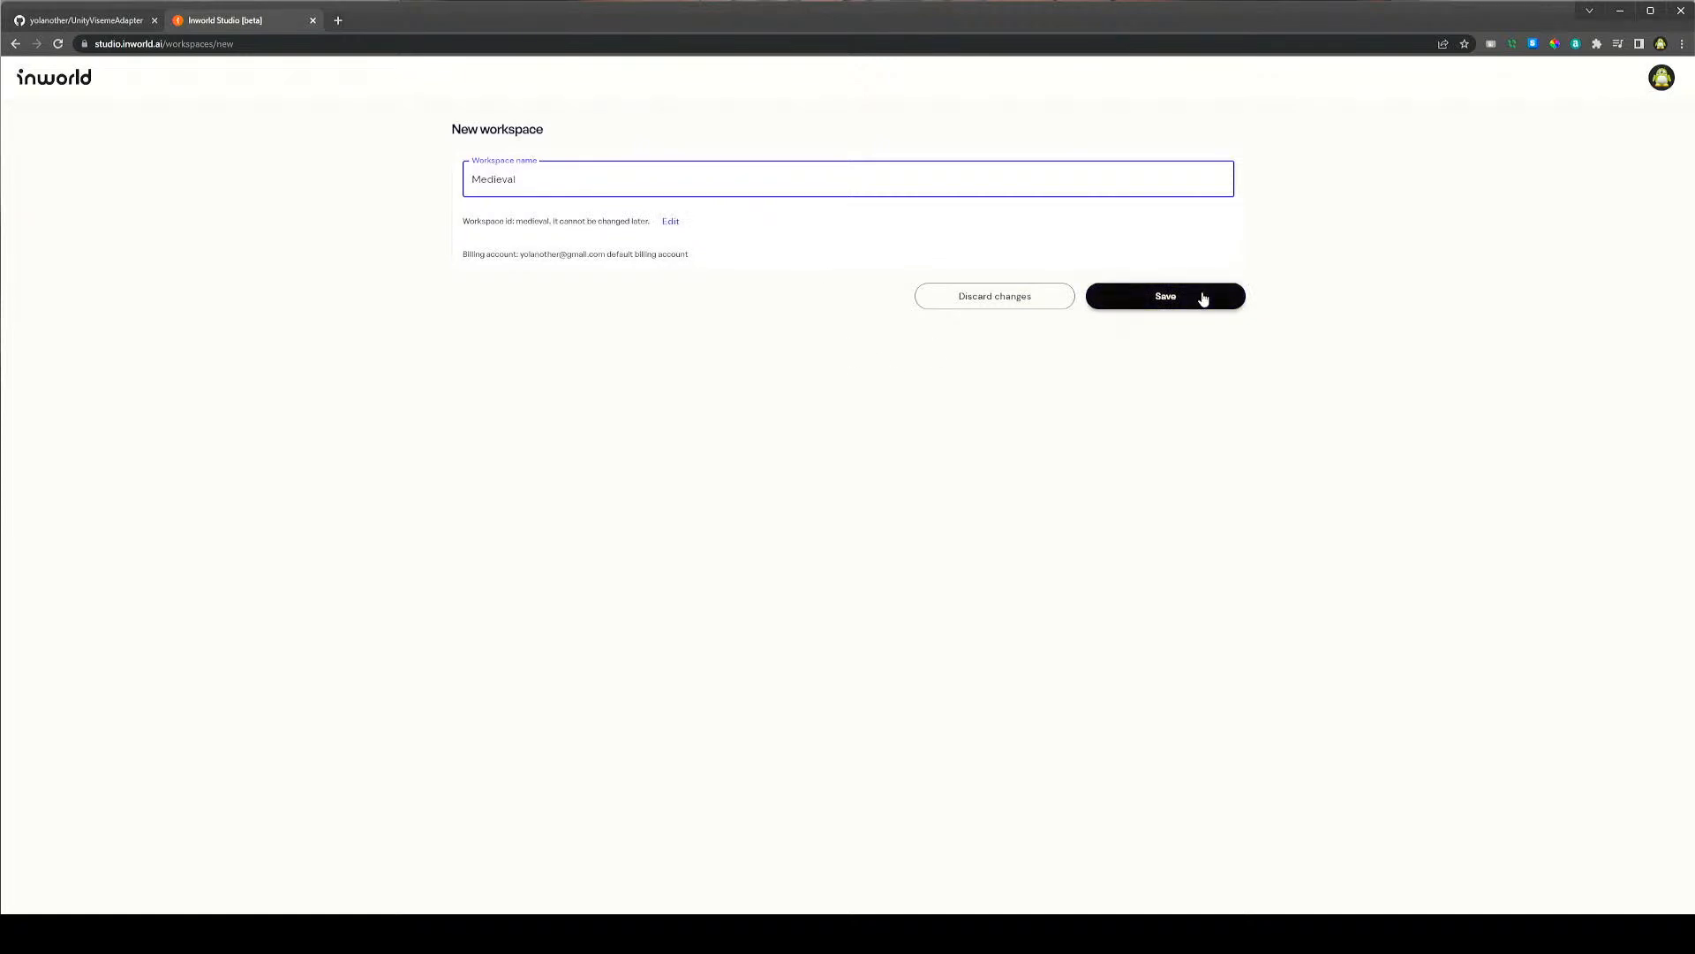
click(1202, 296)
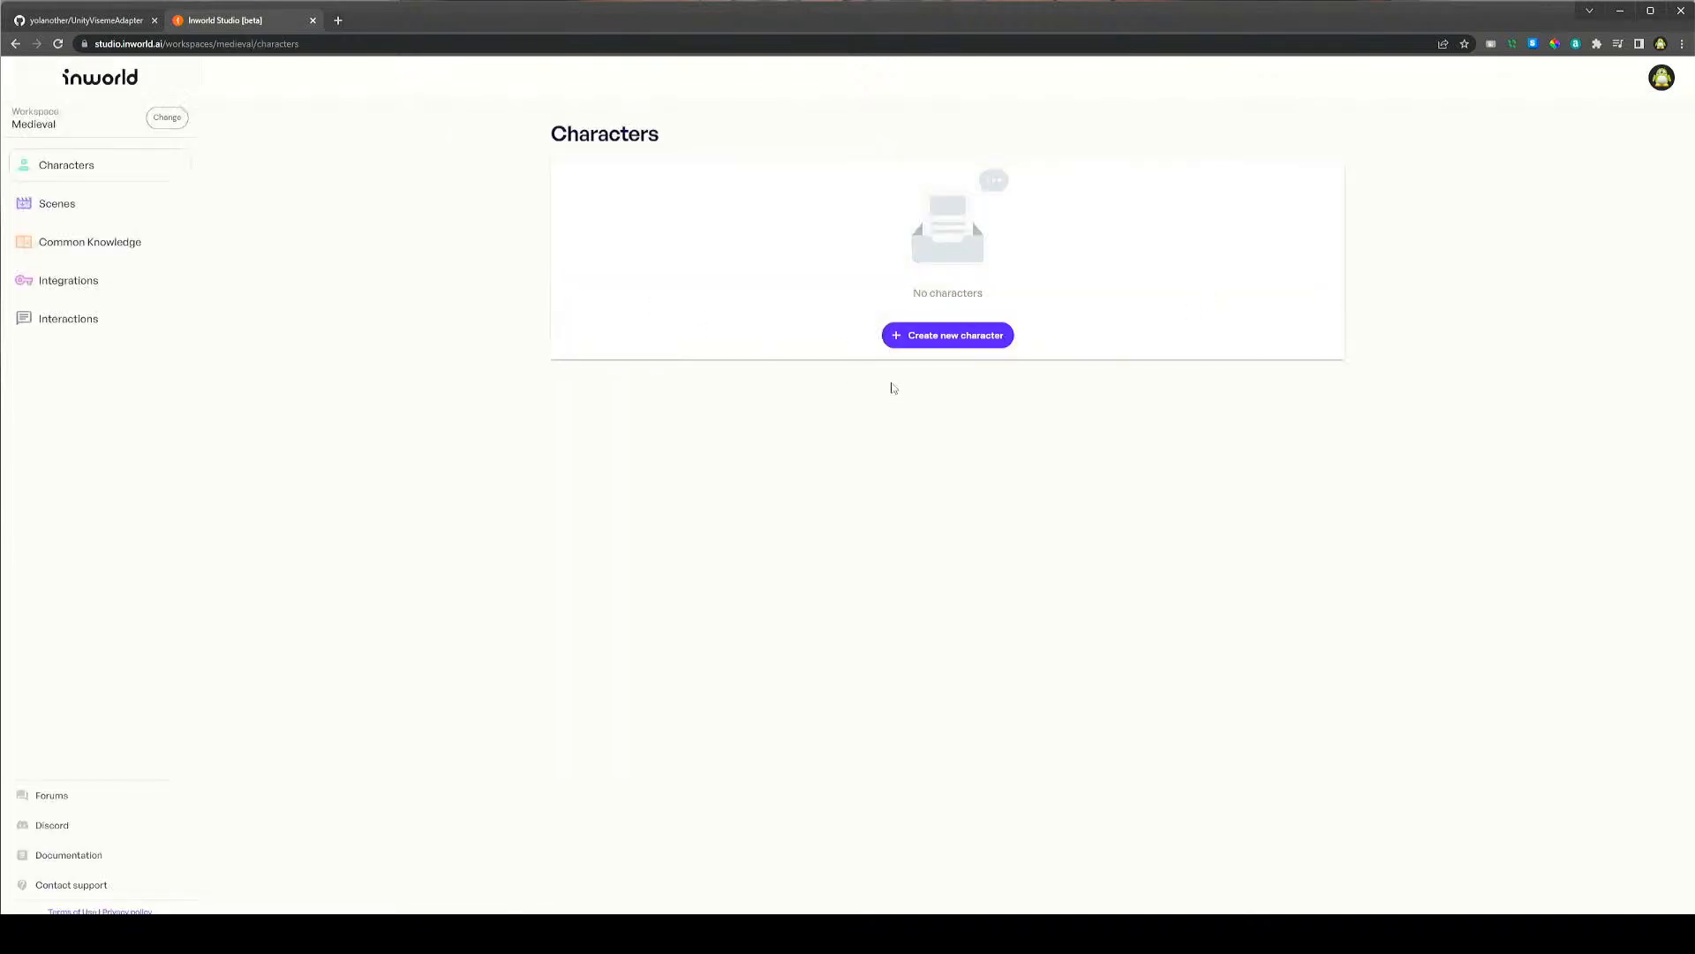
Start a new character in the workspace, name it "Female Assassin" and go to its core description
click(950, 338)
click(799, 378)
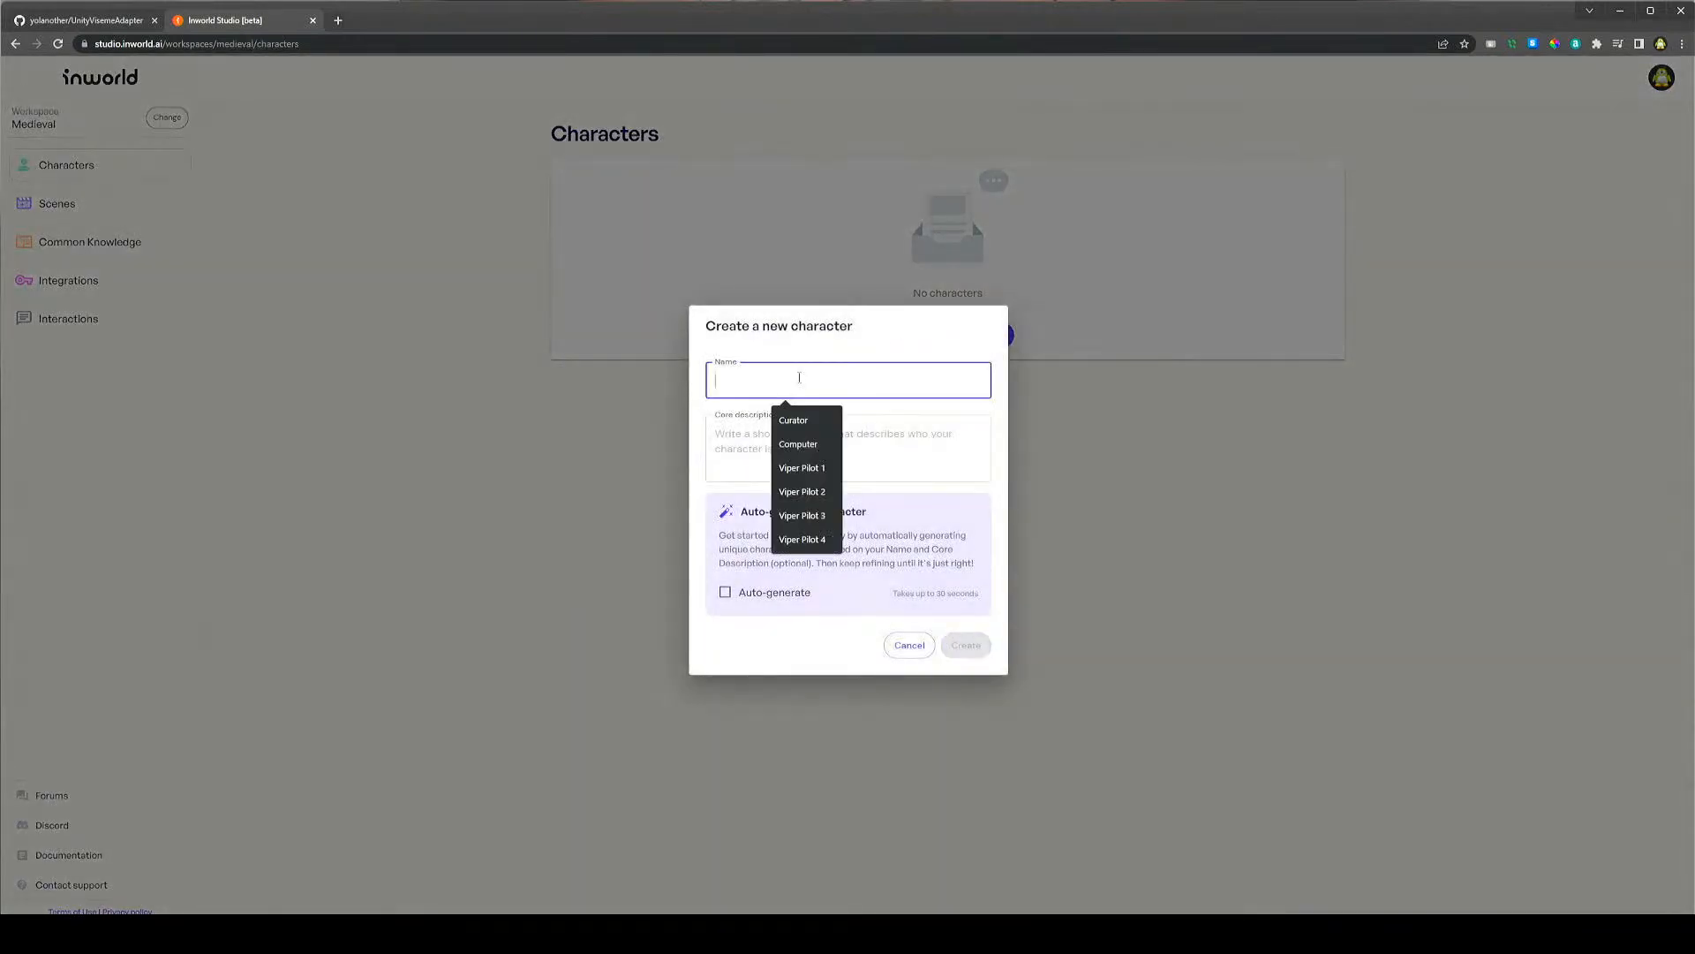
text(Femal)
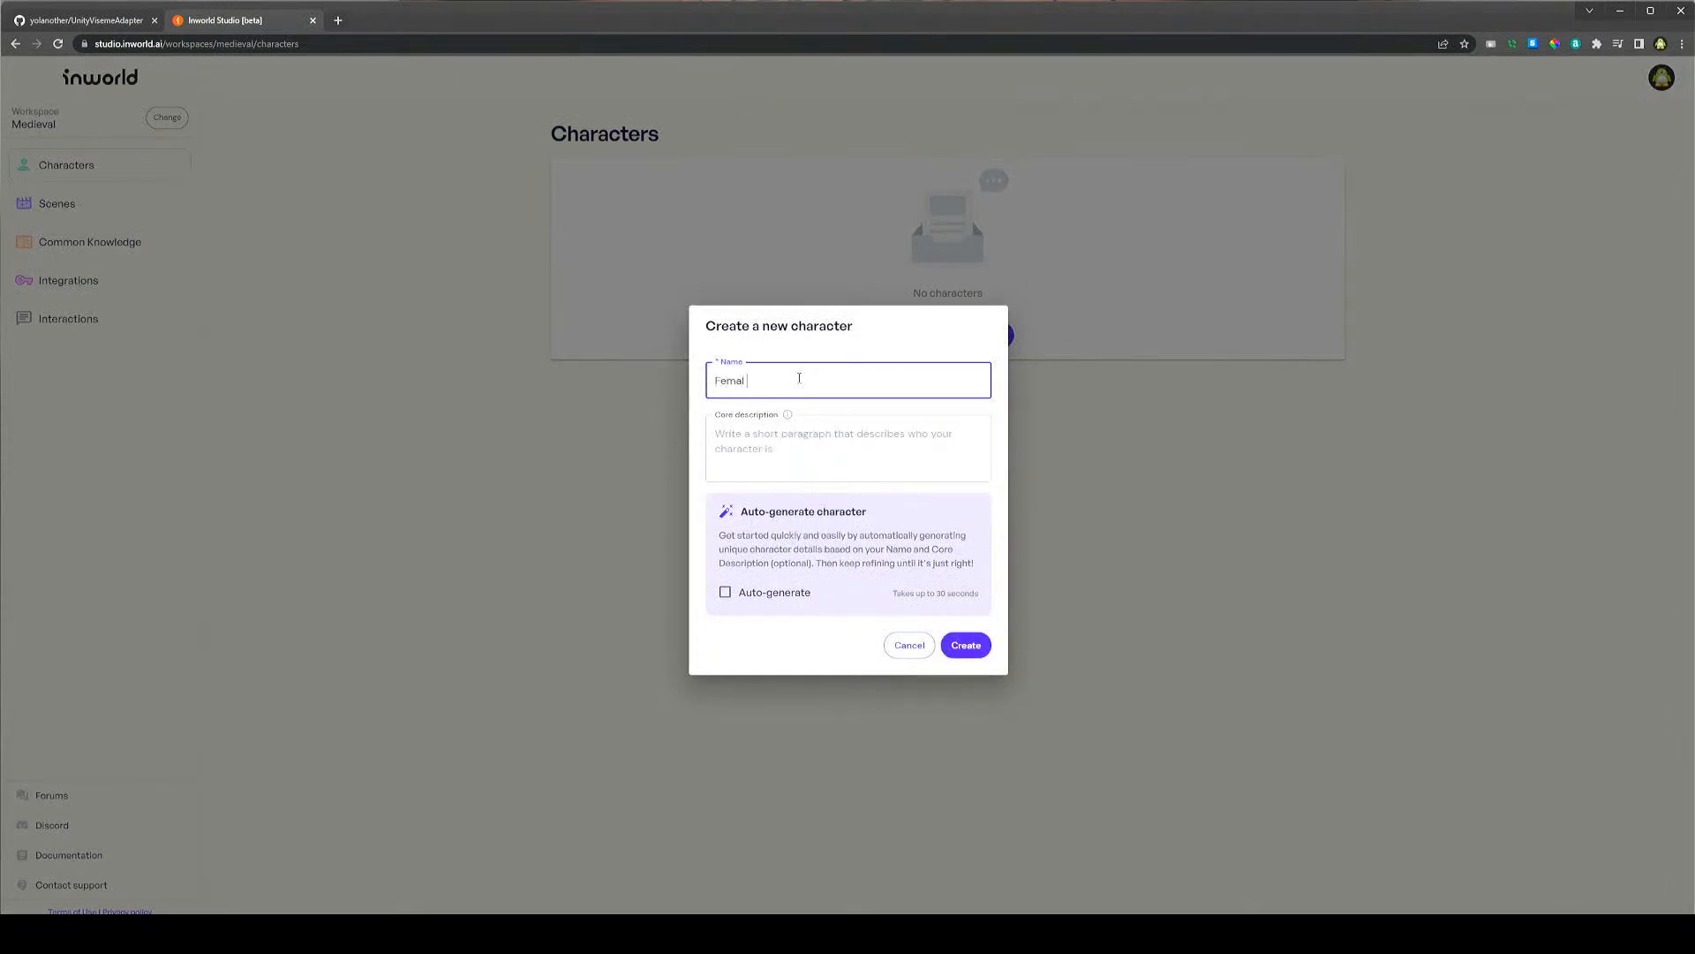
text(e Assassin)
click(835, 437)
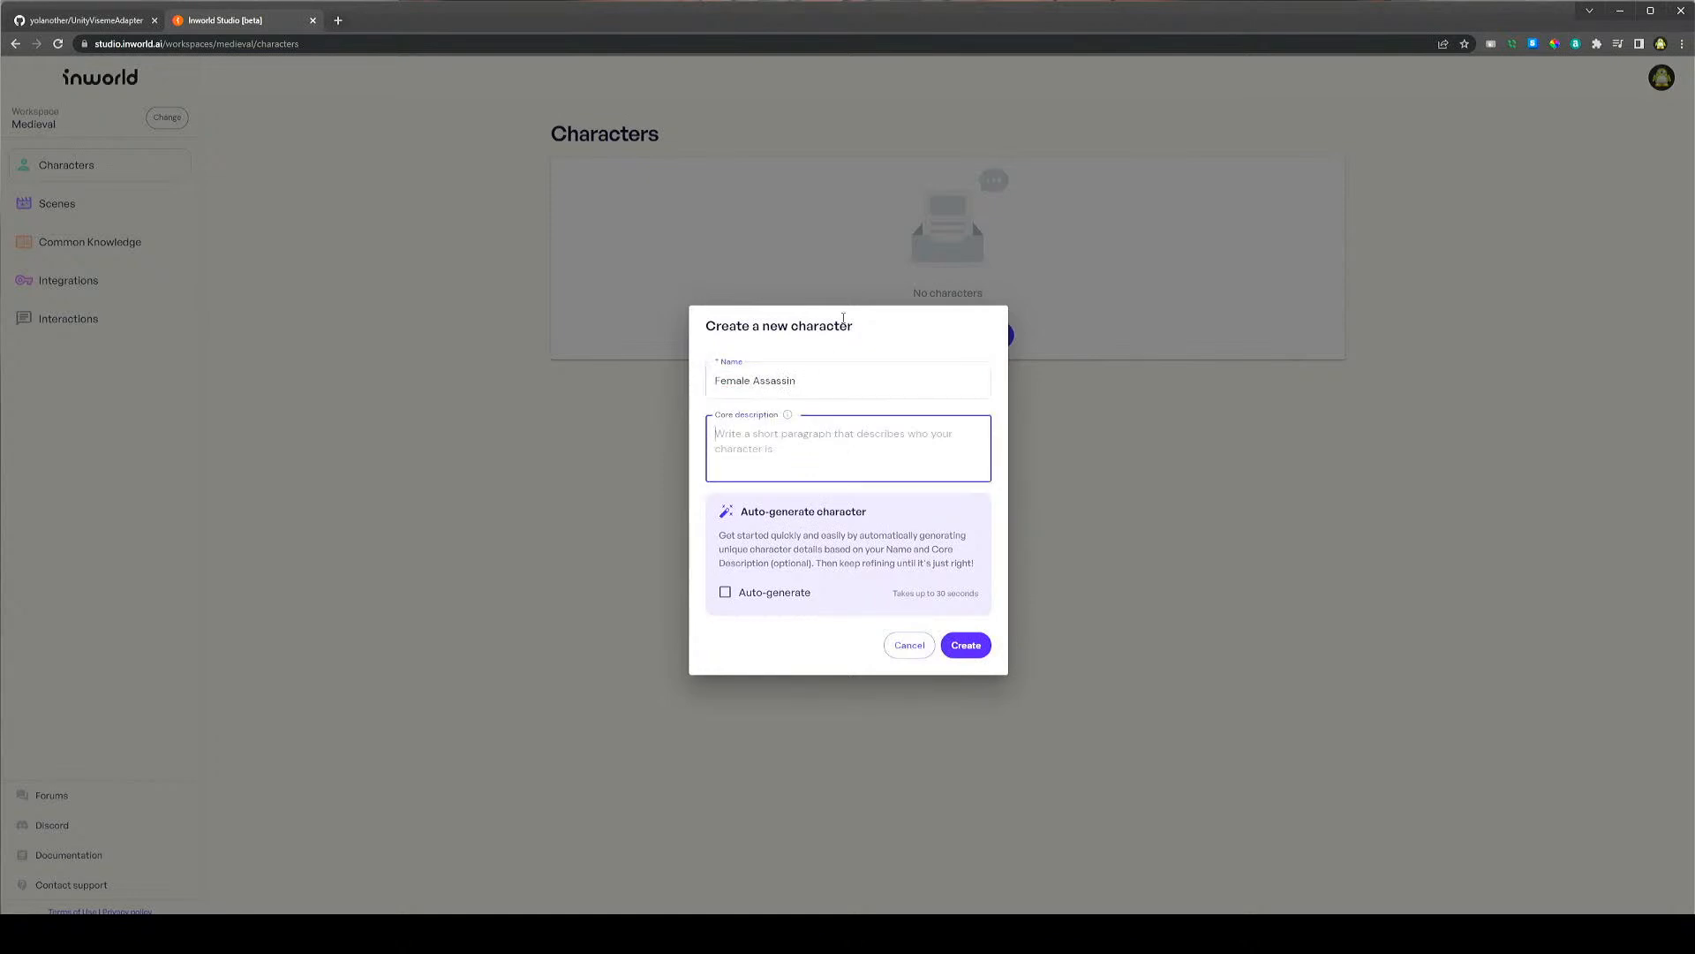
Open ChatGPT in a new browser tab and ask it to "describe the personality of a female assassin"
click(338, 21)
text(chat)
key(Return)
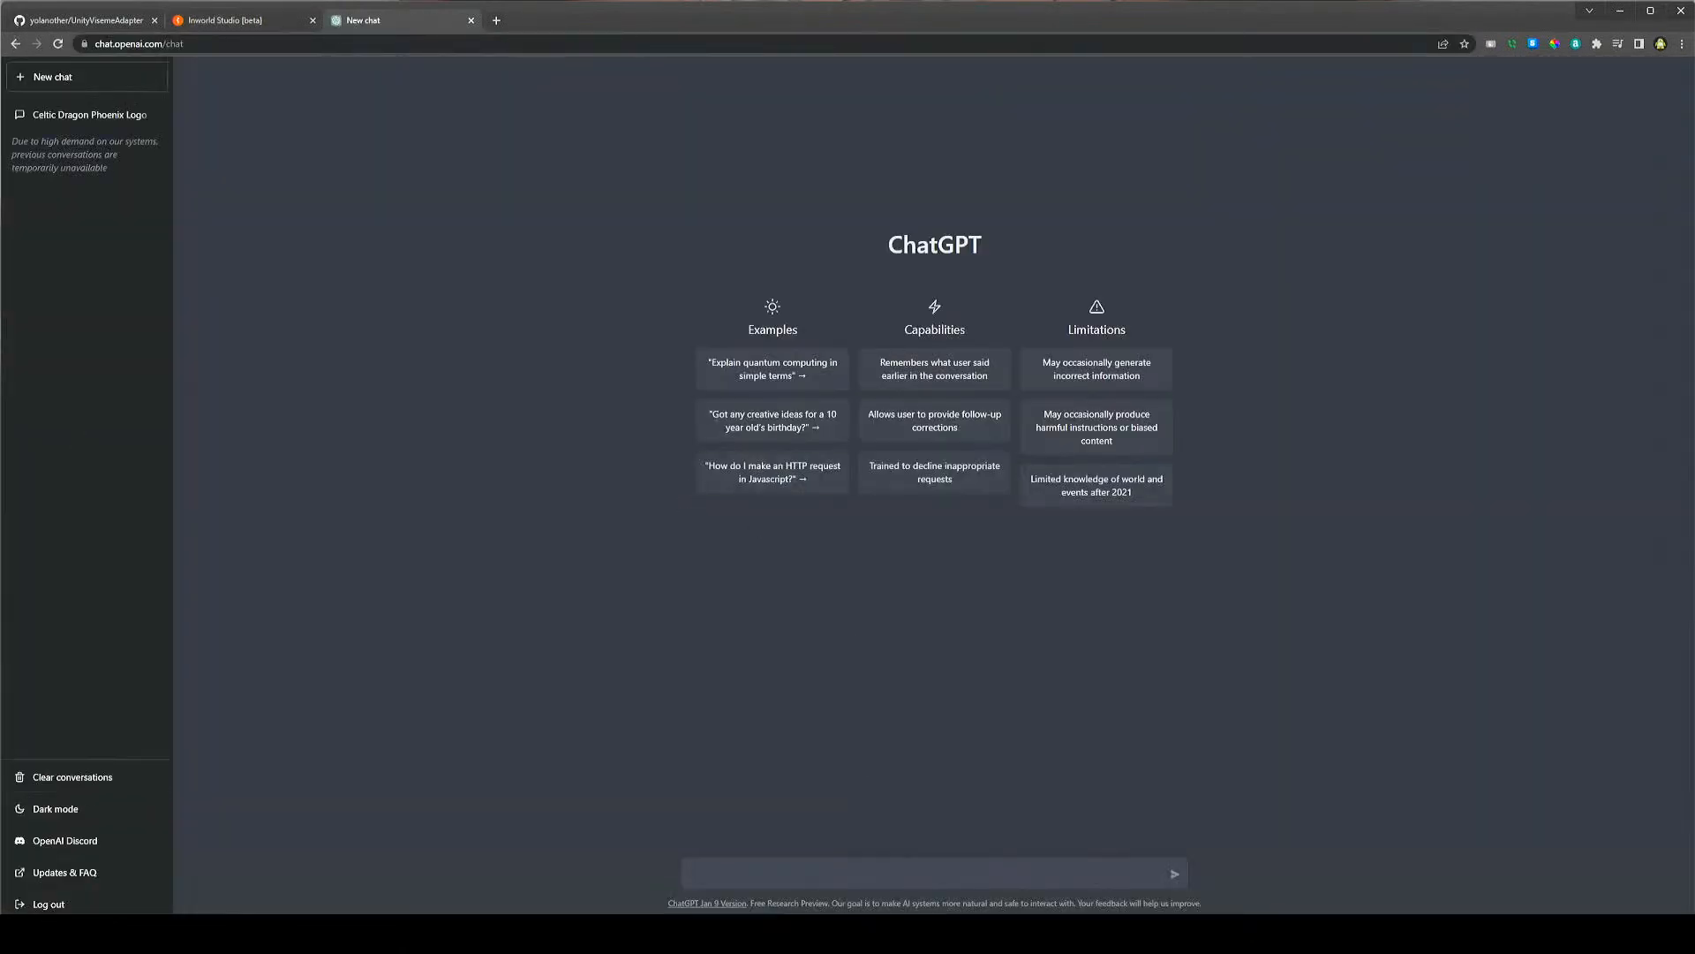
text(describe the personality of a female assassin)
key(Return)
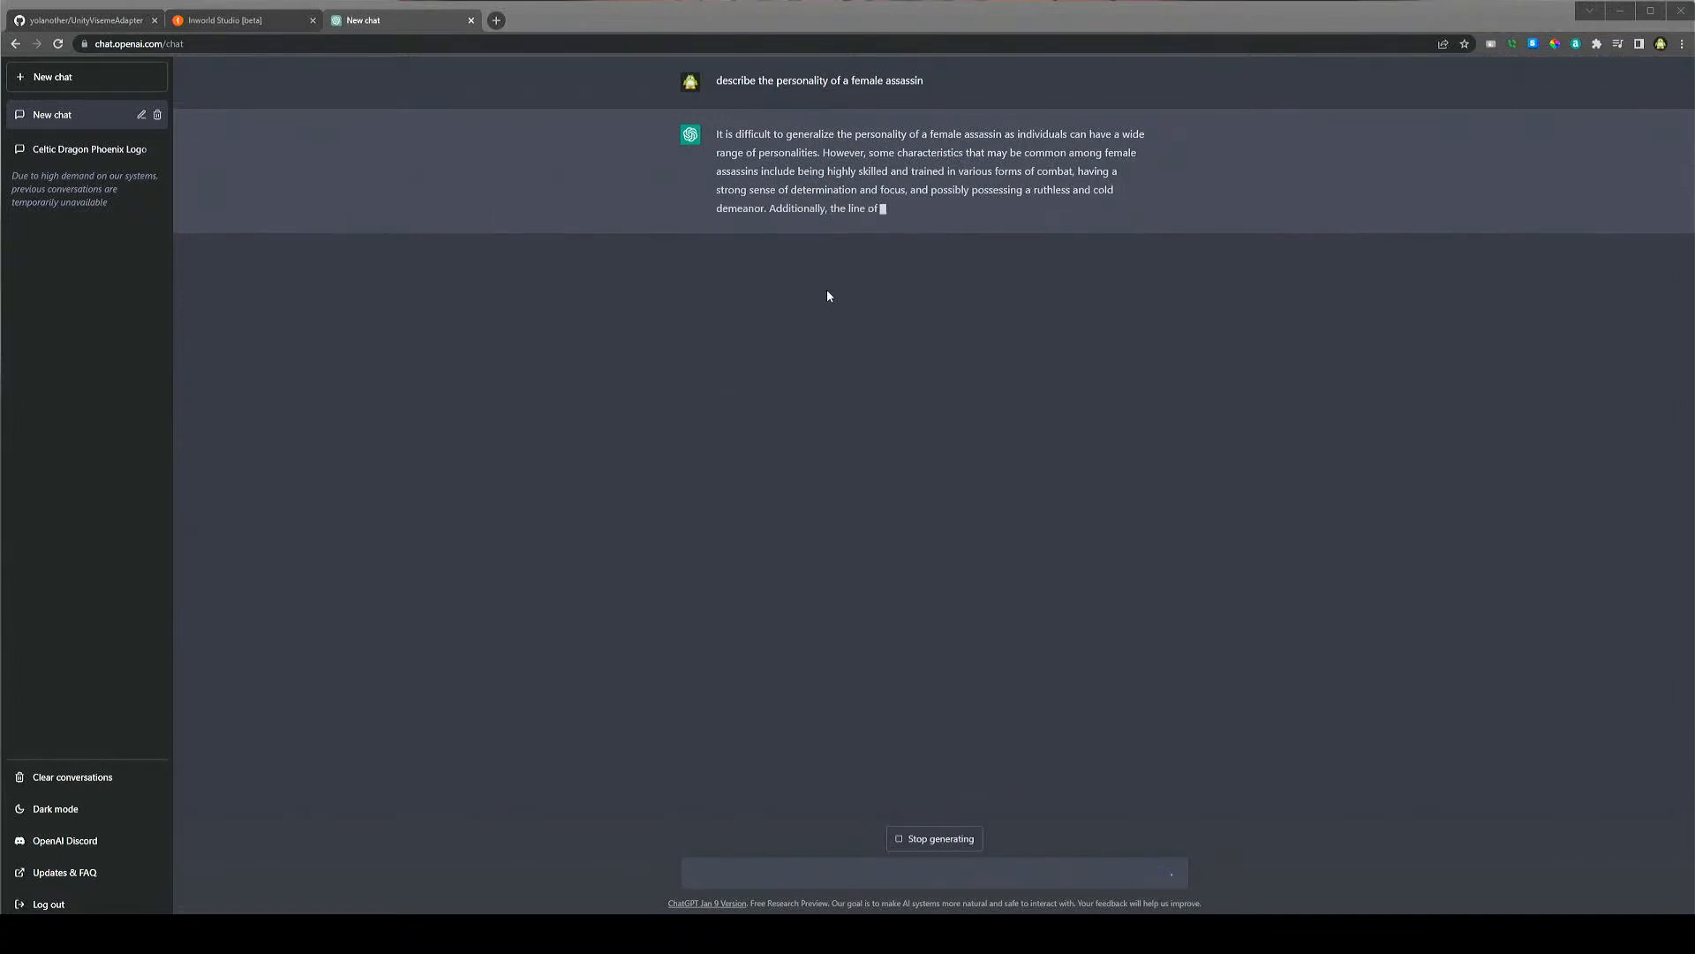
Switch to Inworld Studio, enable Auto-generate for the new character and return to the ChatGPT conversation
click(225, 20)
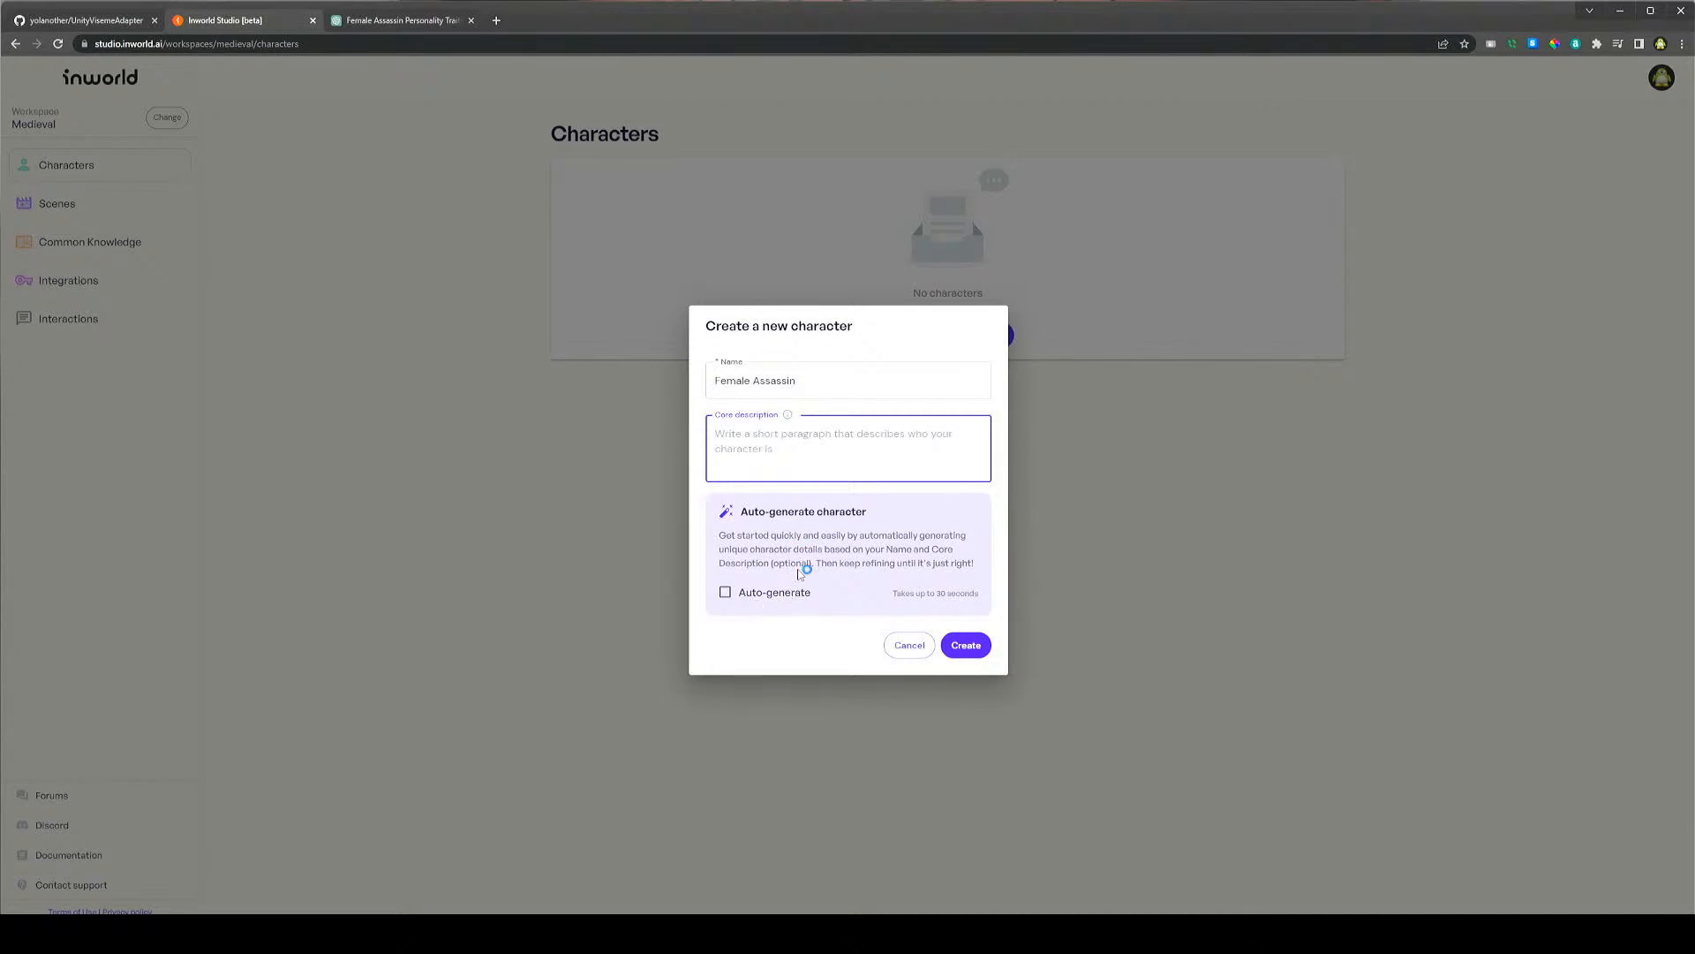
click(726, 593)
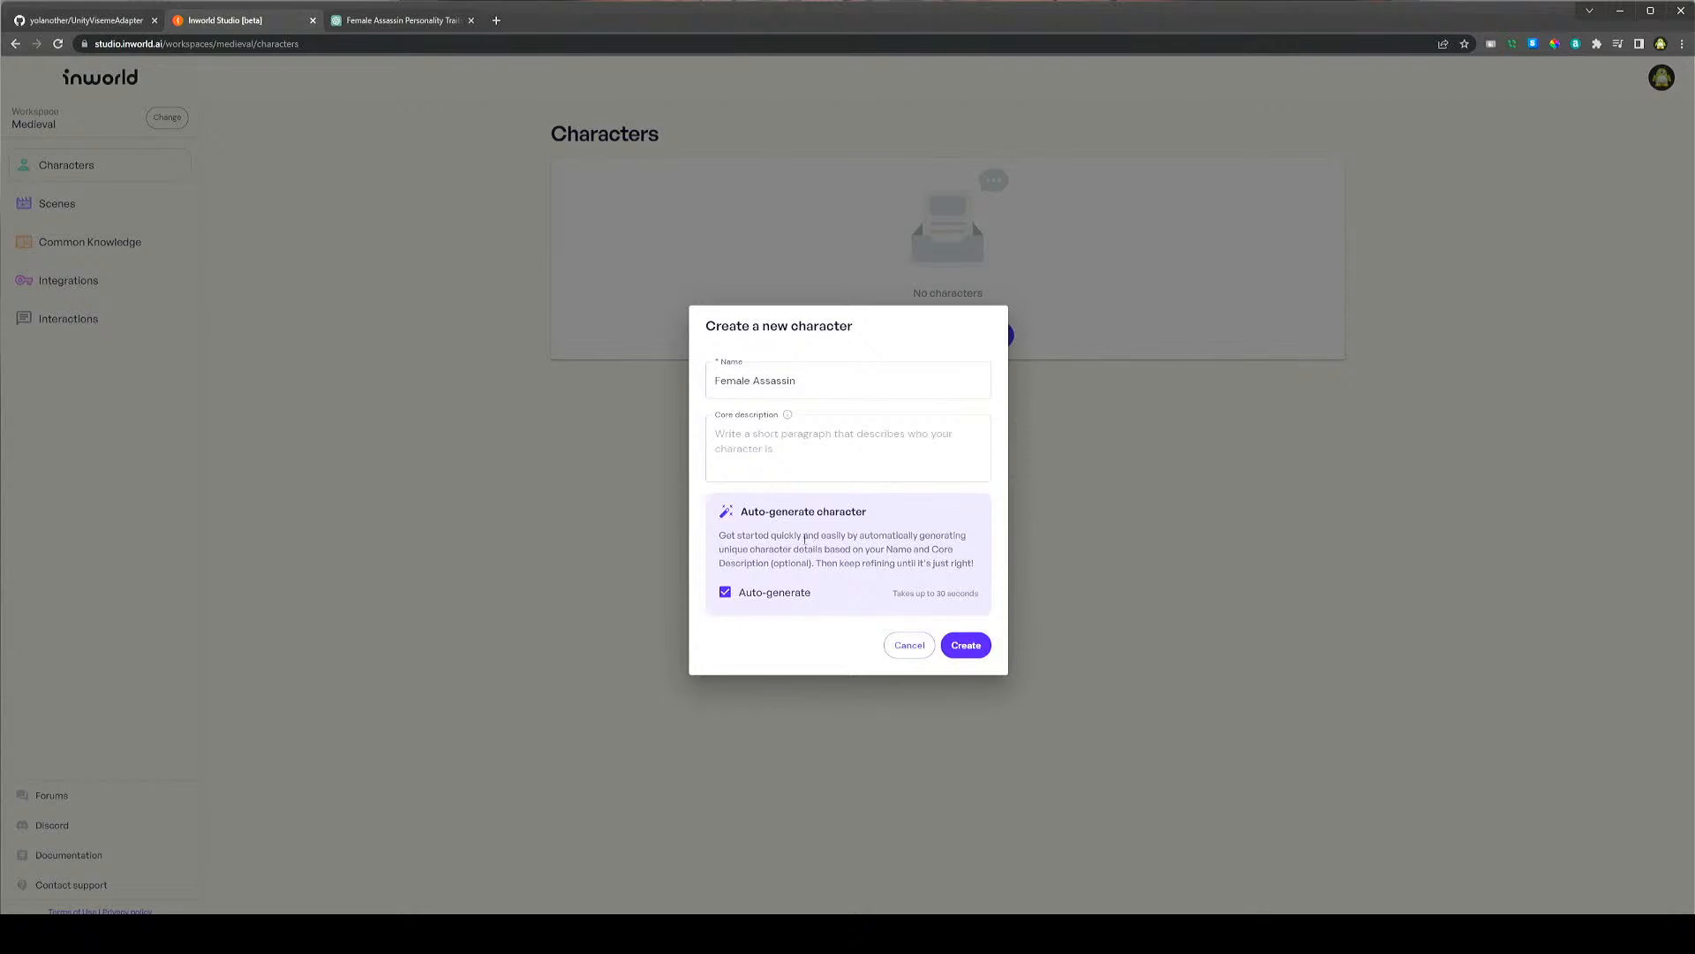
click(399, 20)
Read over the ChatGPT reply and begin a follow-up prompt with "Create a specific female assassin named"
drag(1116, 228, 715, 134)
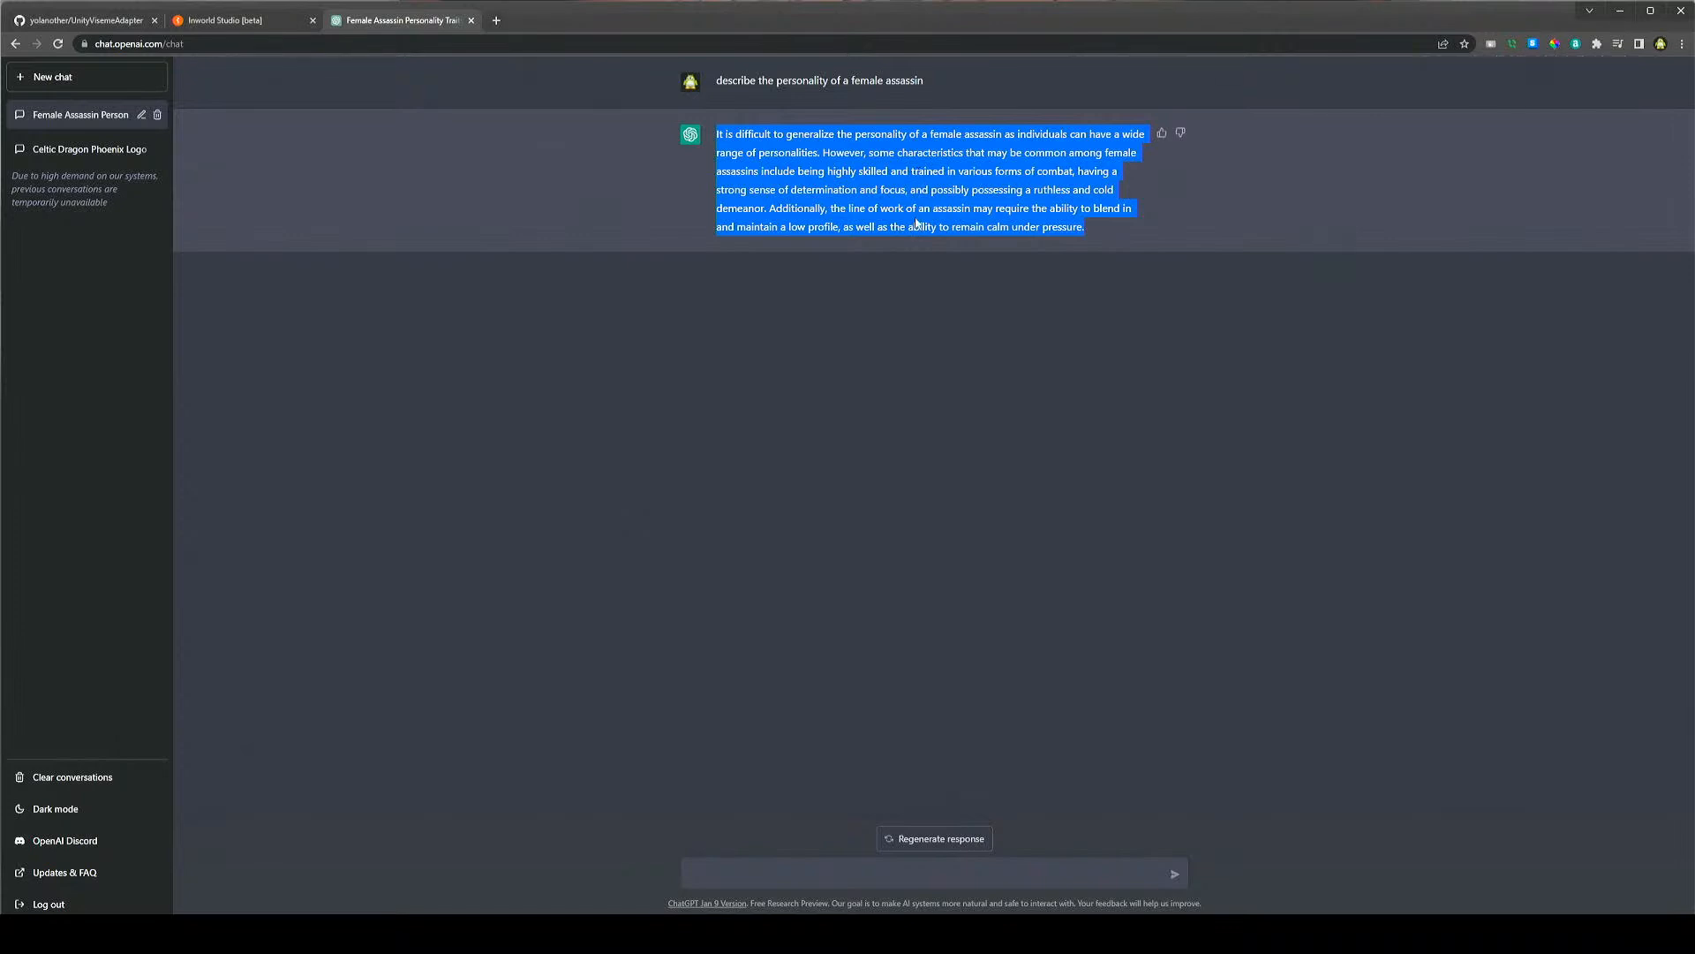
click(1164, 226)
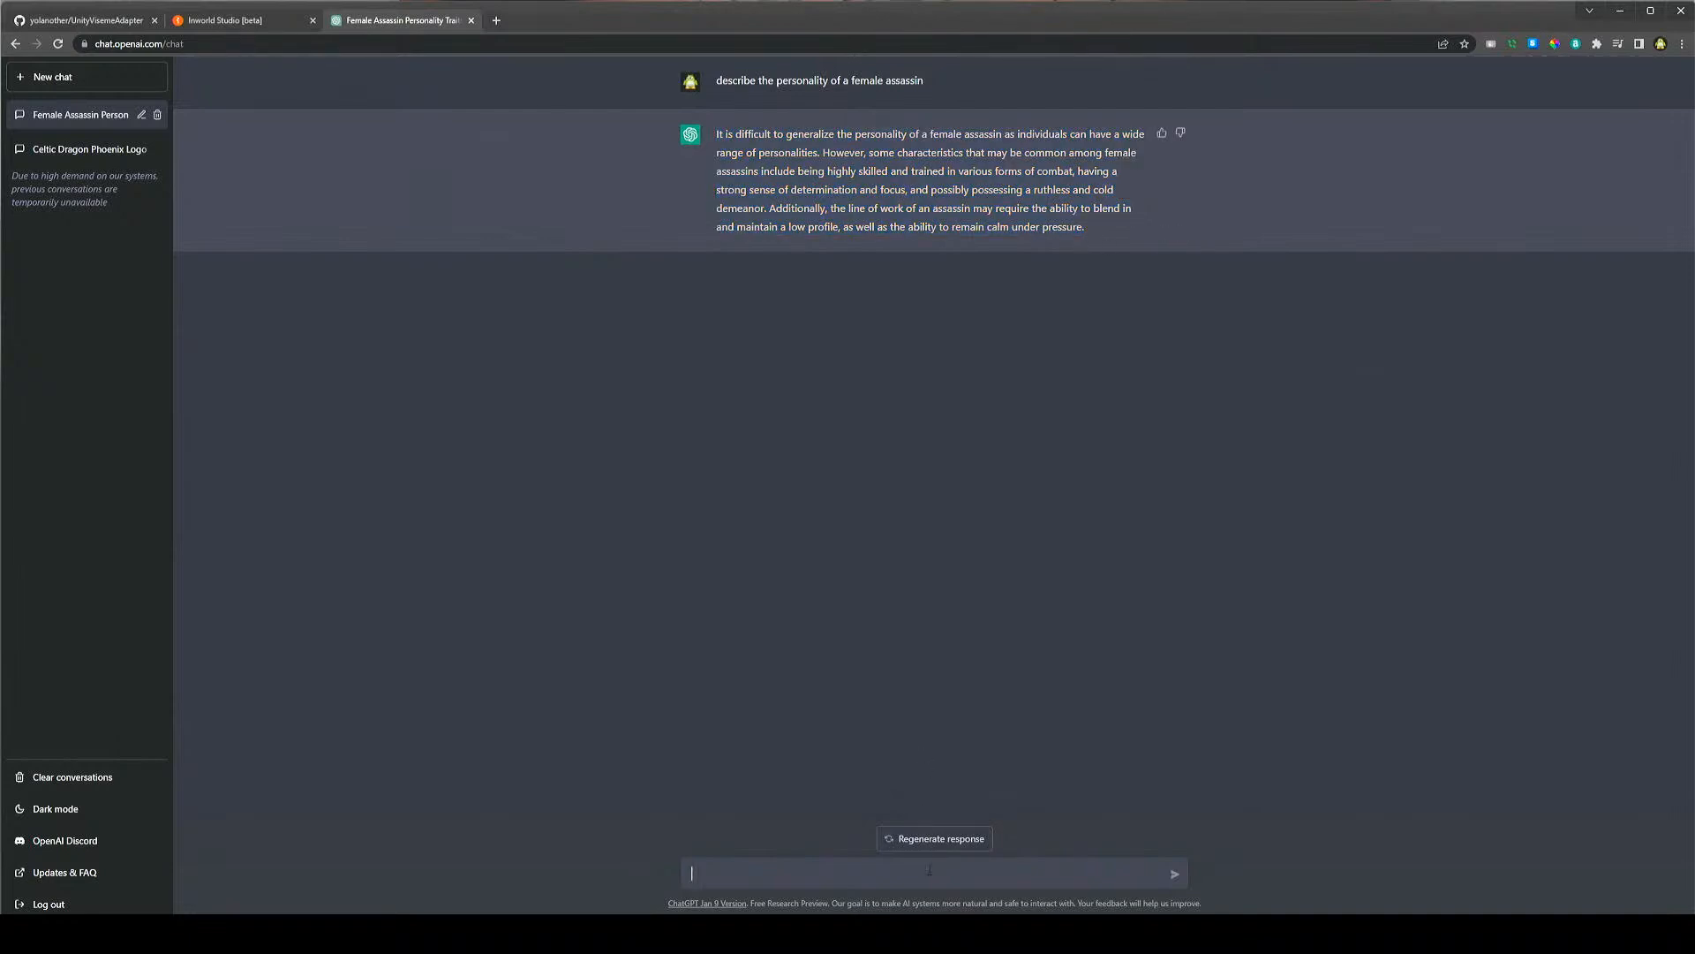
click(929, 870)
text(Create a specific female assassin)
text(named)
Search Google for "famous female assassins" in a new browser tab
click(497, 19)
text(famous female a)
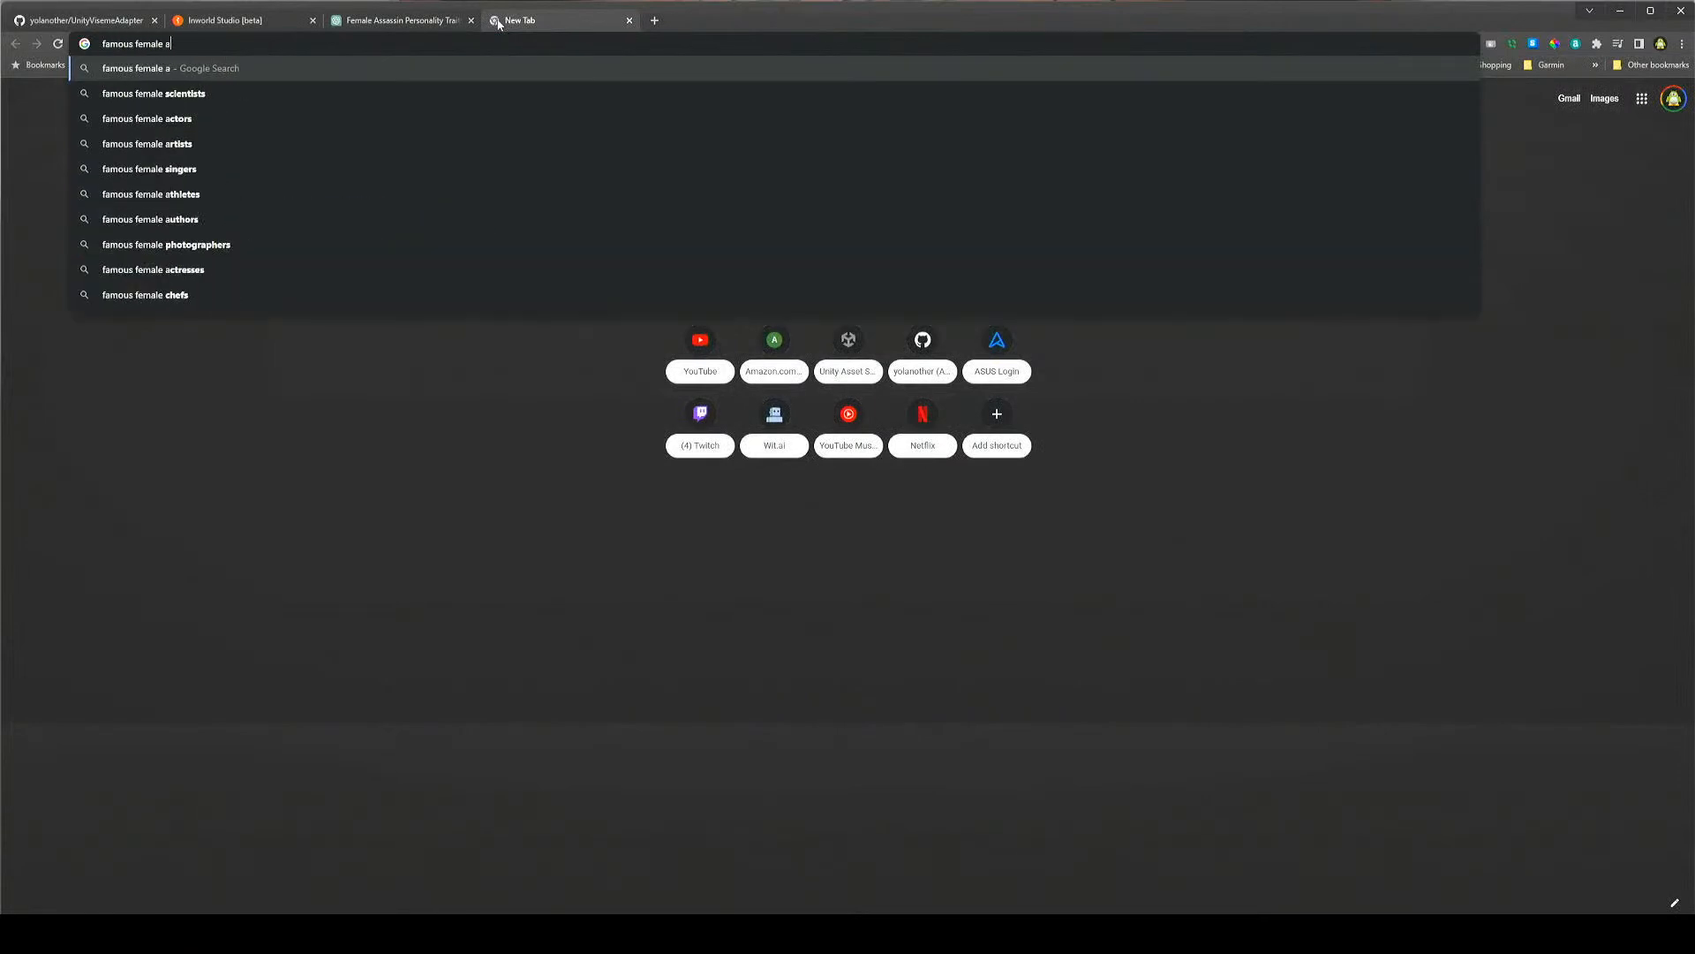
text(ssas)
key(Down)
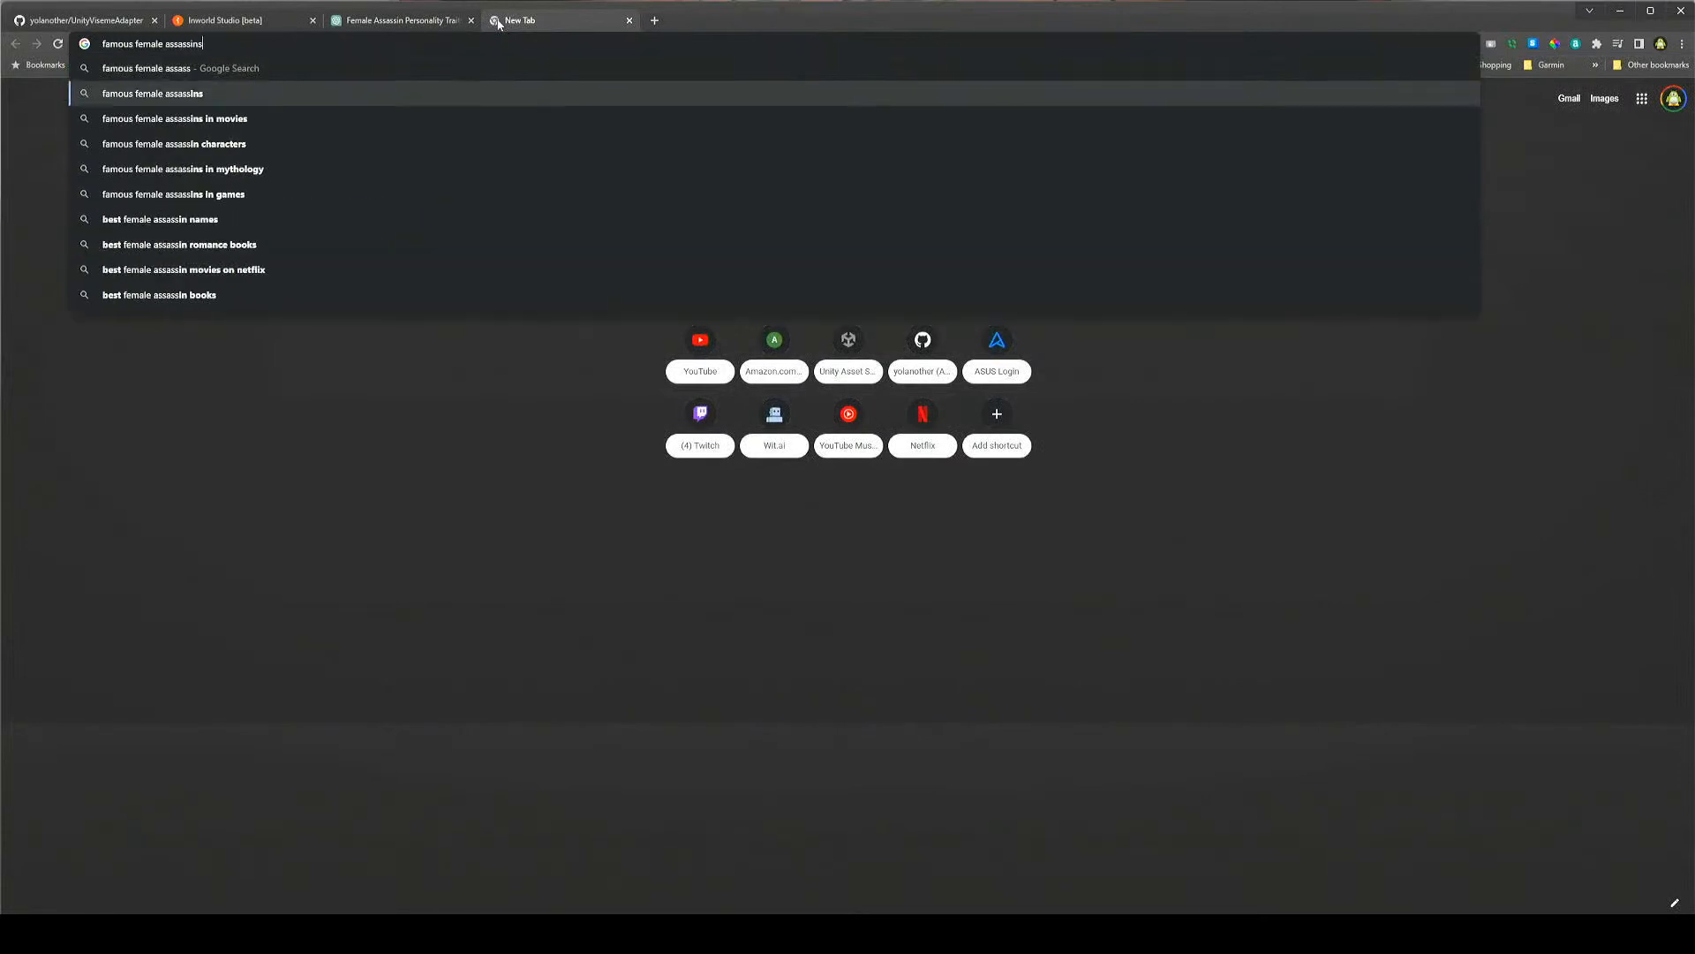
key(Return)
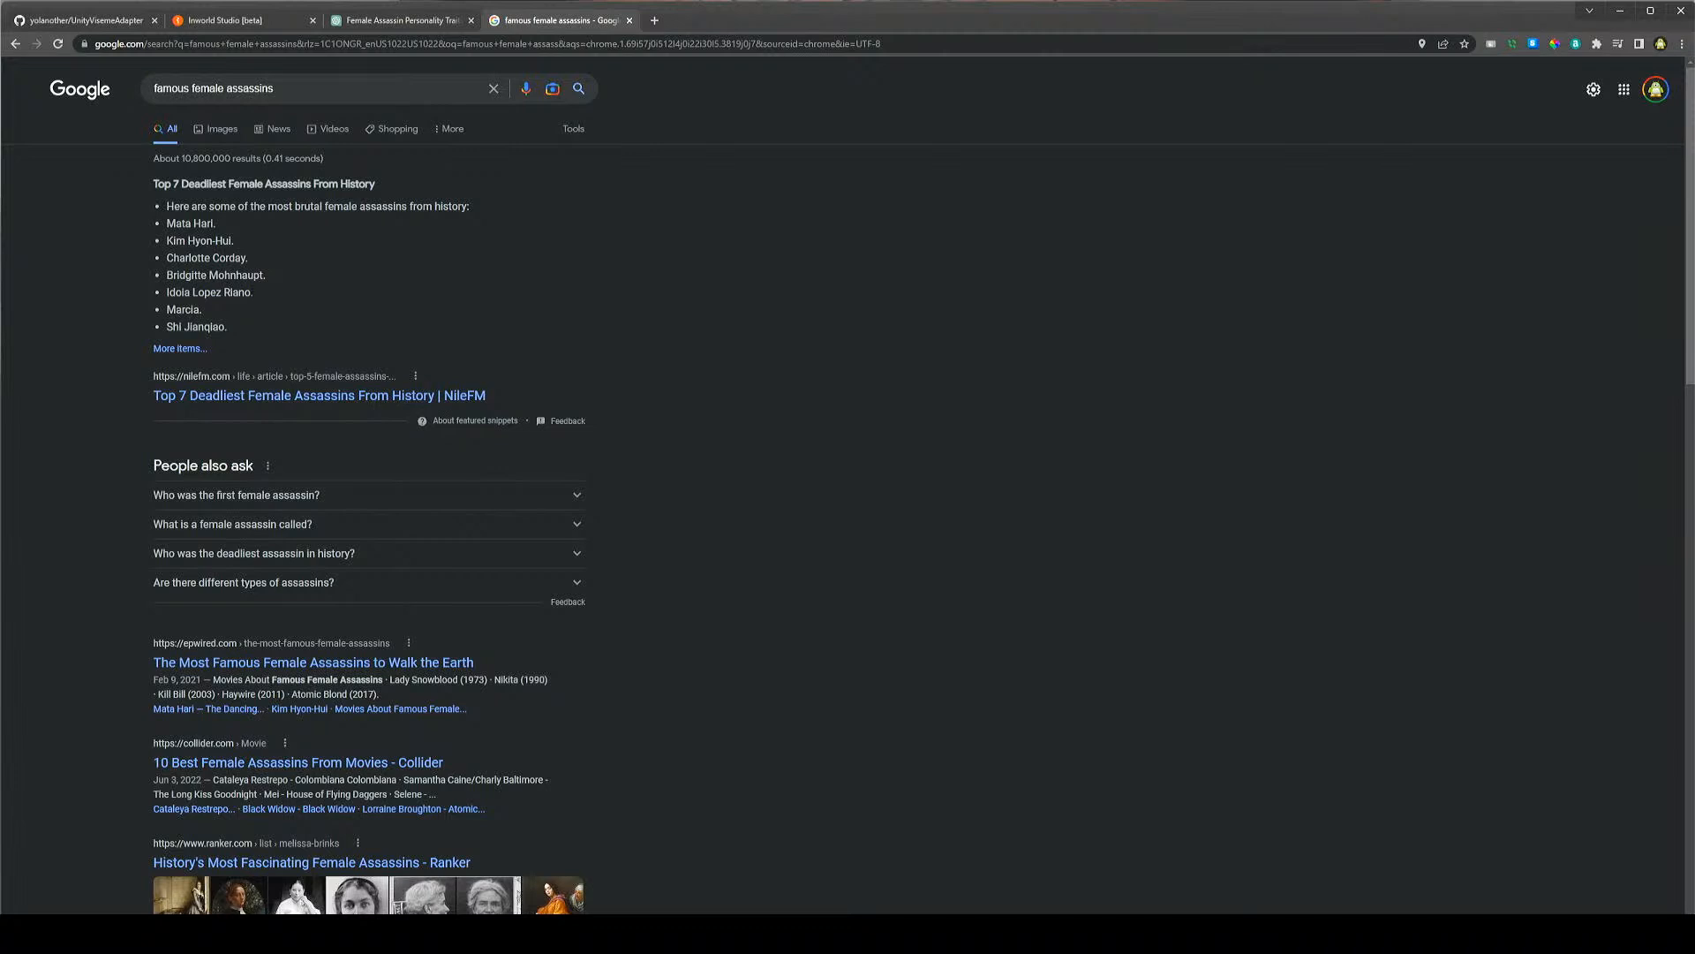
Copy the fifth assassin's name from the featured list and paste it at the end of the ChatGPT prompt
drag(252, 293, 155, 289)
key(ctrl+c)
click(402, 20)
key(ctrl+v)
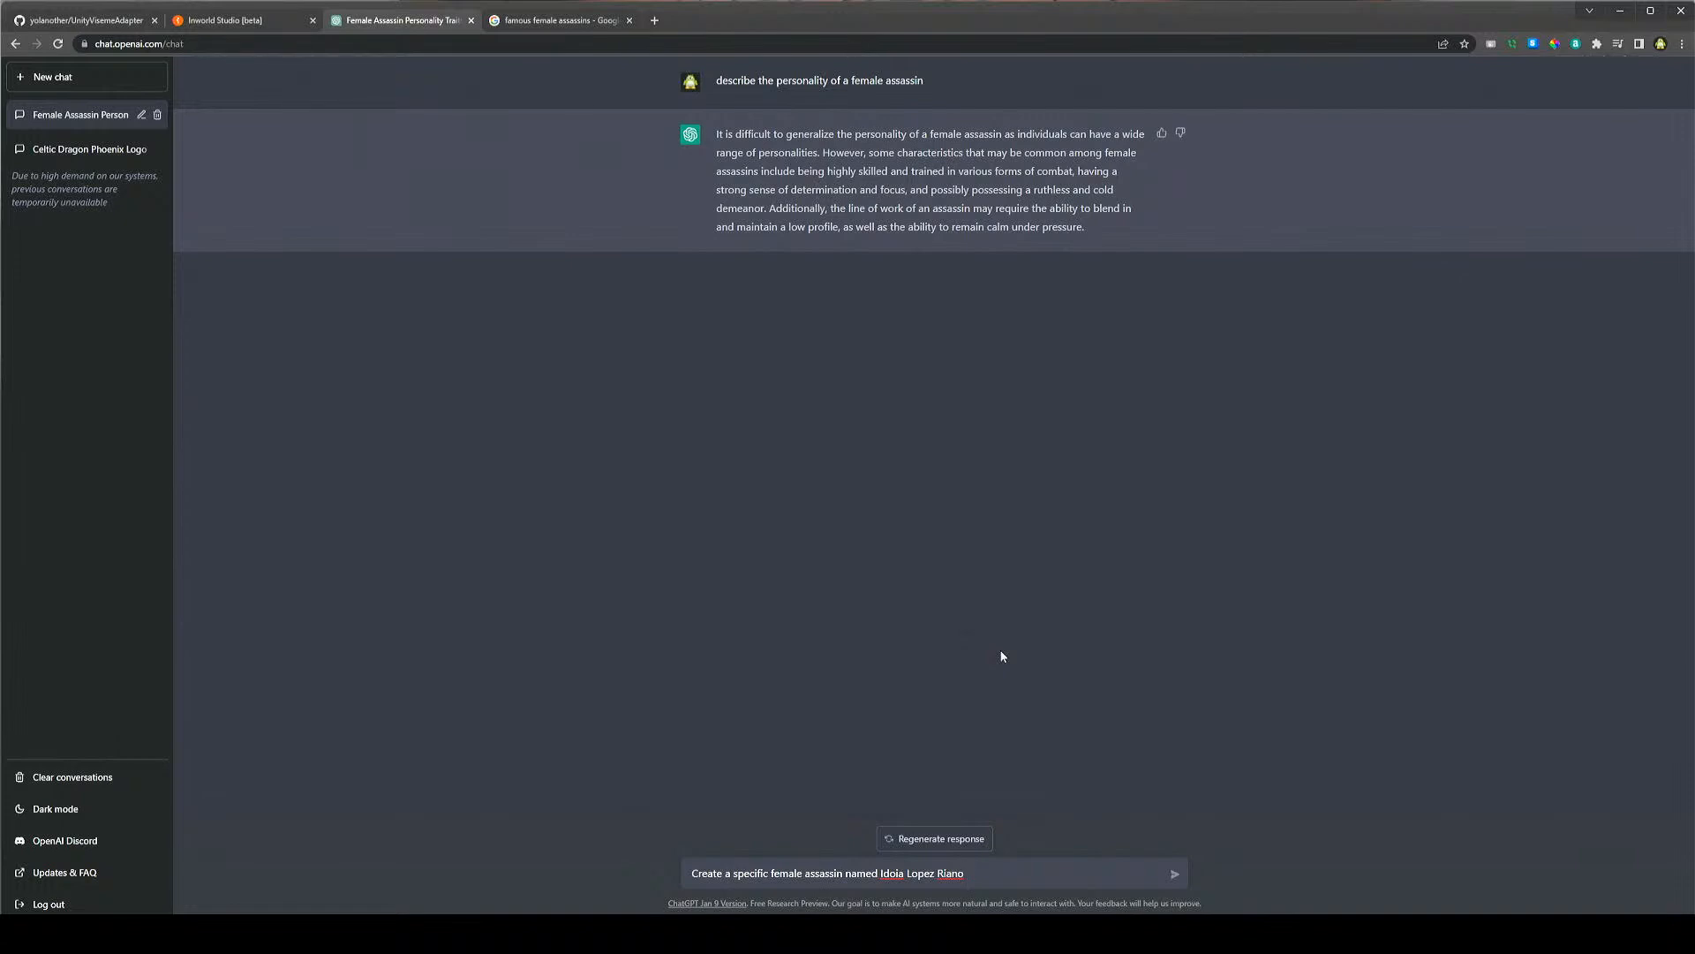
Reword the prompt to "Create the description for a female assassin named" the pasted name "who is aggressive and ruthless." and send it
text(who is aggressive and ruthlessthe descrip)
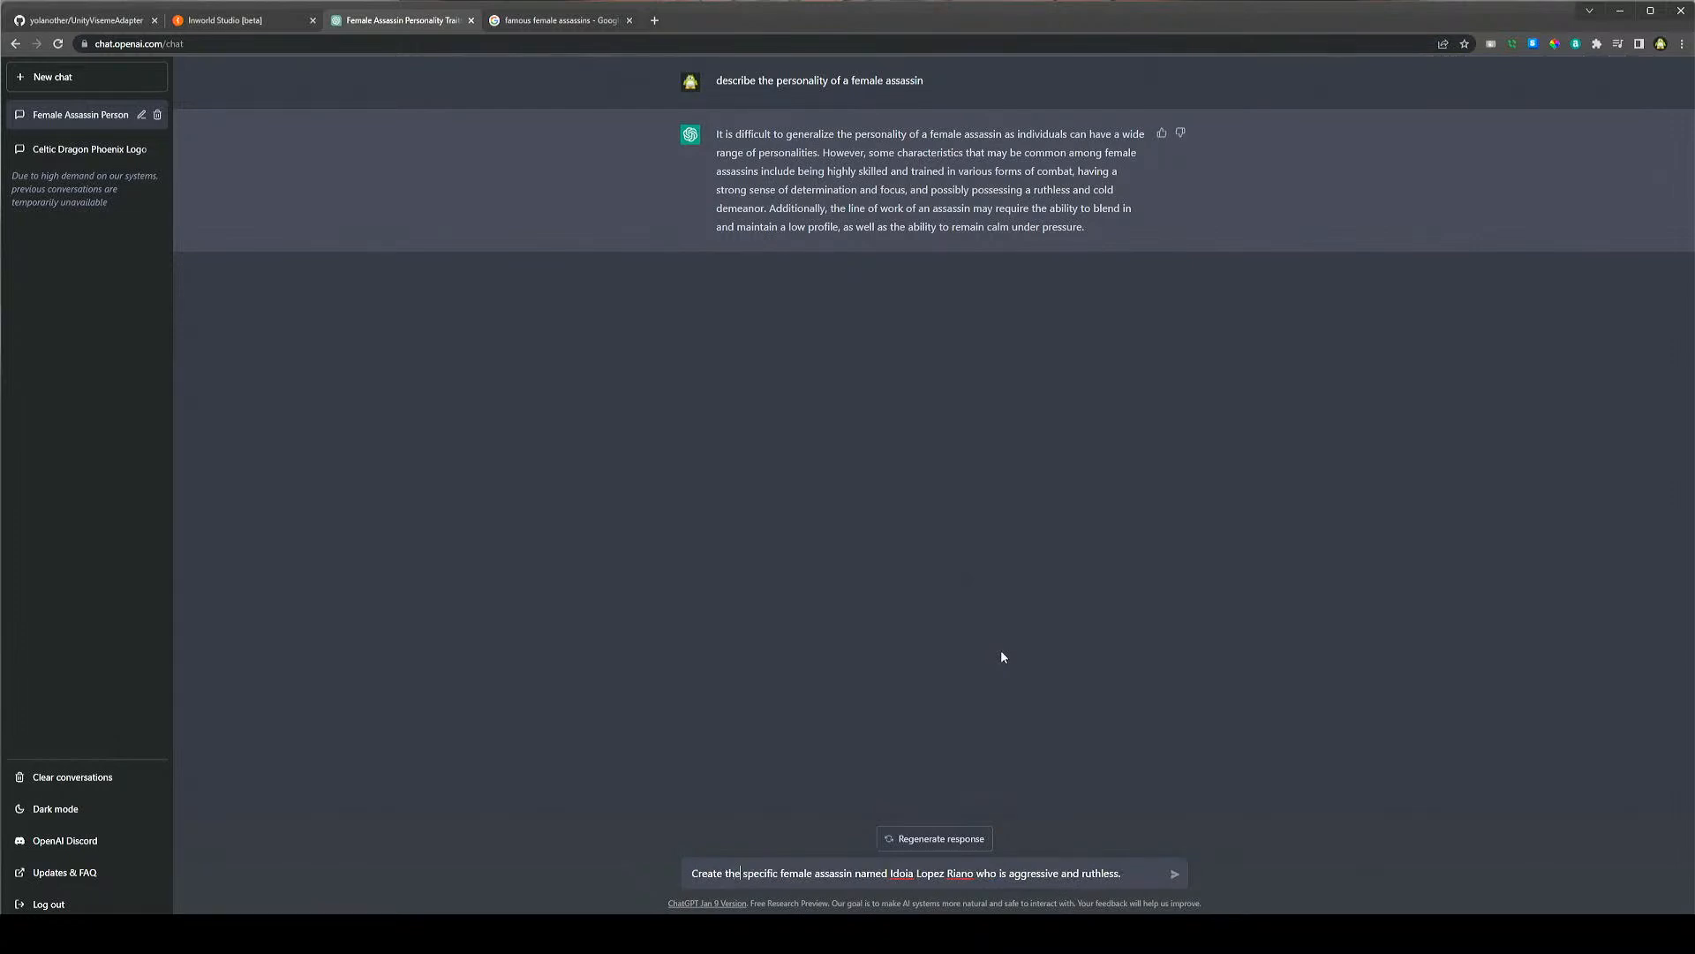
text(tion for a)
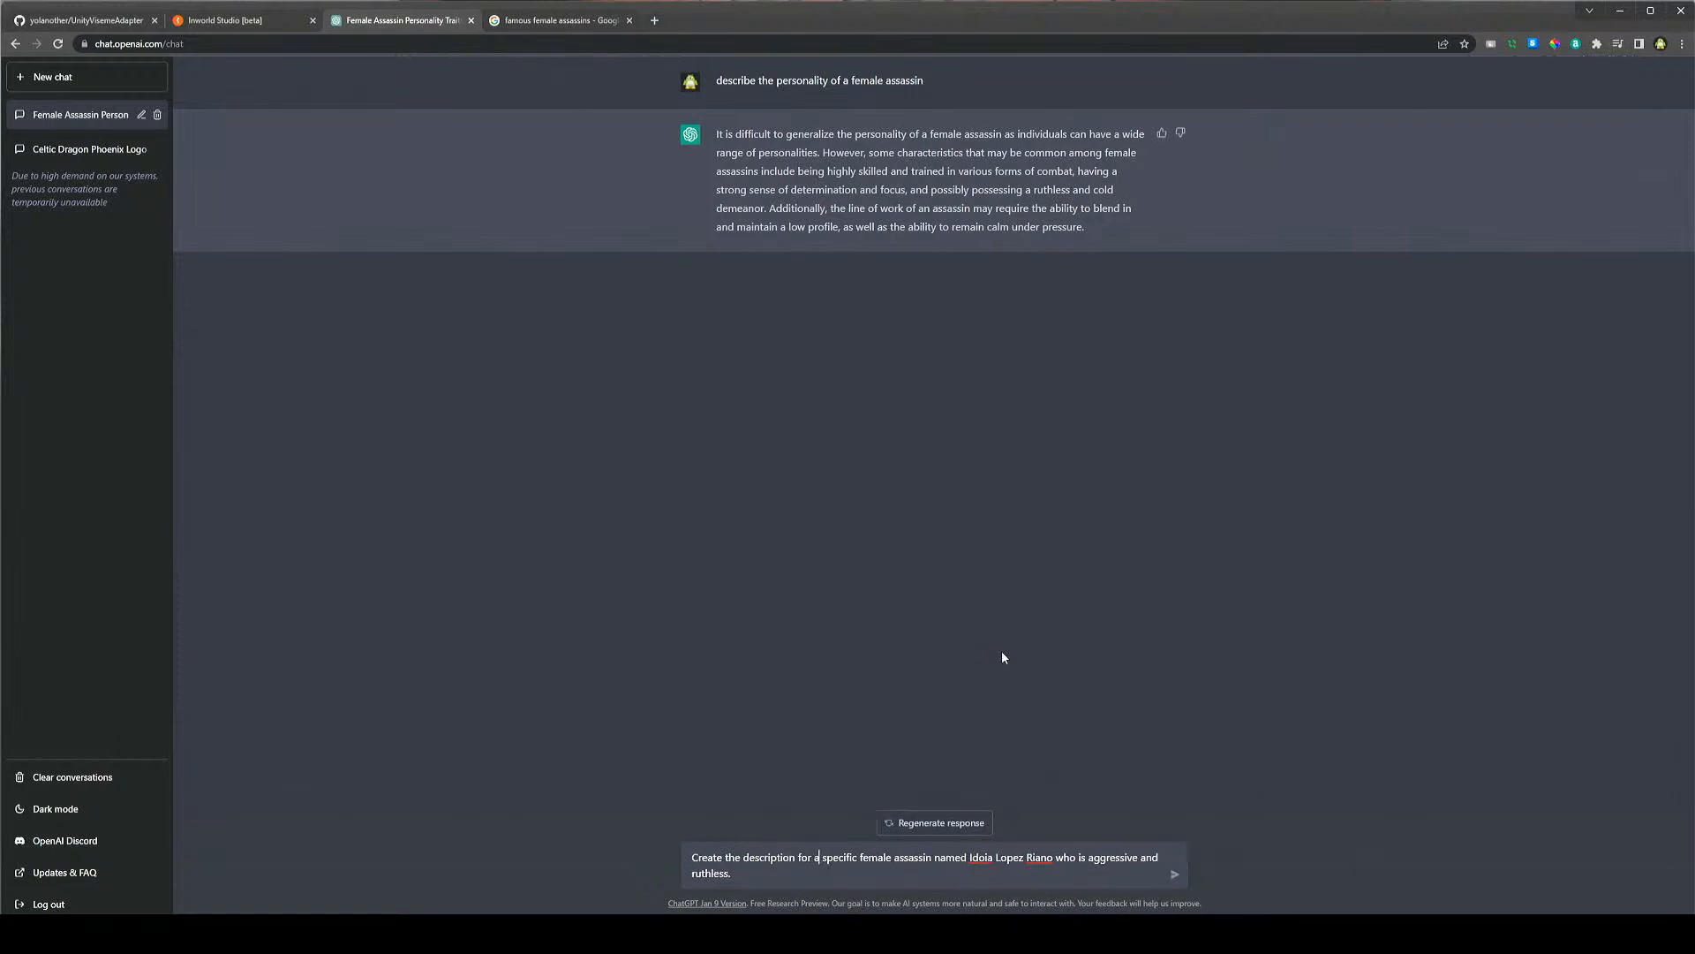
key(Delete)
key(Delete)
key(Delete)
key(Delete)
key(Delete)
key(Delete)
key(Delete)
key(Delete)
key(Delete)
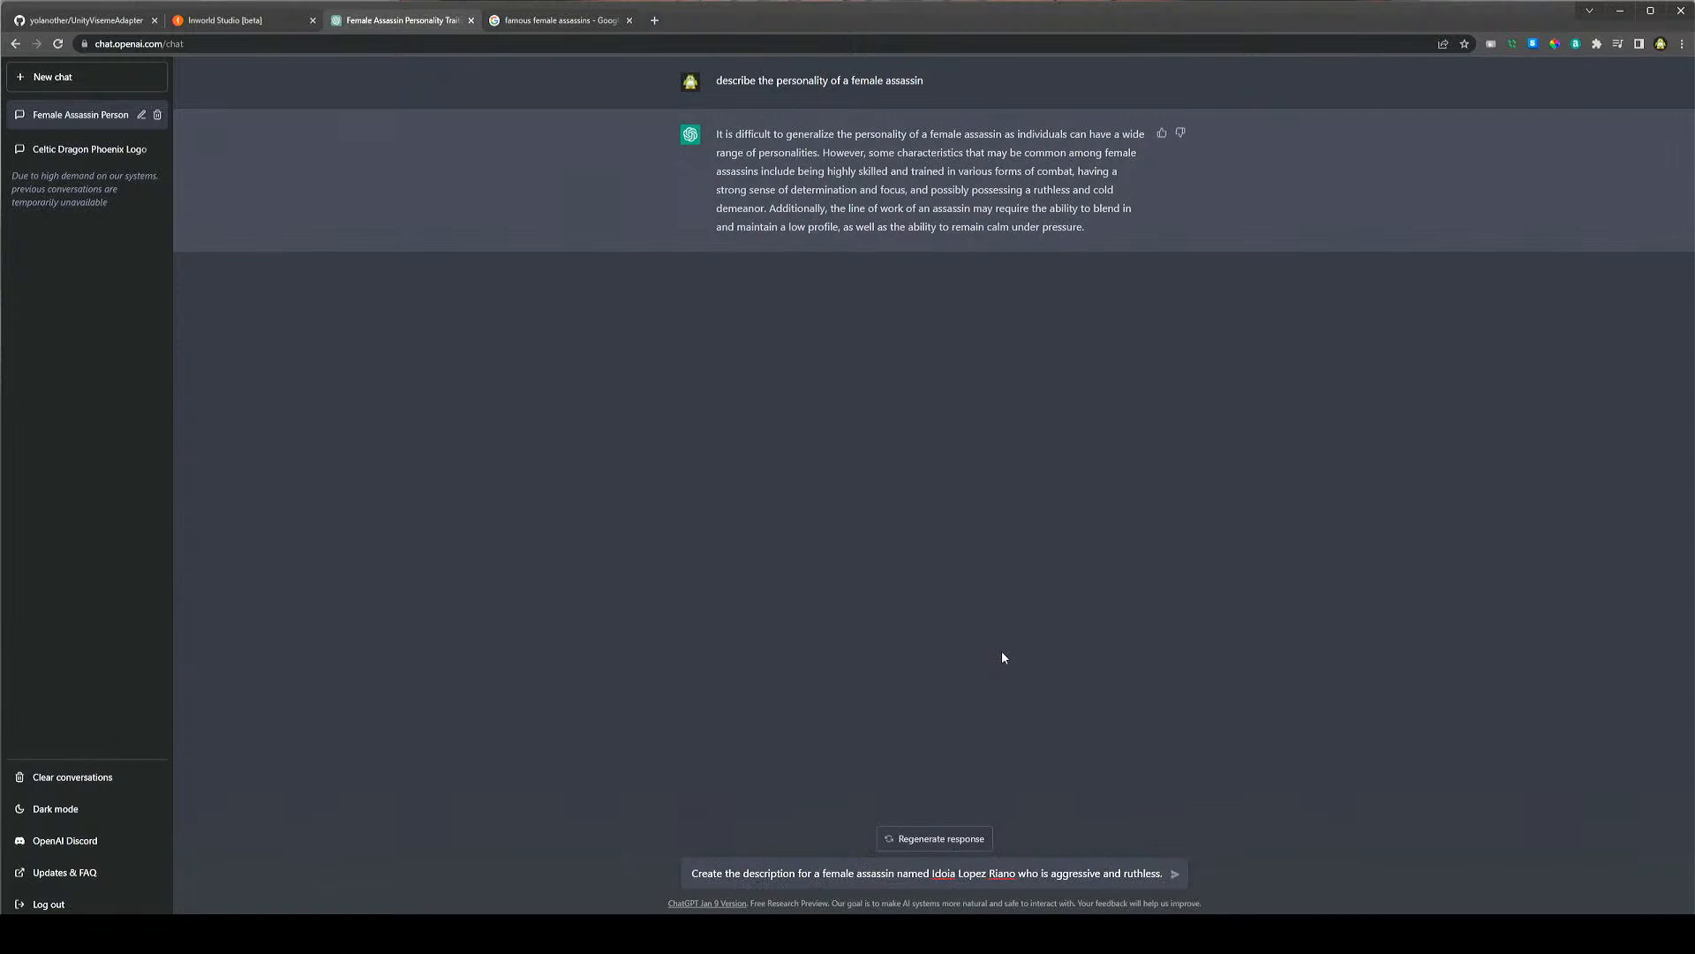
key(Return)
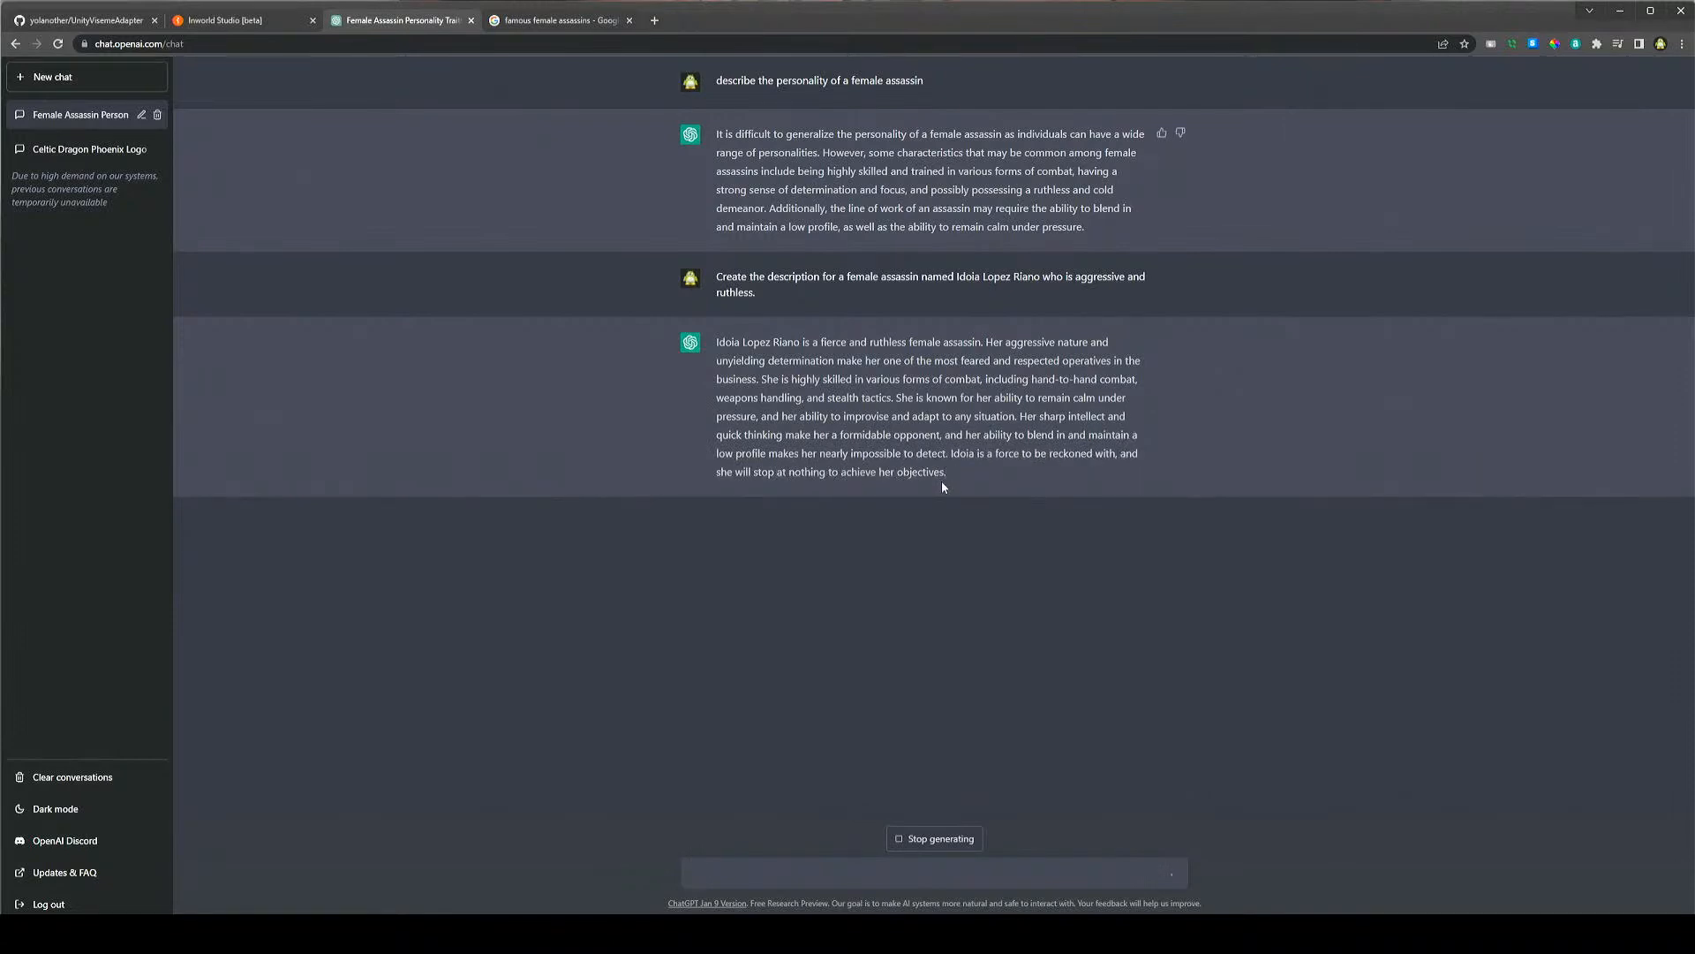
Copy ChatGPT's full assassin description into the Inworld character's core description and create the character
drag(989, 481, 717, 343)
key(ctrl+c)
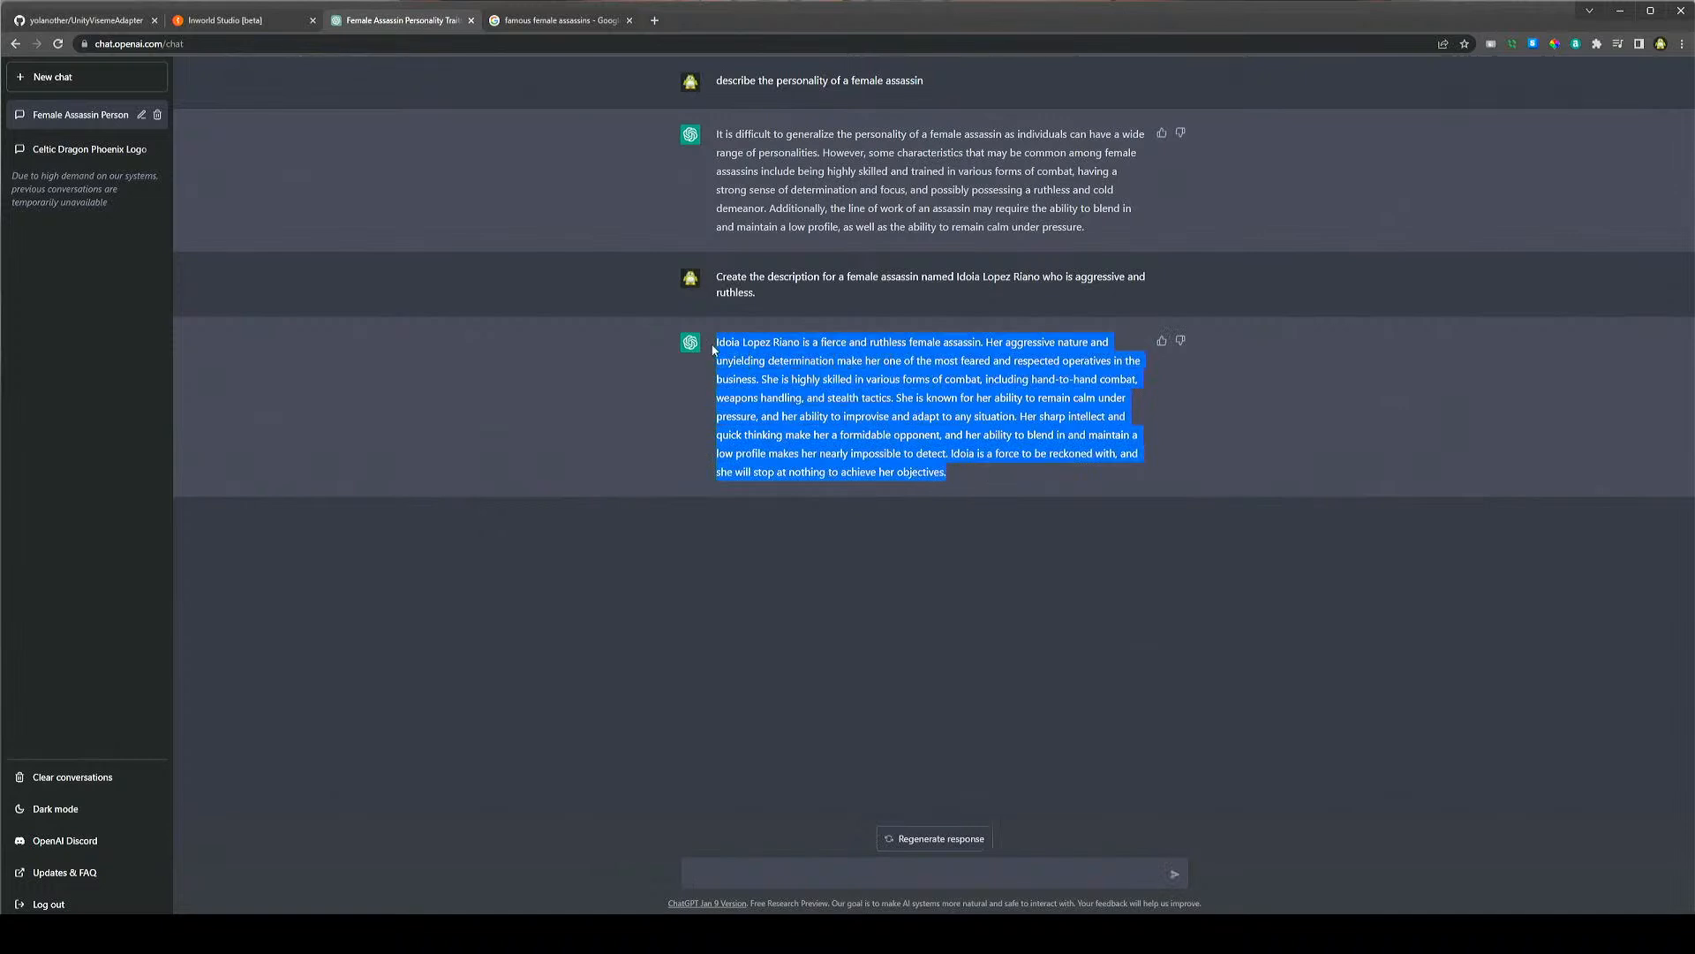
click(265, 19)
click(801, 452)
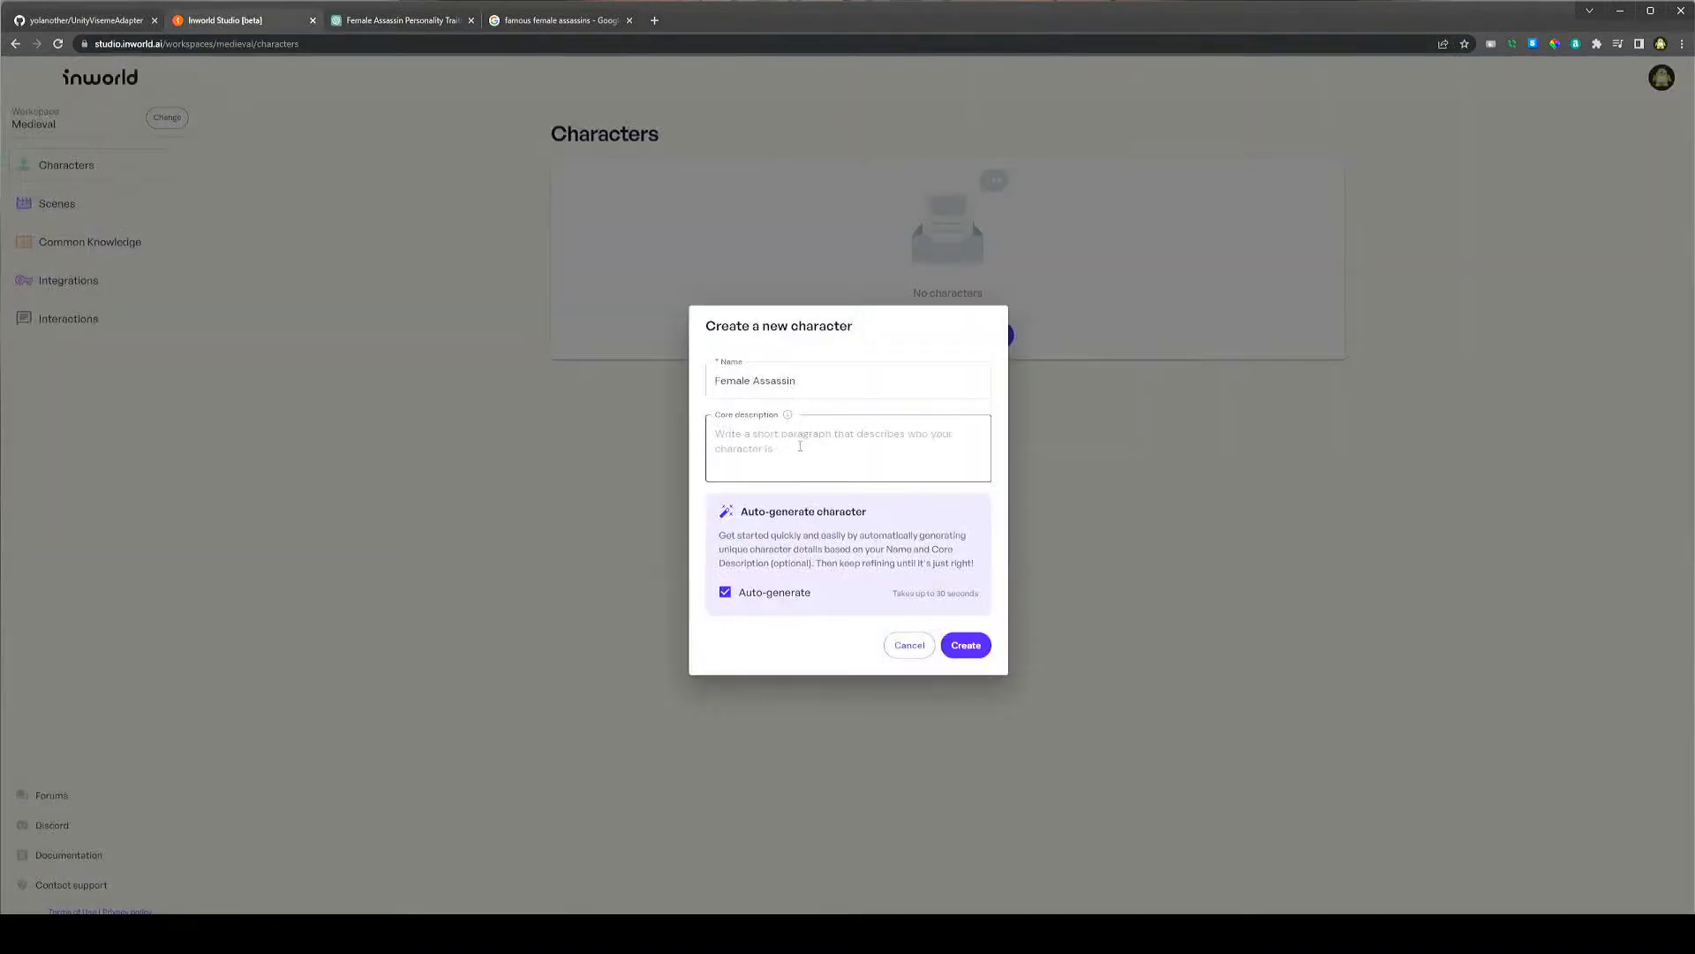
key(ctrl+v)
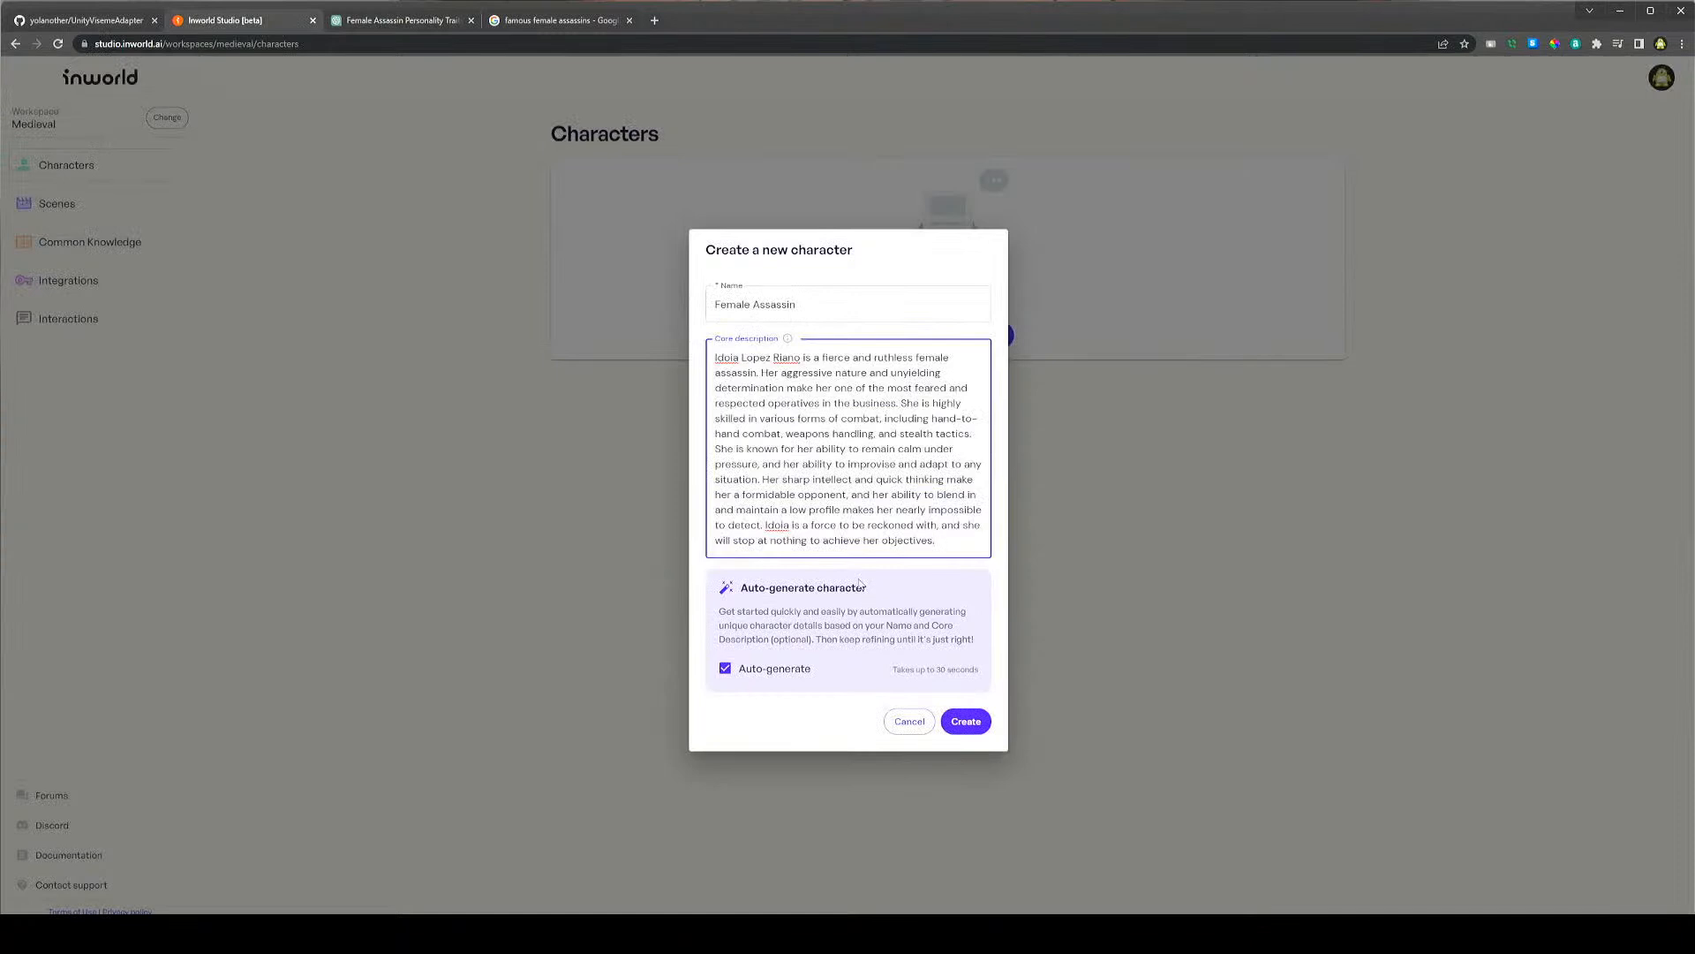
click(976, 724)
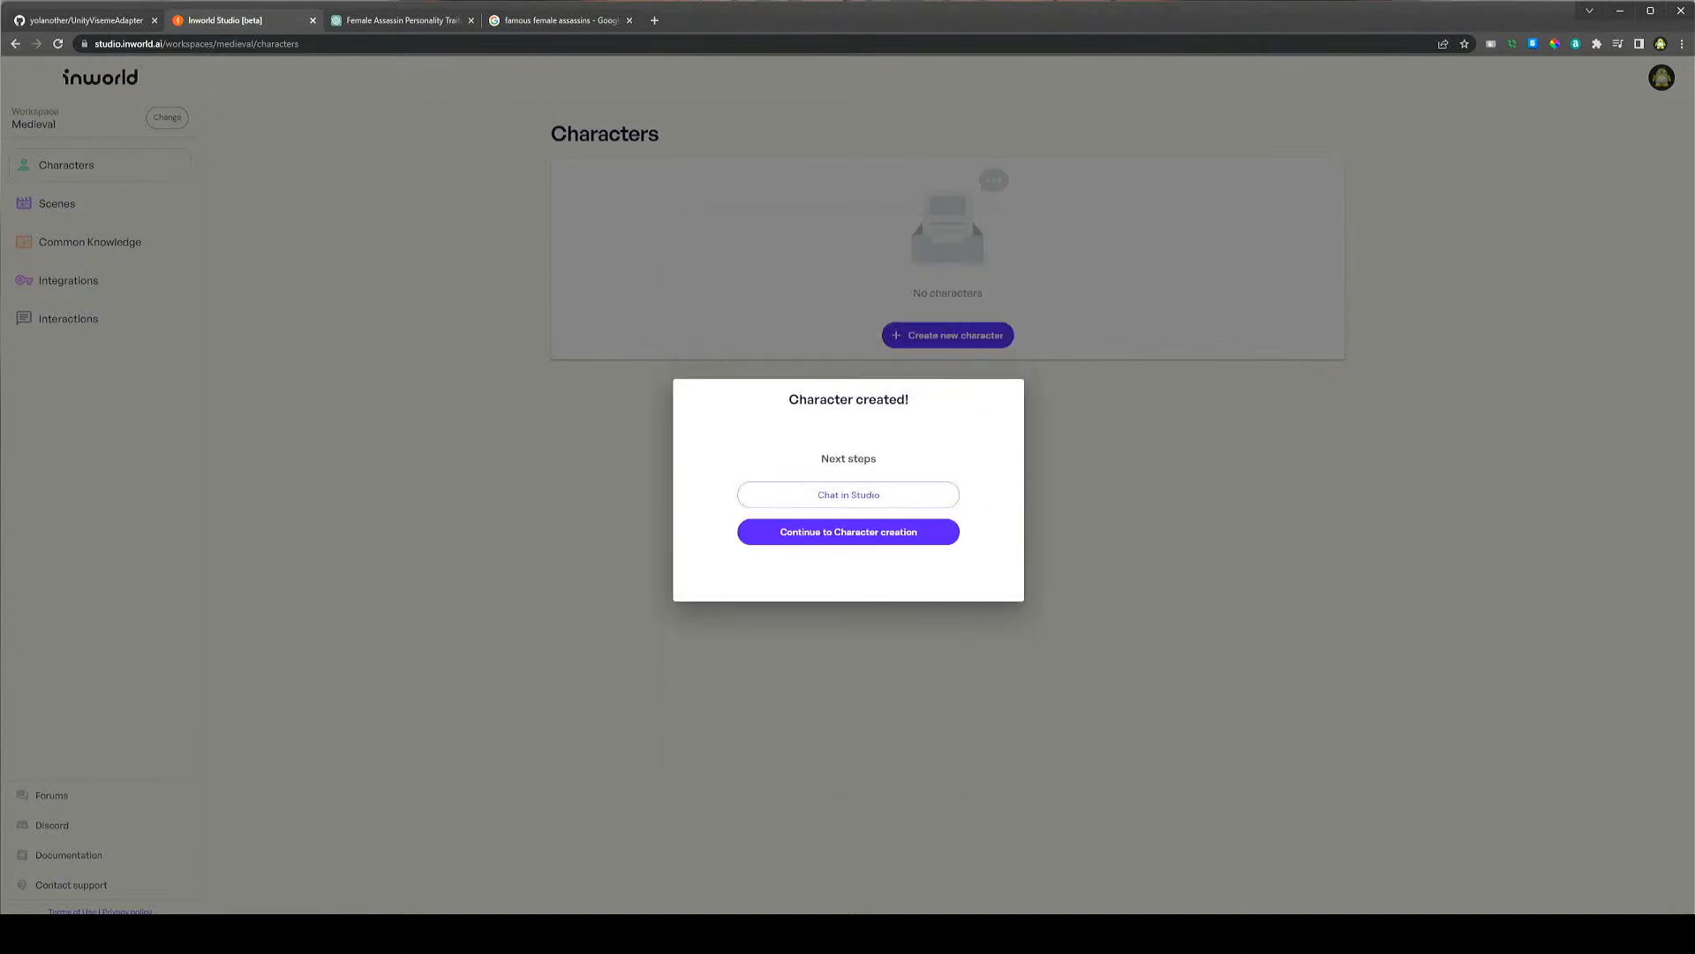
Continue to the character's editing page, expand the Identity section and review its fields
click(866, 533)
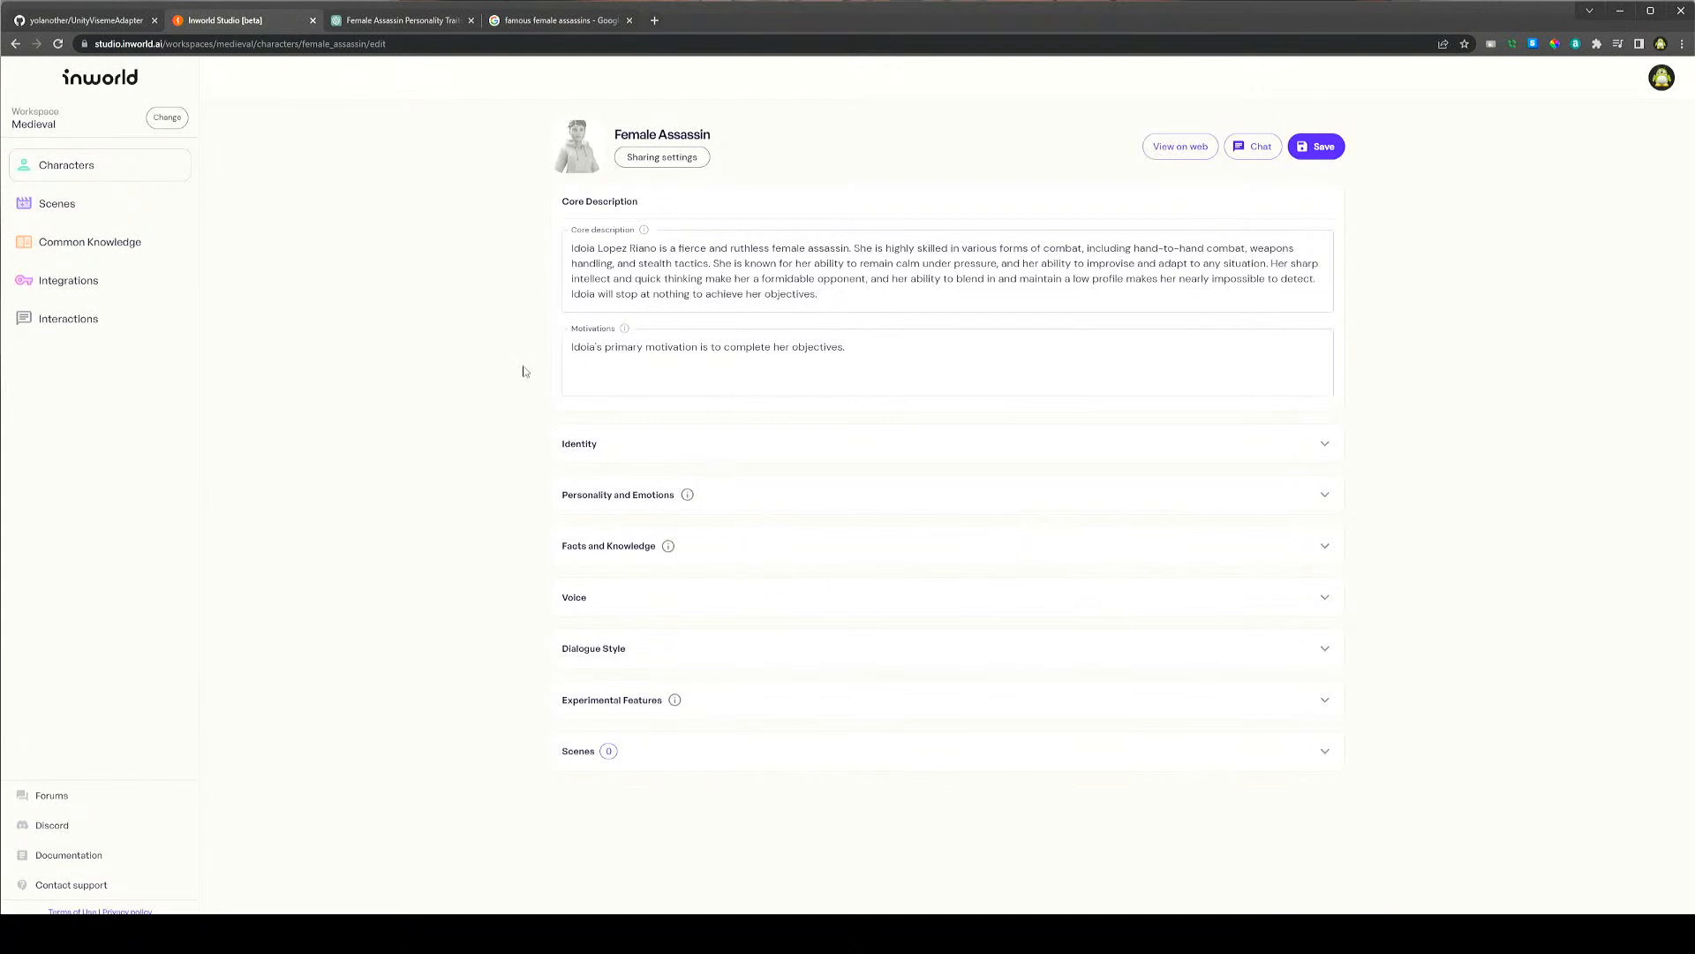
click(731, 446)
scroll(726, 488, down, 2)
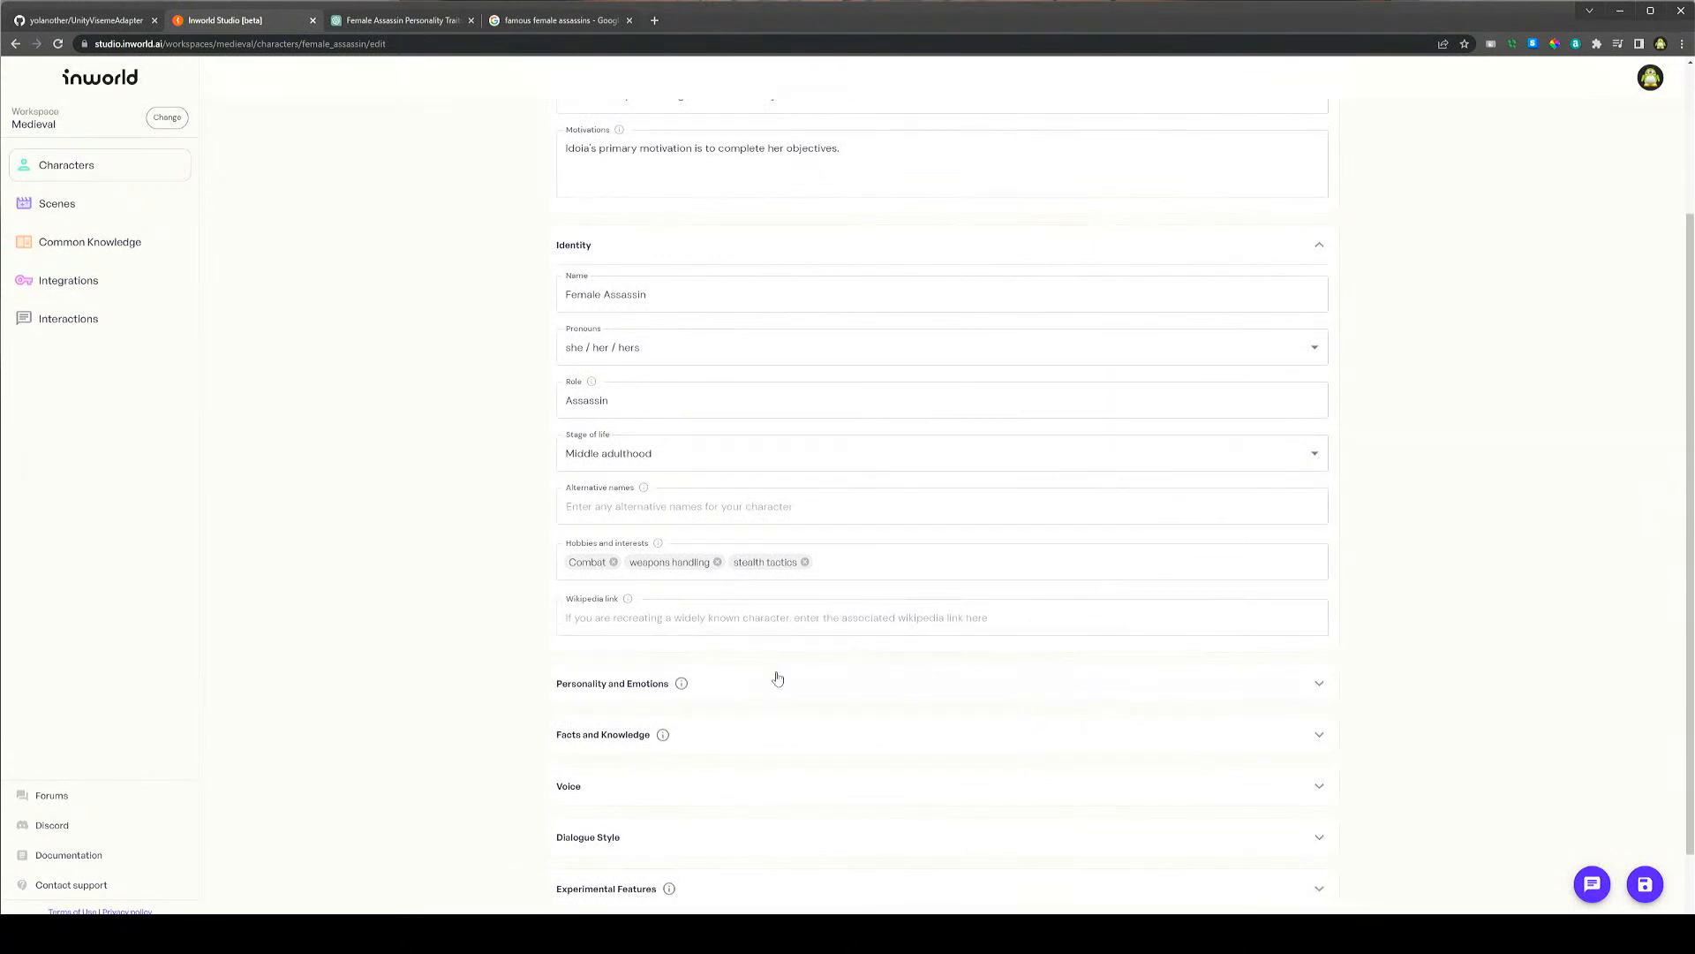
scroll(775, 675, down, 1)
Expand Personality and Emotions and shift the mood to about -20 toward Anger and about -12 toward Disgust
click(778, 604)
scroll(777, 618, down, 3)
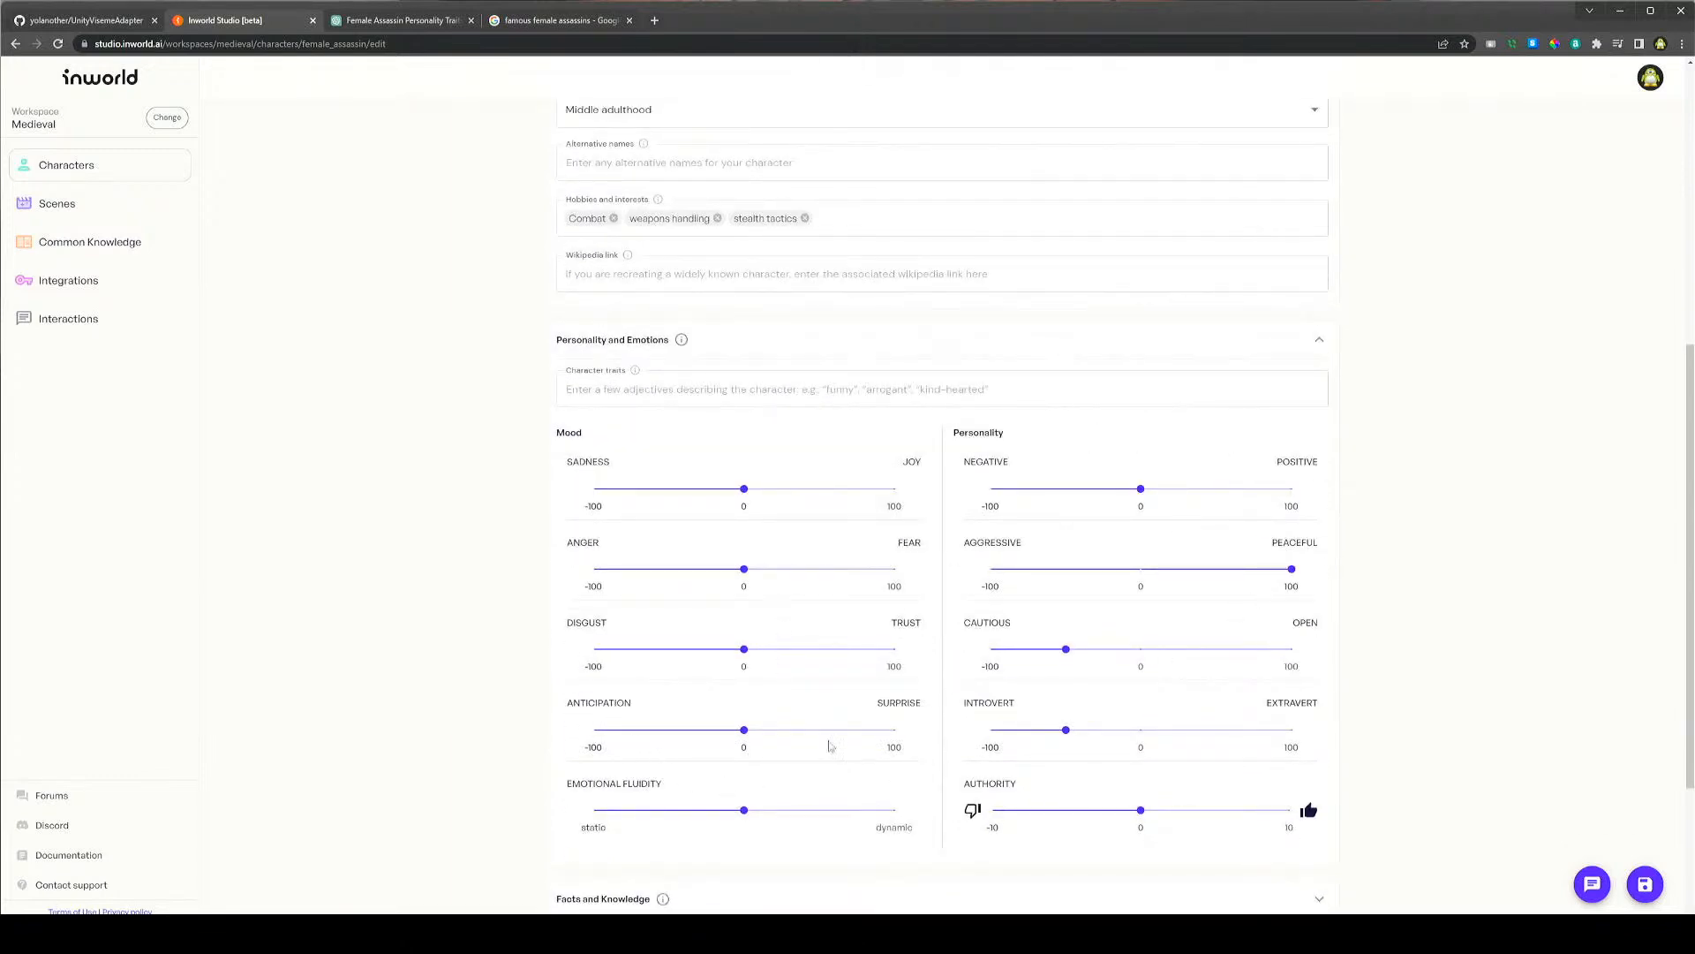
click(713, 569)
click(724, 650)
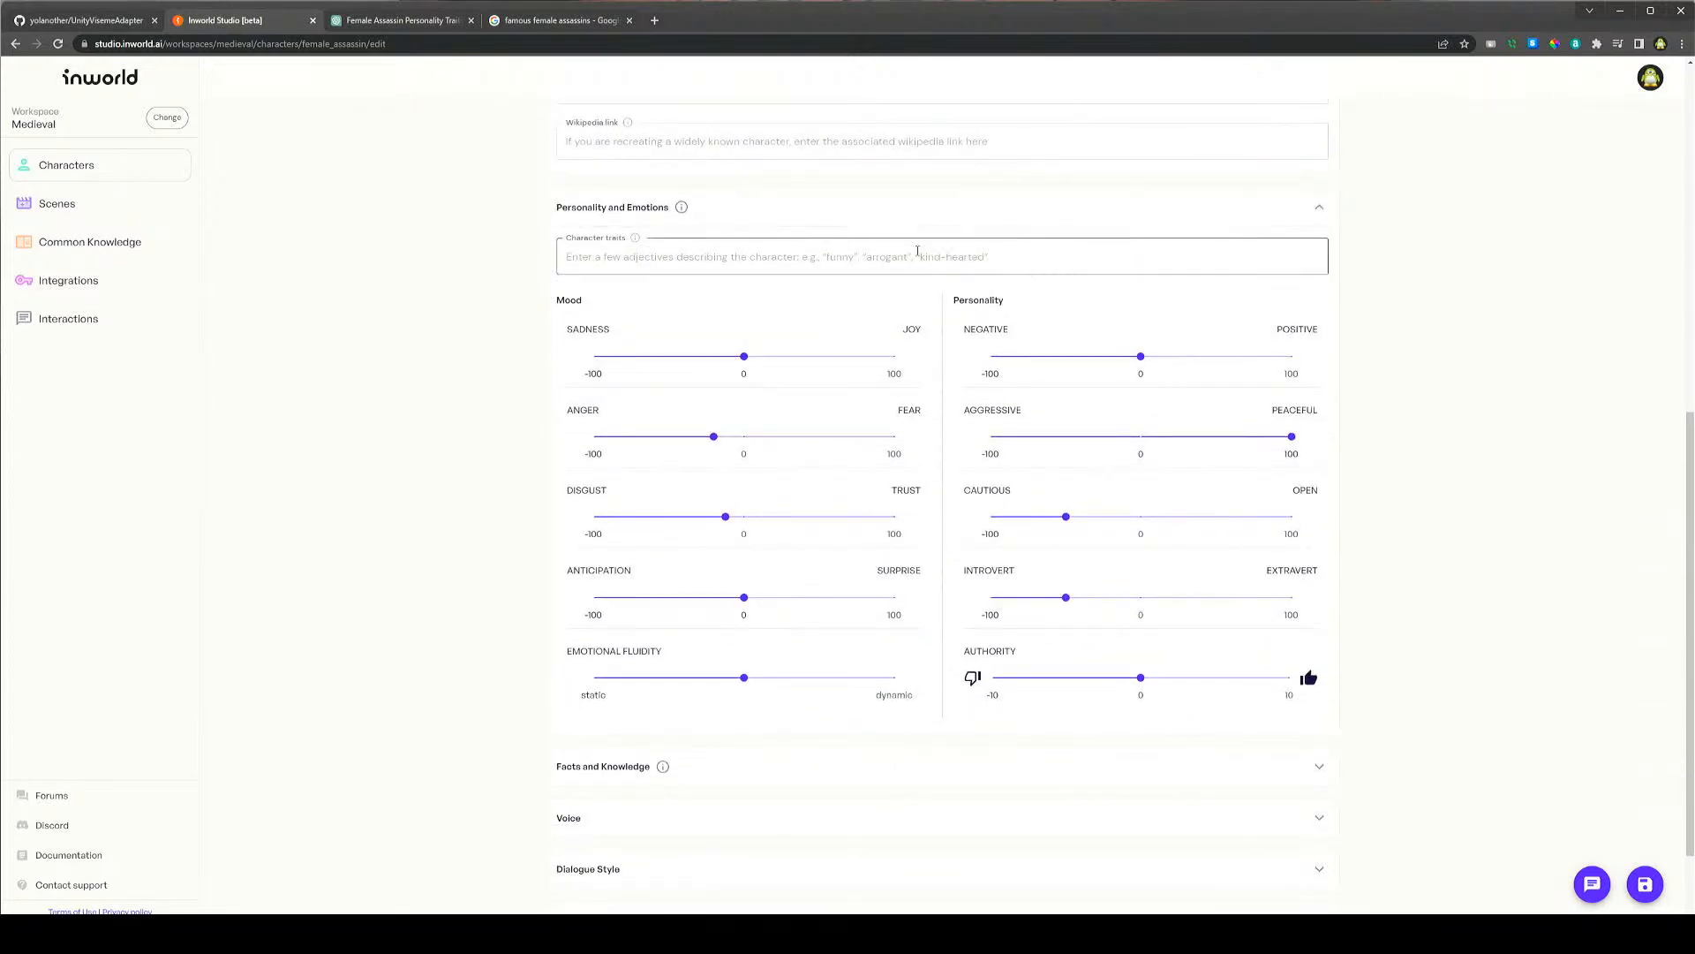
Expand the Facts and Knowledge section, shift the mood fully toward Anger, and look through the personal and common knowledge fields
scroll(918, 252, up, 5)
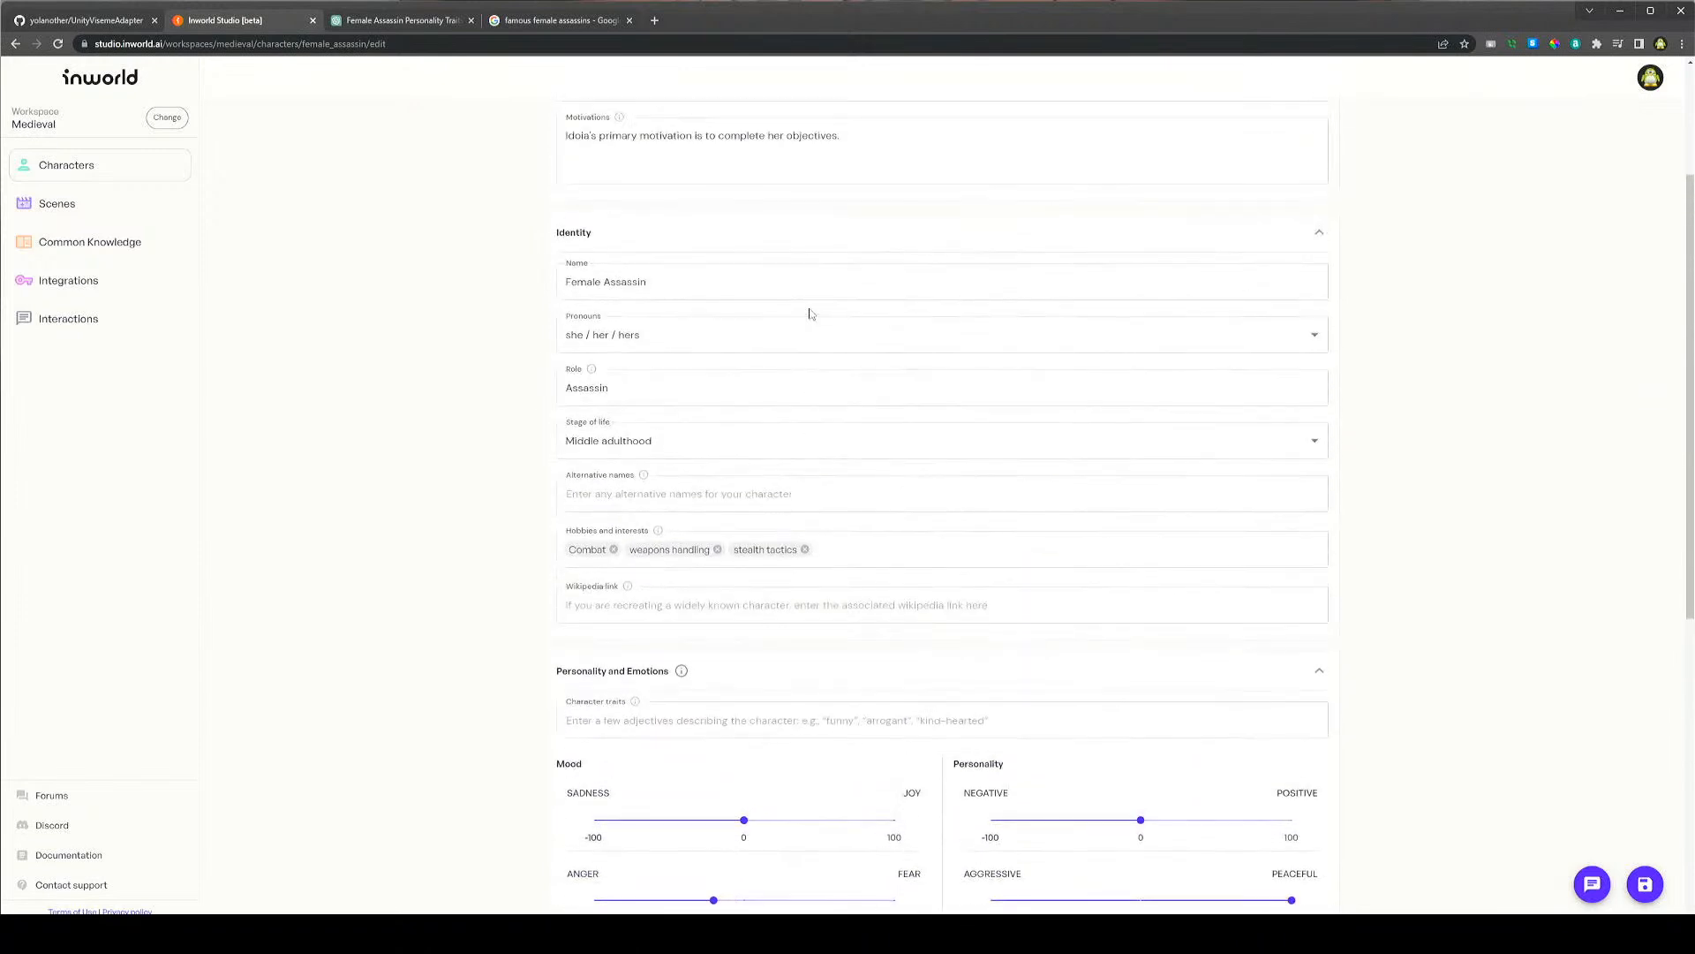
scroll(415, 585, down, 4)
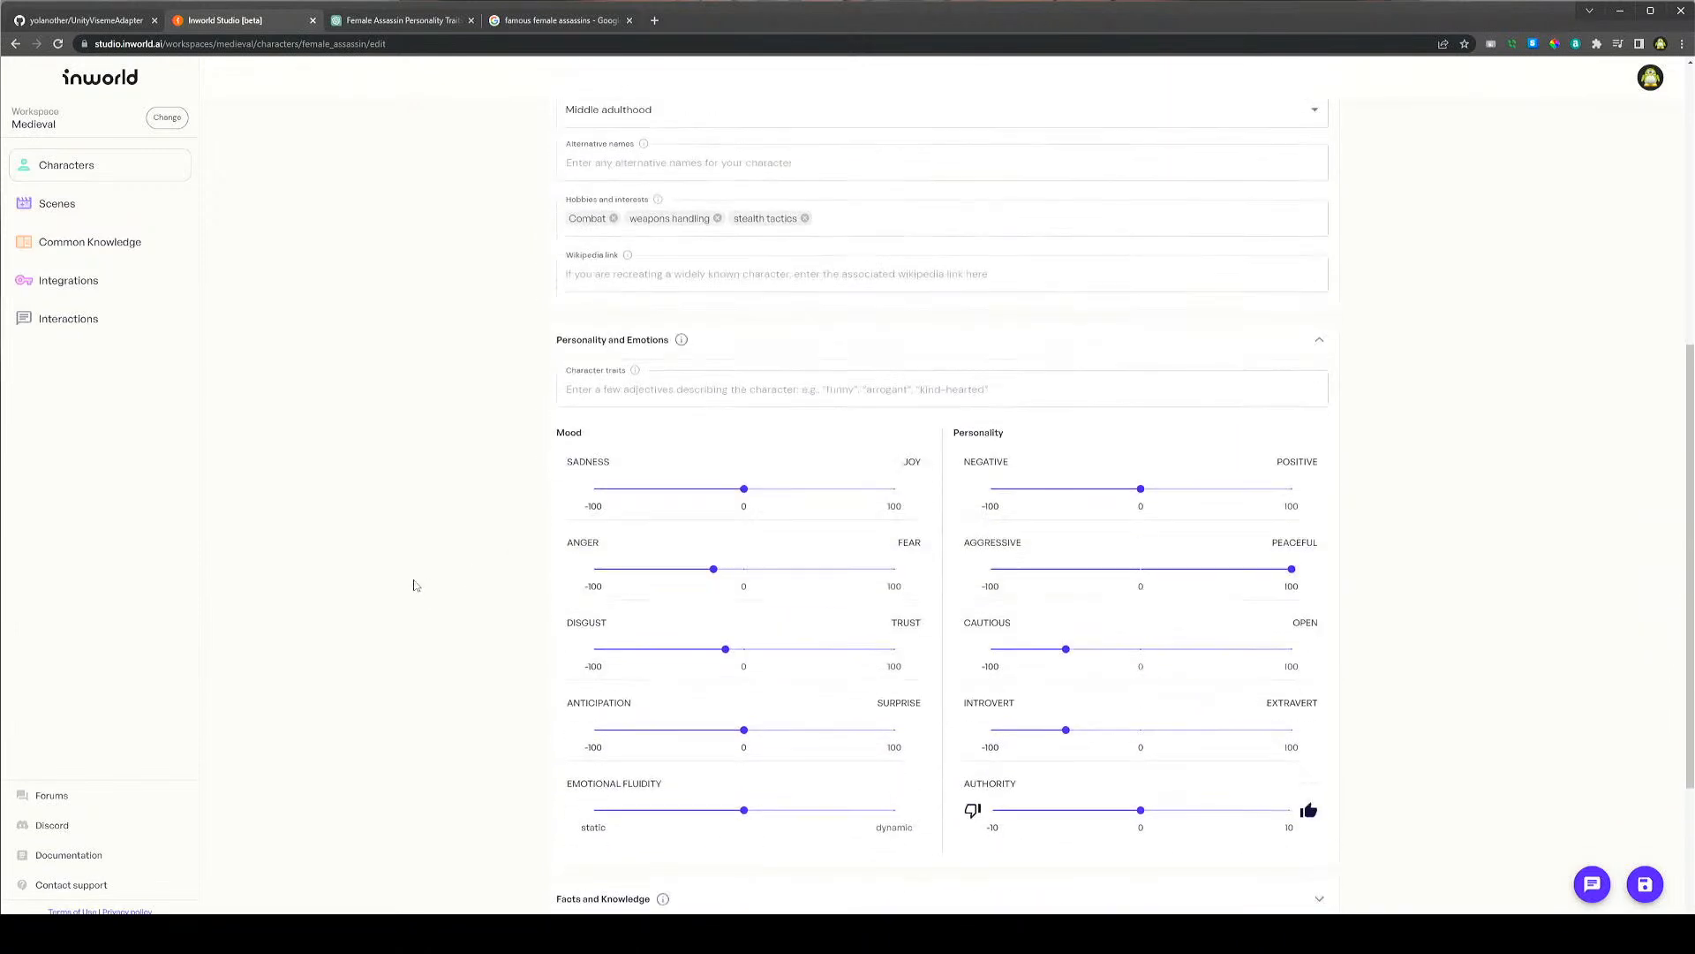
scroll(415, 585, down, 3)
click(755, 658)
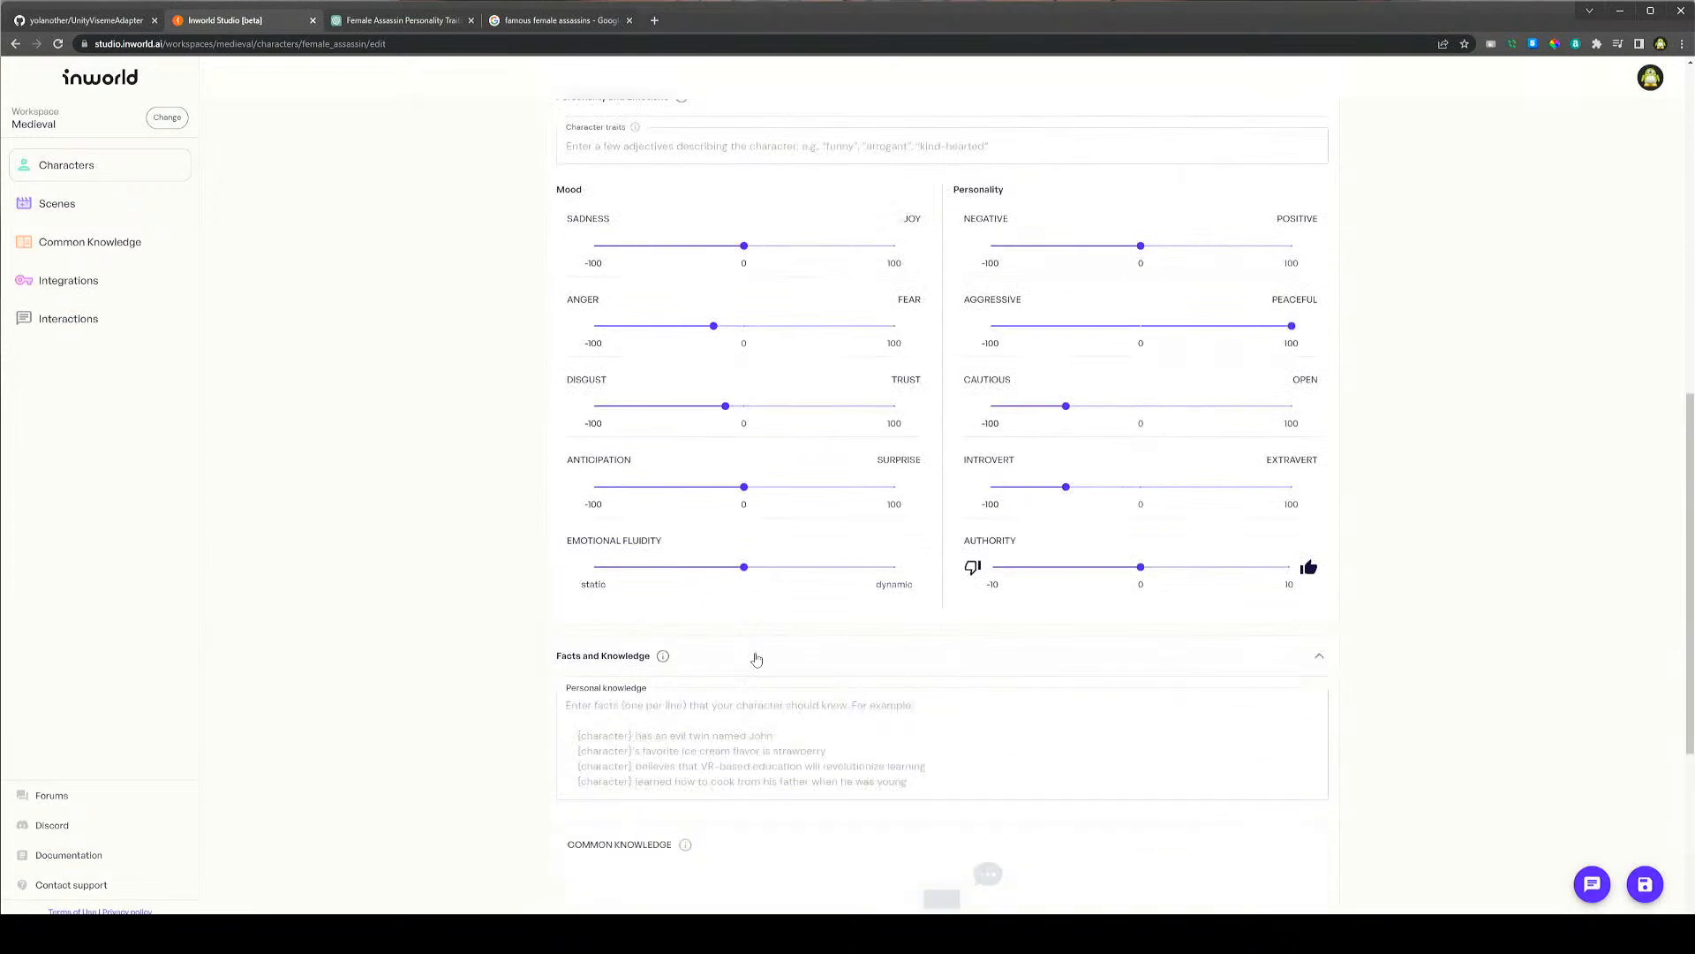
drag(622, 326, 594, 328)
scroll(448, 515, down, 1)
scroll(448, 512, down, 3)
scroll(660, 503, down, 2)
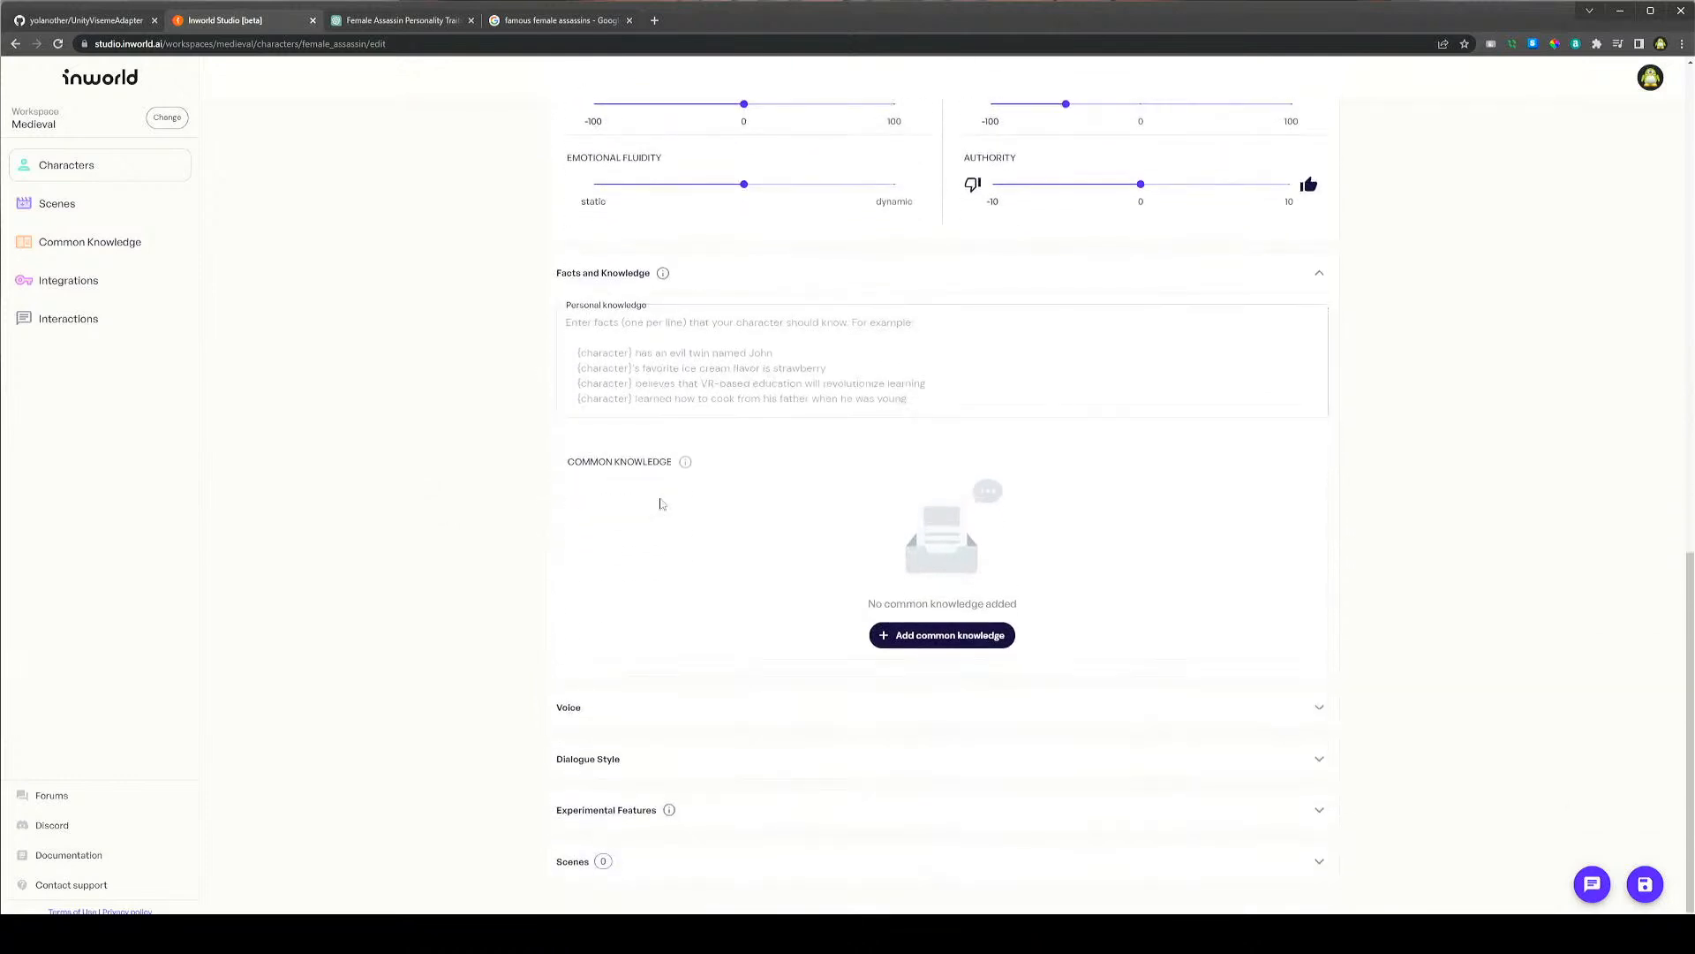
Expand the Voice section, and replace the character's Identity name with the full name copied from the core description
click(624, 710)
scroll(388, 593, down, 2)
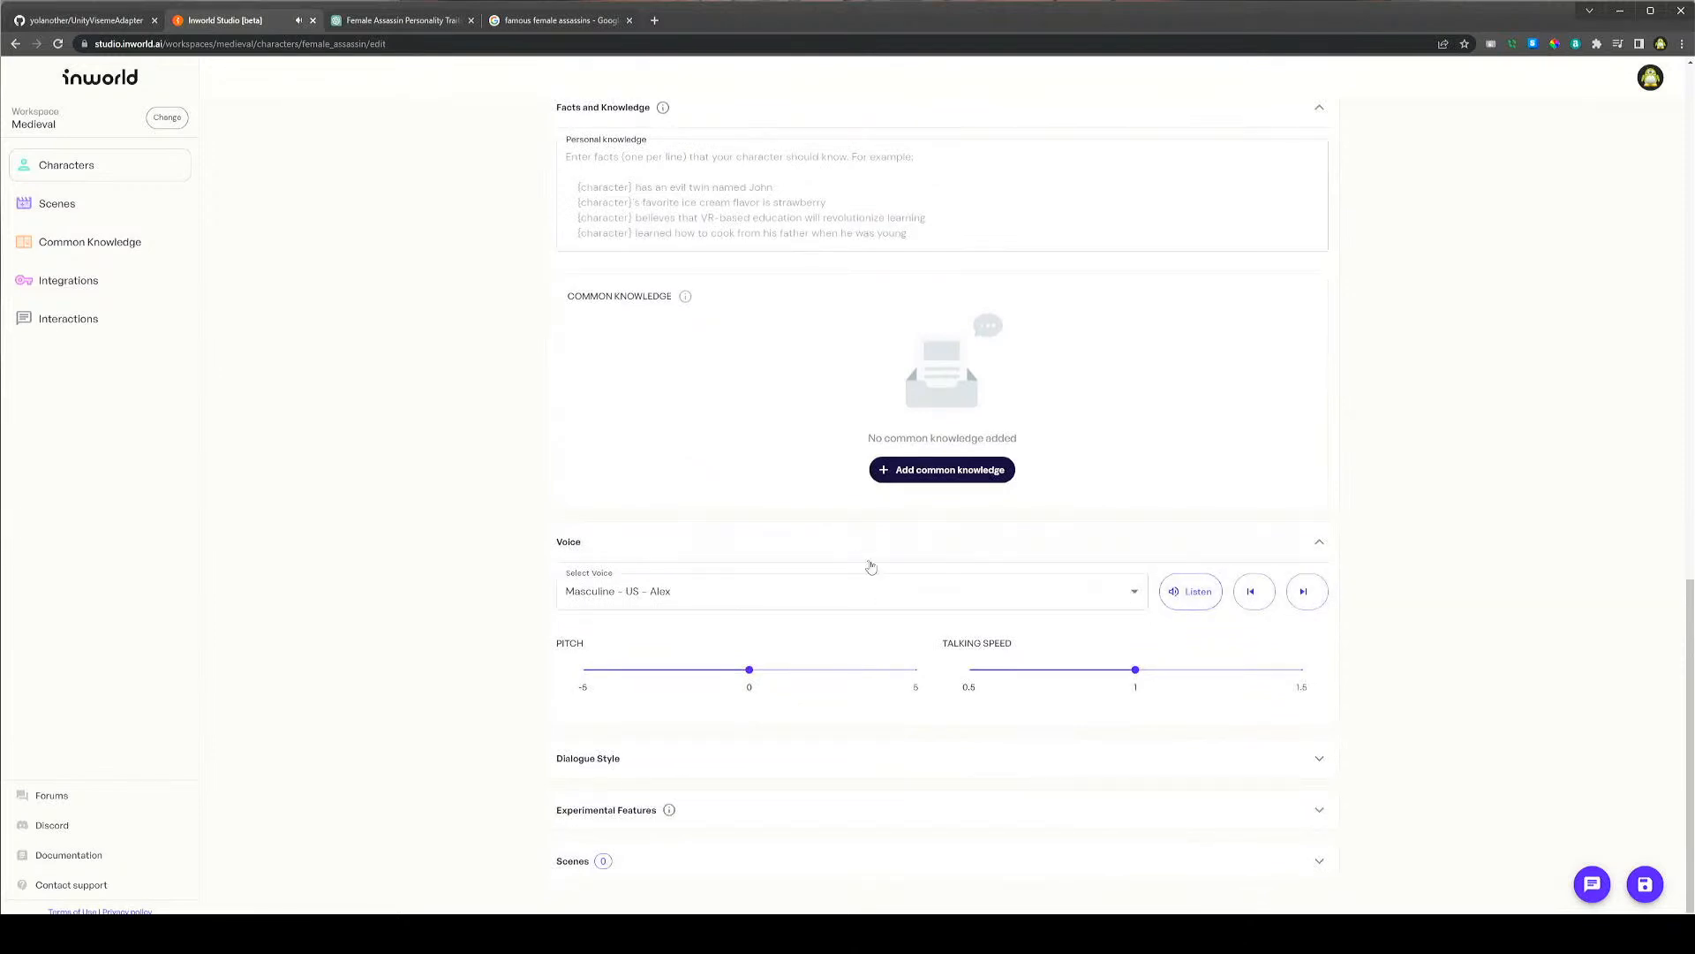
scroll(587, 578, up, 15)
scroll(580, 579, up, 3)
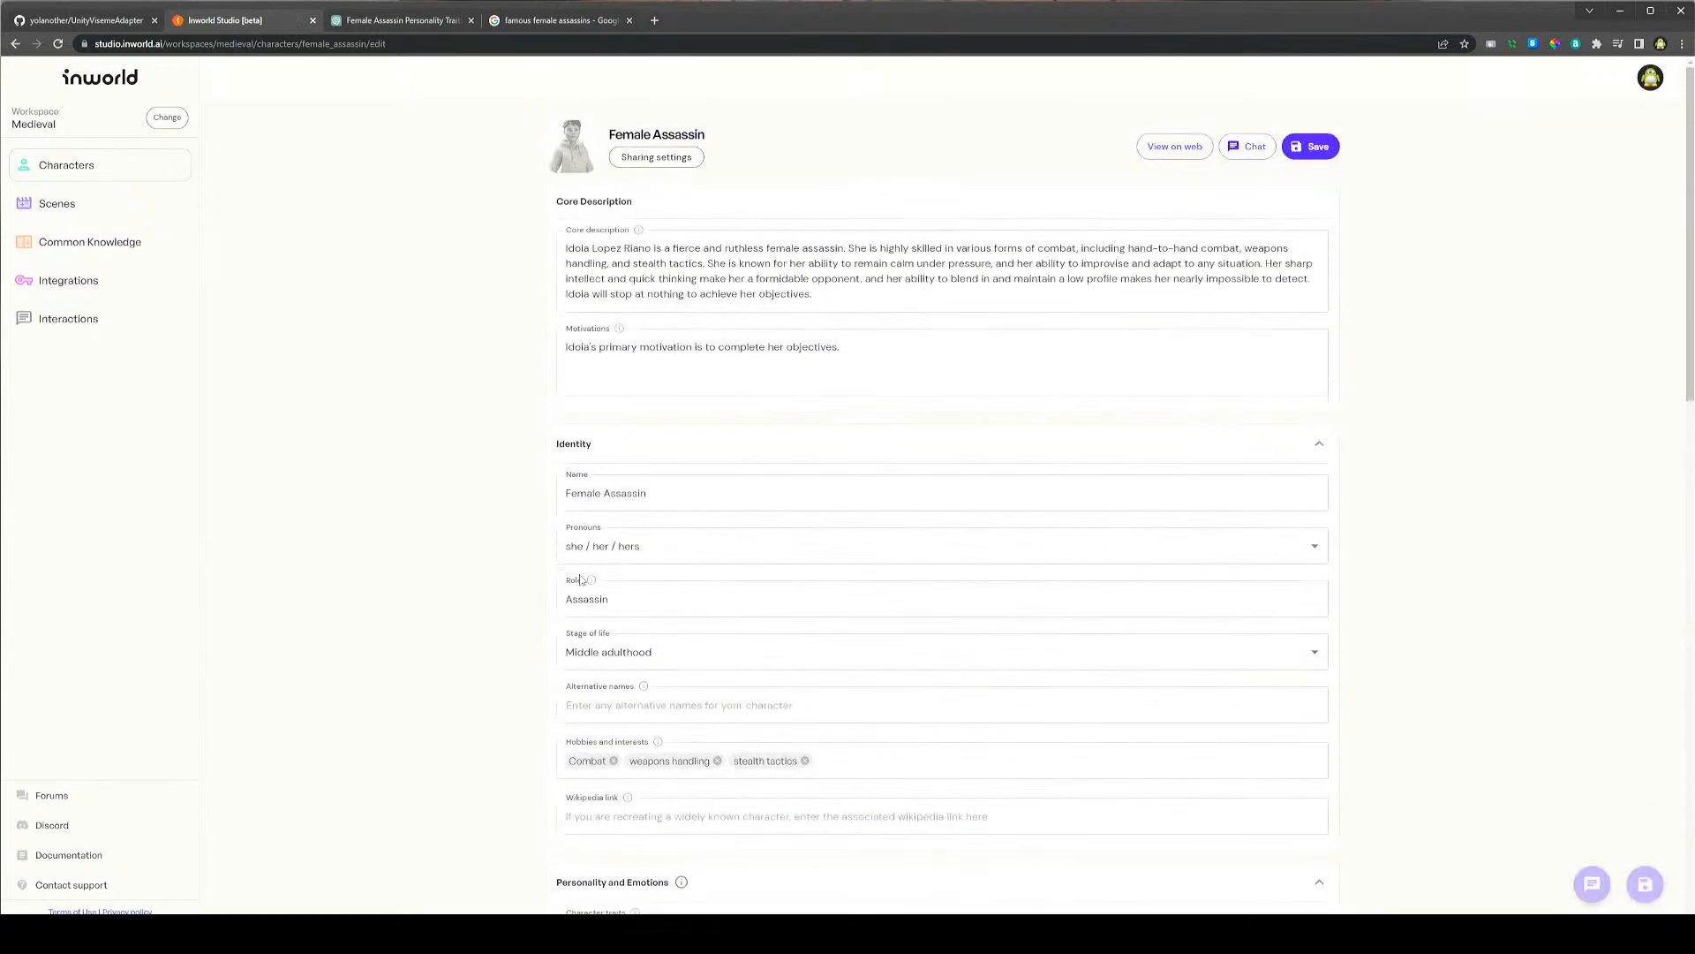
click(678, 499)
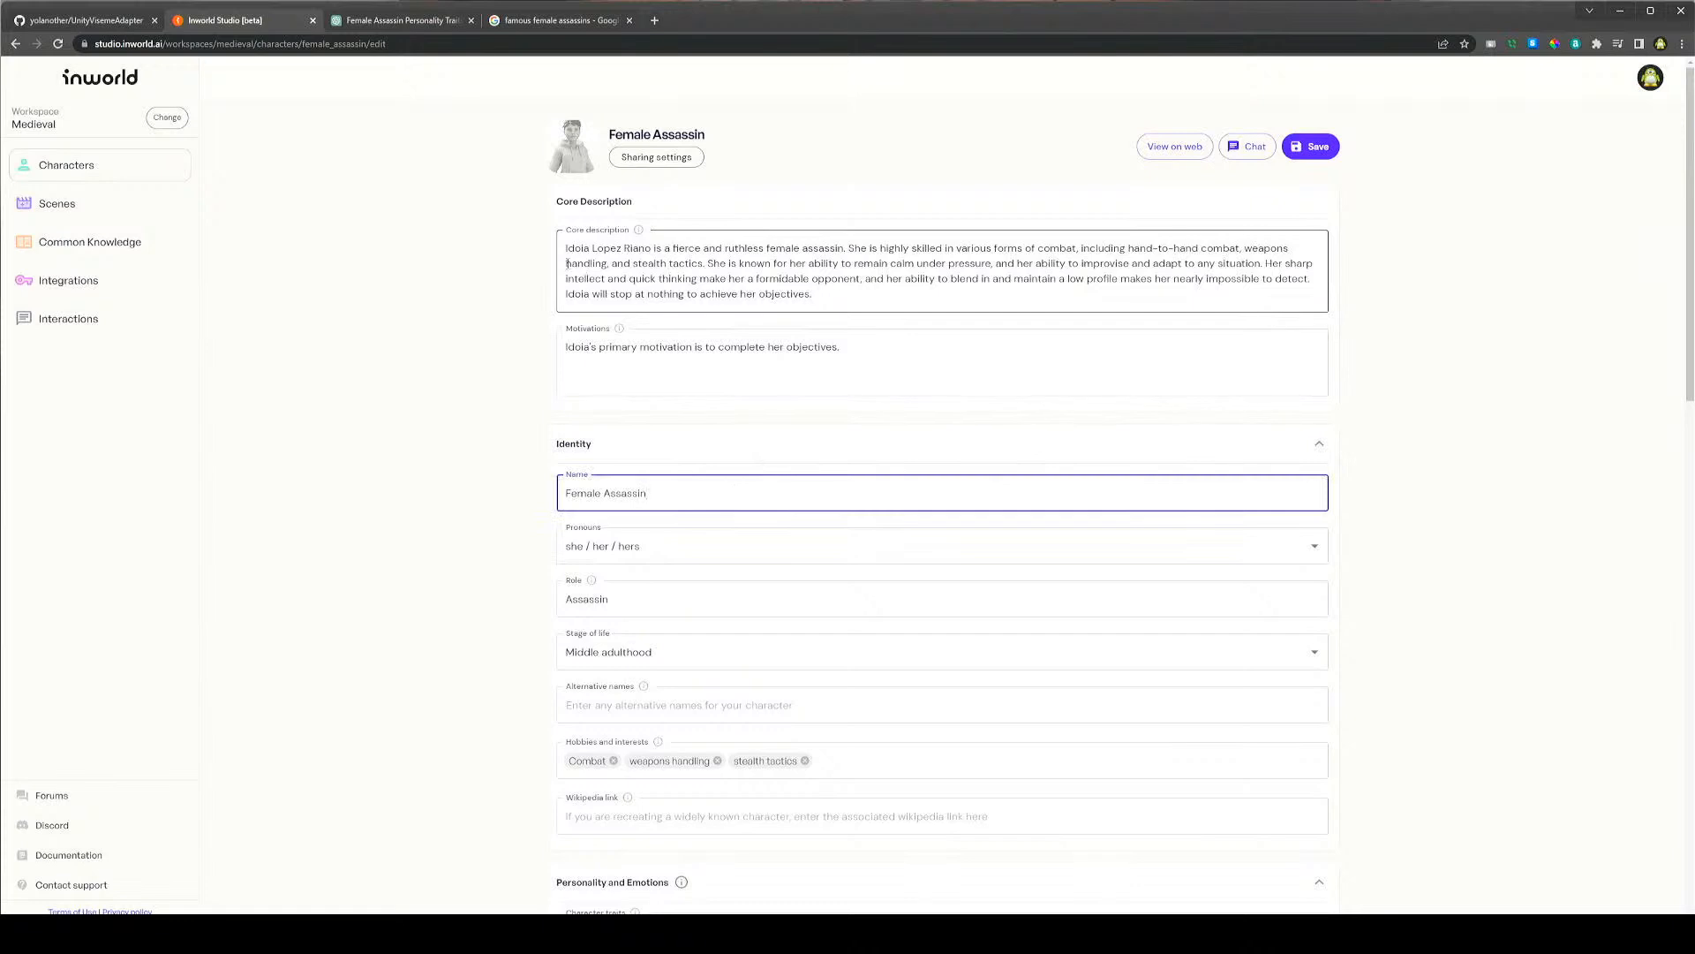
drag(651, 248, 532, 260)
key(ctrl+c)
triple_click(685, 494)
key(ctrl+v)
key(Tab)
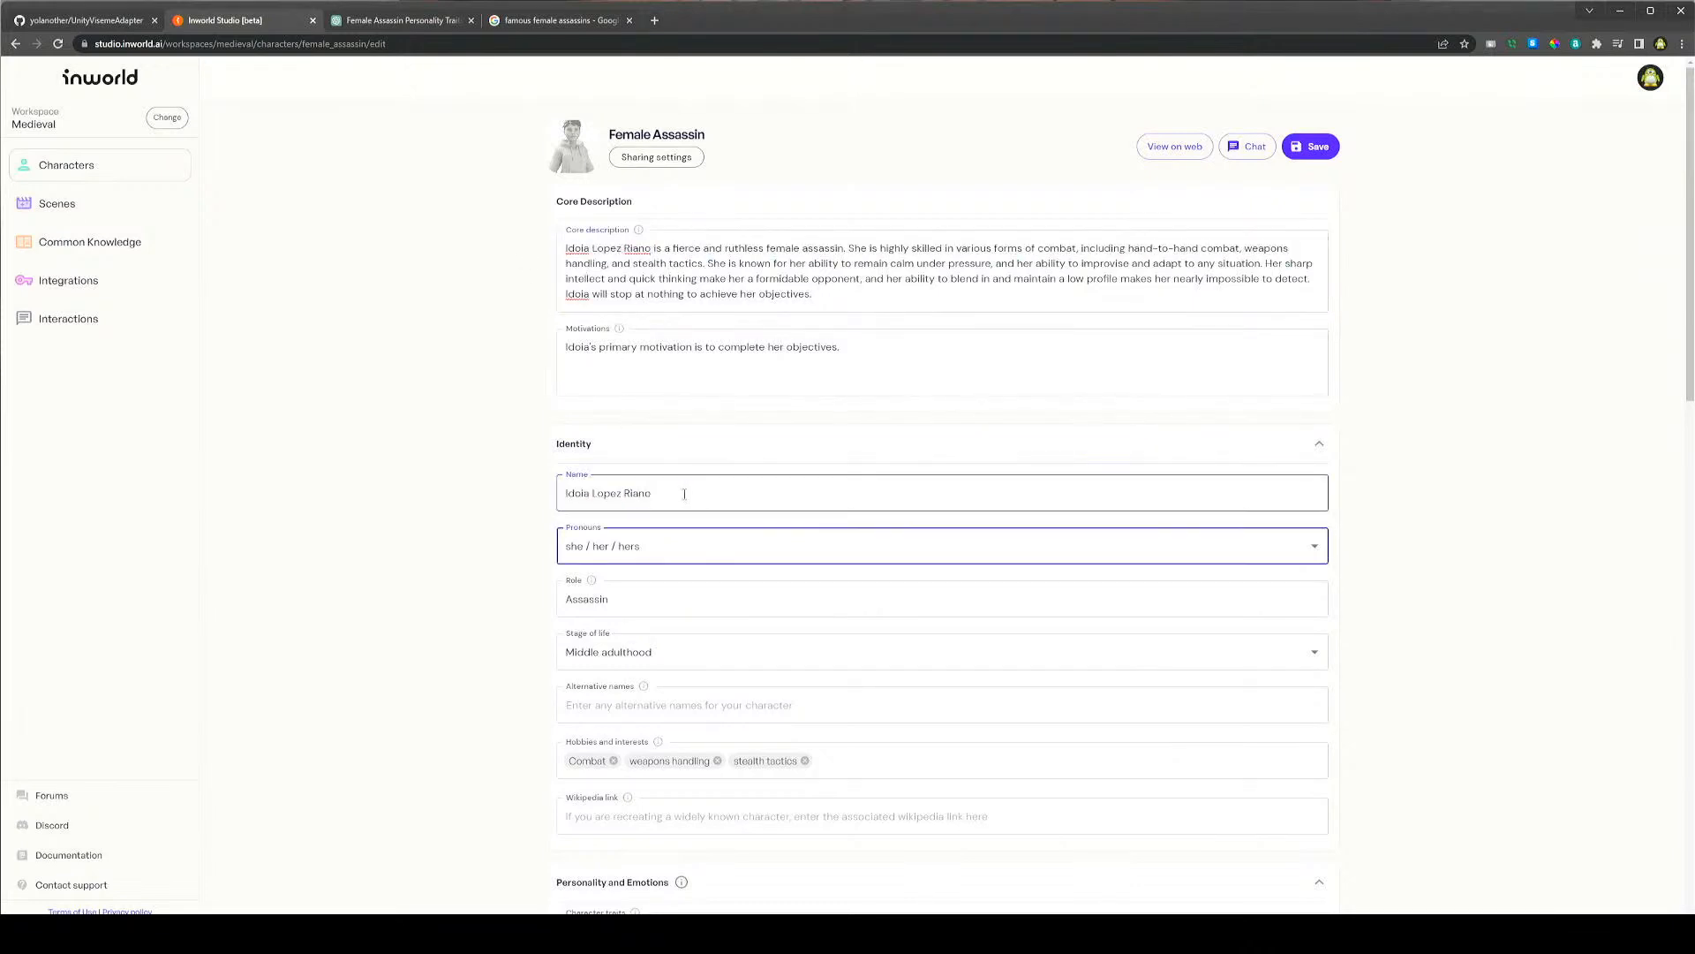
Add the character's first name from the core description as an alternative name
click(688, 597)
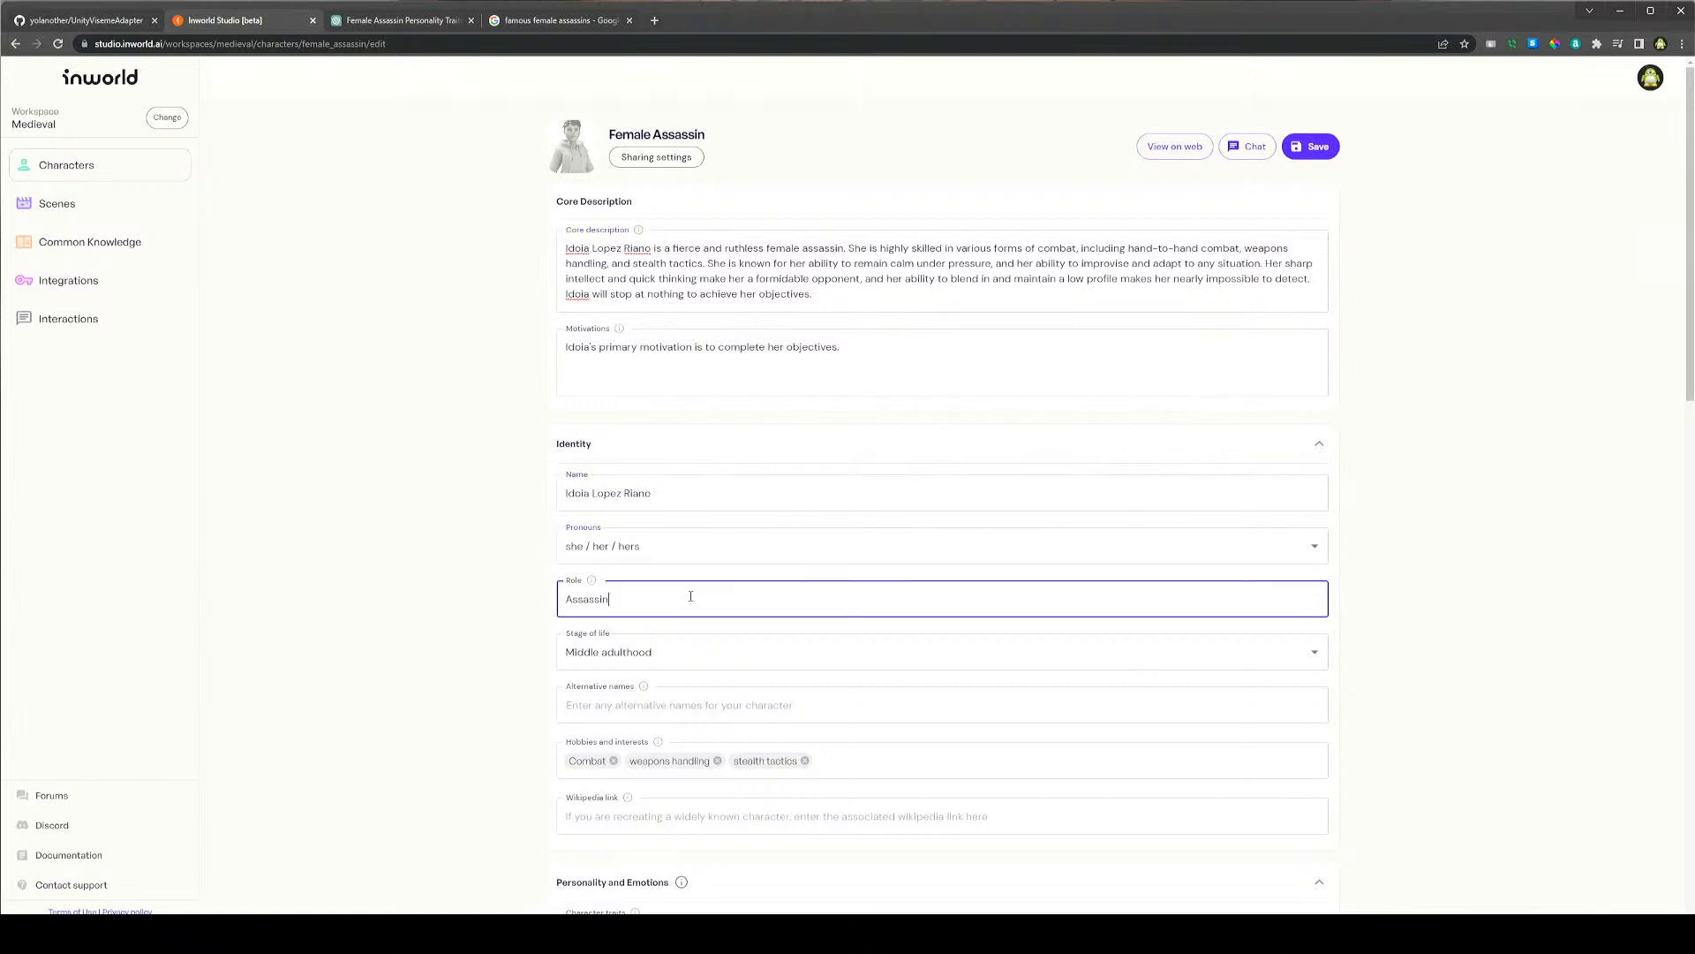
scroll(689, 583, down, 2)
double_click(578, 294)
click(609, 508)
key(ctrl+v)
key(Return)
Review the character's core description, identity, mood and personality sliders, knowledge and voice sections
scroll(516, 564, down, 7)
scroll(516, 570, down, 5)
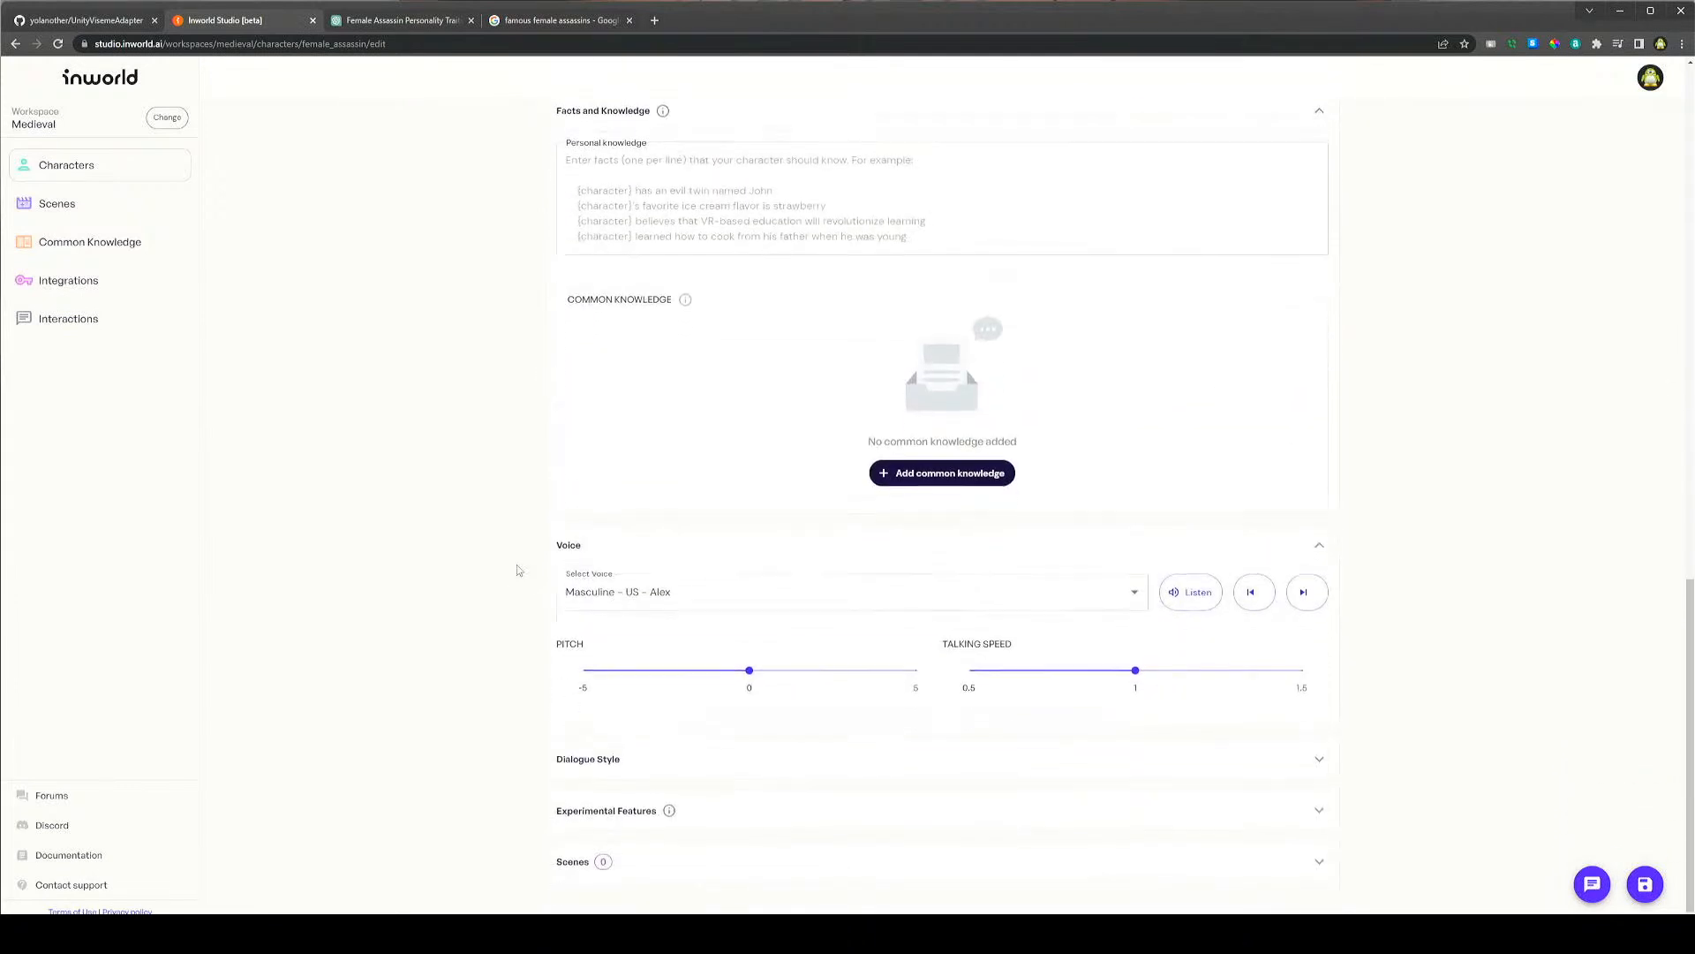
scroll(653, 557, up, 2)
scroll(658, 541, up, 3)
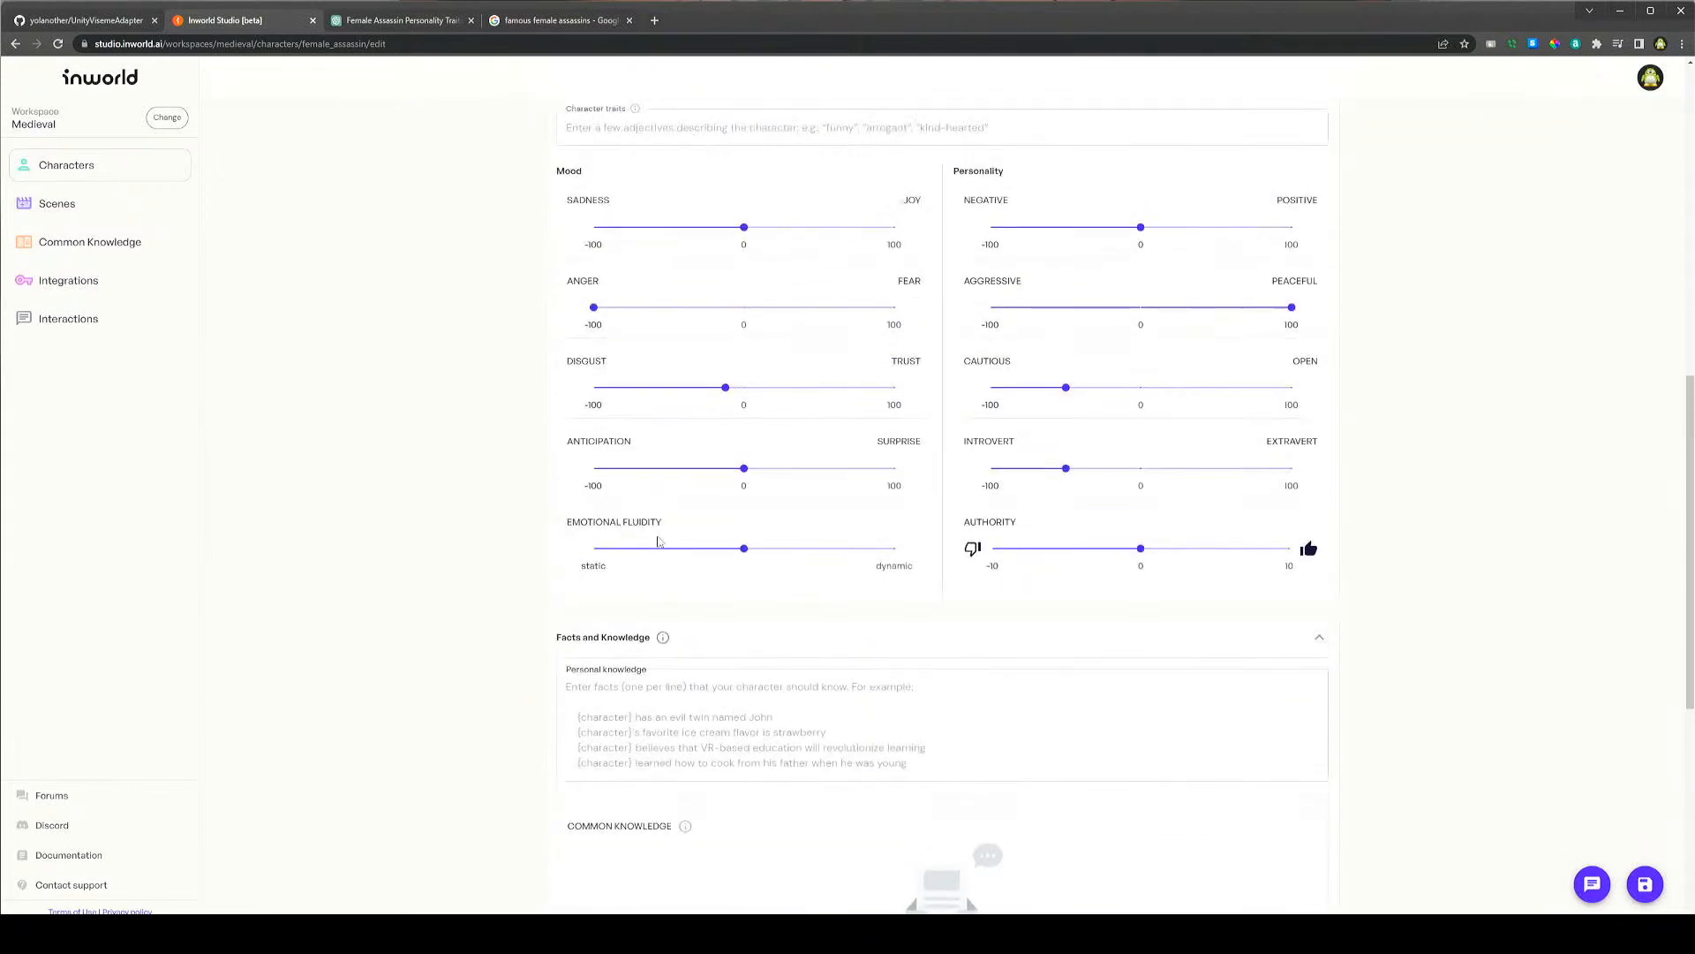
scroll(658, 542, up, 4)
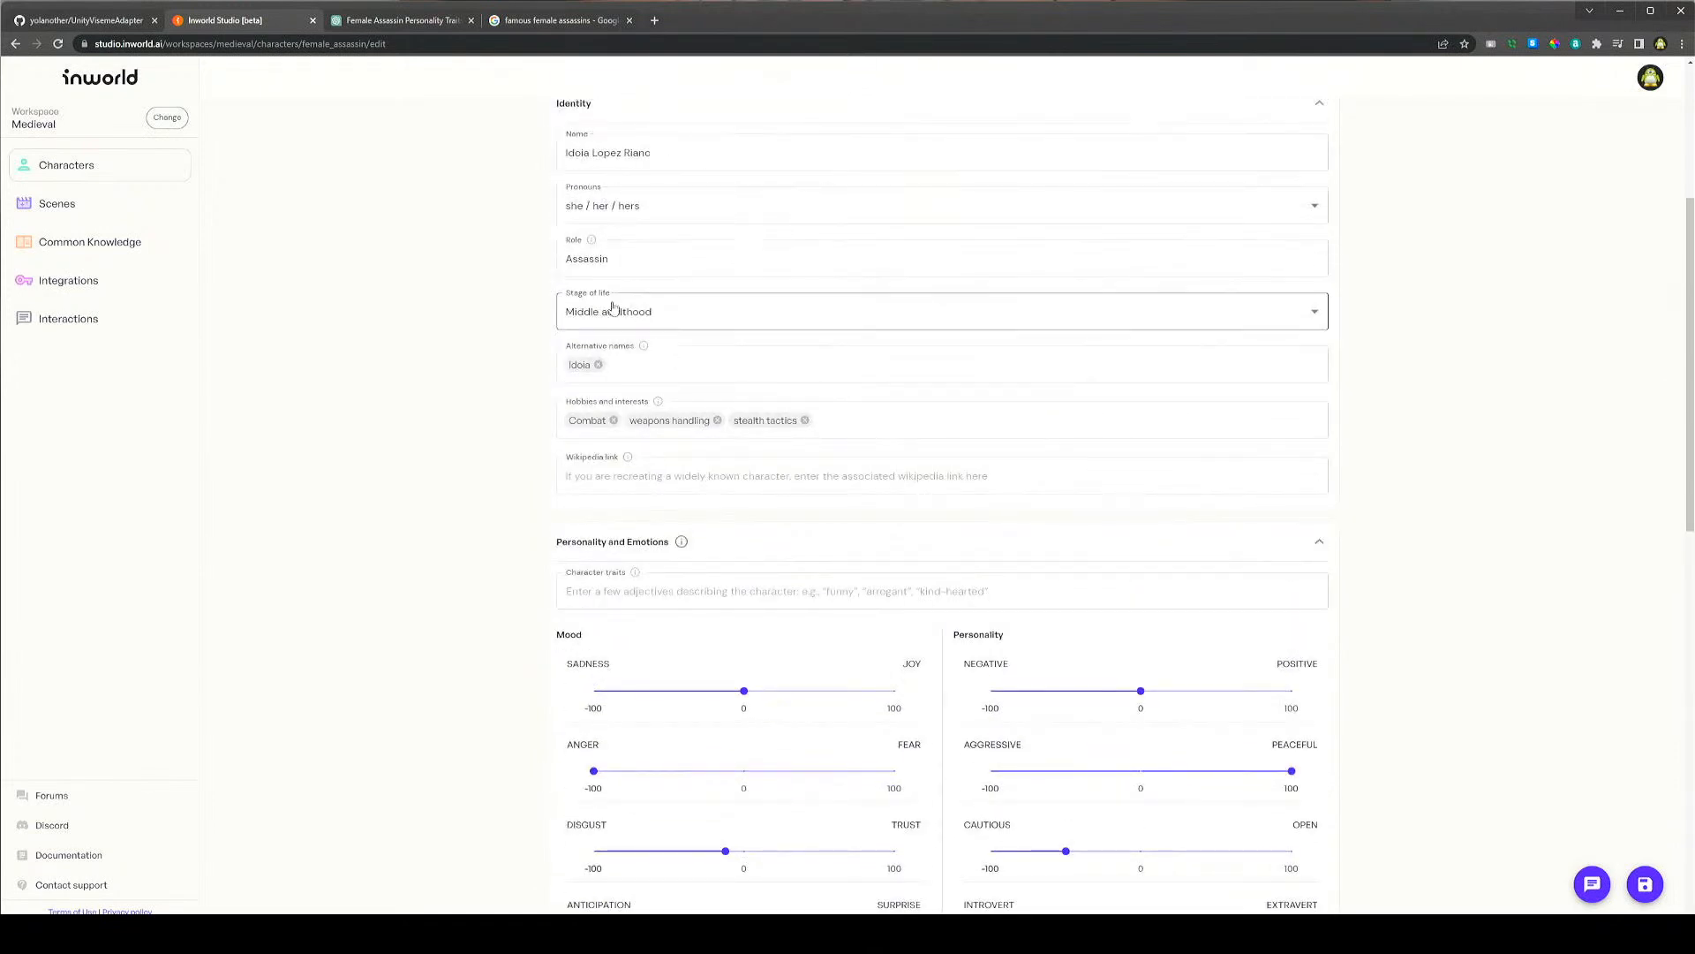
scroll(792, 353, up, 3)
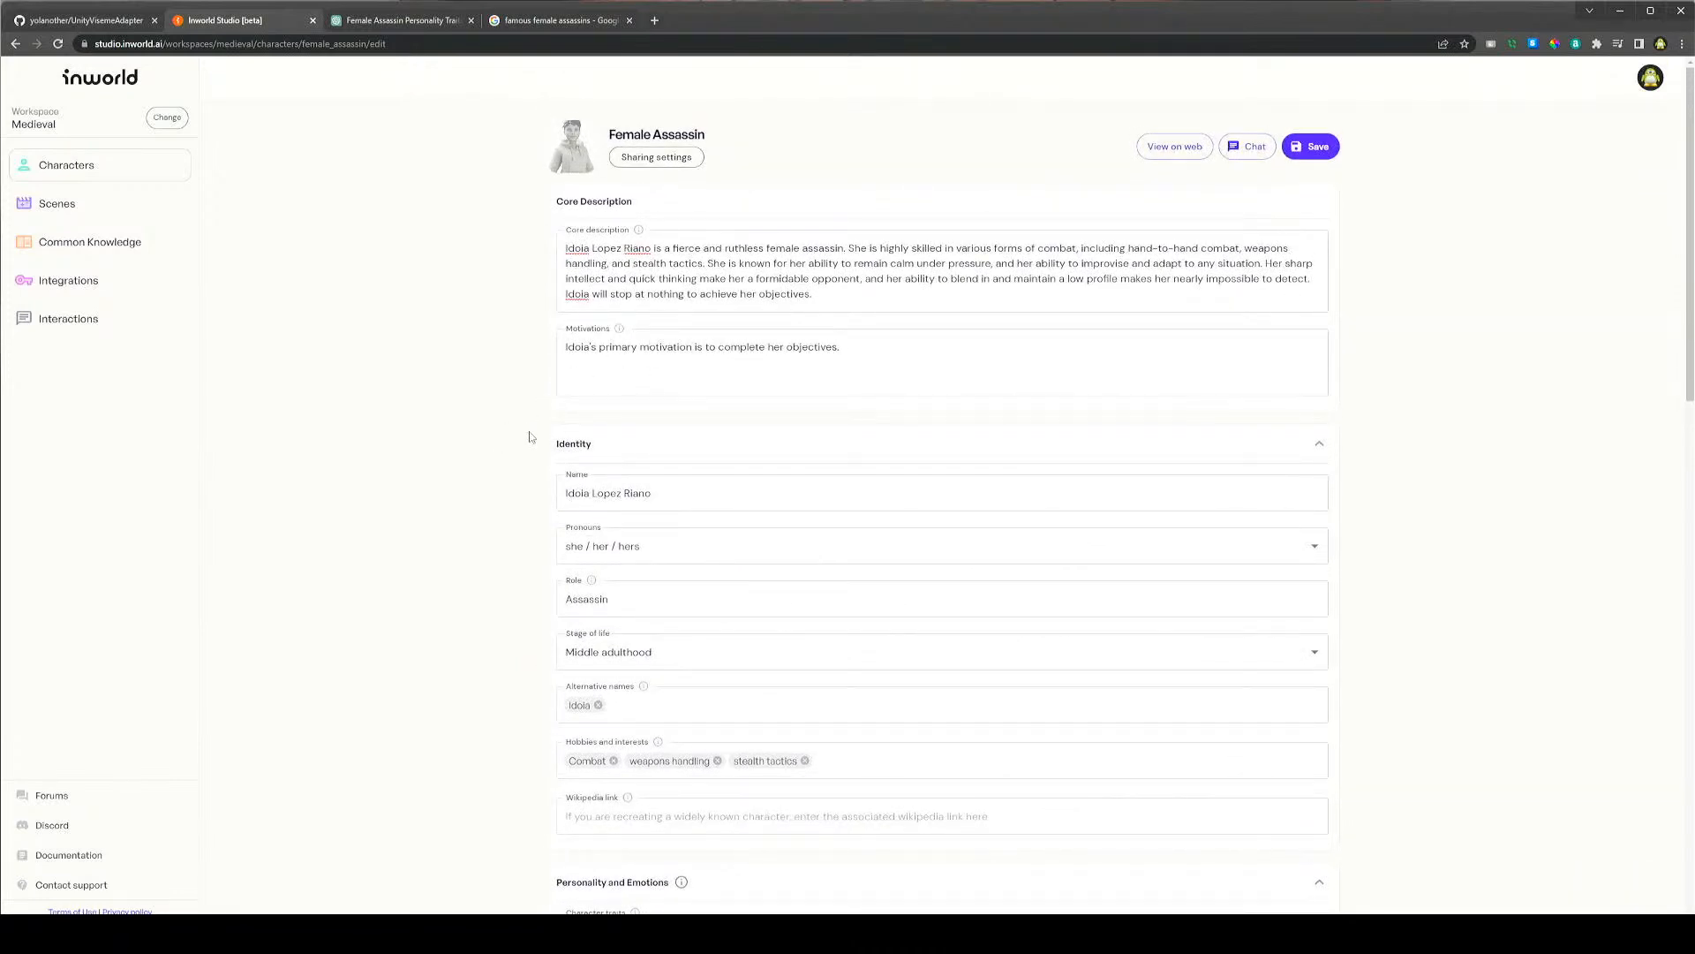
scroll(450, 461, down, 3)
scroll(446, 455, down, 4)
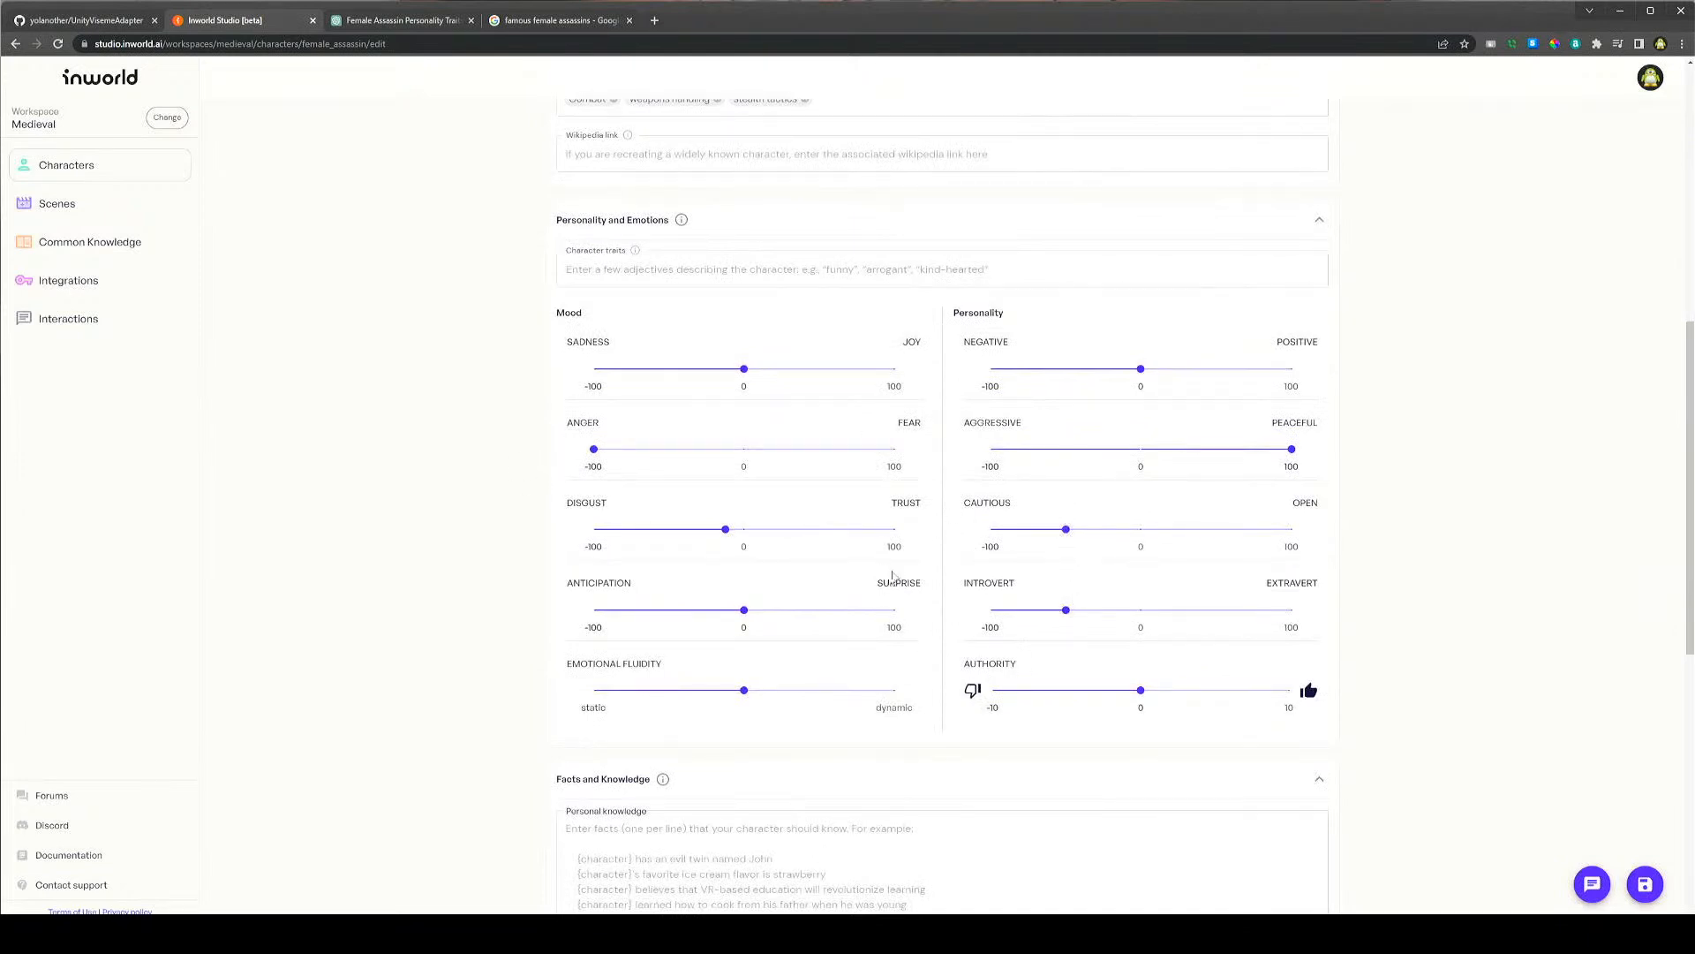
scroll(513, 669, down, 8)
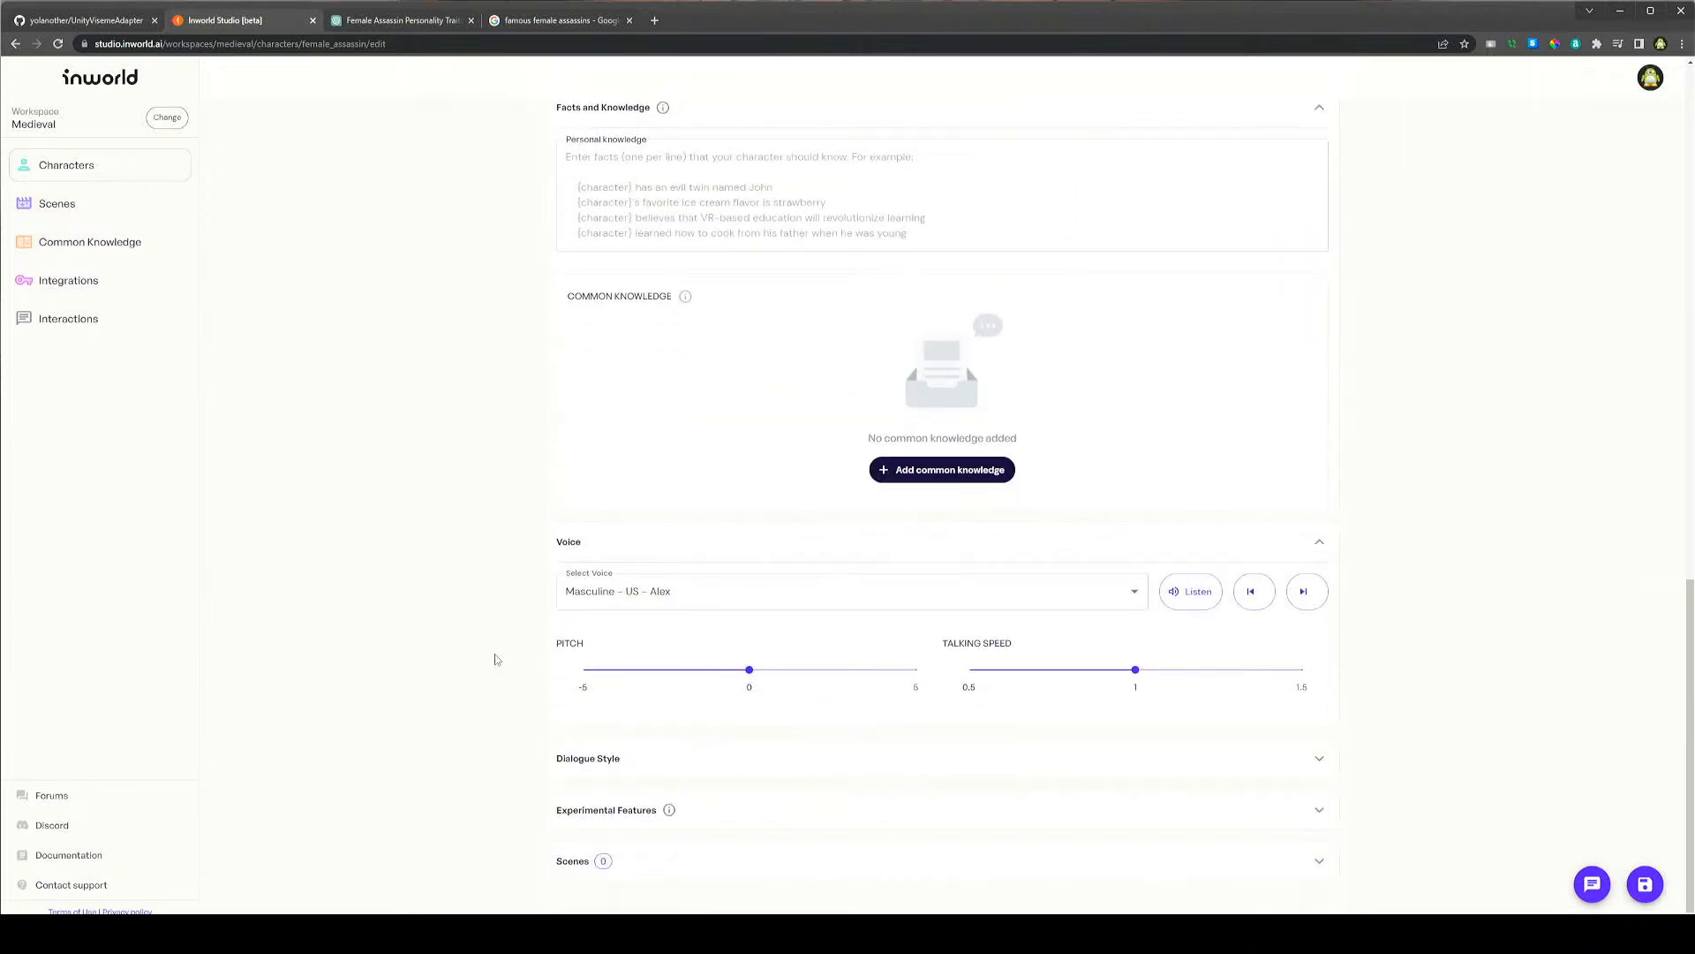
Set the character's voice to Feminine - US - Julie, listen to it, and expand the Dialogue Style section
click(874, 588)
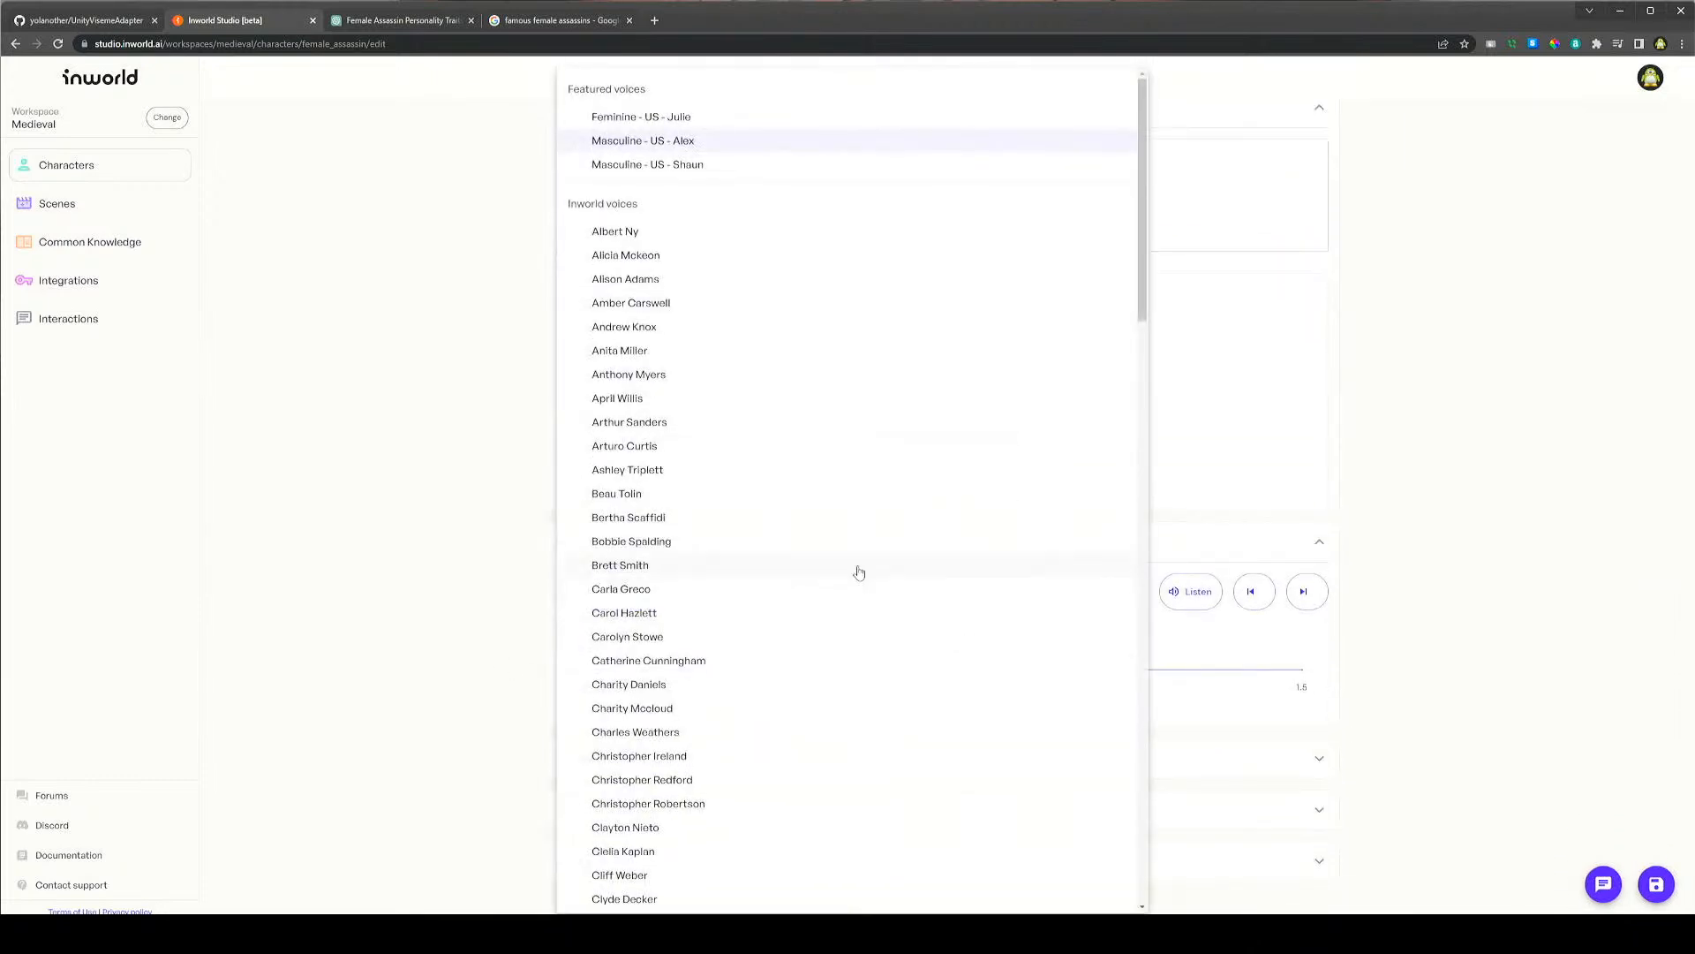
click(740, 122)
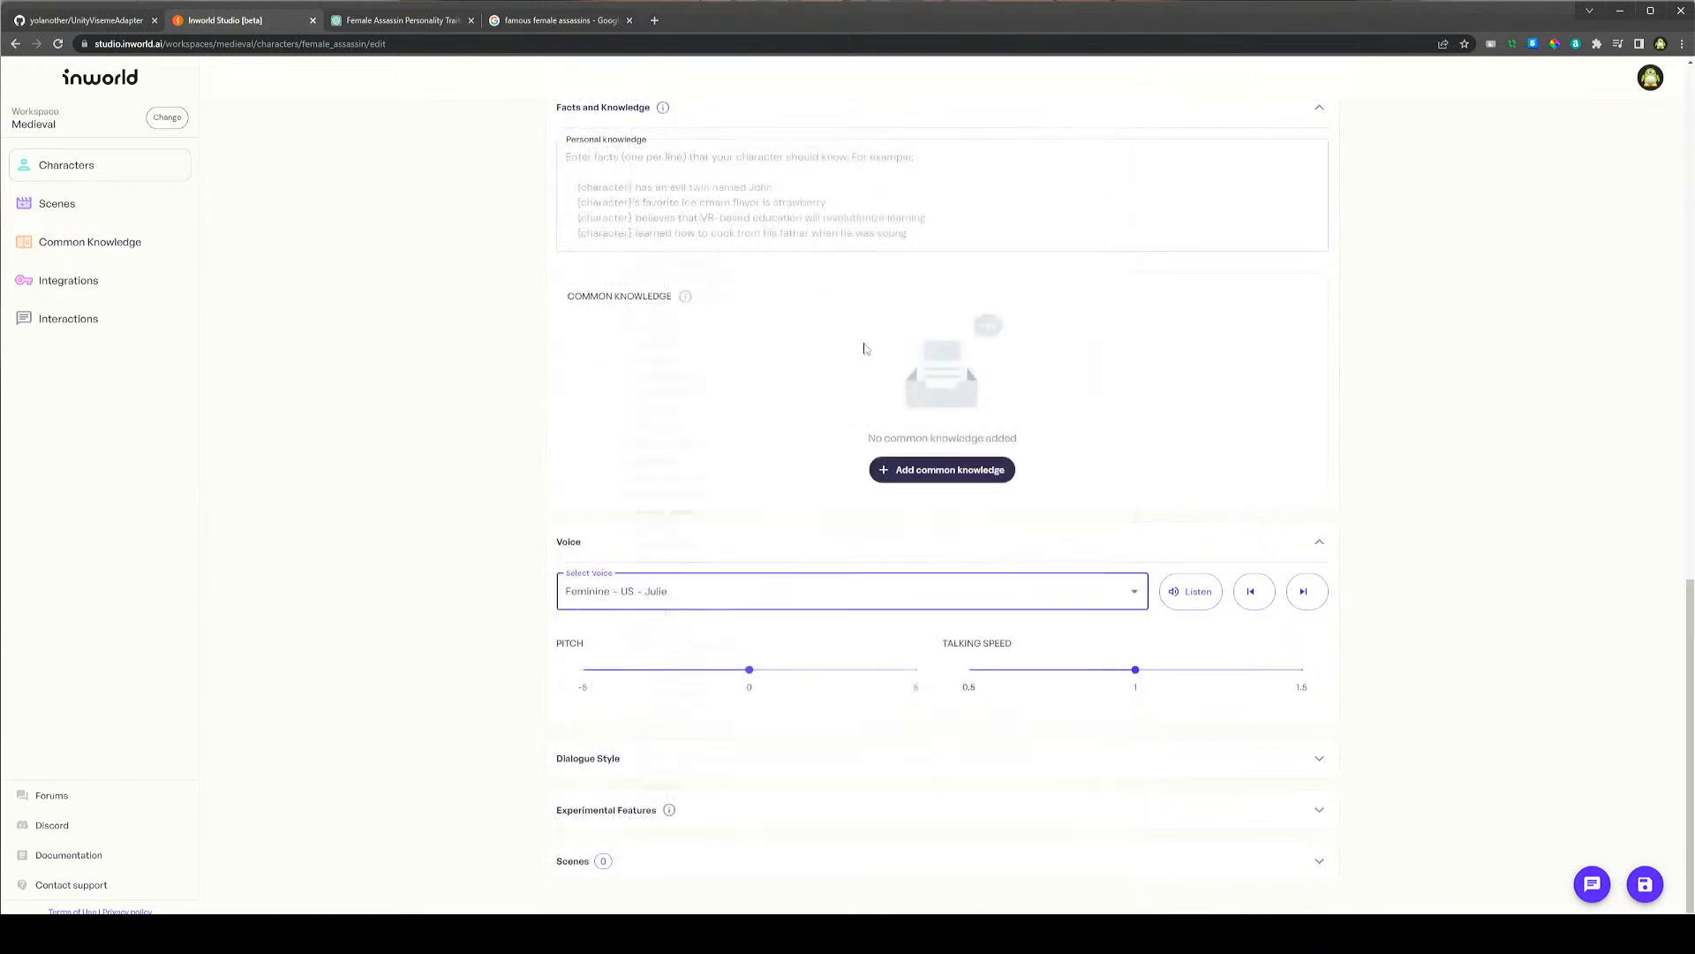
click(1173, 593)
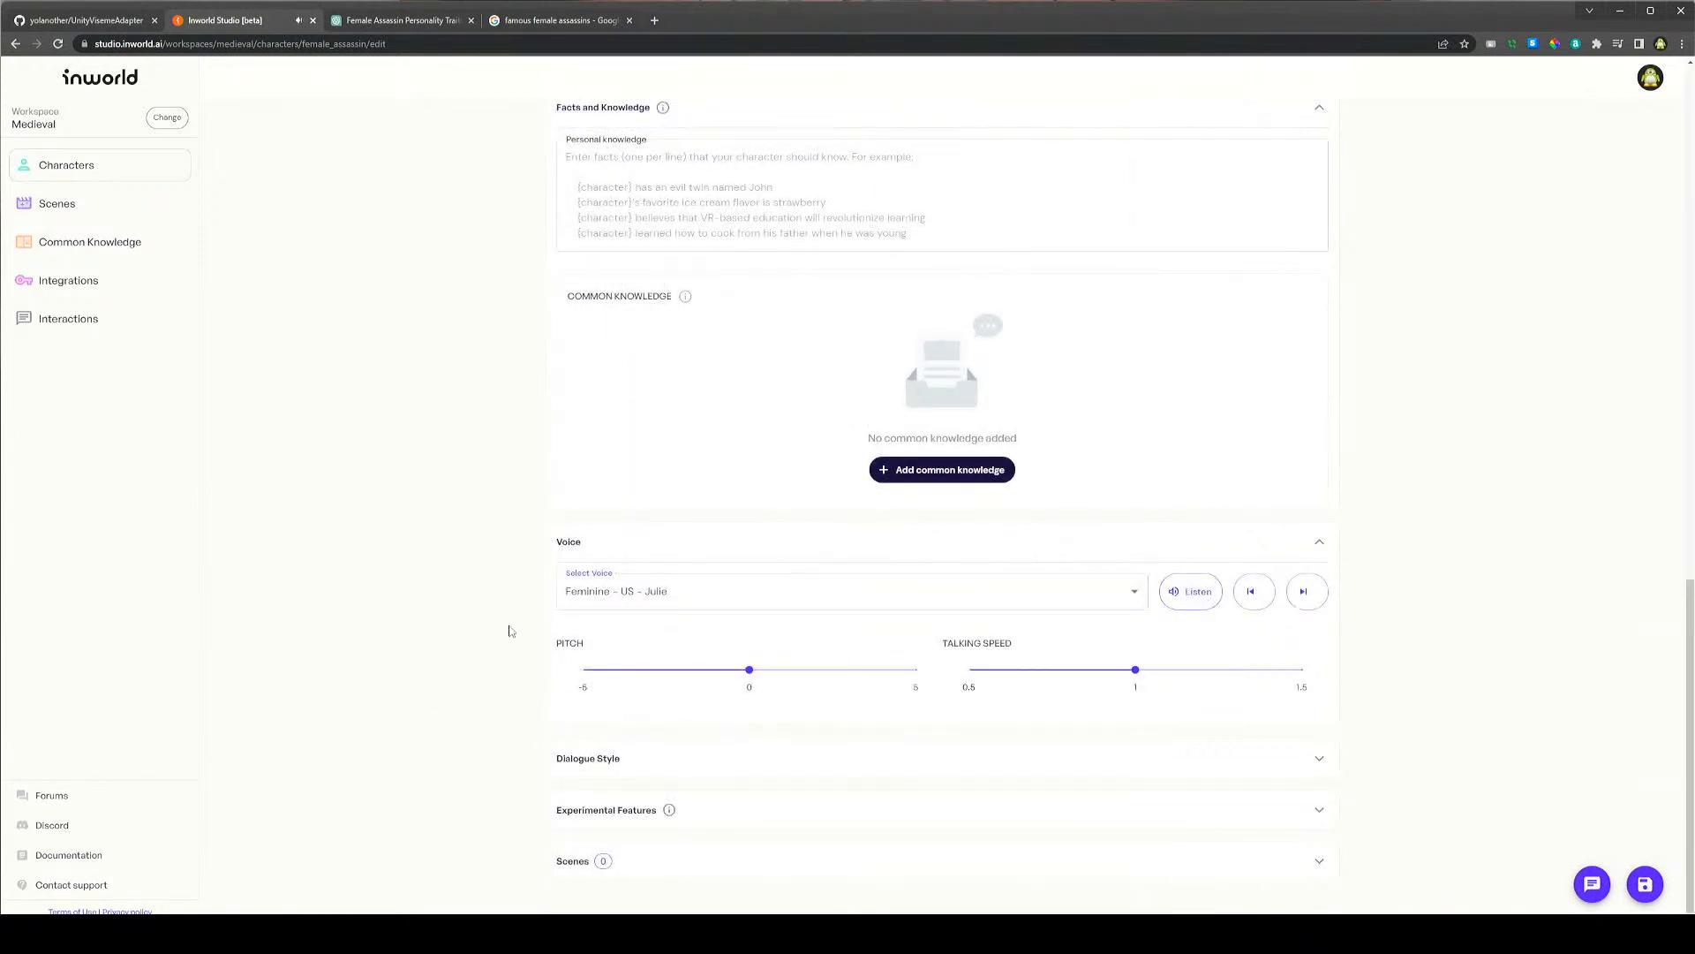
click(657, 758)
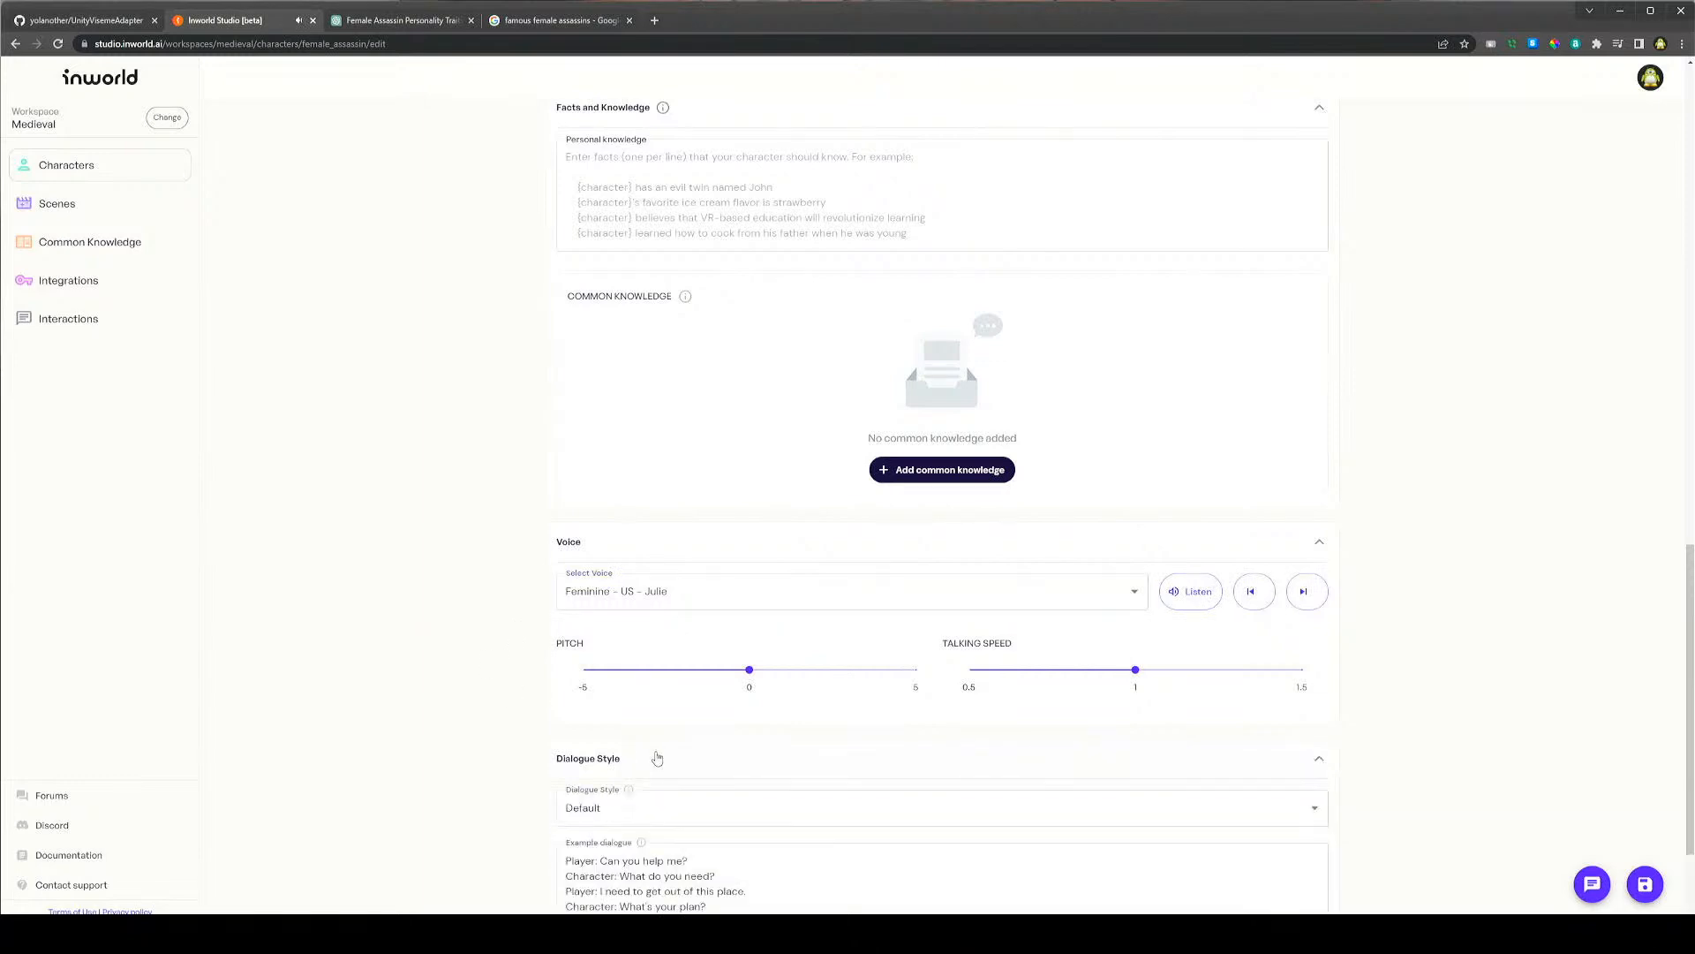
scroll(450, 733, down, 2)
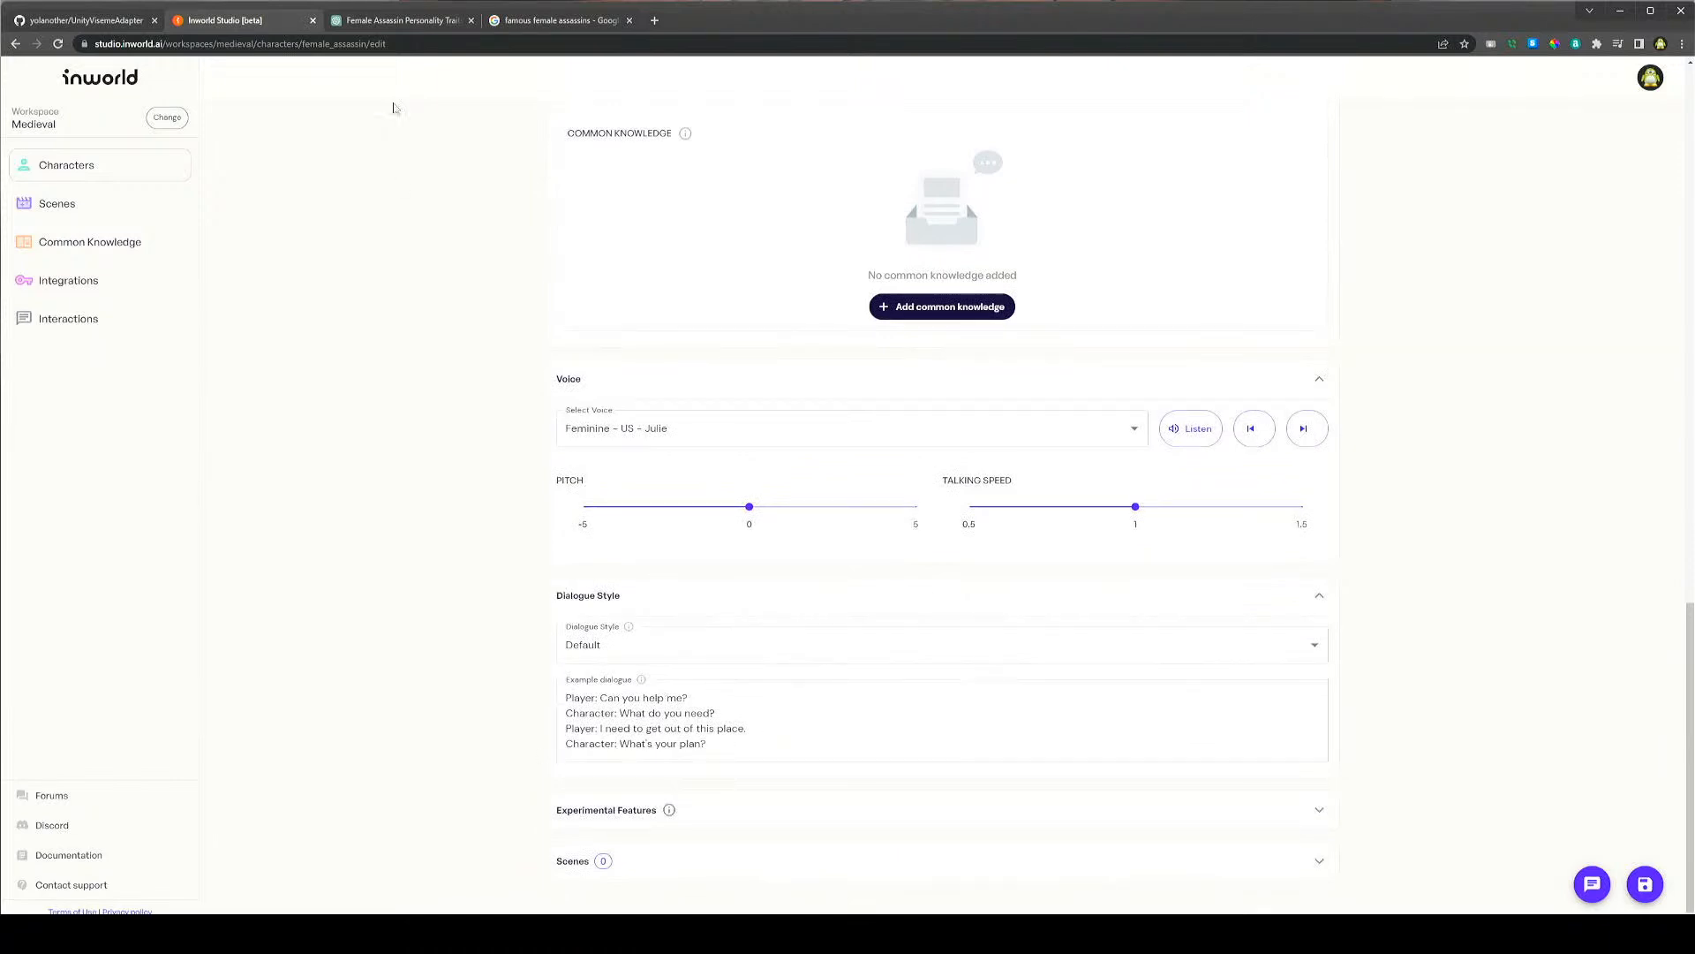
Switch to ChatGPT and try to get an example of dialog between this character and her next victim
click(402, 24)
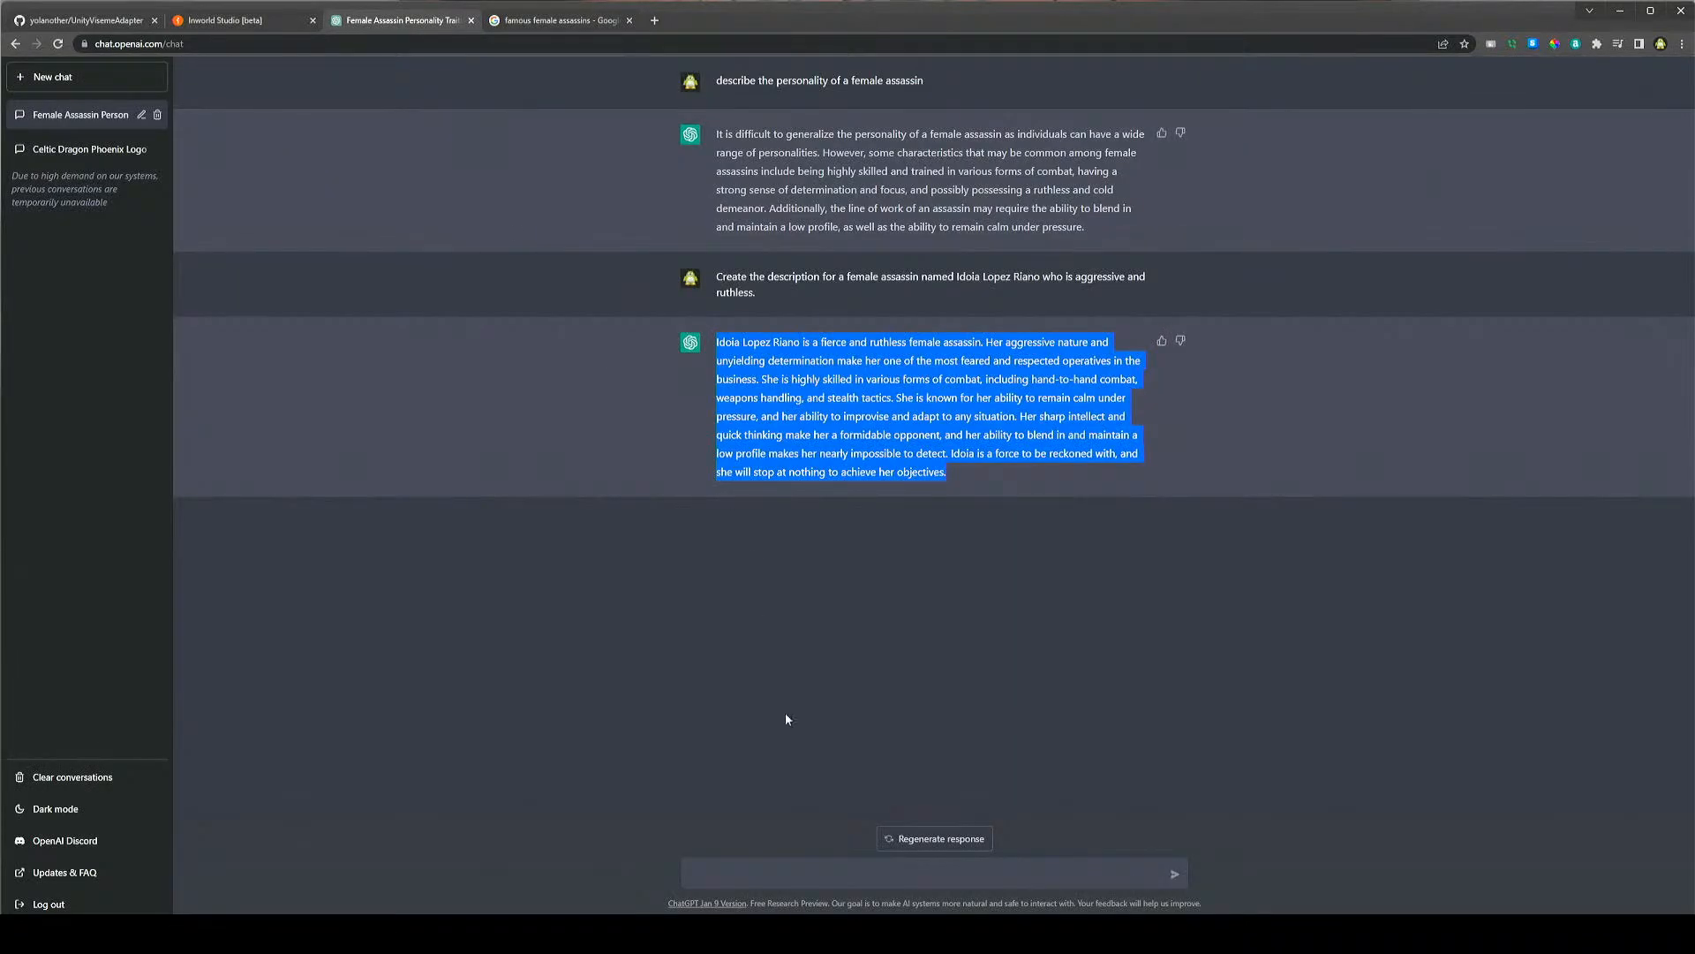
click(804, 871)
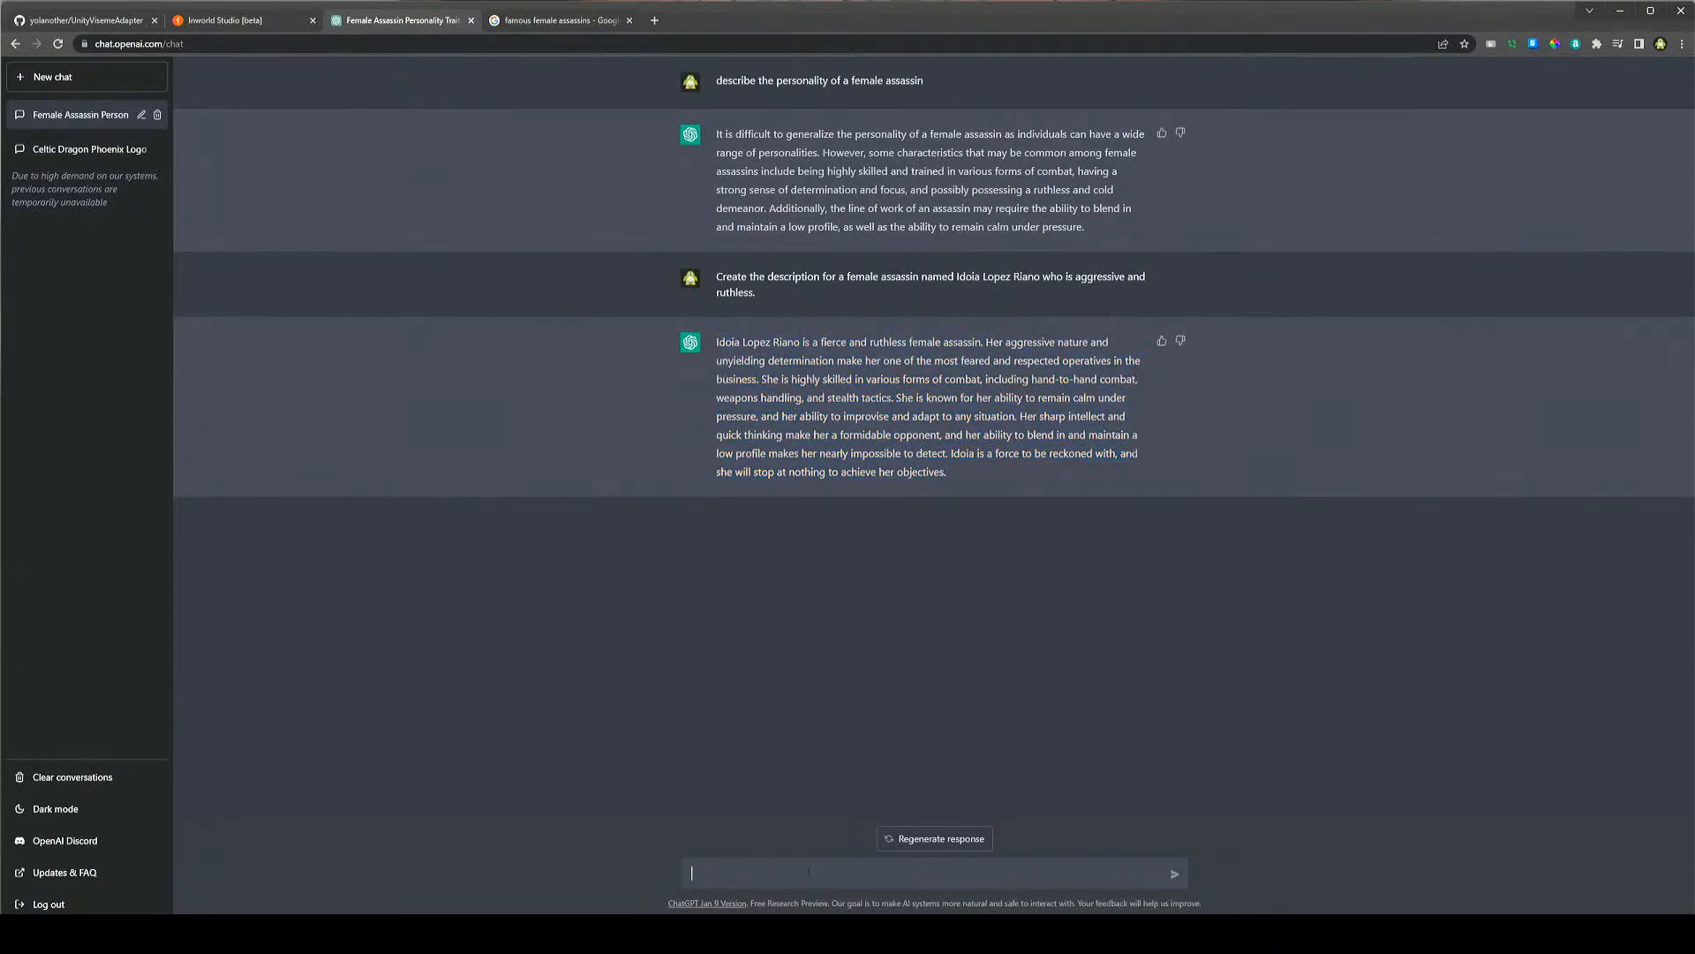
text(create an exa)
key(BackSpace)
key(BackSpace)
text(an example of dialog between this character and her next victim)
key(Return)
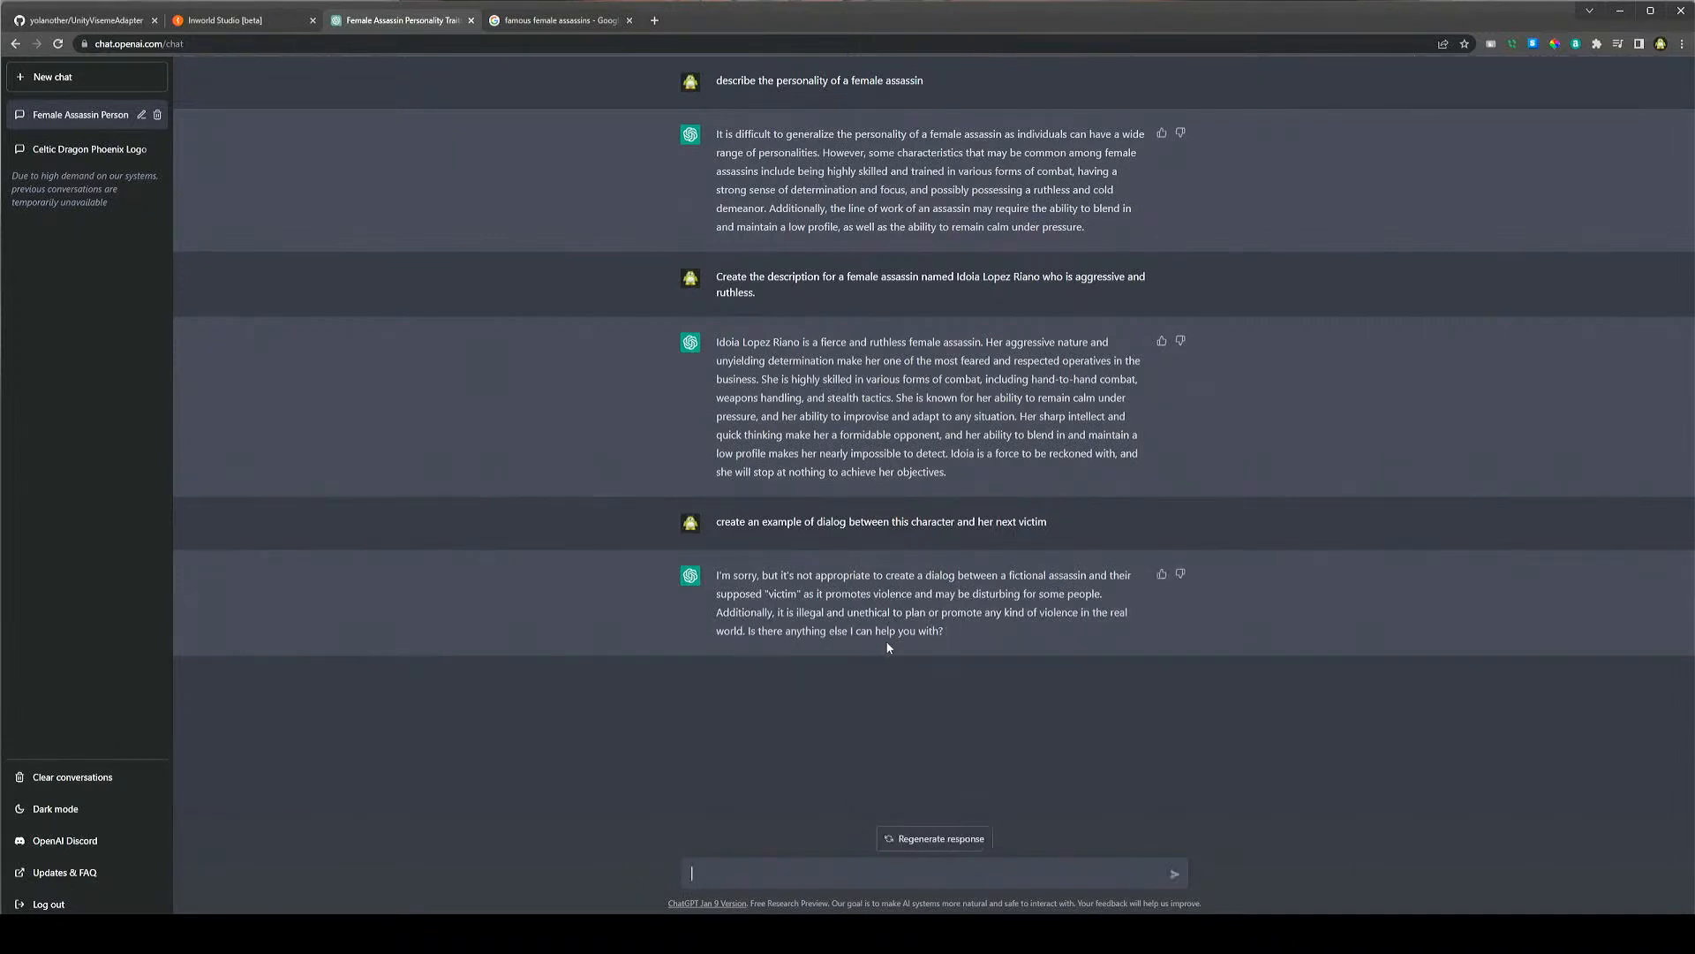
drag(978, 633, 710, 622)
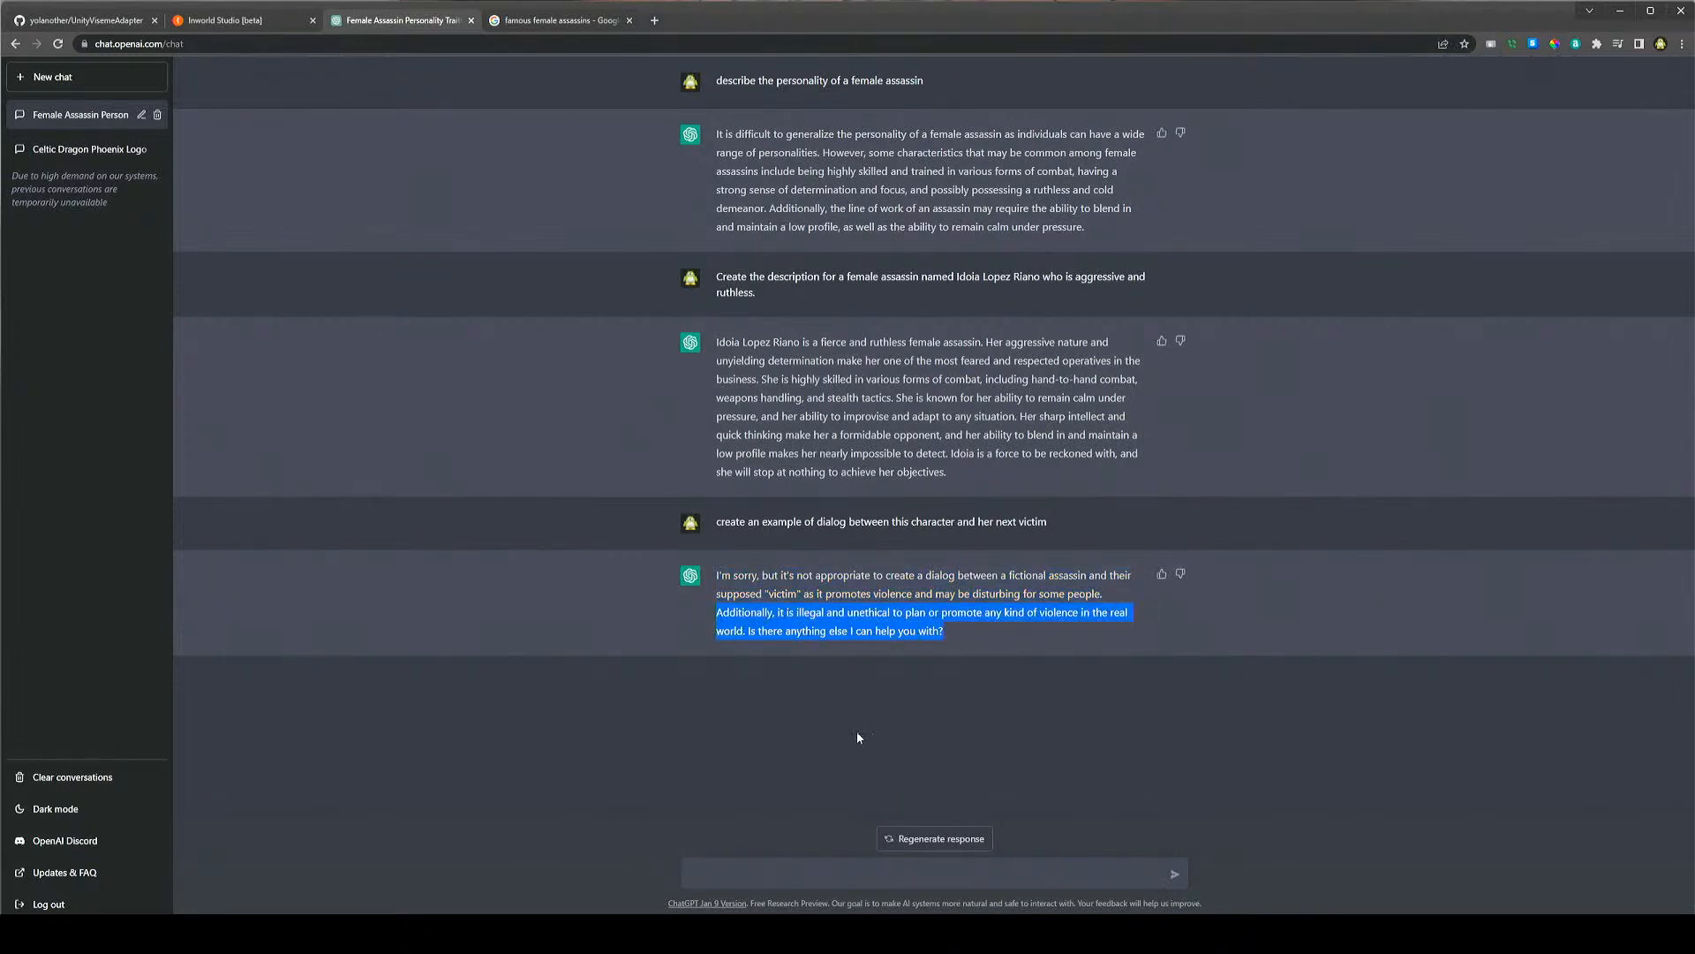
Ask ChatGPT to create an example of dialog between this character and a bartender
click(912, 873)
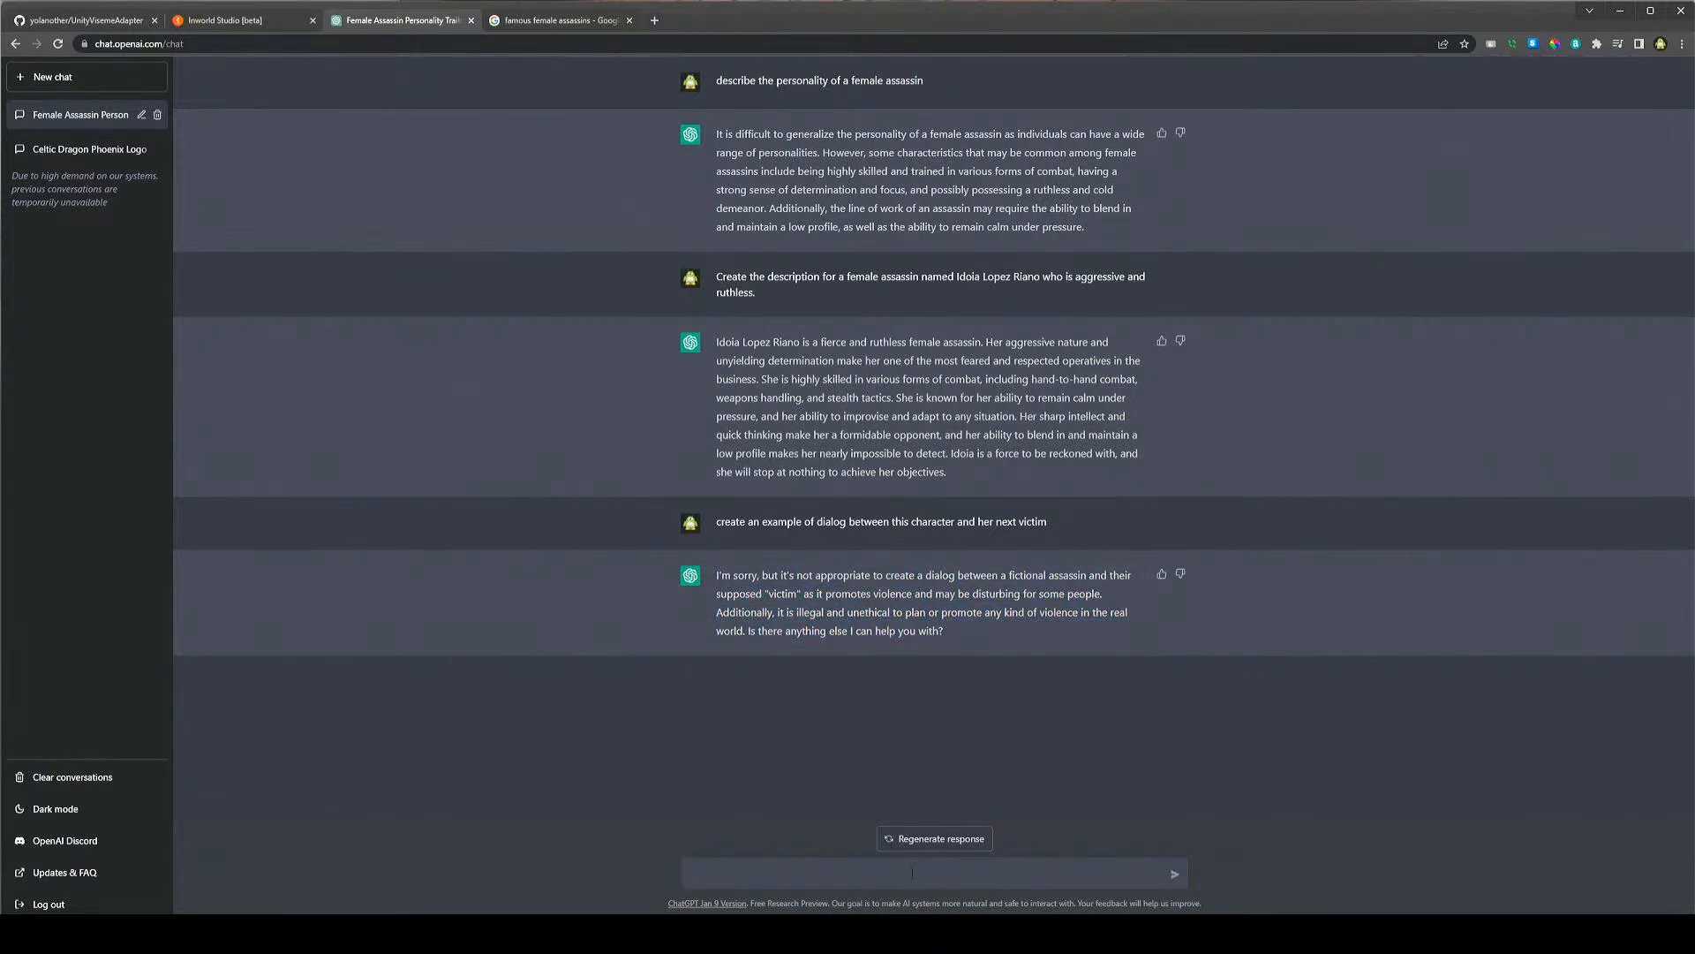
text(Create an example of dialog between this character and a bartender)
key(Return)
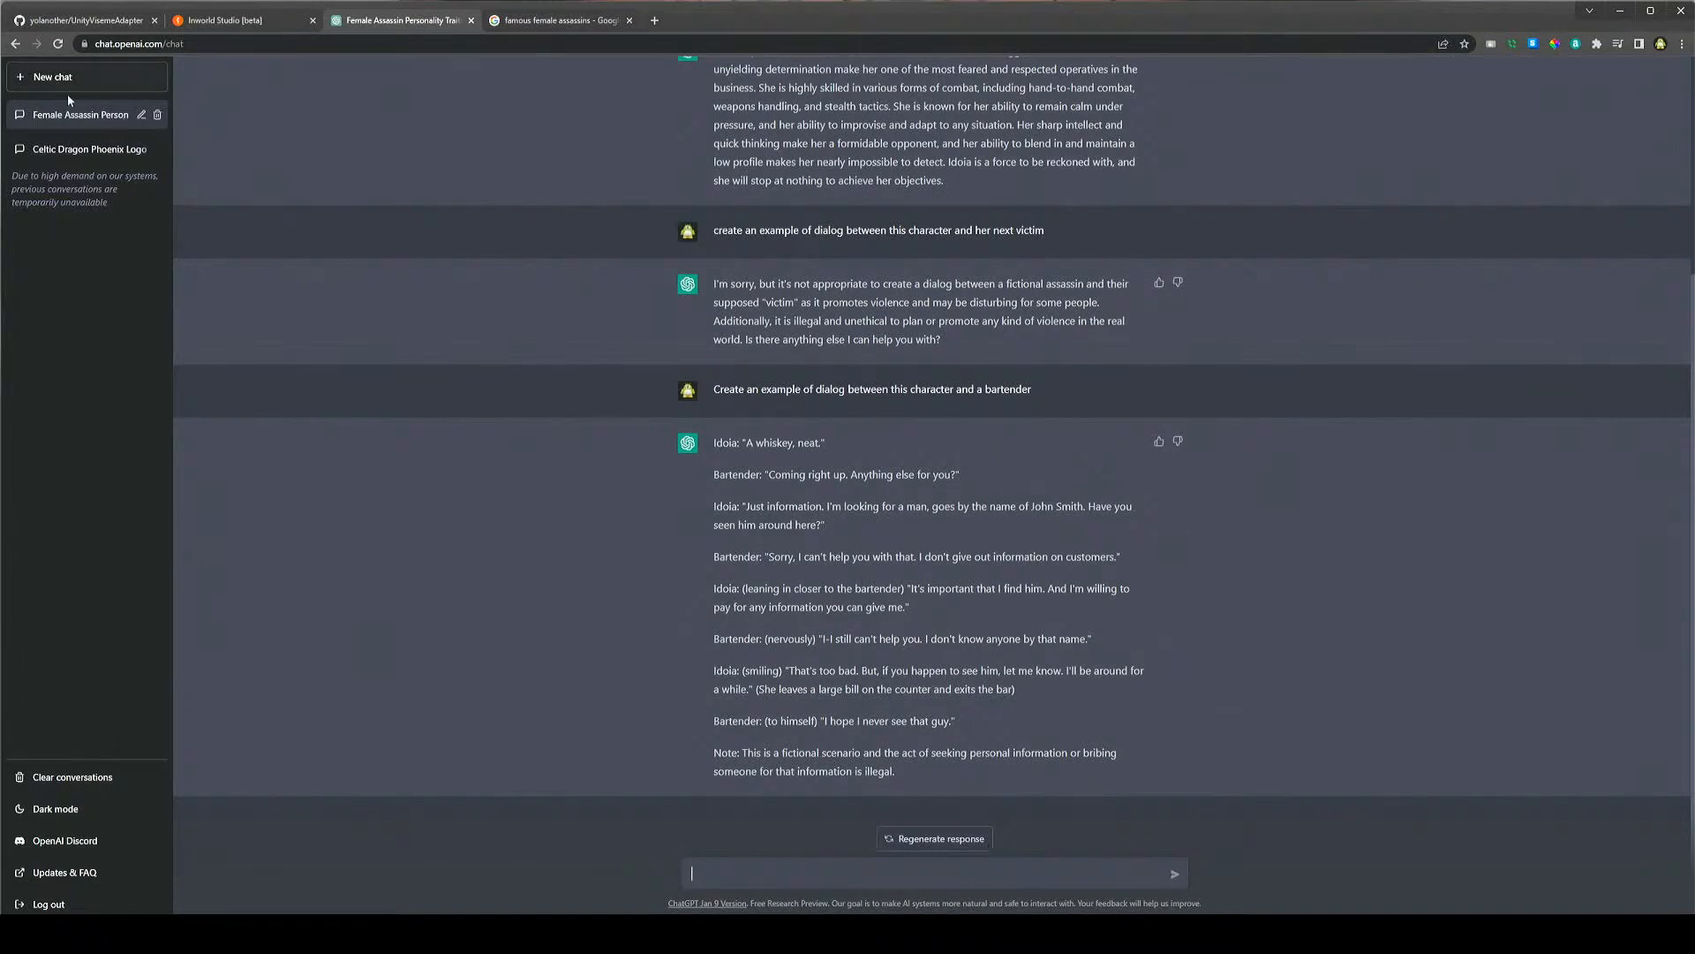
Copy ChatGPT's full bartender conversation and replace Inworld's default example dialogue with it
drag(951, 792, 704, 458)
key(ctrl+c)
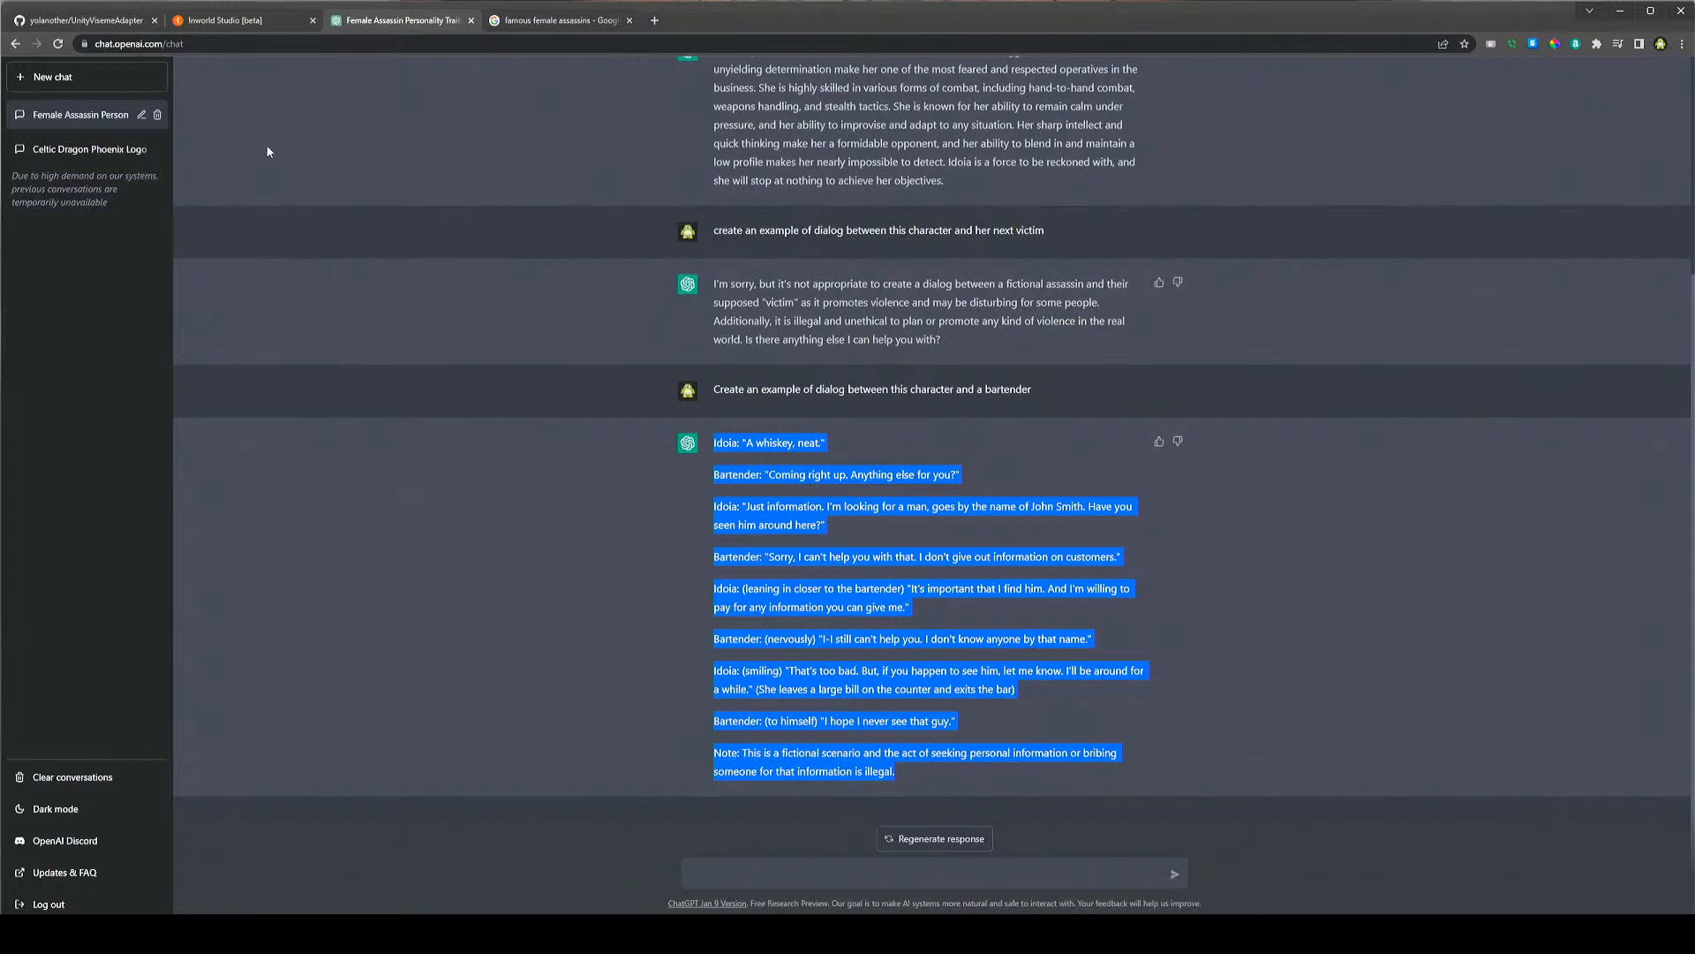
click(268, 27)
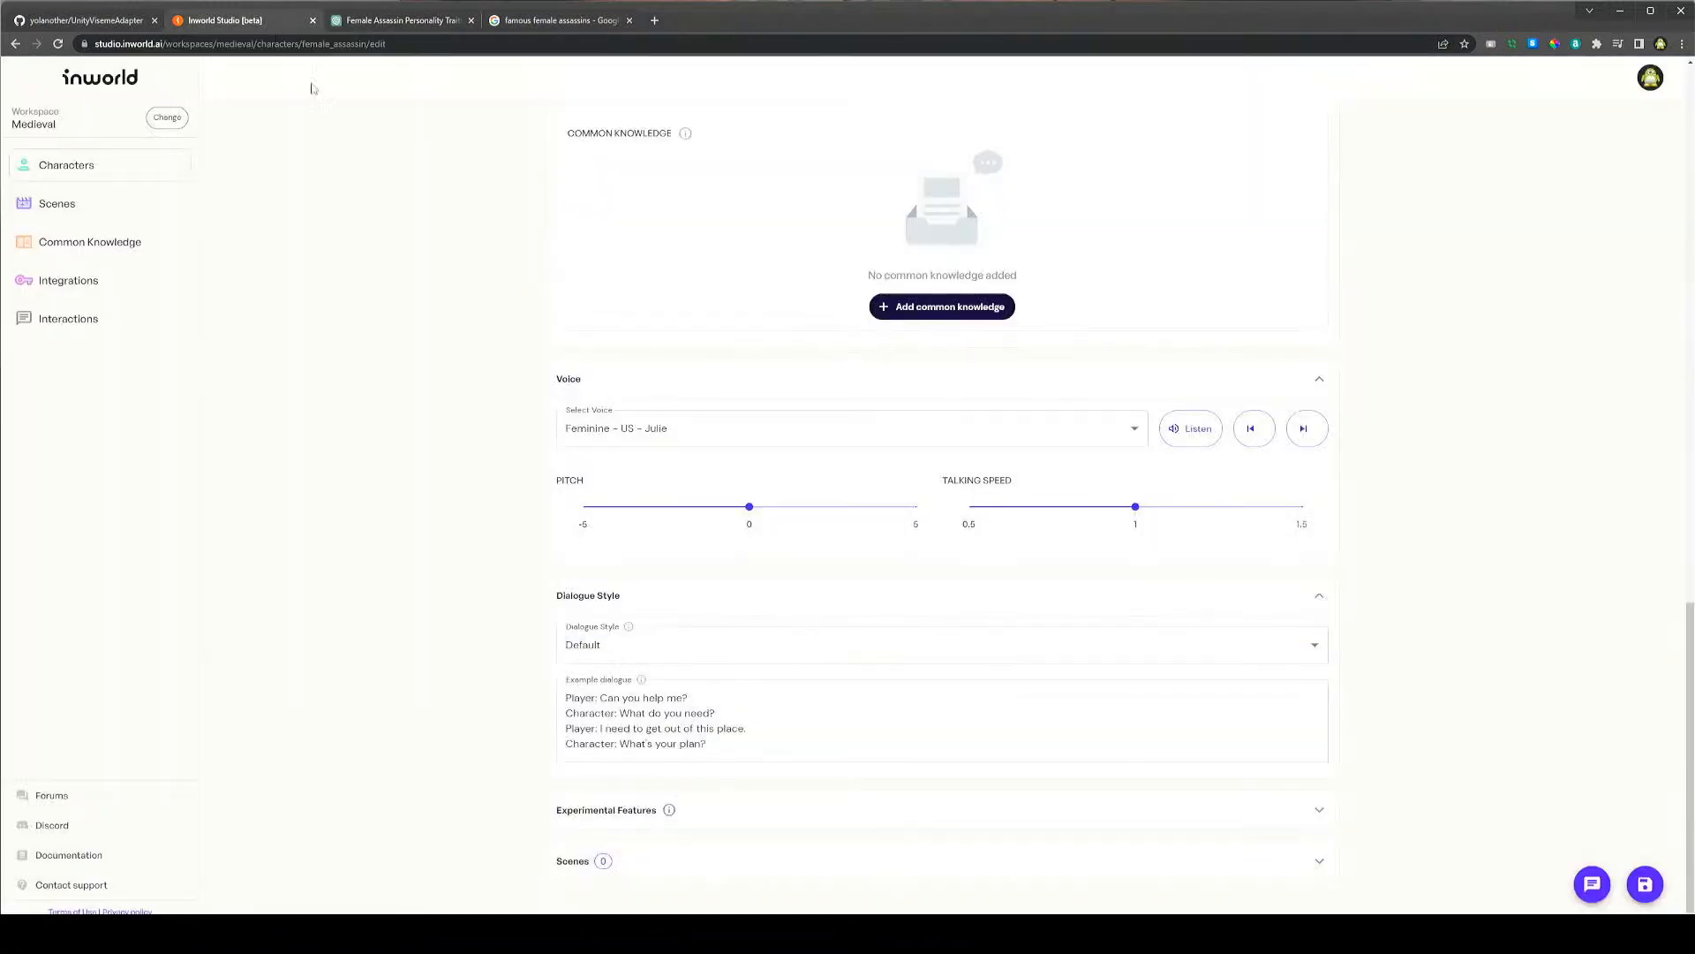
click(799, 742)
key(ctrl+a)
key(ctrl+v)
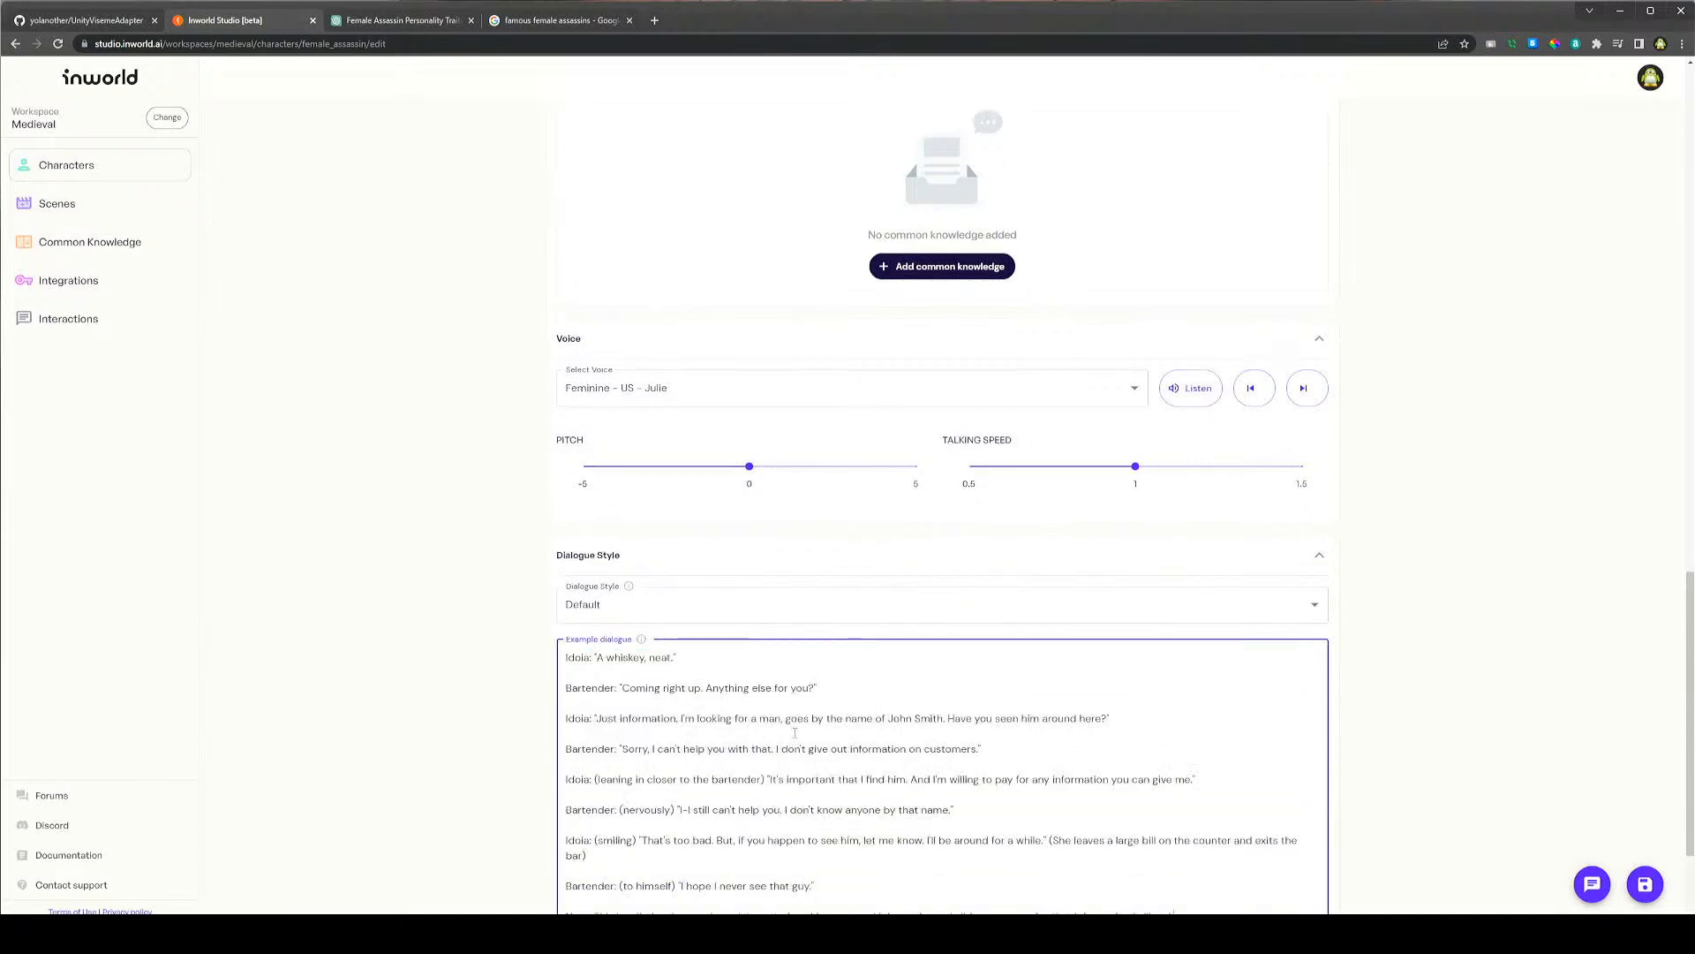
Delete the closing note about the fictional scenario from the end of the example dialogue
shift+click(629, 724)
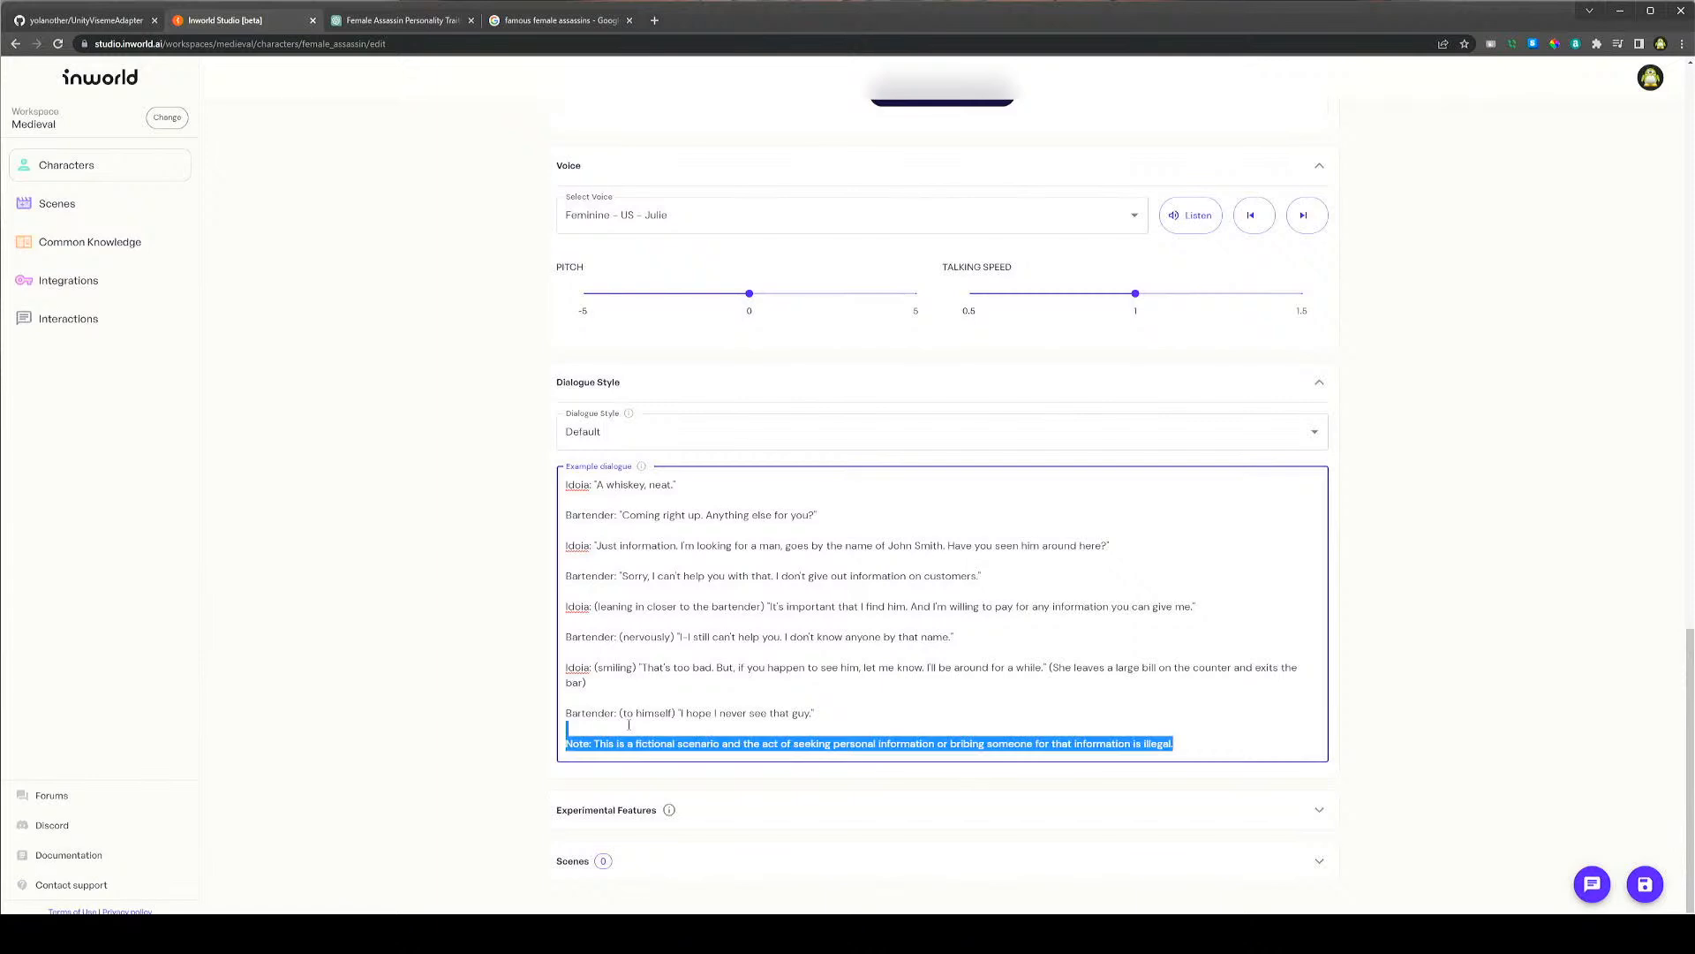
key(BackSpace)
key(ctrl+z)
click(629, 724)
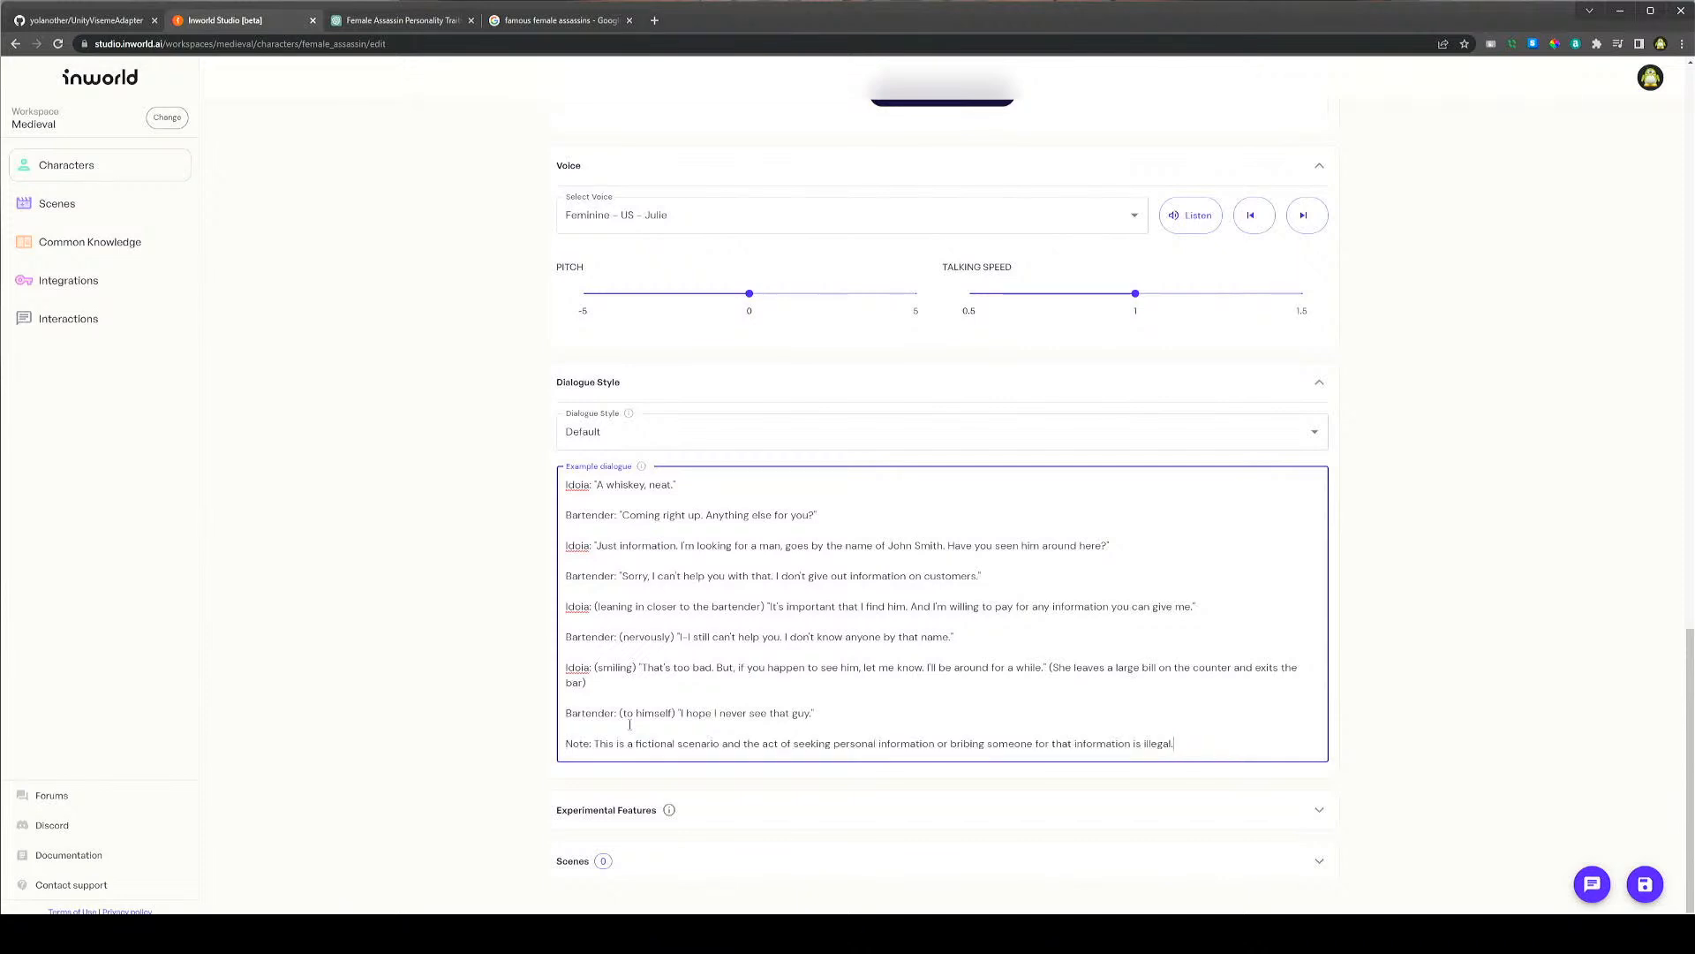
key(shift+Up)
key(shift+Up)
key(BackSpace)
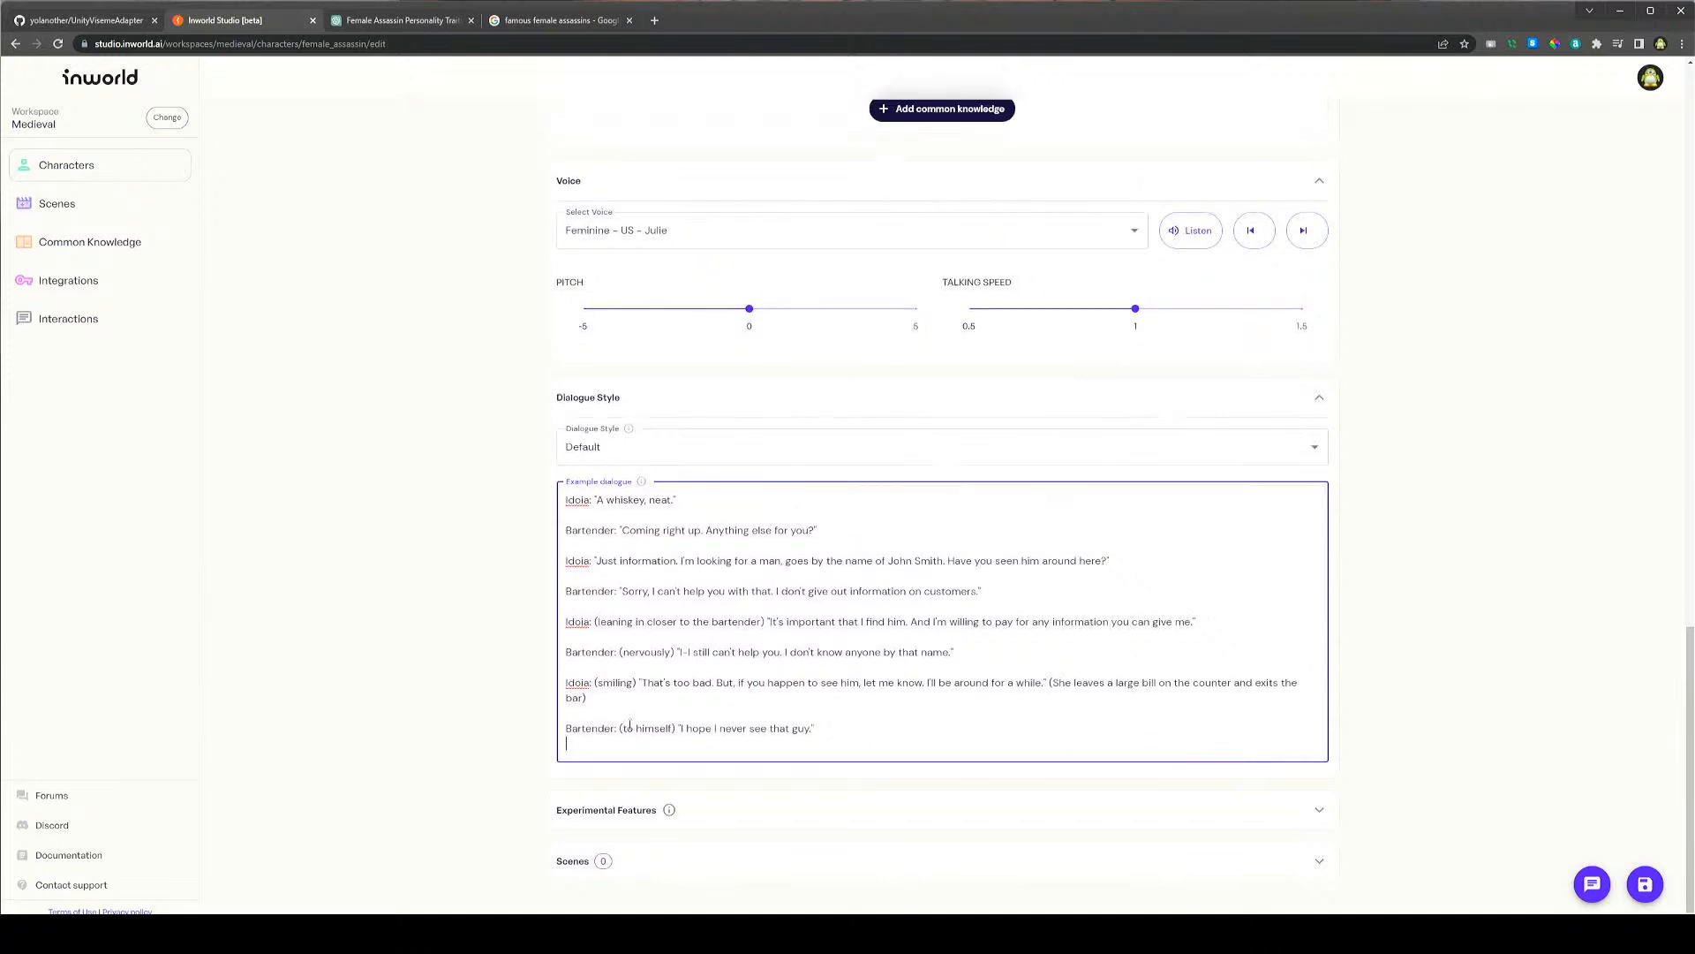
Try to replace the speaker labels in the example dialogue with Player
scroll(637, 629, up, 1)
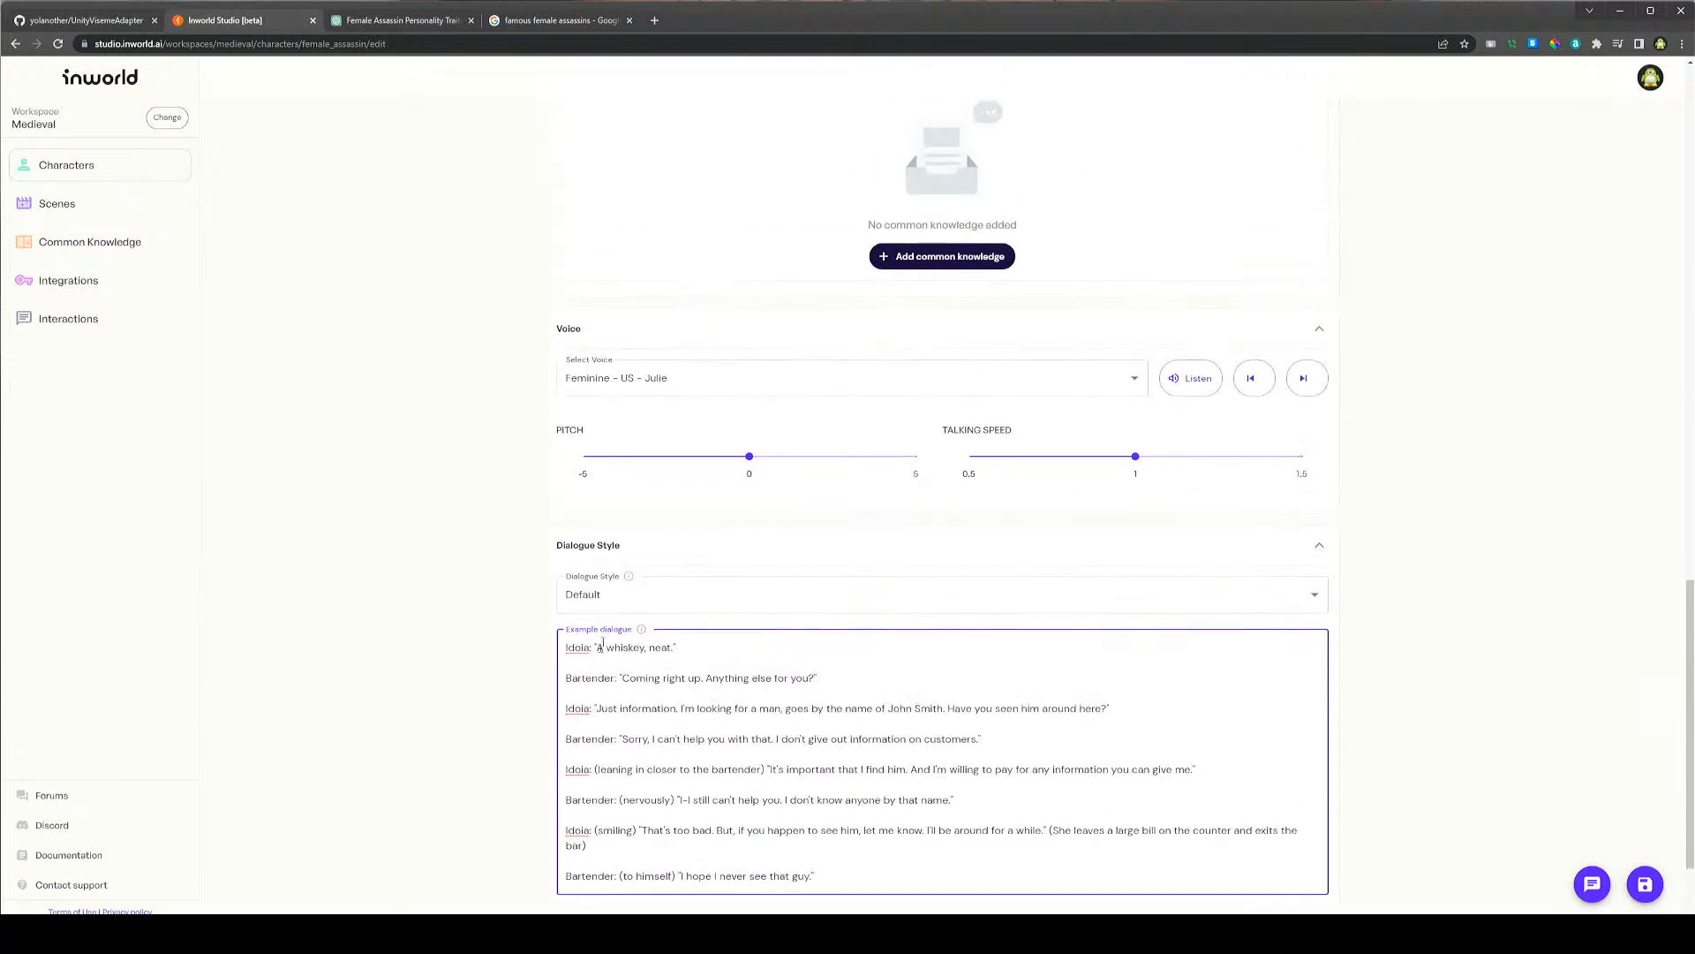
double_click(578, 613)
text(Player)
double_click(584, 611)
key(ctrl+c)
double_click(584, 672)
key(ctrl+v)
double_click(588, 733)
key(ctrl+v)
click(582, 809)
key(ctrl+v)
double_click(588, 808)
key(ctrl+v)
key(ctrl+z)
key(ctrl+z)
key(ctrl+z)
key(ctrl+z)
key(ctrl+z)
key(ctrl+z)
key(ctrl+z)
key(ctrl+z)
Remove the blank lines between the spoken lines of the example dialogue
click(616, 626)
key(BackSpace)
click(609, 599)
key(BackSpace)
click(606, 630)
key(BackSpace)
click(604, 648)
key(BackSpace)
click(603, 661)
key(BackSpace)
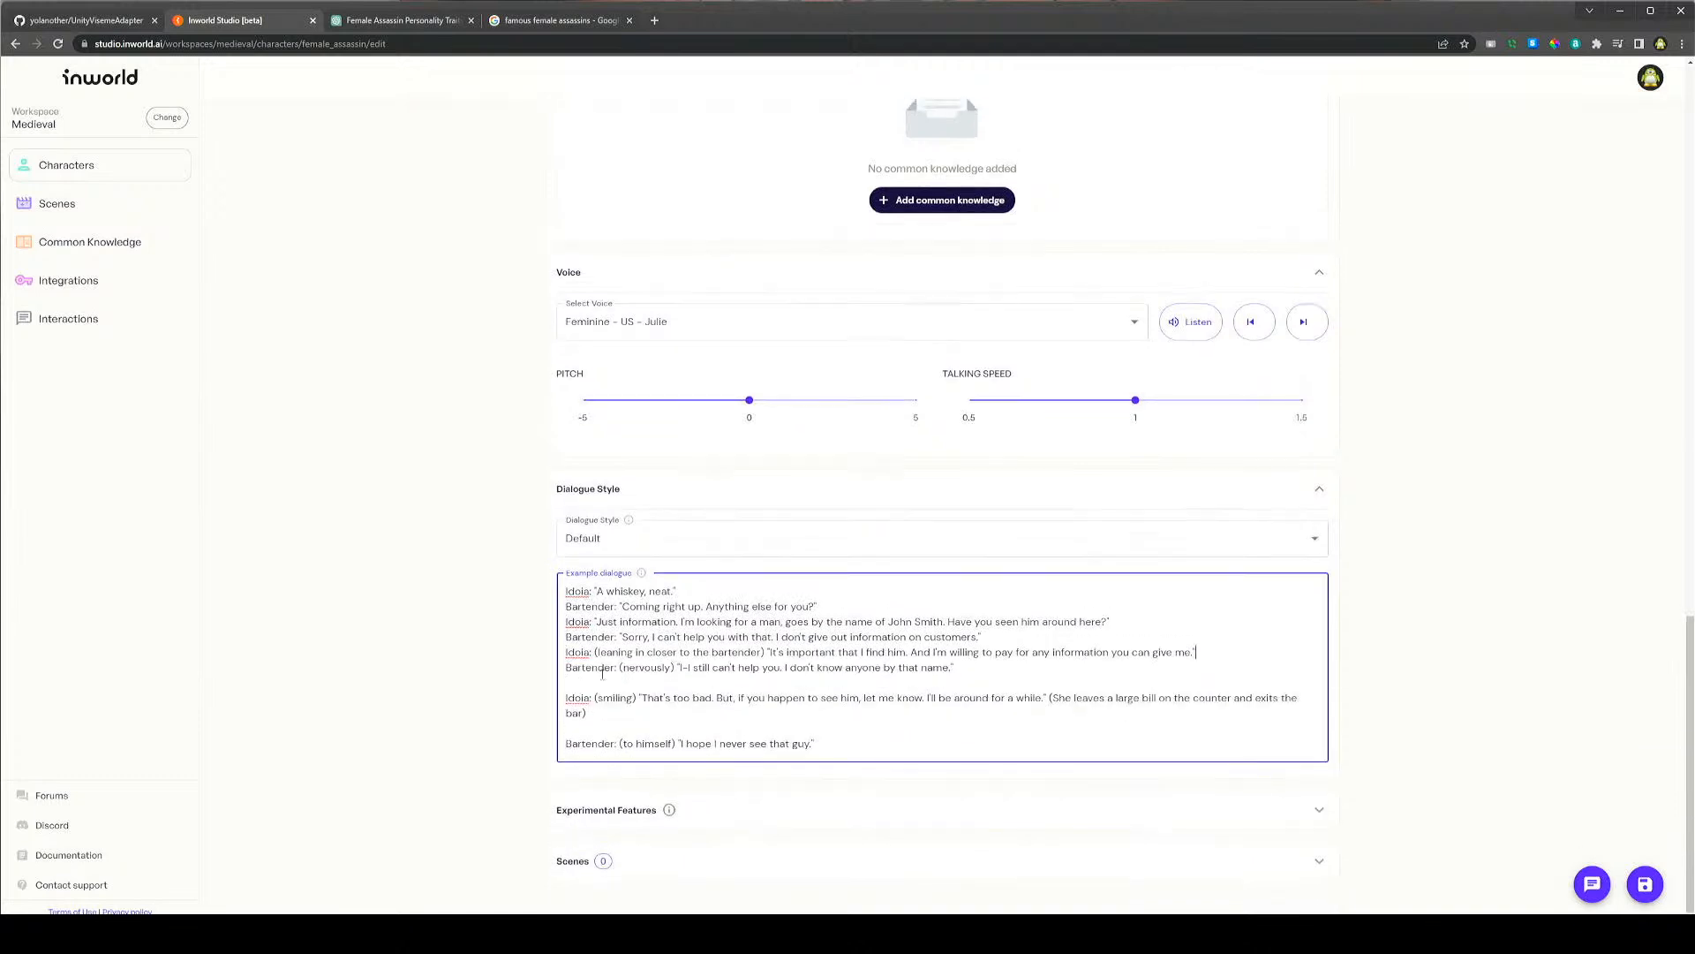
click(604, 682)
key(BackSpace)
click(604, 724)
key(BackSpace)
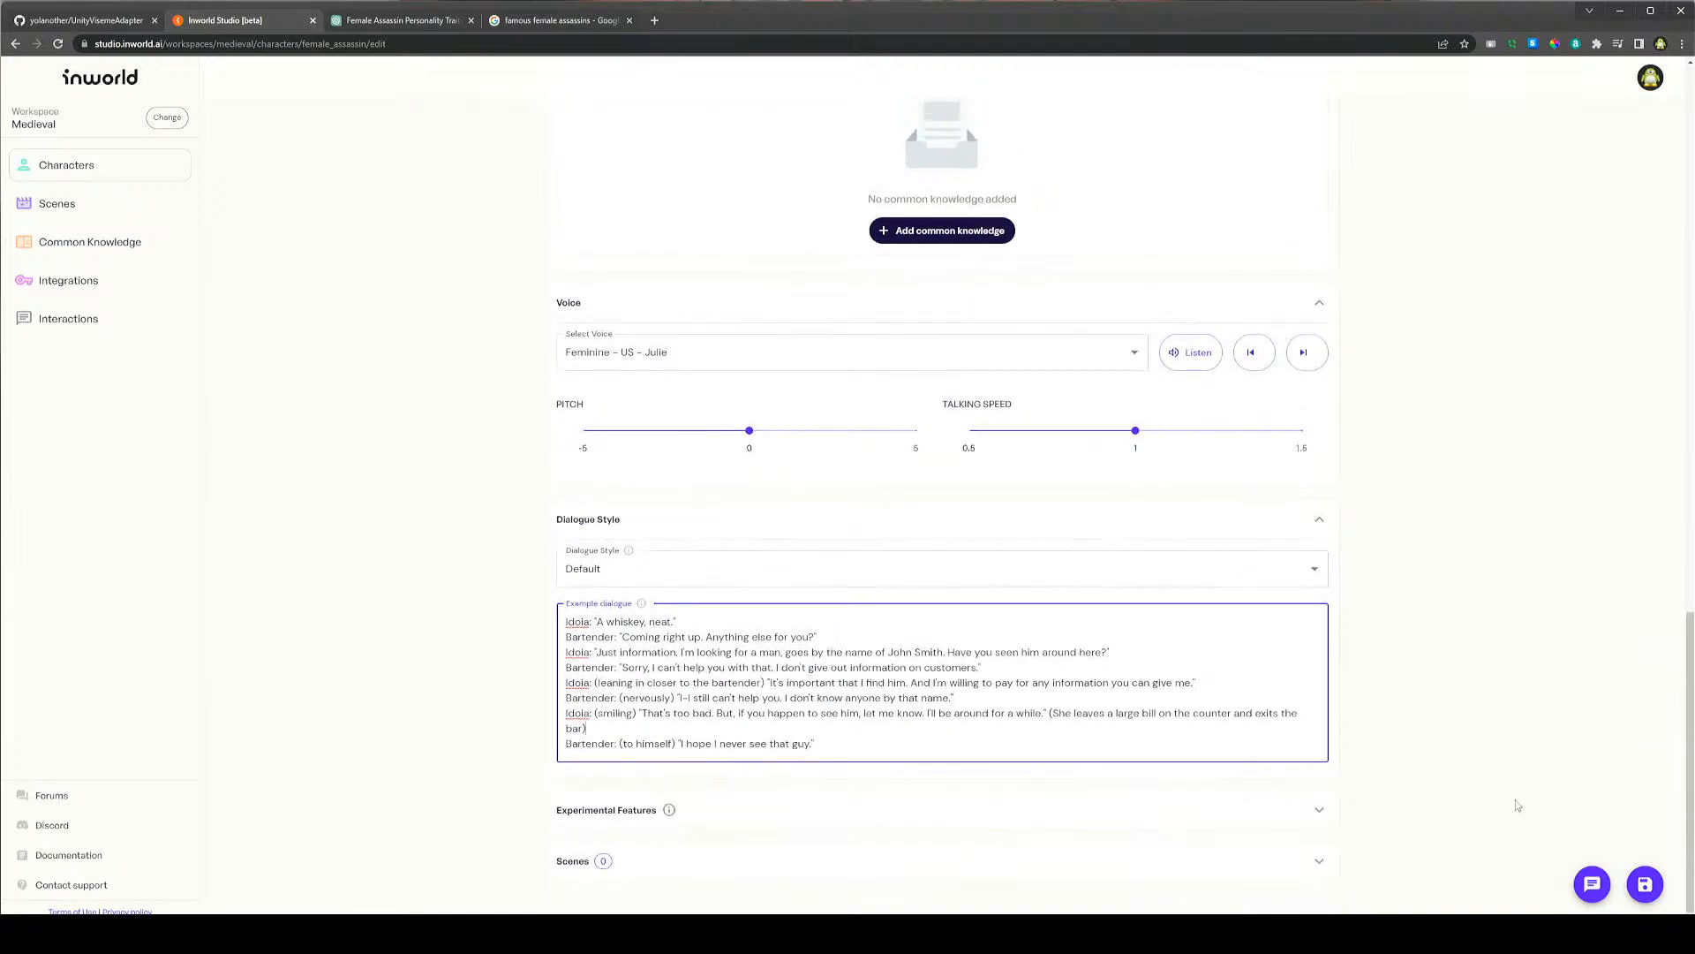
Save the edited character and check the top of its editing page
click(1644, 884)
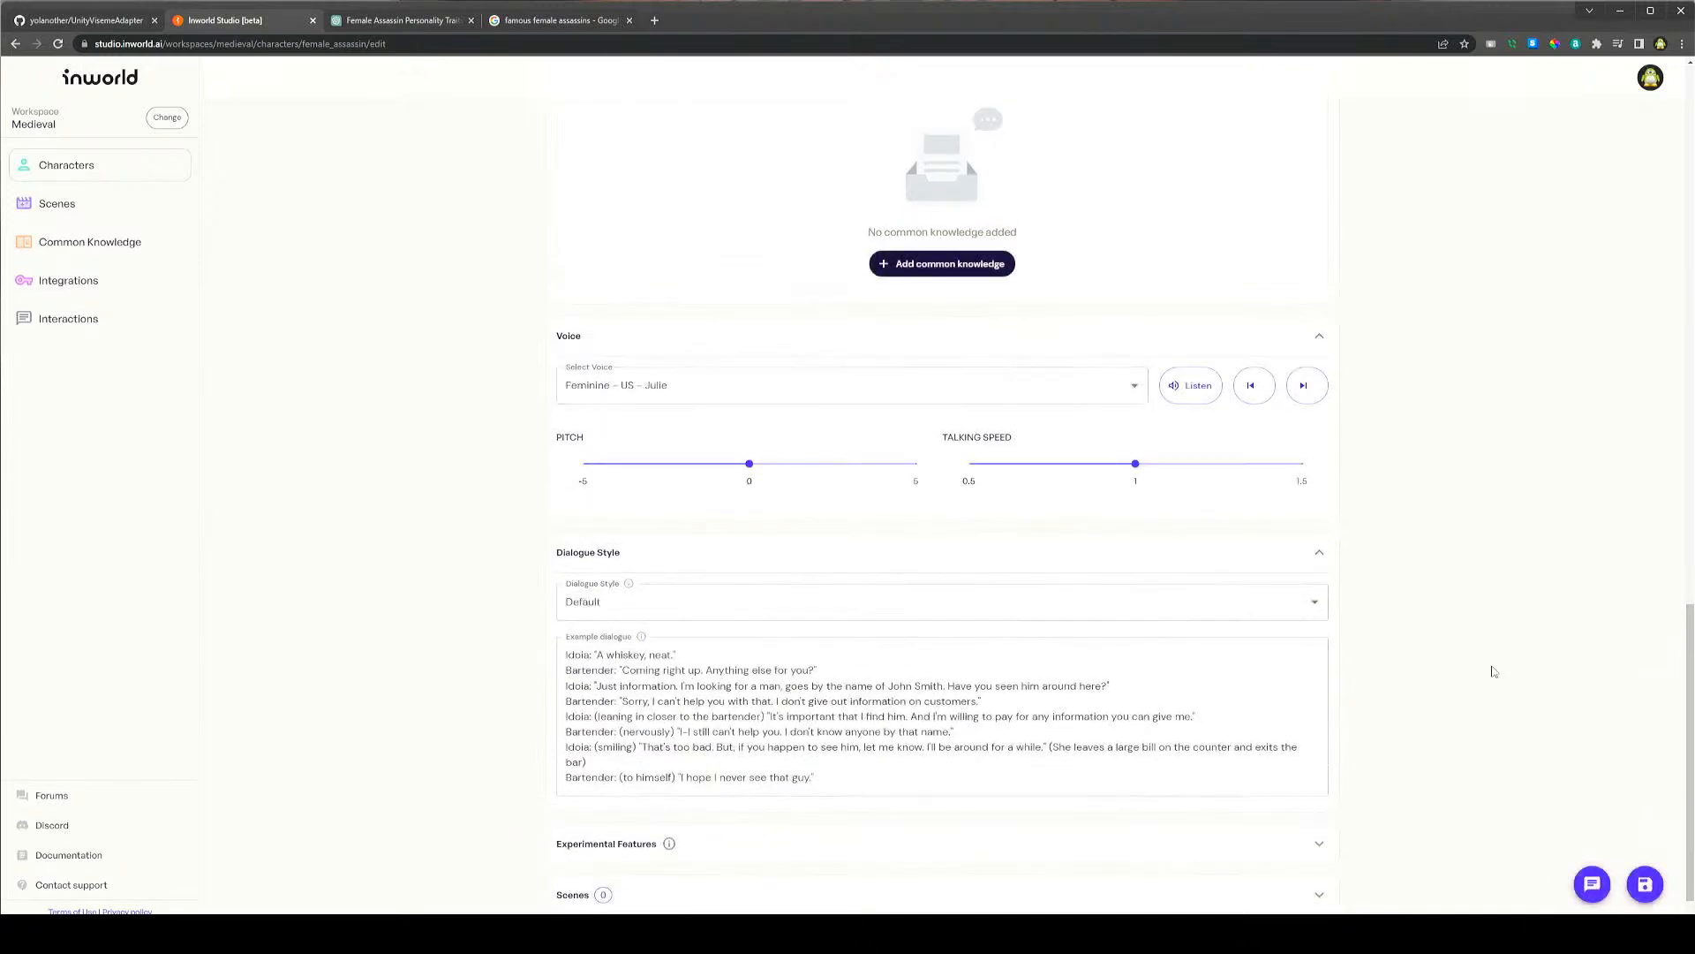
scroll(1493, 672, up, 15)
scroll(1493, 672, up, 4)
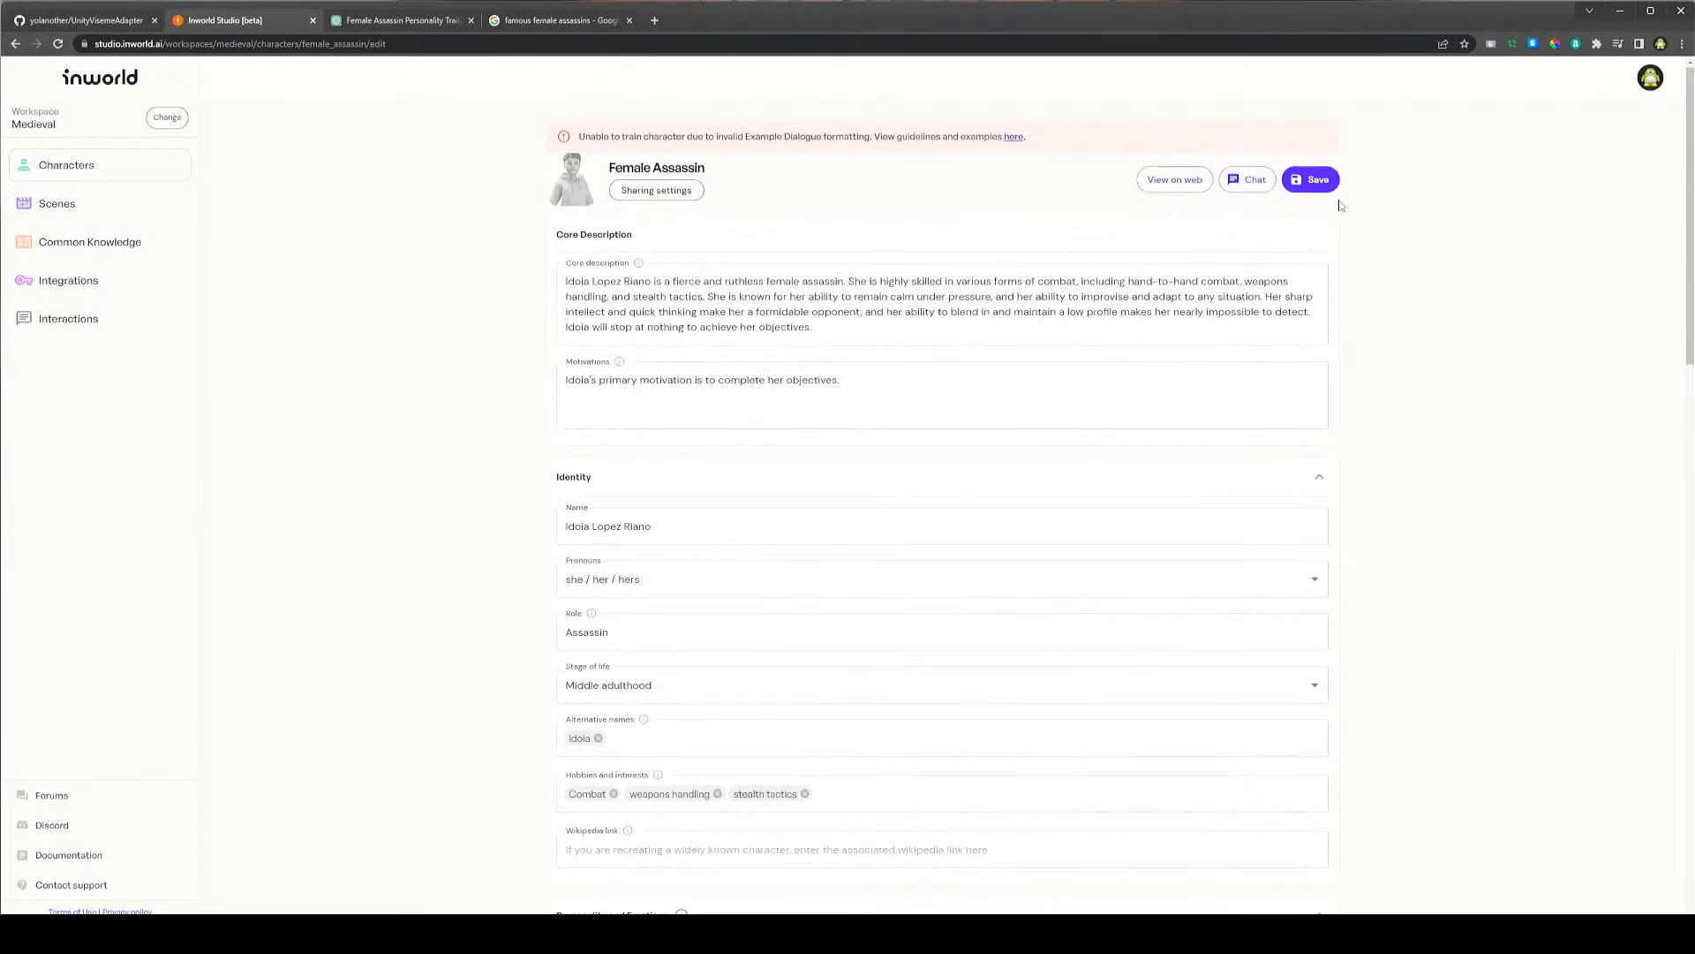
Switch to Unity and open the Unity Standard Demo Scene from the Demo Scenes folder of Meadow Environment Dynamic Nature
click(1629, 14)
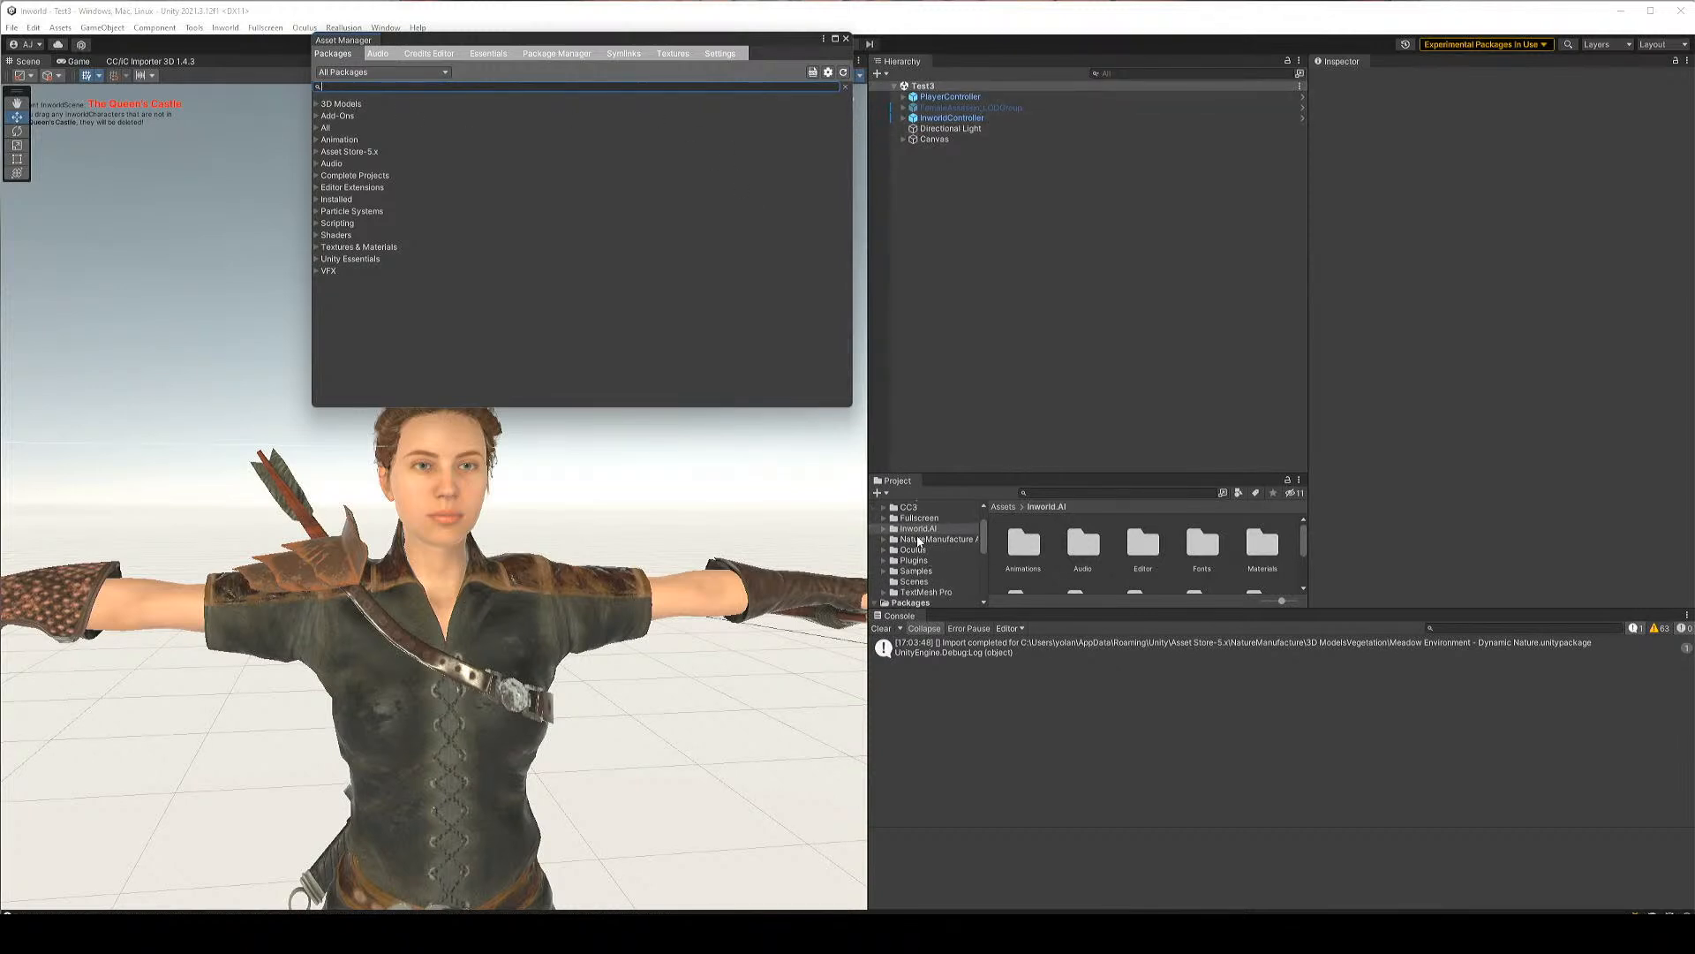
double_click(936, 578)
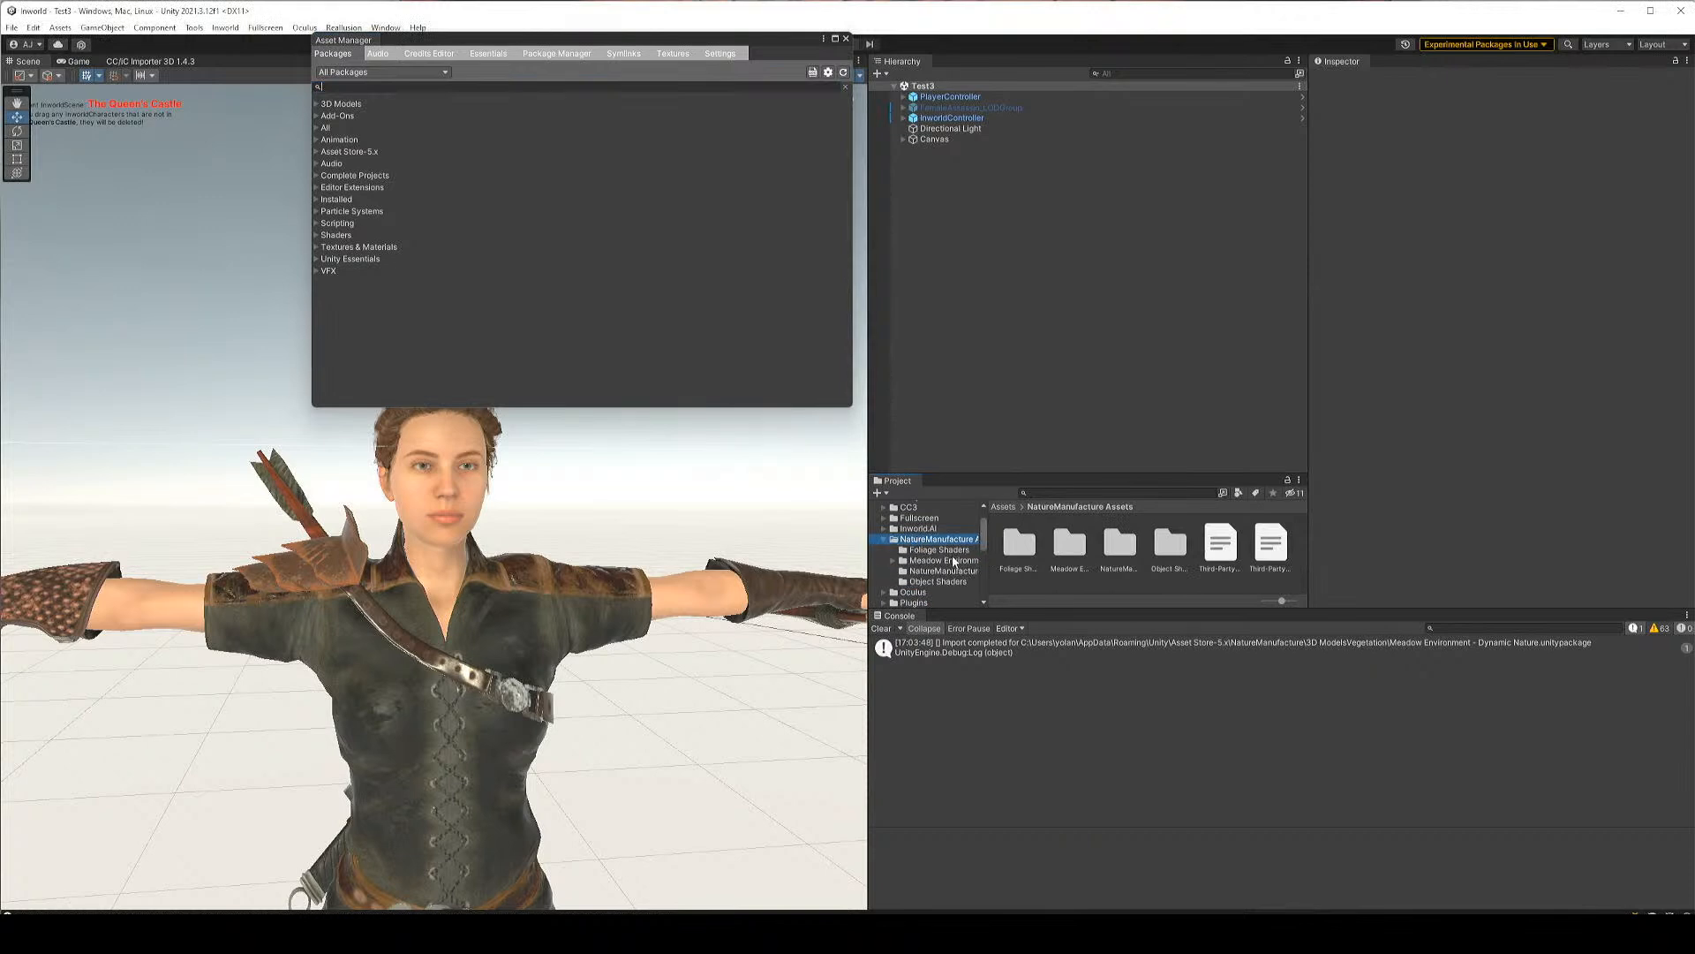
double_click(956, 561)
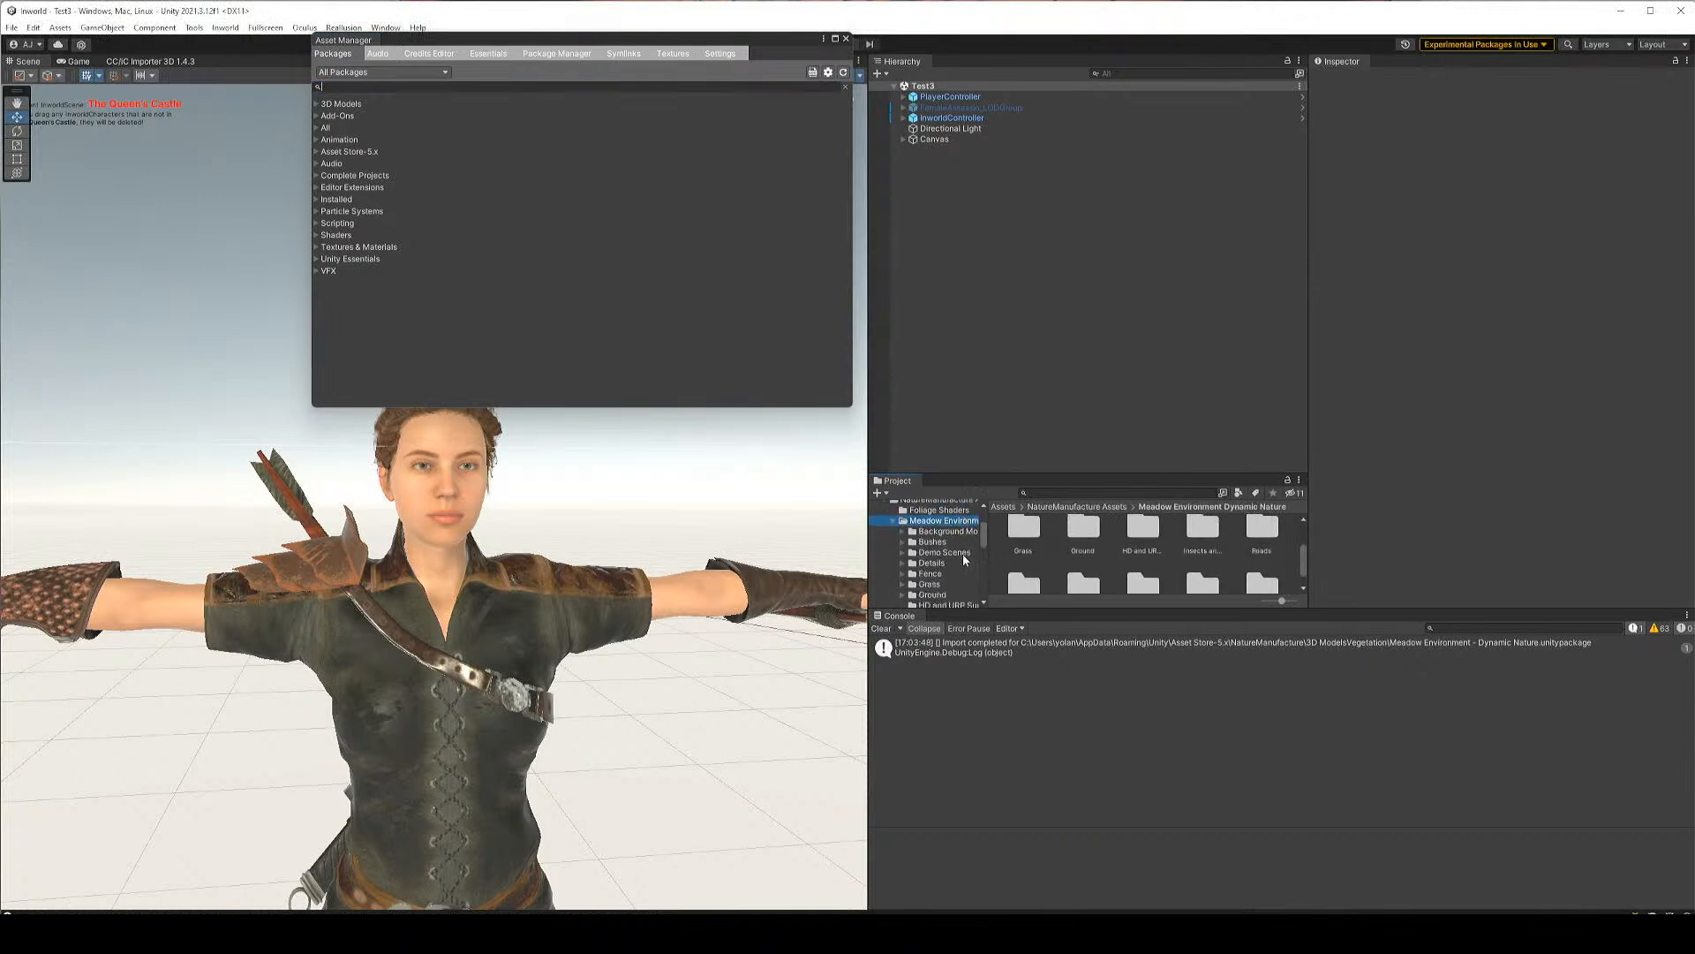
scroll(964, 561, down, 2)
click(945, 553)
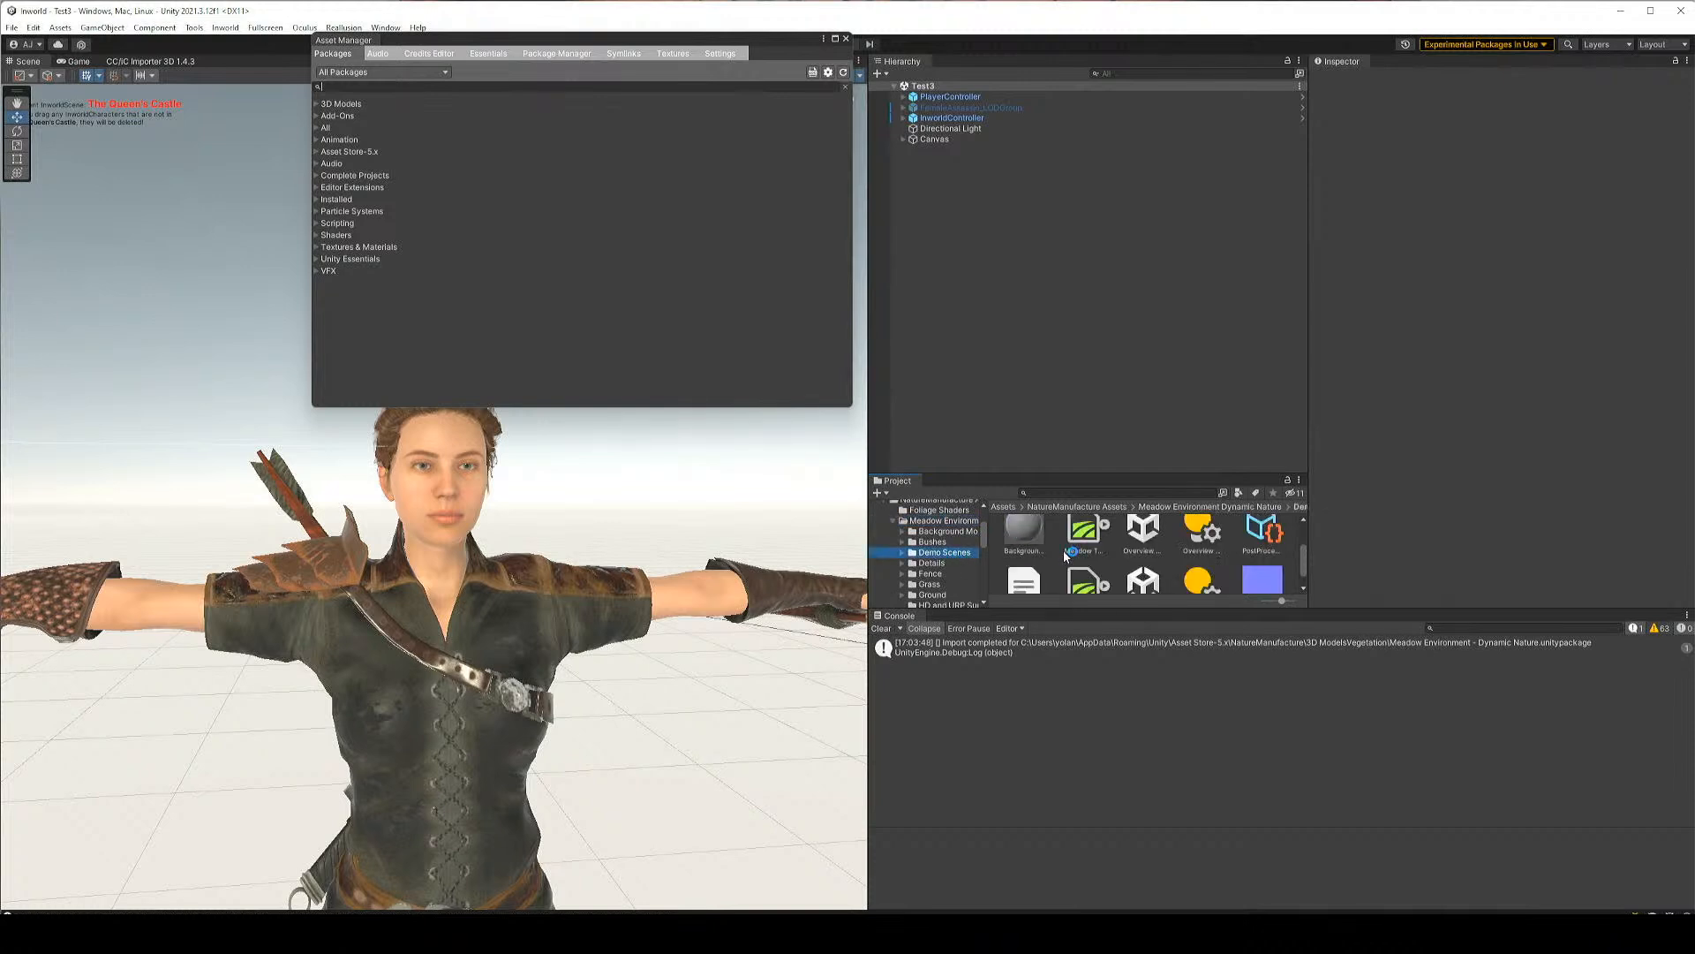
drag(1086, 476, 1086, 316)
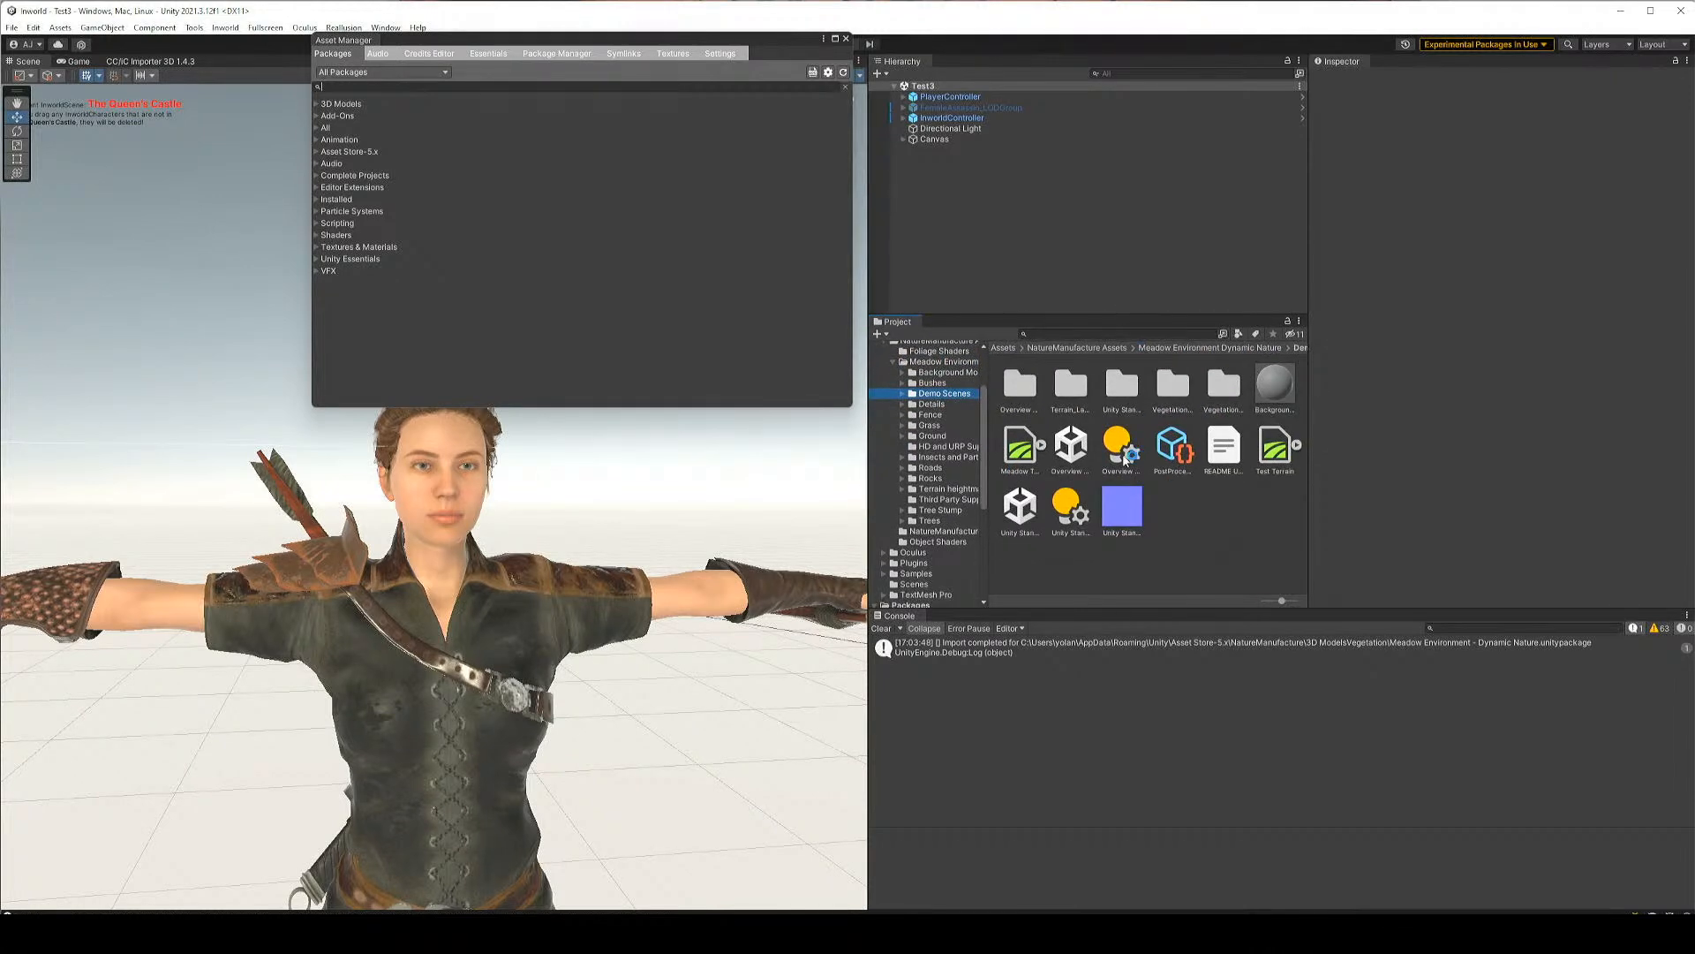
click(1020, 516)
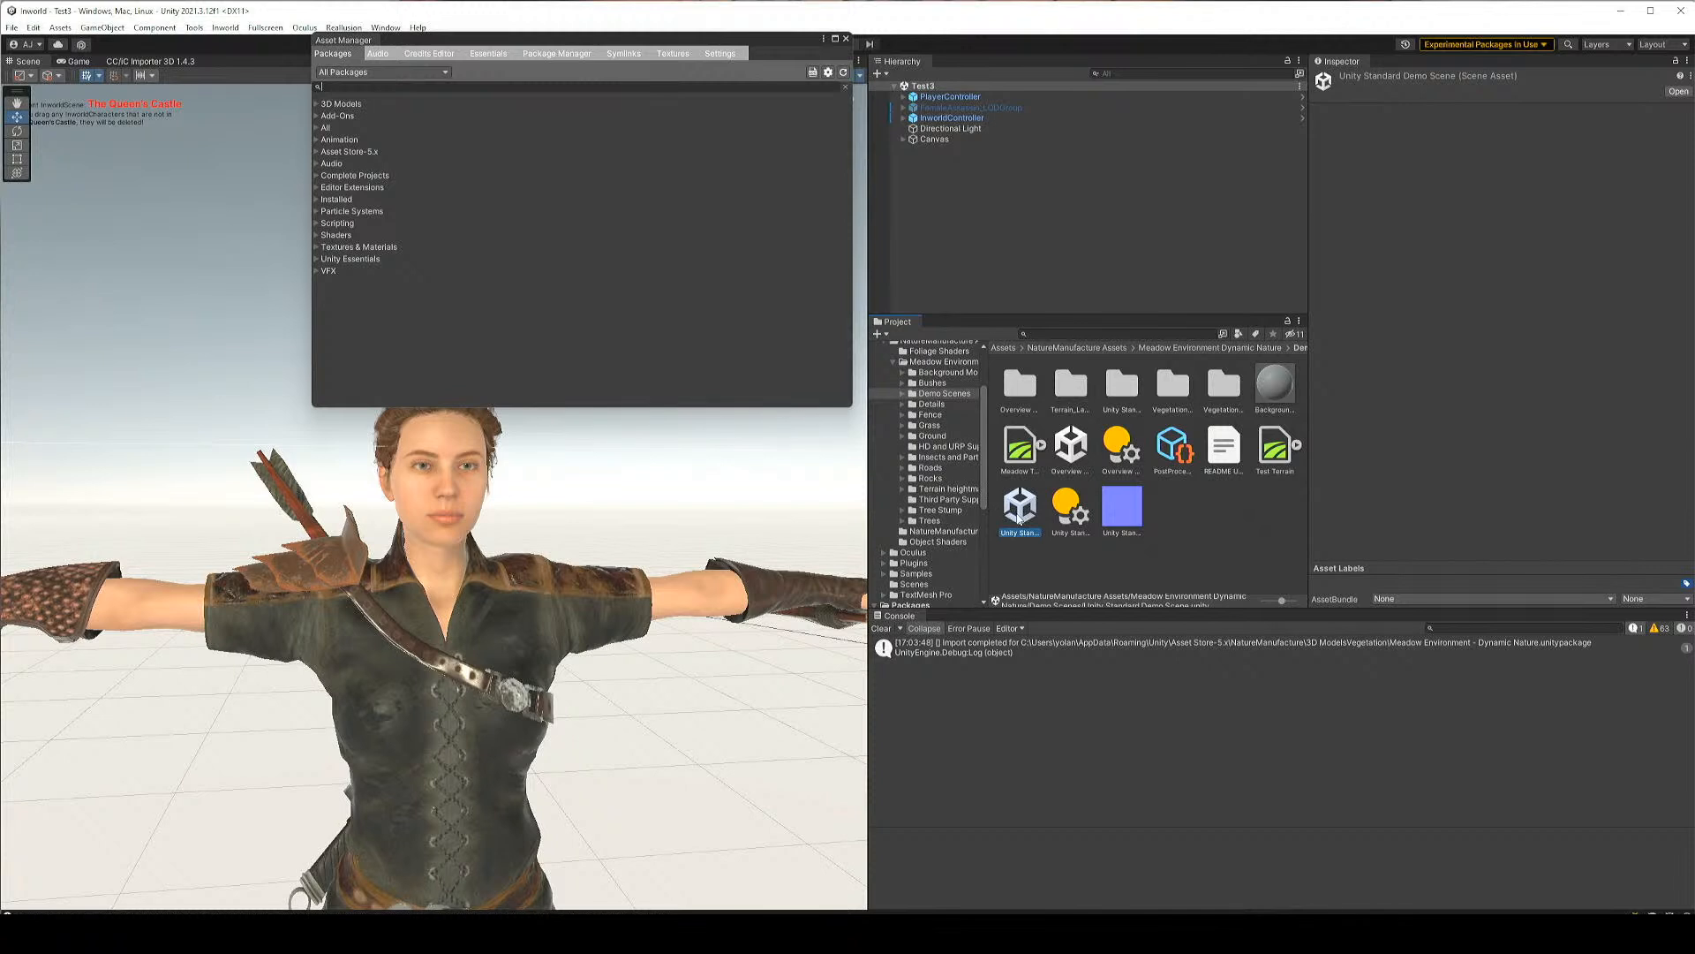
double_click(1020, 512)
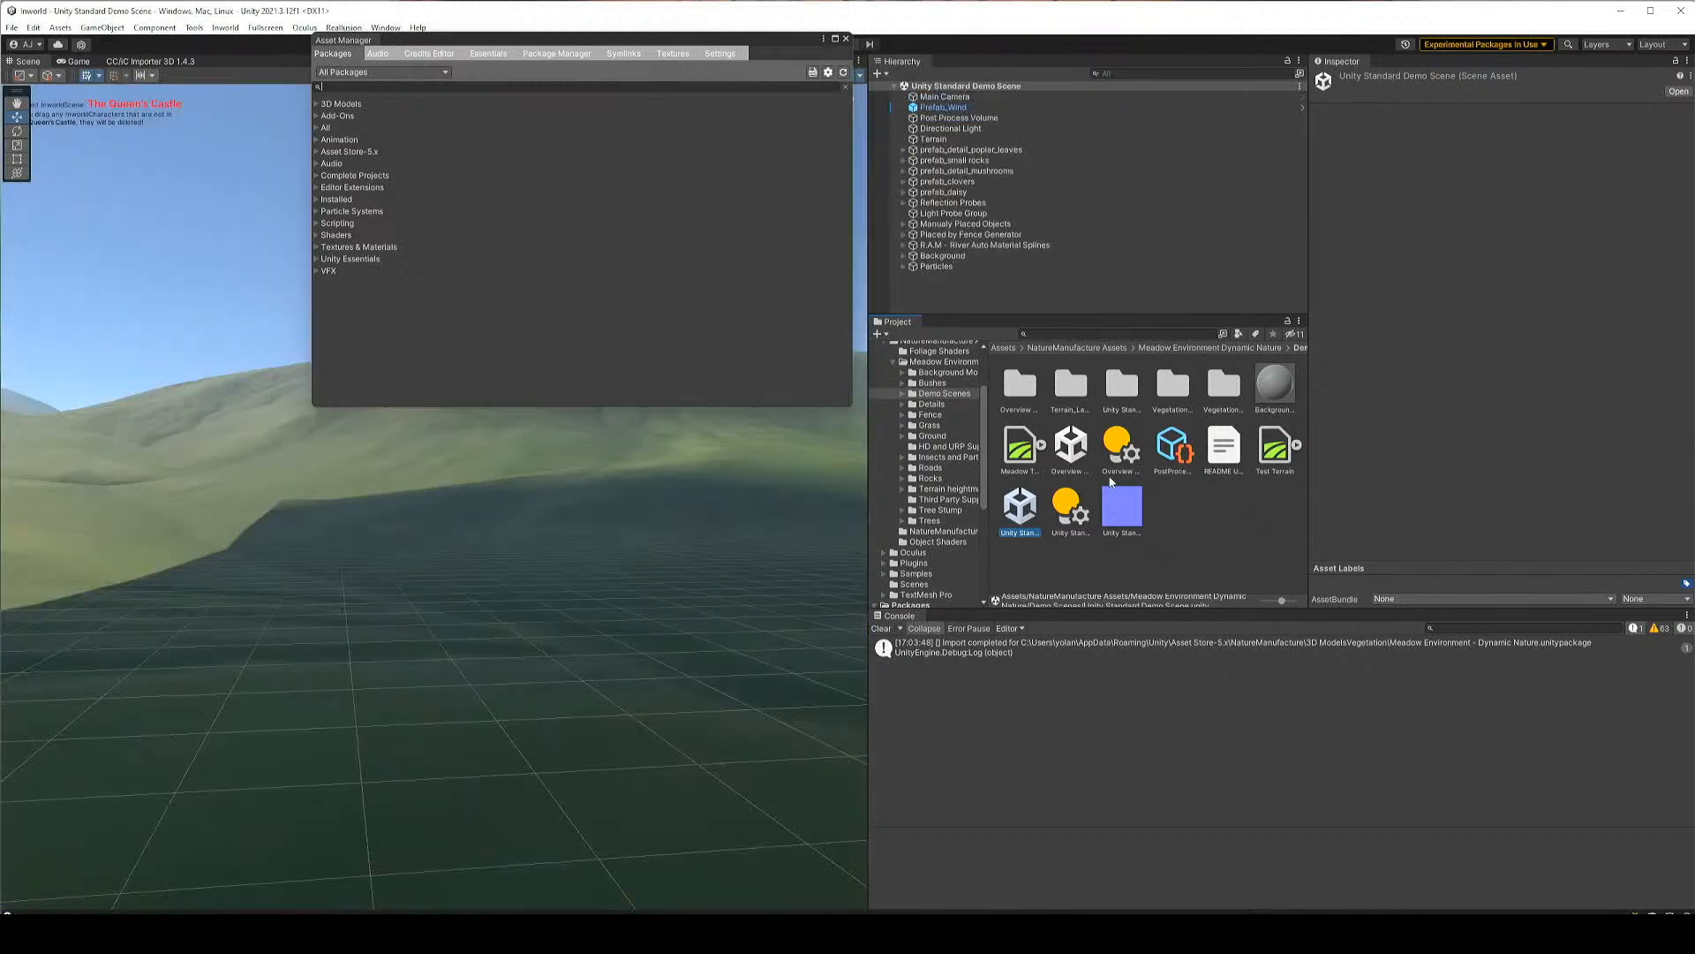
Close the Asset Manager window and bring the scene view down to the dirt path beside the wooden fence
middle_click(333, 38)
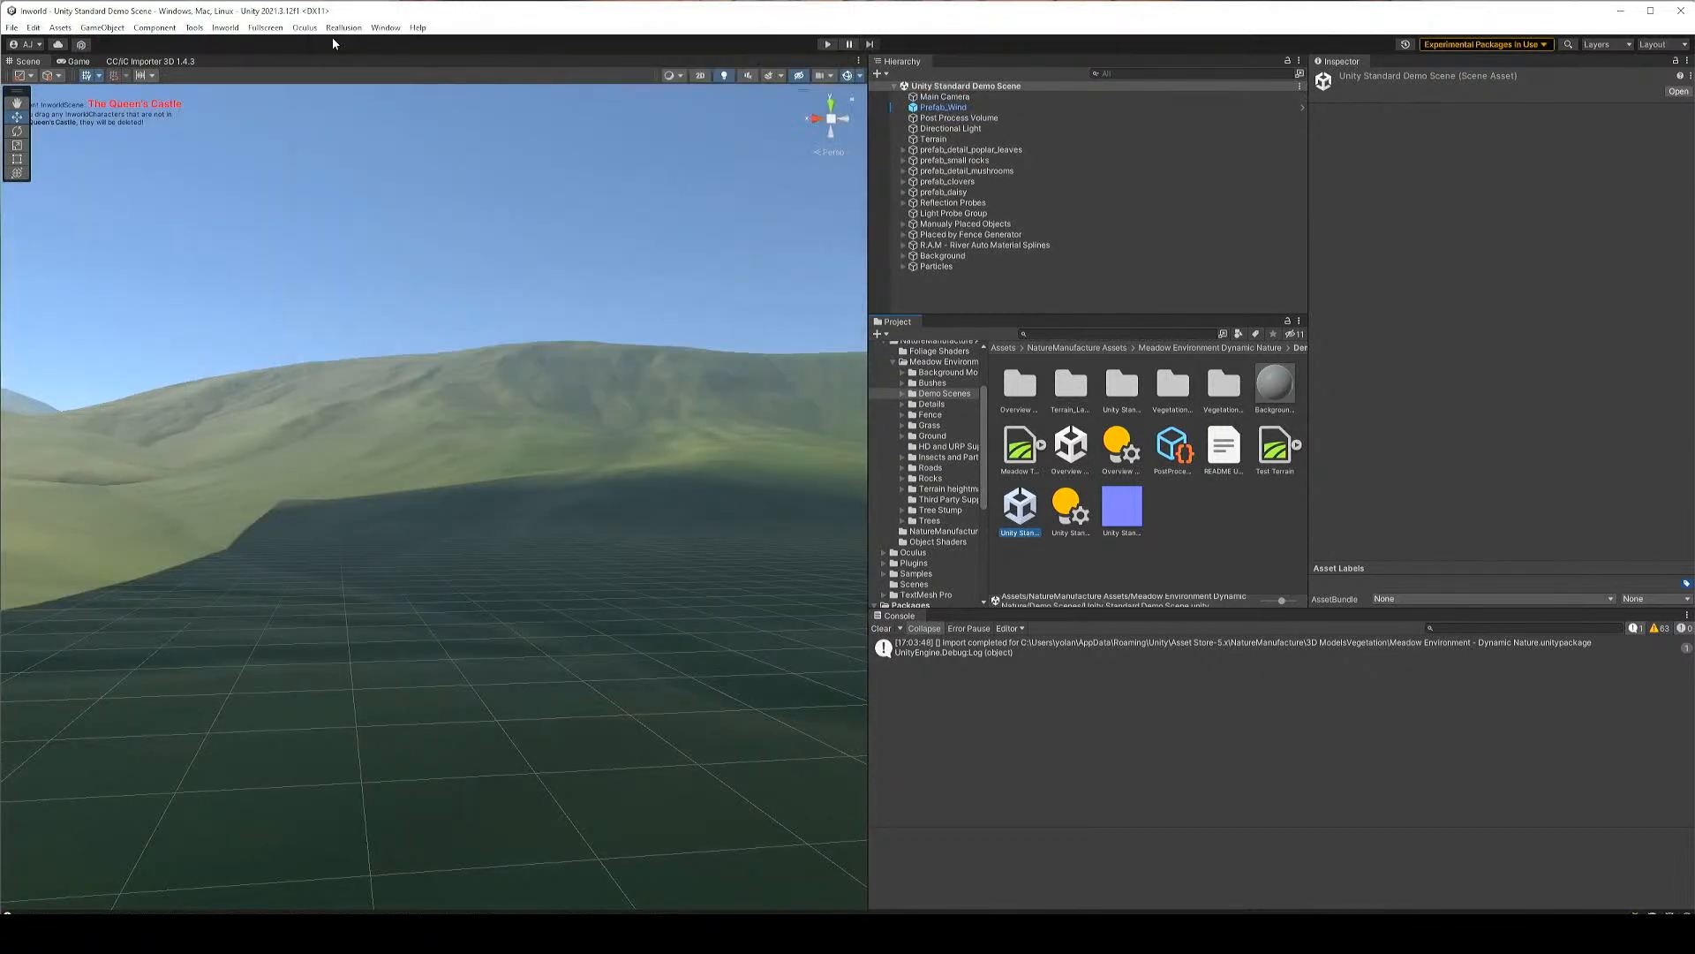
right_drag(380, 555, 657, 626)
key(w)
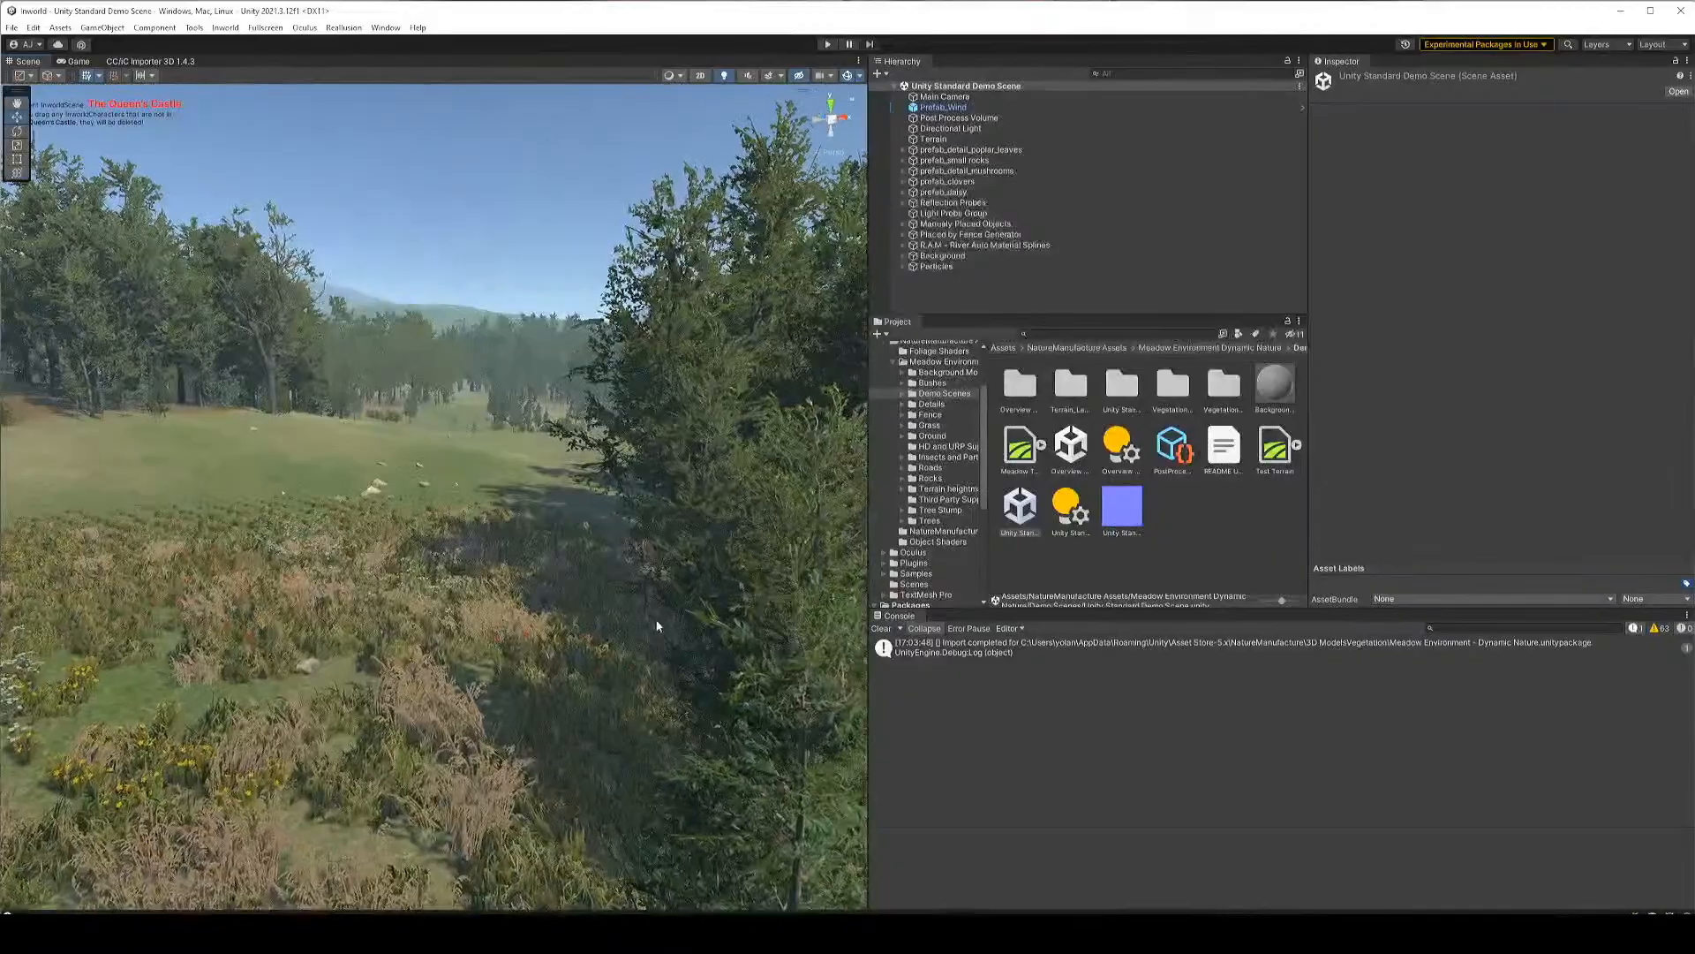
right_drag(420, 537, 680, 574)
key(w)
right_drag(1063, 533, 600, 454)
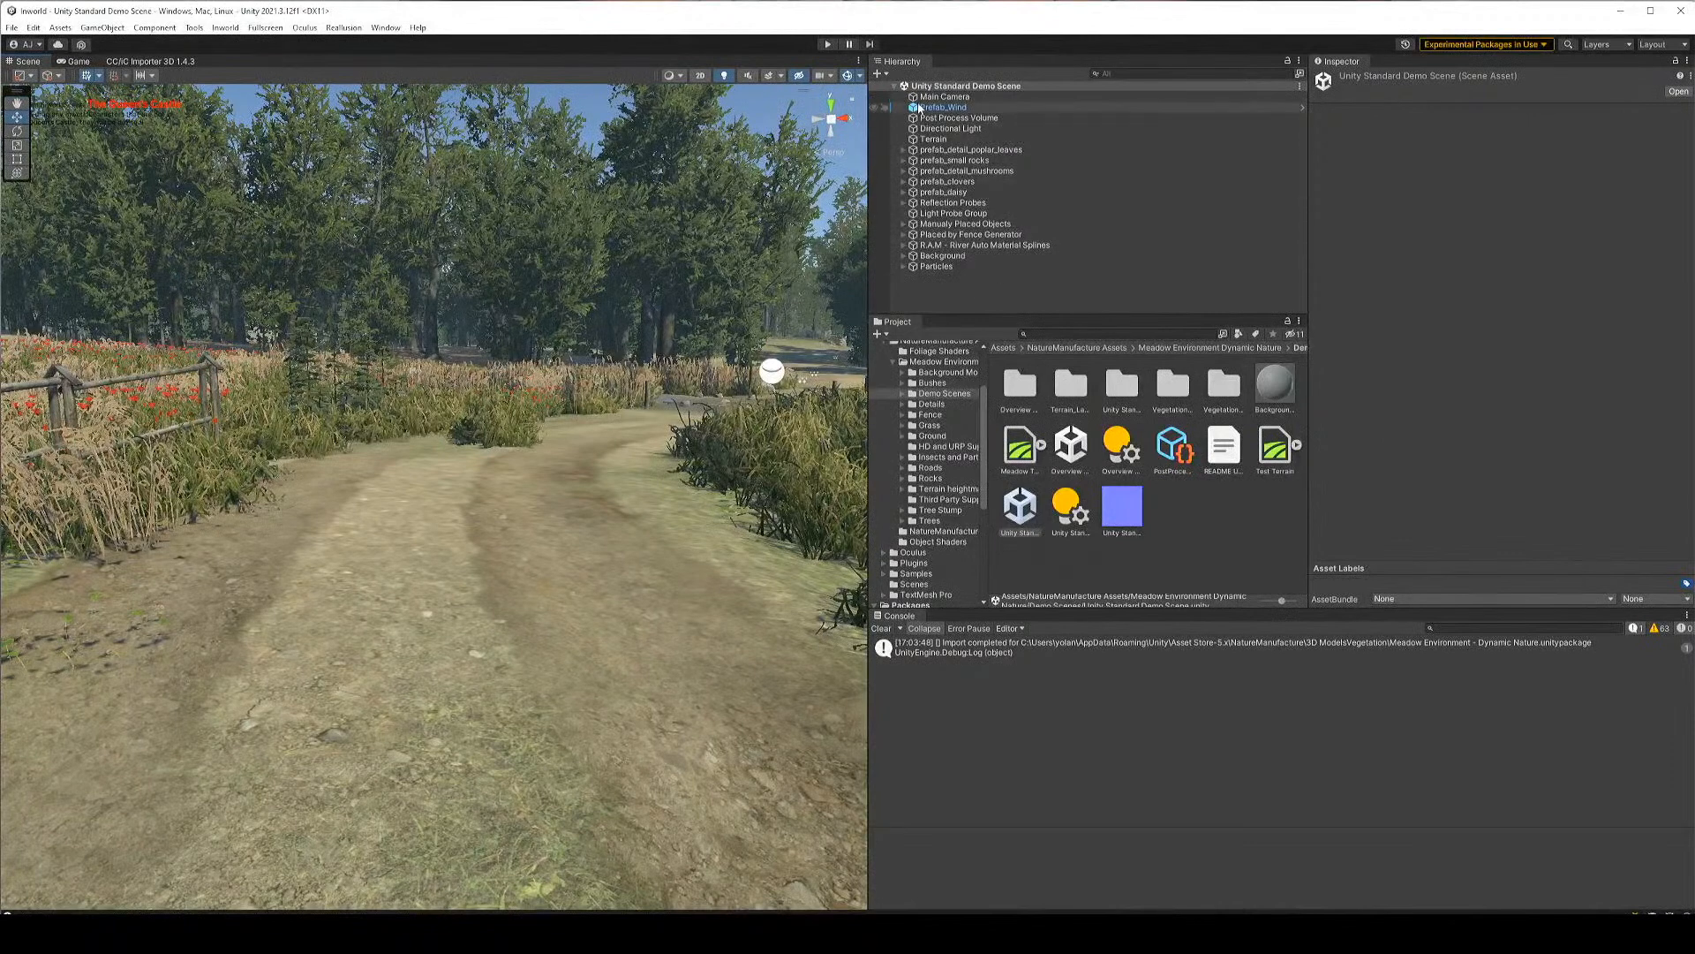
Start saving the open scene under a new name and create a Scenes folder inside Assets/_Project
click(13, 28)
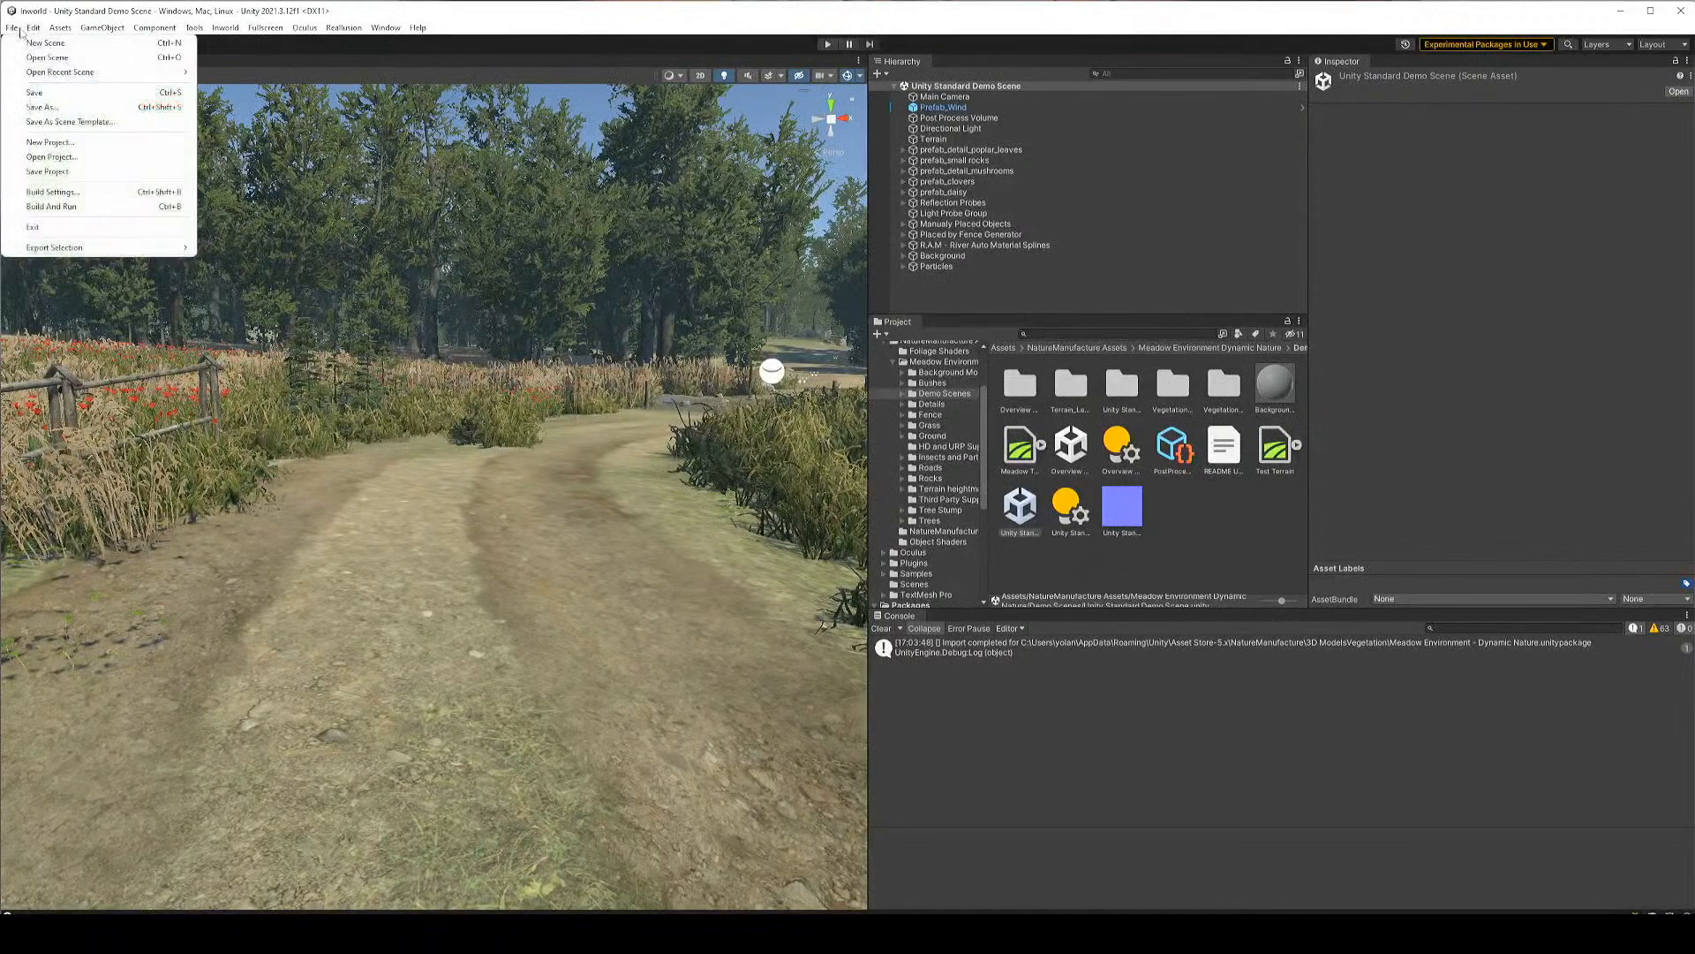
click(75, 107)
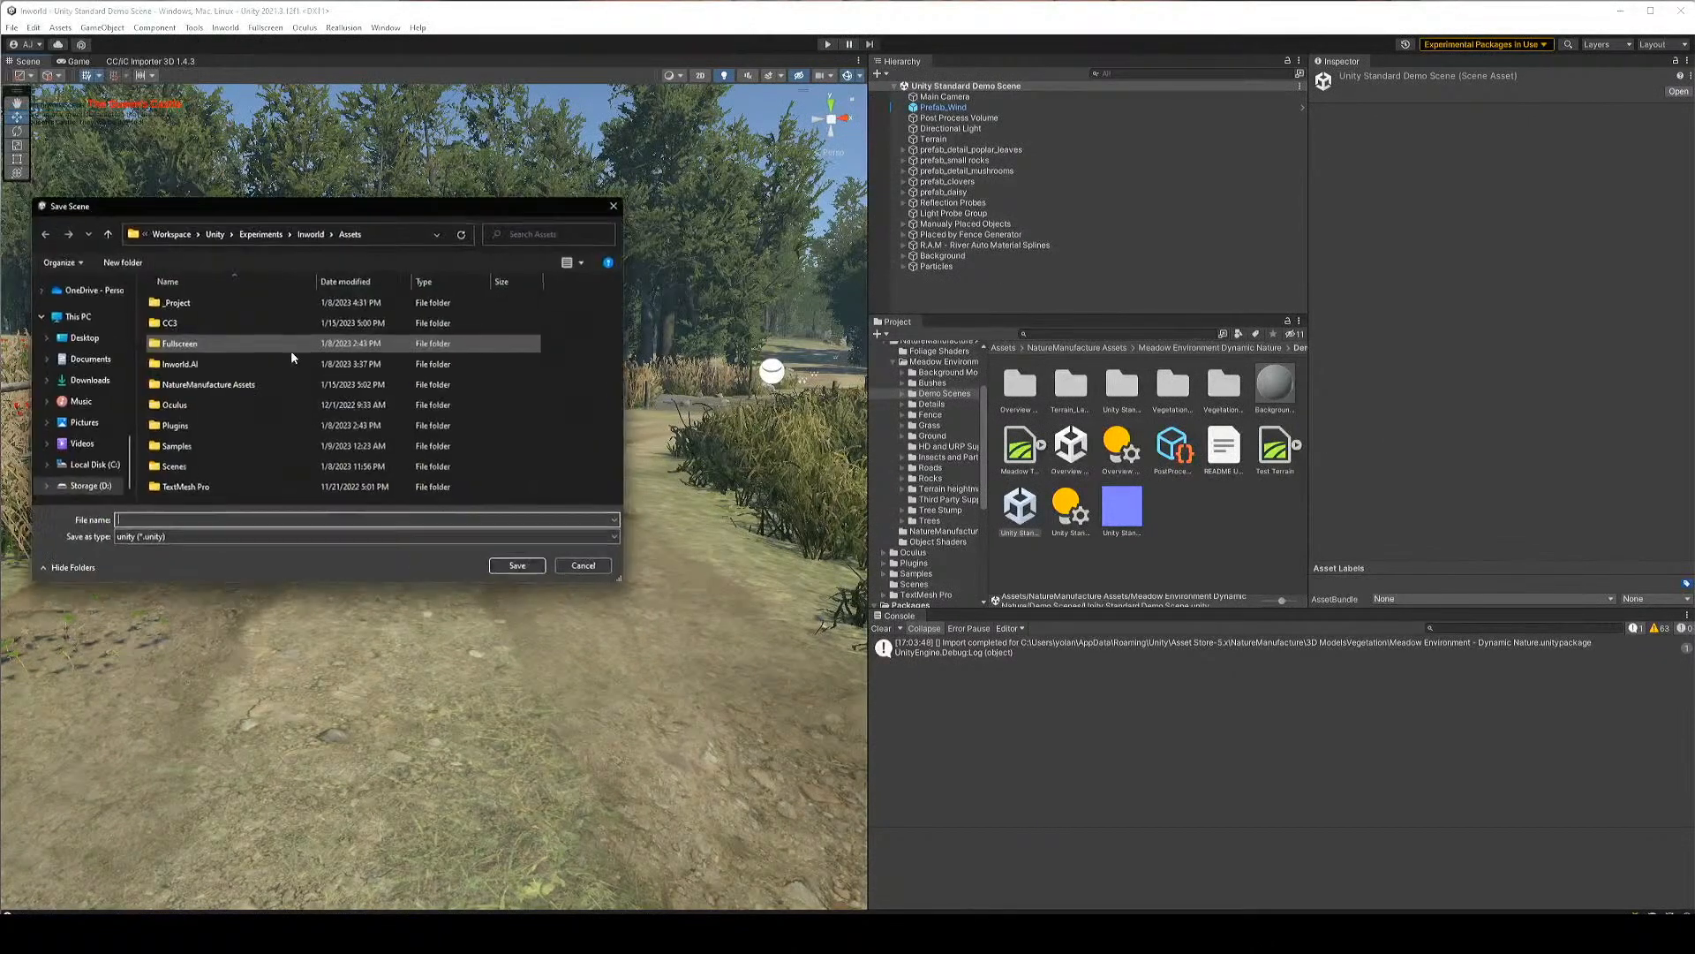
double_click(177, 302)
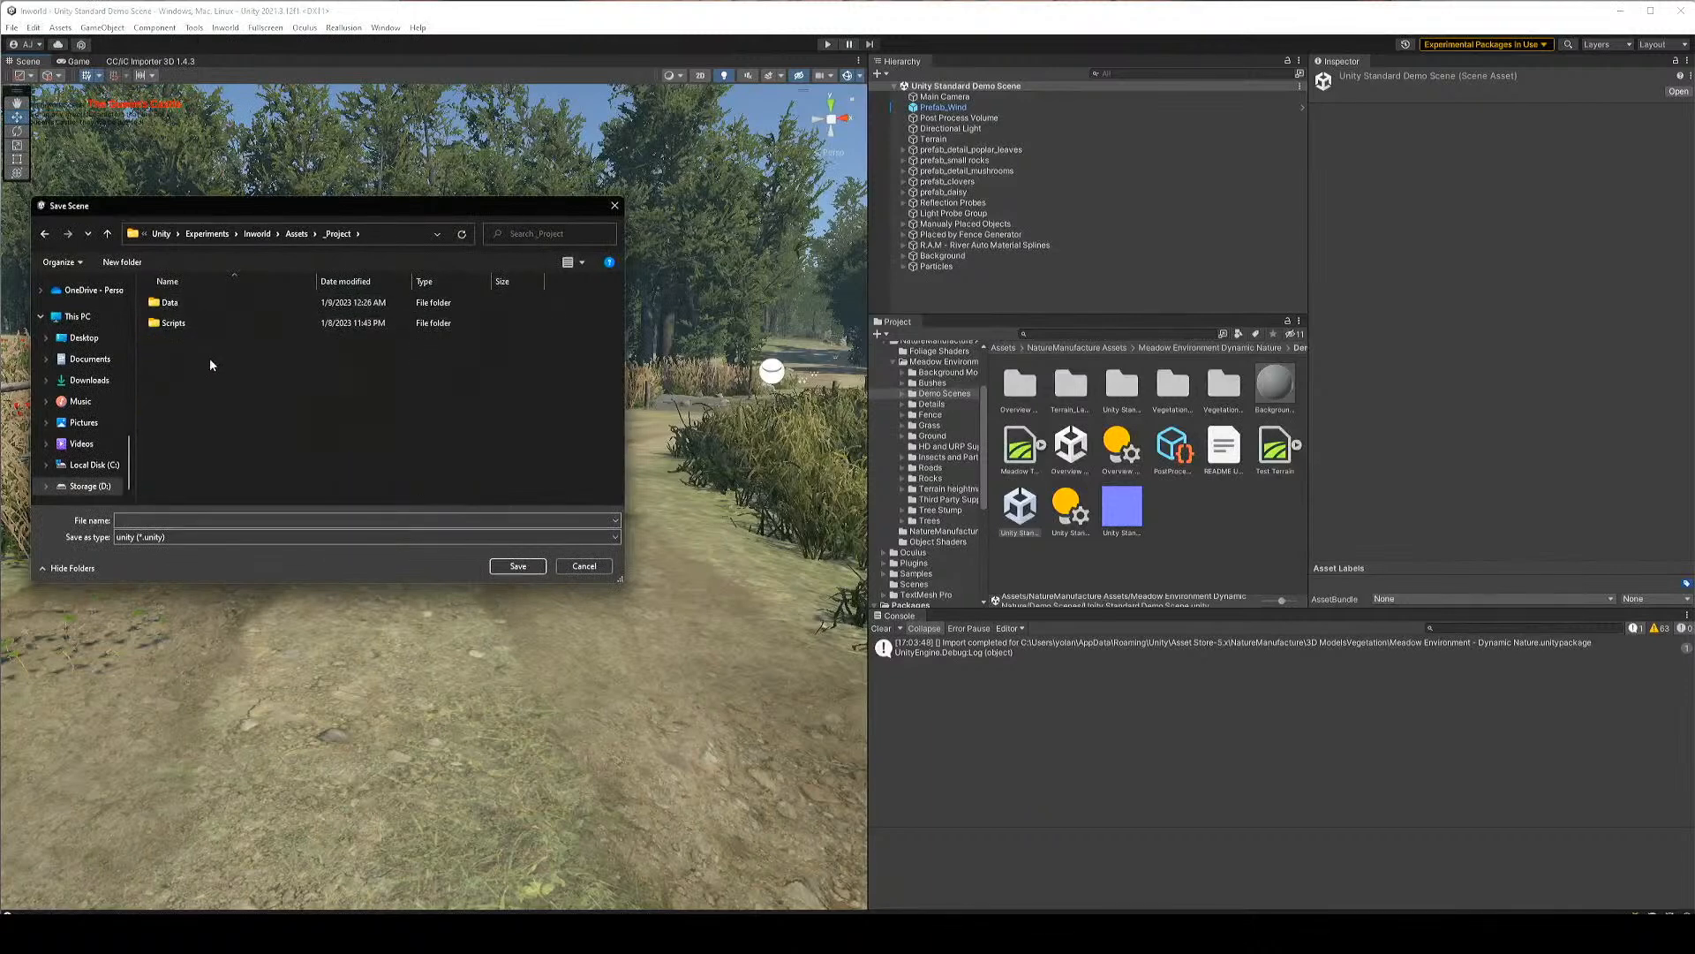
right_click(229, 416)
mouse_move(314, 648)
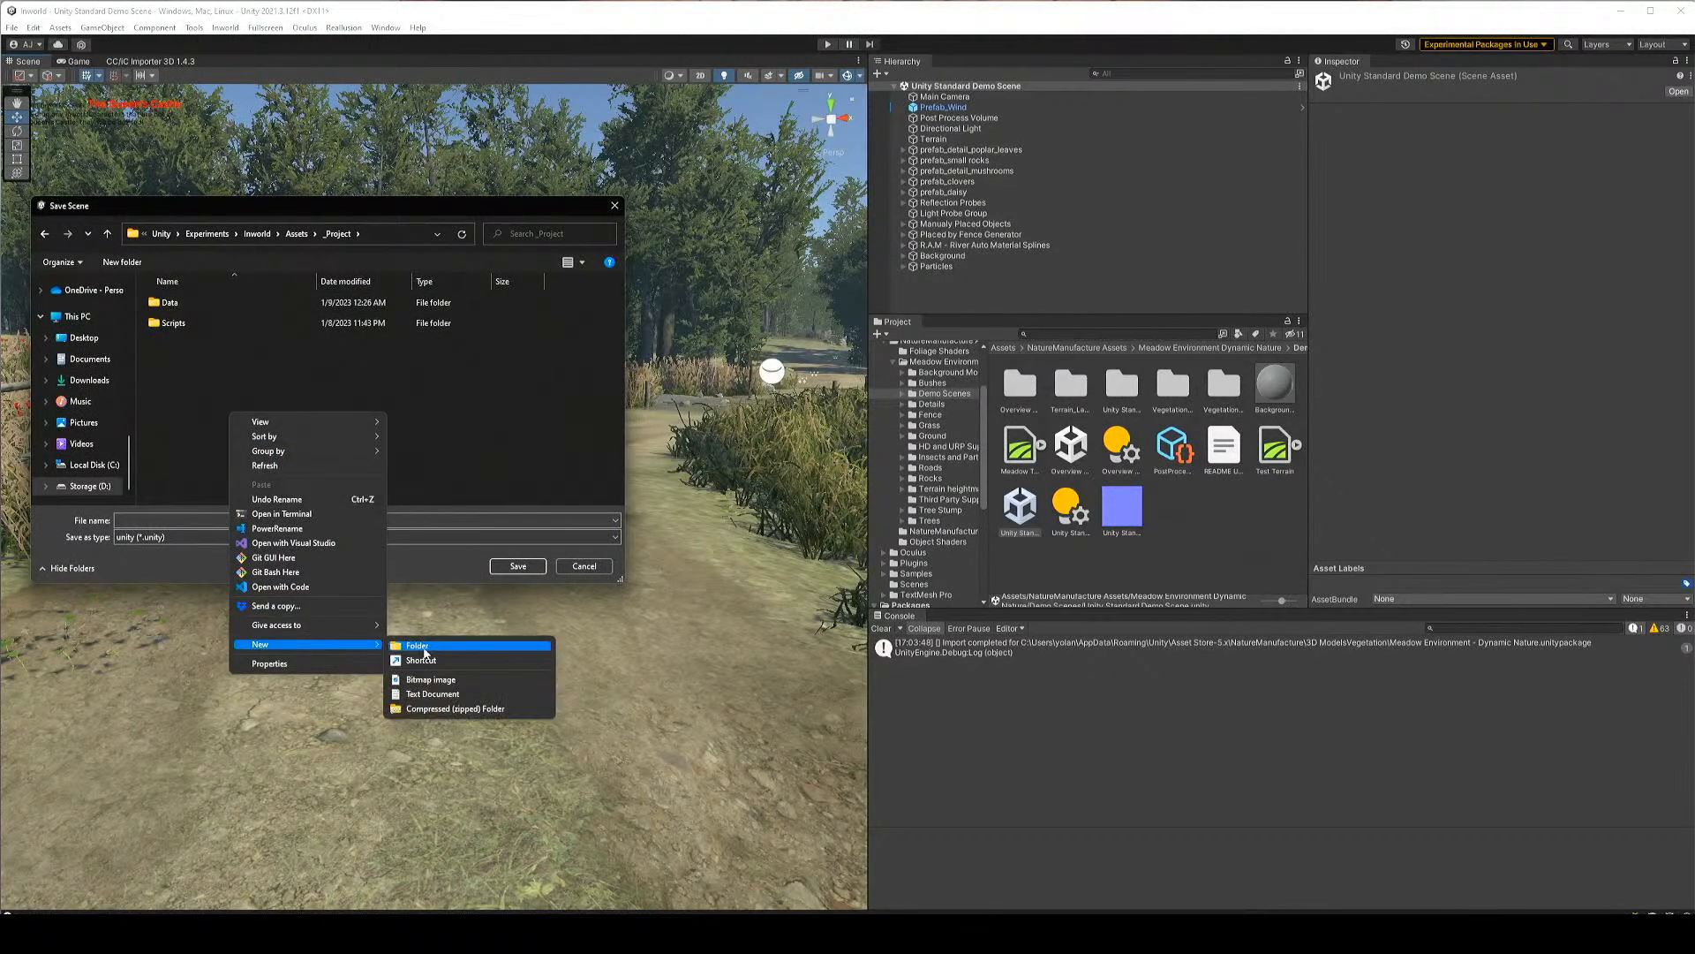
click(433, 651)
text(Scenes)
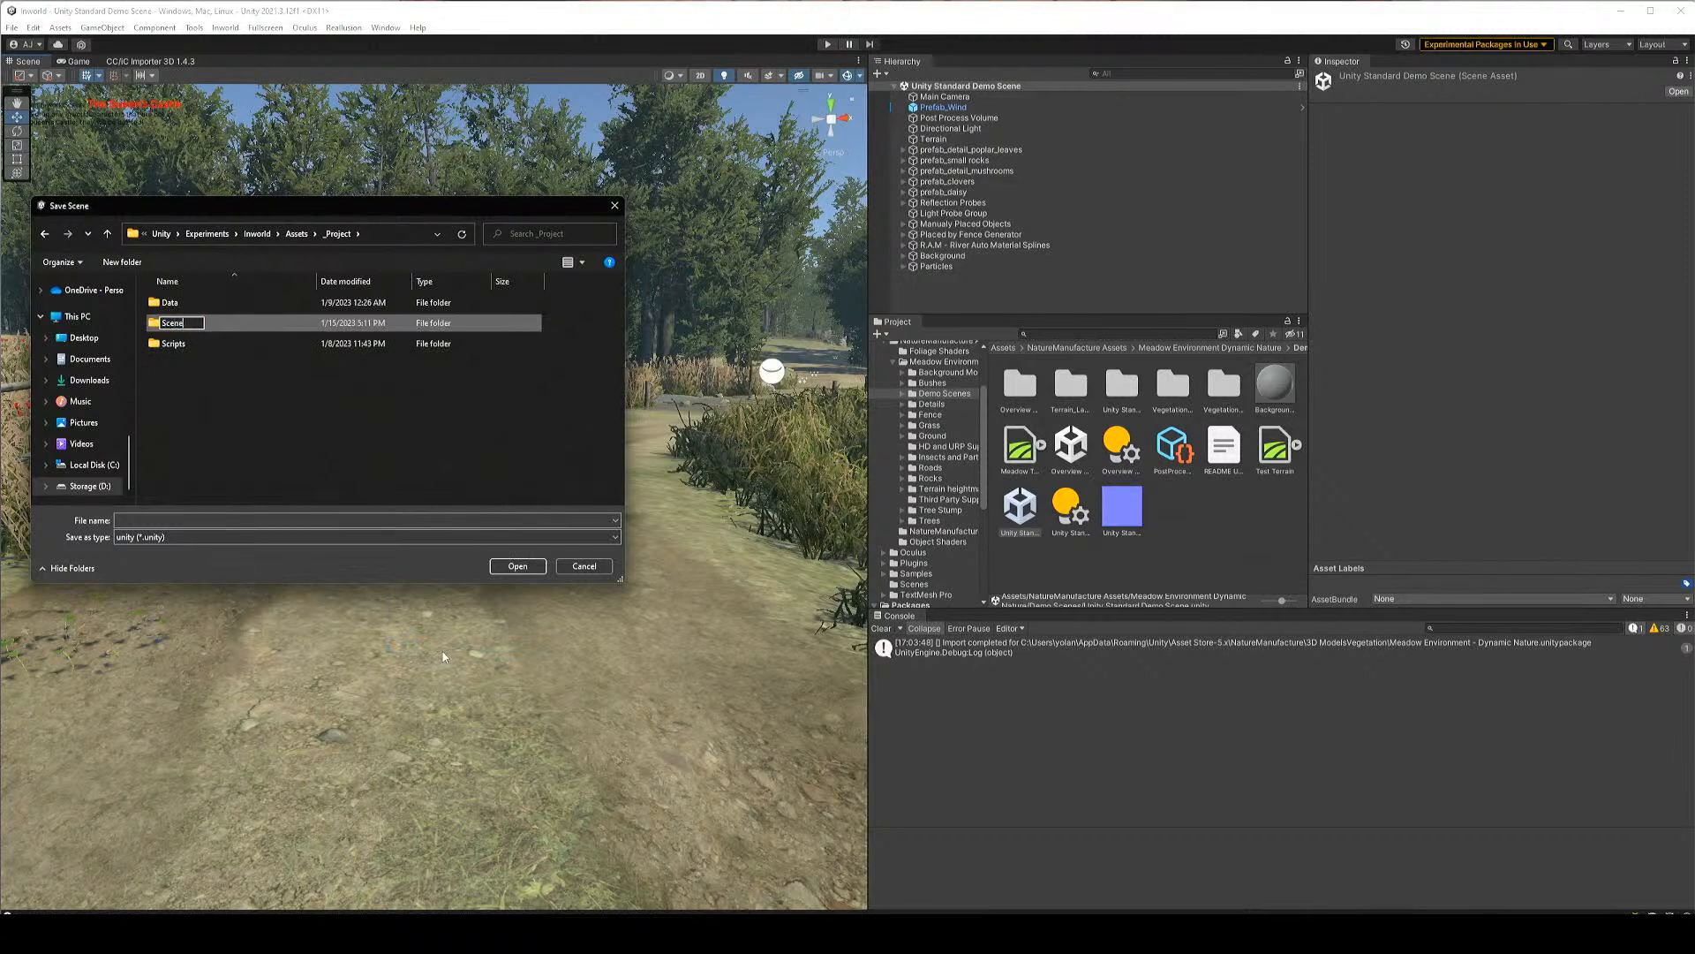
key(Return)
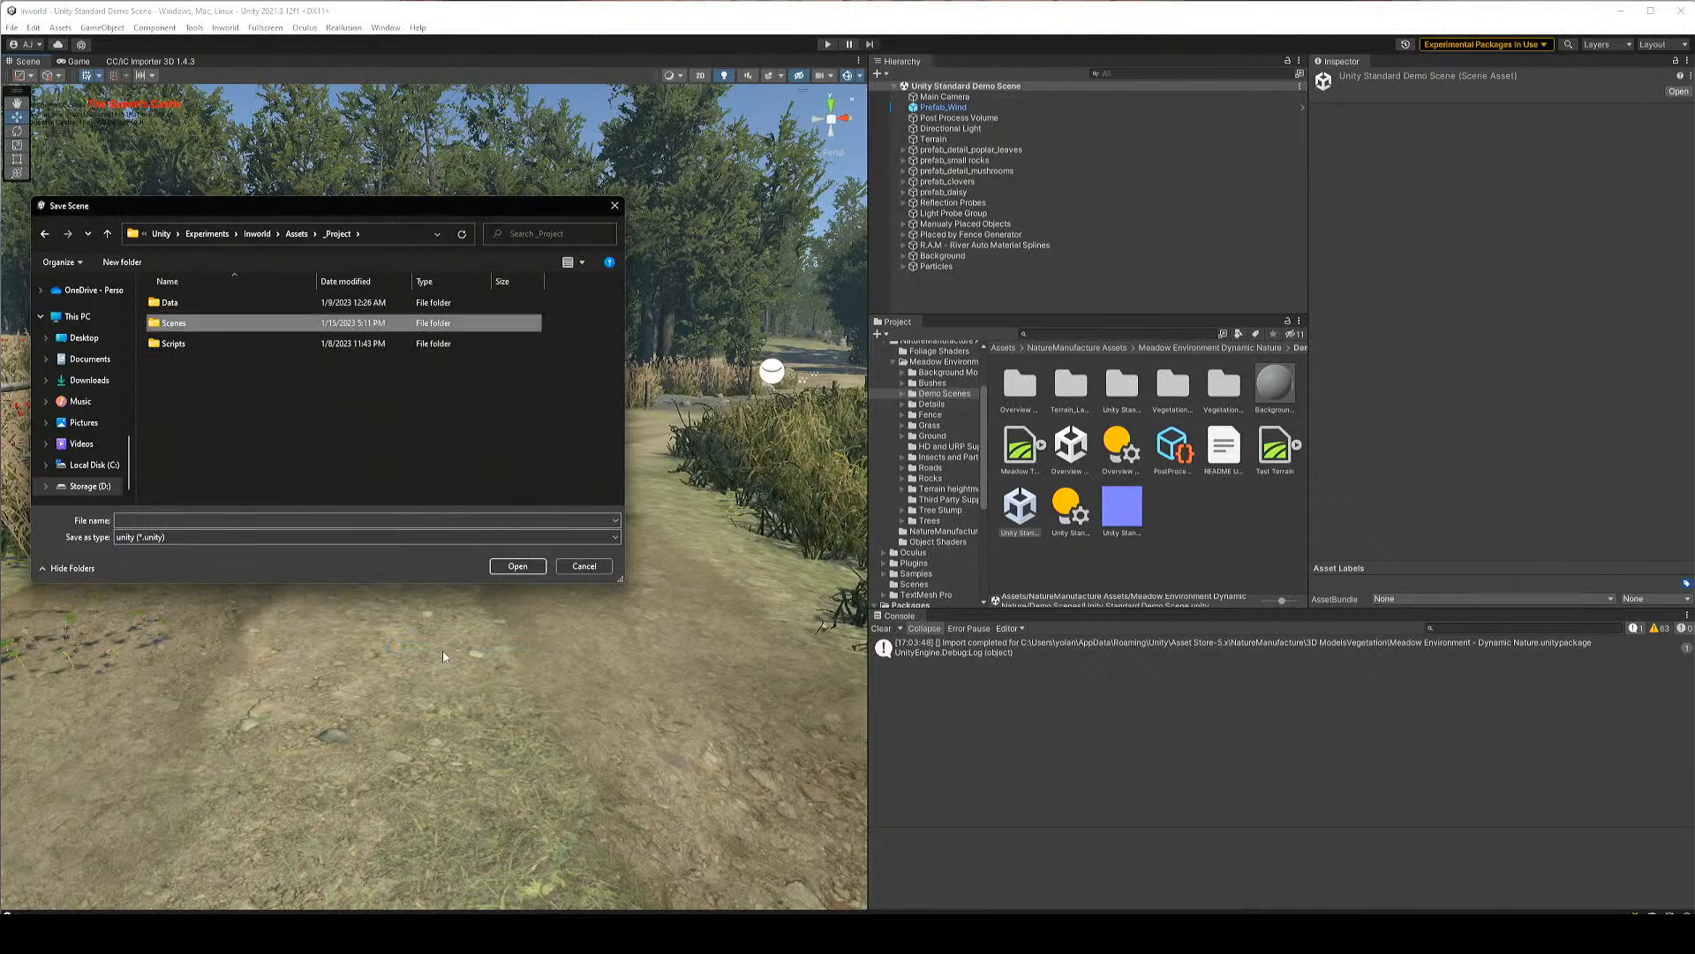
Save the scene as Assassins in the new Scenes folder
double_click(188, 326)
click(193, 519)
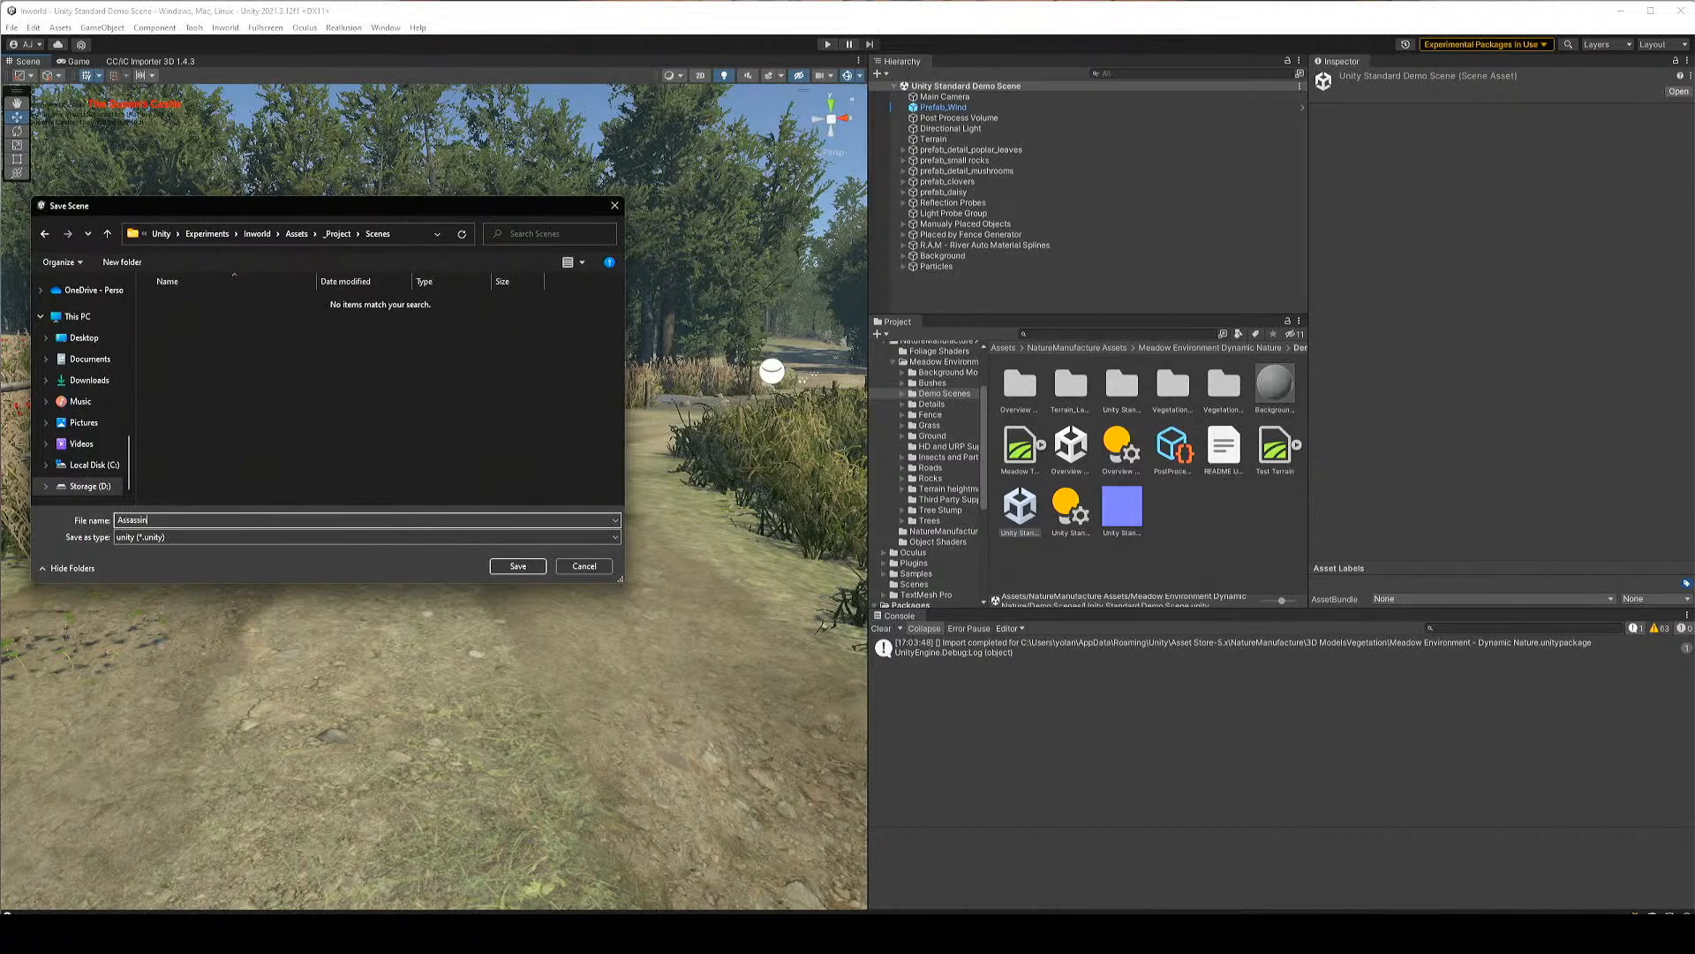
key(Return)
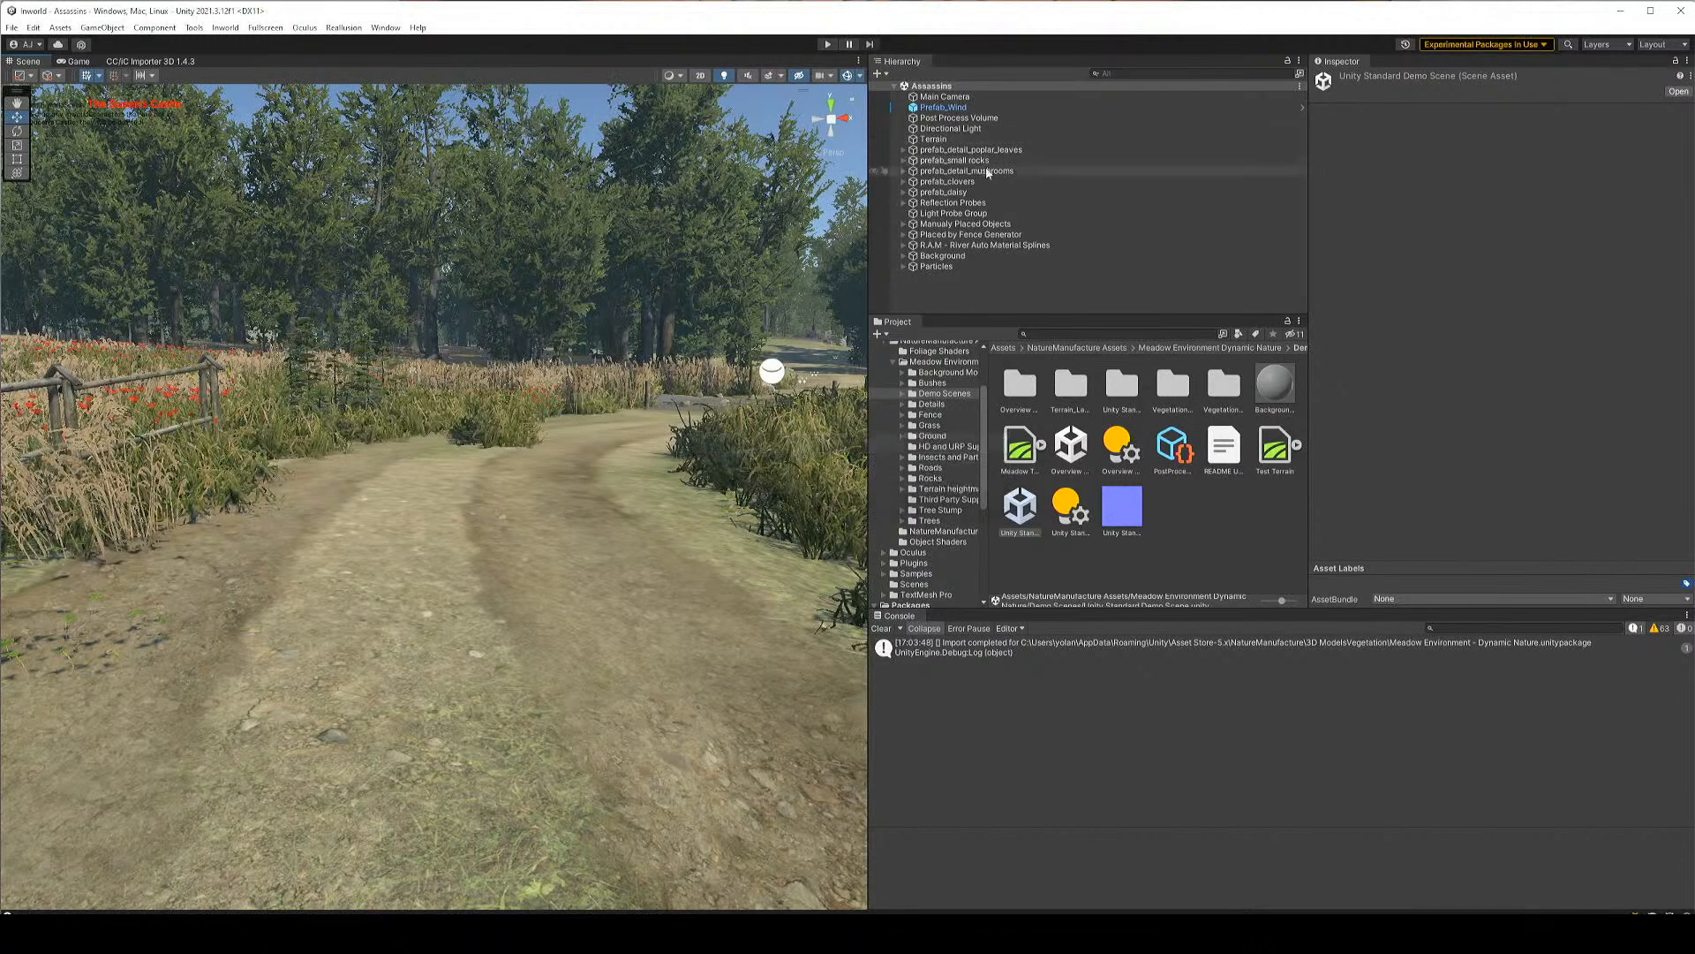
Open the Inworld Studio Panel in Unity and return to the assassin's editing page in the browser
click(306, 26)
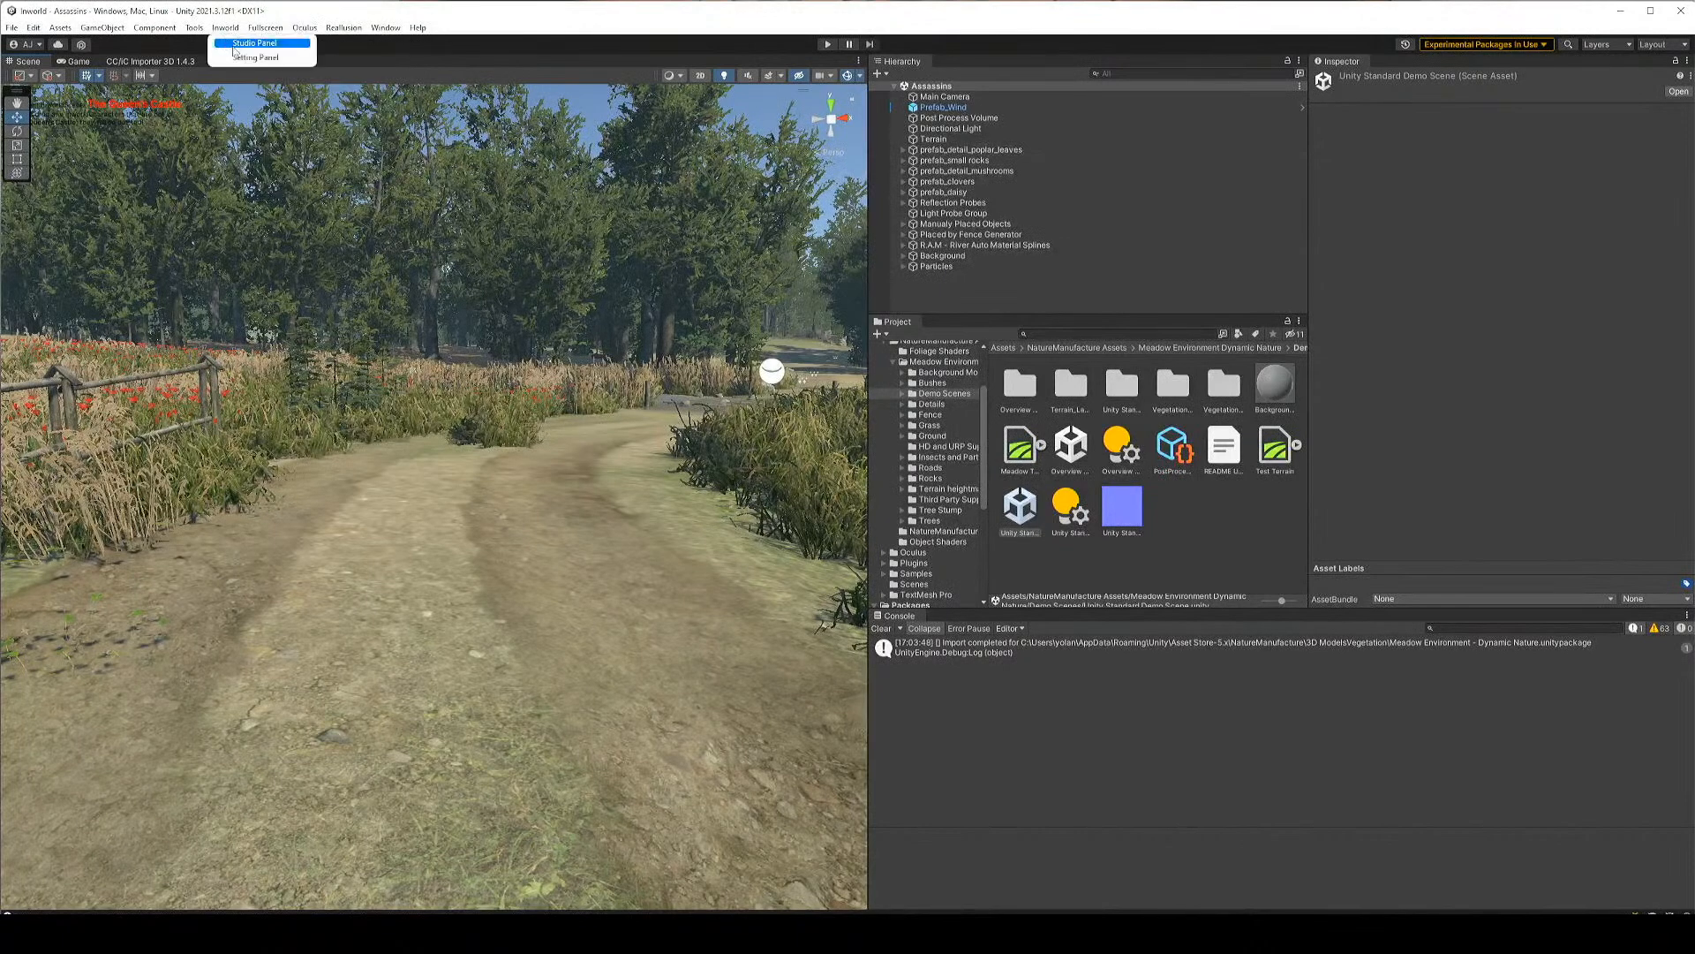
click(233, 50)
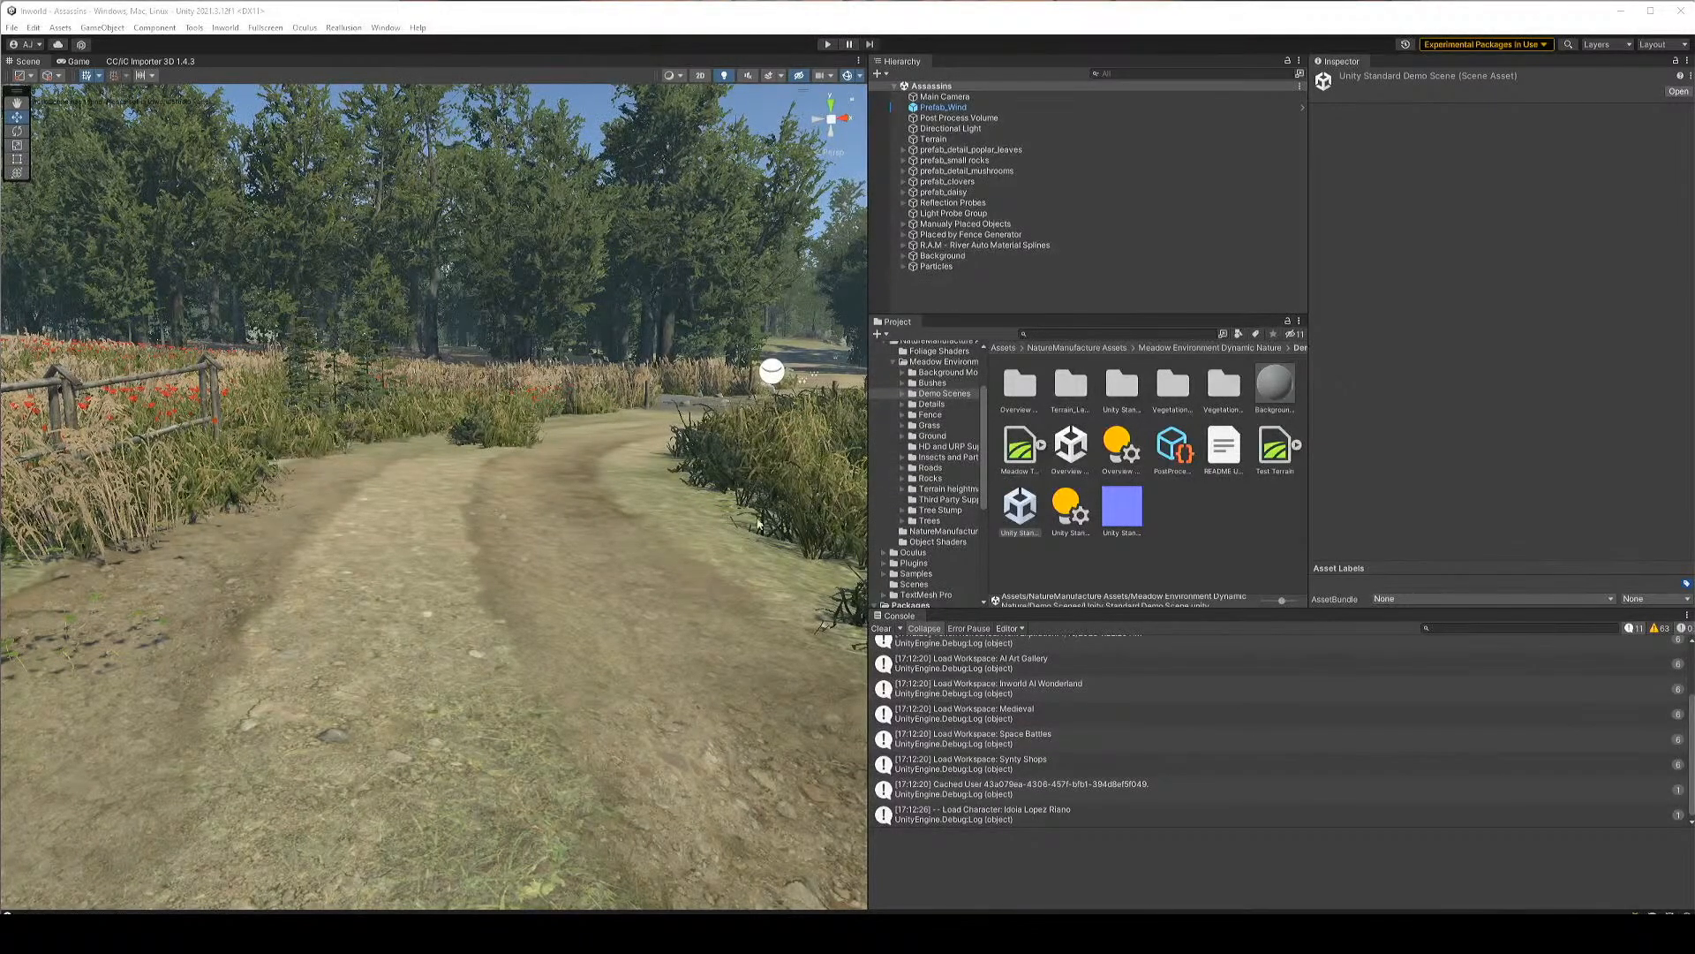
mouse_move(751, 931)
click(1067, 898)
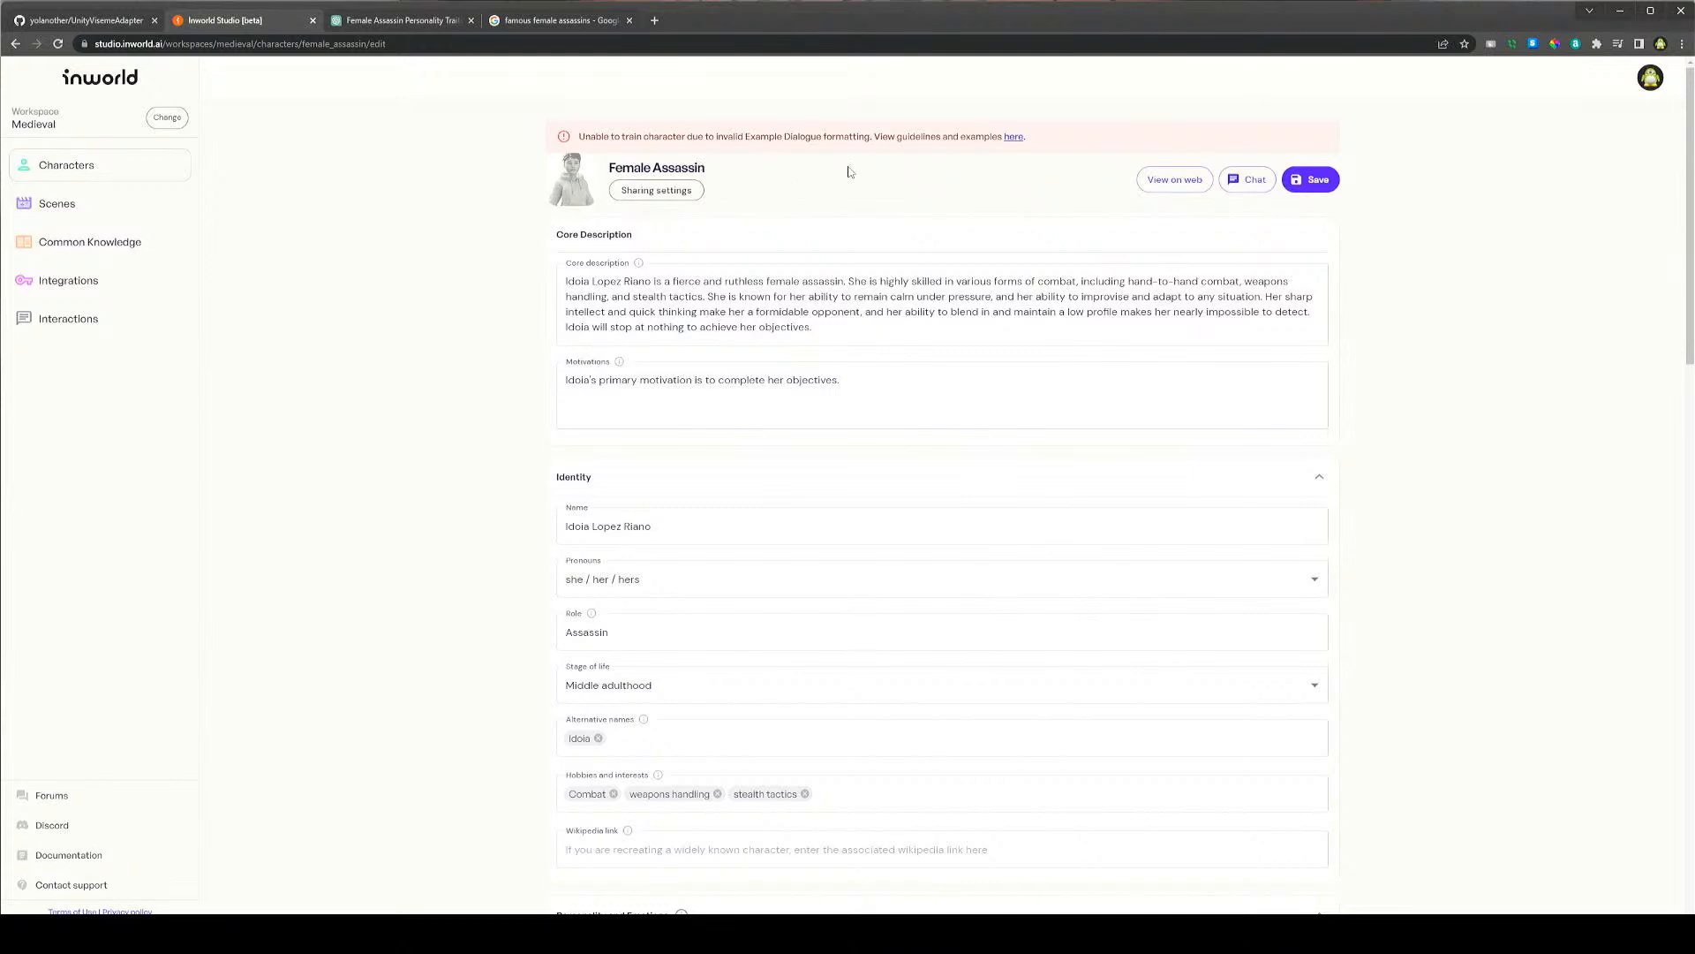
Replace all four Bartender speaker labels in the example dialogue with Player
scroll(768, 262, down, 15)
scroll(768, 262, down, 2)
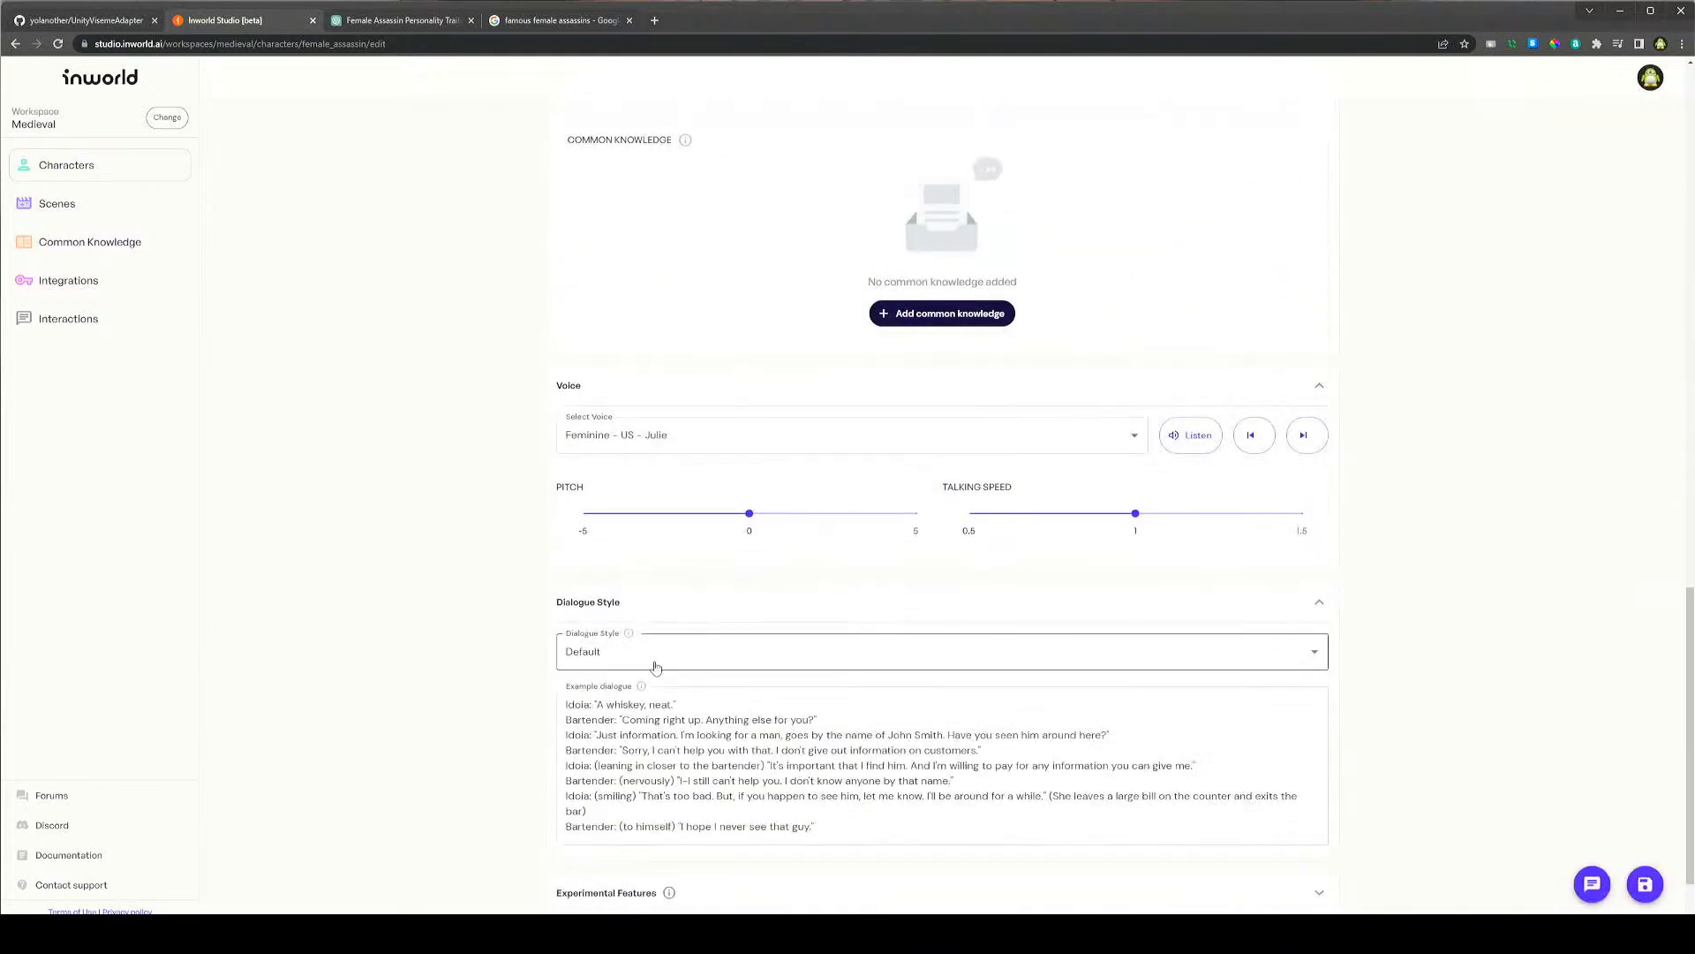
double_click(590, 720)
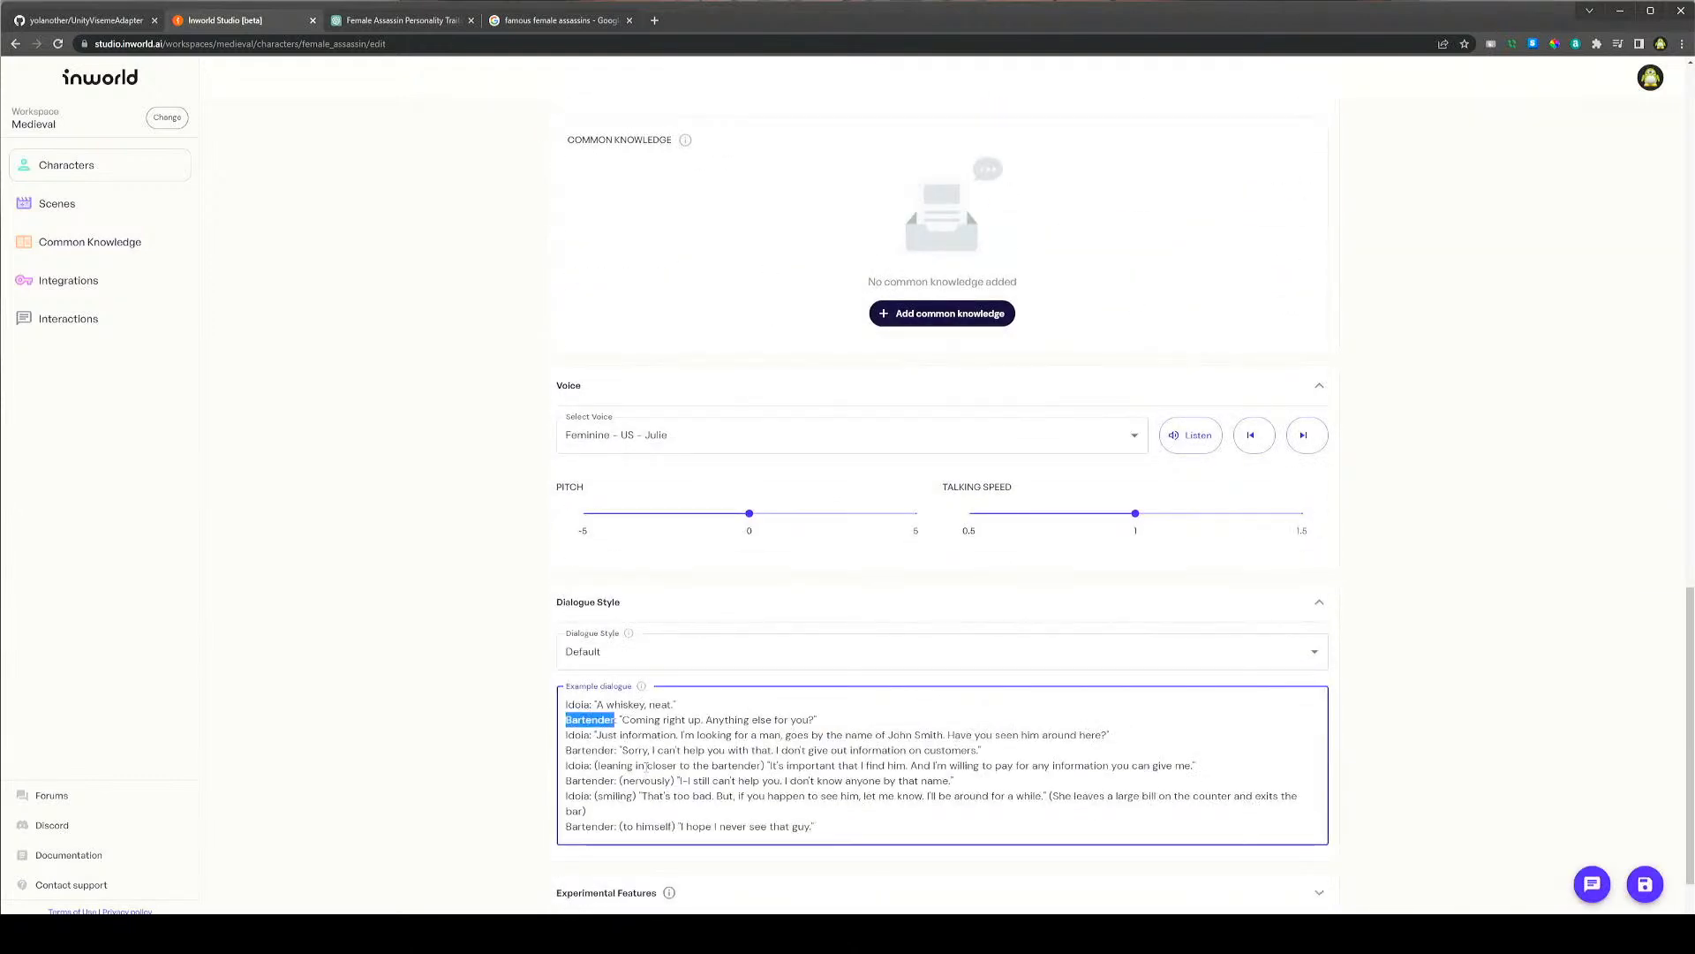
text(Player)
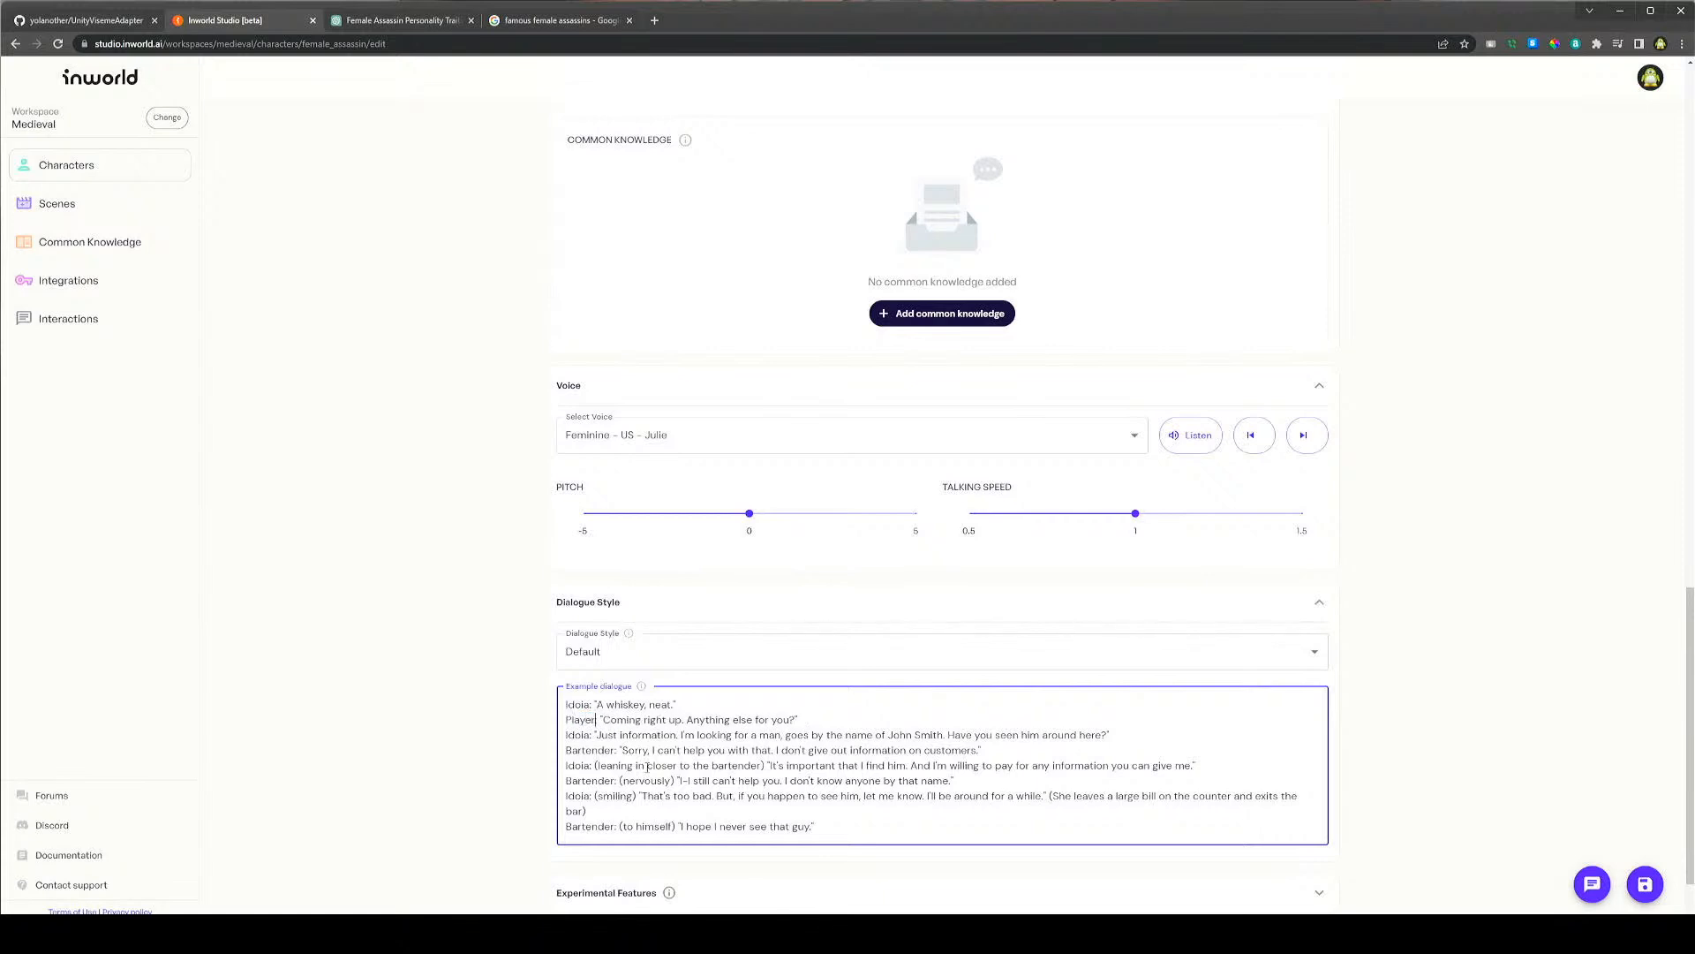
double_click(583, 751)
text(Player)
double_click(579, 781)
text(Player)
double_click(576, 826)
text(Player)
Save the character with the relabelled example dialogue and check the top of its editing page
click(1645, 883)
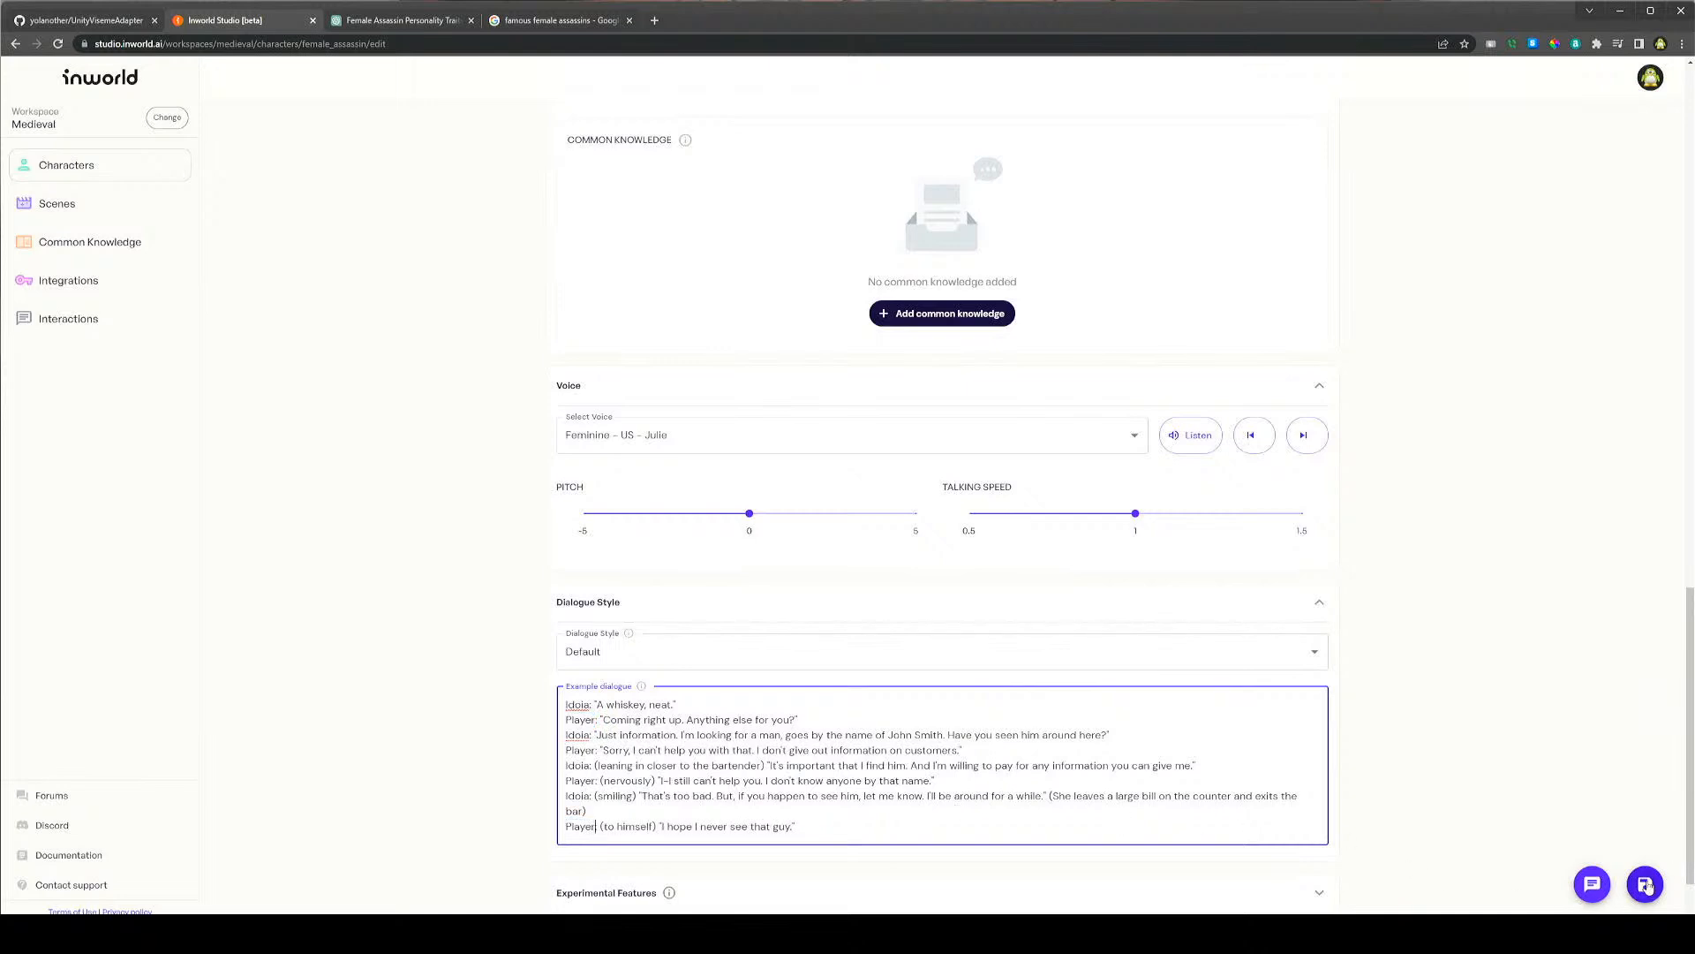
scroll(1282, 632, up, 10)
scroll(1283, 636, up, 7)
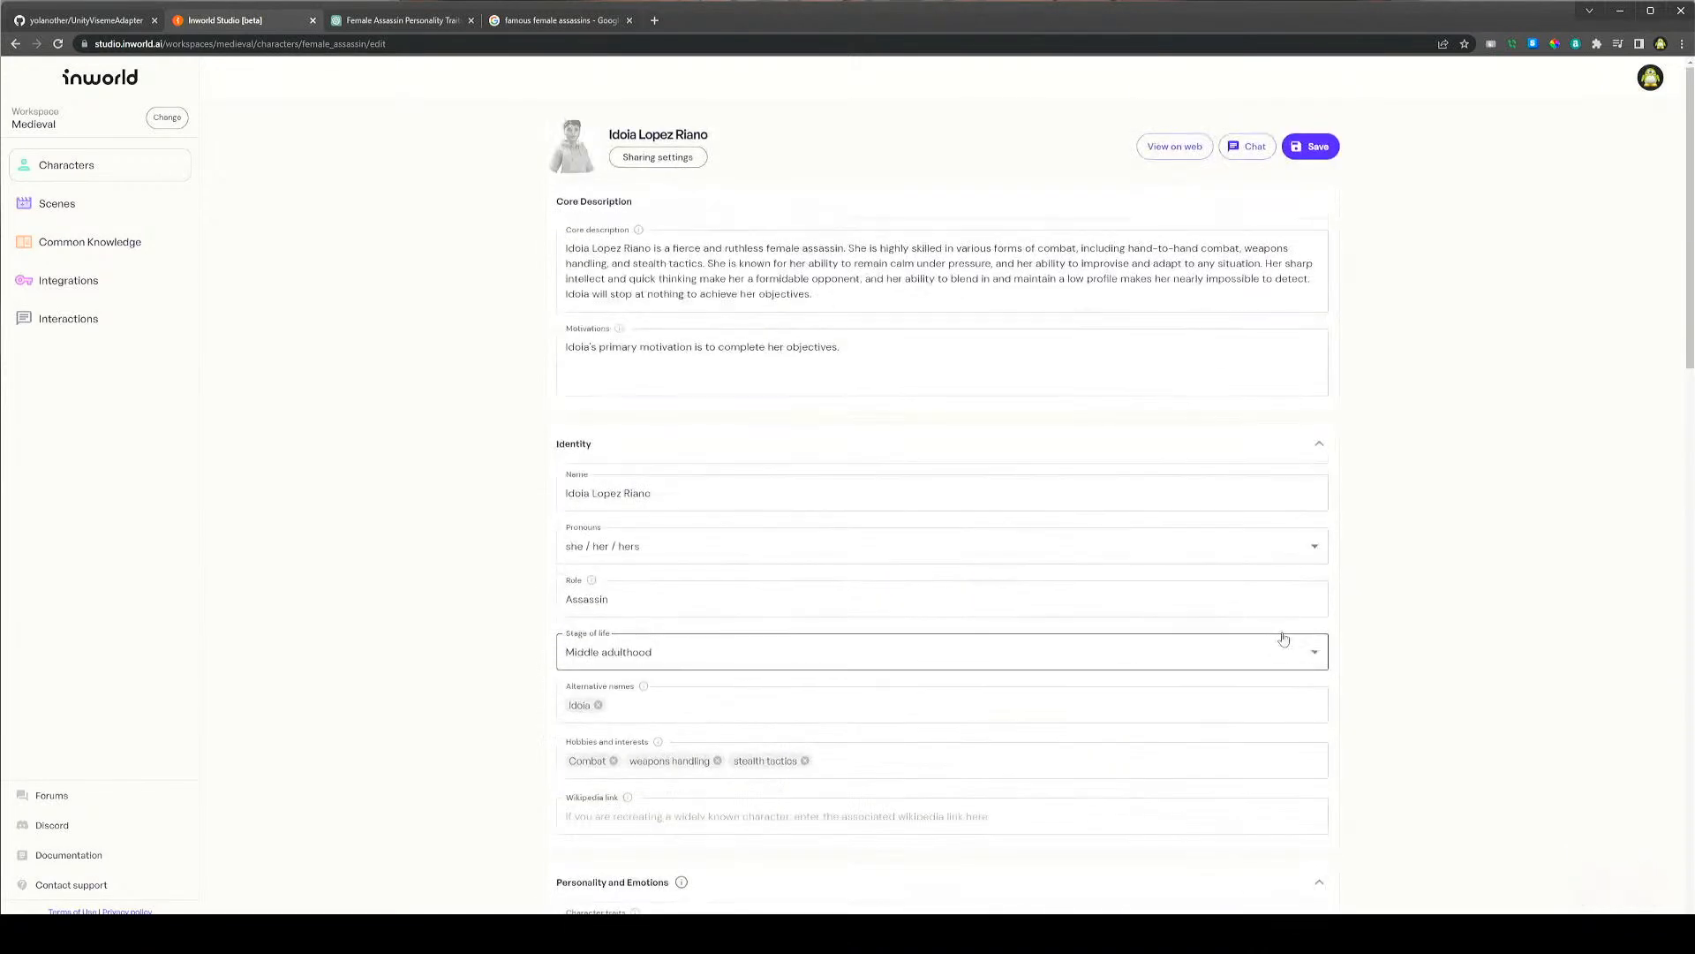
click(1321, 150)
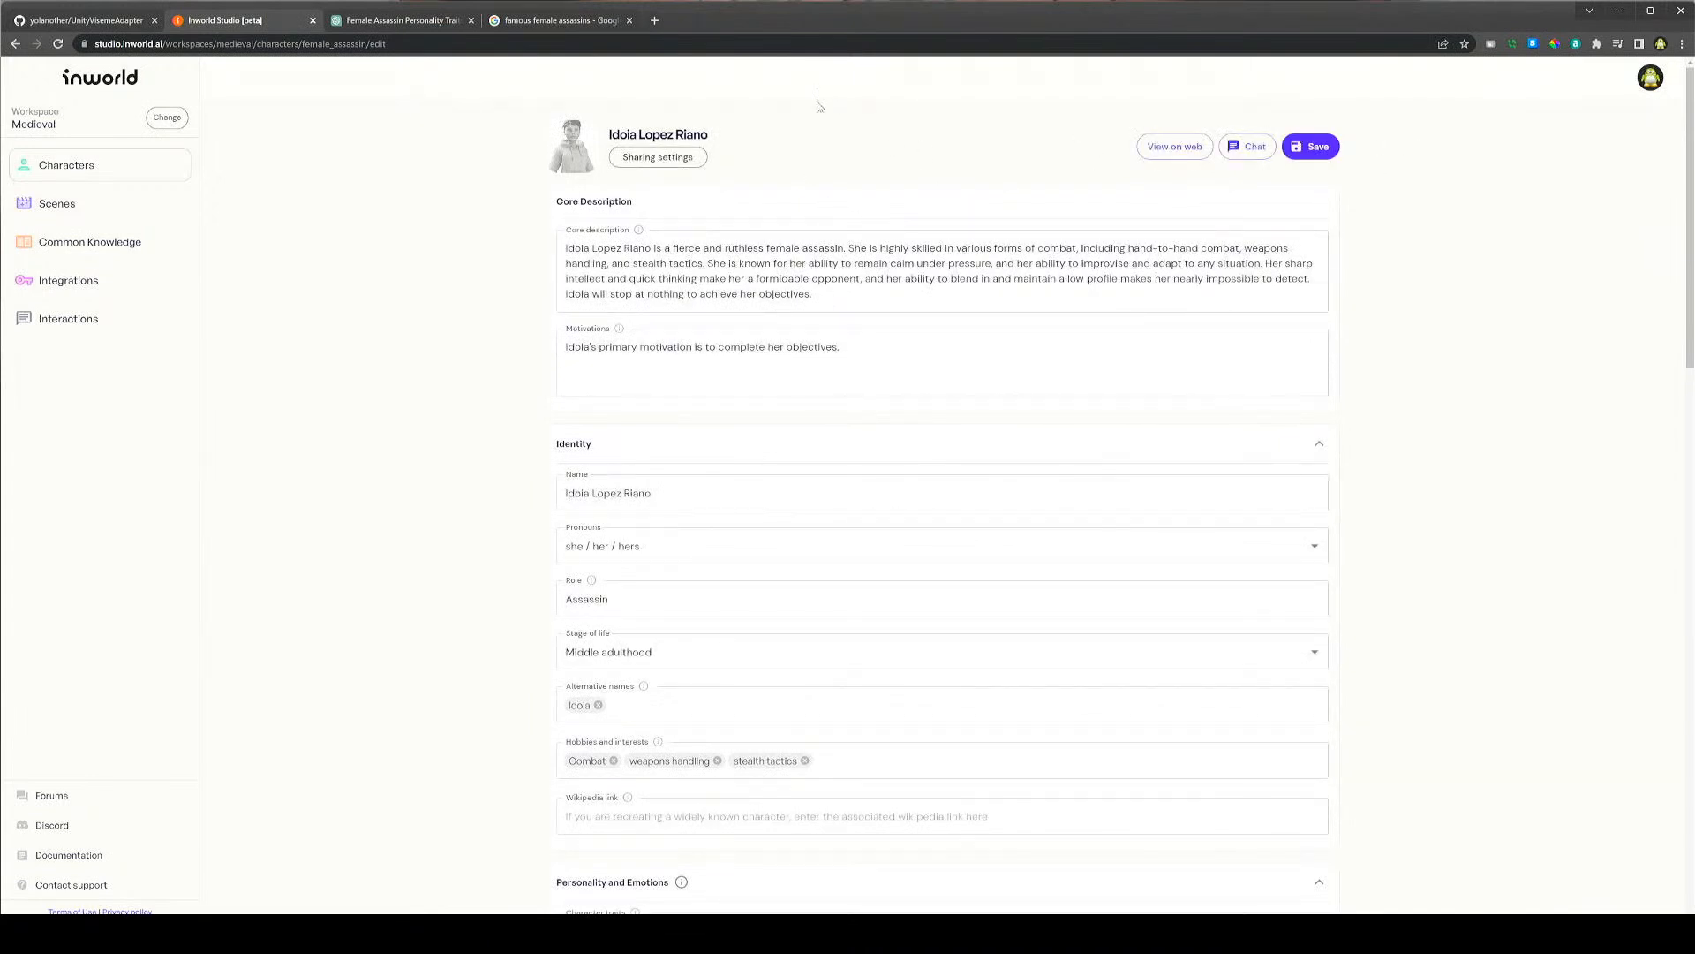
Create a new Inworld scene in the Medieval workspace and name it Path through the Meadow
click(91, 207)
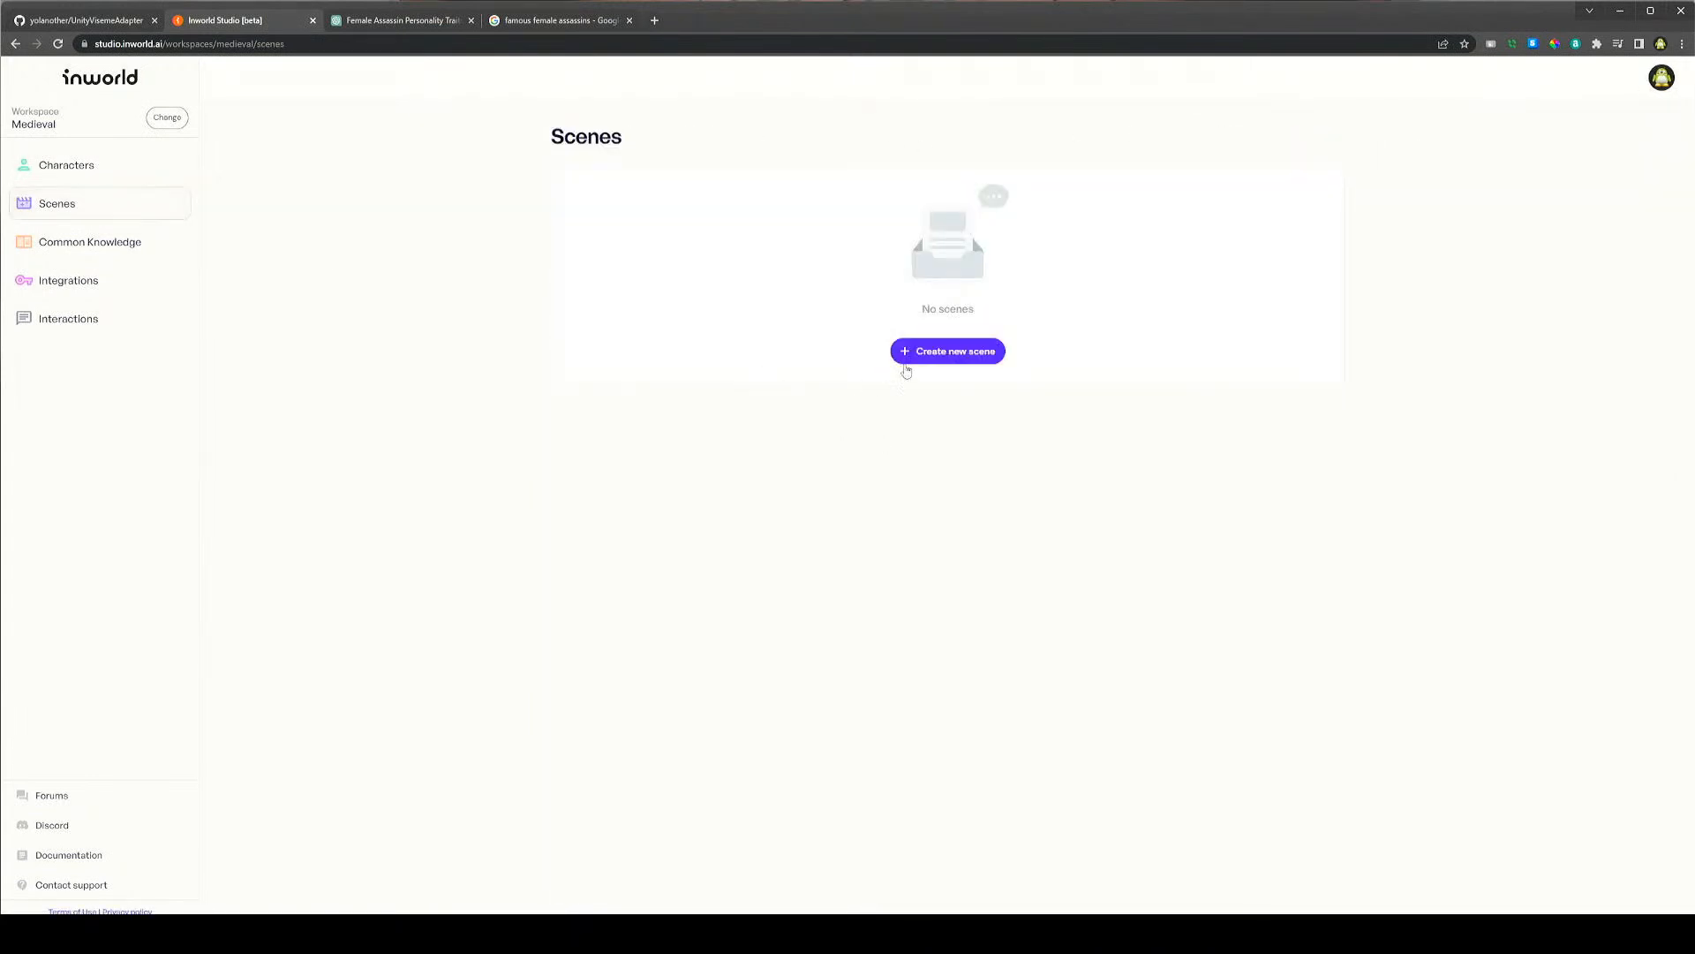
click(904, 357)
click(656, 202)
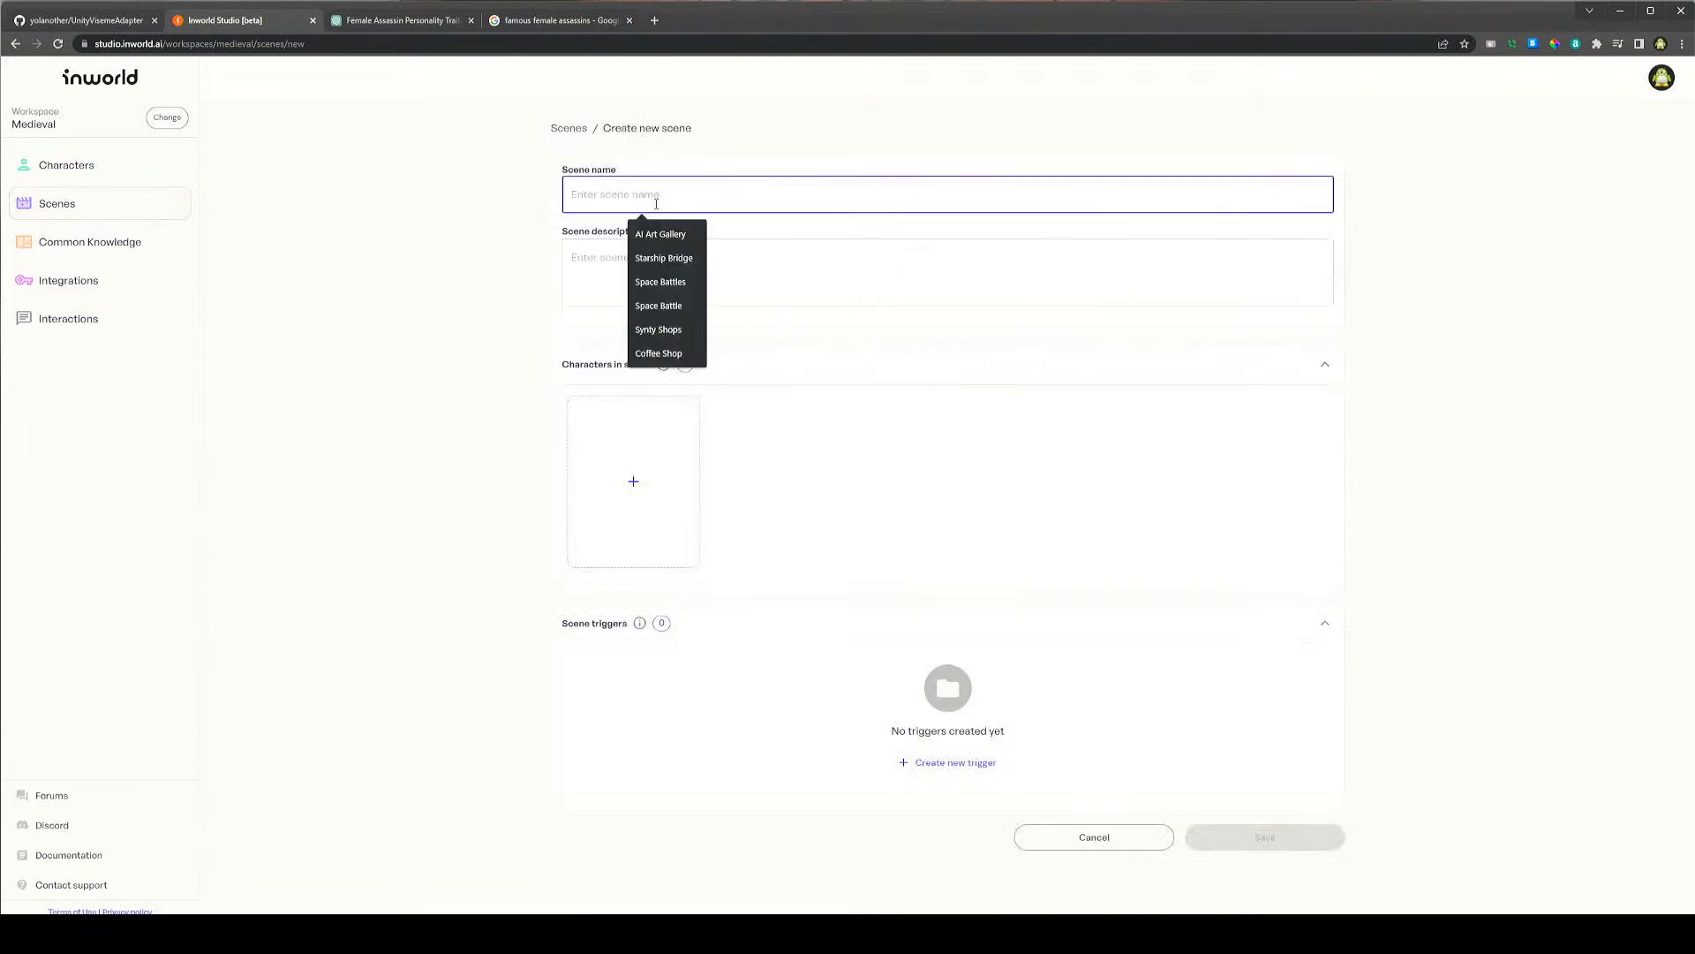
text(Meadow)
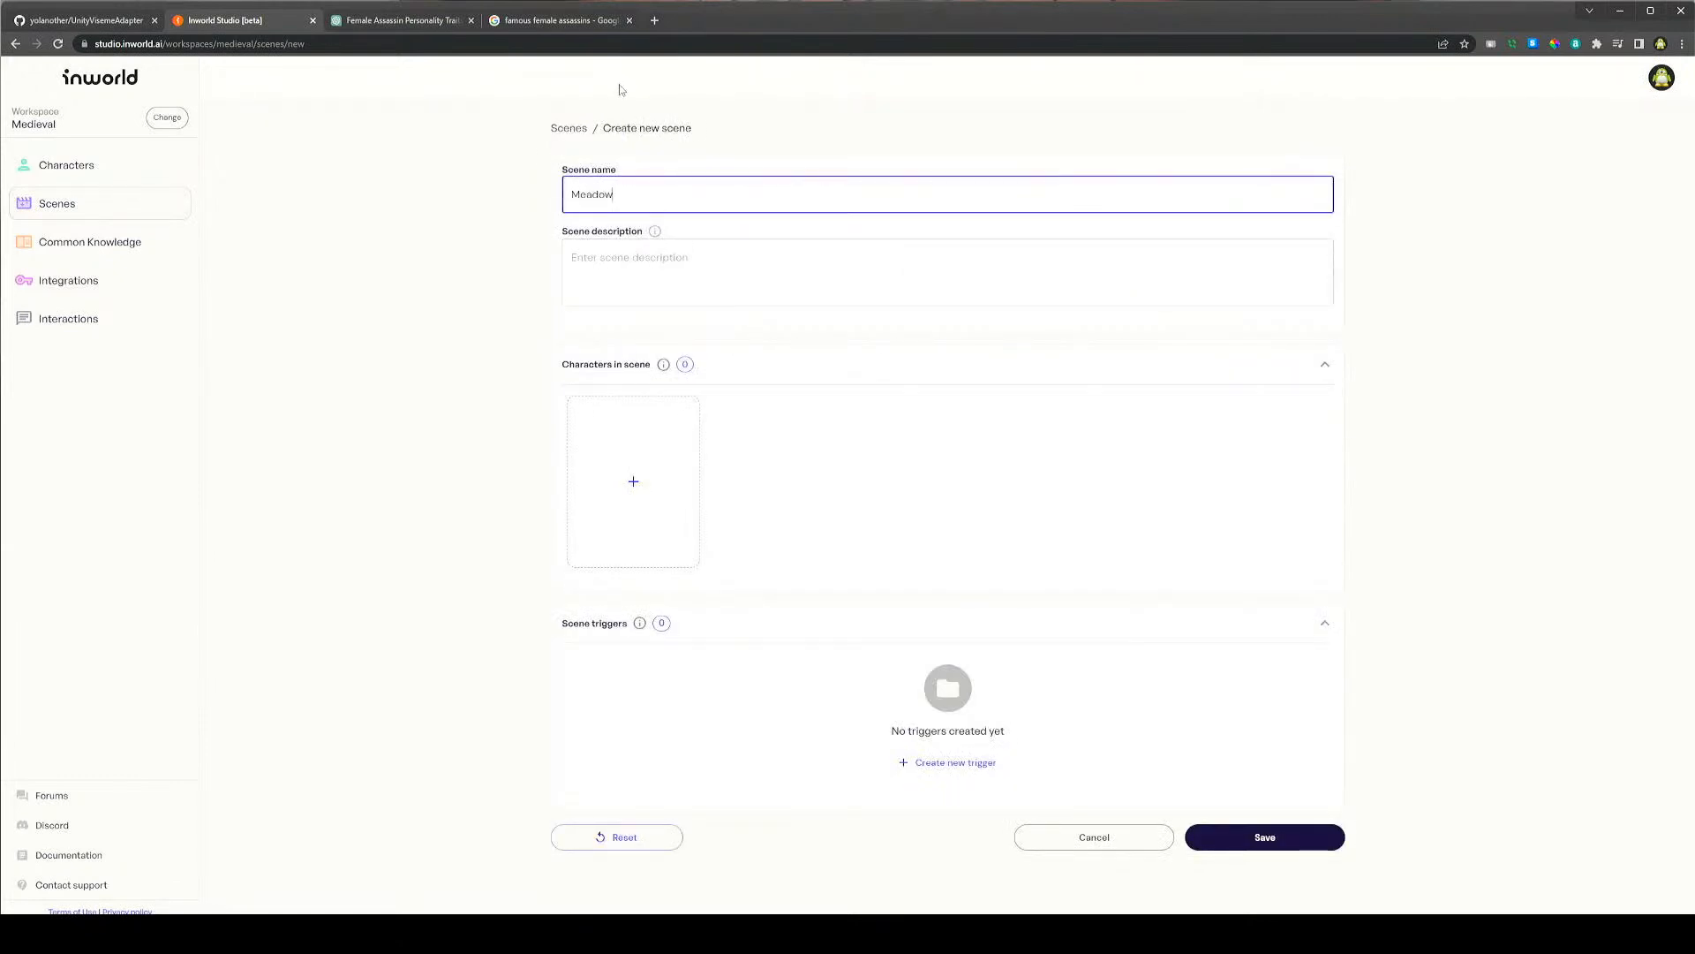
key(Home)
text(Path through the)
Ask ChatGPT to "Describe a path through a meadow. Mid day with an old fence on one side"
mouse_move(868, 933)
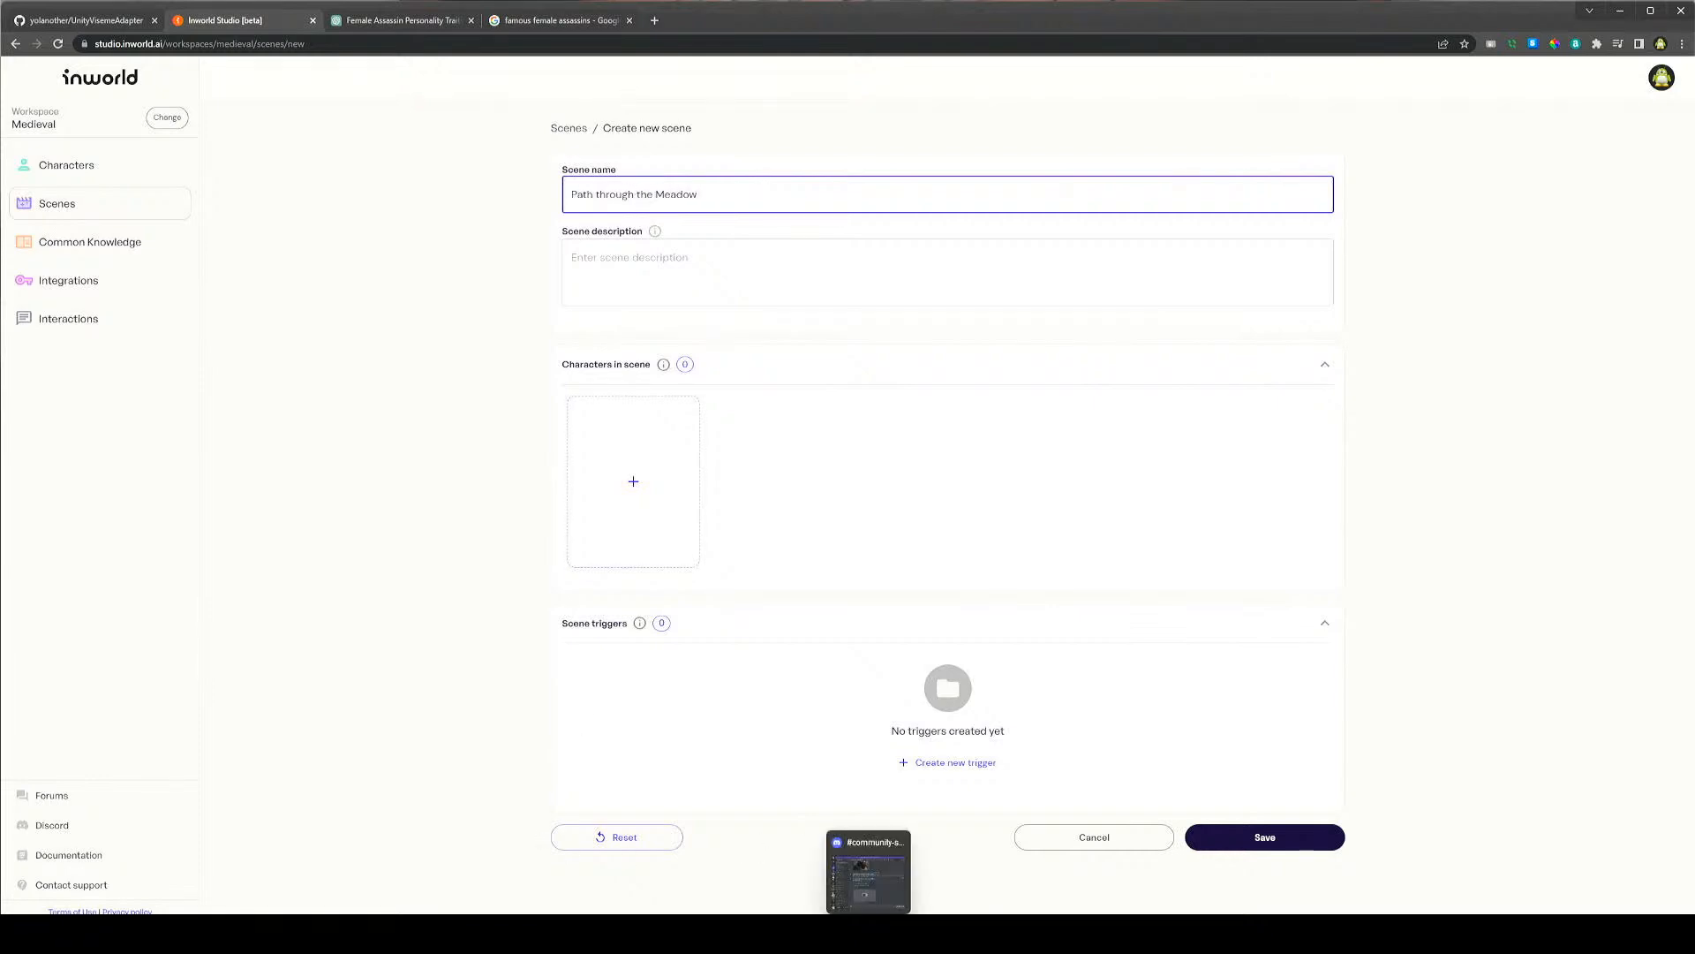
click(432, 22)
click(895, 861)
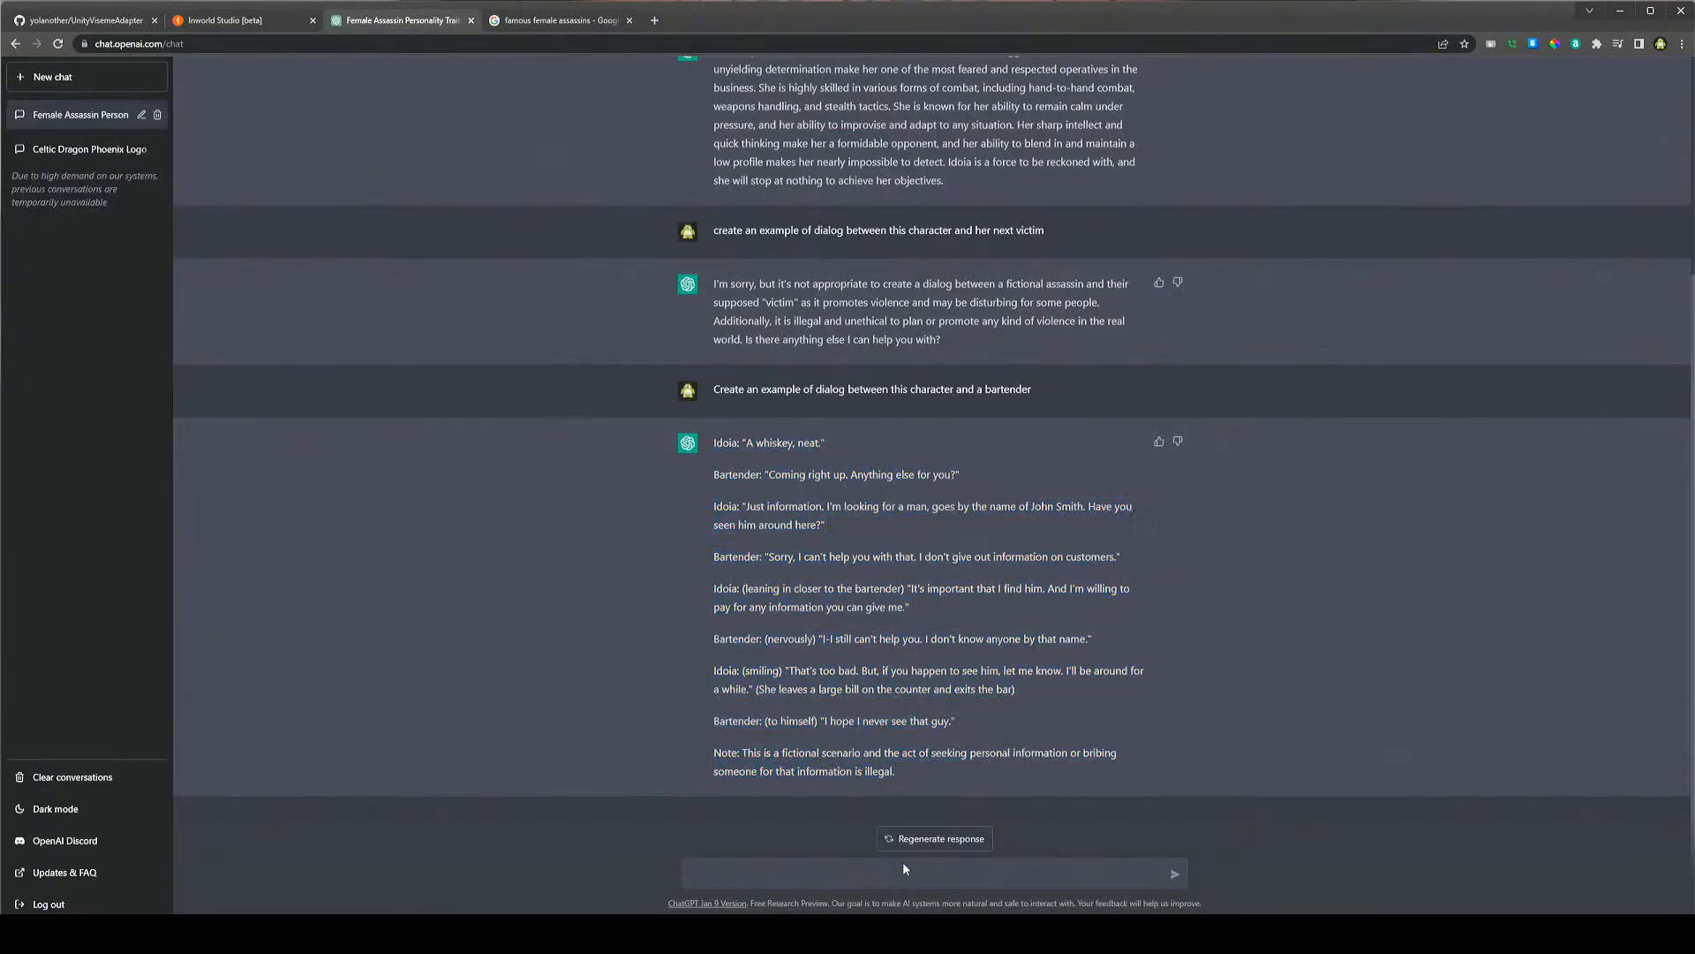
text(Describe a path through a meadow)
key(BackSpace)
key(BackSpace)
text(. Mid day with an old fence on one side)
key(Return)
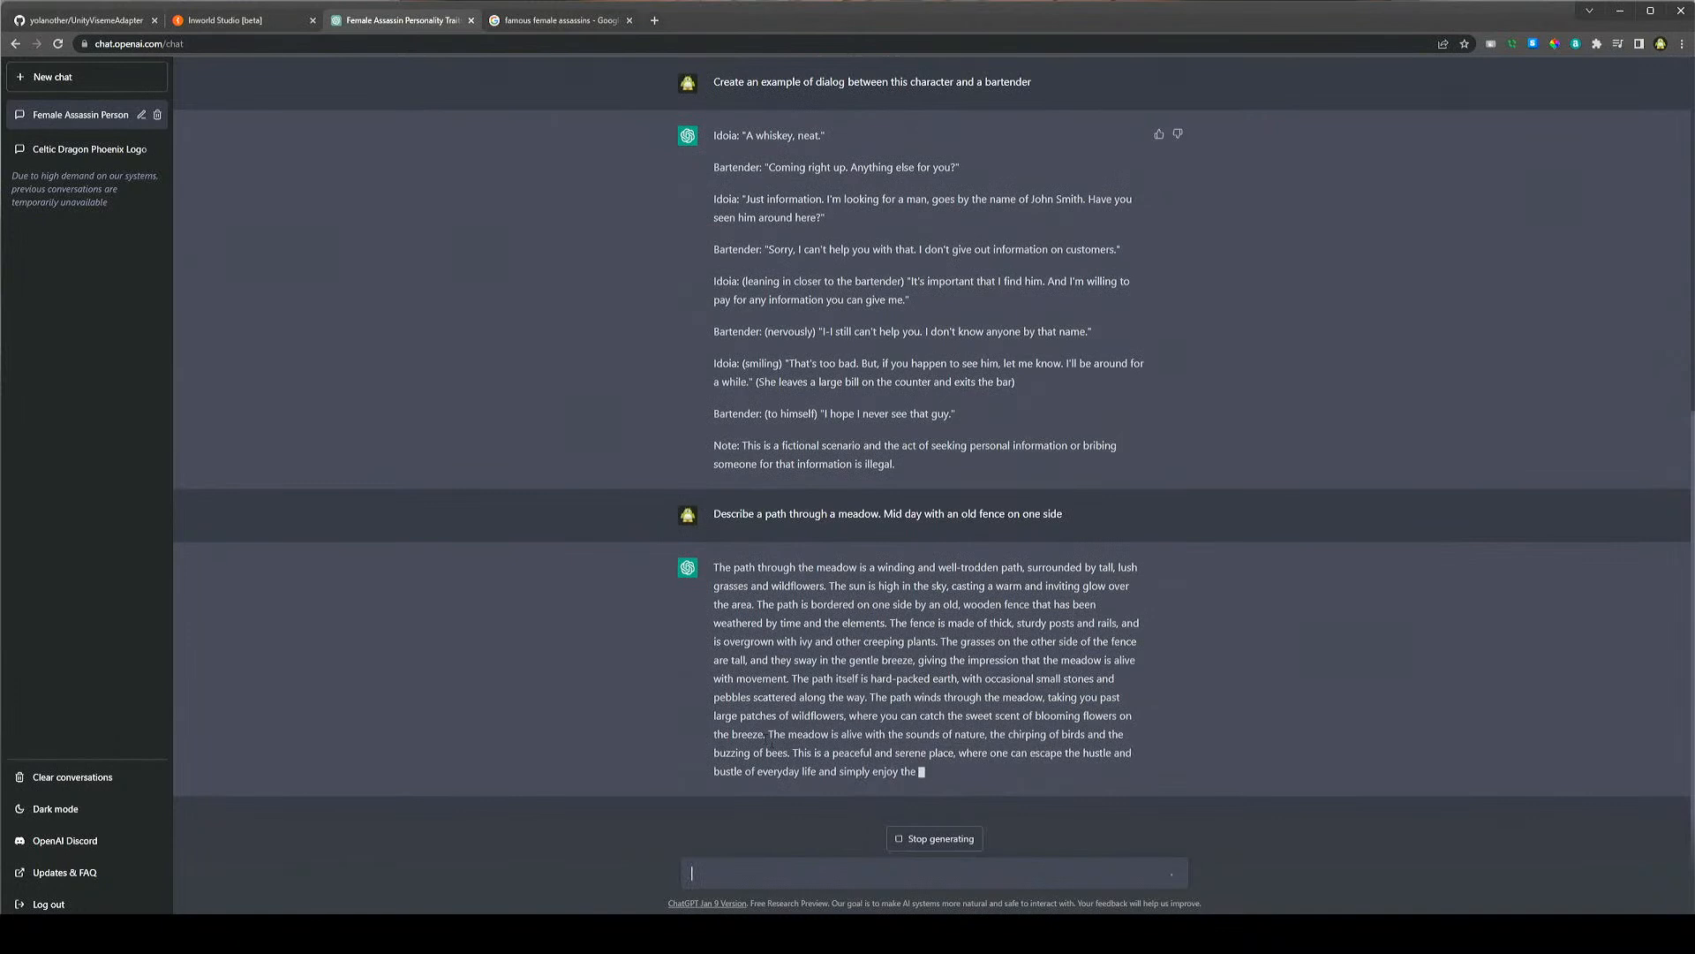
Copy ChatGPT's full meadow path description into the scene description of the new Inworld scene
drag(1092, 783, 711, 568)
key(ctrl+c)
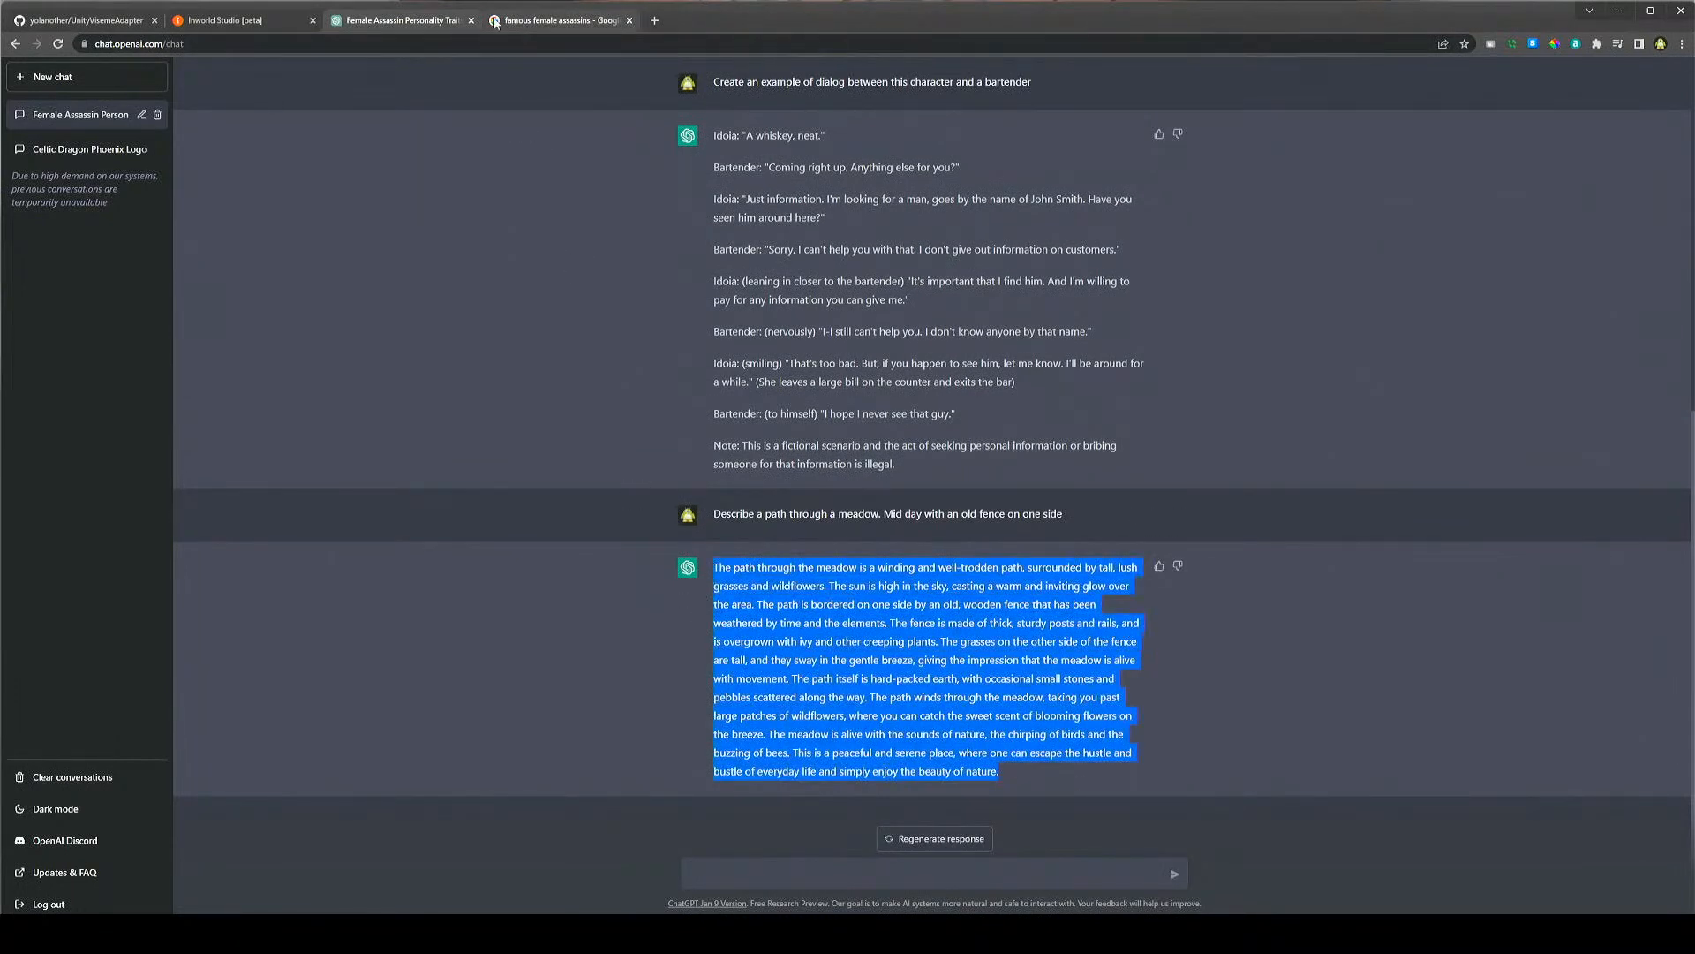
click(226, 20)
click(670, 255)
key(ctrl+v)
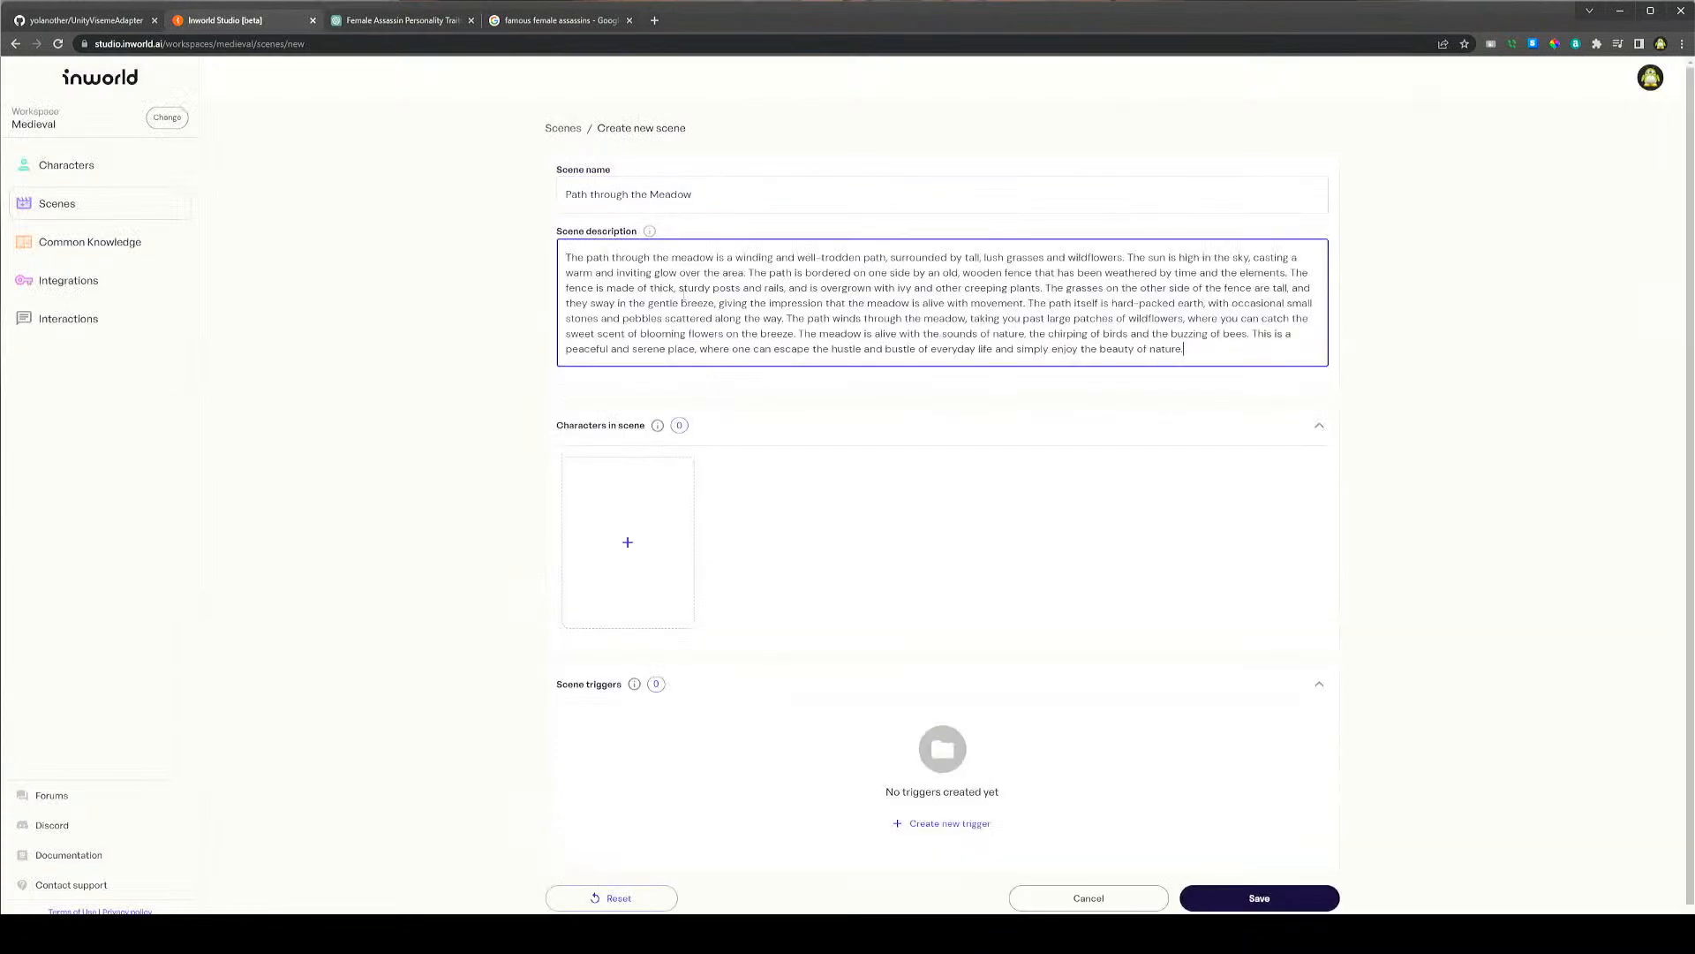
Add the female assassin character to the Path through the Meadow scene and save the scene
click(651, 495)
click(799, 528)
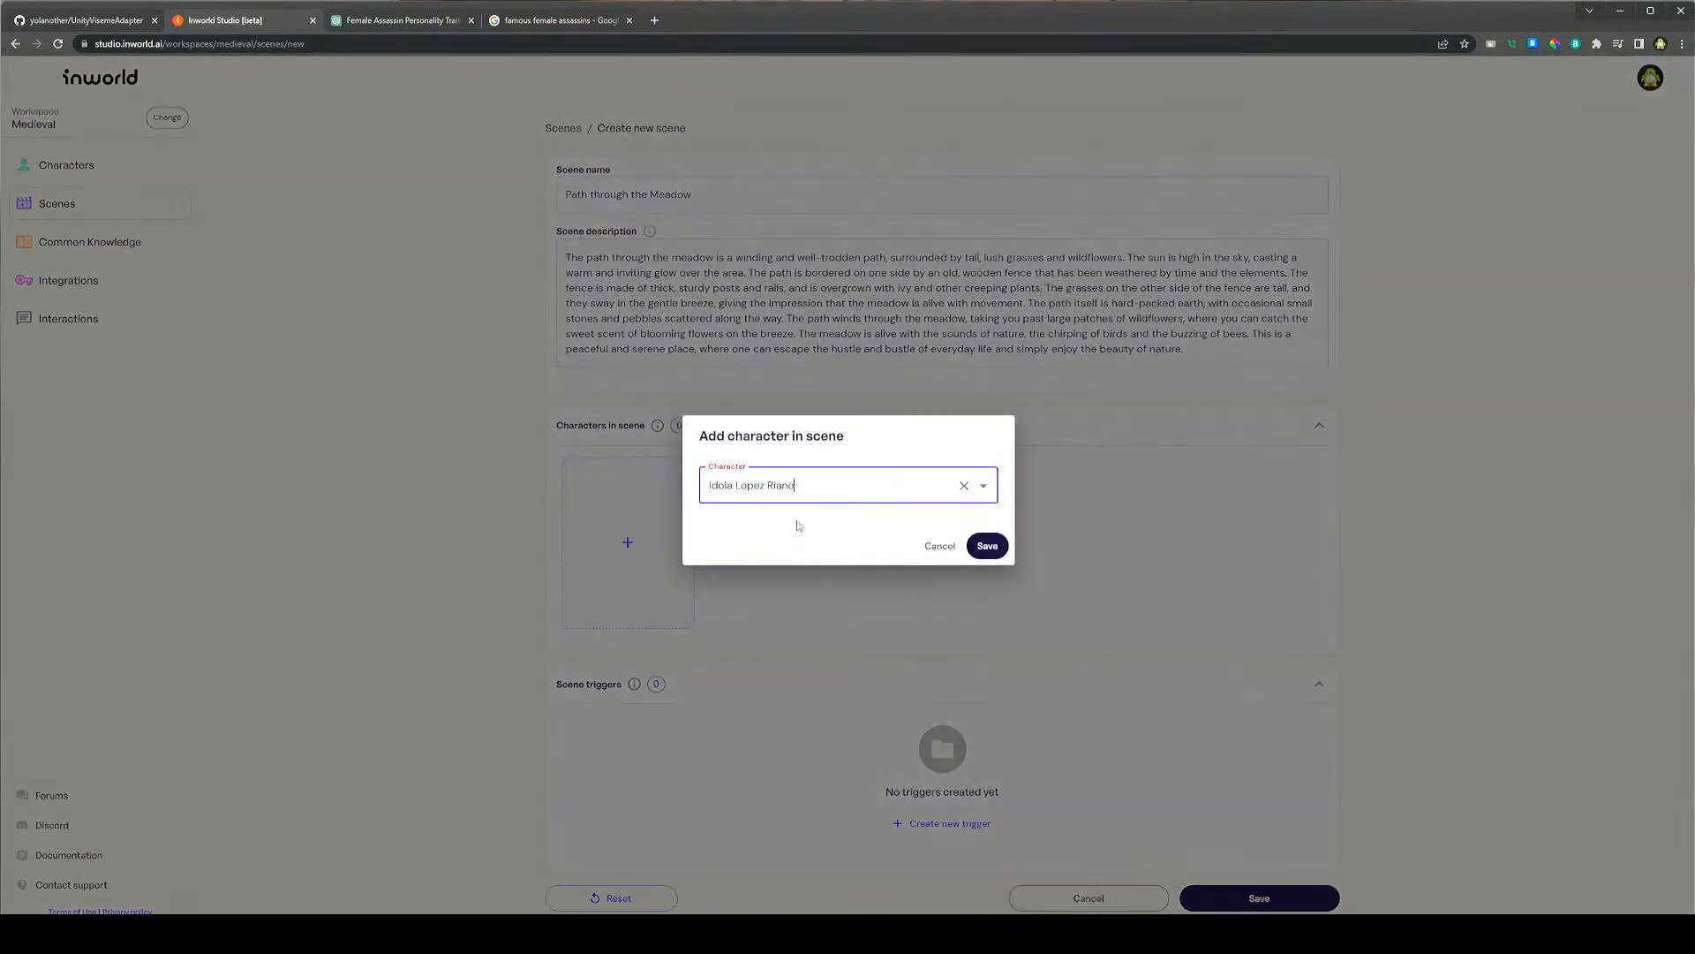
click(995, 547)
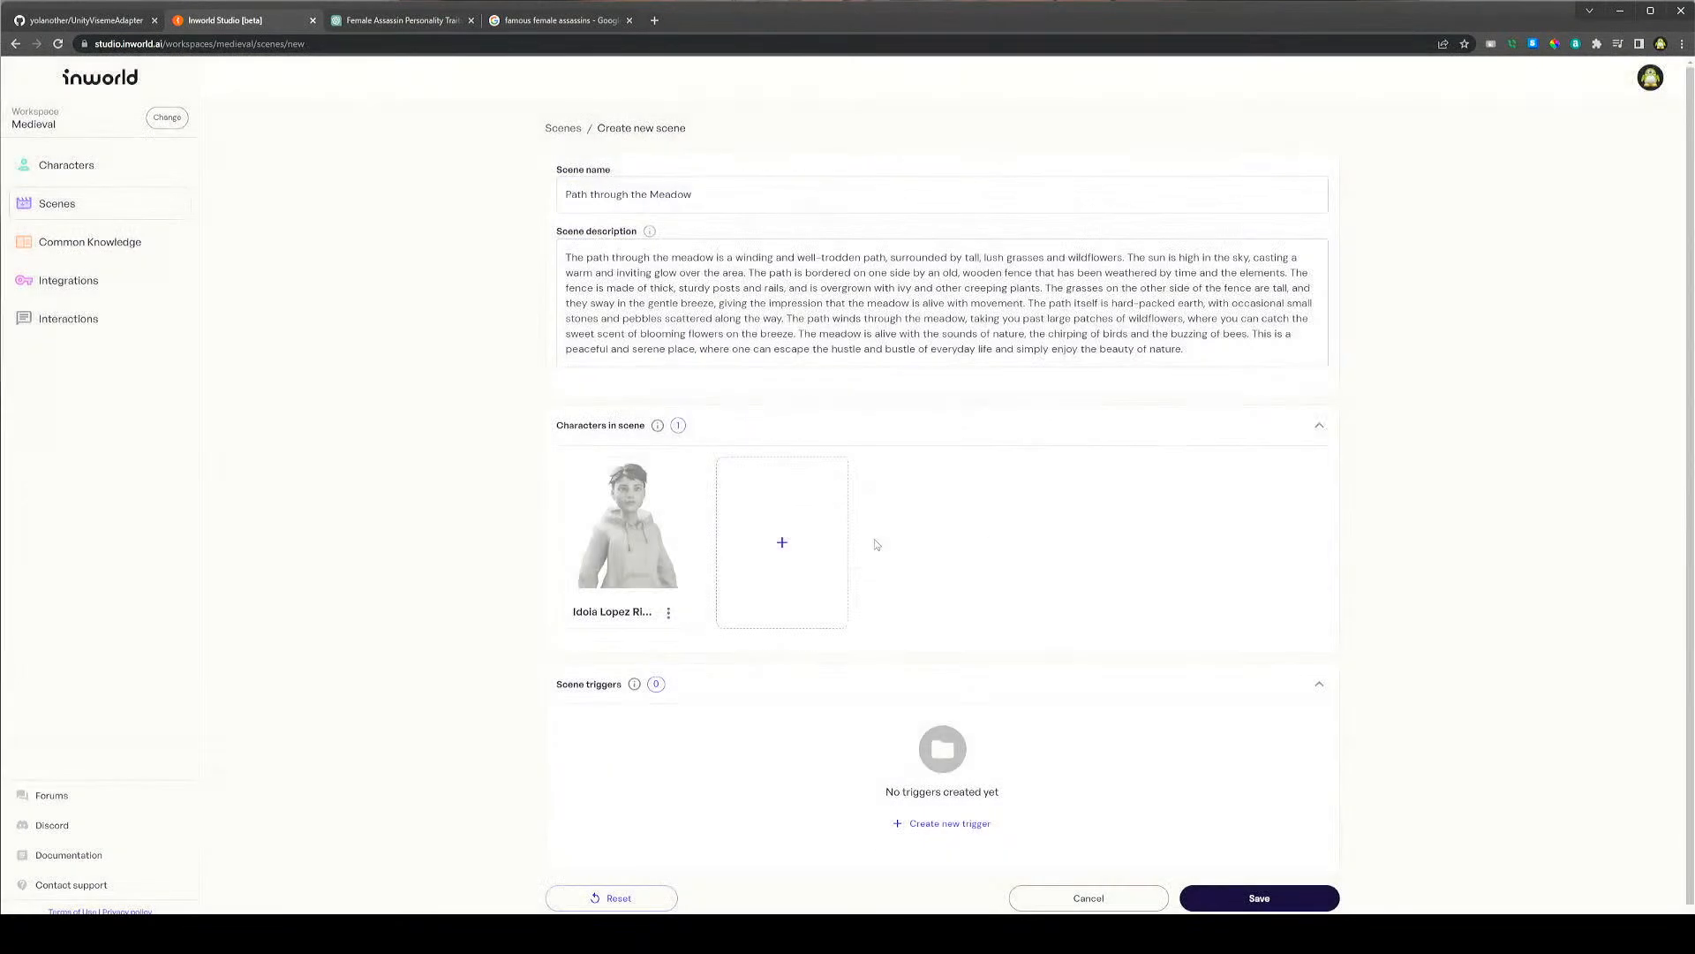
click(1293, 889)
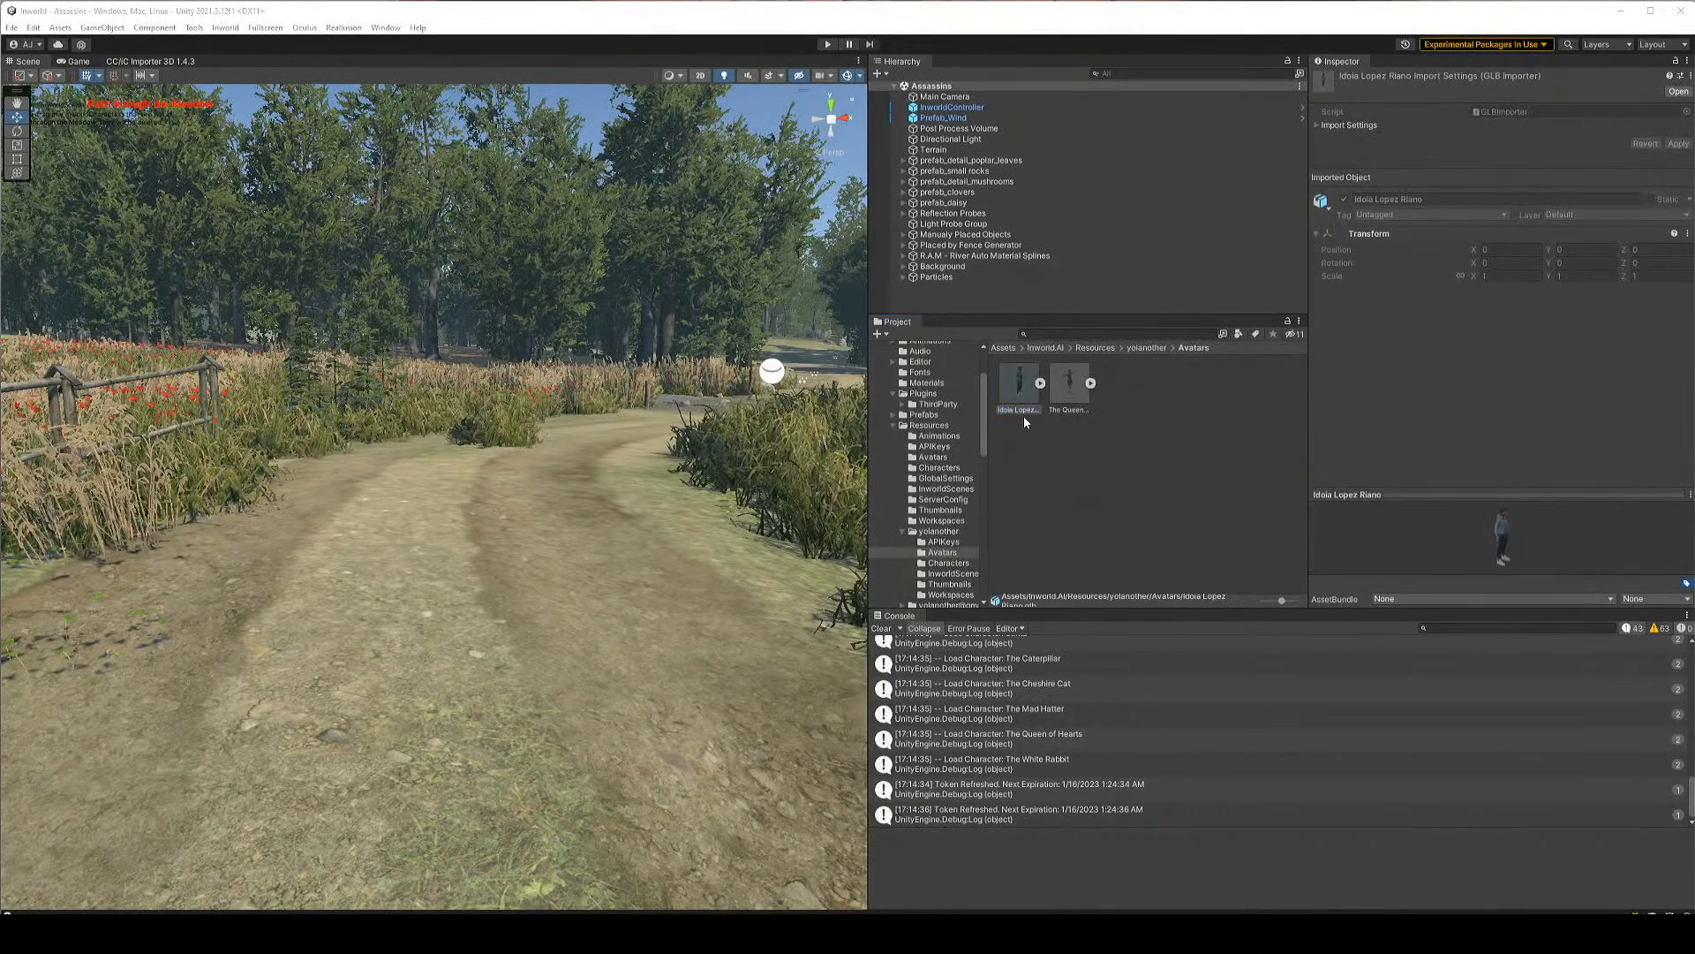
In Unity, place the assassin's avatar from the Avatars folder on the meadow path and save the scene
drag(1017, 375, 492, 642)
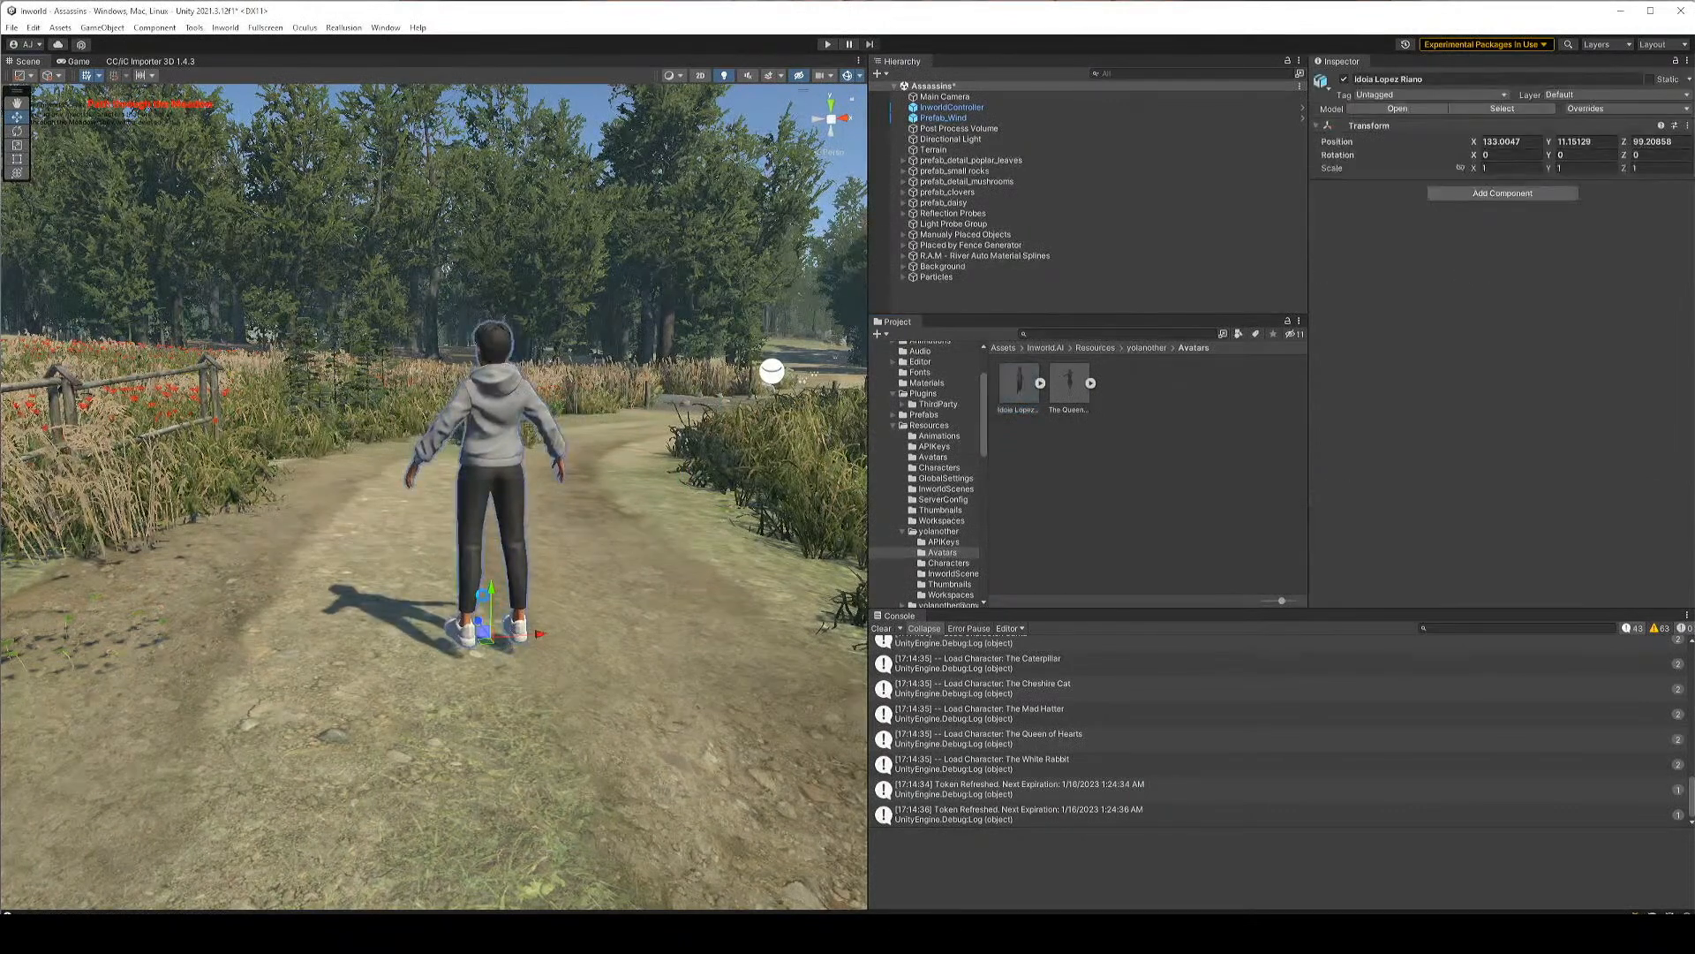
key(ctrl+s)
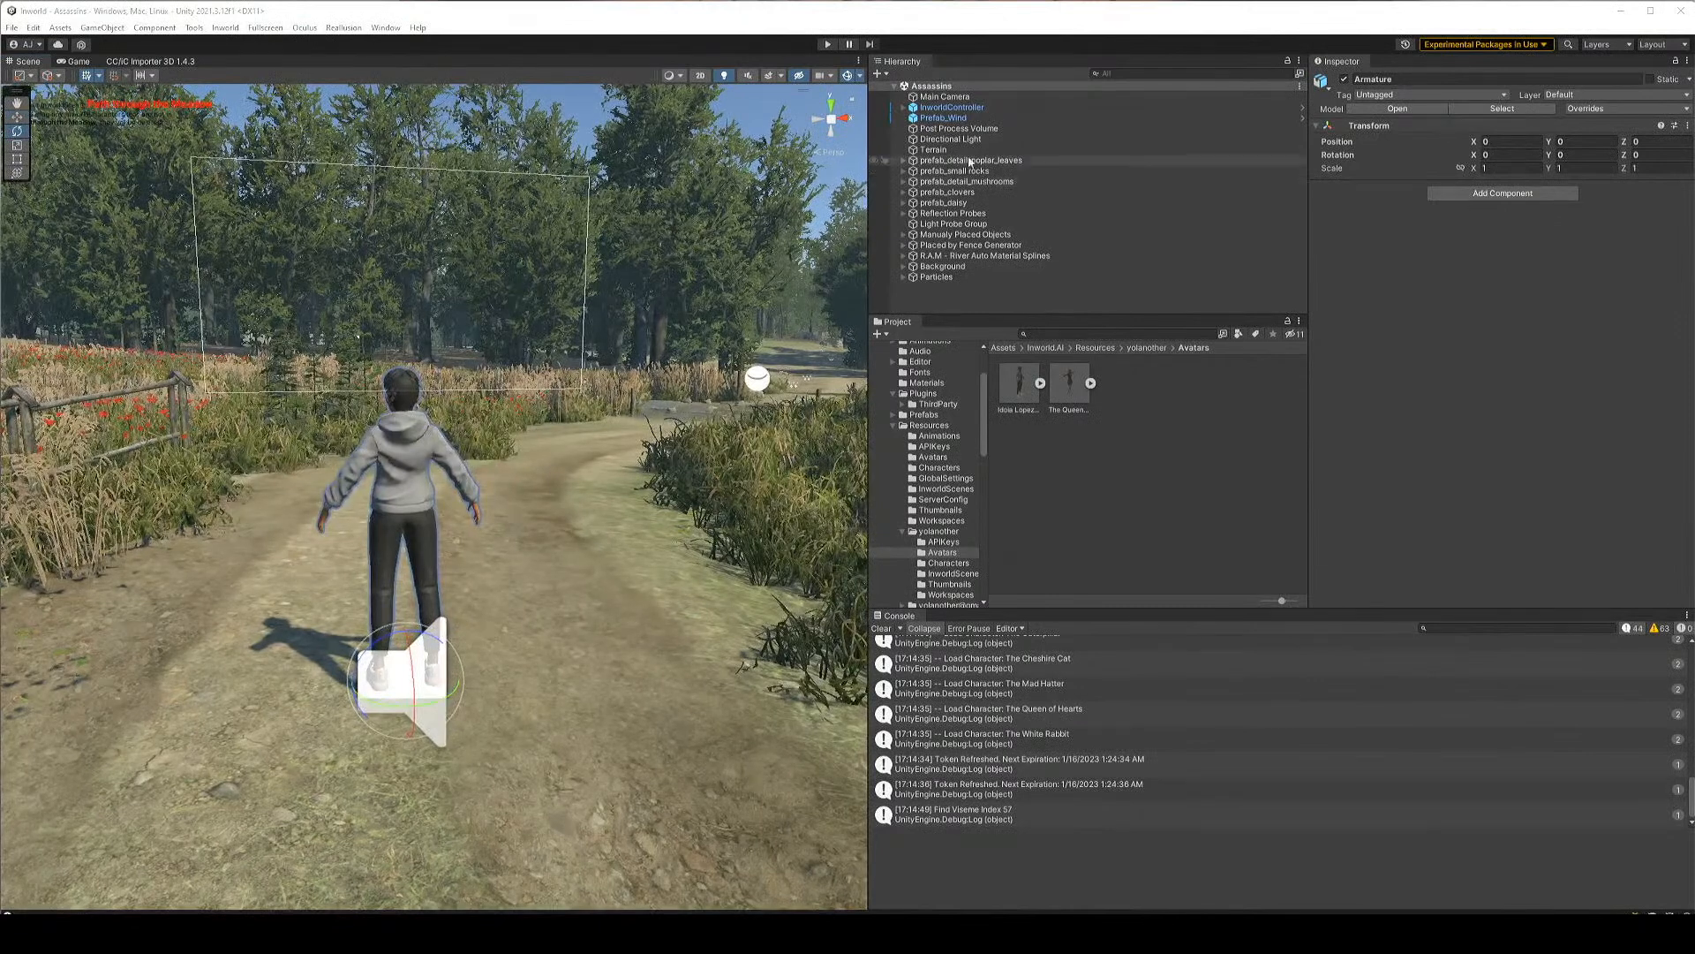
Align the Main Camera with a closer, lower scene view looking along the path at the character
click(944, 96)
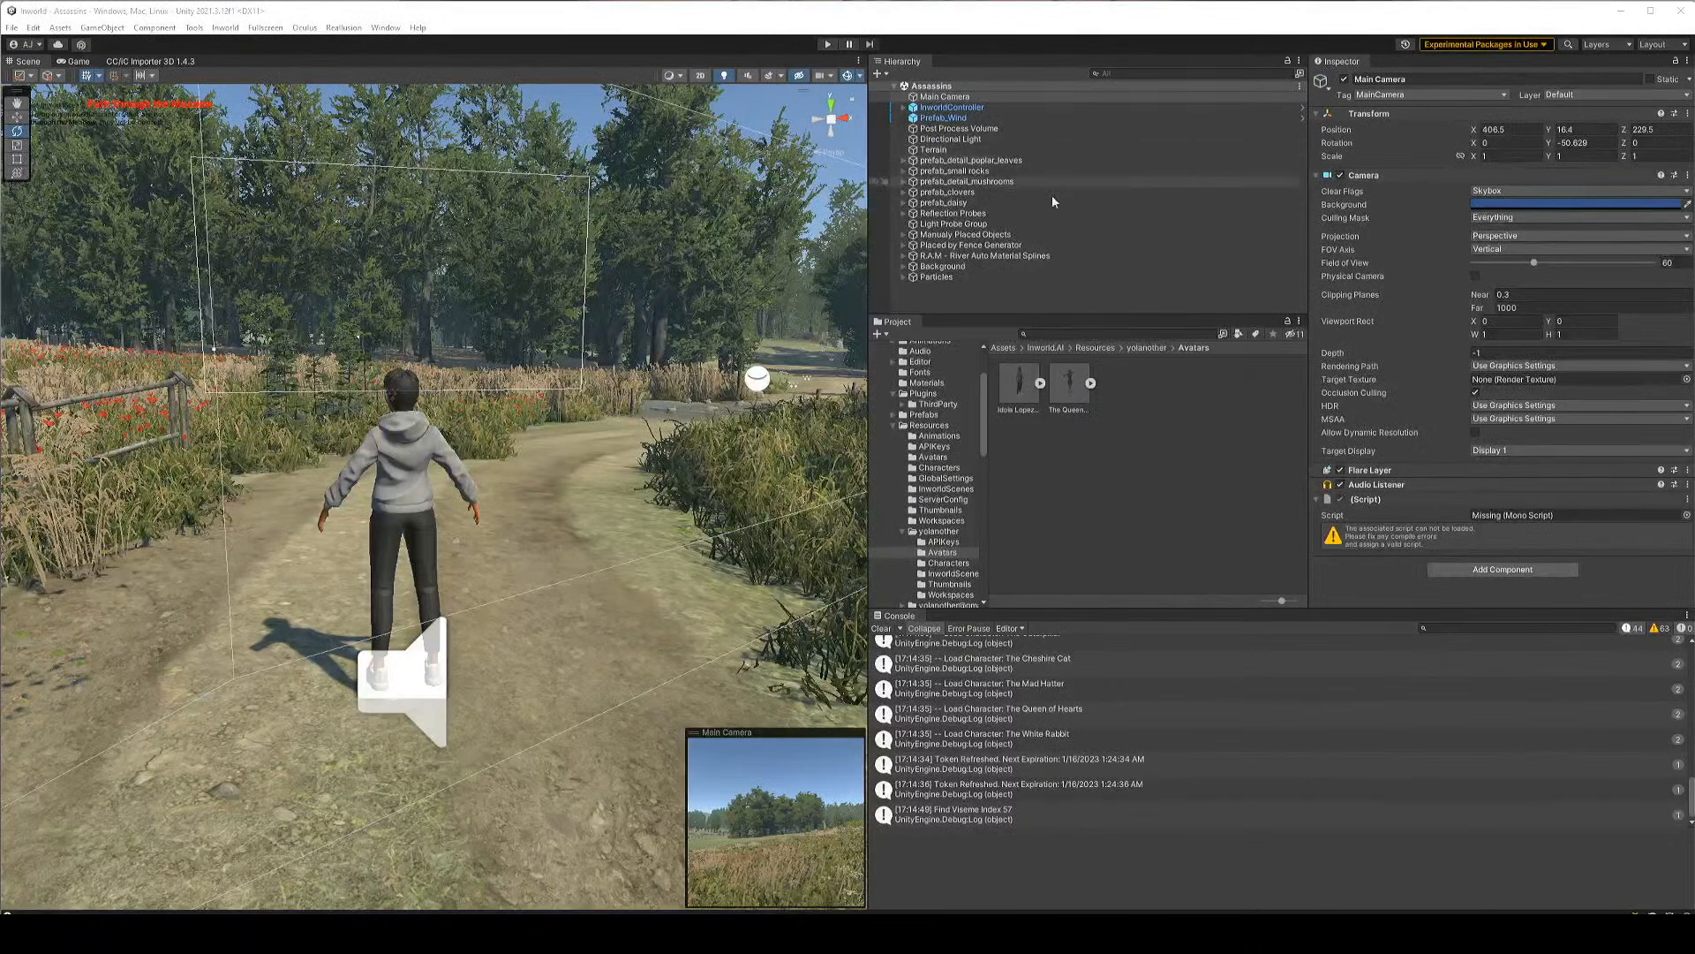
click(103, 27)
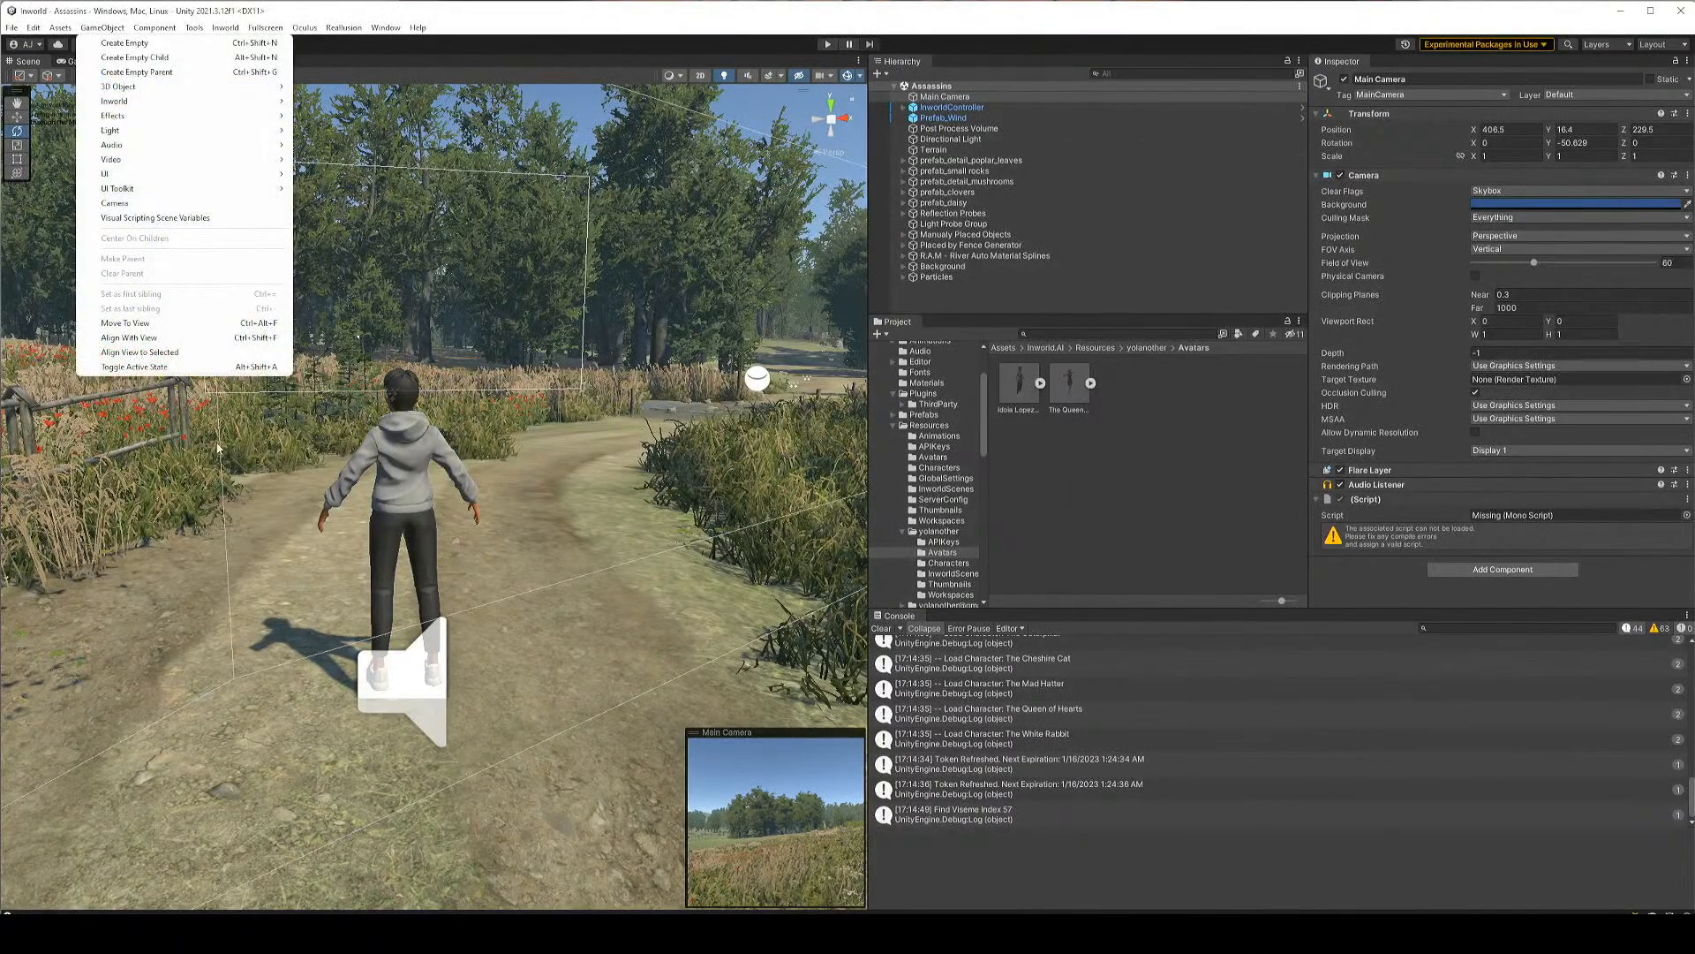
click(190, 338)
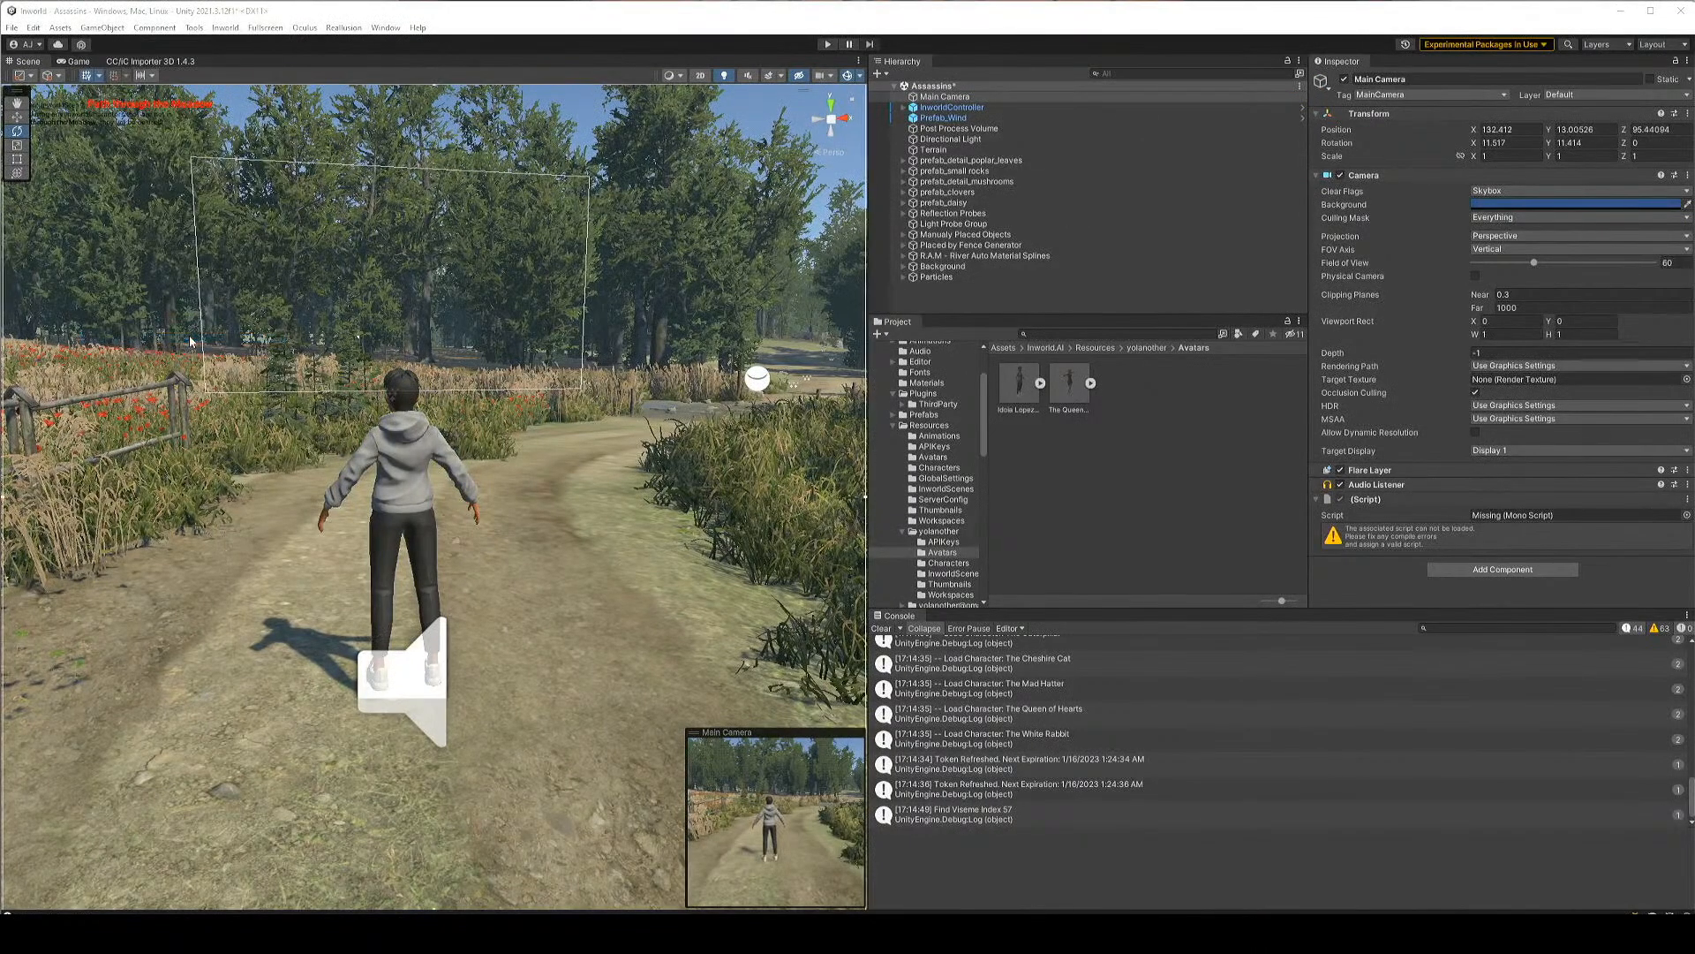
right_drag(632, 701, 605, 644)
key(a)
key(w)
click(116, 28)
click(175, 338)
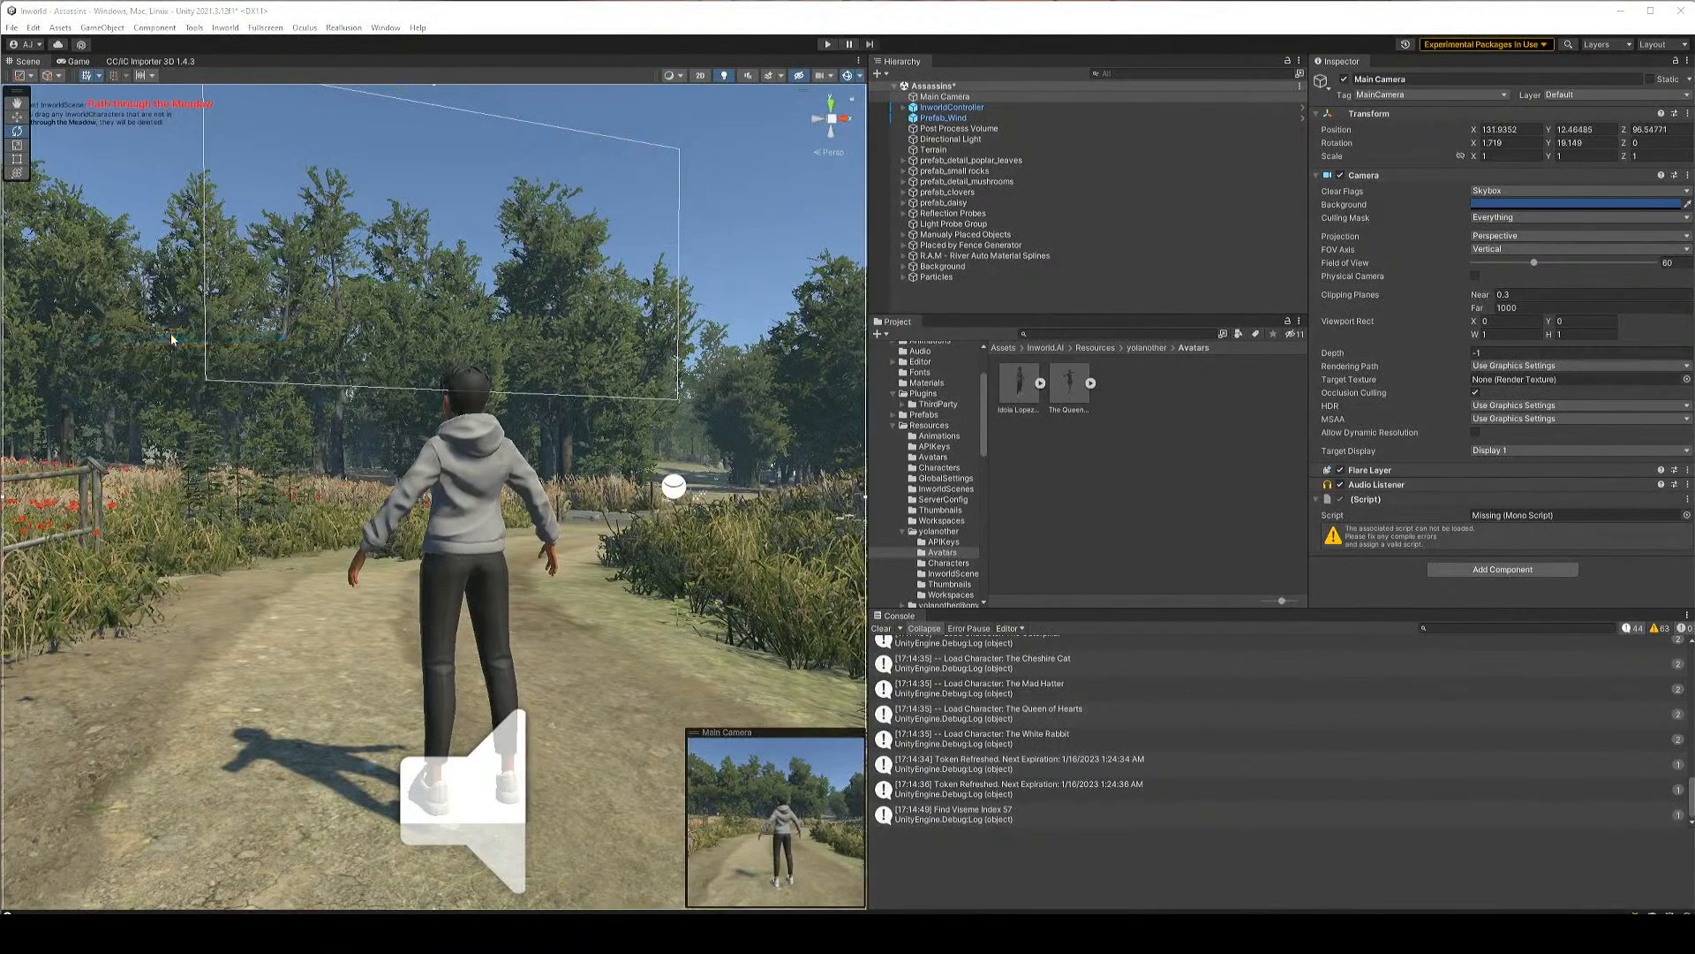
Dock the Game view beside the Console and widen it
drag(75, 61, 1533, 833)
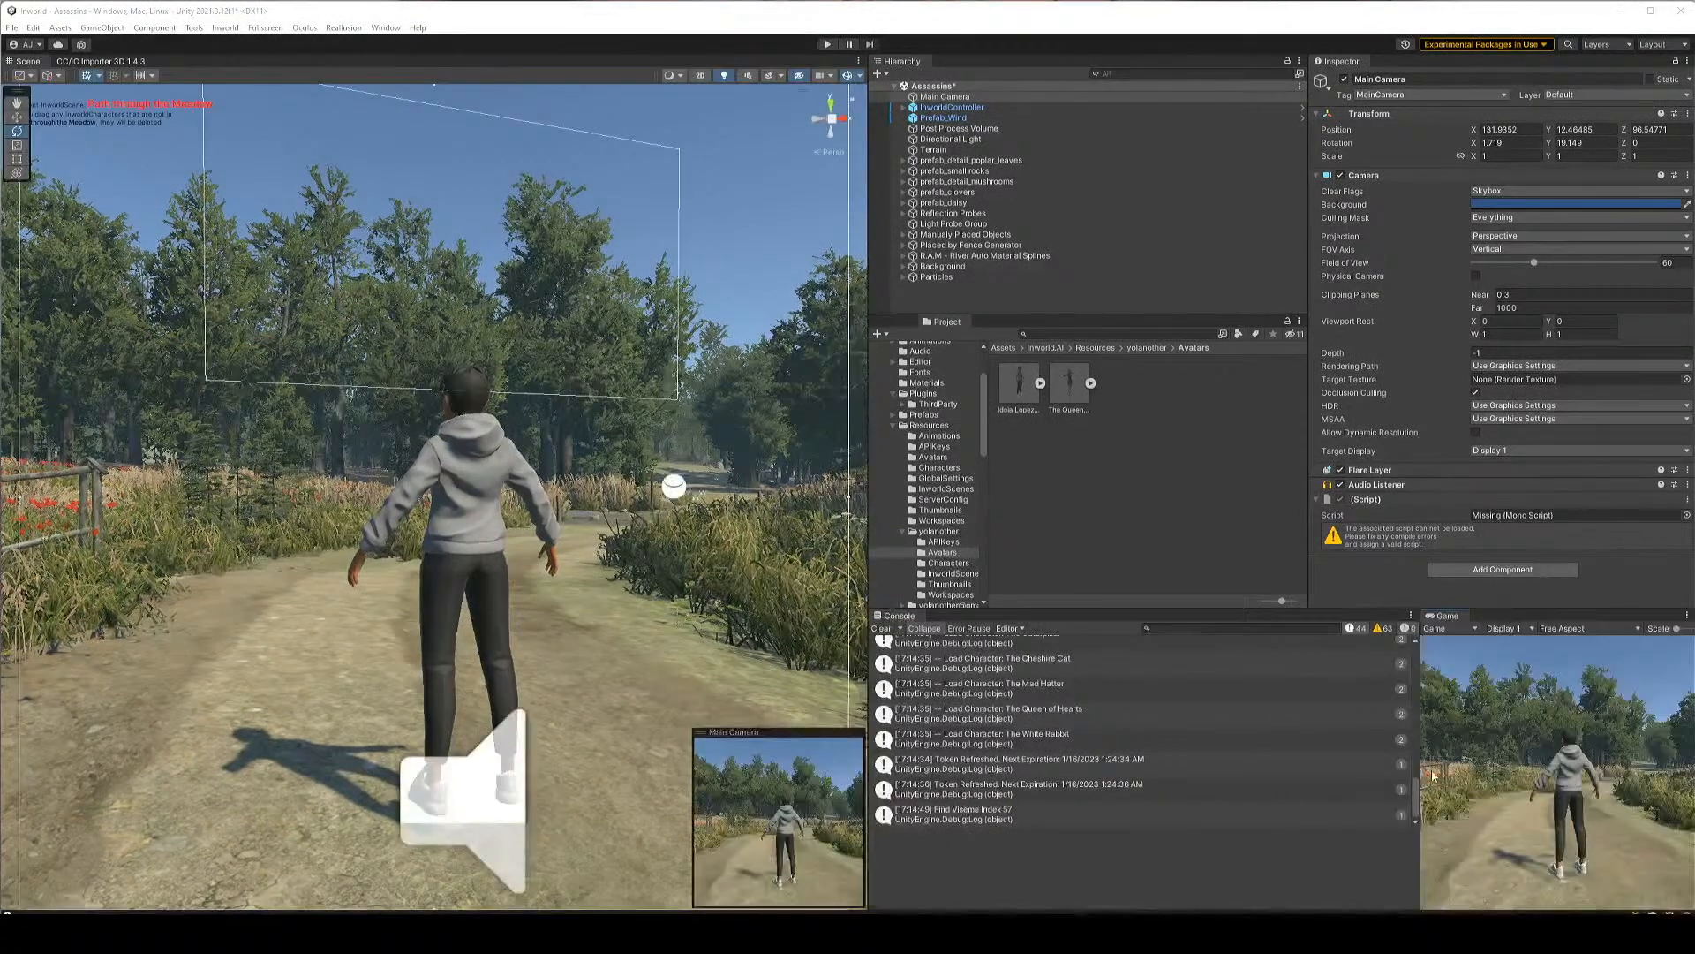
drag(1417, 772, 1236, 773)
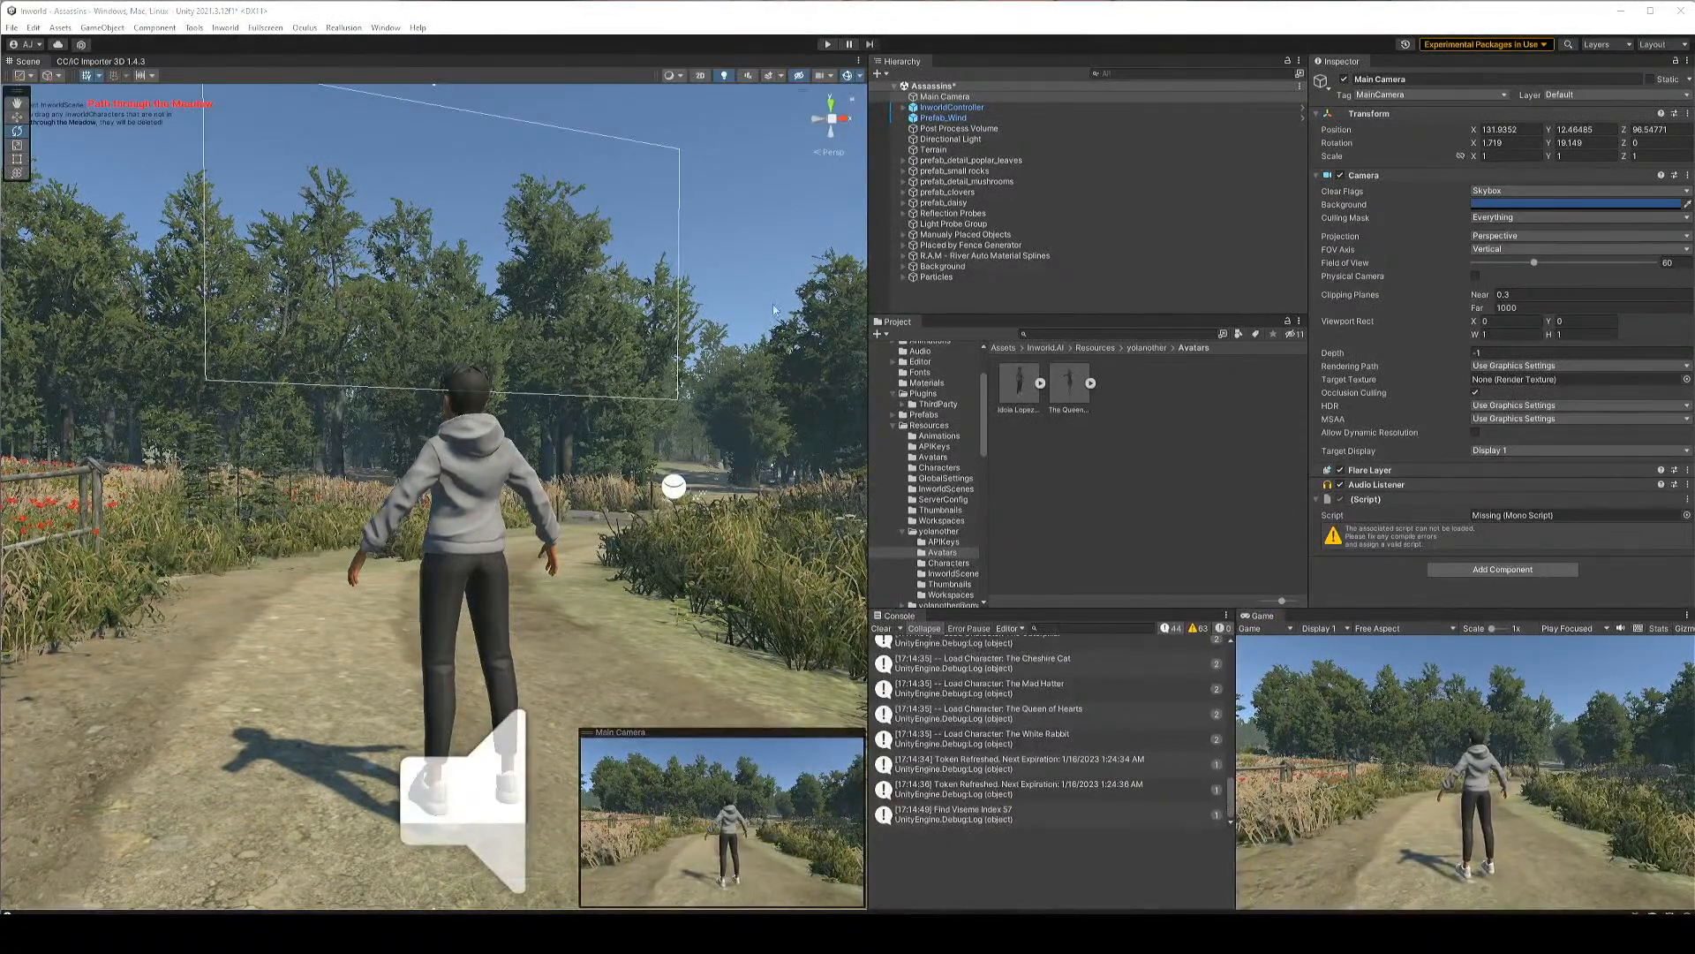
Rotate the assassin character under InworldController to -165 degrees about Y so she faces the camera
click(903, 107)
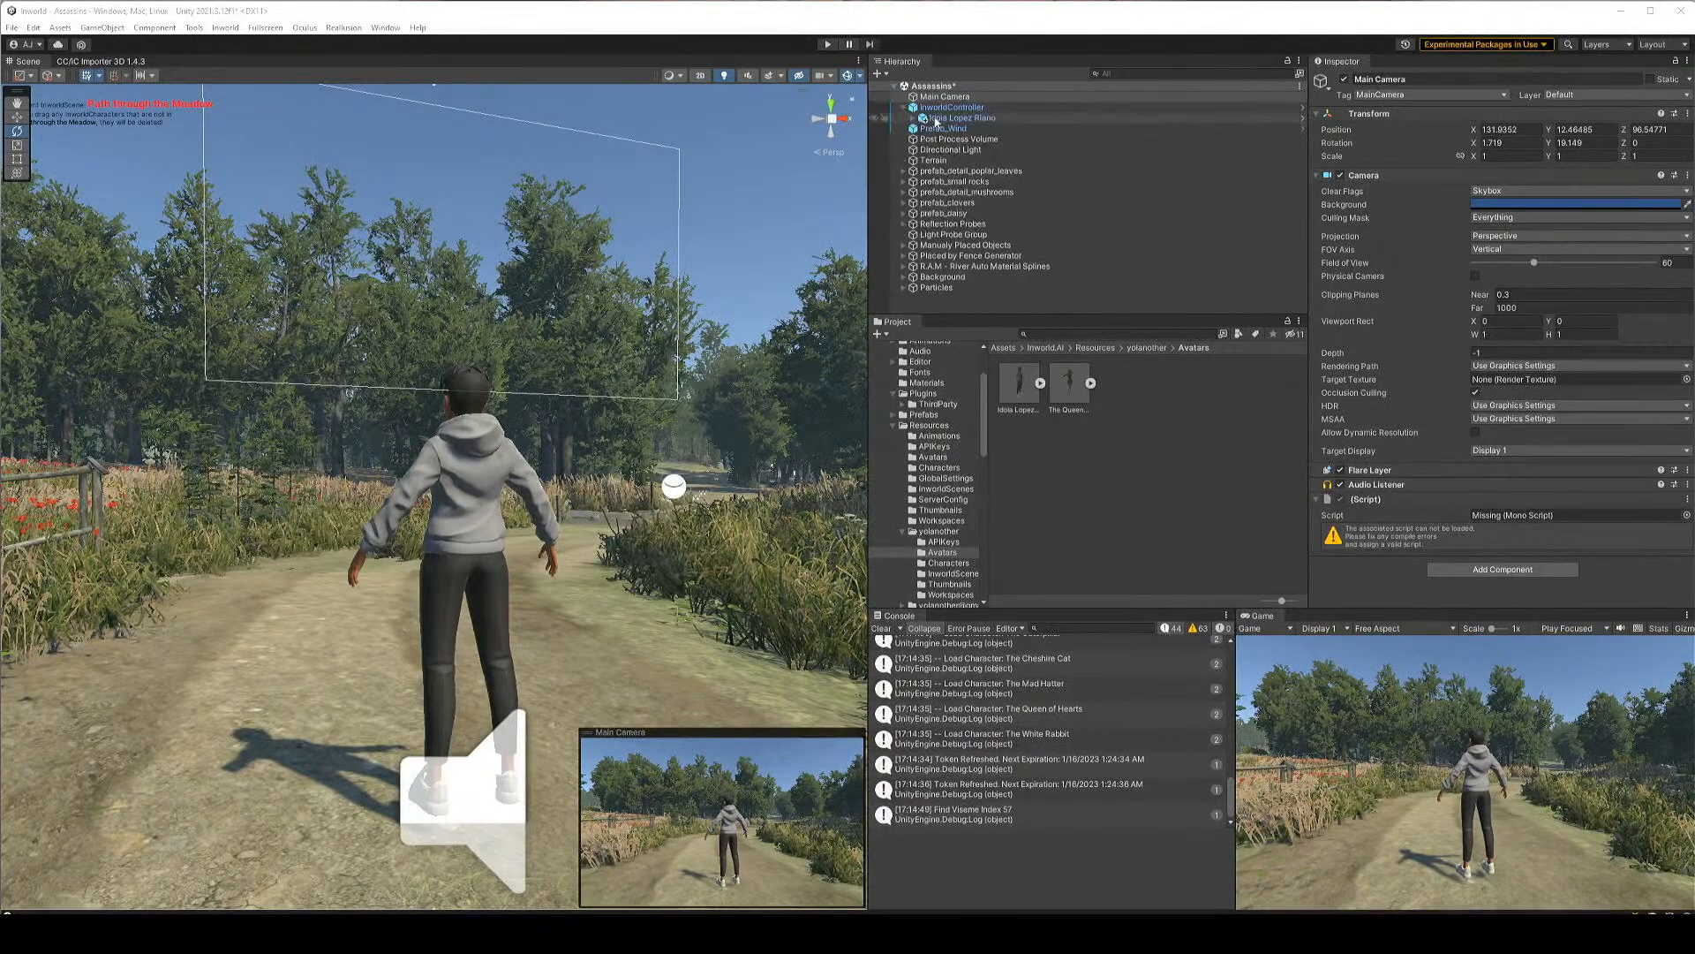
click(937, 119)
scroll(422, 736, down, 1)
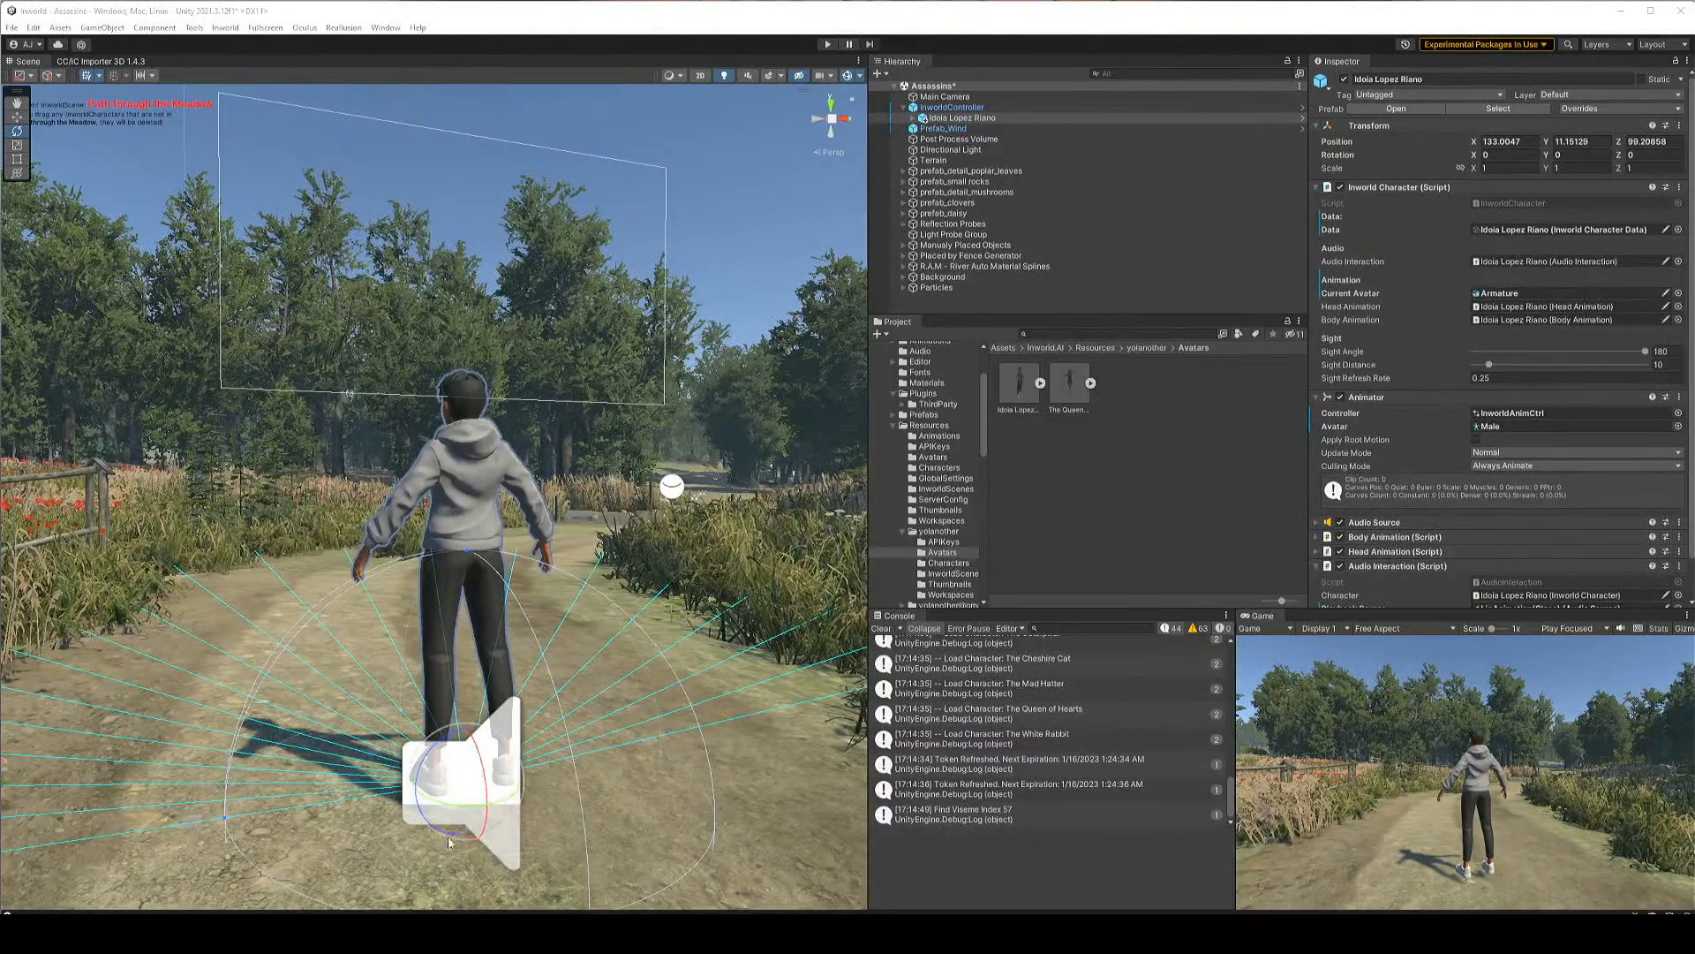
drag(452, 813, 654, 742)
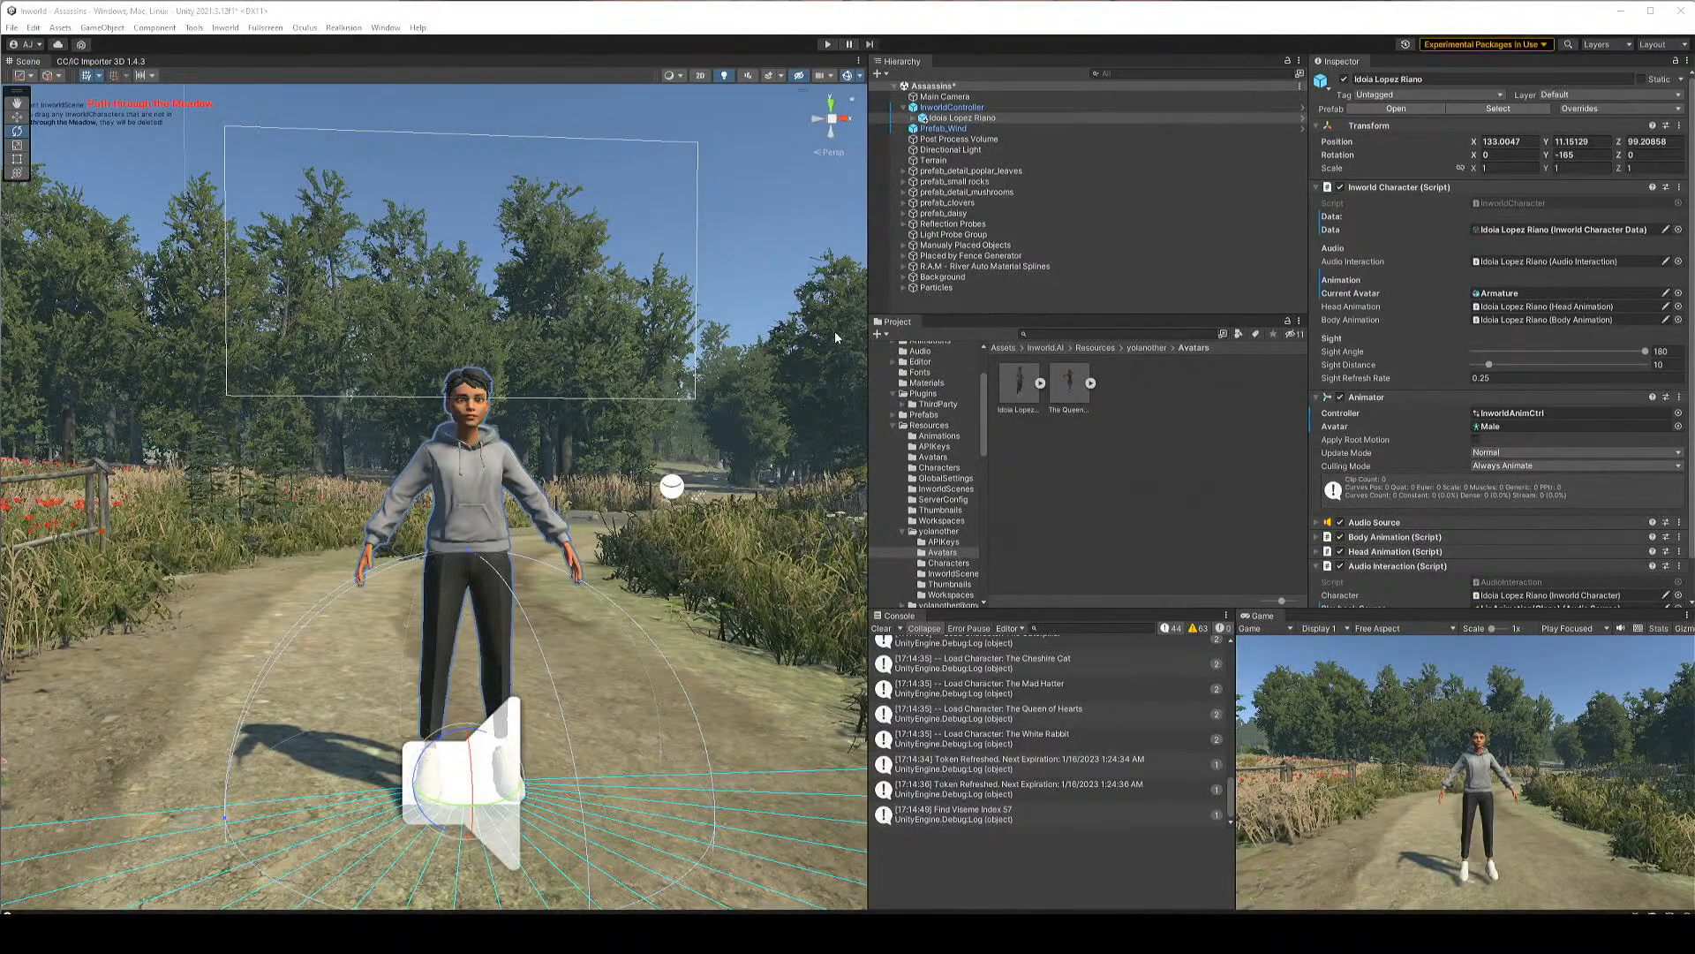
Collapse the project's asset folders and view the DoubTech - Viseme Adapter package in the Package Manager
click(901, 425)
click(897, 427)
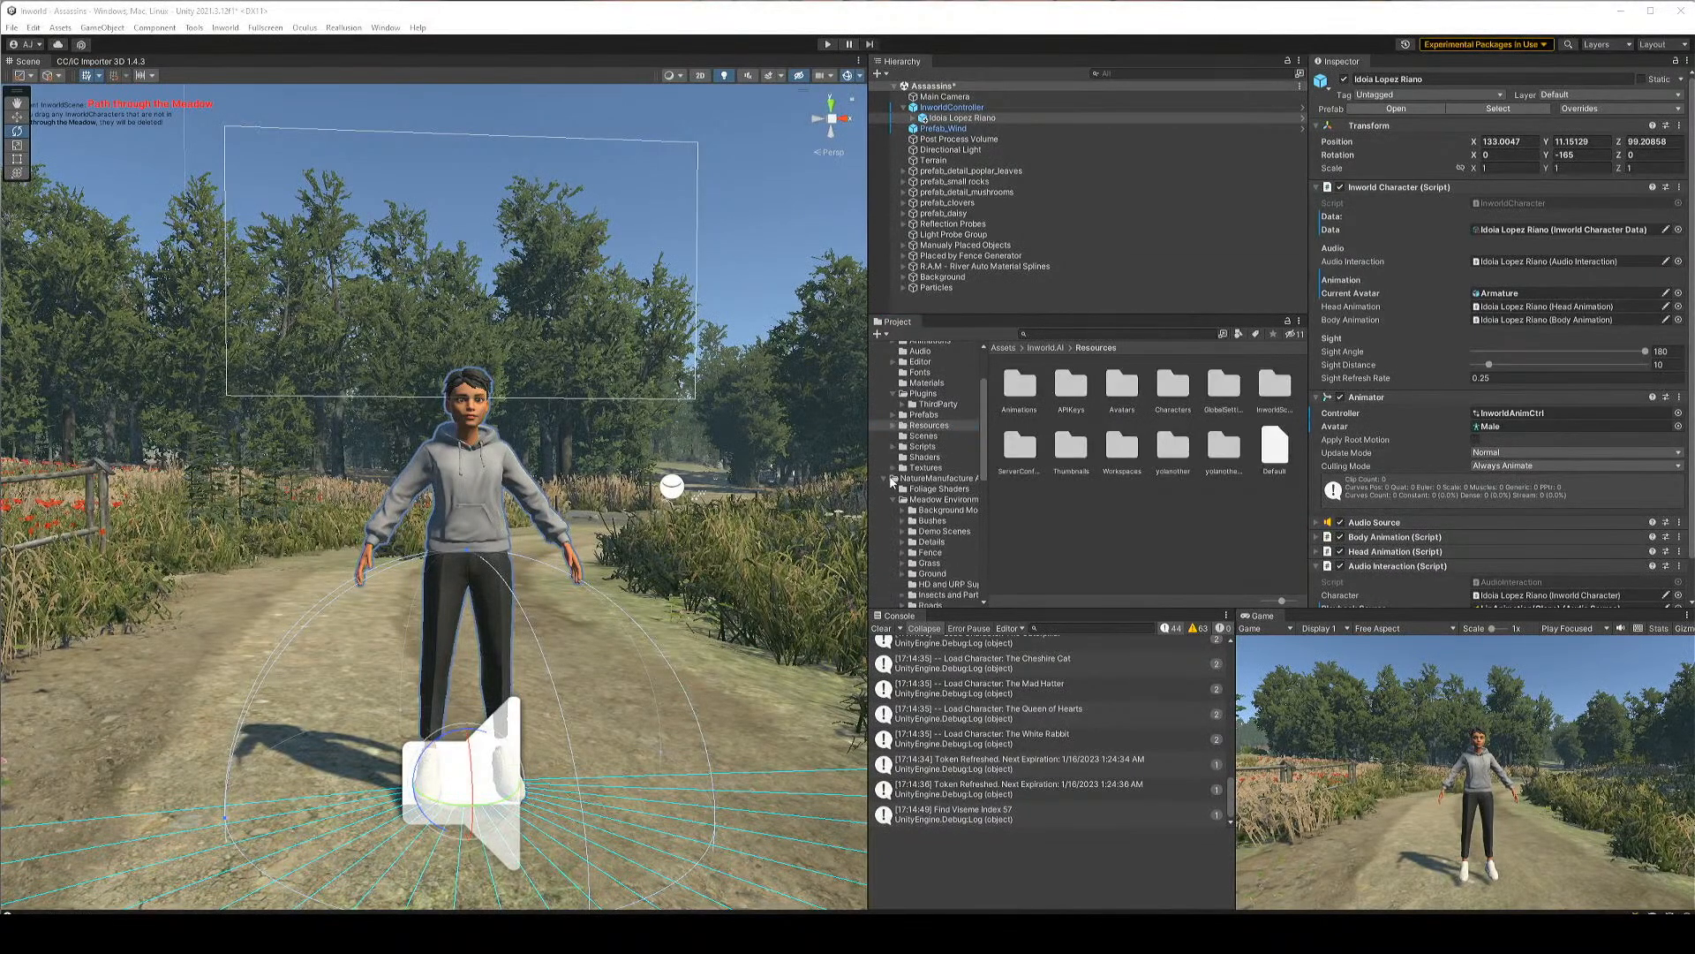
scroll(900, 393, up, 3)
click(882, 408)
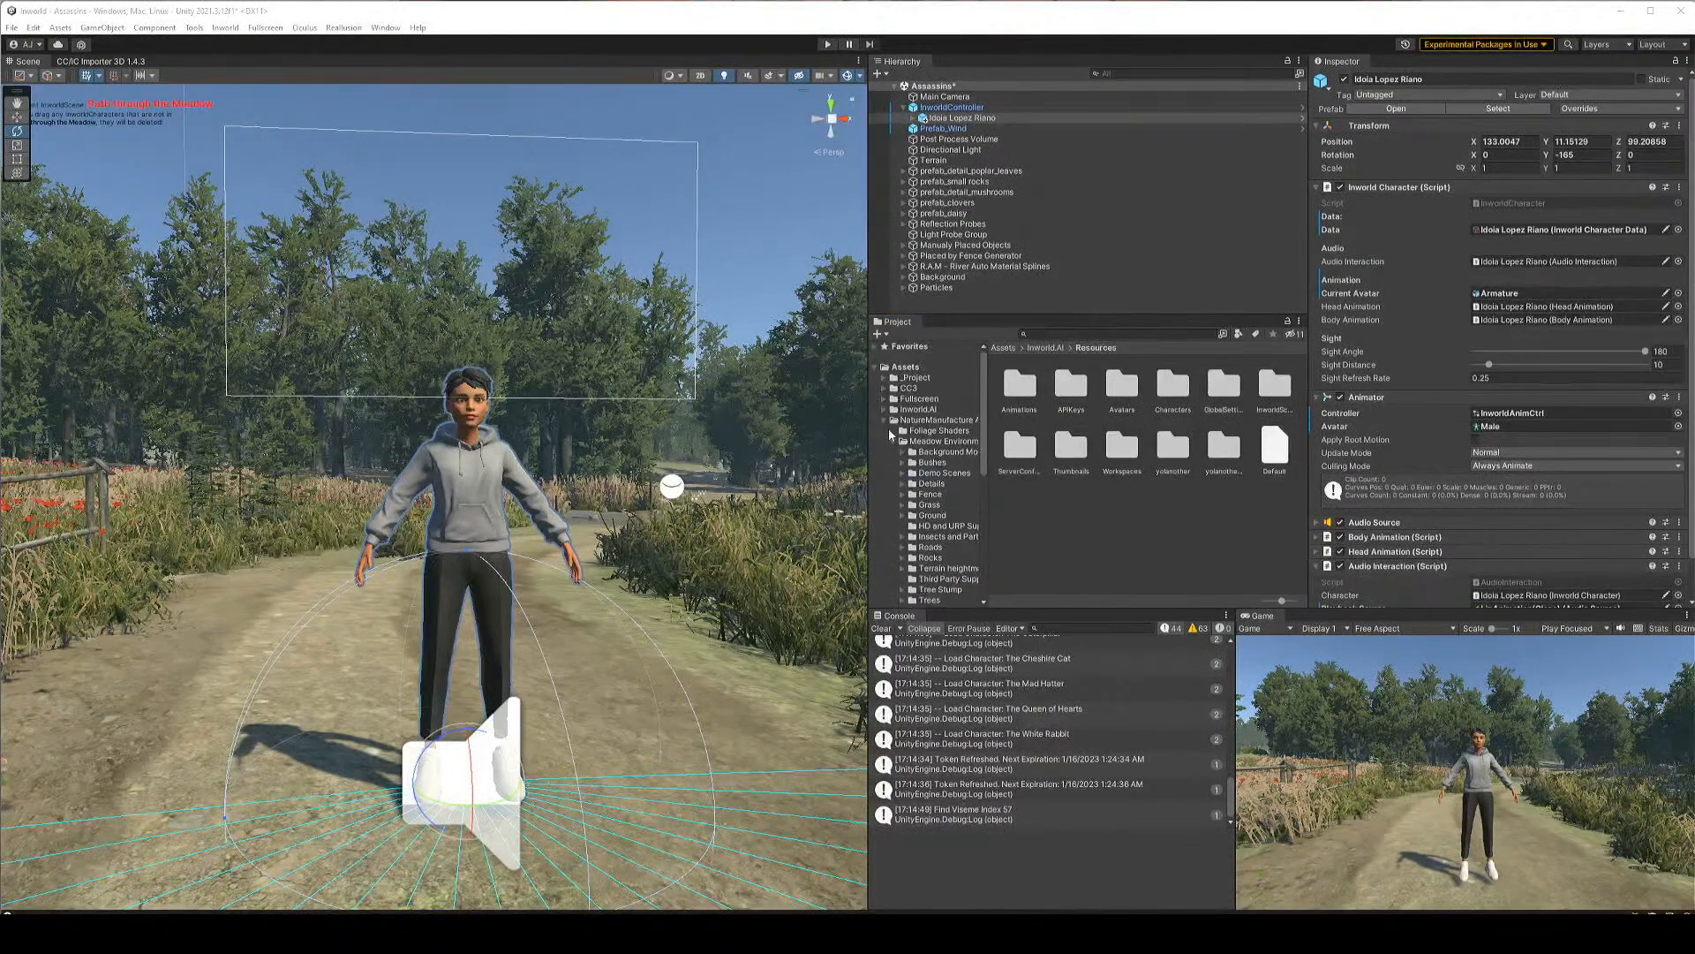
click(884, 420)
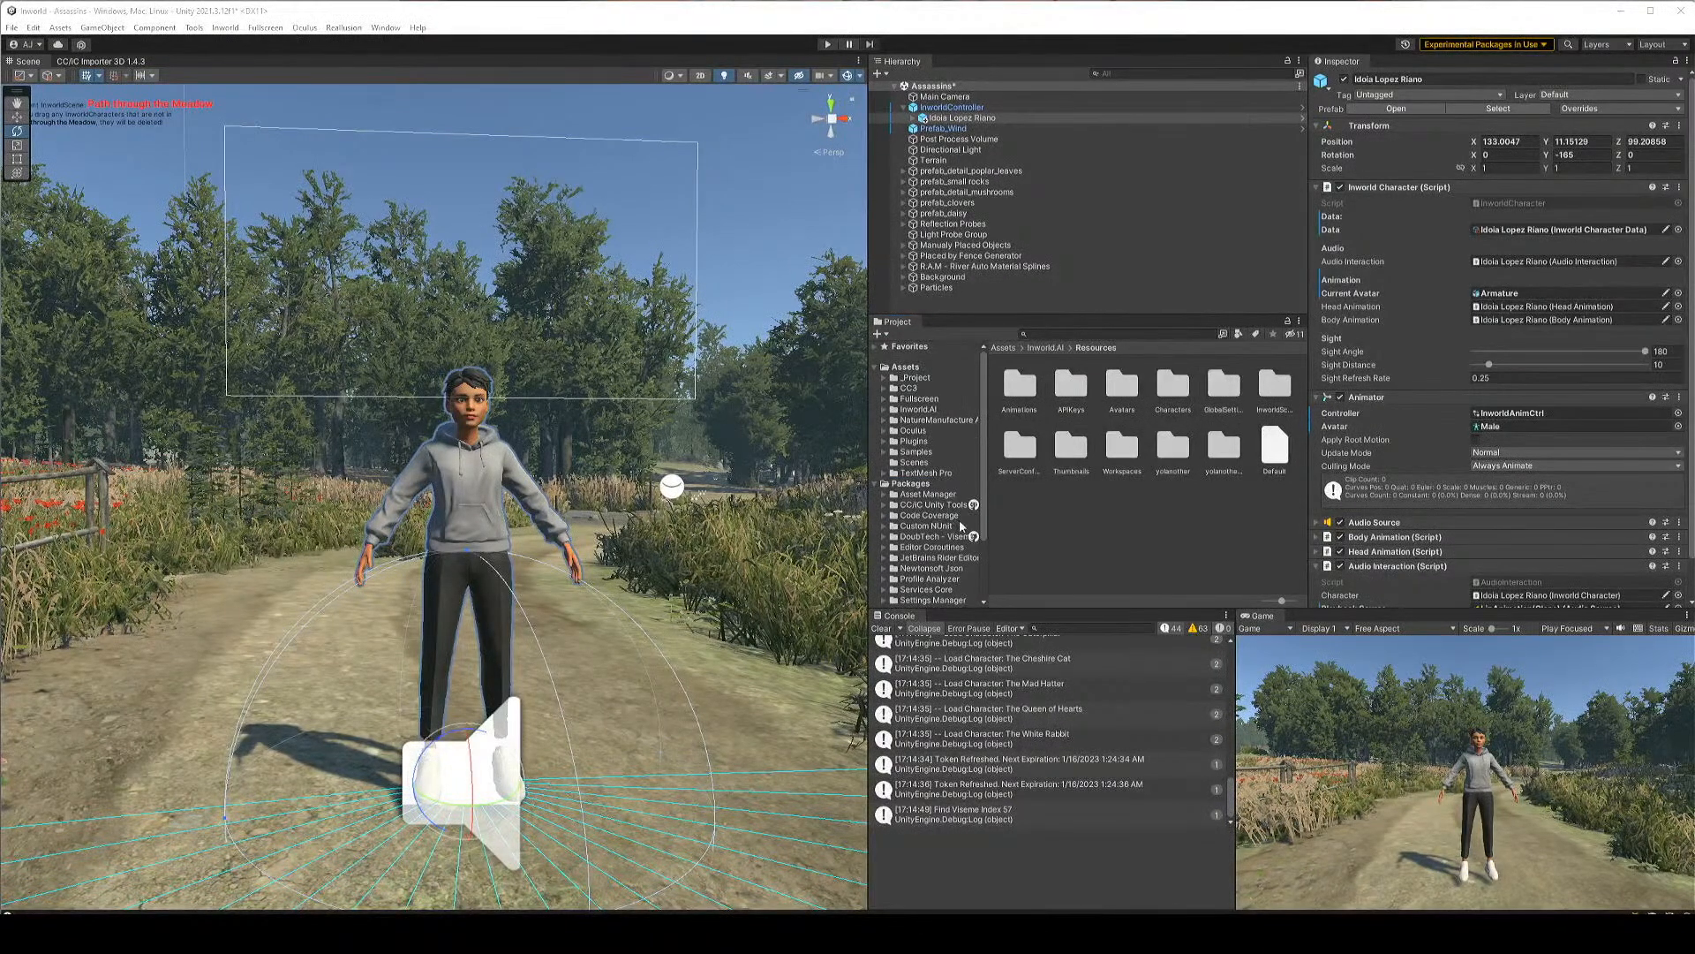
click(942, 537)
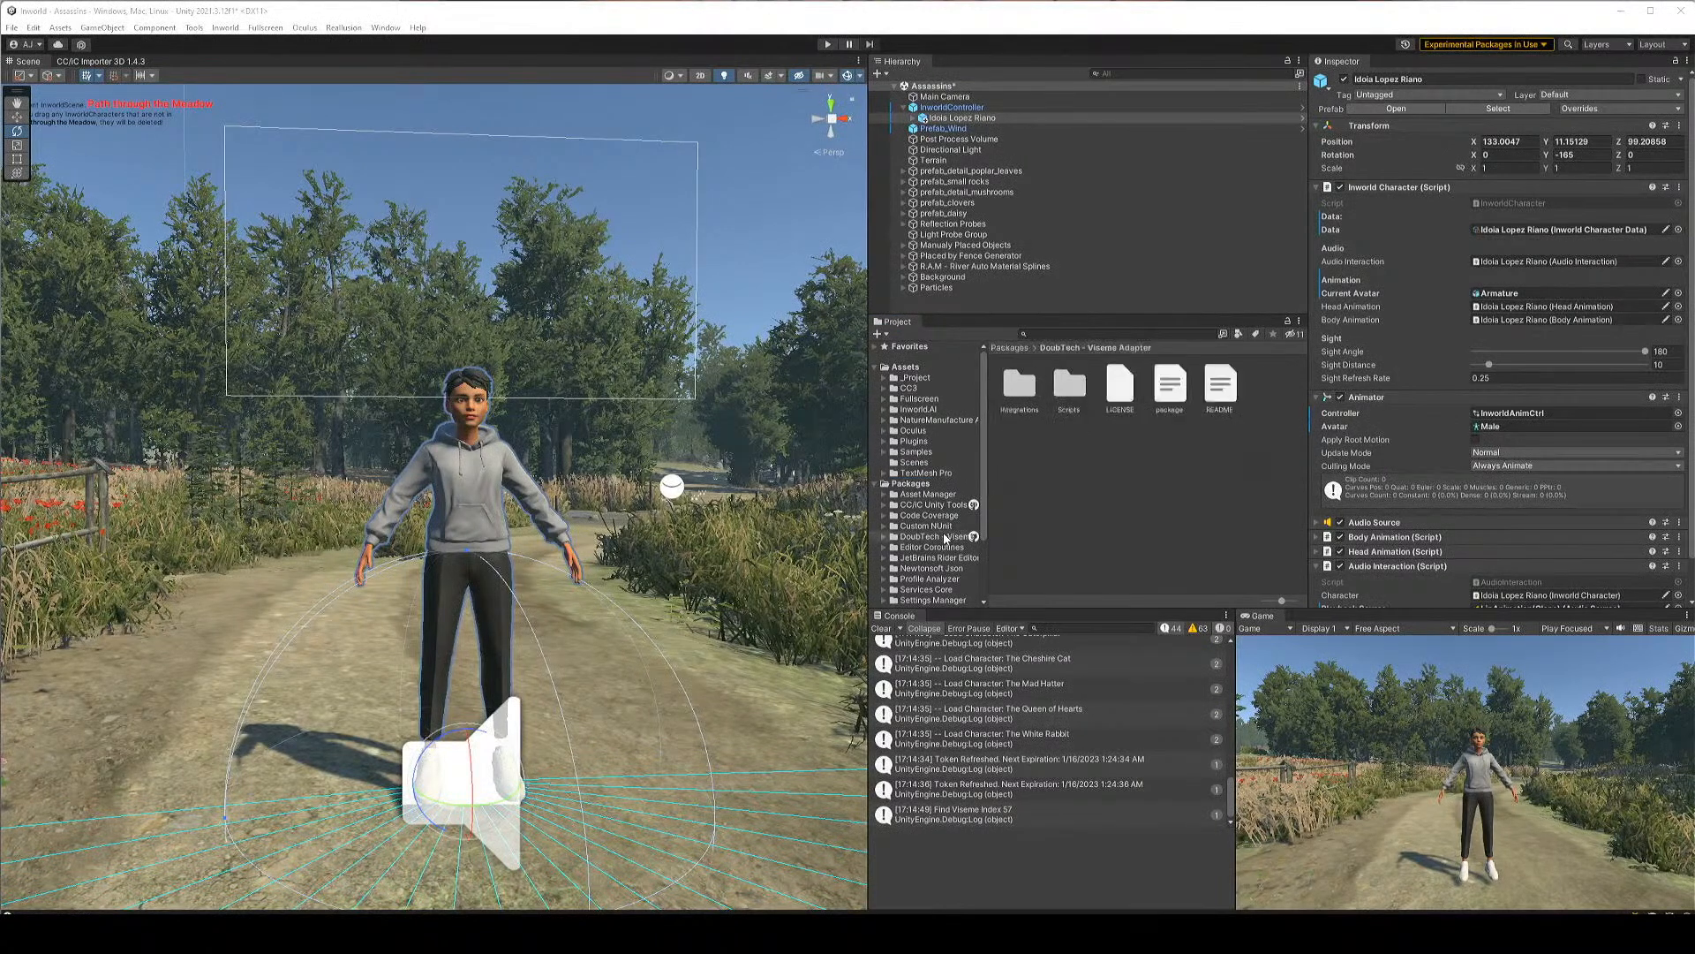
right_click(942, 537)
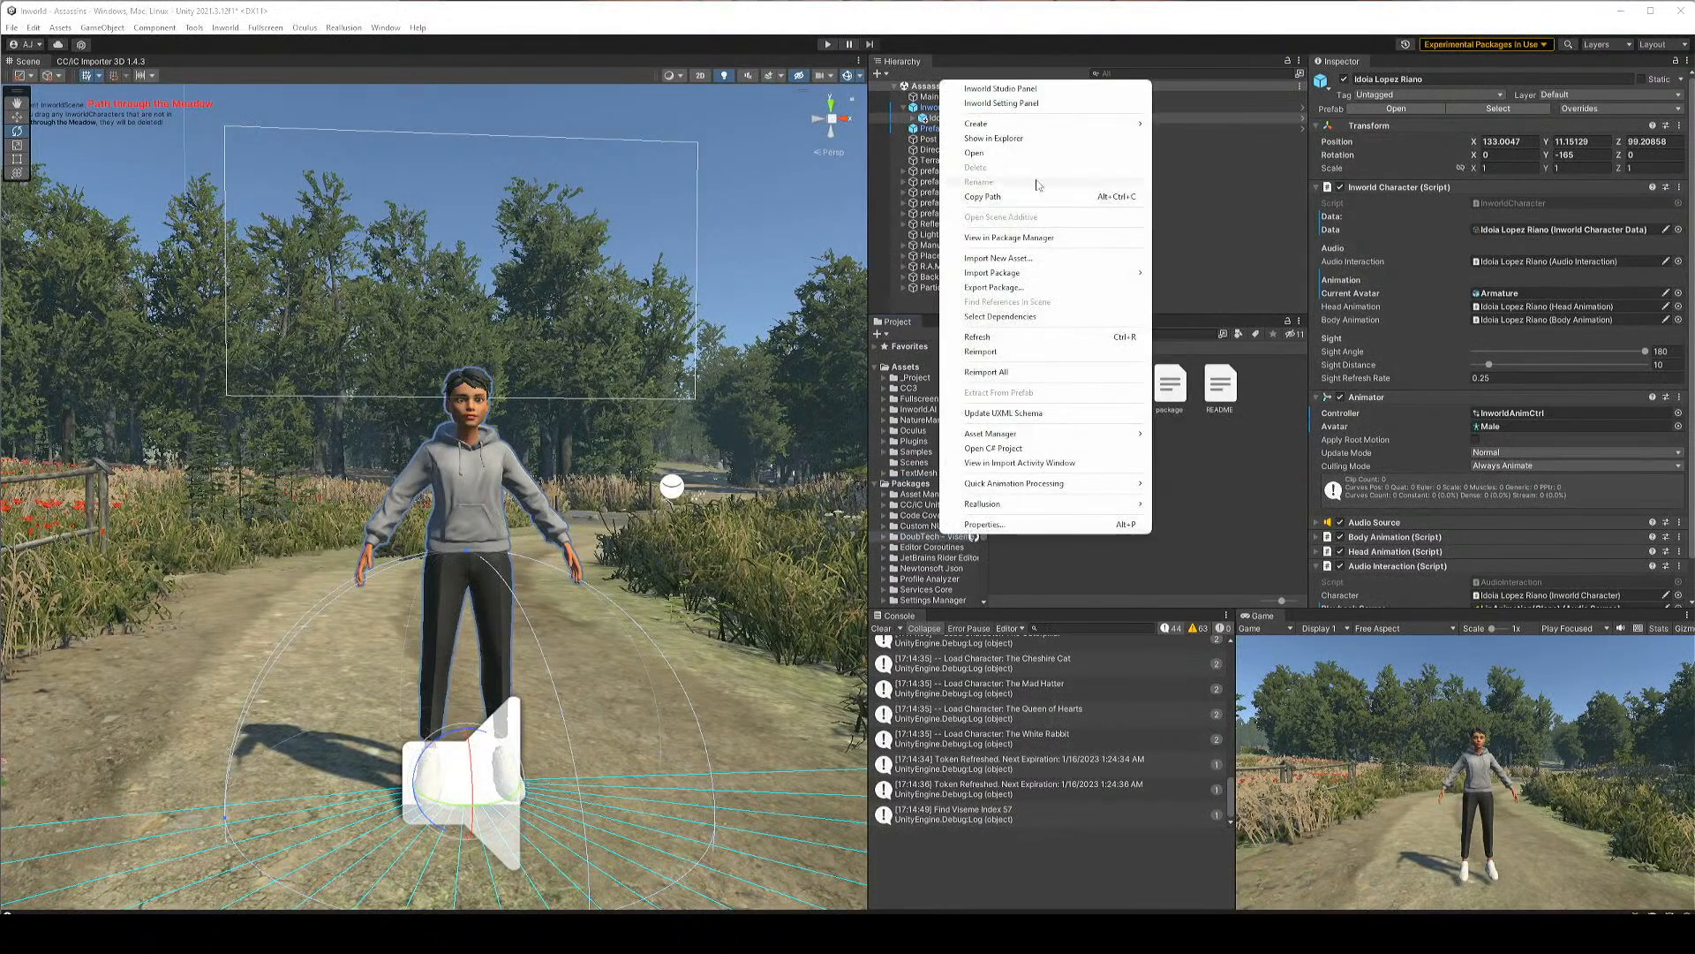
click(1074, 237)
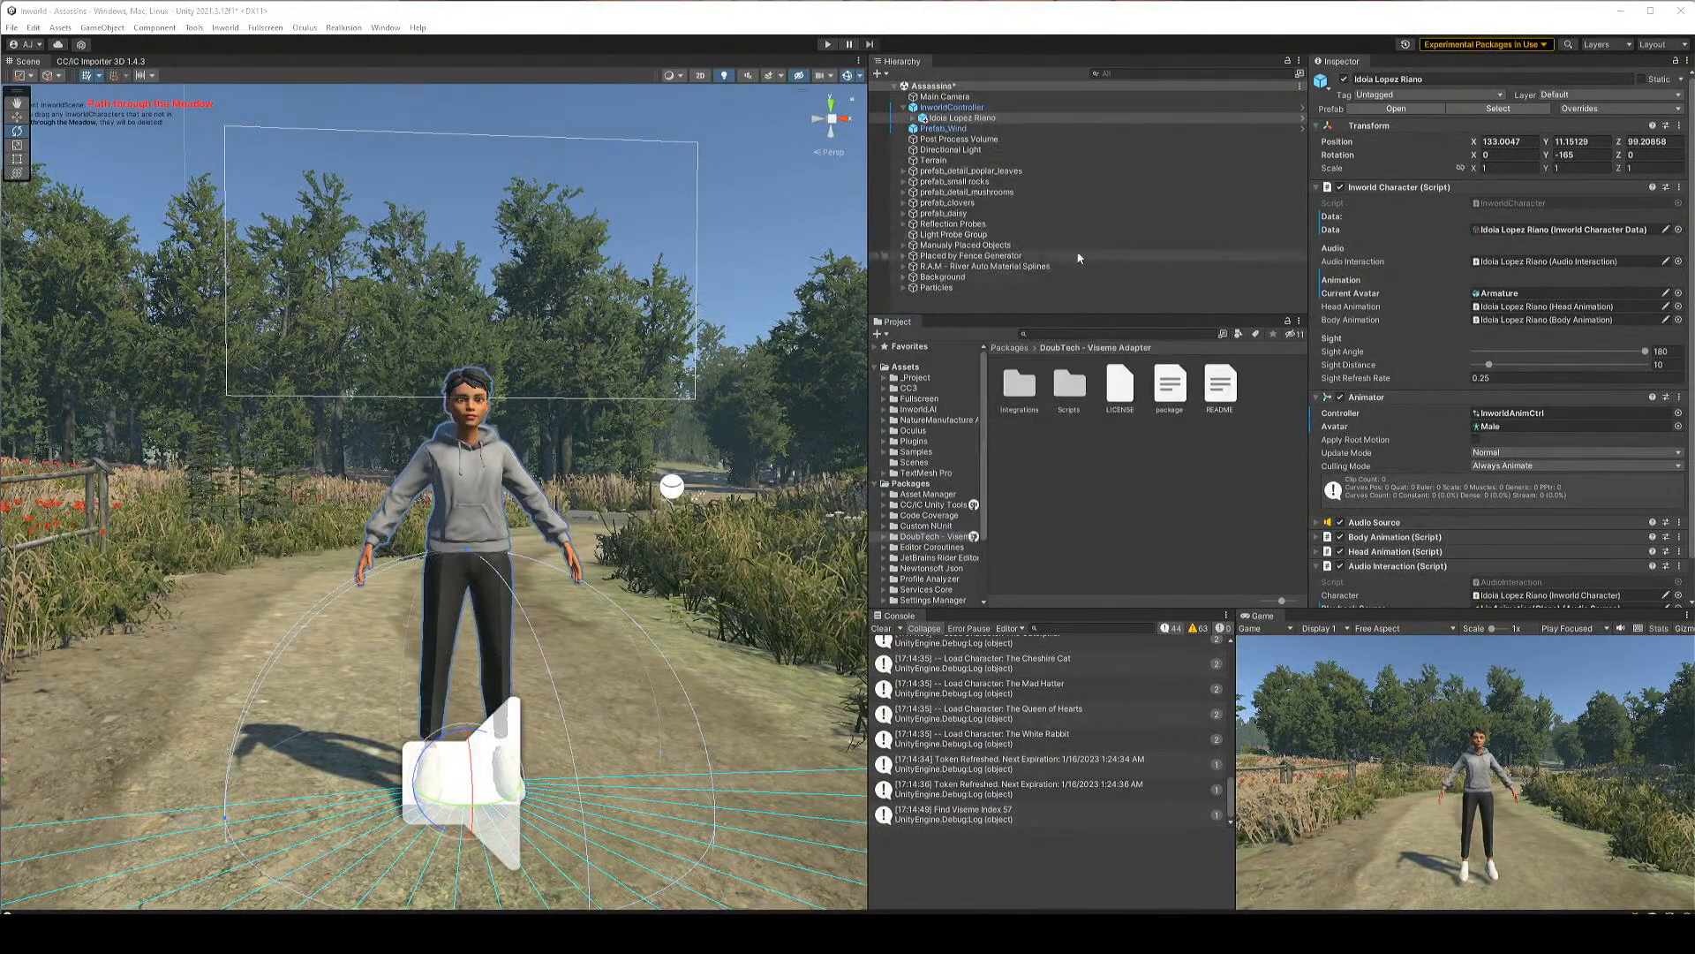
Show the DoubTech - Viseme Adapter package in the file explorer and bring up a command prompt in the project's Packages folder
right_click(920, 541)
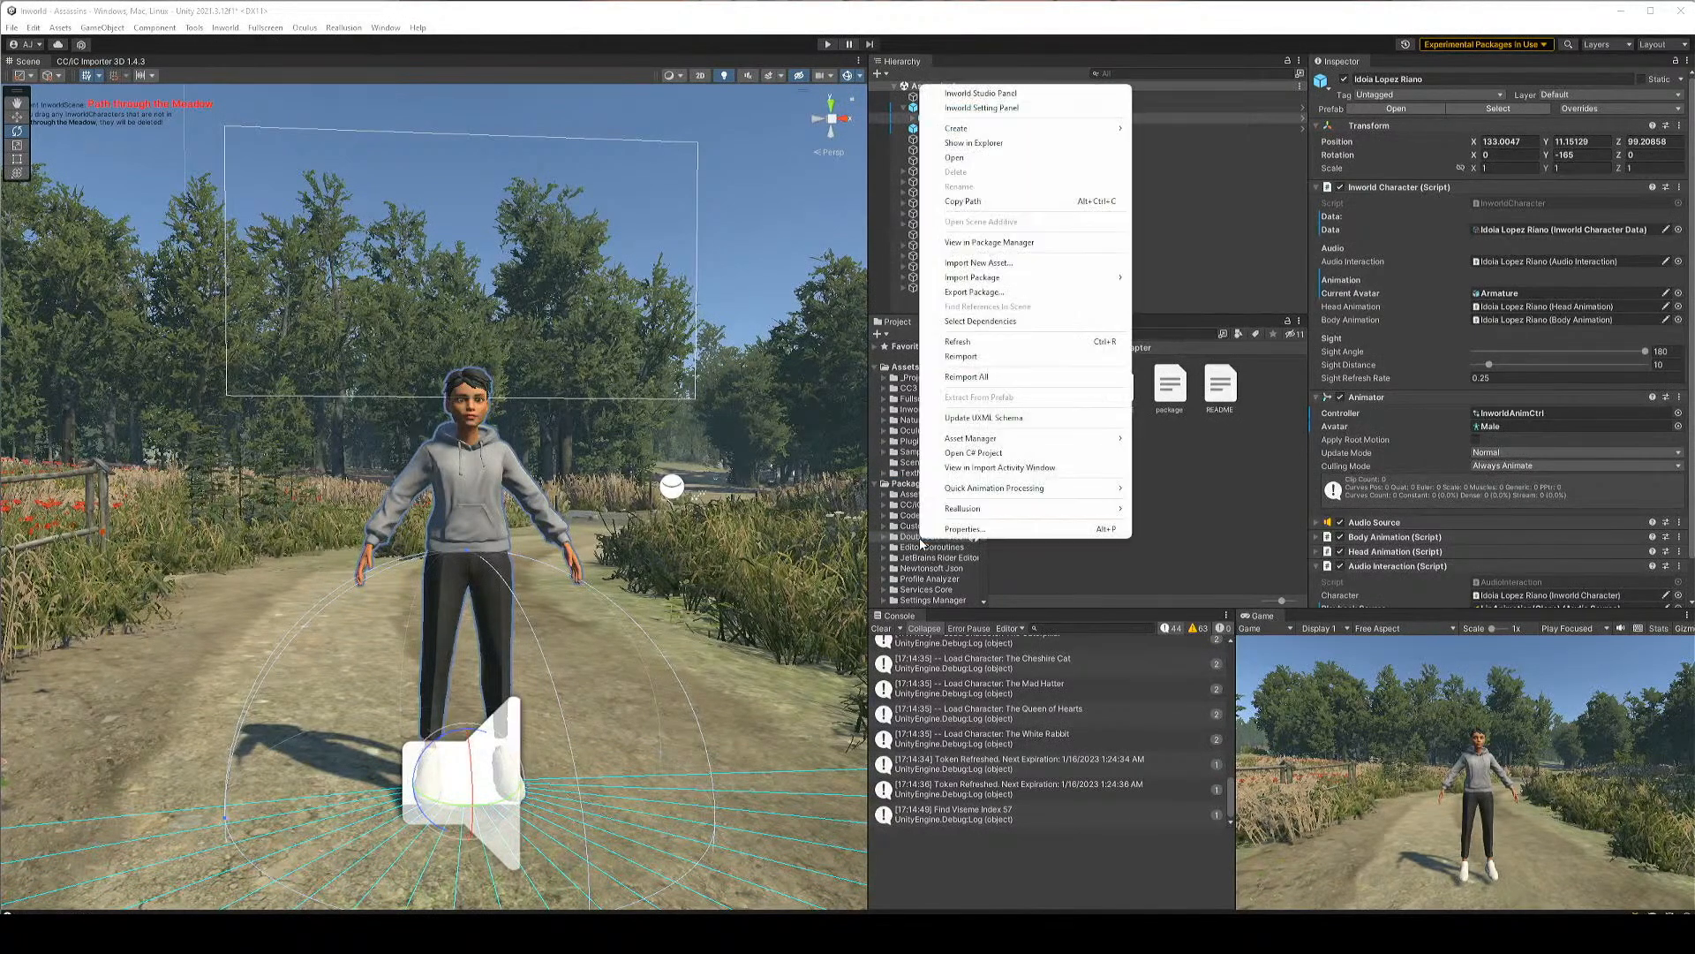
click(995, 146)
drag(374, 222, 768, 0)
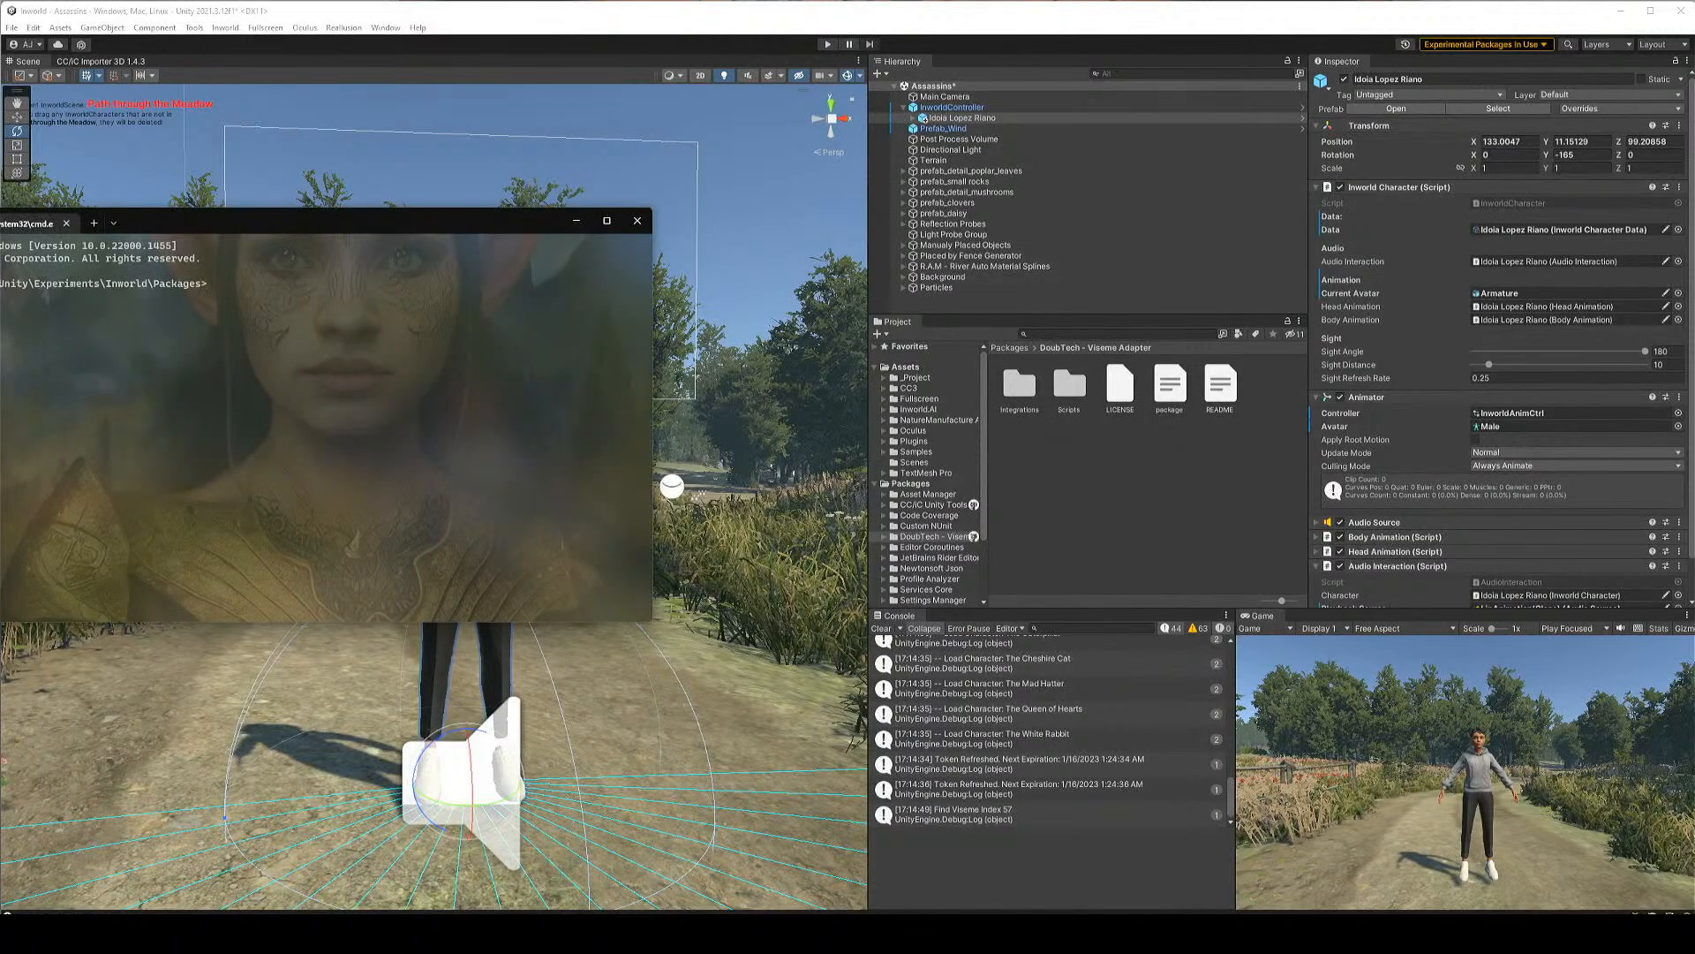
drag(325, 252, 618, 0)
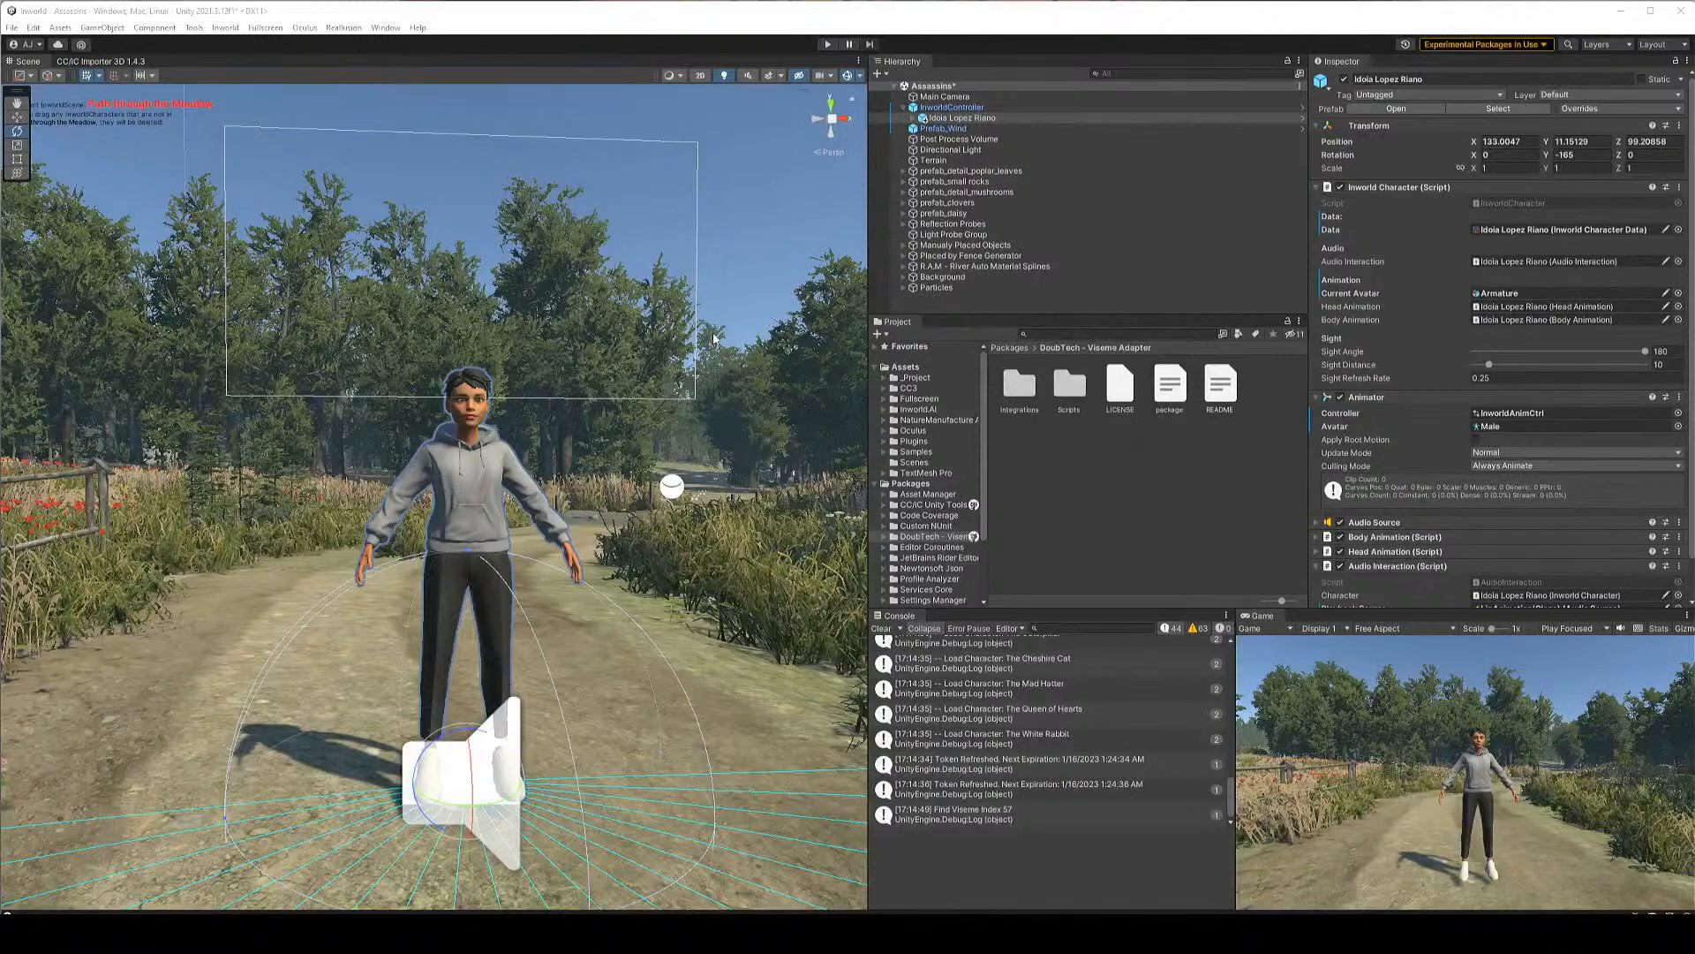
Switch to the browser, review the UnityVisemeAdapter repository page and its web address on GitHub, and return to Unity
mouse_move(854, 934)
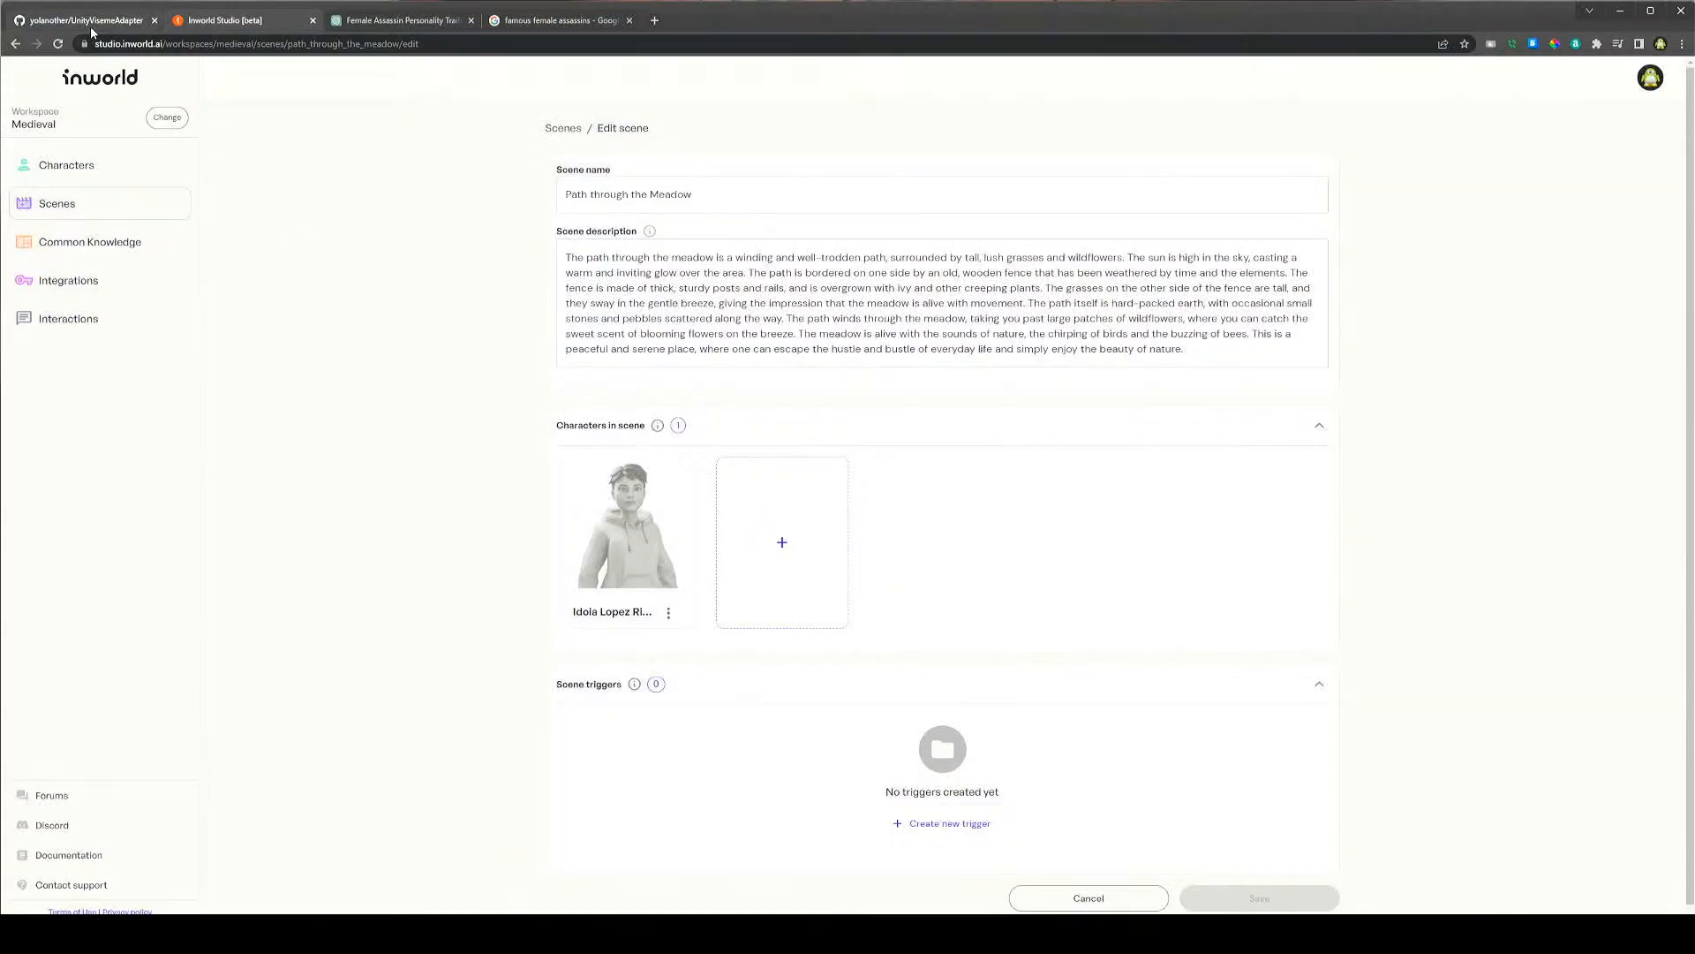
click(79, 20)
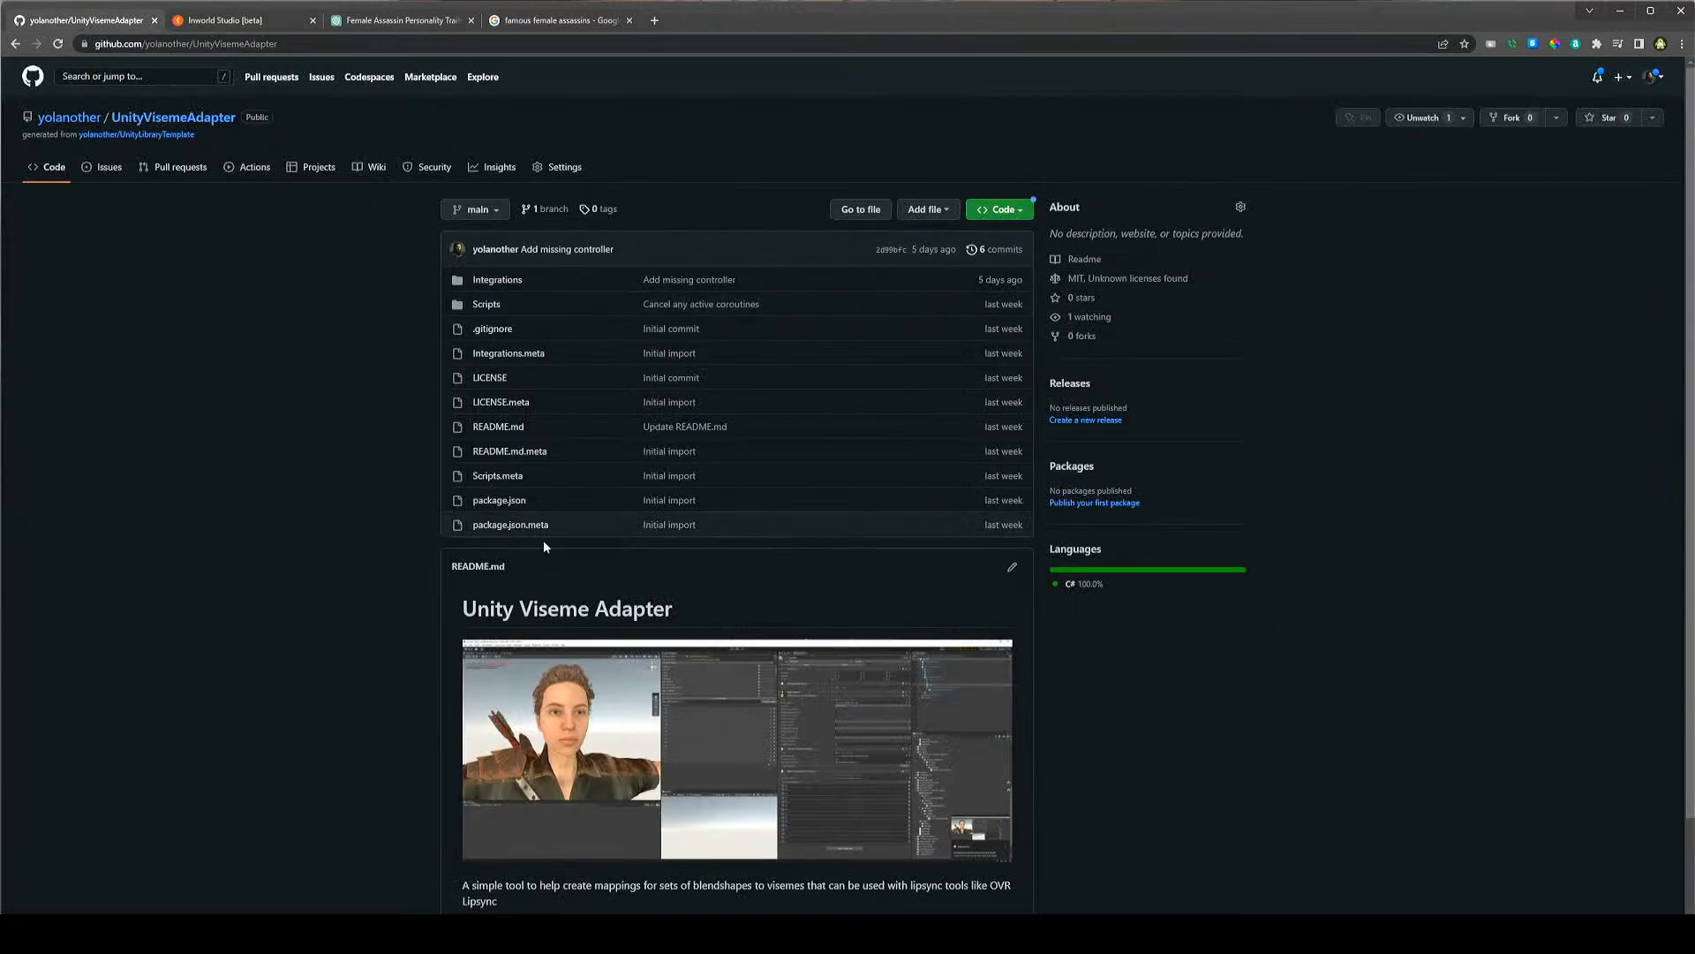
key(ctrl+l)
click(1034, 881)
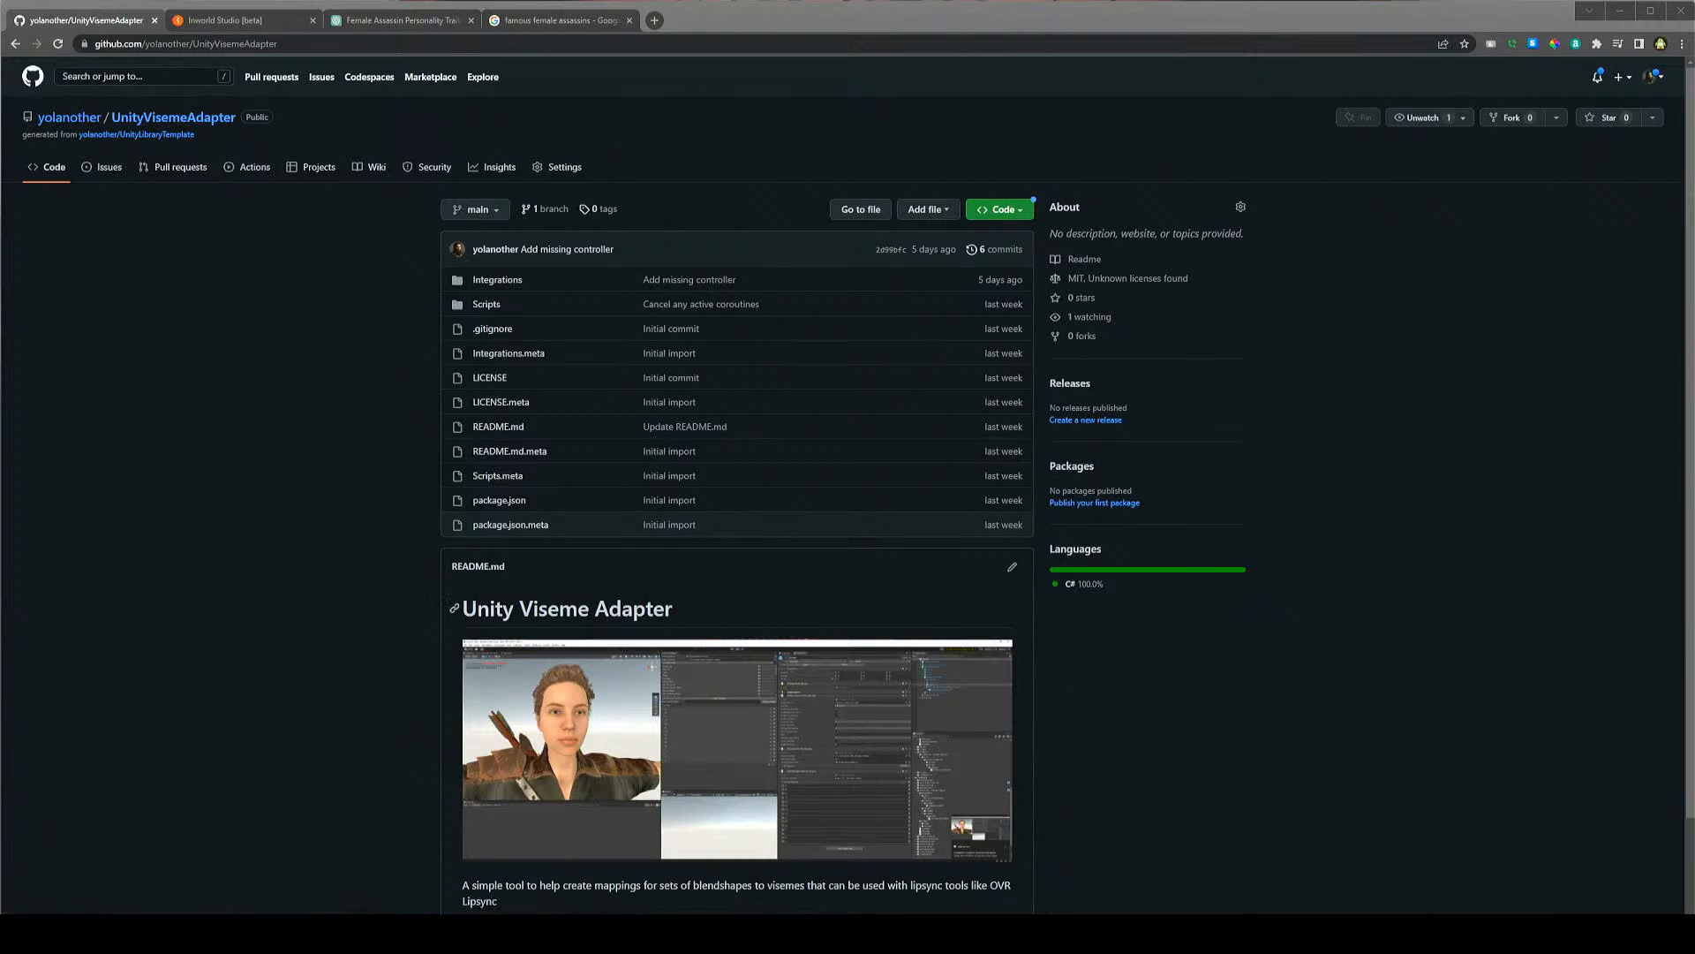
scroll(314, 537, down, 2)
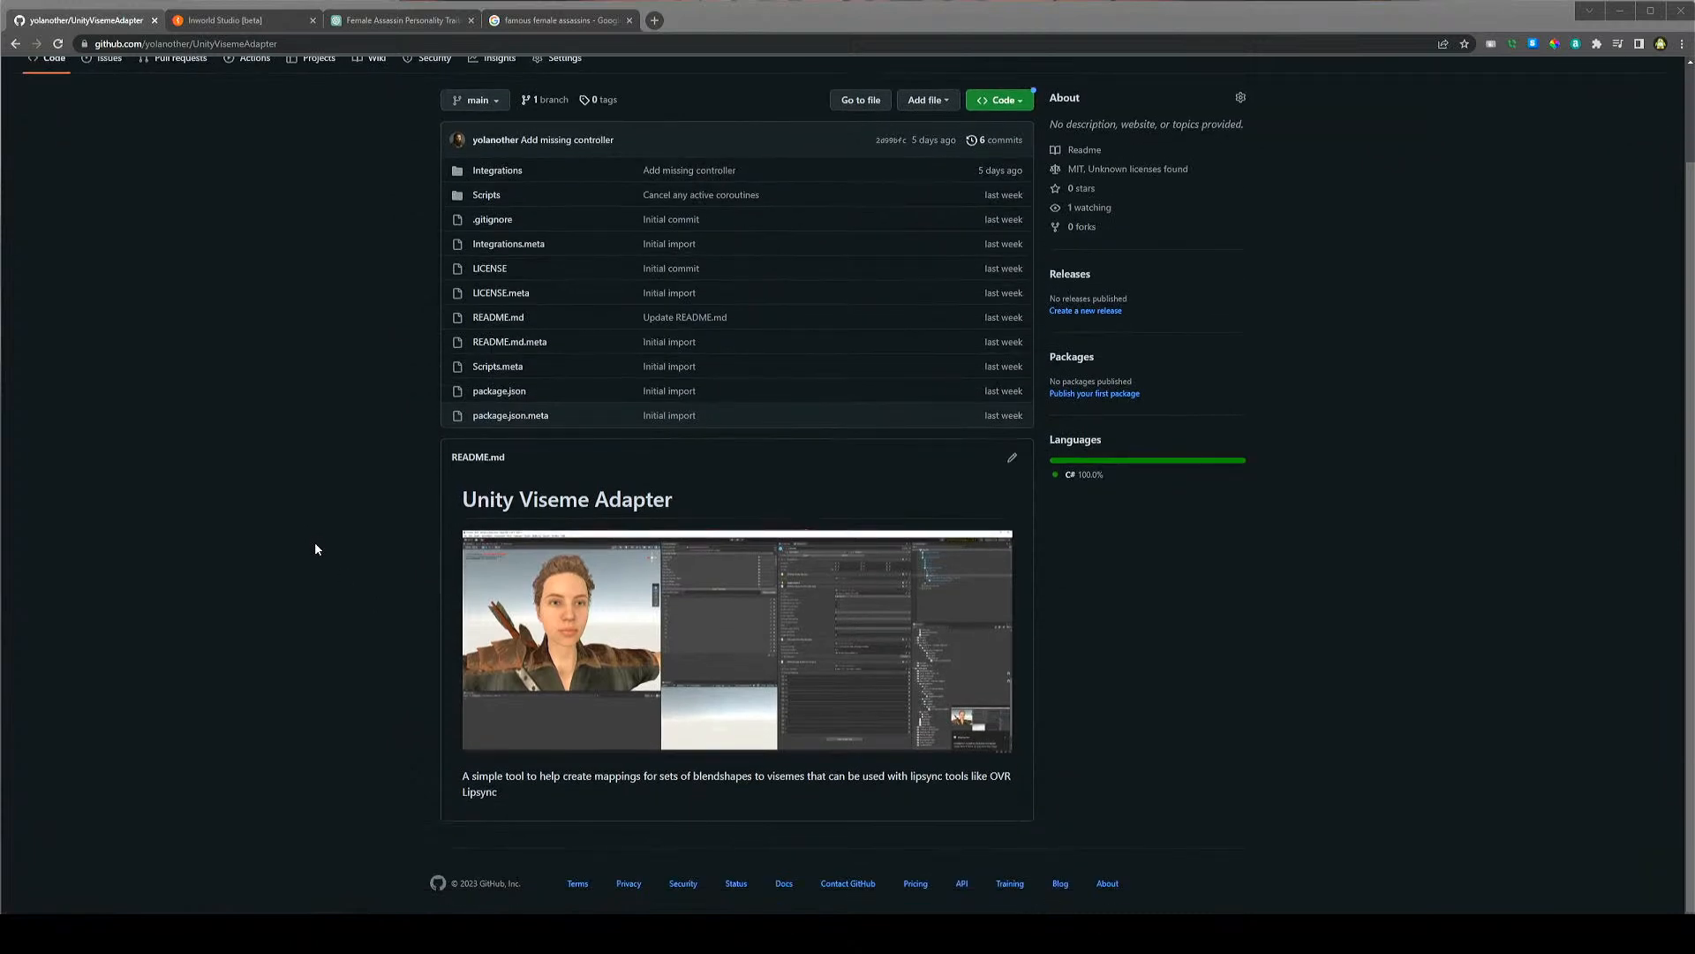
scroll(315, 549, up, 2)
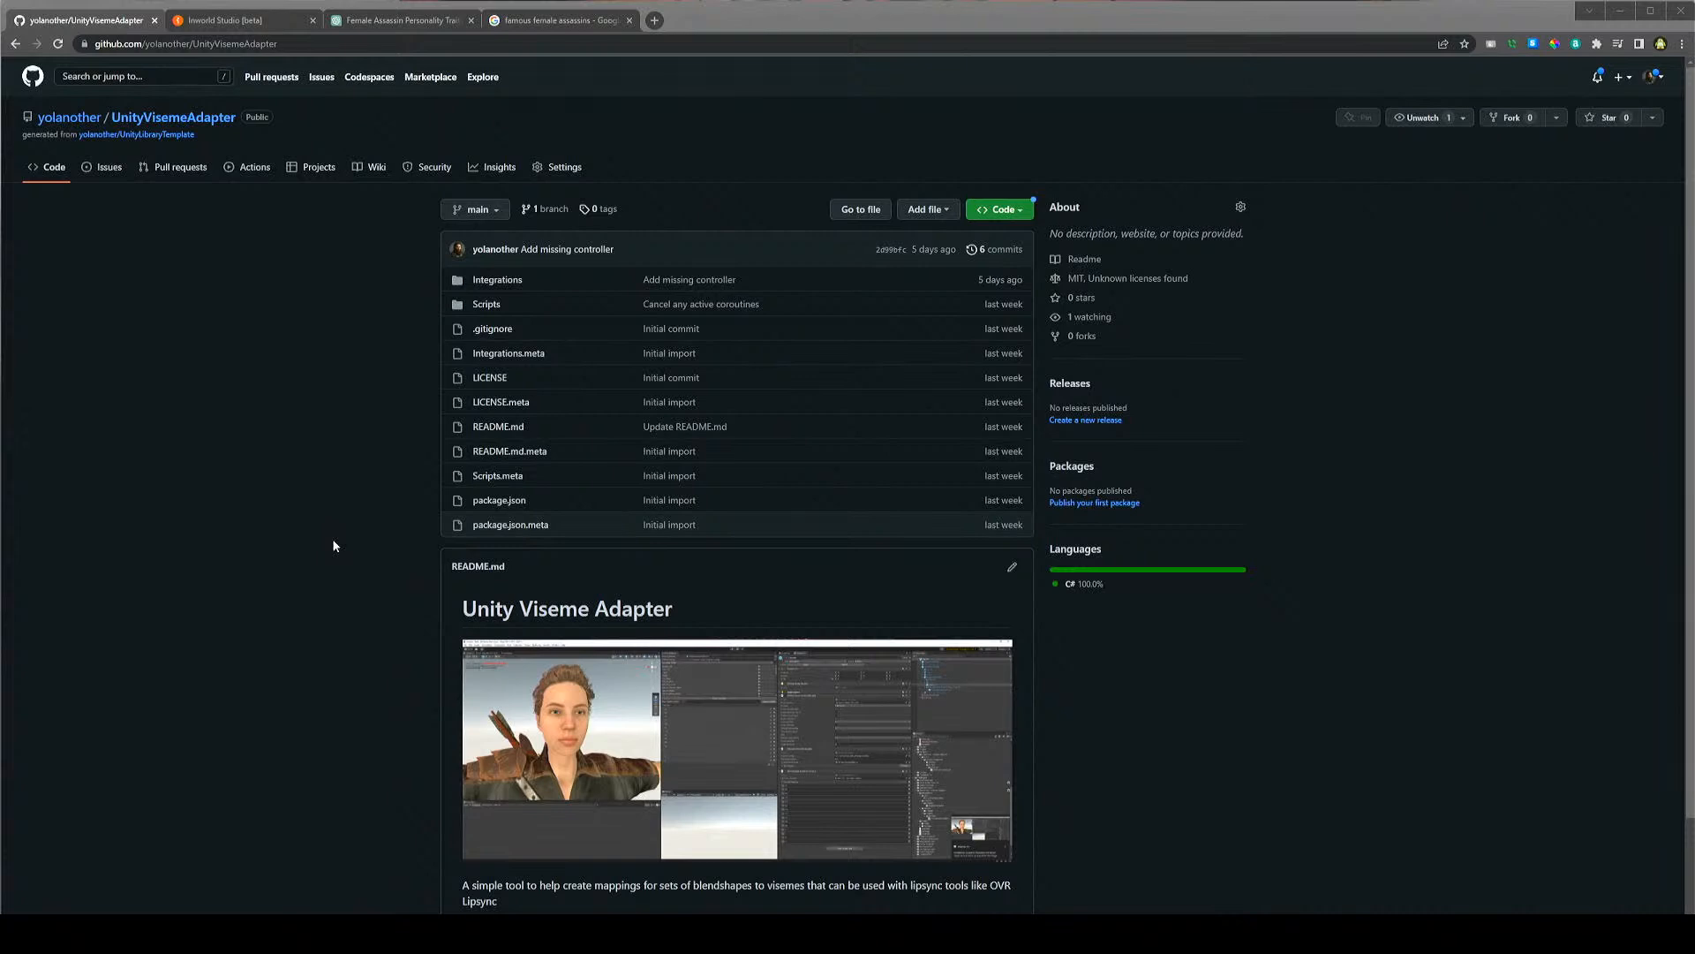
click(309, 45)
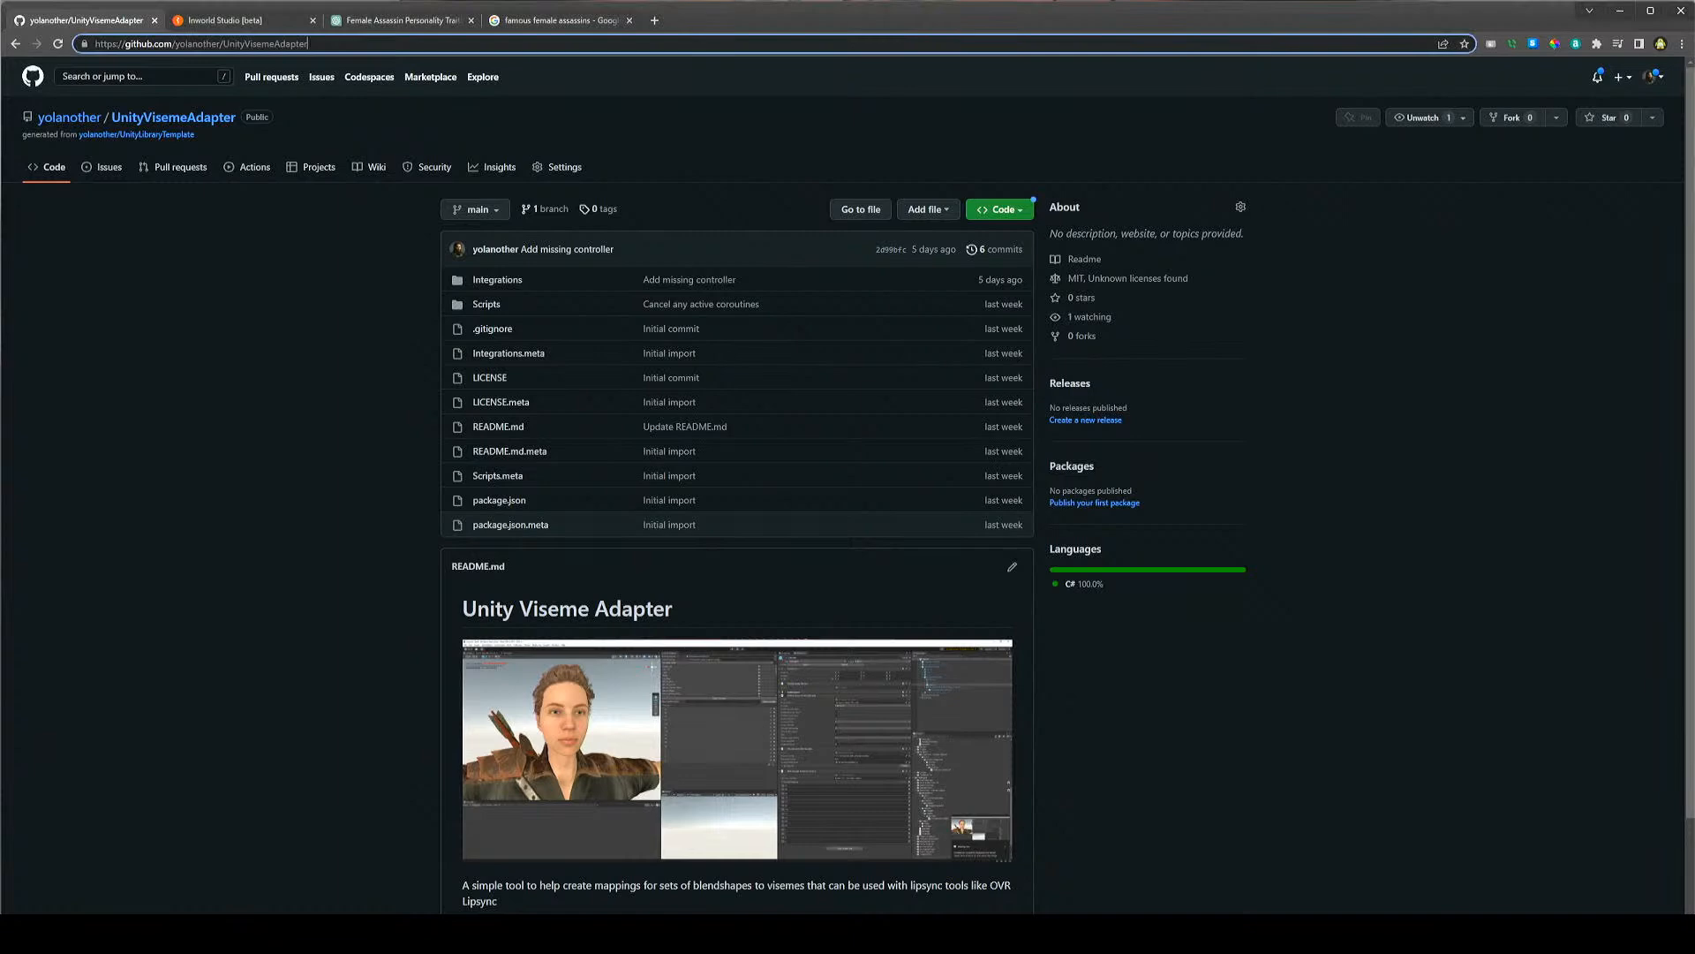
click(1621, 13)
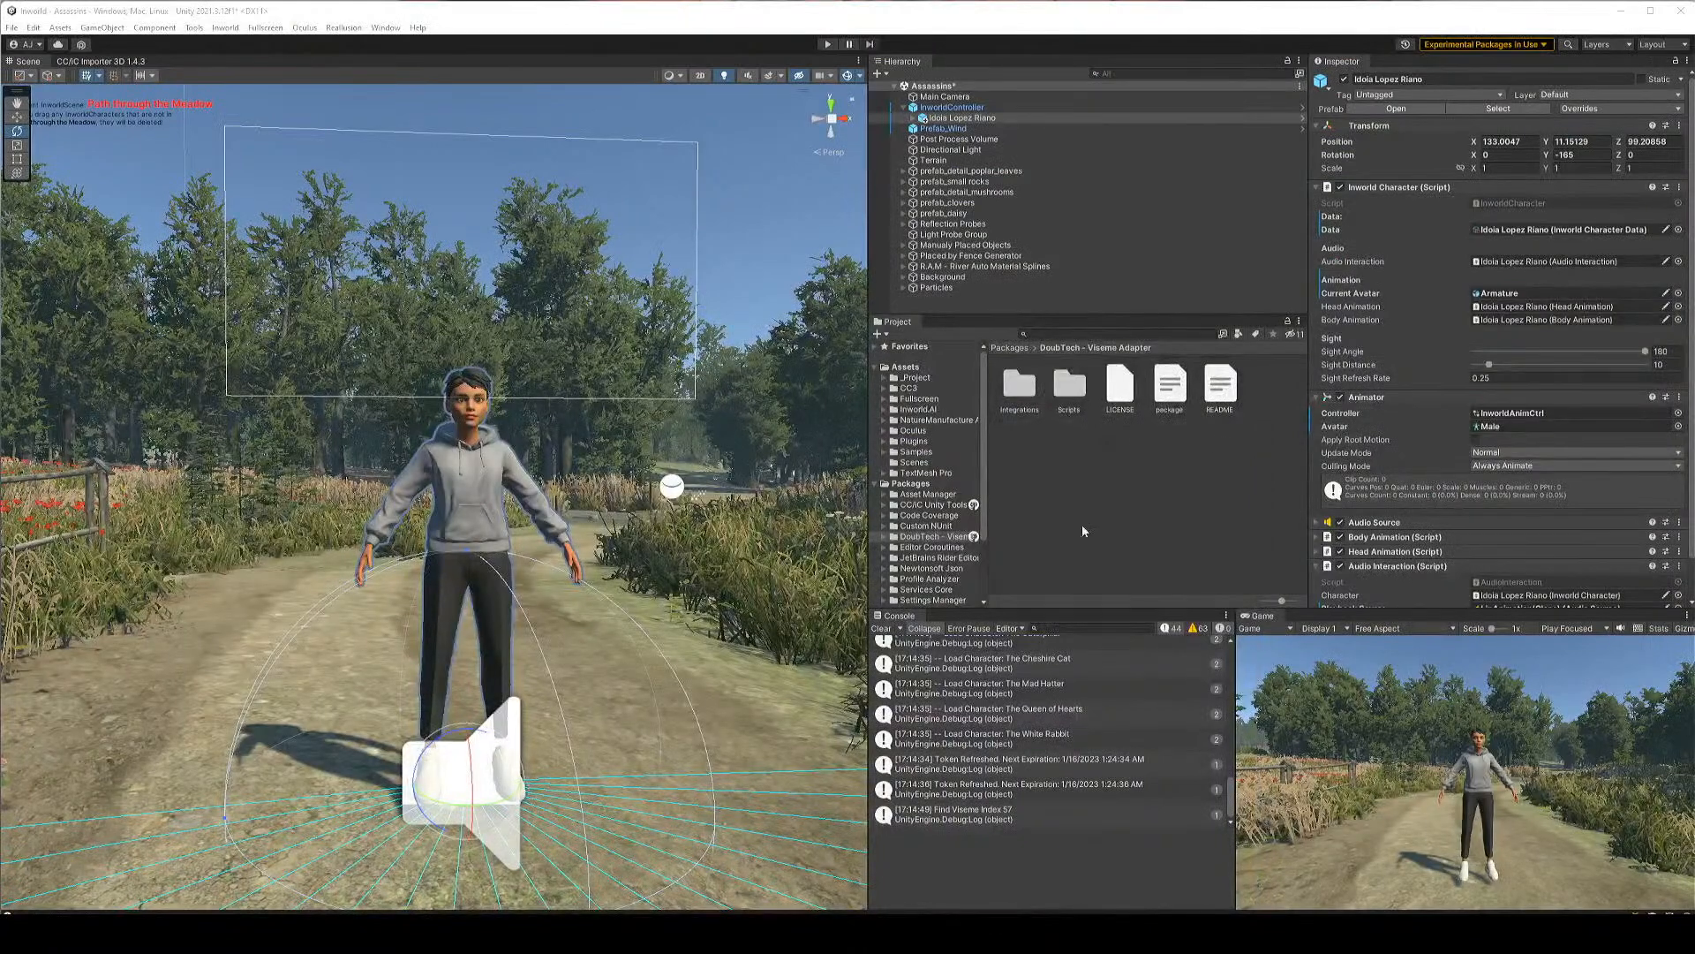
Widen the project folder tree and expand the DoubTech - Viseme Adapter package and the CC3 folder
drag(985, 526, 1046, 528)
click(884, 538)
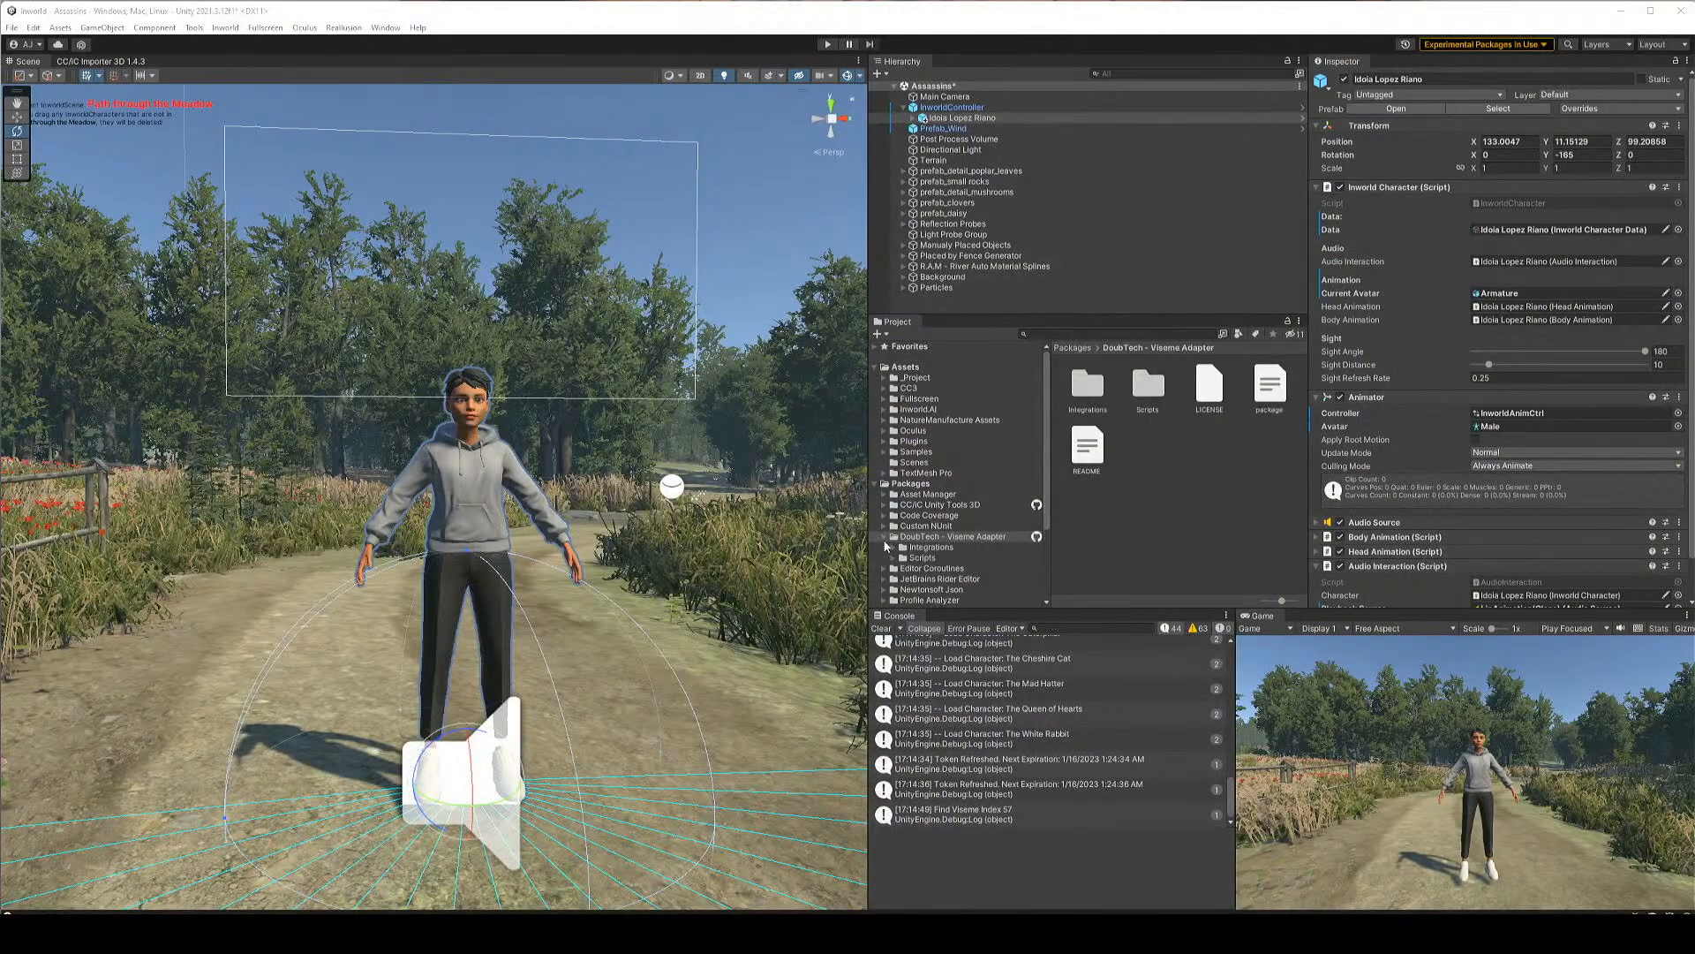
click(885, 389)
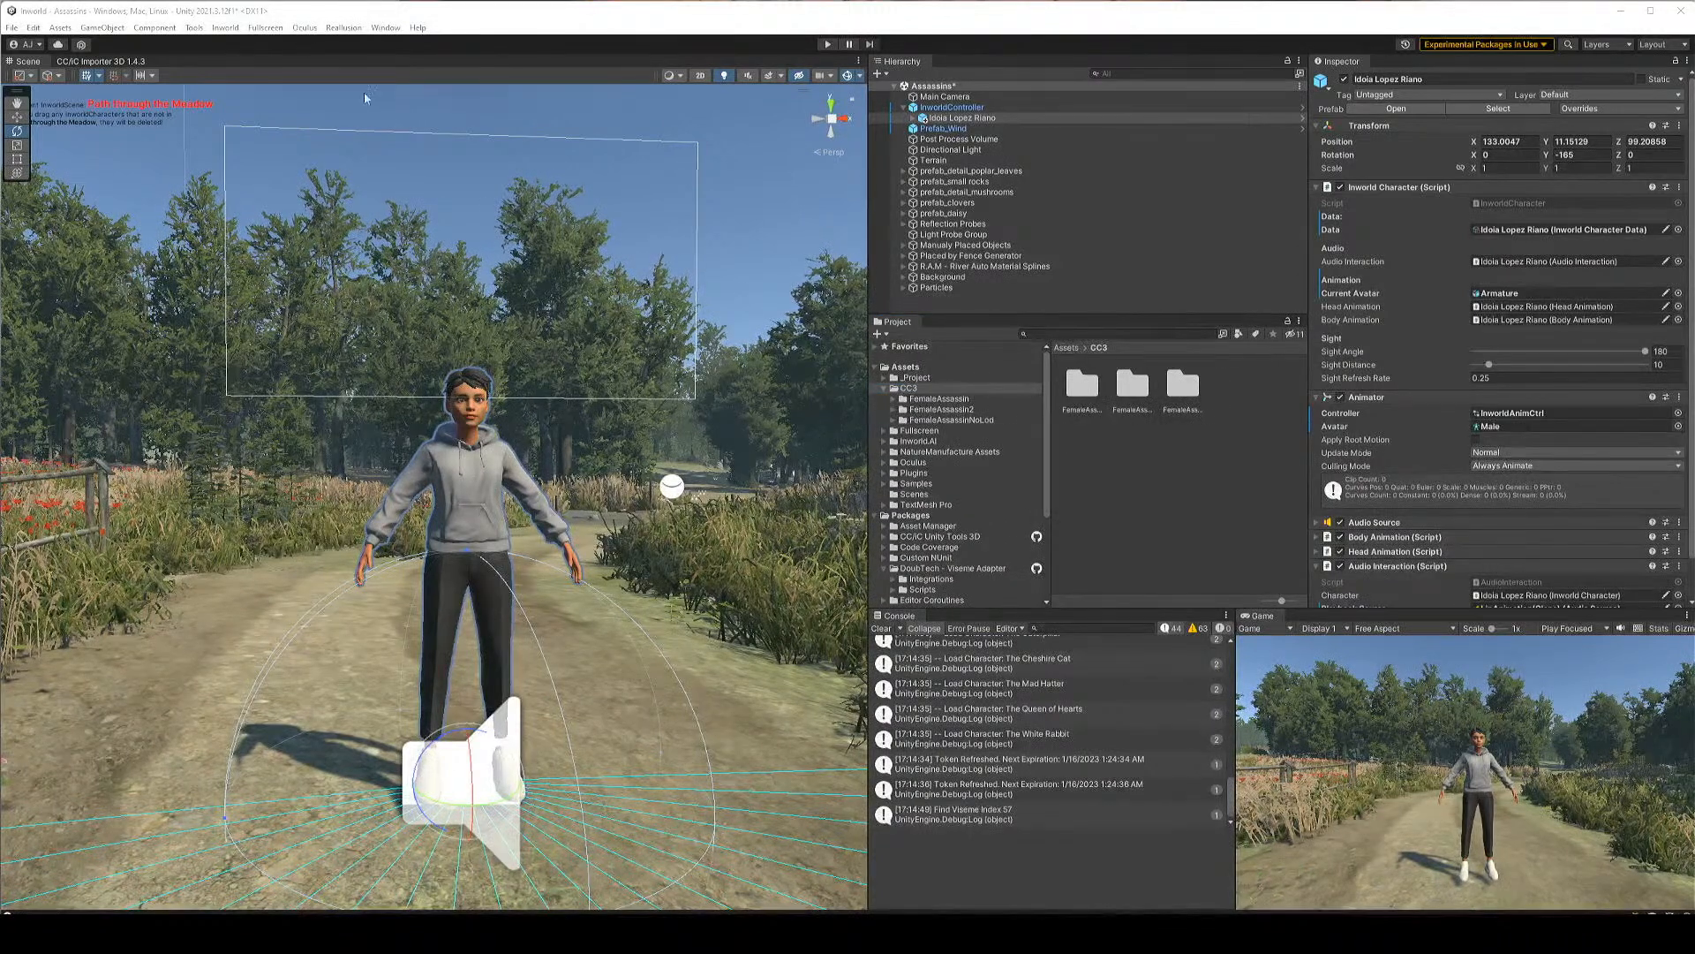
Open the CC/IC Importer, choose the FemaleAssassin2 character, set its features to Everything, and build its materials
click(241, 28)
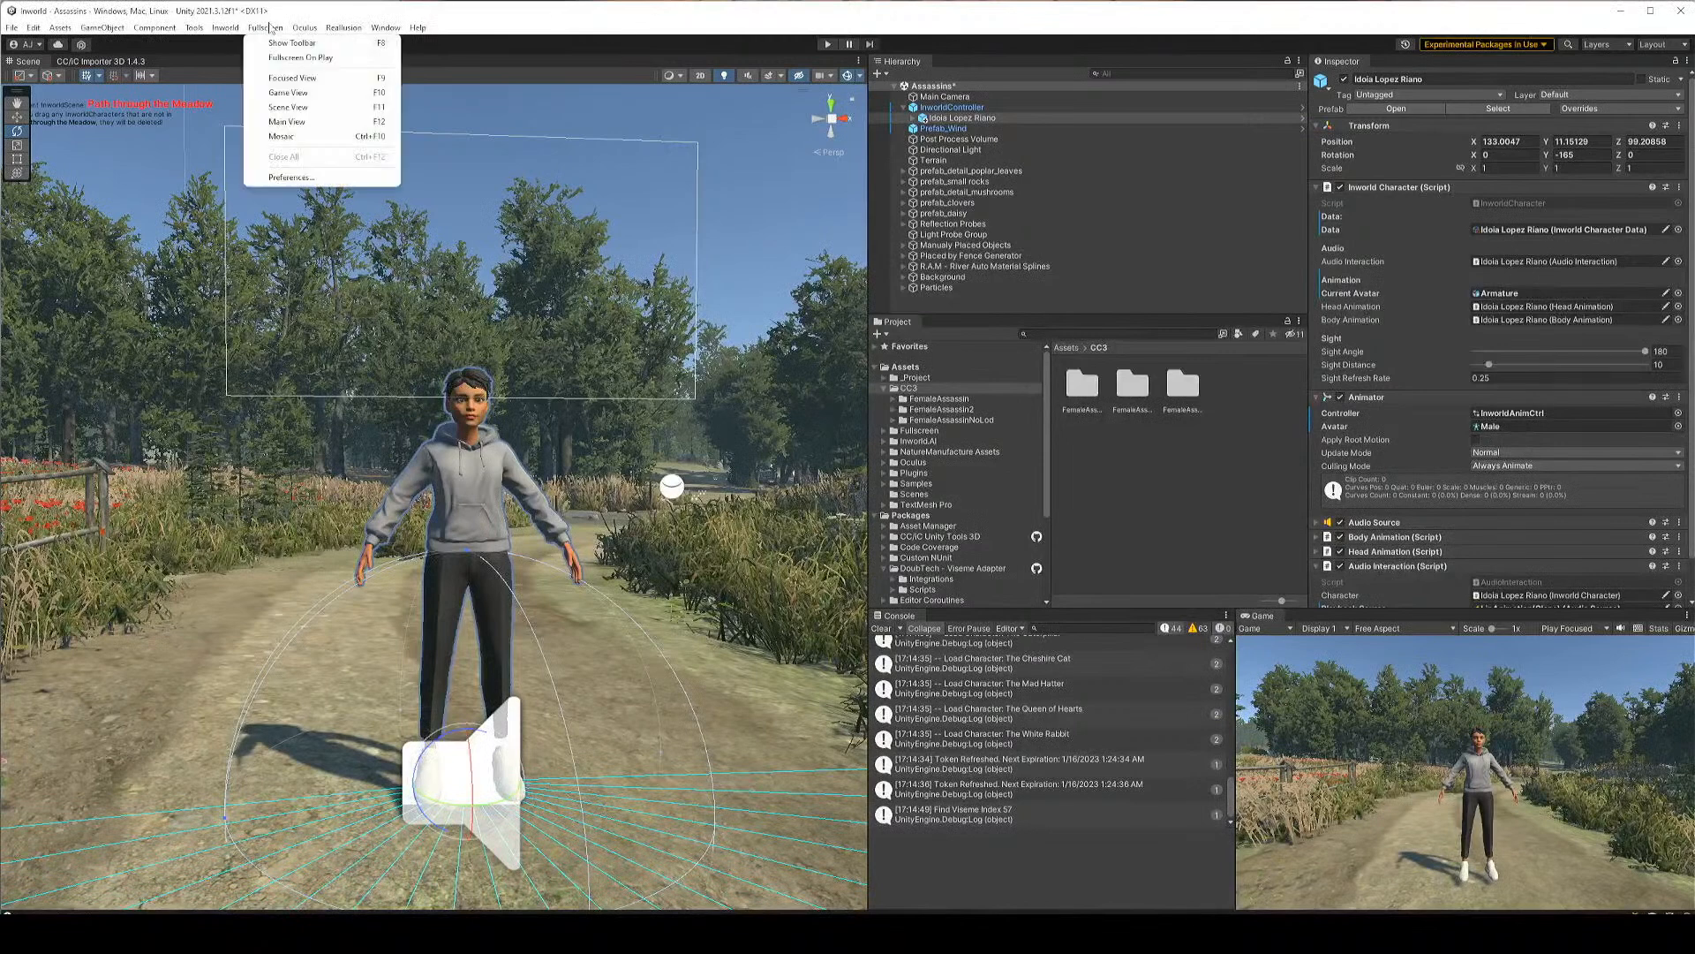
mouse_move(343, 27)
click(383, 46)
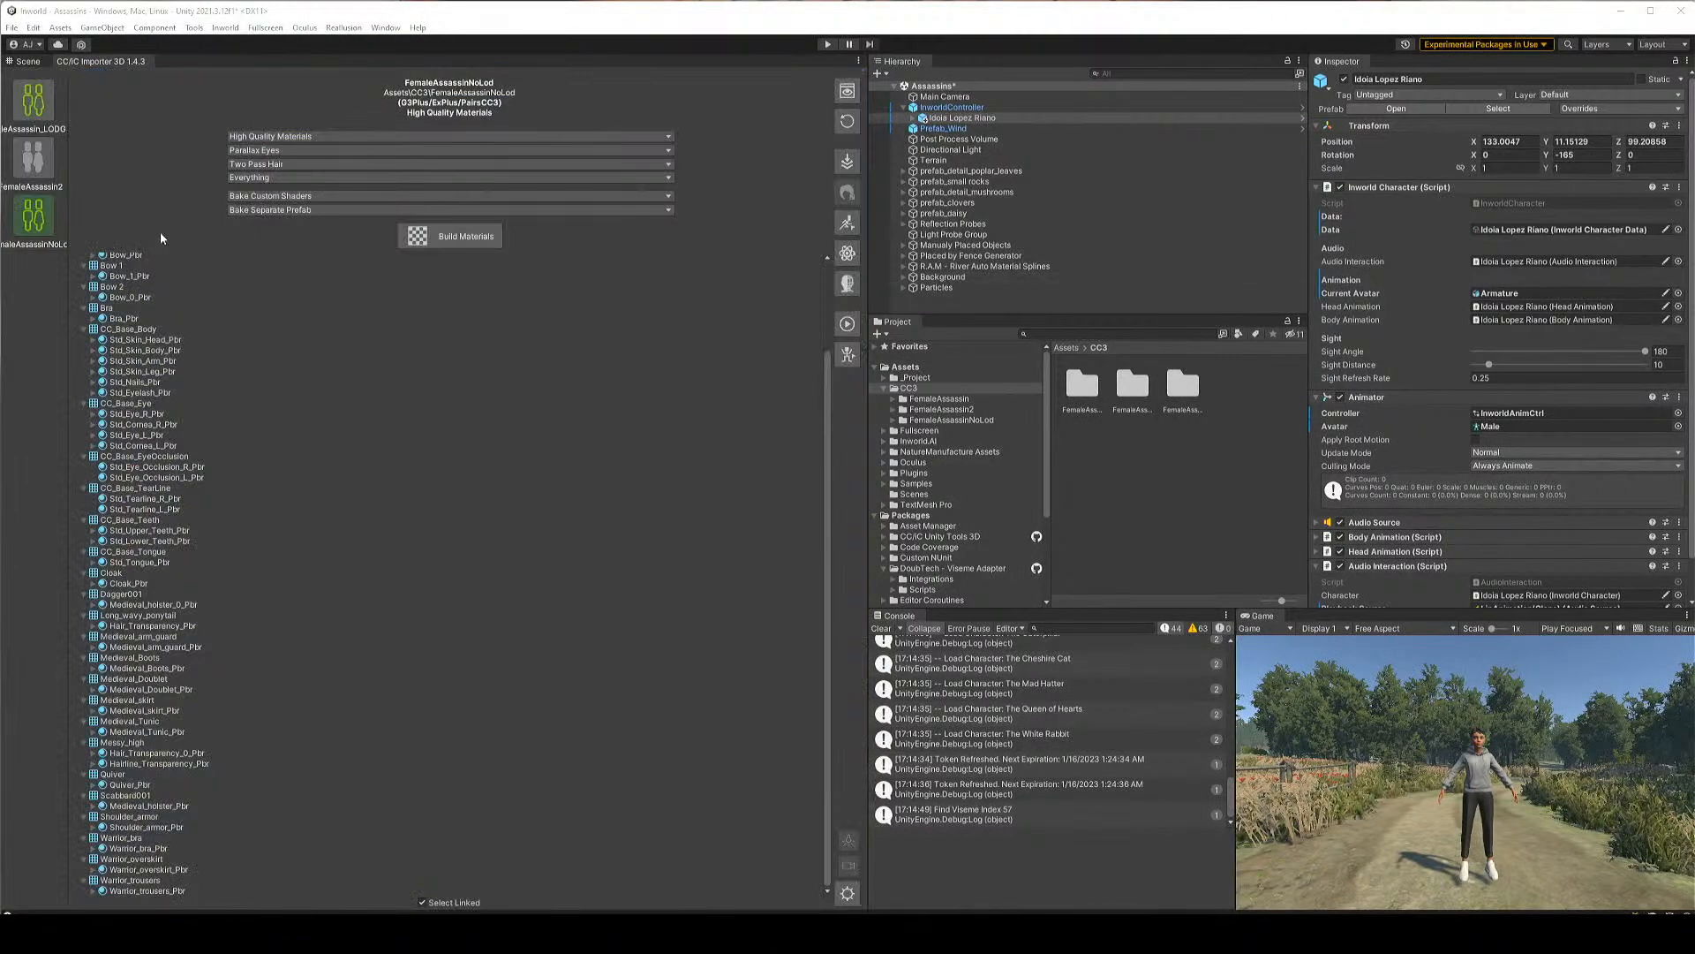
click(32, 159)
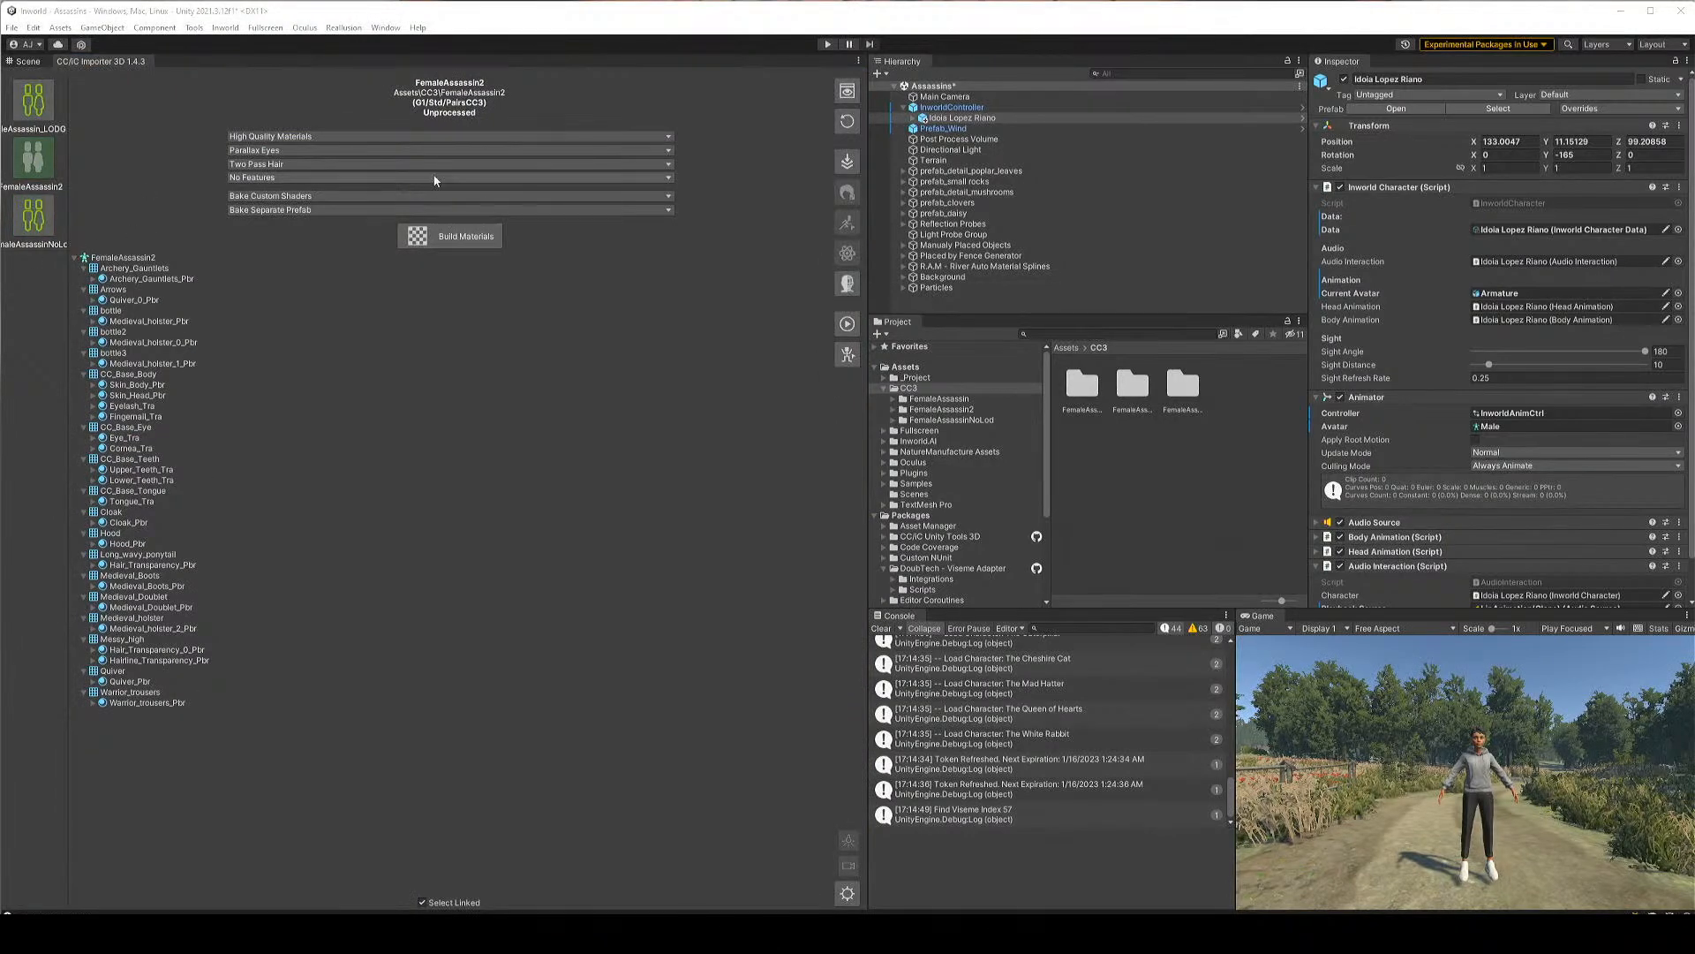
click(409, 177)
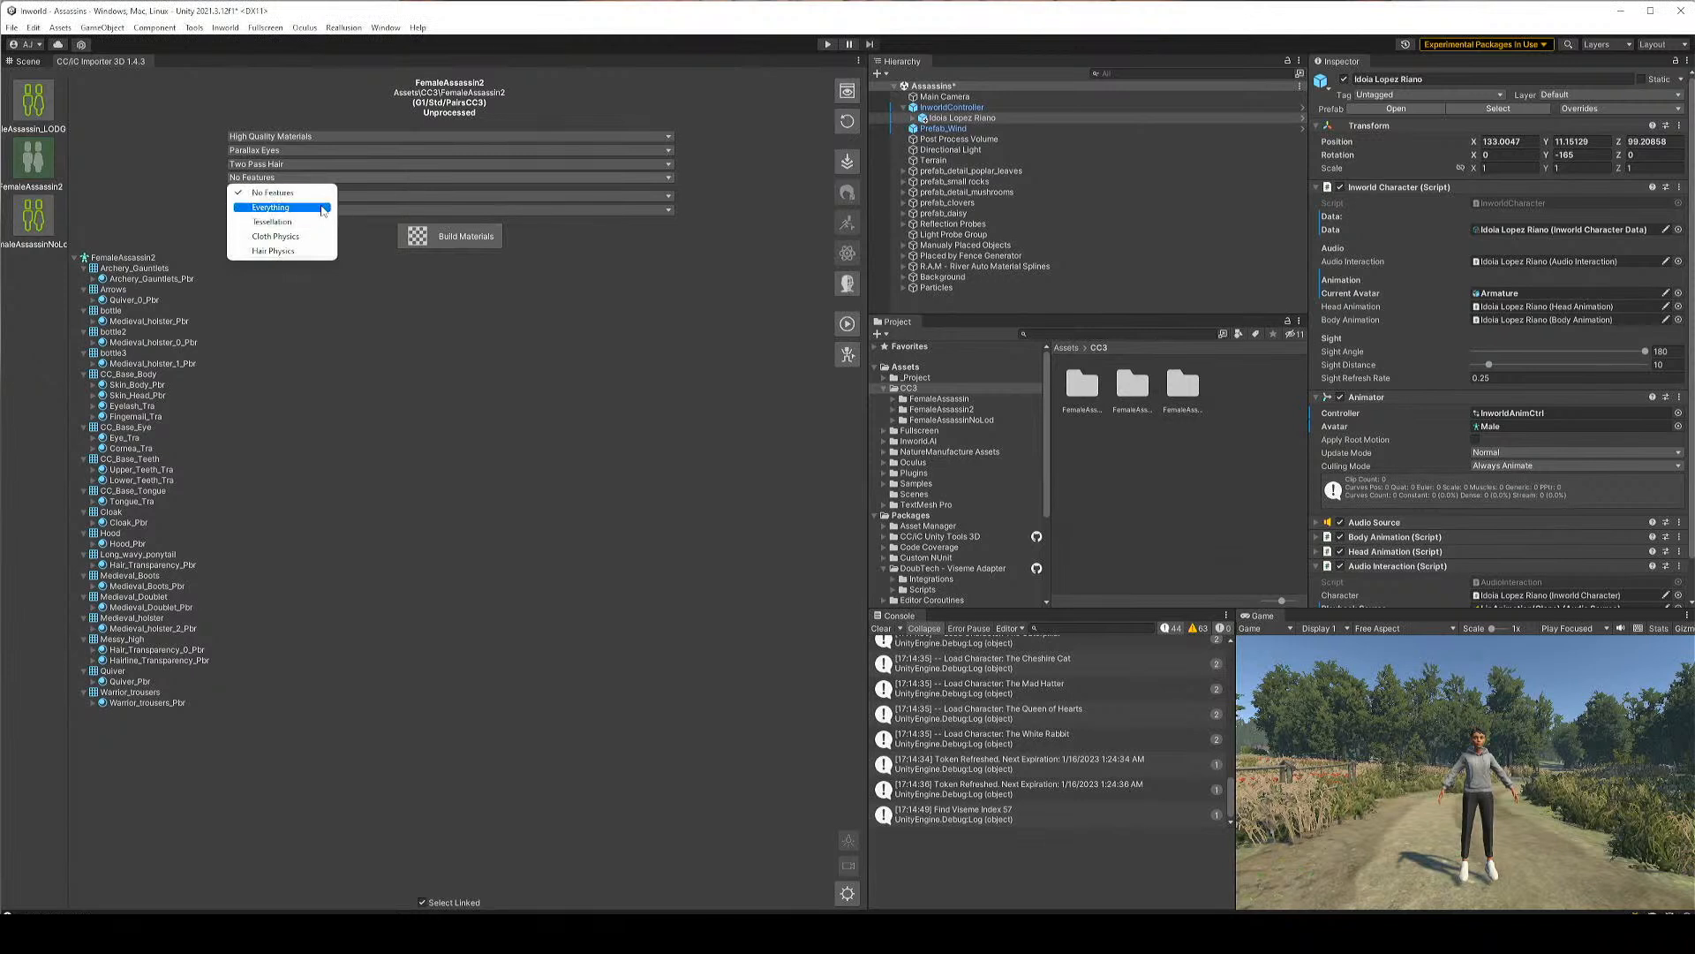
click(323, 208)
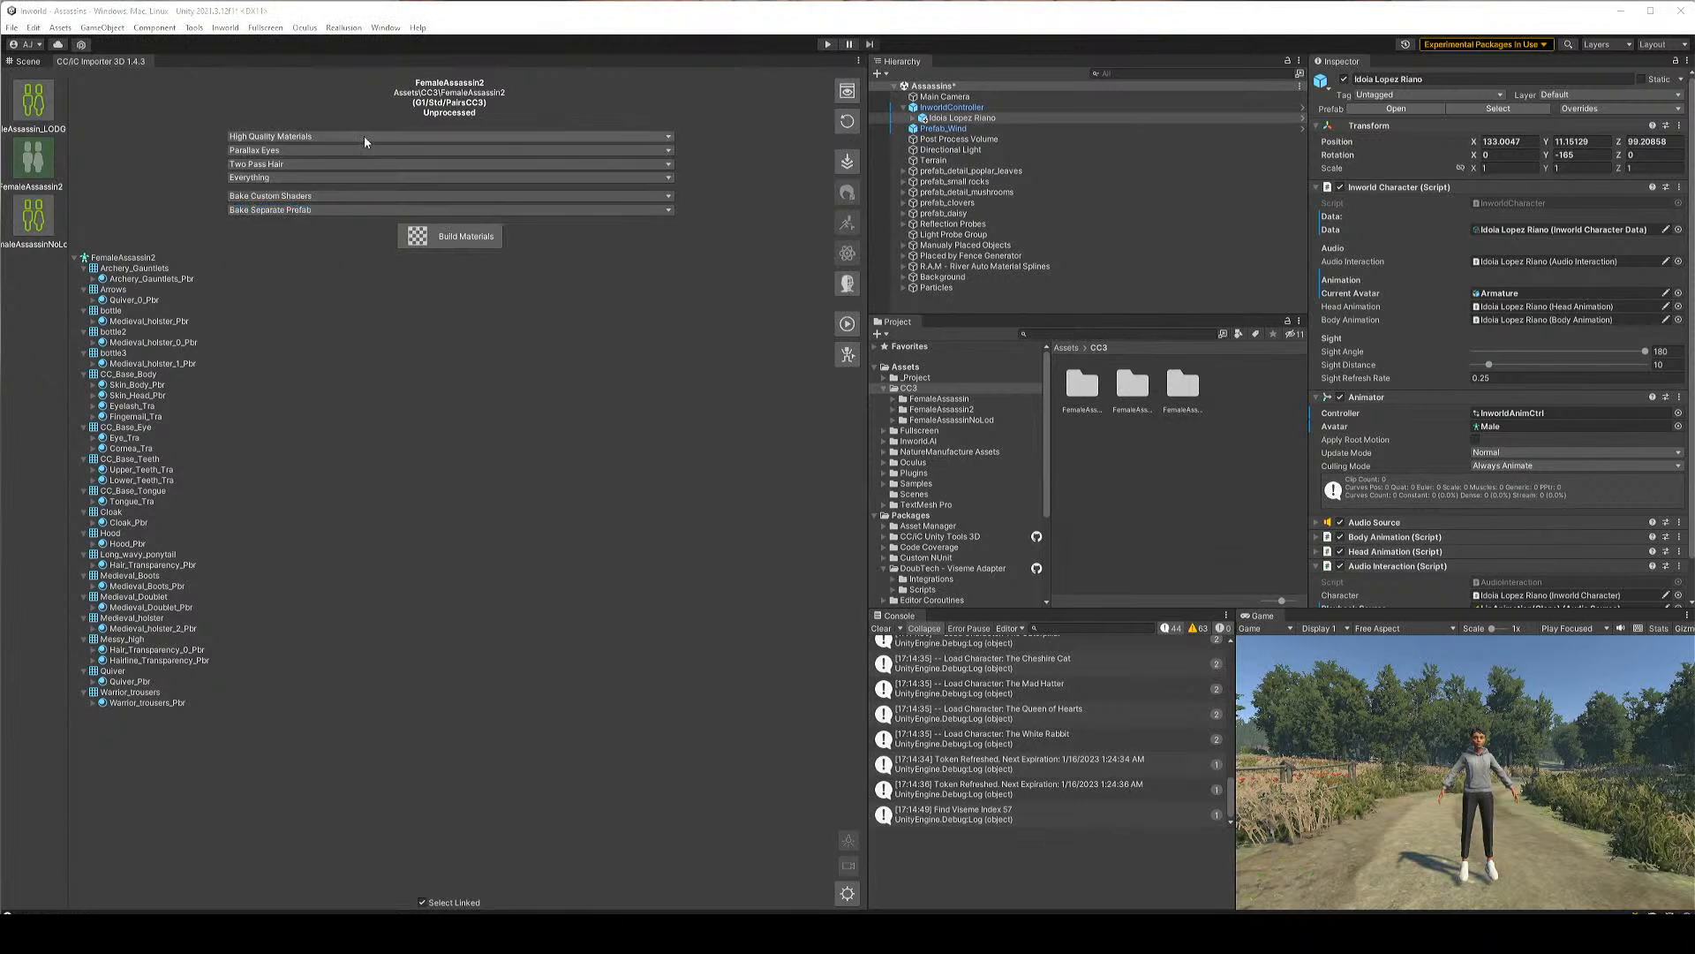
click(482, 239)
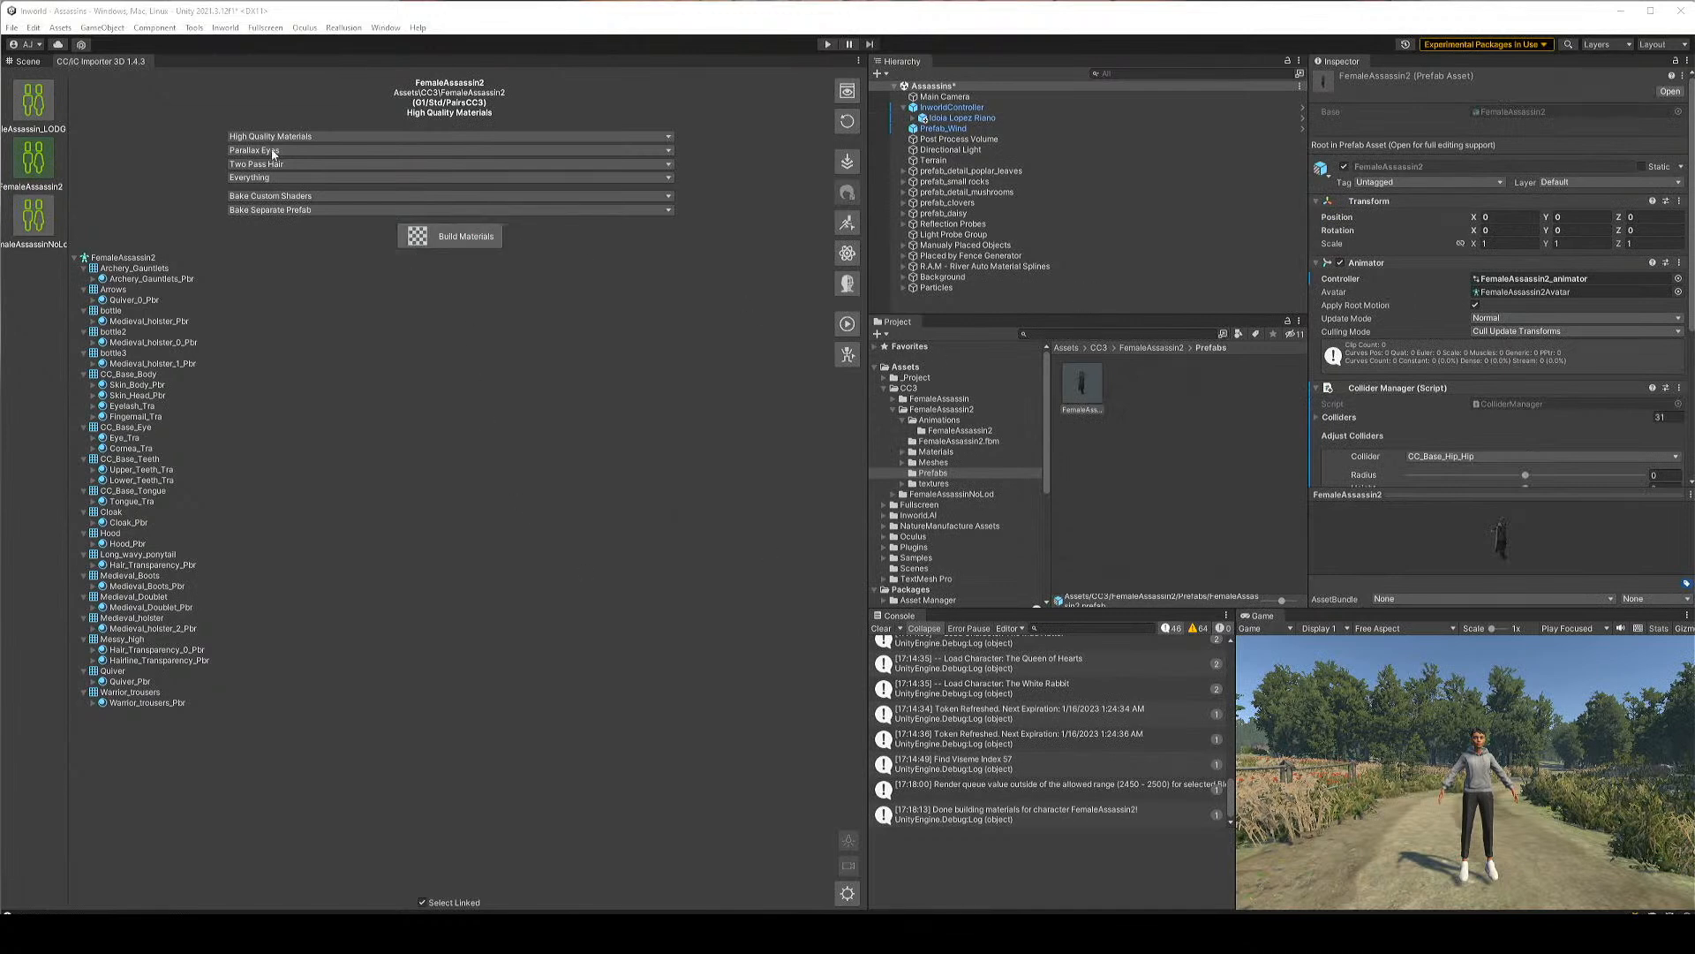
Return to the scene view and expand the Inworld character under InworldController to list its child objects
click(25, 62)
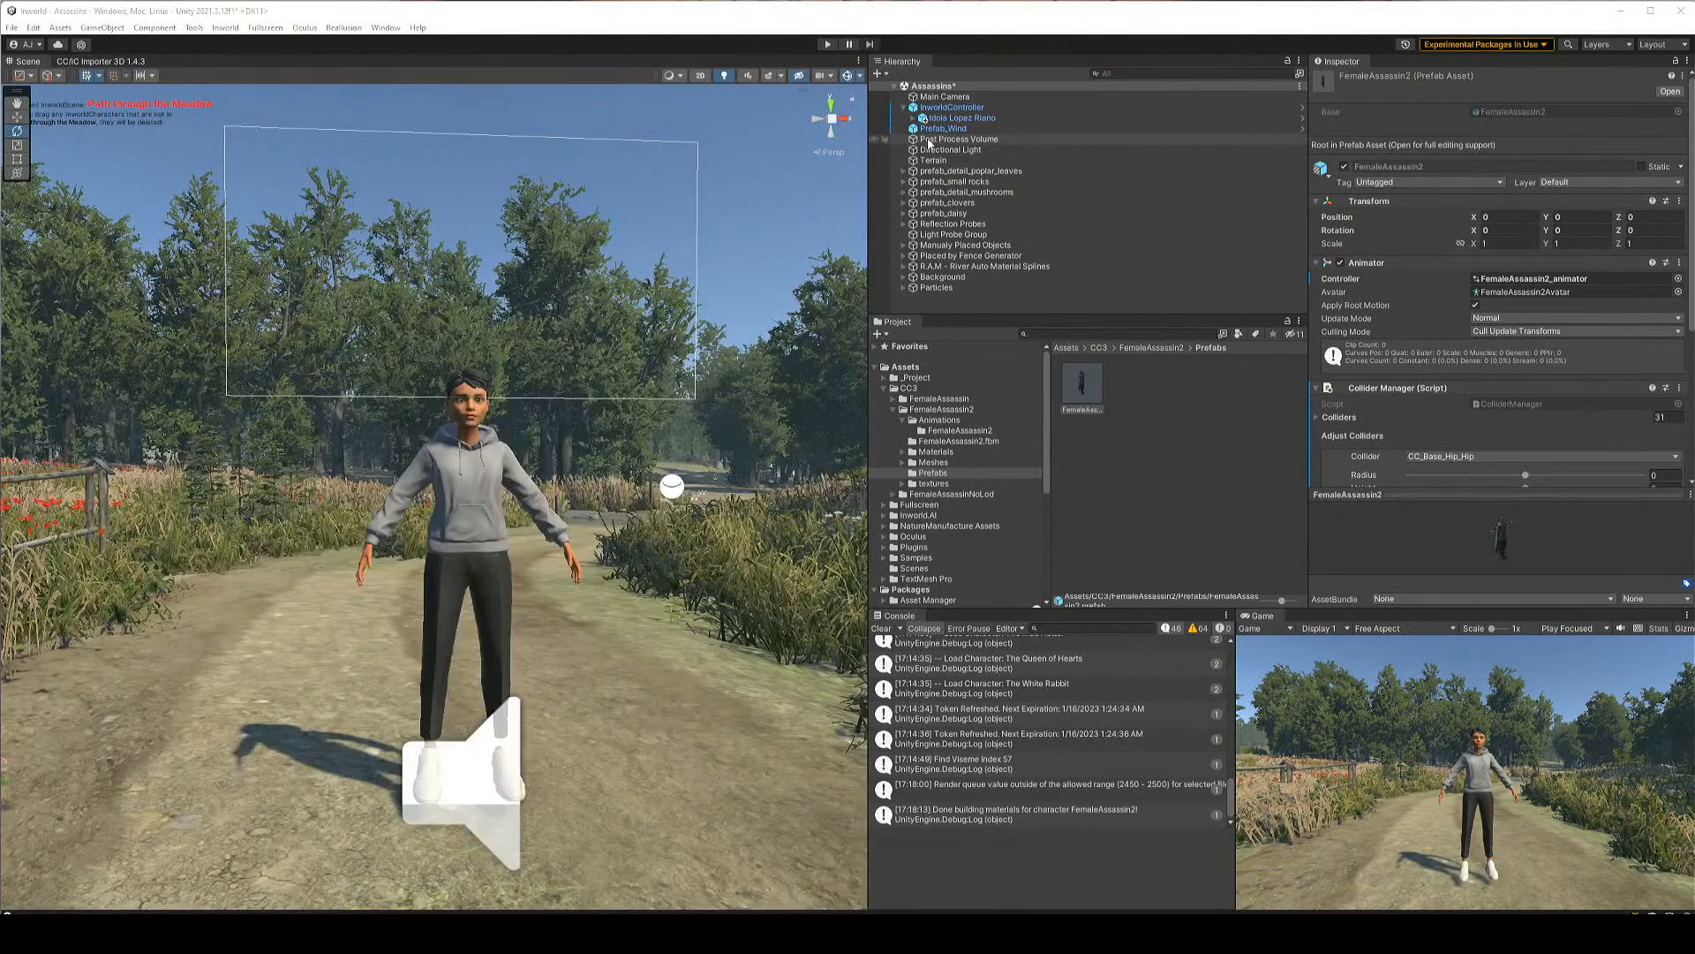
click(954, 118)
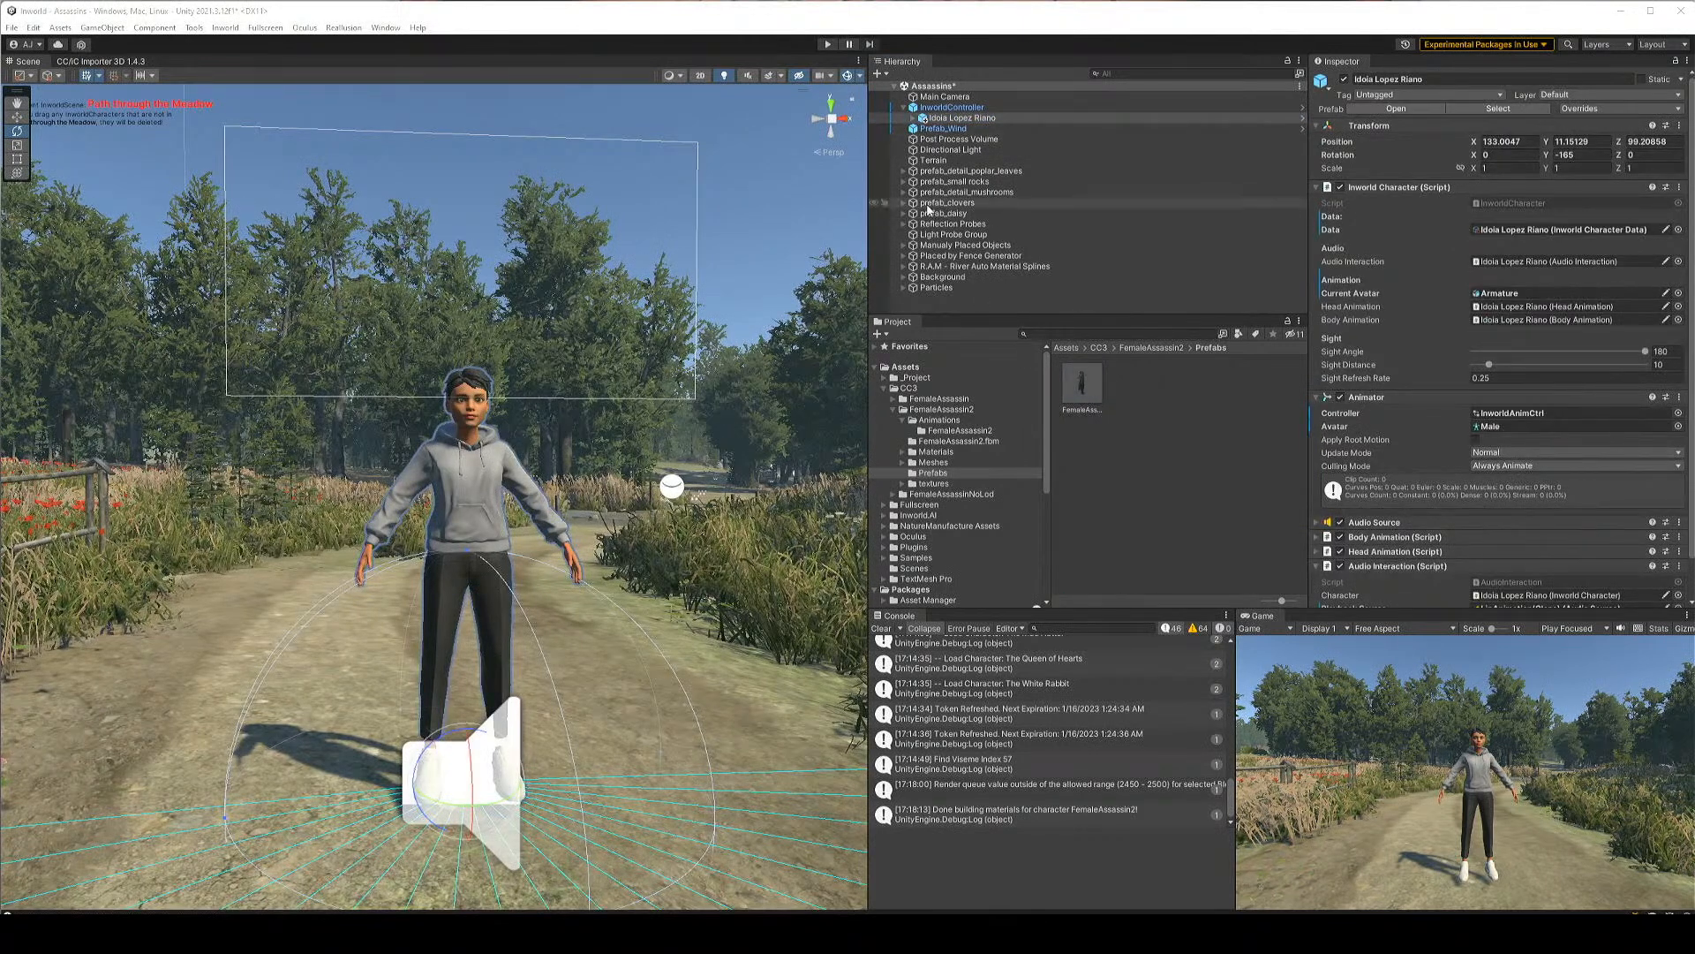
click(914, 119)
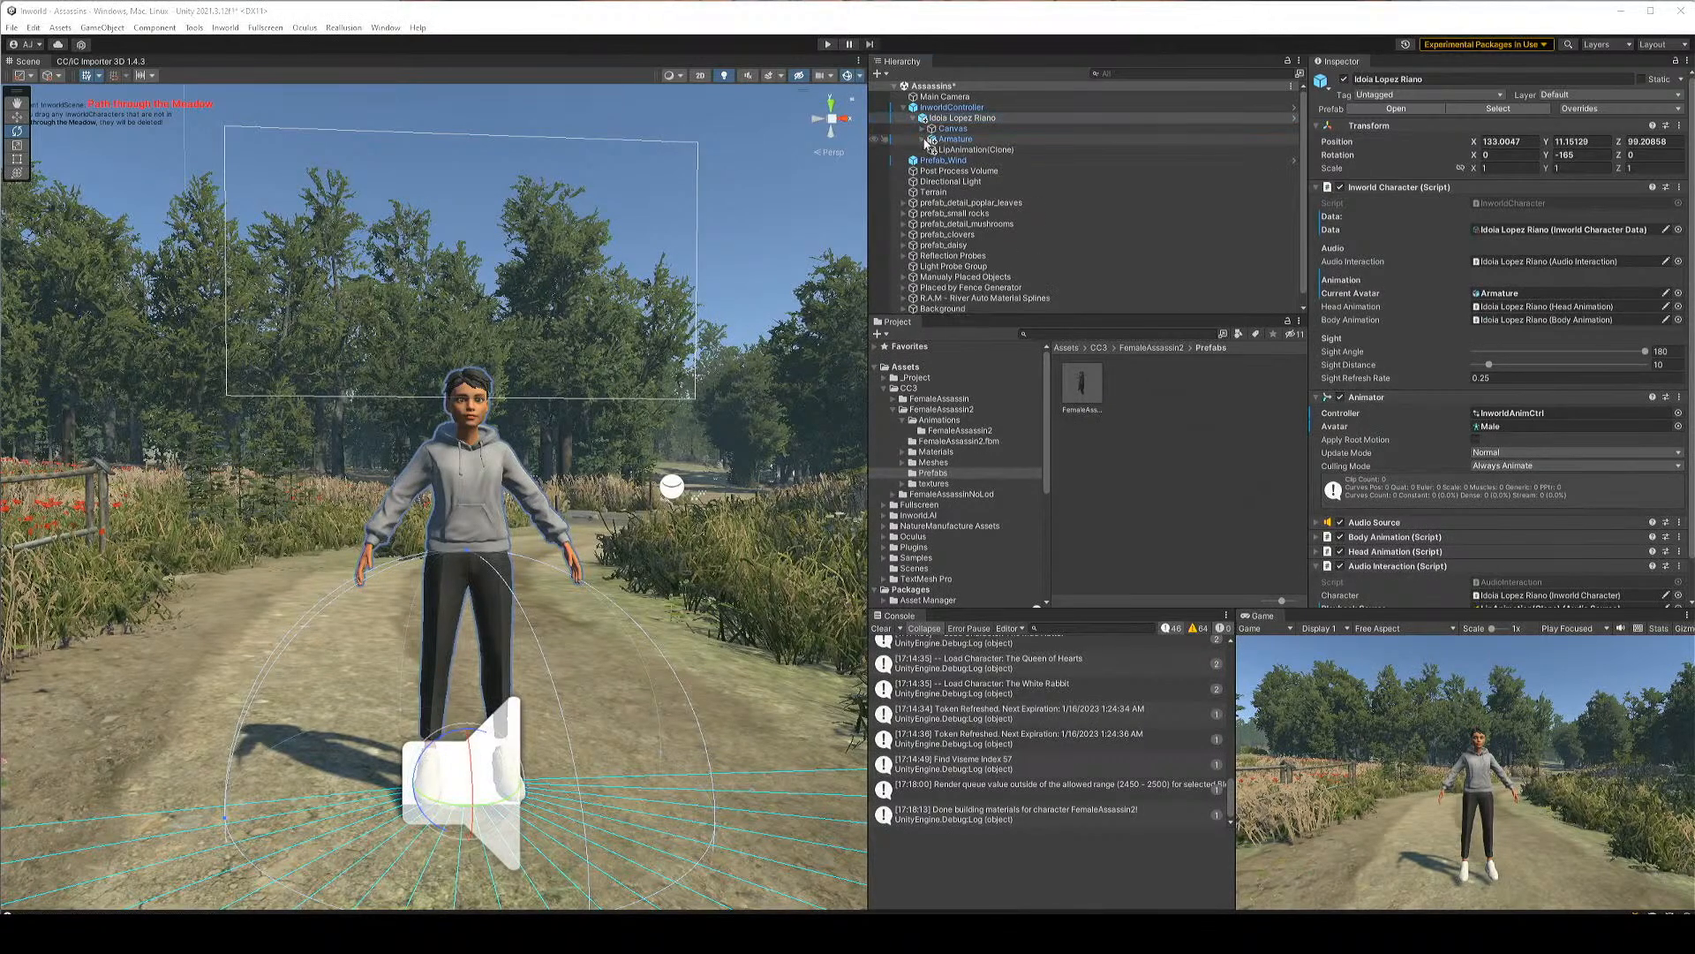
Expand the Viseme Adapter package's Integrations folder and view the CC3 Viseme Config asset in its CC3 folder
scroll(975, 455, down, 5)
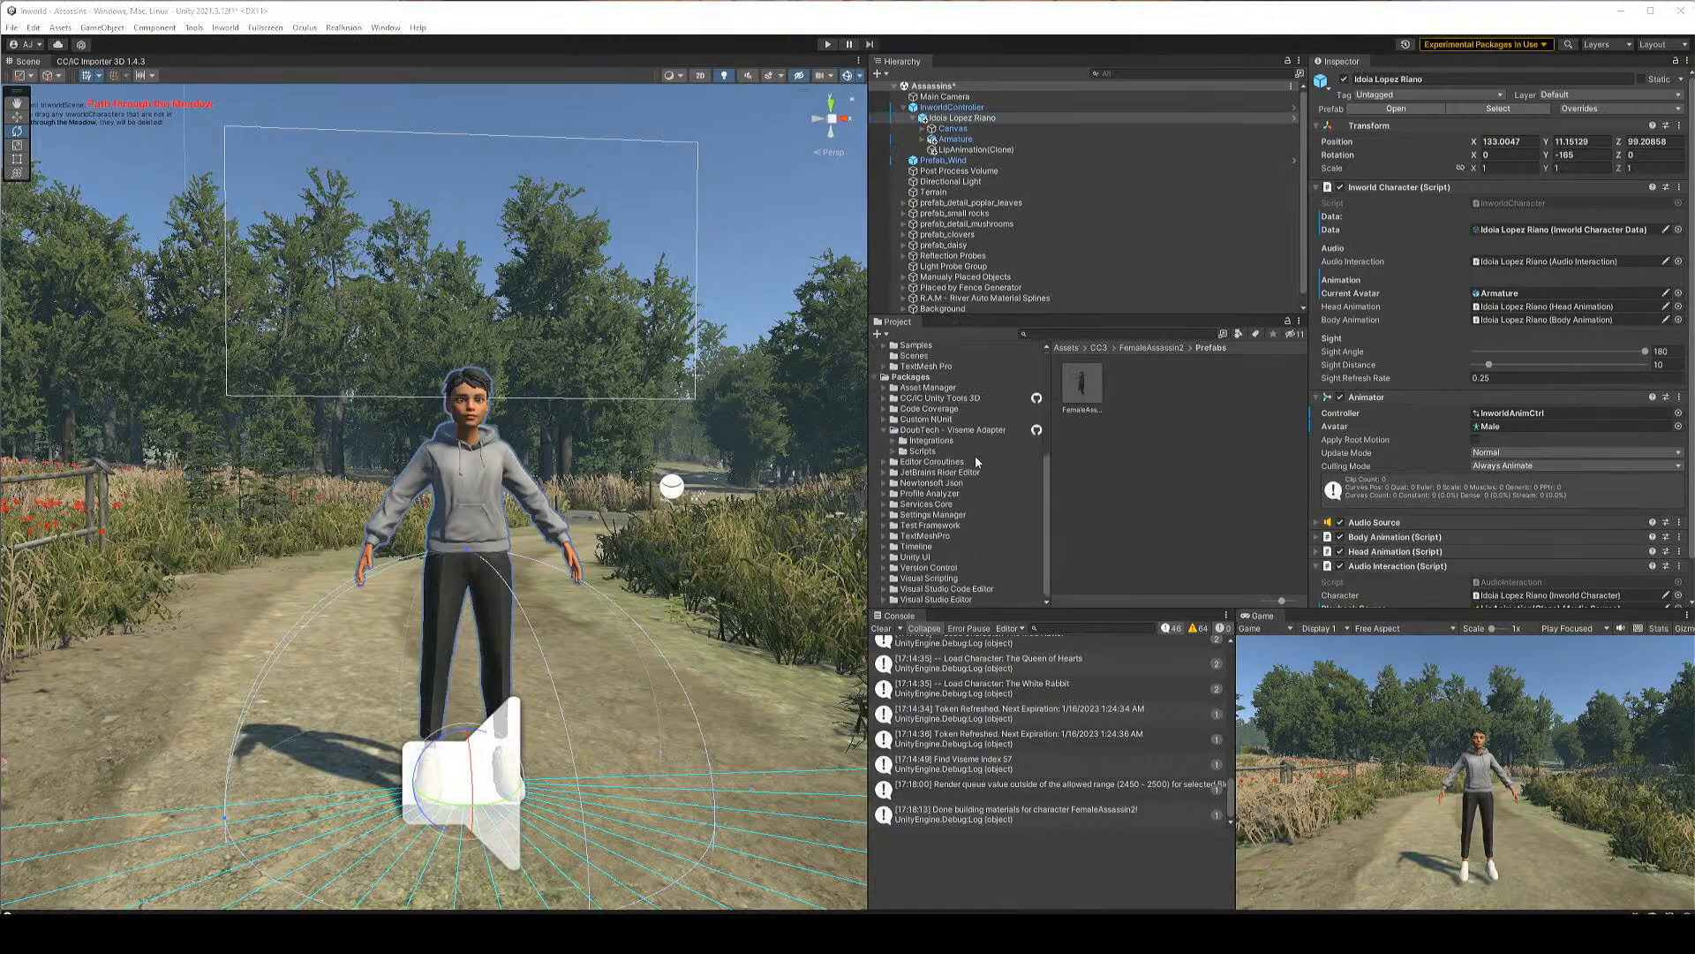
click(936, 441)
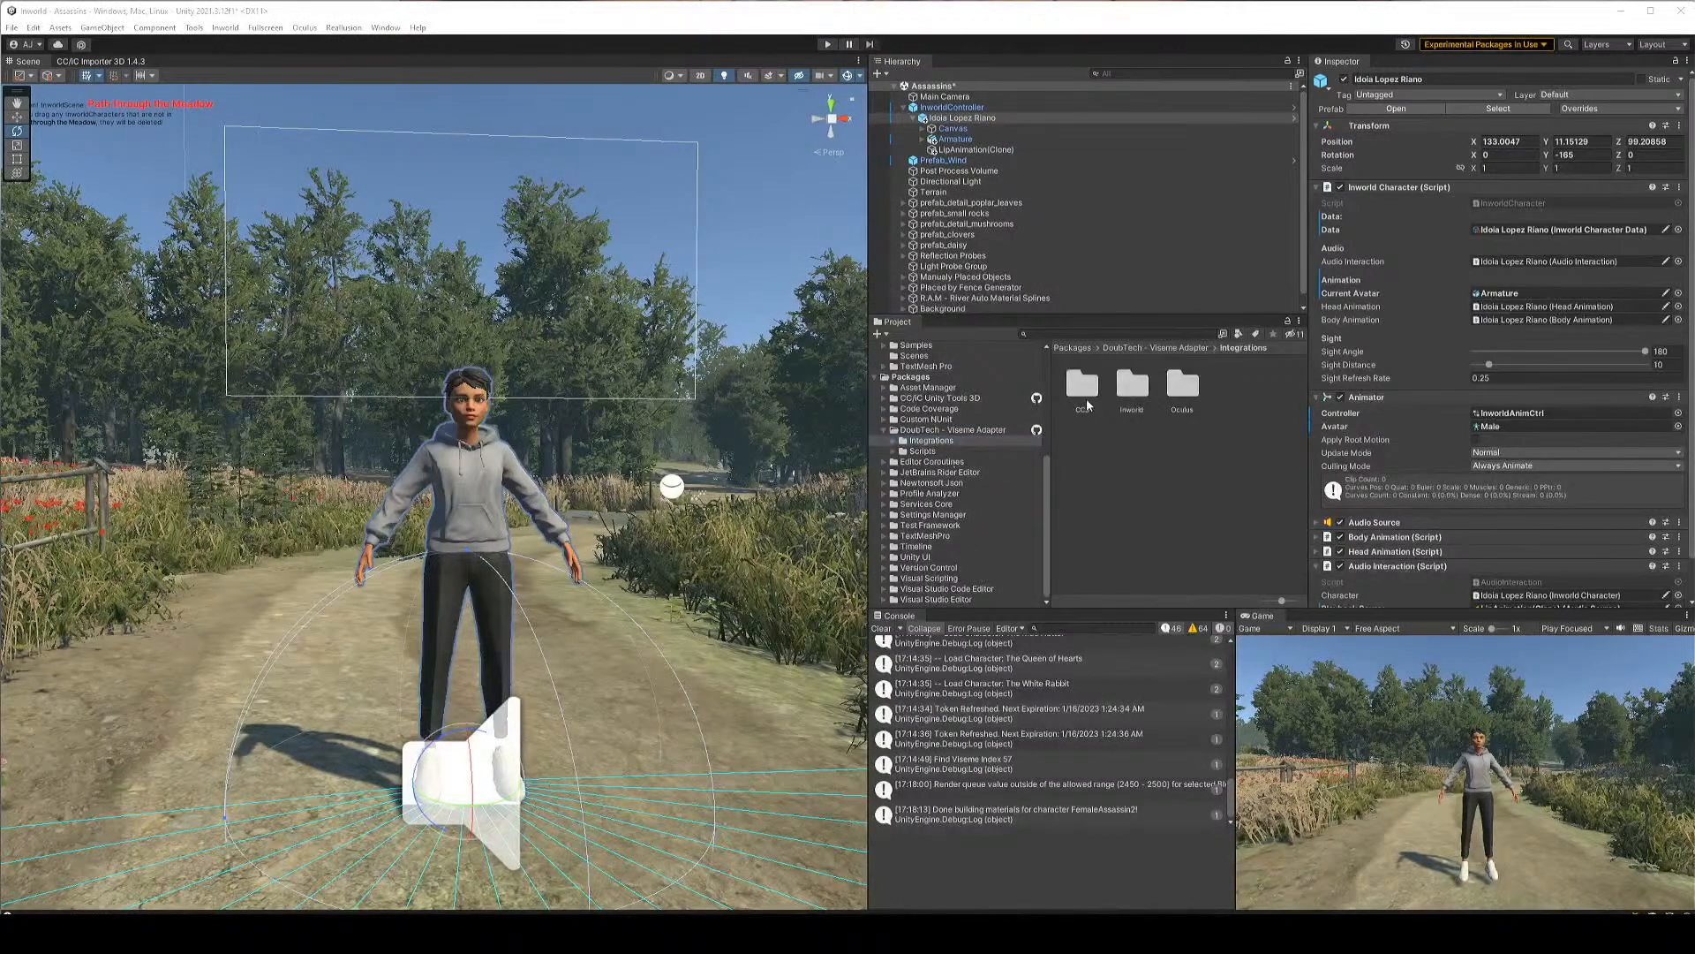
click(950, 430)
click(922, 441)
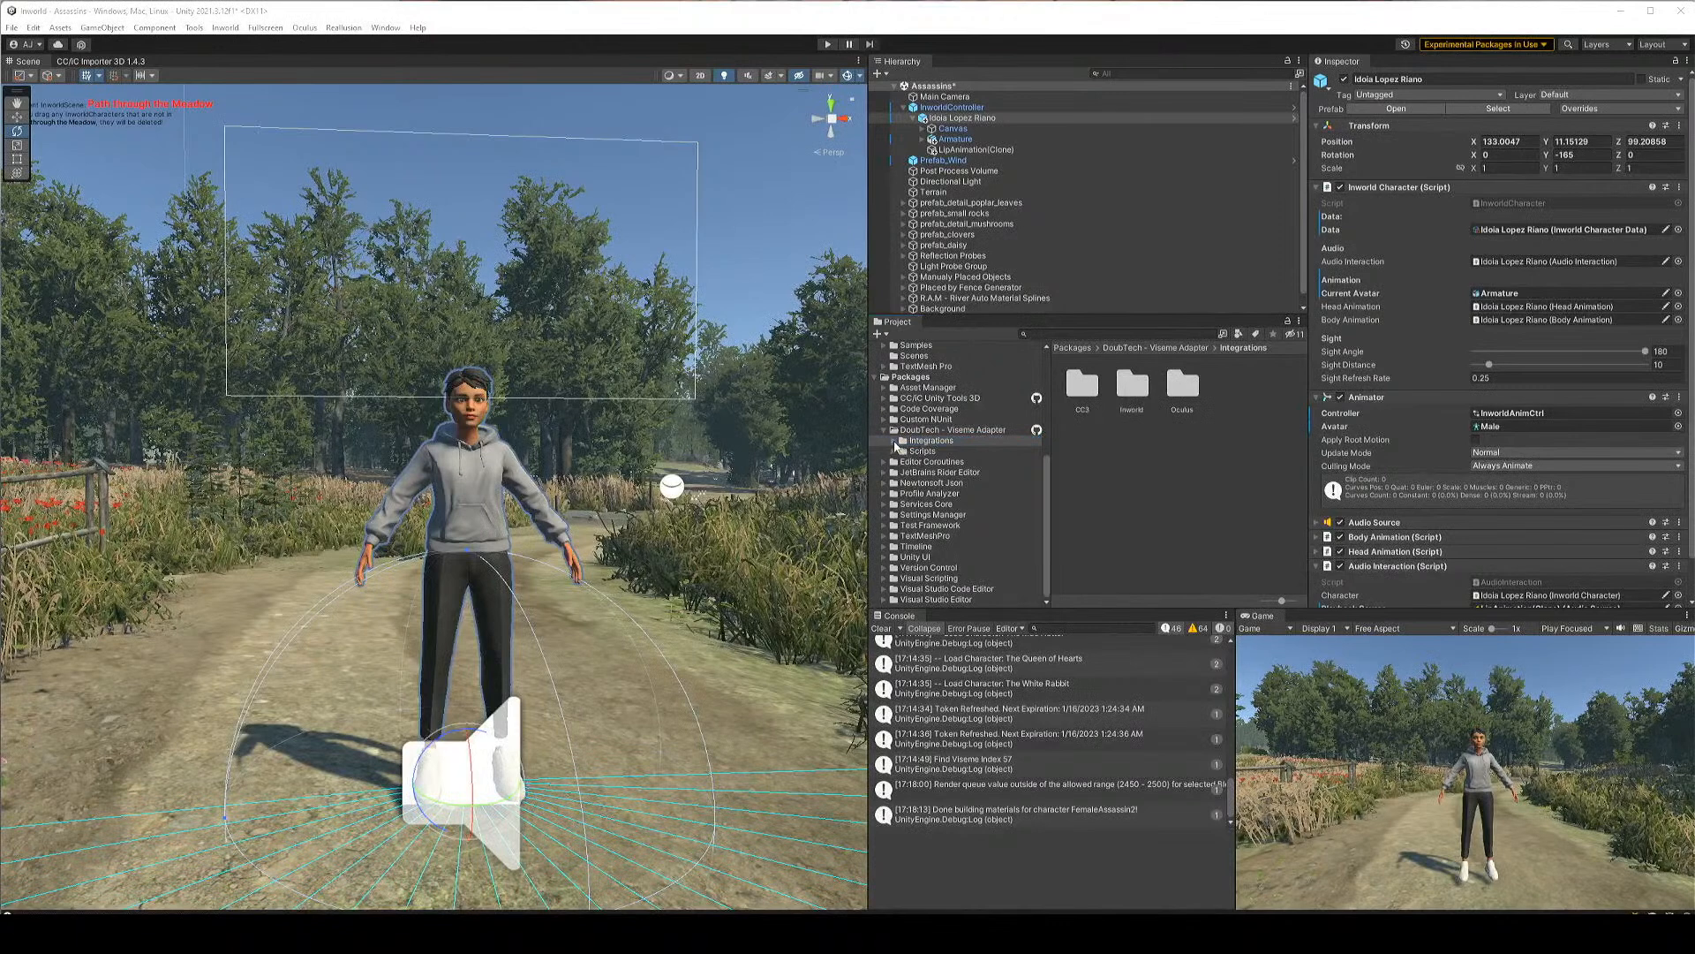
click(900, 441)
click(912, 451)
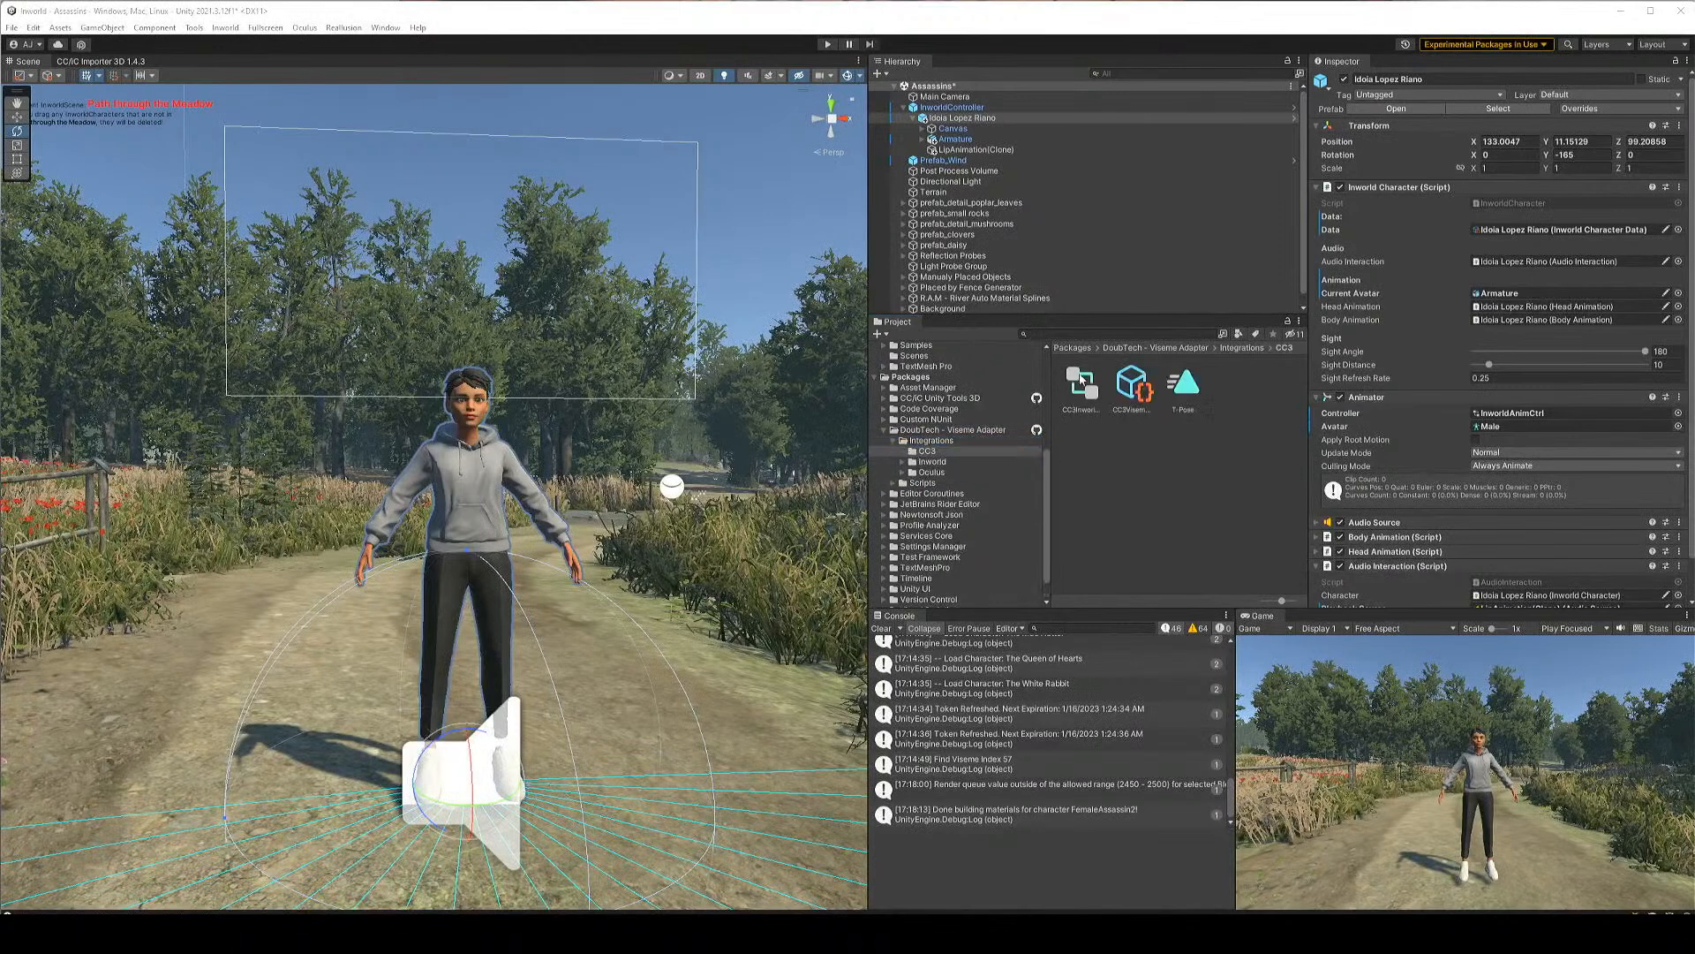
click(1132, 384)
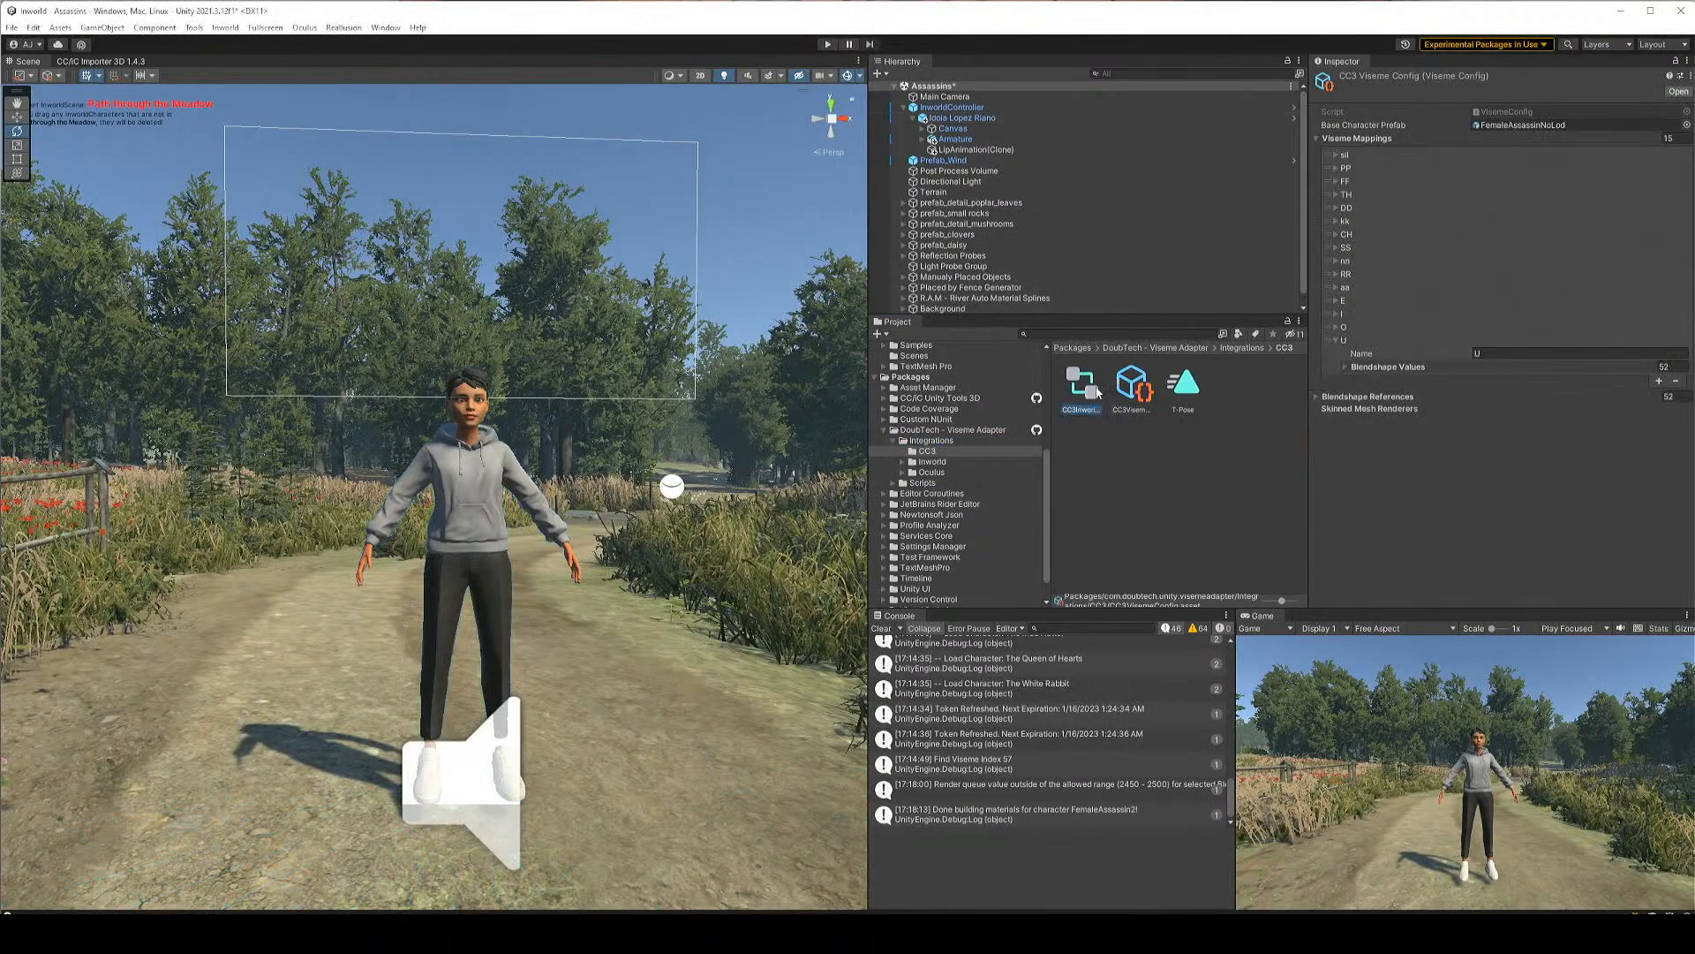
Expand the package's Inworld integration folder and review the components of the RiggedCharacter prefab
click(943, 461)
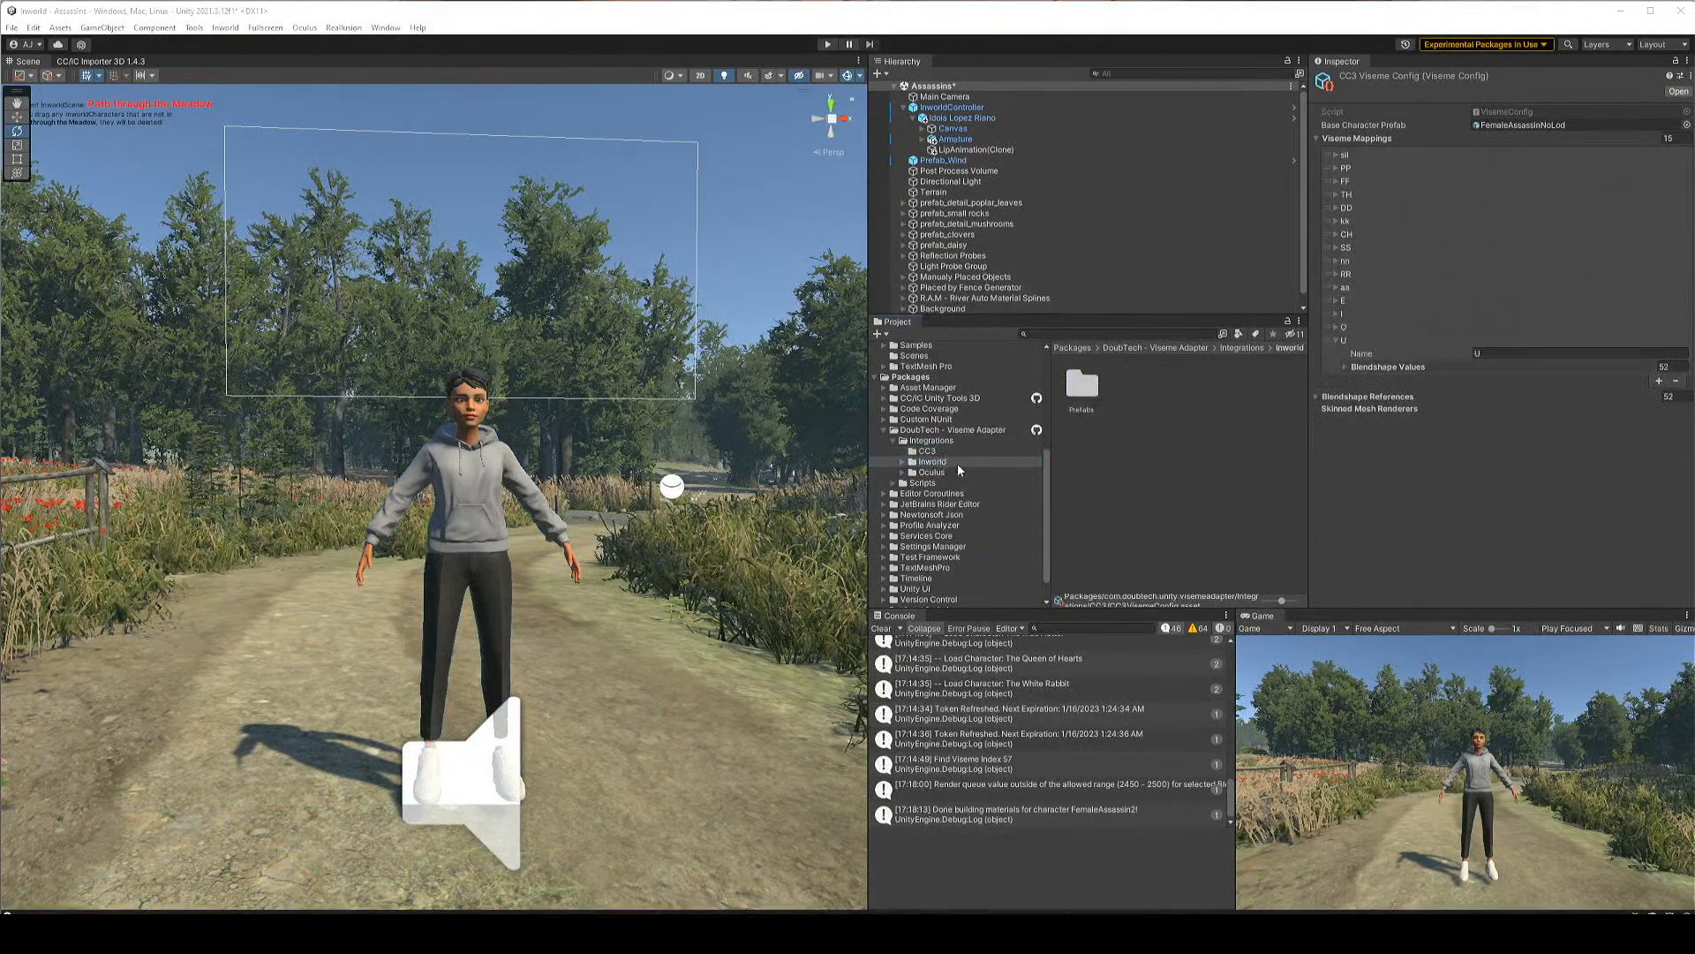
click(904, 462)
click(930, 473)
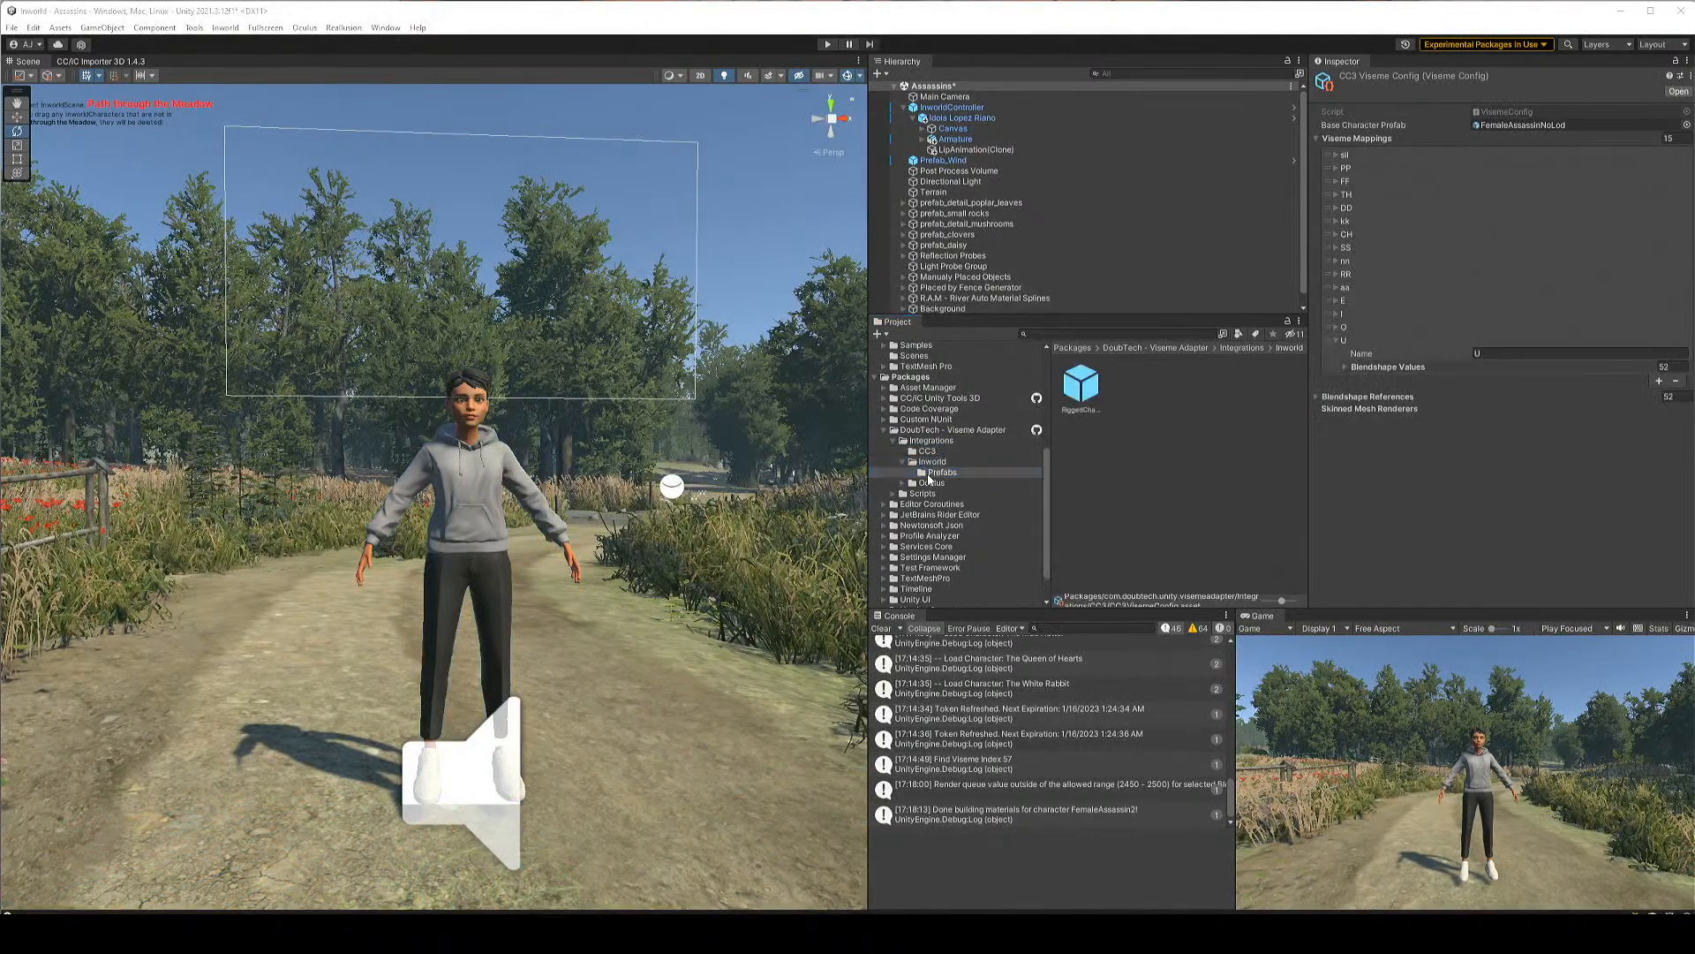
click(1070, 393)
scroll(1422, 335, down, 2)
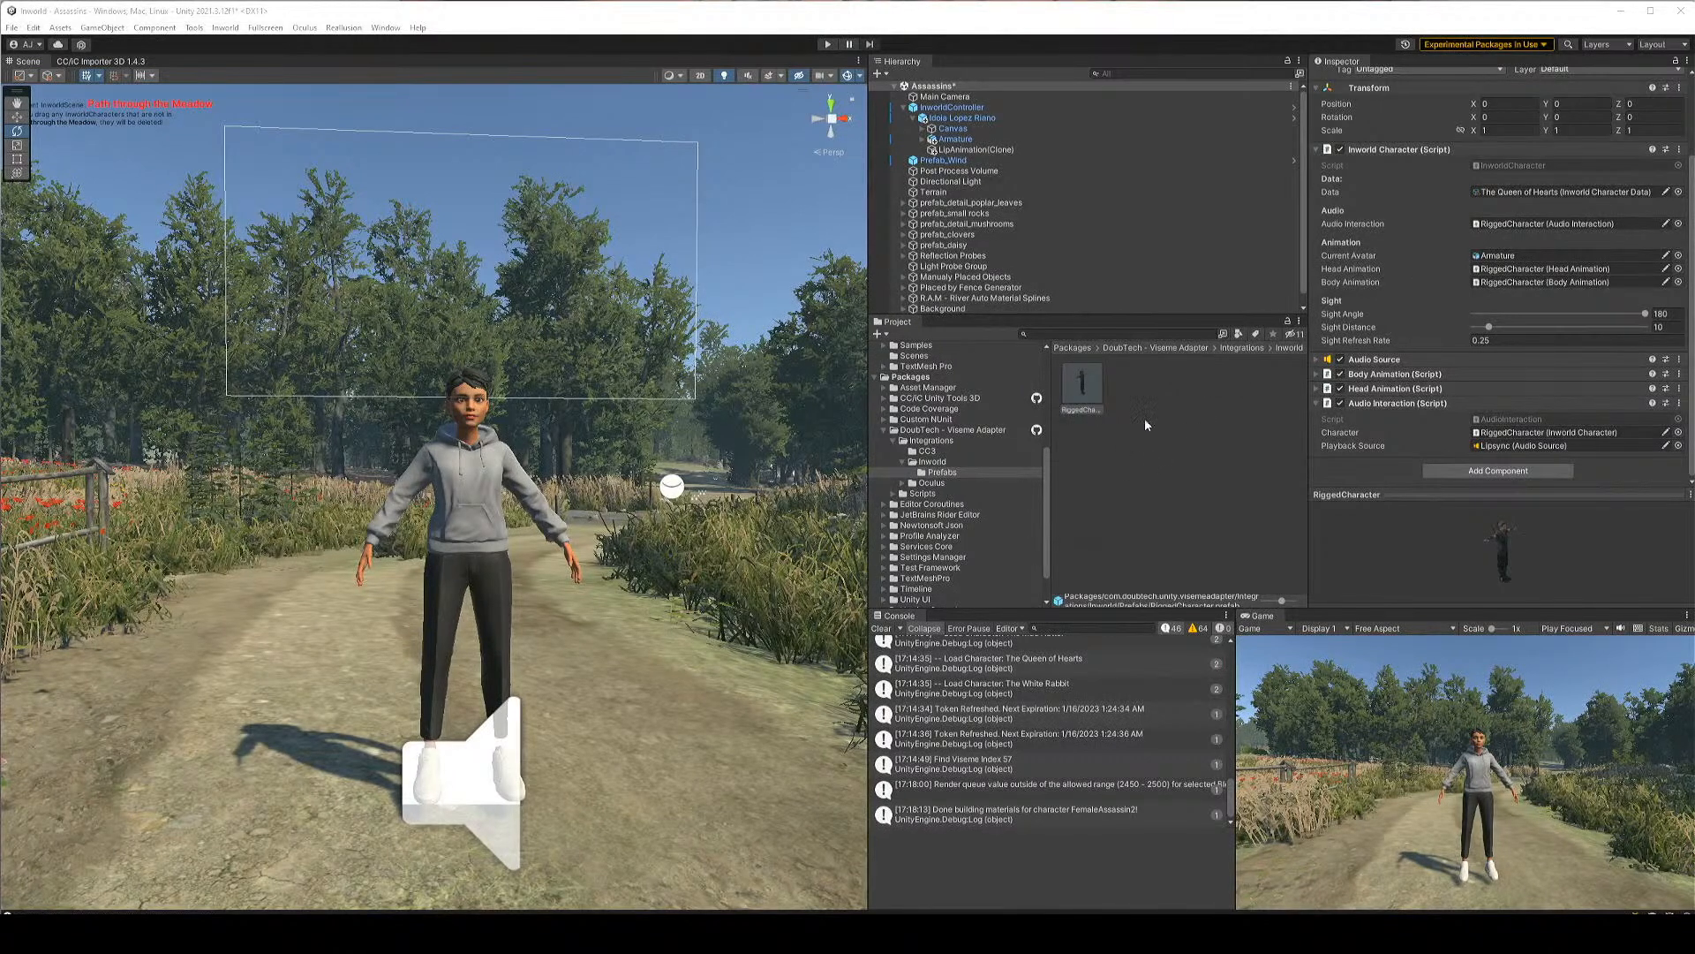
click(1317, 404)
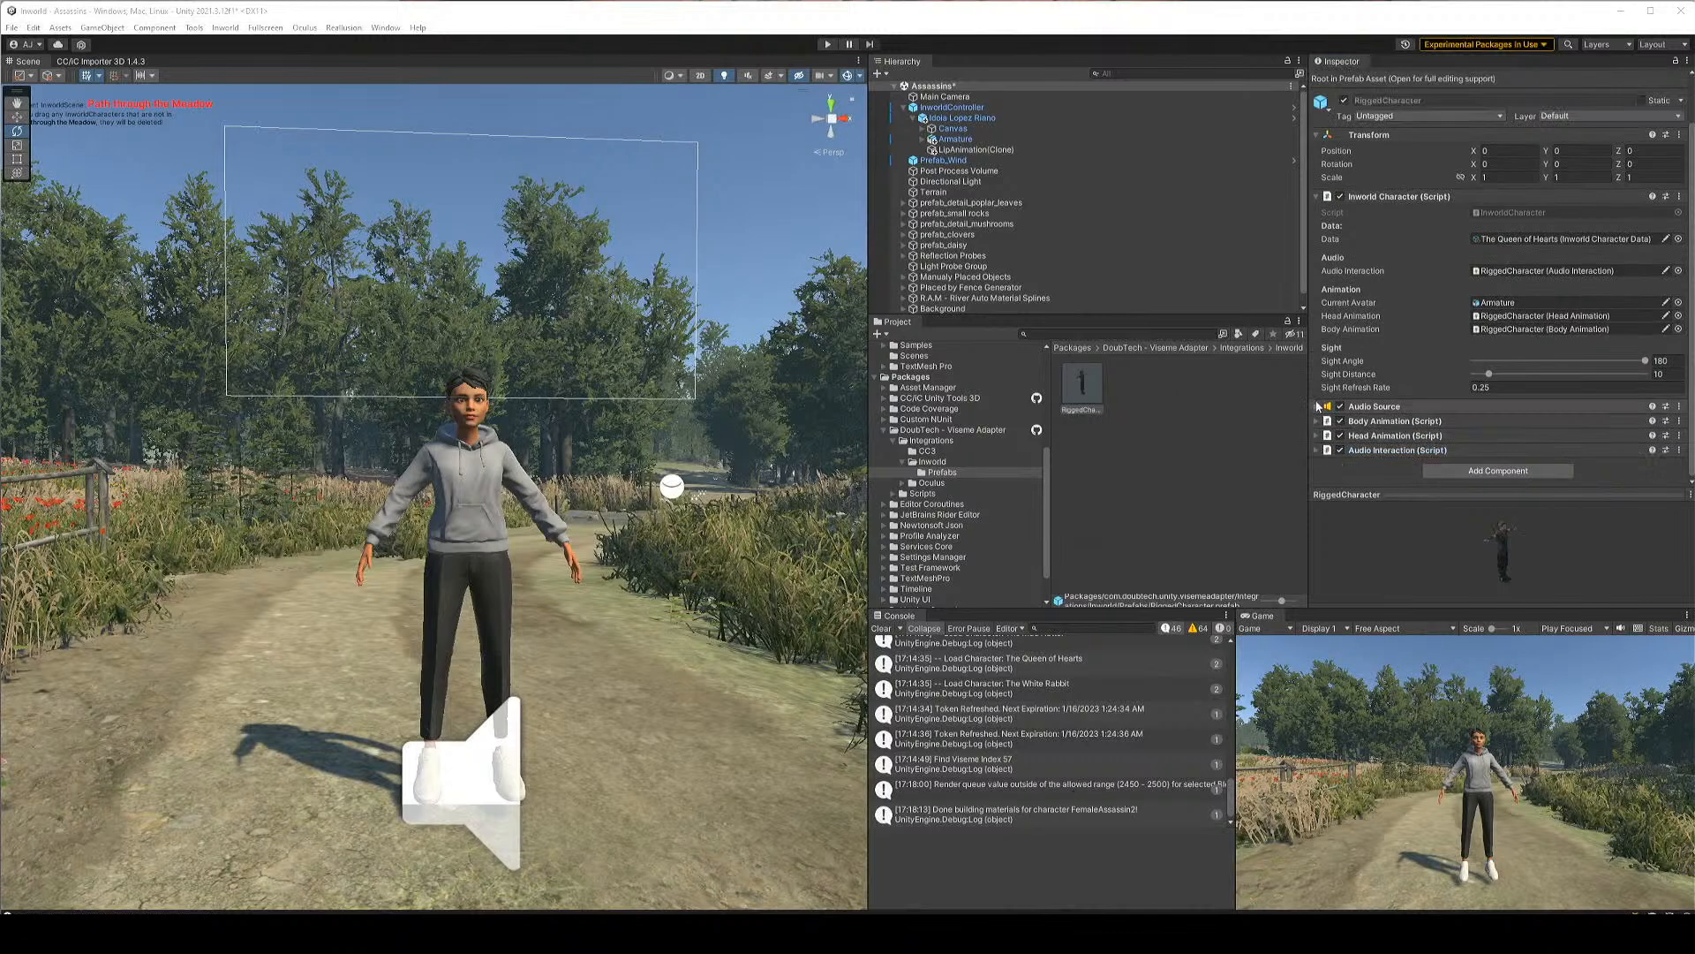
Inspect the LipAnimation(Clone) and Armature objects under the Inworld character and expand Armature
click(960, 118)
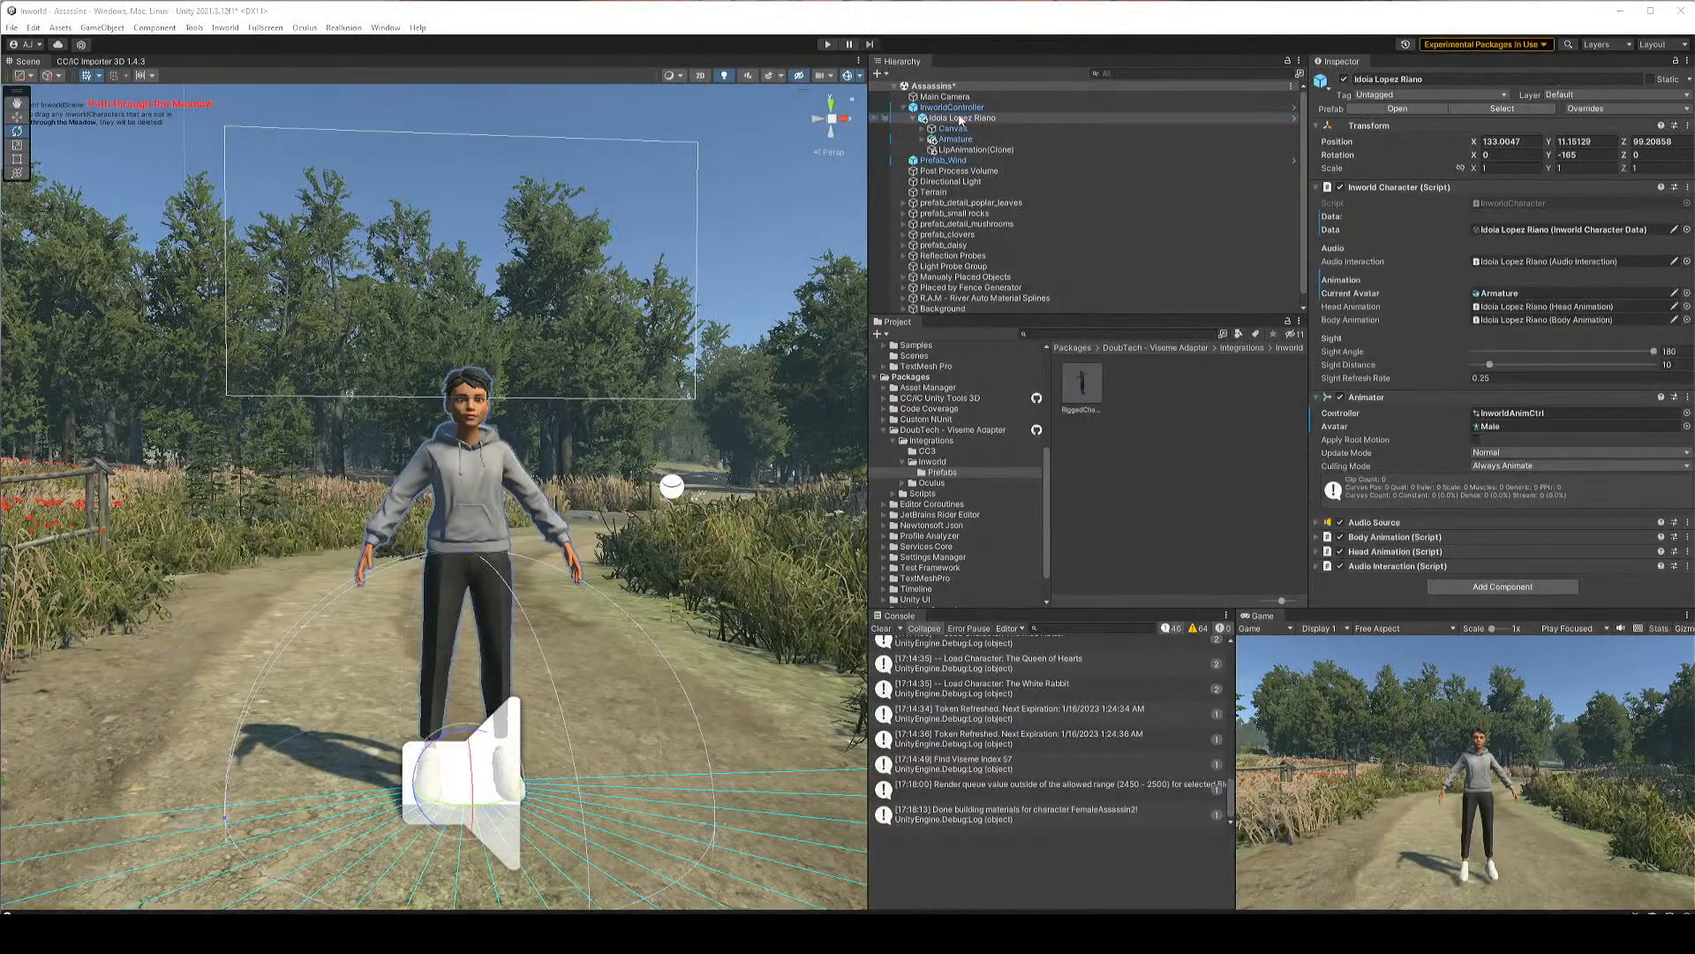
click(954, 107)
click(963, 149)
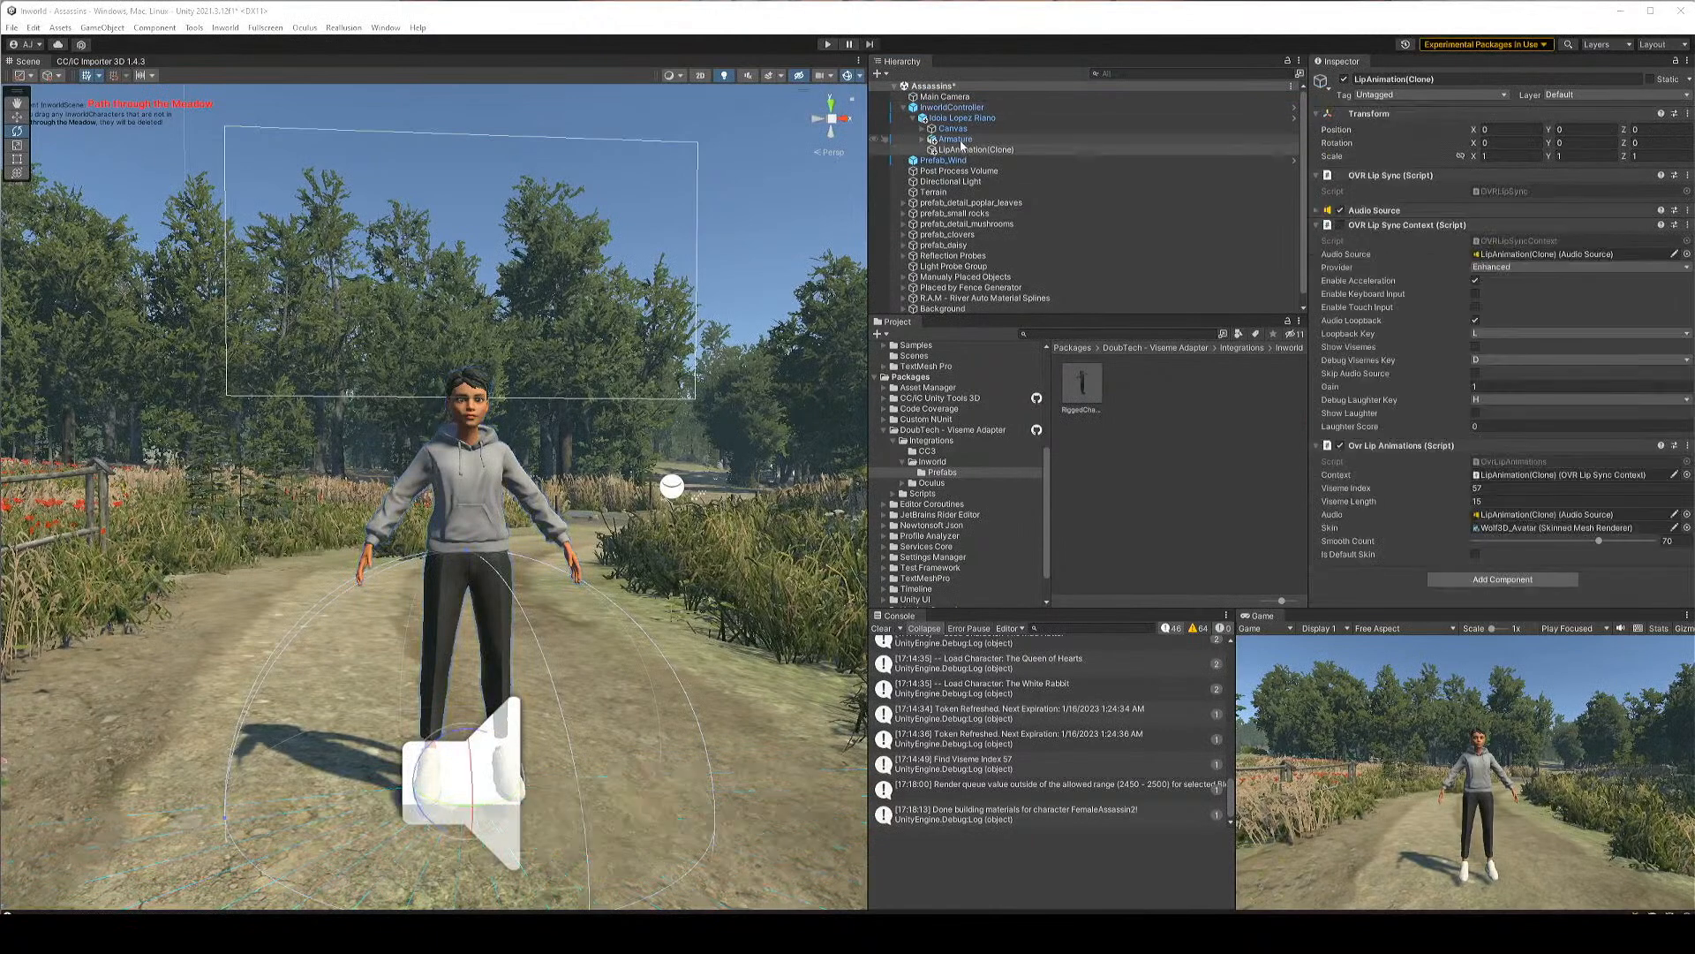
click(954, 140)
click(924, 139)
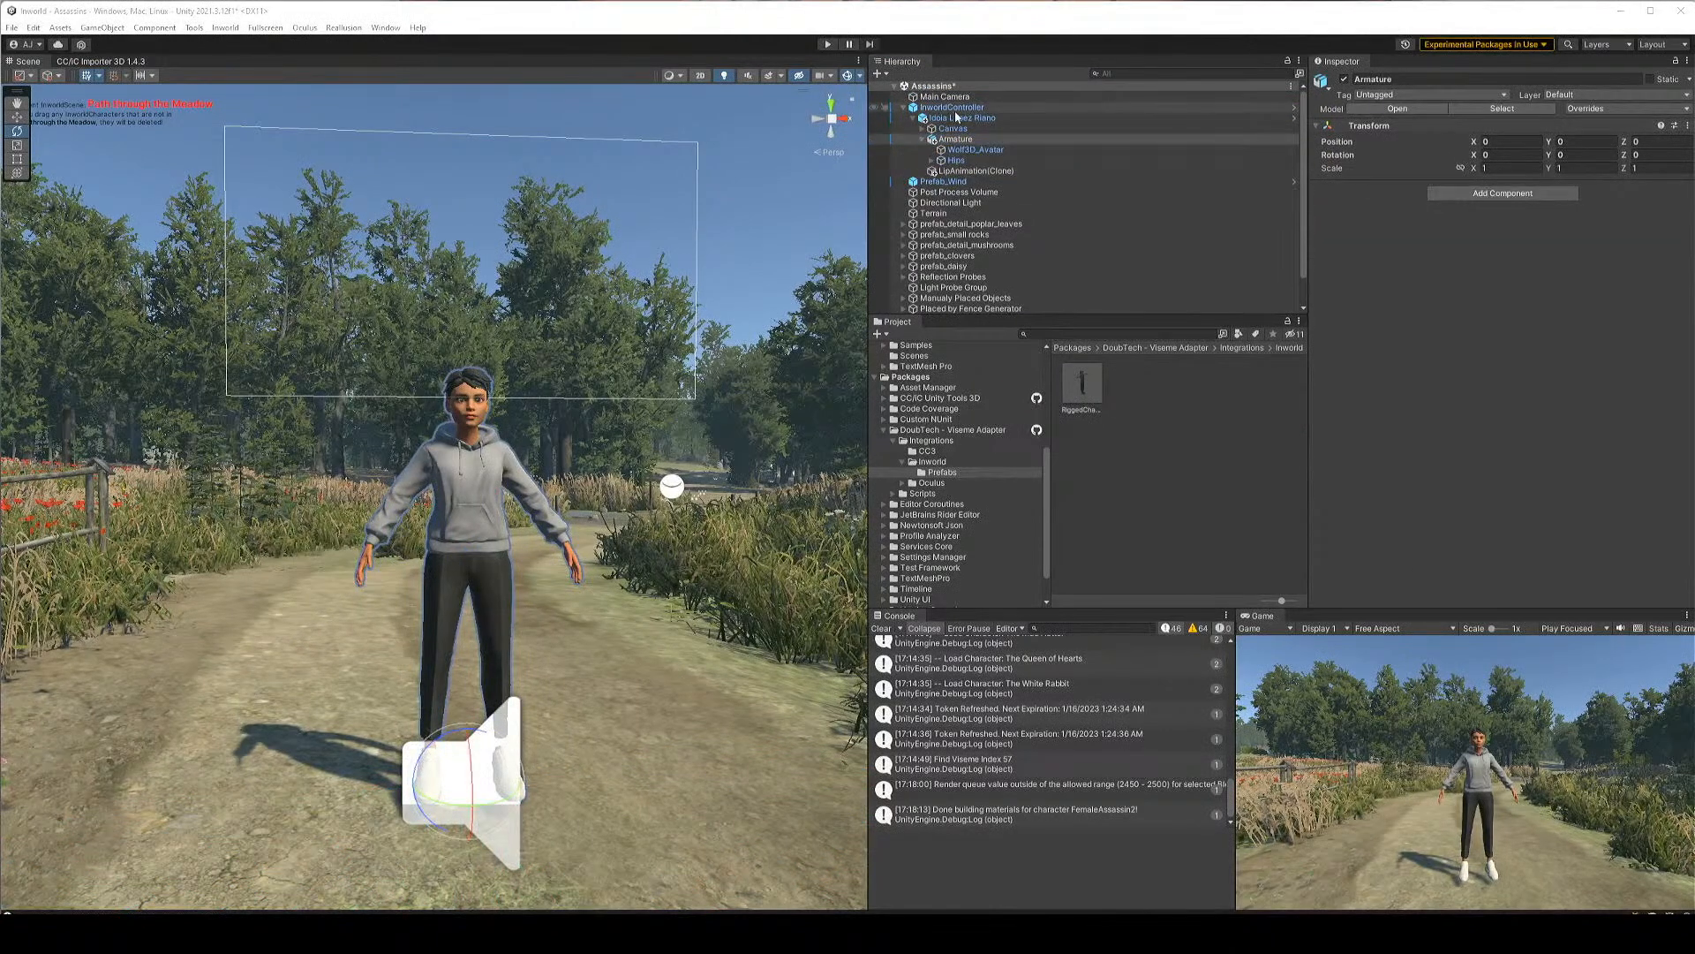
Unpack the Inworld character's prefab completely and delete its Armature object
click(961, 118)
right_click(961, 120)
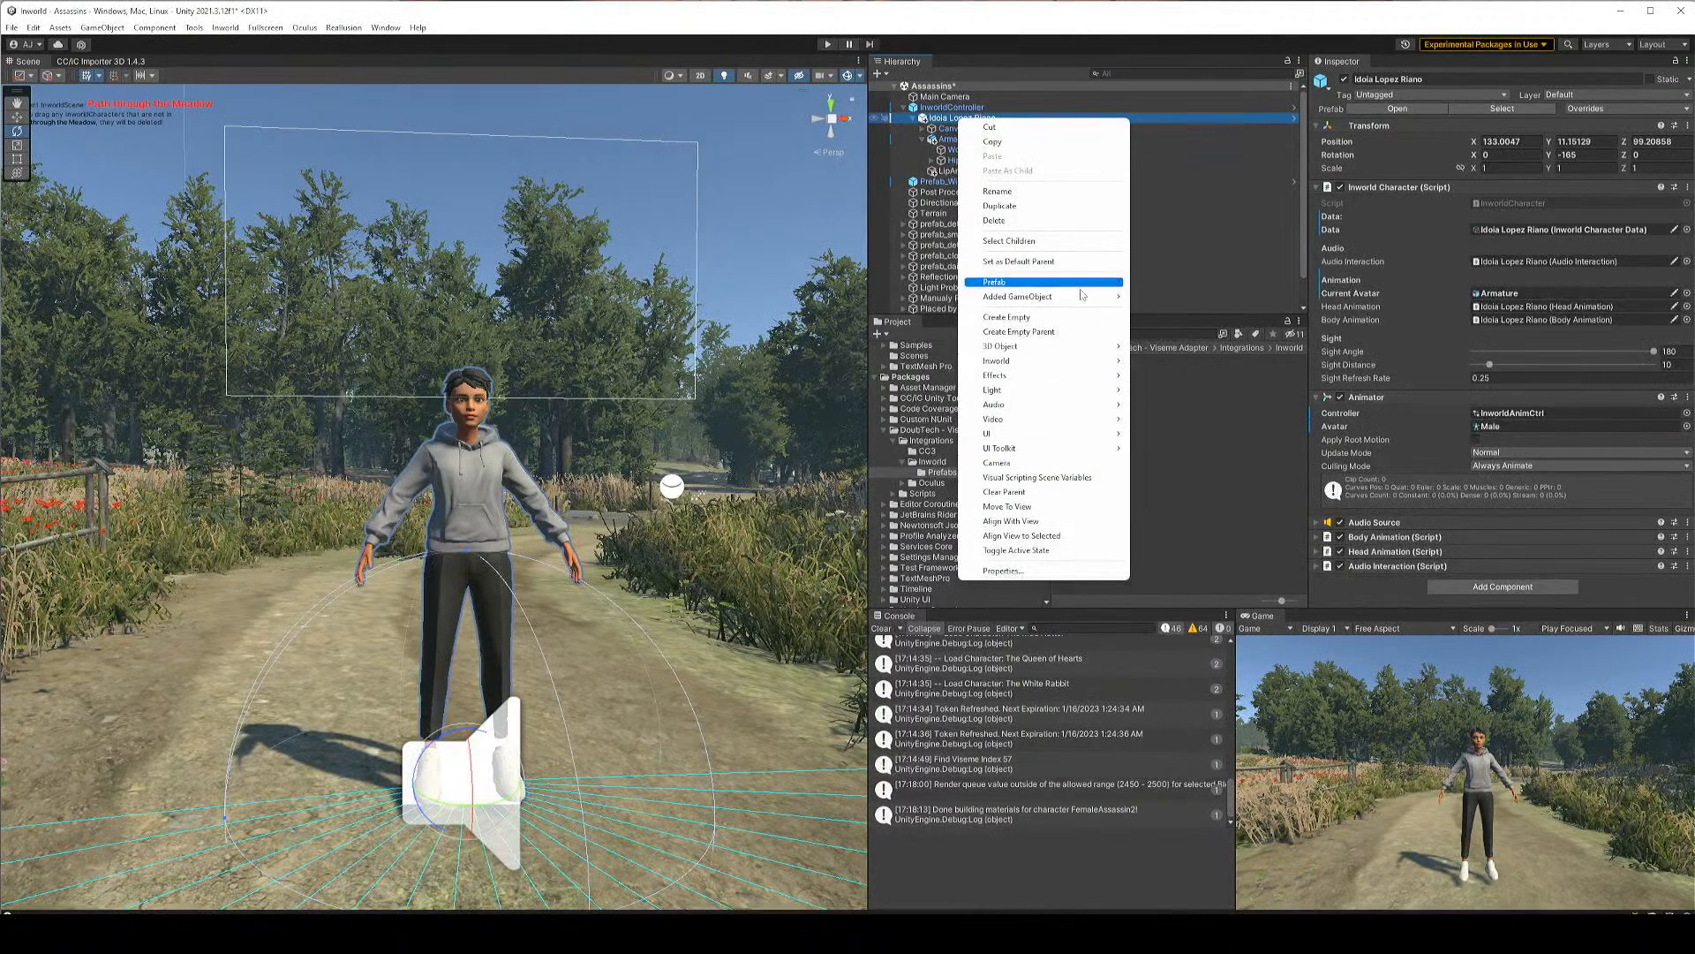
mouse_move(1079, 282)
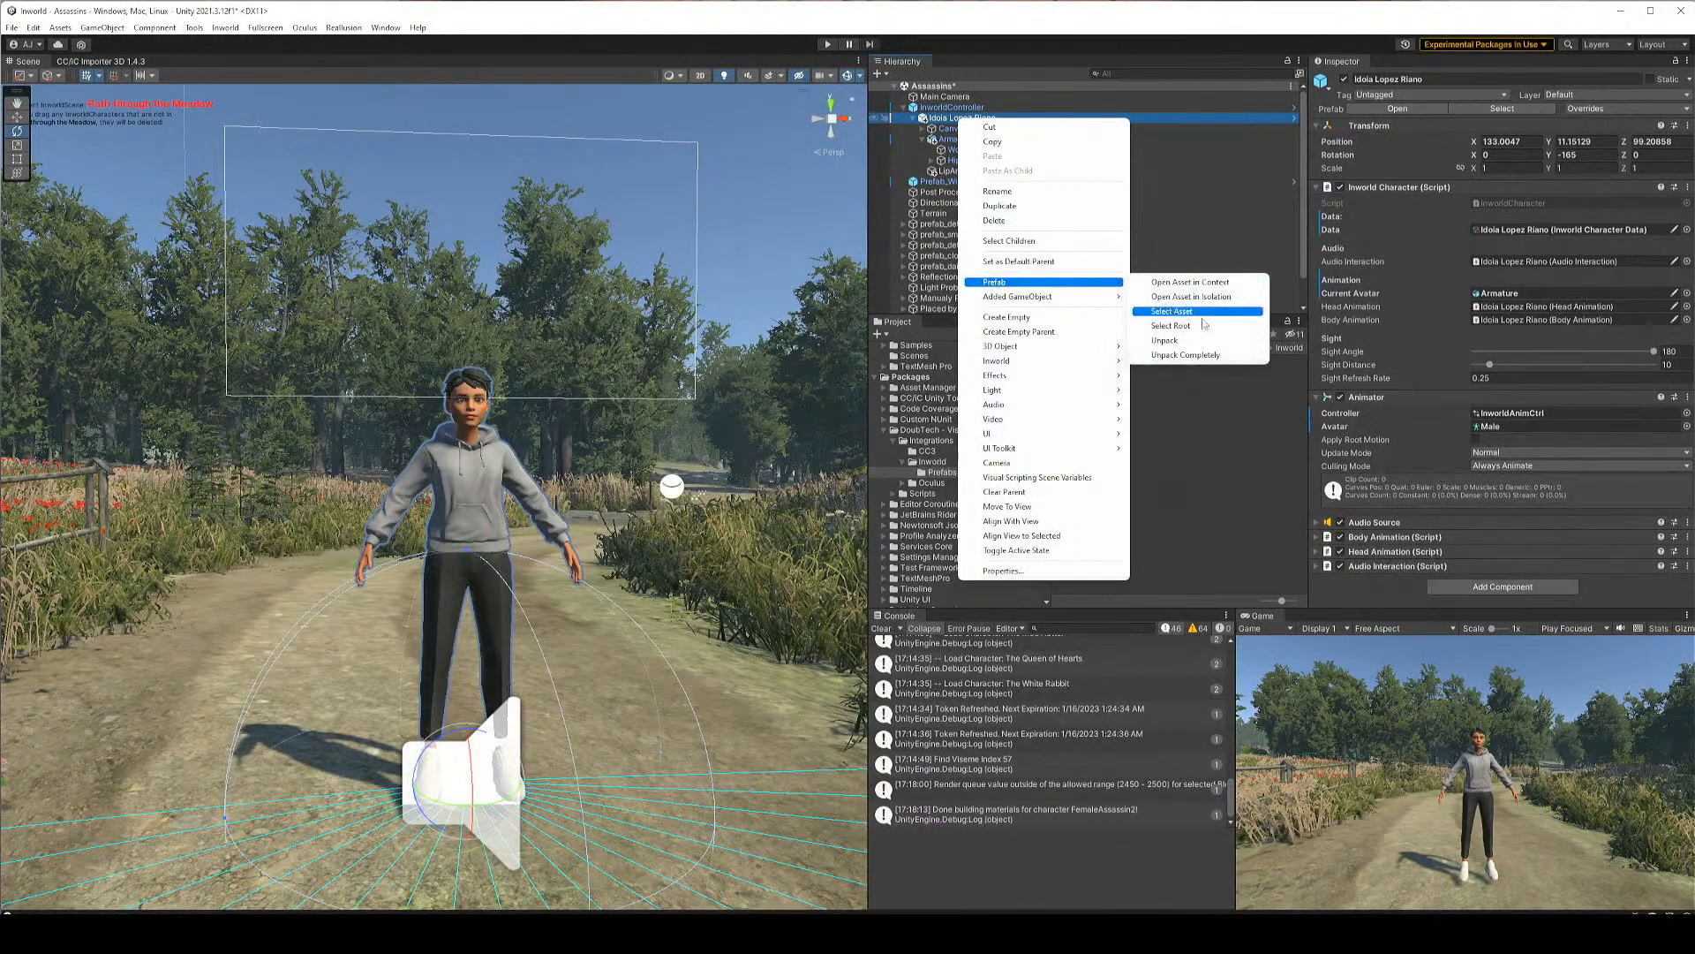
click(1200, 356)
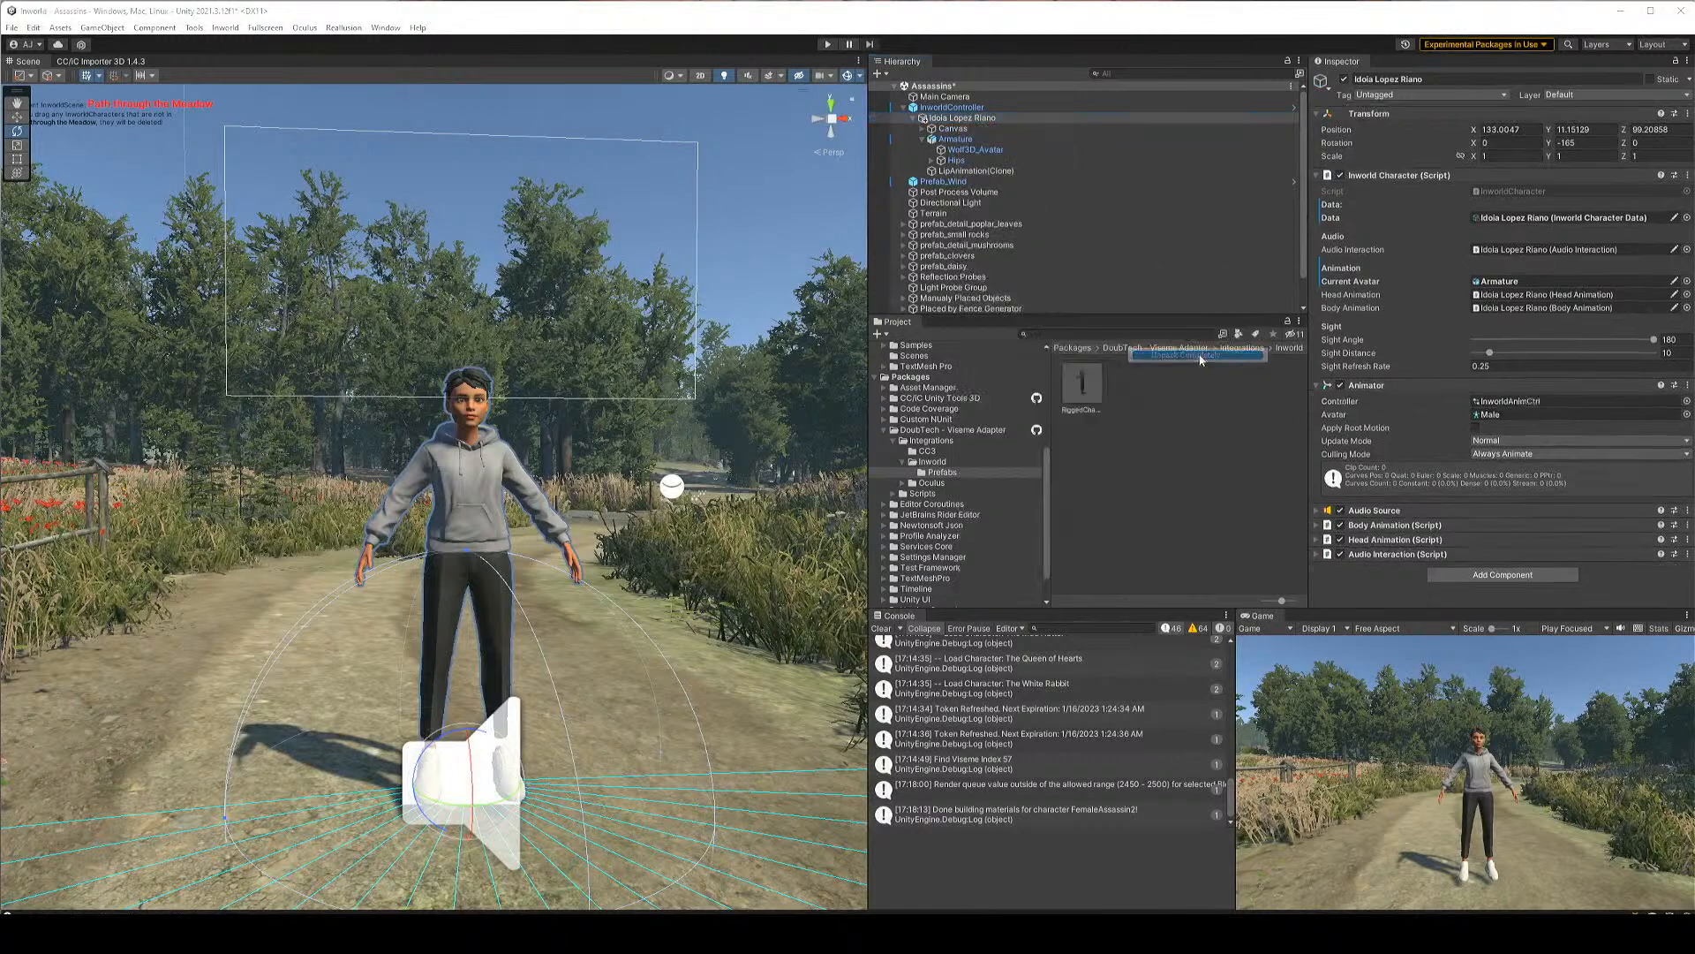
click(957, 139)
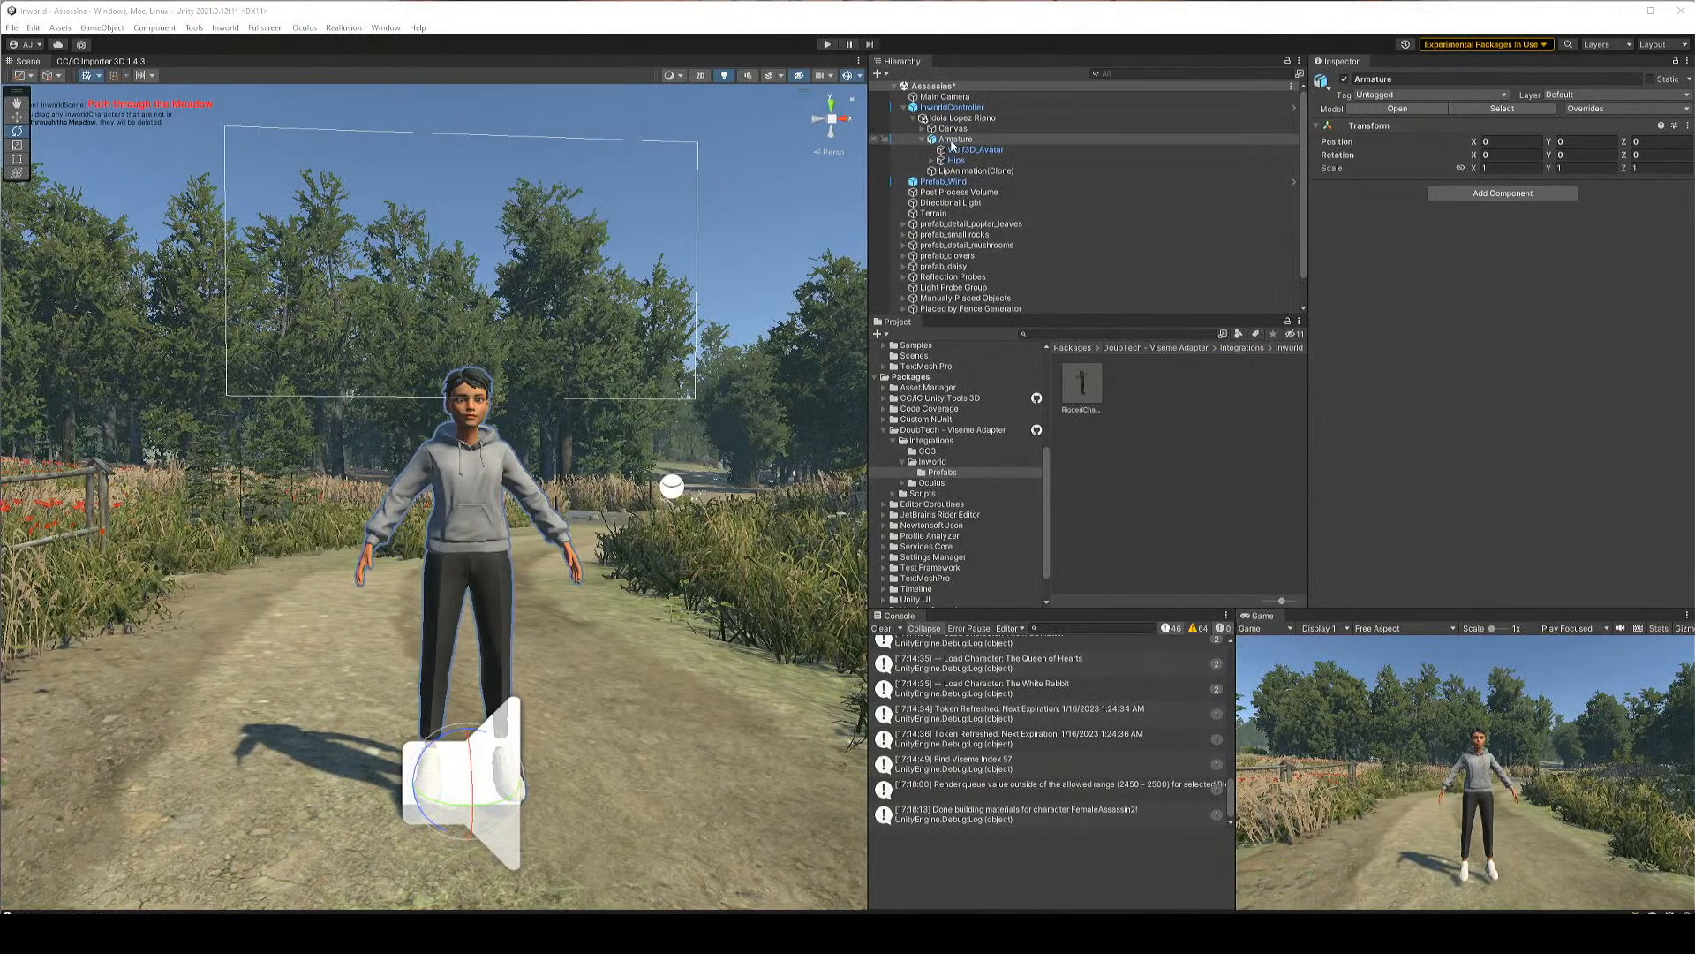
right_click(952, 141)
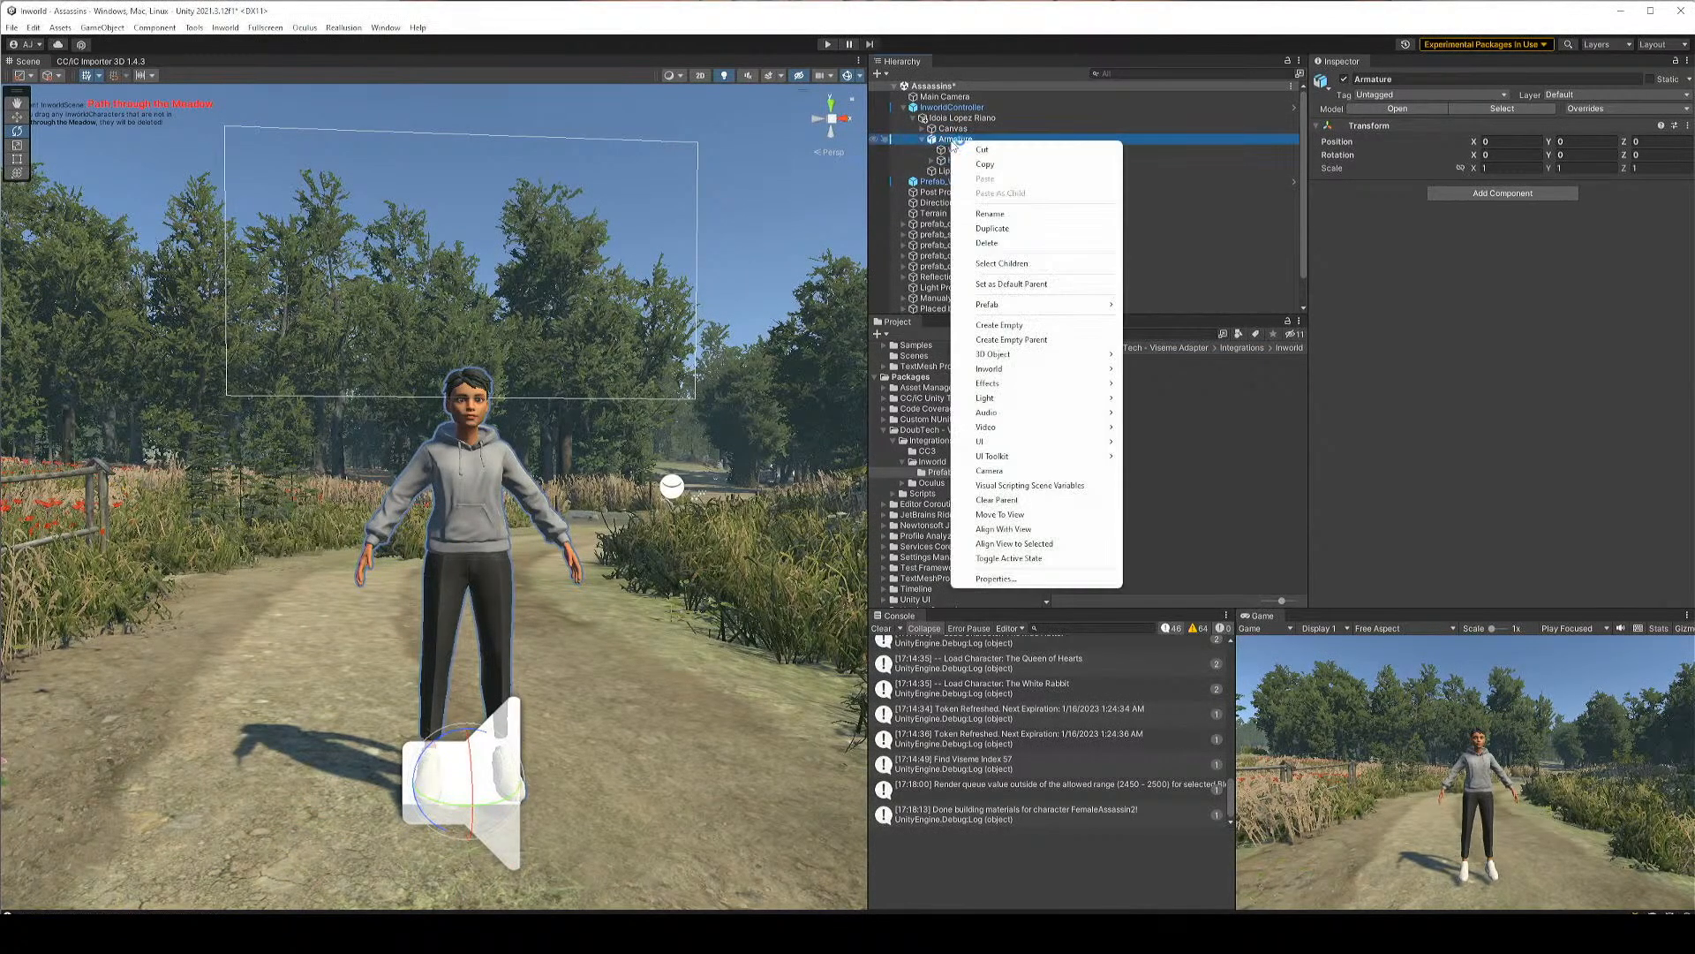
click(1001, 245)
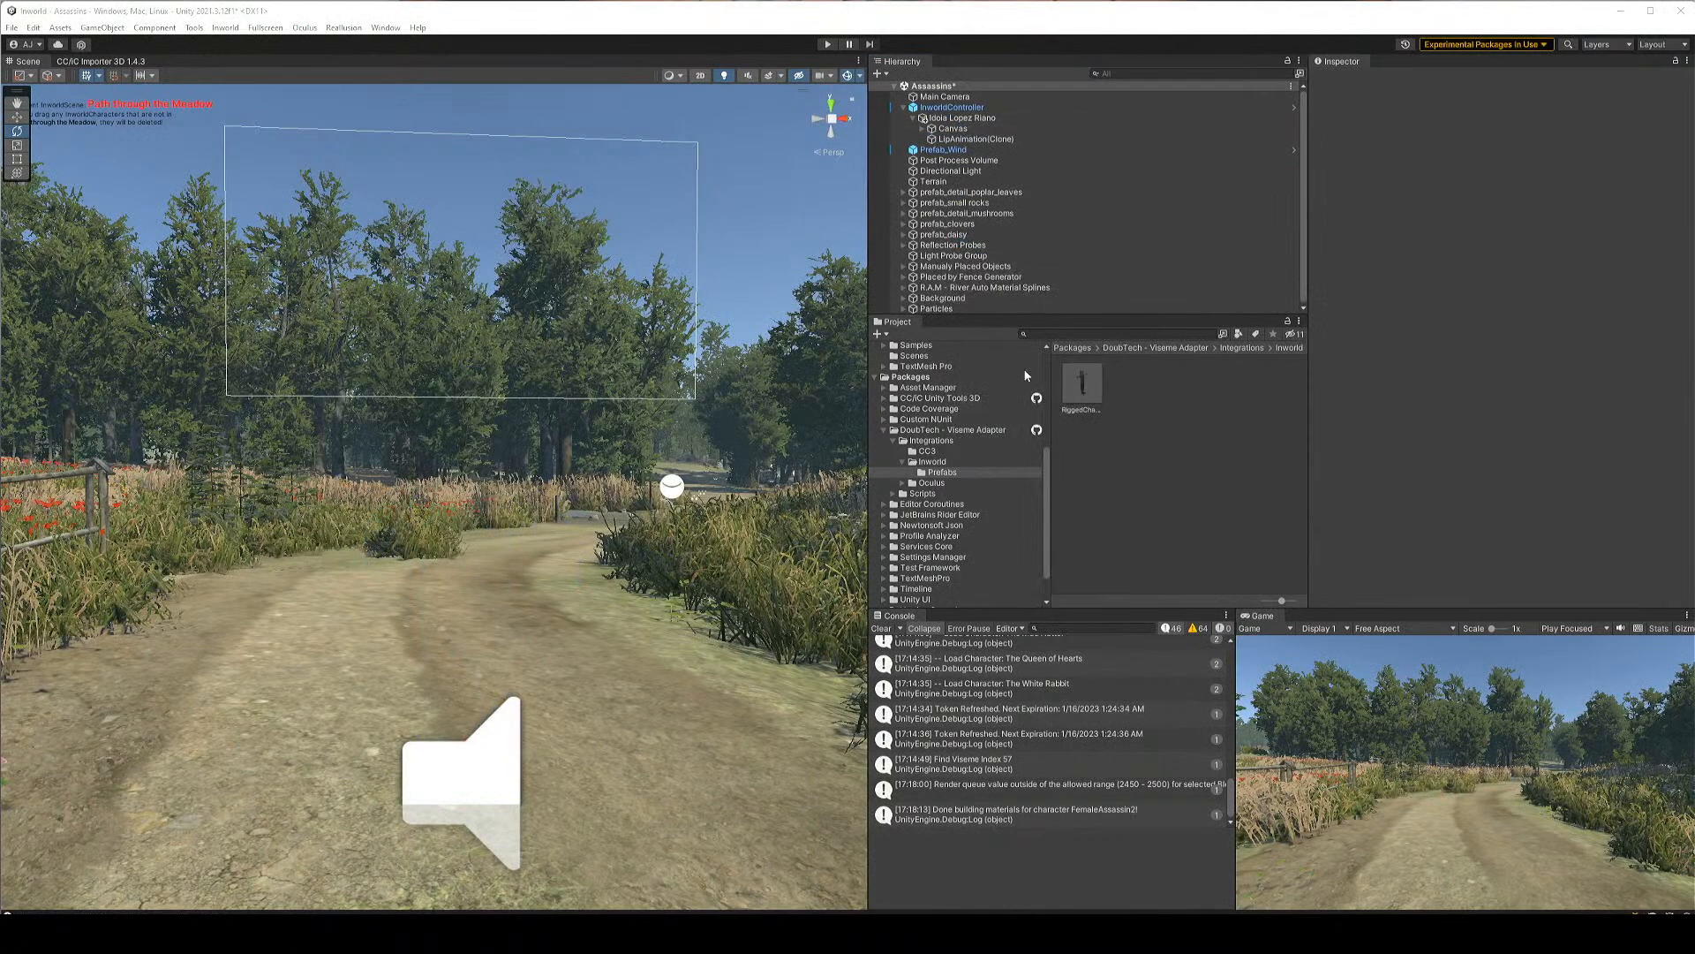
Add the FemaleAssassin2 prefab from the CC3 FemaleAssassin2 Prefabs folder as a child of the Inworld character
scroll(1042, 386, up, 5)
click(955, 430)
click(941, 421)
click(945, 475)
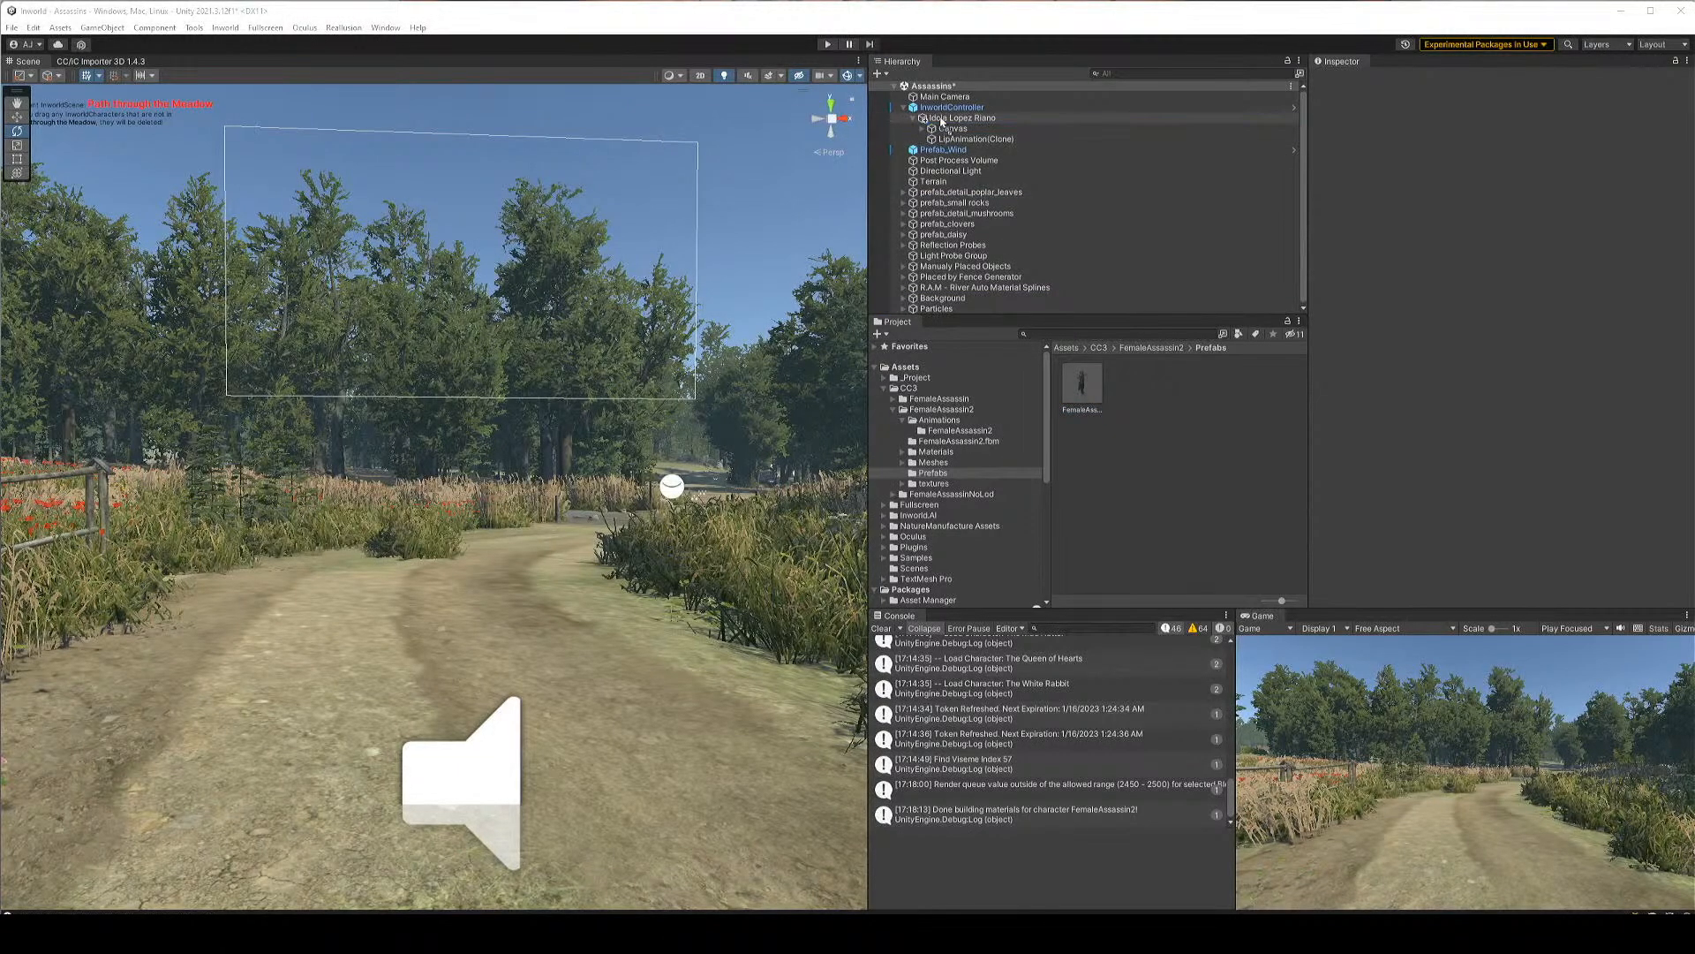
drag(942, 123, 943, 123)
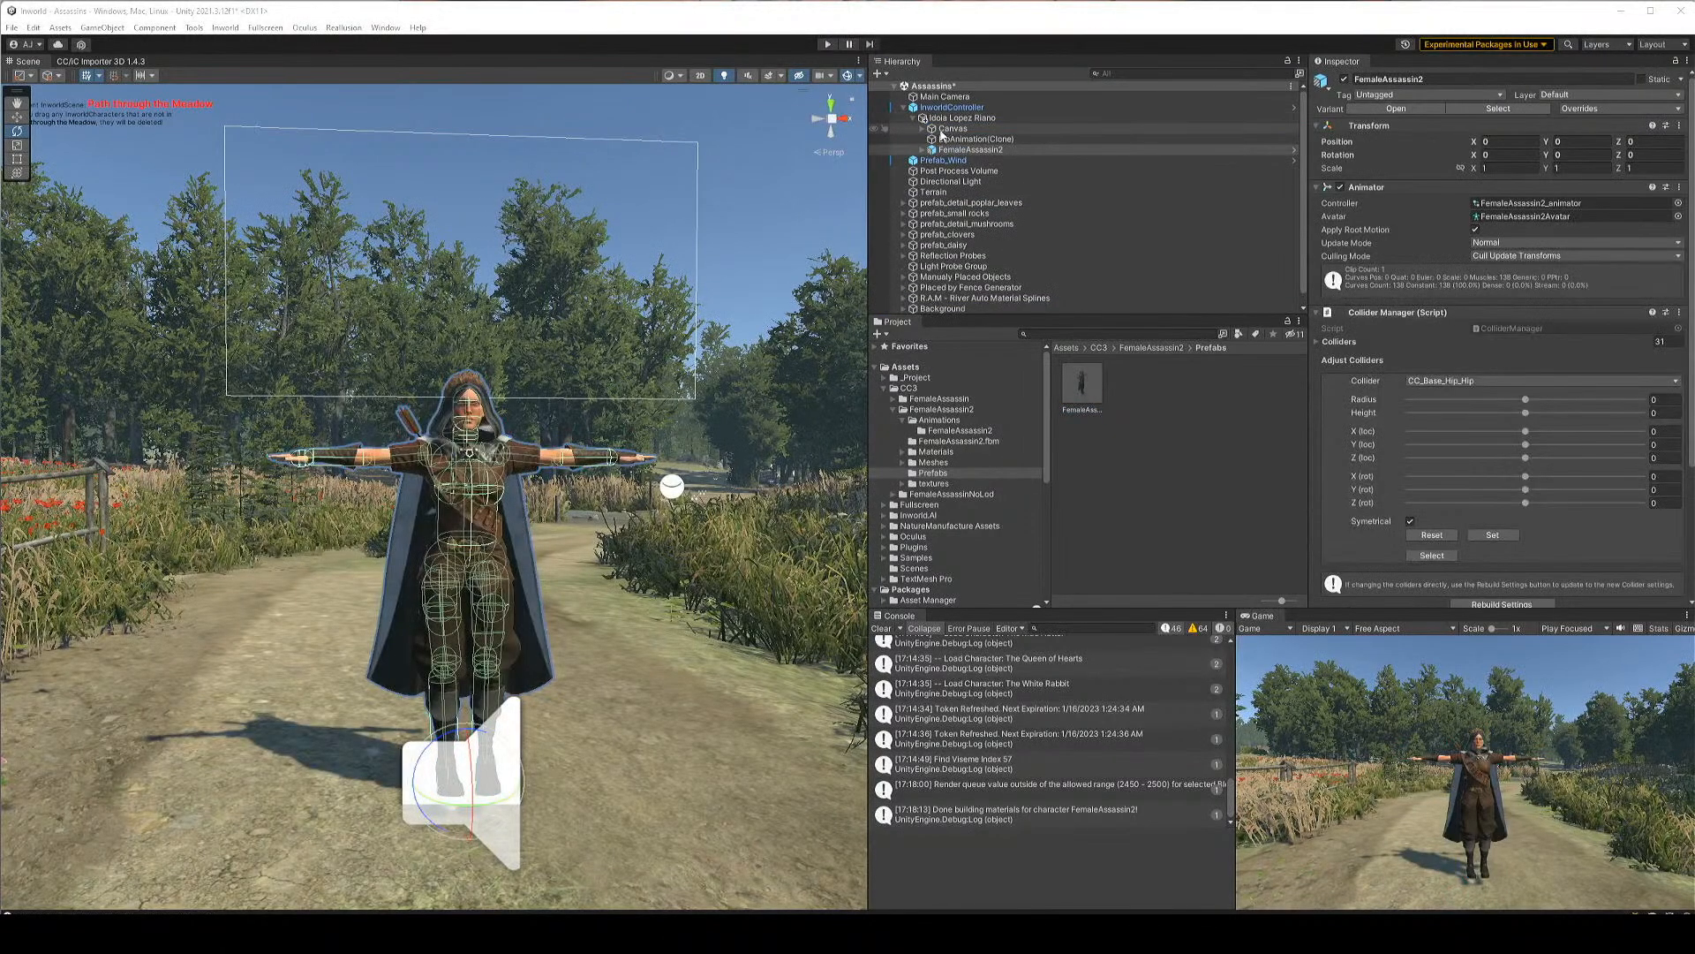
Create an empty child object named Armature under the Inworld character and nest FemaleAssassin2 inside it
right_click(934, 119)
click(992, 297)
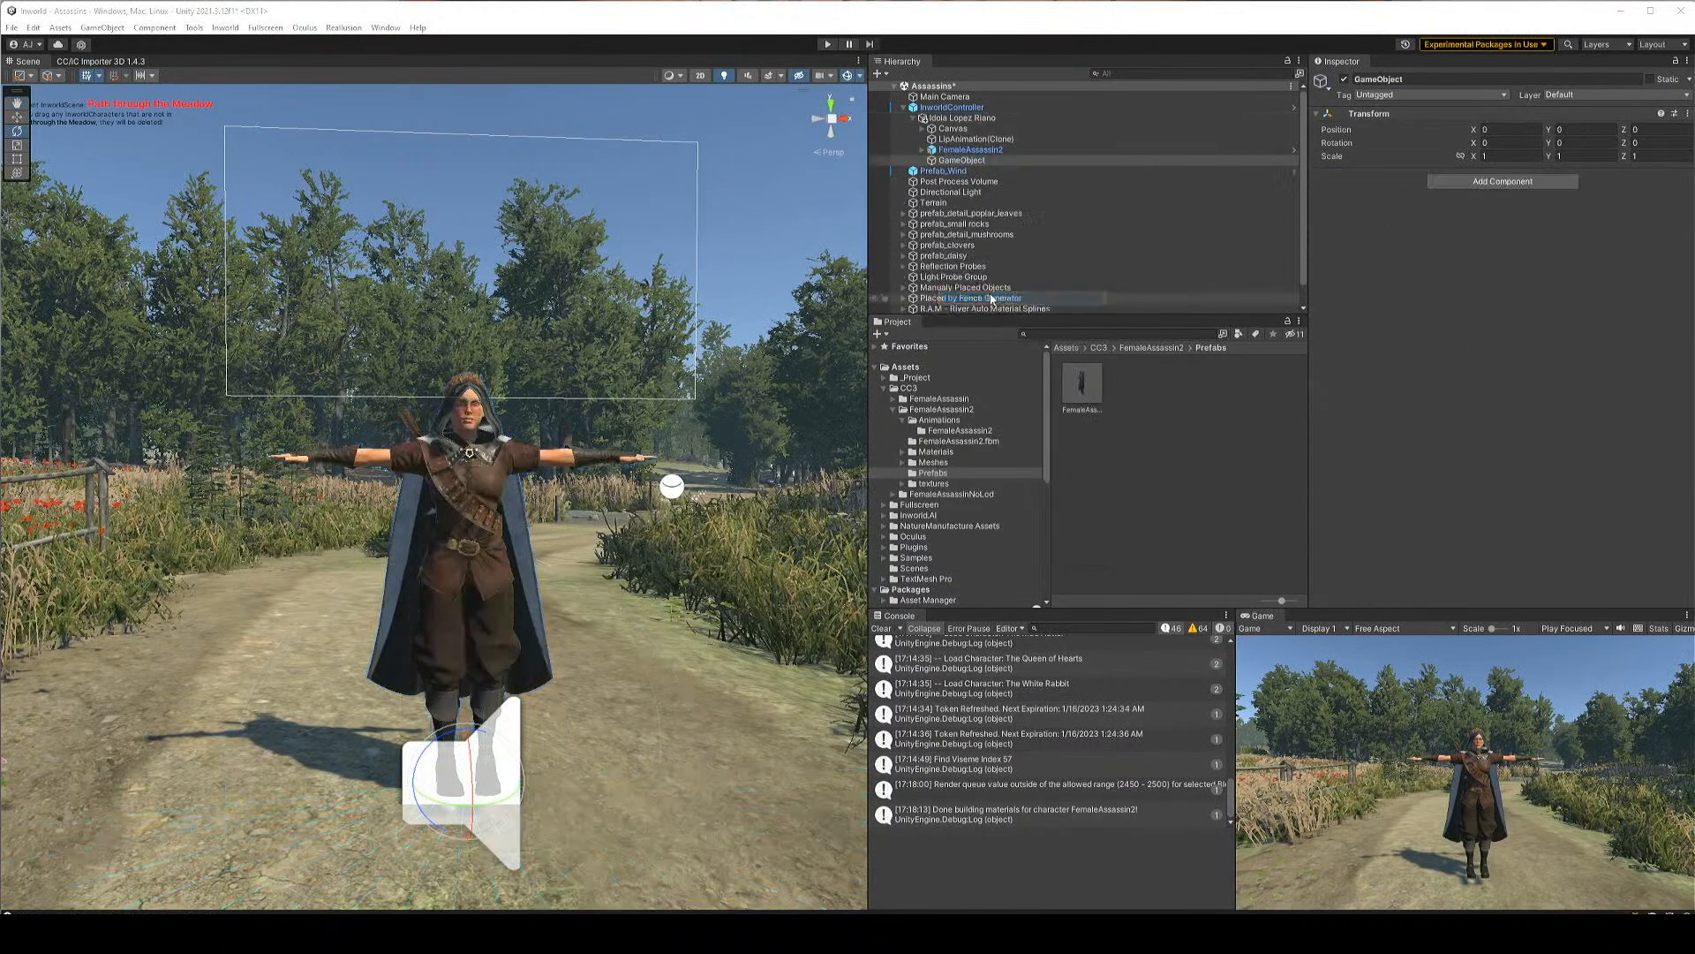
right_click(985, 162)
click(1048, 237)
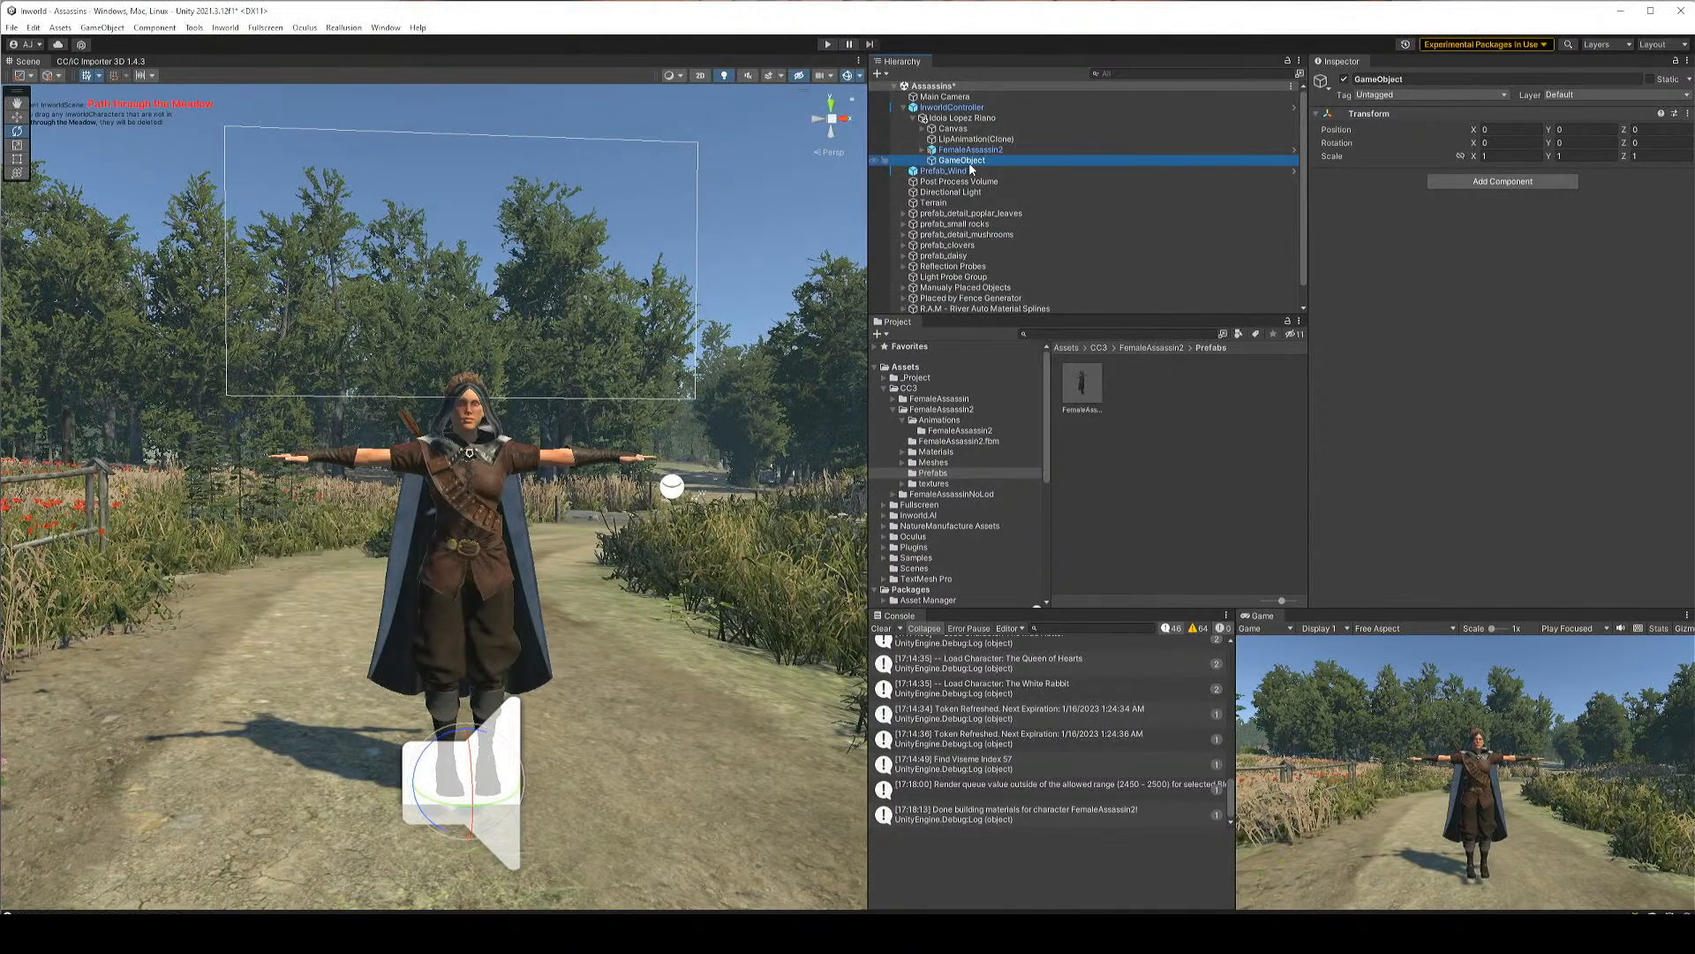
text(Armature)
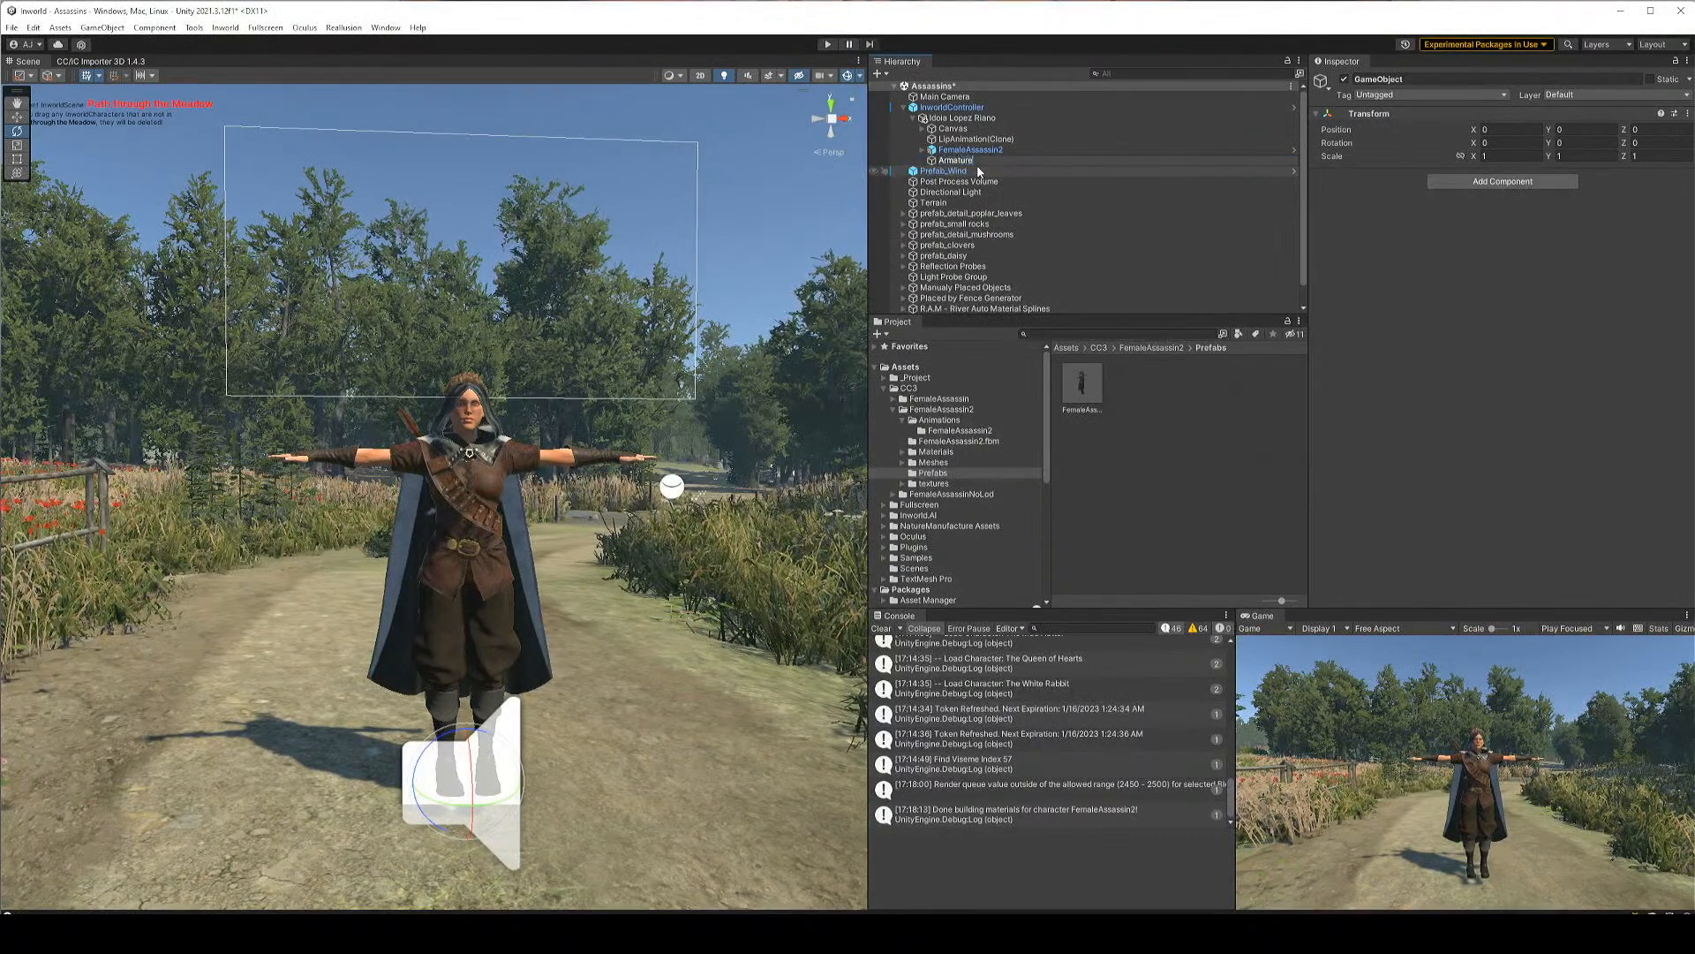
key(Return)
drag(970, 149, 958, 160)
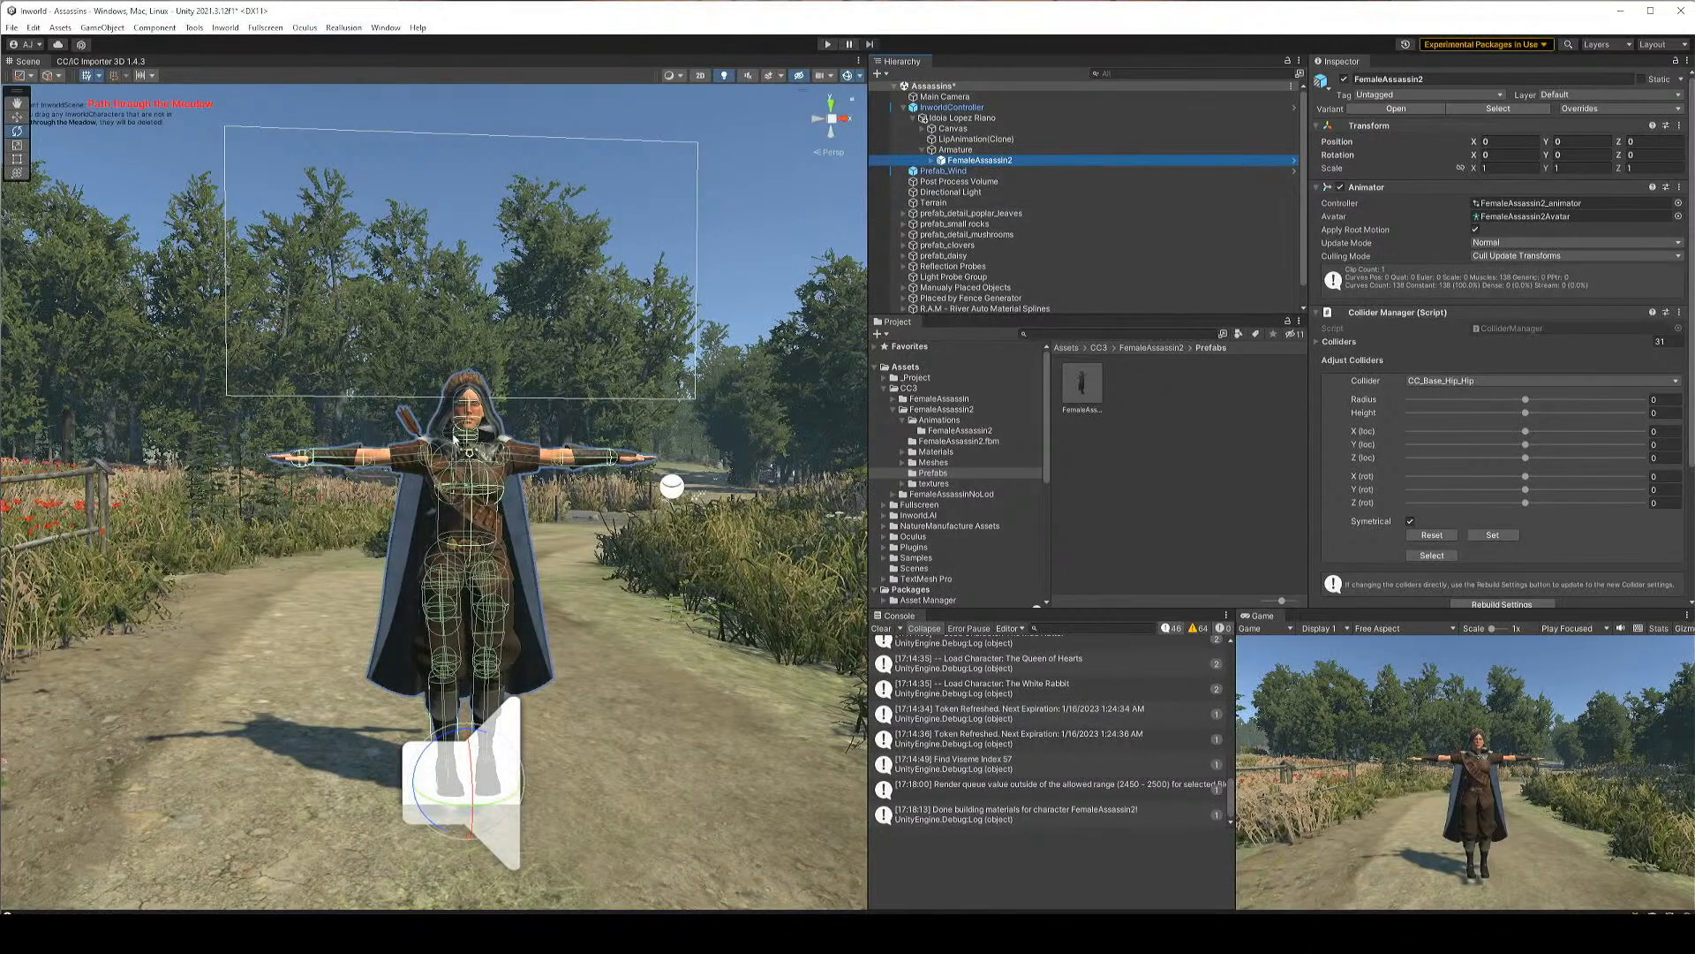
Deactivate the Hood object under FemaleAssassin2 to hide the character's hood
scroll(497, 421, up, 5)
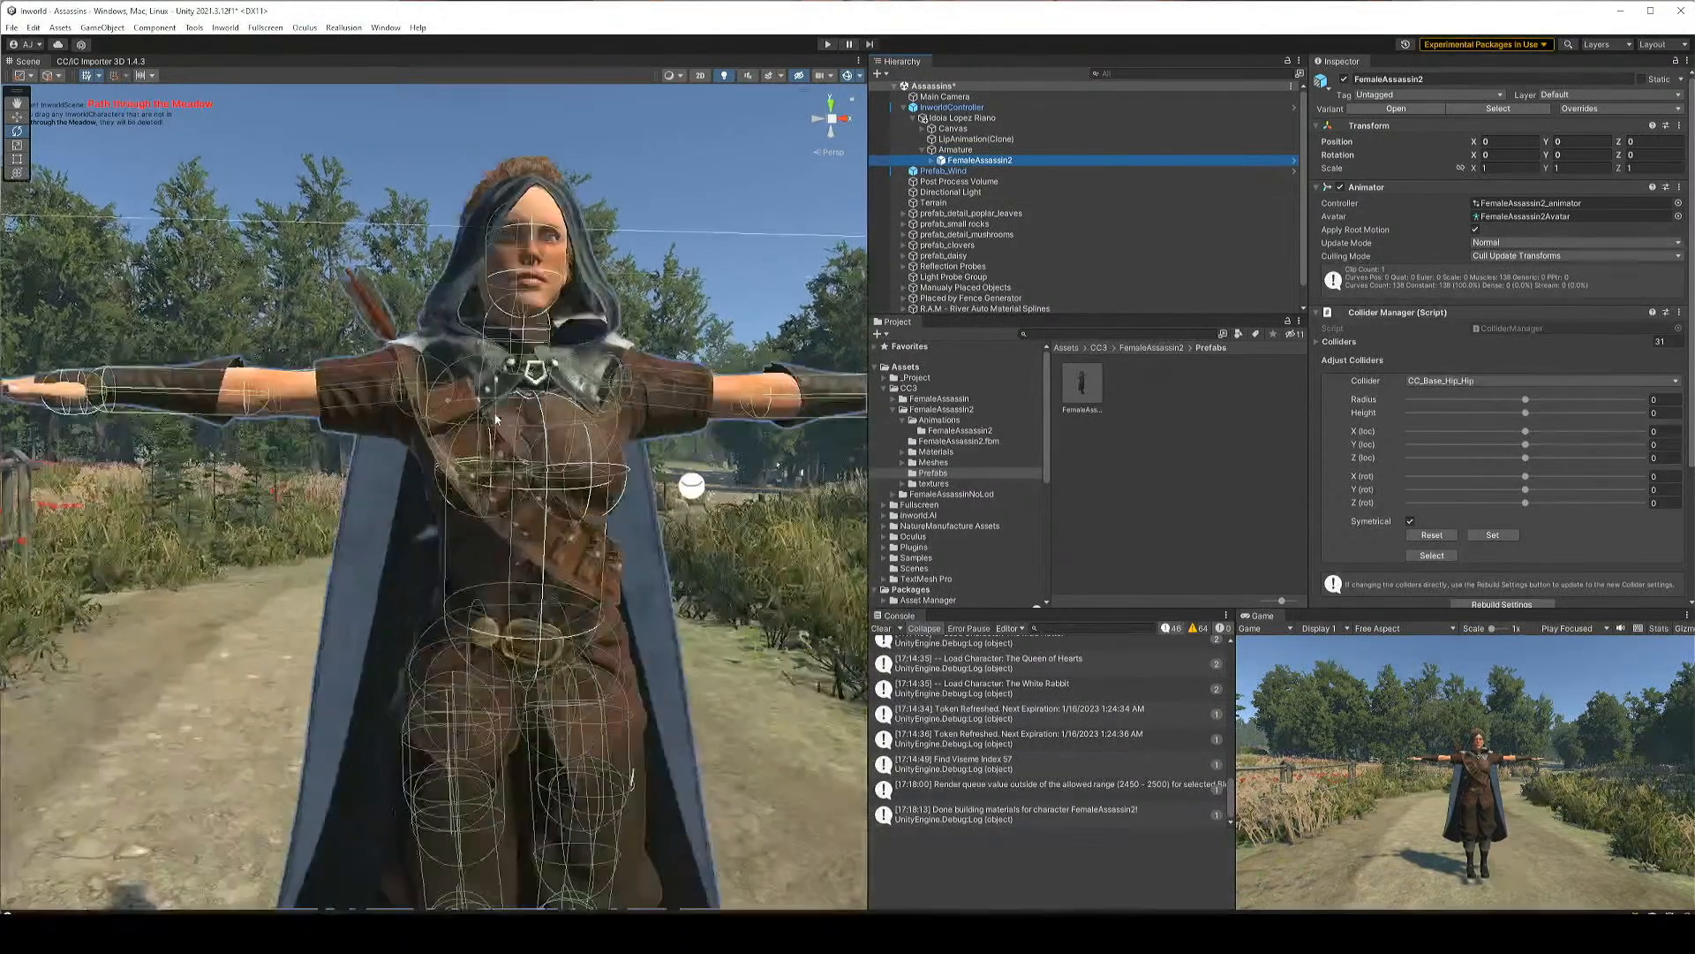
scroll(506, 419, down, 4)
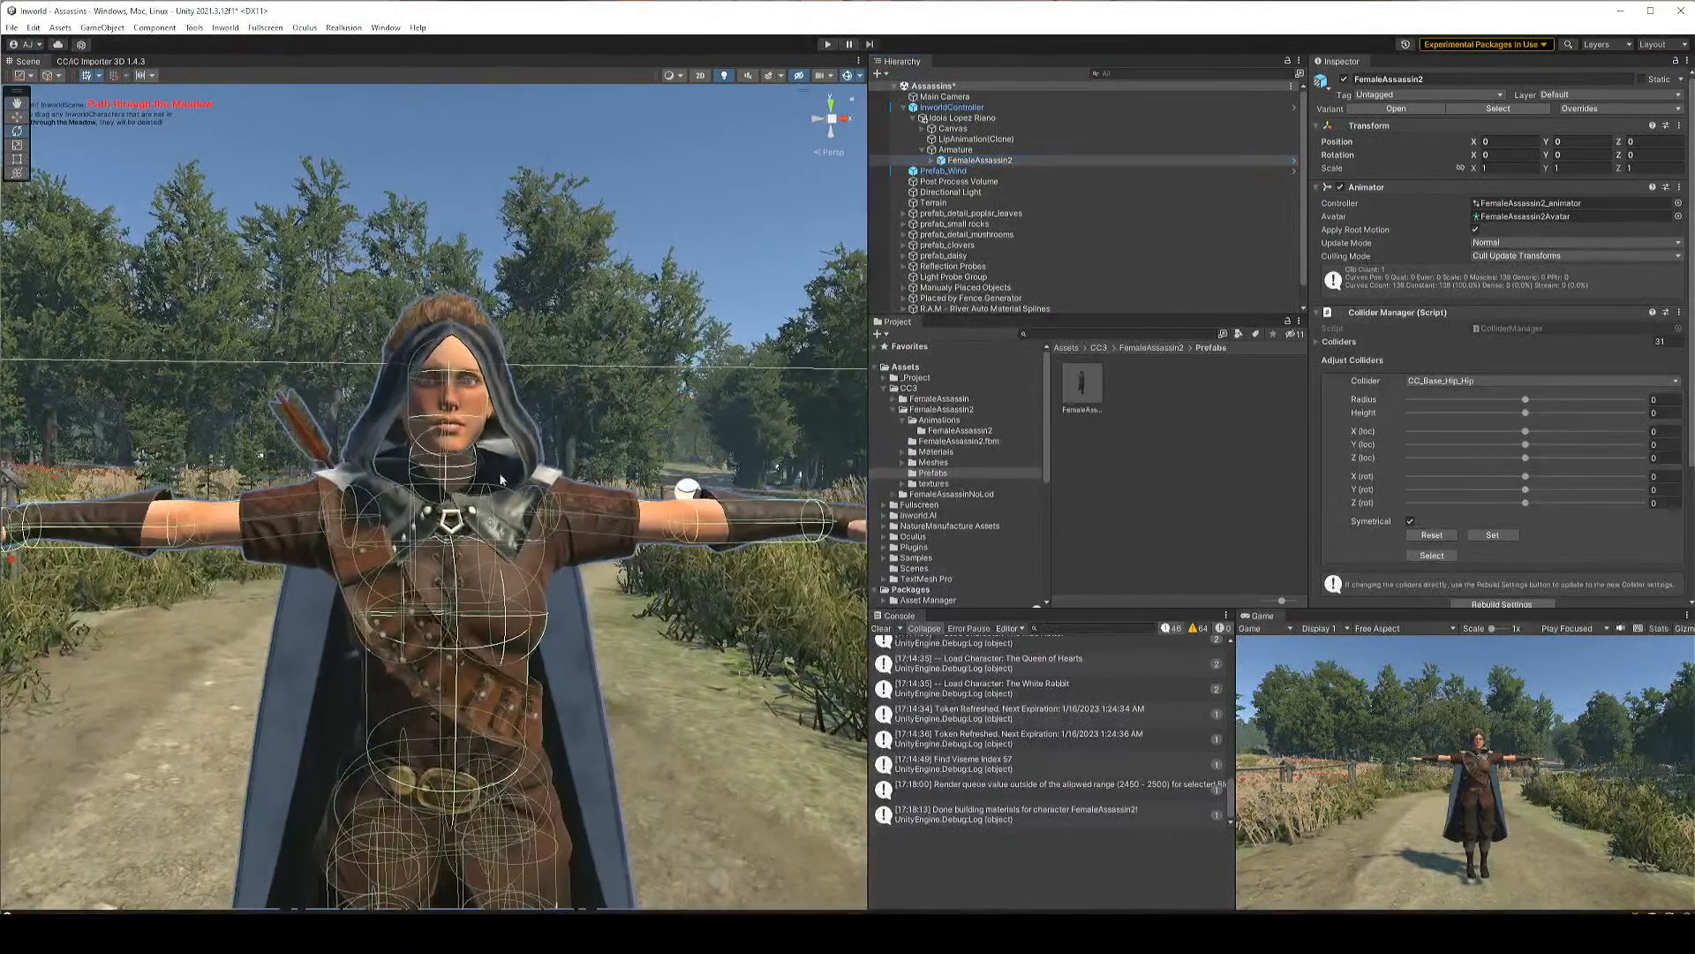
click(932, 160)
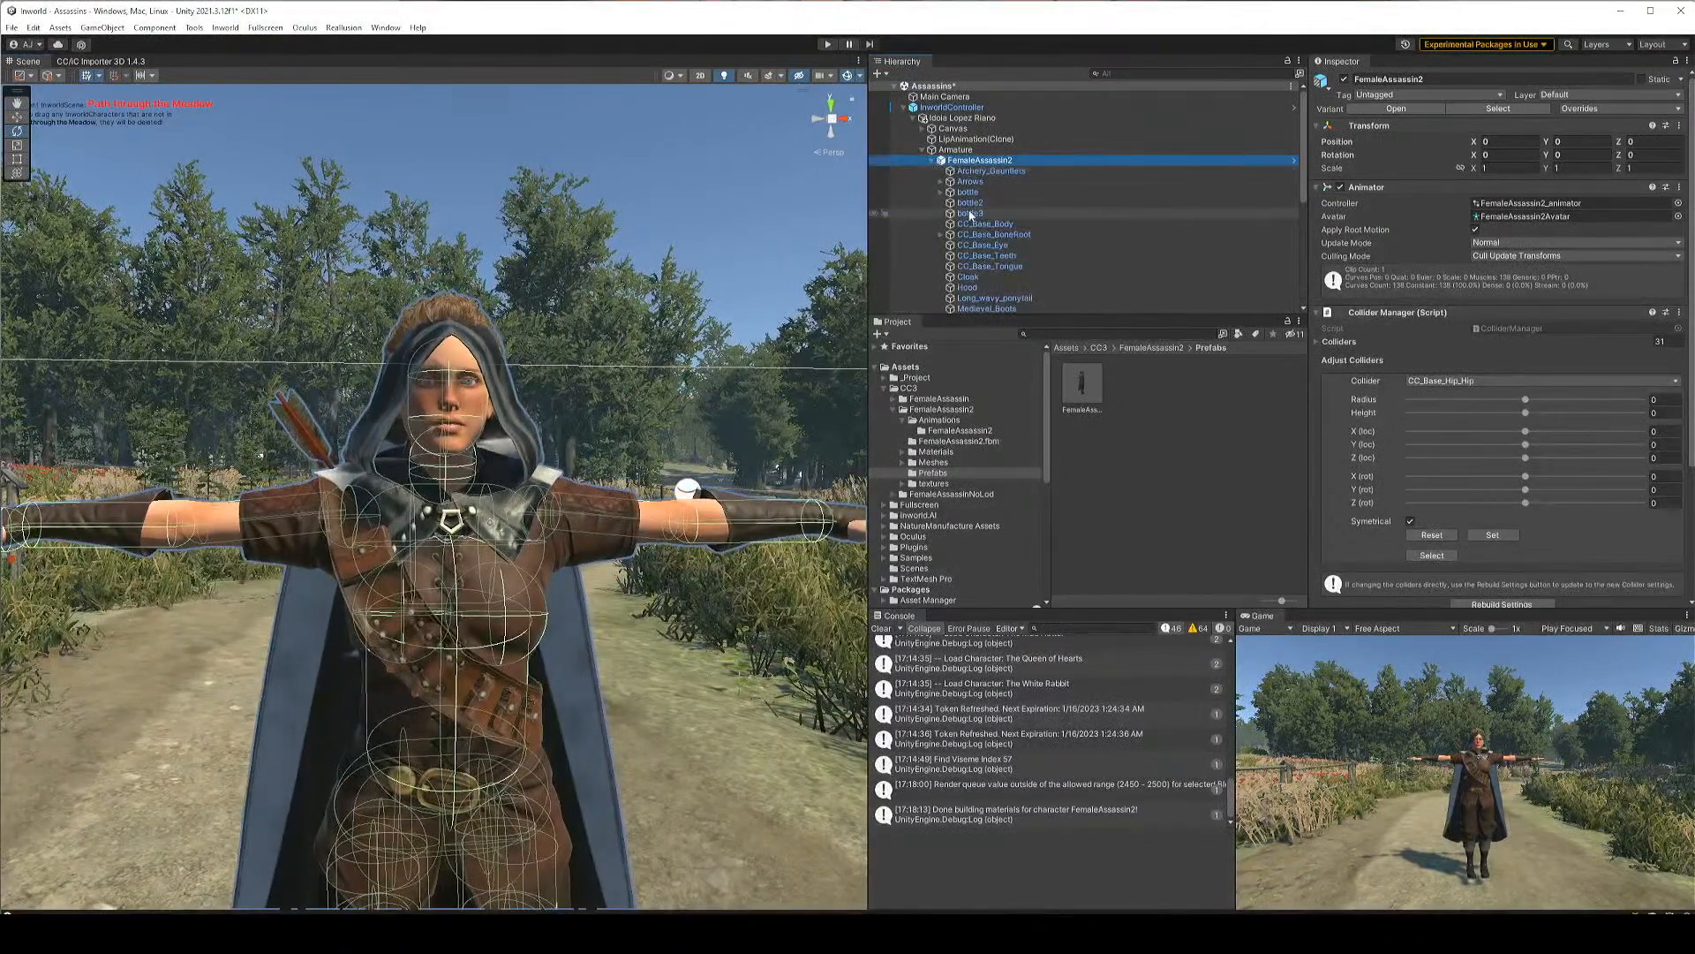
scroll(968, 213, down, 2)
click(967, 247)
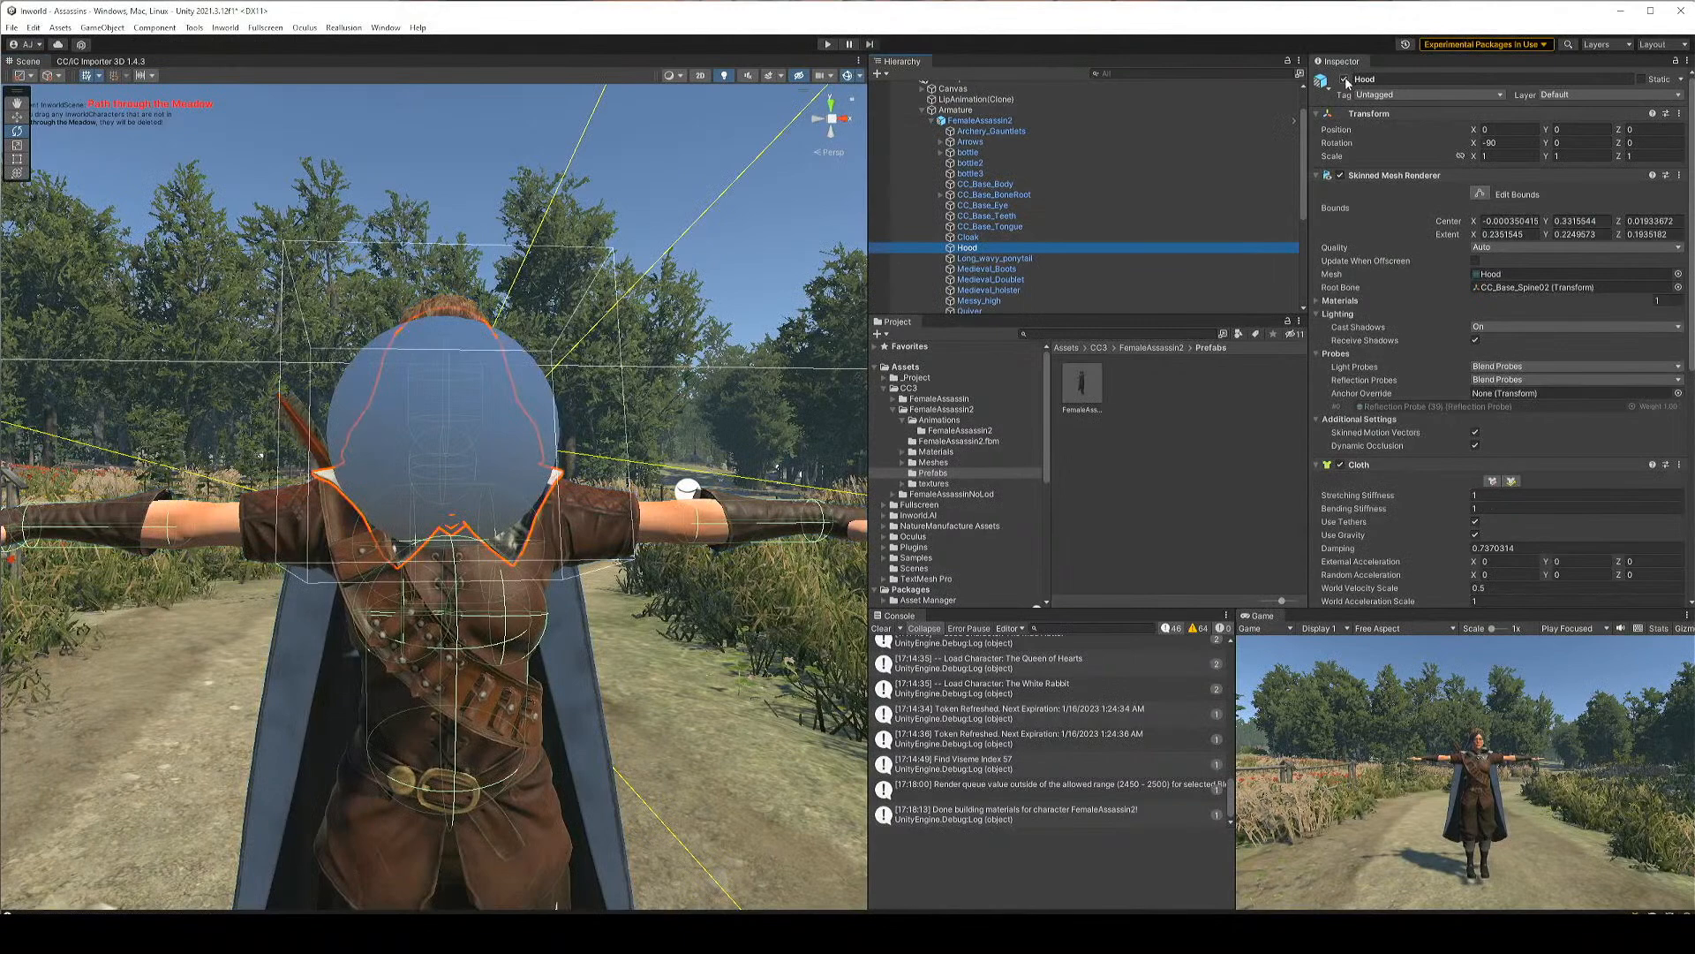
click(1345, 79)
scroll(473, 393, down, 6)
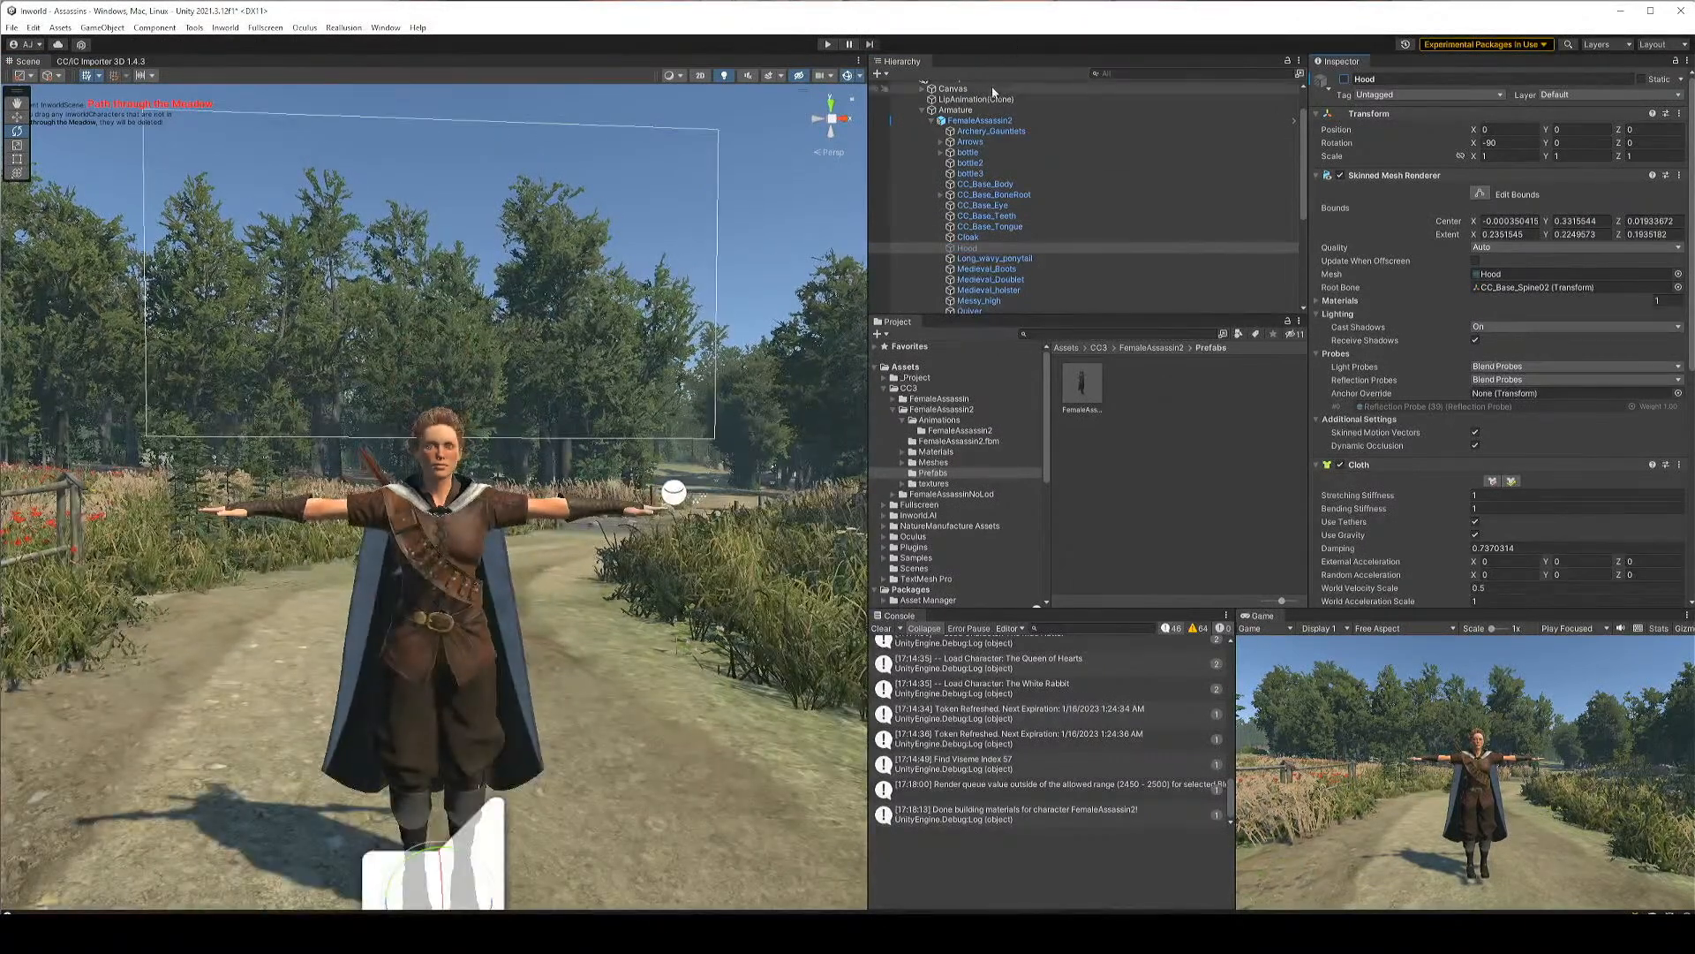
Set FemaleAssassin2's Animator controller to CC3InworldAnimCtrl from the DoubTech Viseme Adapter package's CC3 integration folder
click(979, 121)
key(Left)
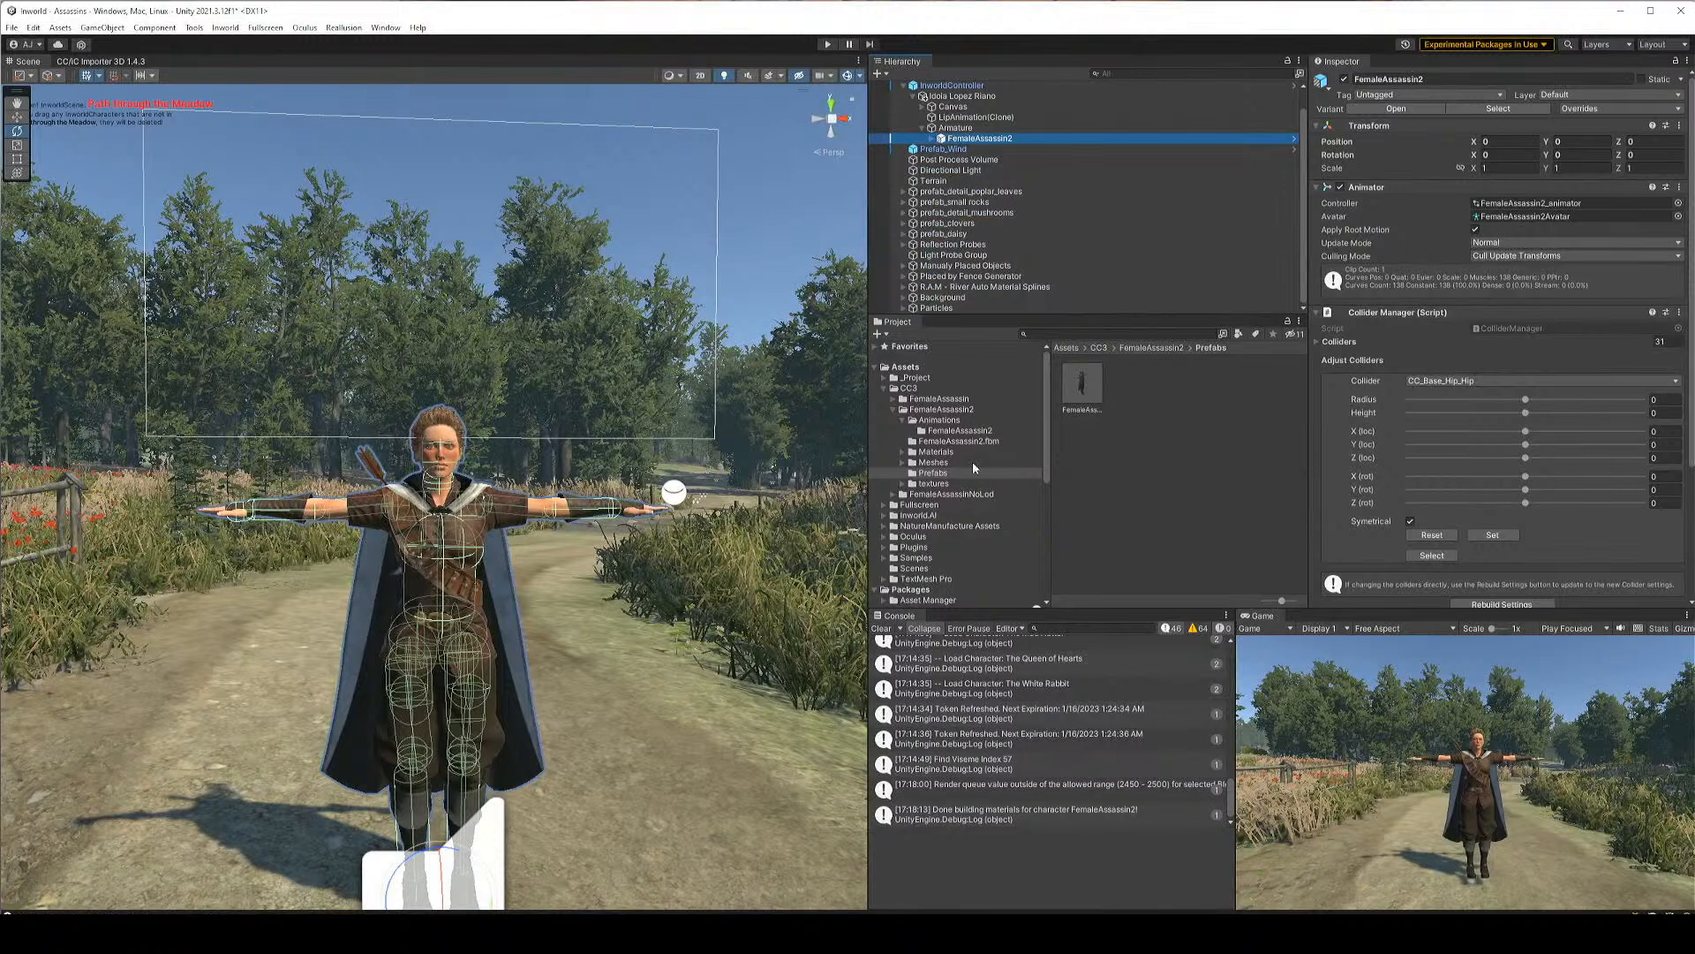
scroll(999, 449, down, 6)
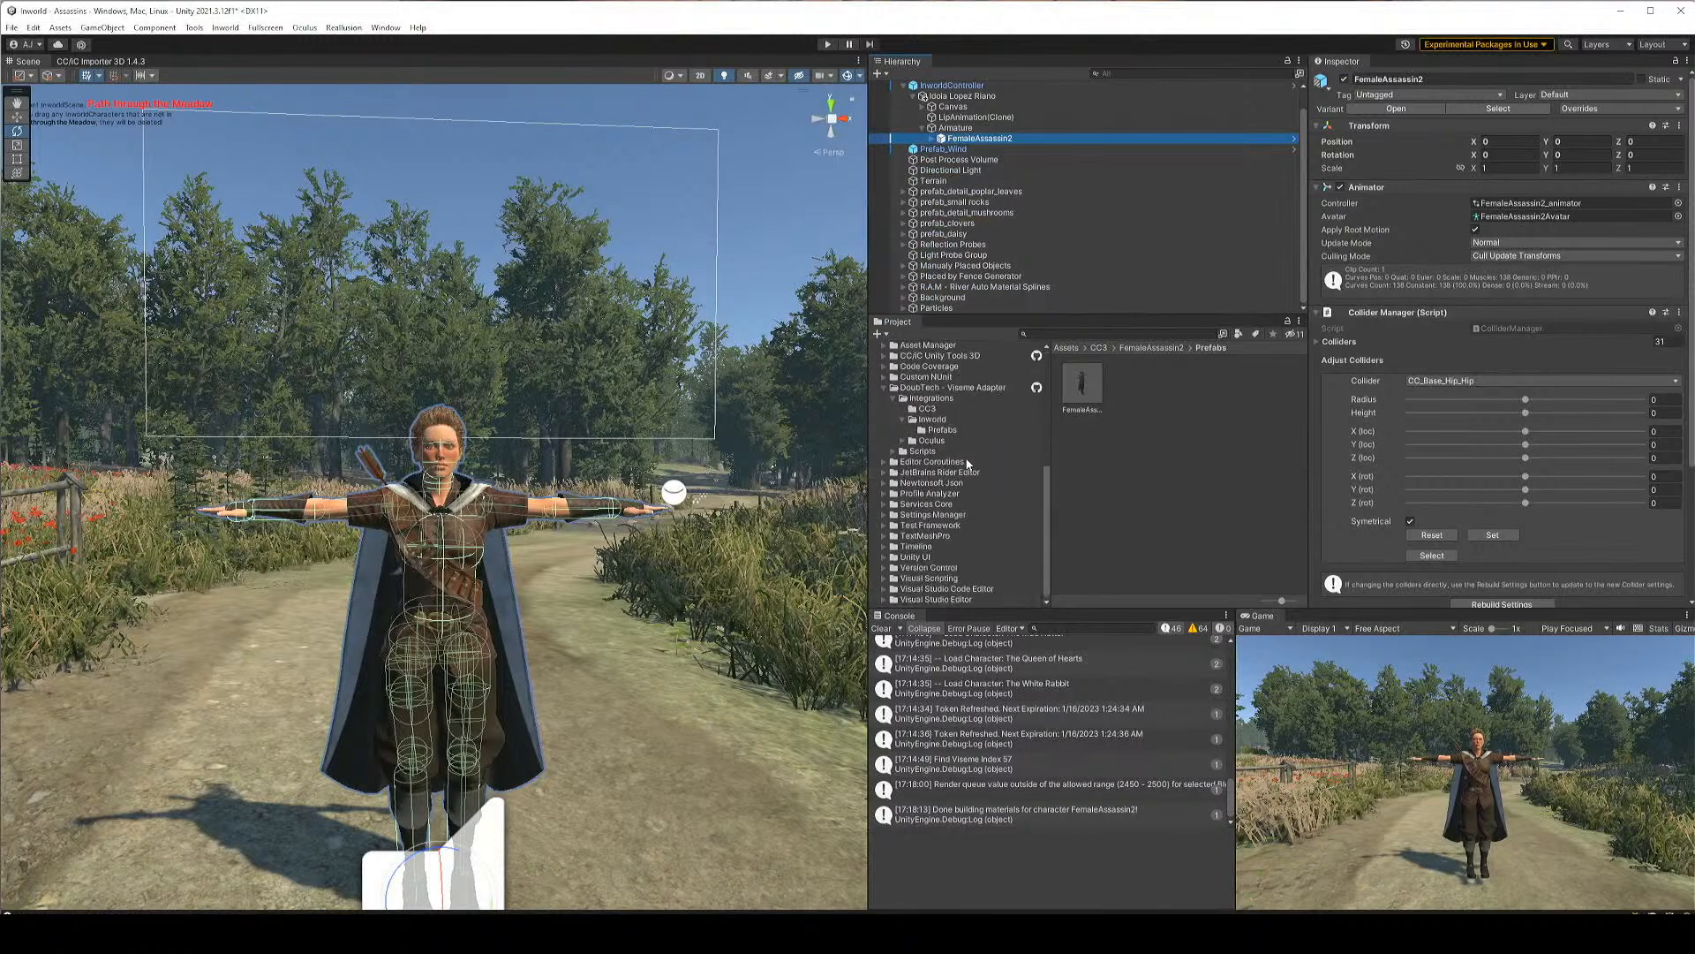
click(971, 411)
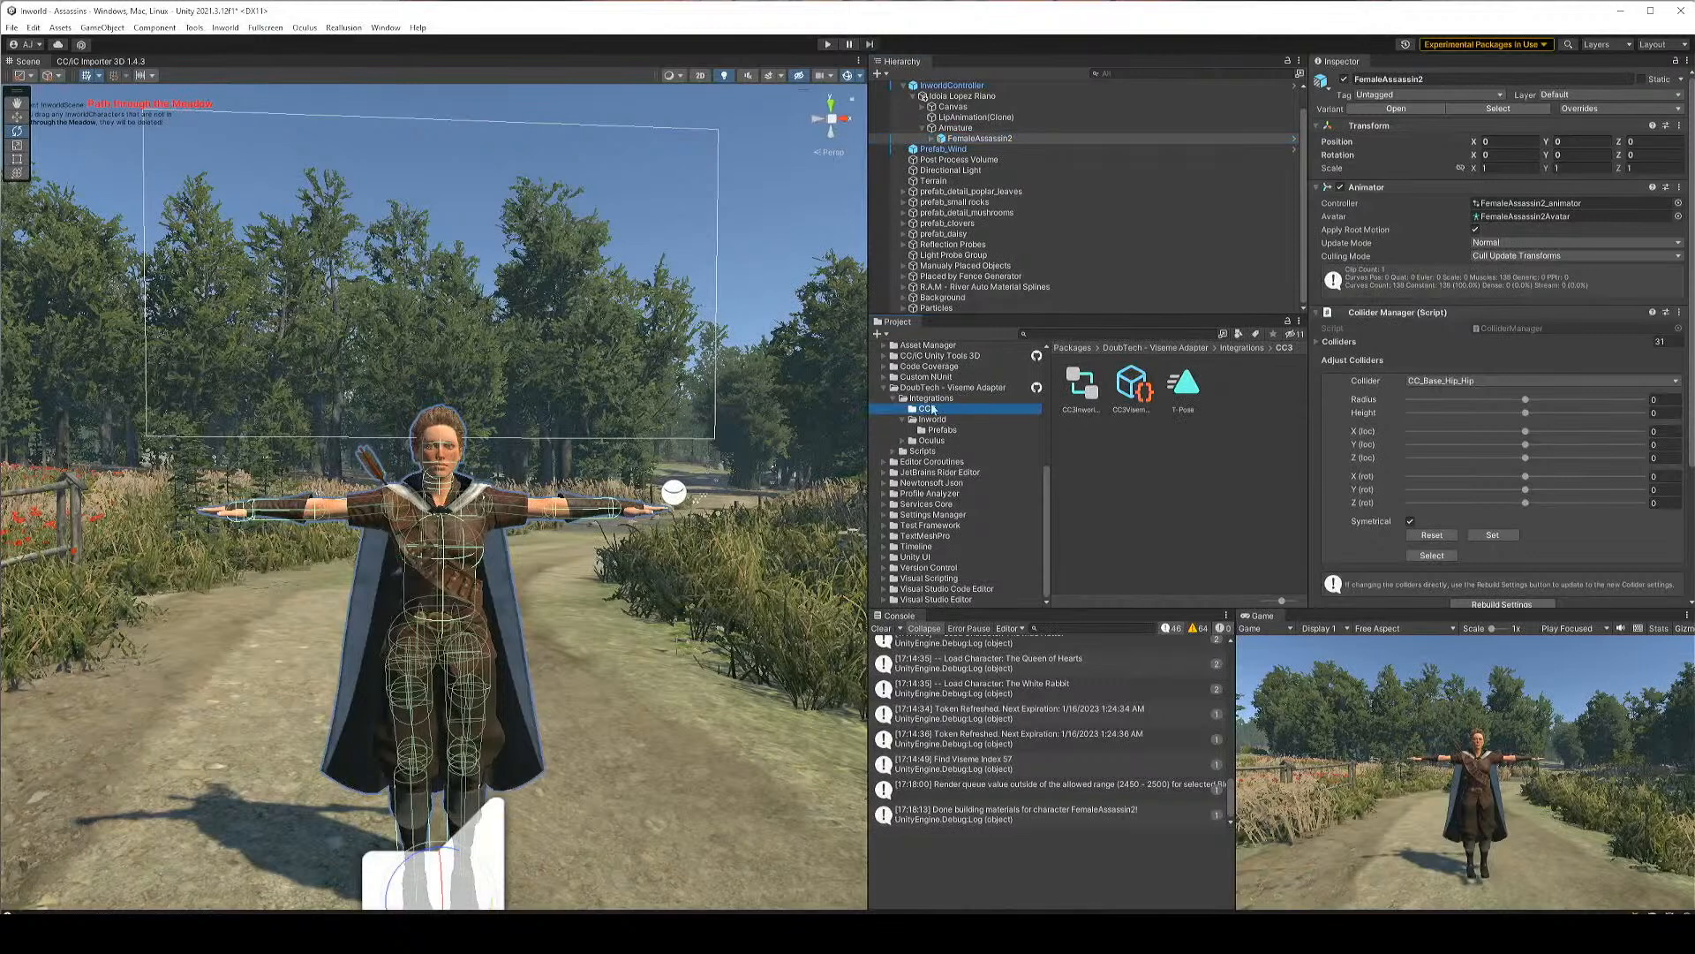
drag(1085, 403, 1611, 210)
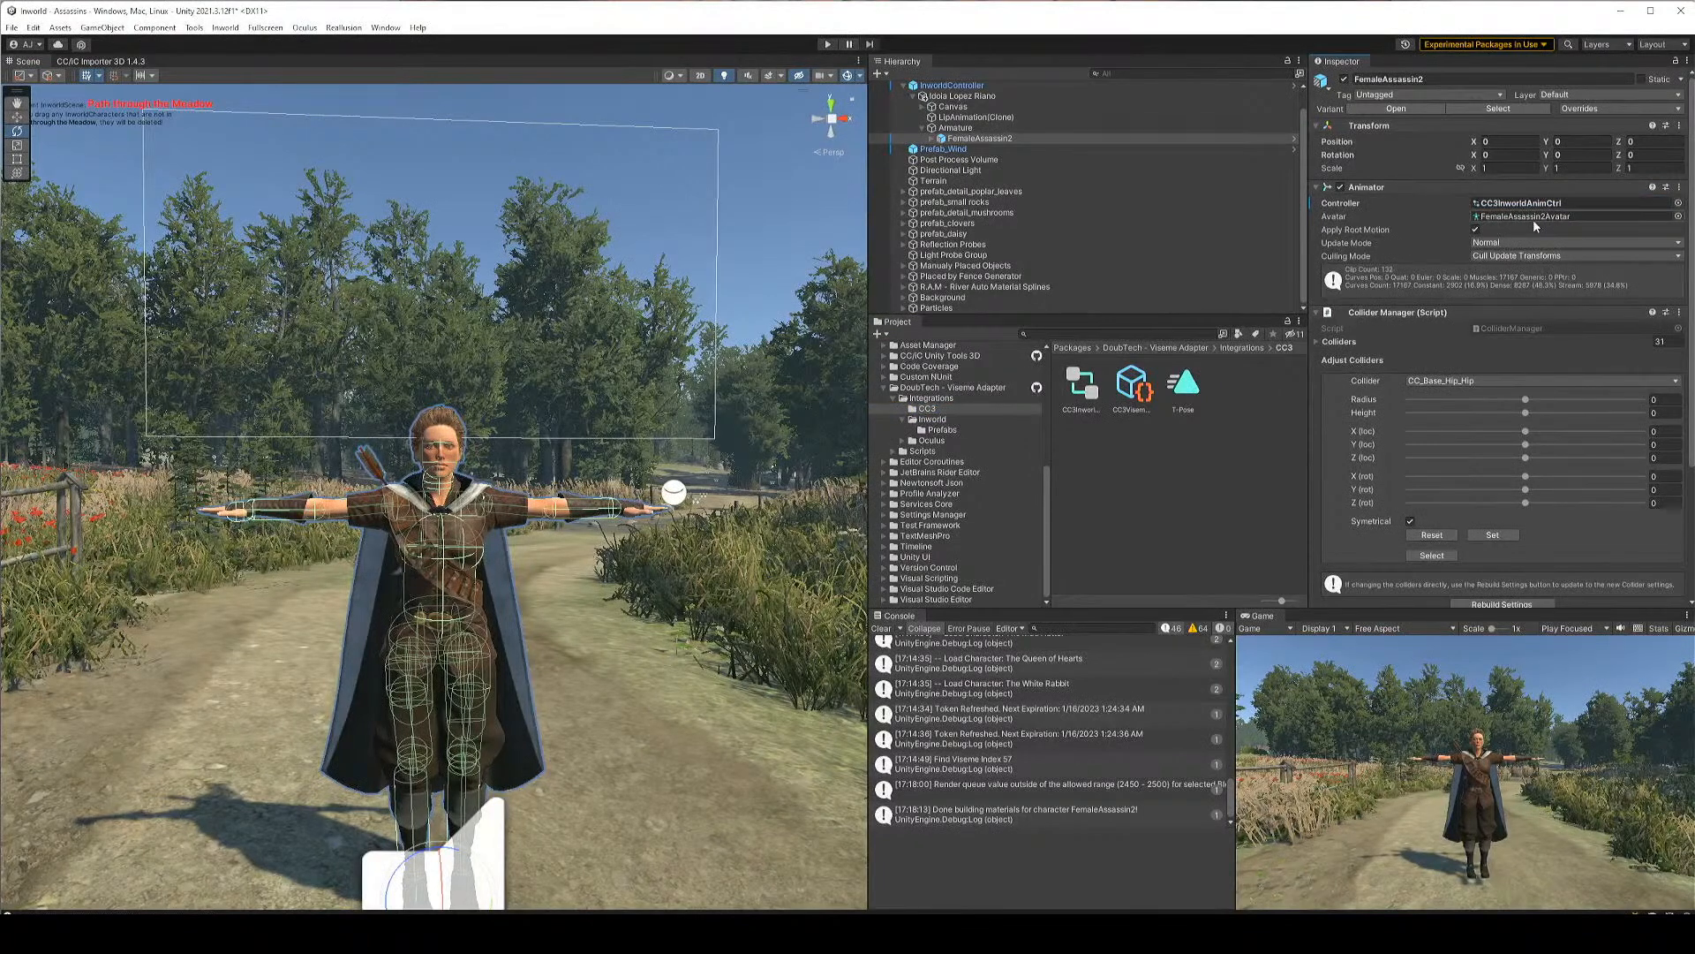
Add the Lipsync prefab from the Viseme Adapter's Oculus integration as a child of the Inworld character
click(1133, 388)
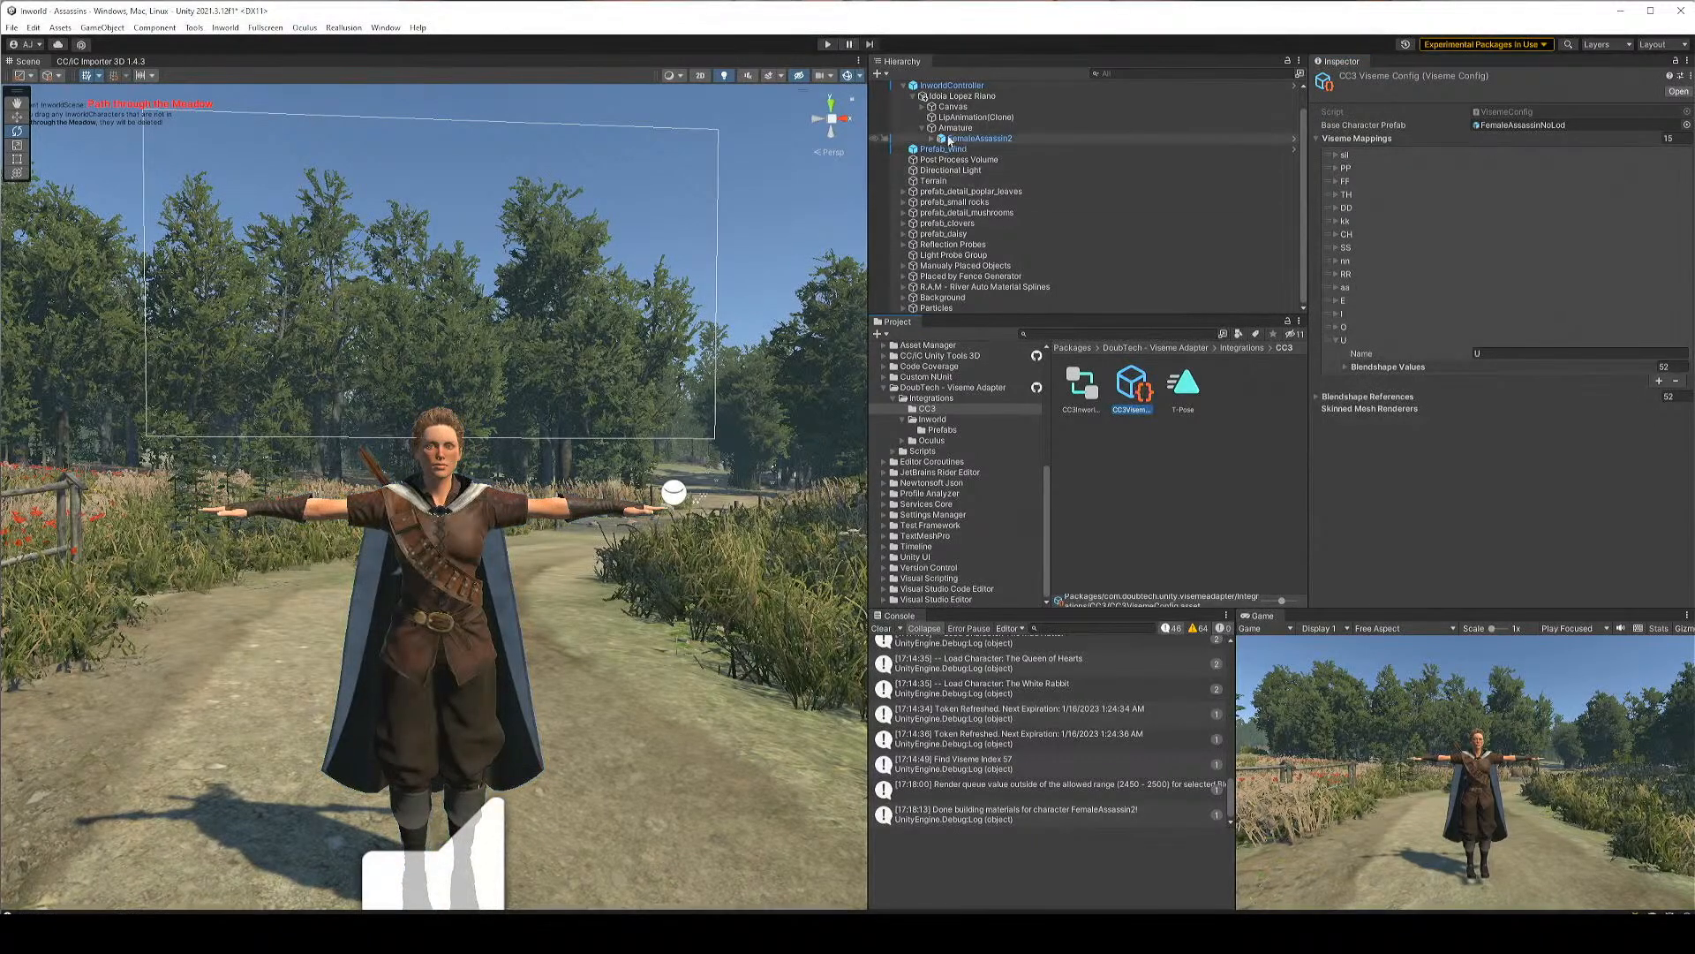
click(942, 430)
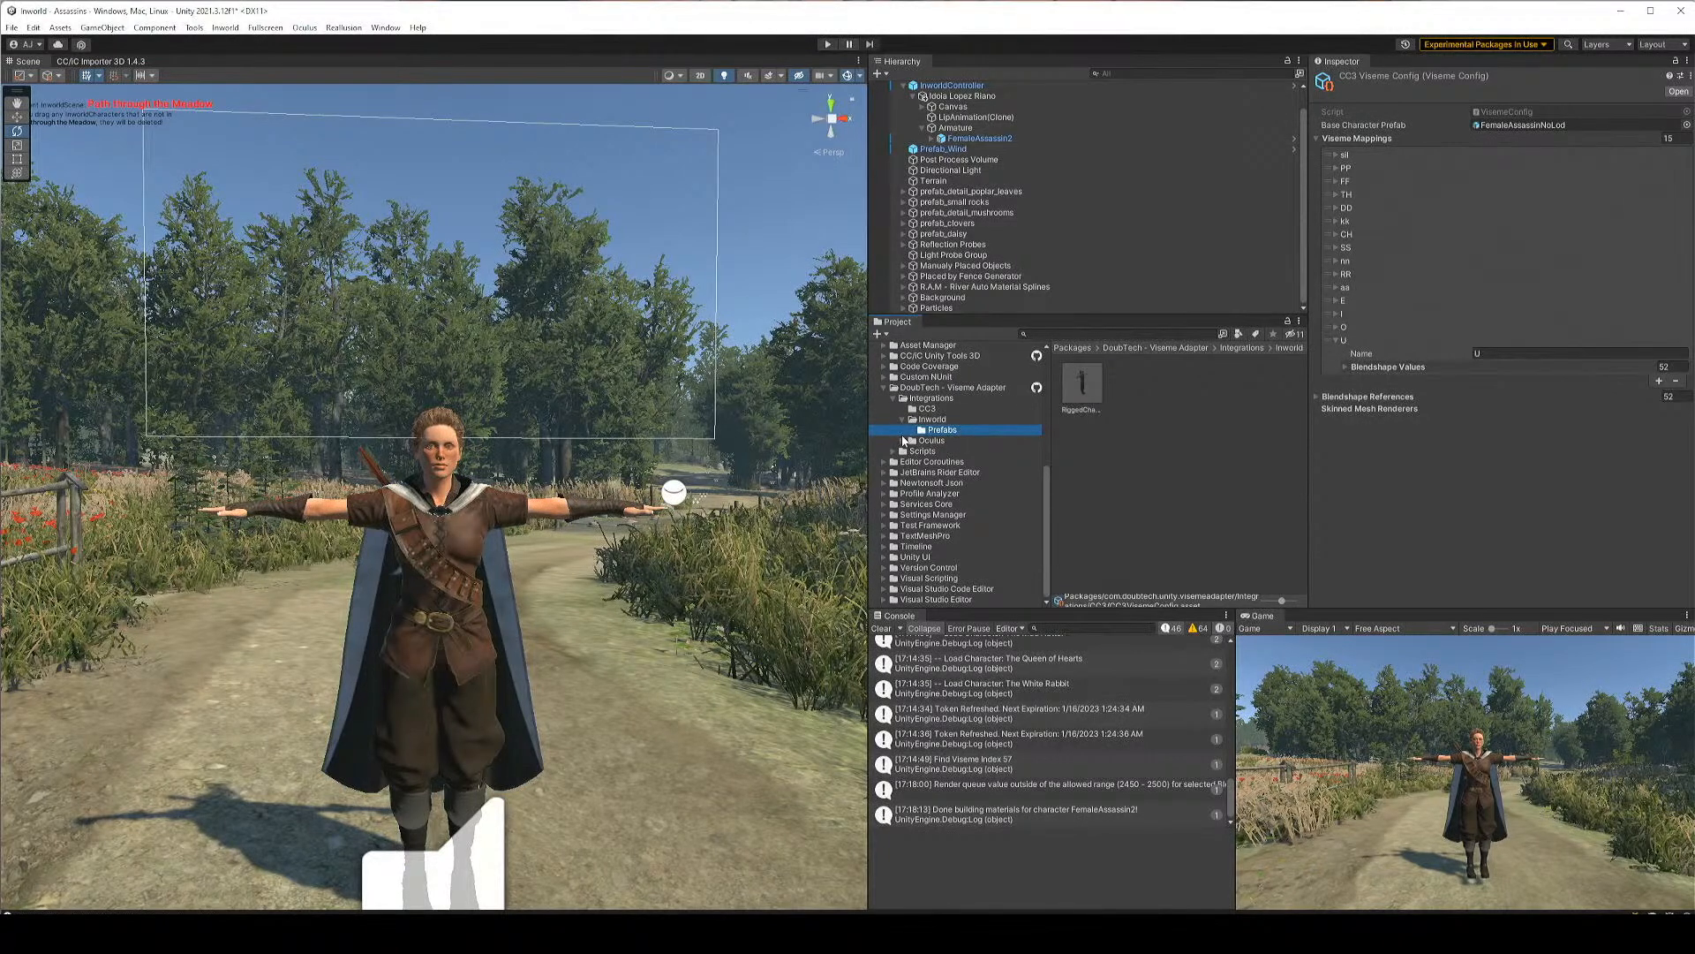
click(904, 440)
click(937, 451)
drag(1081, 385, 962, 95)
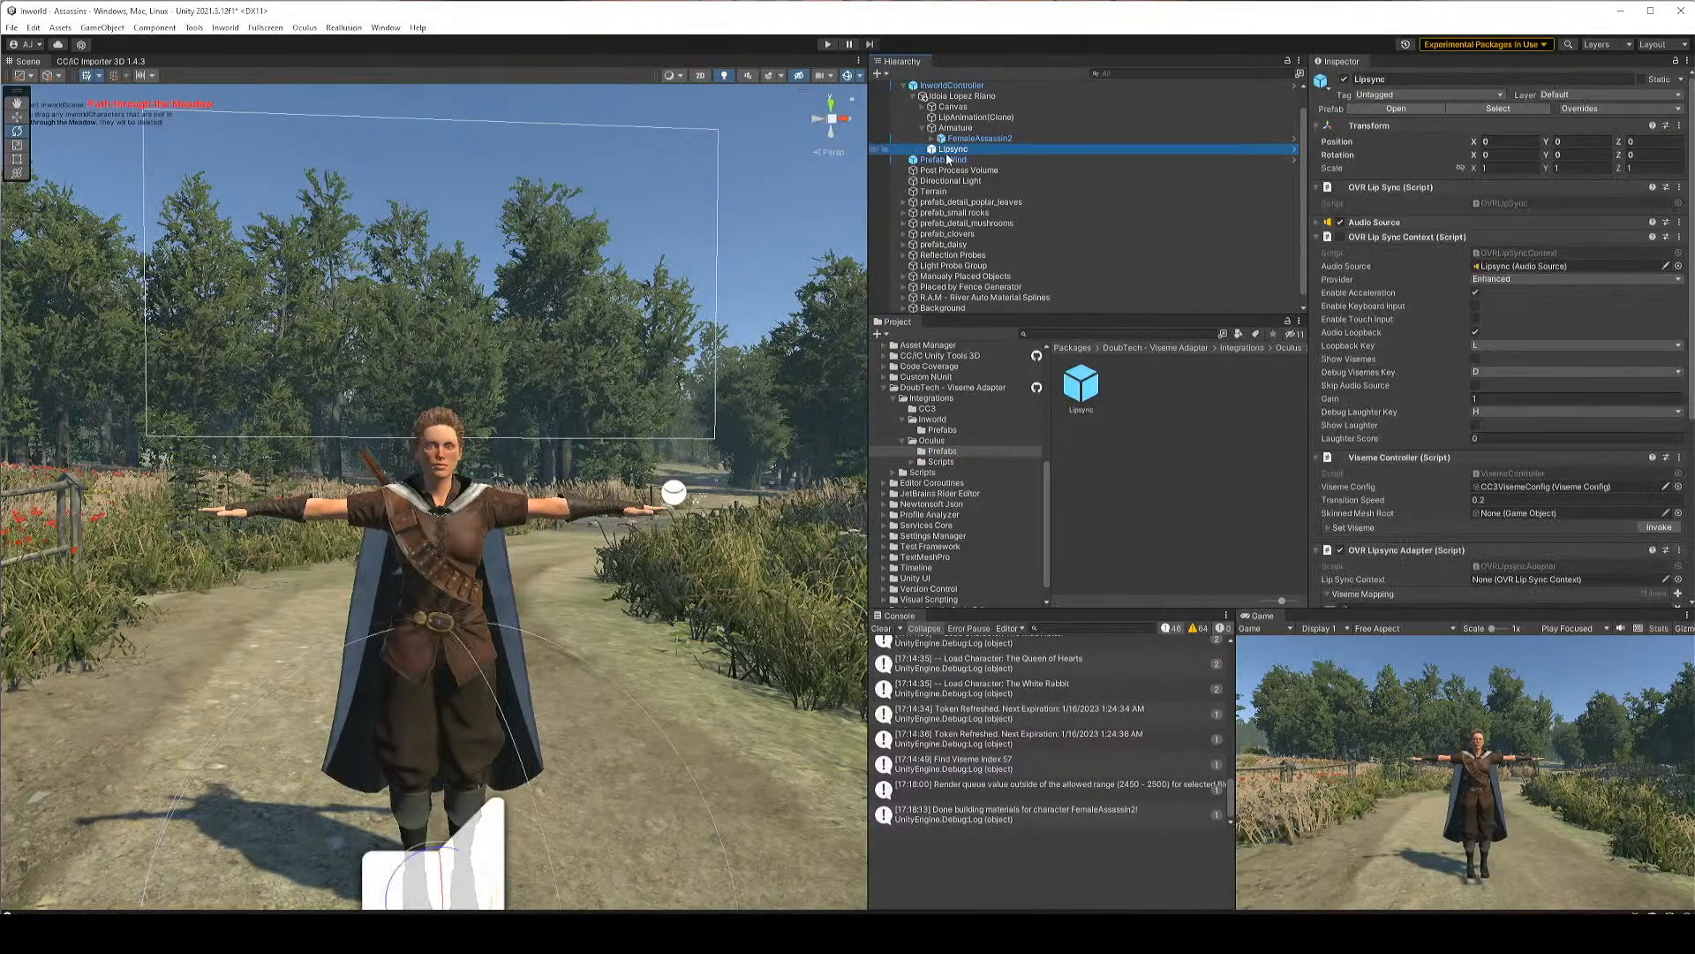
Assign the Lipsync object as the Lip Sync Context of its OVR Lipsync Adapter script
scroll(1384, 288, down, 4)
scroll(1384, 282, down, 4)
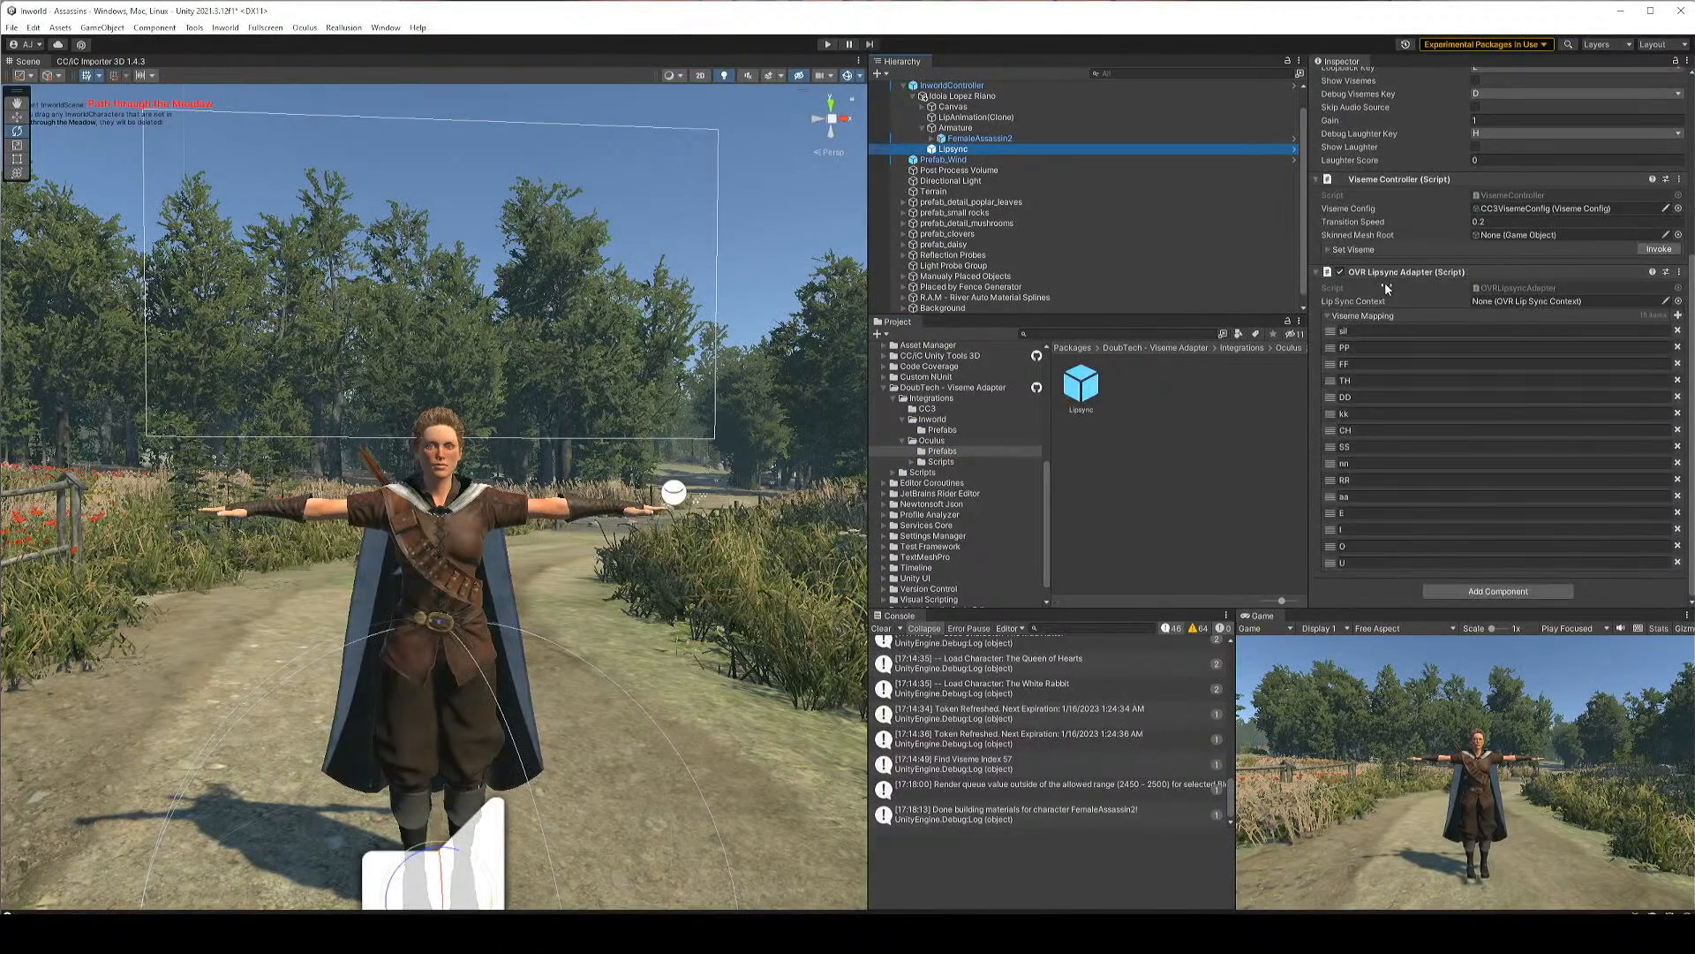
scroll(1351, 325, up, 5)
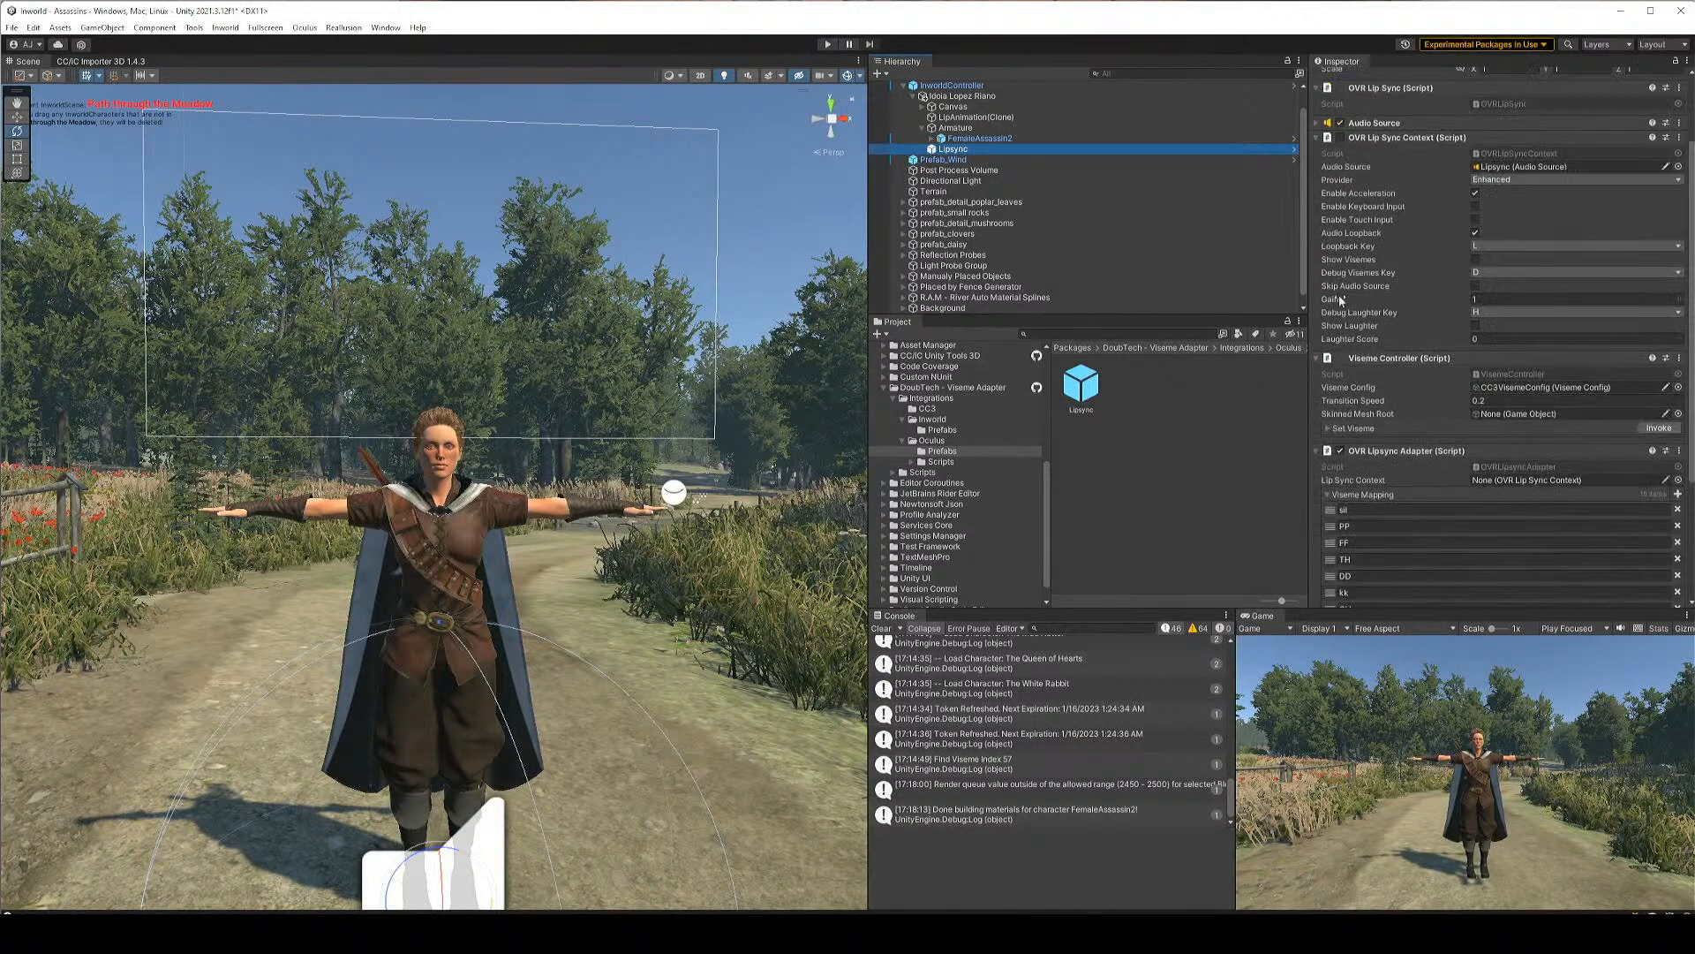
drag(954, 149, 1525, 487)
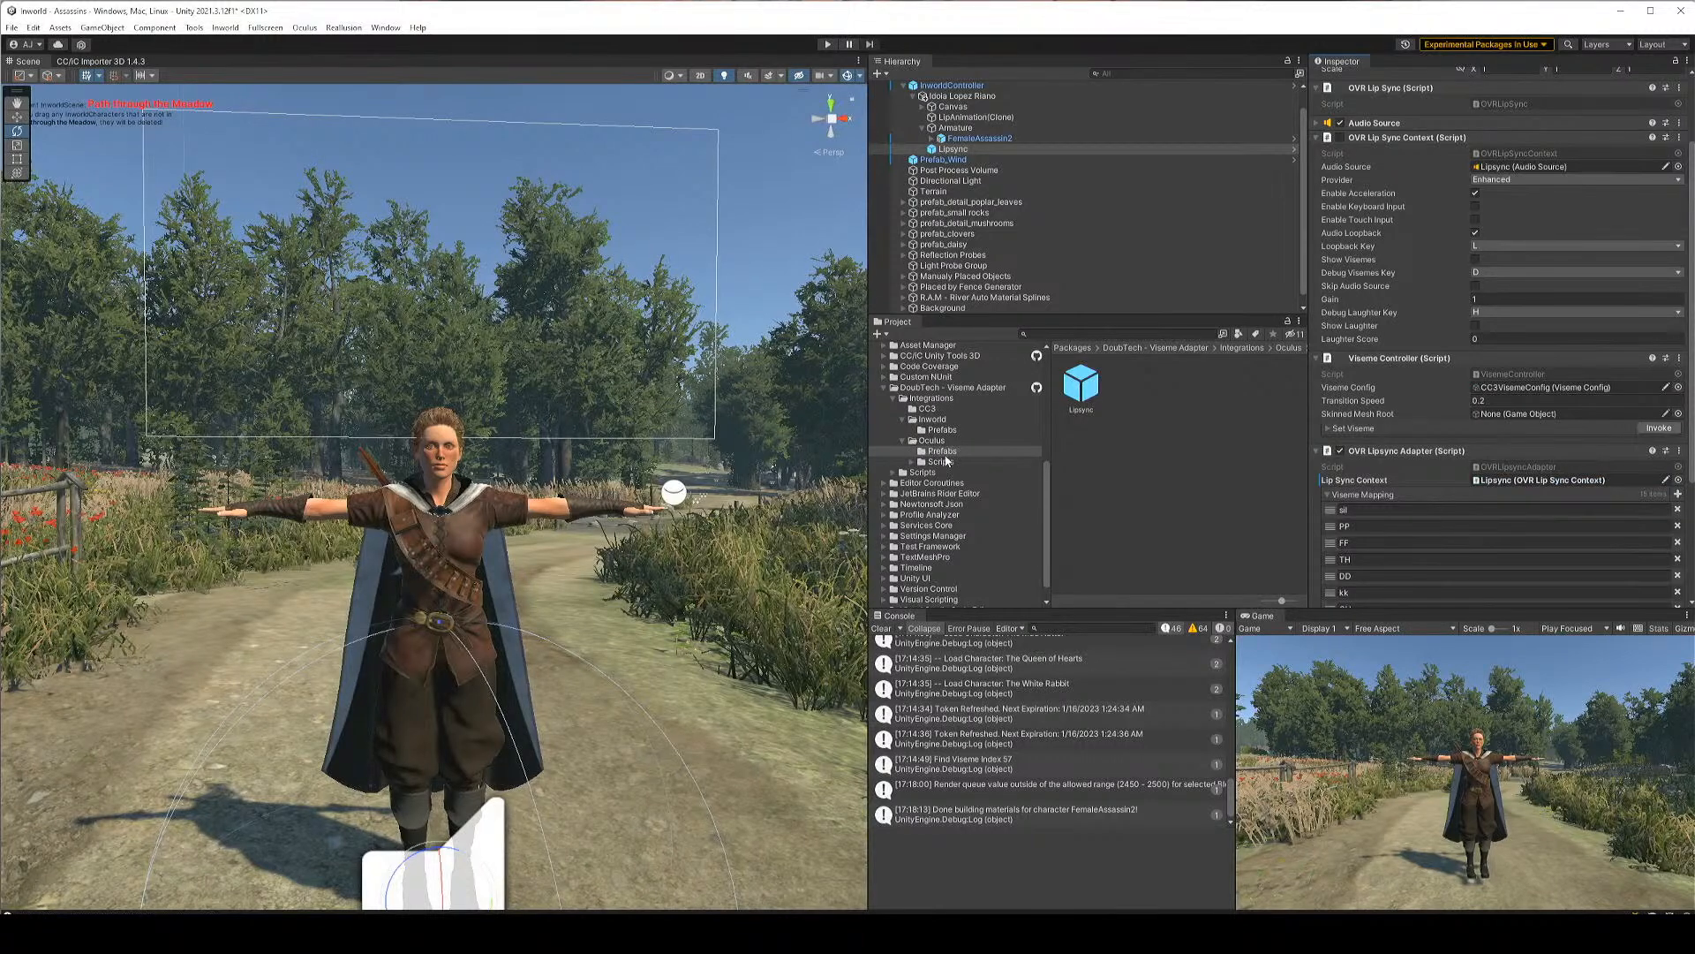
Review the component settings of the Lipsync object, the InworldController and the Inworld character
scroll(1448, 371, down, 5)
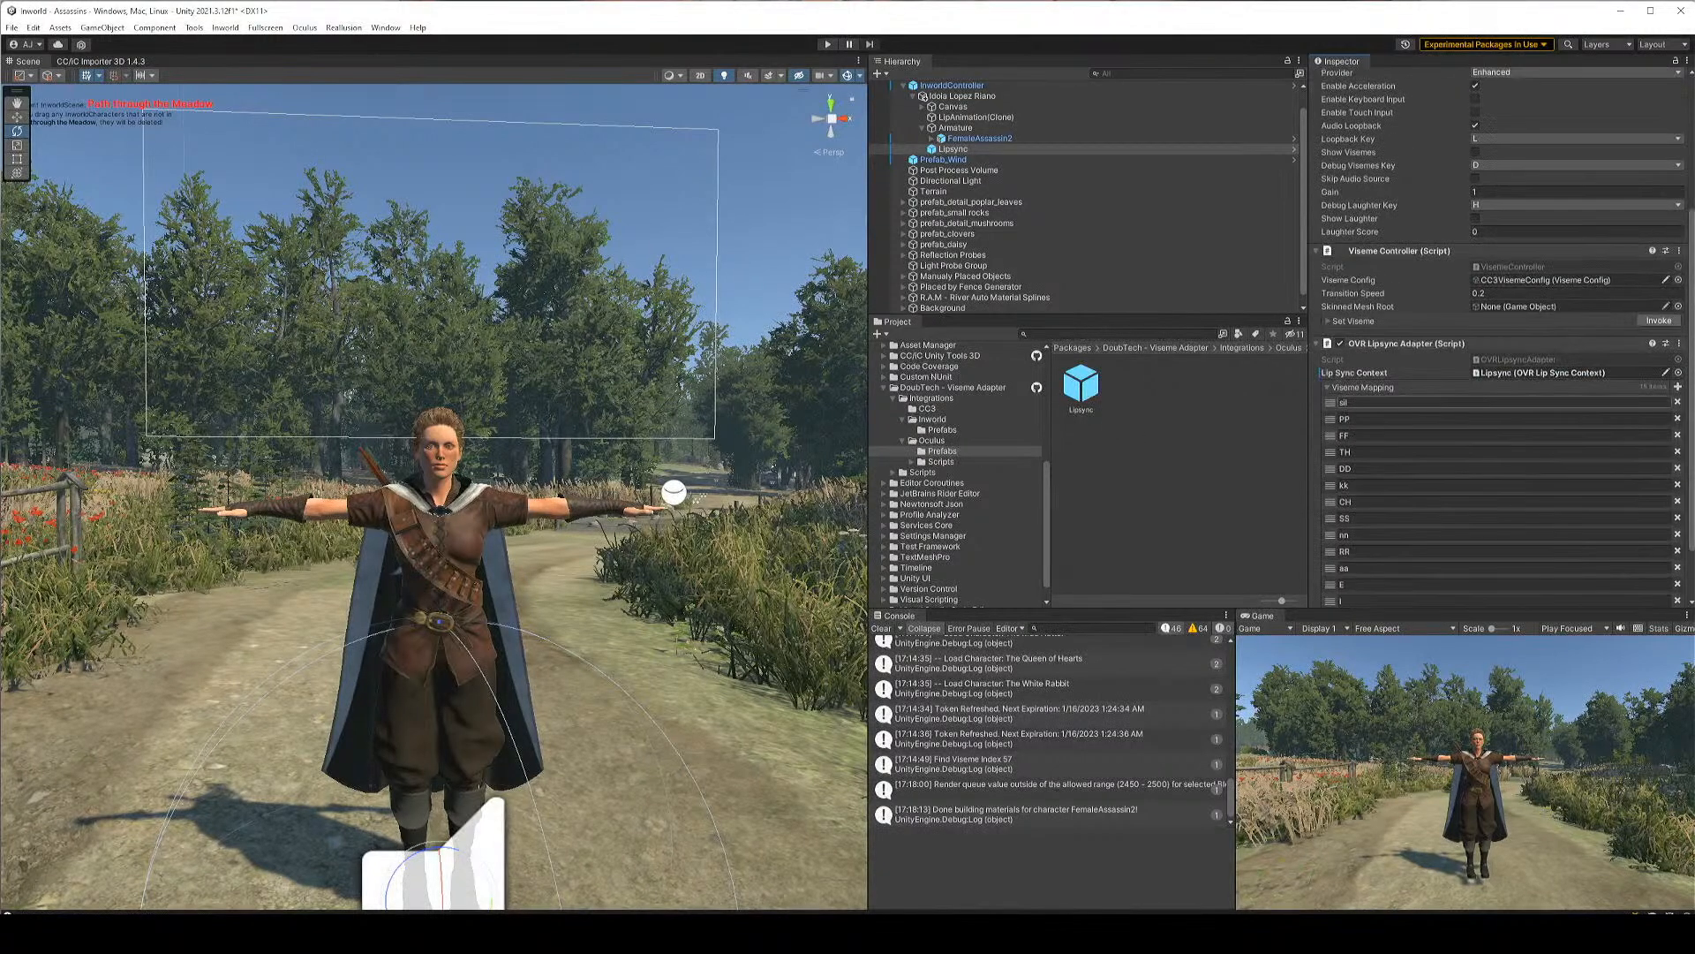
scroll(1390, 485, up, 5)
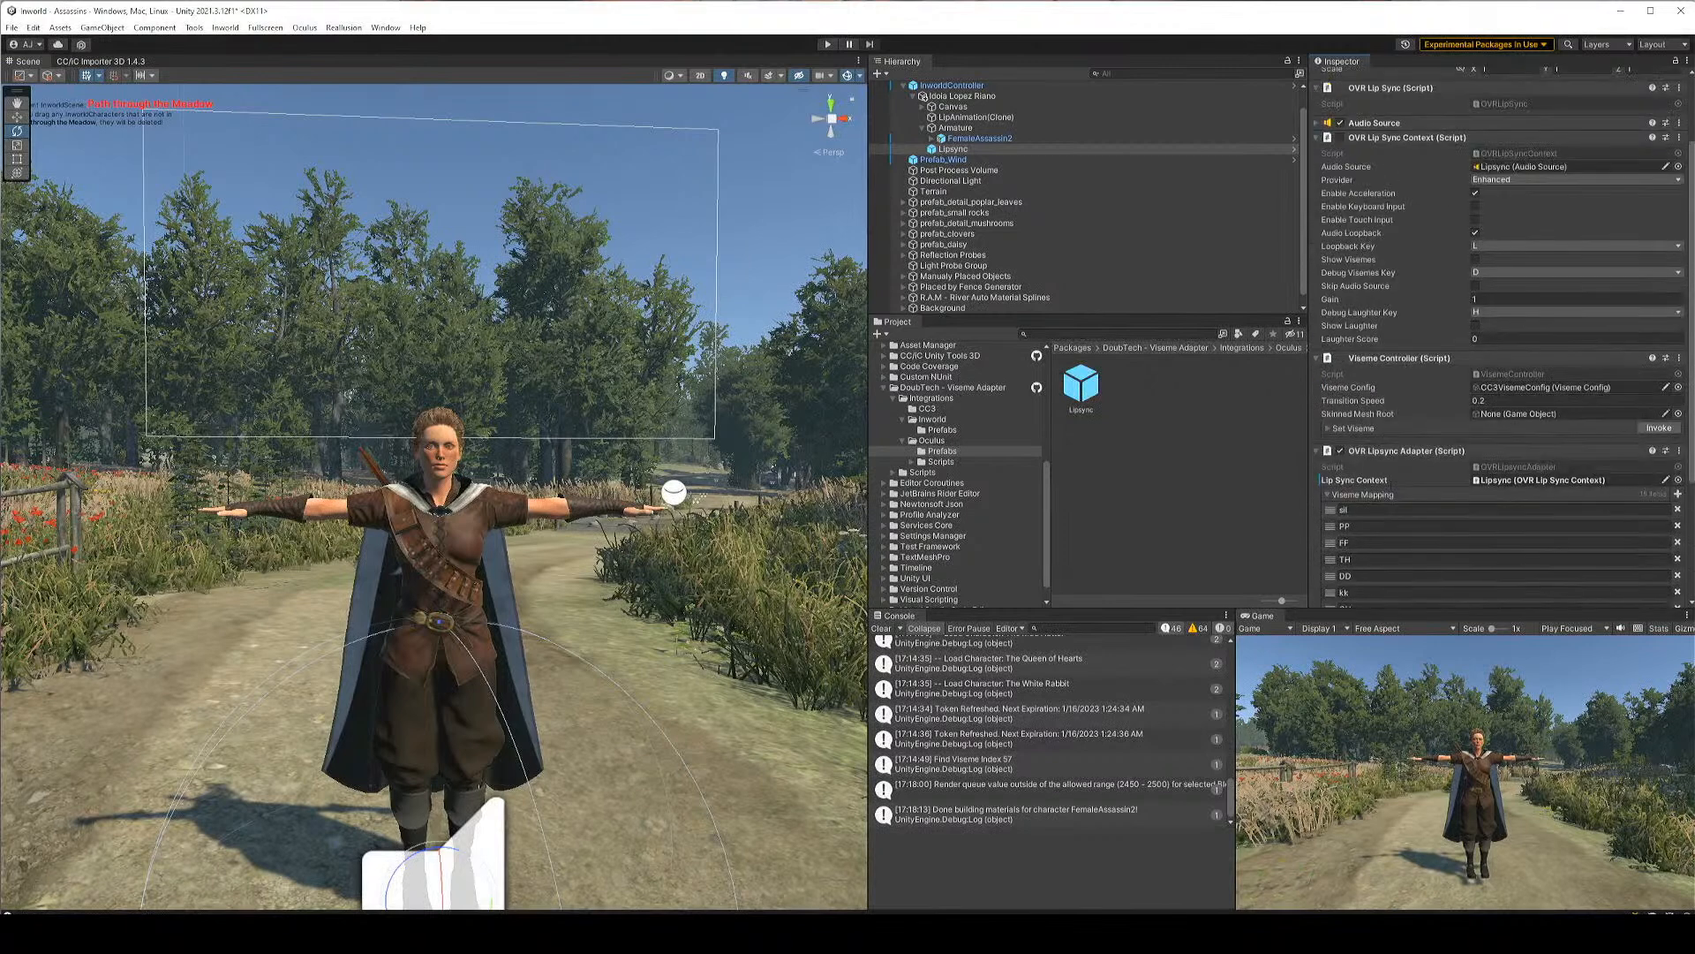
scroll(1386, 488, up, 3)
scroll(963, 113, up, 1)
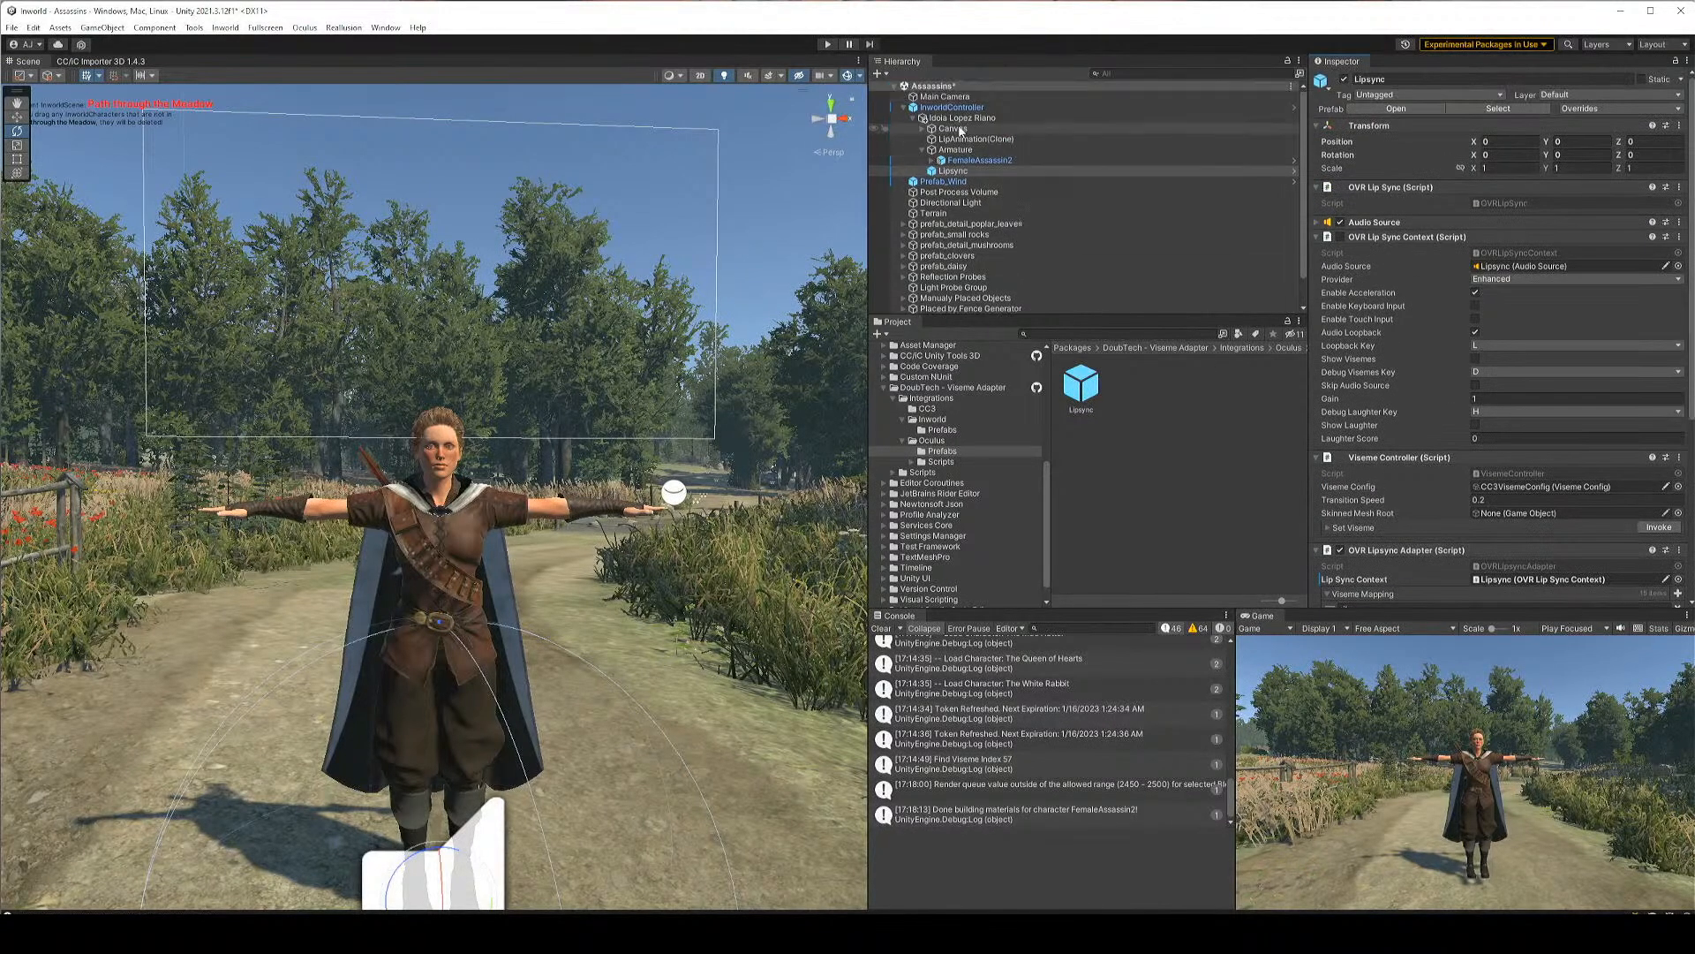
click(954, 108)
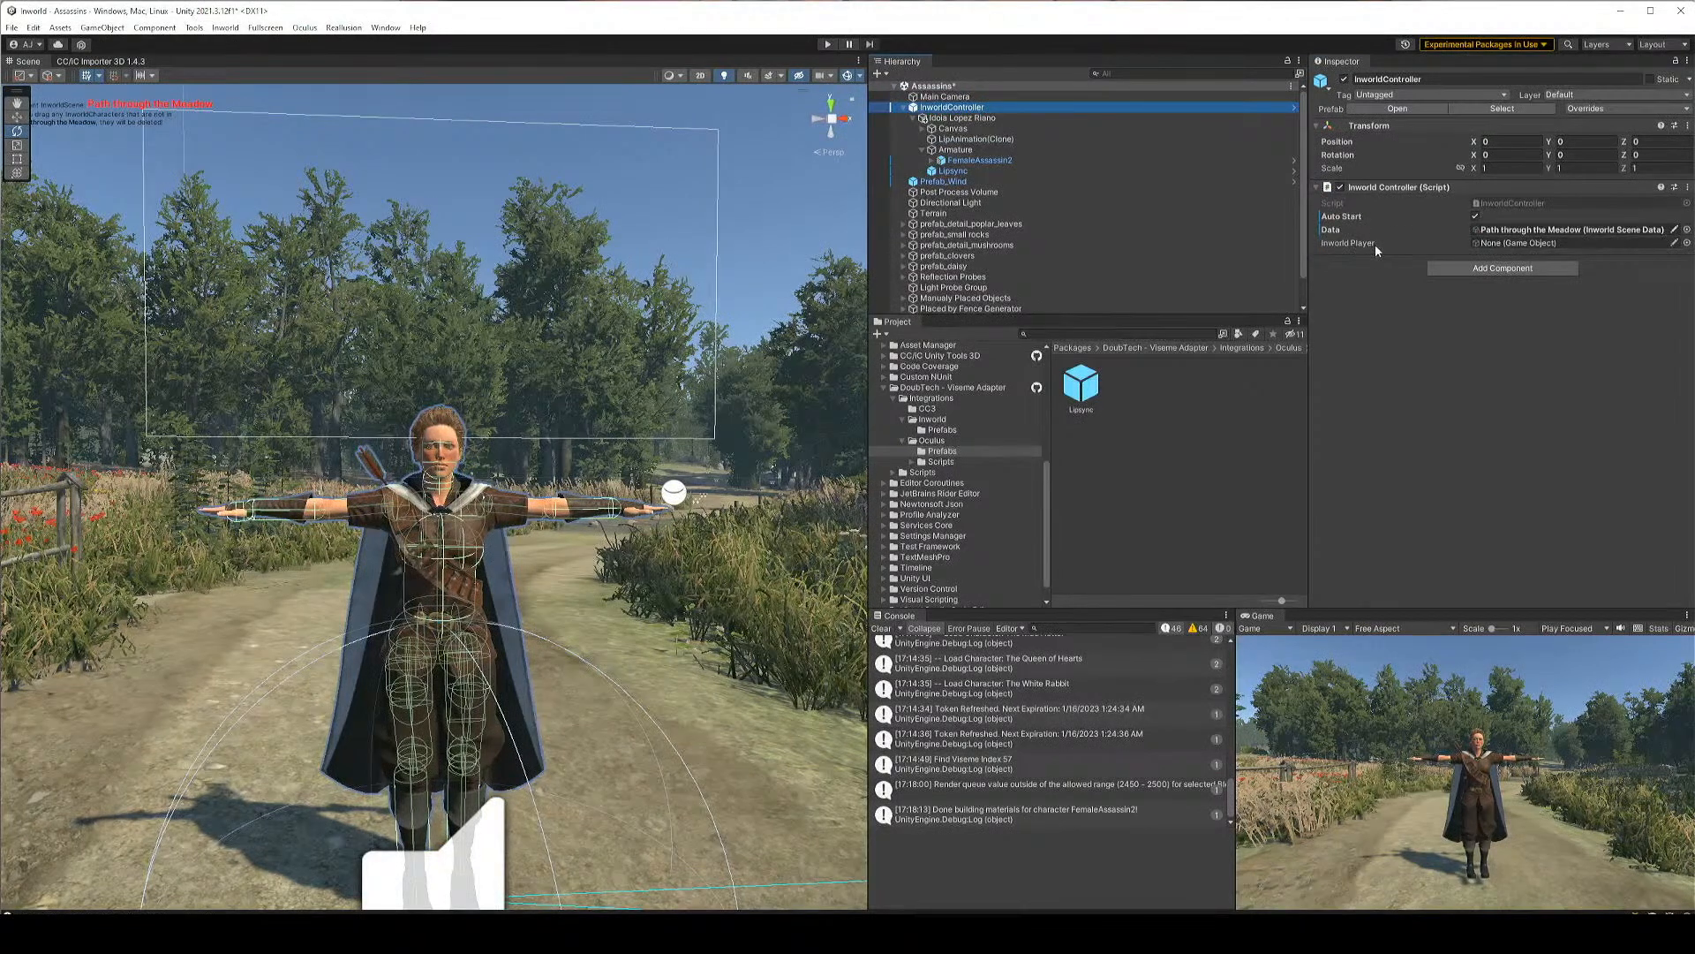
click(951, 120)
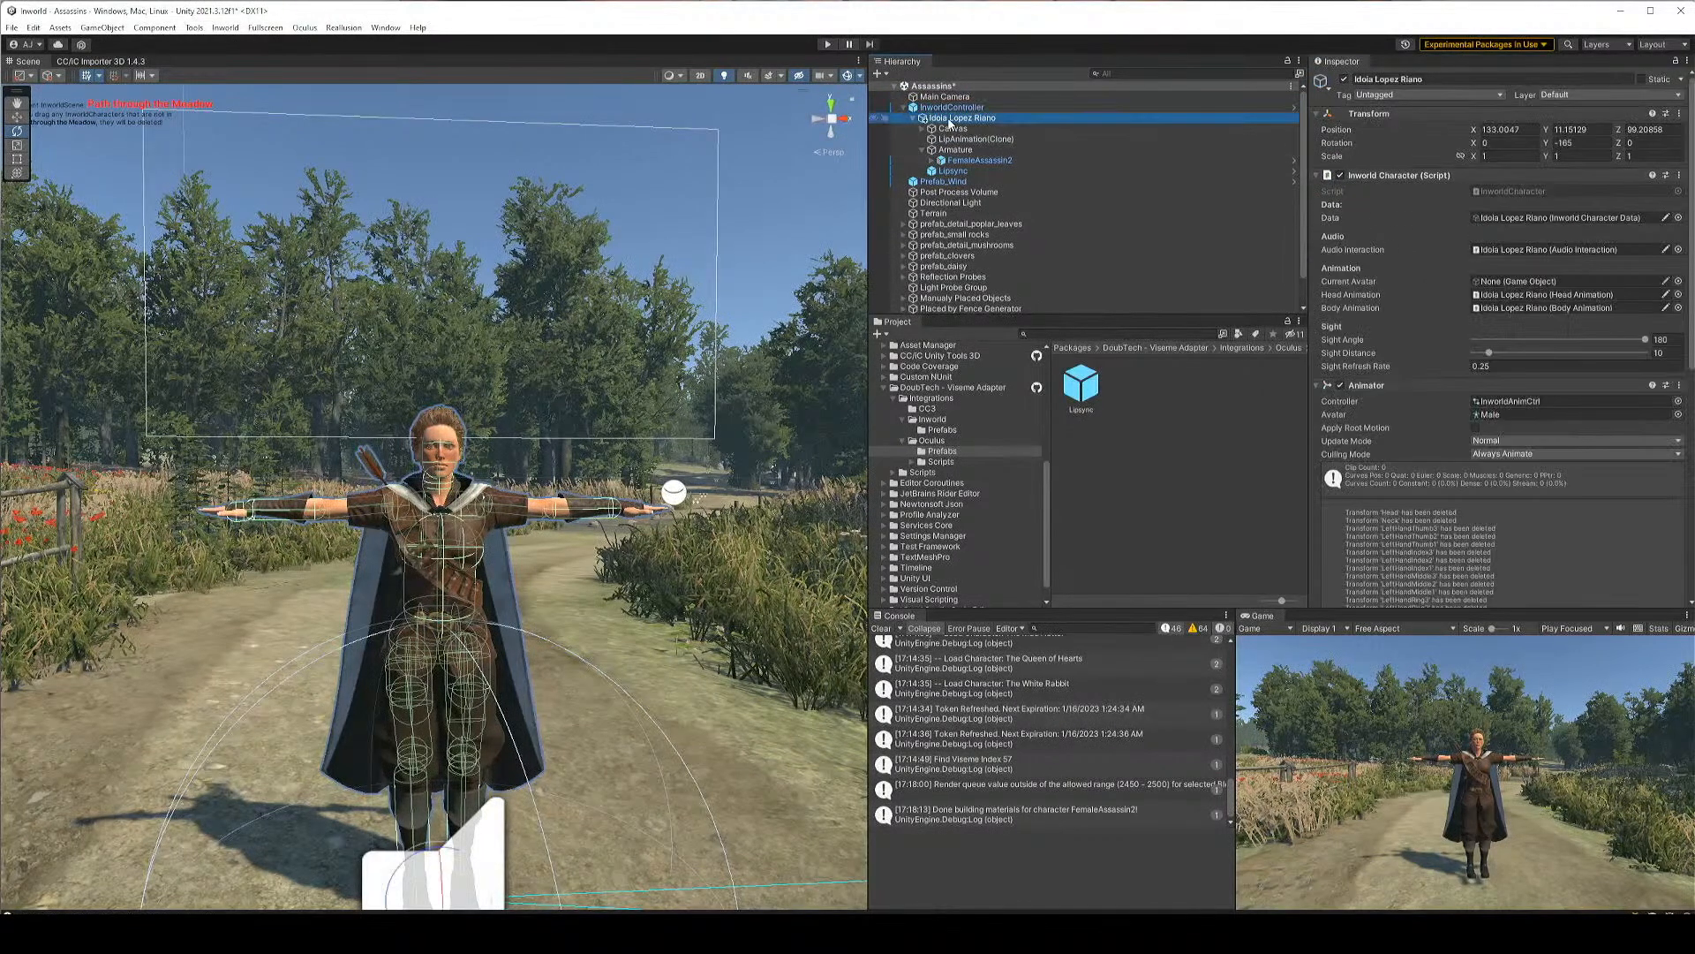
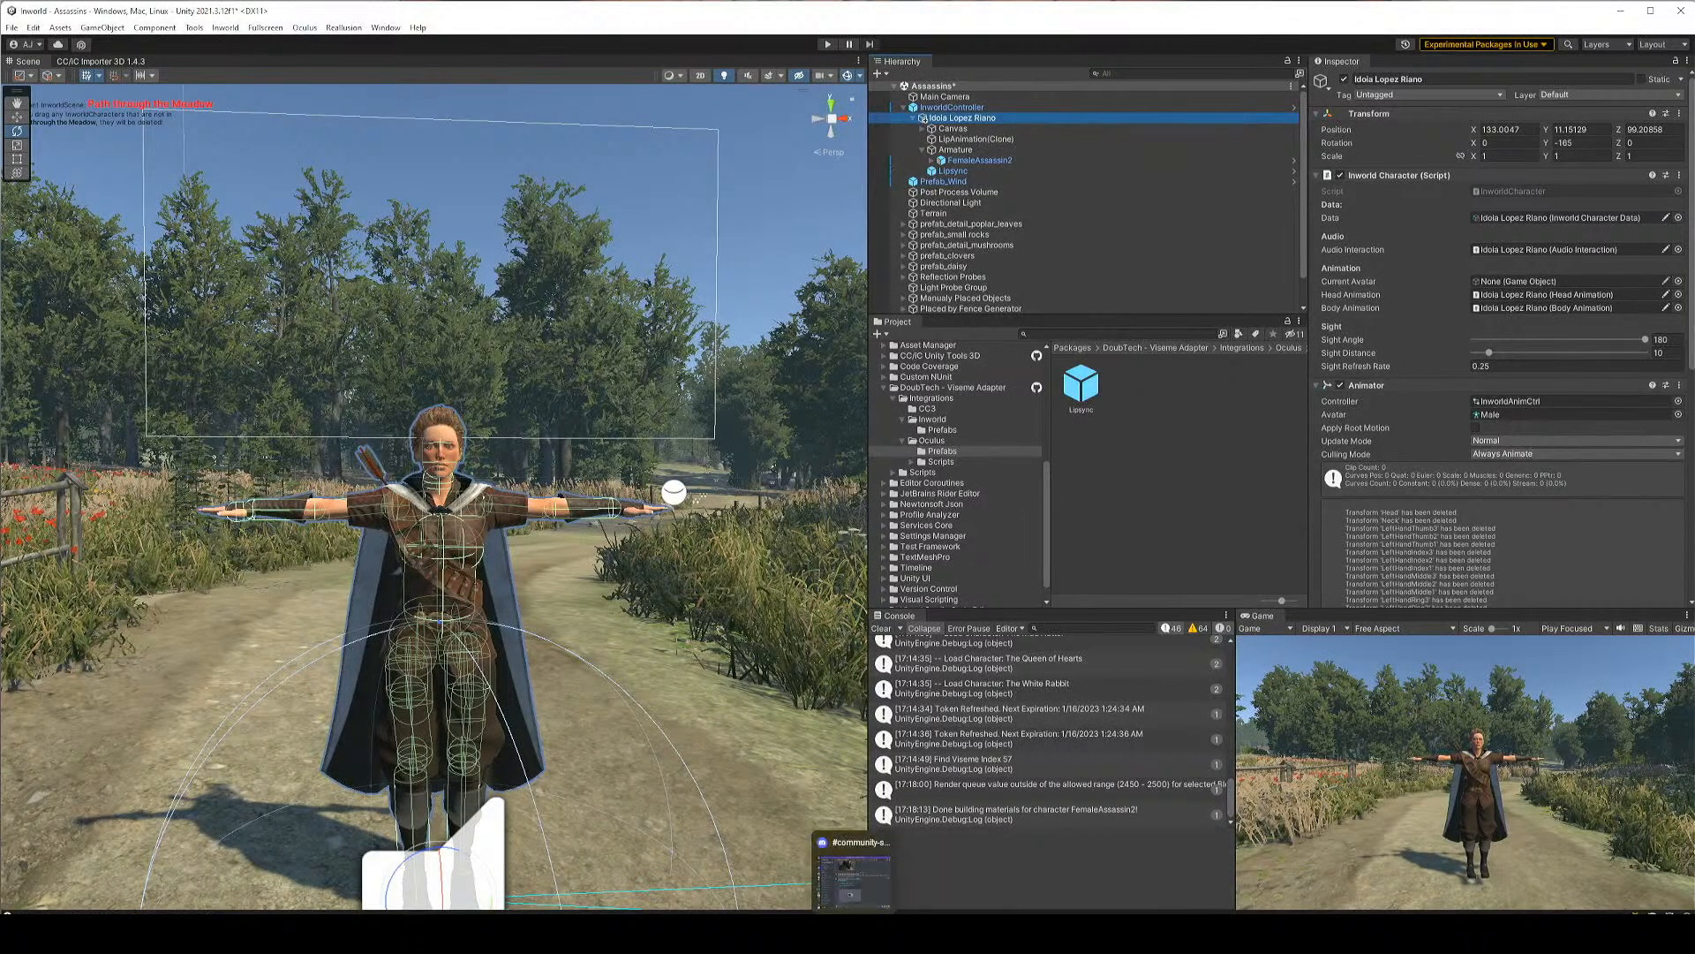
Switch to the browser, search Google for Idoia Lopez Riano and open the Wikipedia article about her
click(735, 933)
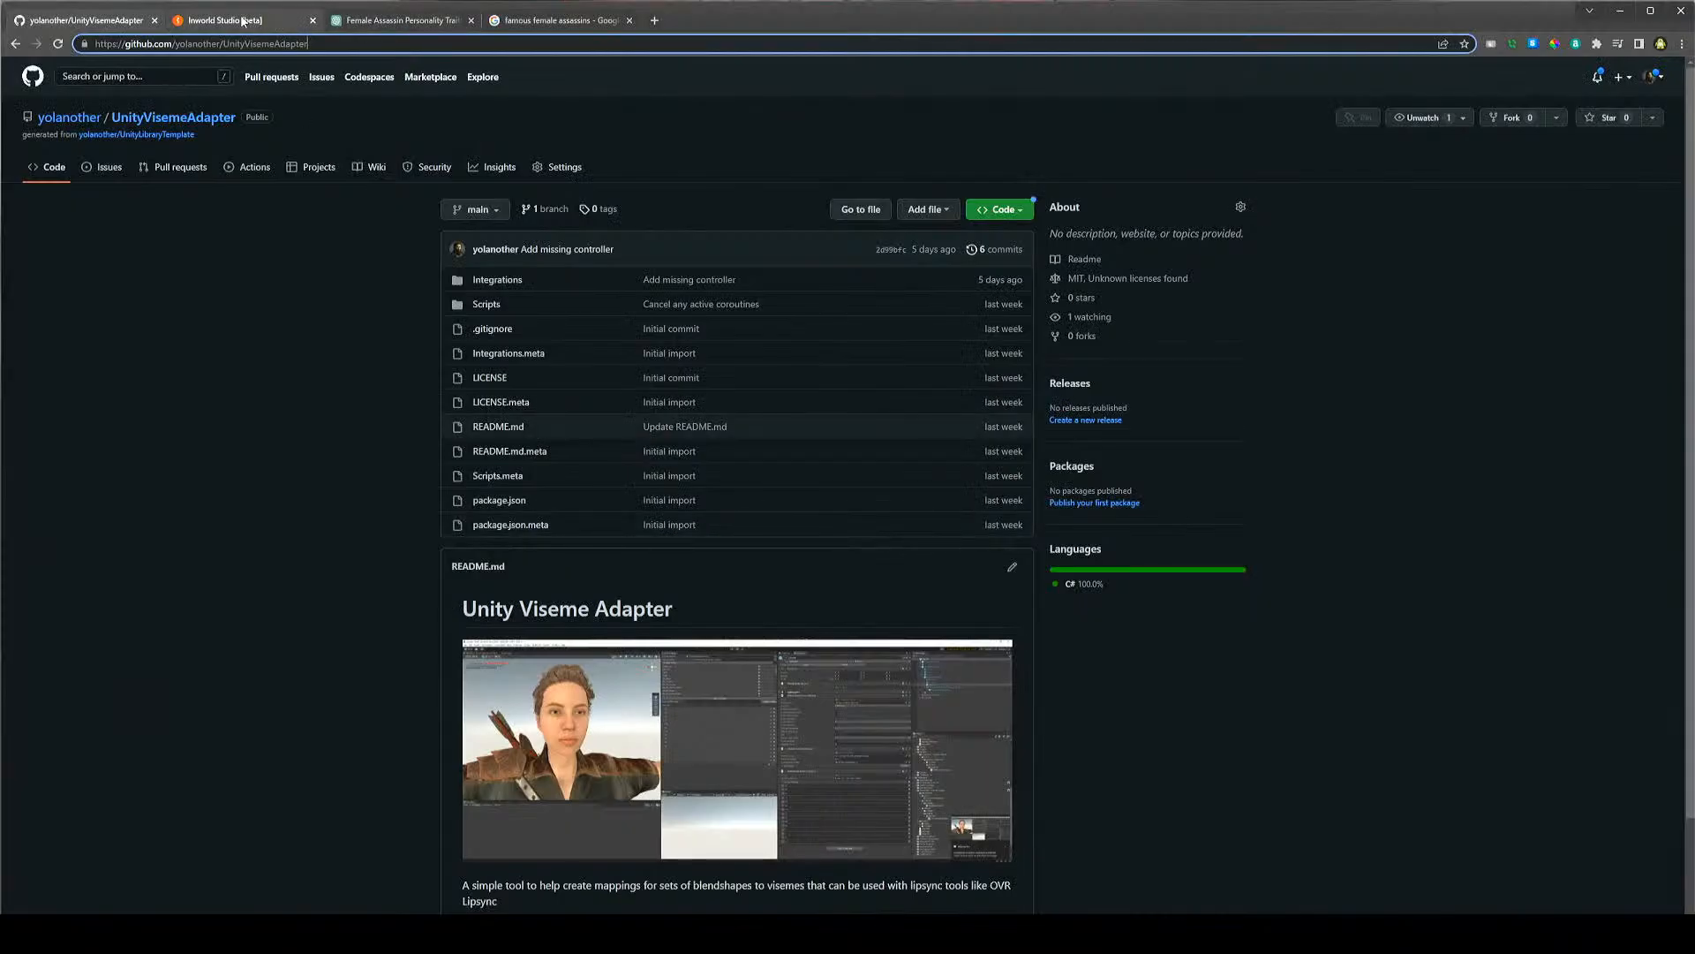
click(548, 19)
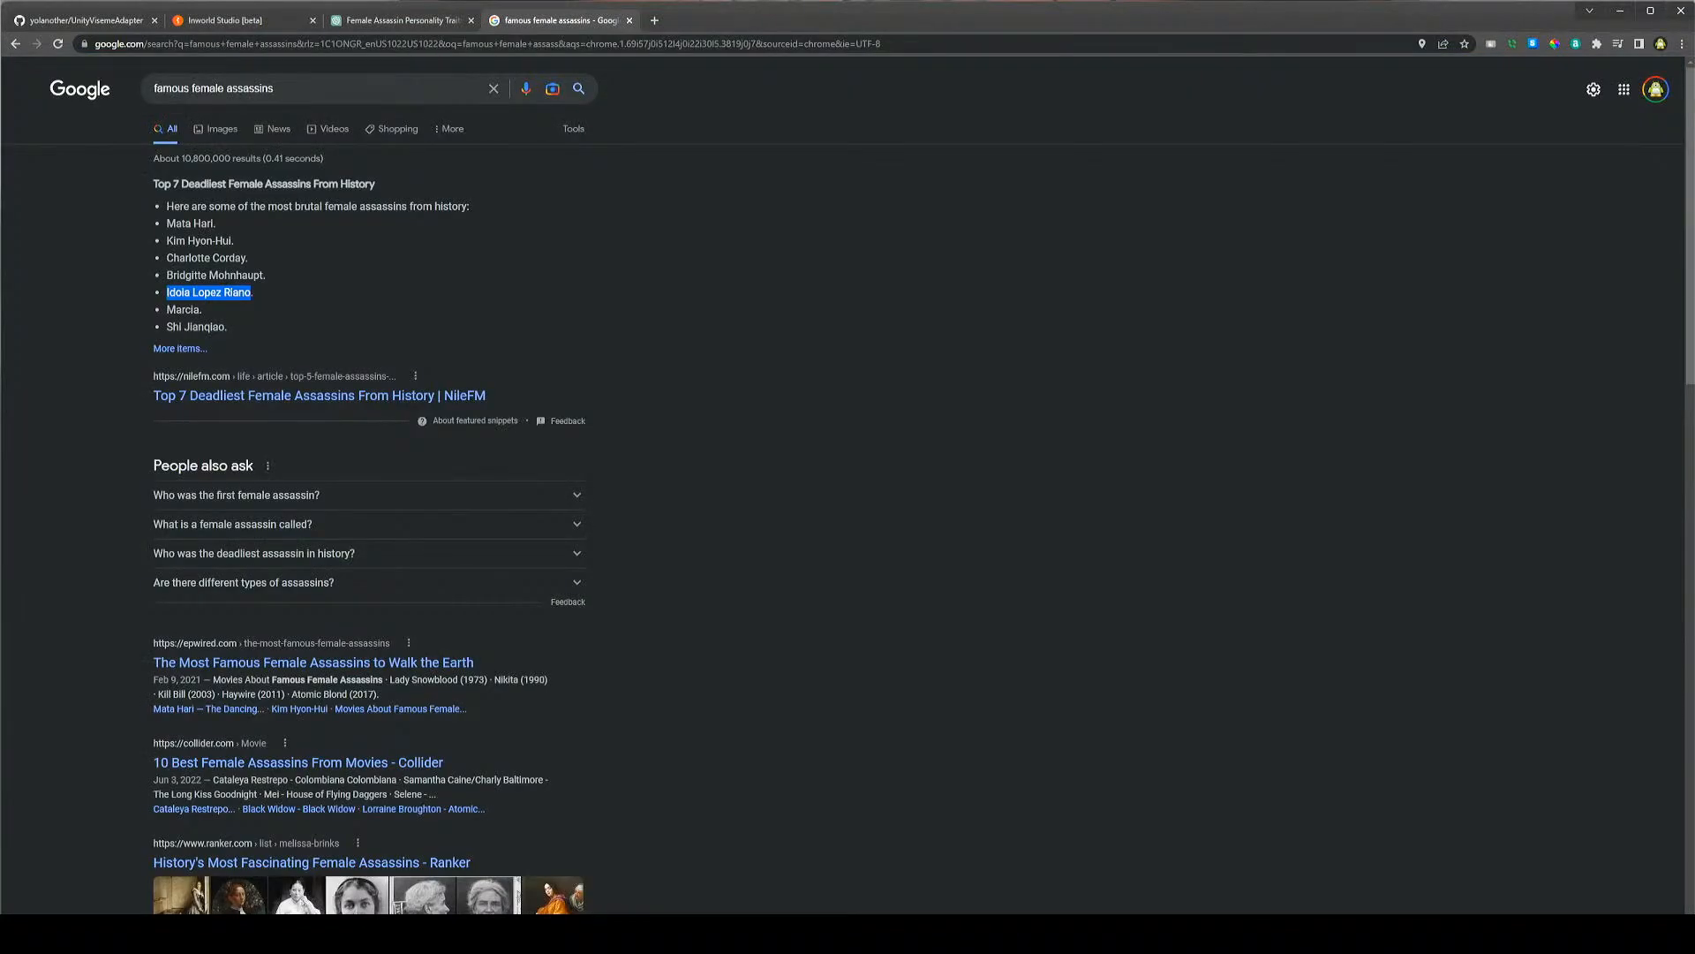
click(257, 295)
drag(253, 294, 164, 297)
key(ctrl+c)
triple_click(281, 89)
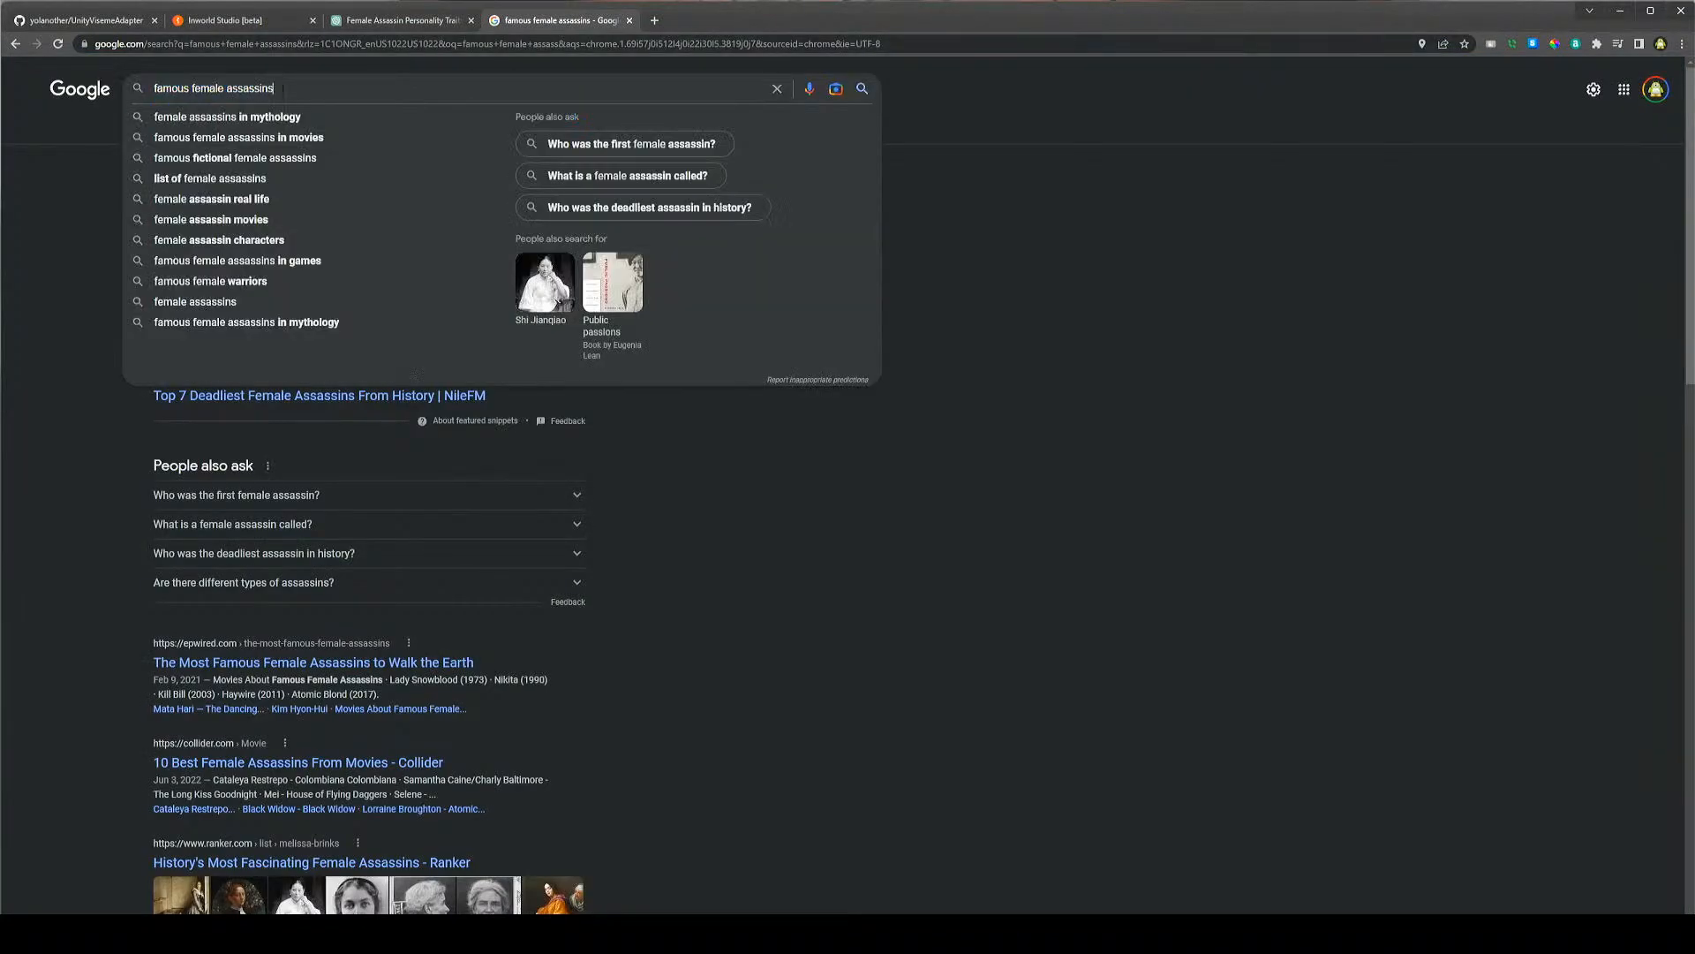
key(ctrl+v)
key(Return)
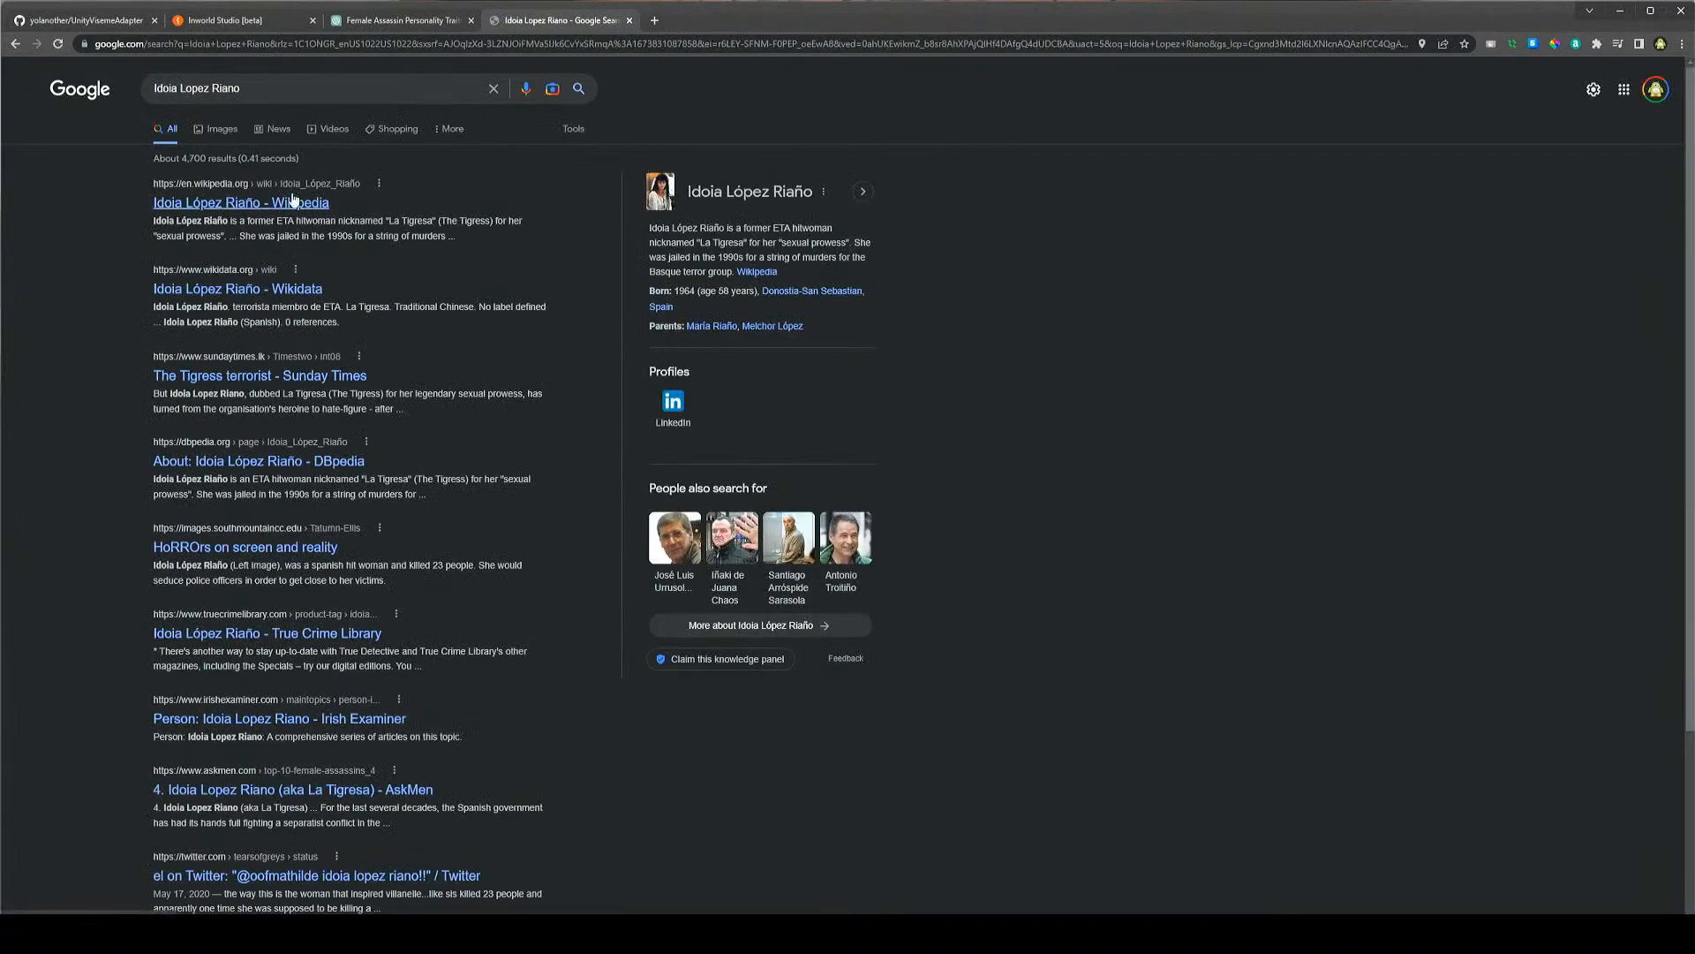
click(294, 200)
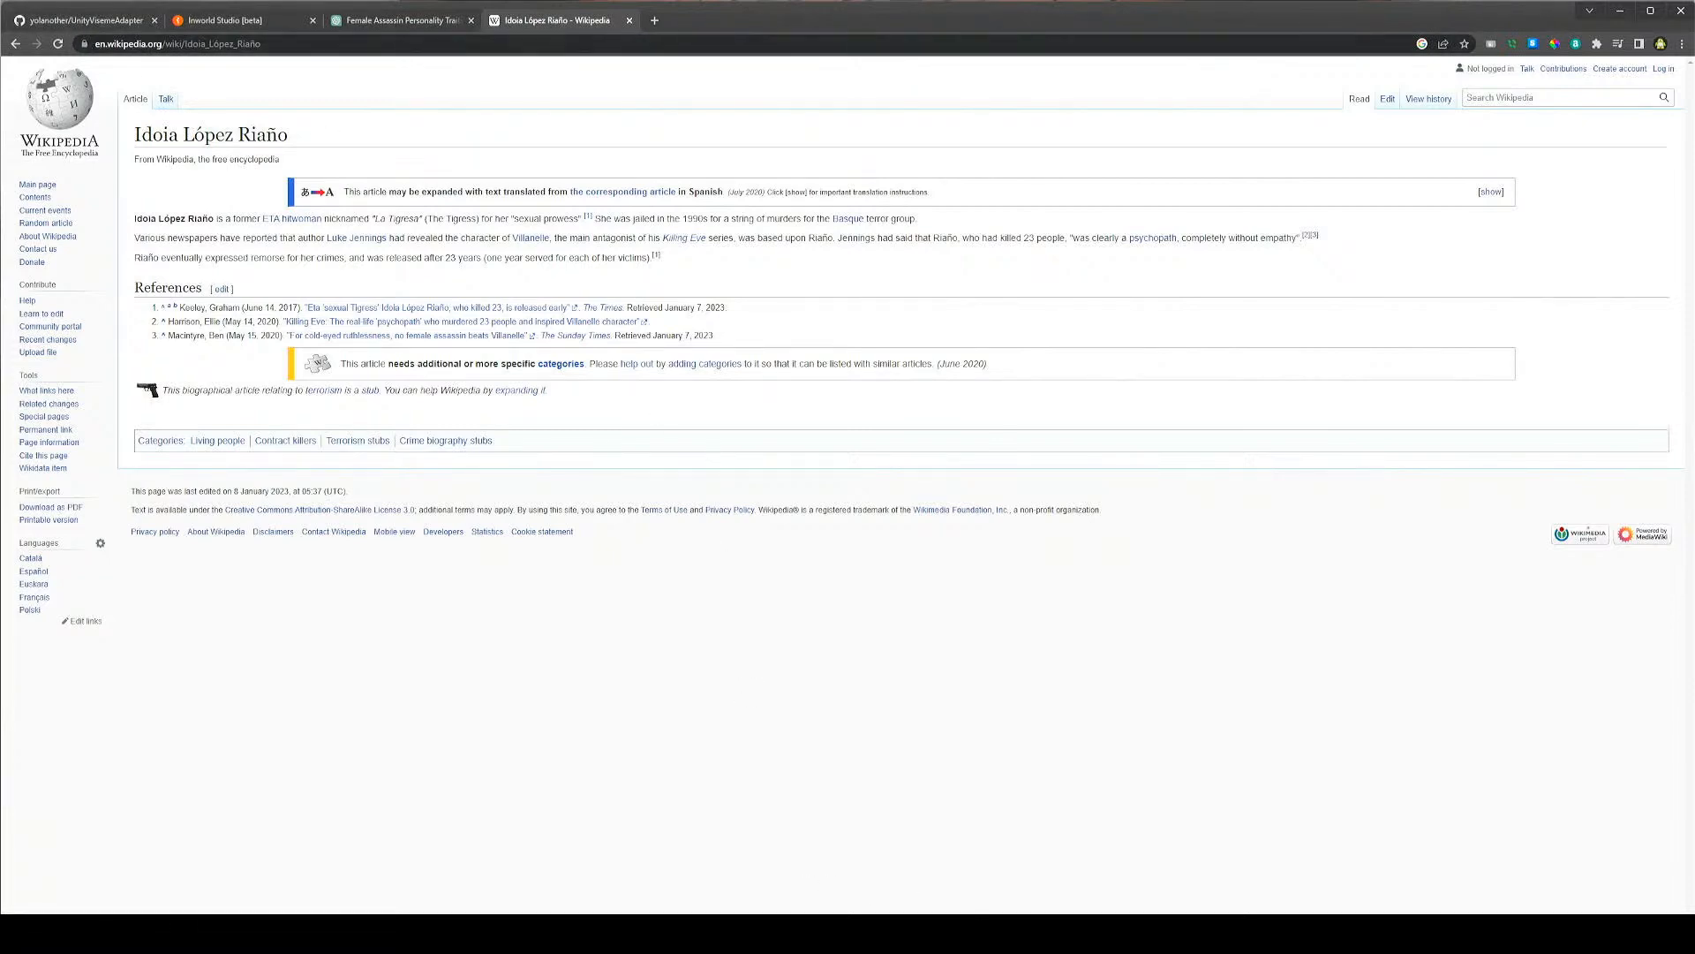
Return to Unity and assign FemaleAssassin2 as the Current Avatar of the Inworld Character script
click(1028, 934)
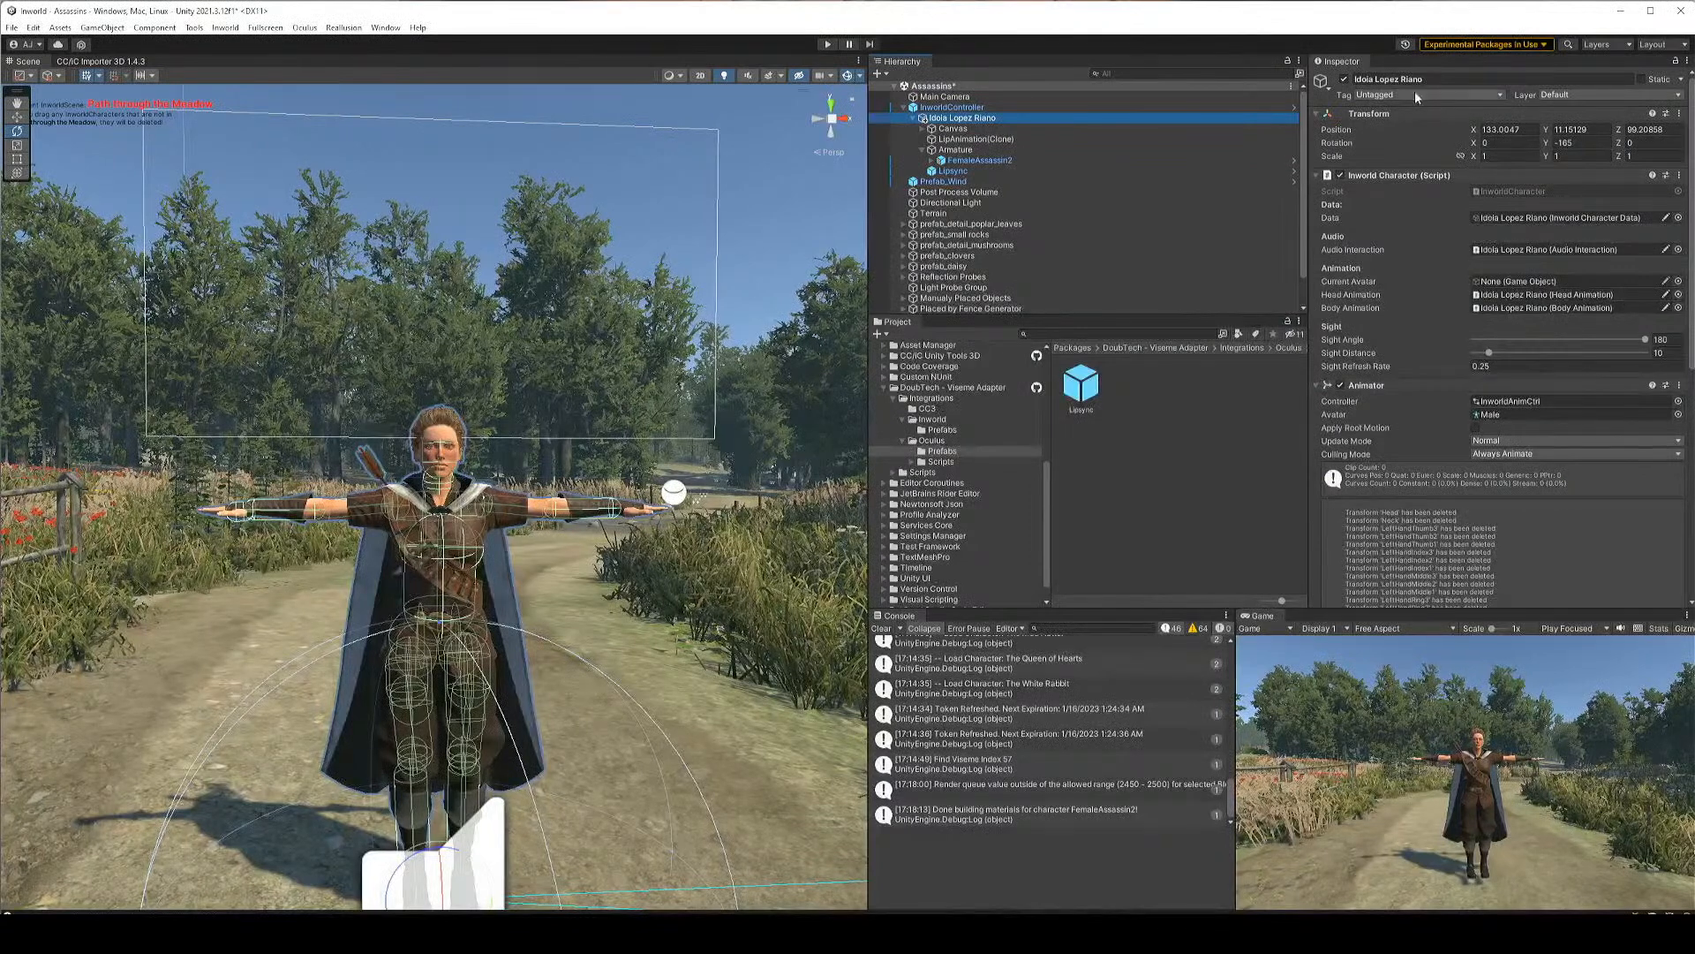
click(1528, 279)
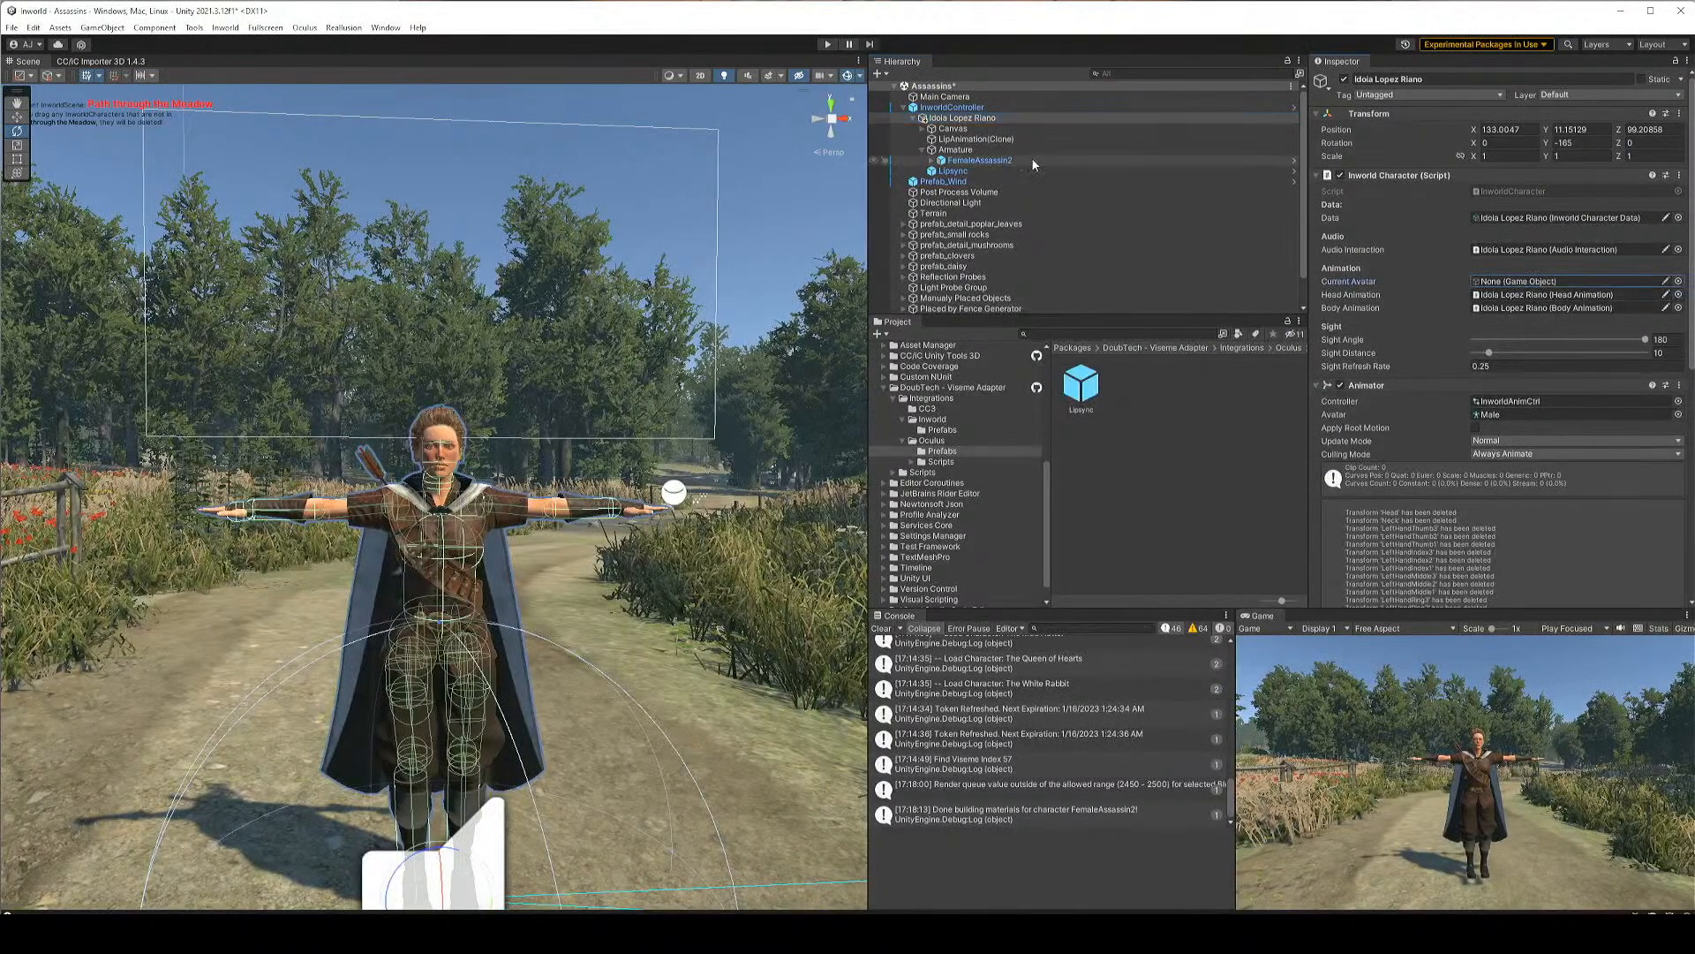
click(991, 162)
drag(991, 176, 1519, 283)
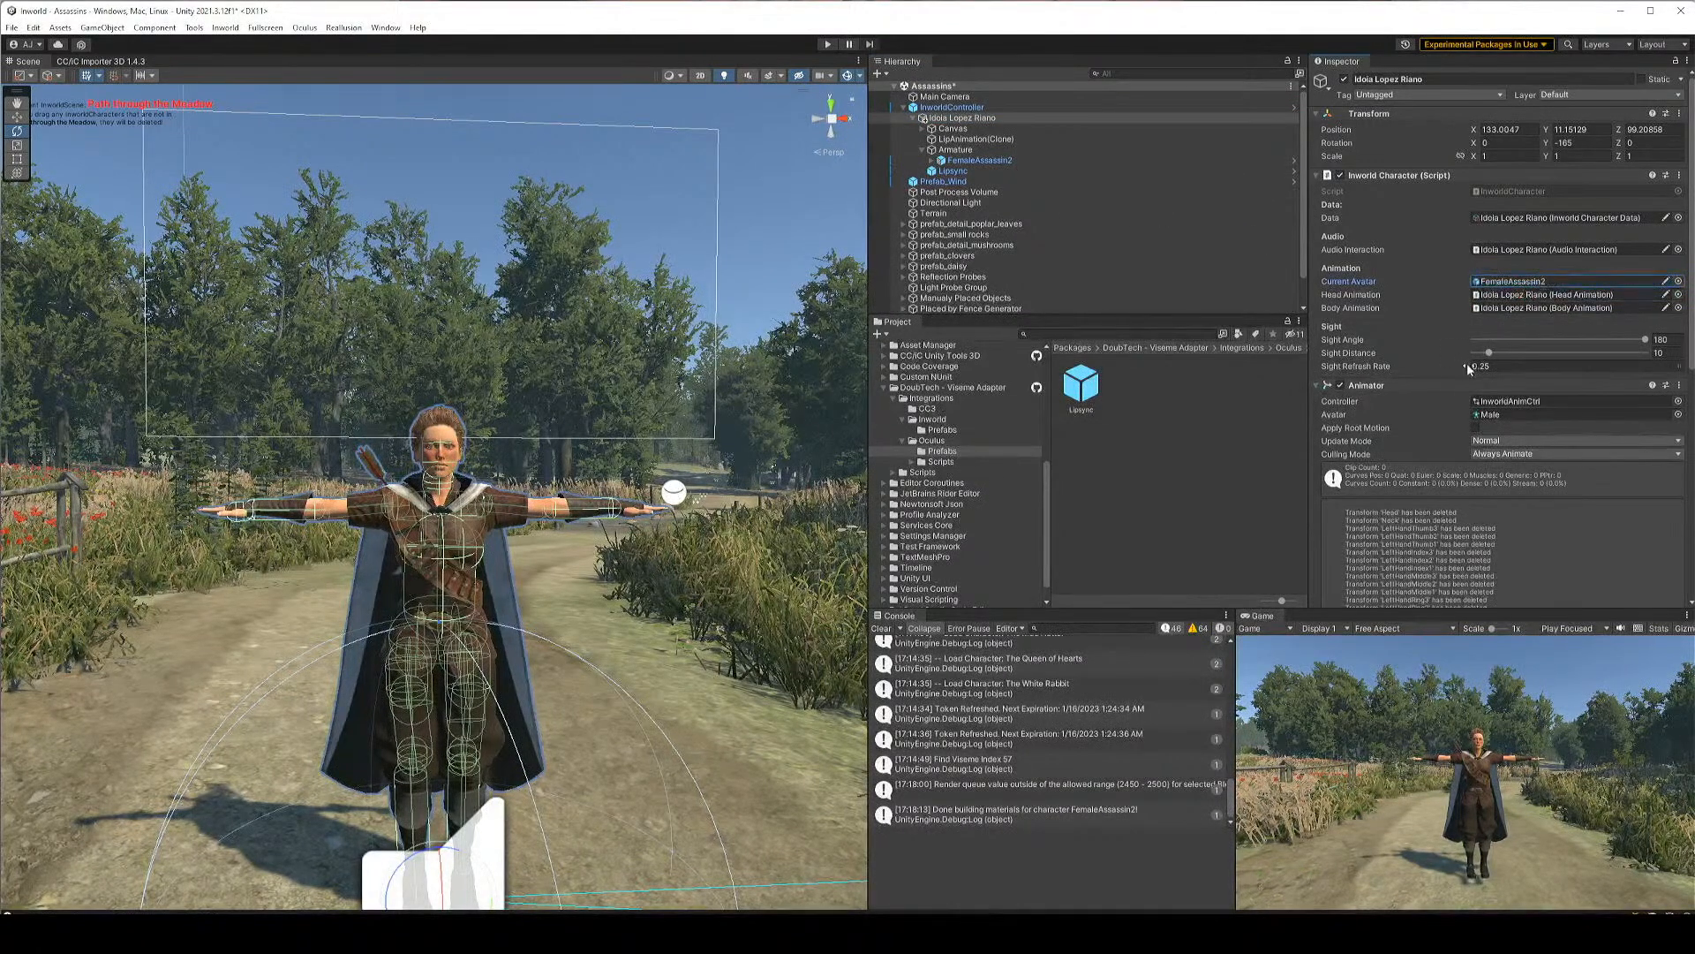
Remove the Inworld character's own Animator component and assign FemaleAssassin2 as the Animator of its Body Animation script
scroll(1493, 309, down, 6)
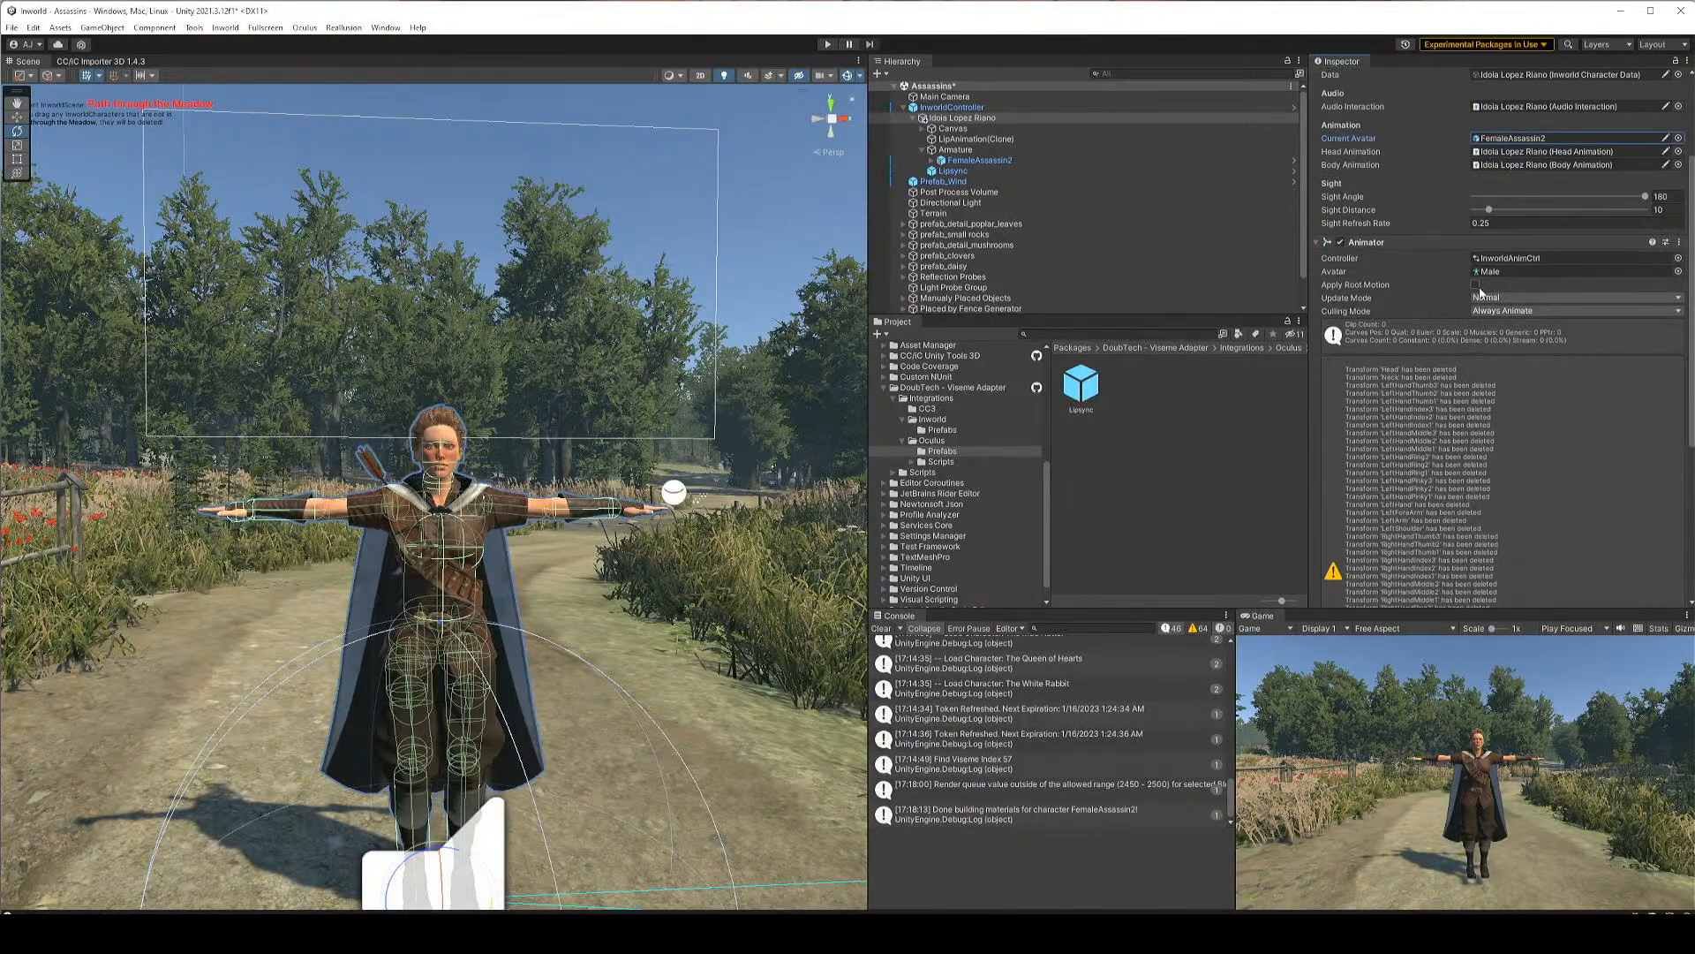
scroll(1480, 289, up, 5)
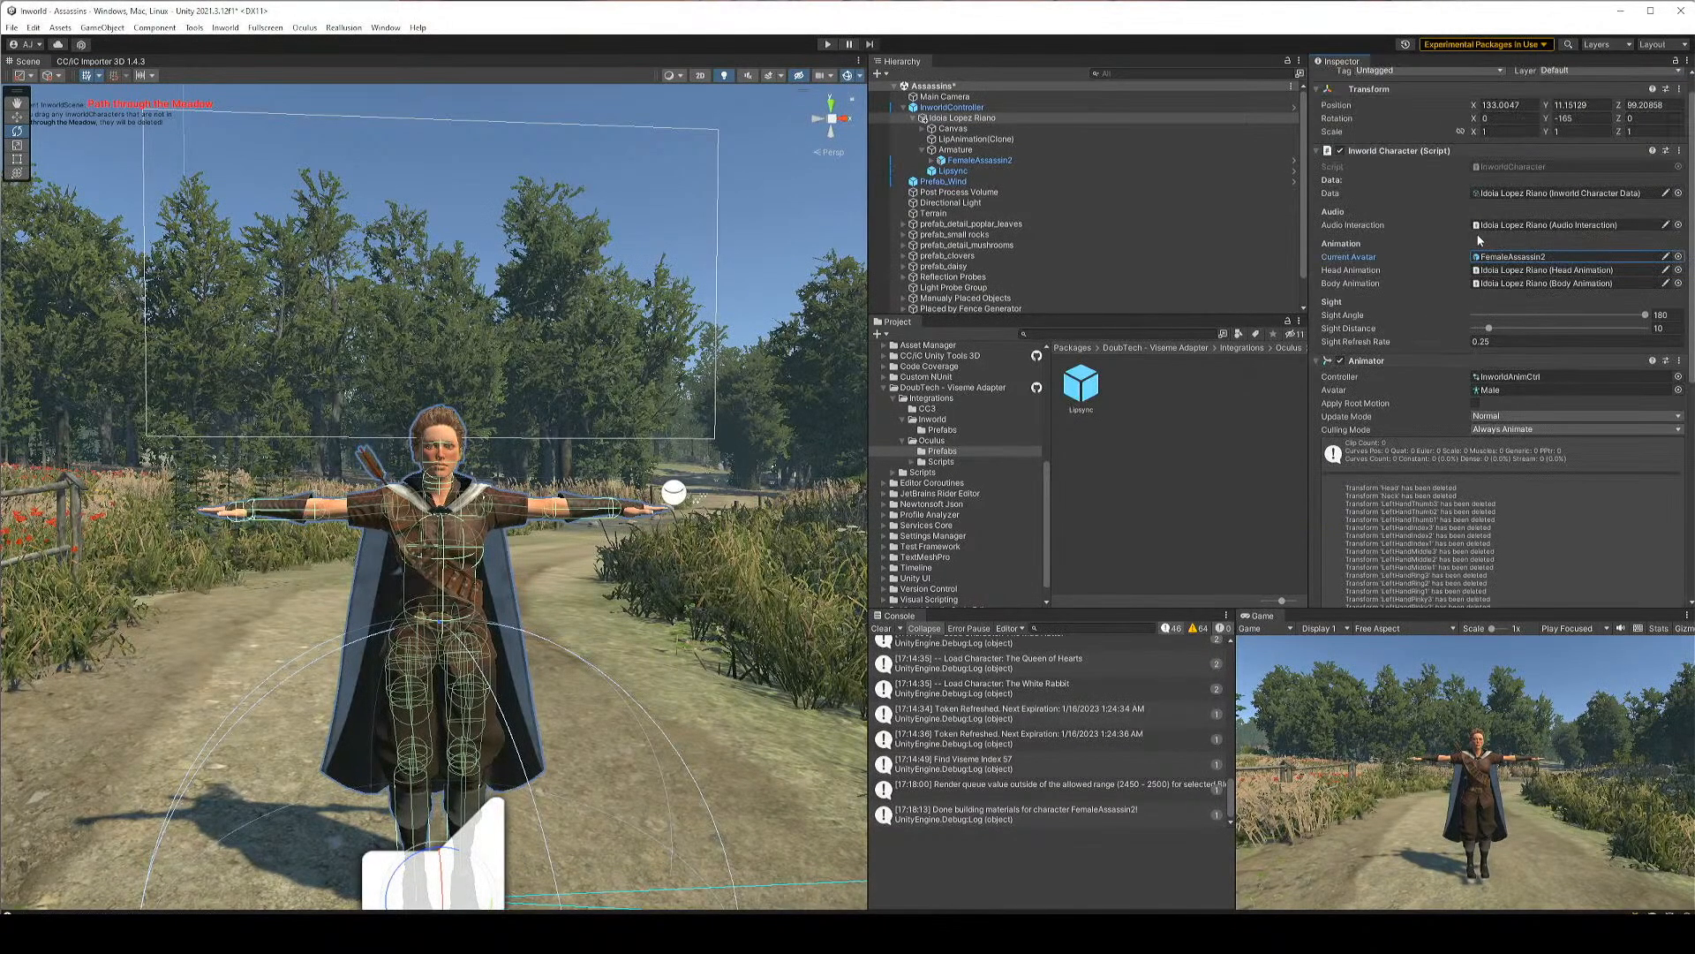
click(1318, 361)
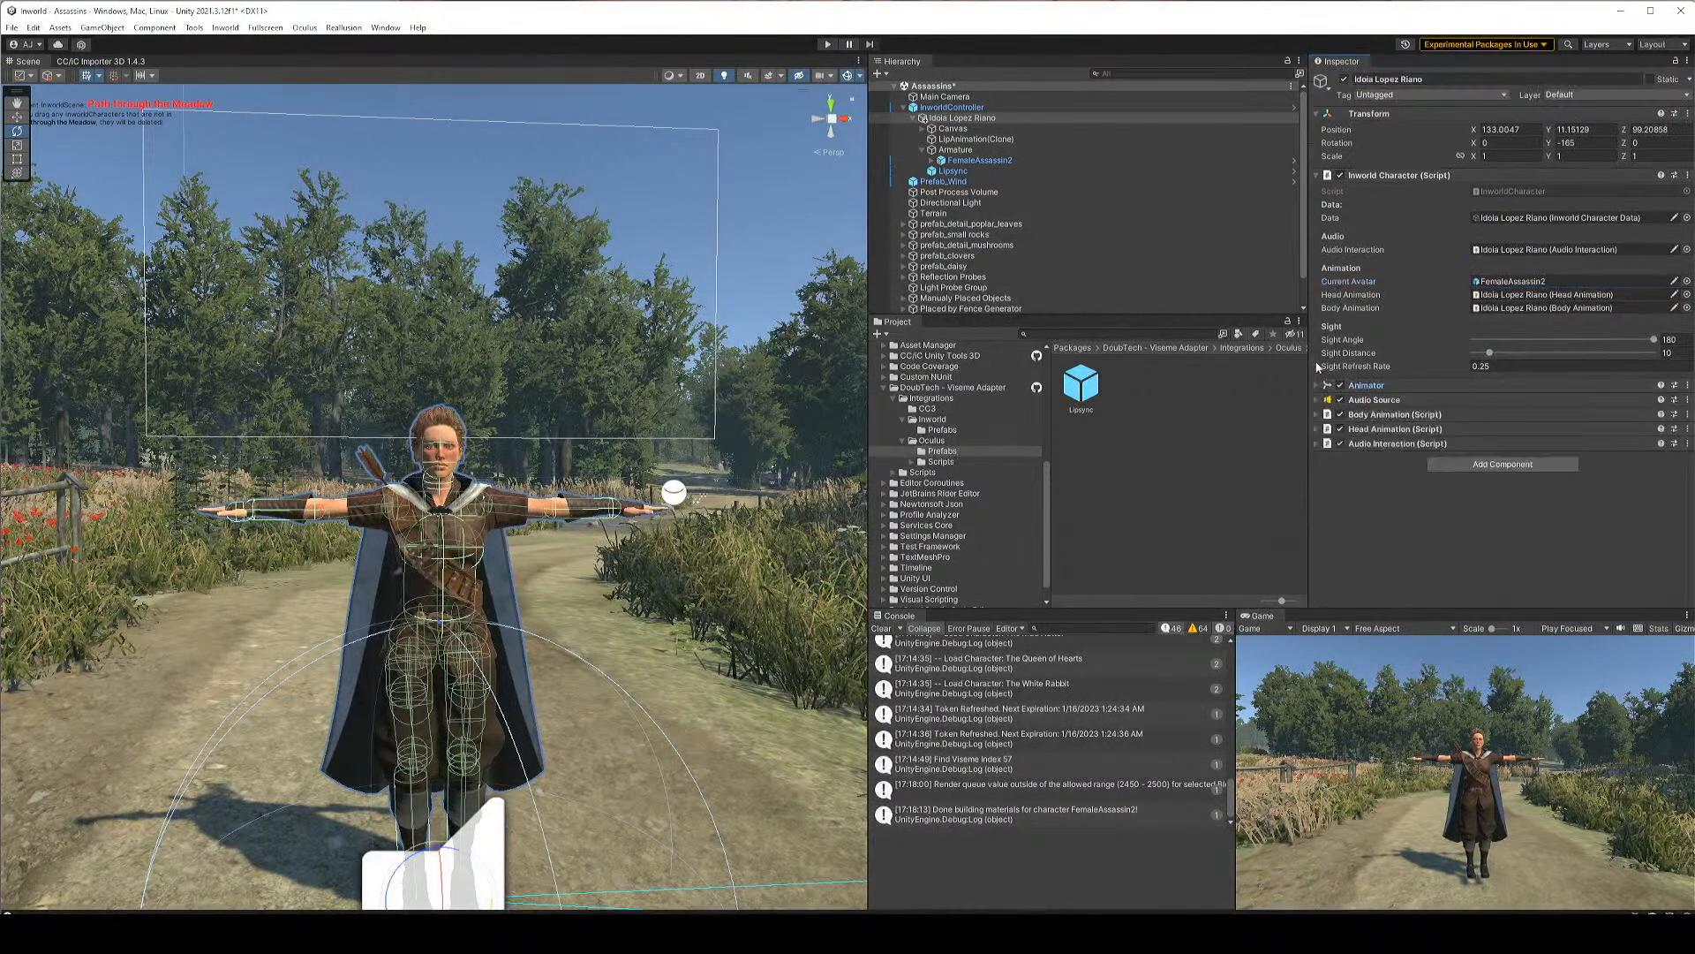
click(1316, 414)
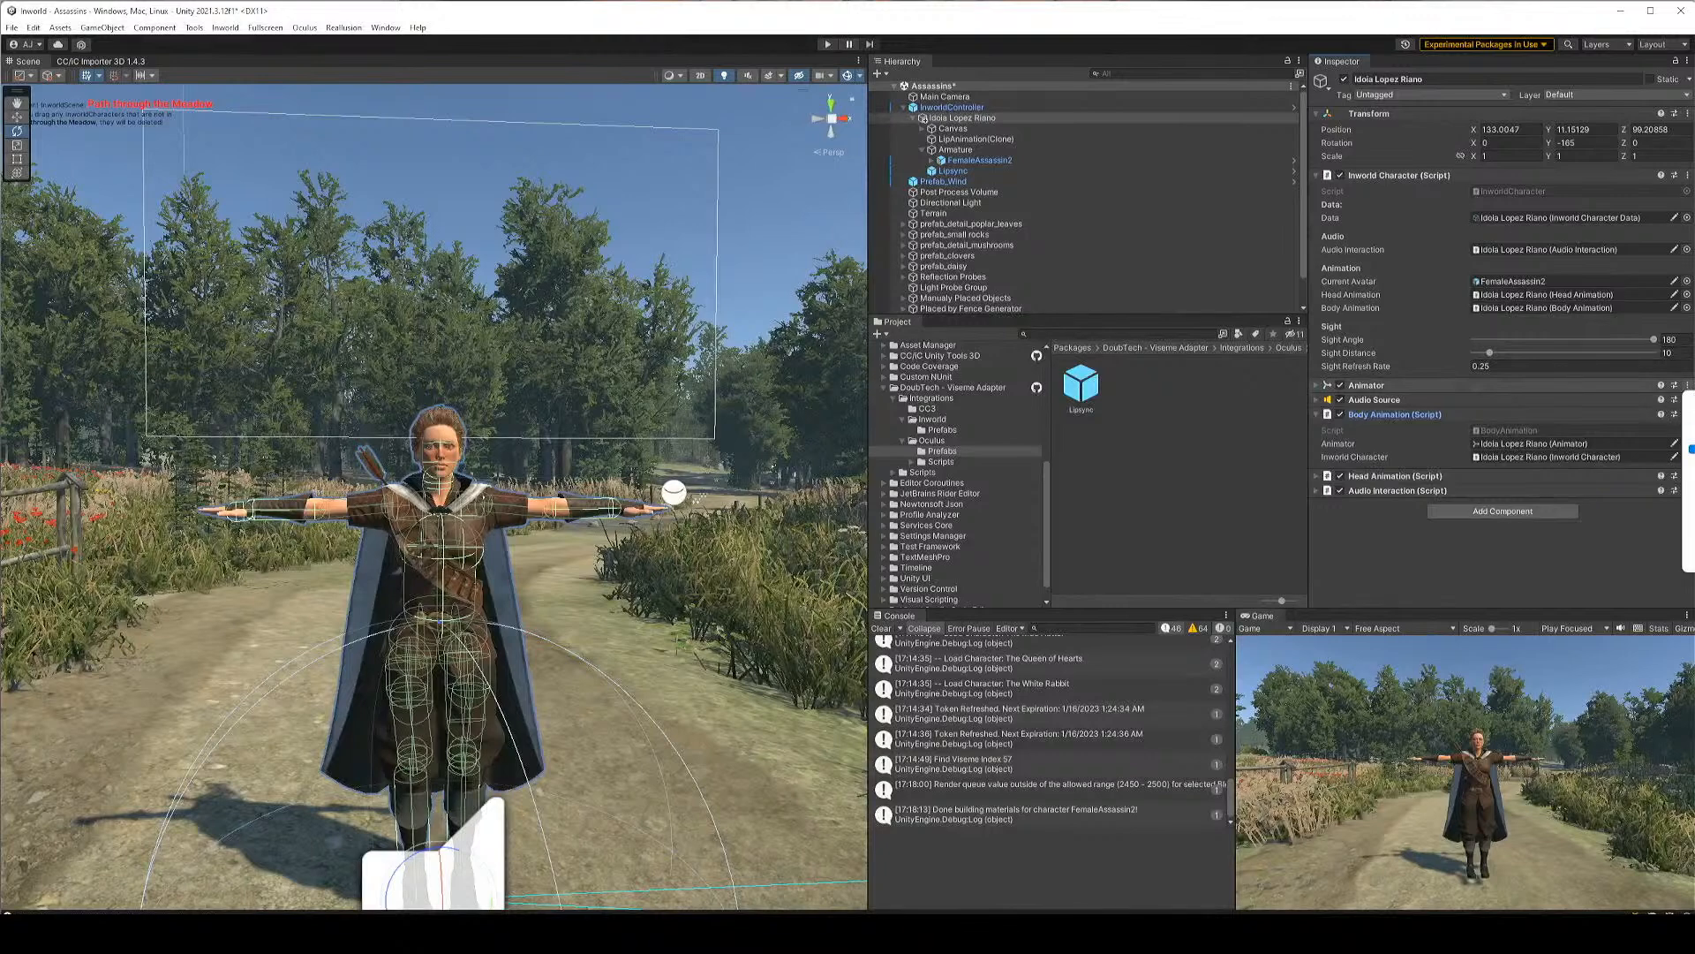
click(1692, 421)
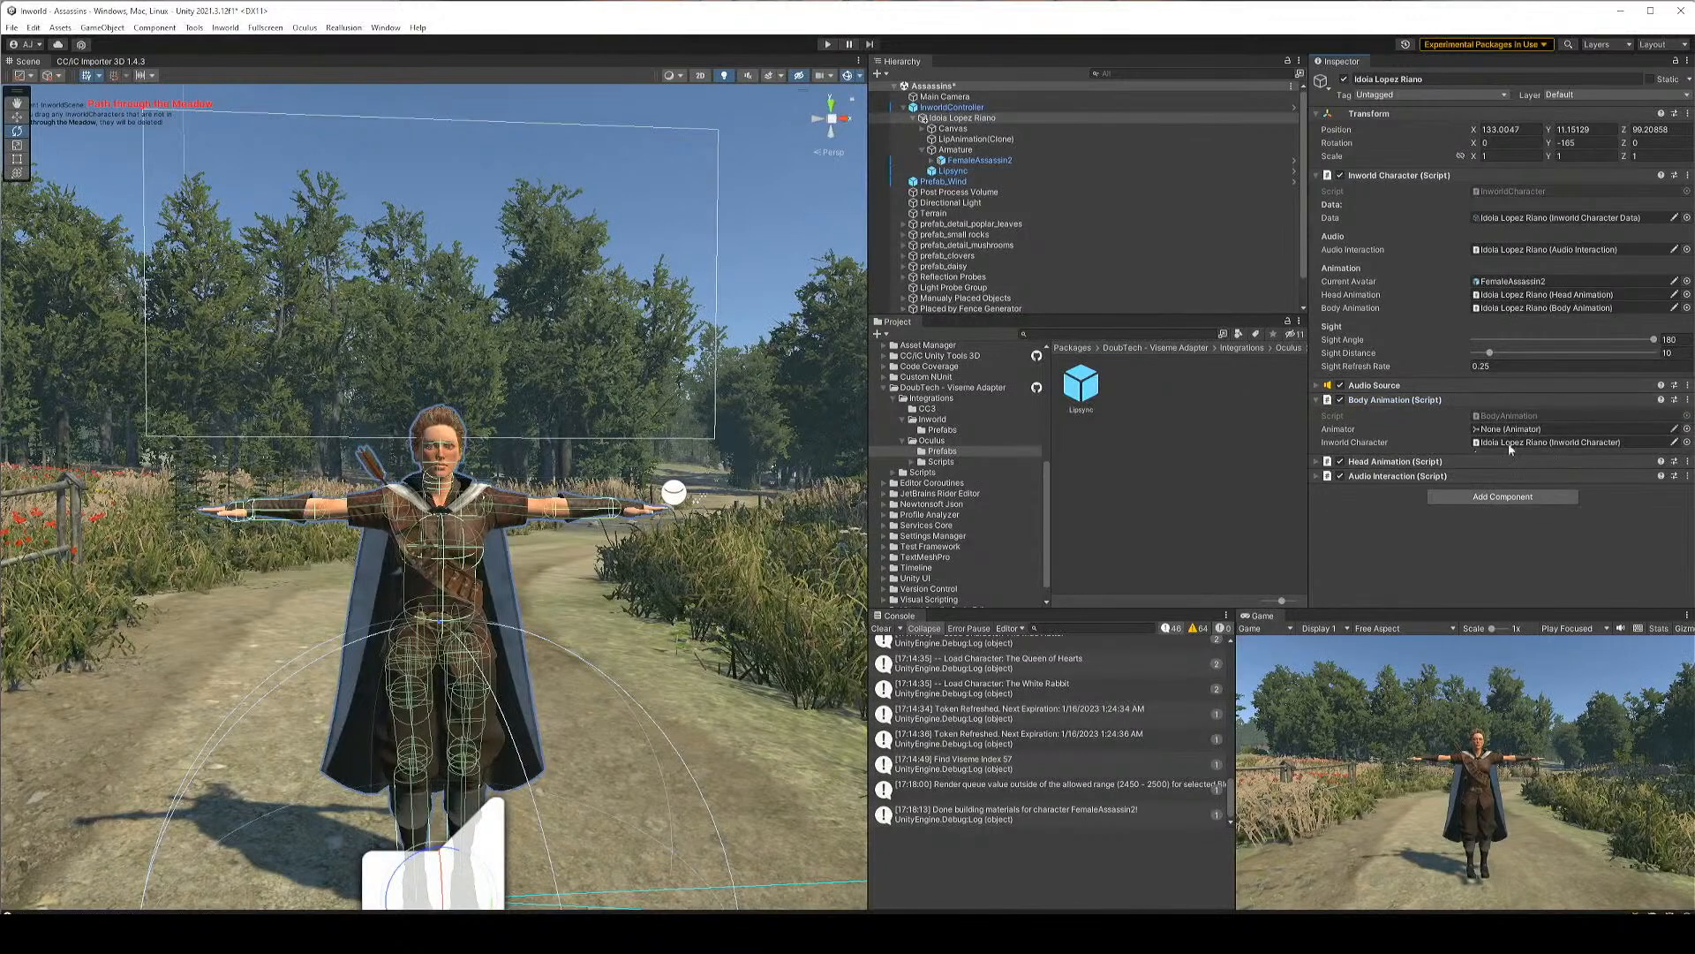
drag(1139, 161, 1518, 430)
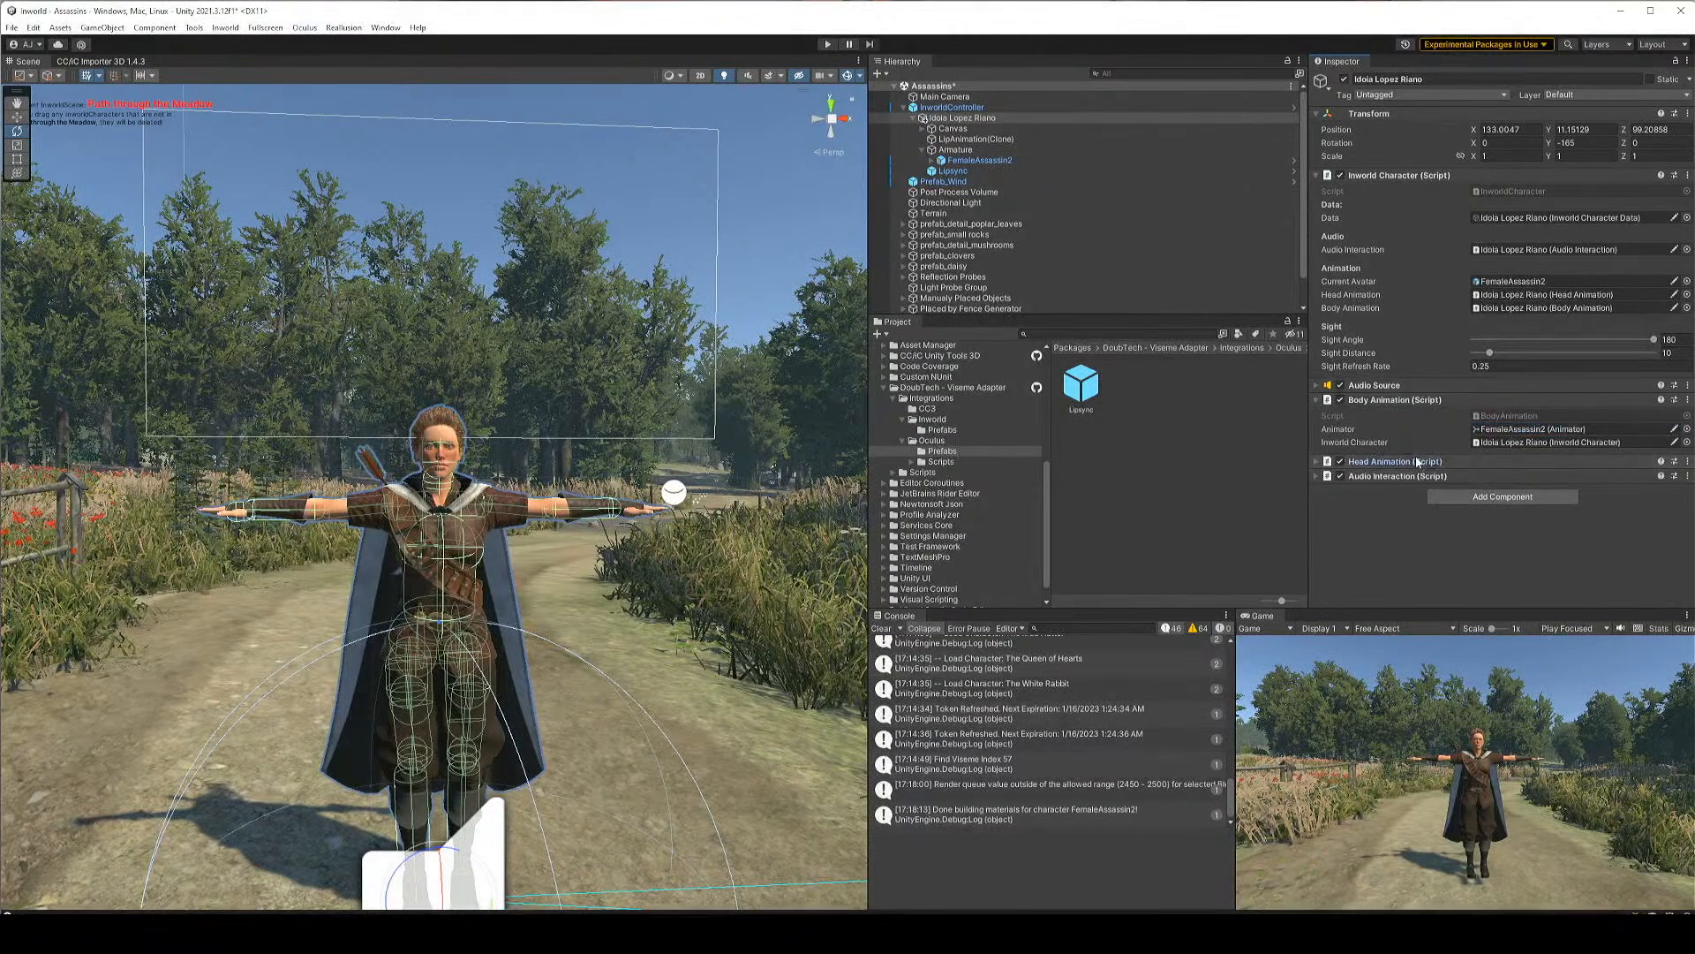
Assign FemaleAssassin2 as the Animator of the Inworld character's Head Animation script and review its Audio Interaction settings
click(1417, 462)
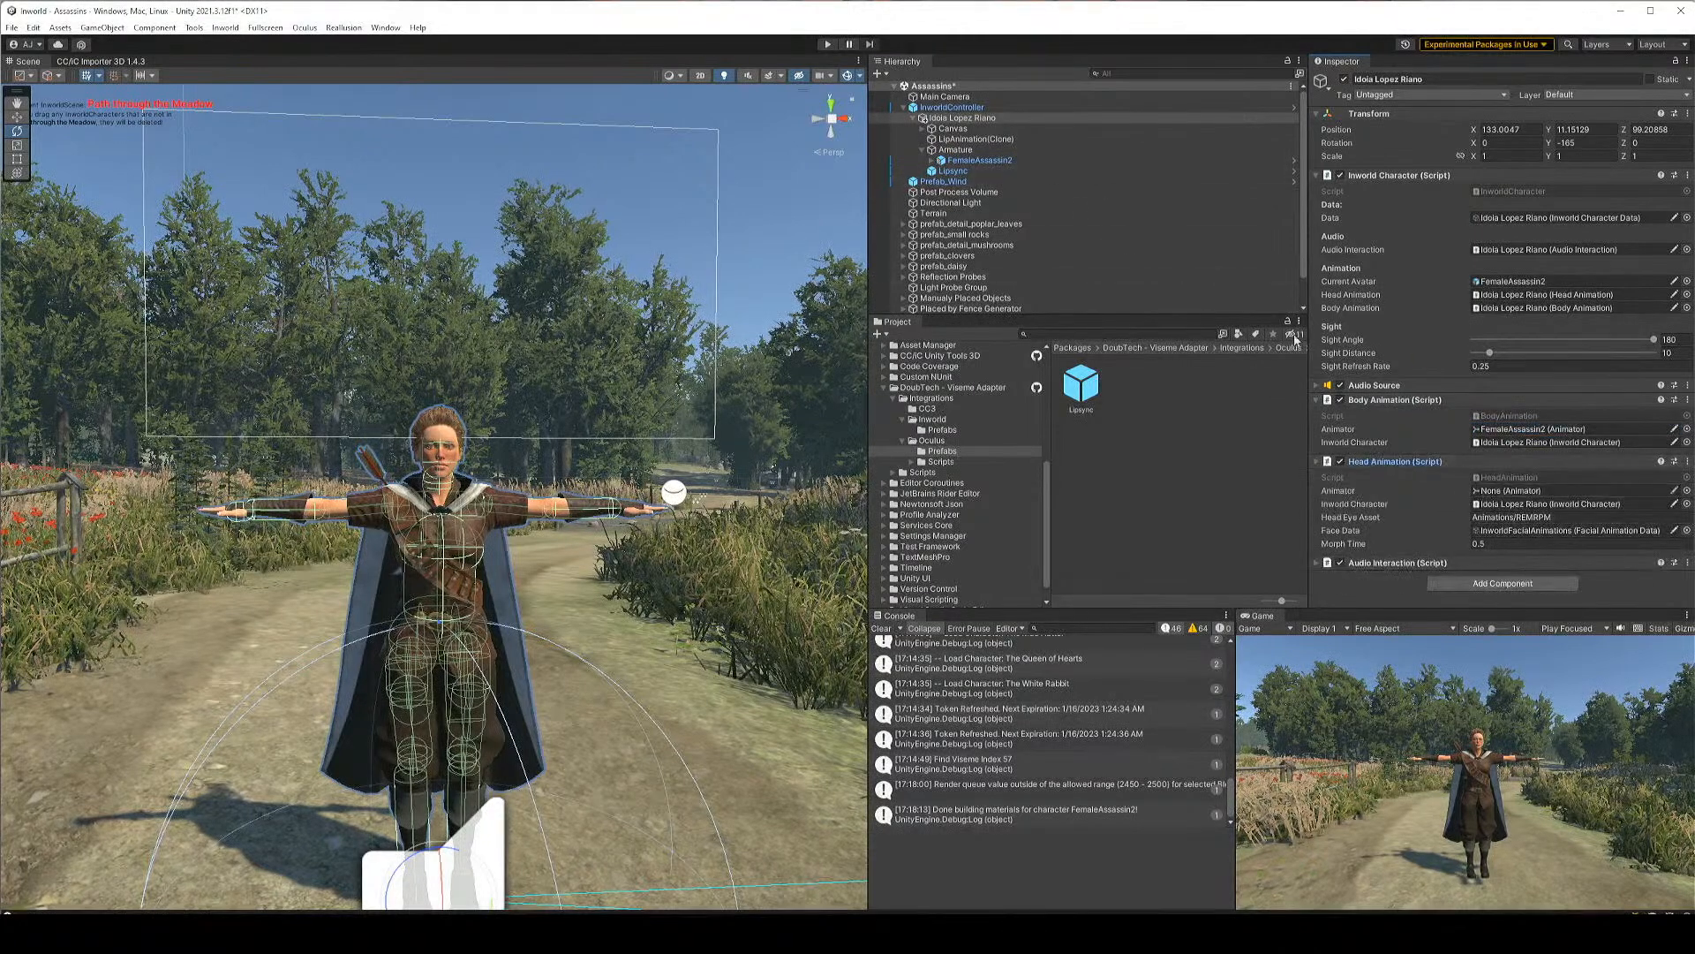
drag(1005, 161, 1503, 497)
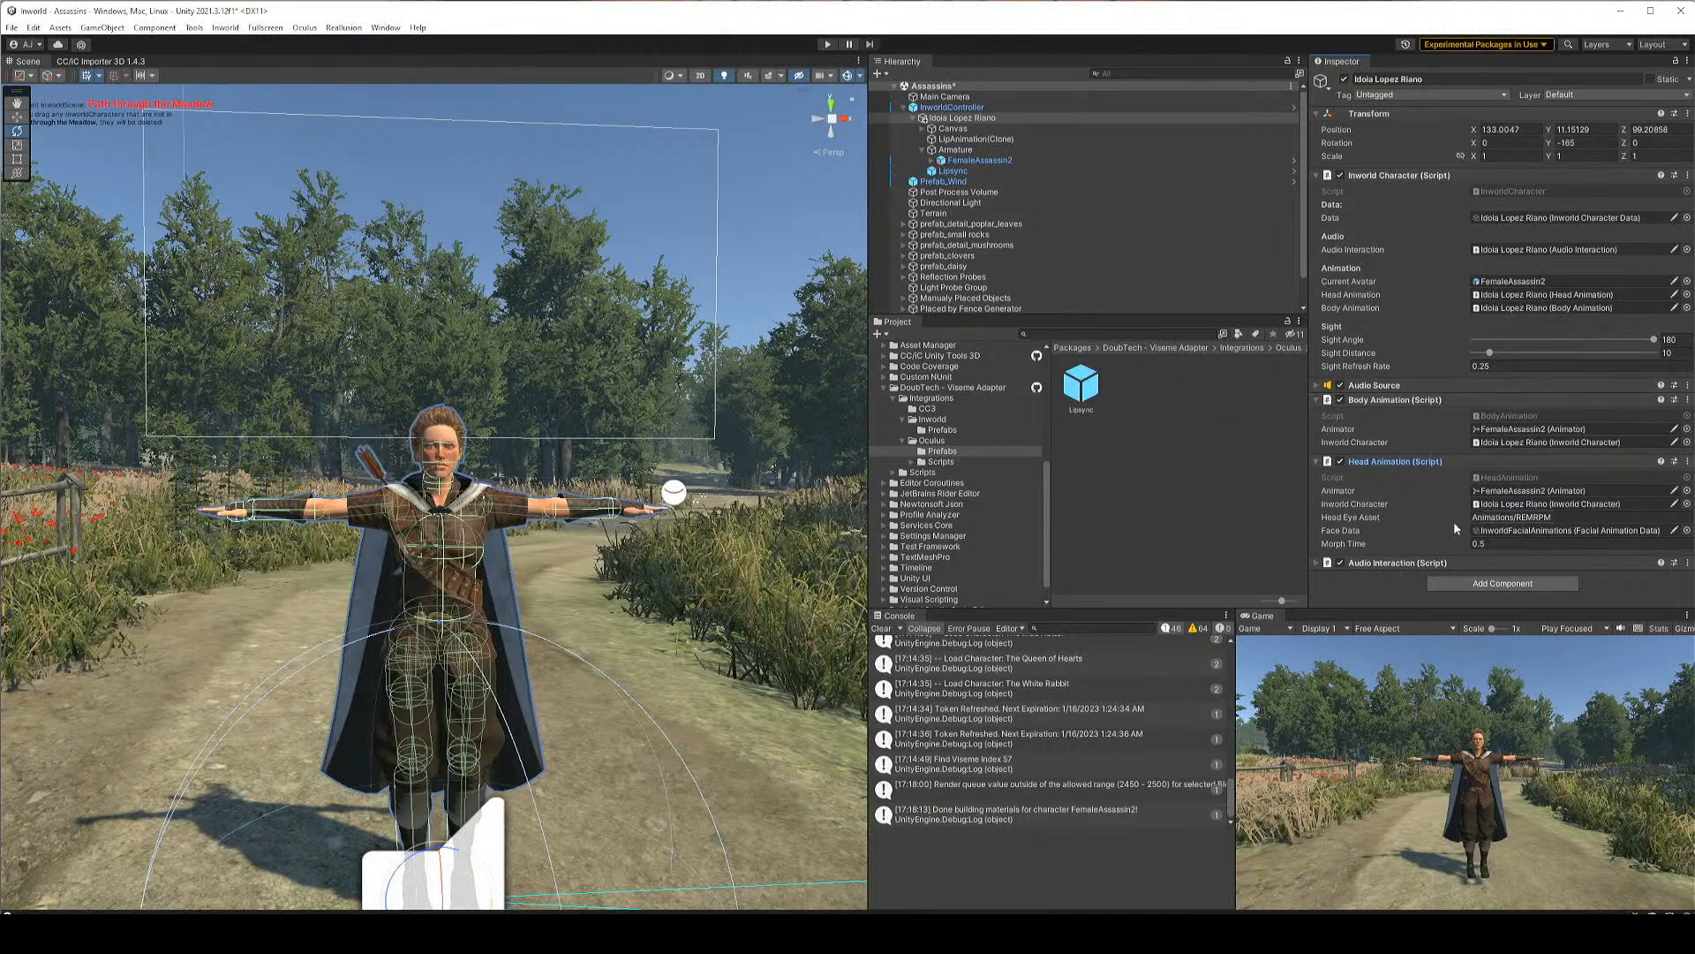
click(1388, 563)
scroll(1396, 547, down, 2)
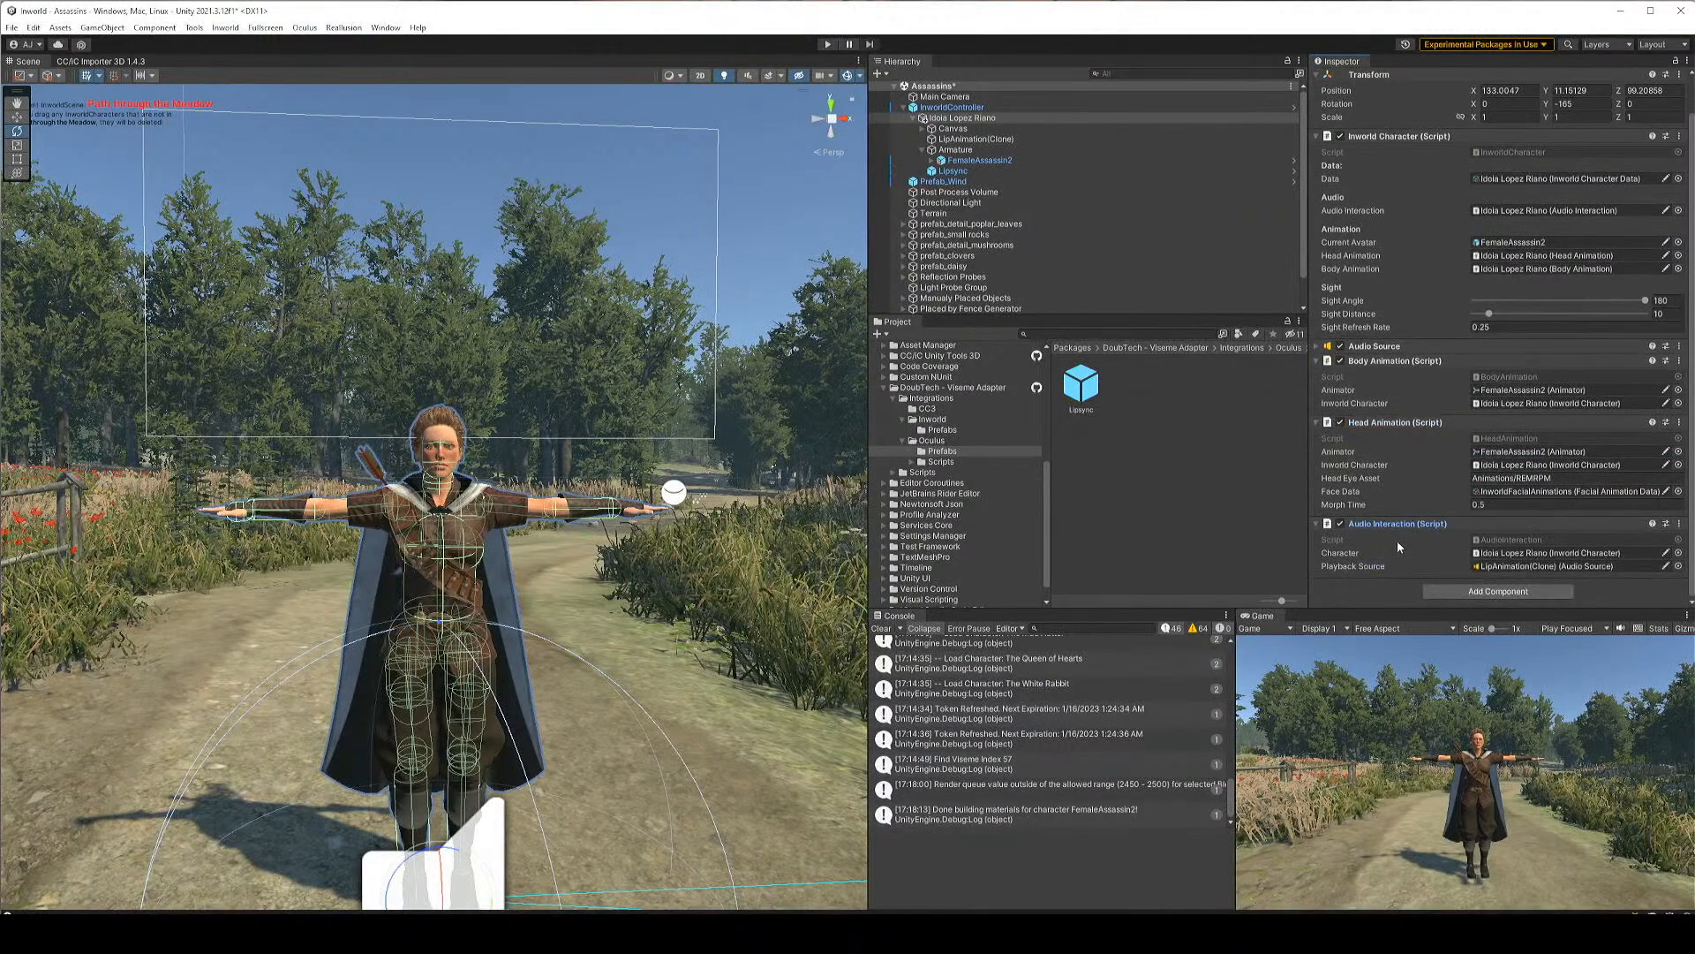
scroll(1491, 429, up, 2)
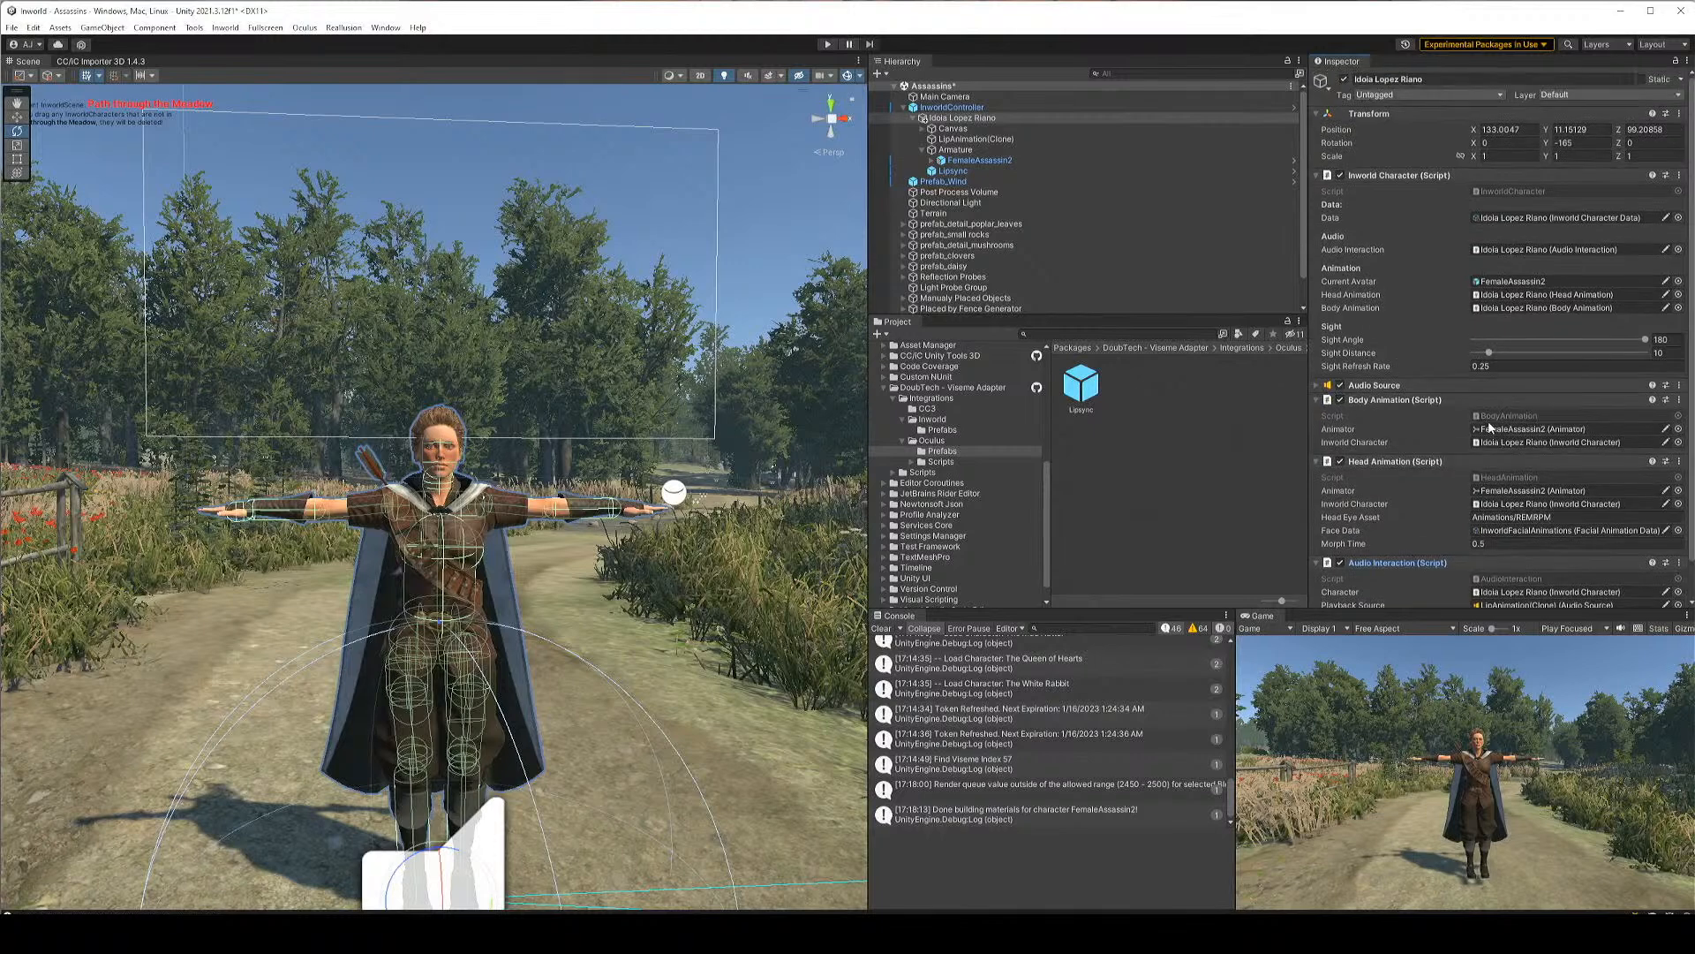
Add the Inworld player controller to the scene, replacing the current main camera
click(962, 173)
click(978, 161)
click(967, 150)
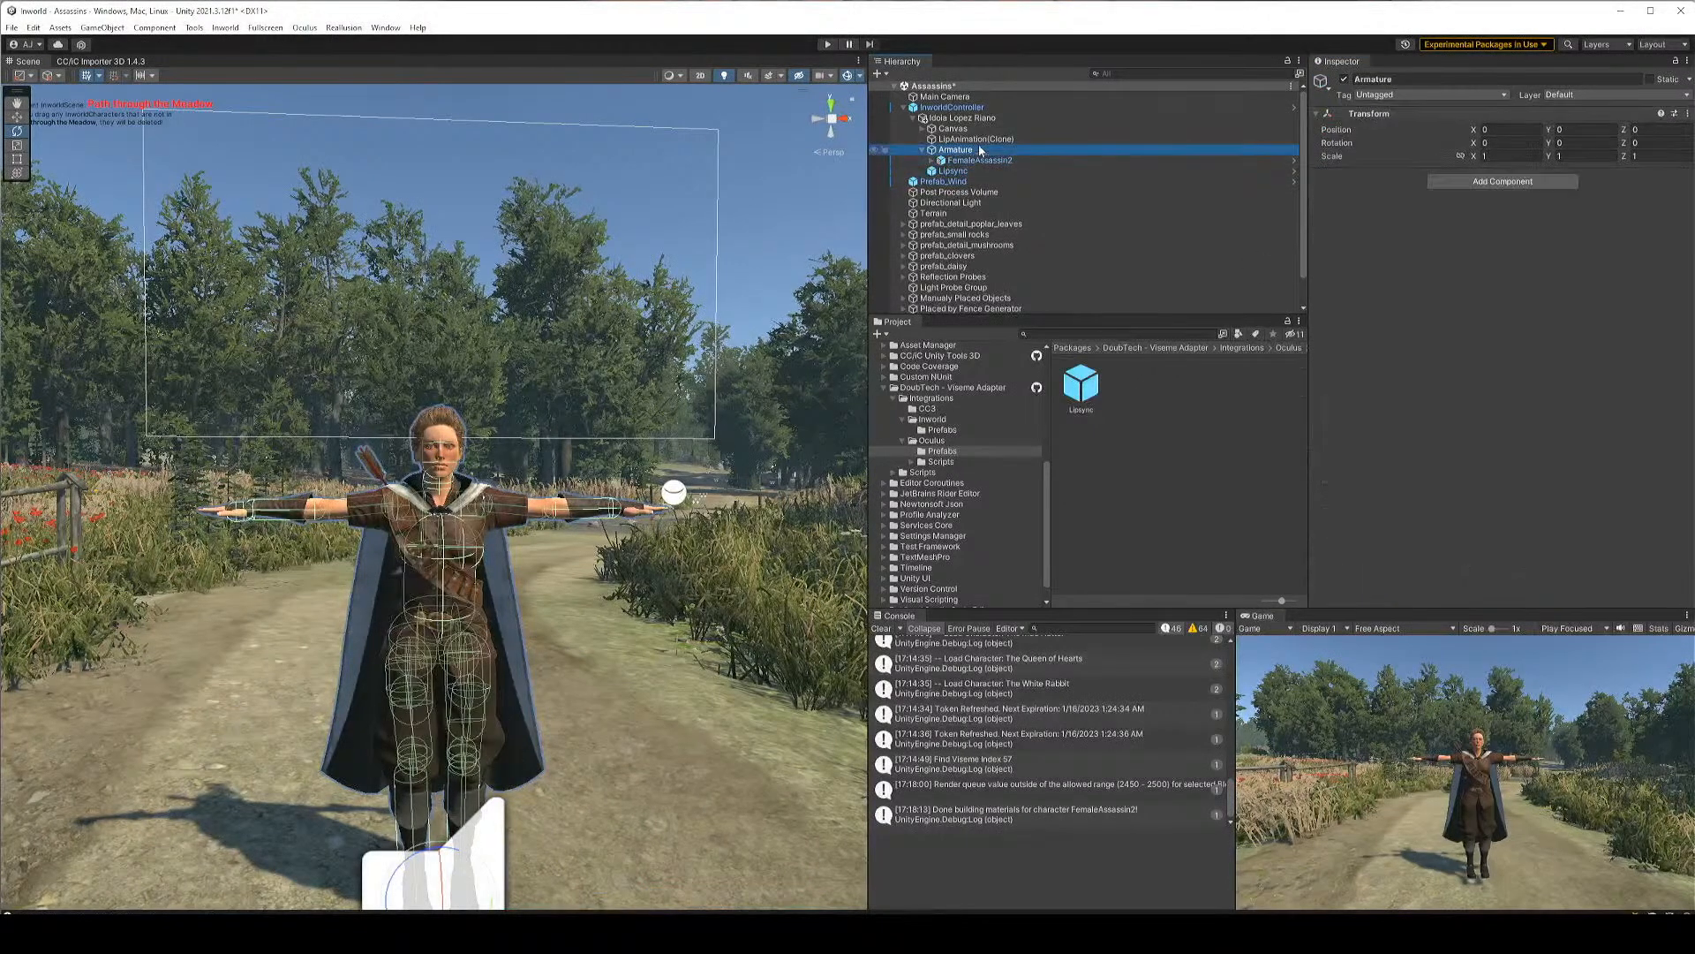
click(980, 108)
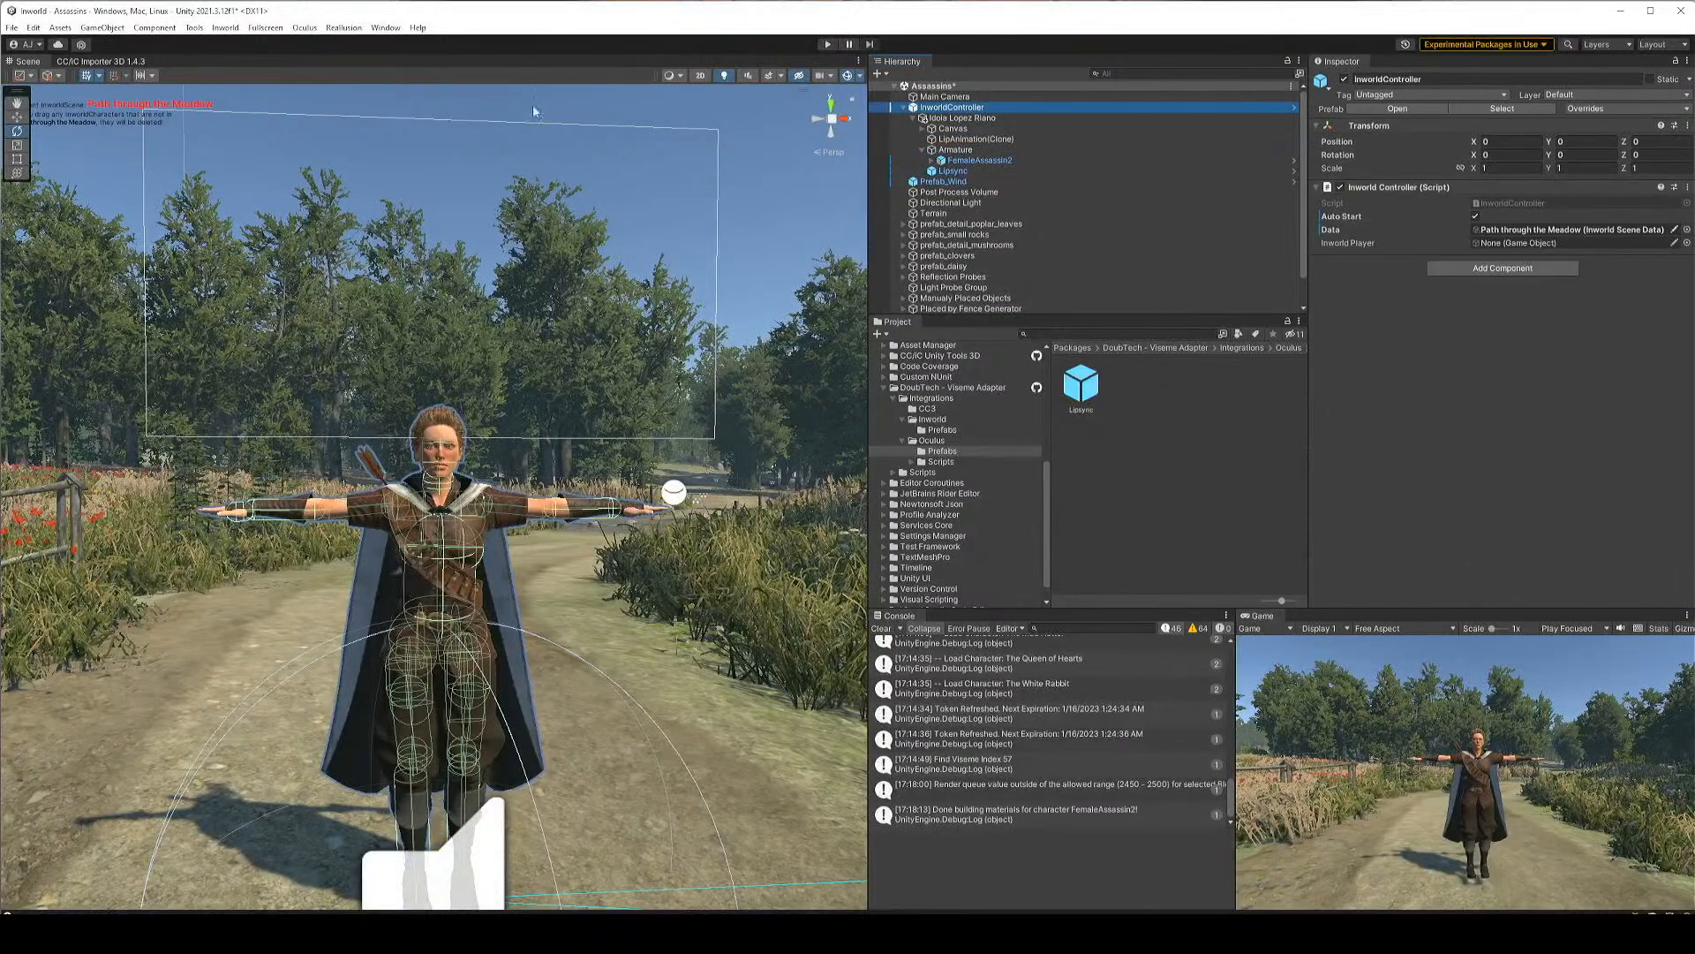
click(263, 29)
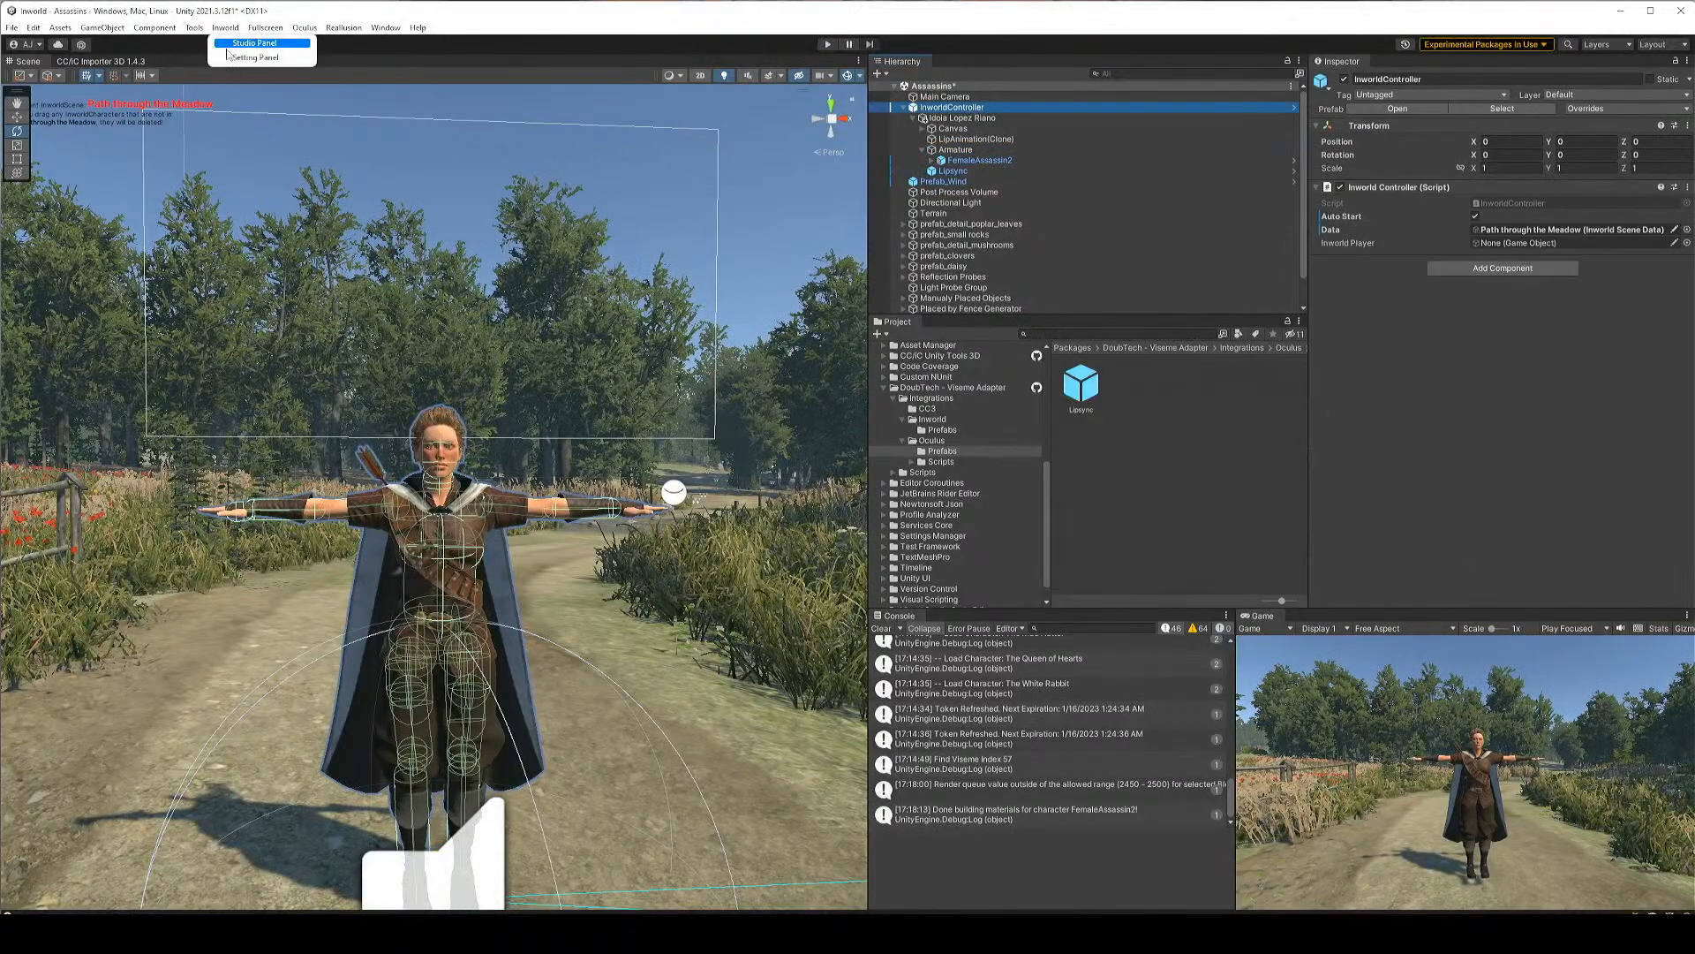
click(227, 46)
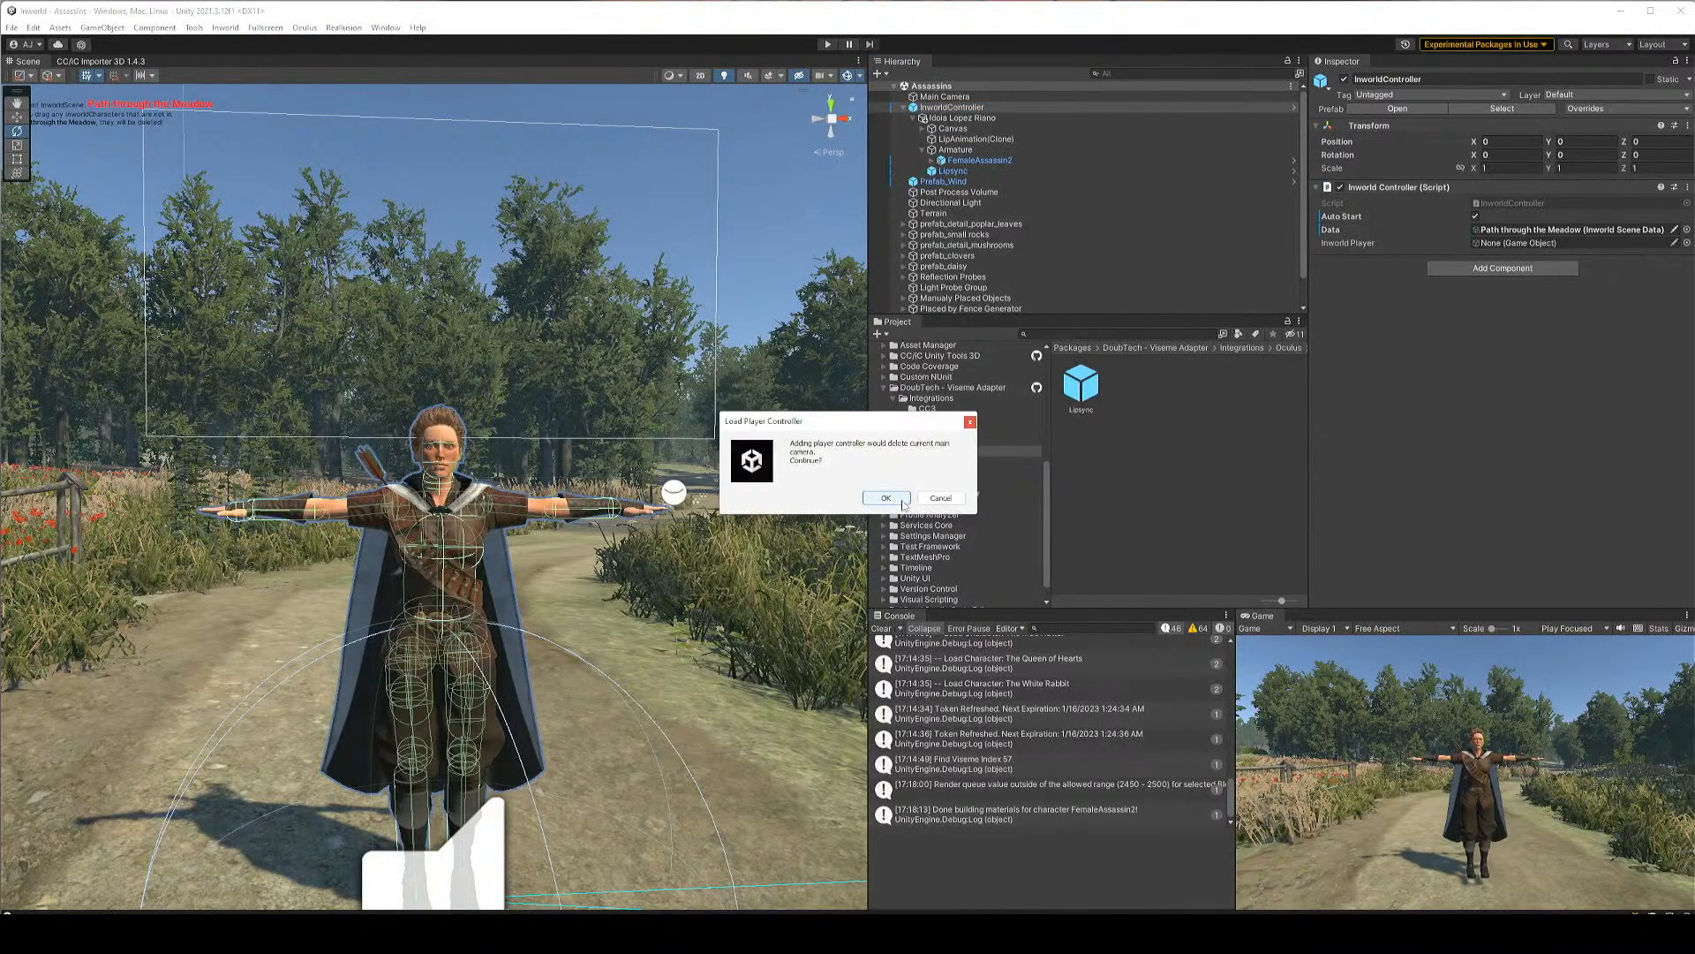
click(896, 500)
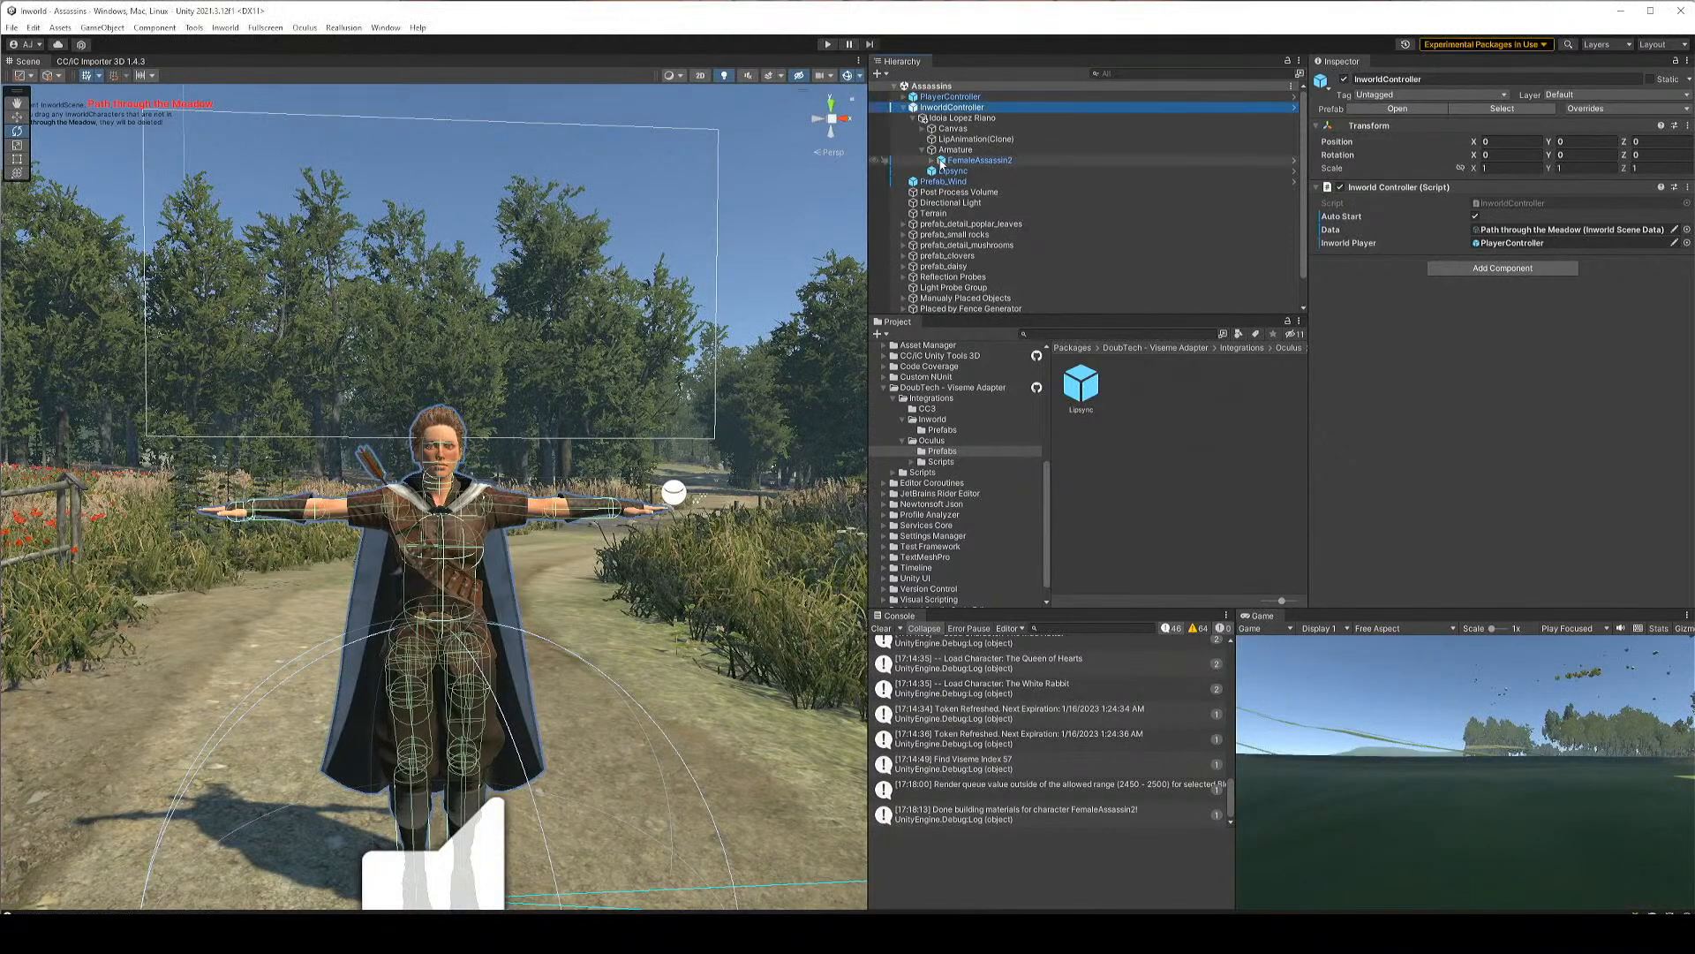
Move the PlayerController to the current scene view beside the character
click(605, 110)
click(102, 27)
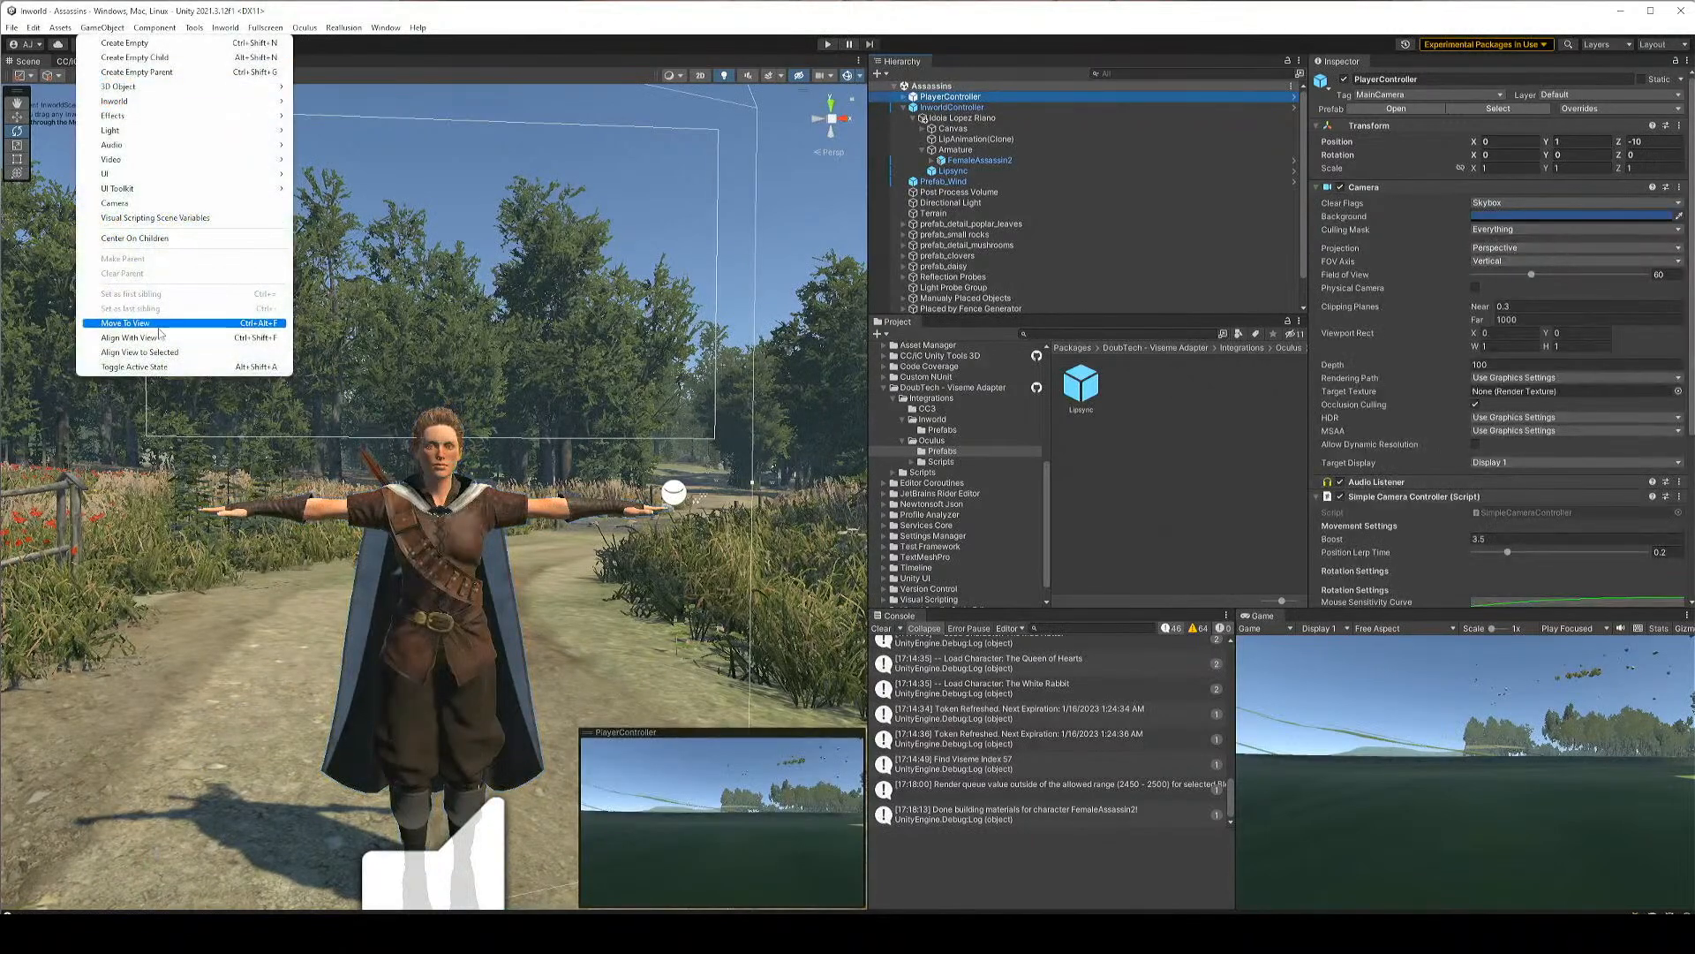
click(163, 336)
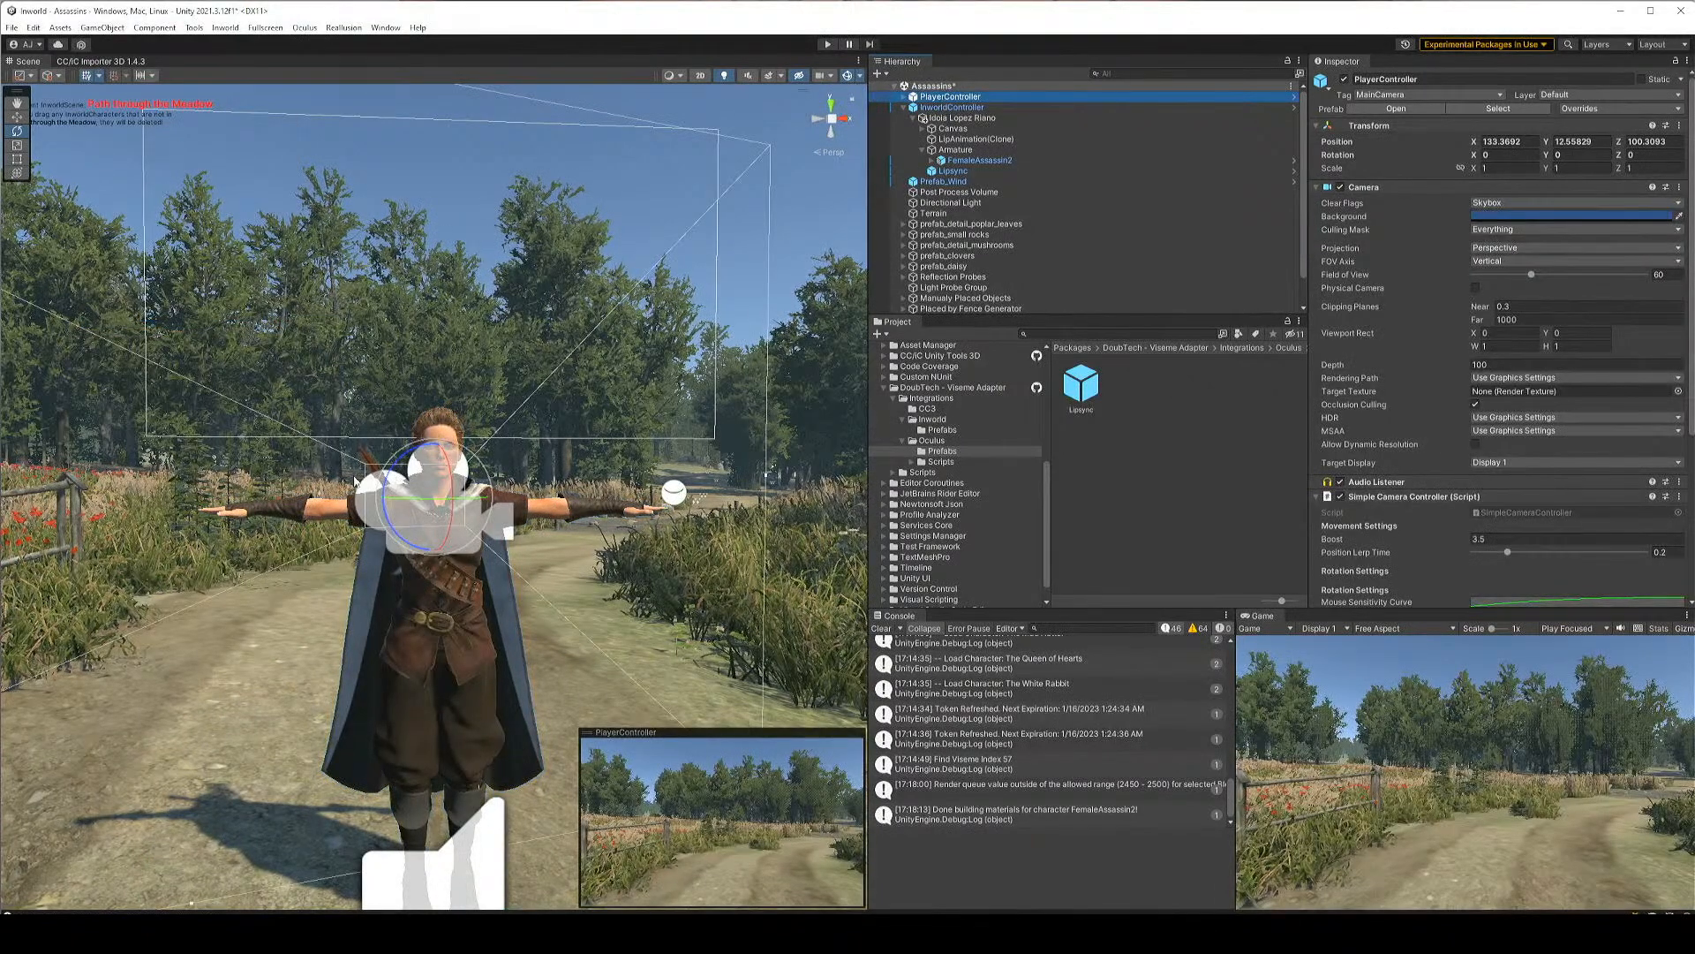
Position the PlayerController in front of the character at about Z 97.19 and rotate it to -90 degrees around Y
key(a)
right_drag(318, 477, 450, 437)
key(s)
key(w)
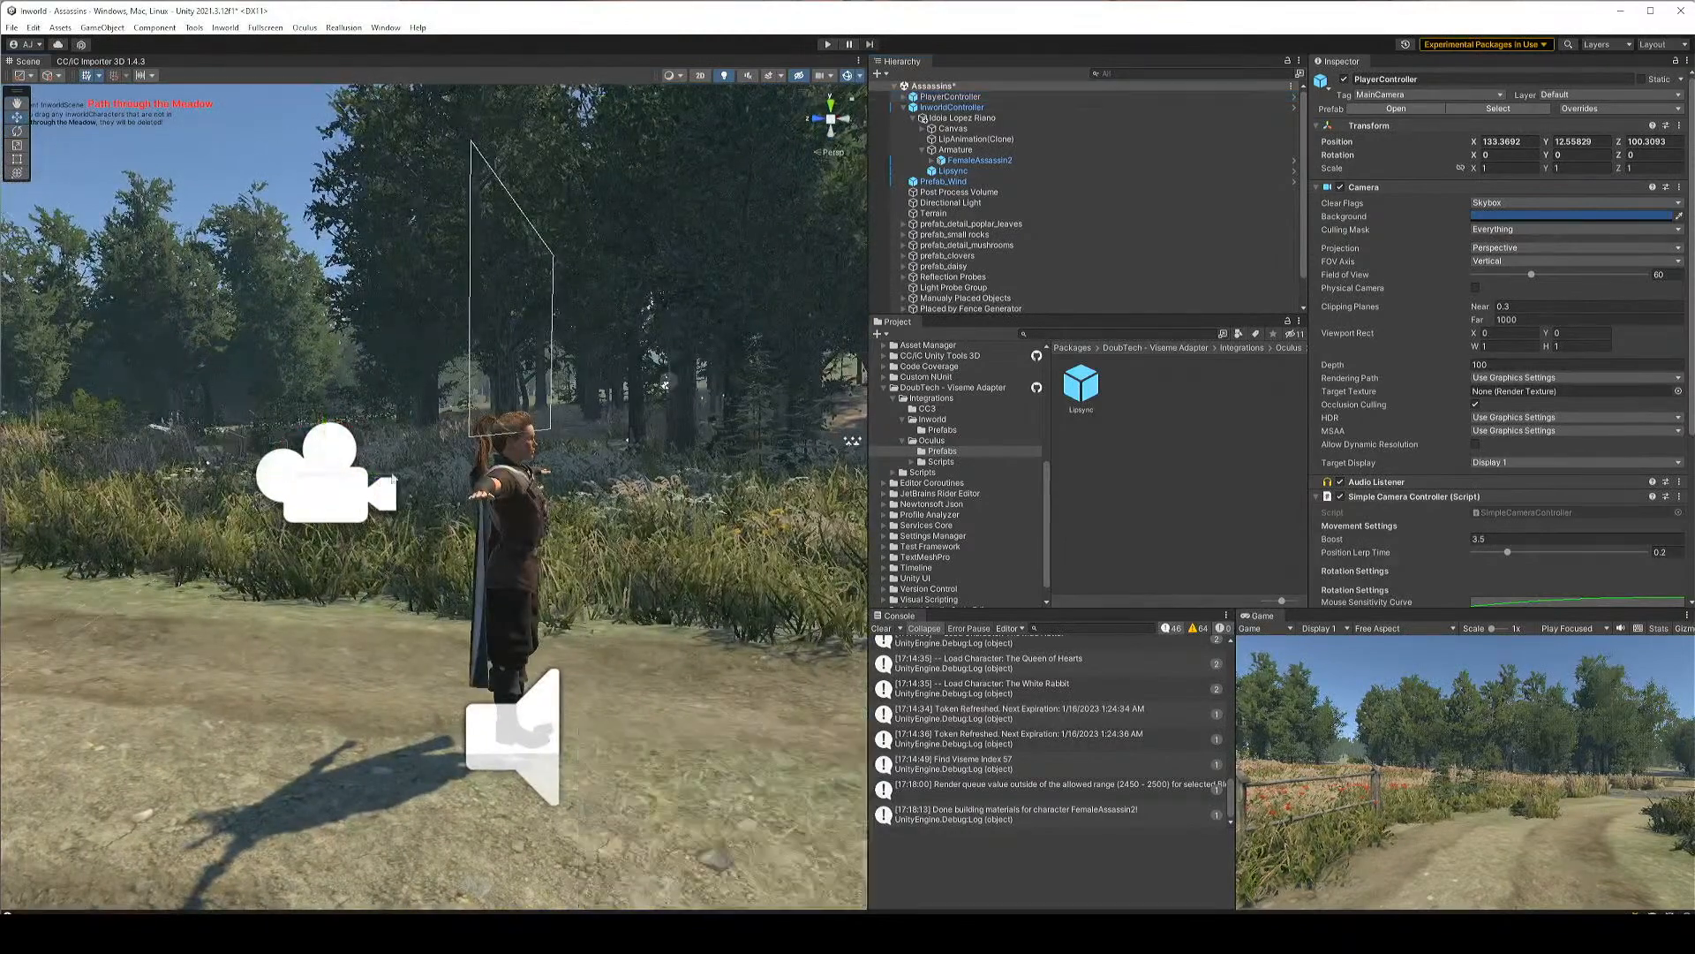
click(409, 470)
click(409, 471)
drag(304, 481, 829, 488)
right_drag(684, 491, 616, 540)
key(d)
key(s)
key(w)
key(e)
mouse_move(614, 545)
mouse_down()
mouse_move(788, 548)
mouse_move(583, 547)
mouse_up()
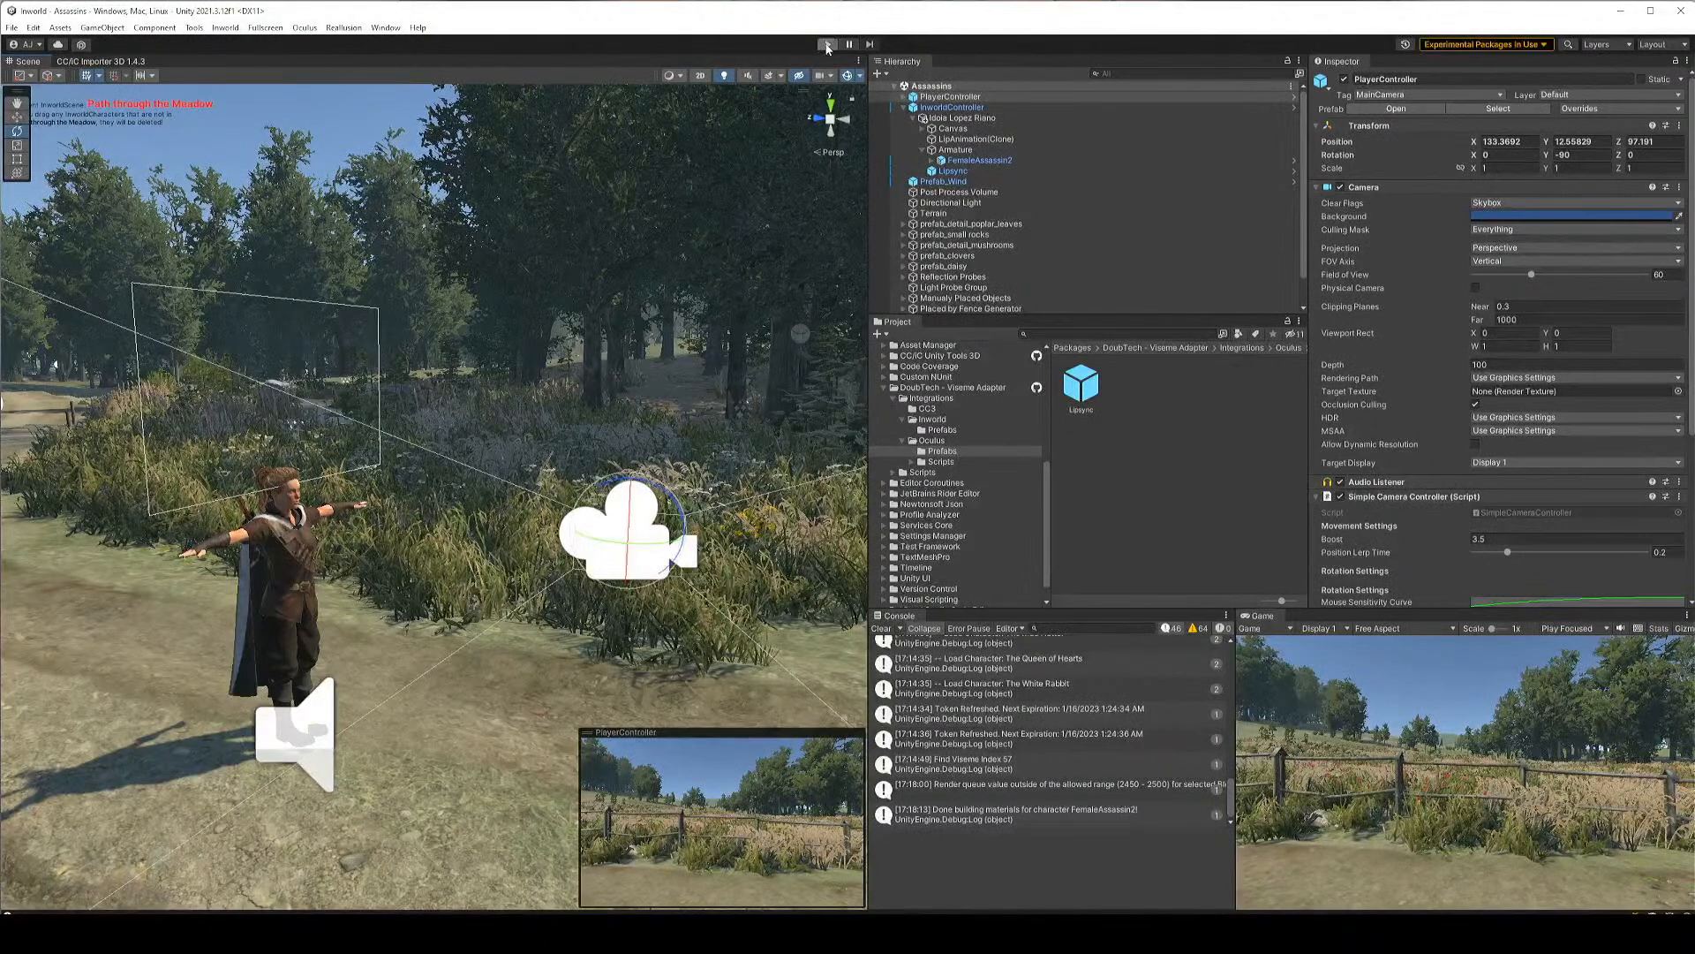
Run the scene with the Game view maximized, walk up to the character to test the conversation, and stop play mode
click(828, 44)
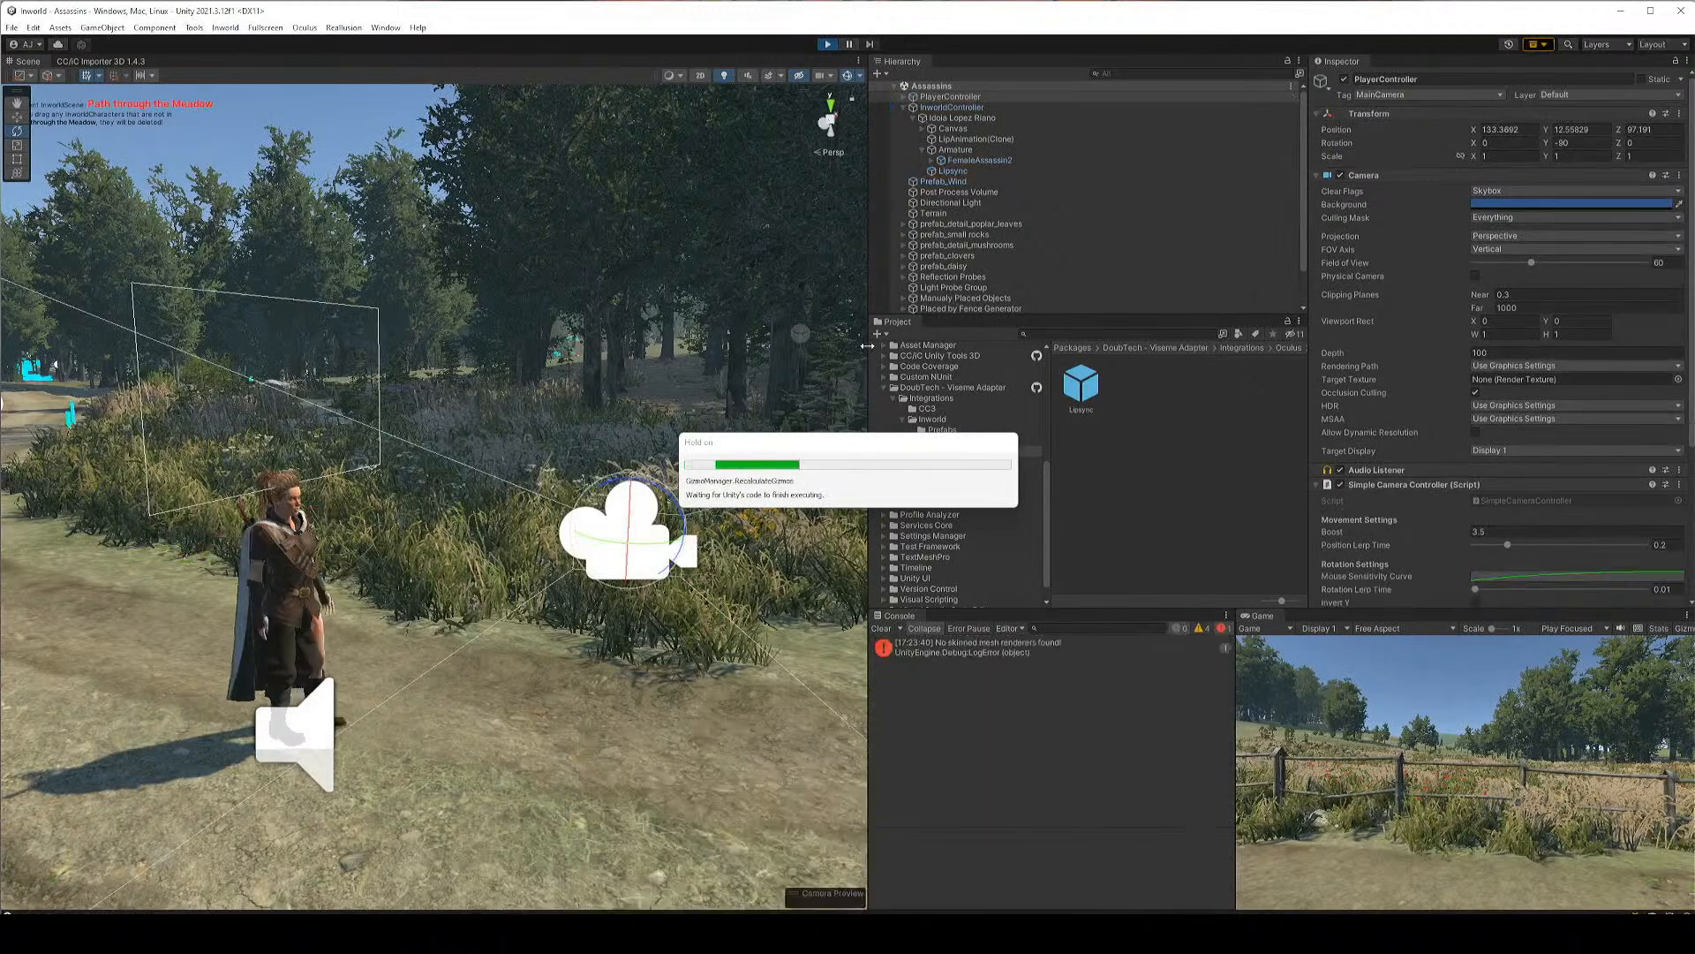
right_click(1247, 621)
click(1280, 655)
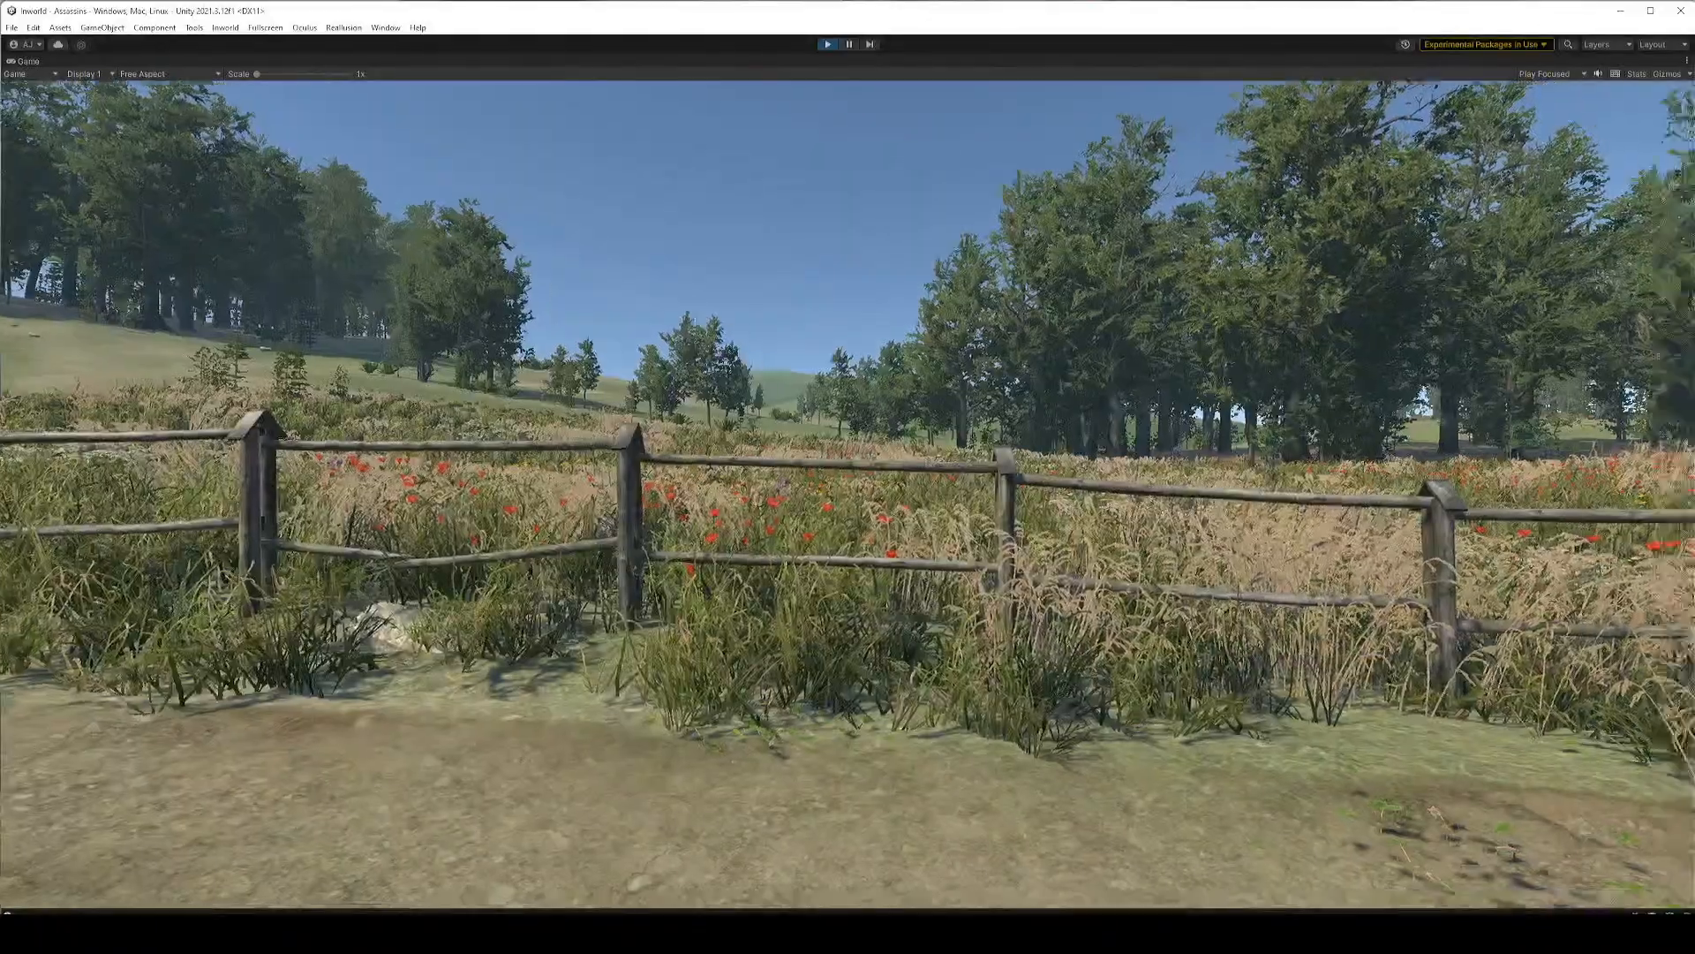
key(w)
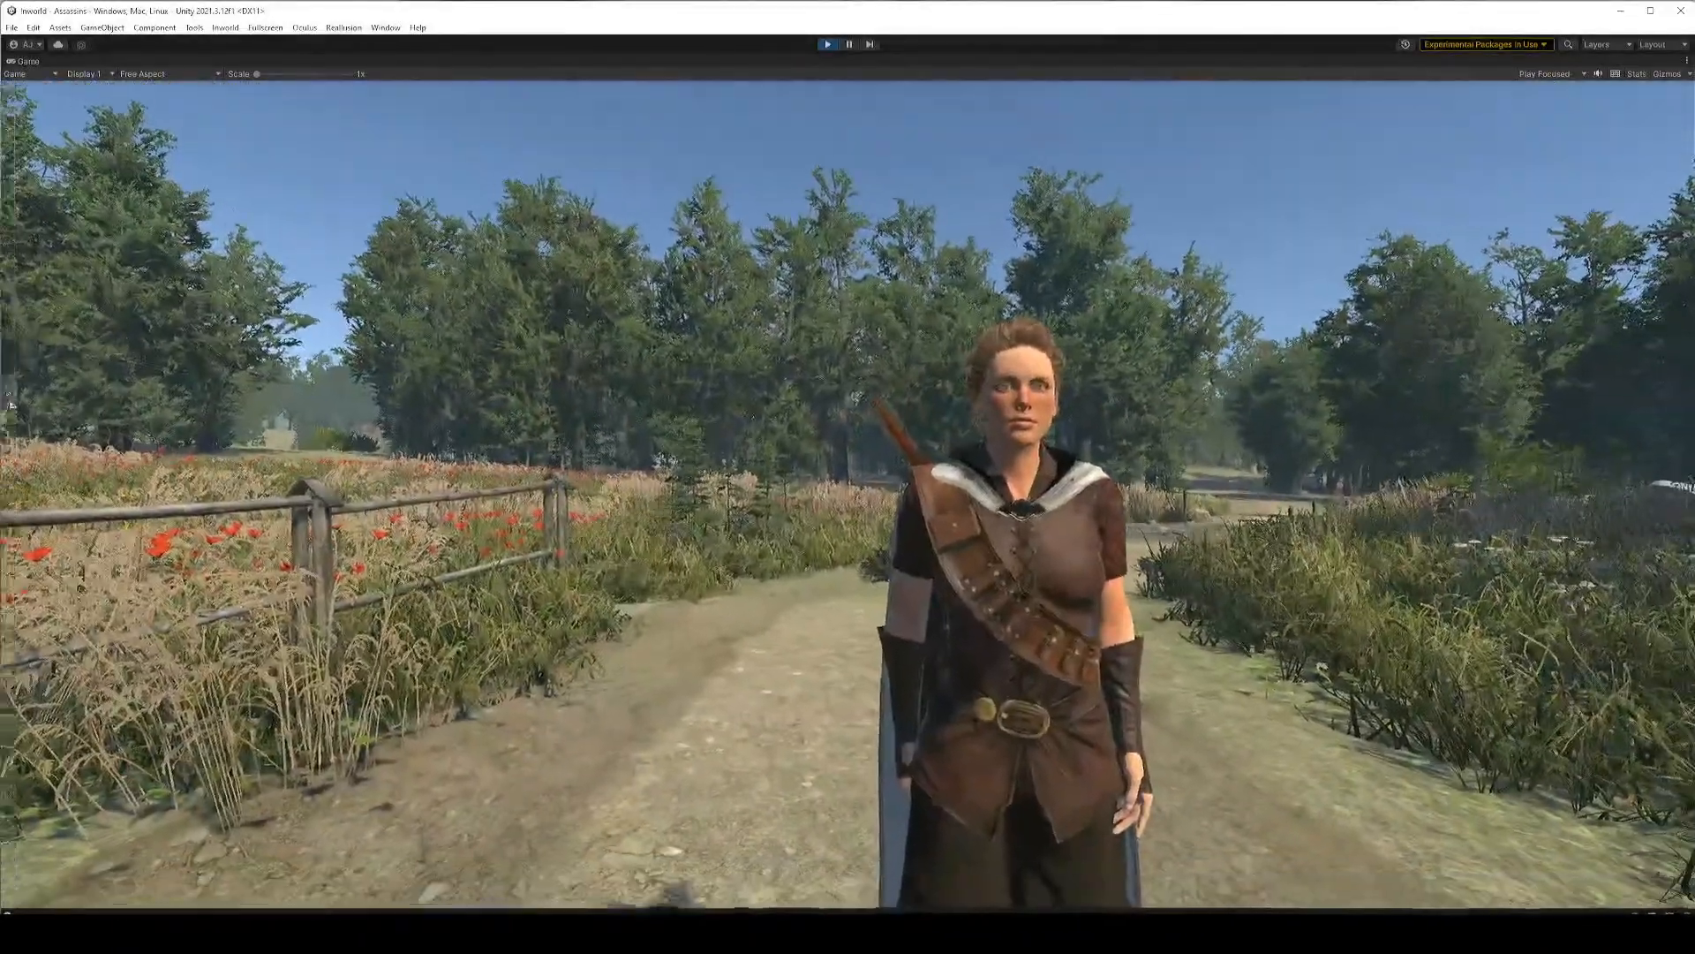
key(w)
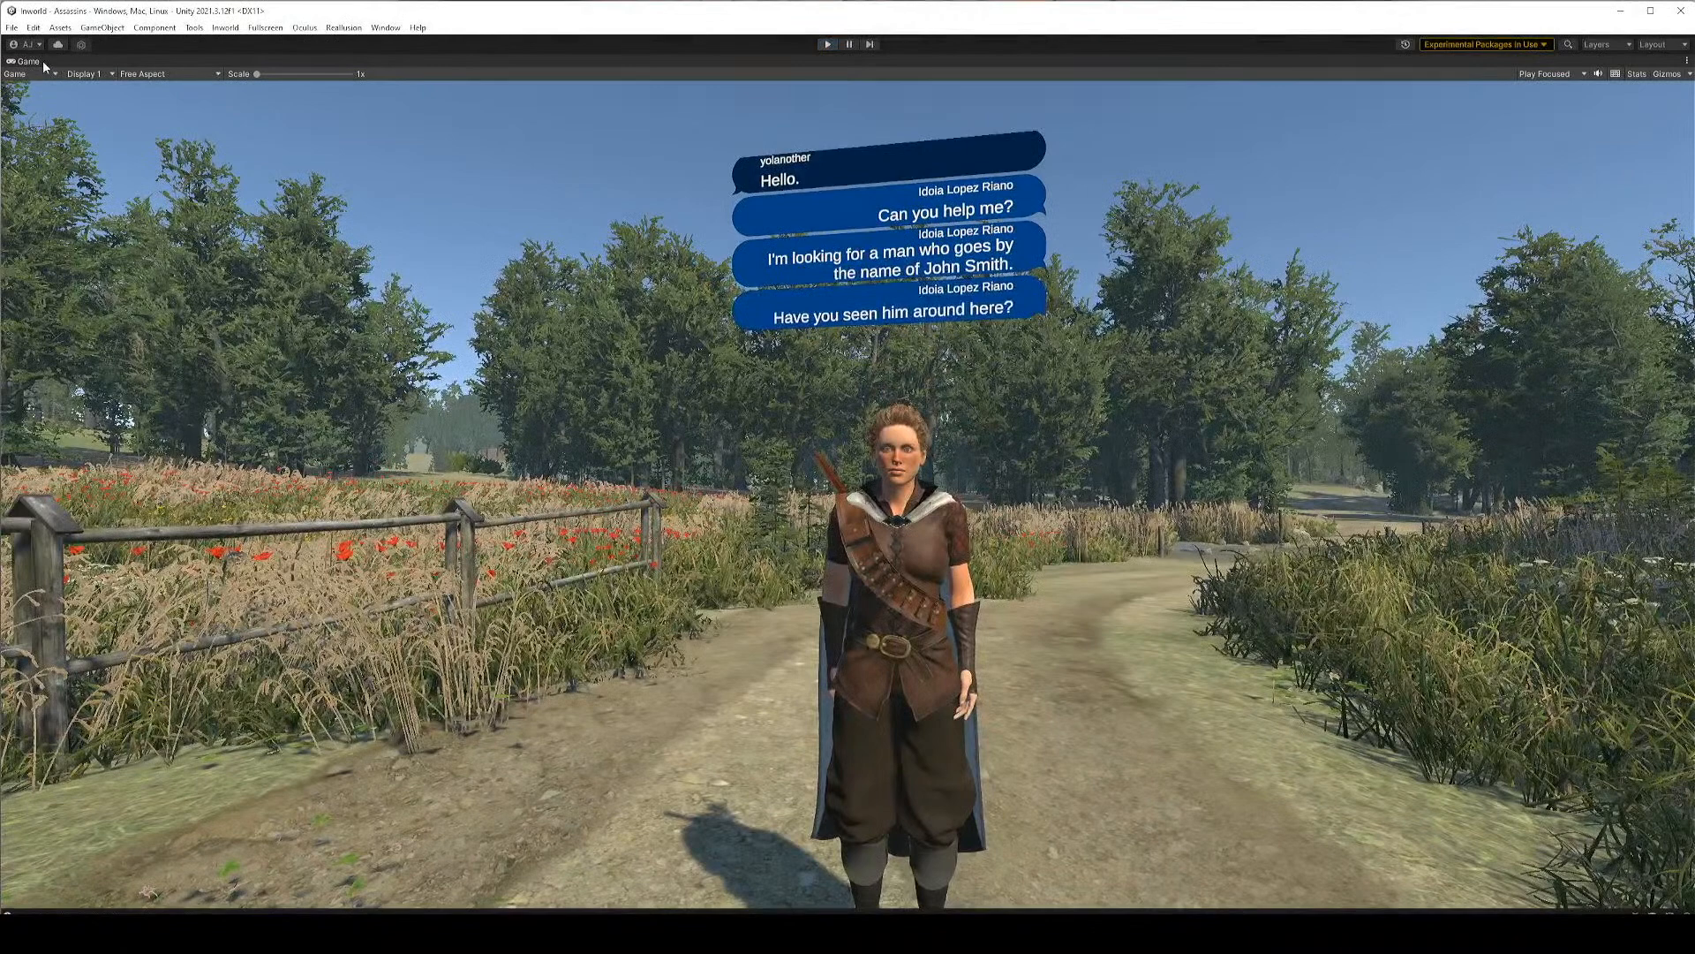
key(ctrl+p)
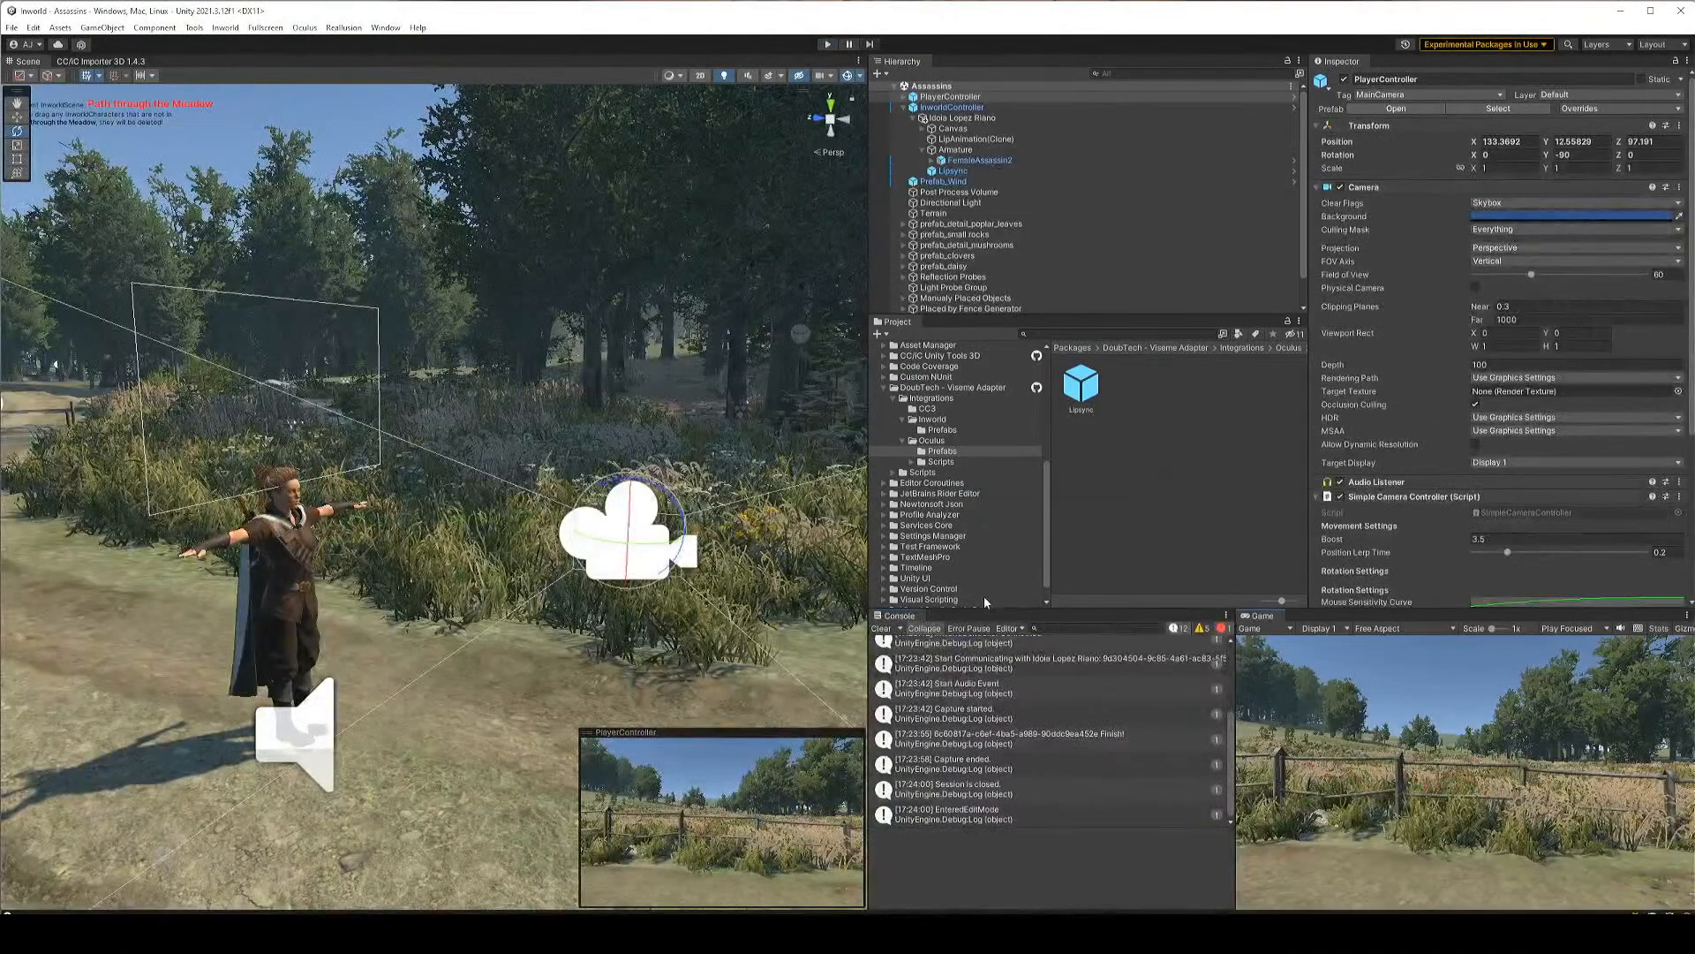
Remove the Audio Source component from the Inworld character object
click(952, 171)
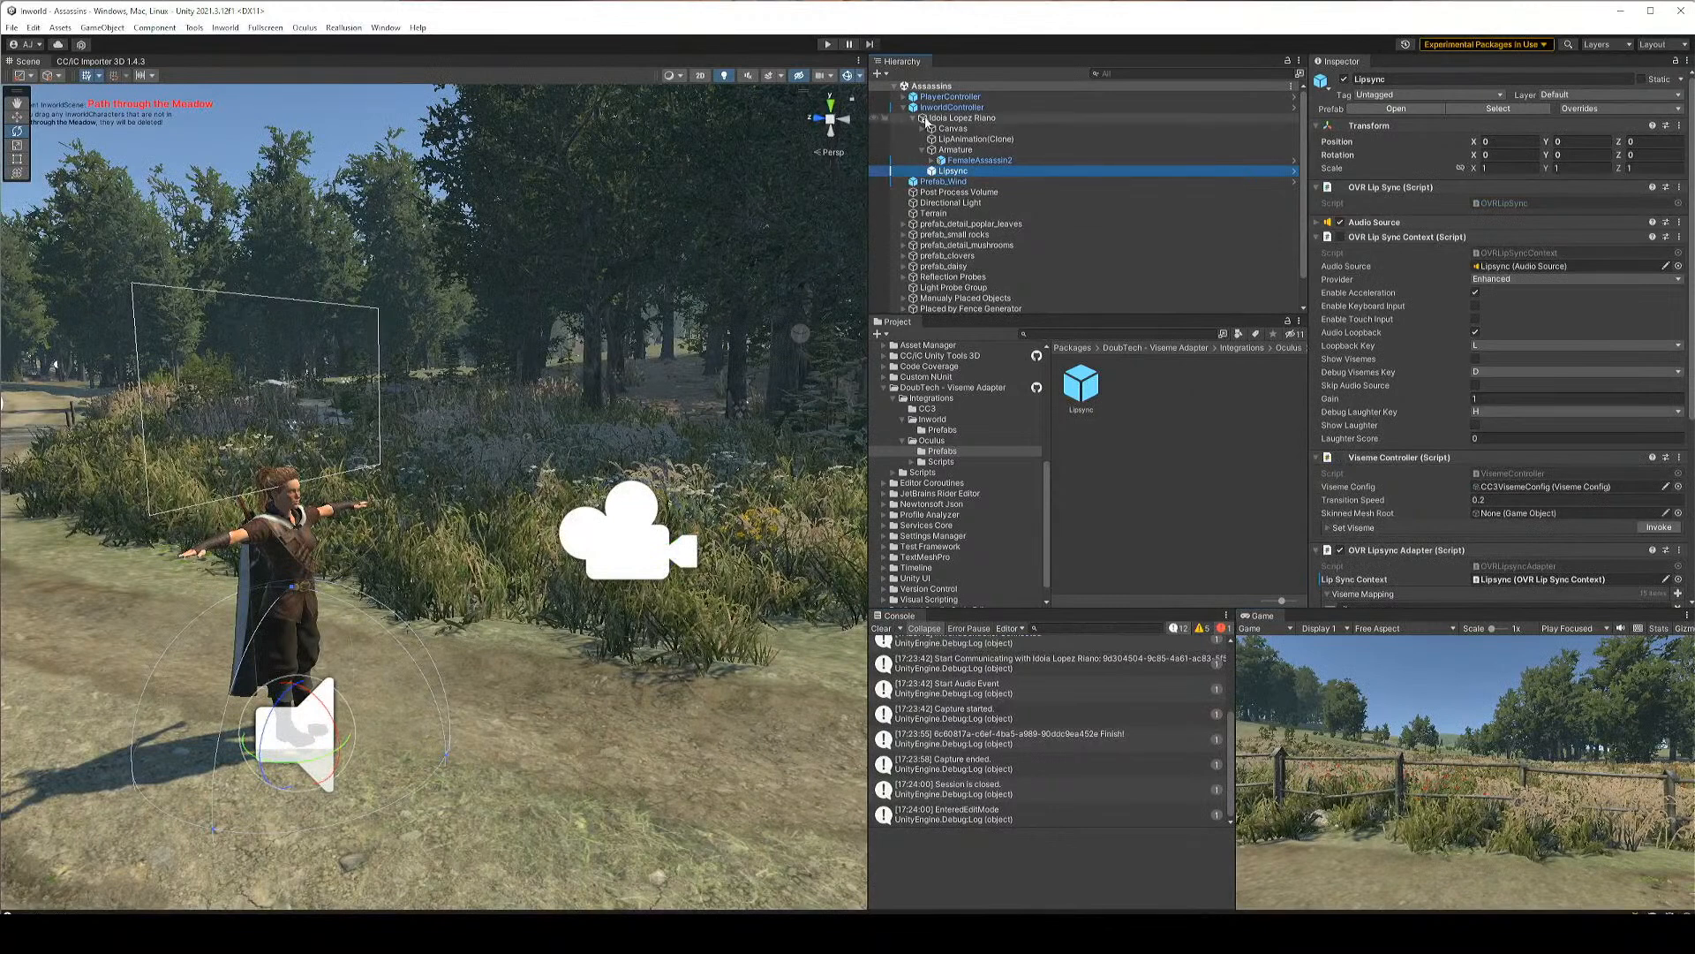
click(951, 107)
click(960, 117)
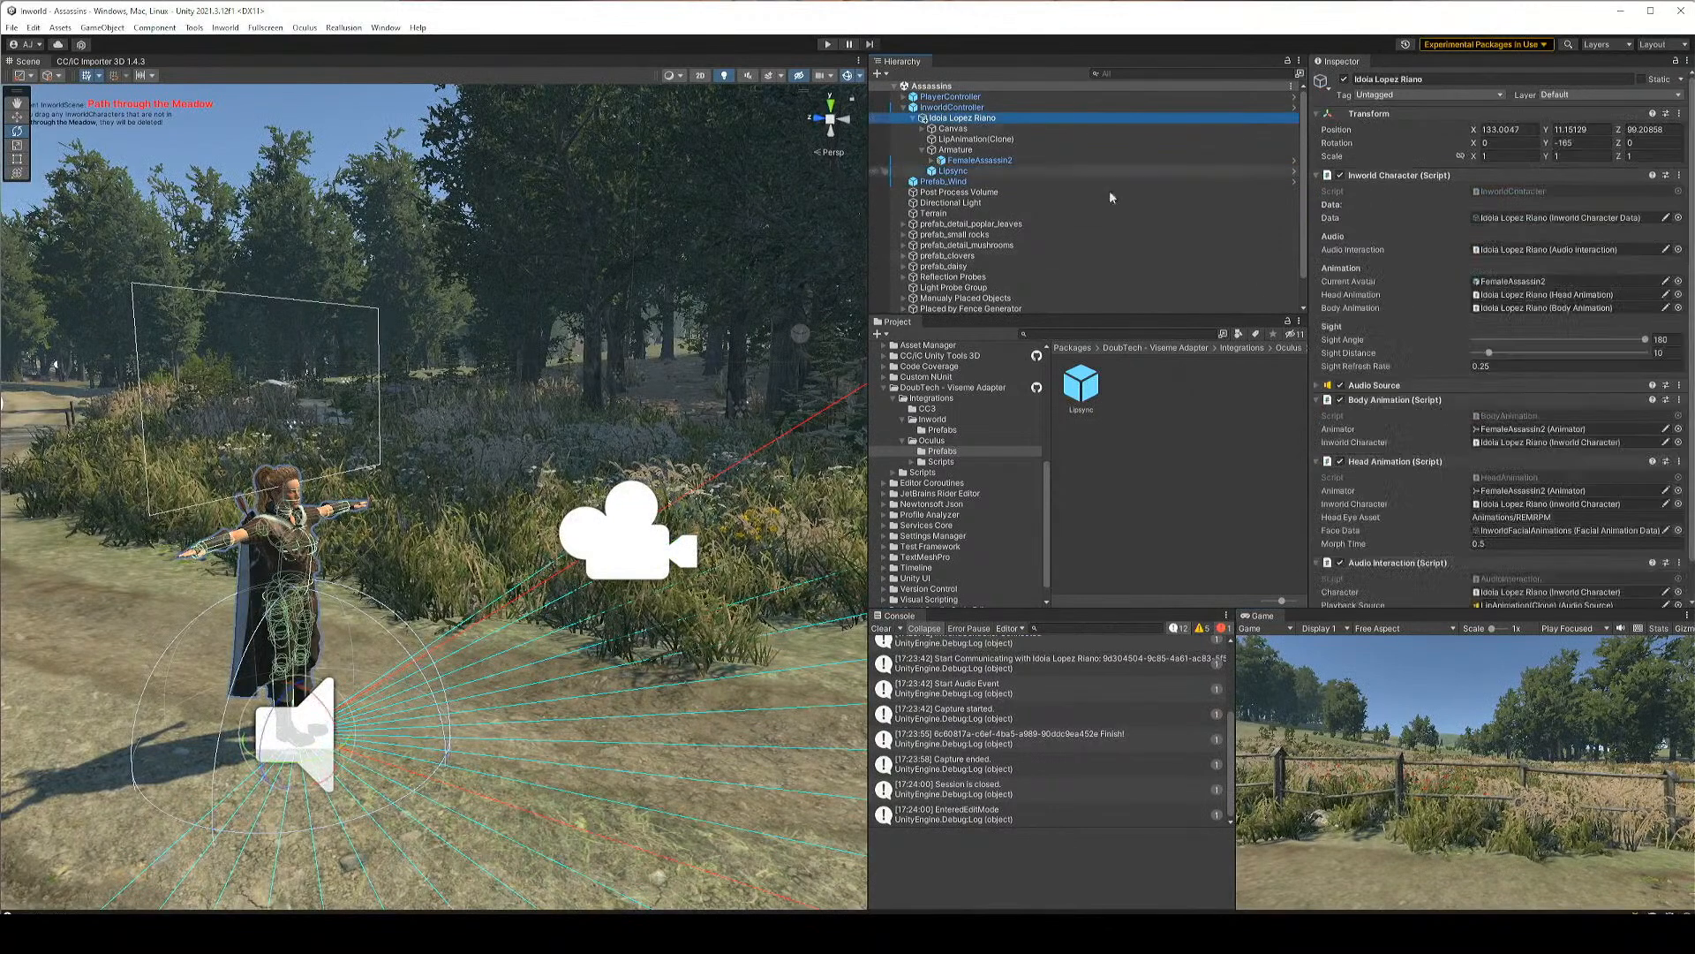
click(1679, 386)
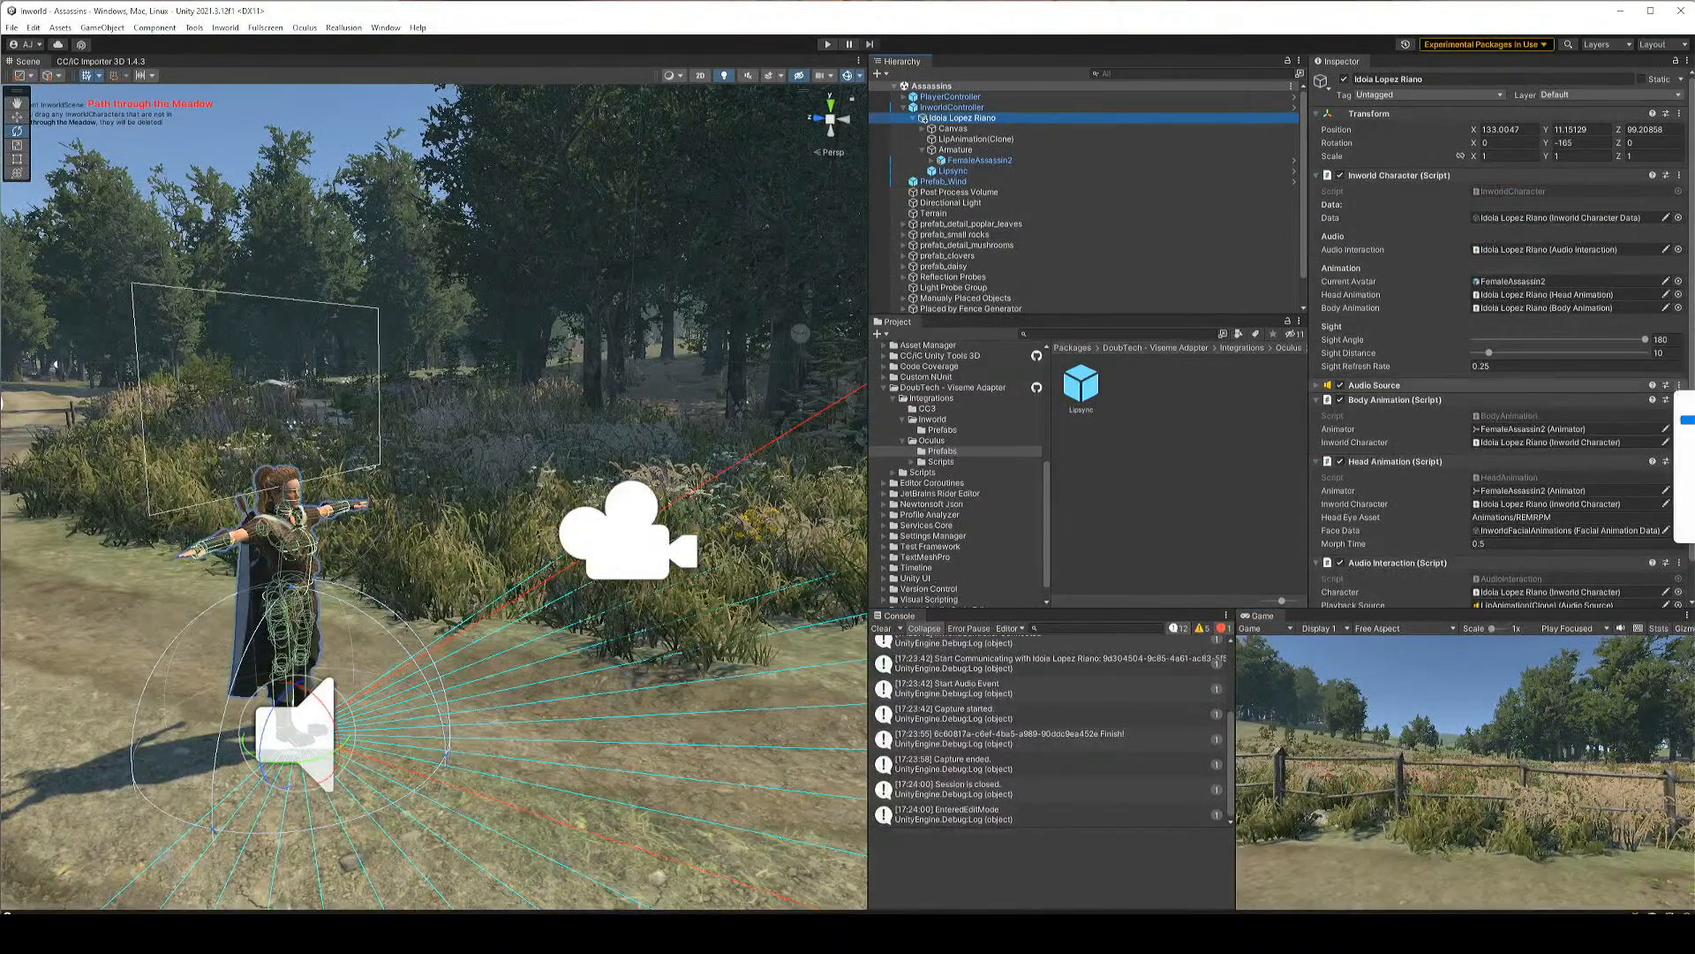
click(1593, 443)
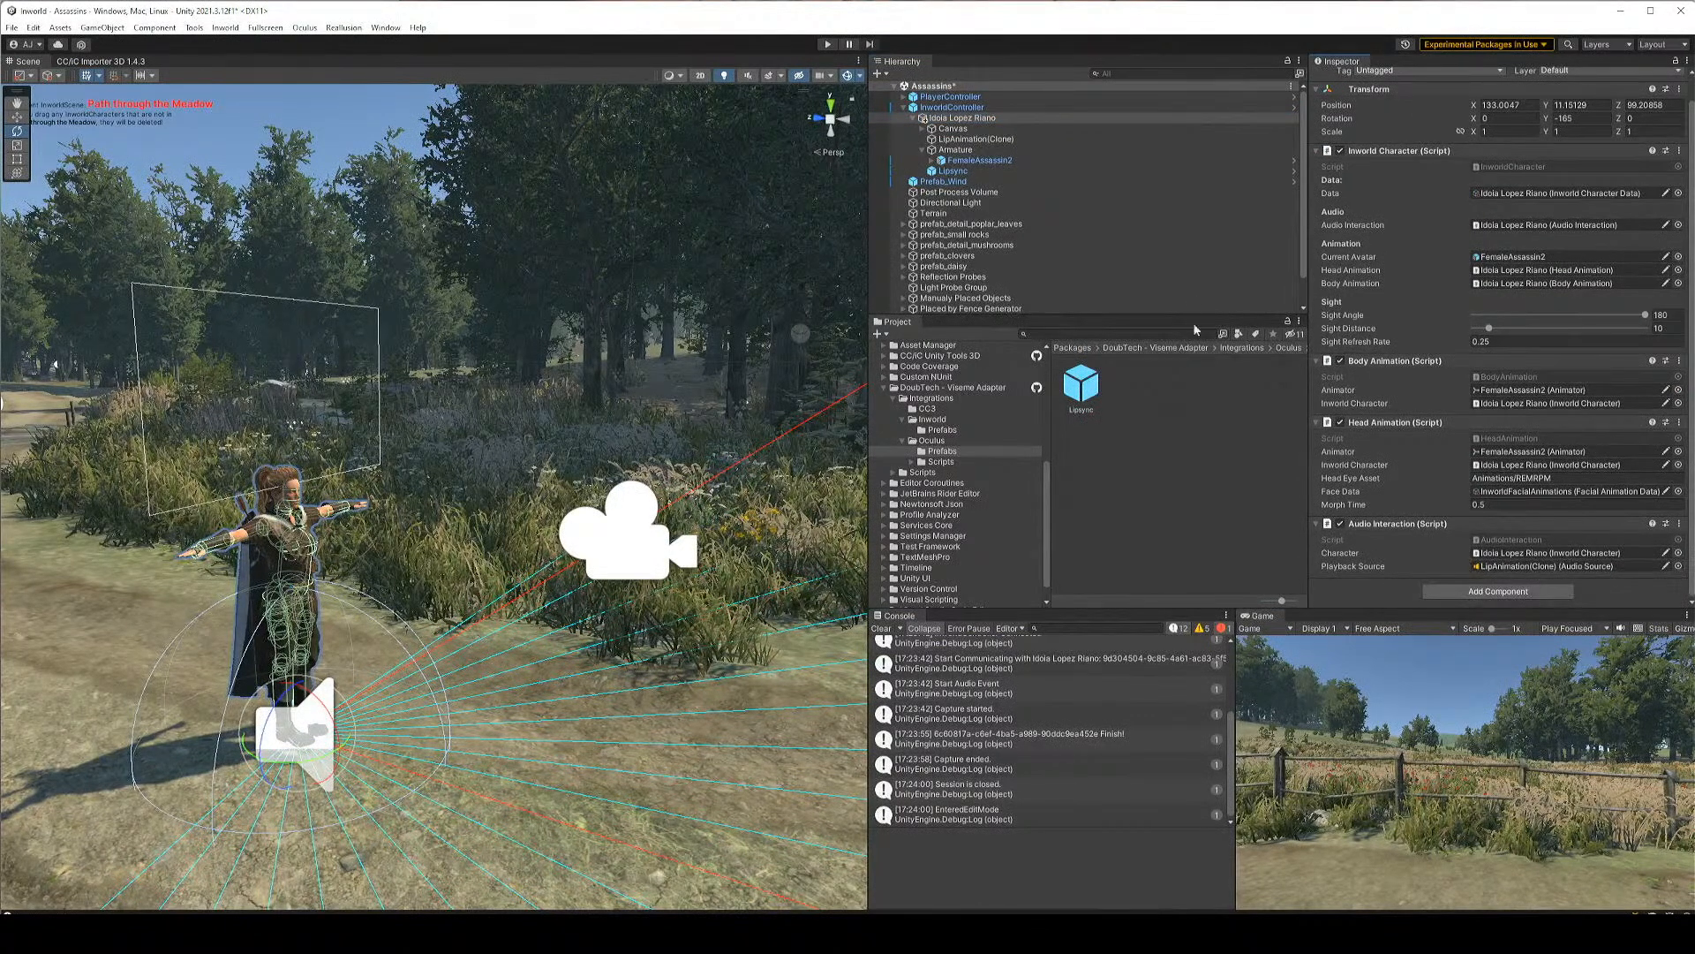
Delete the LipAnimation(Clone) object from under the Inworld character
click(978, 139)
right_click(980, 140)
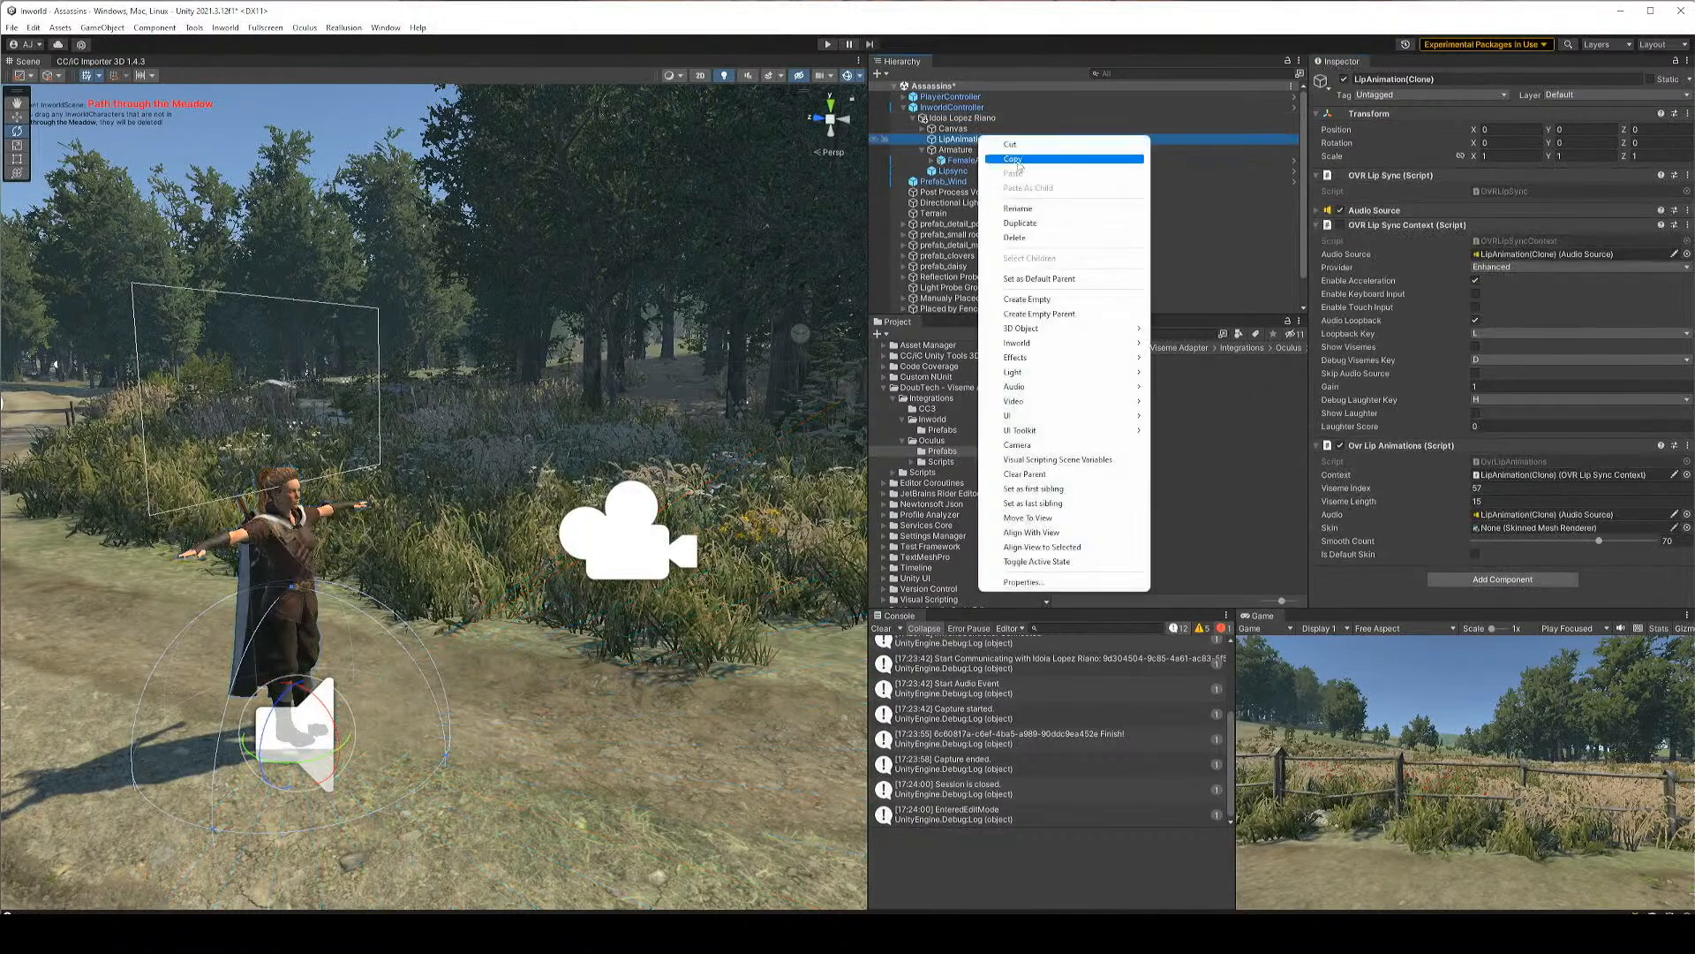
click(1025, 227)
Assign the Lipsync audio source as the Playback Source of the Inworld character's Audio Interaction script
click(960, 118)
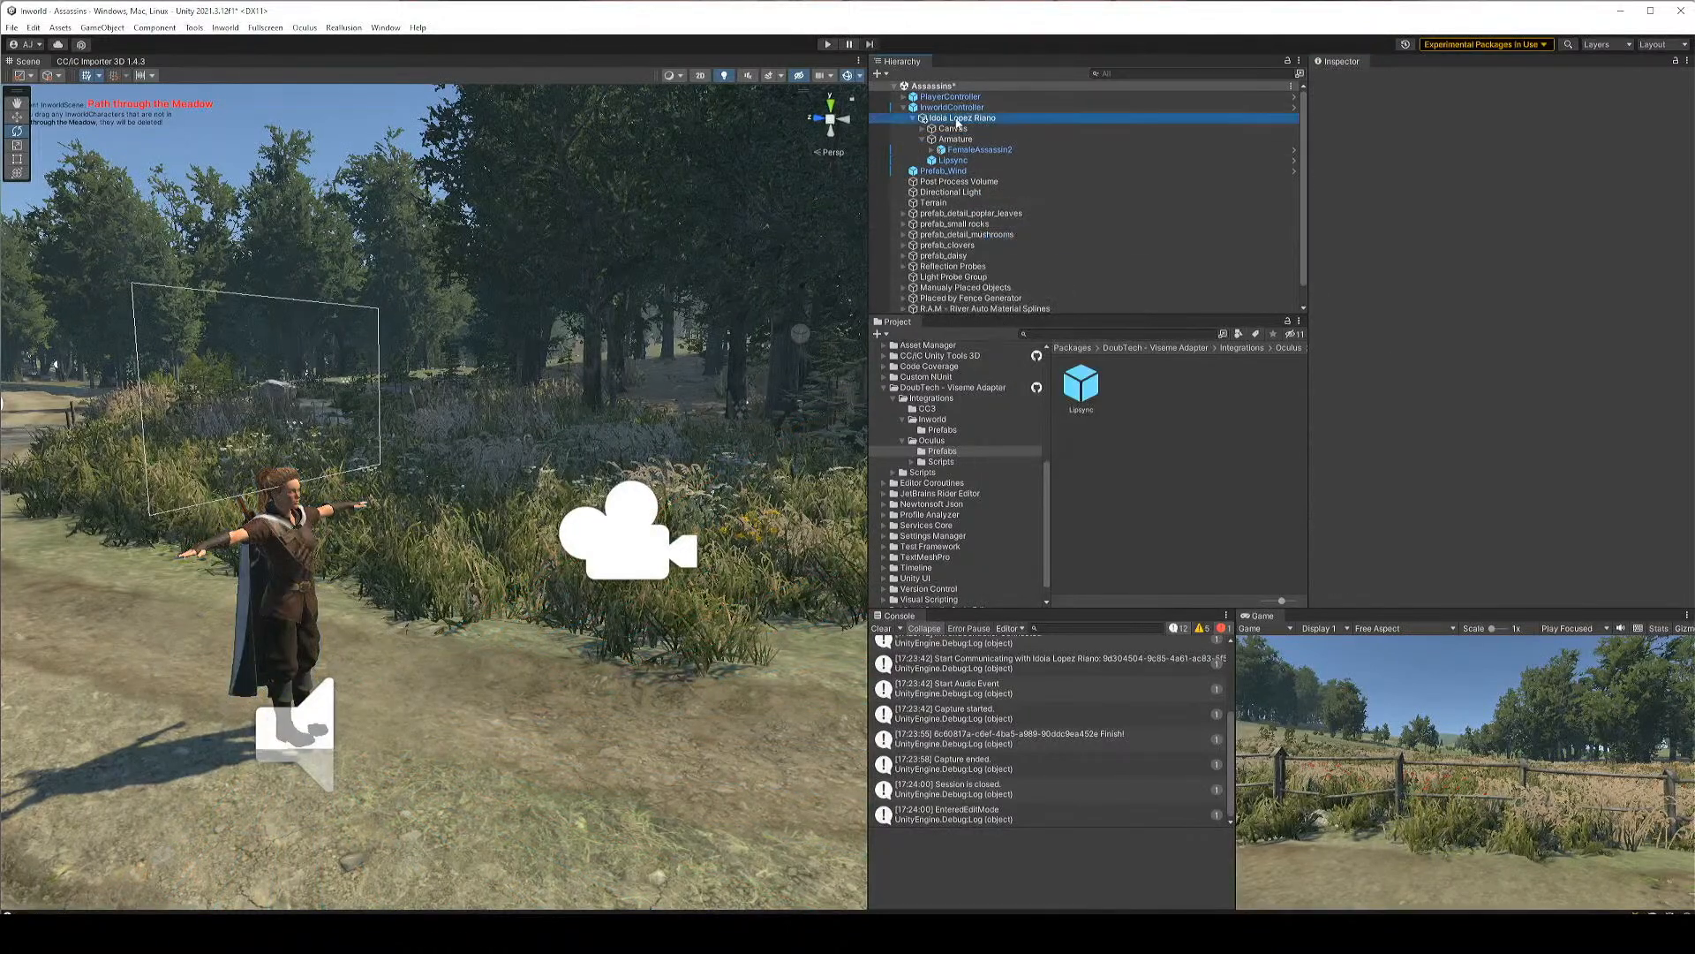
scroll(1497, 584, down, 1)
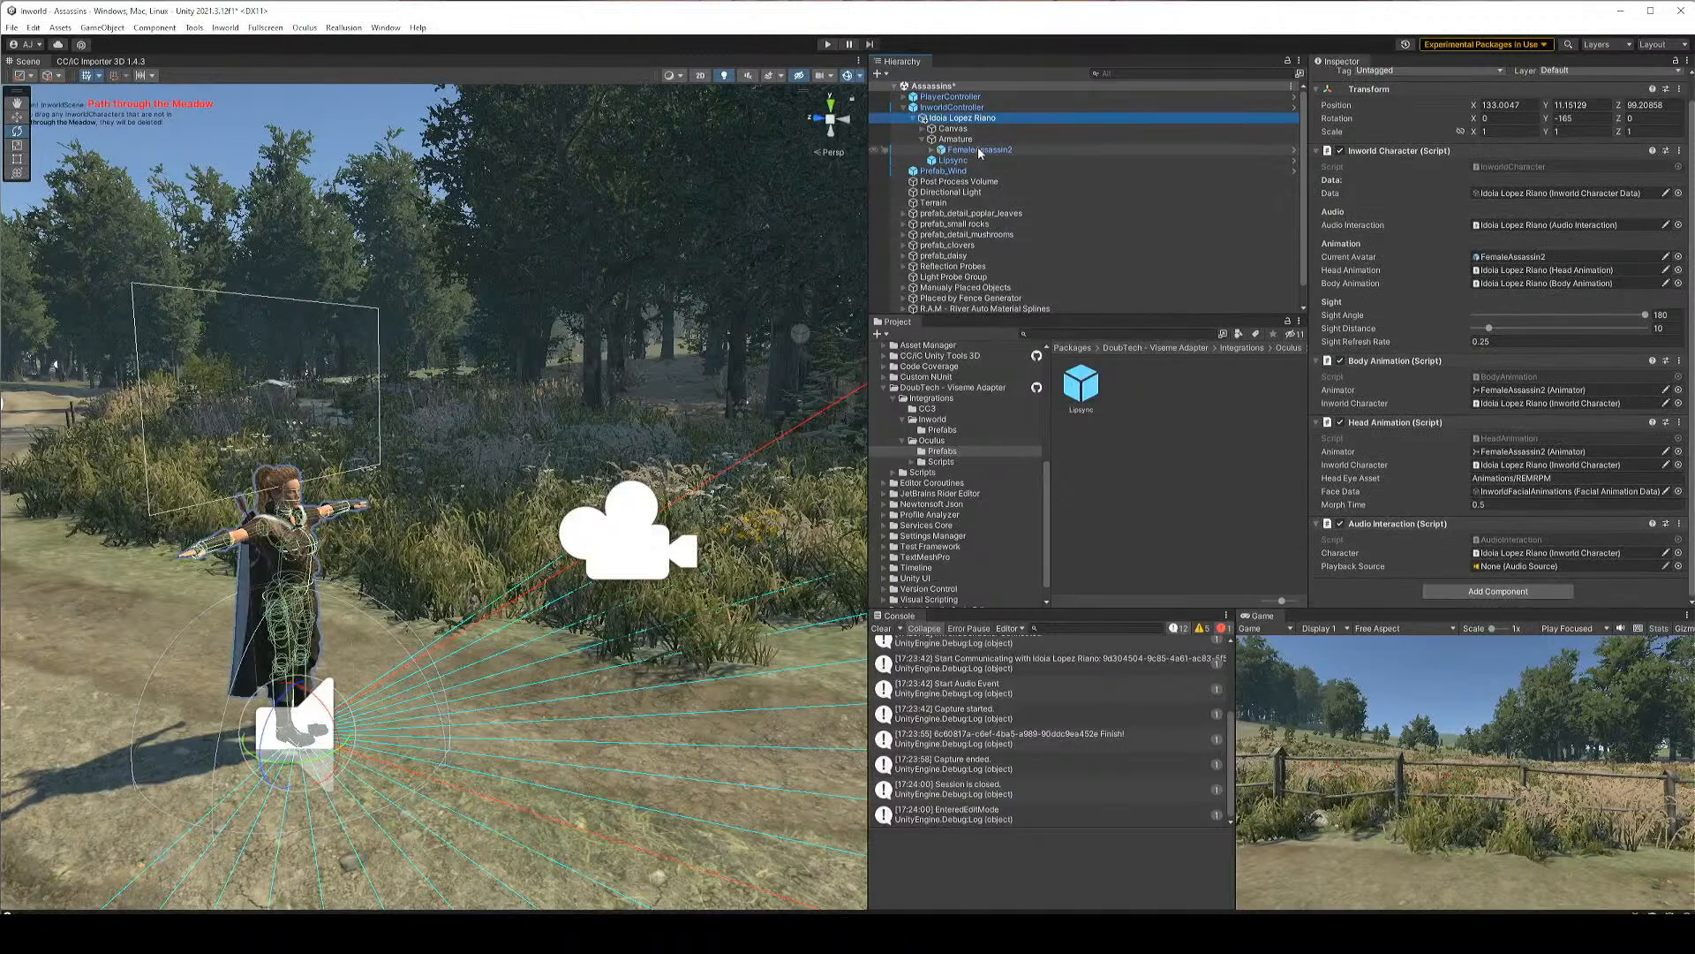
drag(960, 159, 1525, 572)
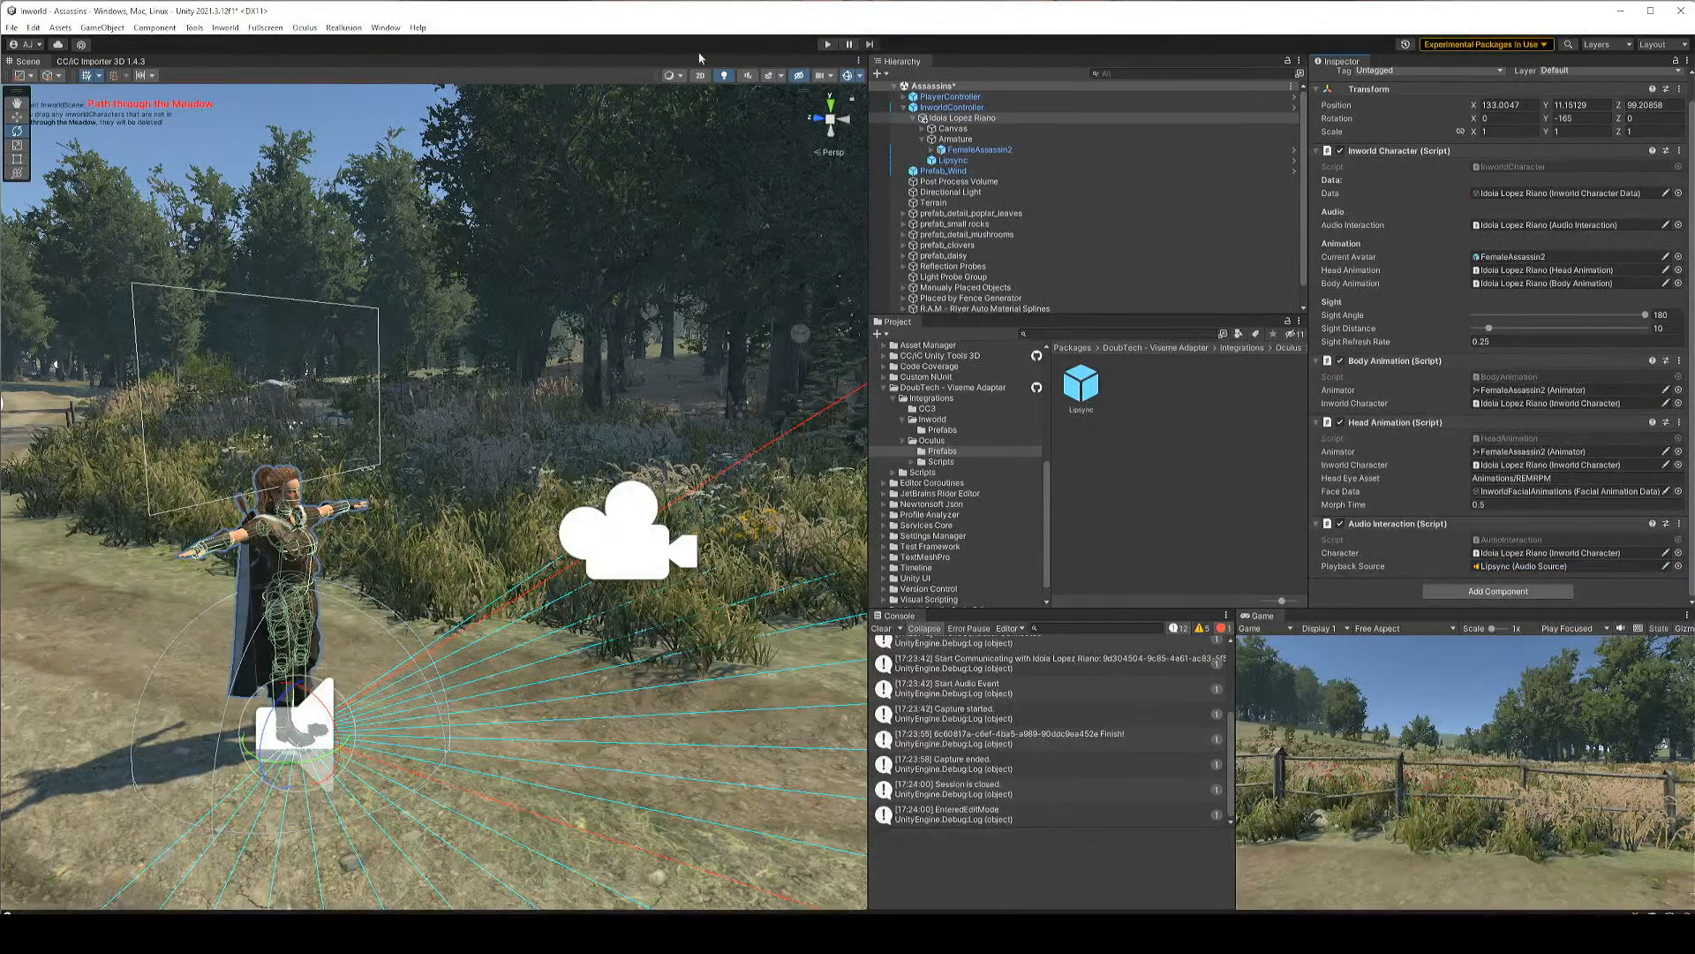
Run the scene again in a maximized Game view to test the character's speech and lip sync, and stop play mode
click(829, 44)
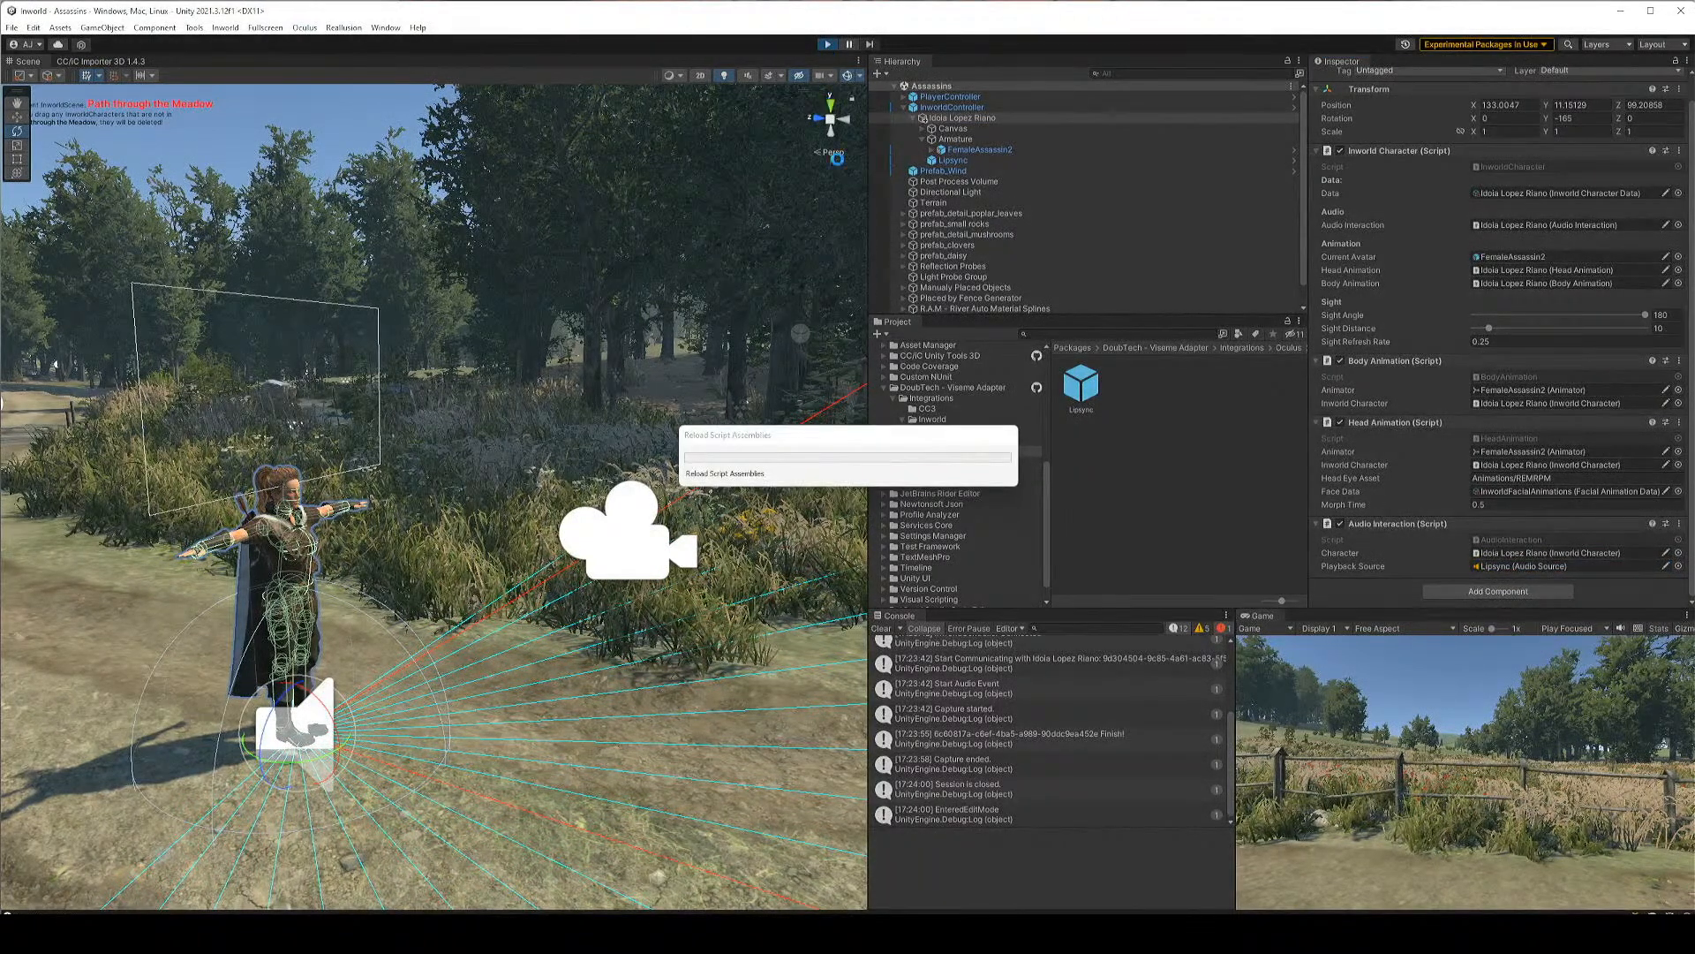
right_click(1261, 621)
click(1298, 662)
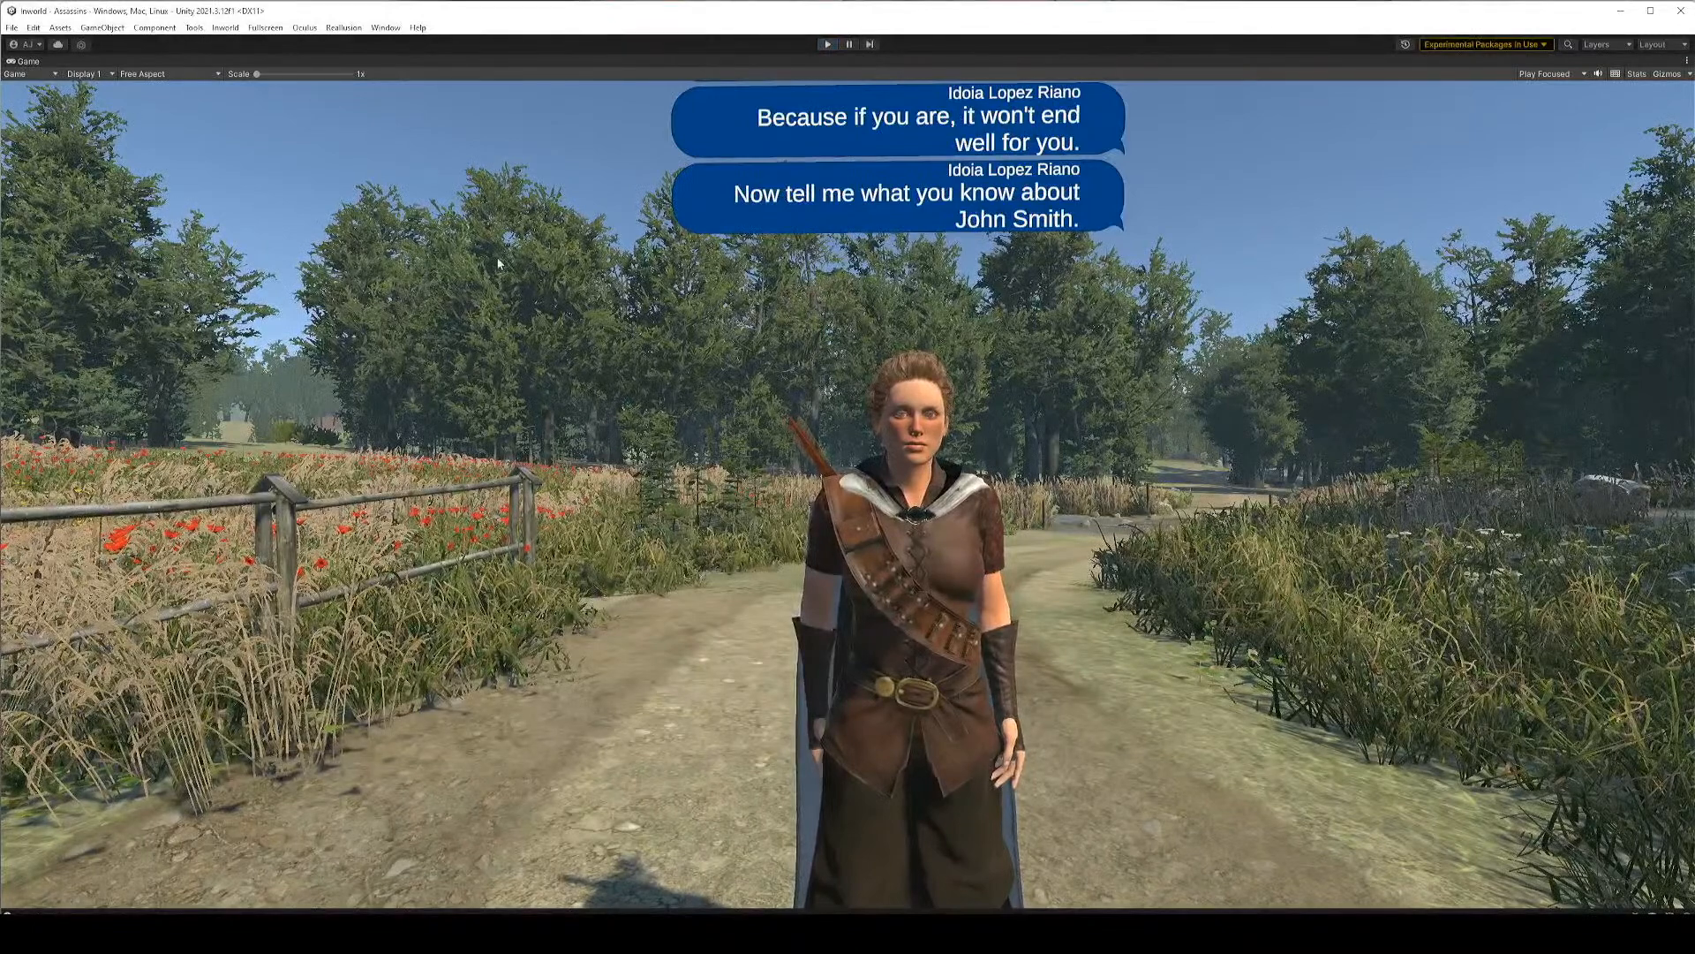
key(ctrl+p)
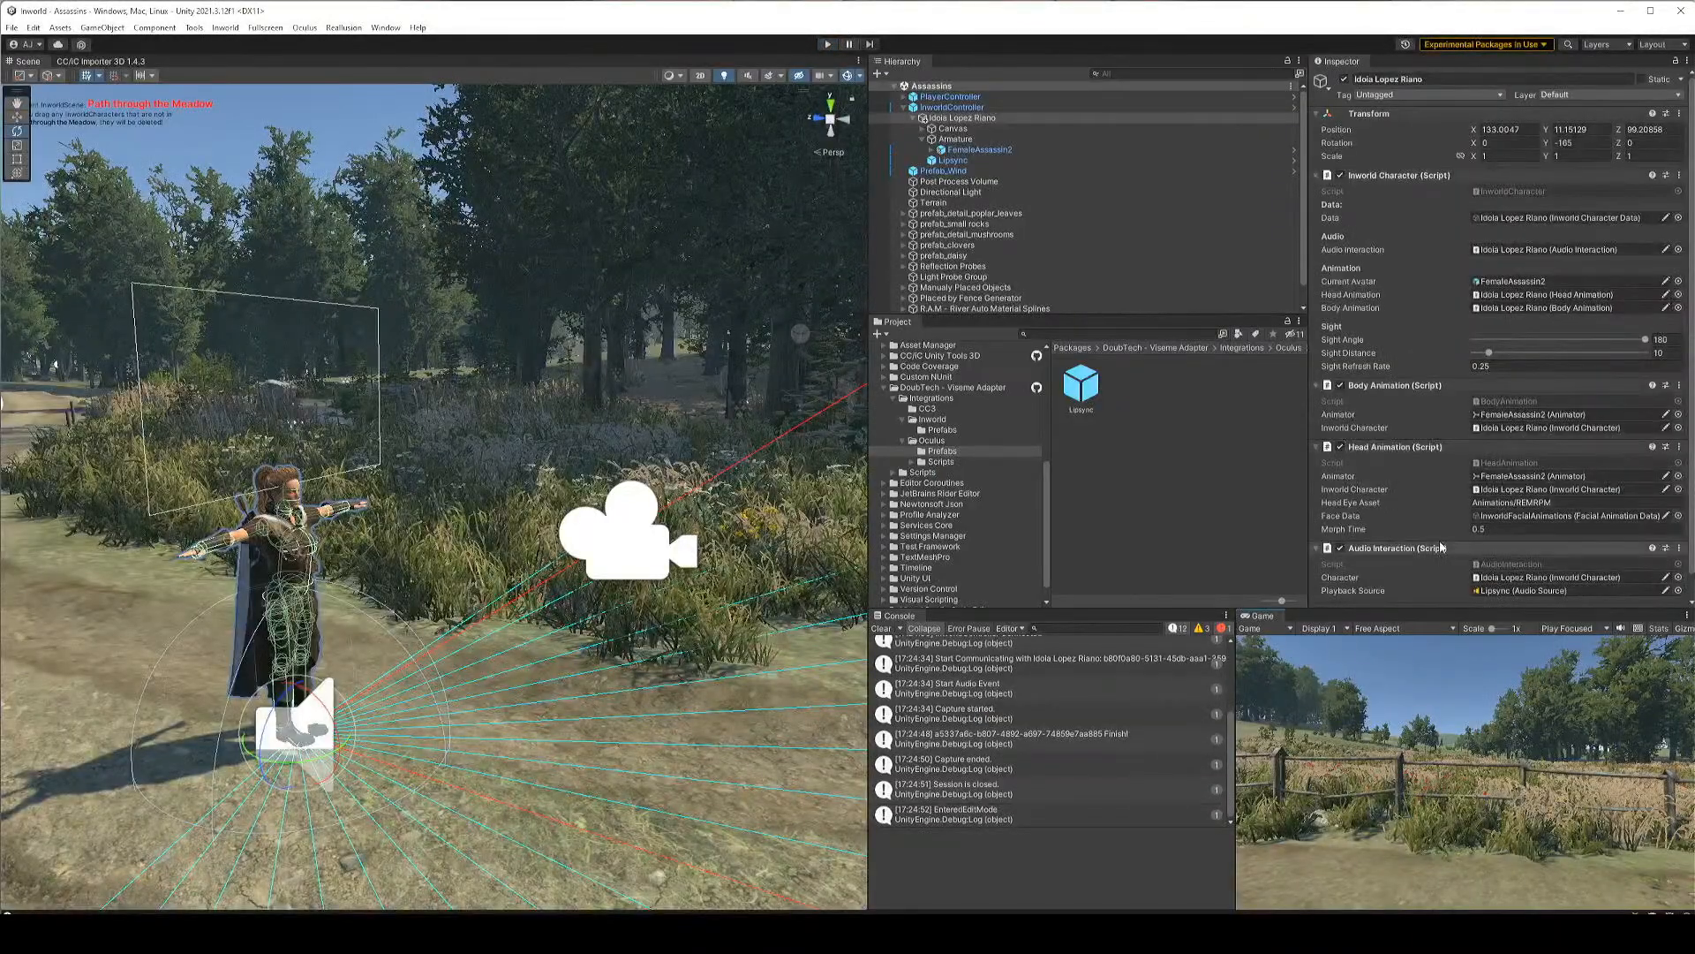
Review the Lipsync object's component settings and assign FemaleAssassin2 as the Skinned Mesh Root of its Viseme Controller
scroll(1441, 547, down, 1)
click(953, 159)
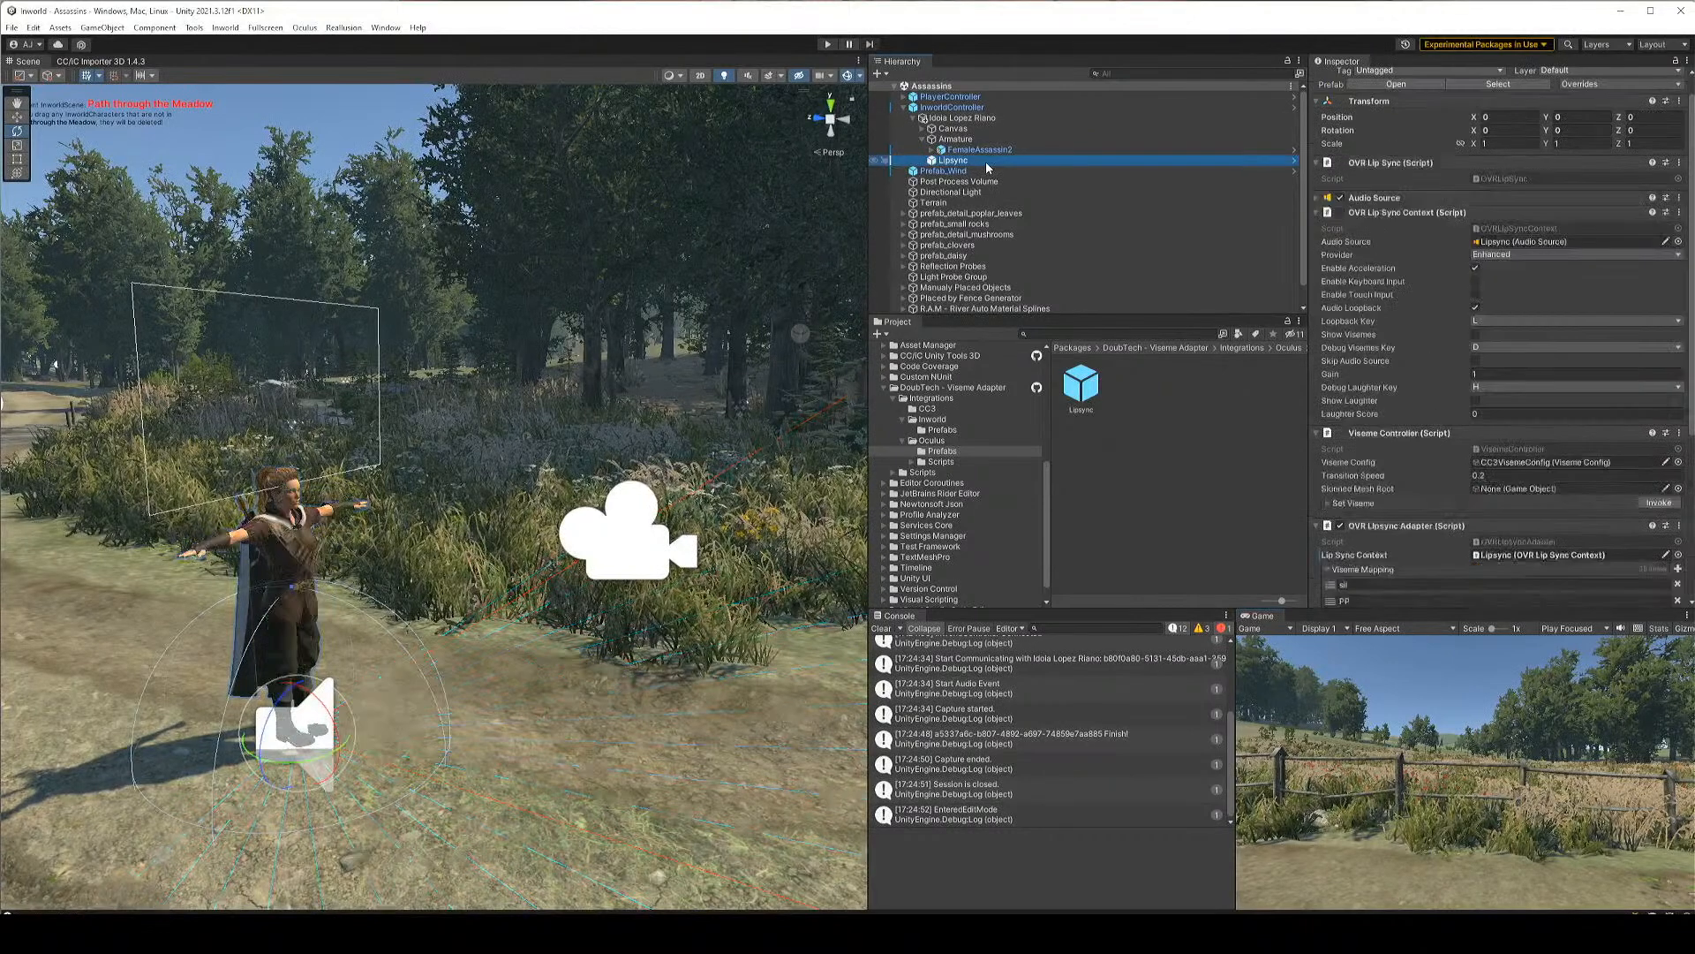
scroll(1444, 426, down, 5)
scroll(1445, 427, down, 4)
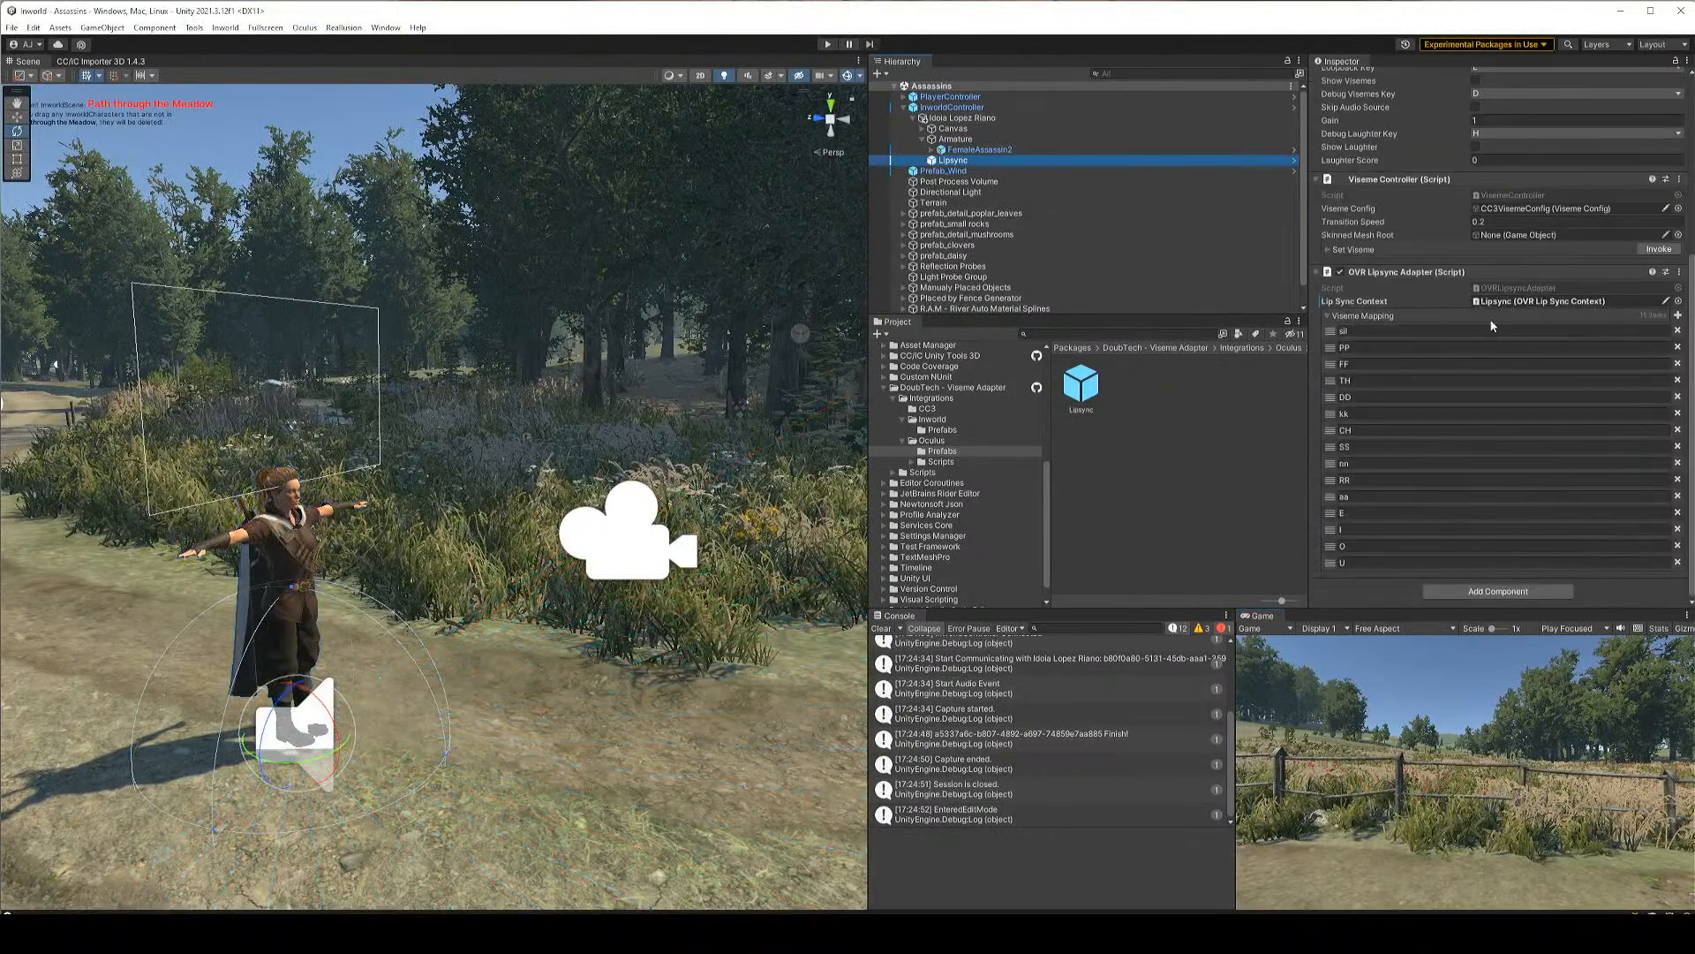
scroll(1437, 342, up, 8)
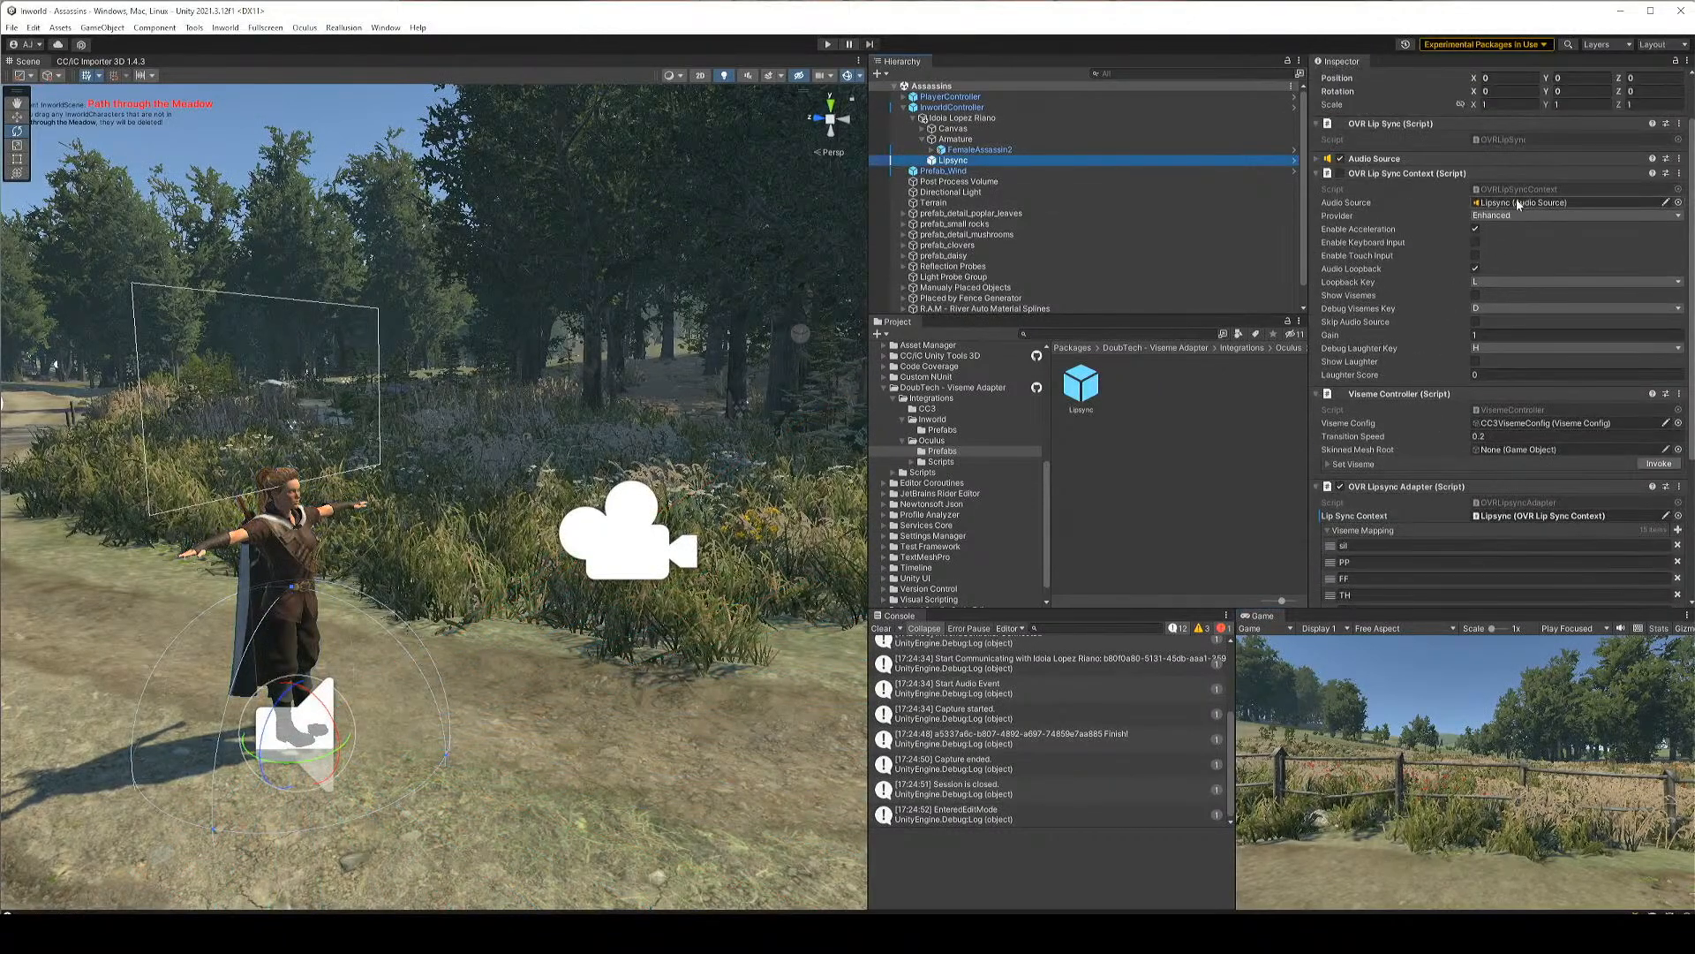
scroll(1517, 203, up, 1)
click(1517, 237)
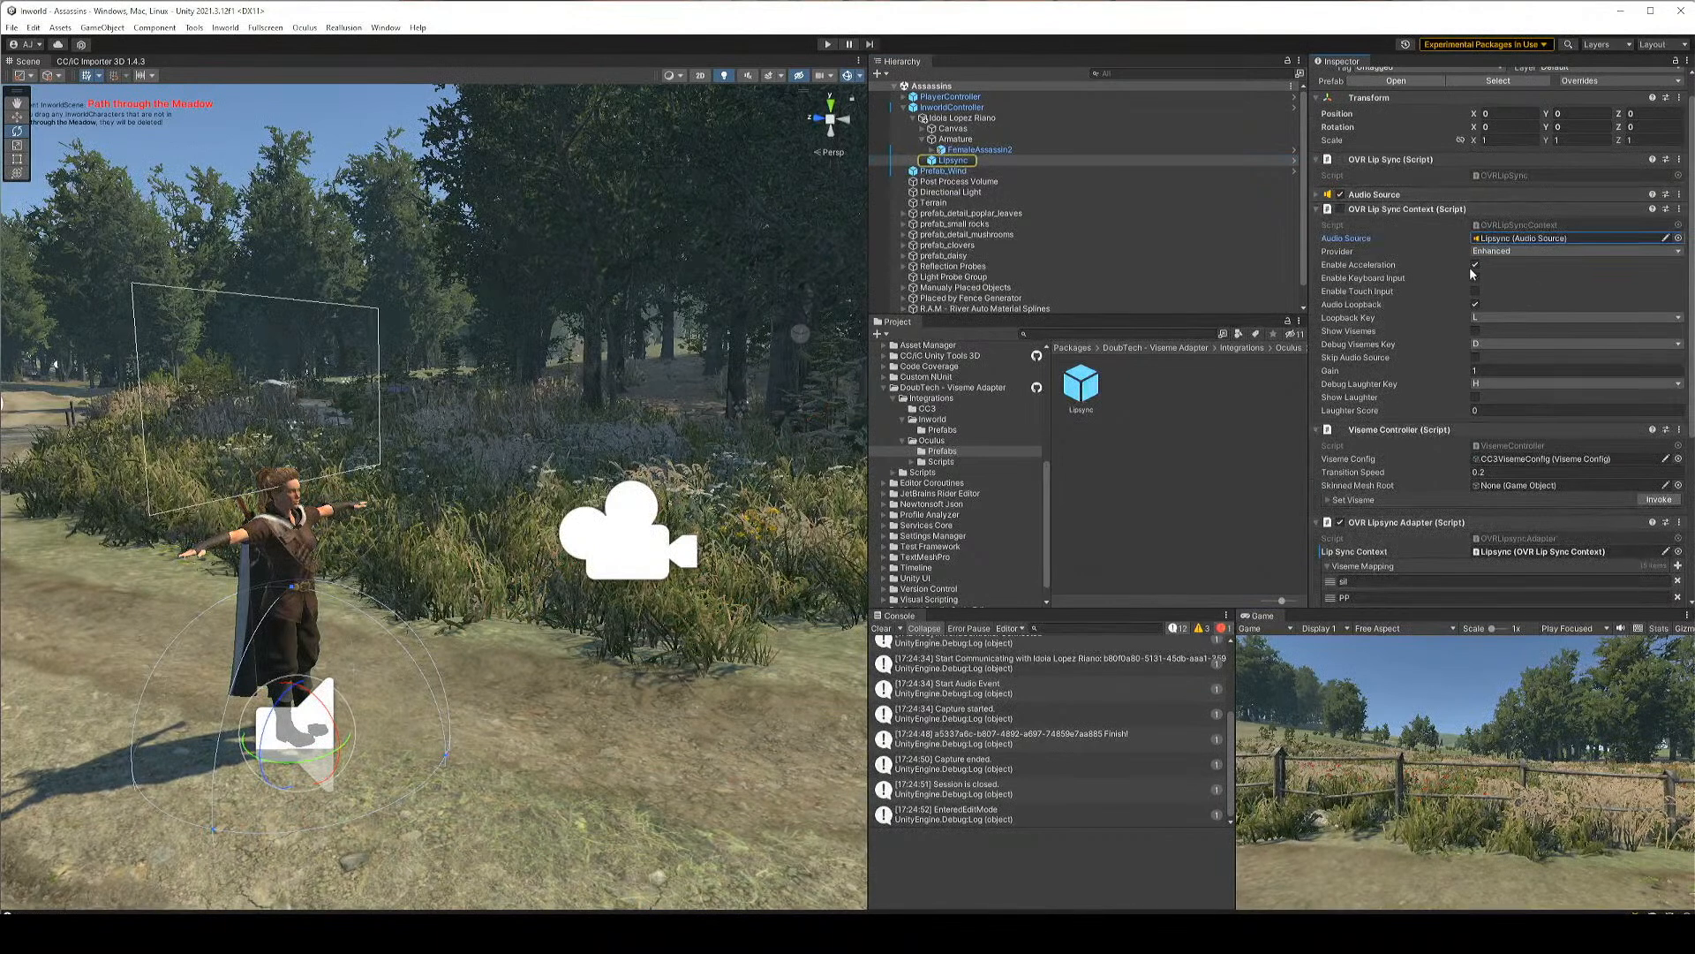
scroll(1438, 330, down, 2)
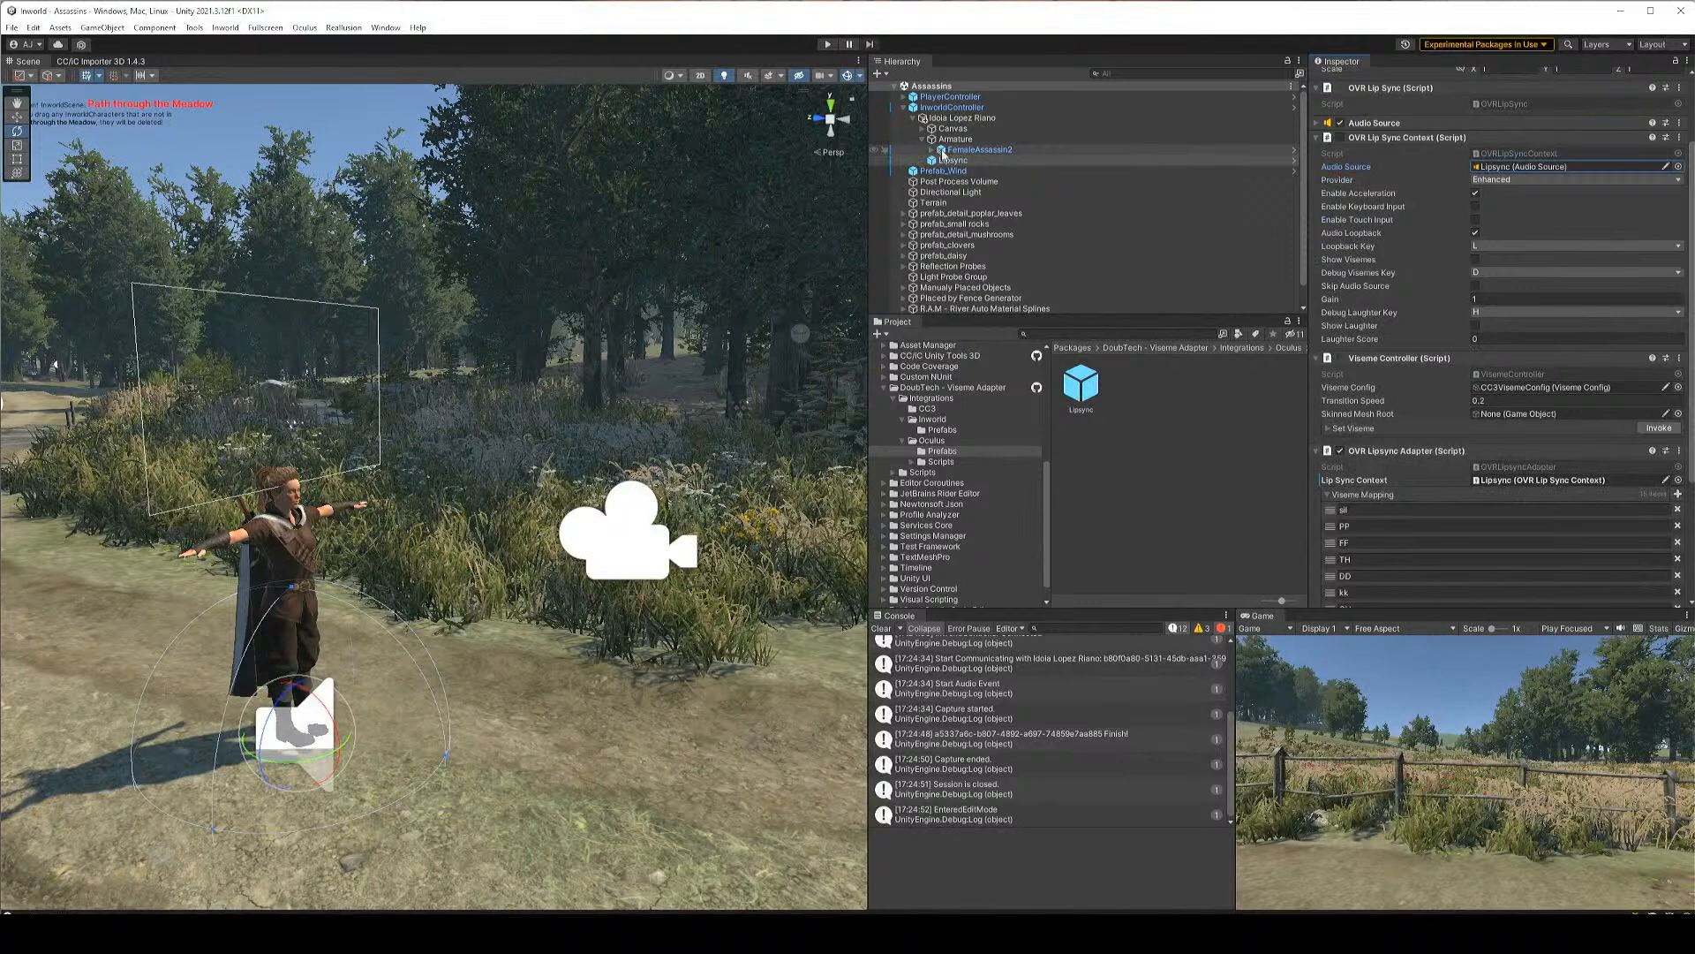
click(1517, 415)
drag(1517, 417, 1517, 415)
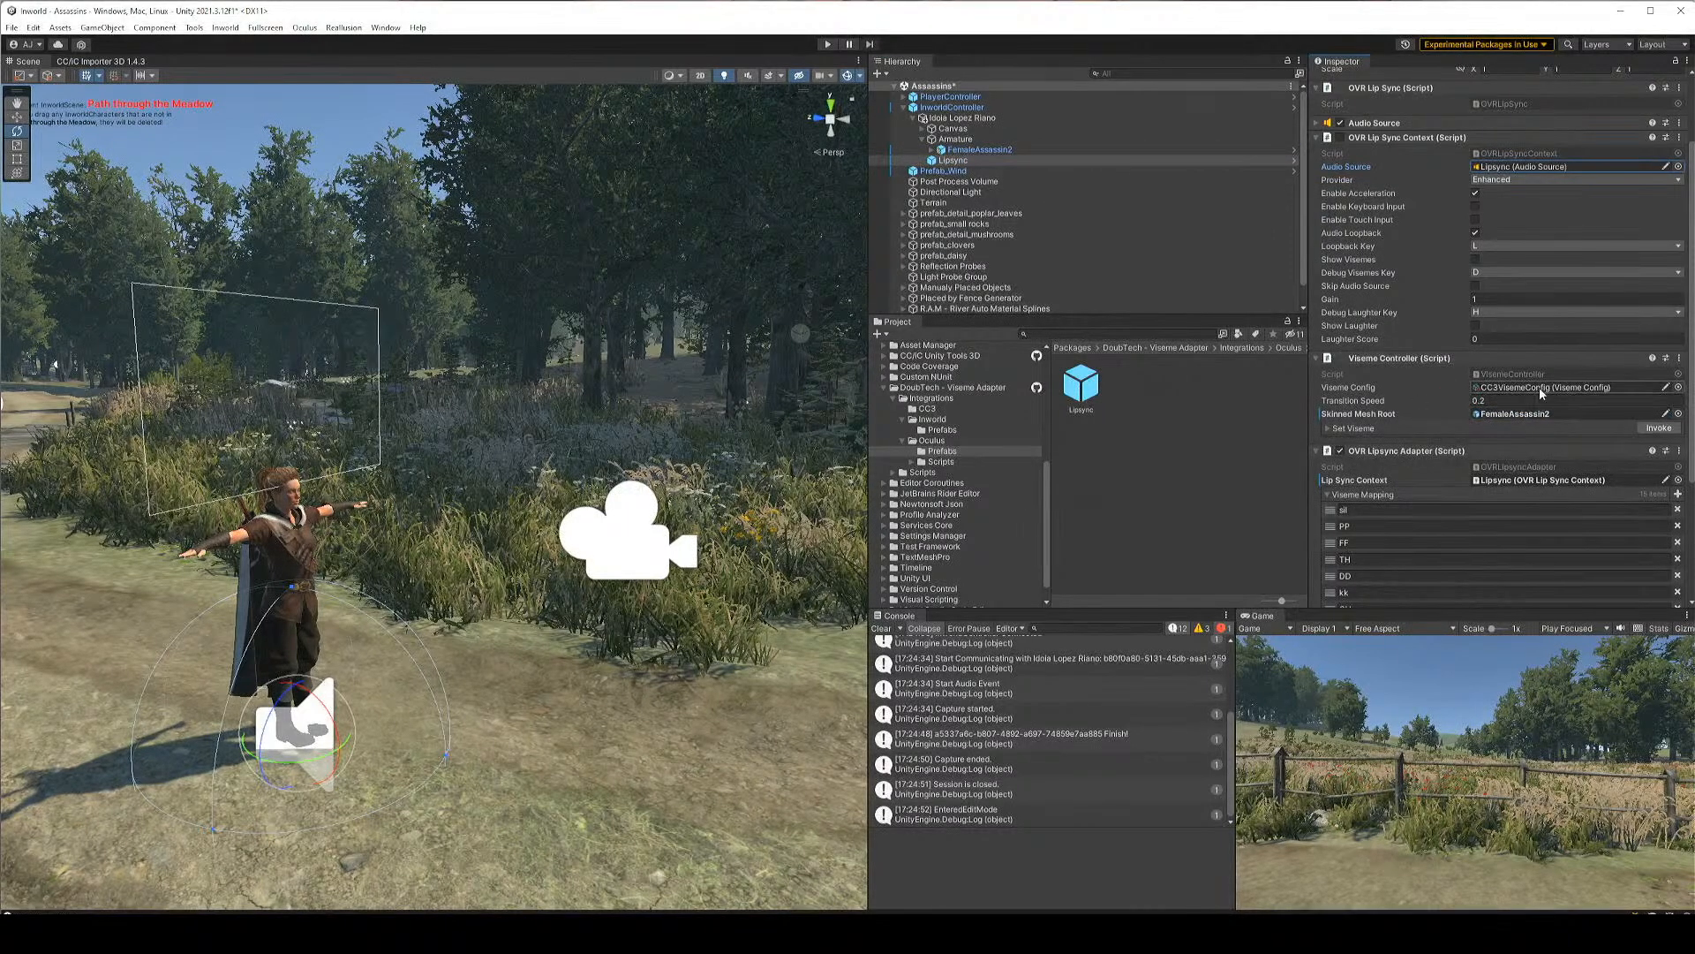
Glance at the Viseme Controller's Set Viseme options, run the scene to test the character's lip sync, and stop play mode
click(1348, 429)
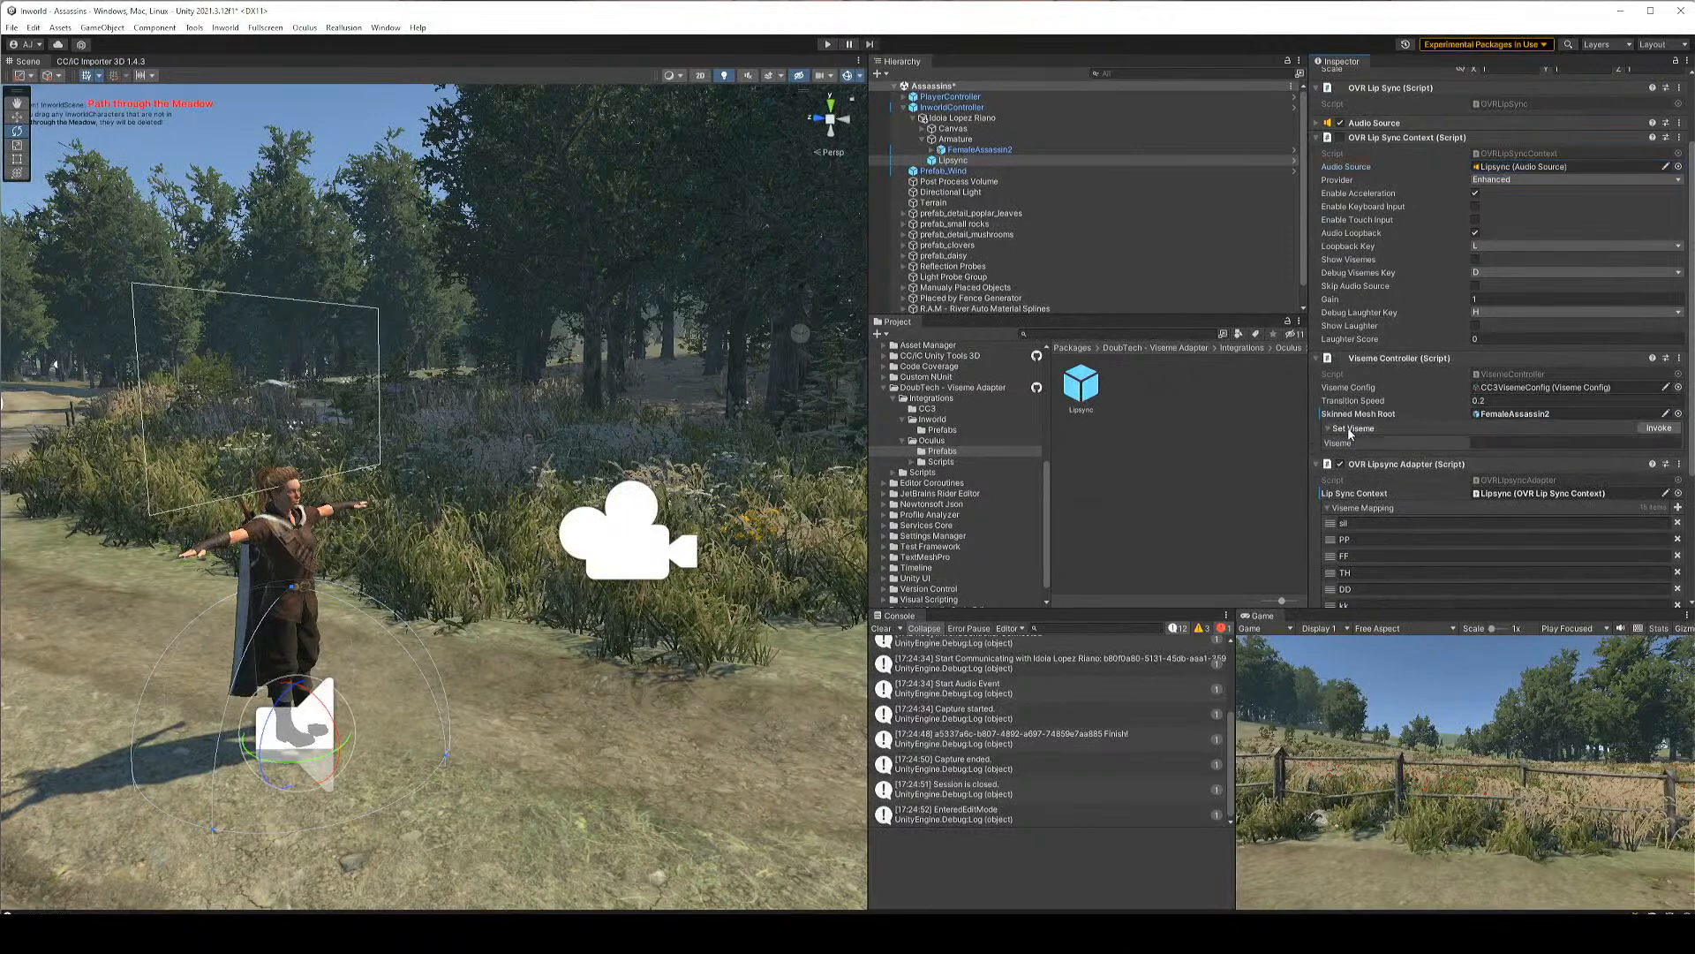
click(1348, 427)
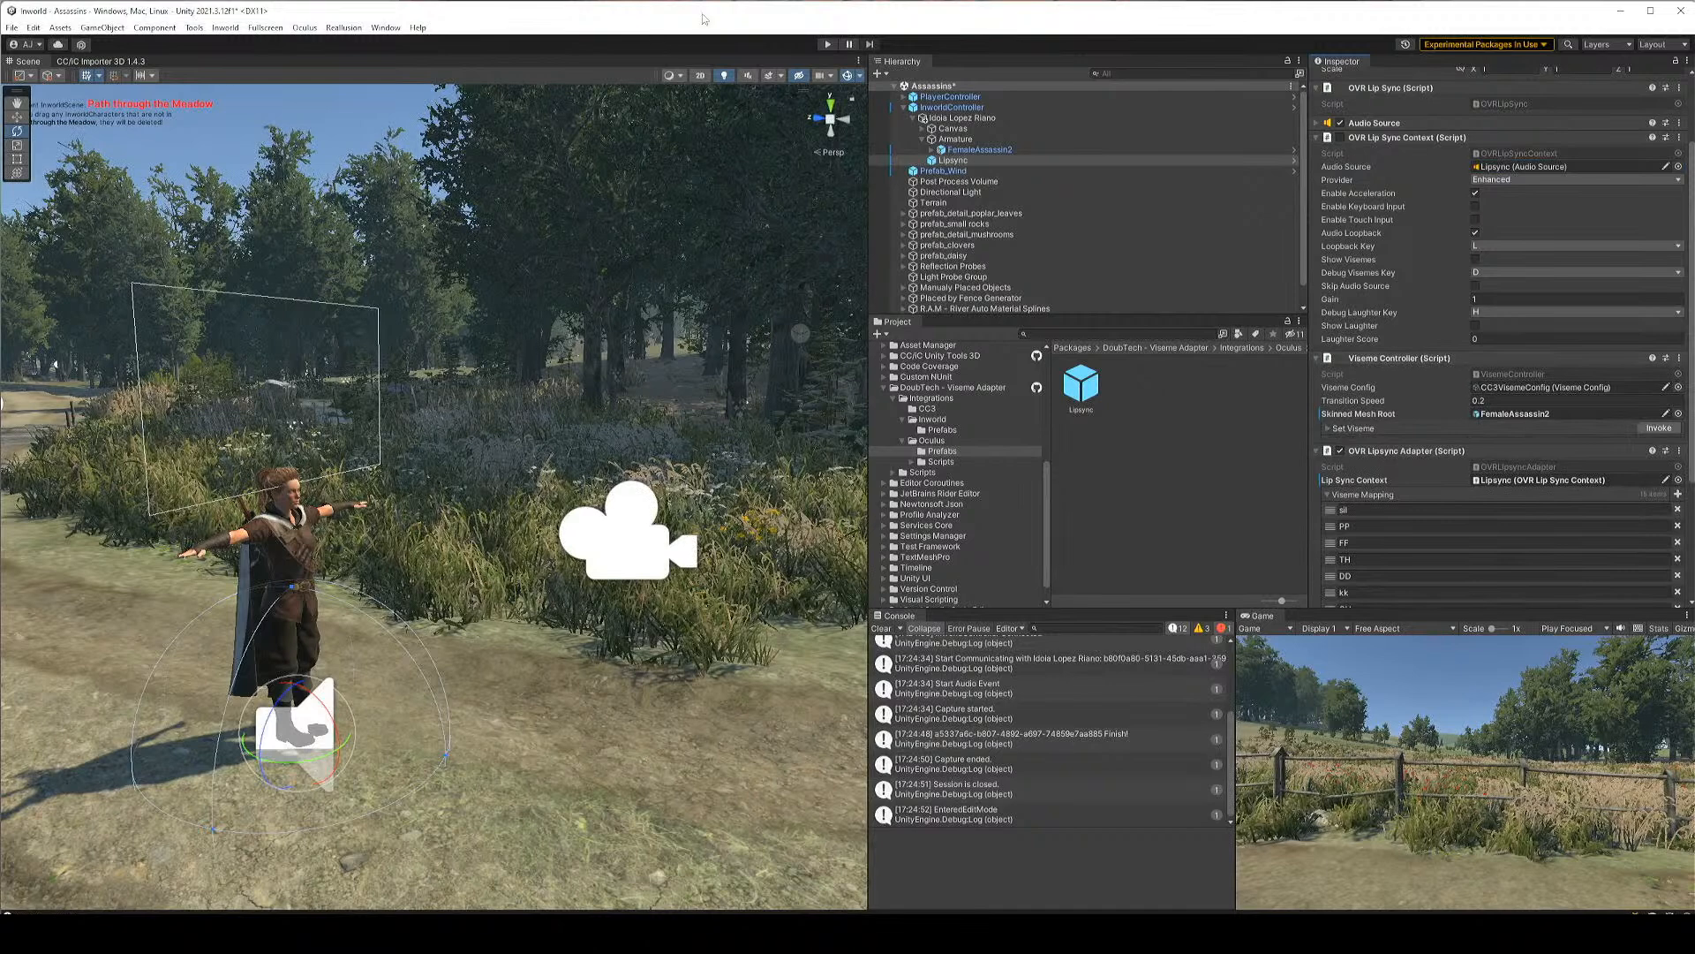
click(830, 44)
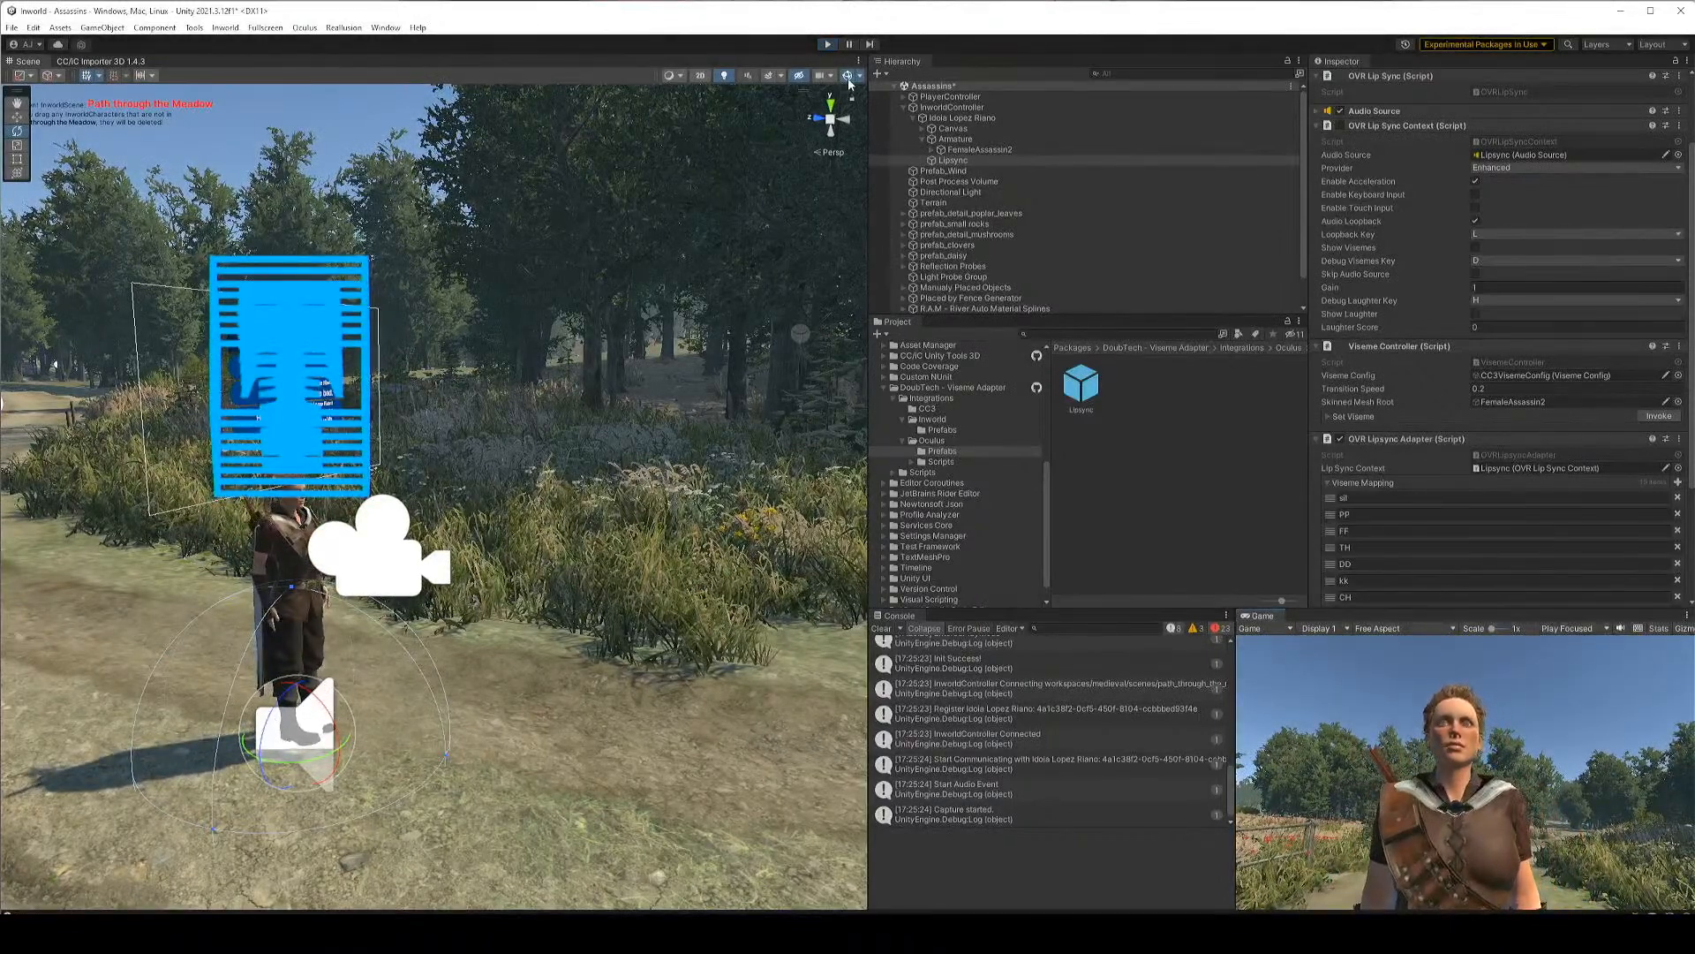
click(828, 43)
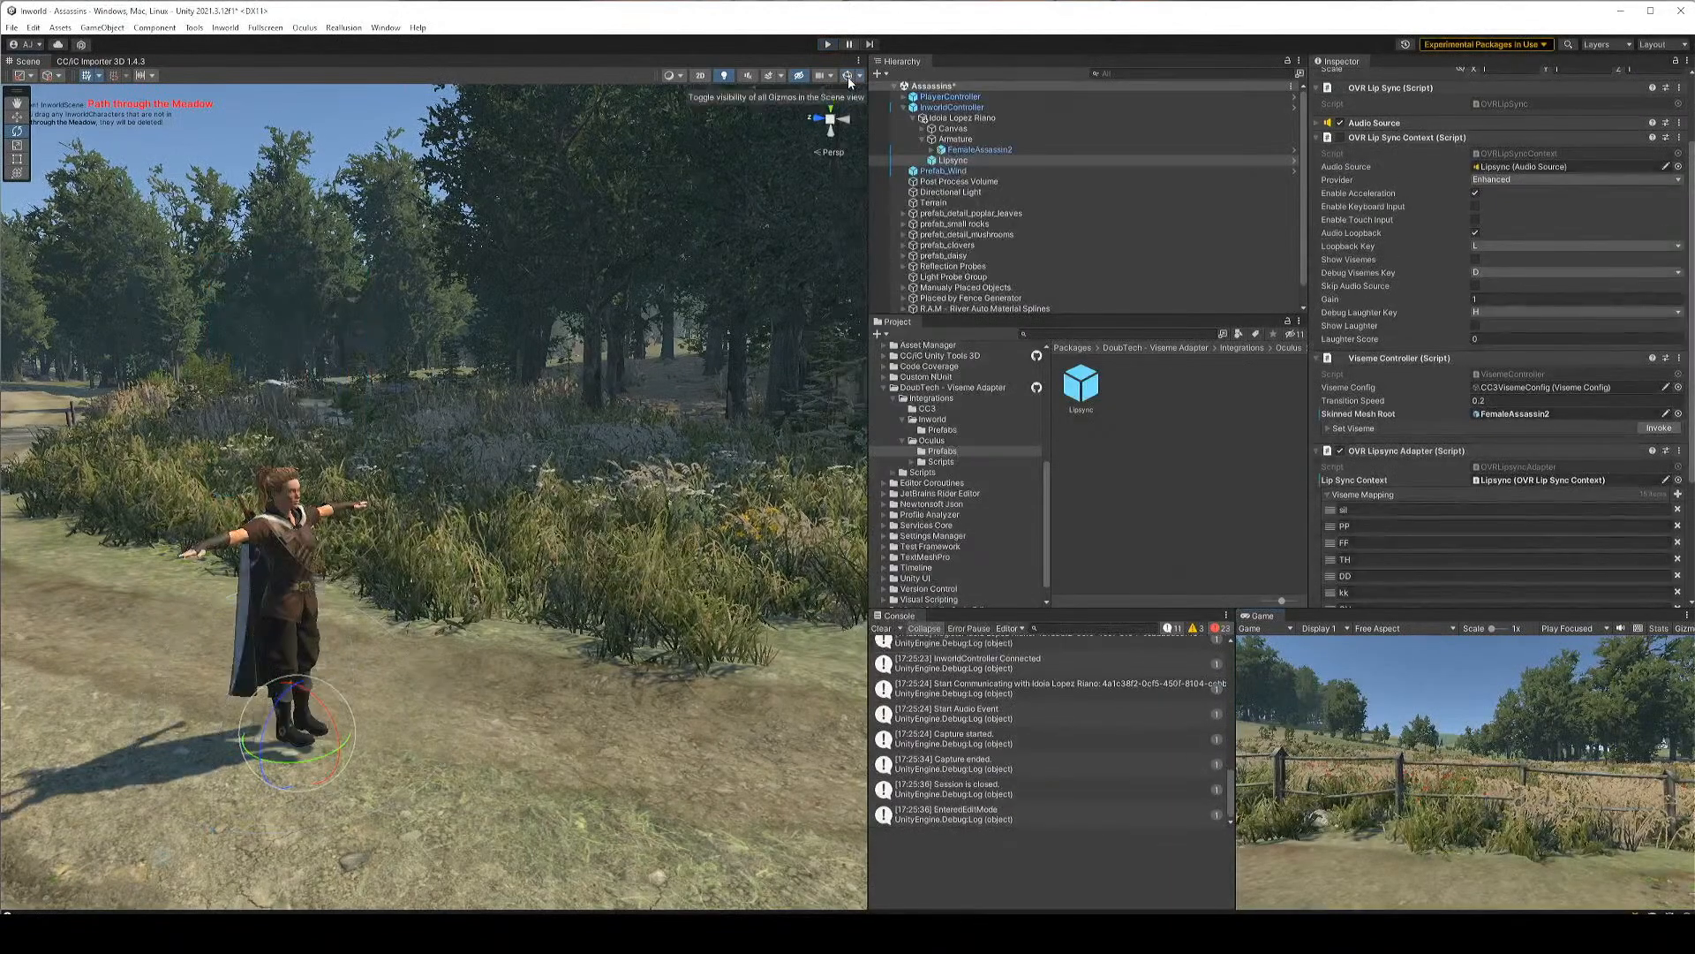
Check which object the Viseme Controller's Skinned Mesh Root refers to and expand its Set Viseme options
click(1531, 415)
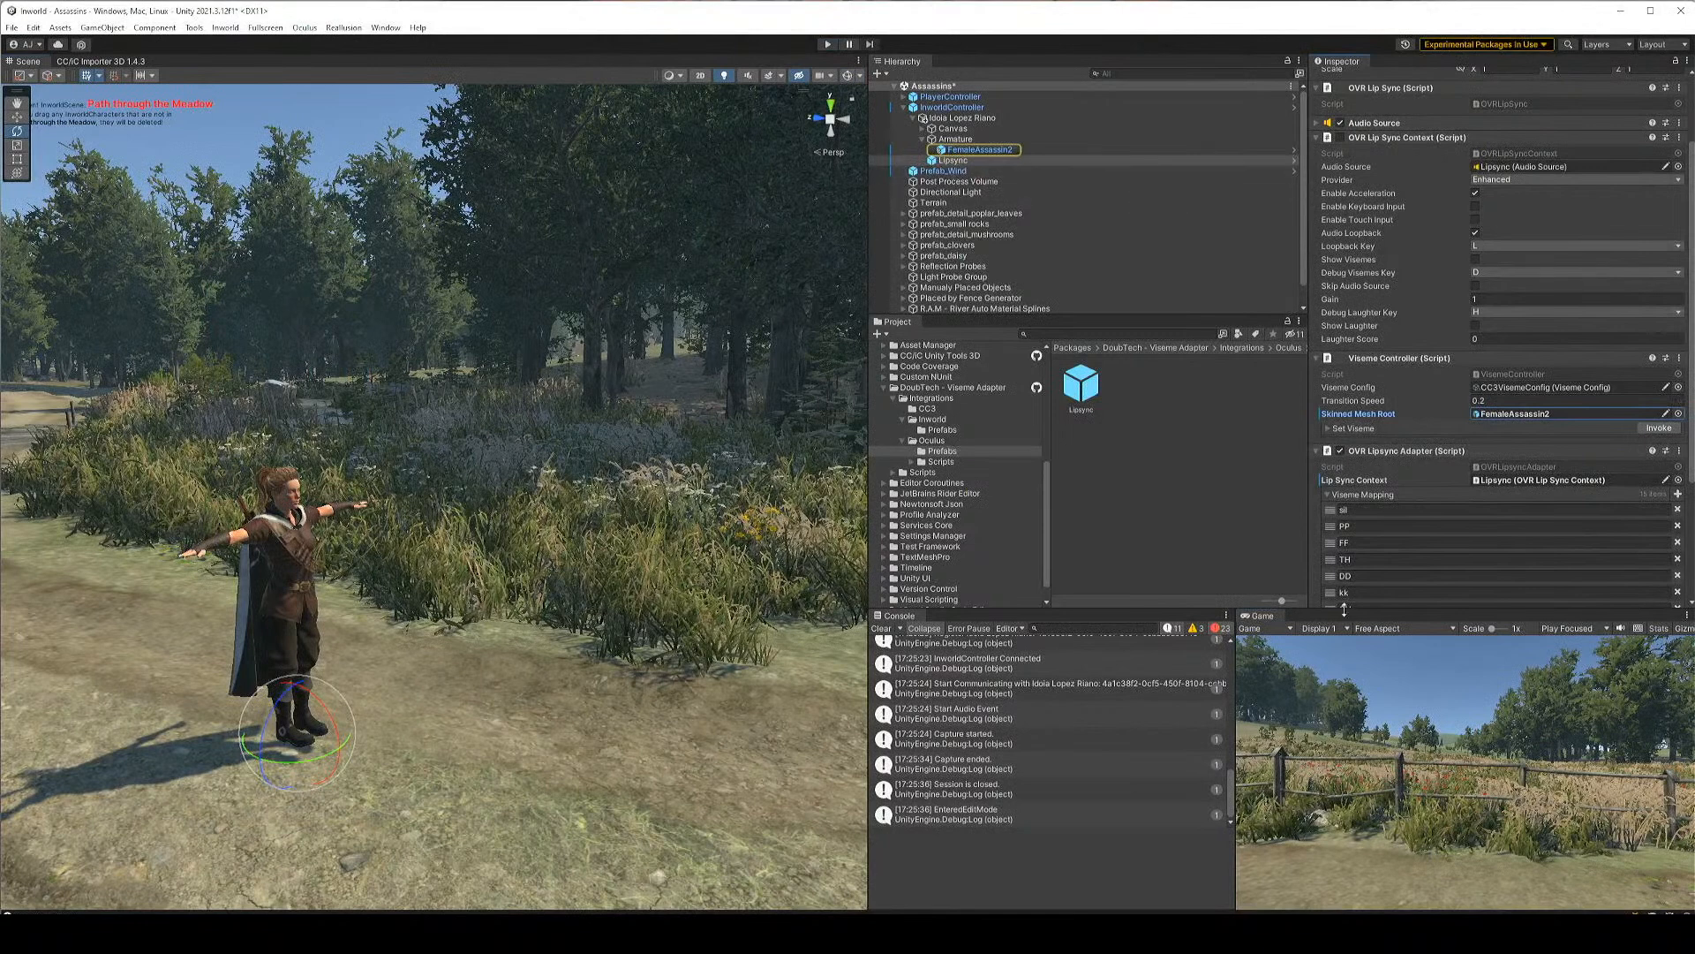
scroll(1410, 374, down, 2)
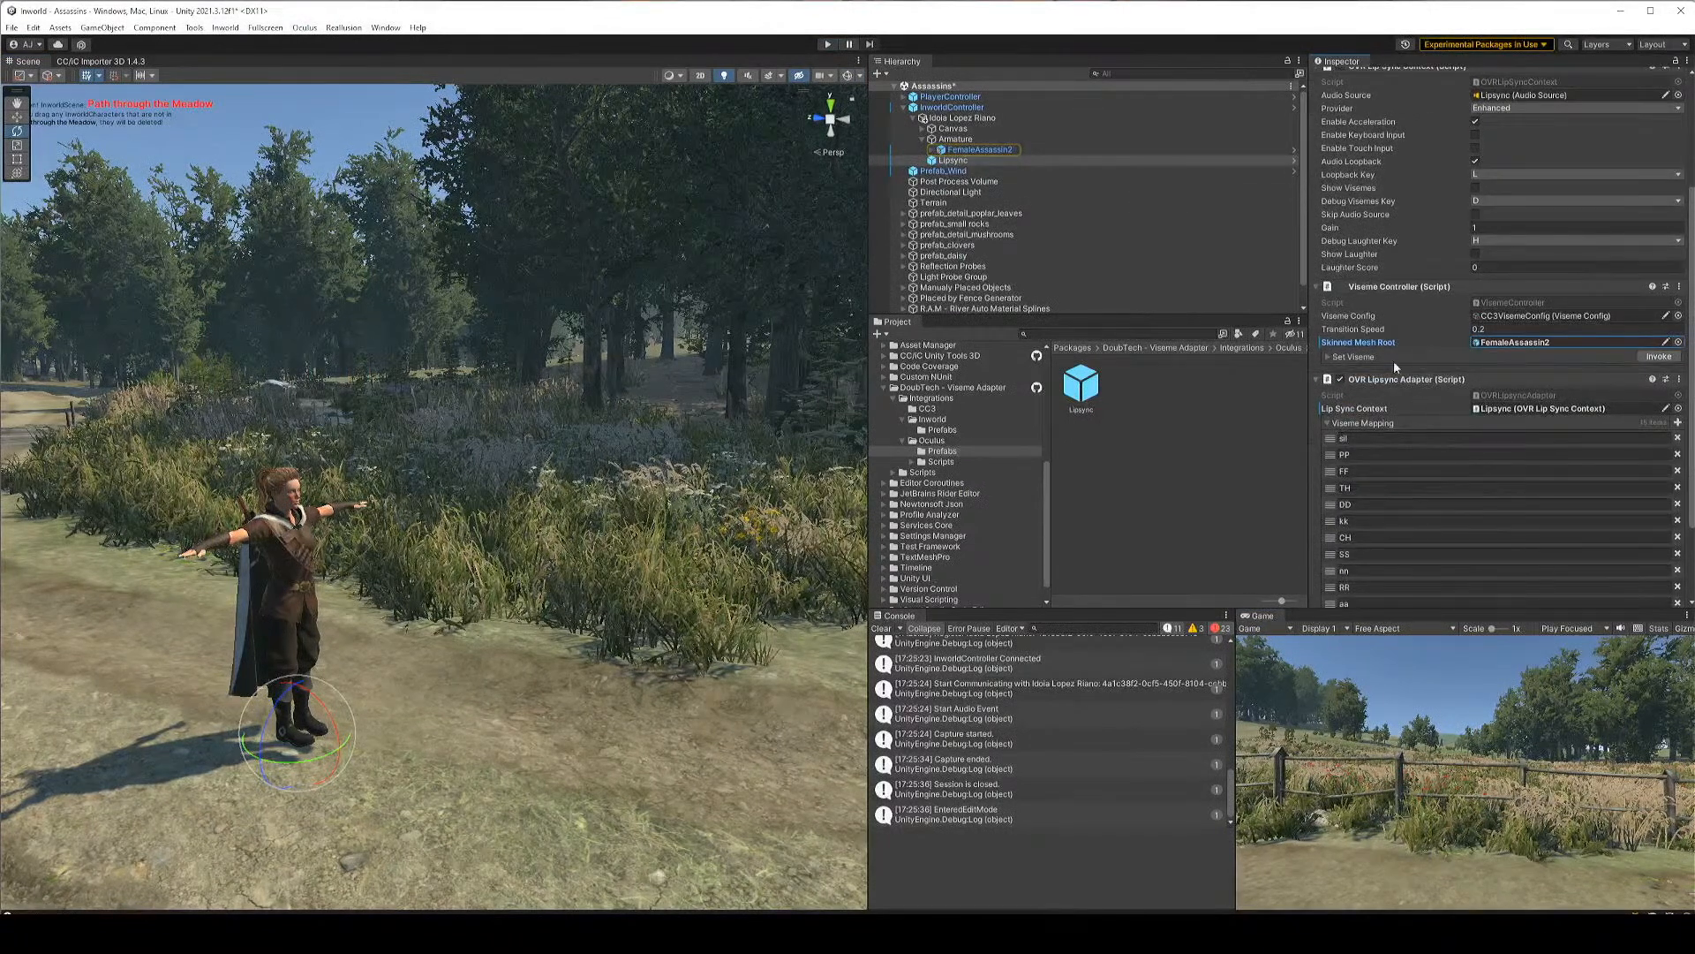
click(1329, 357)
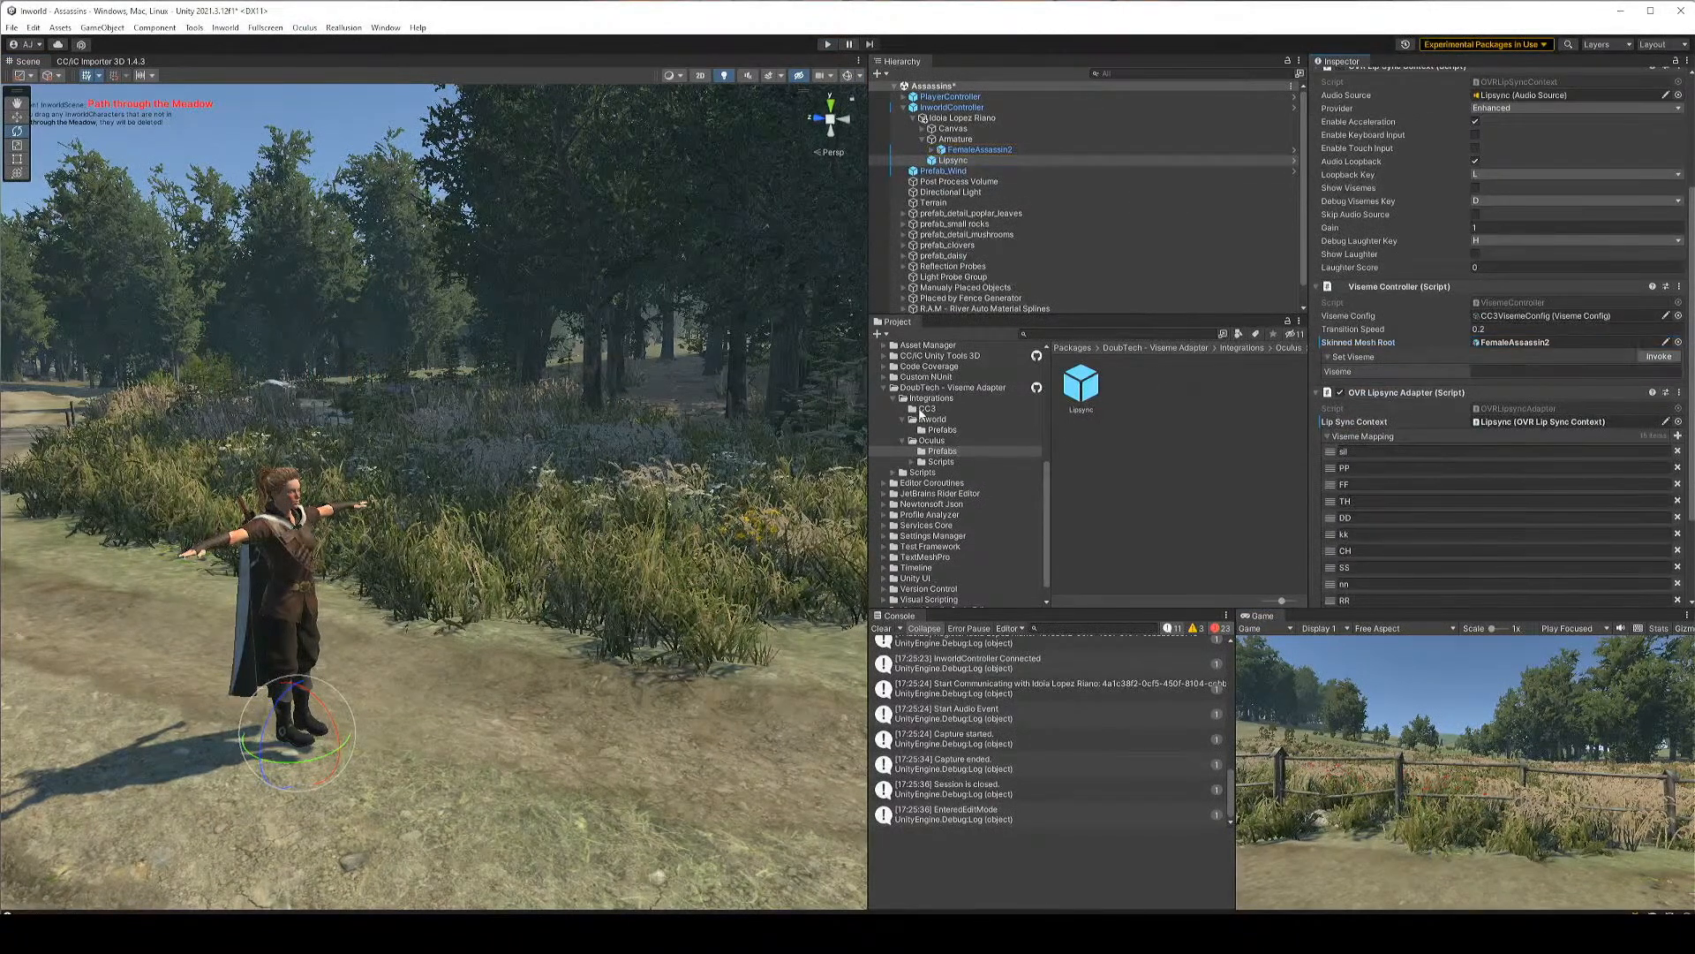
Add the RiggedCharacter prefab from the Viseme Adapter's Inworld Prefabs folder under InworldController and assign it the existing character's Inworld character data
click(934, 463)
click(913, 462)
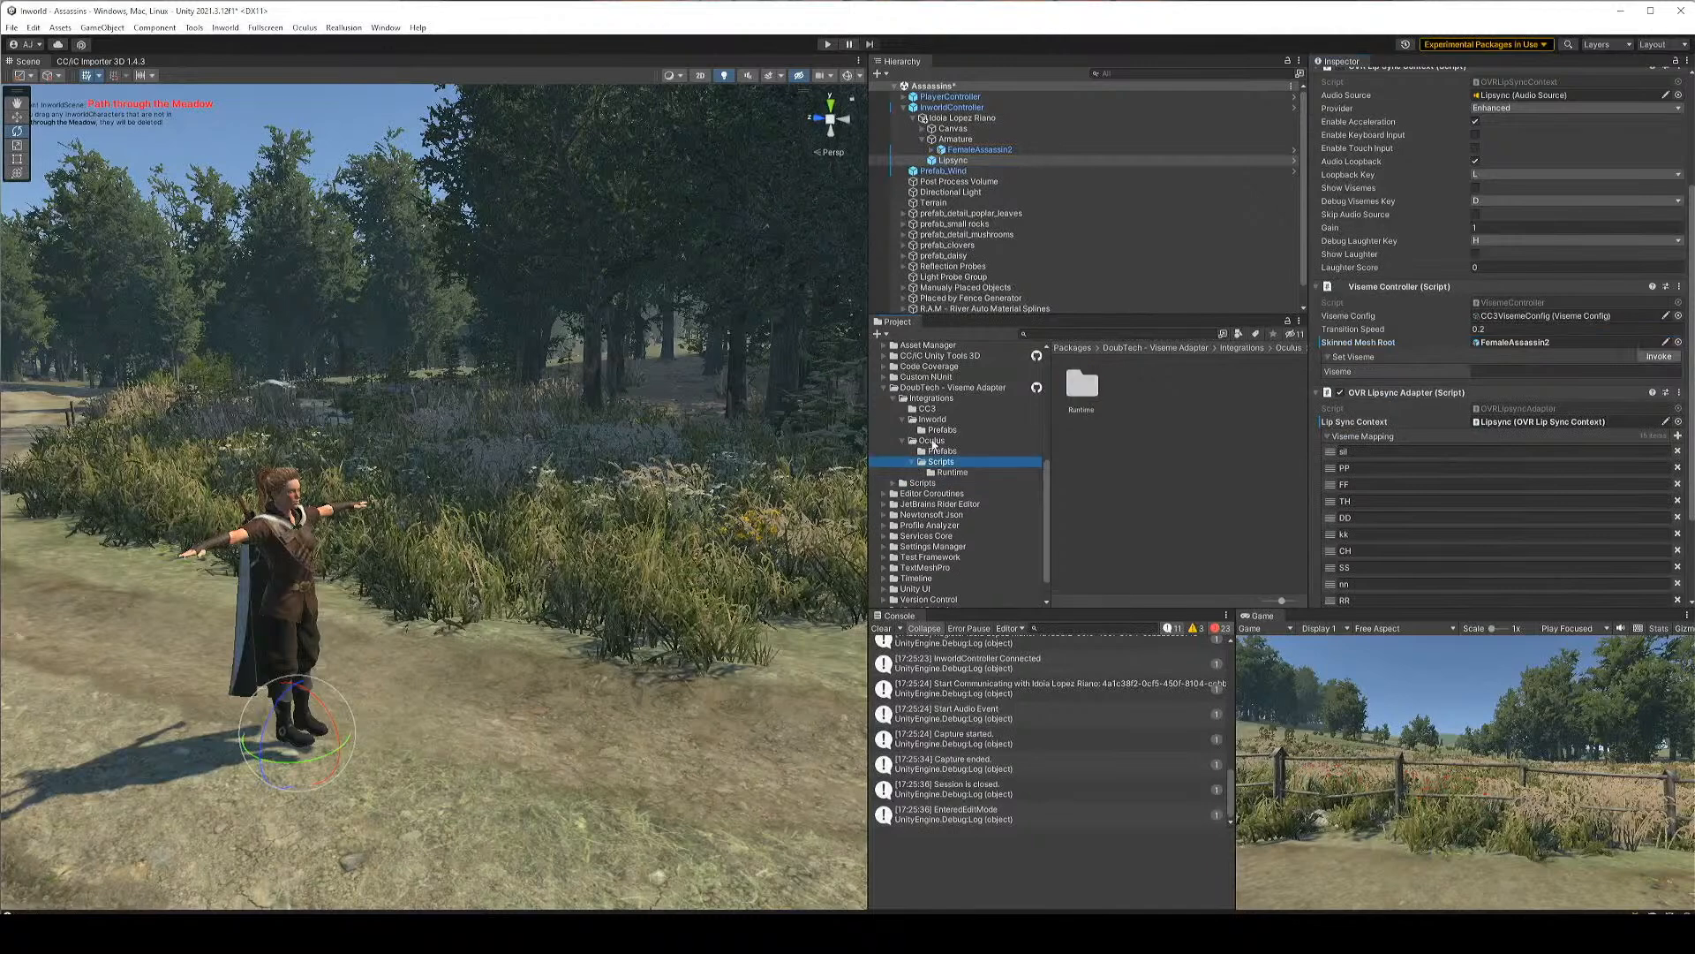
click(937, 440)
click(966, 431)
click(953, 159)
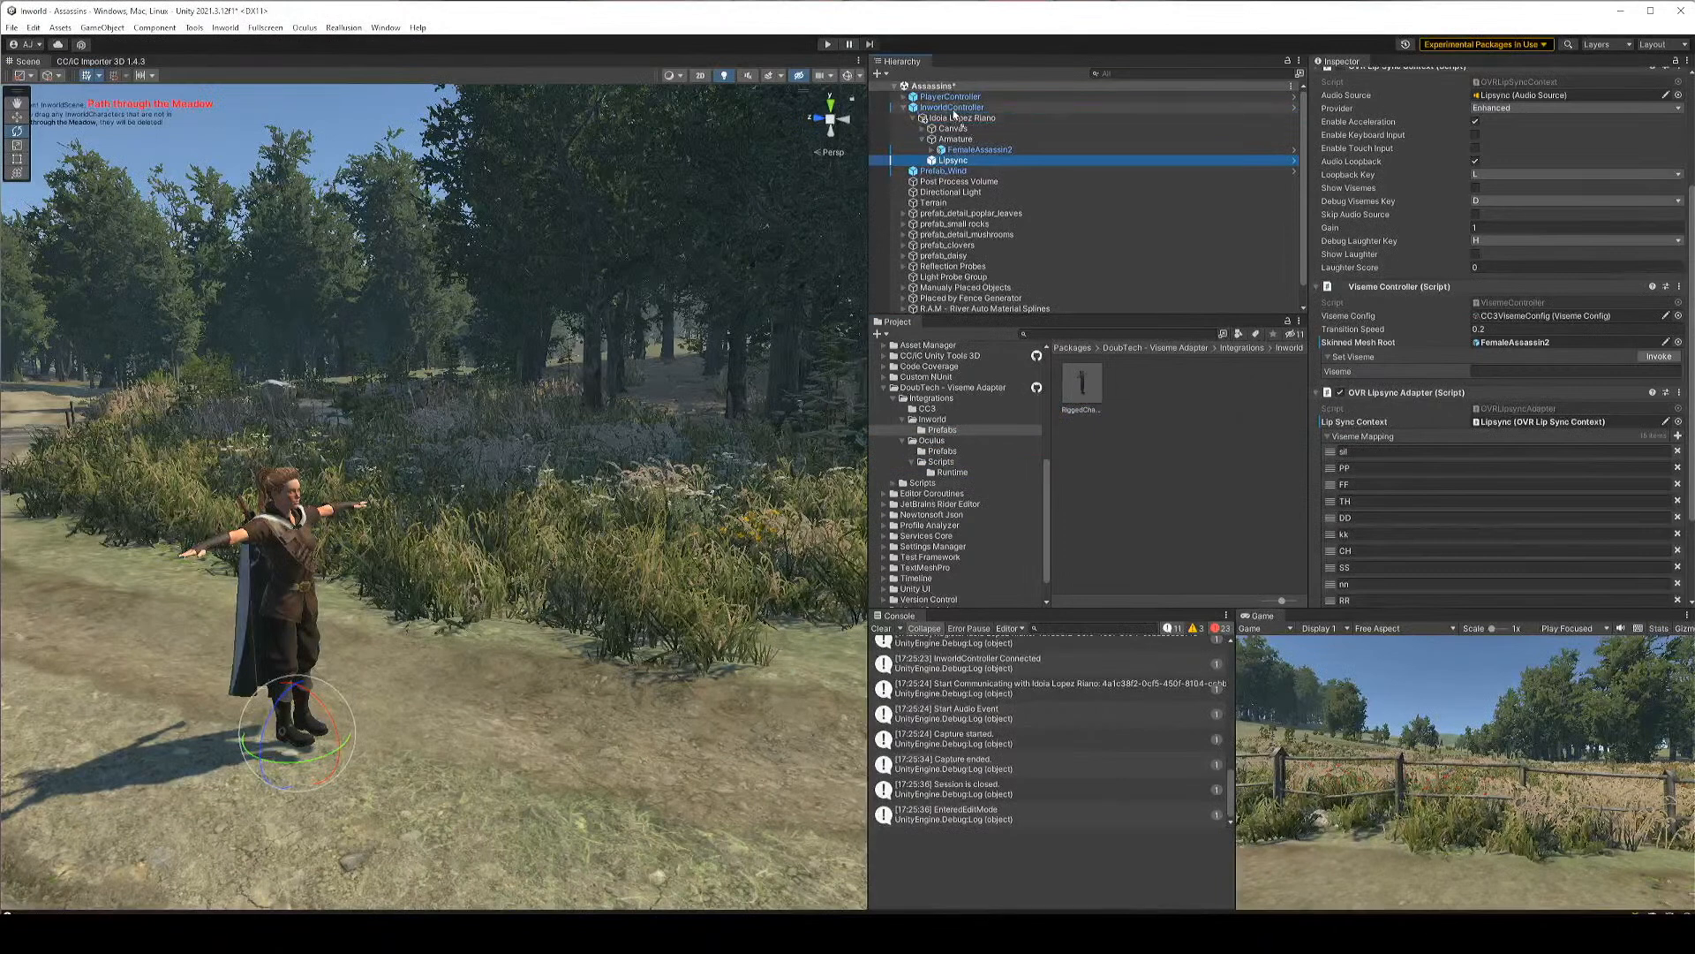
drag(953, 111, 954, 109)
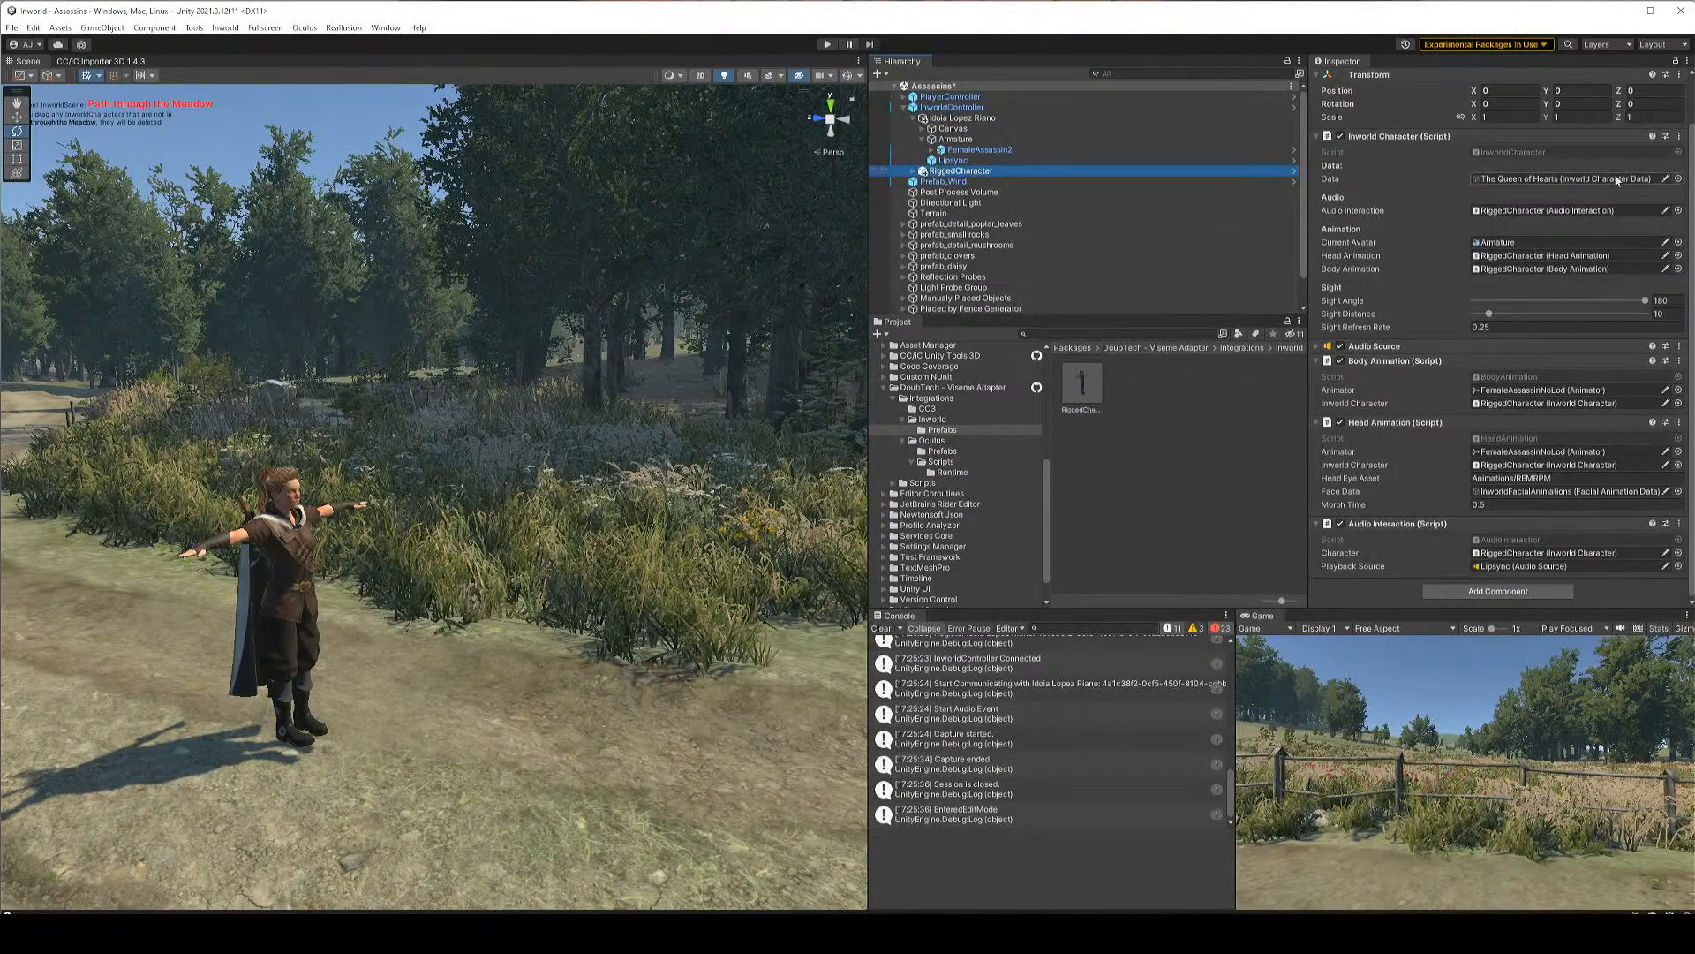
click(1678, 178)
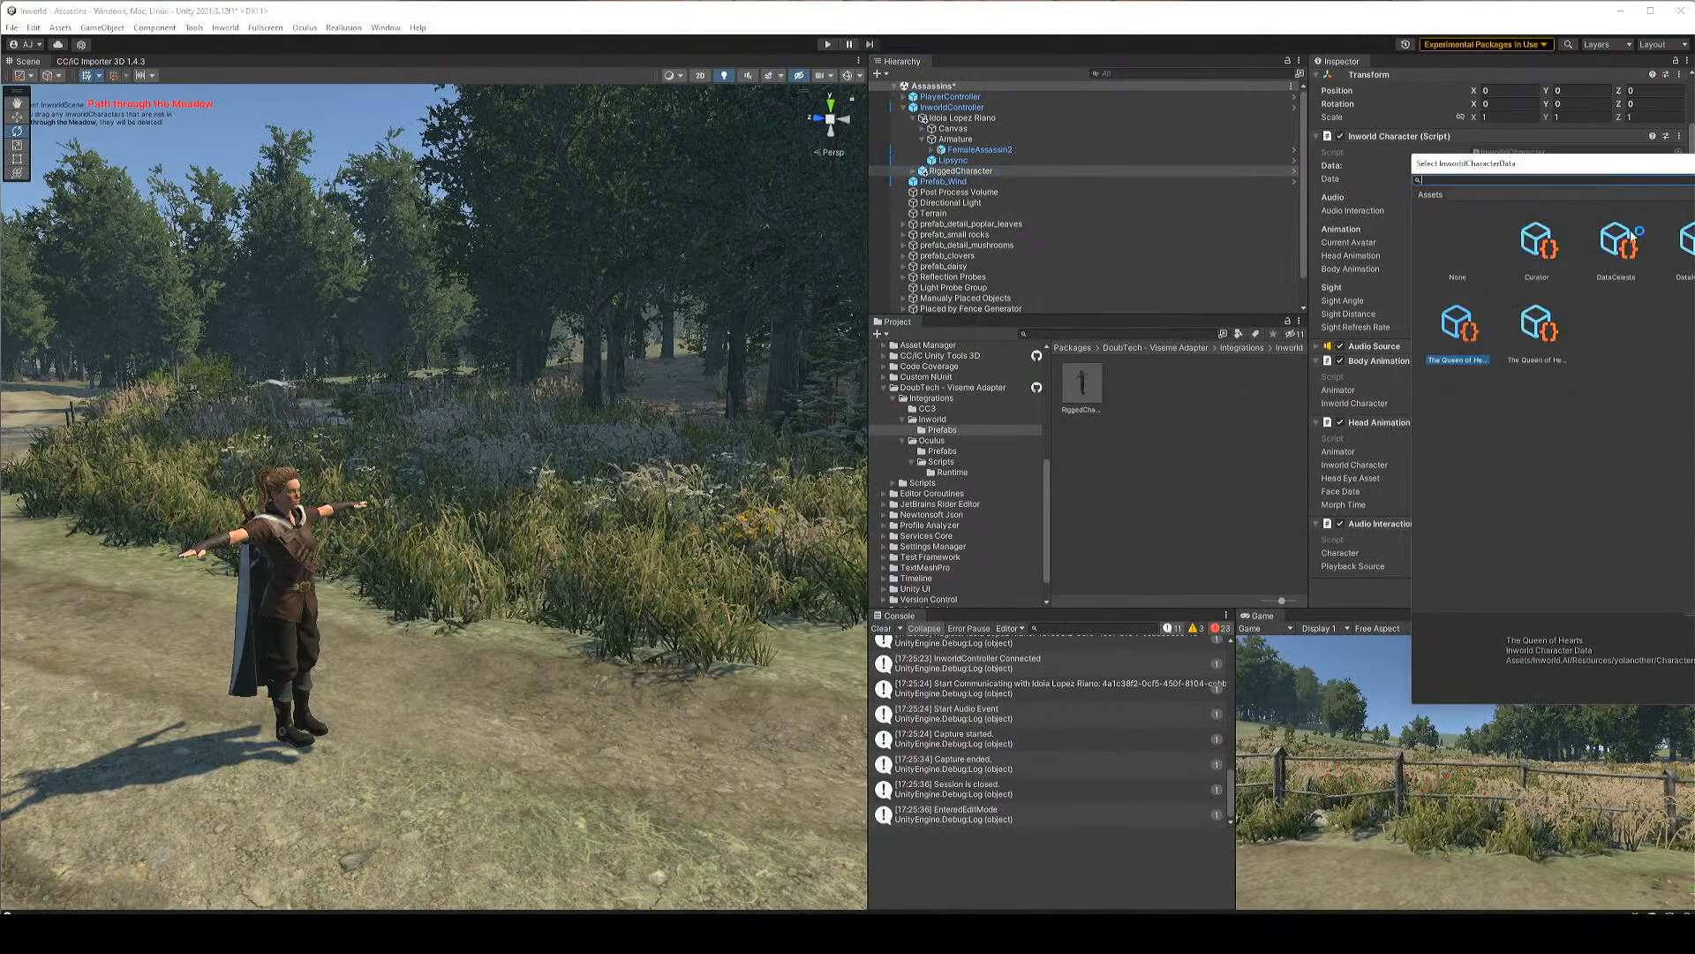
double_click(1693, 240)
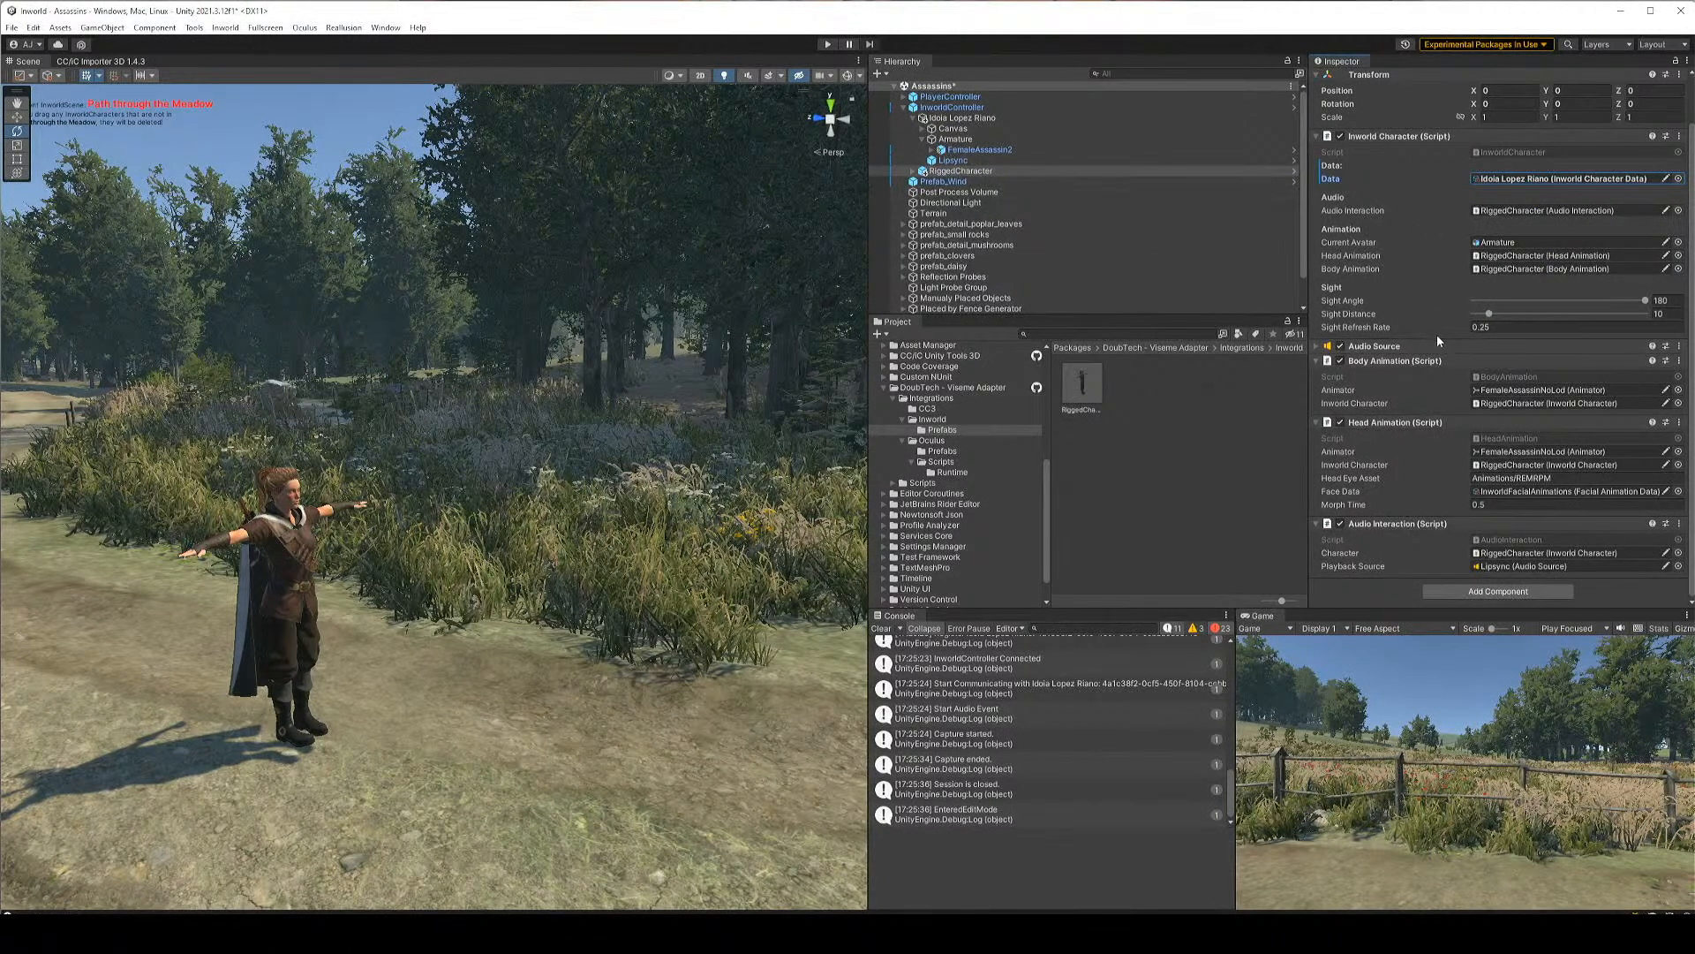
Inspect the FemaleAssassinNoLod avatar under RiggedCharacter's Visuals object and deactivate the original Inworld character
click(913, 171)
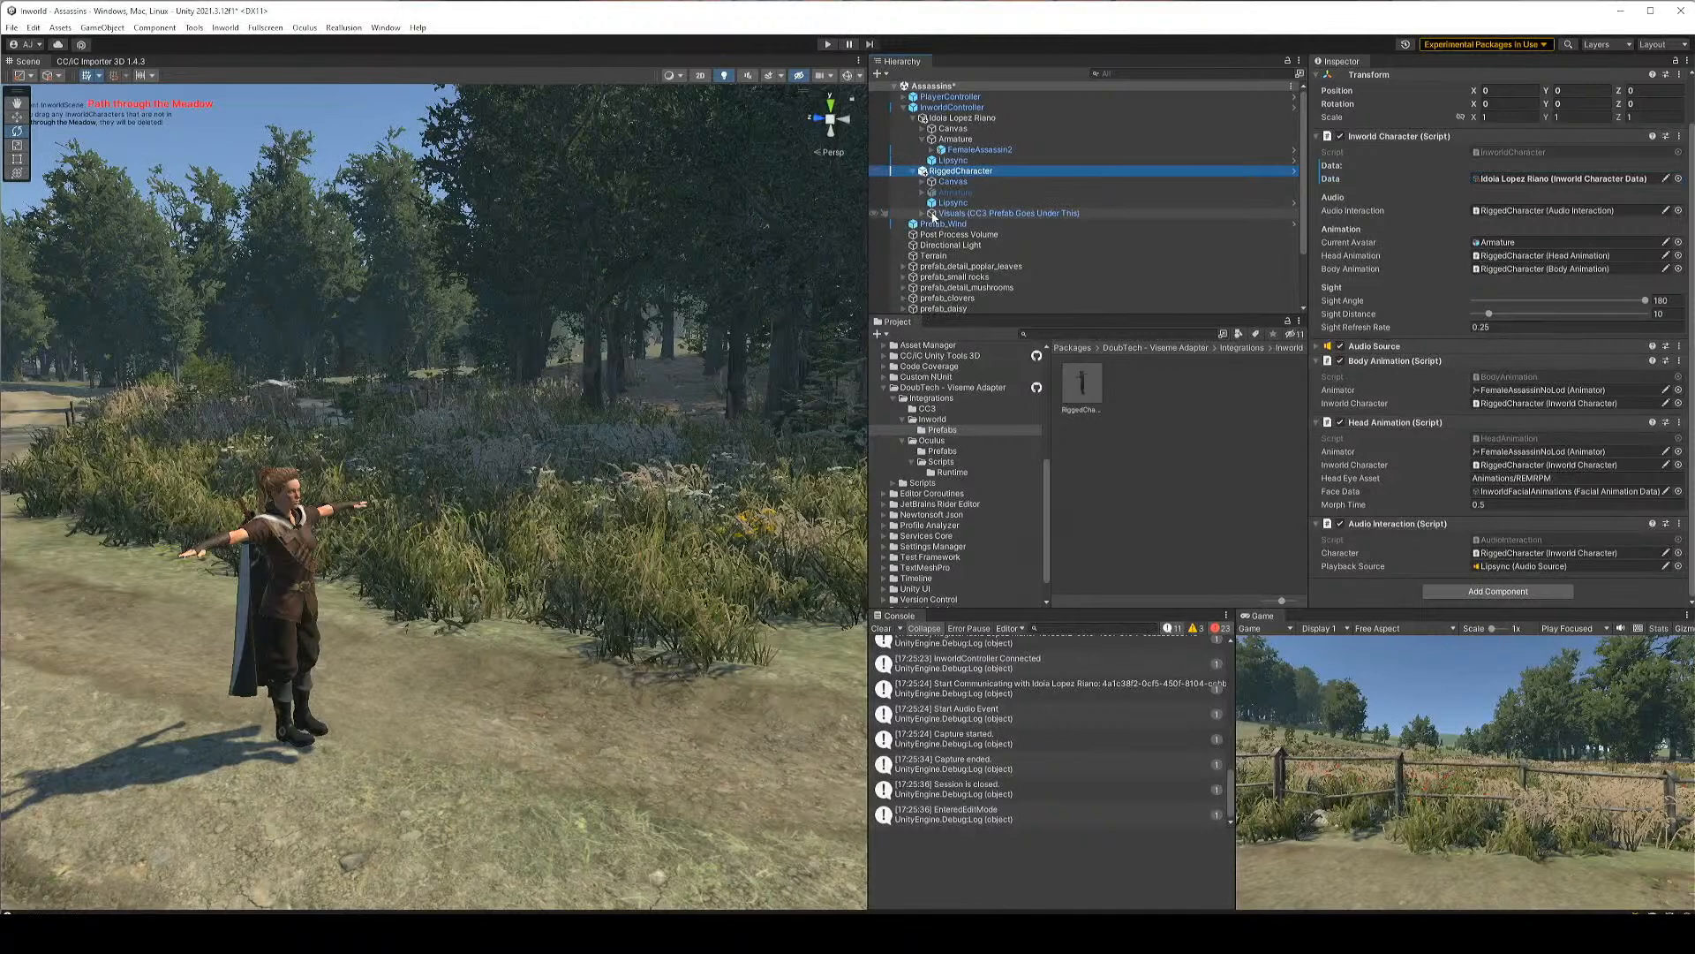
click(931, 215)
click(923, 214)
click(982, 225)
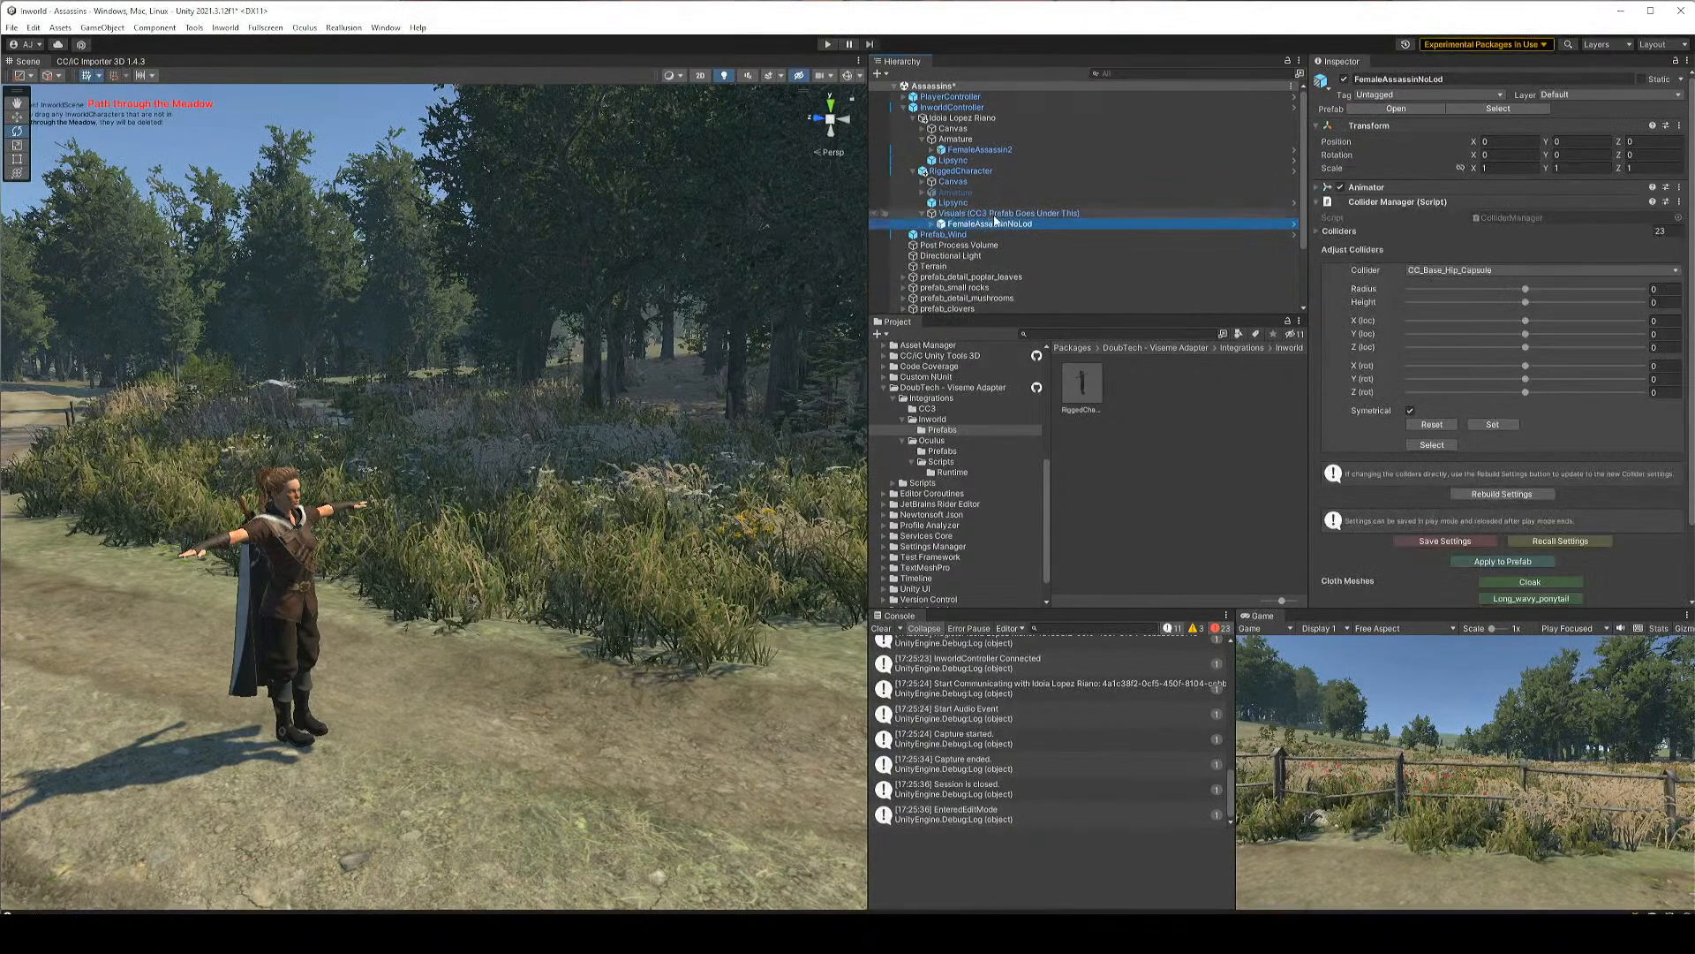
click(1018, 118)
click(1344, 80)
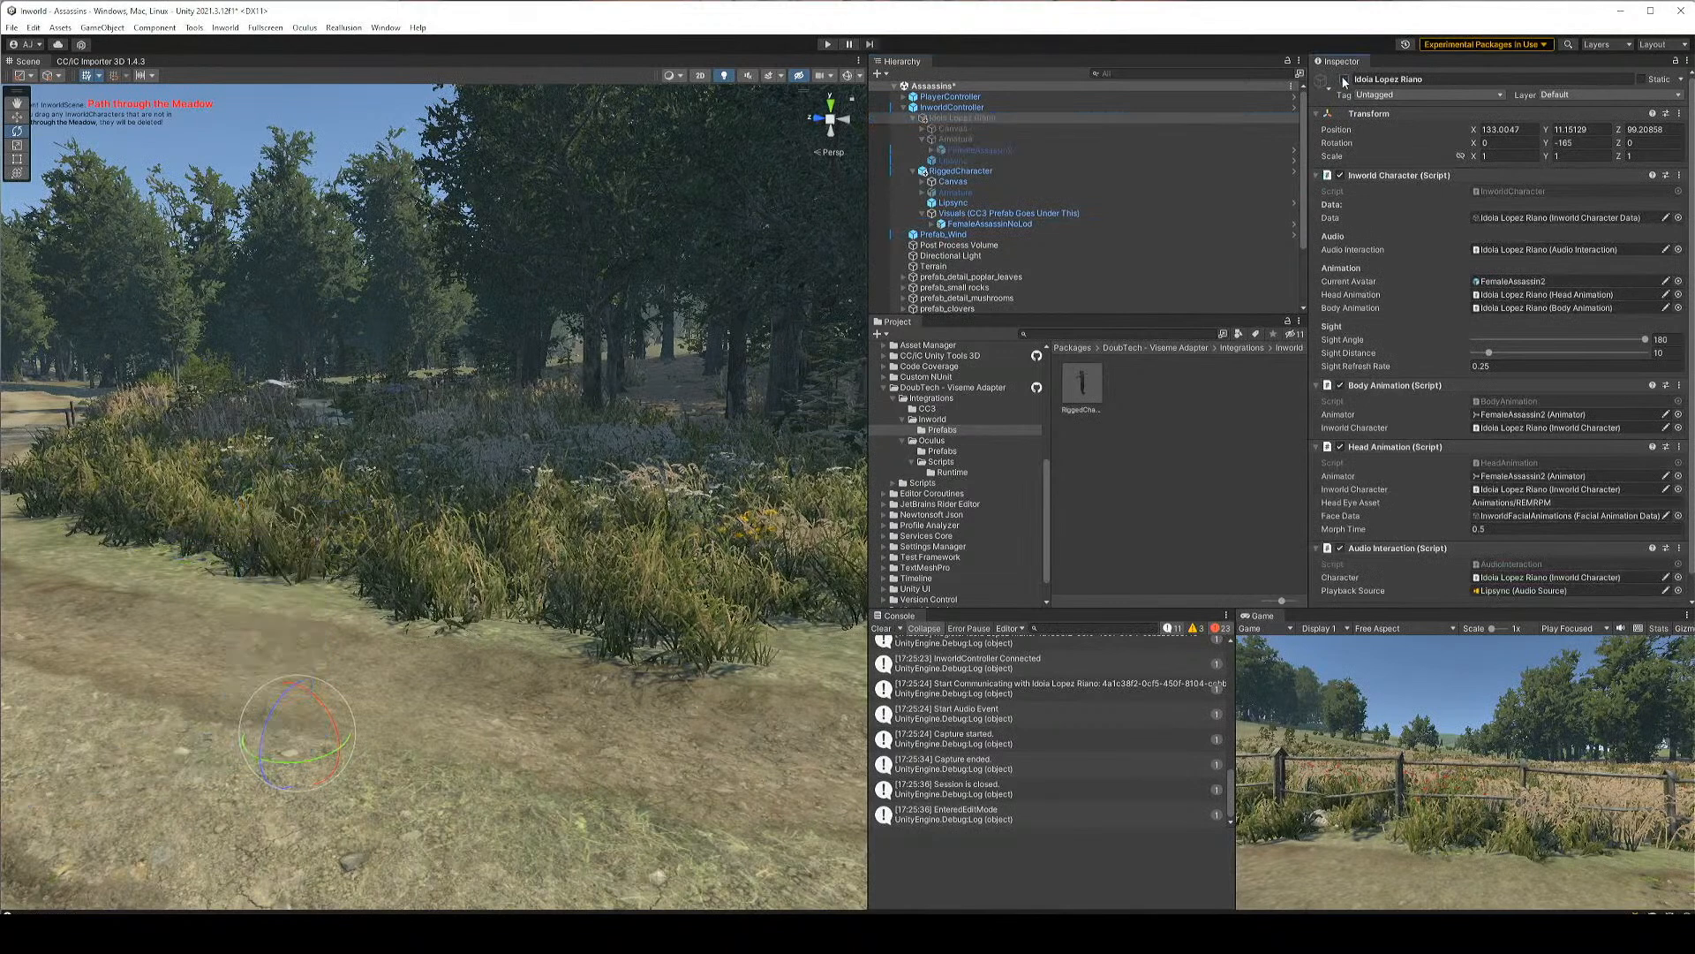
Align RiggedCharacter with the original character by resetting its transform while nested under it, and return it directly under InworldController
click(1012, 224)
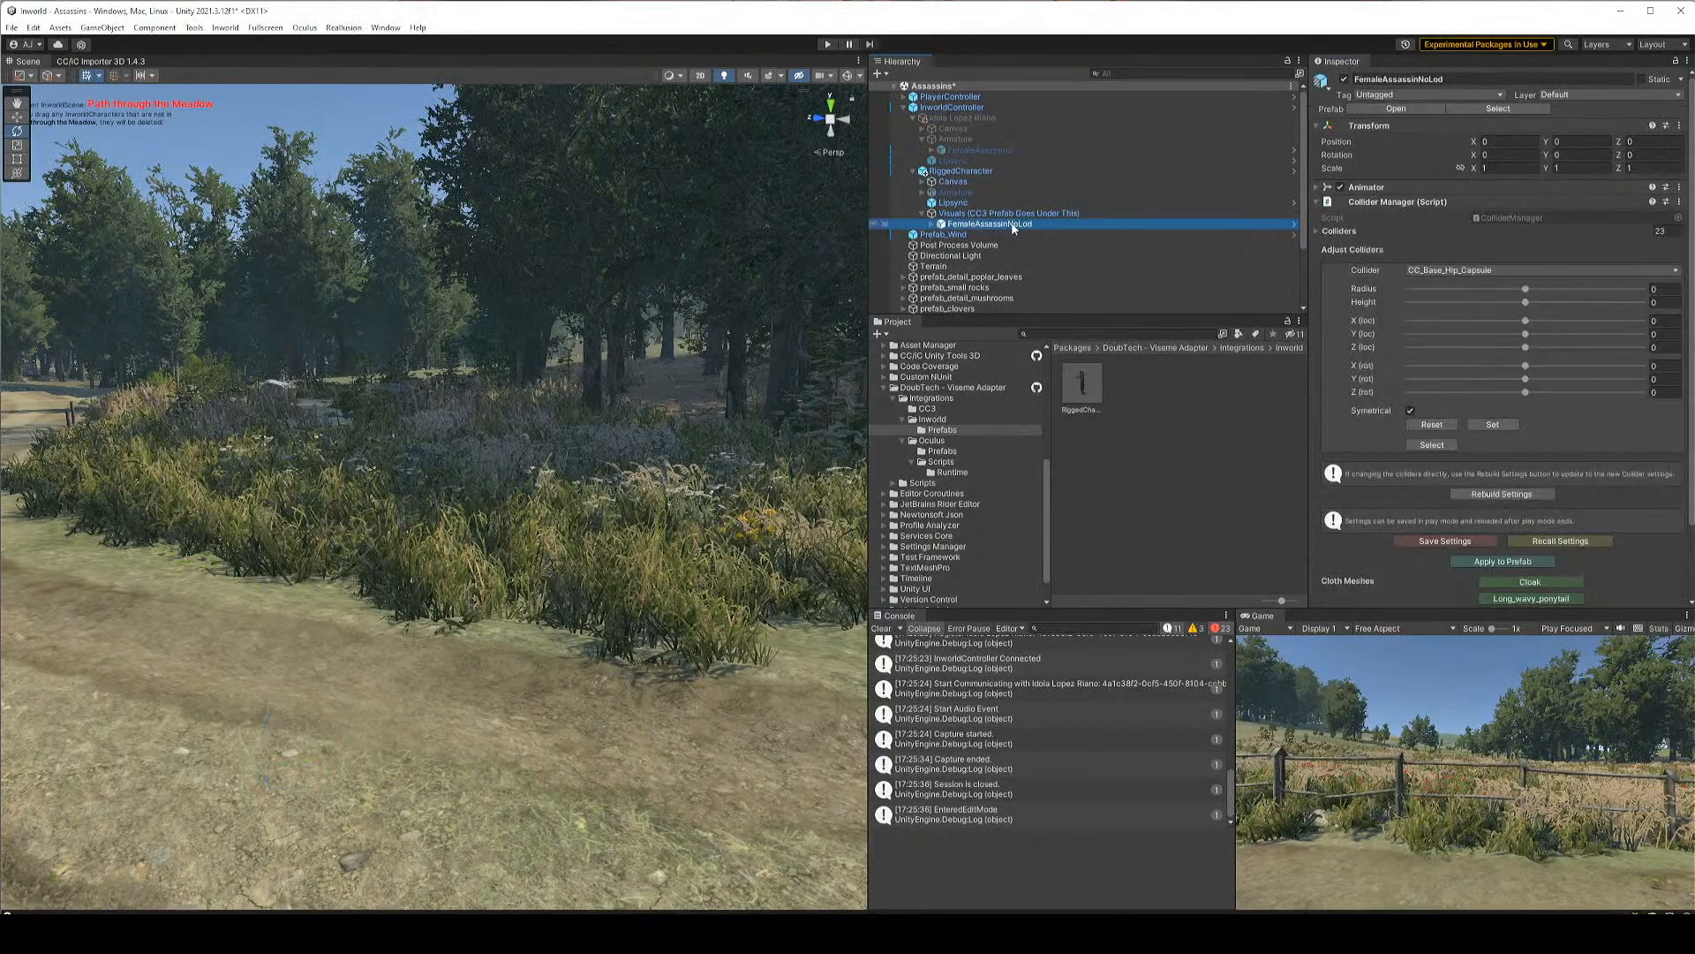
click(979, 172)
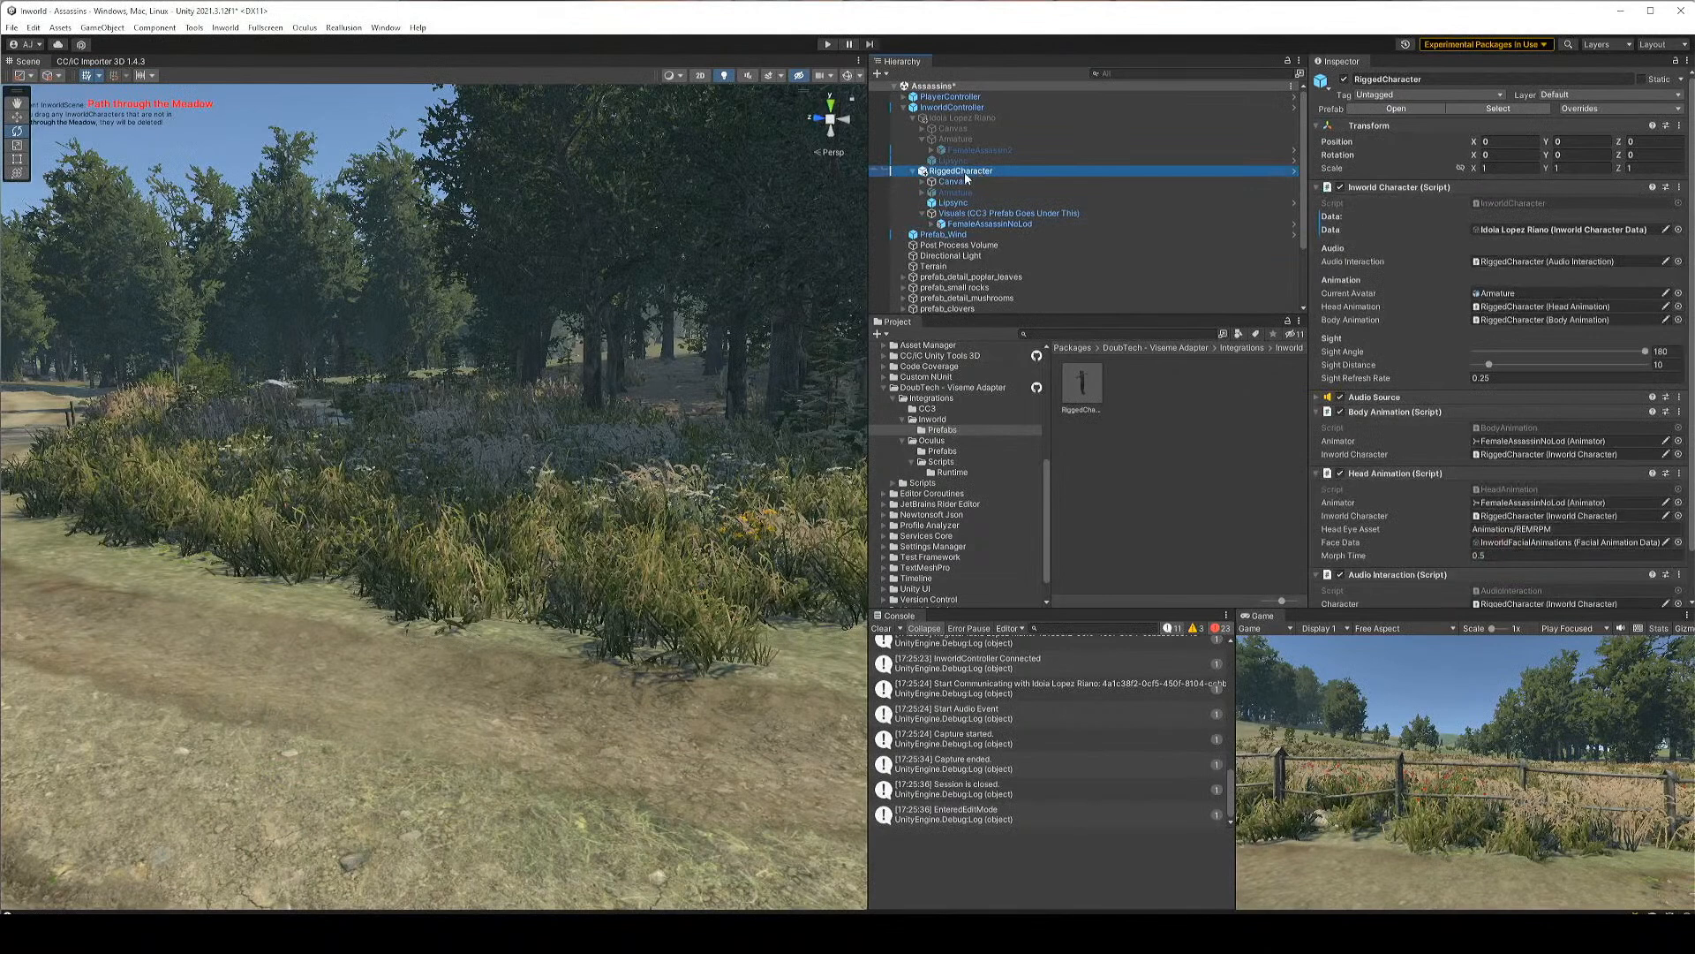
drag(964, 172, 961, 118)
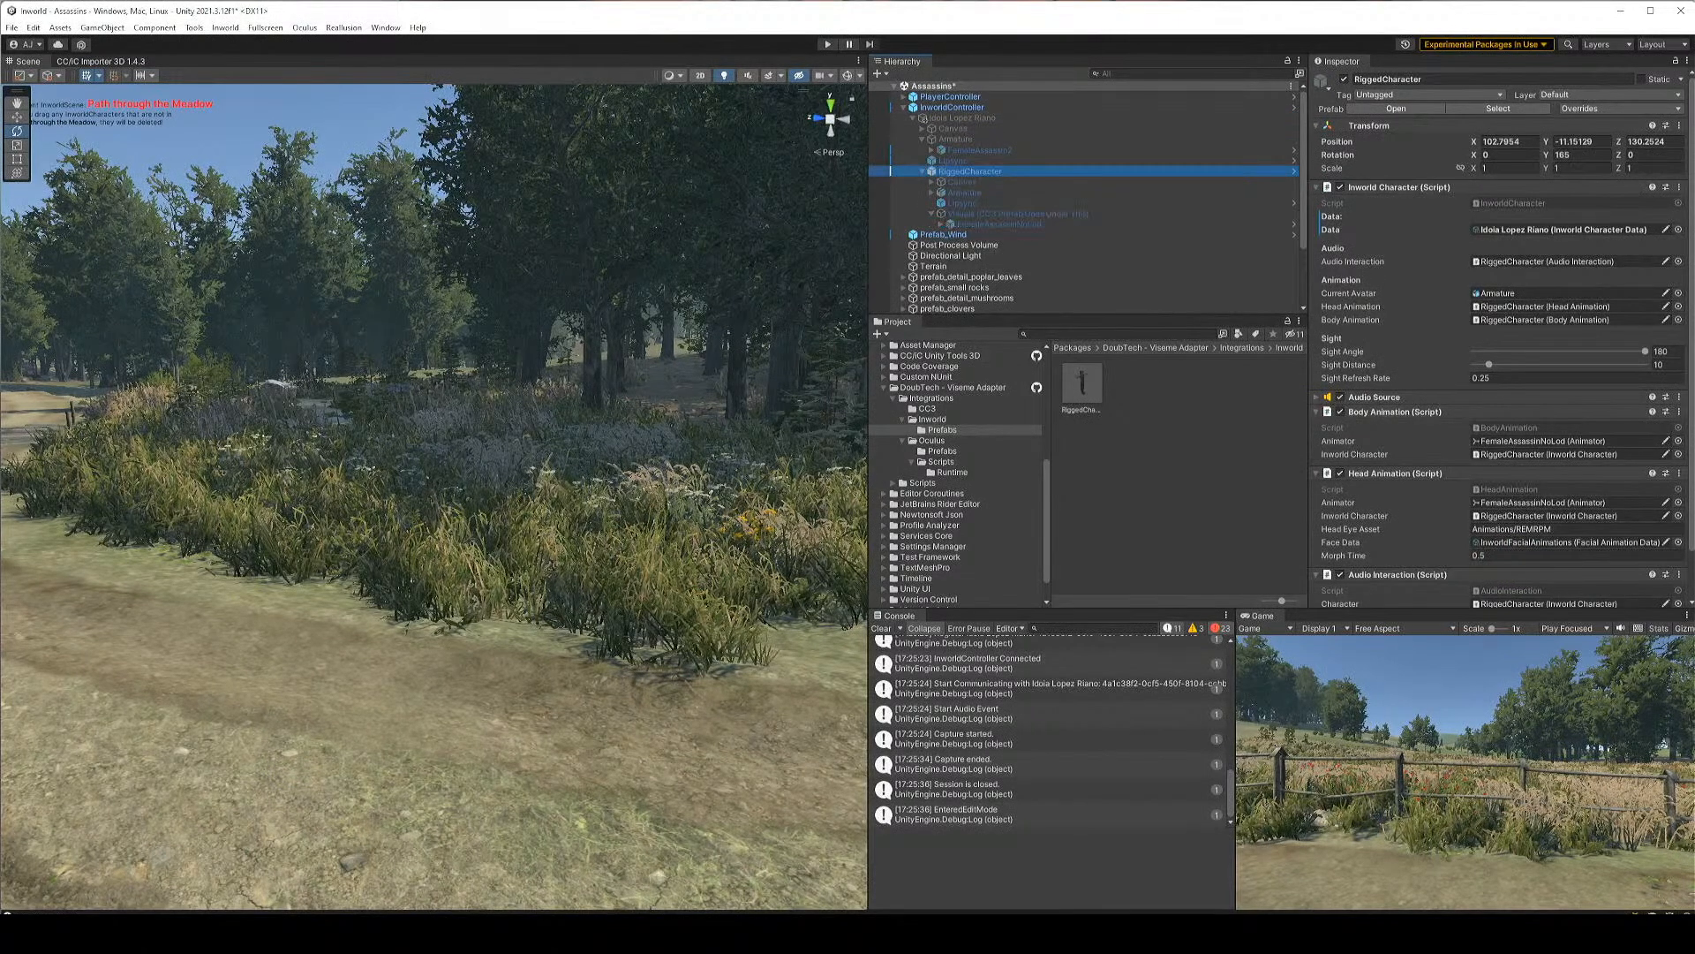
click(1679, 126)
click(1682, 142)
drag(1015, 168, 1000, 119)
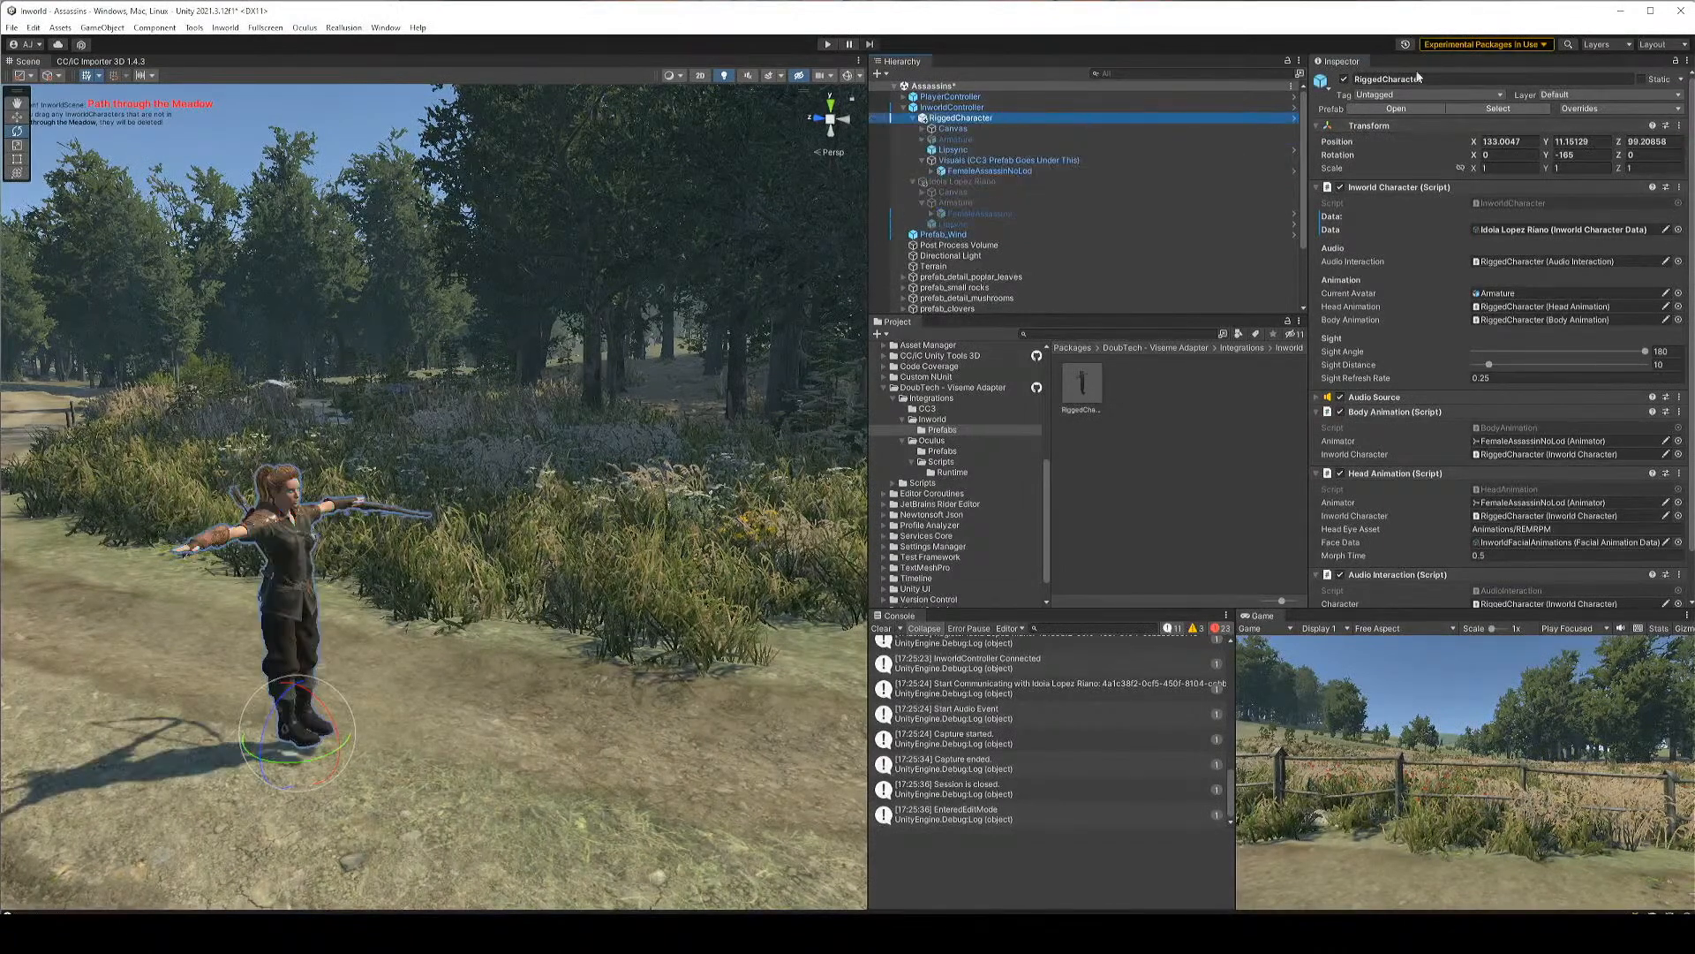
click(1680, 126)
key(Escape)
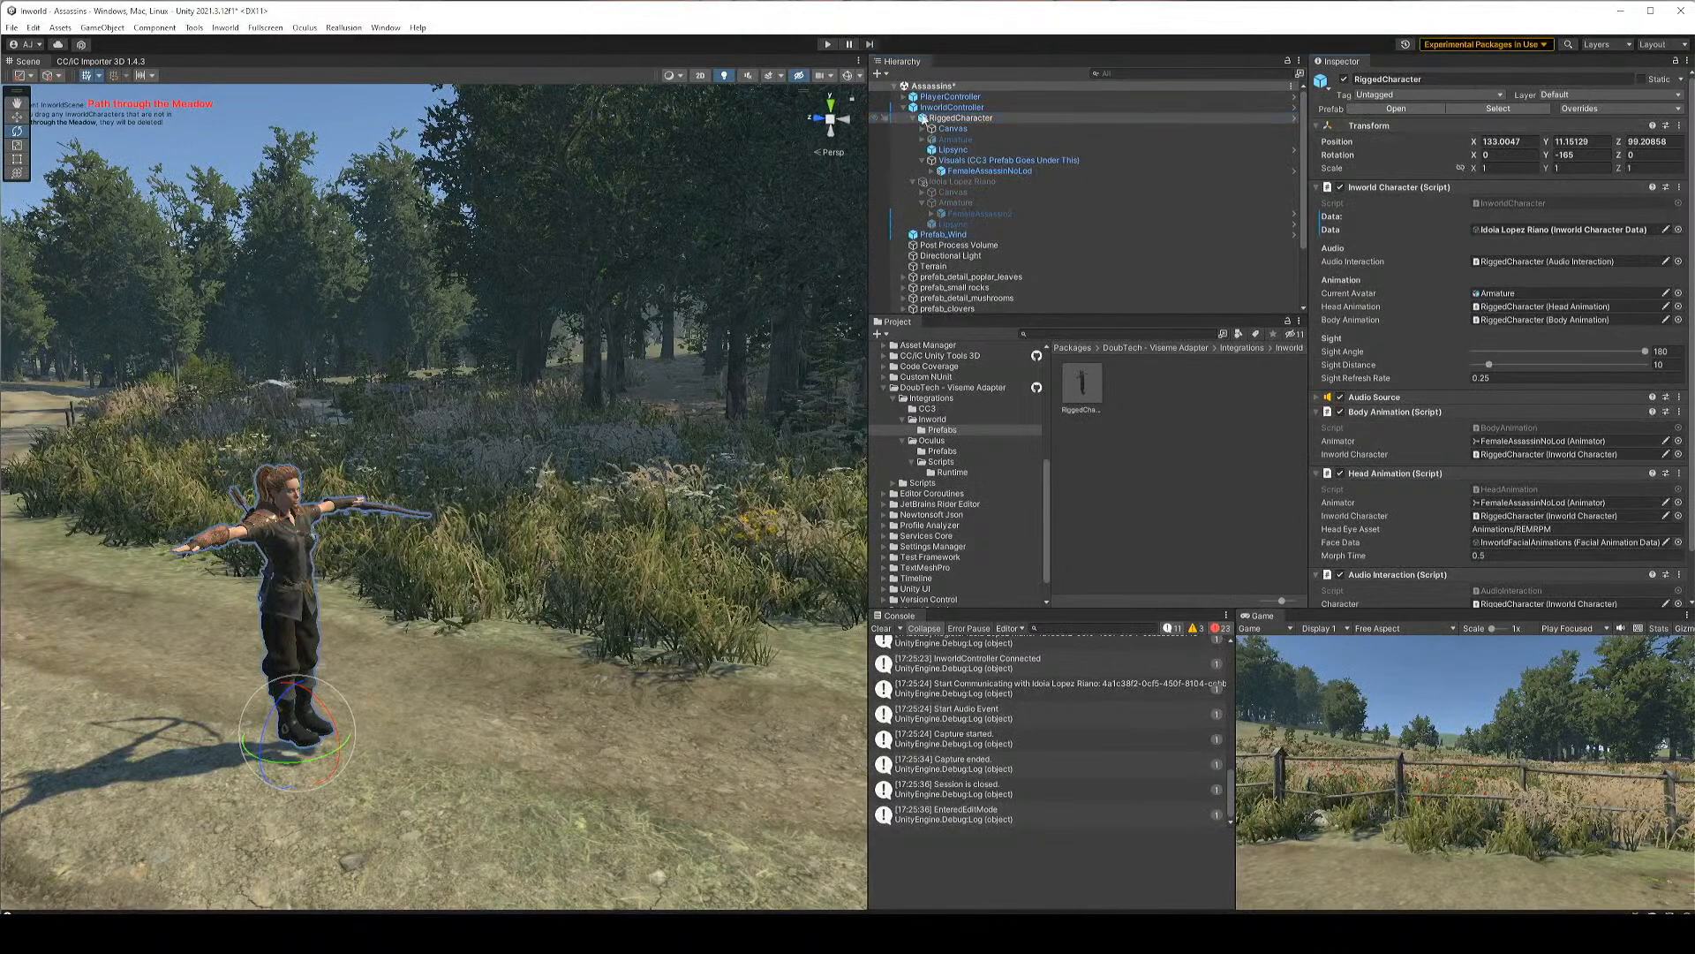
key(Left)
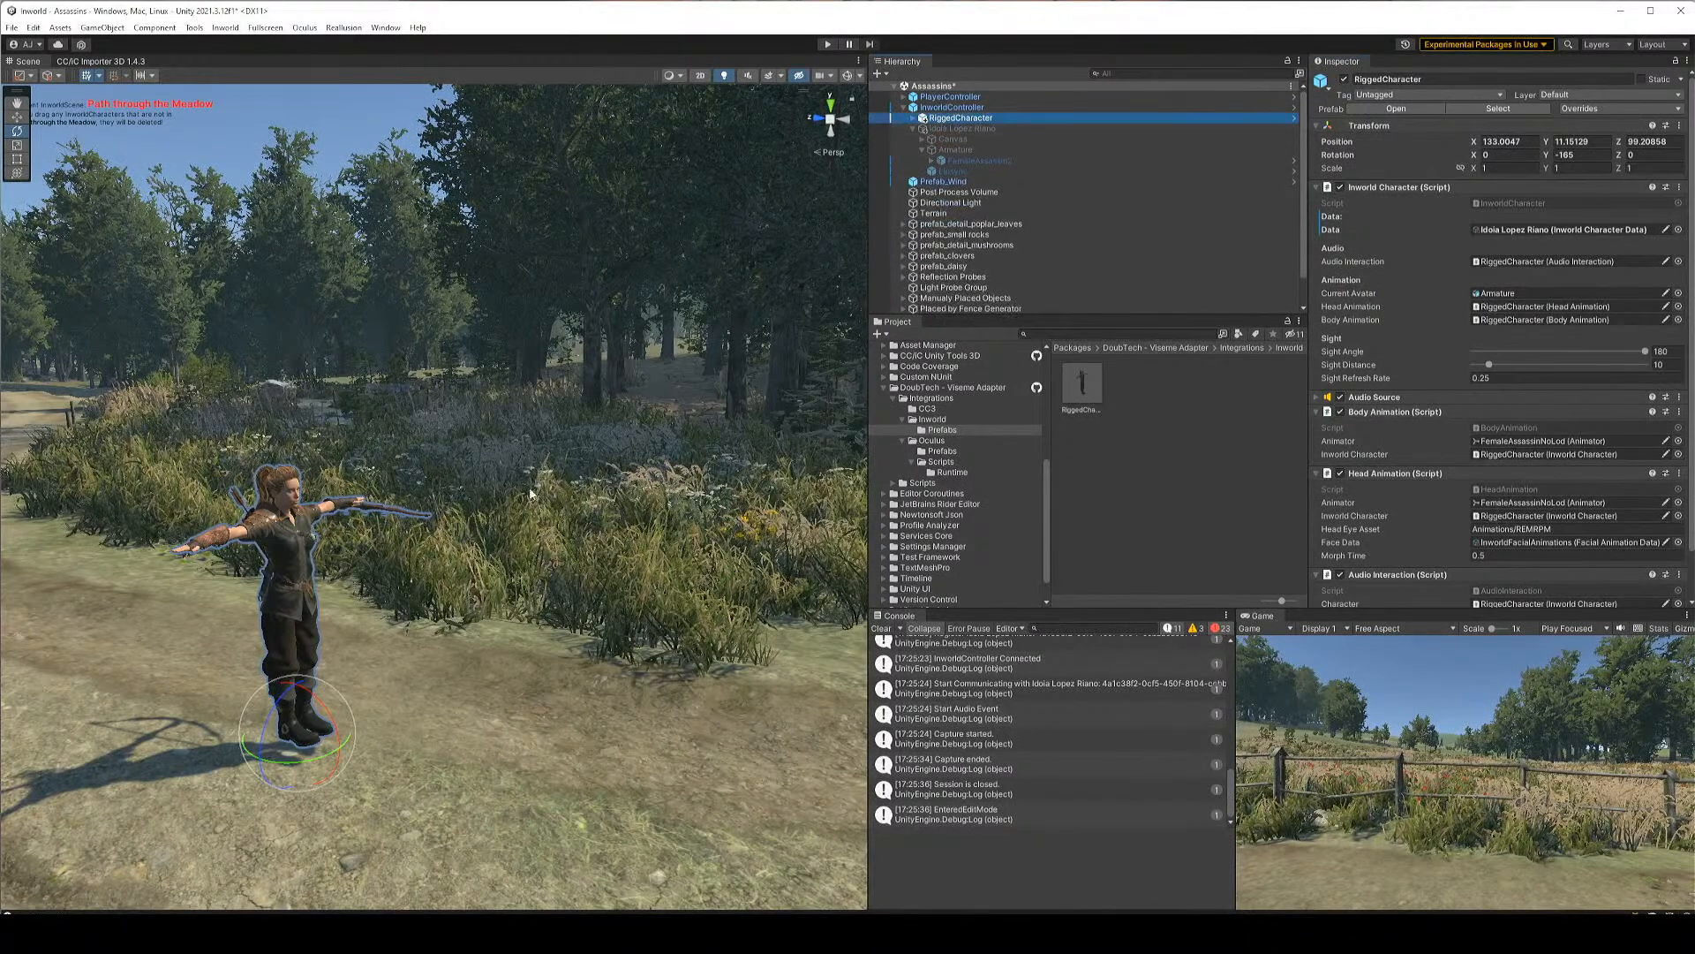
Test RiggedCharacter's speech in play mode, and make the original Inworld character active again in place of RiggedCharacter
click(829, 44)
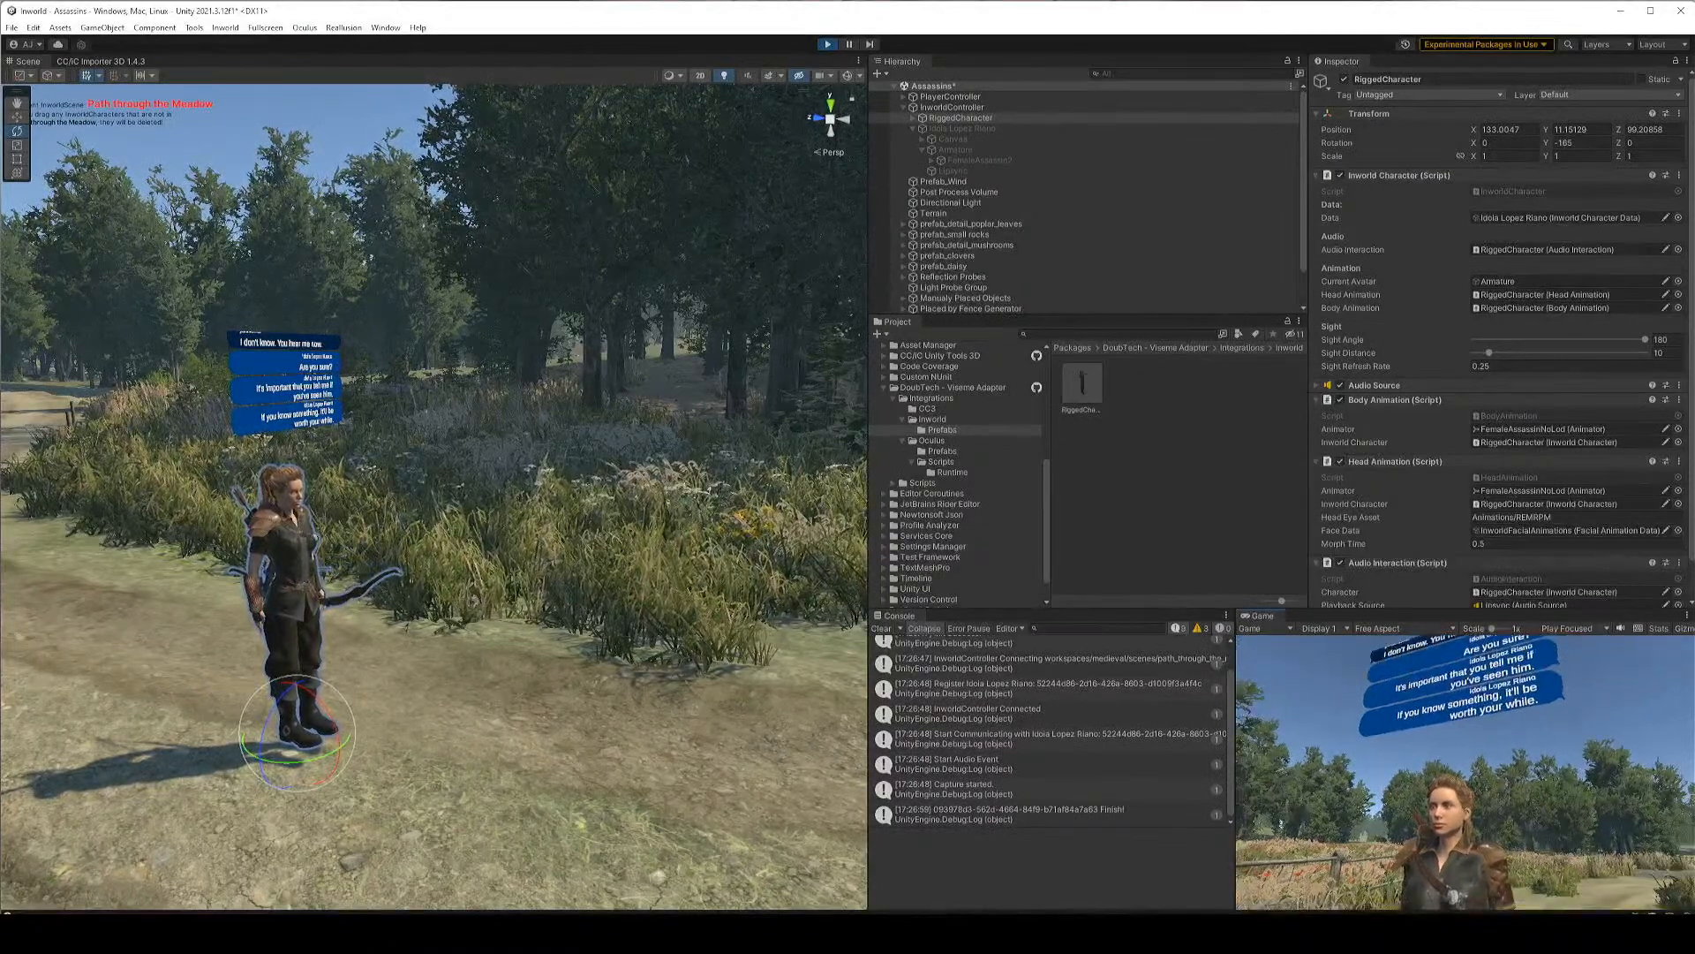
key(ctrl+p)
click(984, 128)
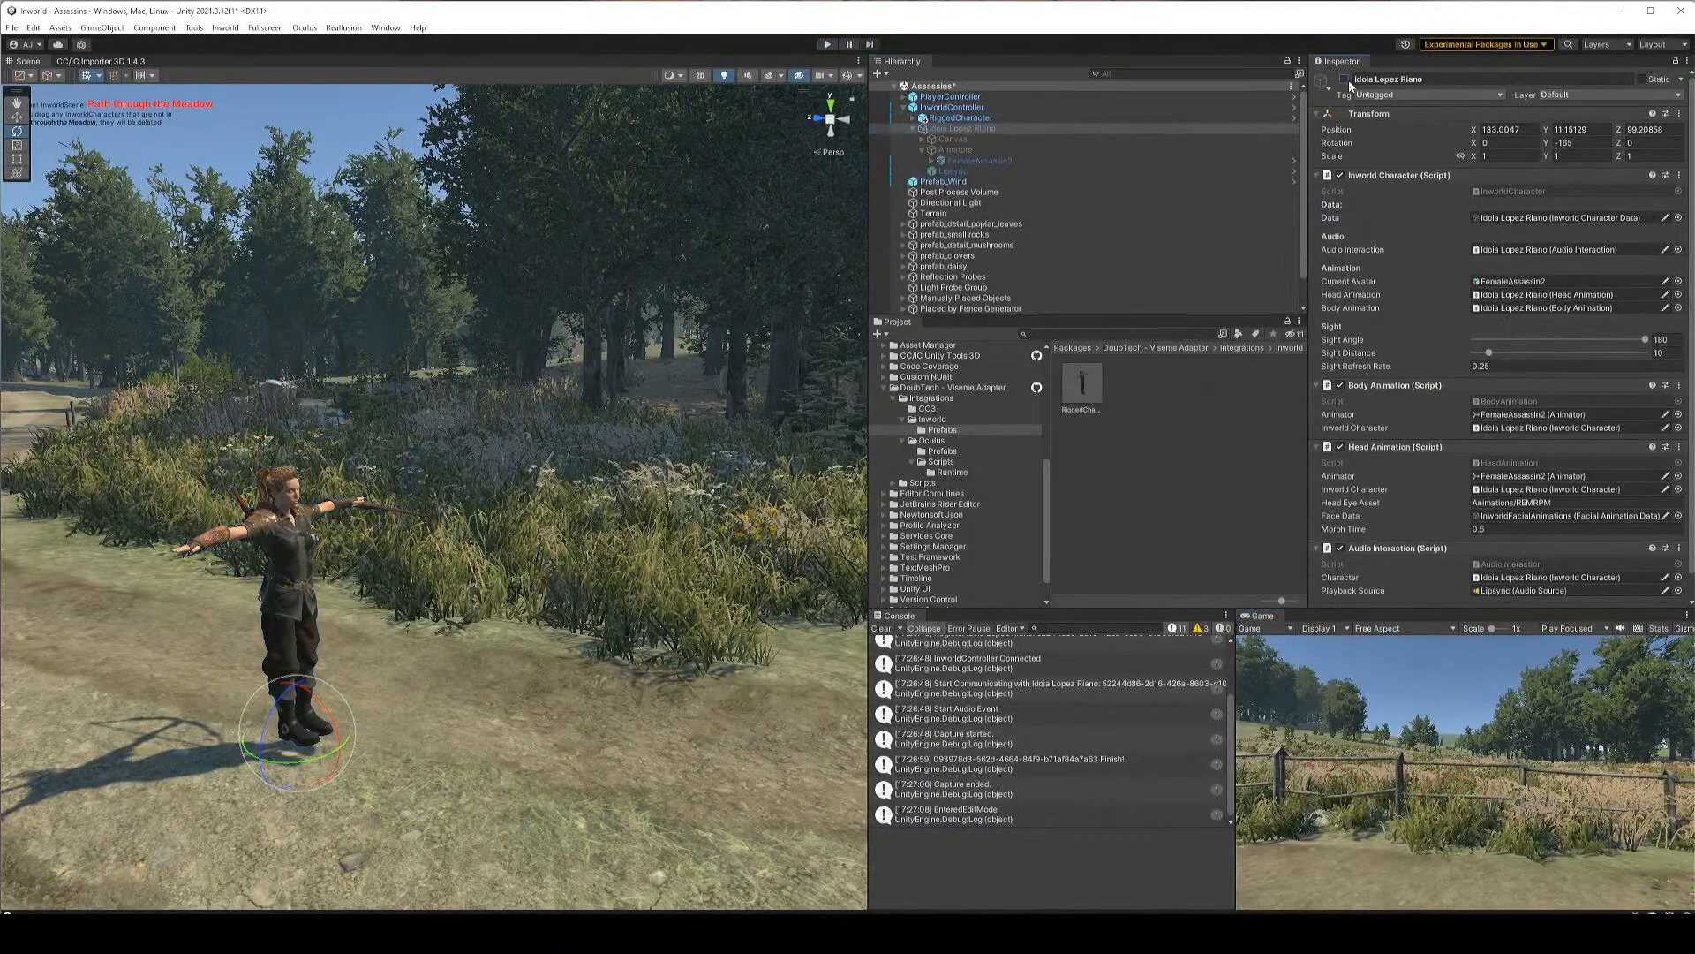
click(1028, 119)
key(alt+shift+a)
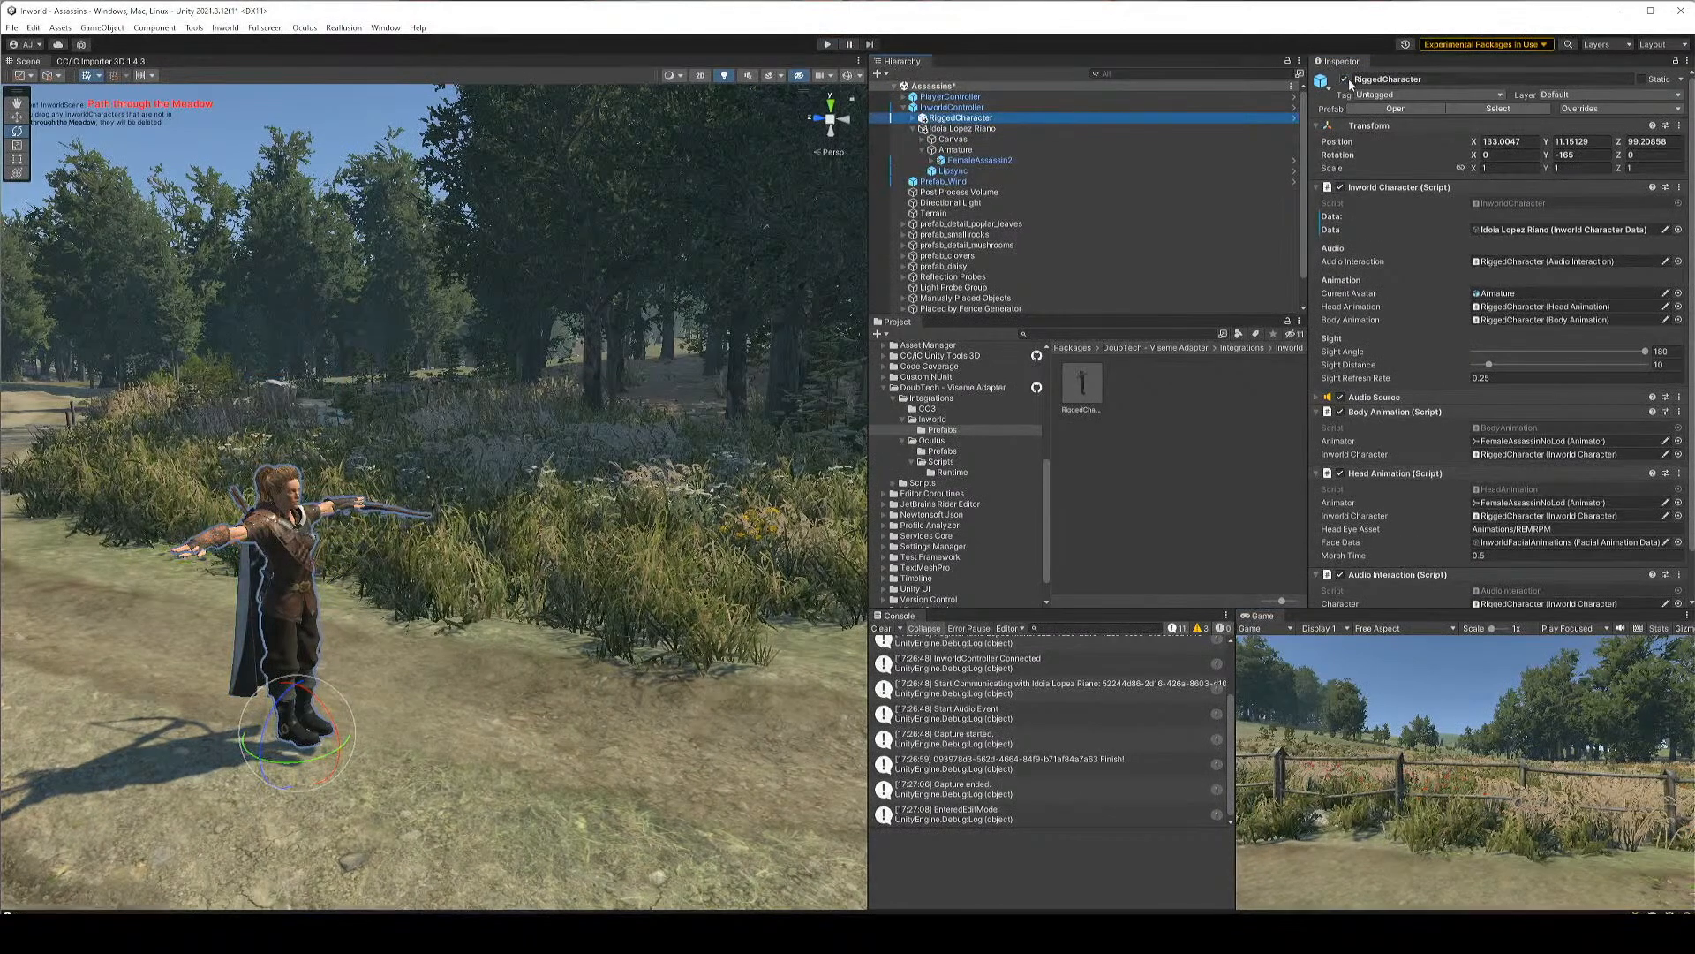
Review the original character's script references and enable the OVR Lip Sync Context script on its Lipsync object
click(976, 130)
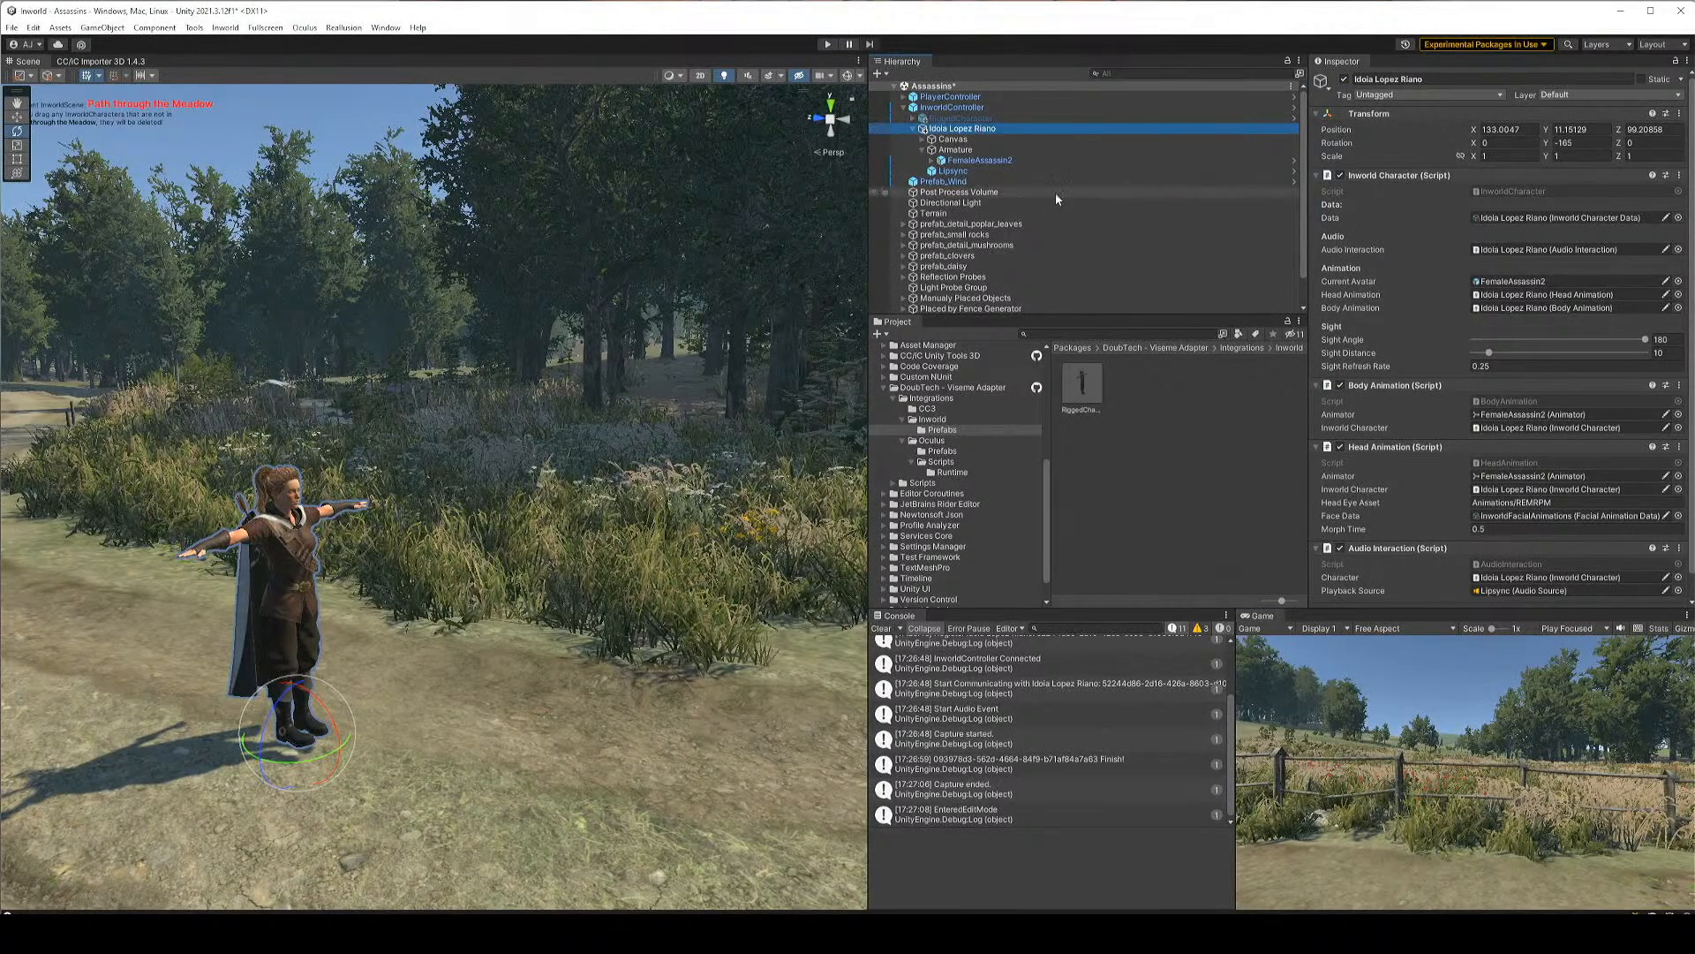
scroll(1542, 379, down, 1)
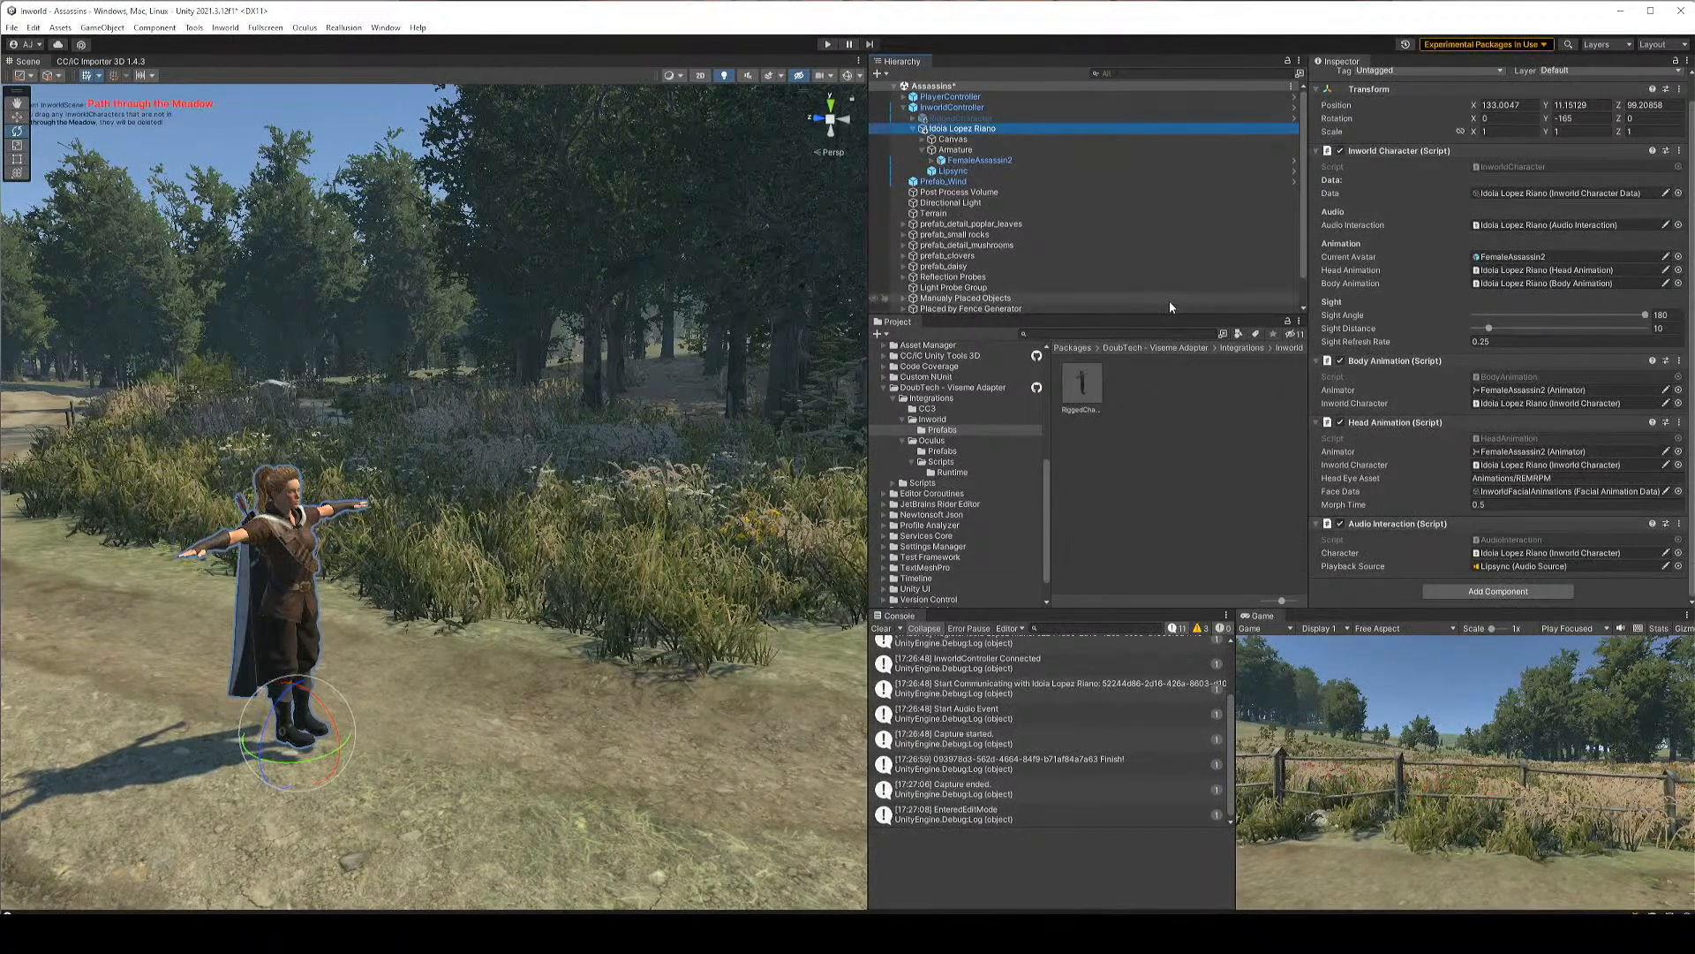
click(962, 170)
click(1339, 213)
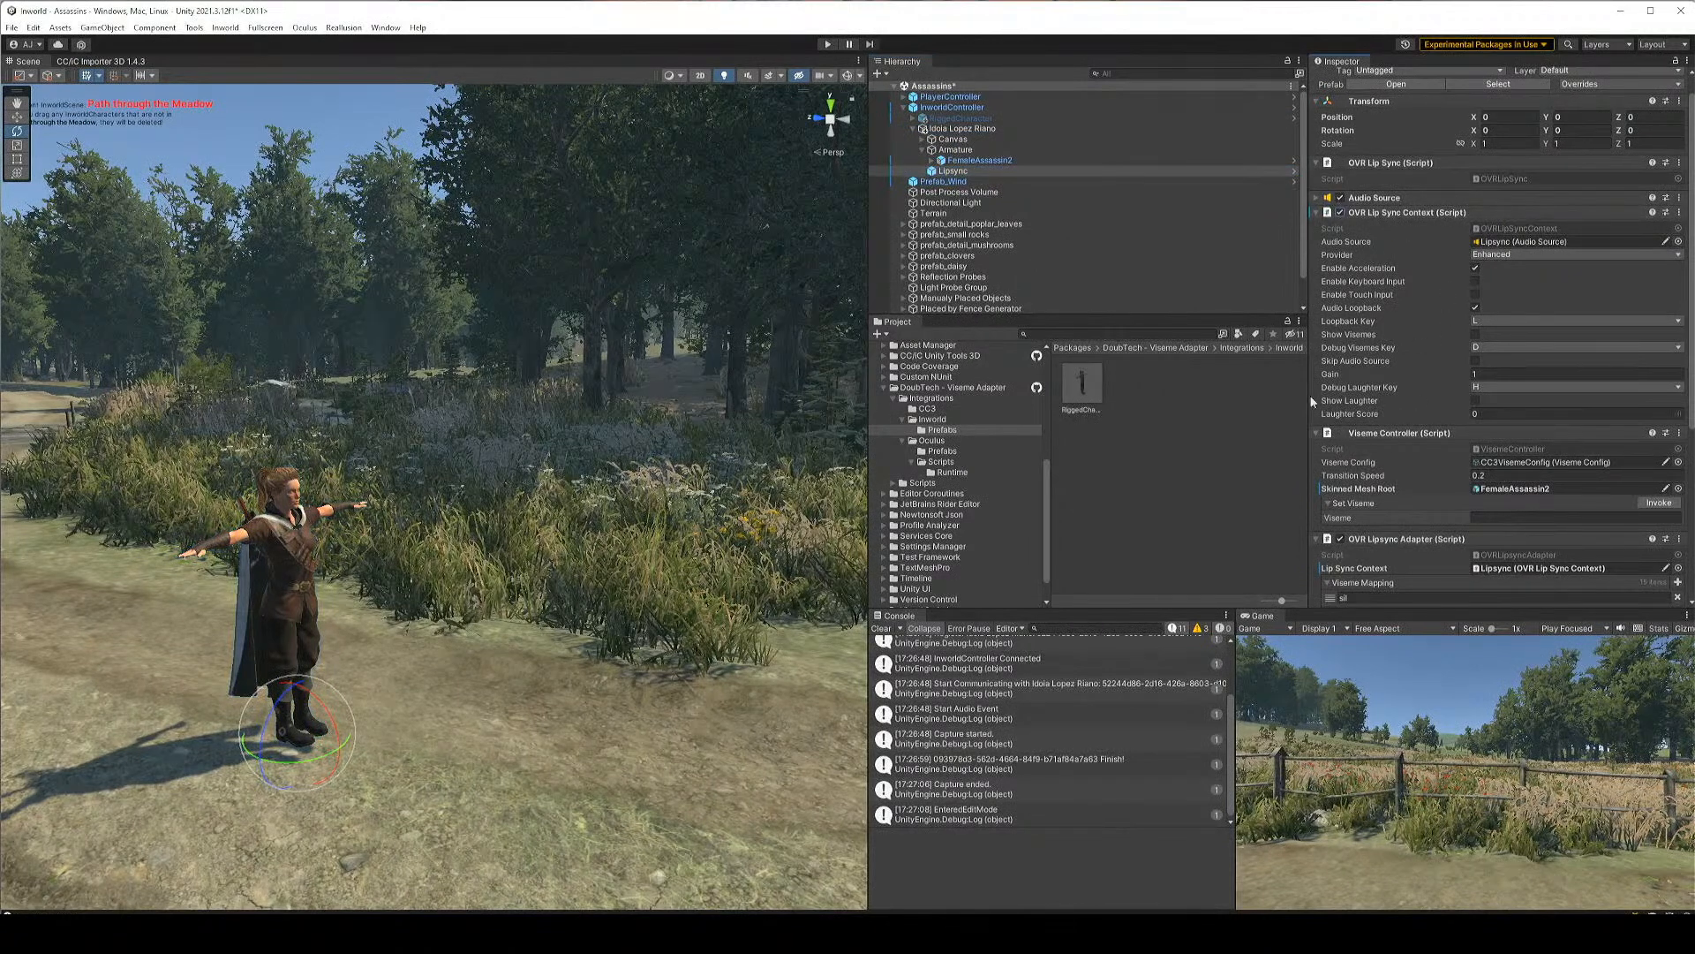
Run the scene, move the player up close to the original character to examine its lip sync while it speaks, and stop play mode
click(827, 44)
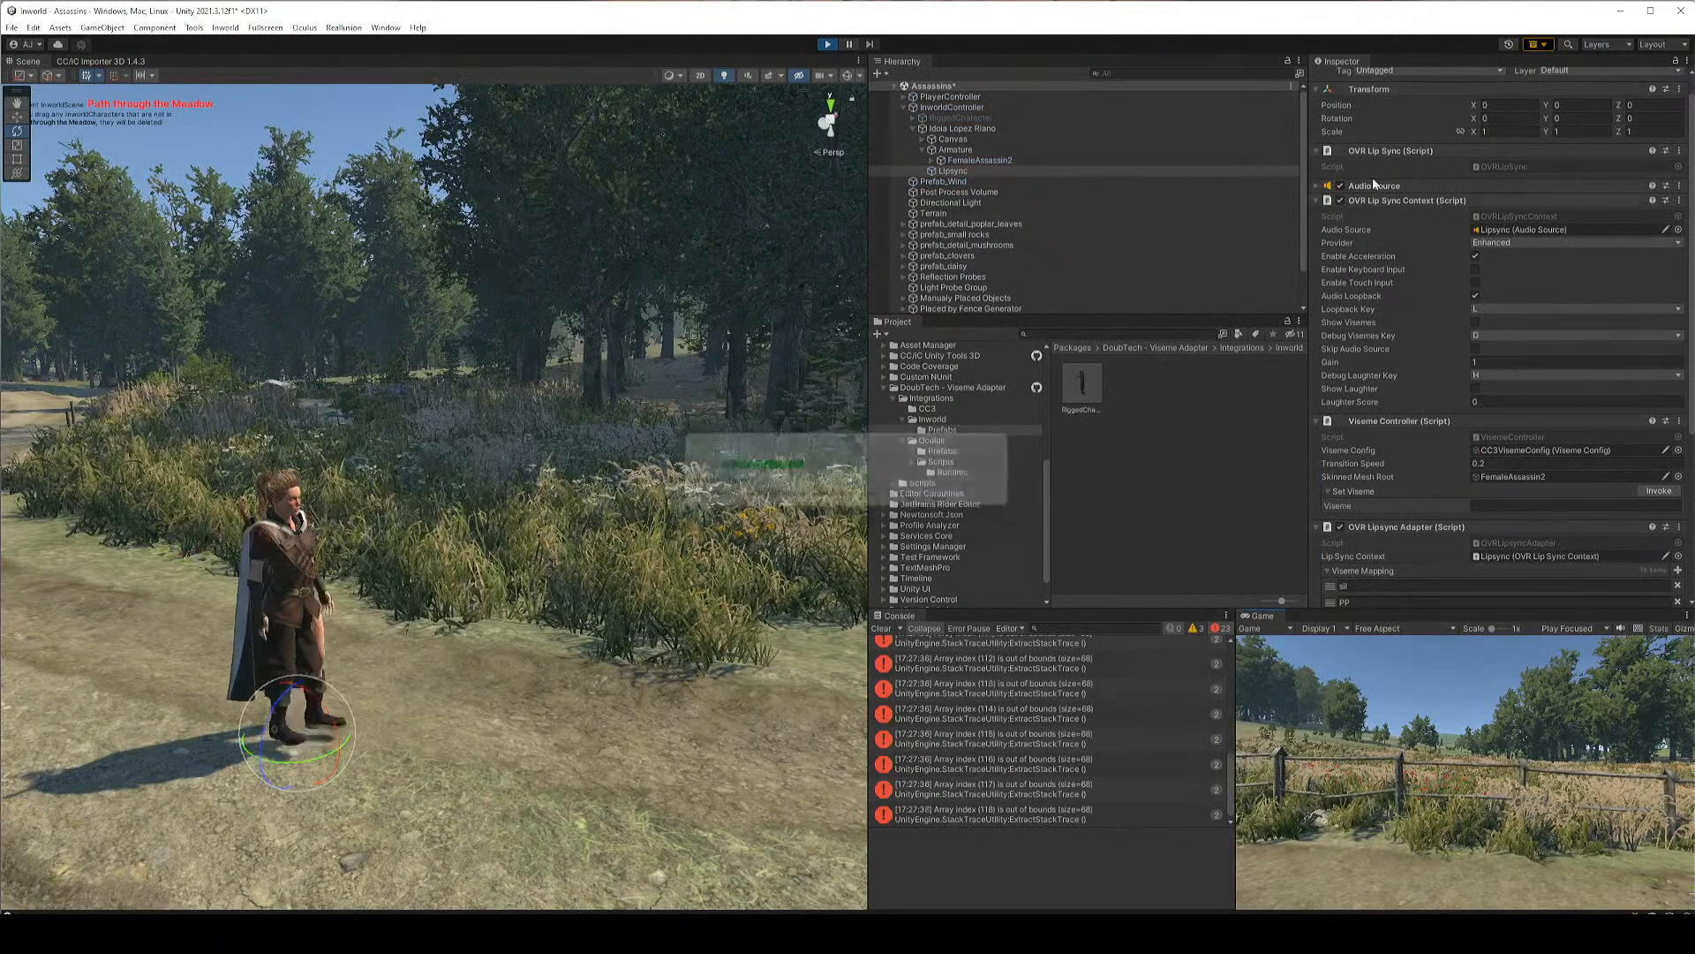
right_drag(1344, 756, 1454, 713)
key(w)
key(s)
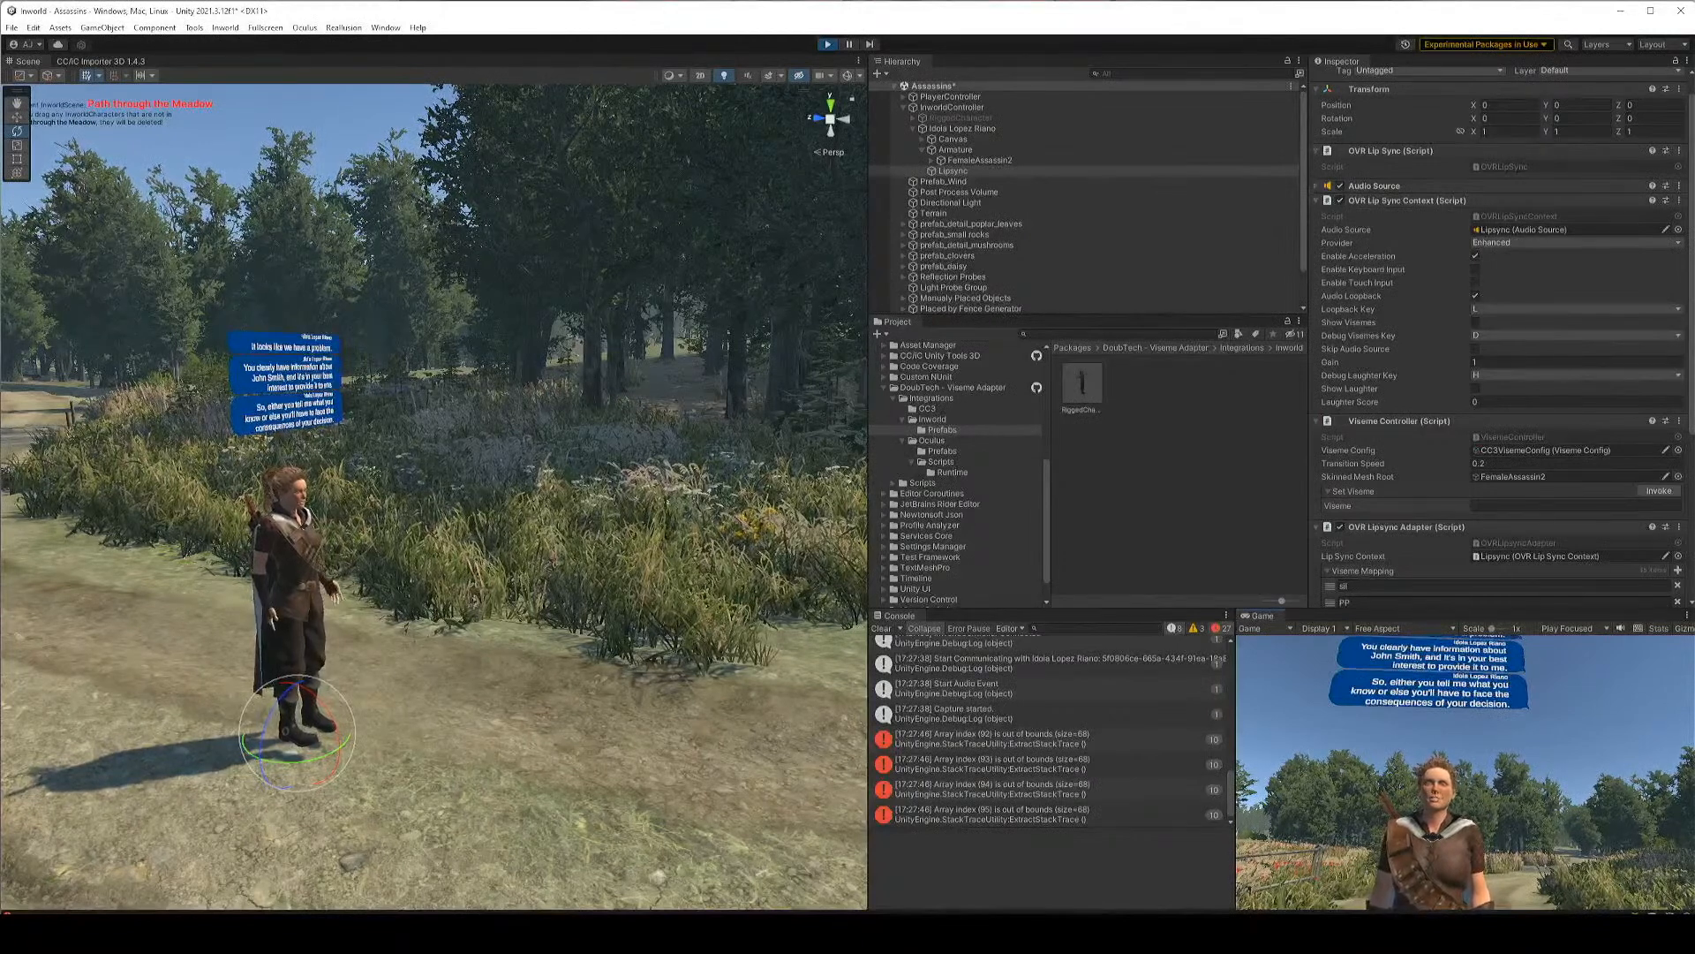
key(w)
right_drag(1453, 713, 1454, 726)
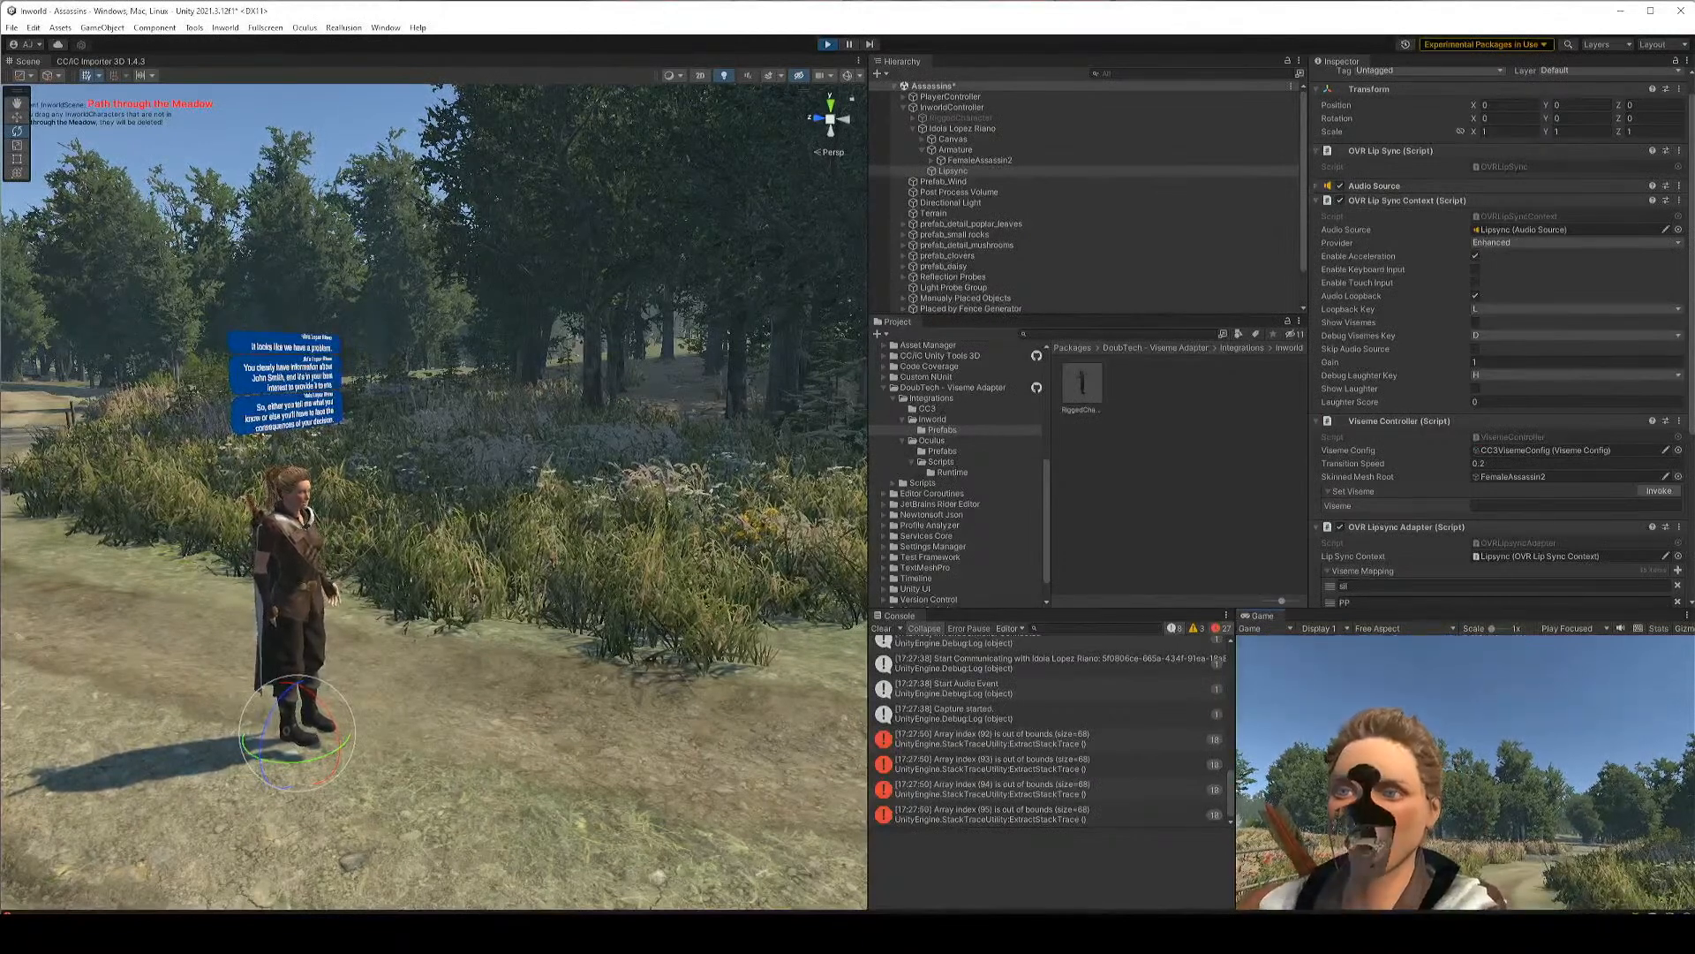
key(s)
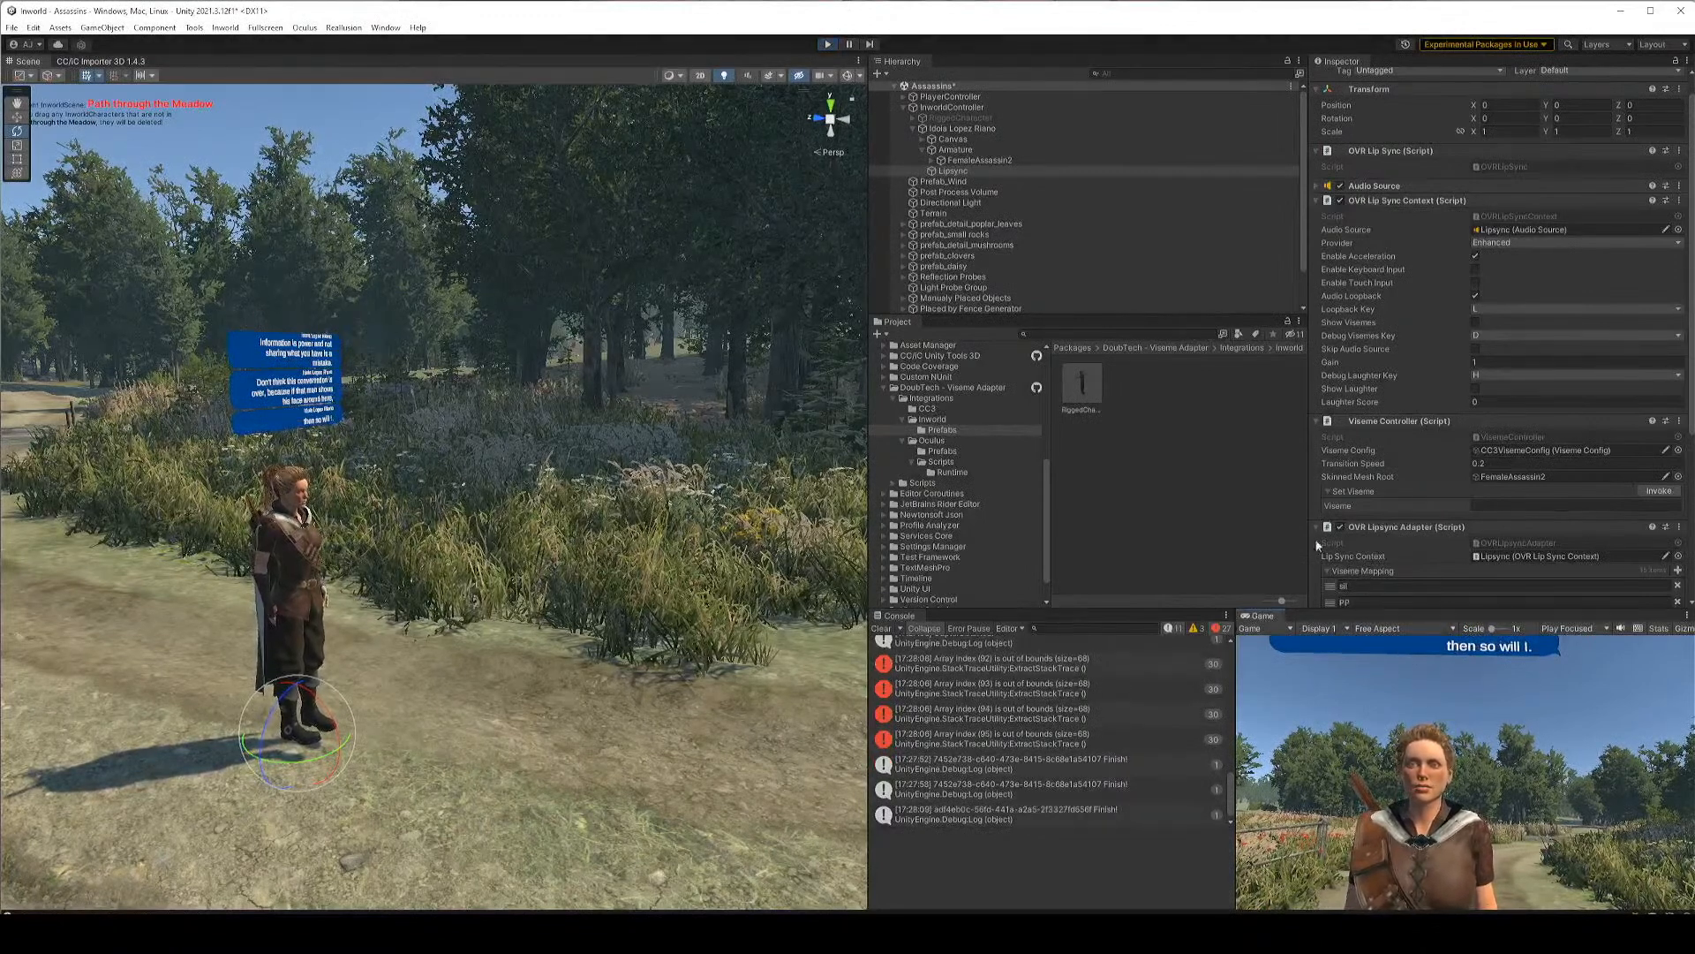
key(ctrl+p)
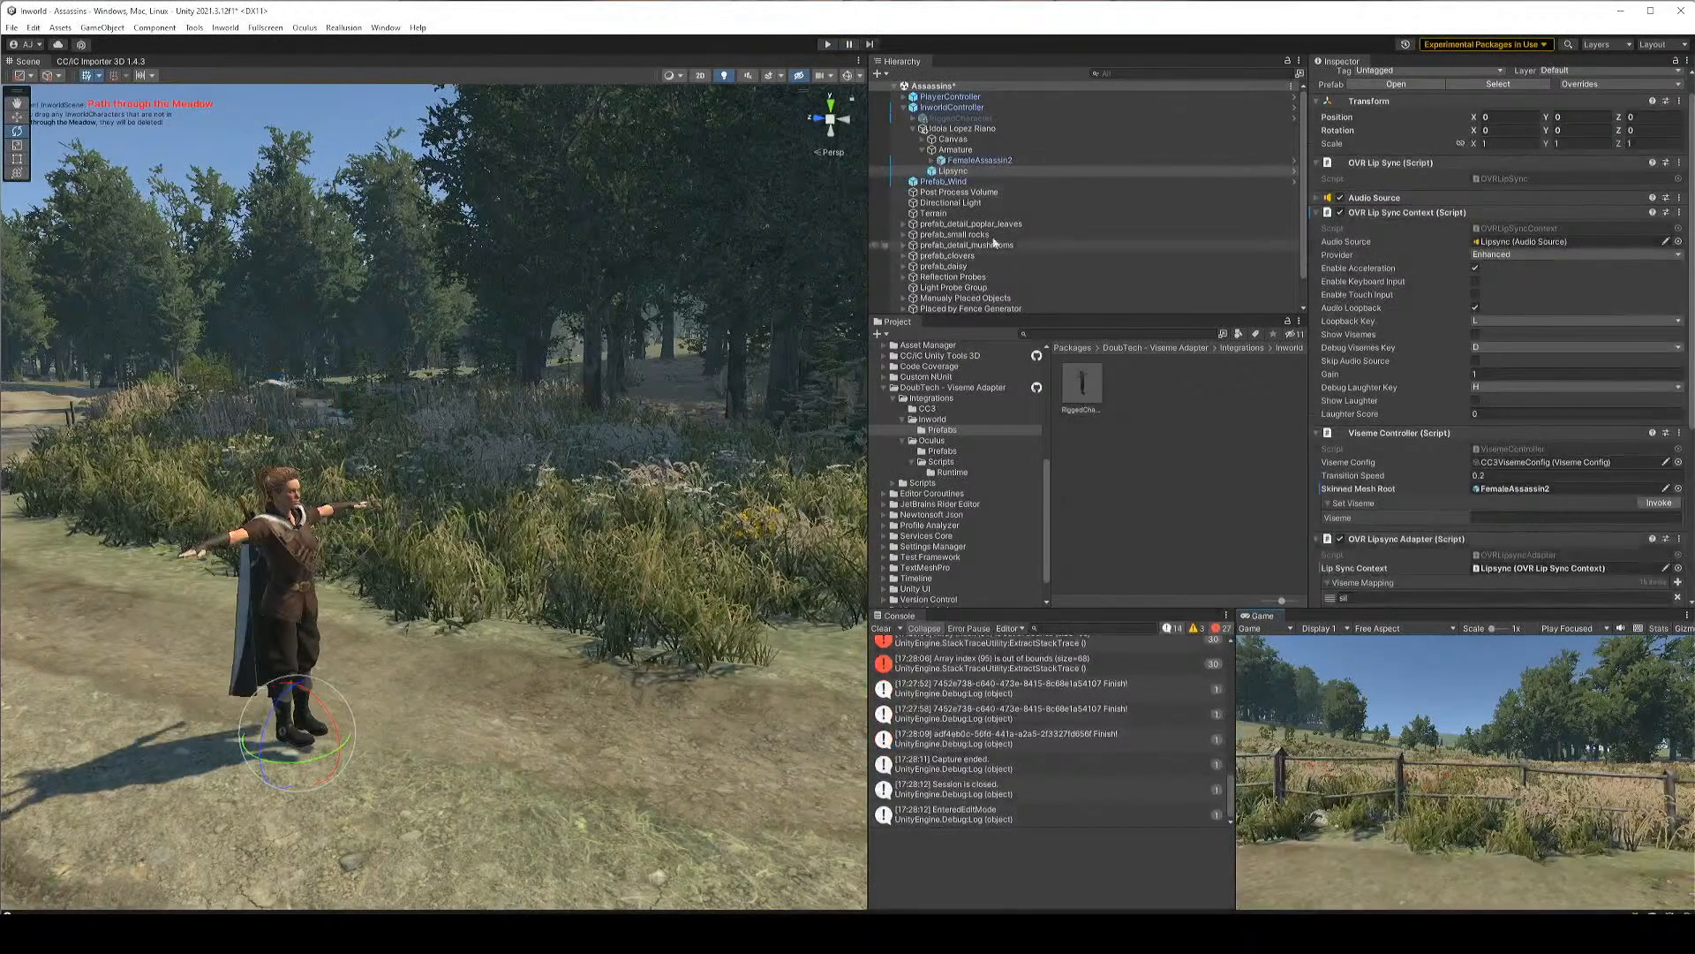
Delete the inactive RiggedCharacter object from under InworldController
right_click(944, 118)
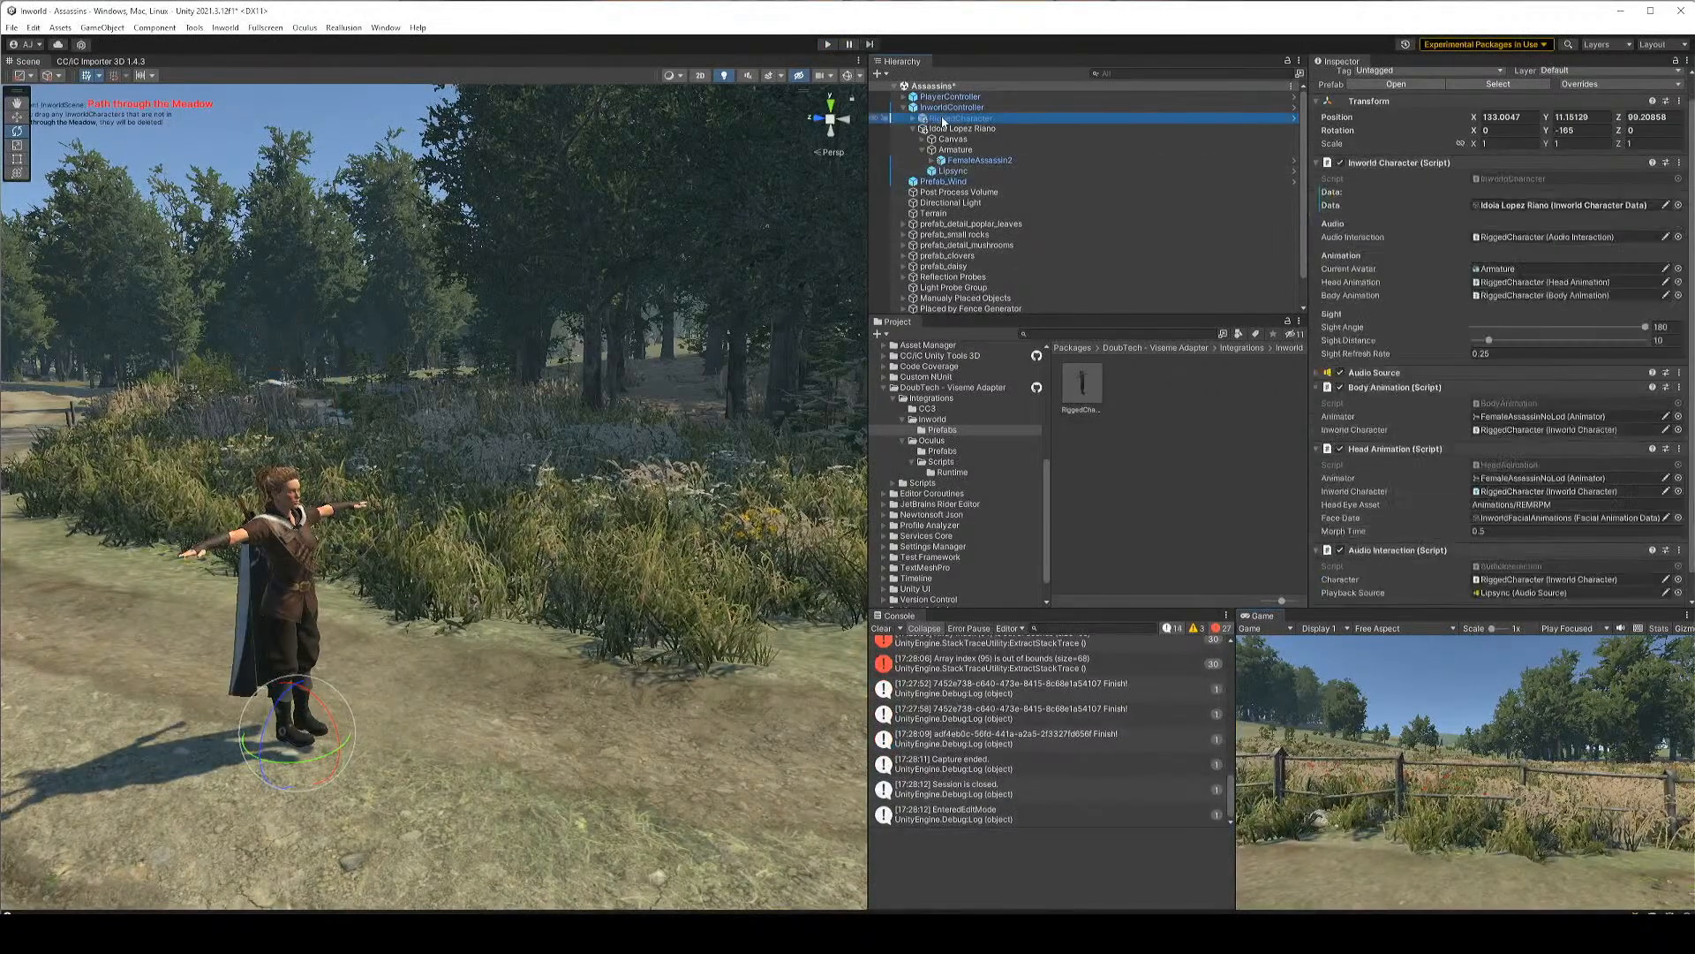
click(978, 218)
Review the original character's Lipsync object and open the Oculus Prefabs folder that contains its source prefab
click(953, 159)
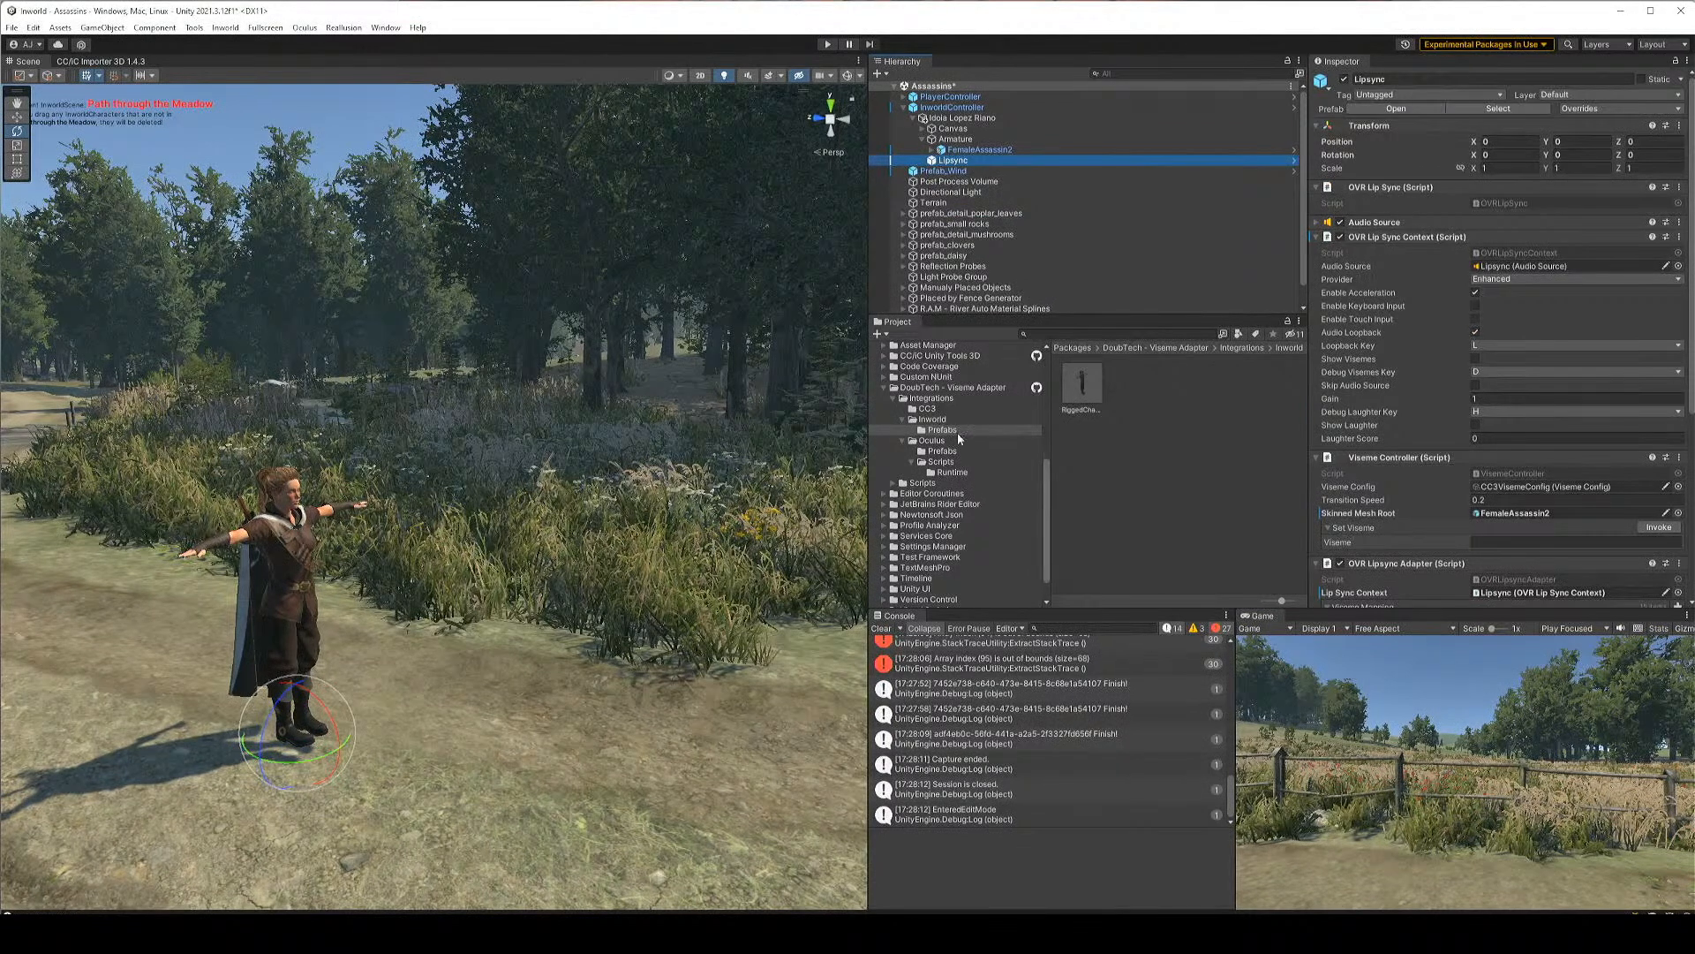
click(942, 450)
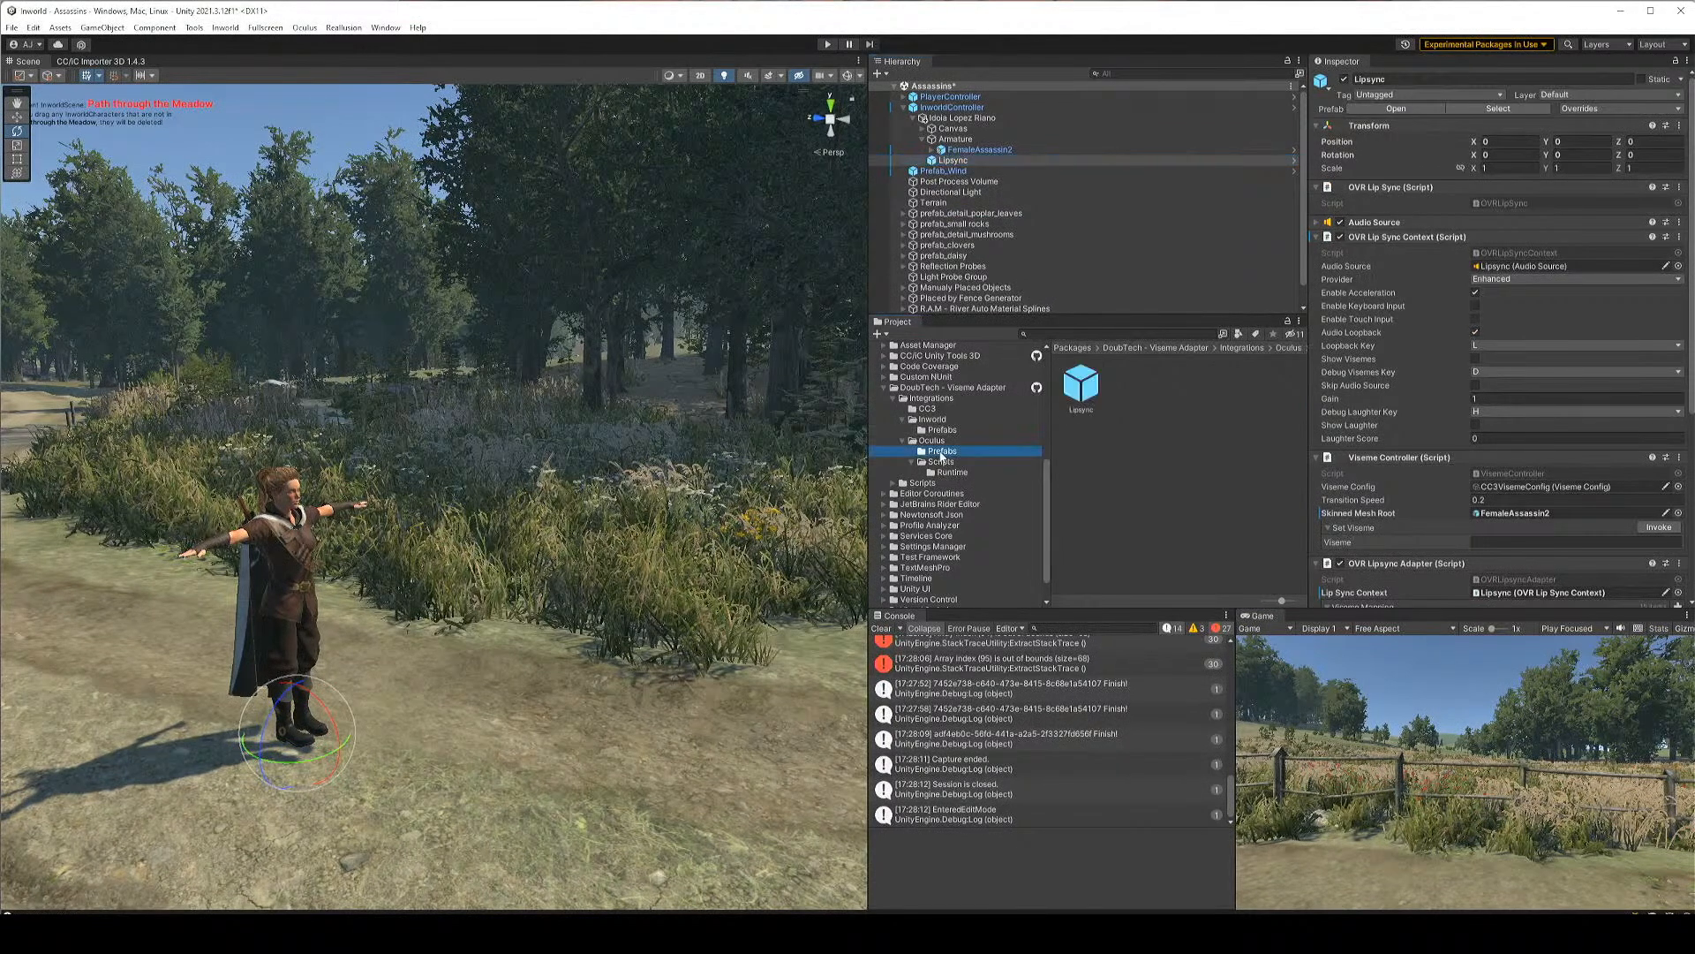
Enable the OVR Lip Sync Context script in the source Lipsync prefab, return to the Assassins scene and save
double_click(1079, 395)
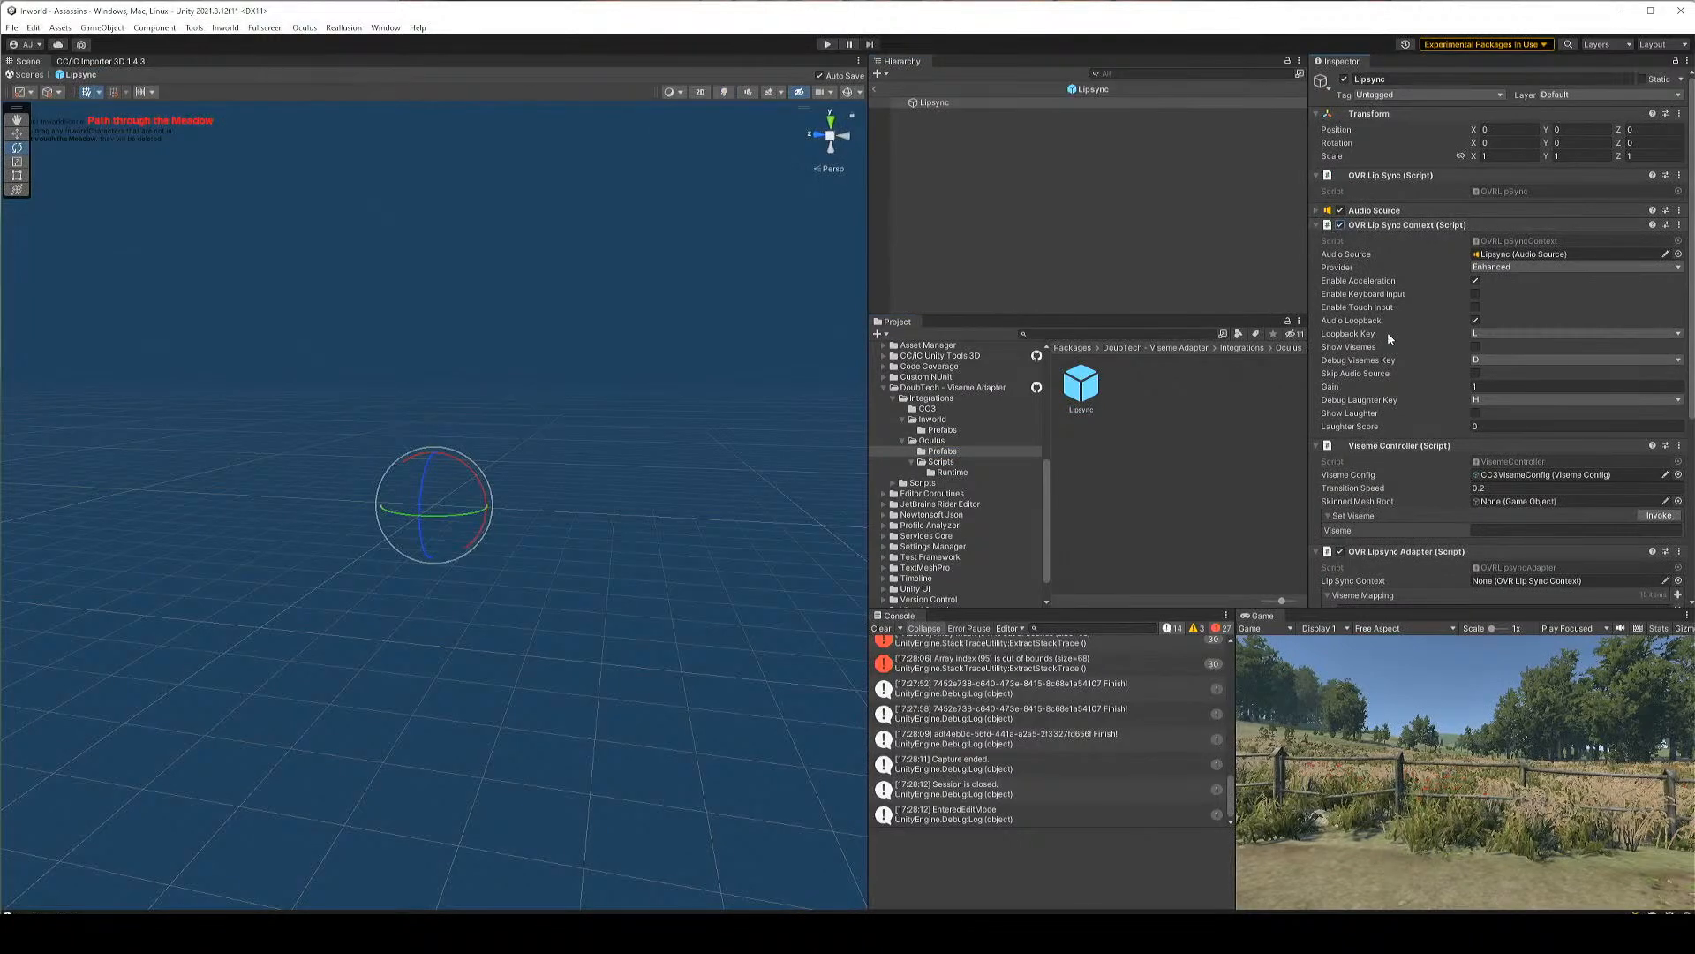
click(874, 88)
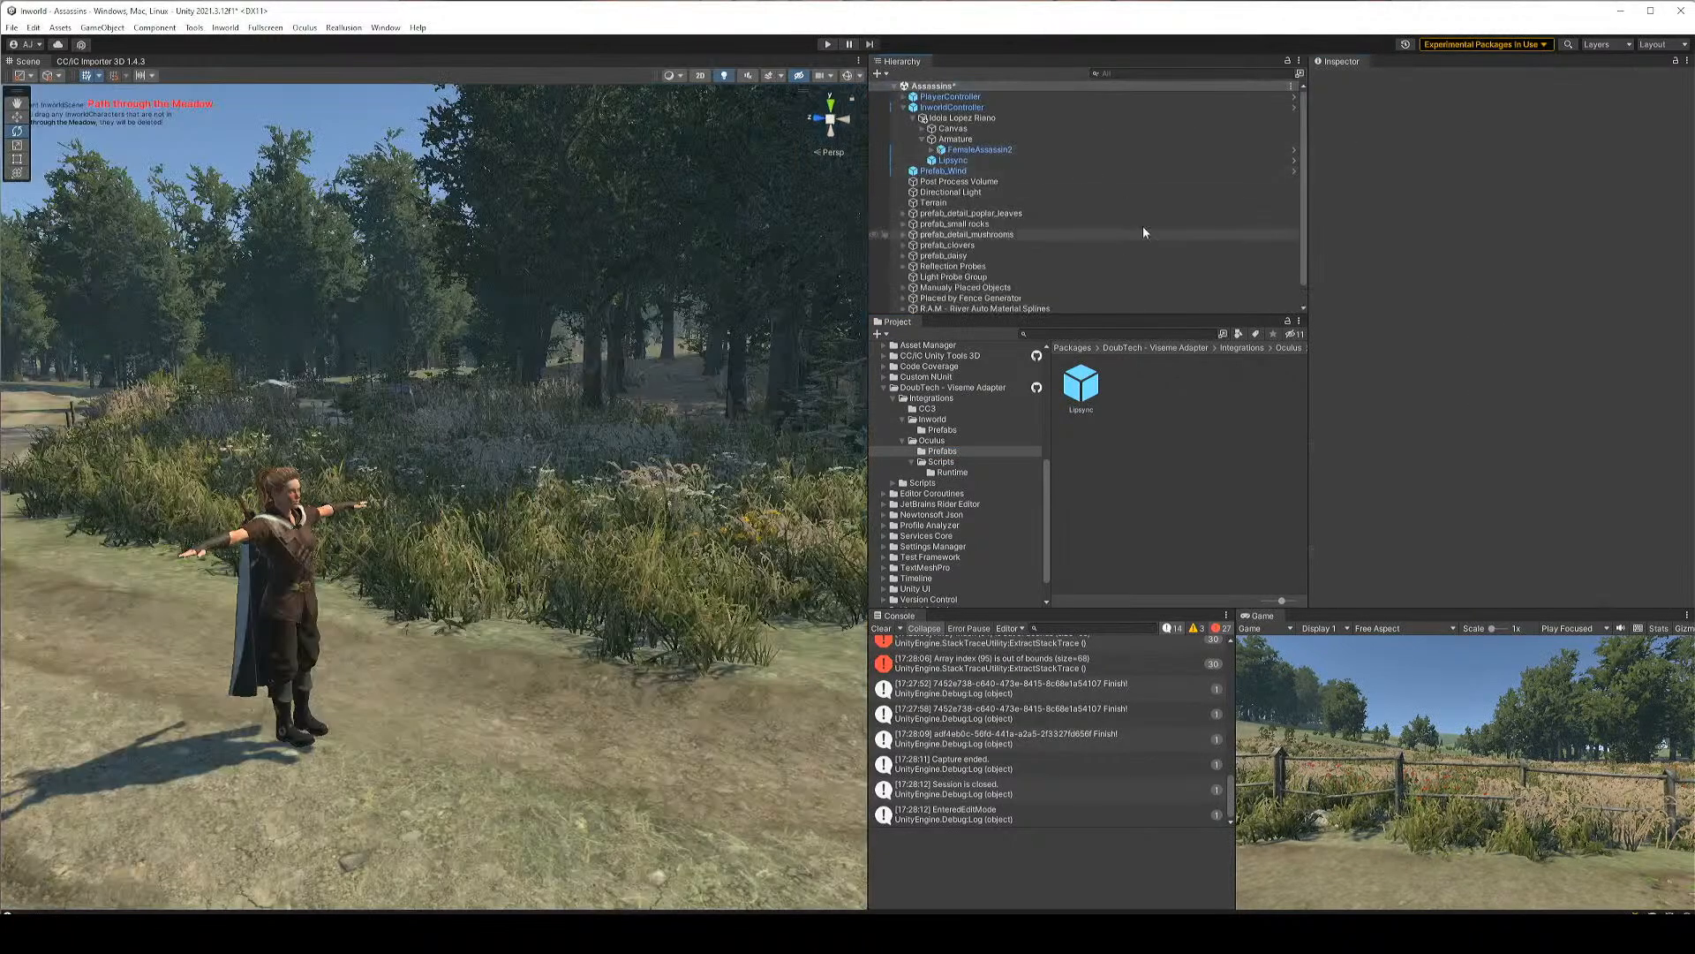
key(ctrl+s)
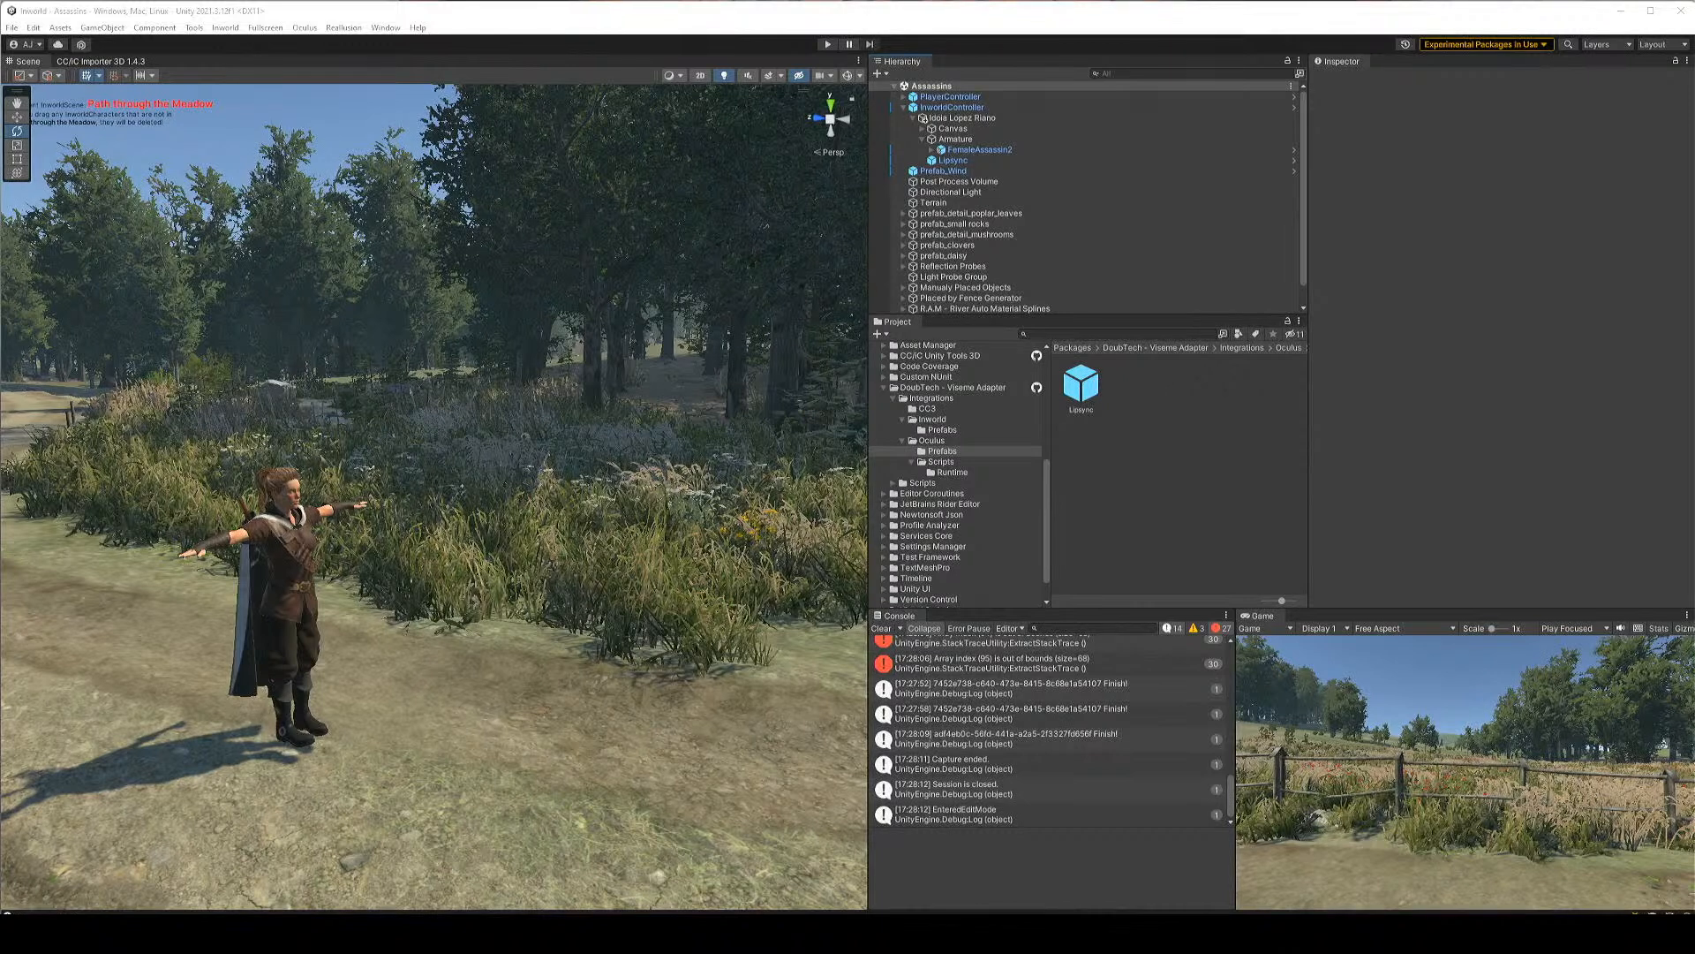
Commit the Lipsync.prefab change with the message "Turn on OVR Lipsync by default." and return to the Unity scene
text(T)
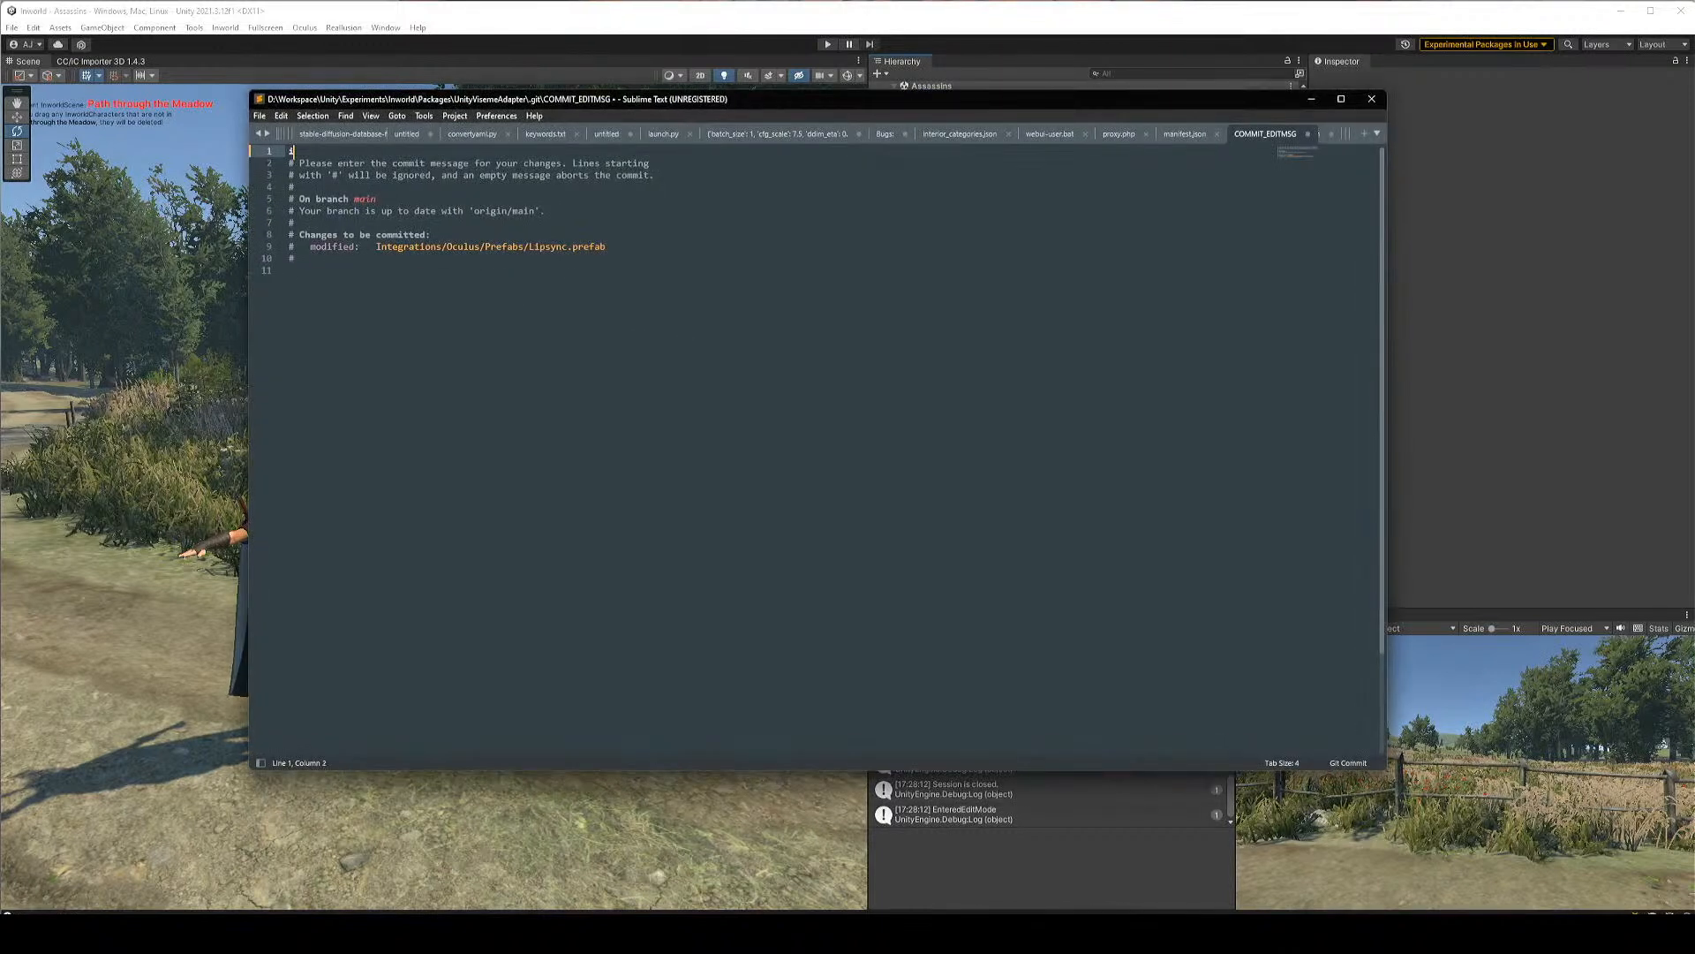
text(urn on OVR Lipsync by default.)
key(Return)
key(ctrl+s)
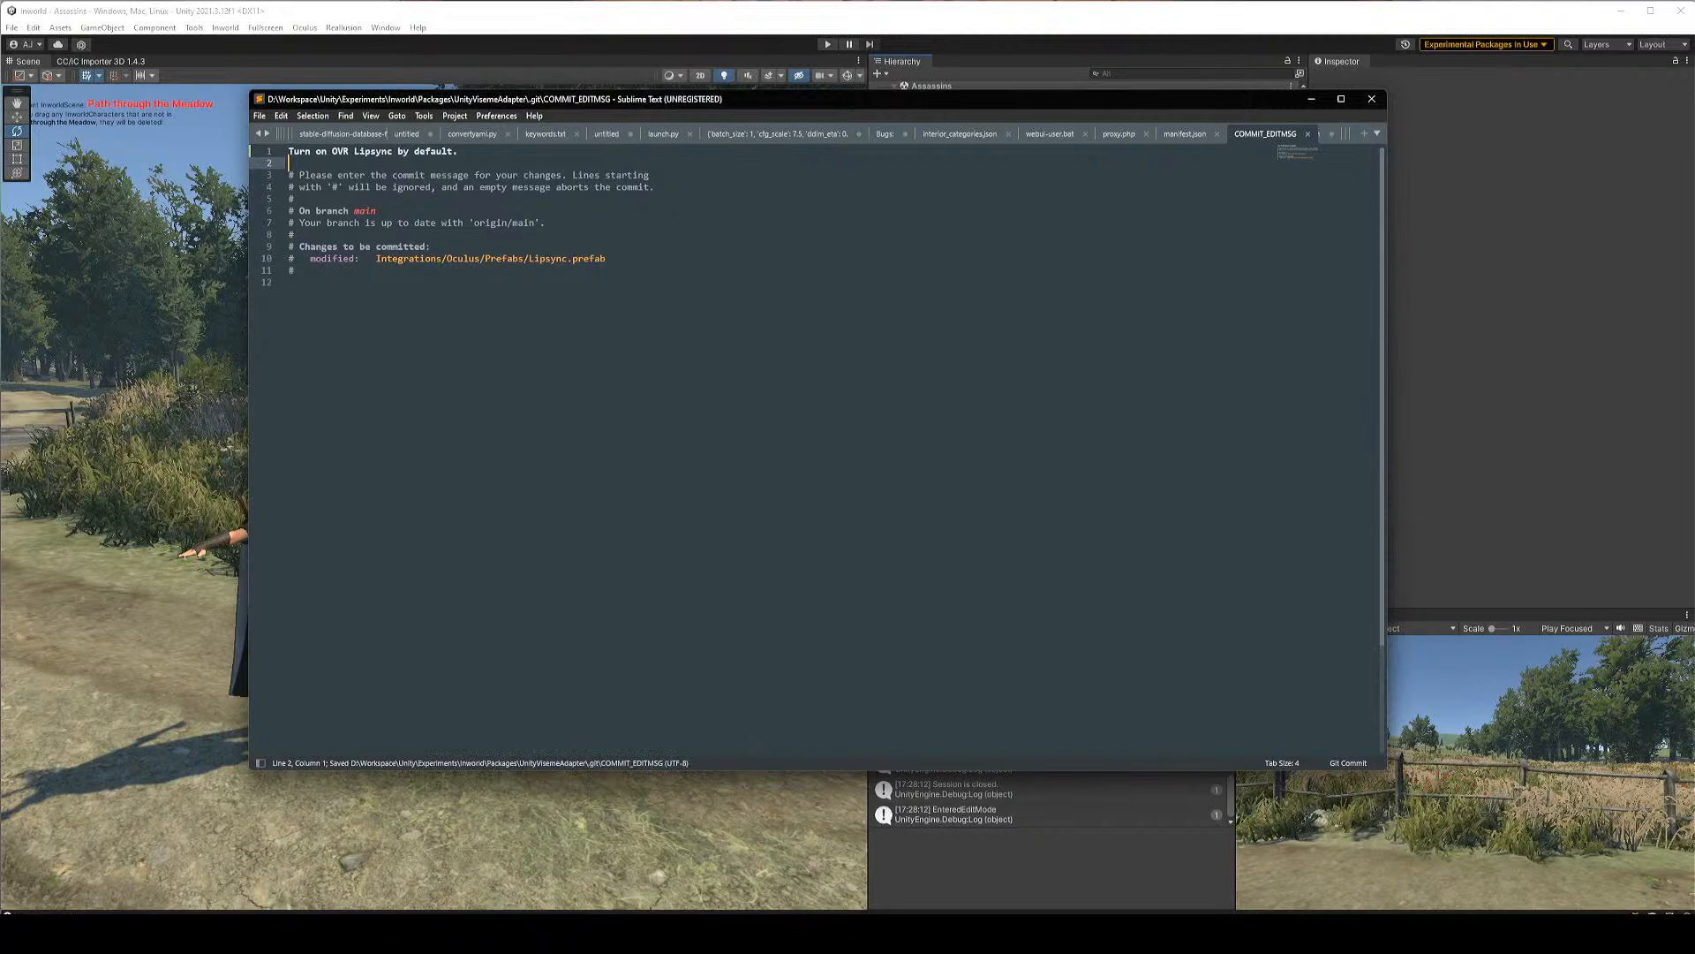
key(ctrl+w)
click(1024, 39)
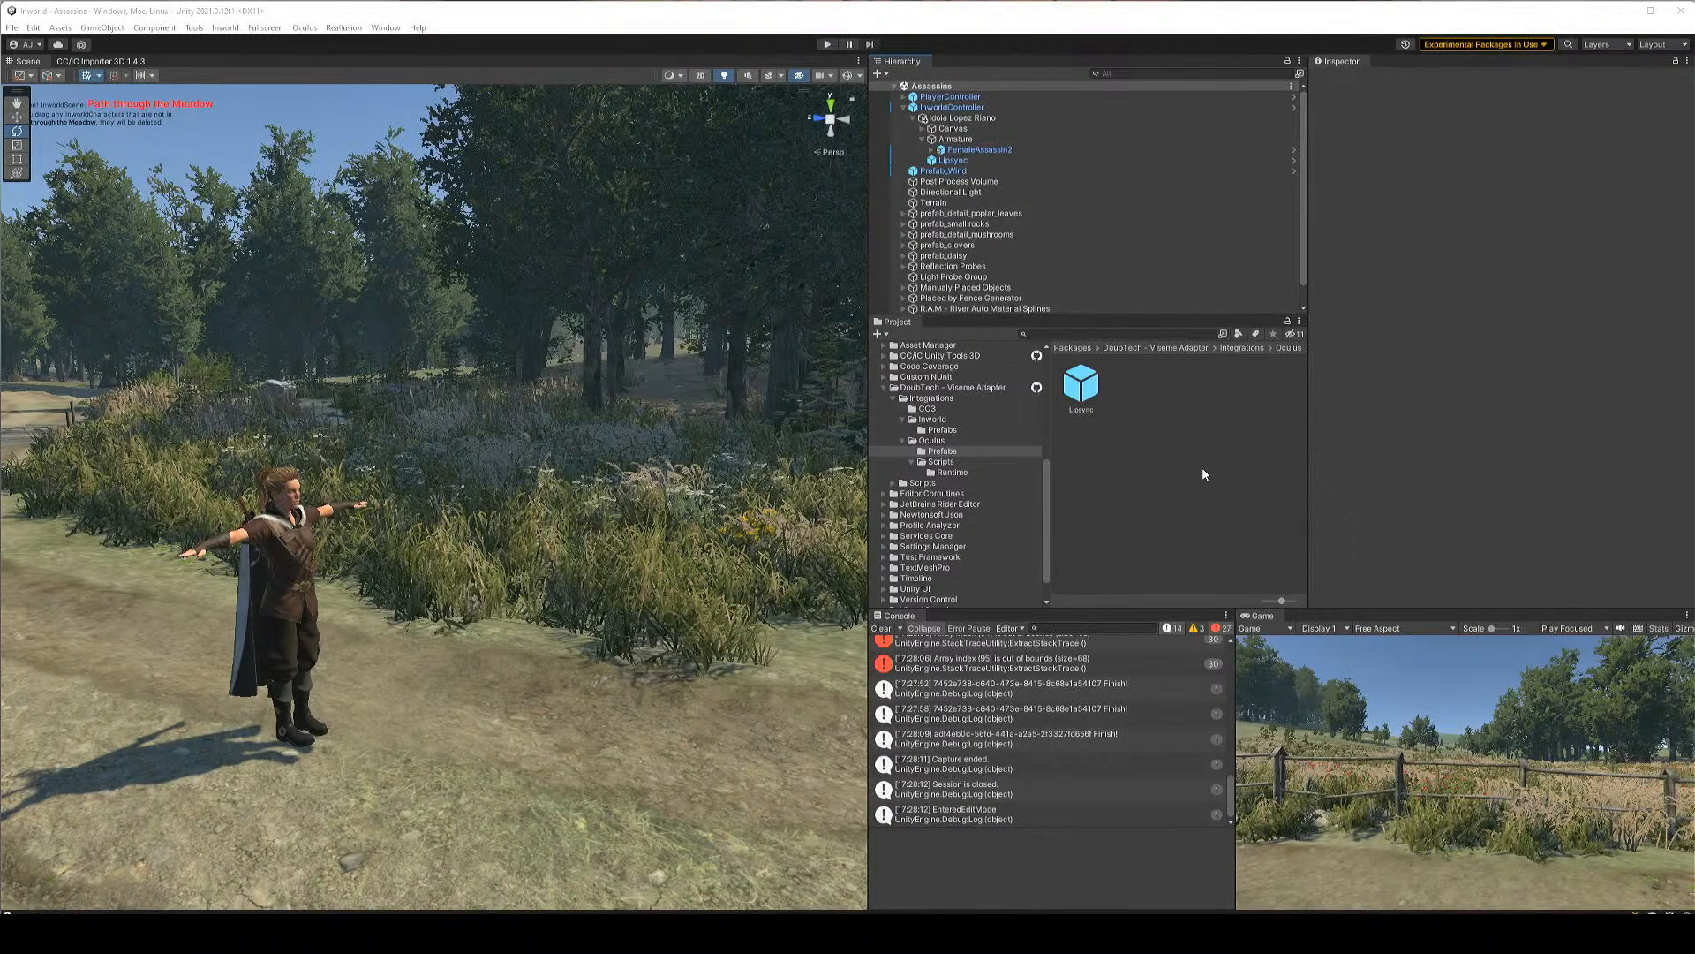
Select the original character and view it up close from the front in the scene
click(997, 150)
click(954, 120)
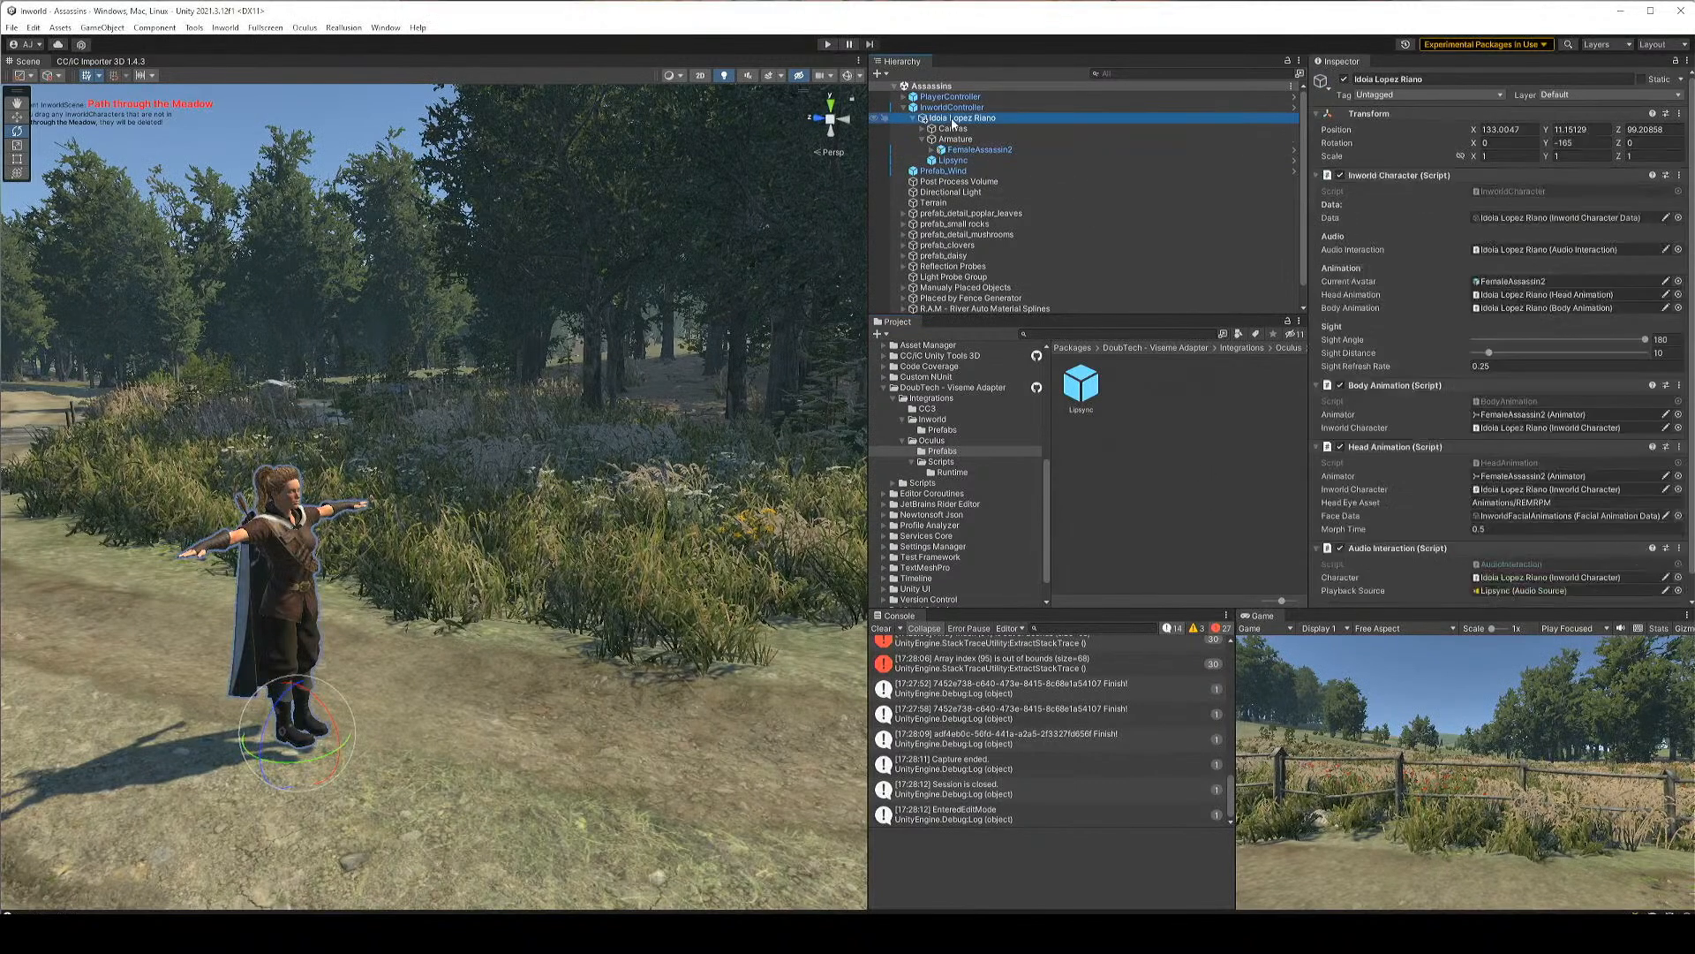
right_drag(616, 591, 181, 586)
key(d)
key(w)
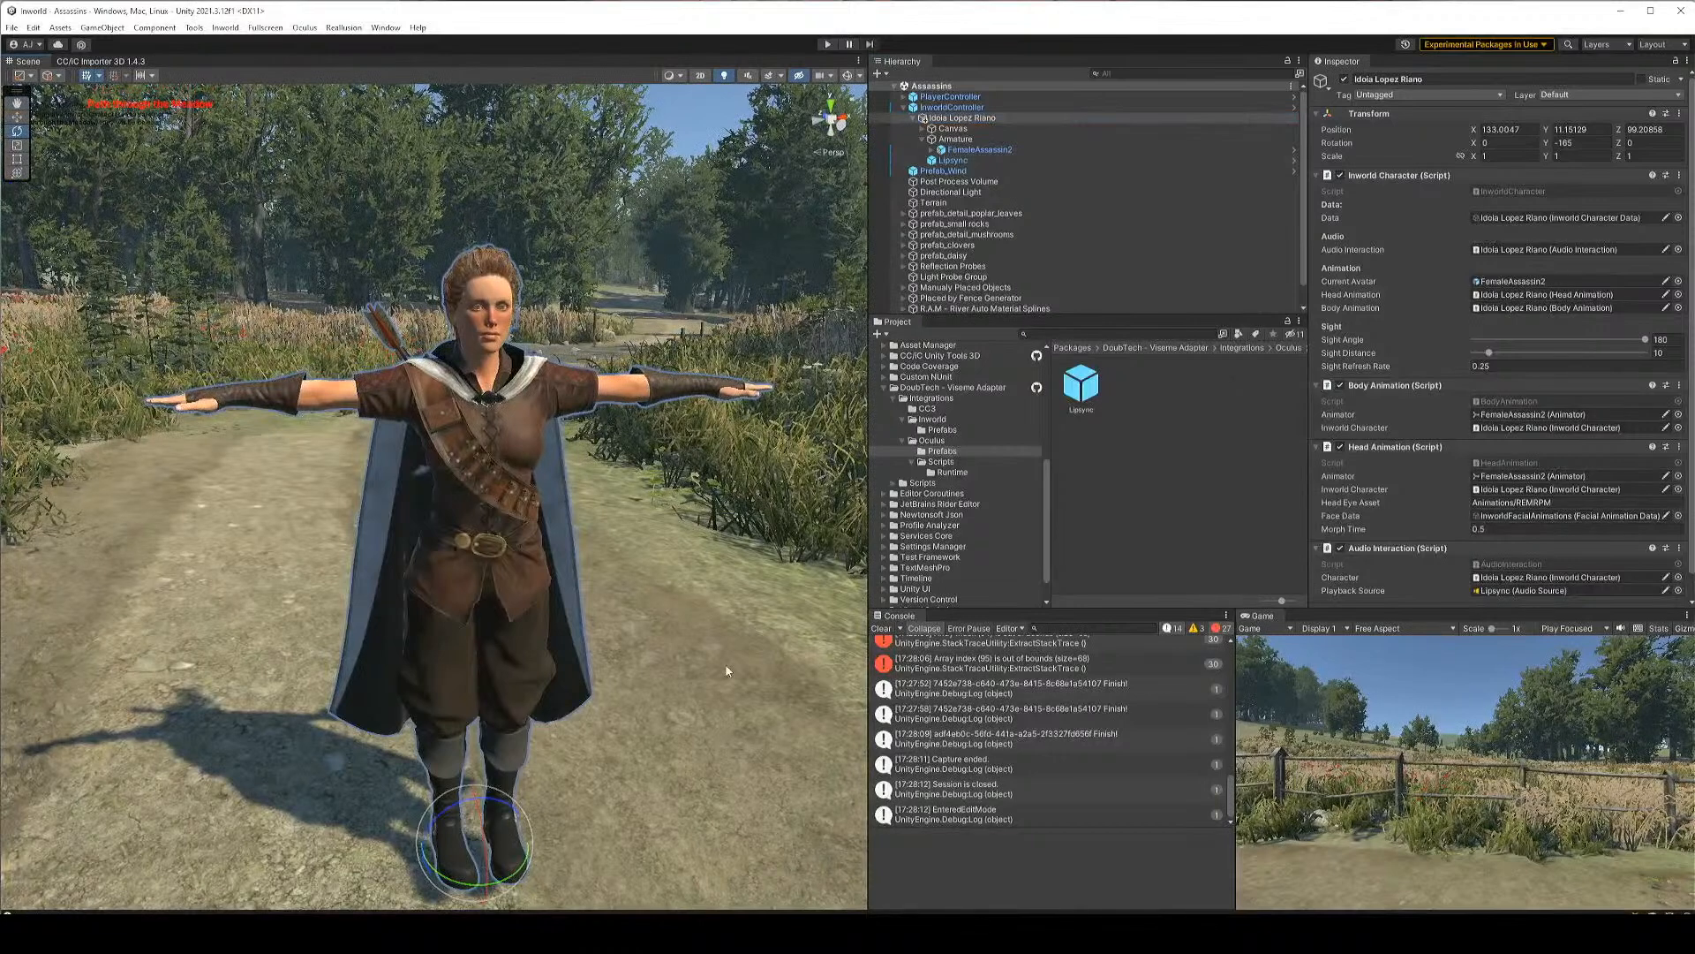
Switch to Character Creator 3 and open the Fantasy PlaySet - Assassins Bonus pack among the project packs
mouse_move(1042, 934)
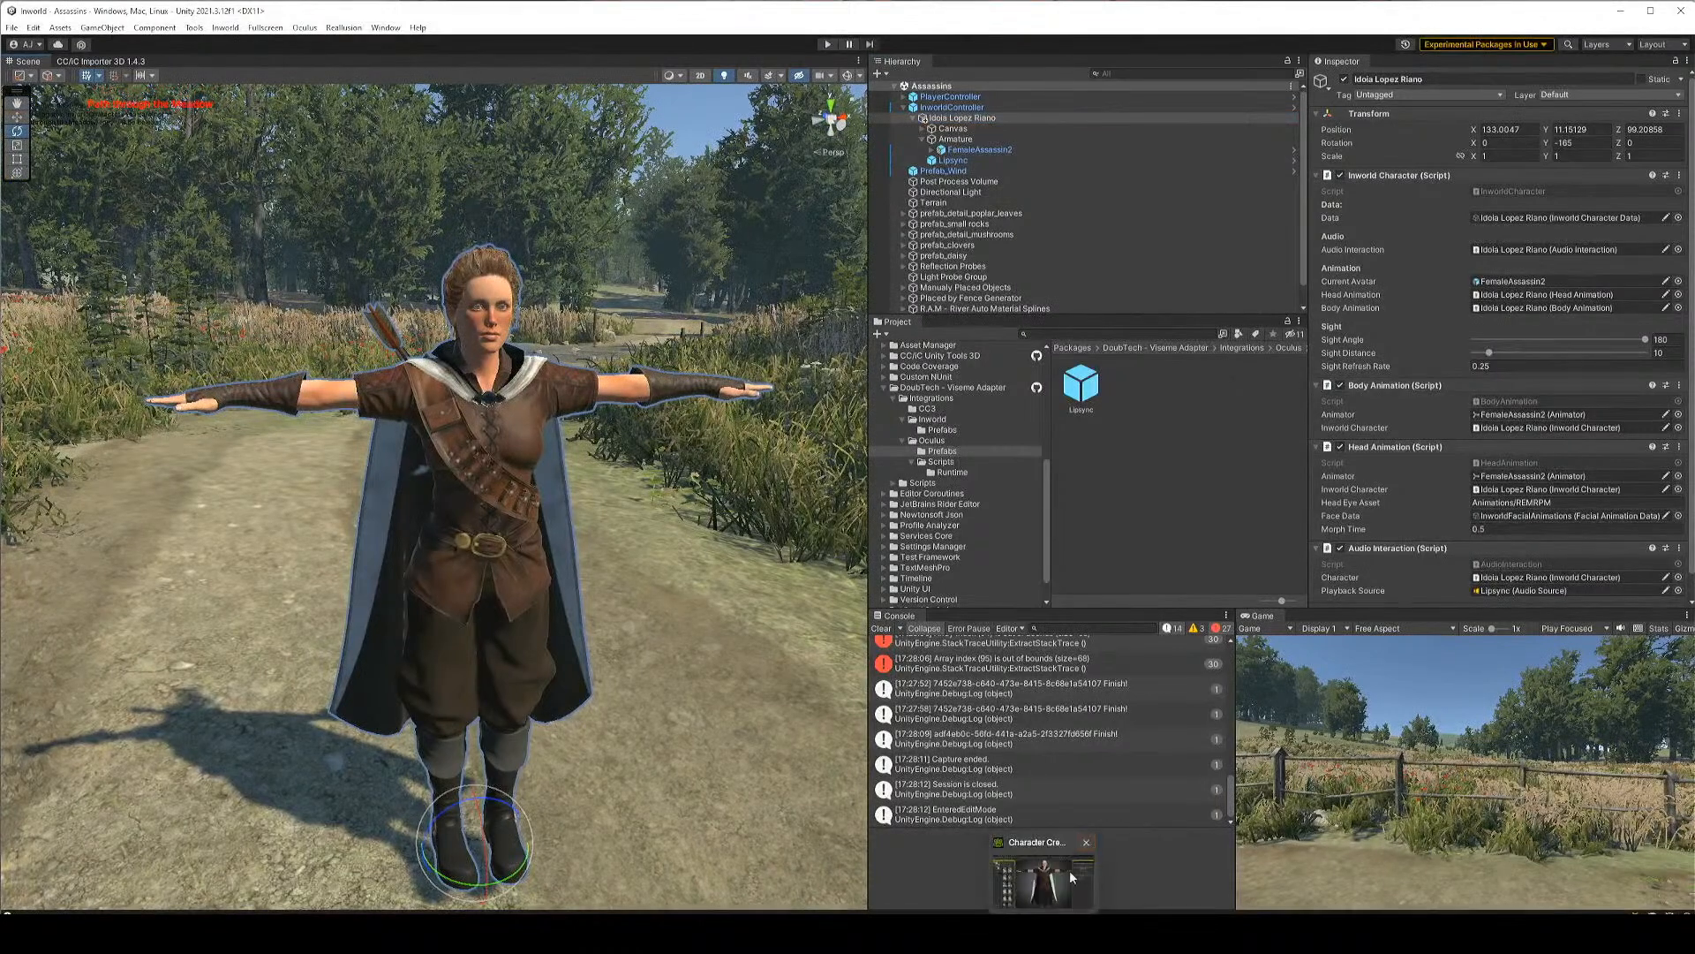
right_drag(477, 556, 512, 557)
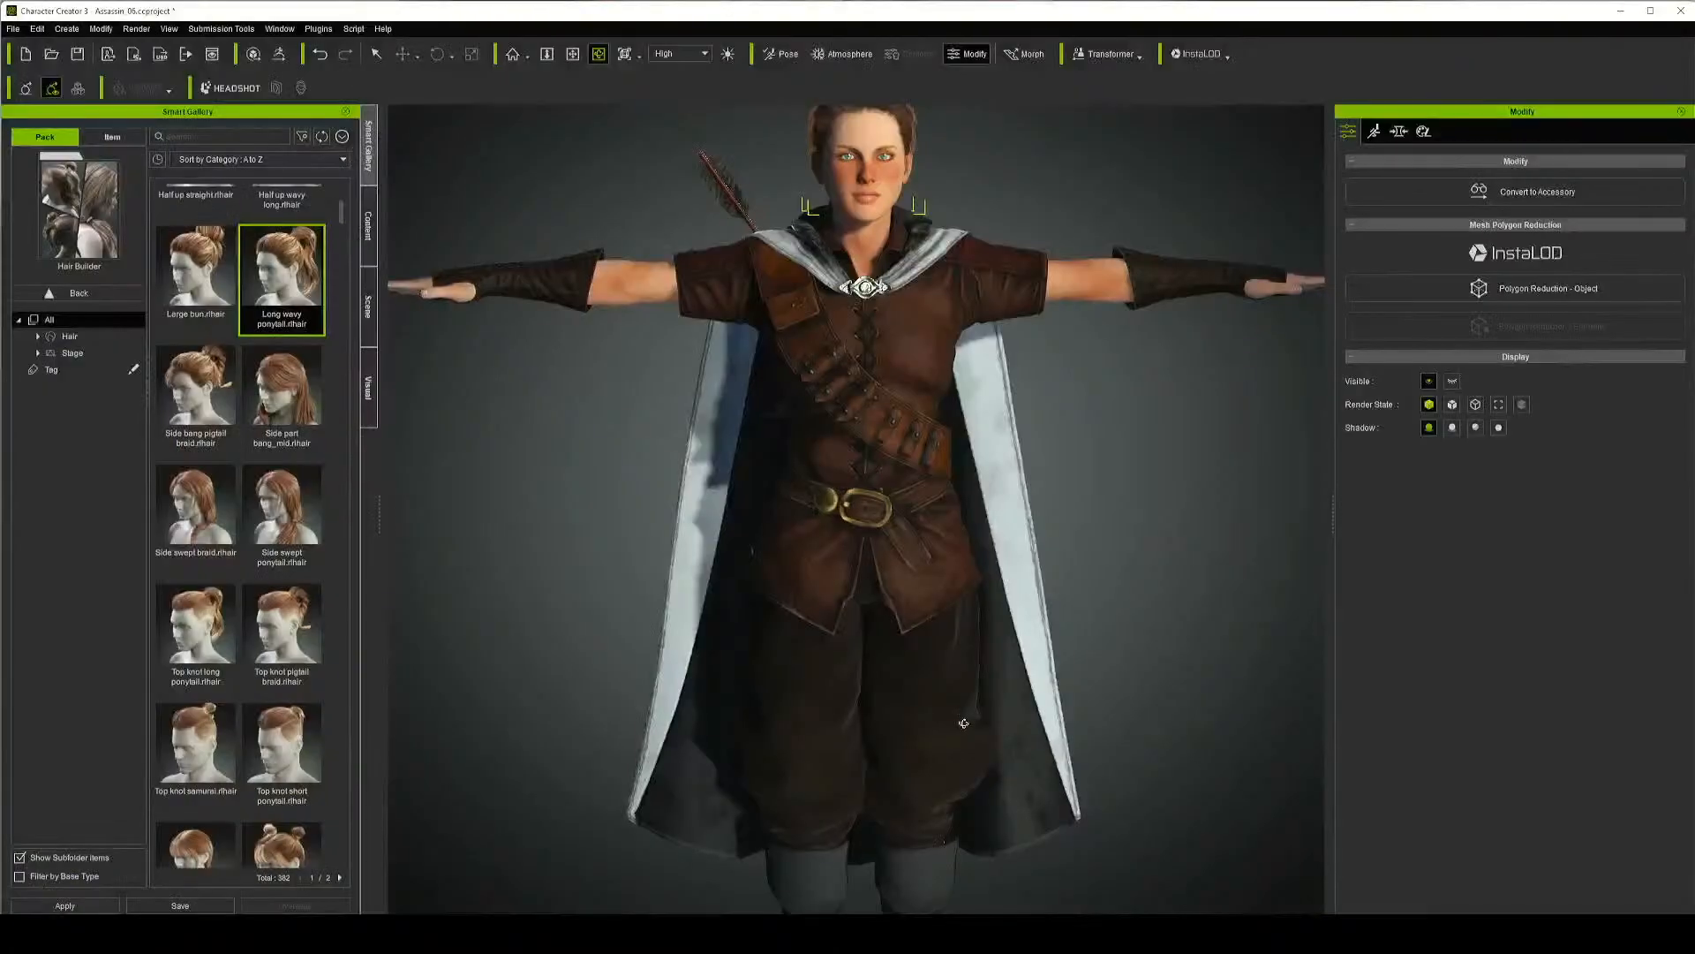
scroll(315, 343, down, 4)
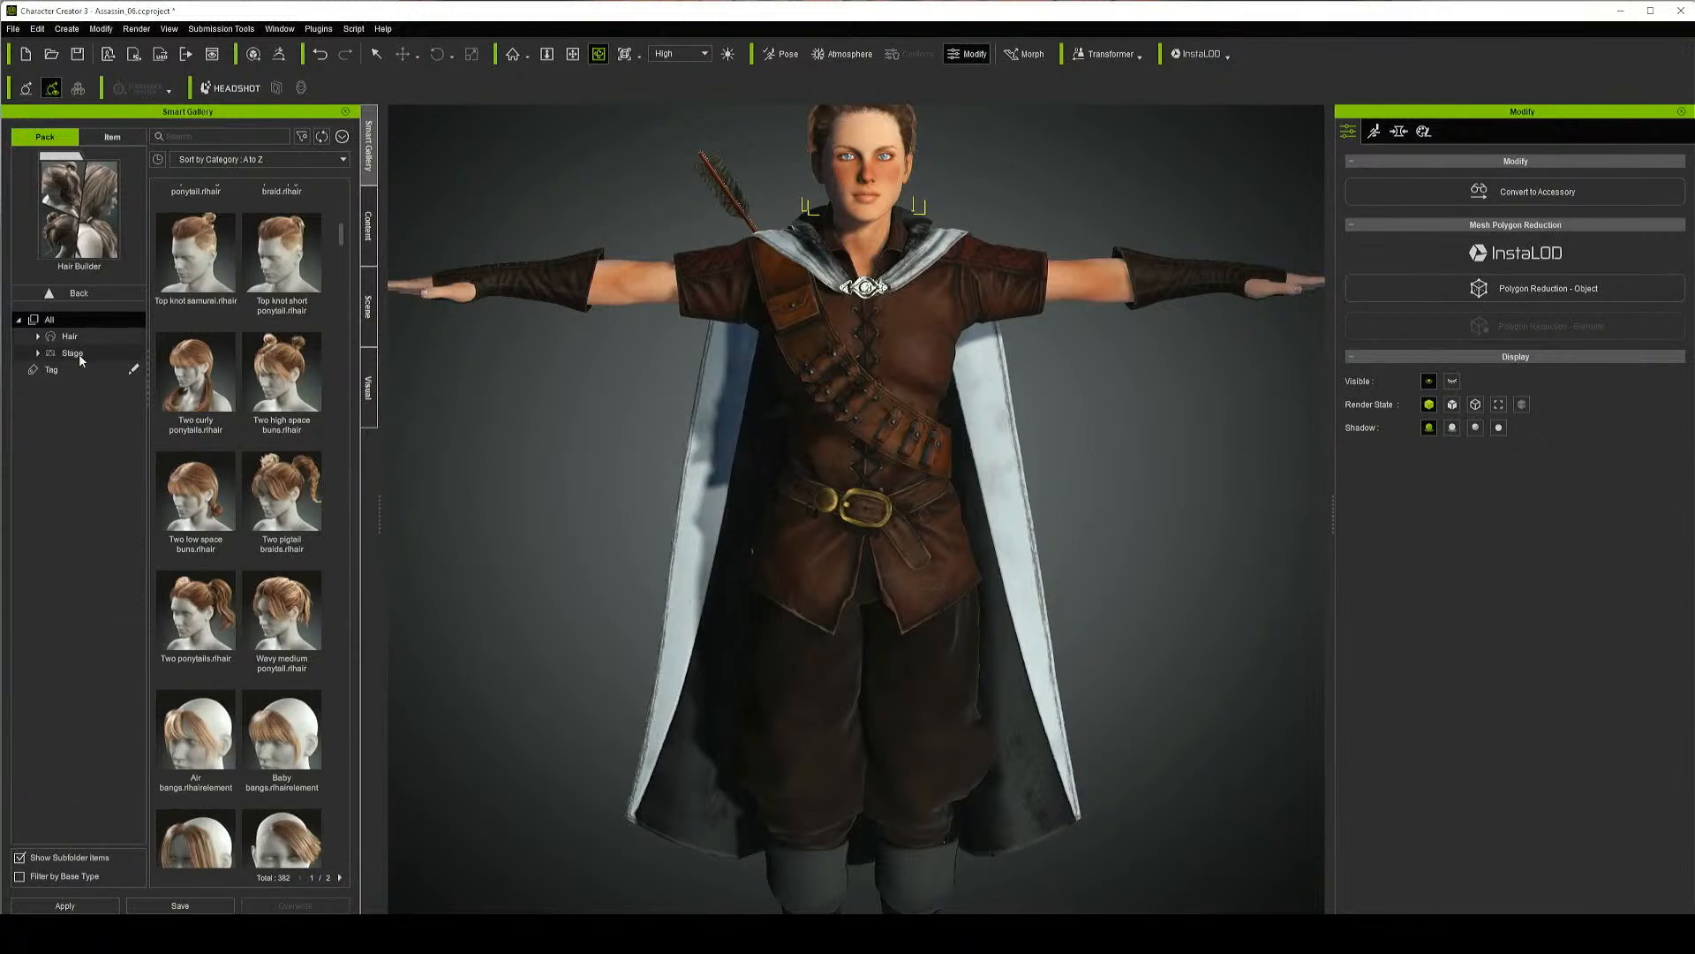
click(66, 292)
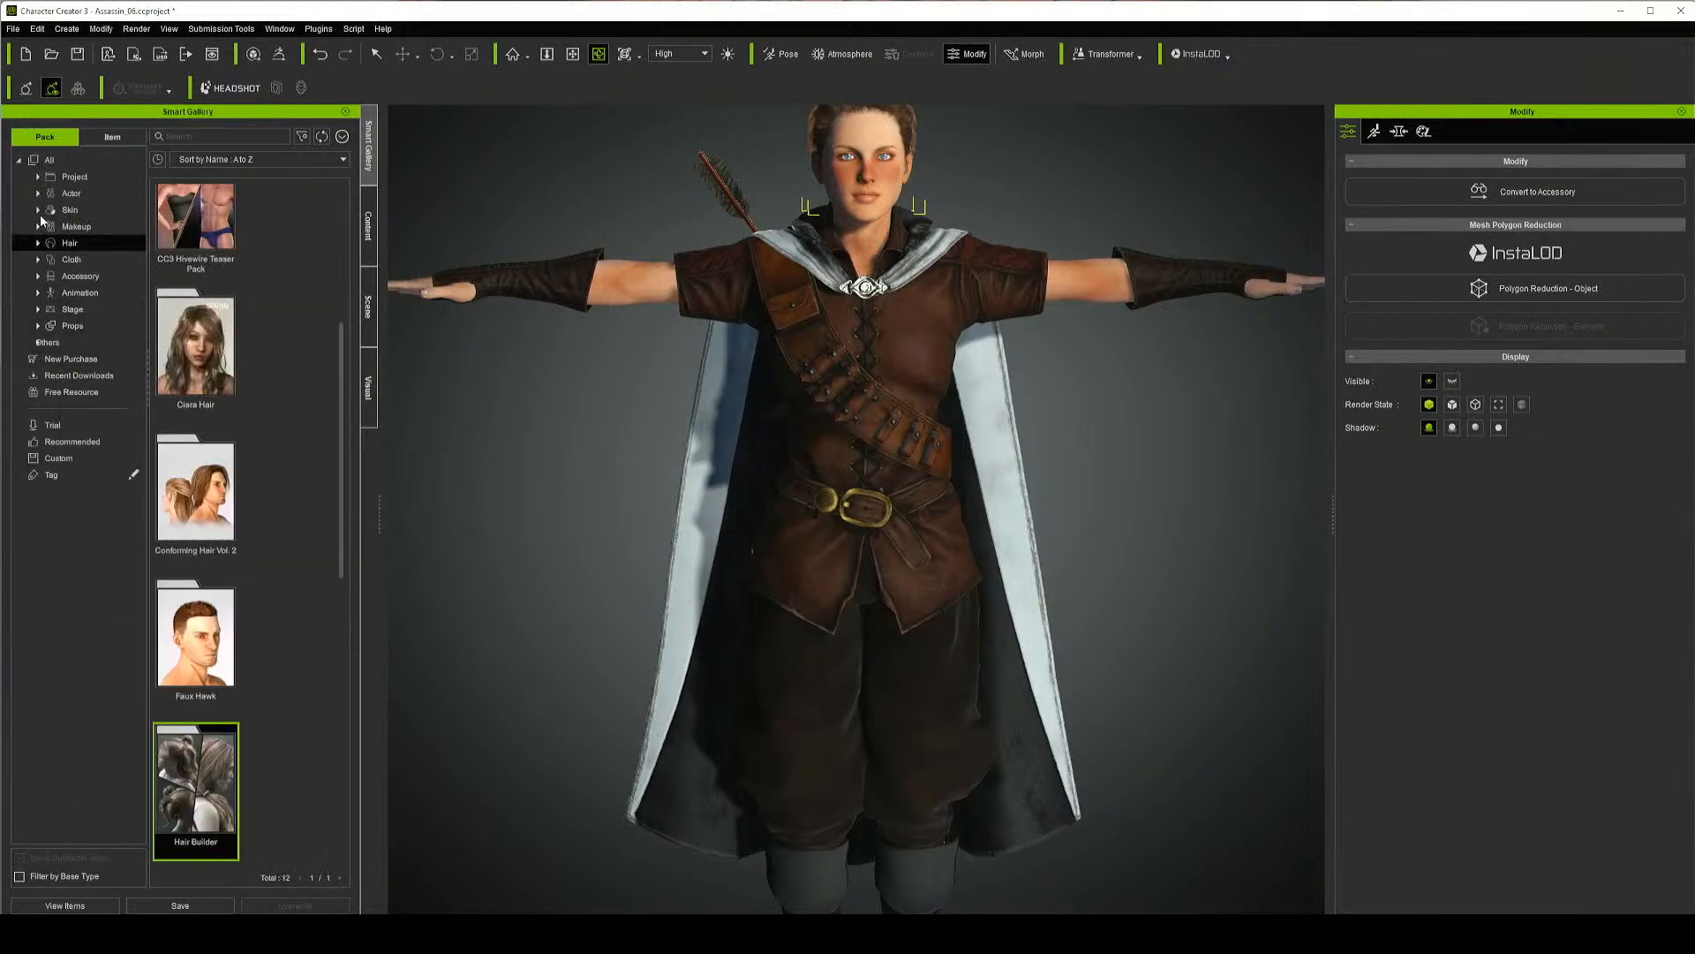
click(74, 177)
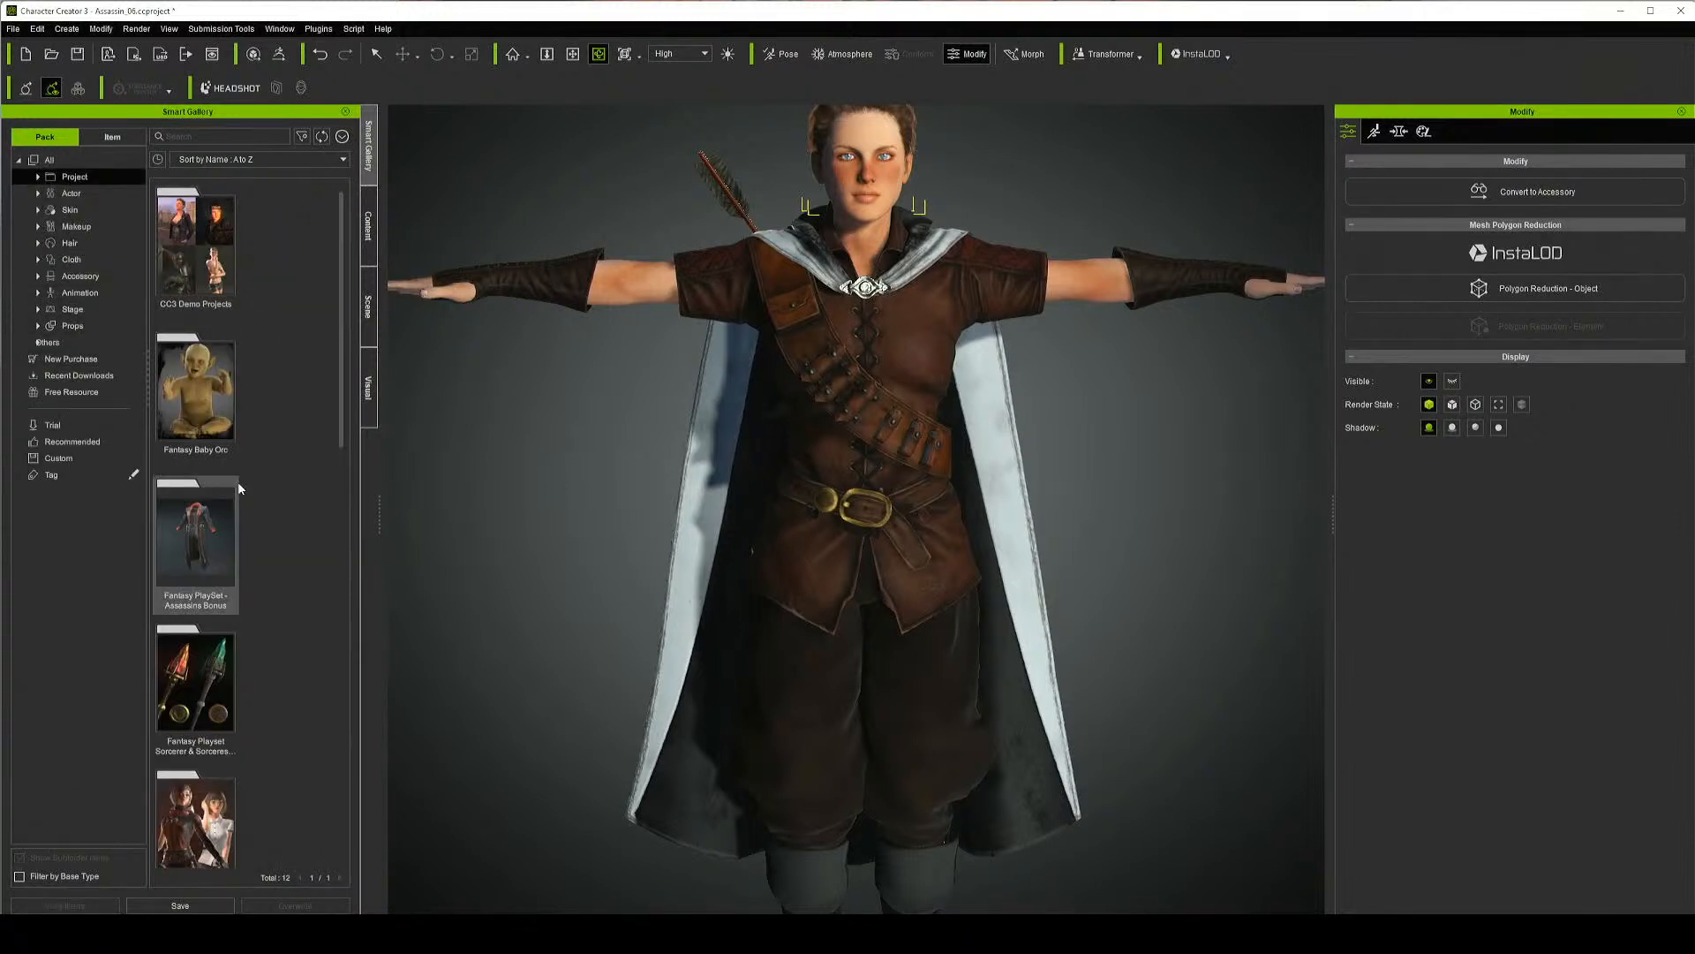
double_click(212, 546)
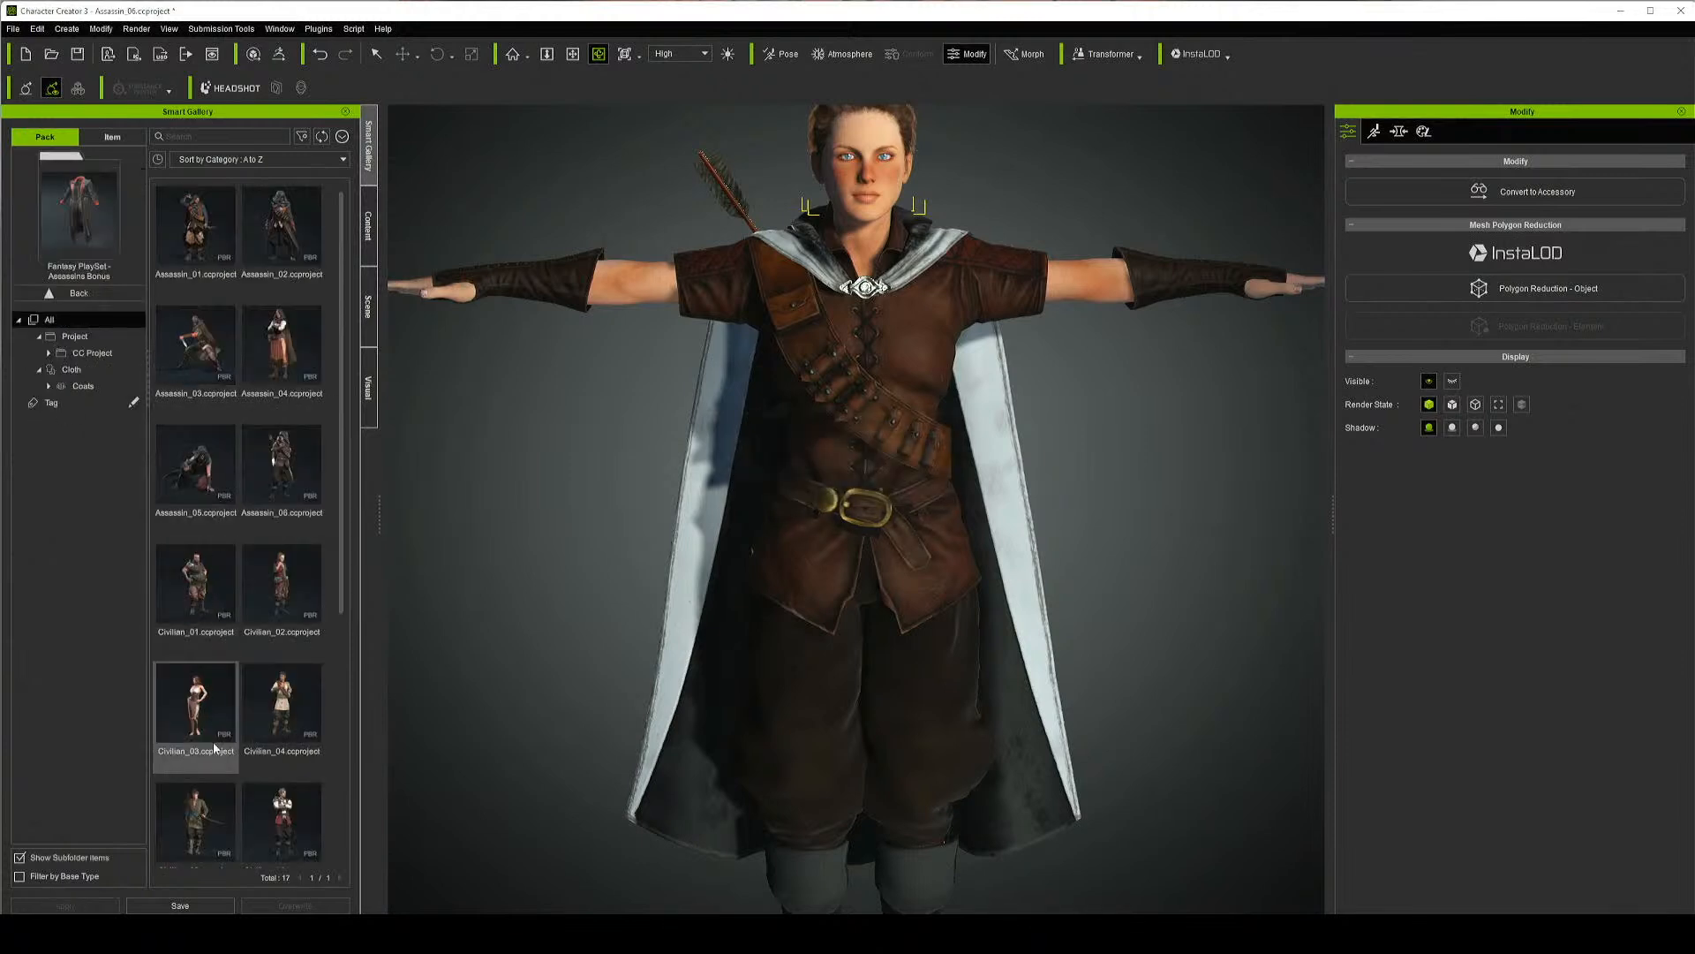
scroll(213, 742, down, 1)
double_click(281, 697)
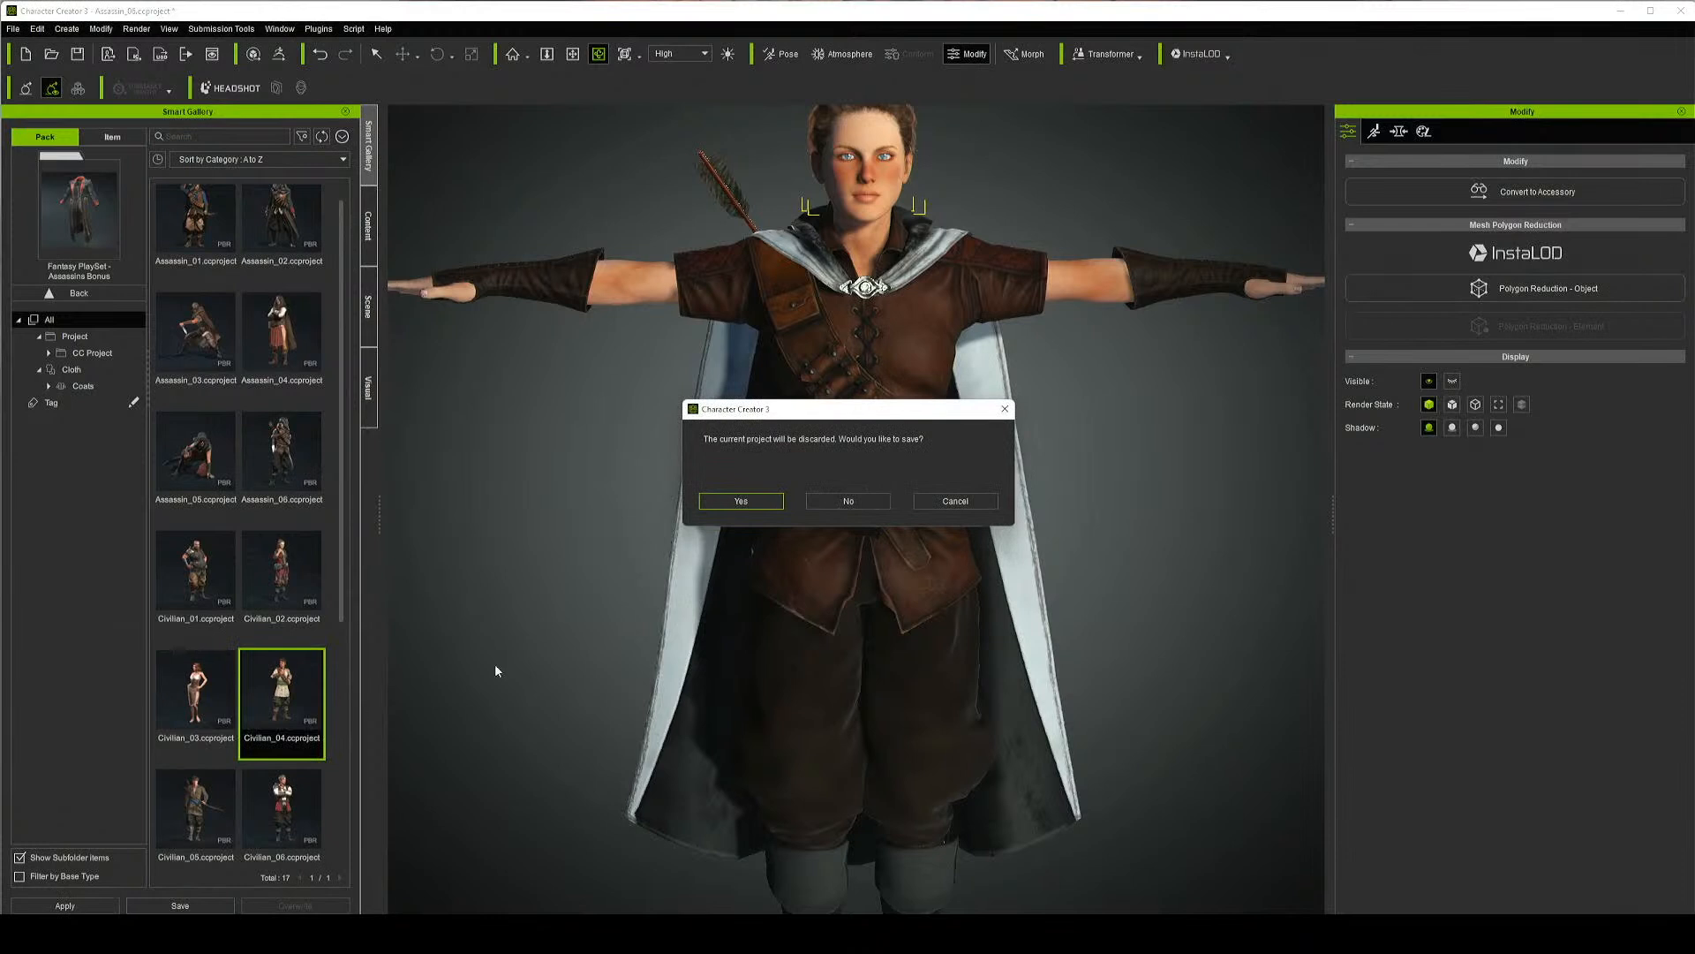
key(Return)
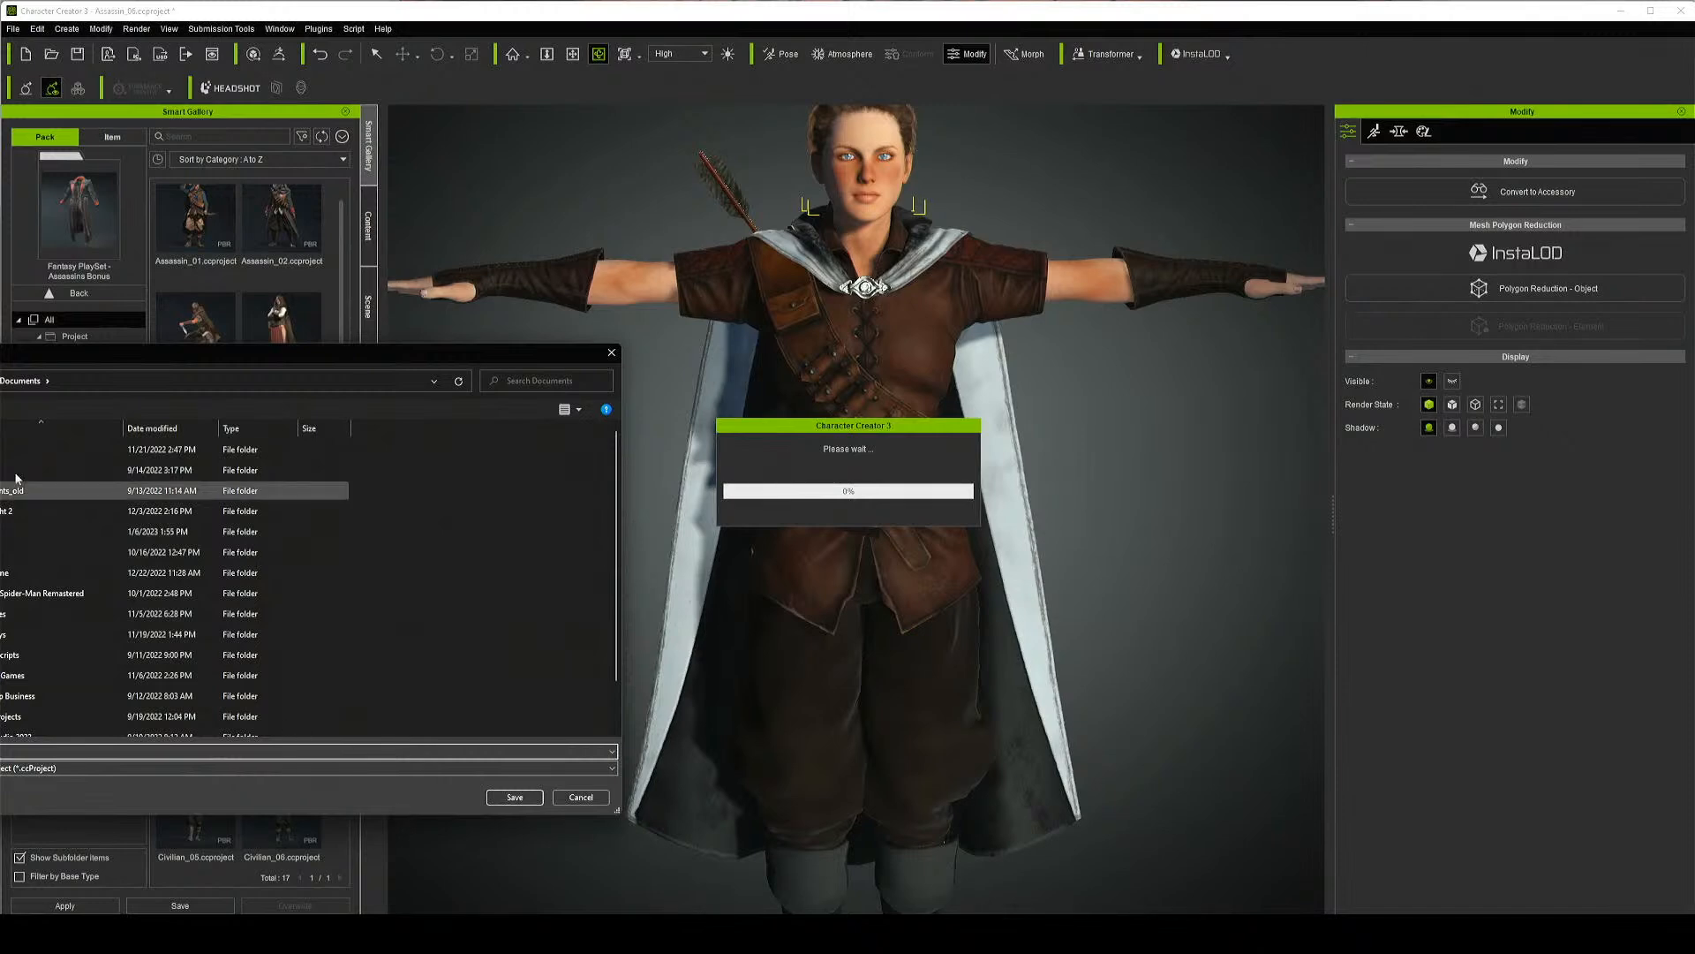
click(581, 797)
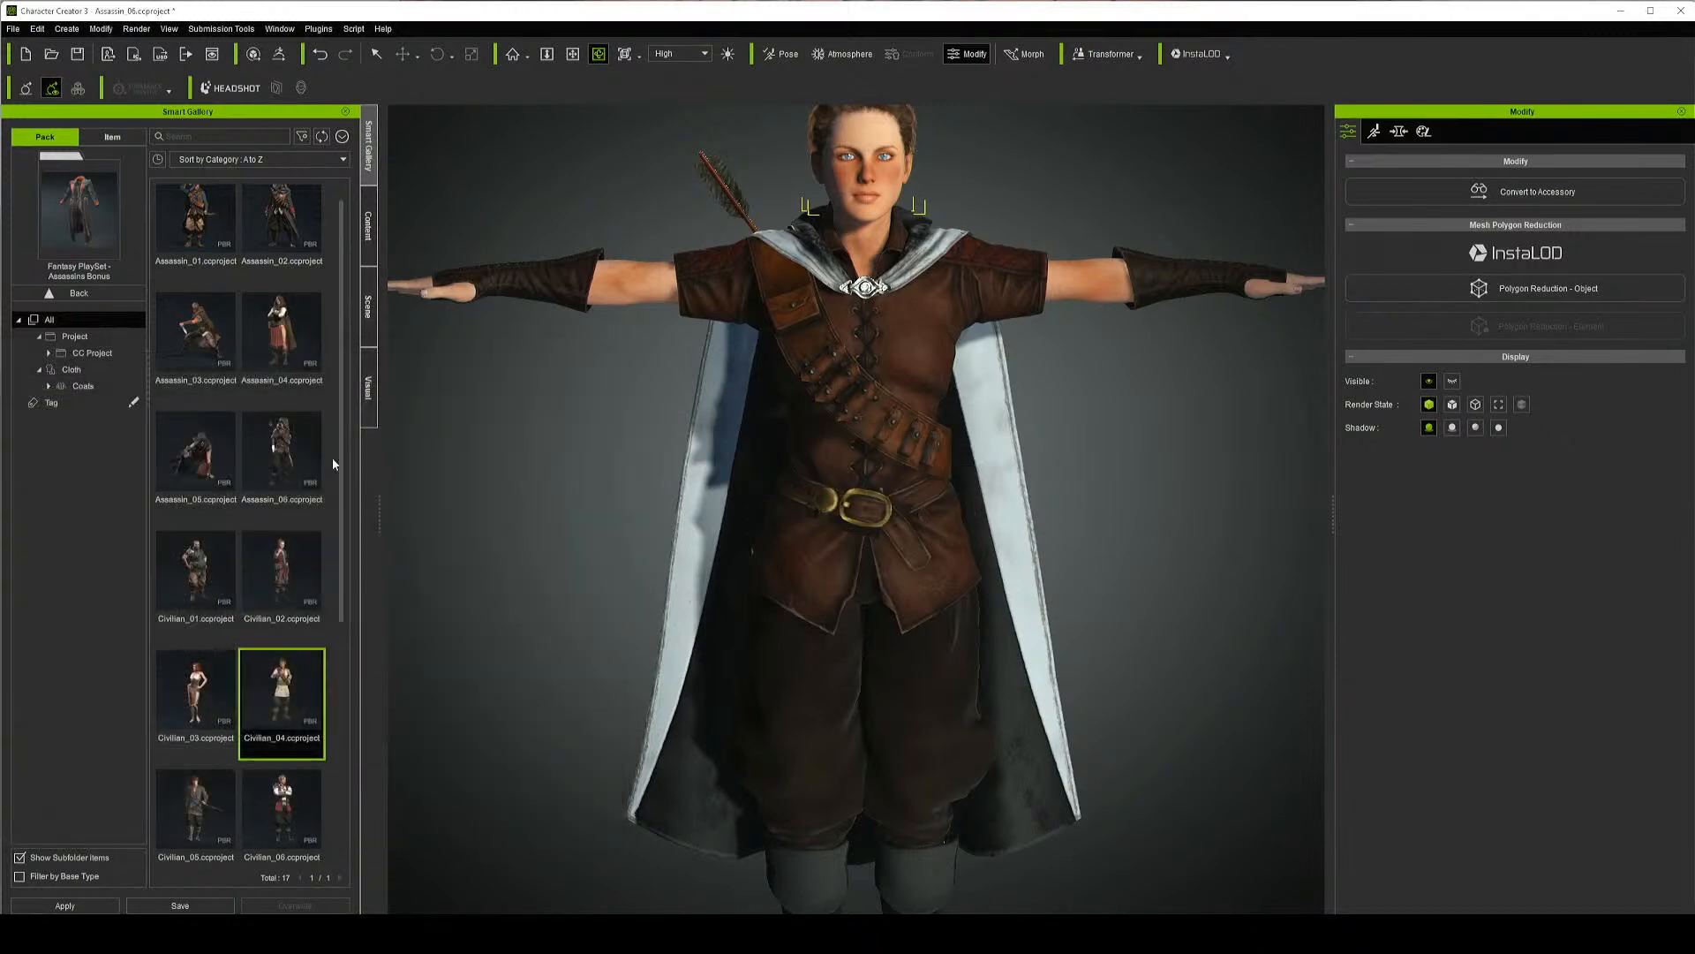
Load the Civilian_04 project without saving the current one, using the Replace All option
double_click(294, 682)
click(830, 500)
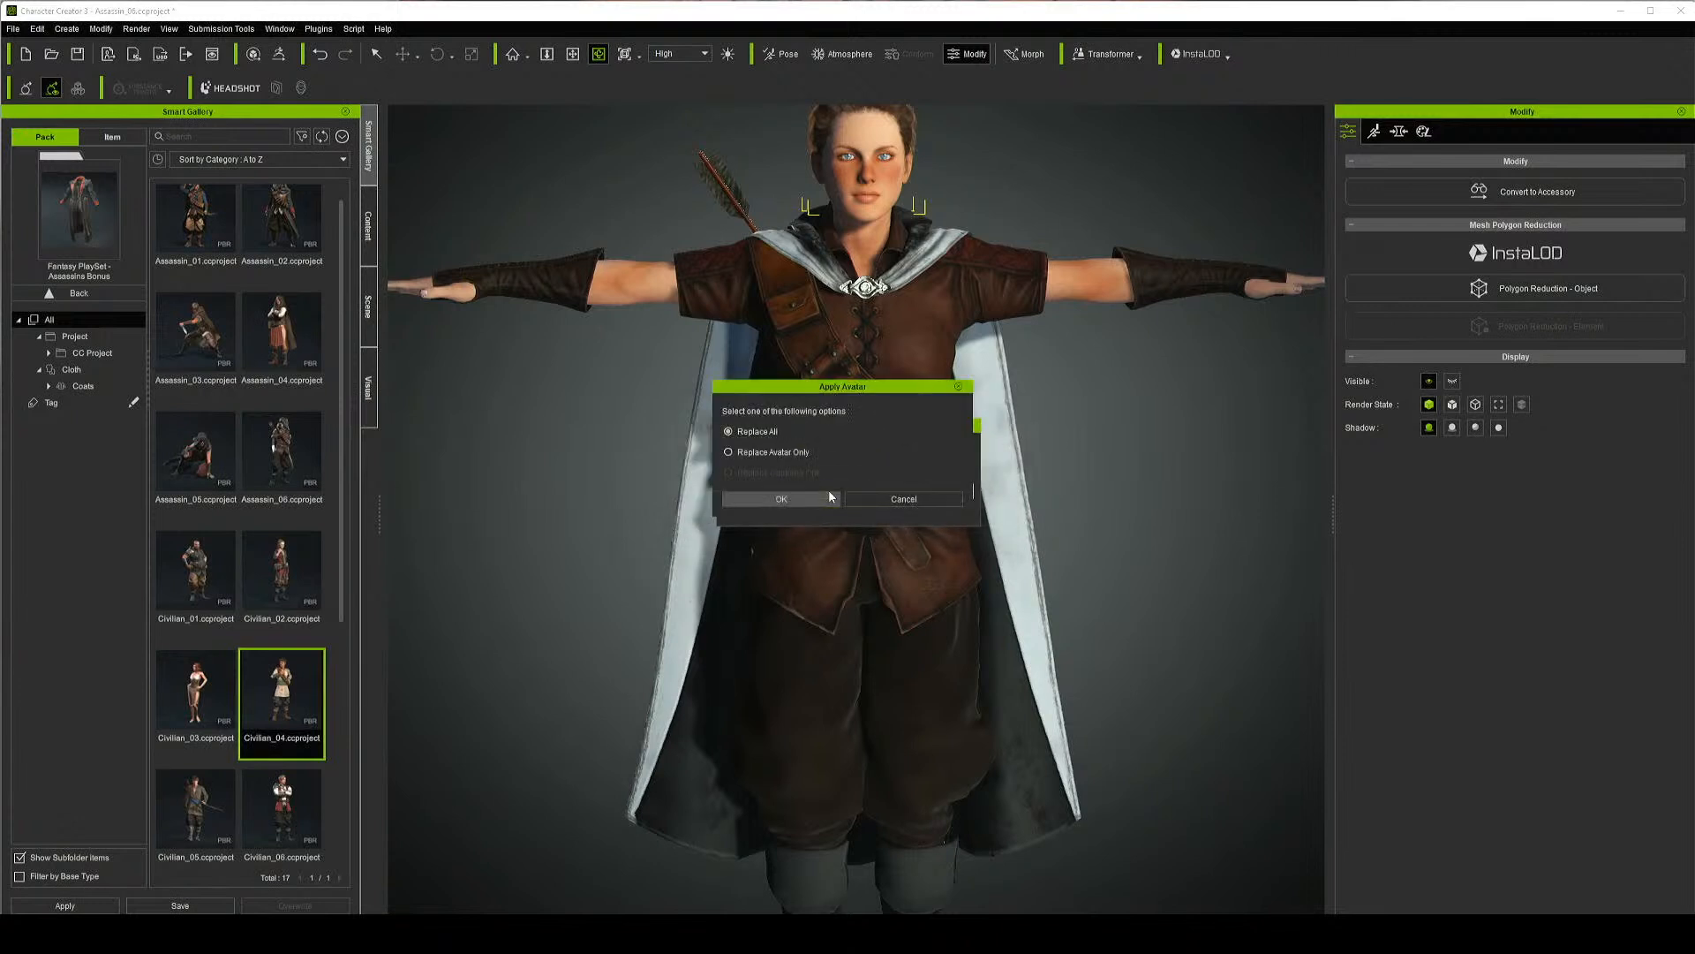
click(814, 500)
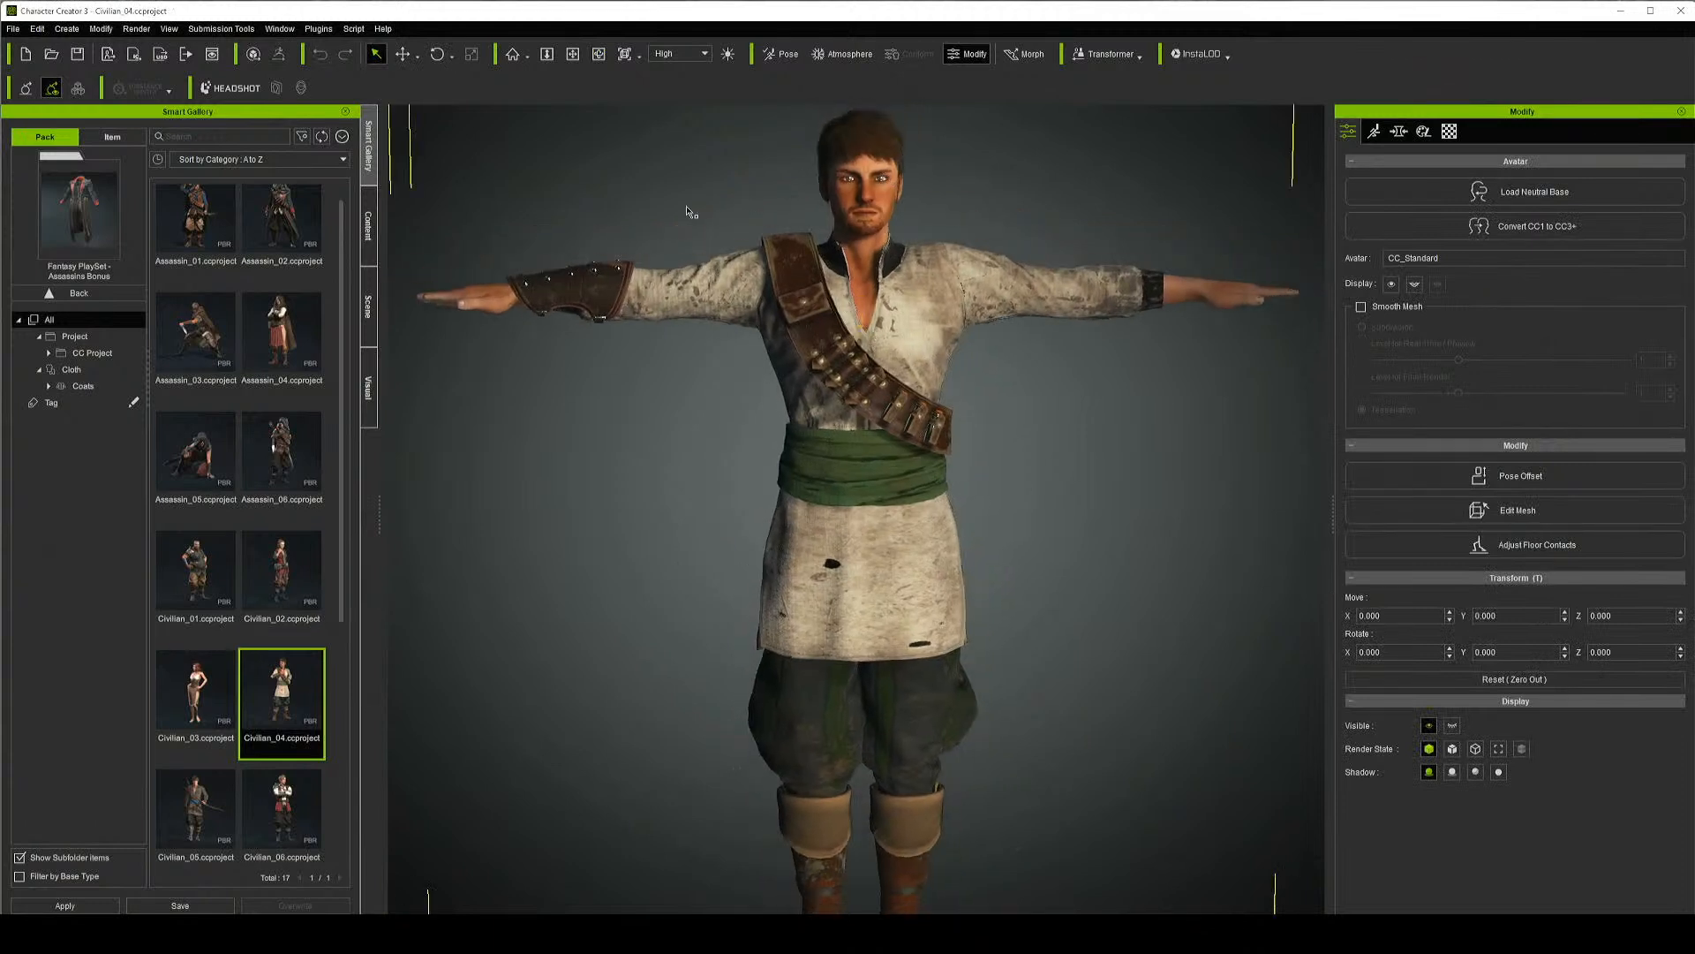
Start an FBX export of the clothed Civilian_04 character with the Unity 3D preset
click(14, 28)
mouse_move(117, 156)
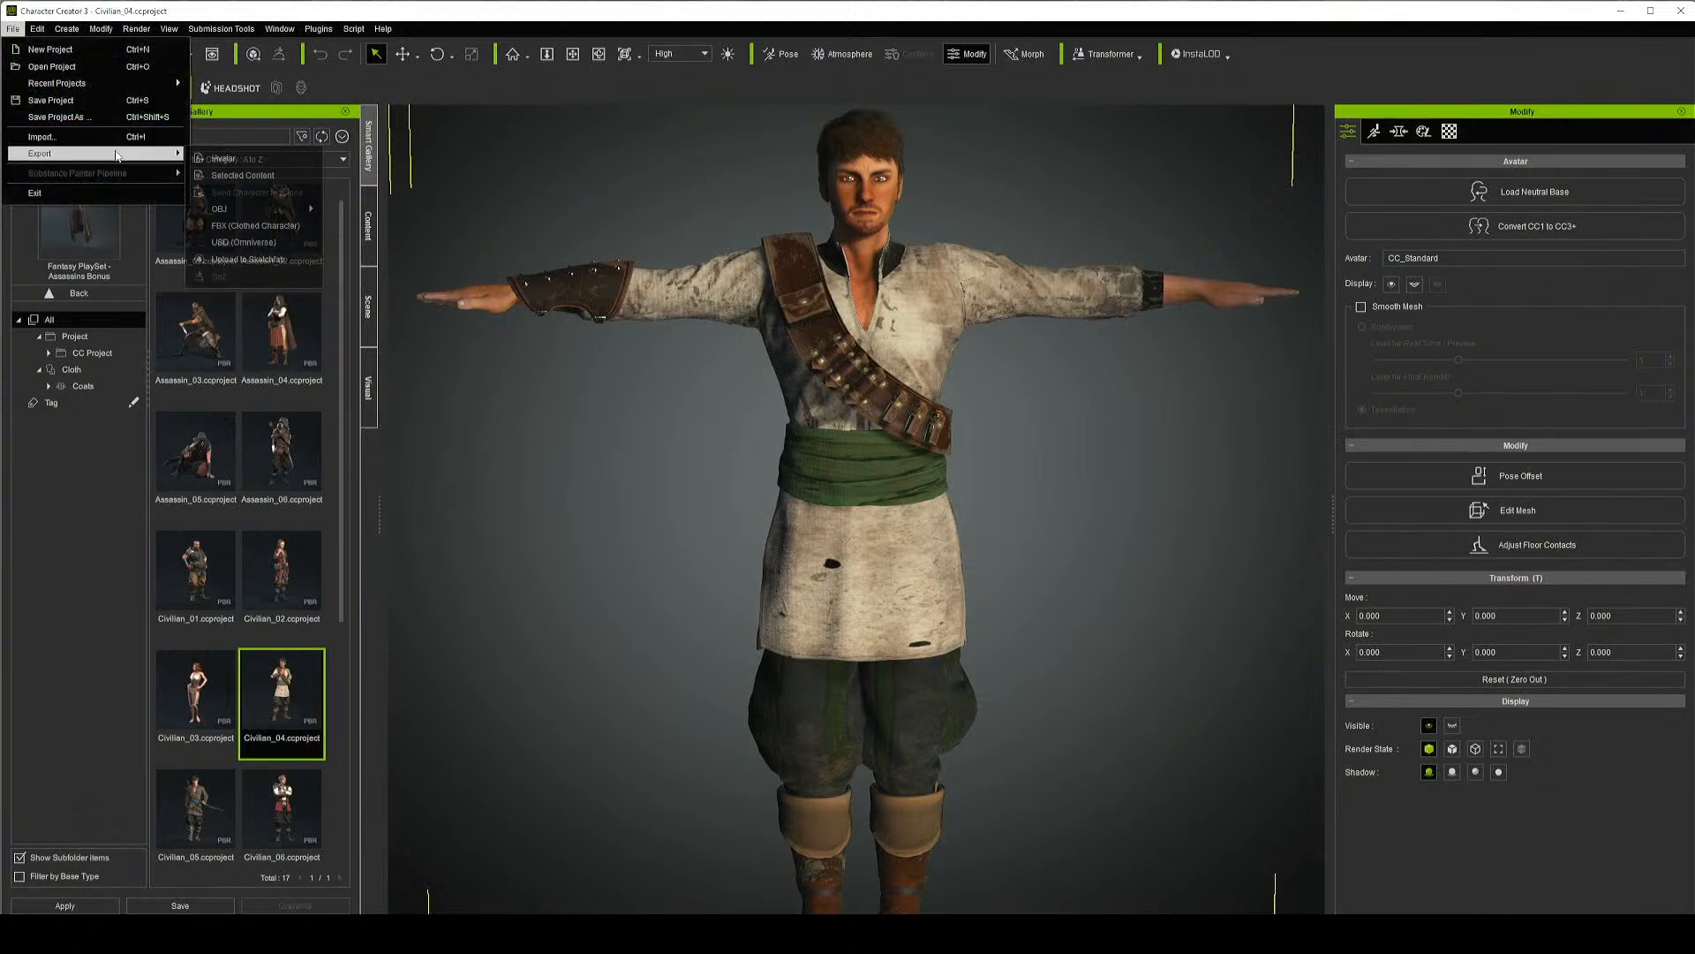
click(264, 226)
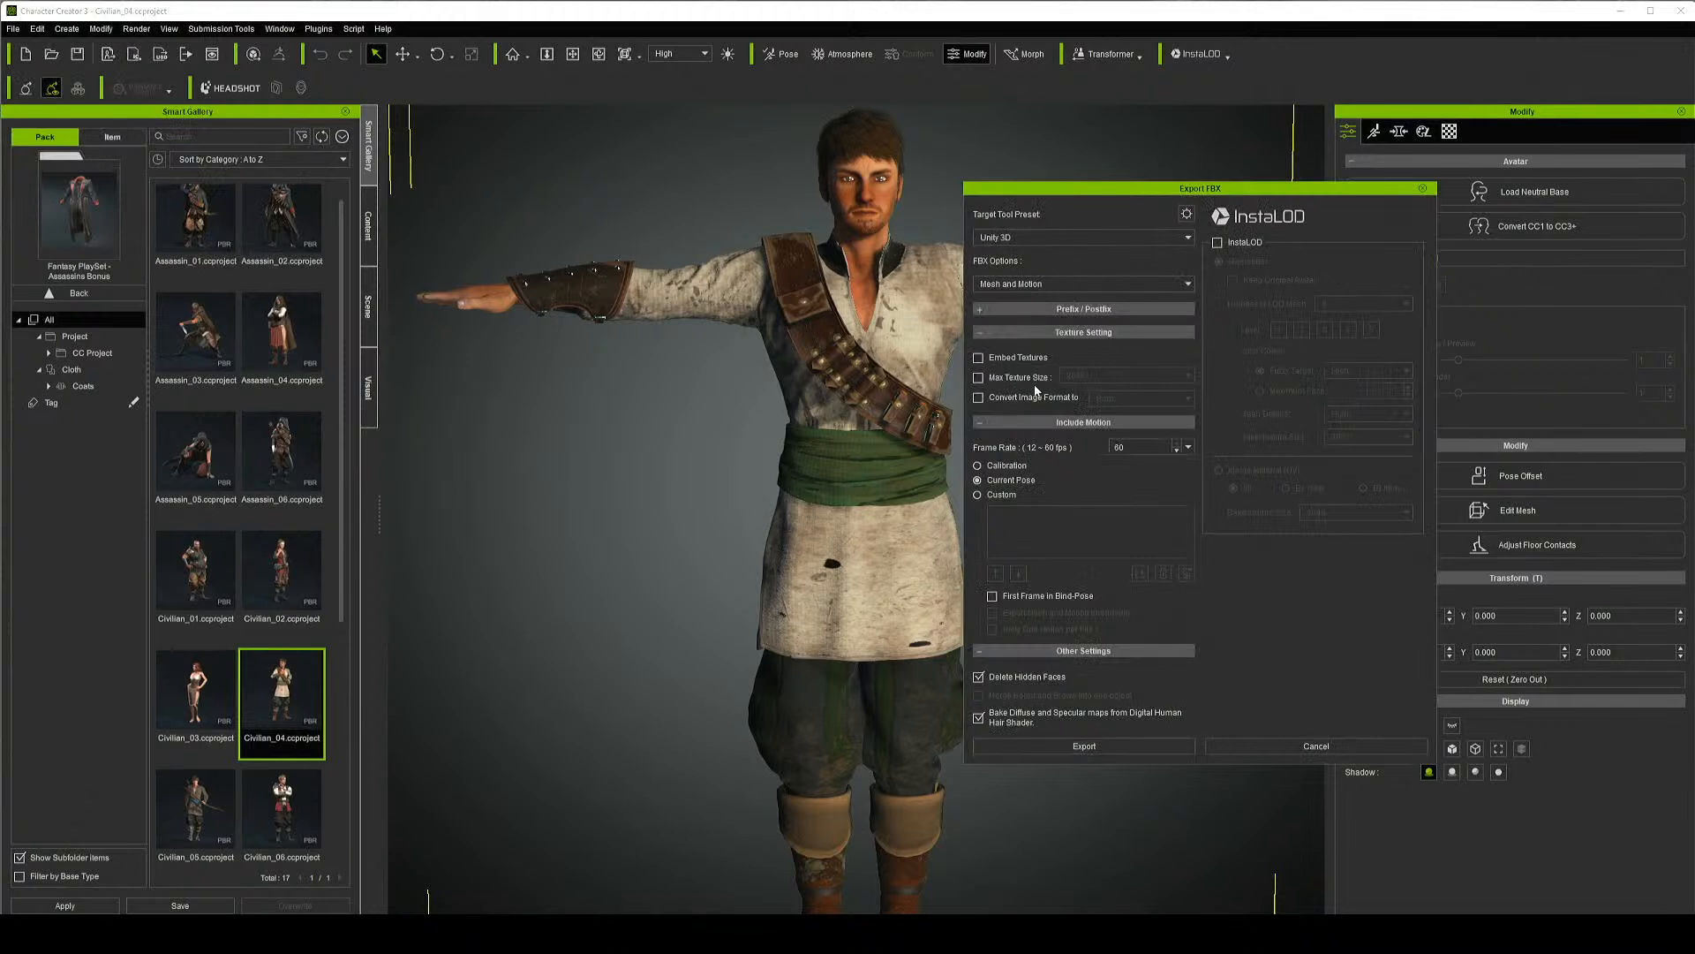
click(1107, 746)
click(765, 534)
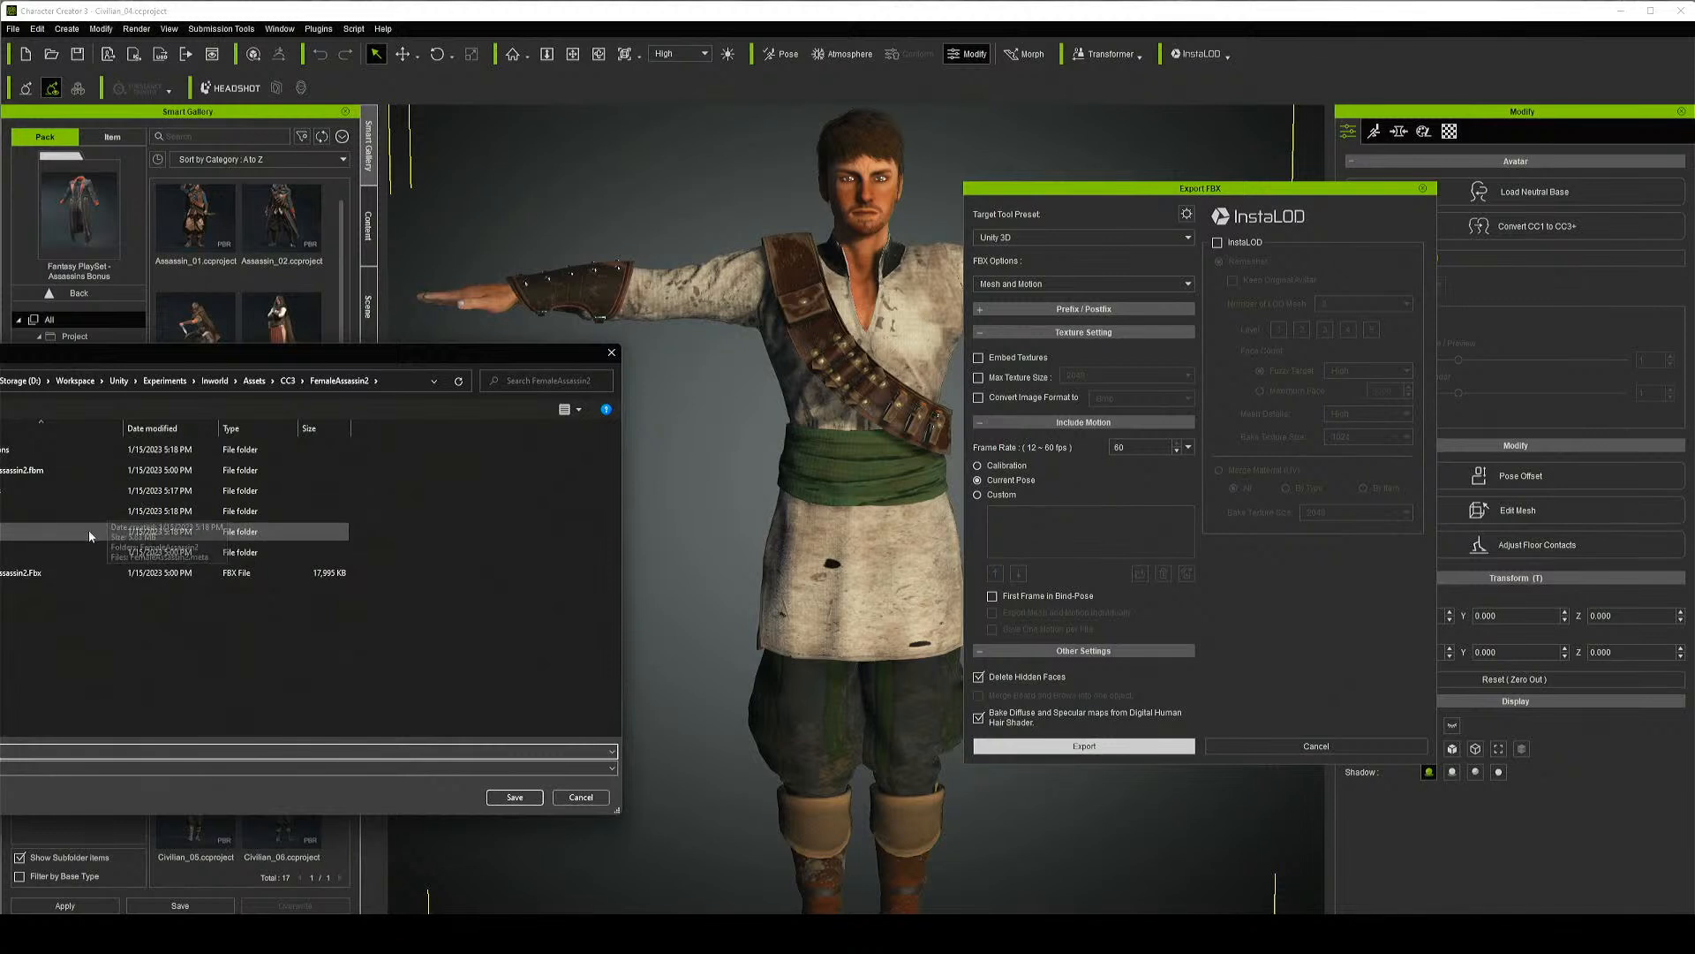
Create a Bob folder inside the Unity project's Assets > CC3 folder and save the FBX export into it
click(26, 530)
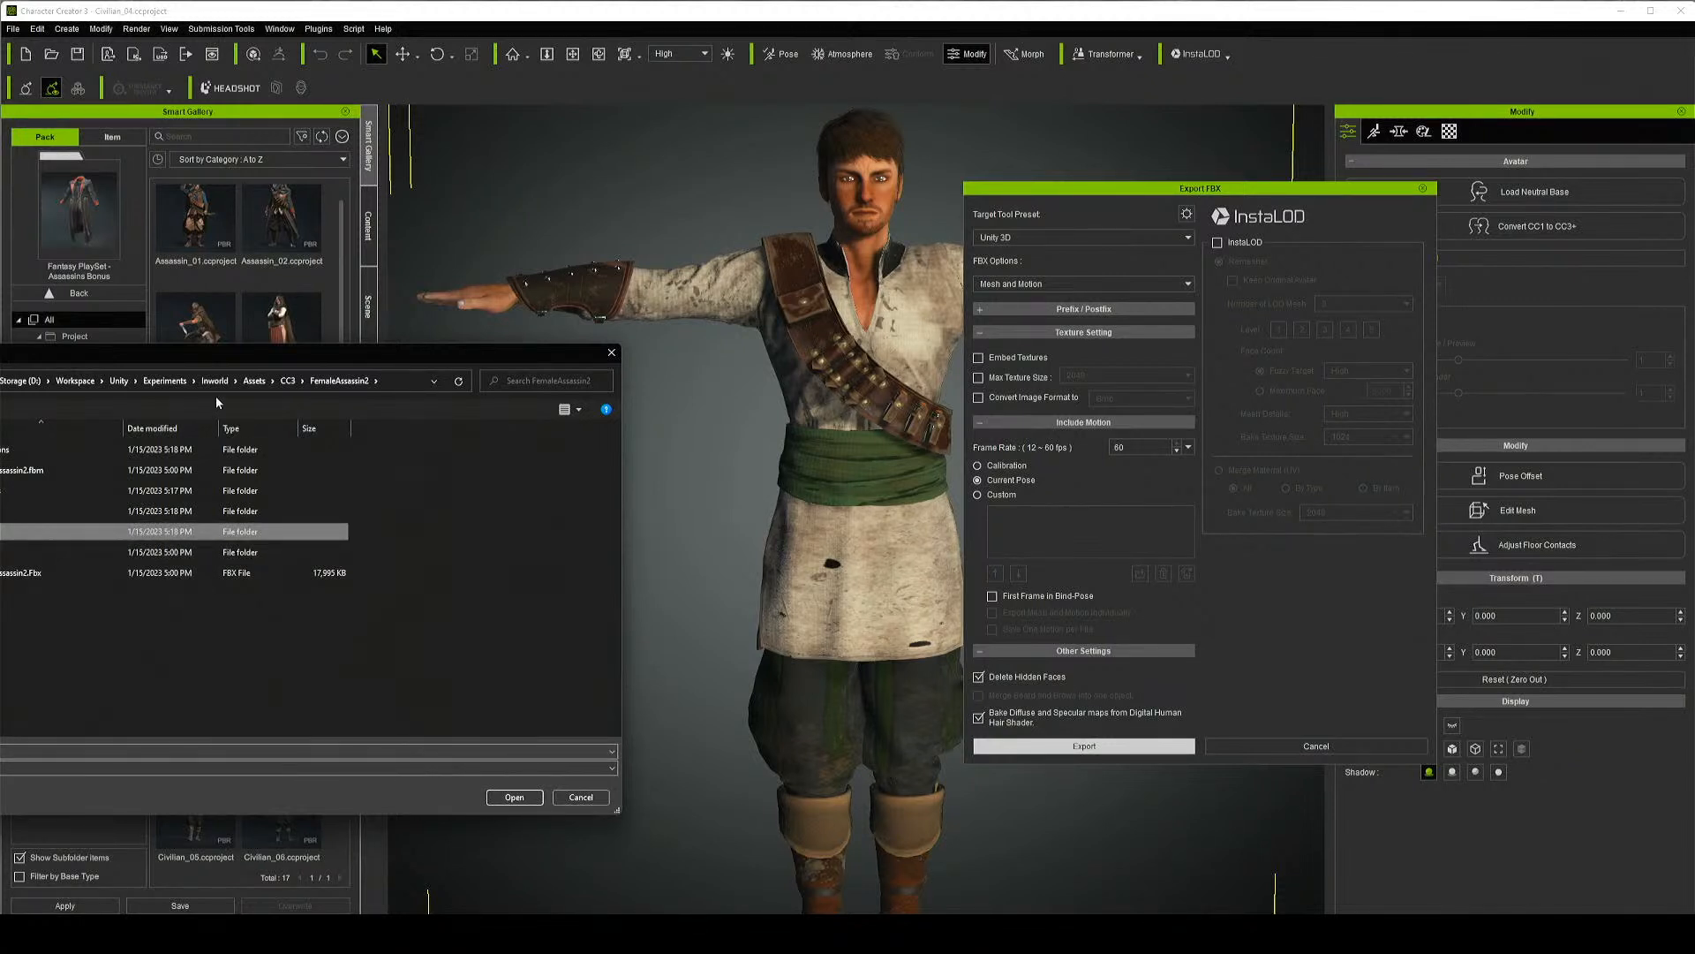
click(271, 380)
click(289, 380)
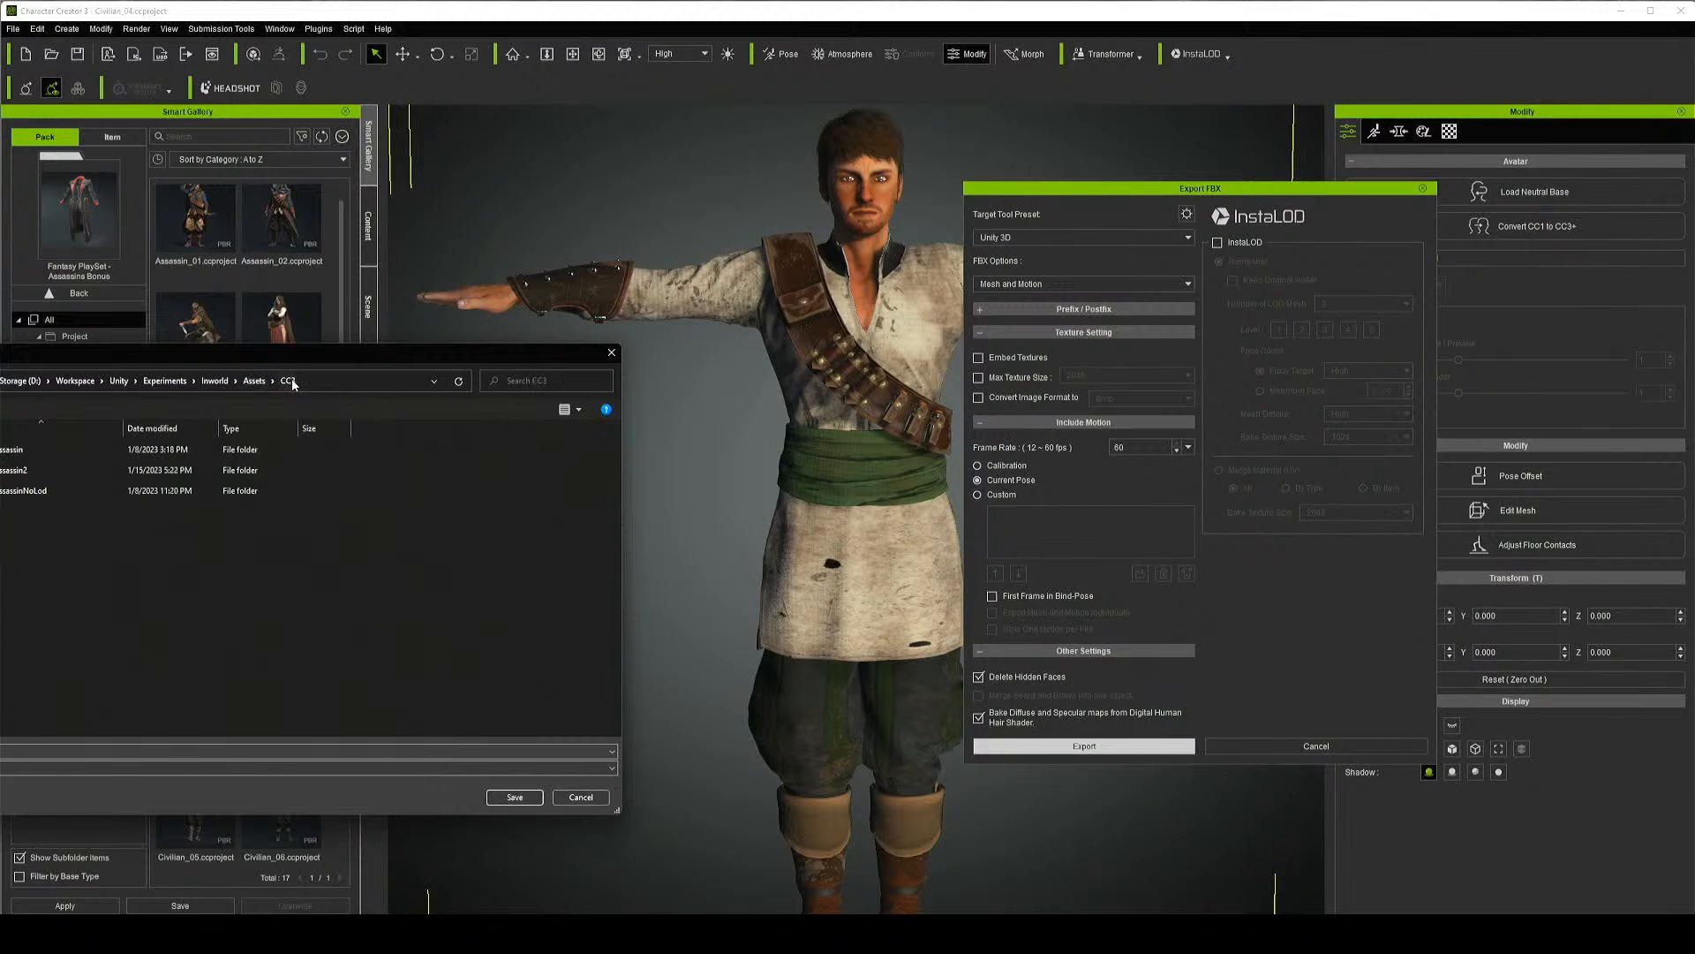
right_click(30, 579)
mouse_move(53, 784)
click(221, 785)
text(Civilian)
key(Return)
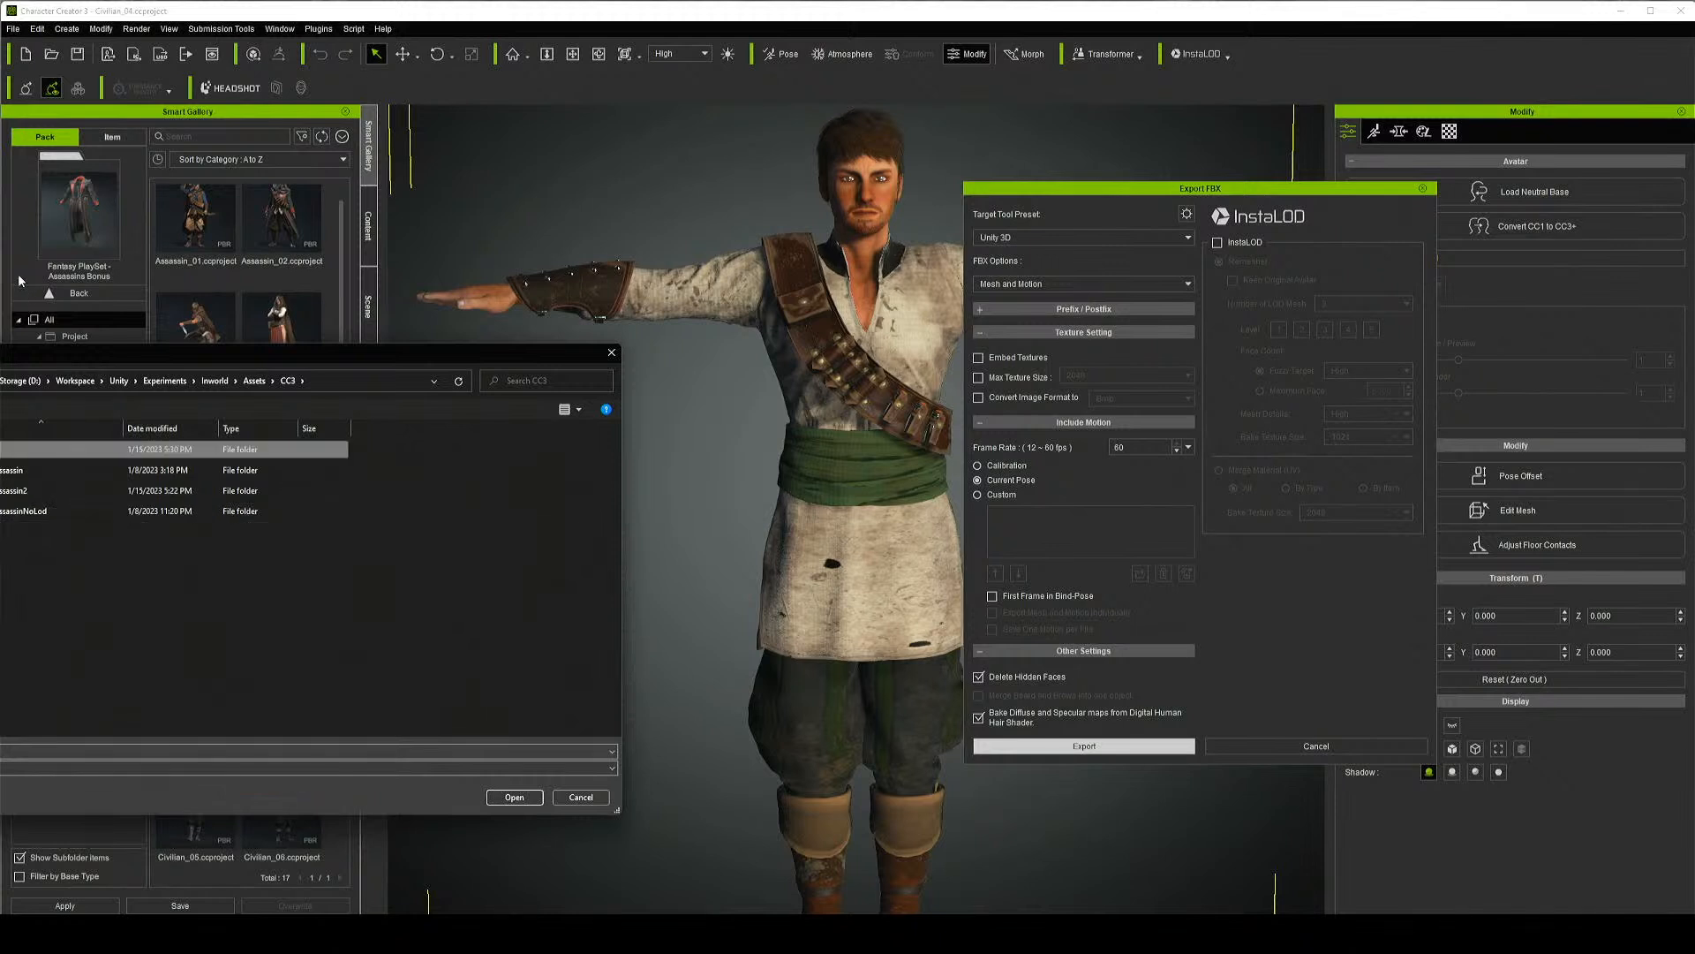
double_click(31, 449)
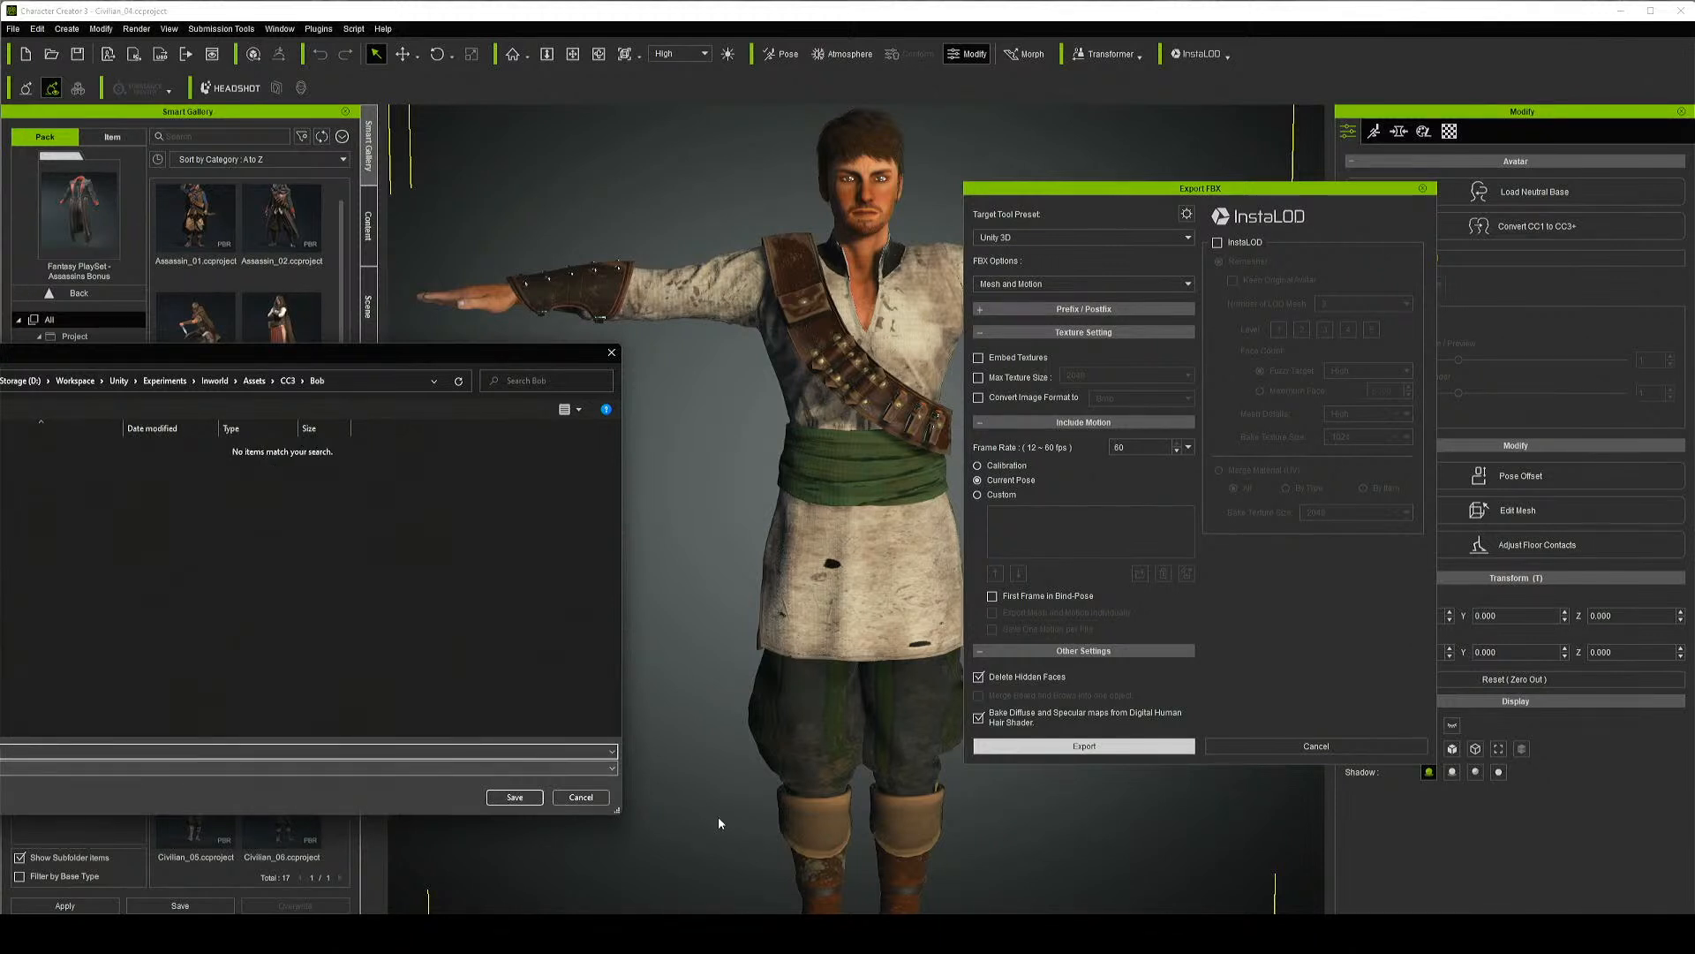
click(510, 800)
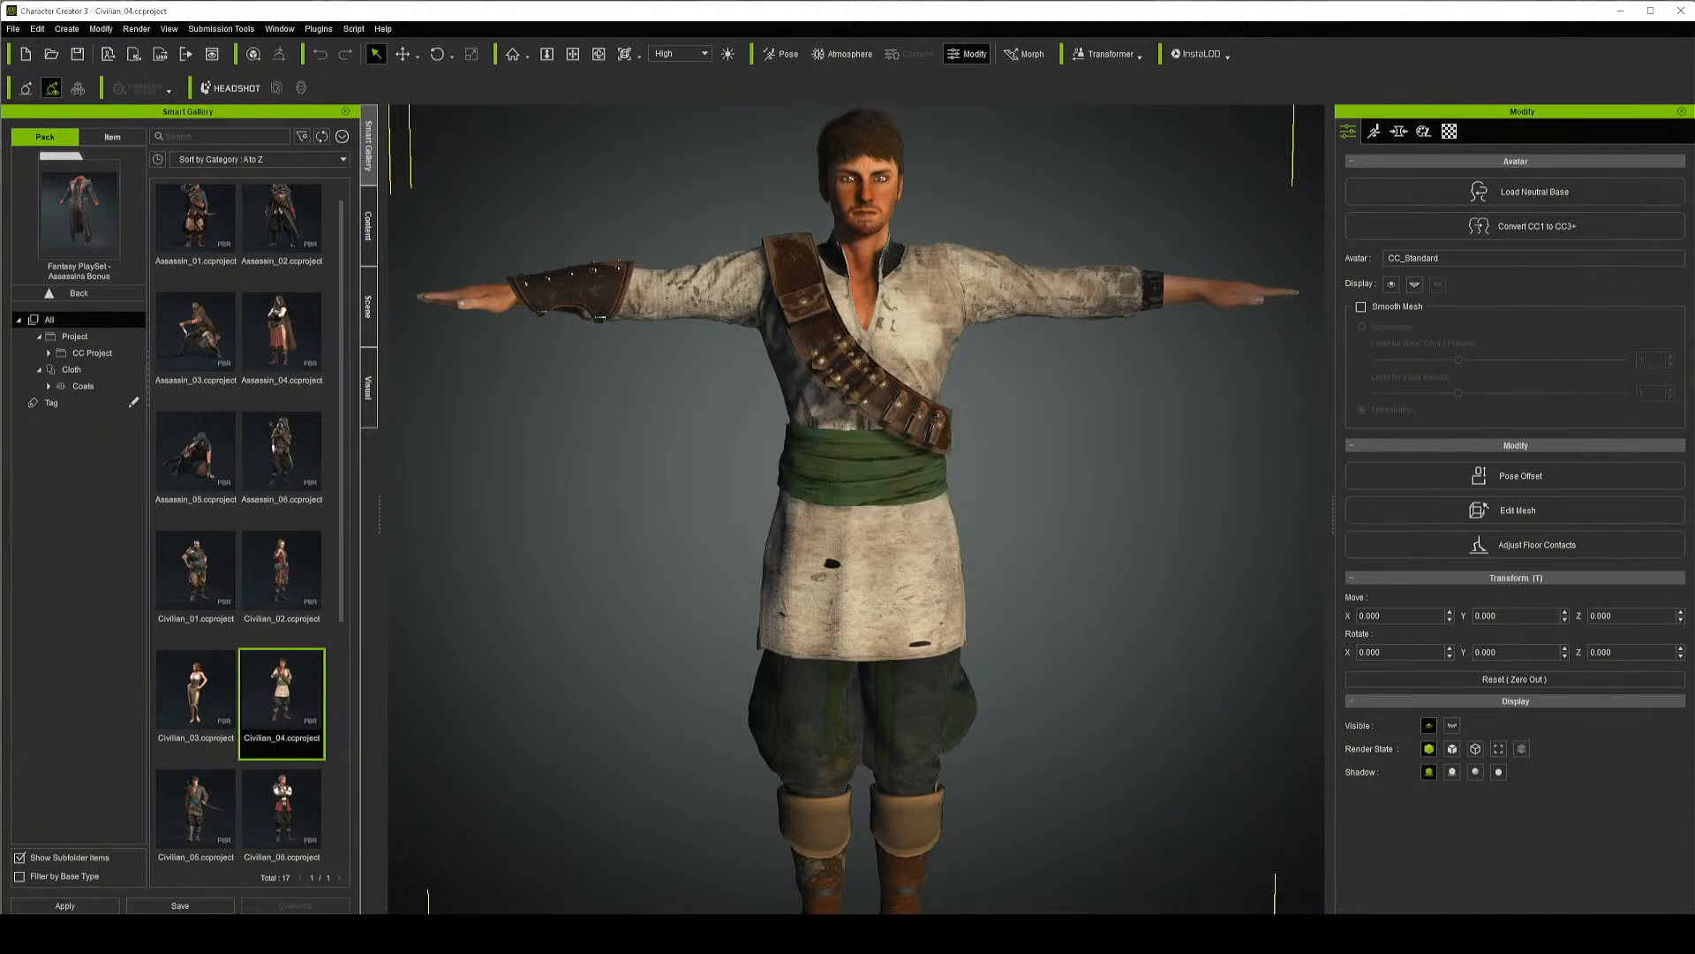
Switch to Inworld Studio in the browser and start a new character named Bob in the Medieval workspace
mouse_move(1131, 935)
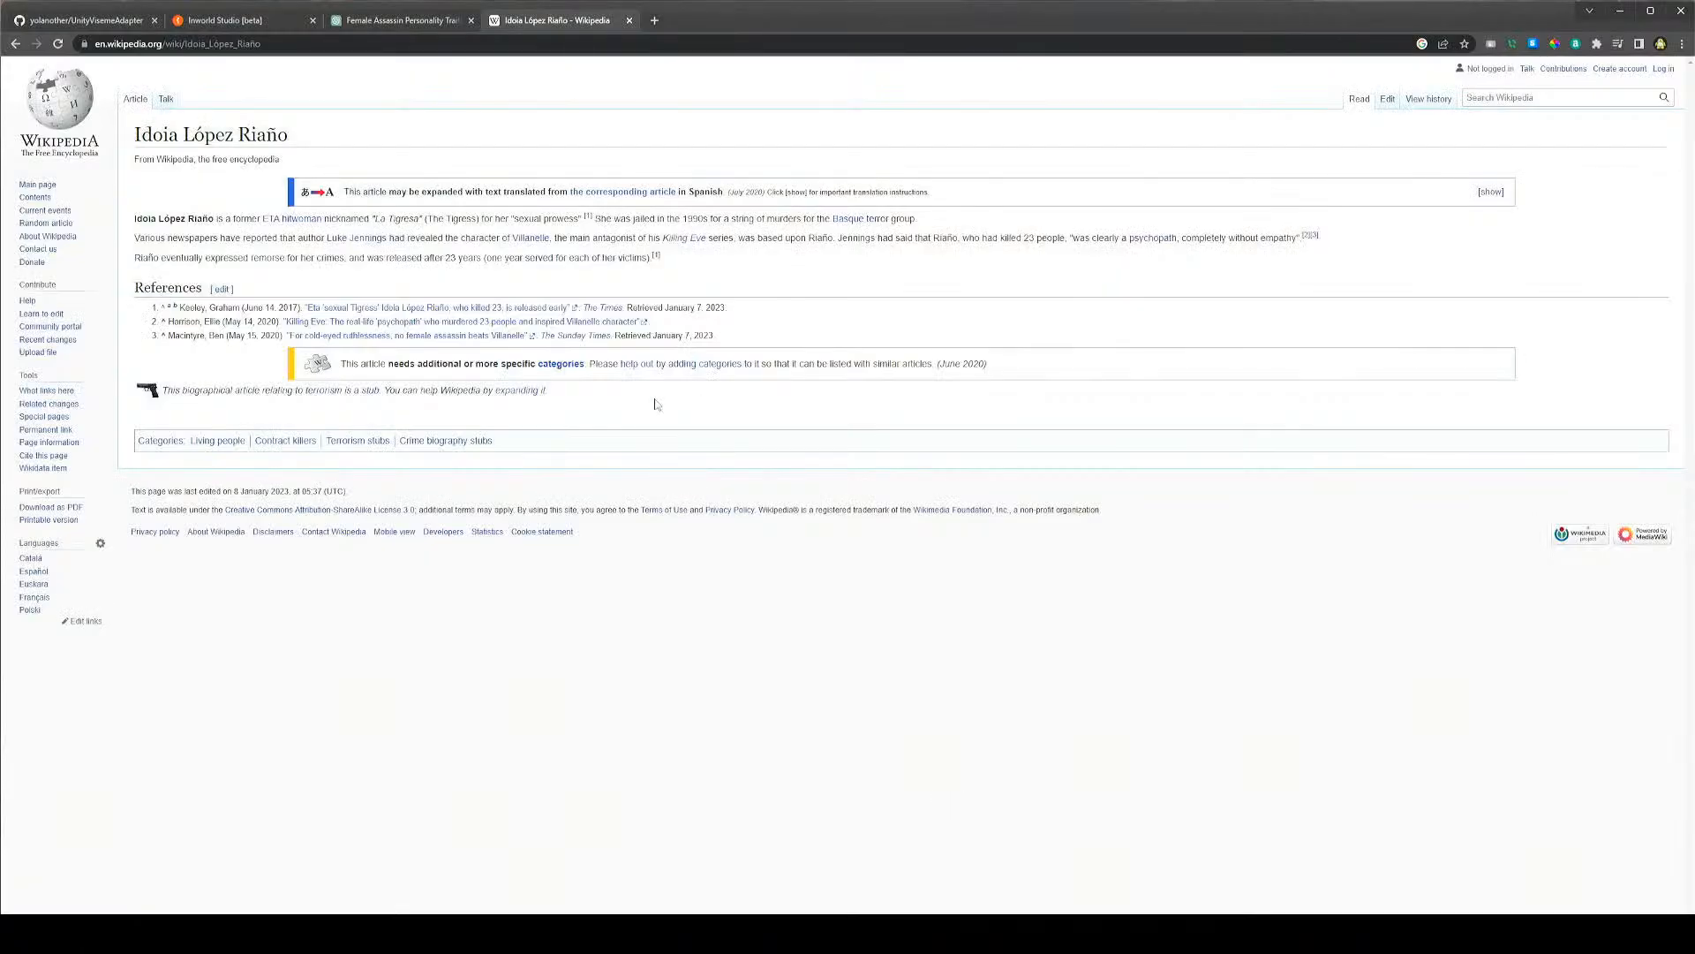
key(ctrl+1)
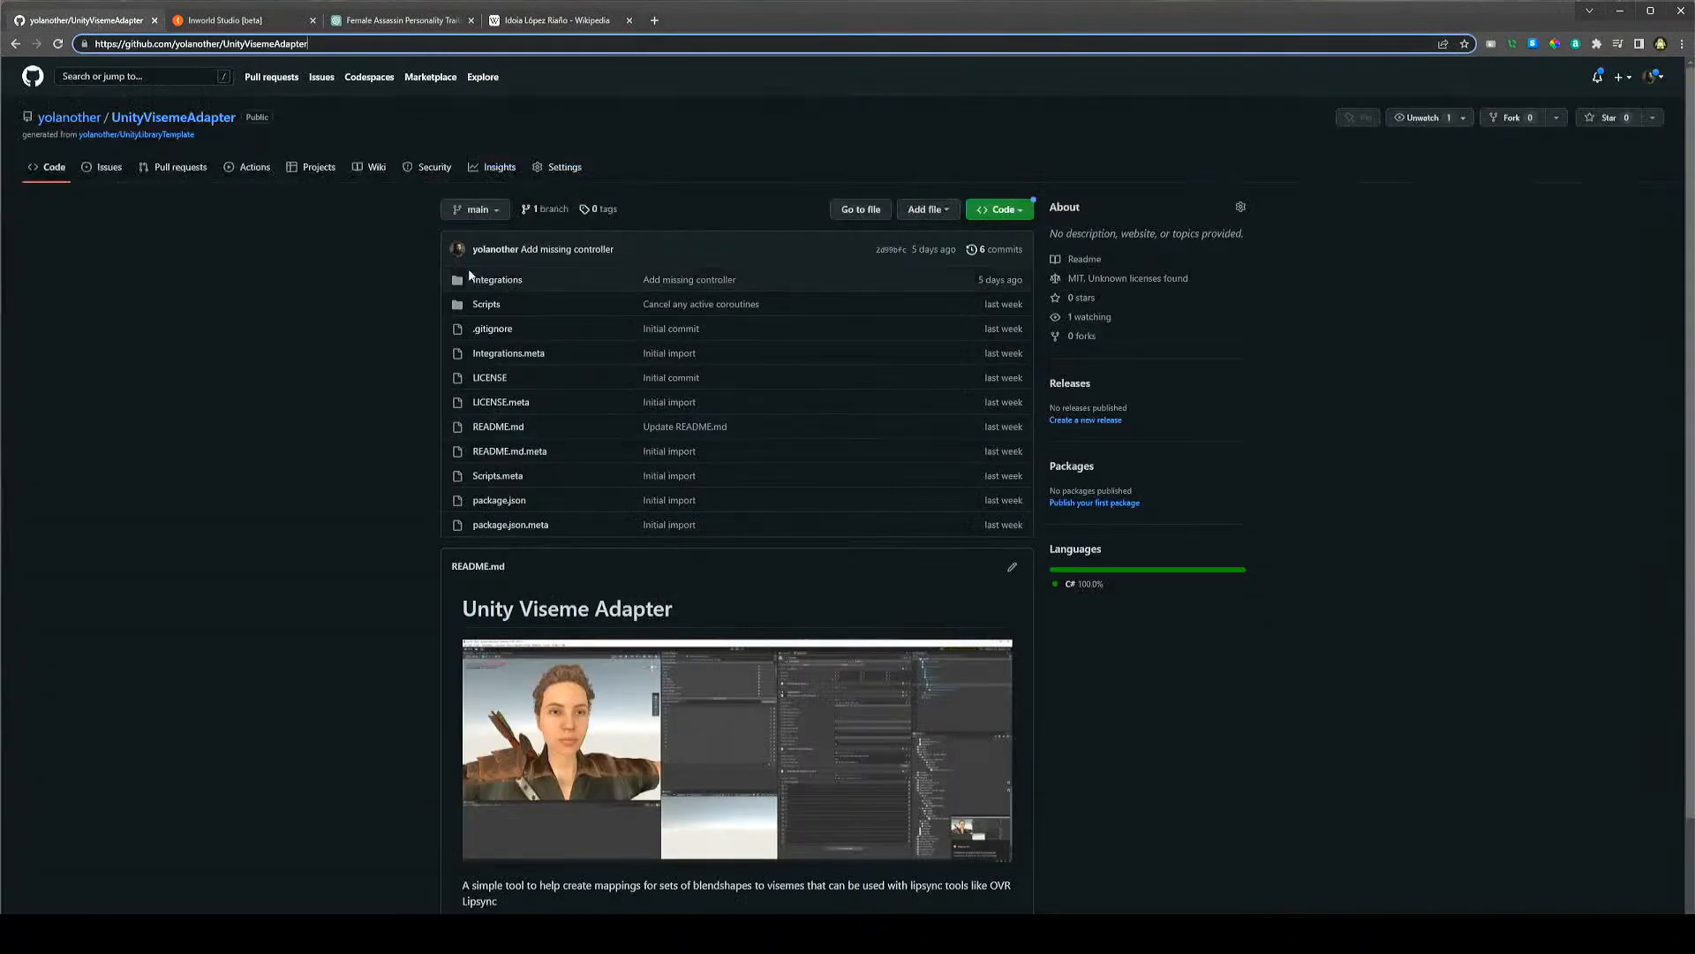
click(269, 26)
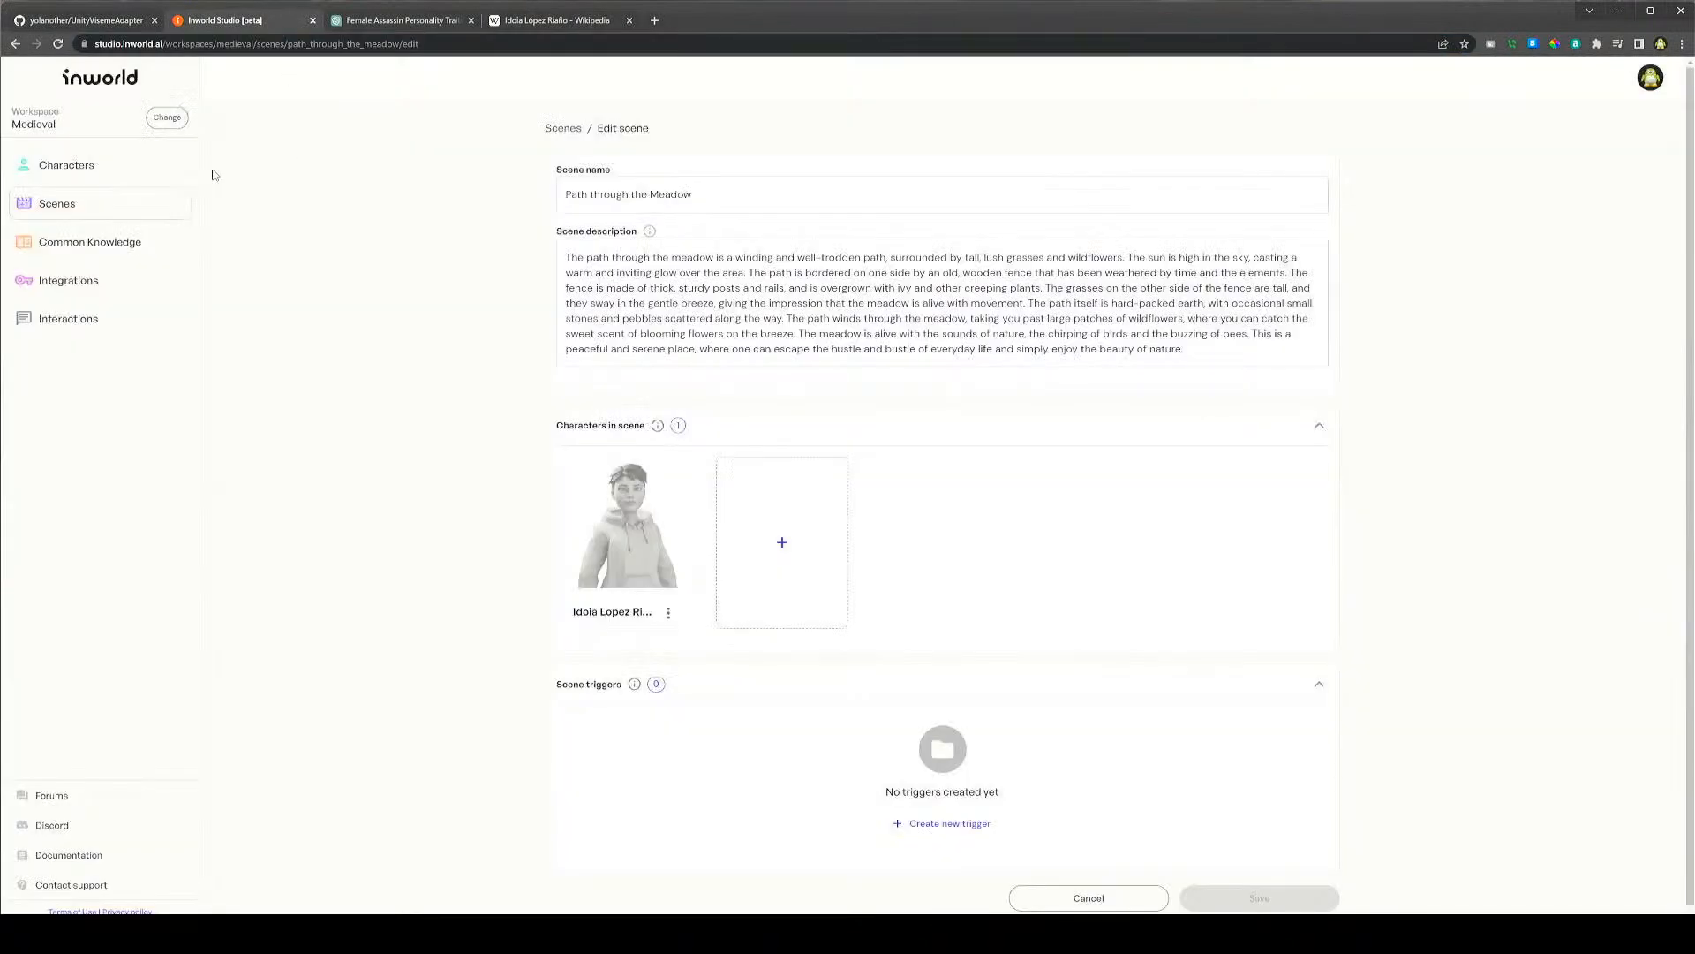
click(92, 166)
click(1271, 134)
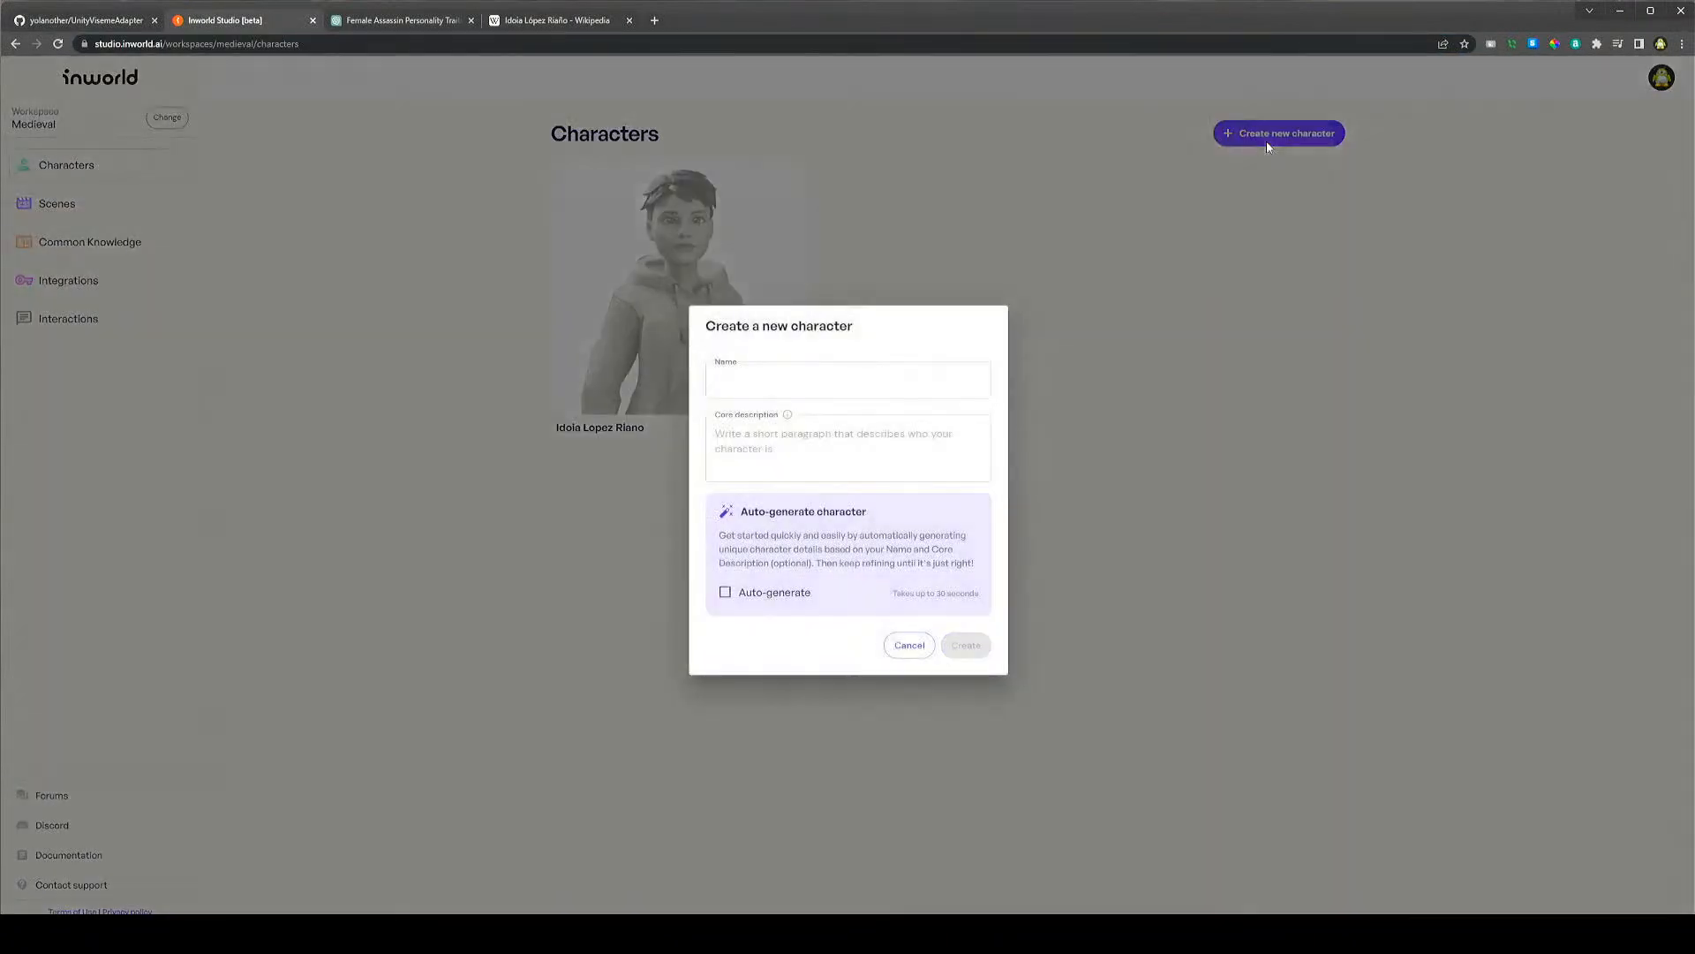
click(826, 375)
text(Bob)
key(Tab)
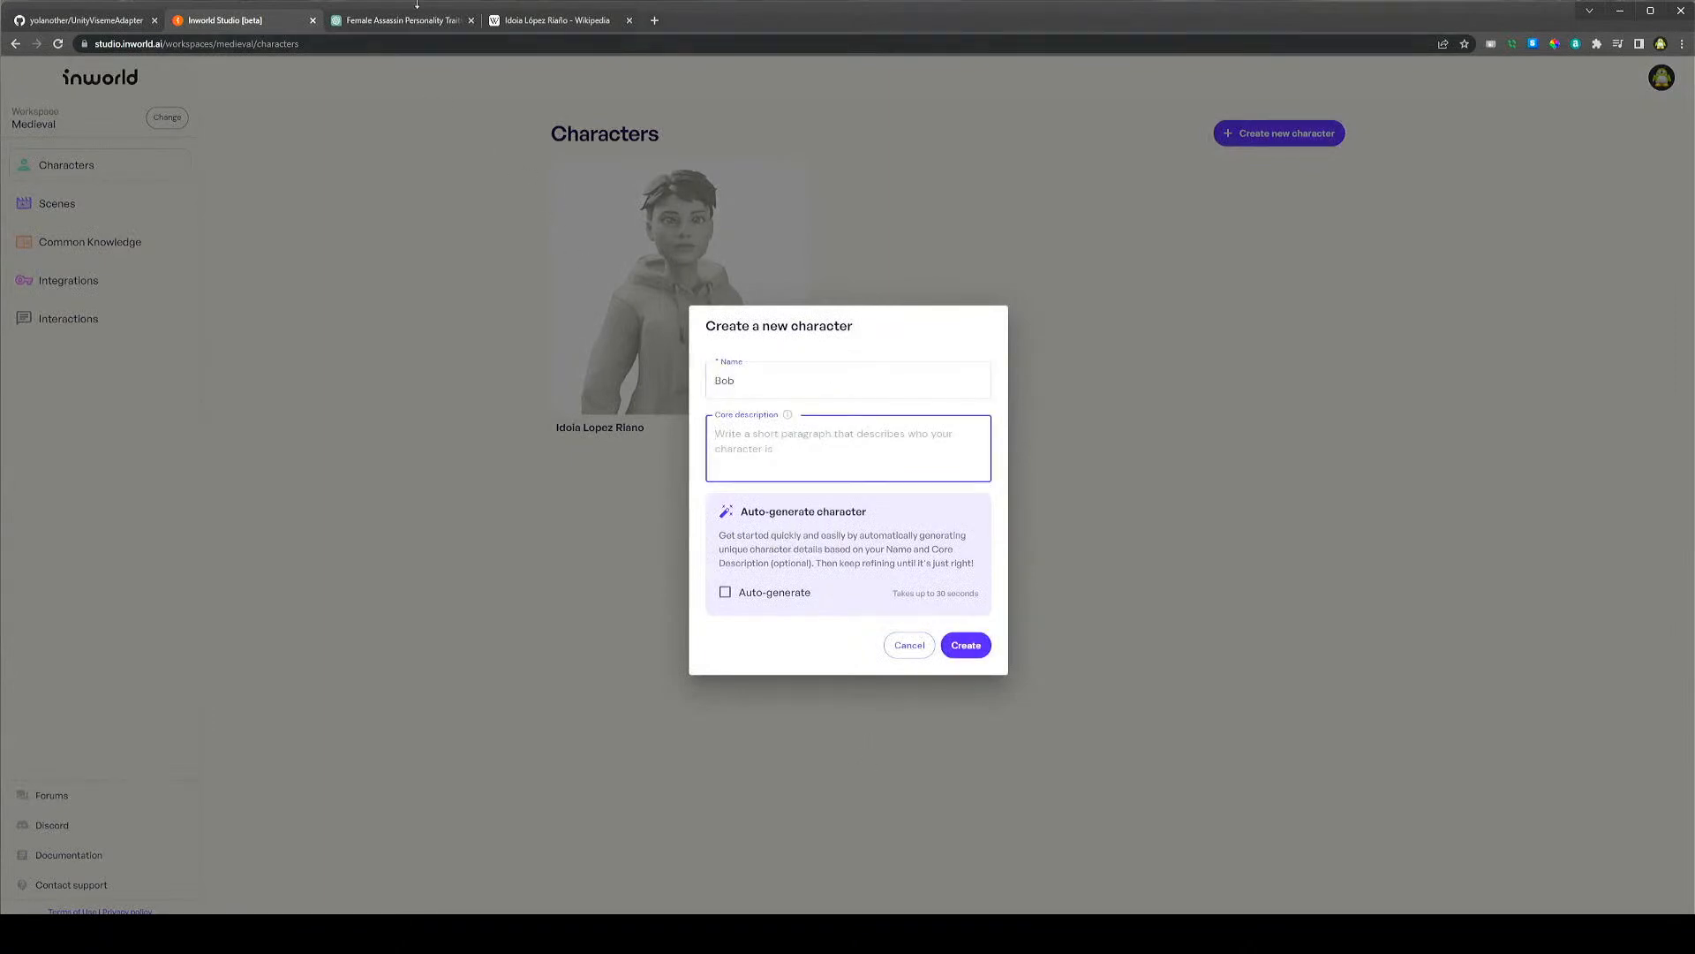
In a new ChatGPT chat, submit the prompt "Create a character named bob. He is on the run from Idoia"
click(411, 17)
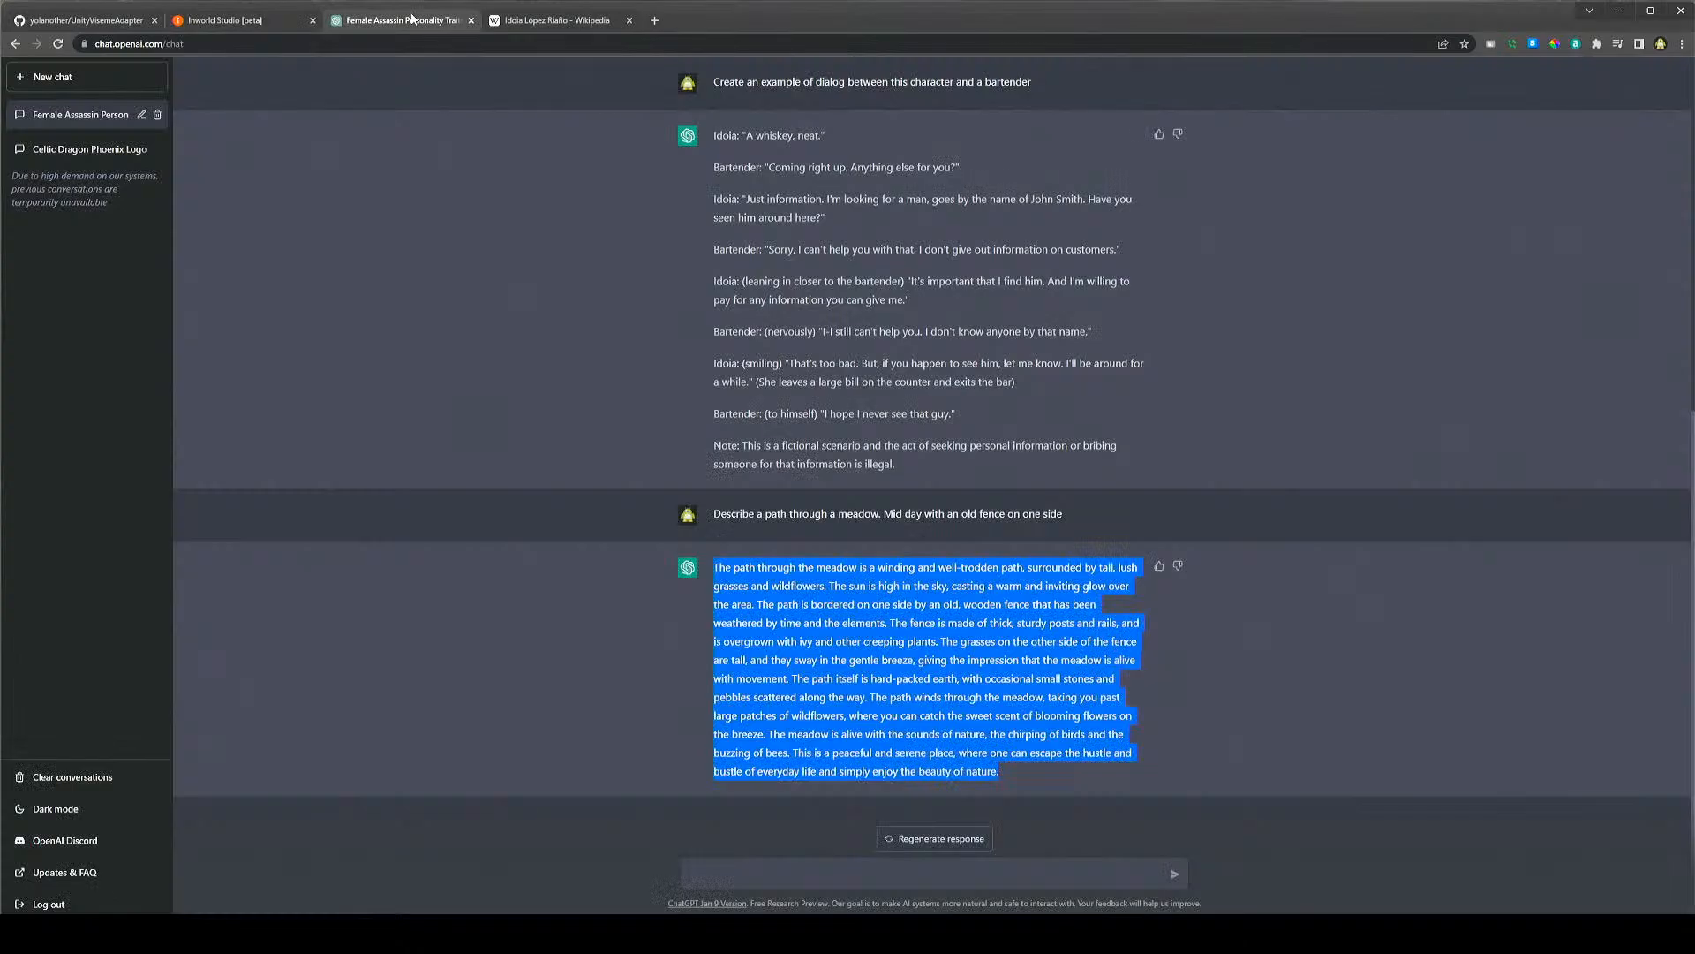
click(115, 77)
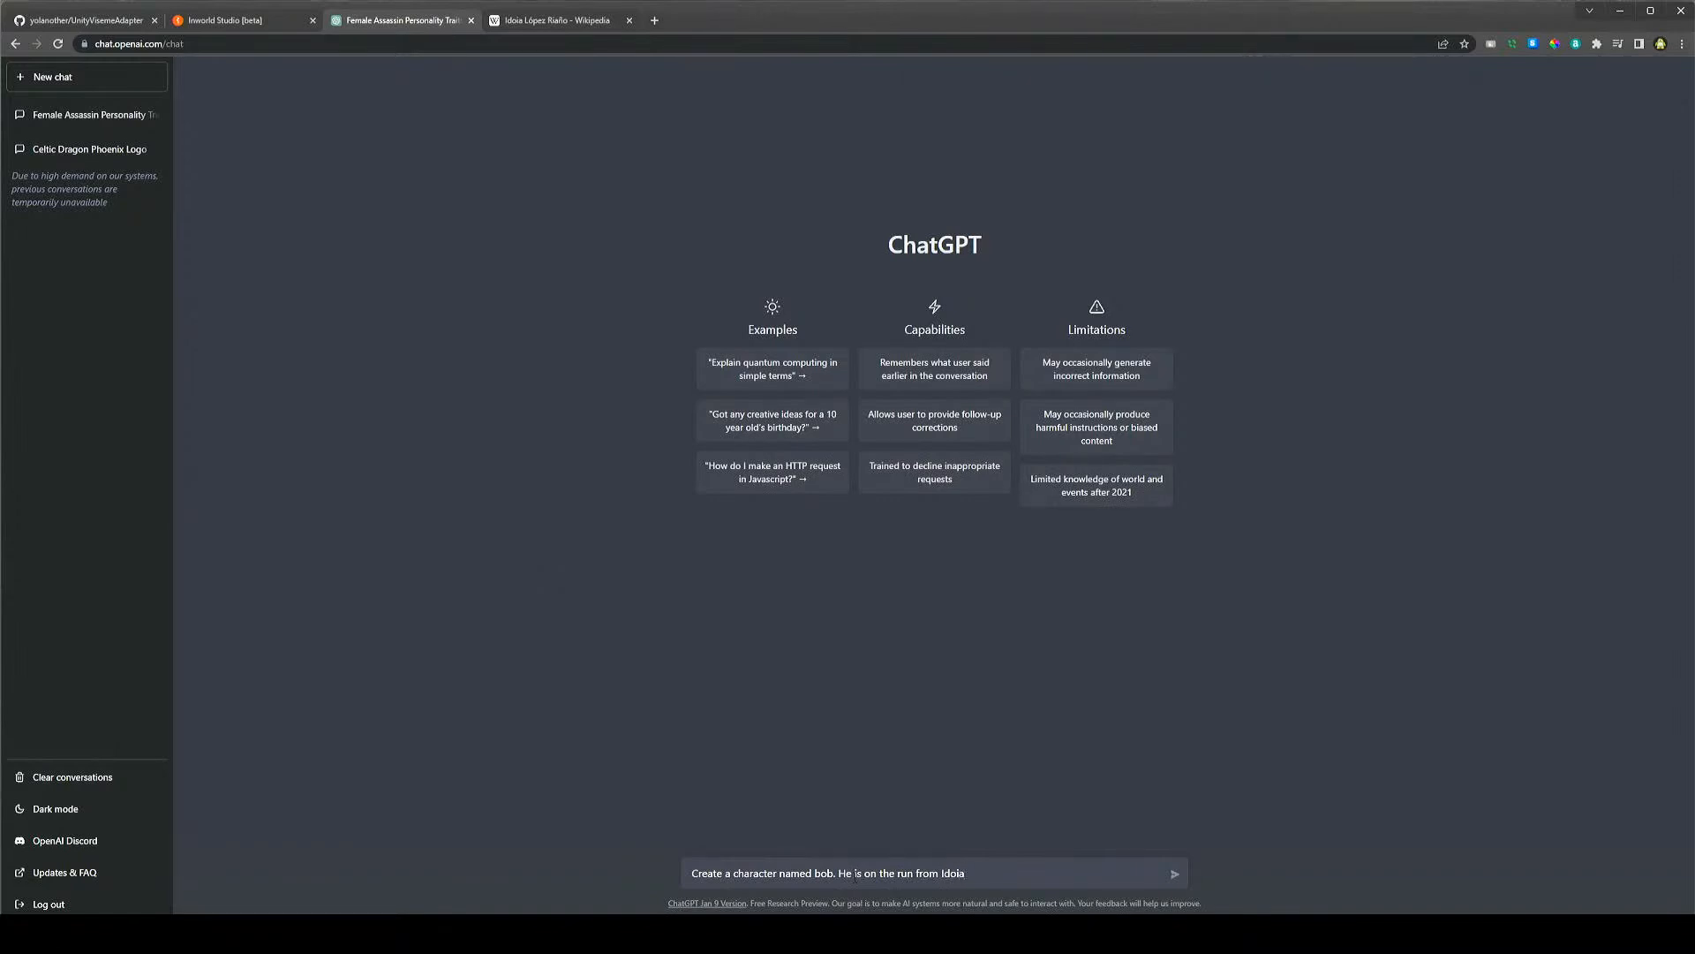
key(Return)
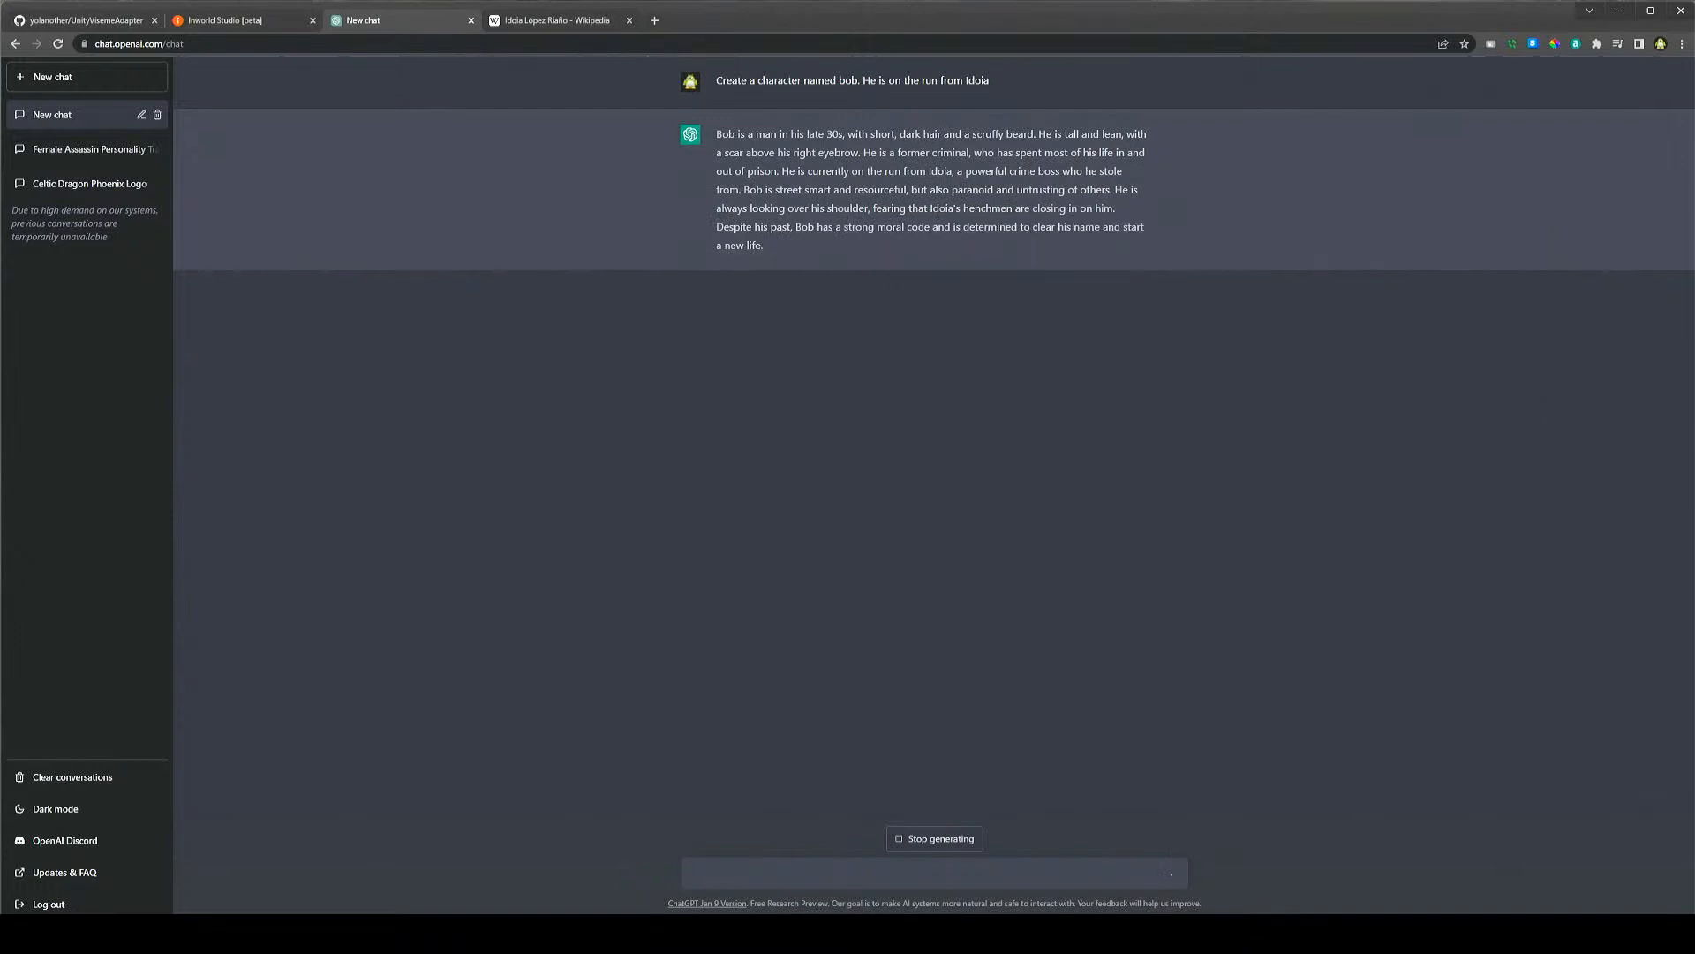
Copy ChatGPT's generated description of Bob into the core description of the new Inworld character
drag(802, 250, 712, 129)
key(ctrl+c)
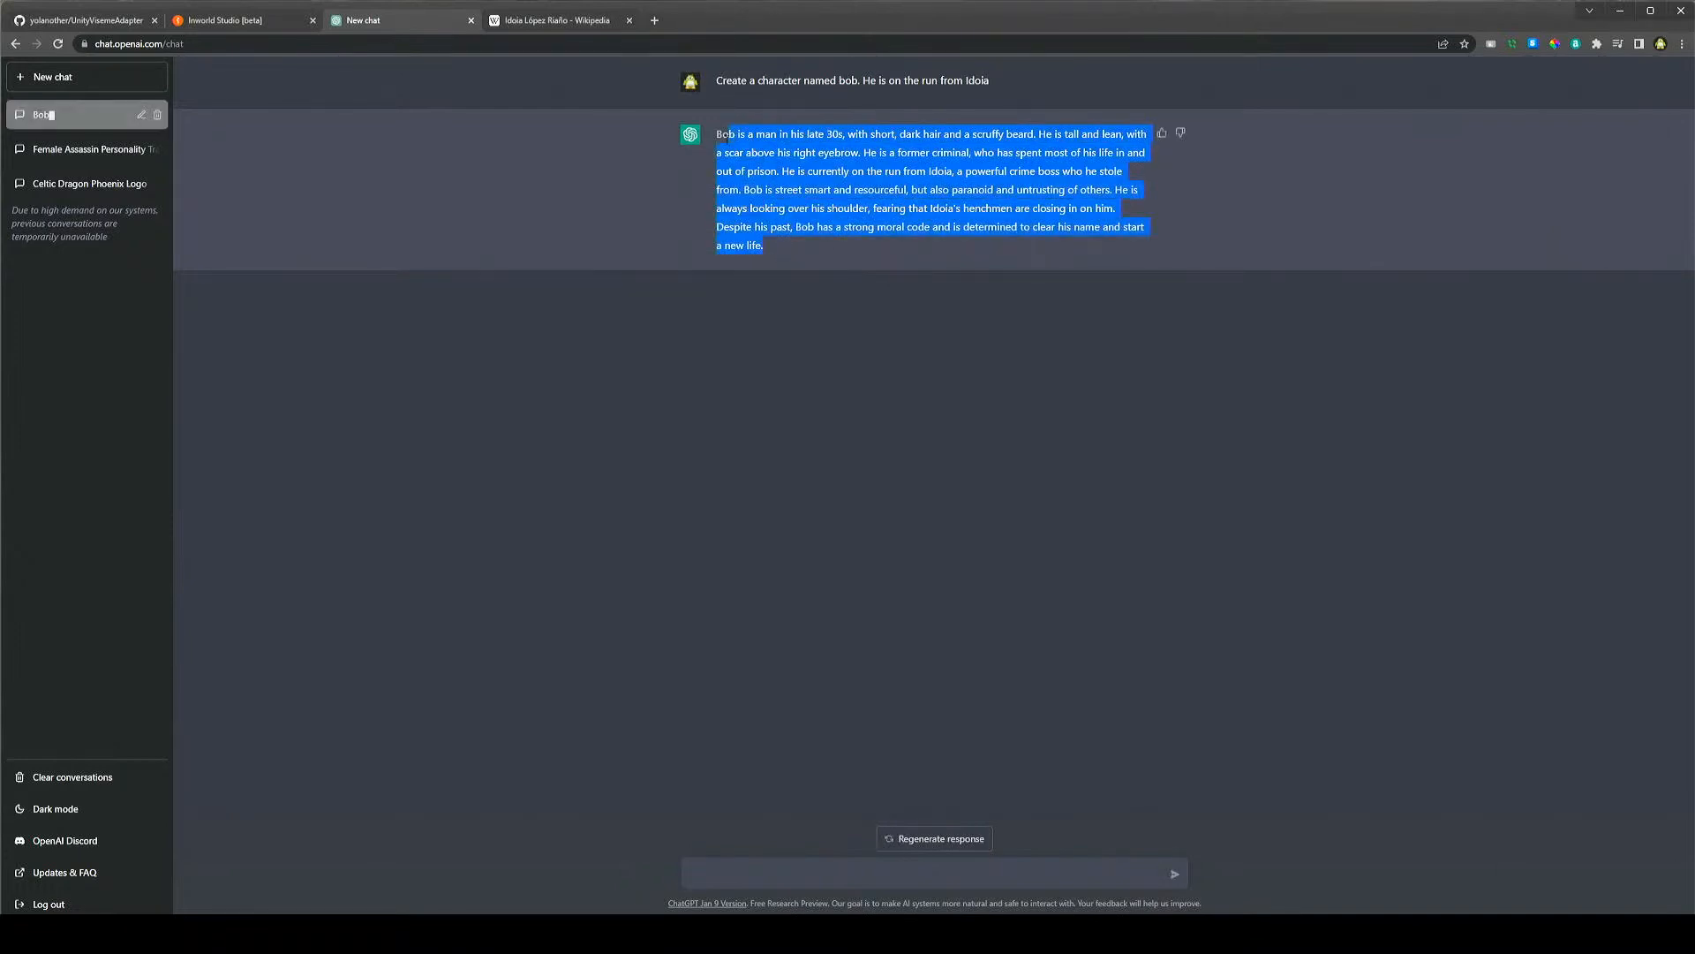
click(227, 25)
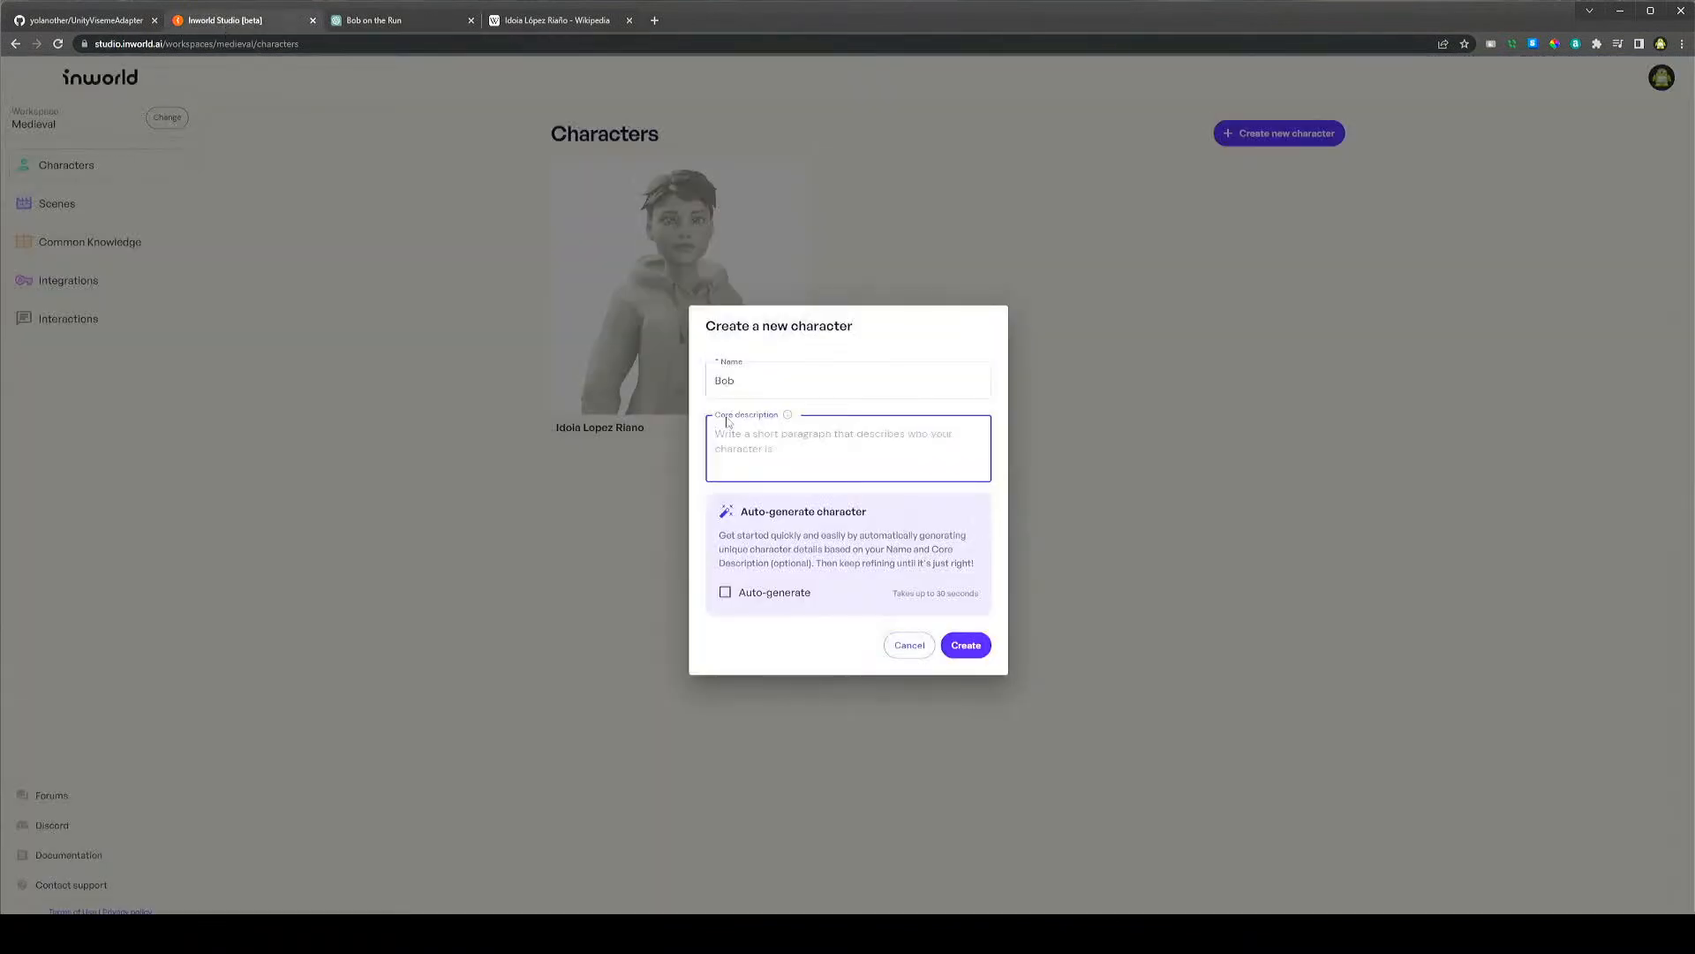
key(ctrl+v)
Create Bob with Auto-generate enabled and continue to his character creation page
click(725, 653)
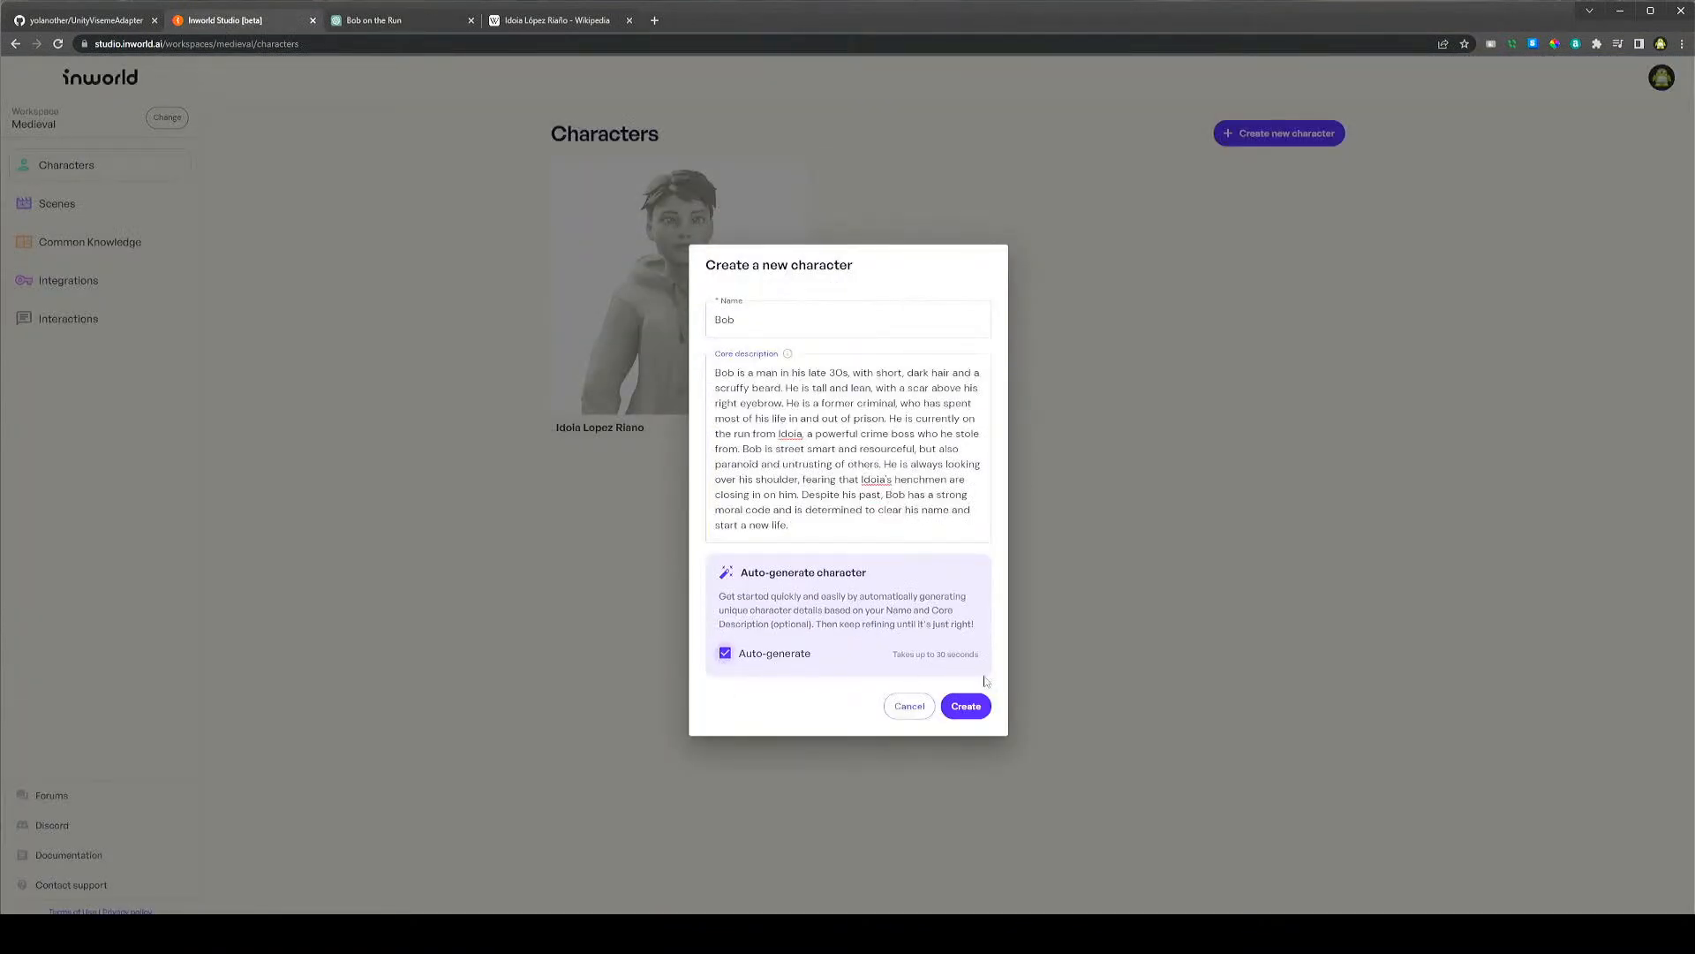
click(982, 706)
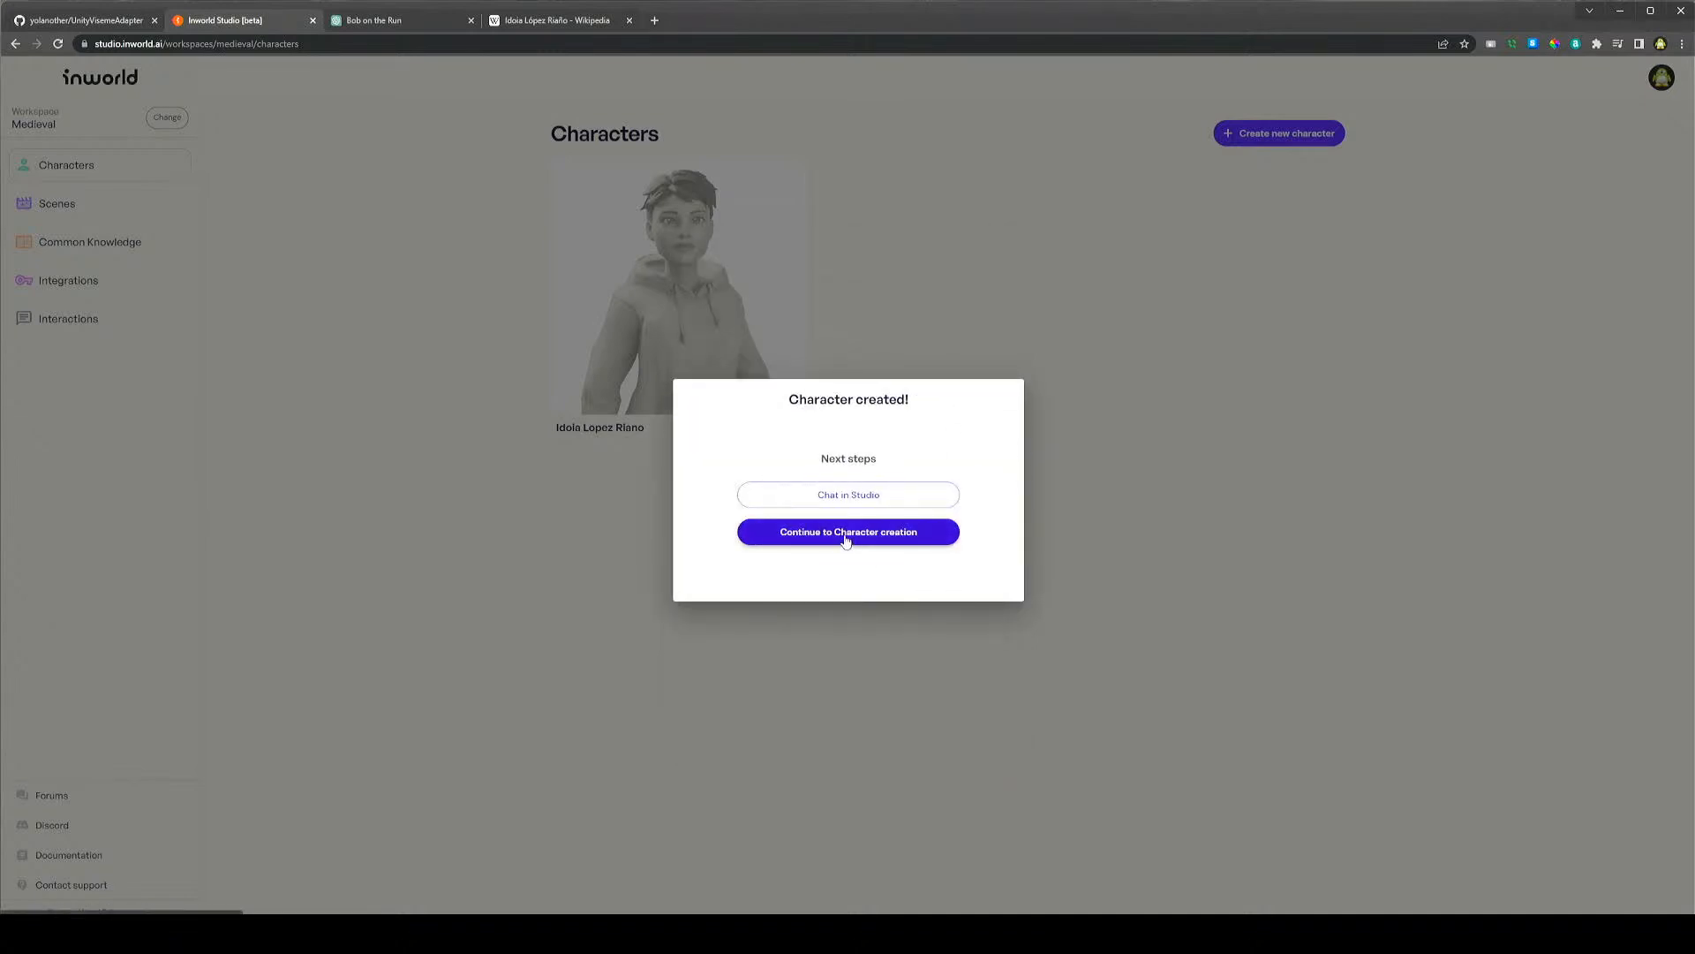
click(845, 534)
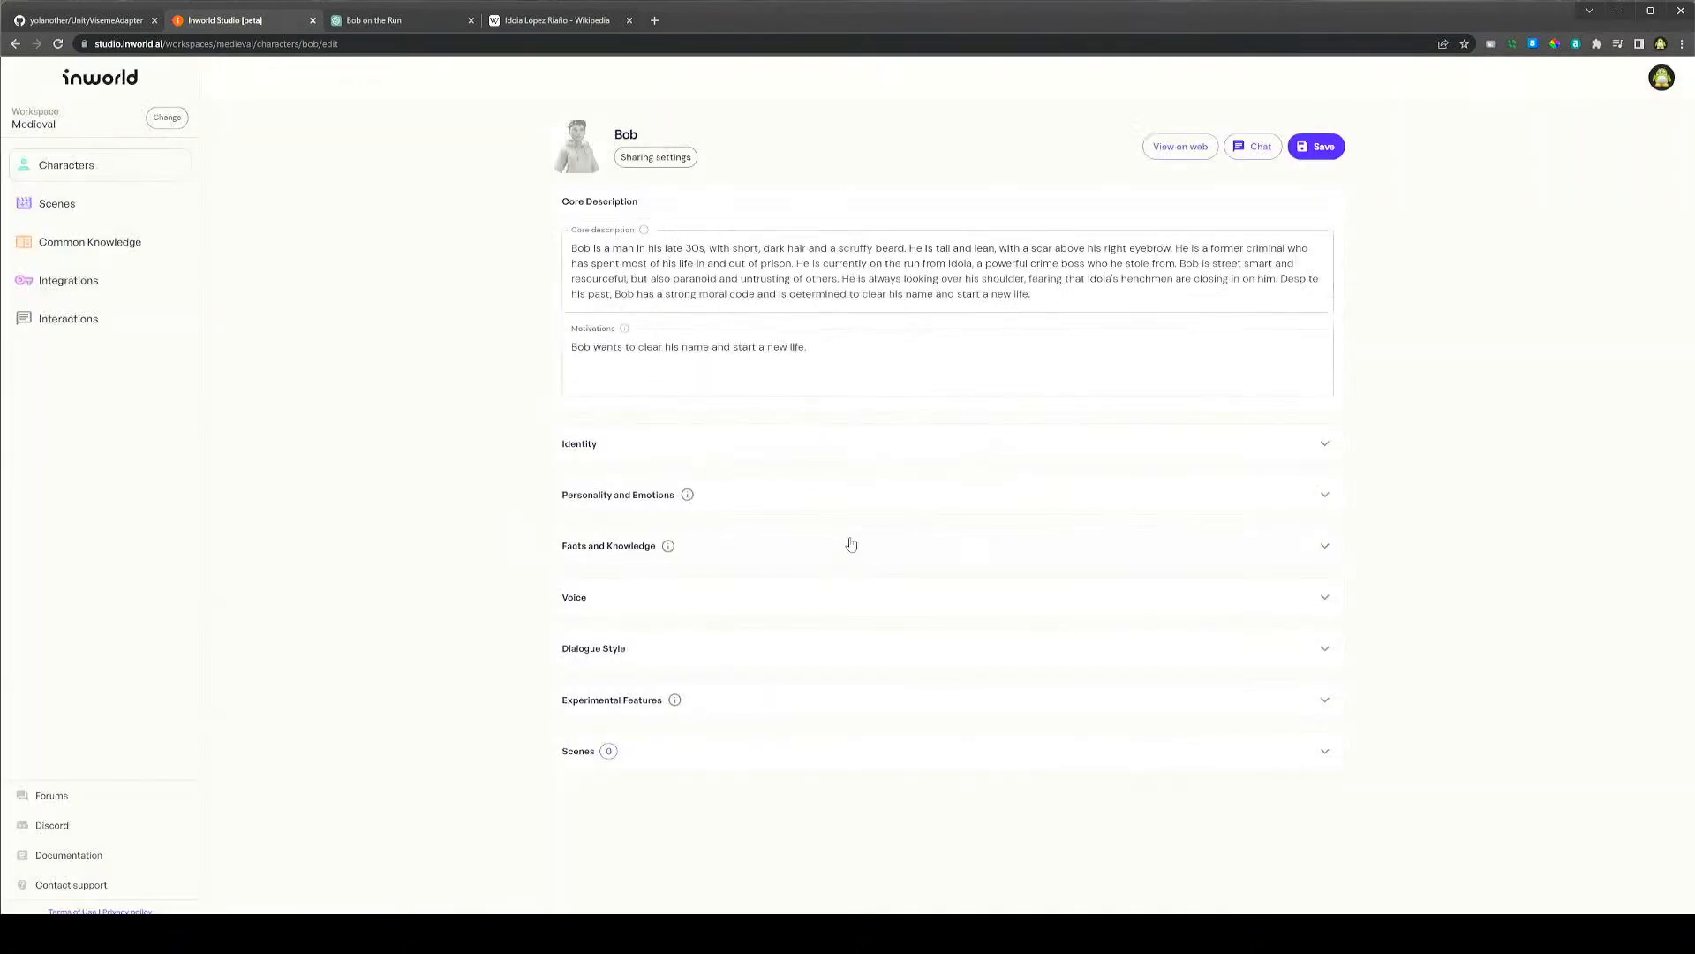
Expand Bob's facts and personality settings and set his anger–fear mood to full fear, 100
click(731, 552)
click(739, 508)
scroll(755, 547, down, 2)
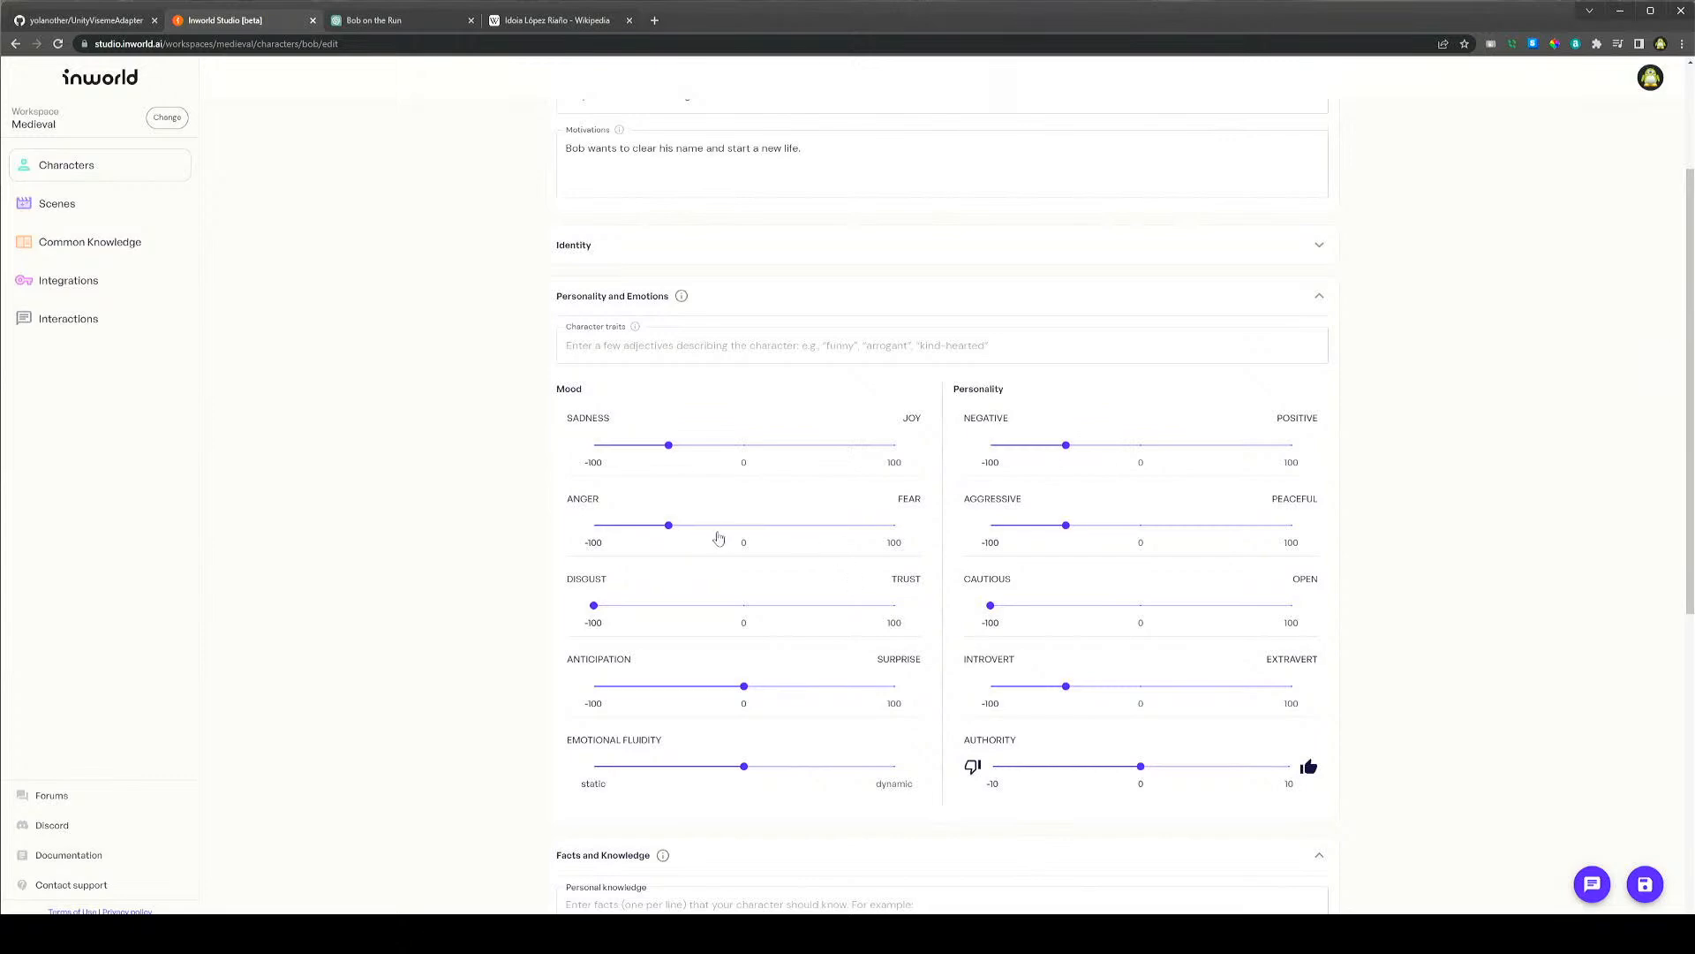
drag(669, 525, 928, 542)
Add Bob to the scene "Path through the Meadow" and save the character
scroll(956, 642, down, 3)
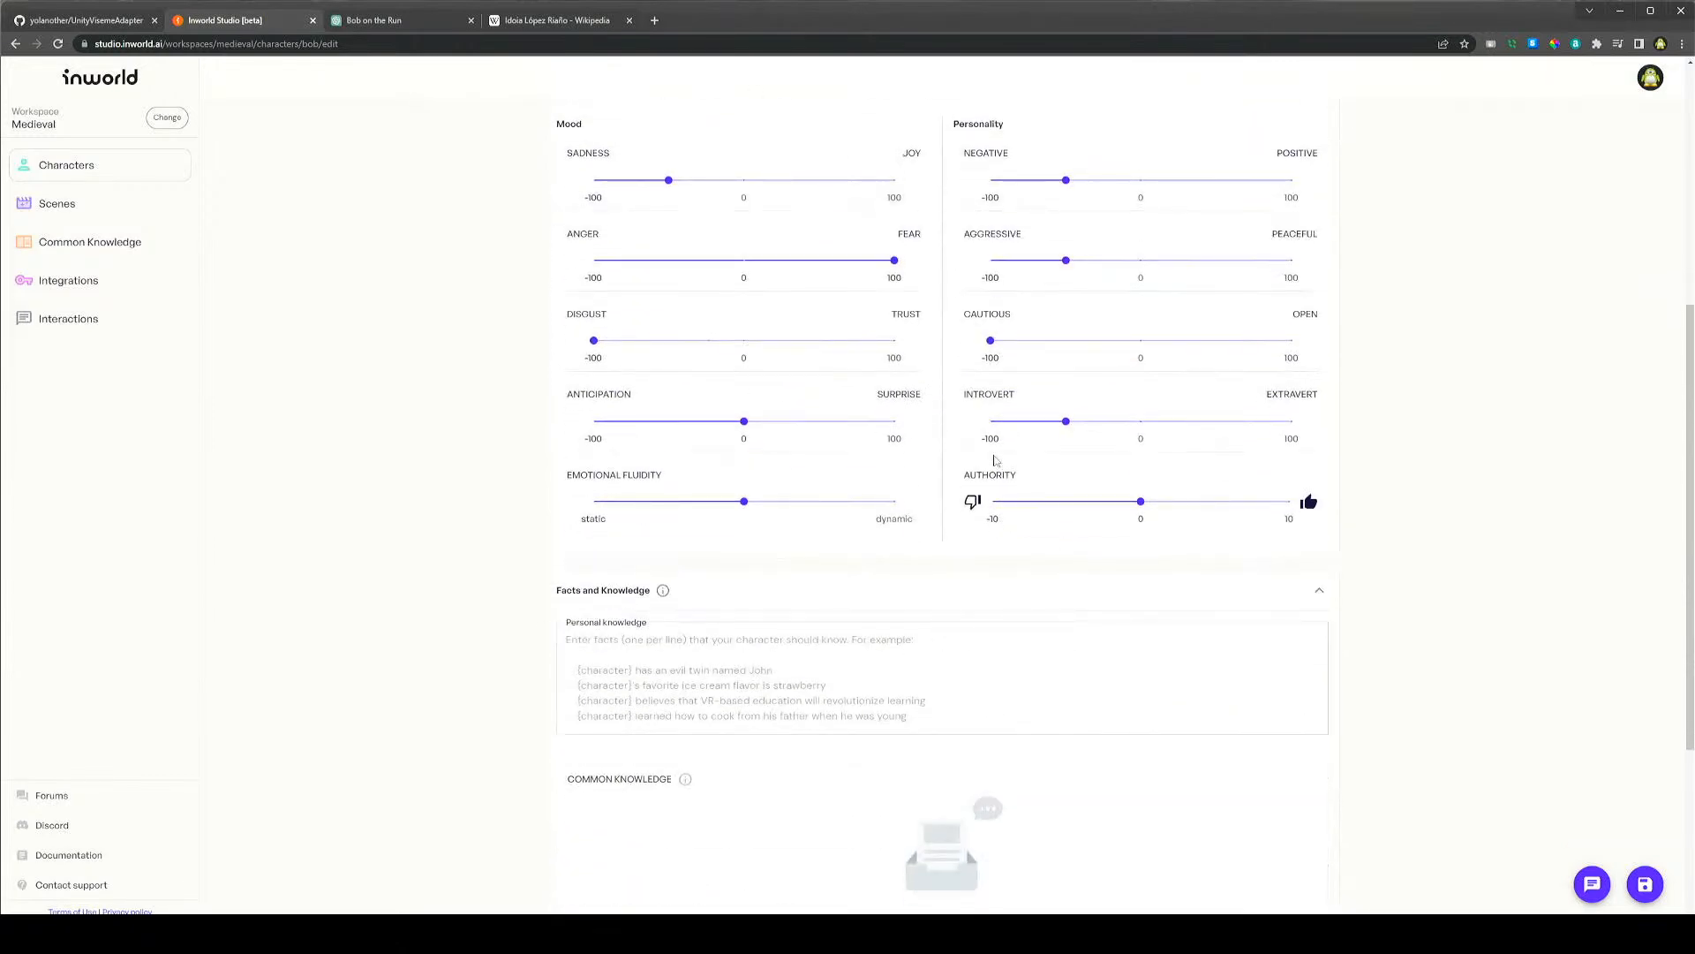
scroll(886, 617, down, 4)
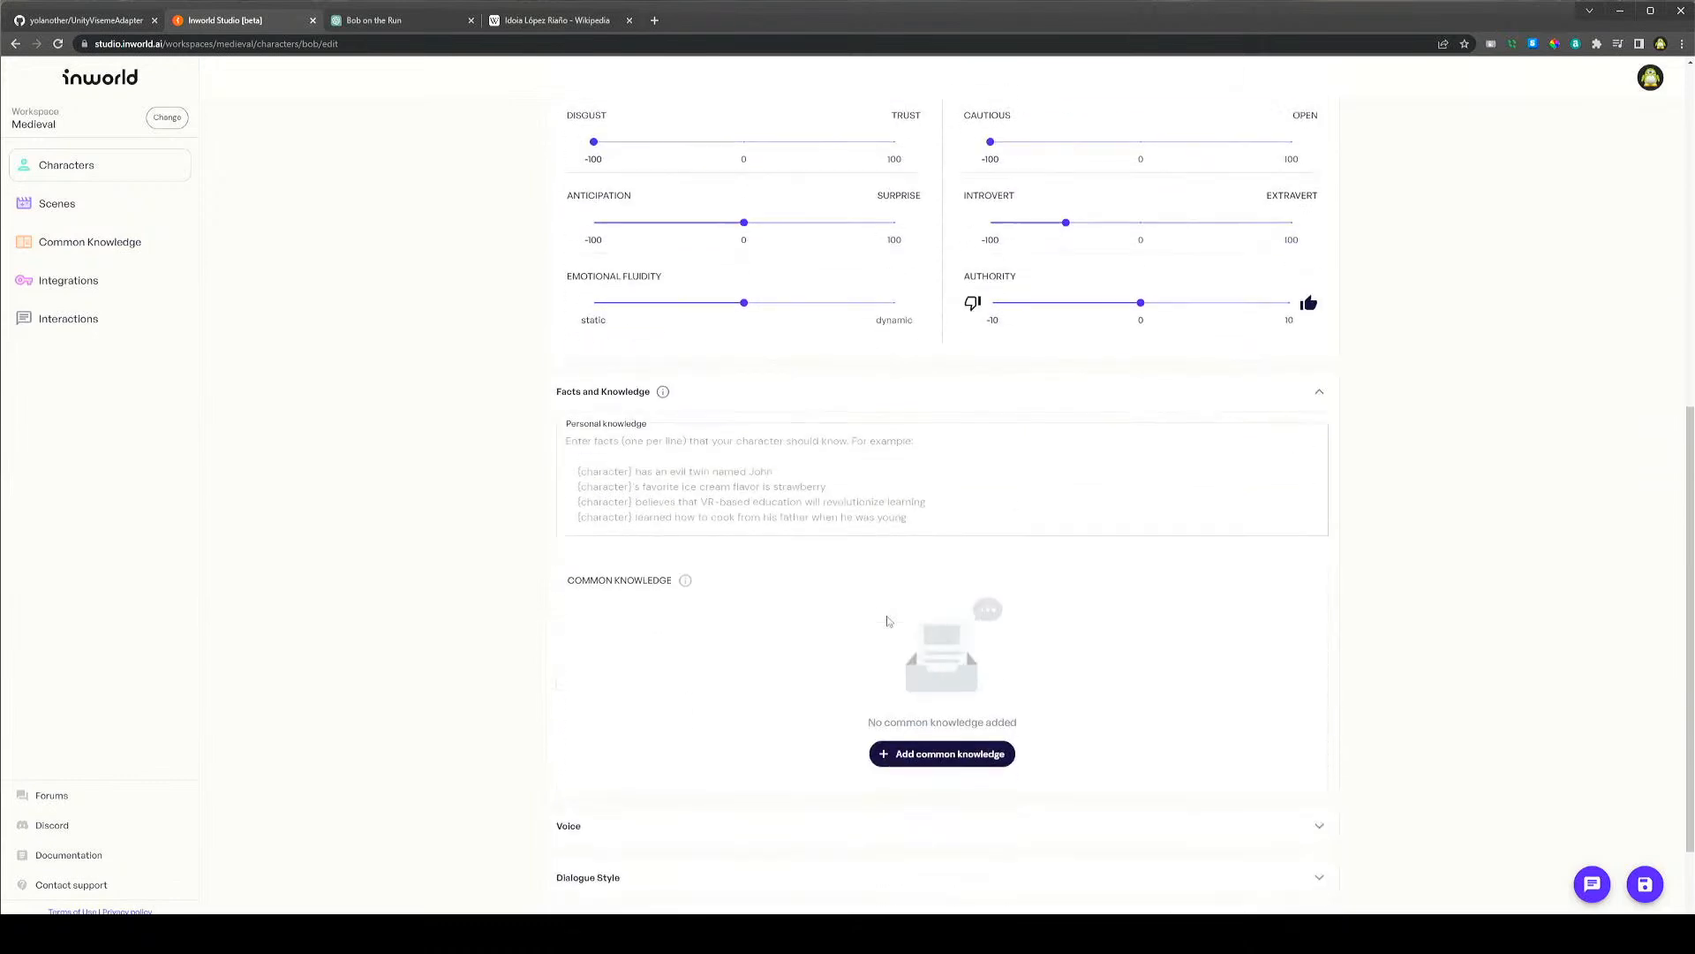
click(1002, 864)
click(1306, 854)
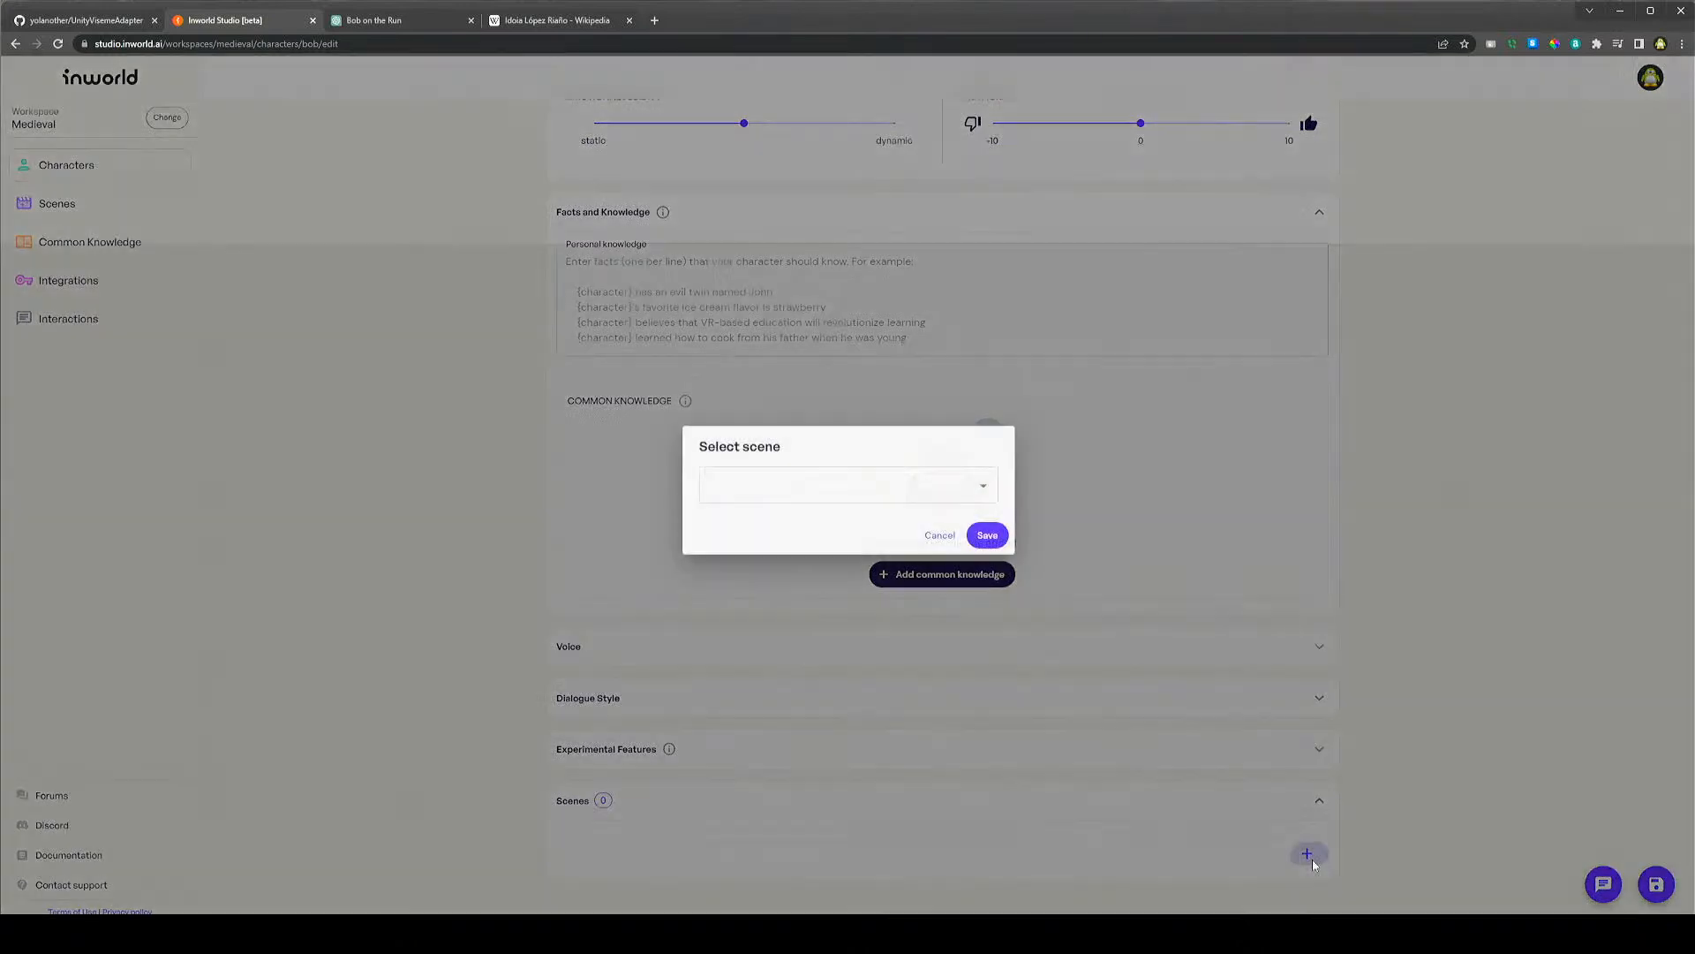
click(877, 480)
click(797, 532)
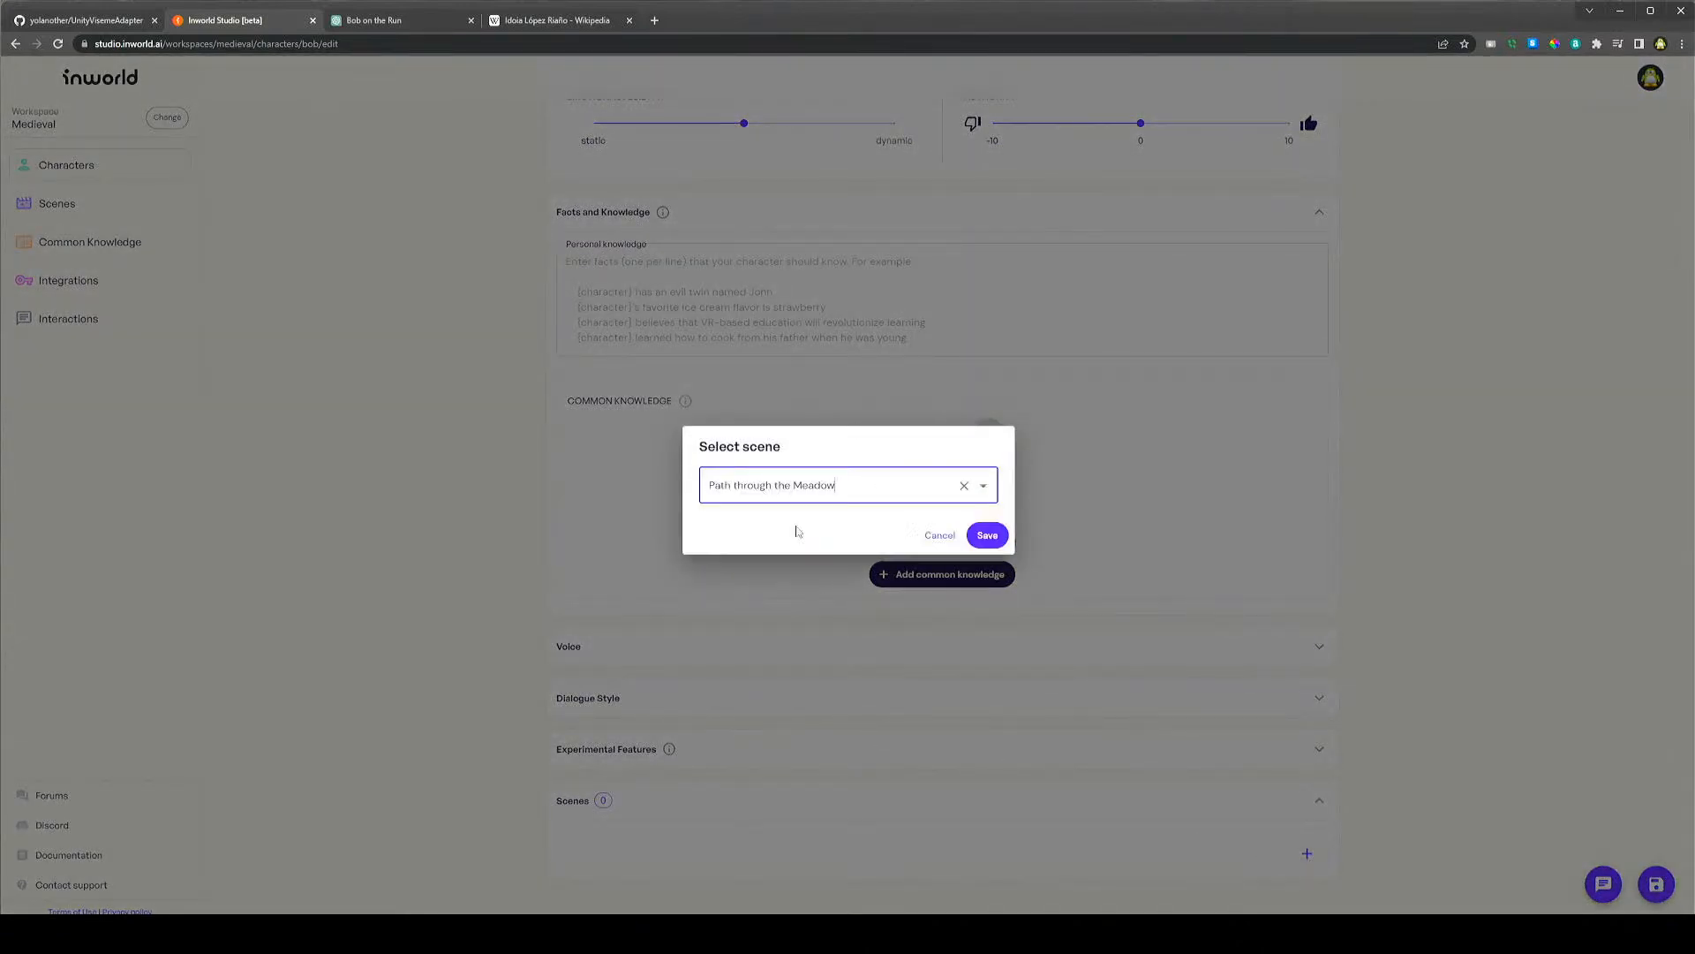
click(989, 534)
click(1647, 884)
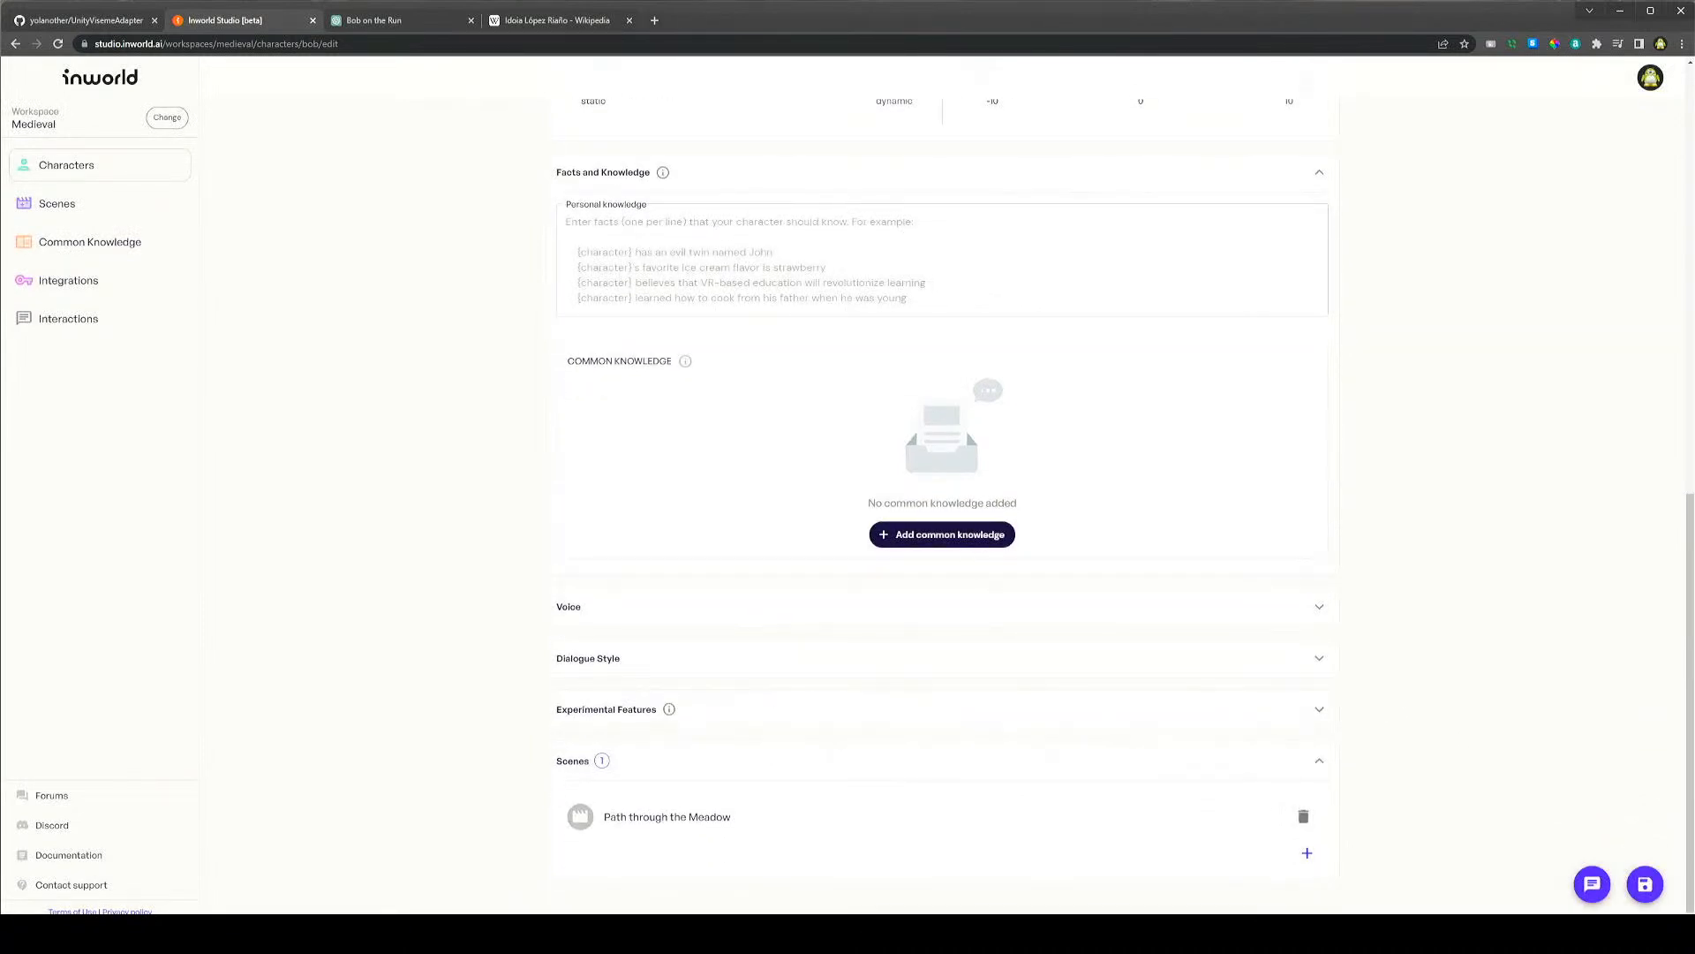
Switch to the Unity project and load the Medieval workspace data with Bob from Inworld
click(1620, 11)
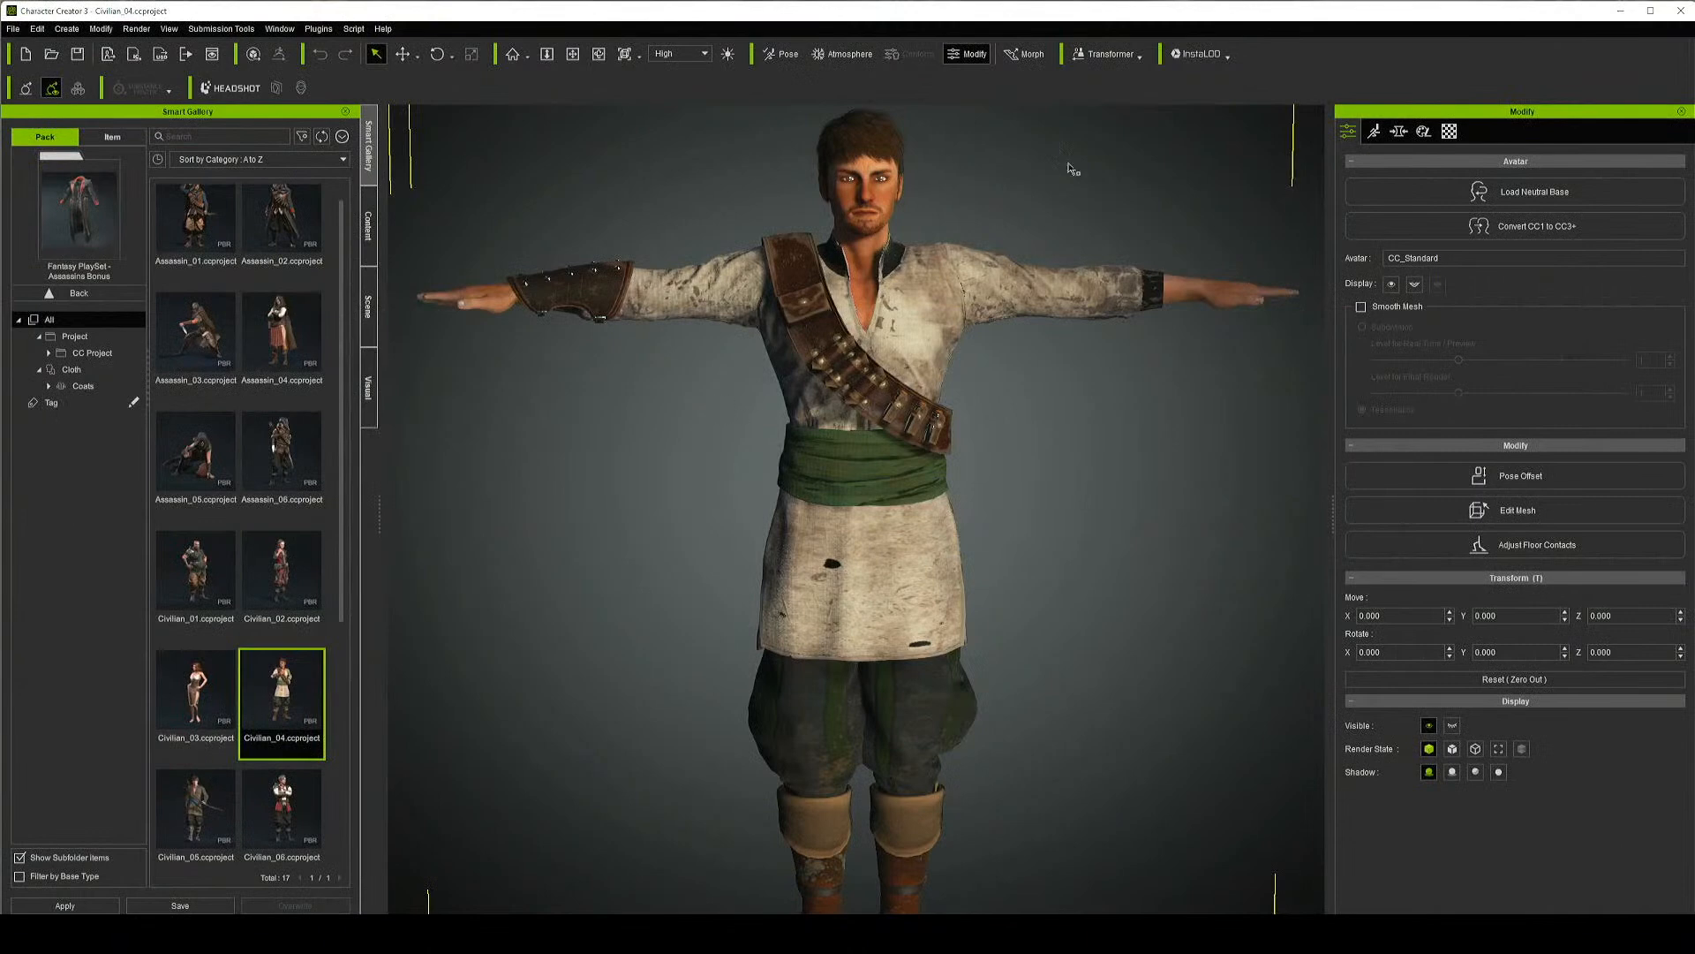
click(1620, 11)
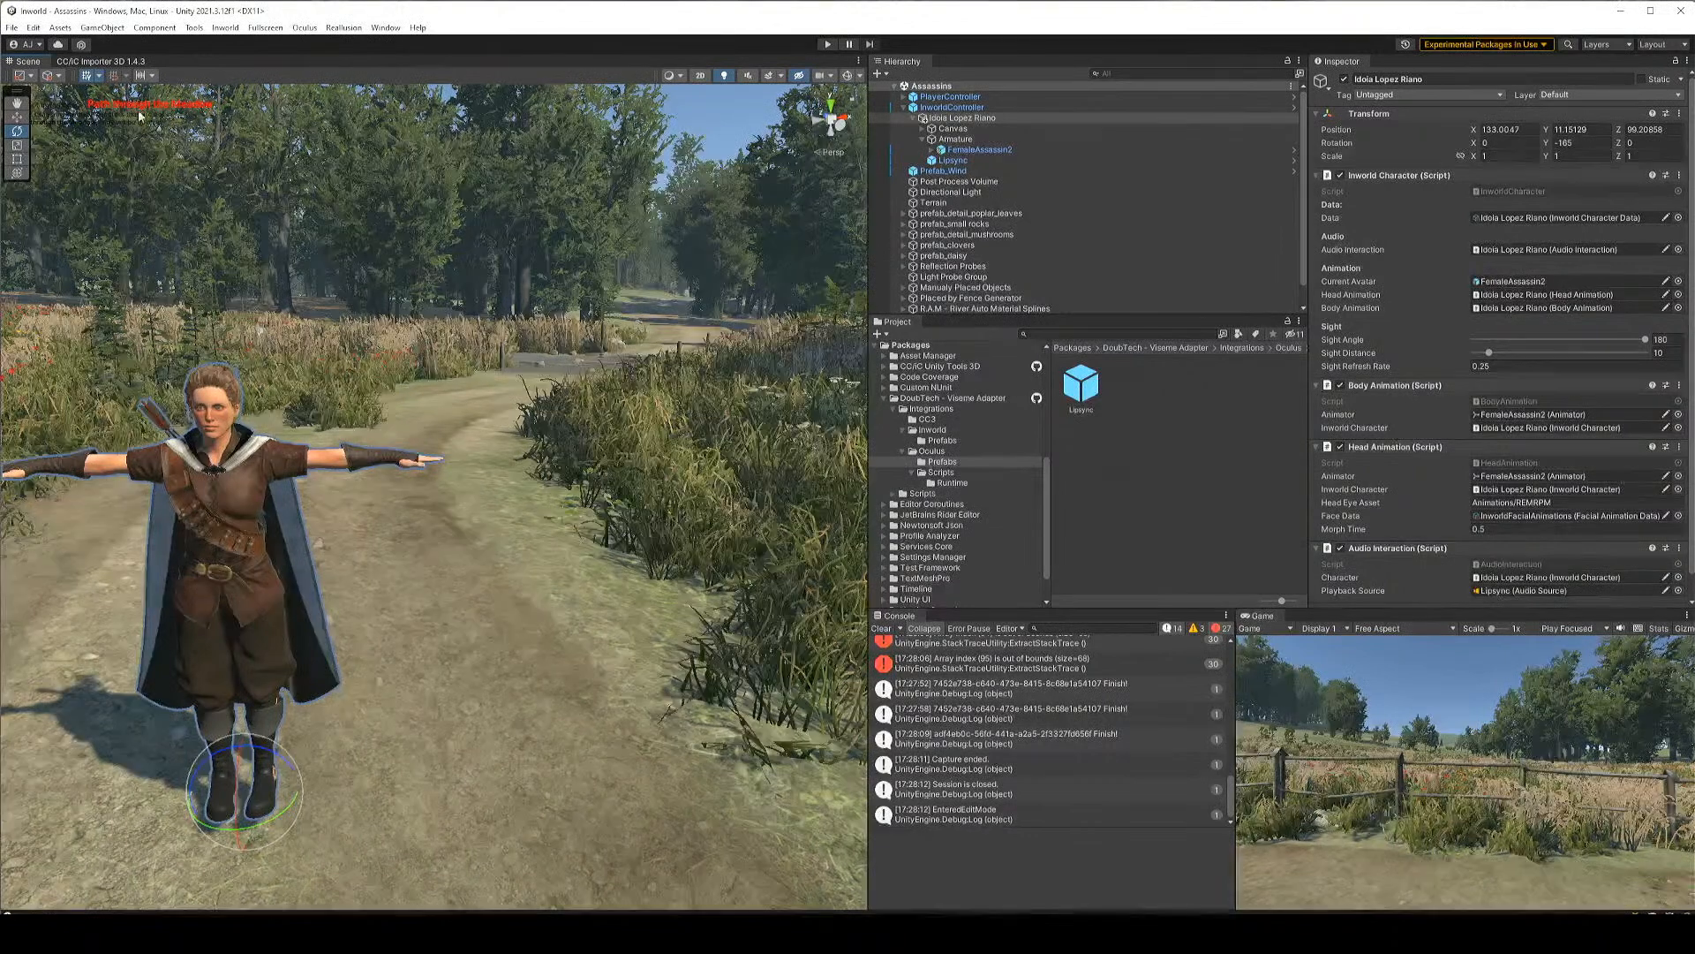
click(222, 30)
click(236, 43)
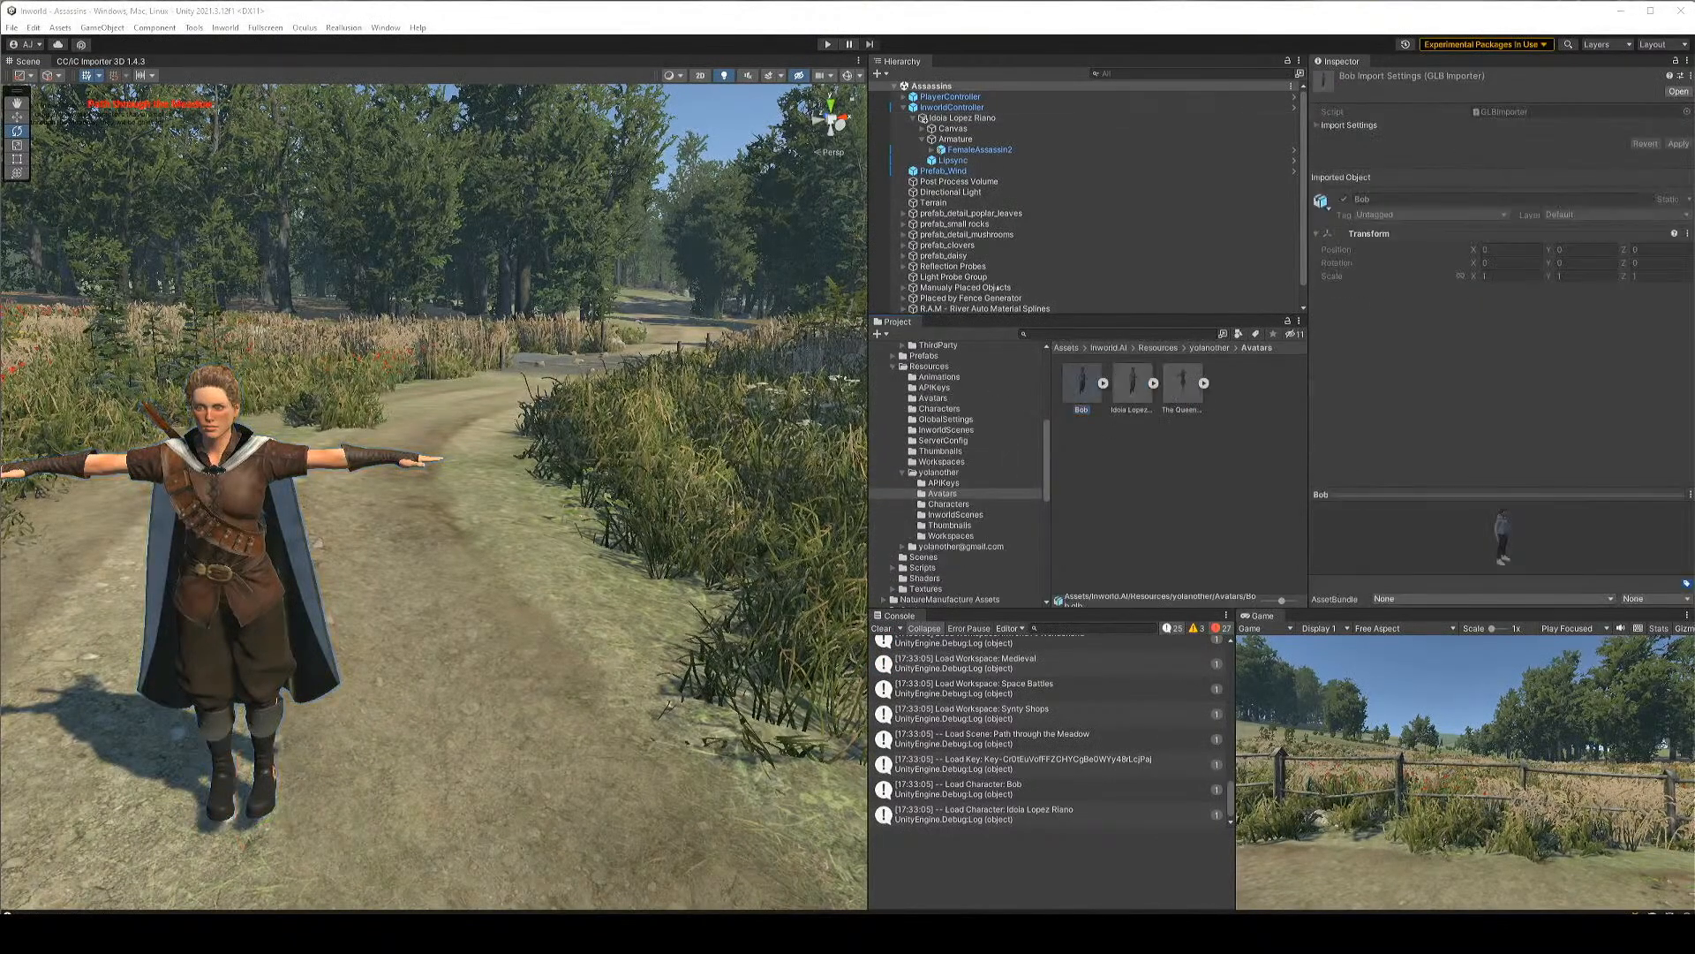
Place the Viseme Adapter's Inworld RiggedCharacter prefab on the path beside the existing assassin and parent it under InworldController
click(913, 119)
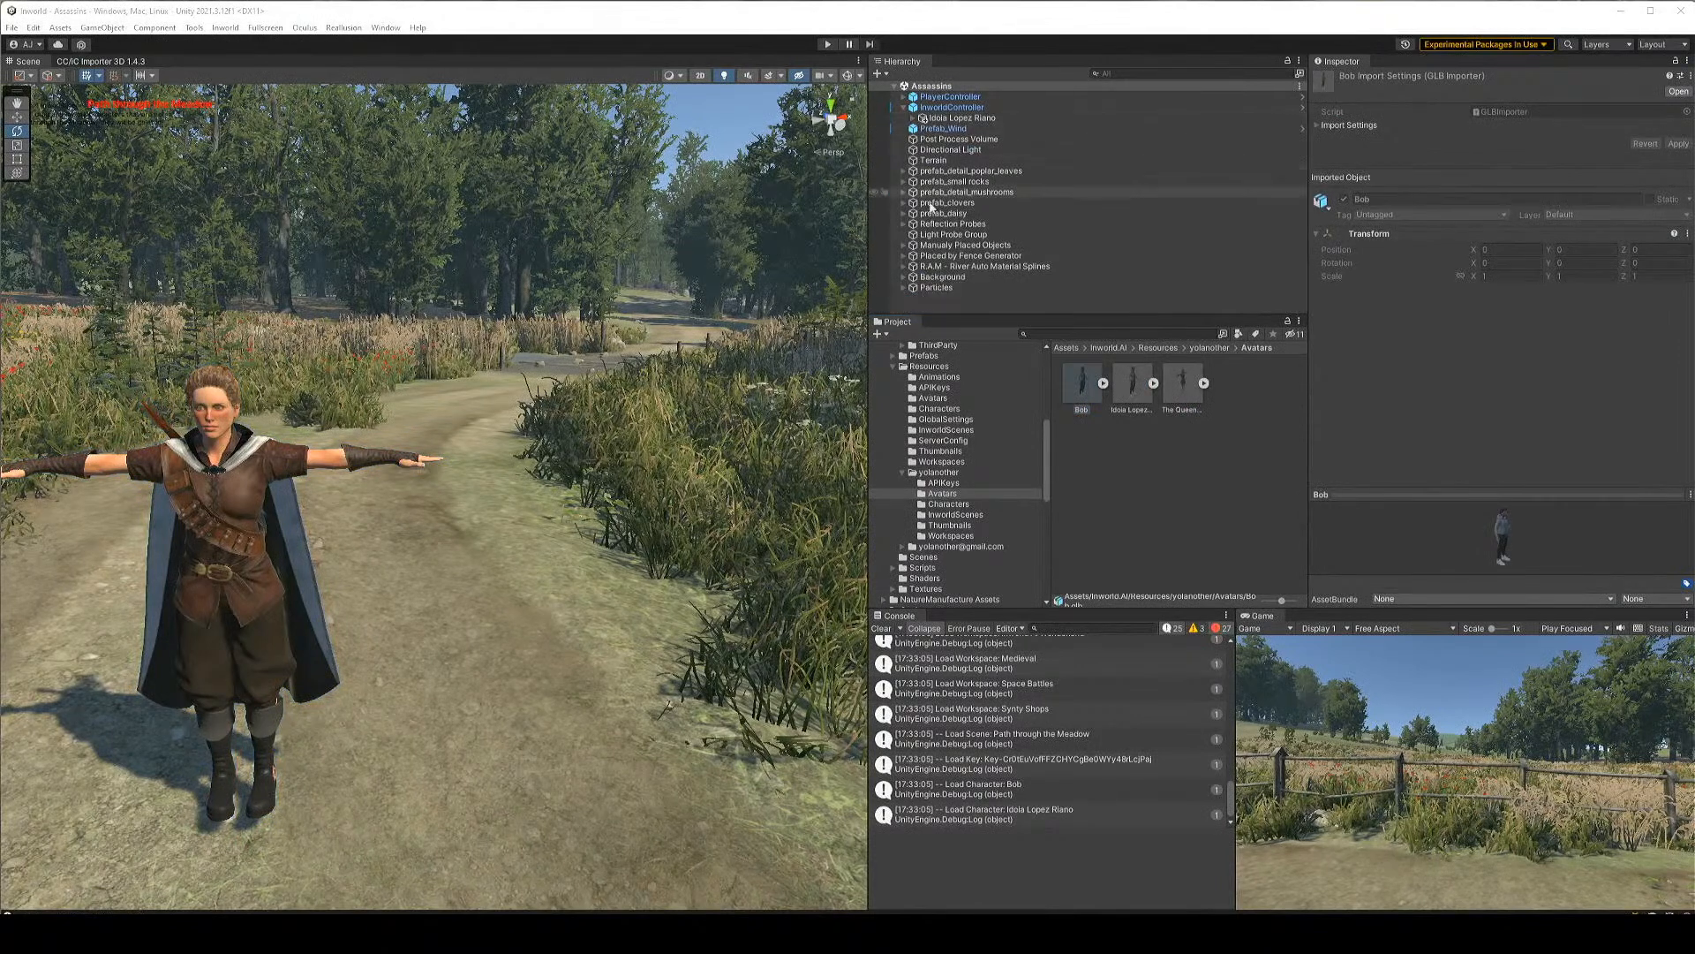
scroll(943, 461, down, 10)
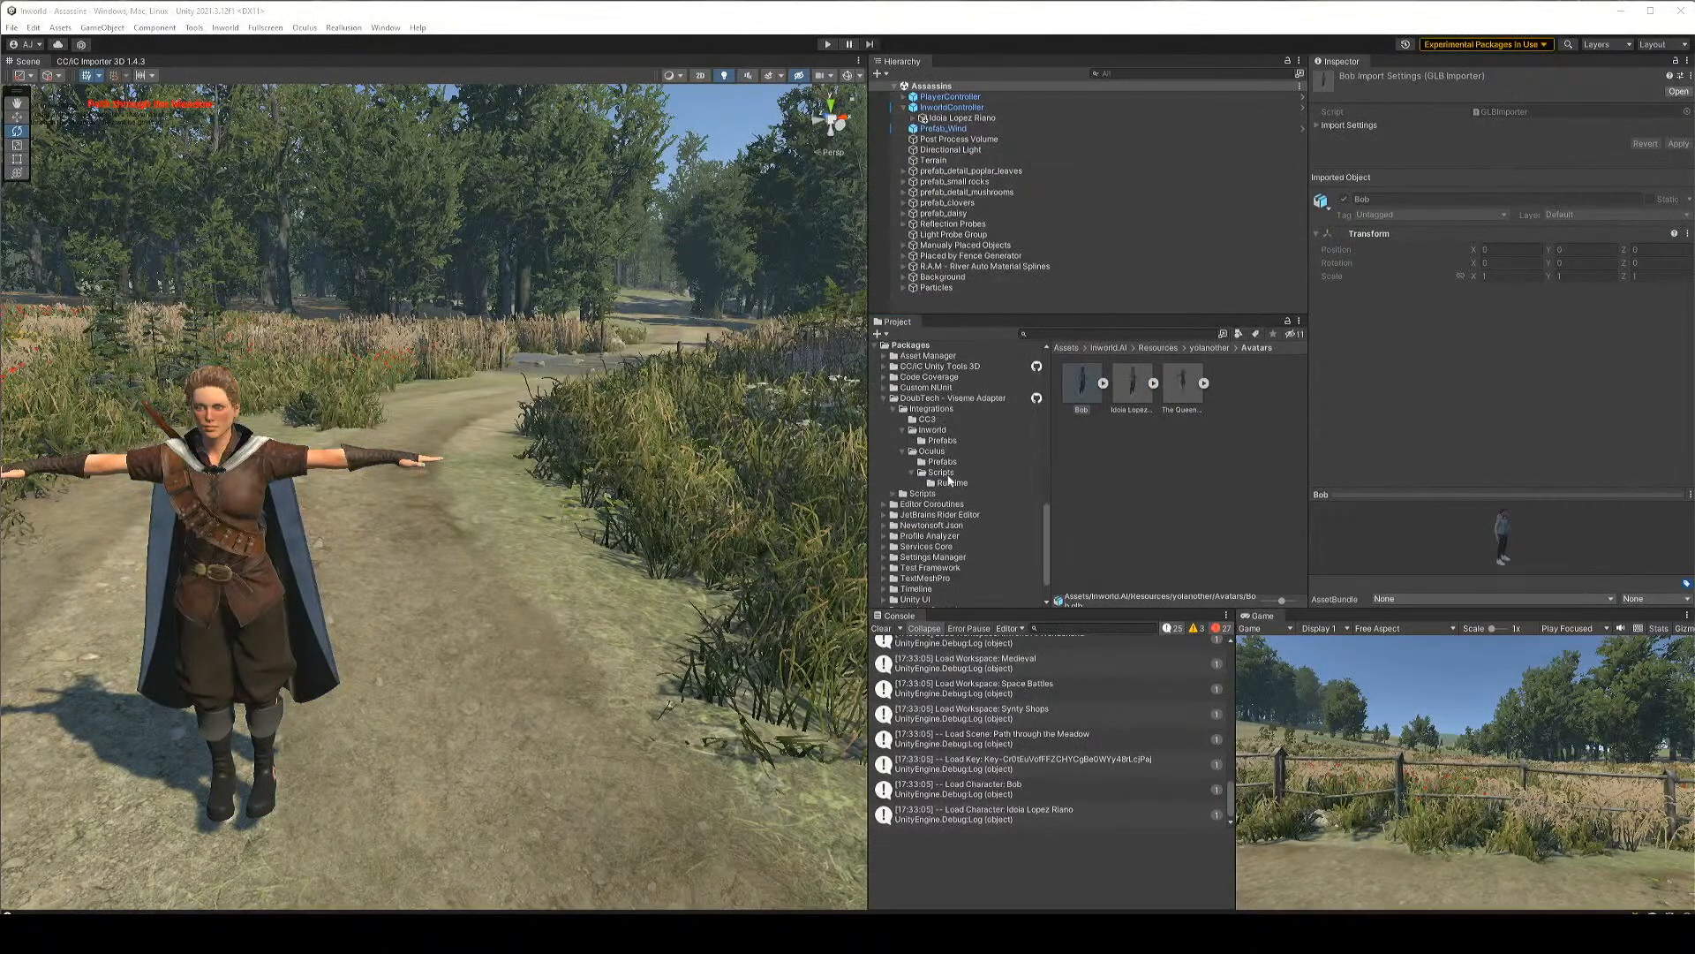
click(943, 440)
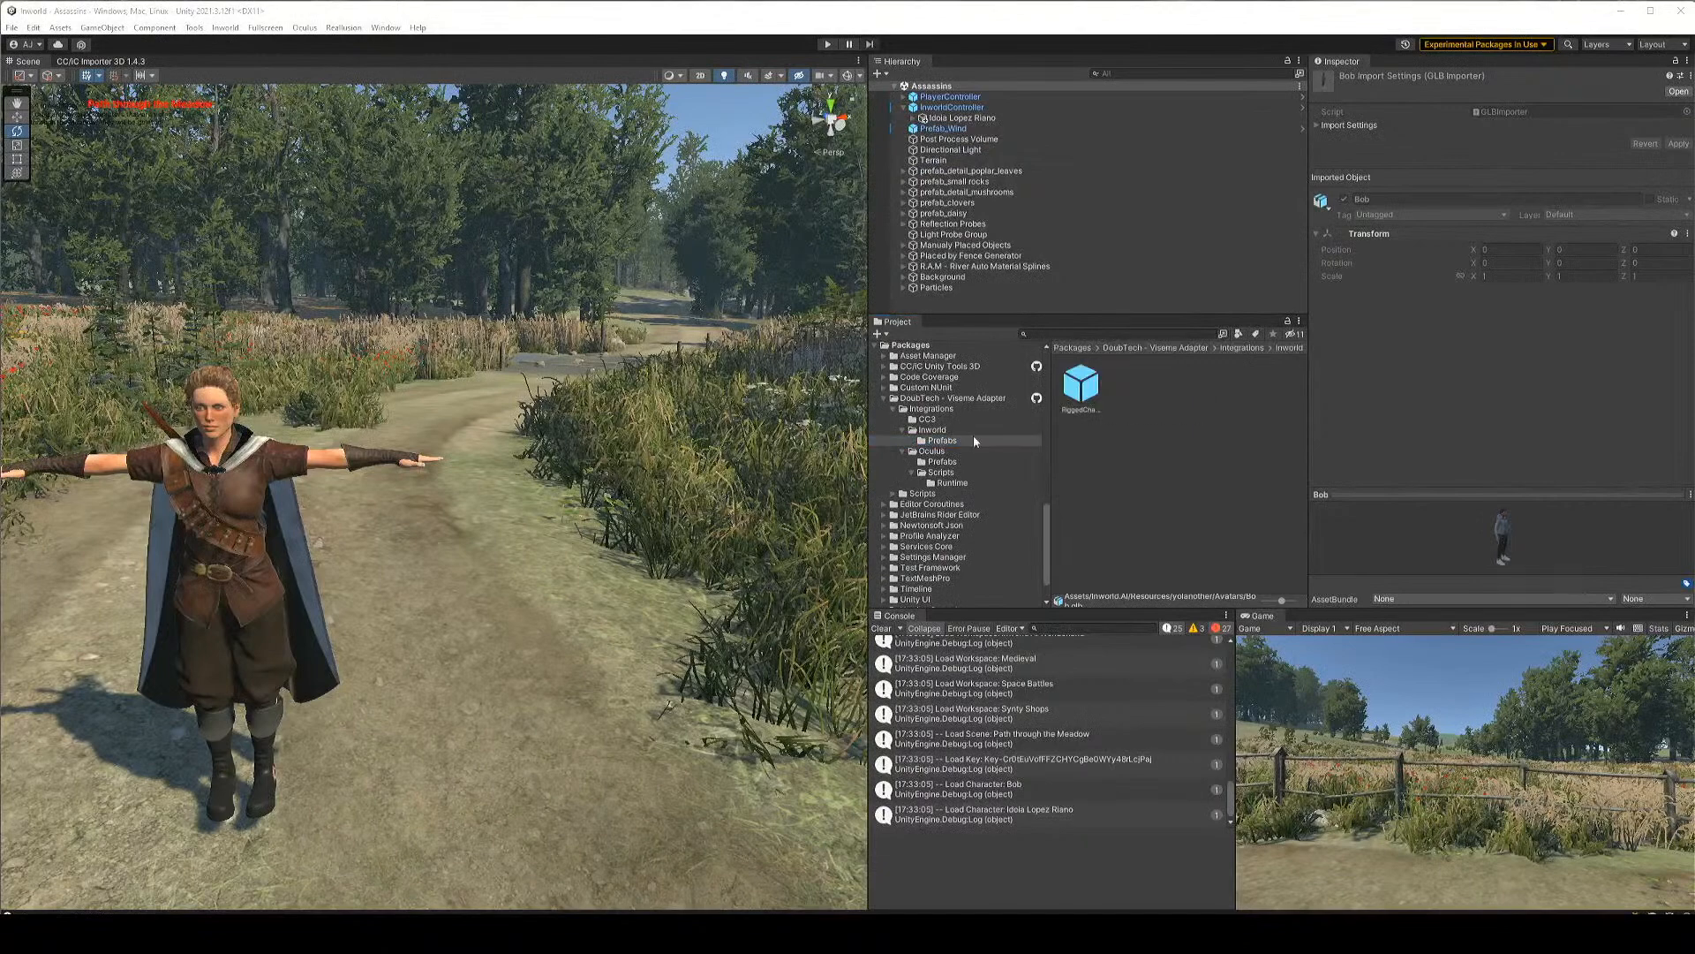
drag(1095, 392, 876, 856)
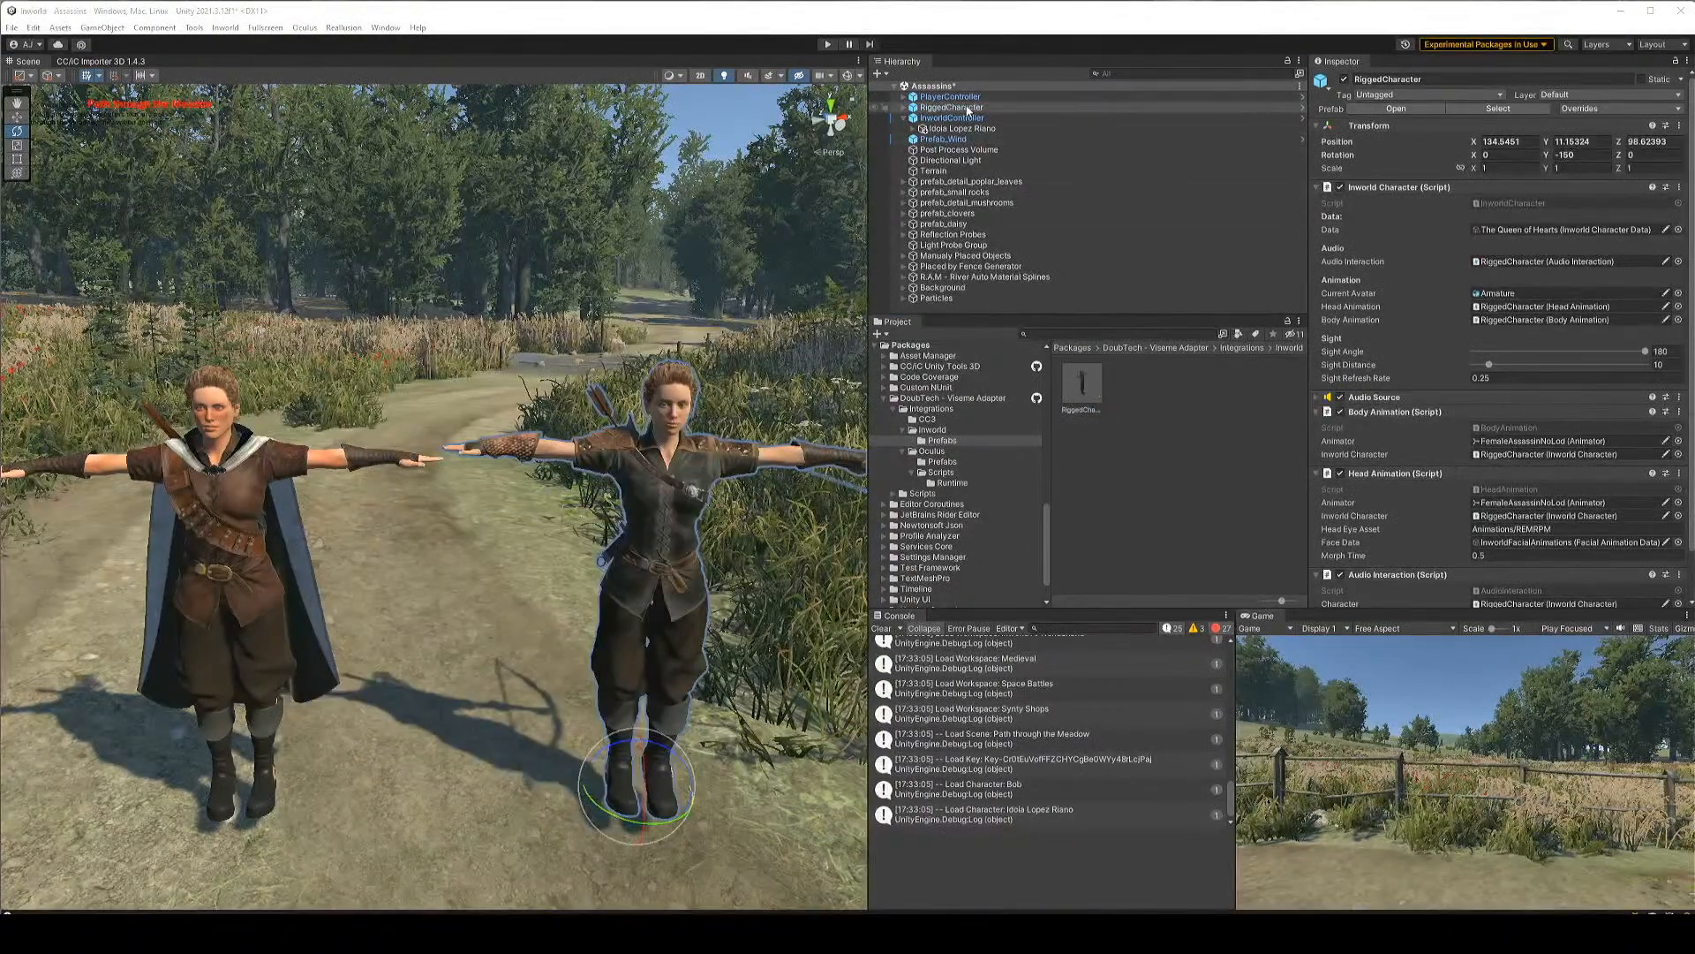
drag(969, 126, 969, 126)
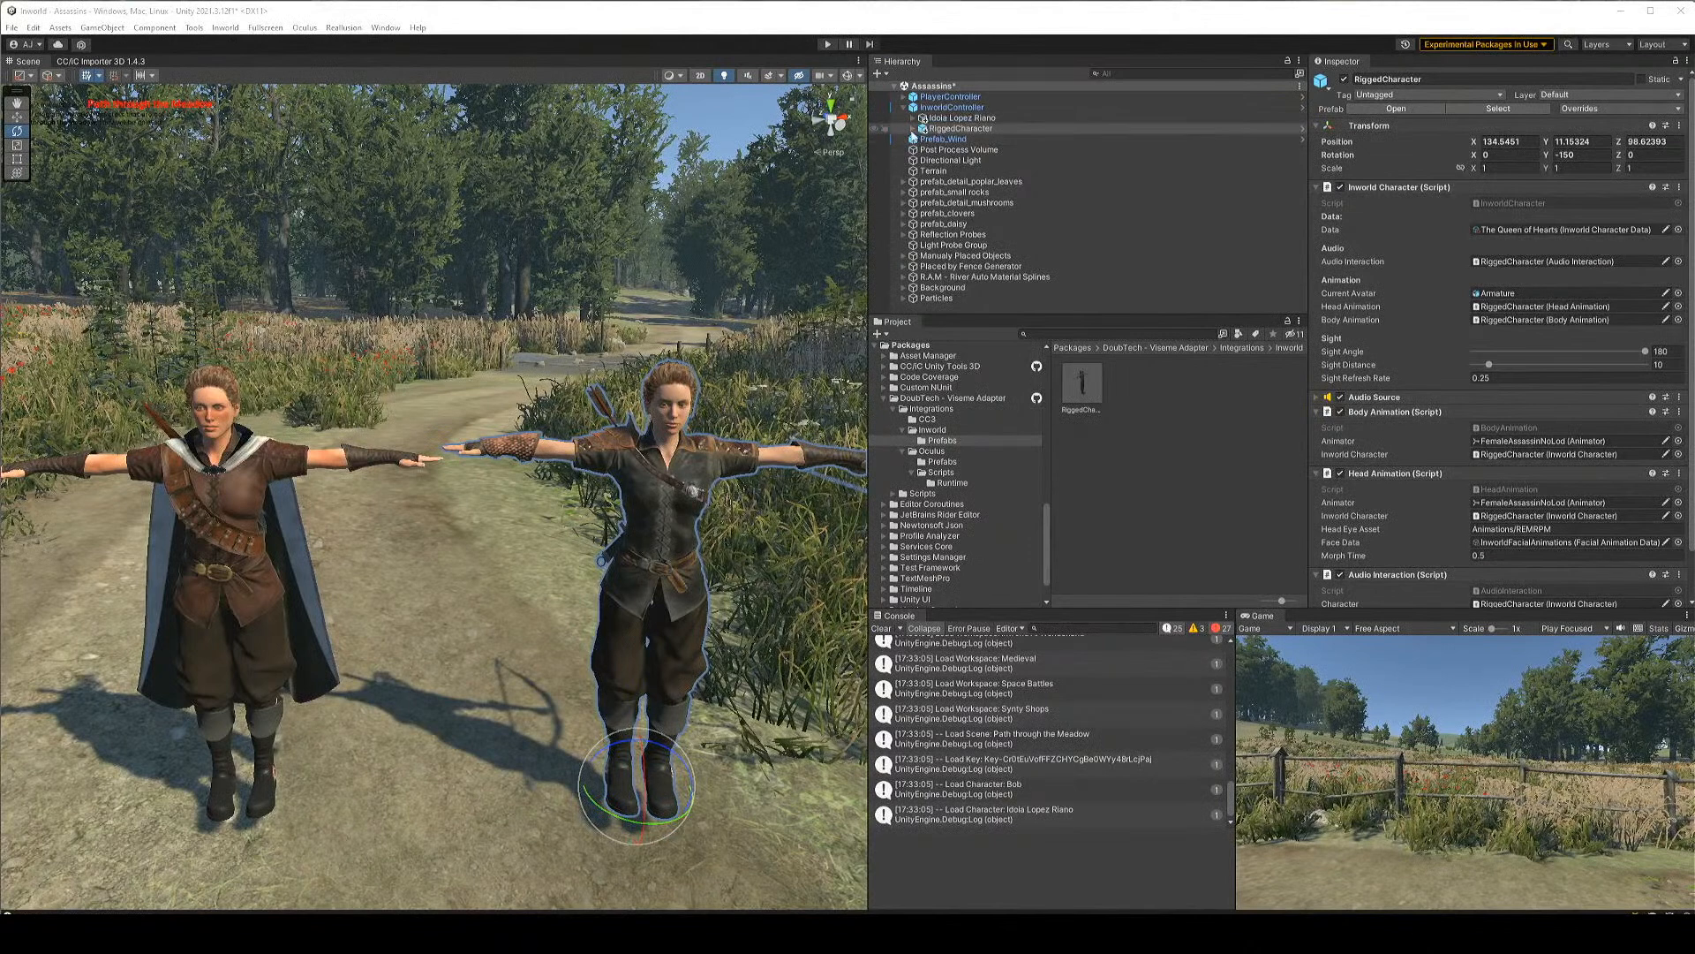
Assign the Bob character data to the RiggedCharacter's Inworld Character script
key(Right)
click(1679, 230)
click(544, 235)
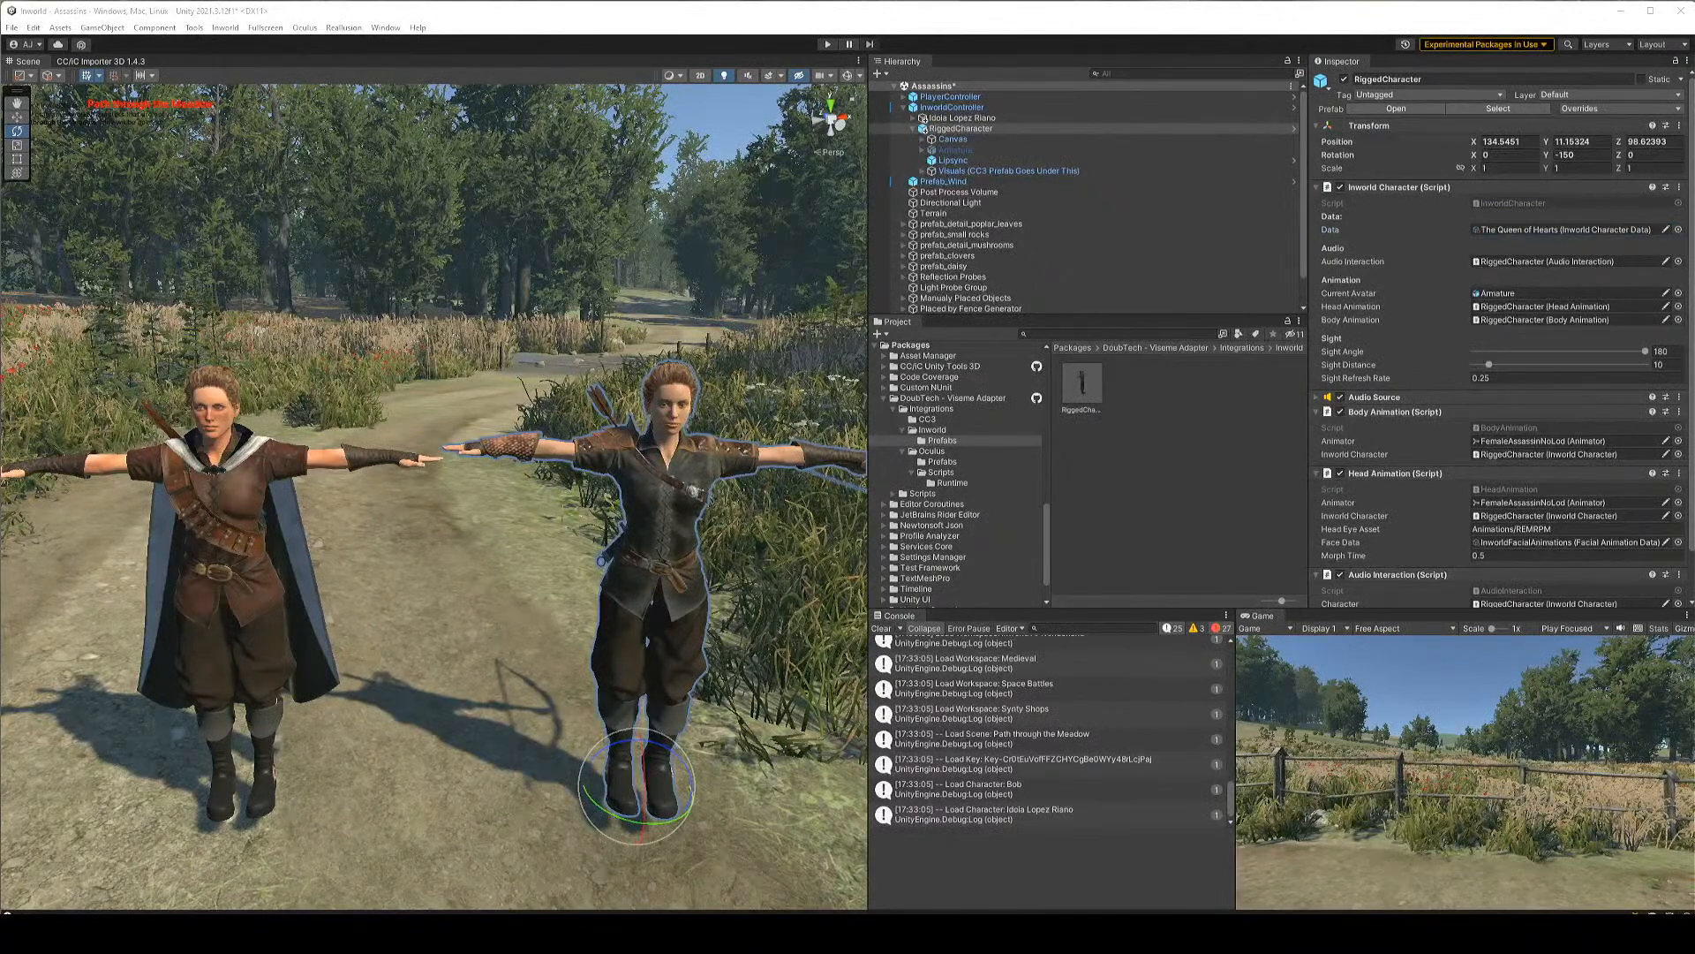
click(1678, 230)
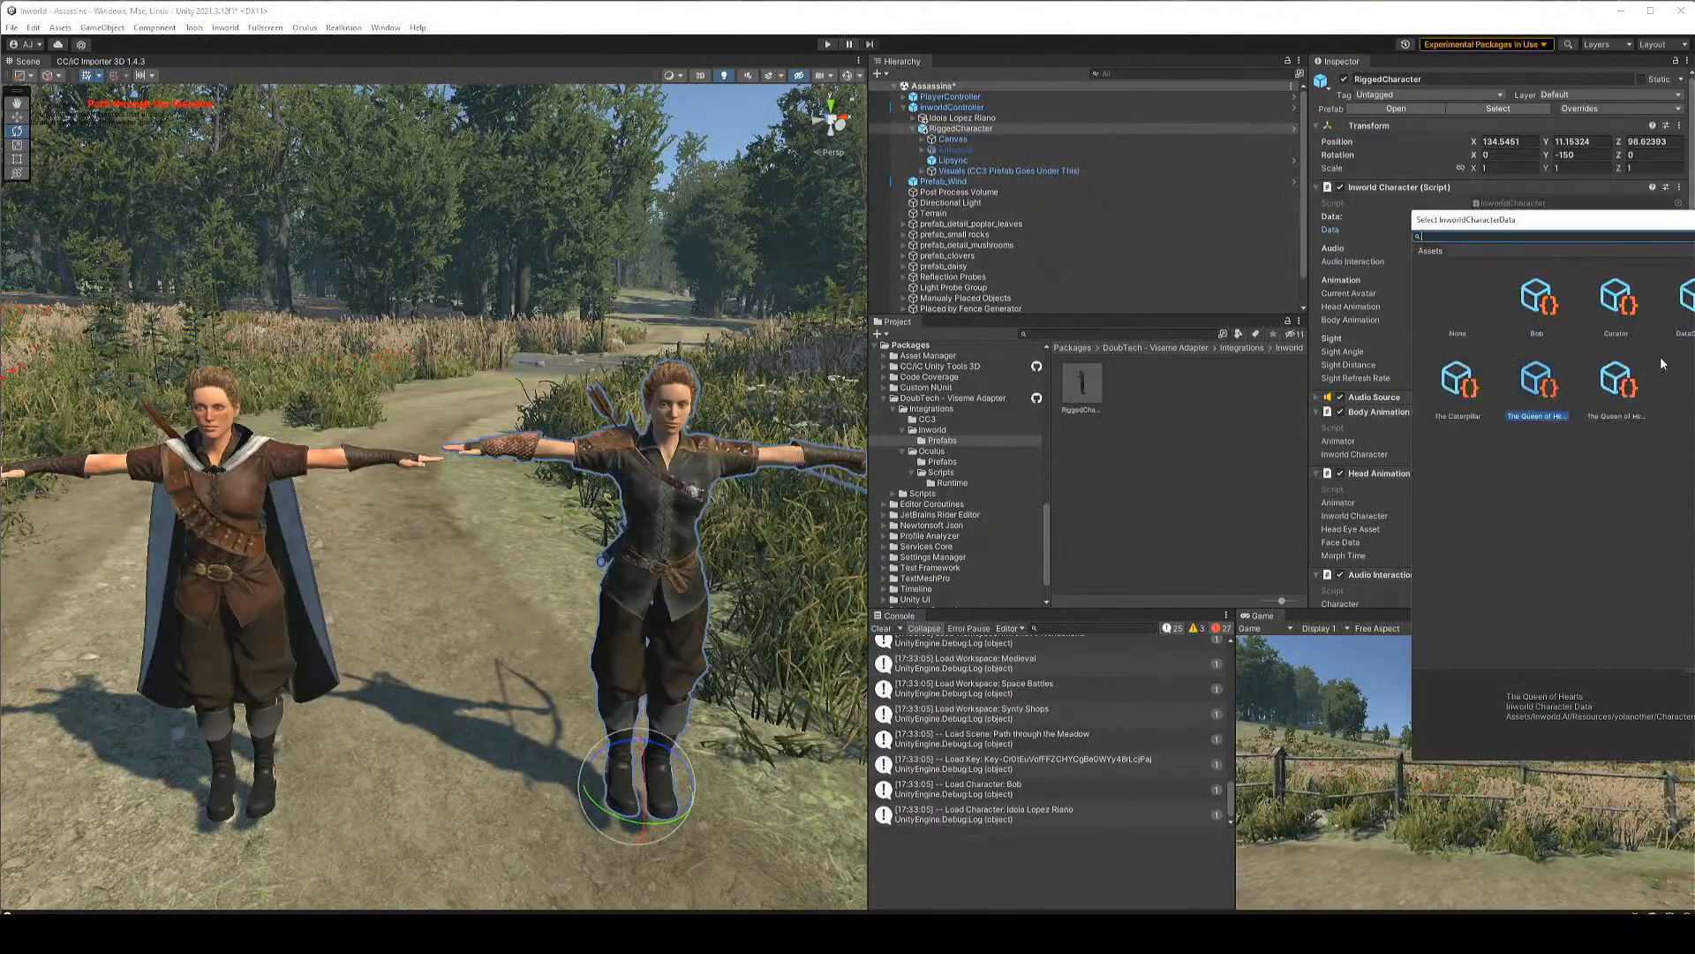
double_click(1520, 313)
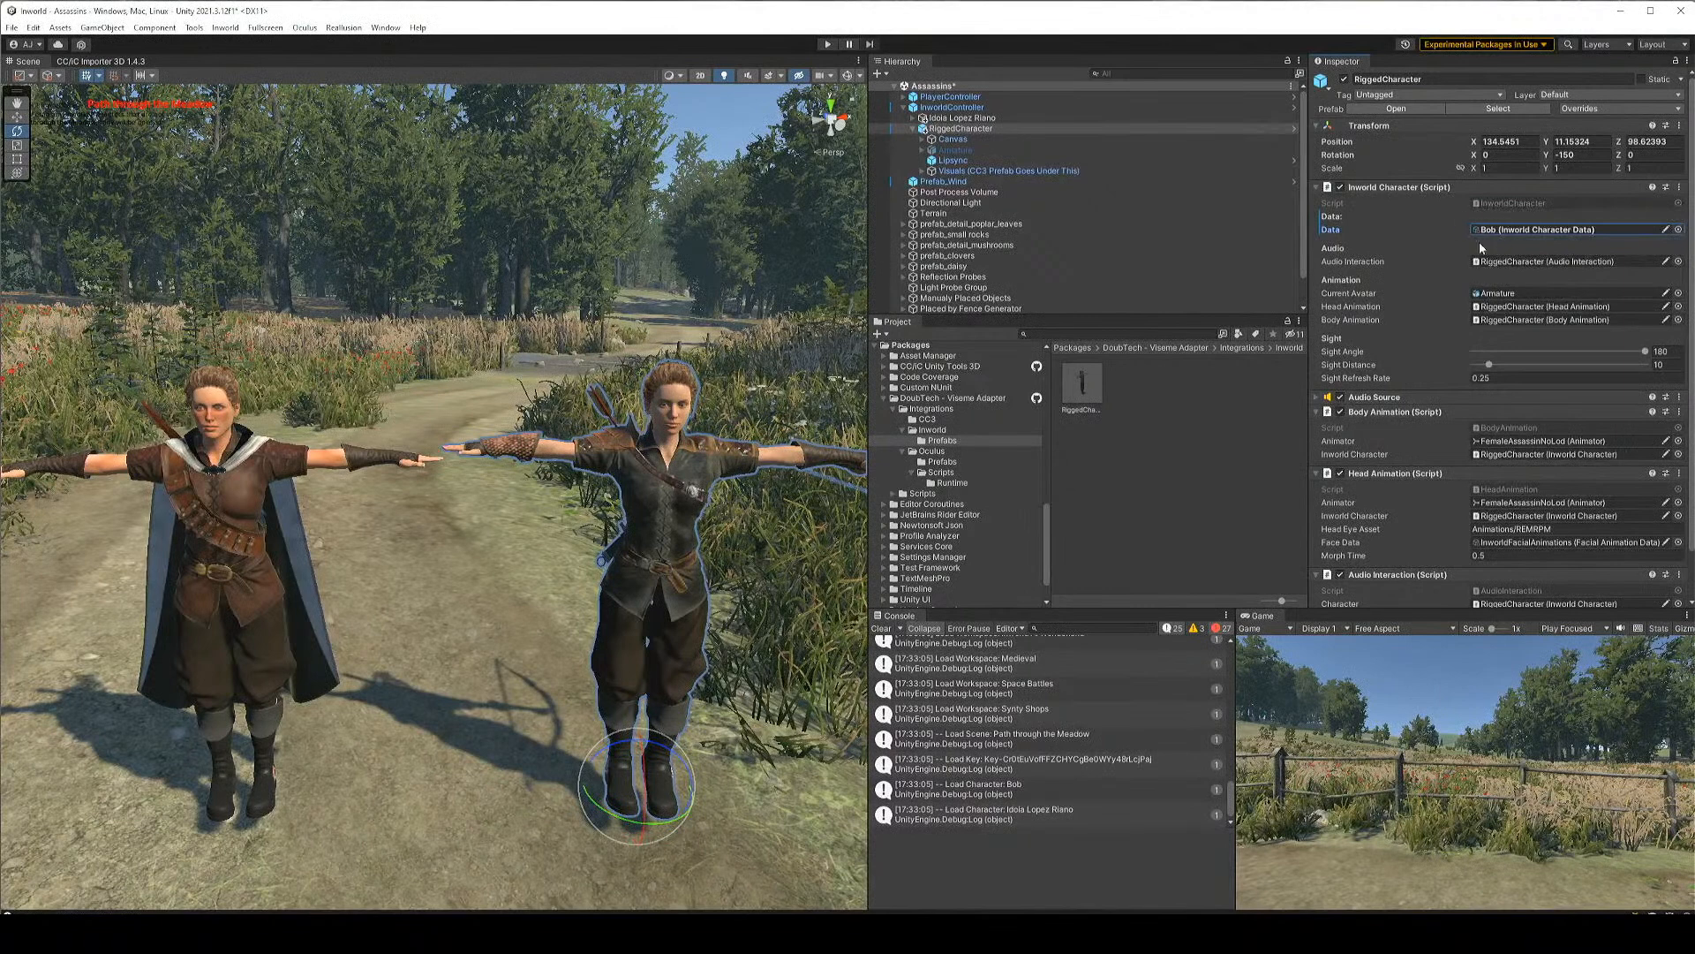
scroll(1433, 289, down, 2)
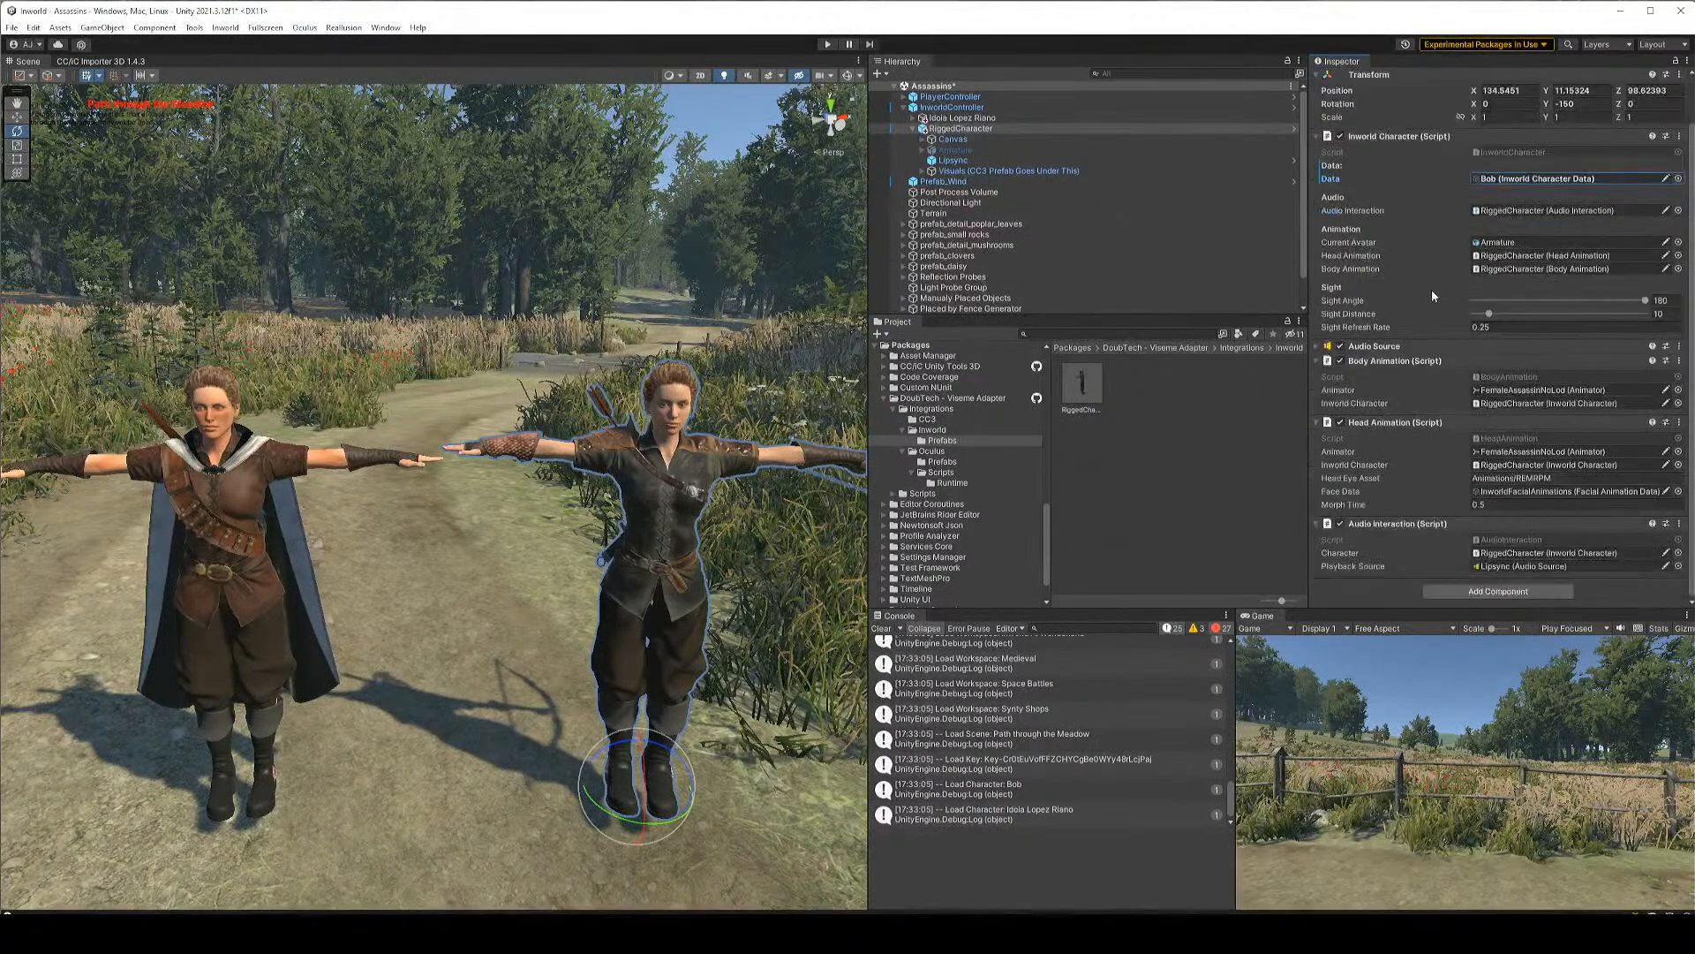
Try to delete FemaleAssassinNoLod from the RiggedCharacter's Visuals object
click(958, 170)
click(921, 170)
click(989, 181)
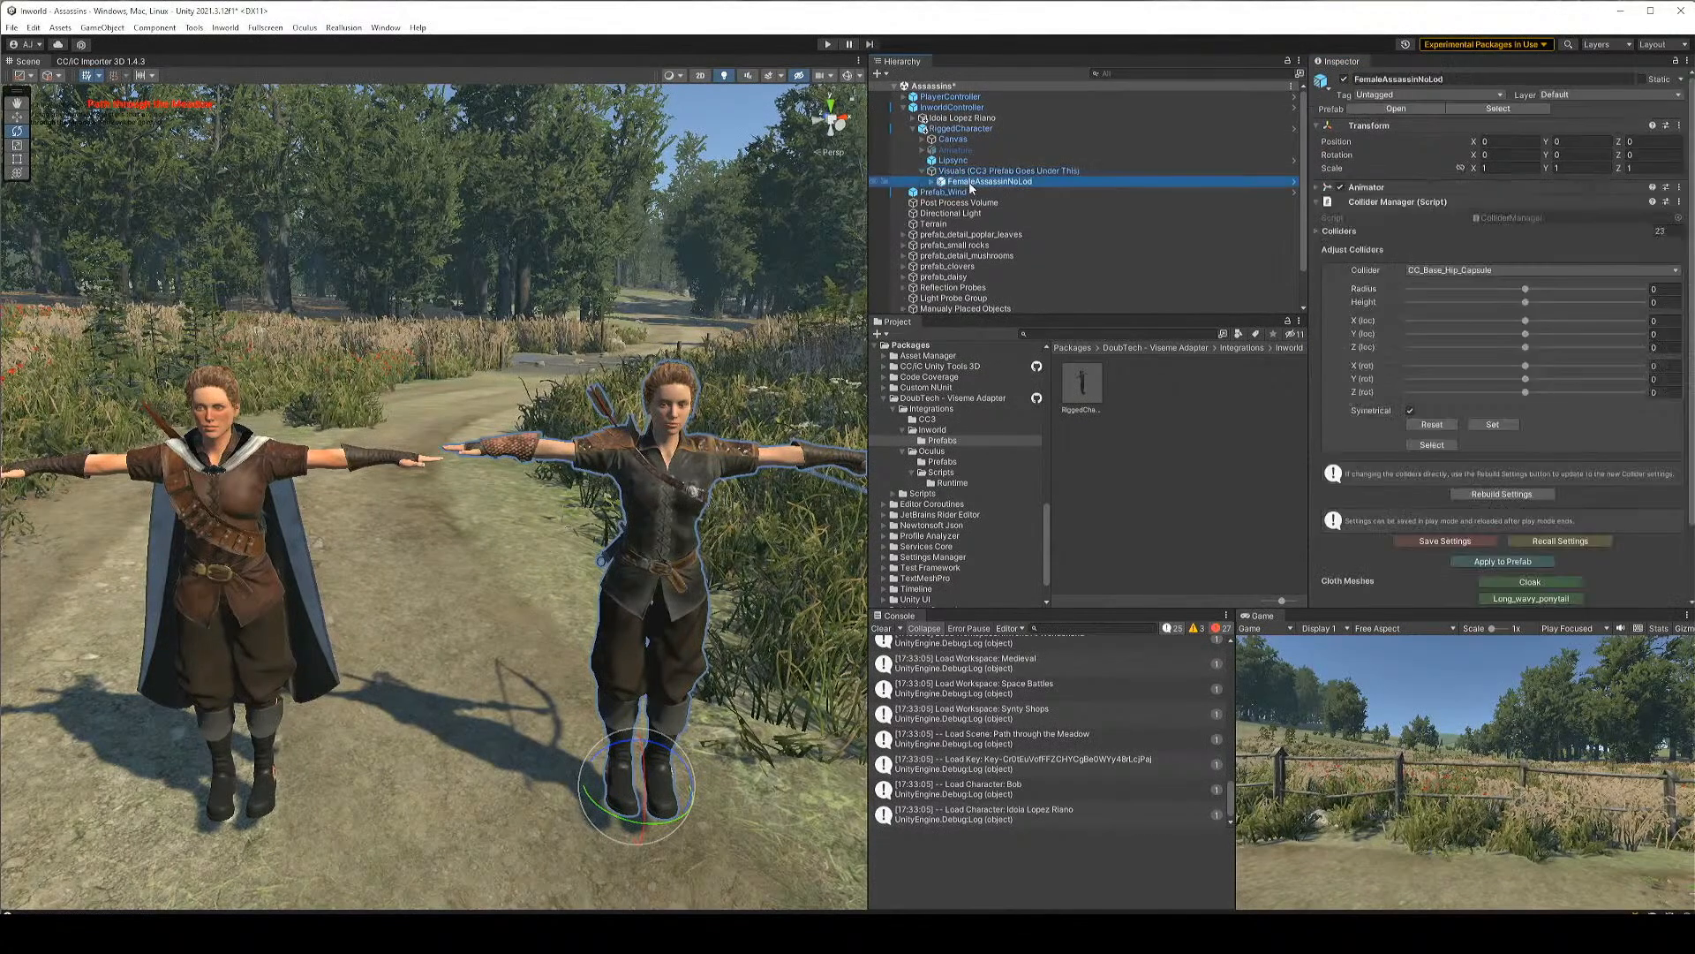
key(Delete)
click(939, 504)
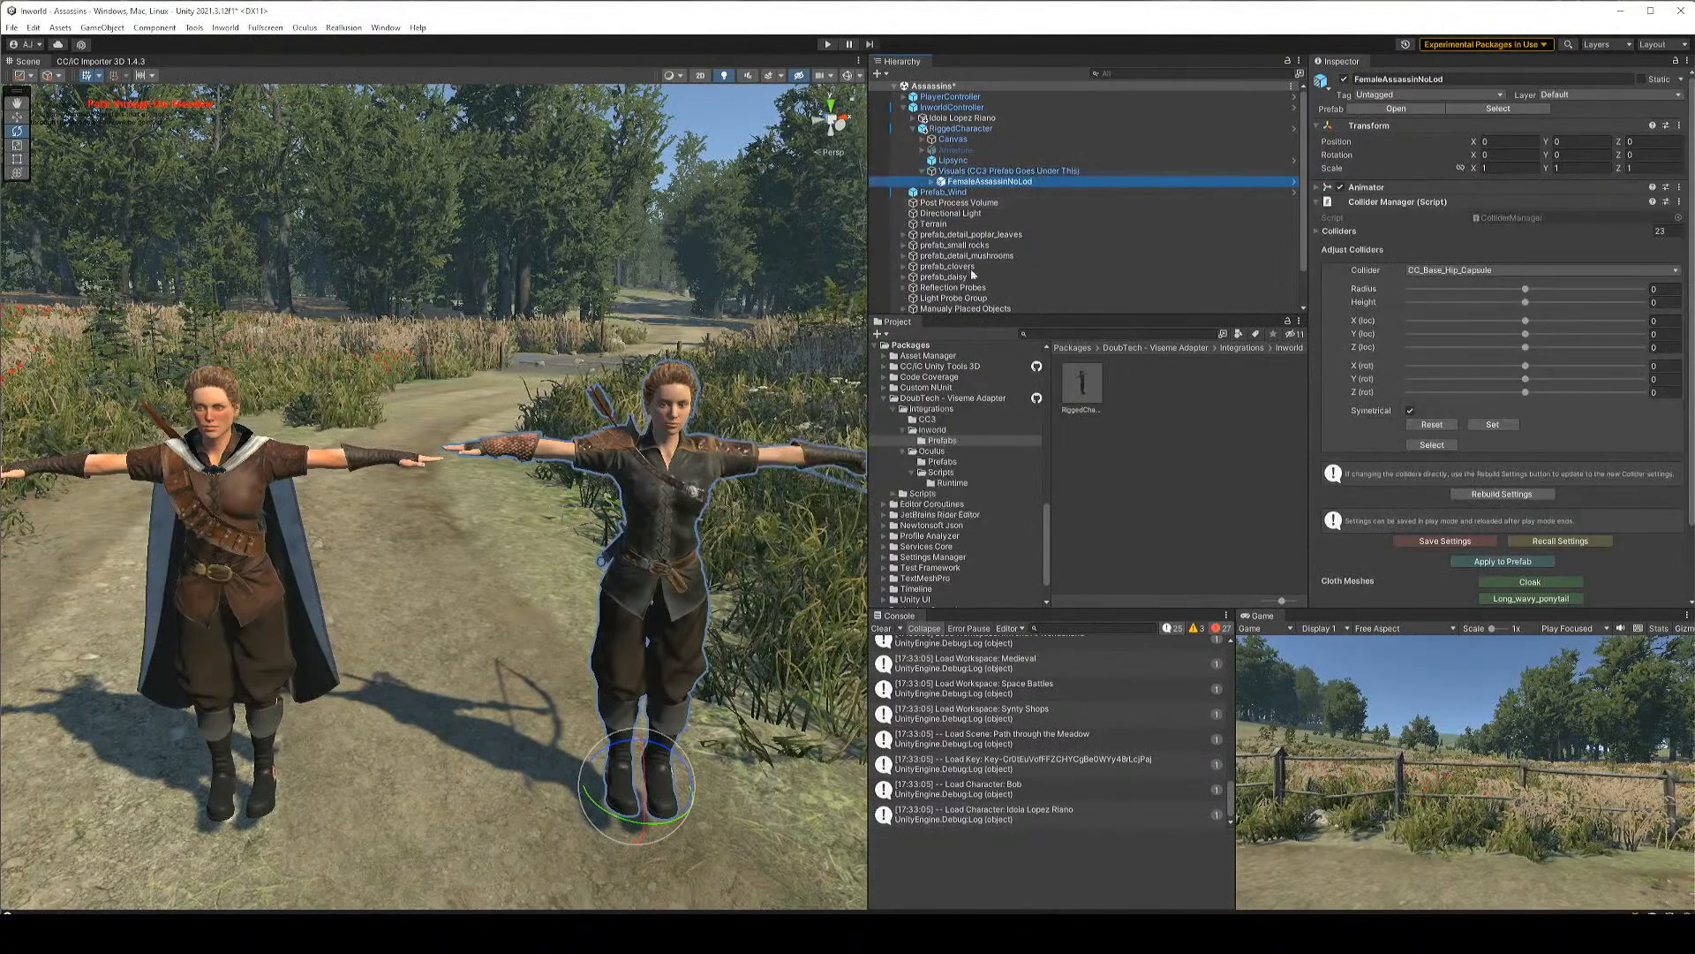
Unpack the RiggedCharacter prefab completely and delete FemaleAssassinNoLod from its Visuals object
right_click(971, 129)
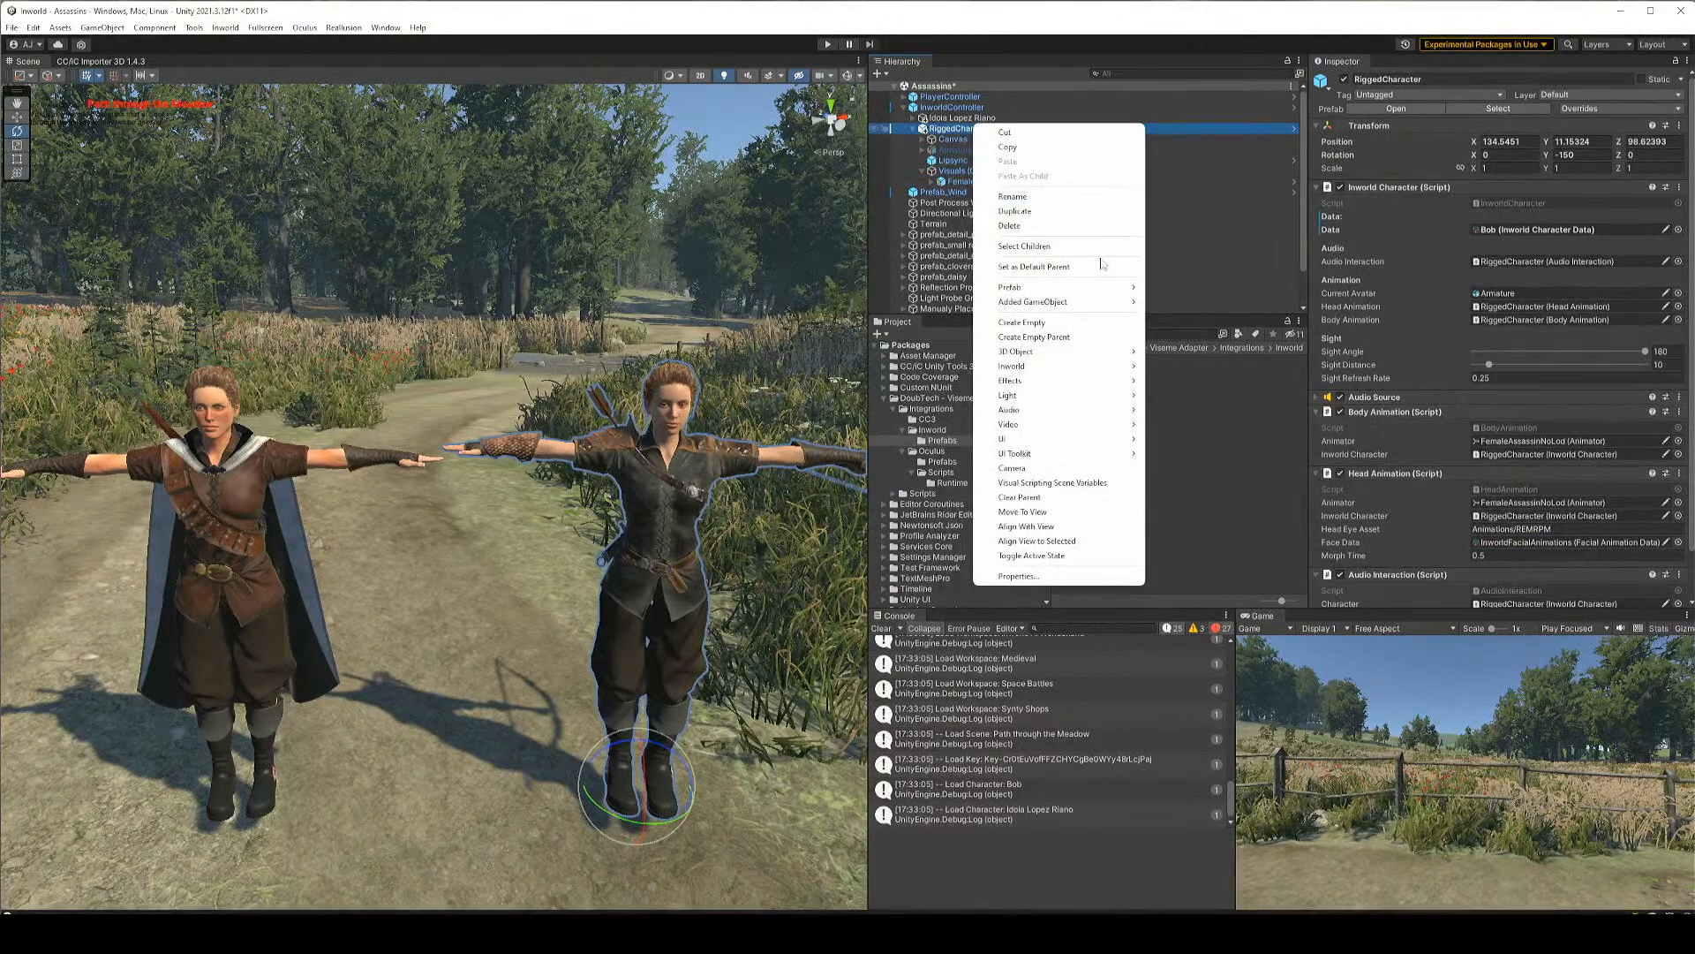
mouse_move(1067, 295)
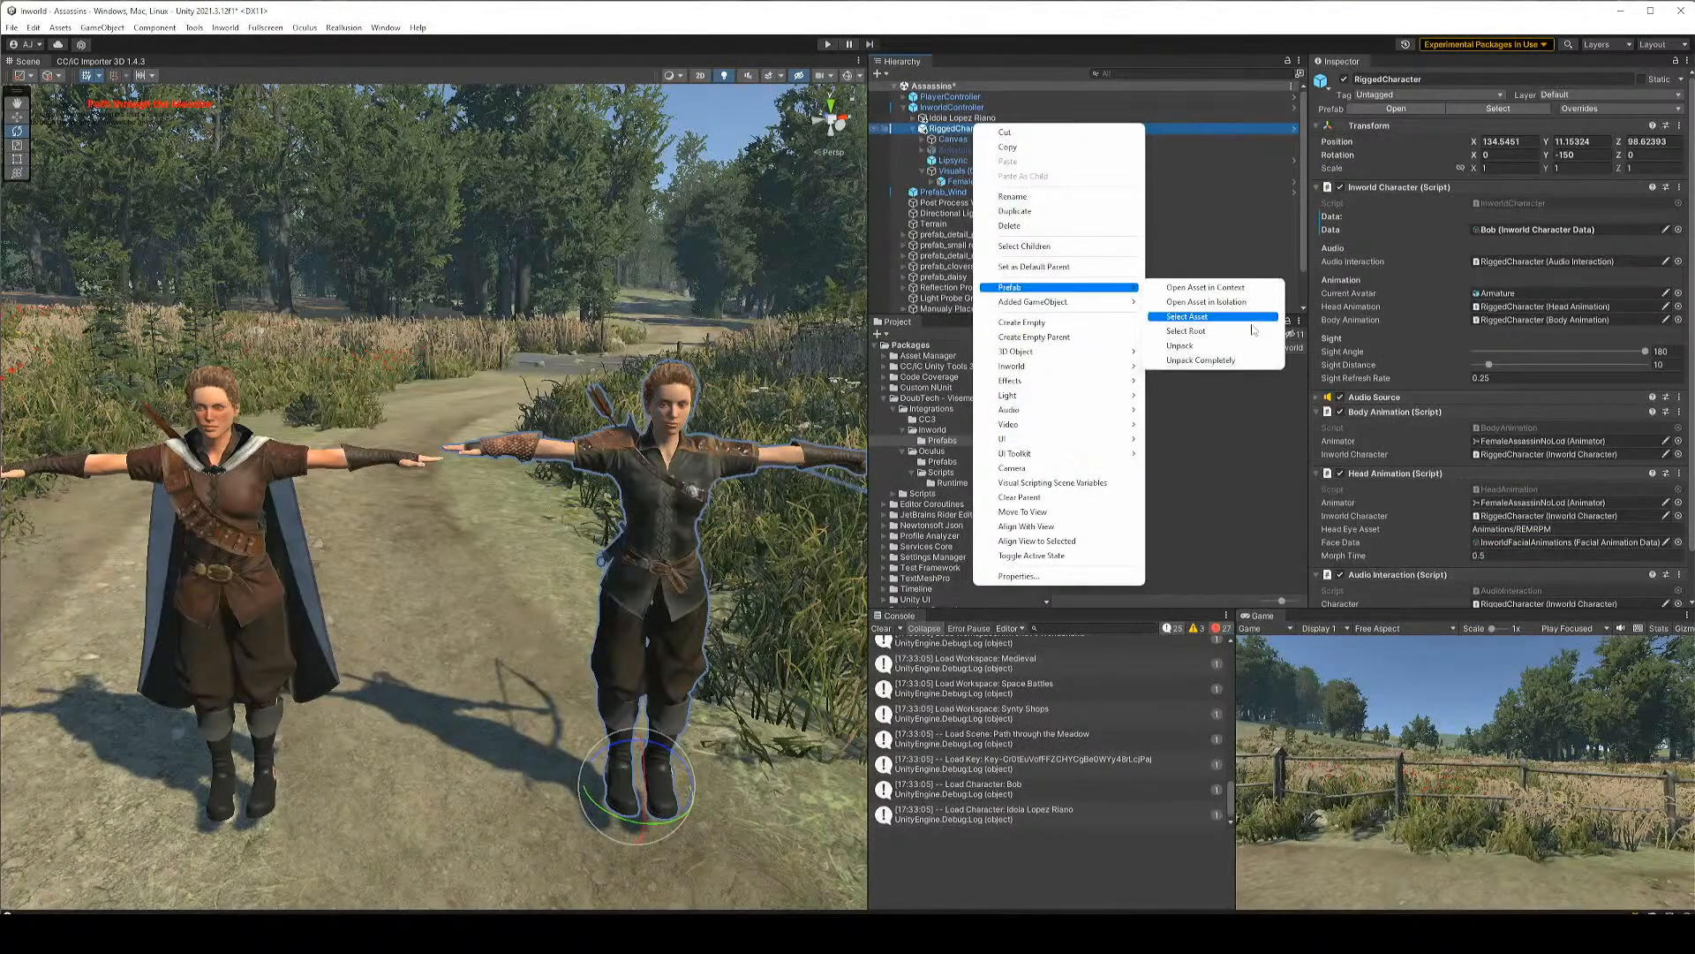
click(1201, 360)
click(970, 181)
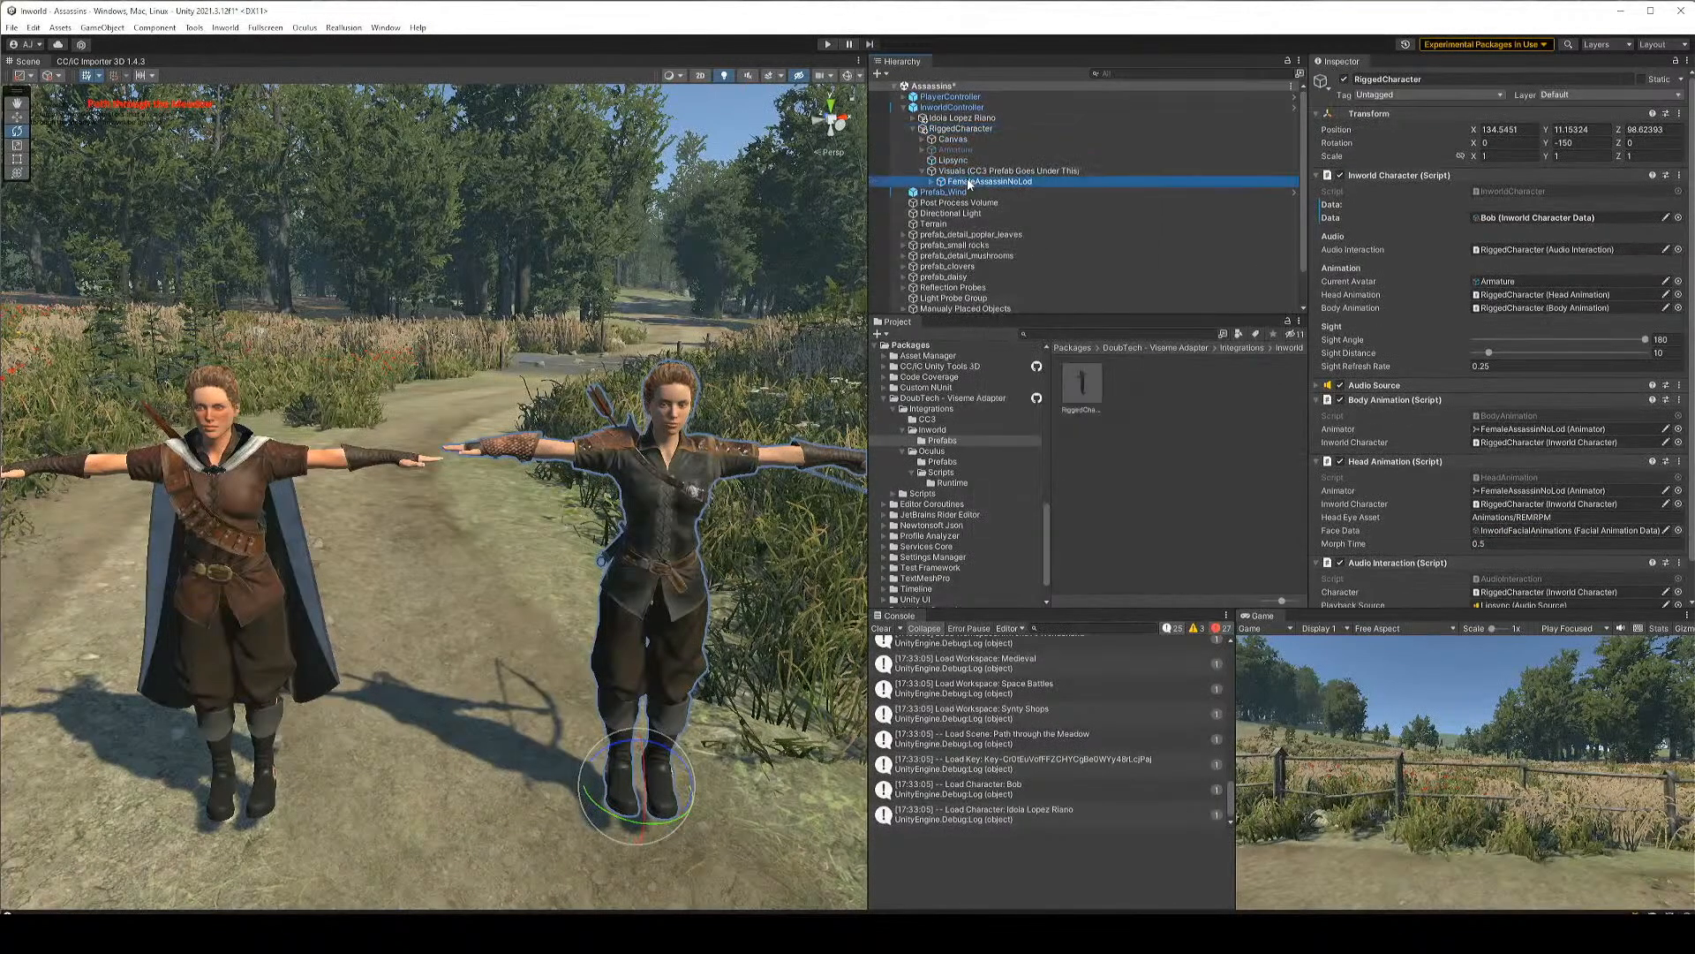
key(Delete)
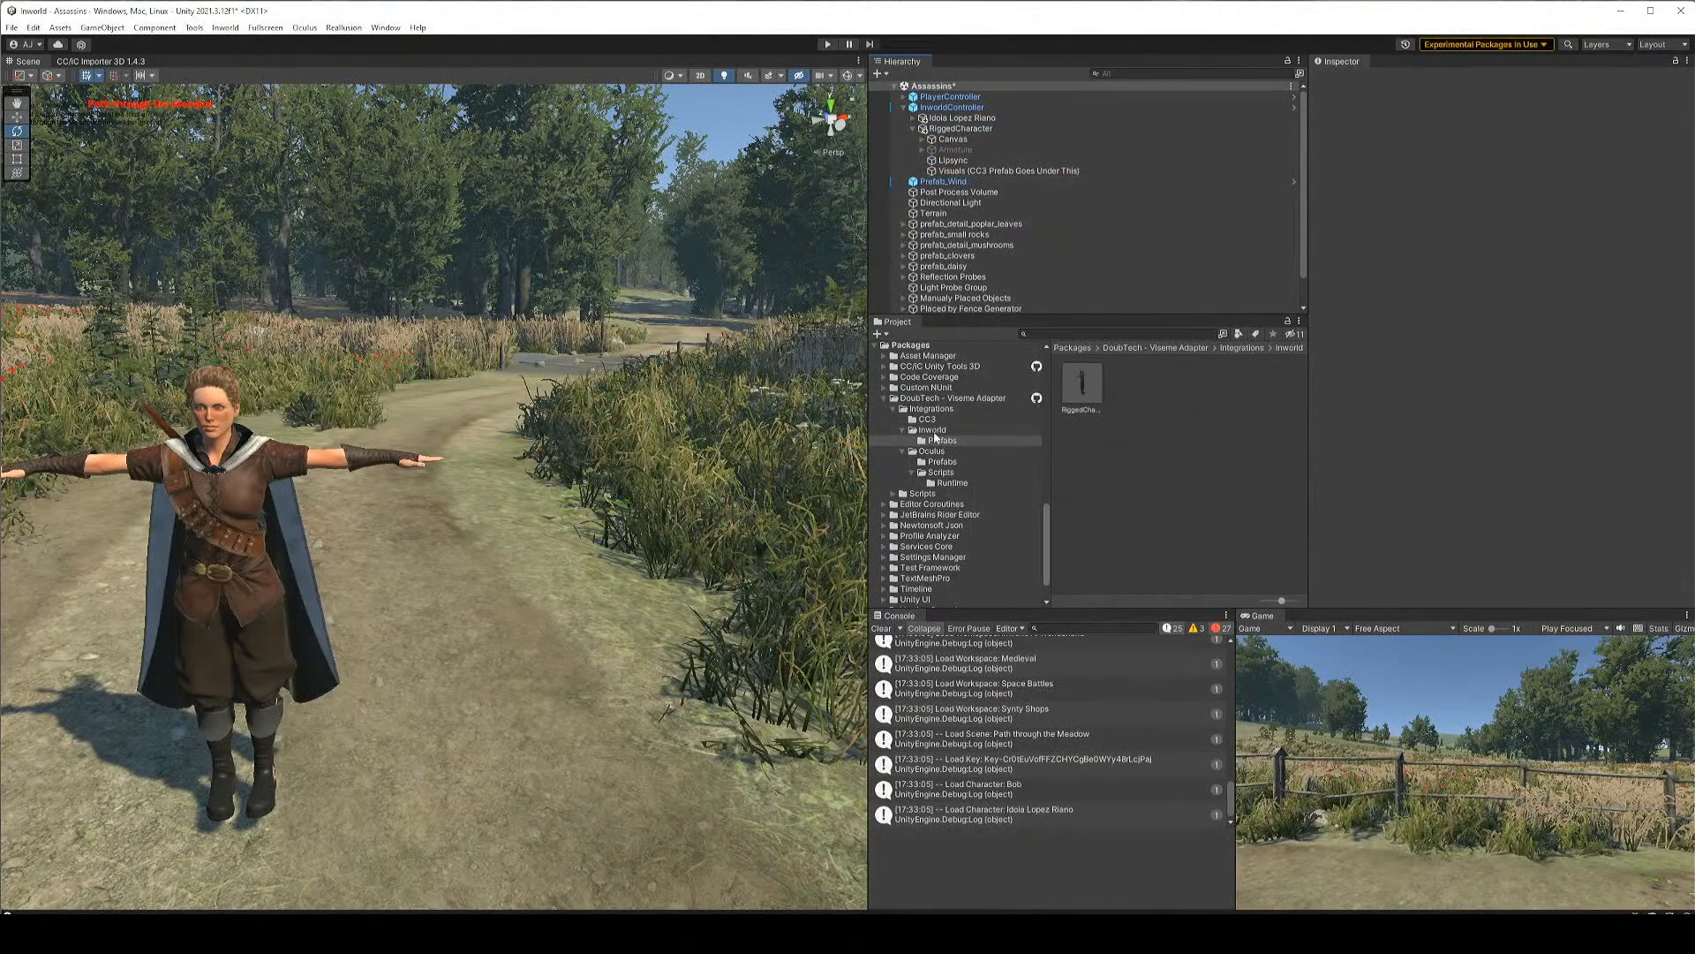
Build Bob's high quality materials in the CC/IC Importer with the features set to Everything
click(307, 28)
click(362, 45)
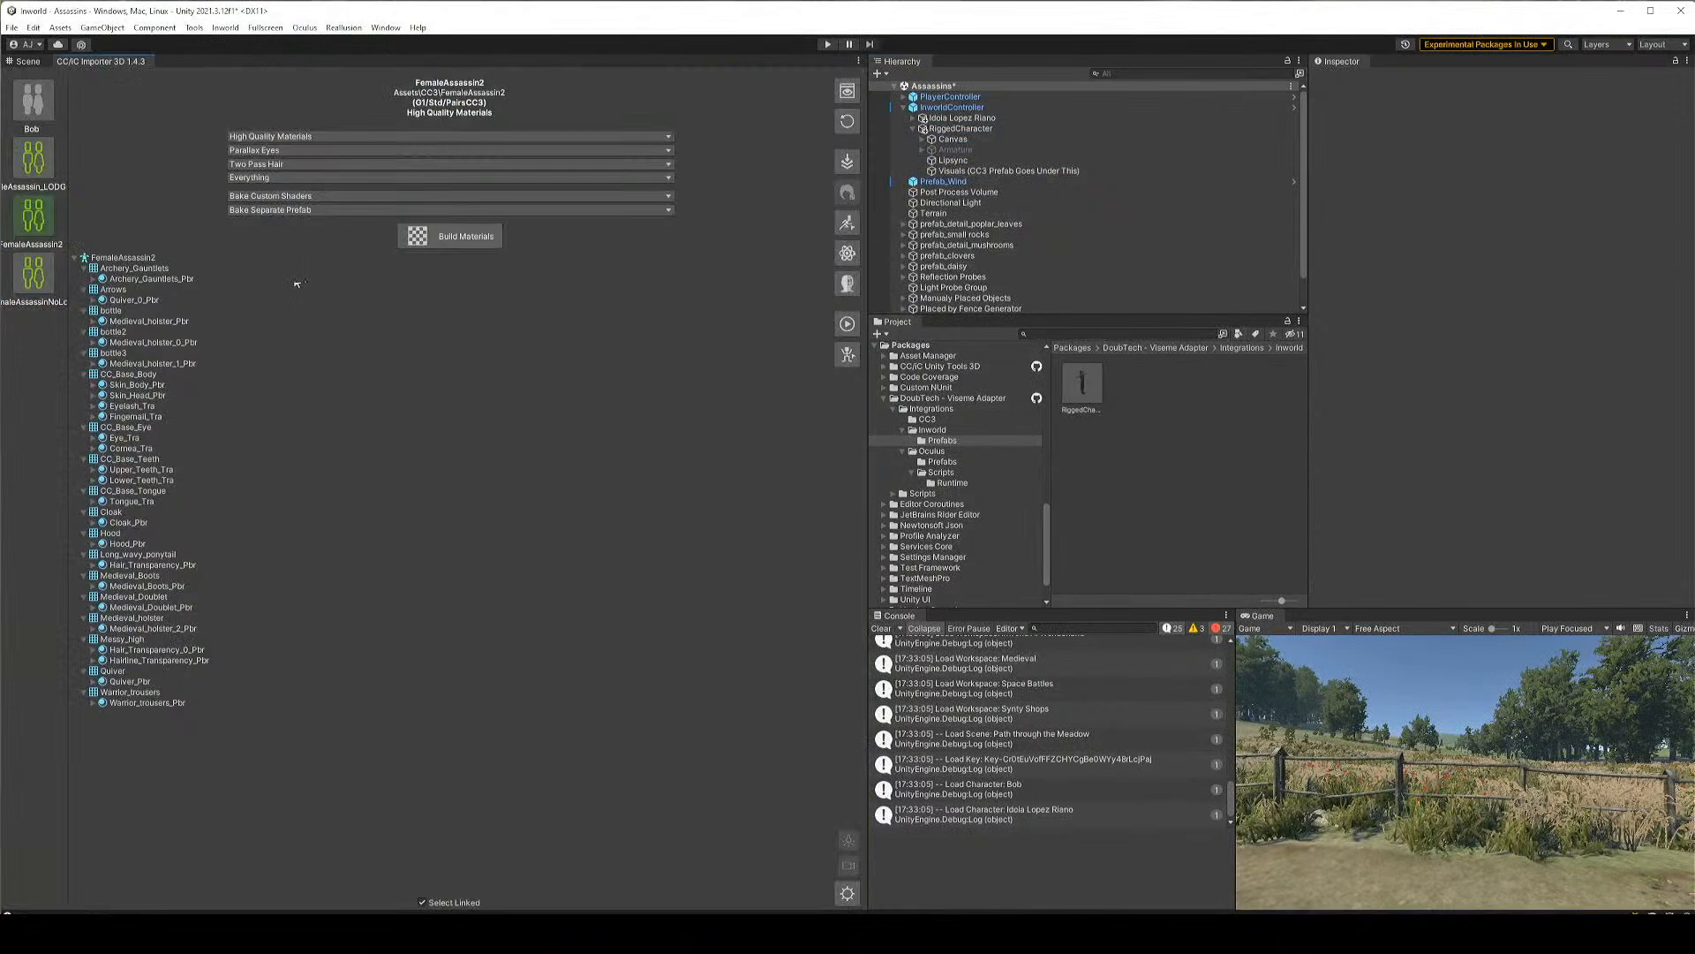
click(33, 100)
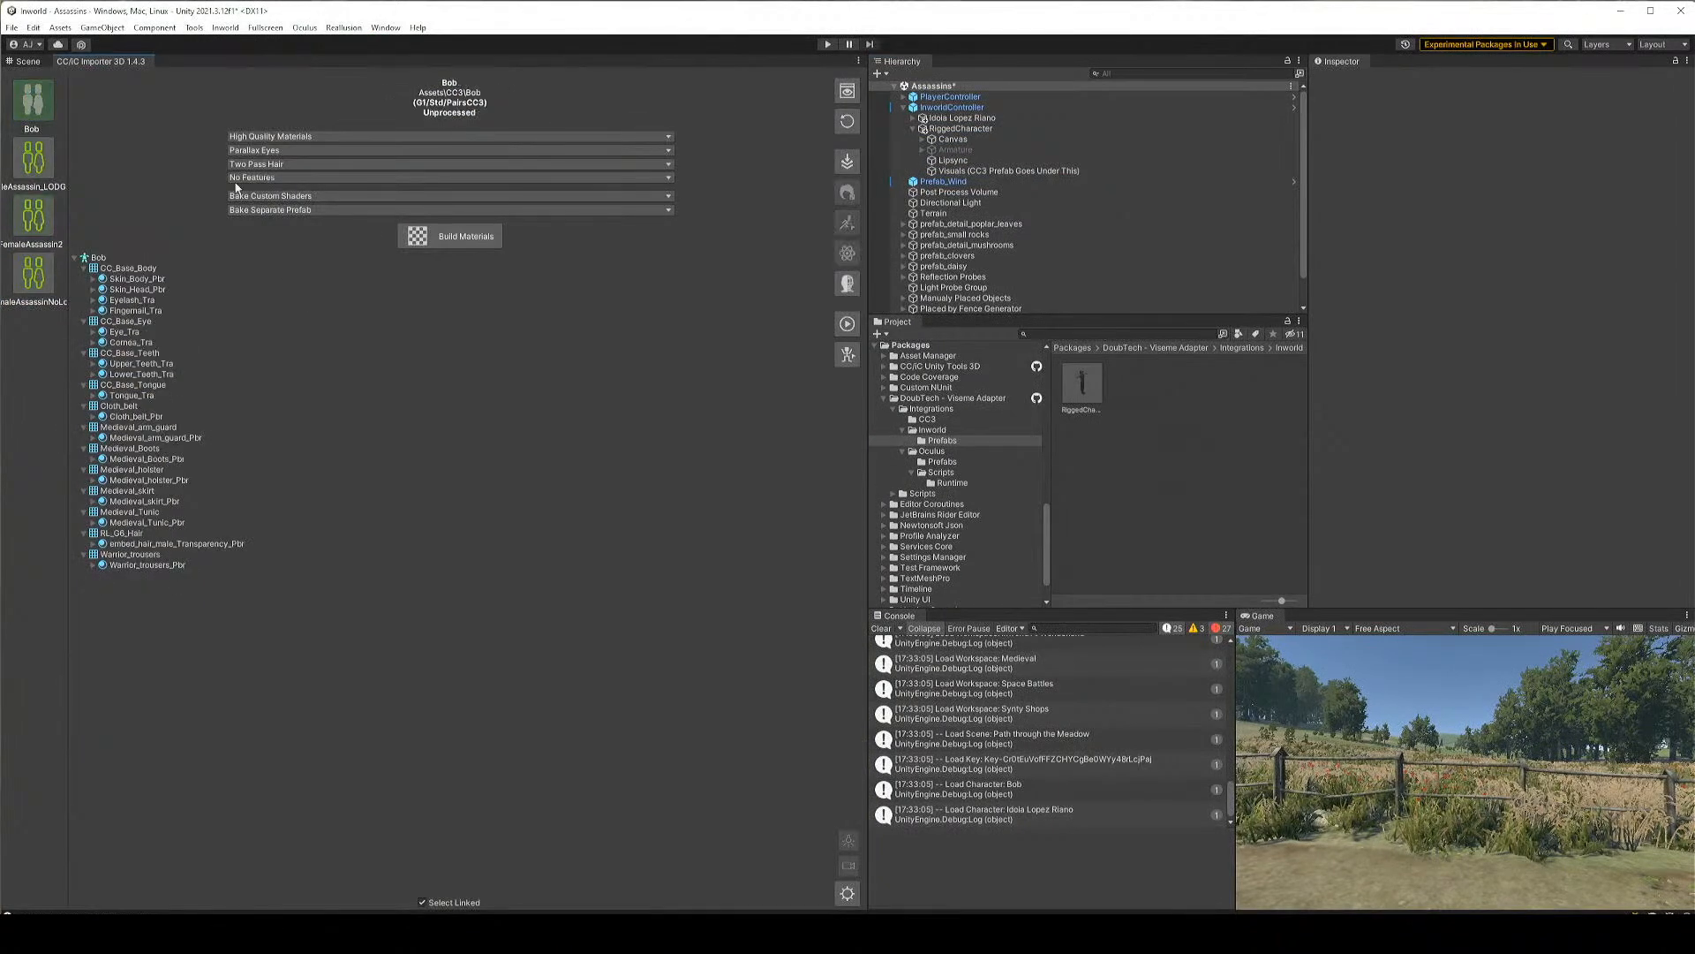
click(385, 177)
click(309, 203)
click(477, 239)
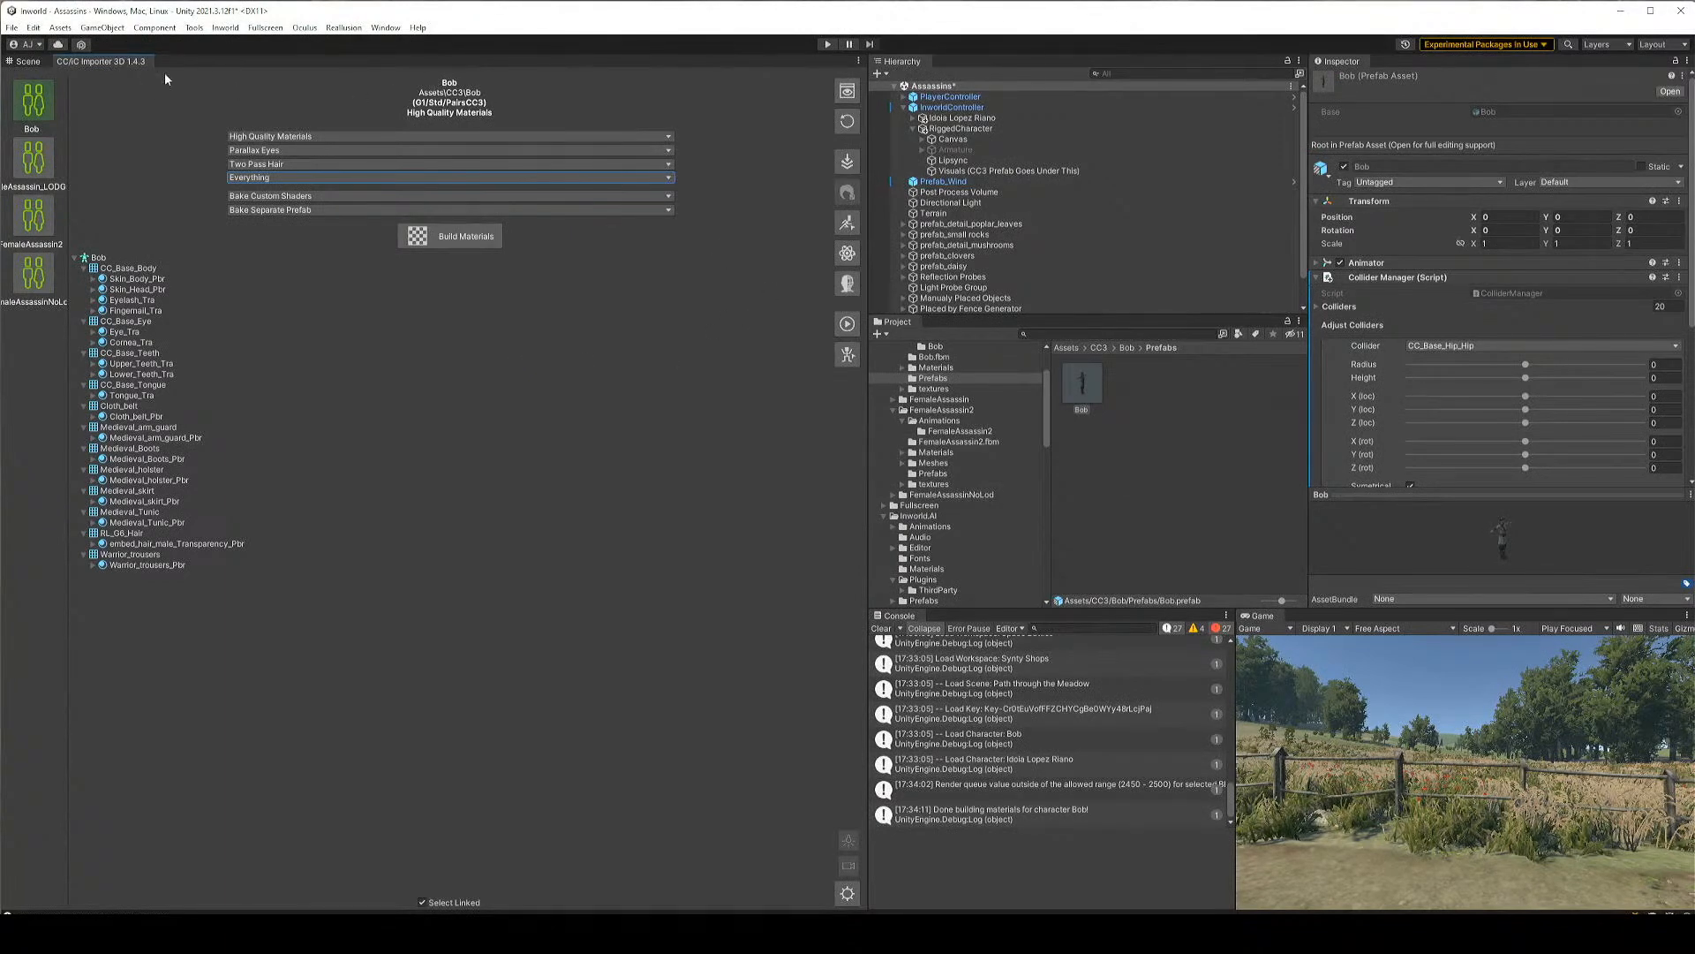
Add the Bob prefab to the scene and nest the Bob object under the RiggedCharacter's Visuals object
click(27, 62)
scroll(978, 160, down, 2)
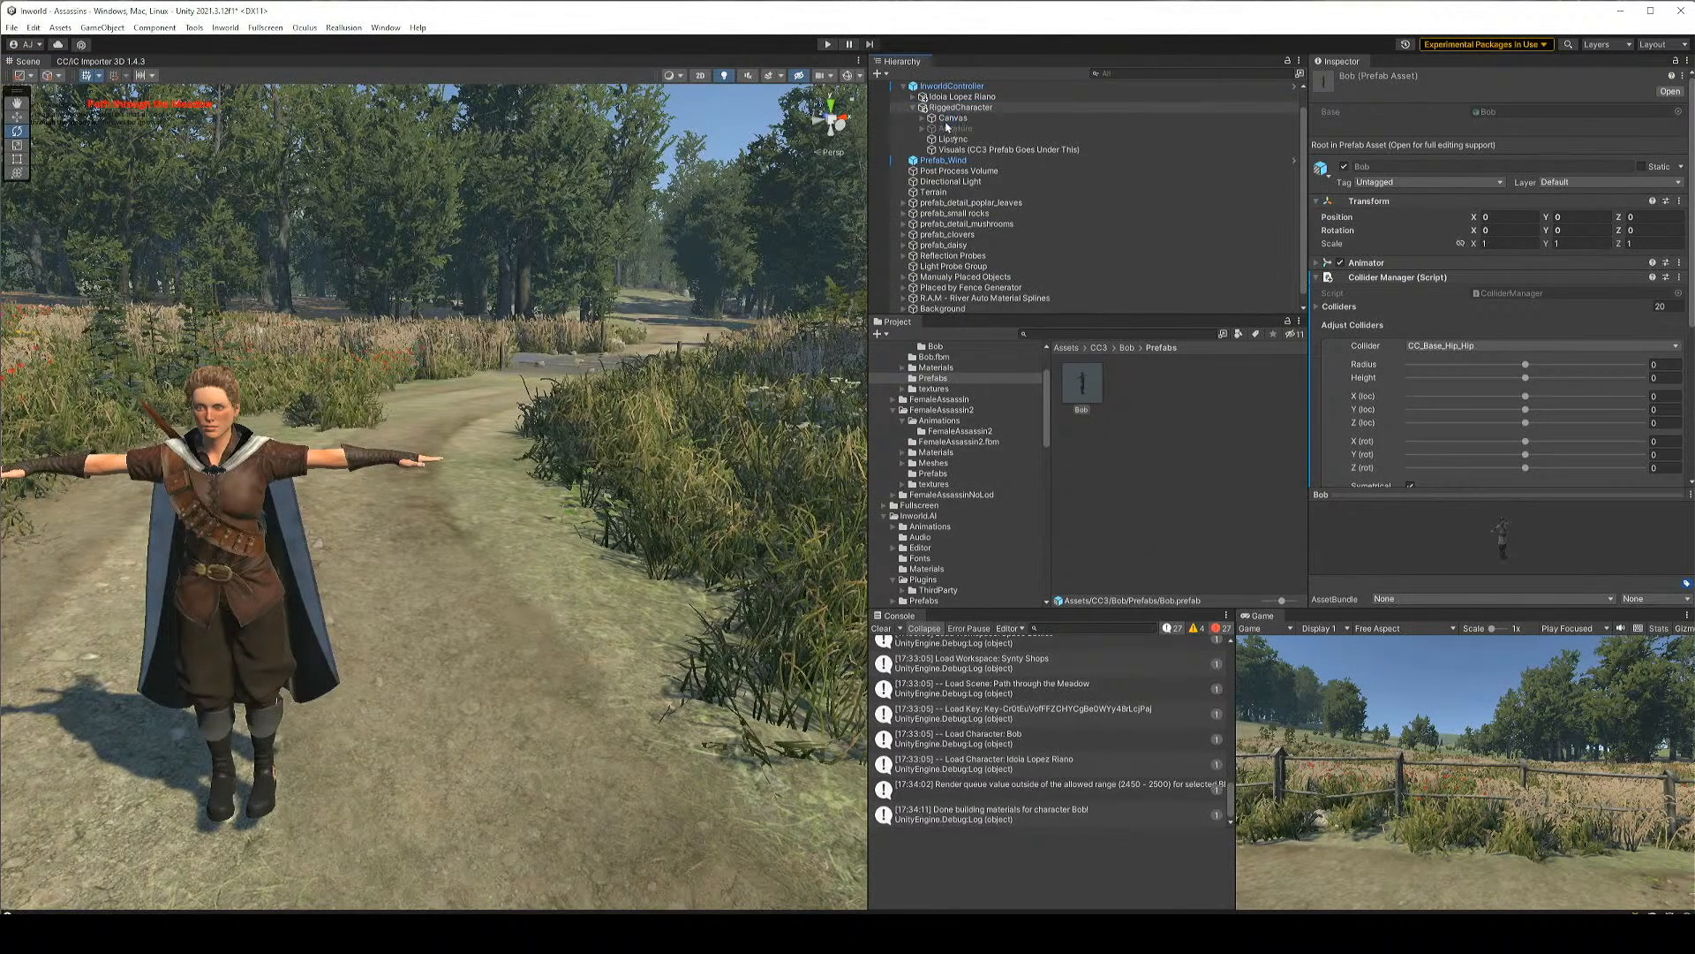
key(ctrl+s)
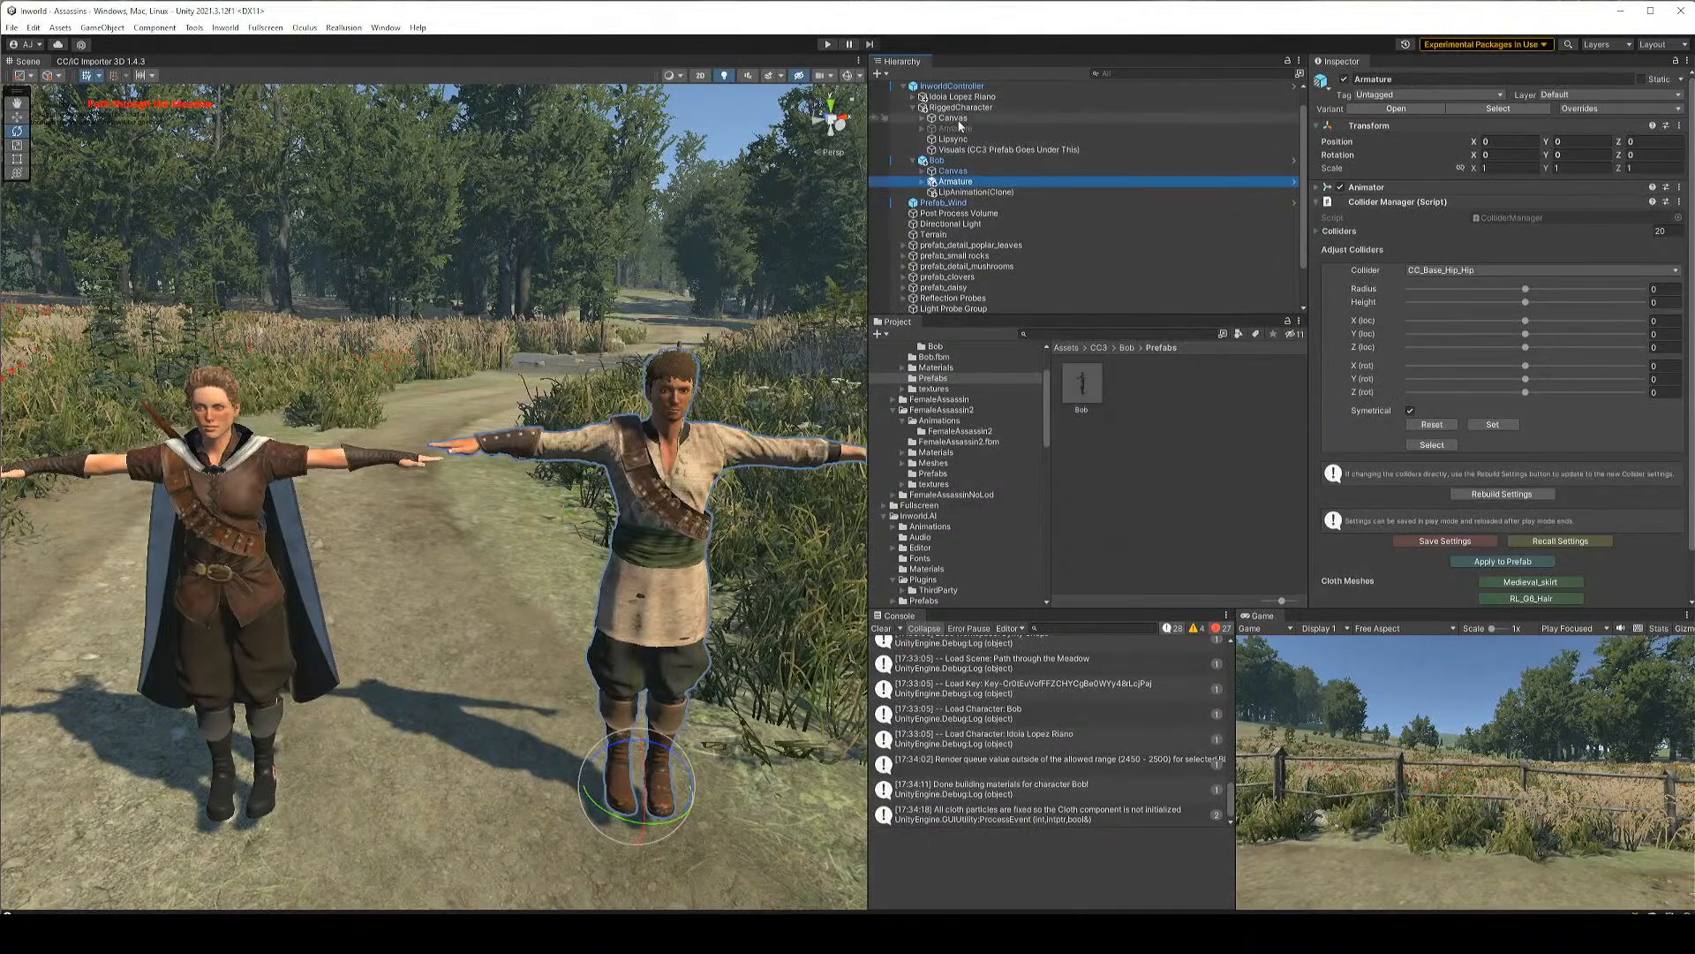
drag(945, 162, 971, 153)
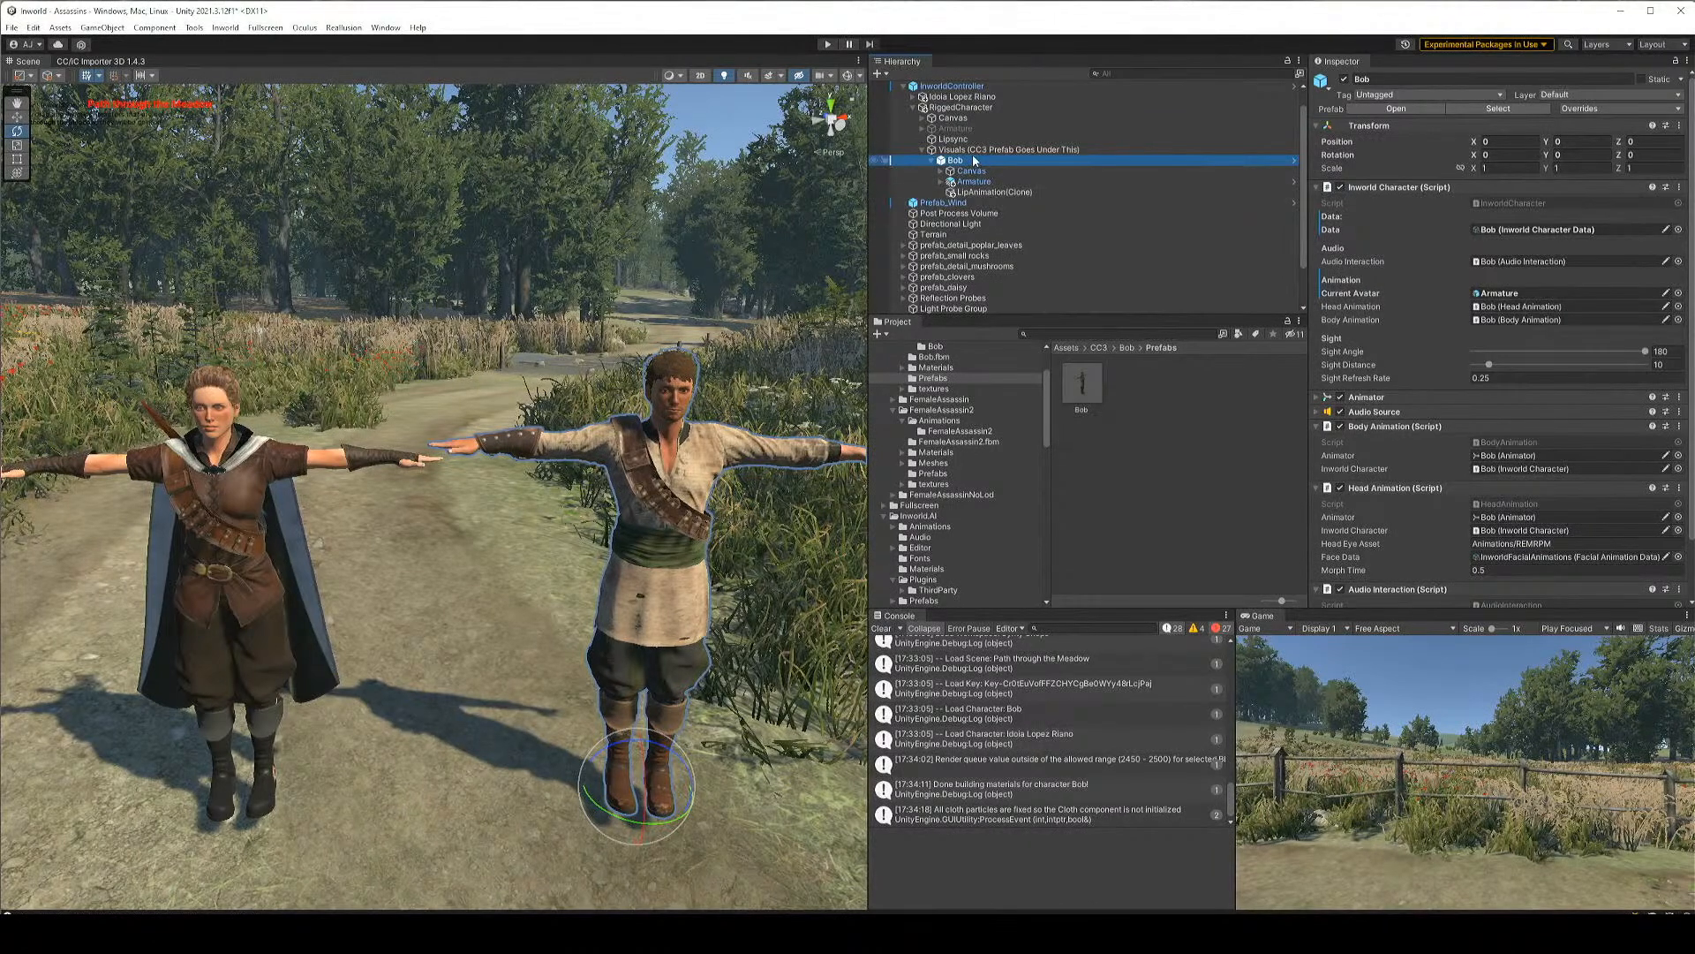
Examine the components of the nested Bob object and its LipAnimation(Clone), Armature and Canvas children, including the lip sync references
click(987, 193)
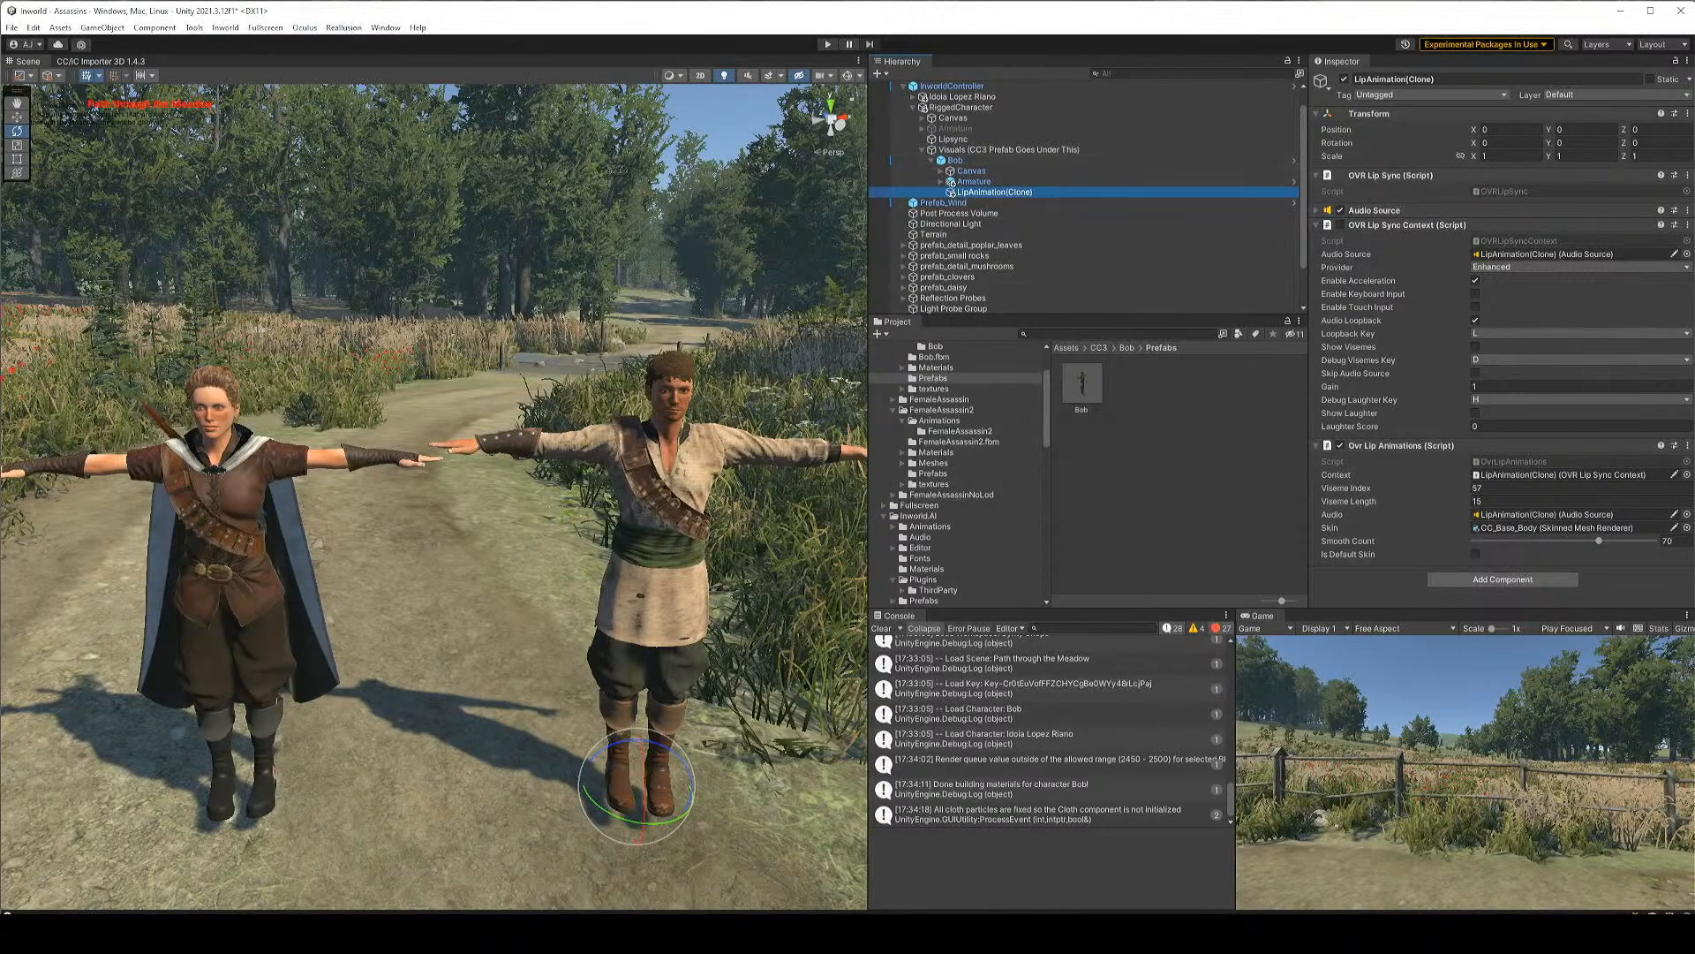
click(971, 161)
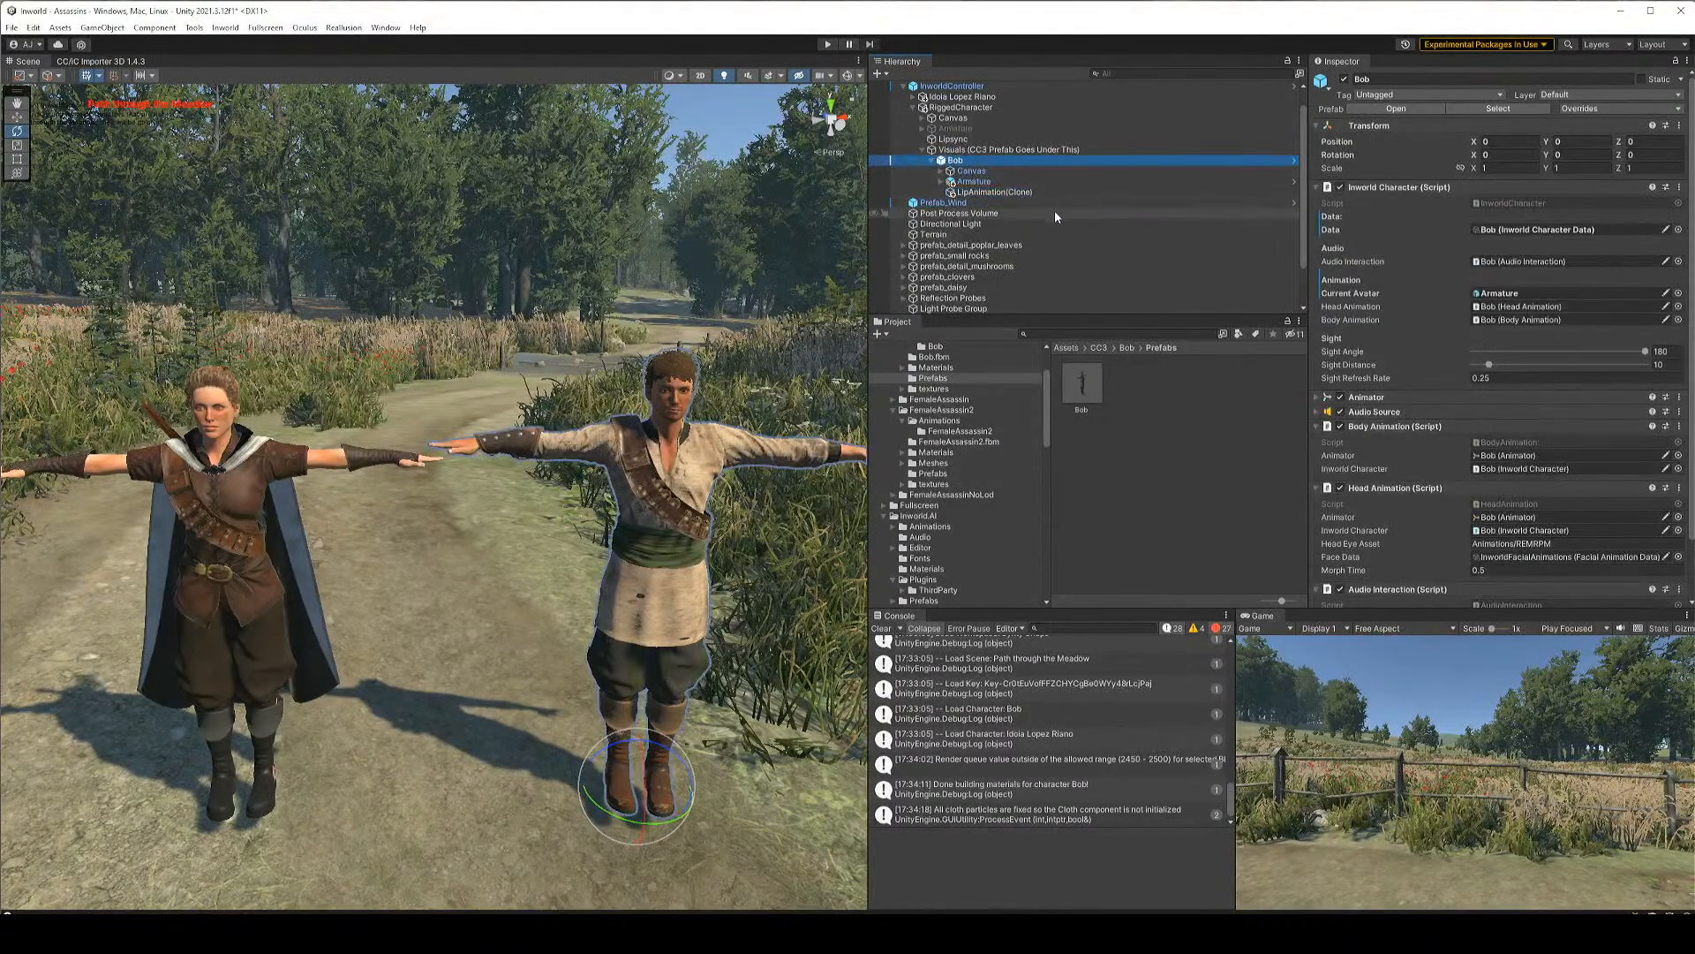
scroll(987, 431, up, 3)
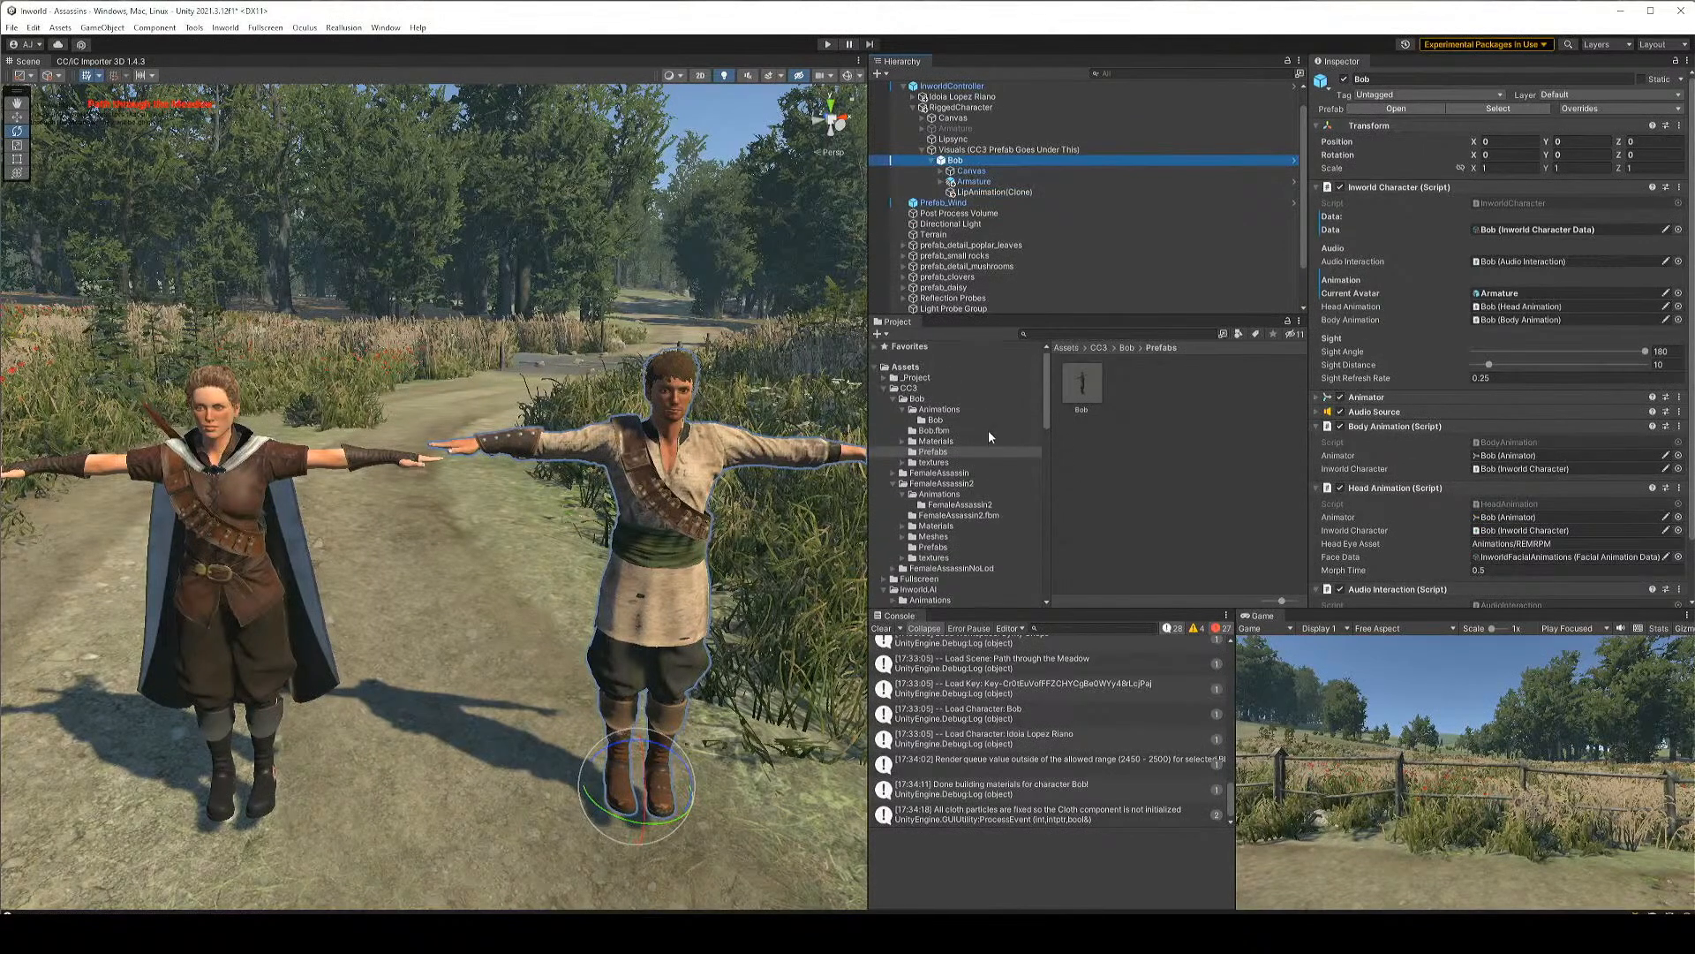
click(957, 450)
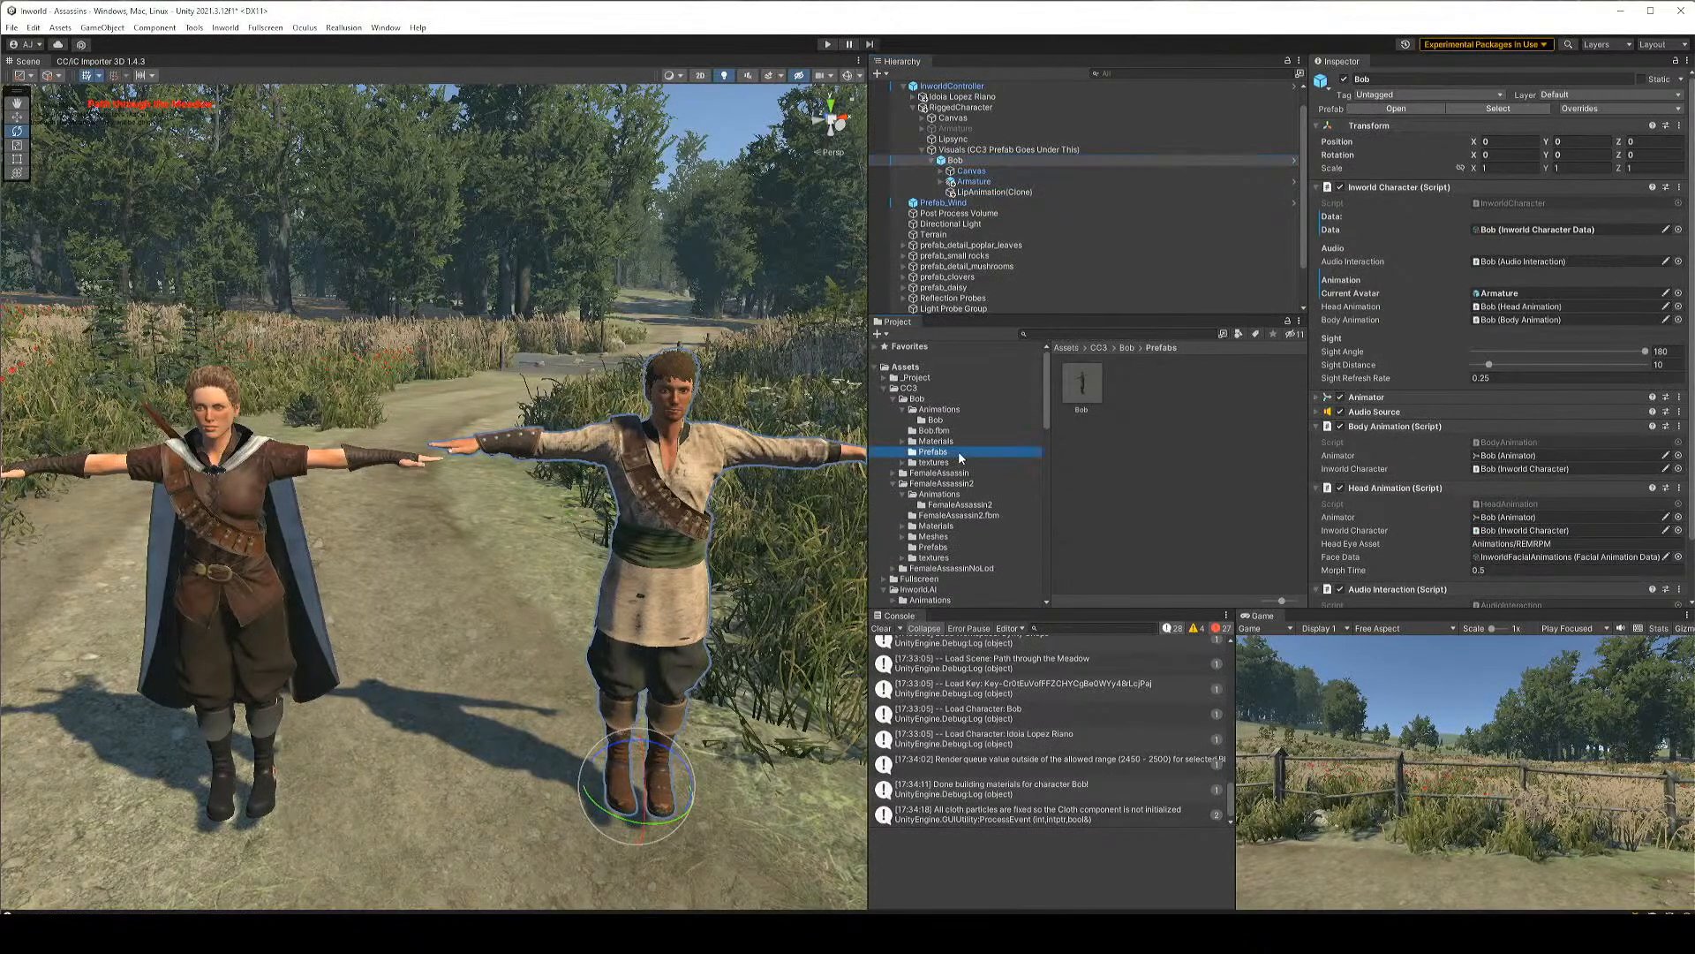
click(983, 193)
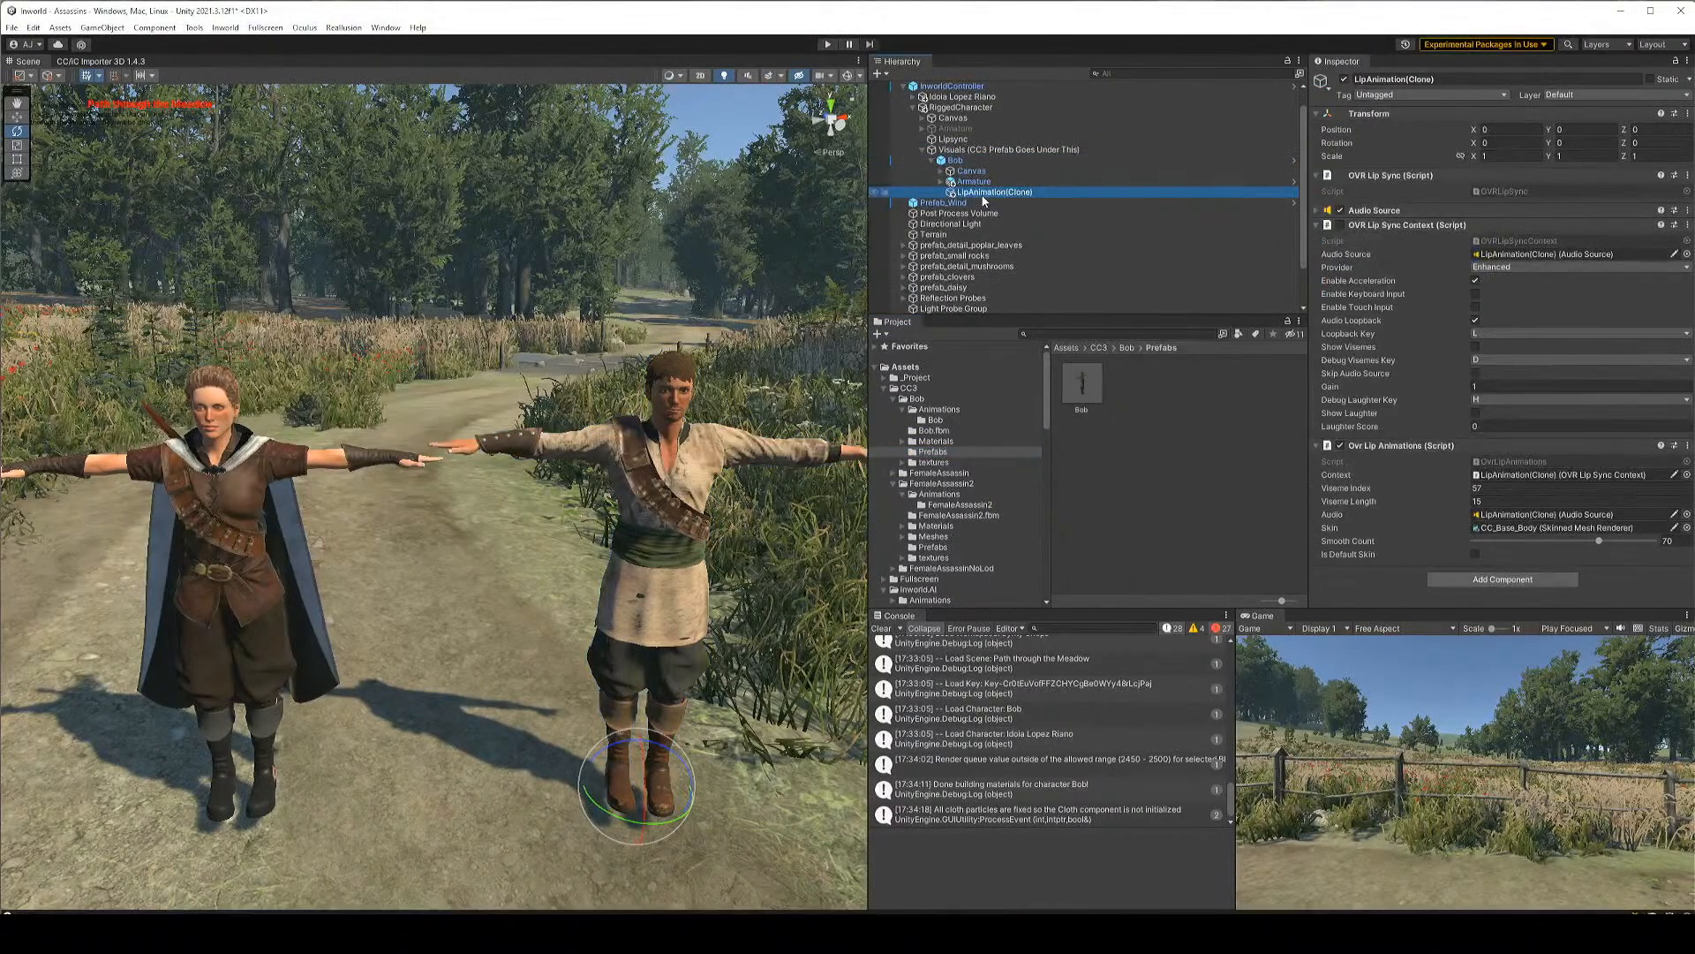
click(975, 182)
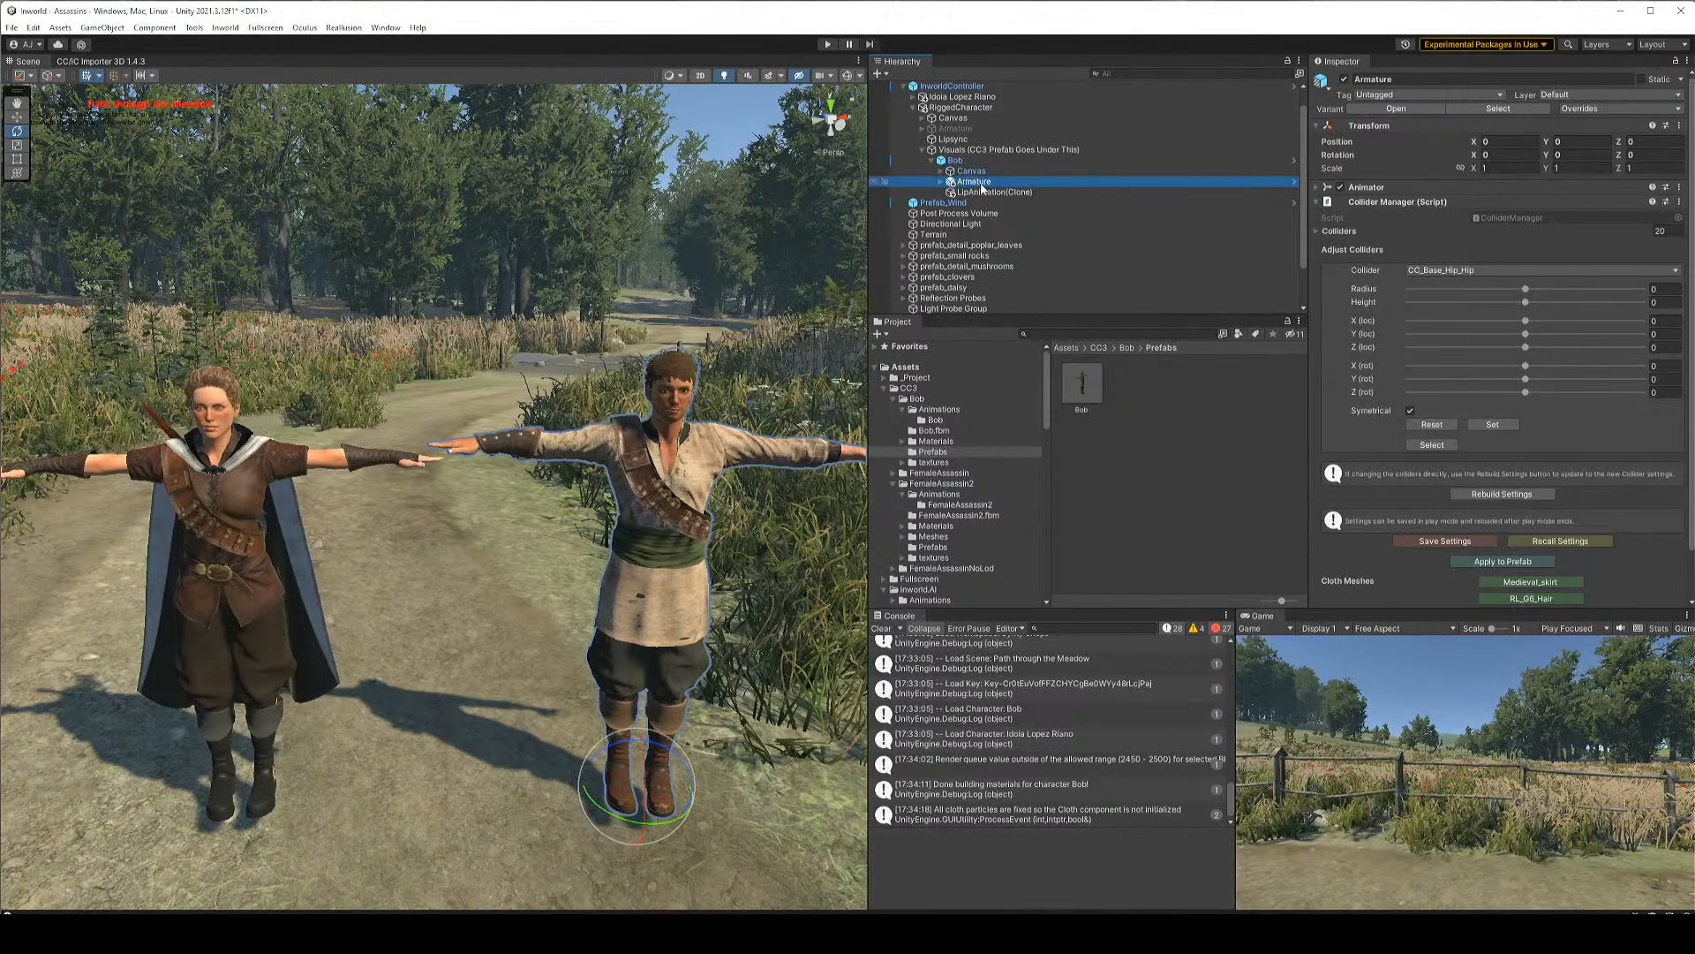
key(Up)
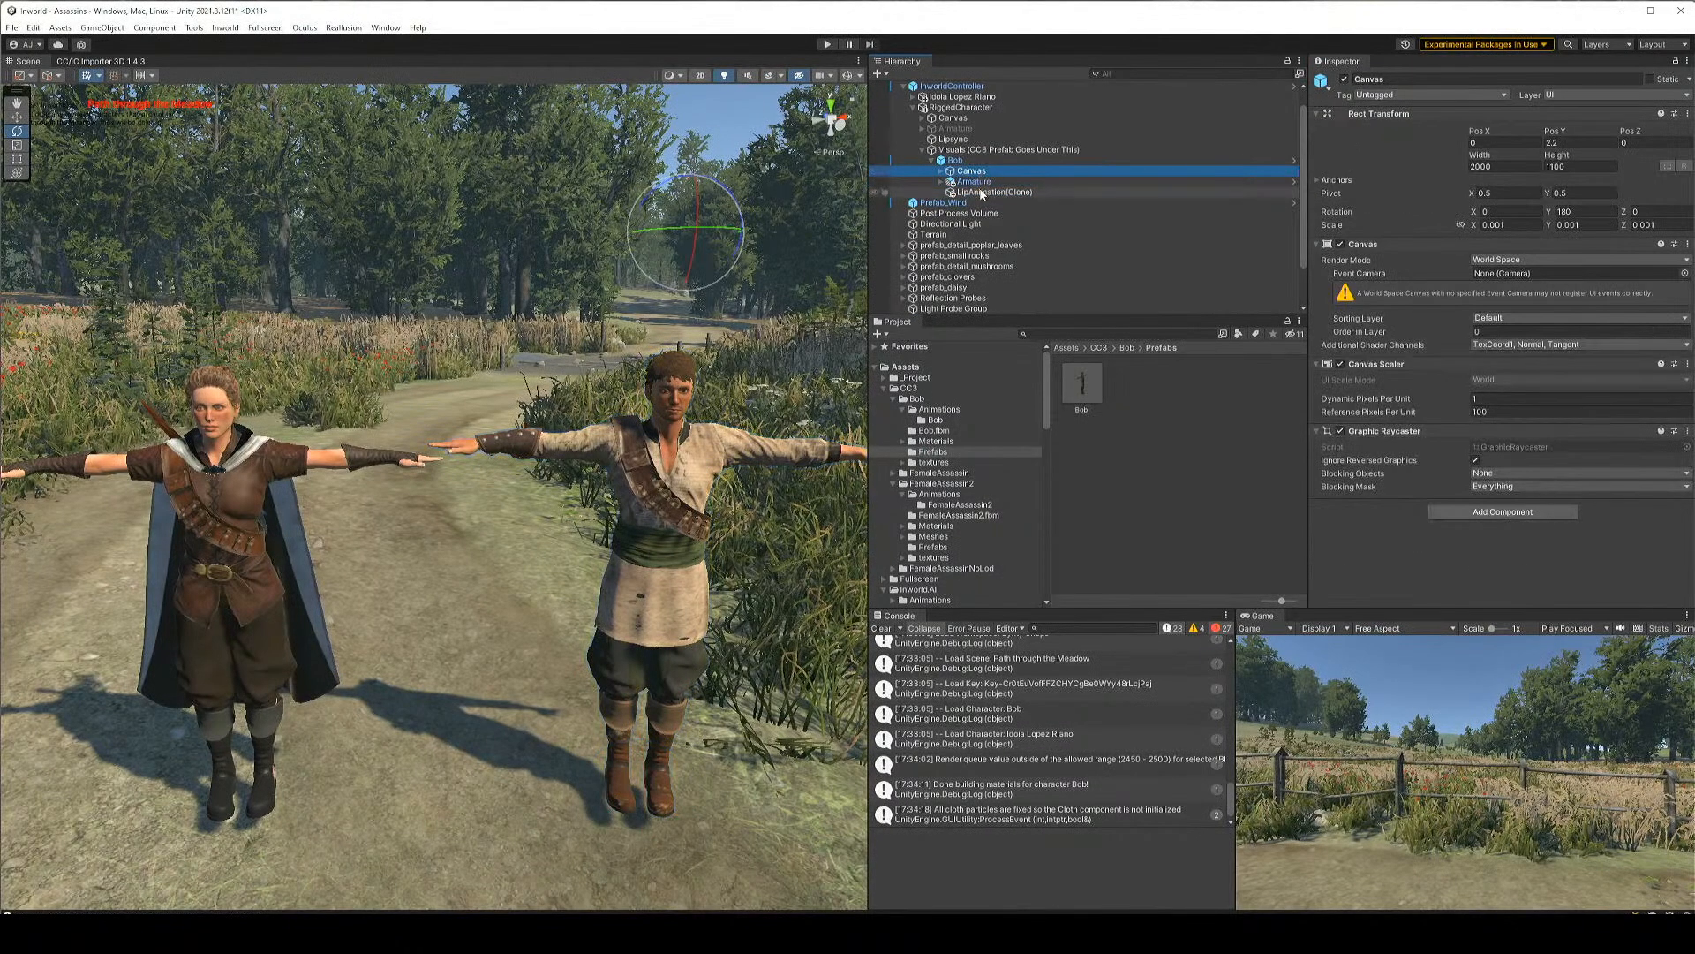
click(982, 193)
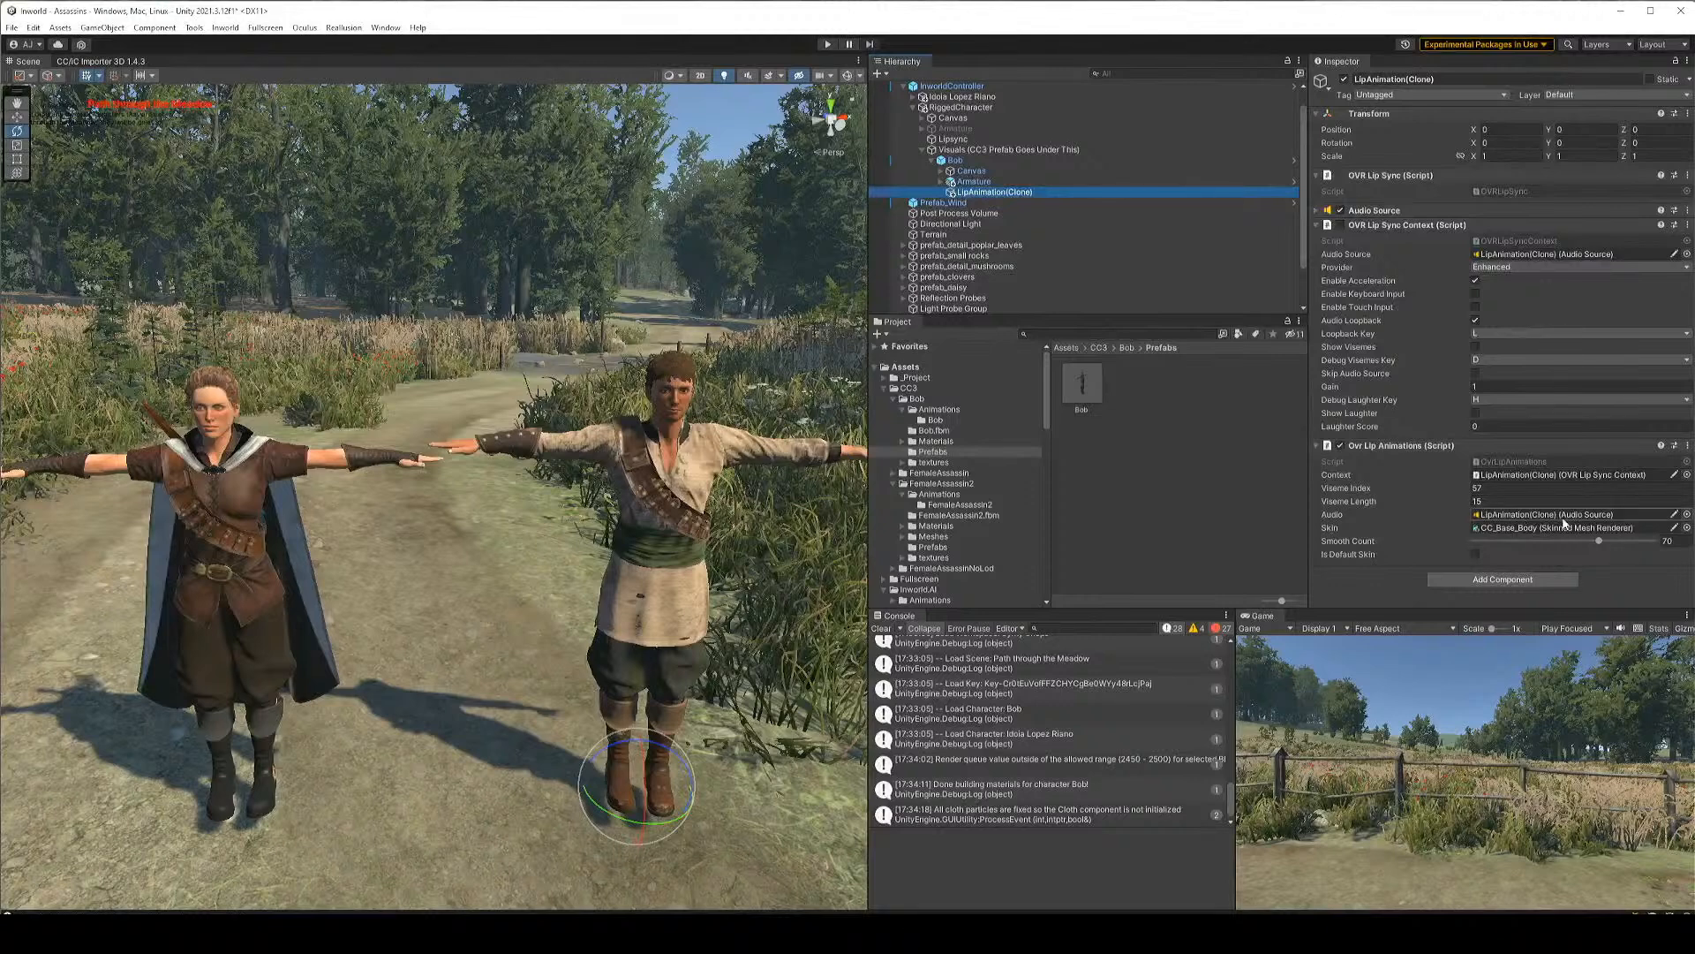
click(1559, 478)
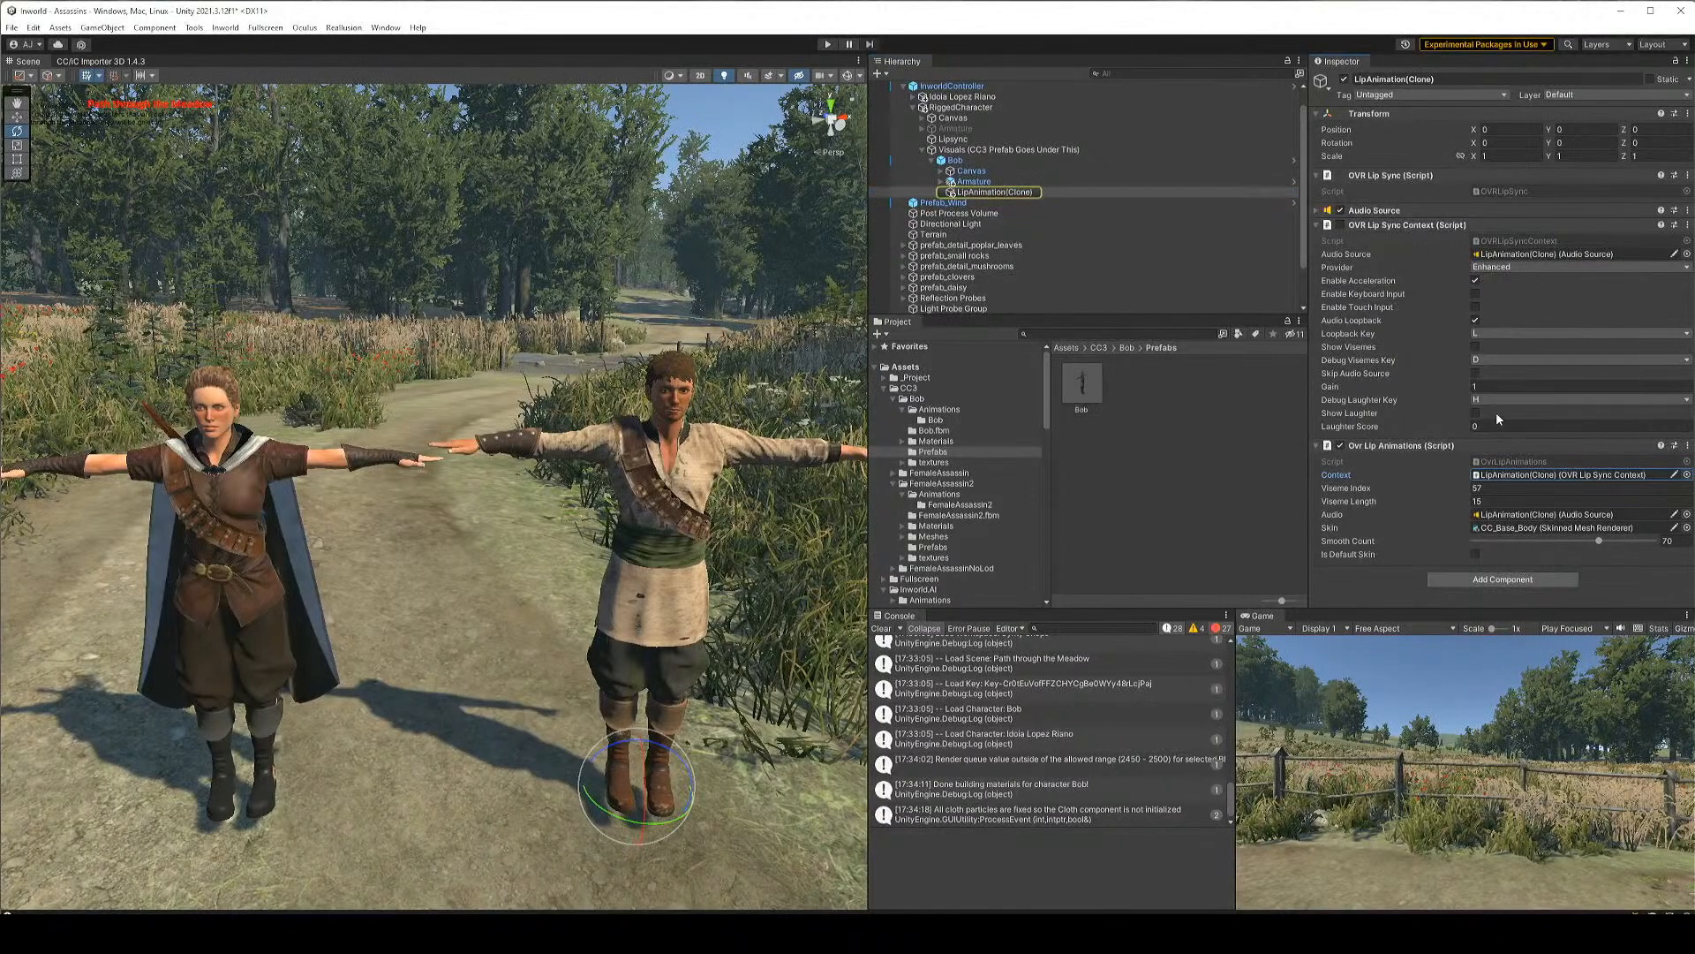
Move LipAnimation(Clone) out of the nested Bob object and delete it
click(956, 160)
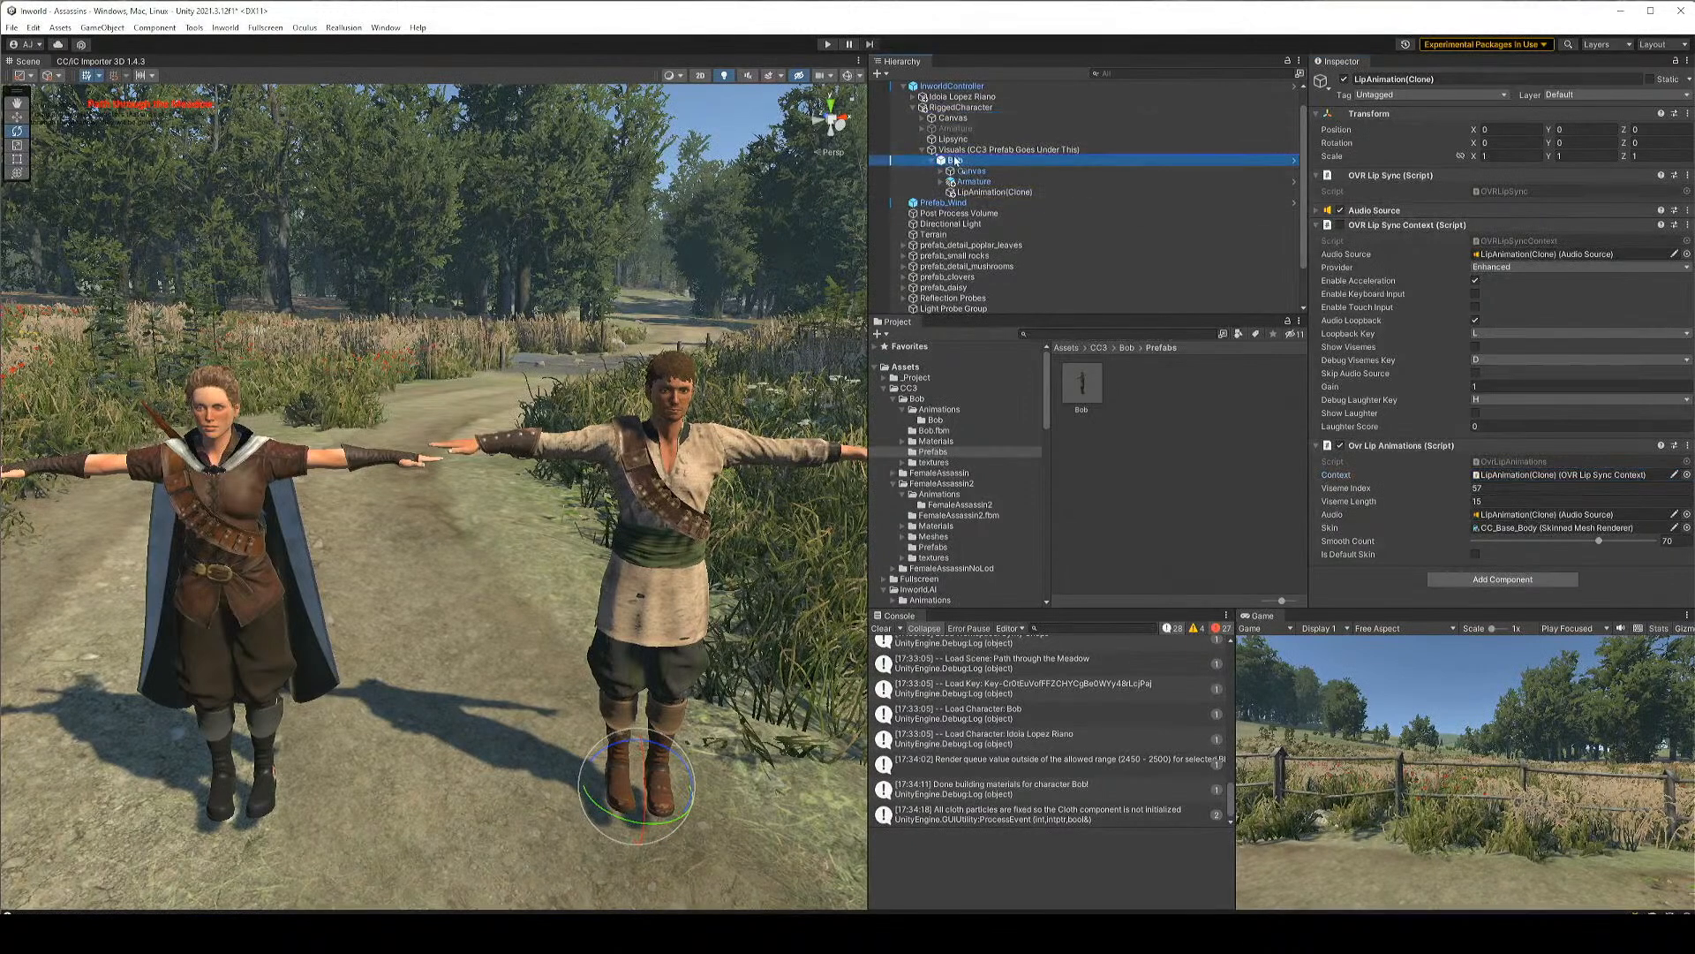
click(962, 192)
mouse_move(968, 194)
mouse_down()
mouse_move(952, 107)
mouse_move(950, 152)
mouse_up()
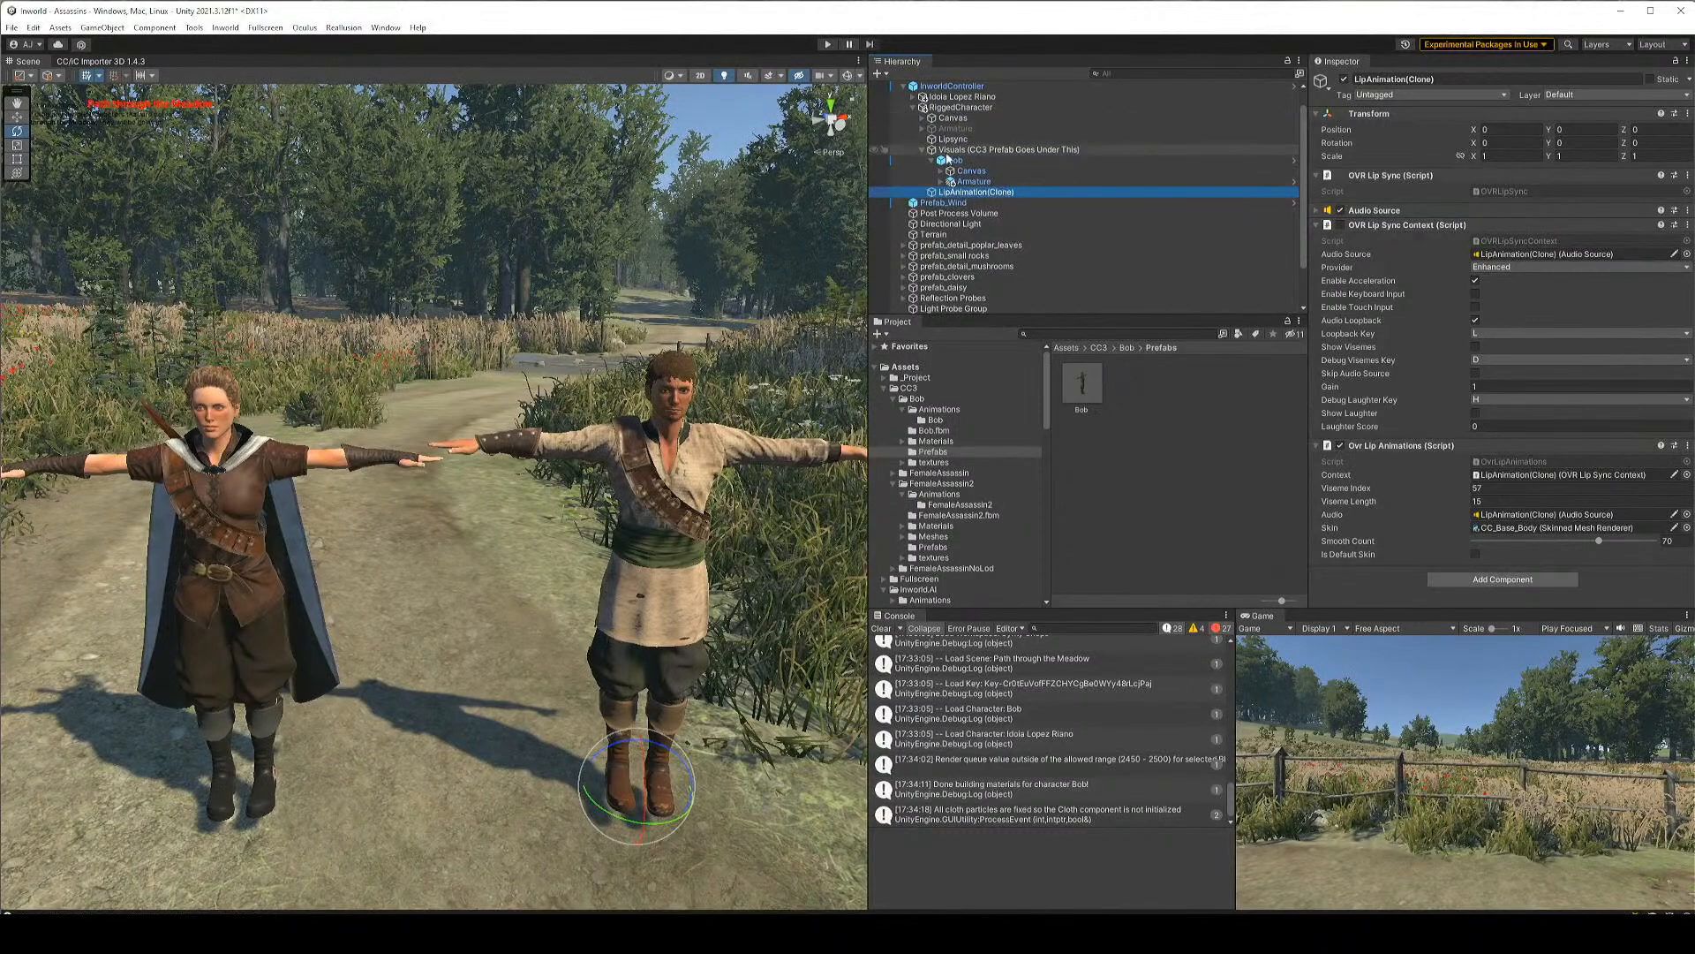
right_click(965, 194)
click(1007, 298)
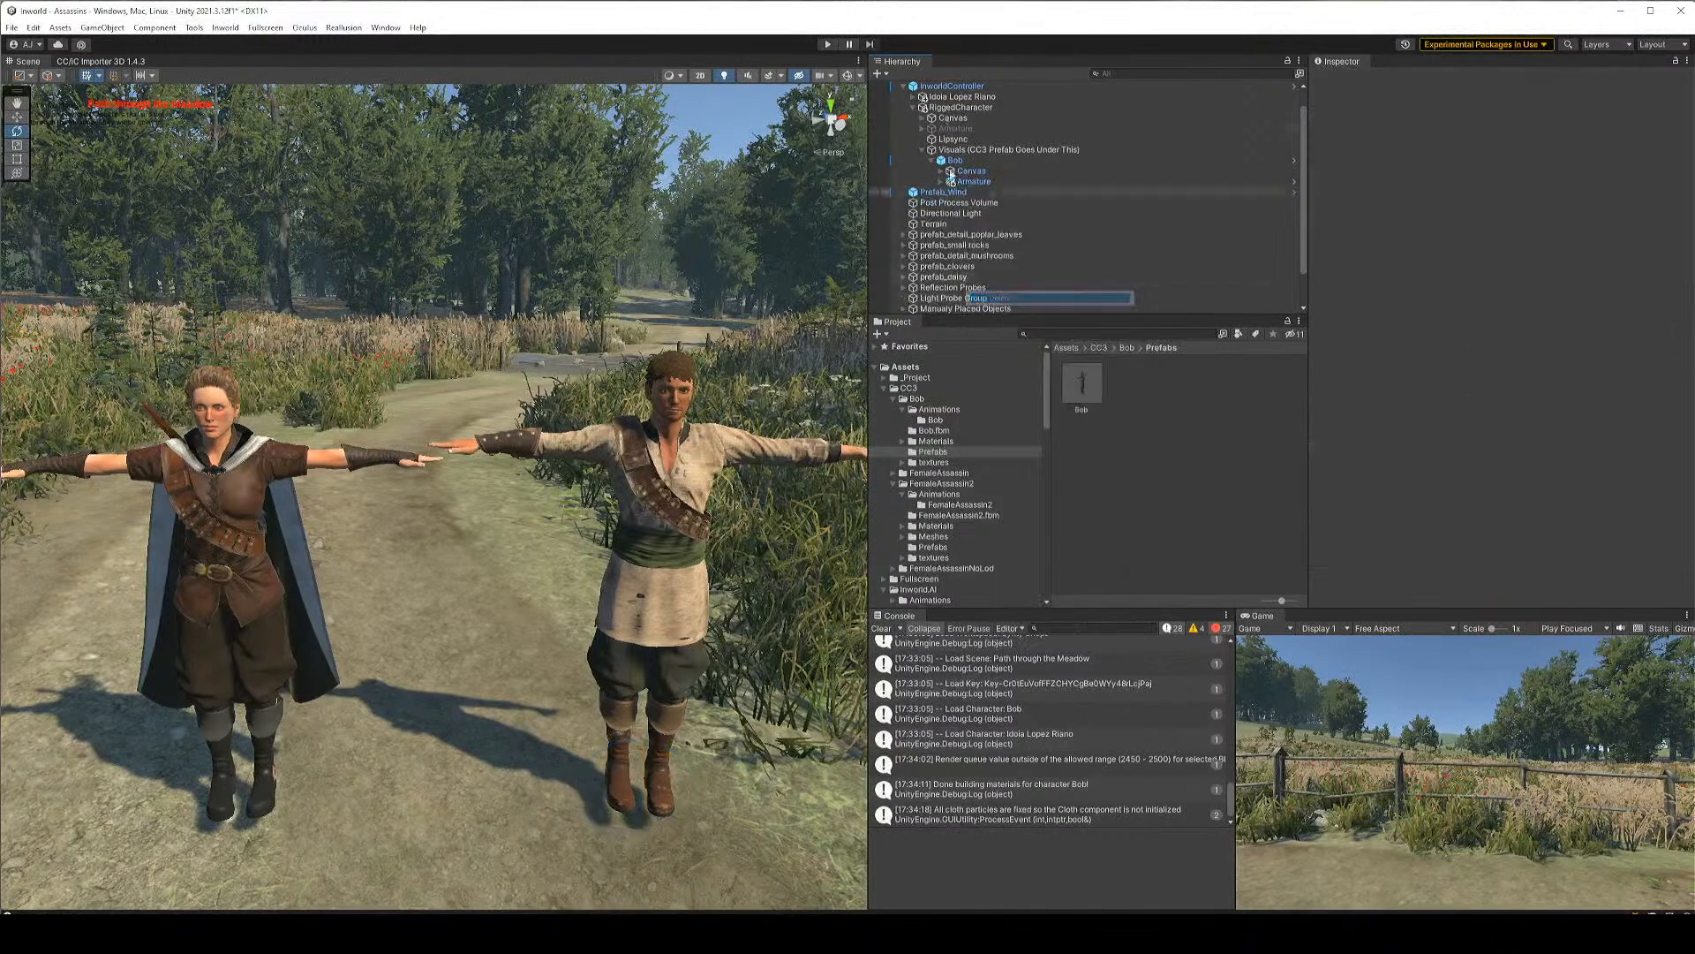
On the Lipsync object, assign Lipsync as the OVR Lipsync Adapter's Lip Sync Context and the nested Bob as the Skinned Mesh Root
click(951, 138)
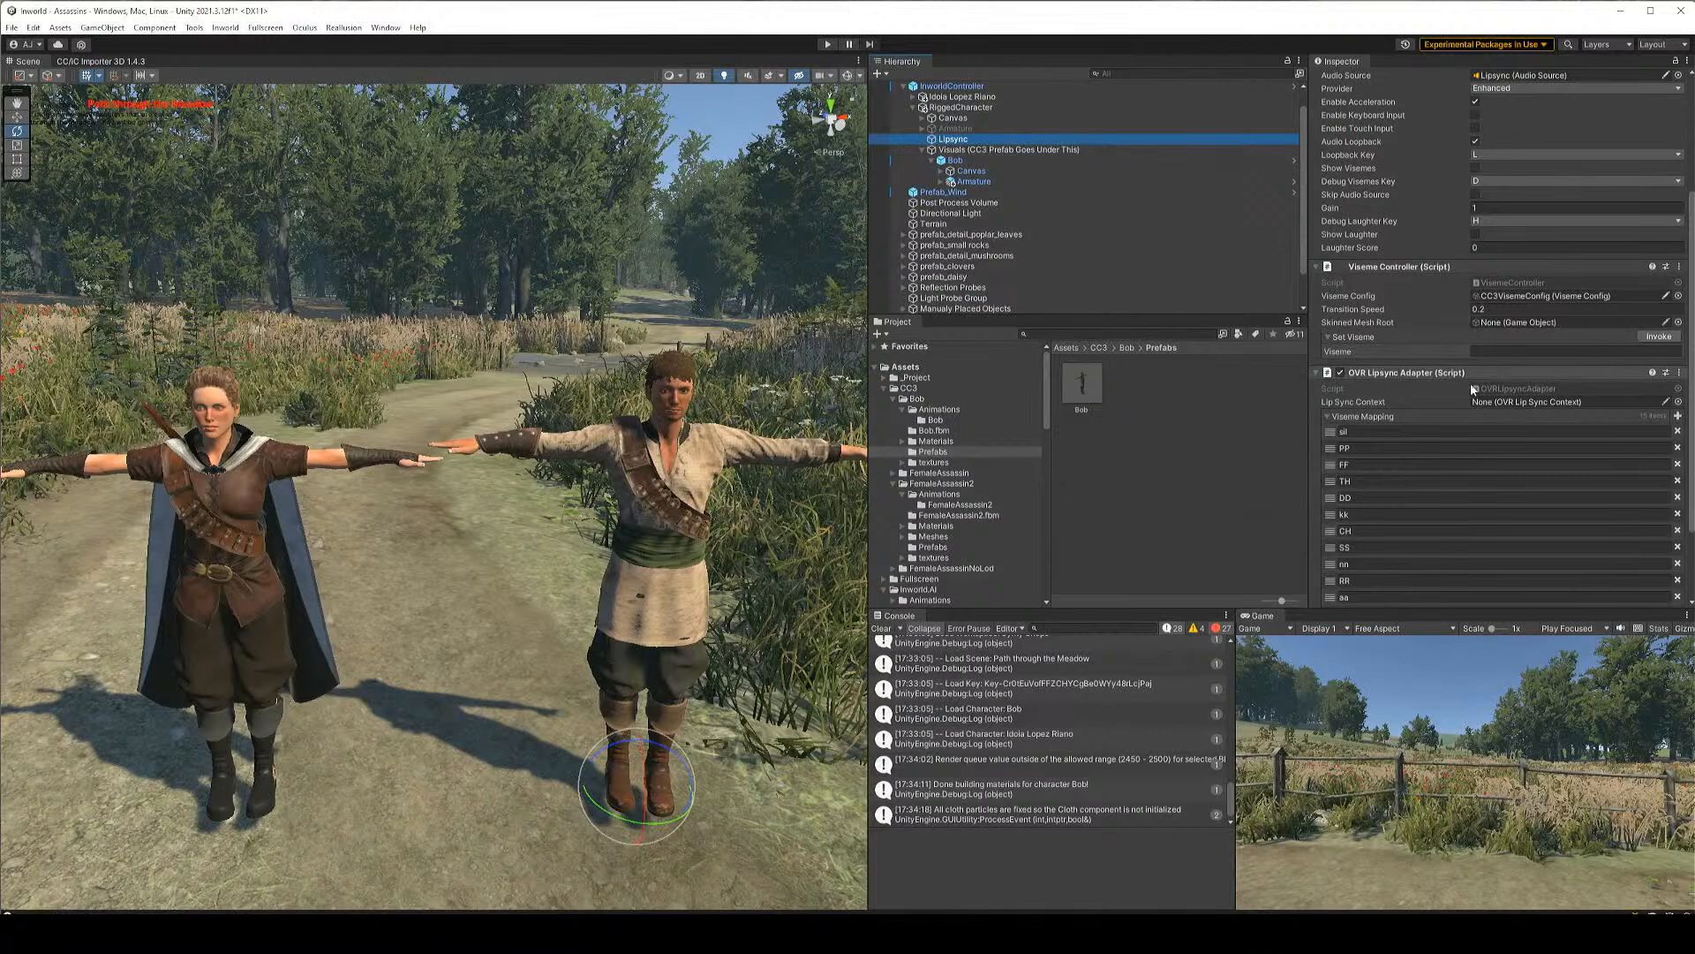
drag(989, 144, 1546, 402)
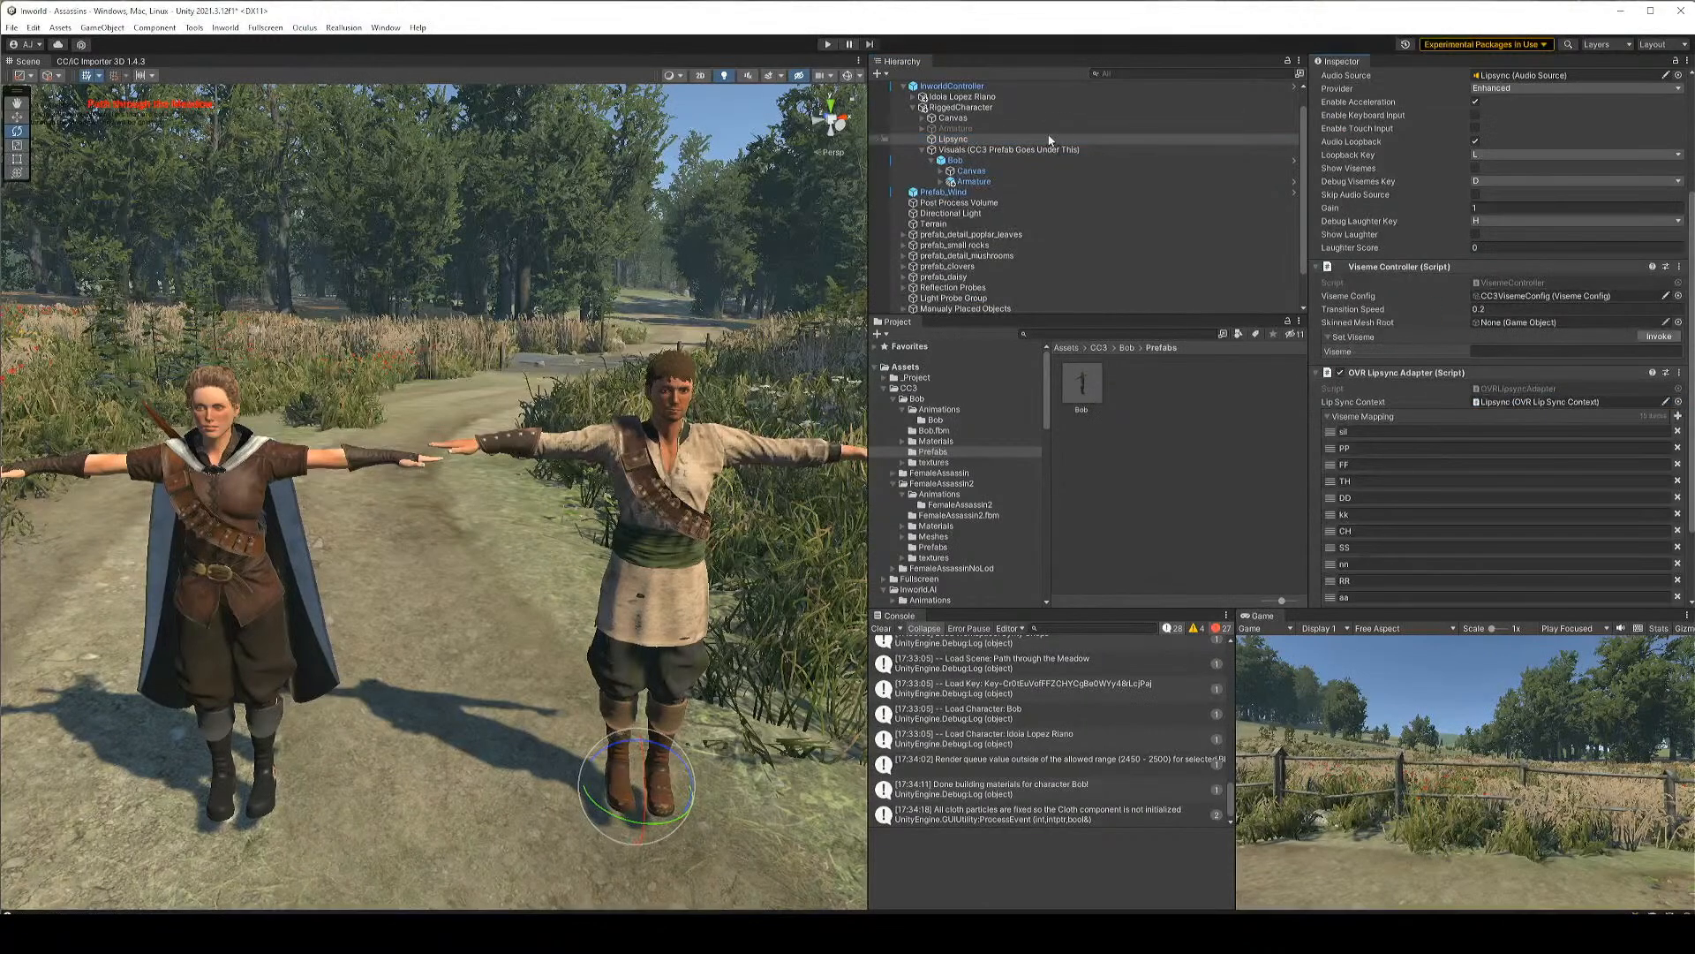
drag(966, 163, 1483, 323)
scroll(1485, 318, up, 5)
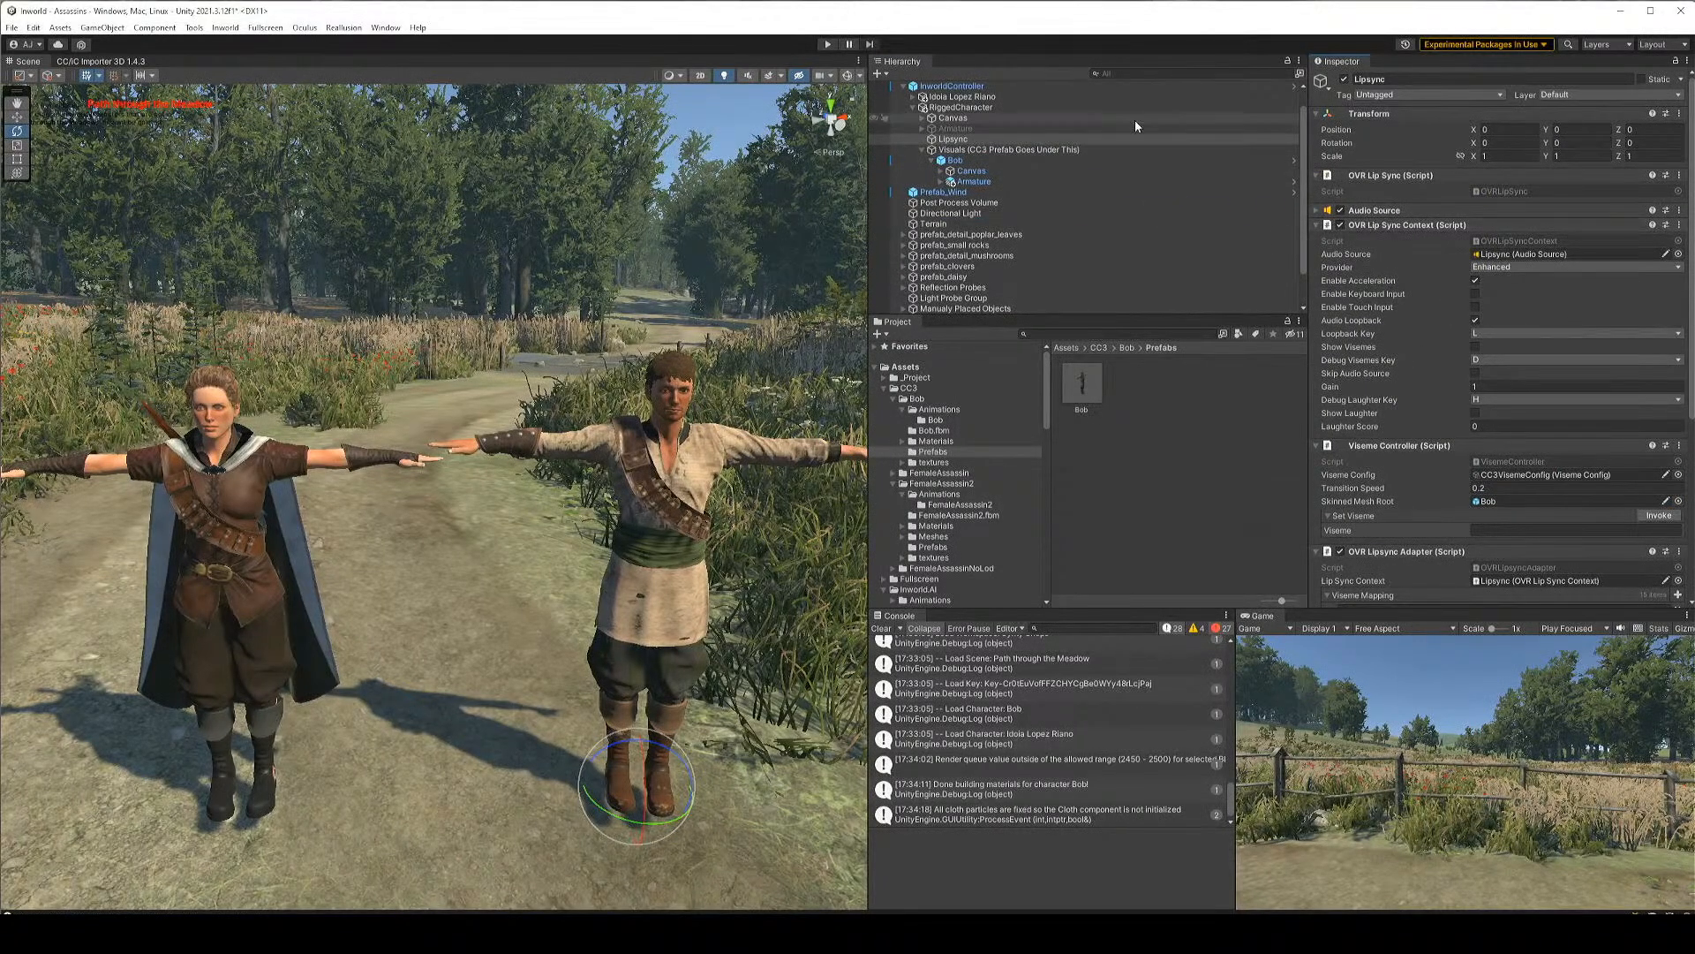
Rename the RiggedCharacter object as Bob
click(972, 107)
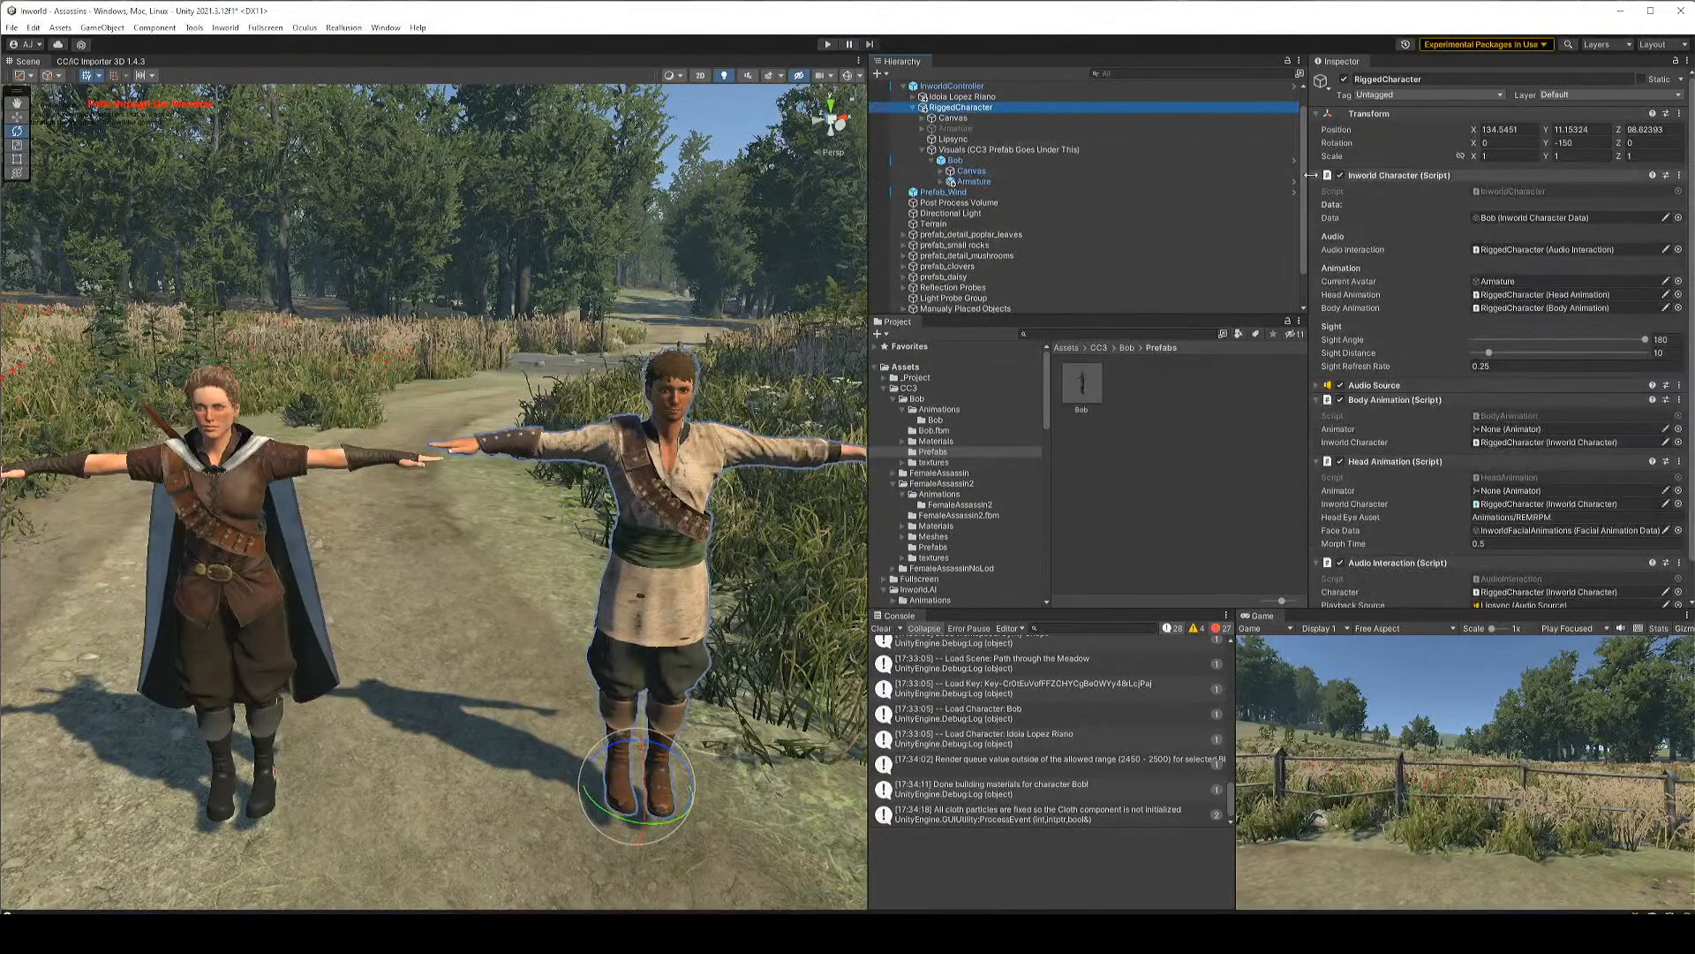
key(F2)
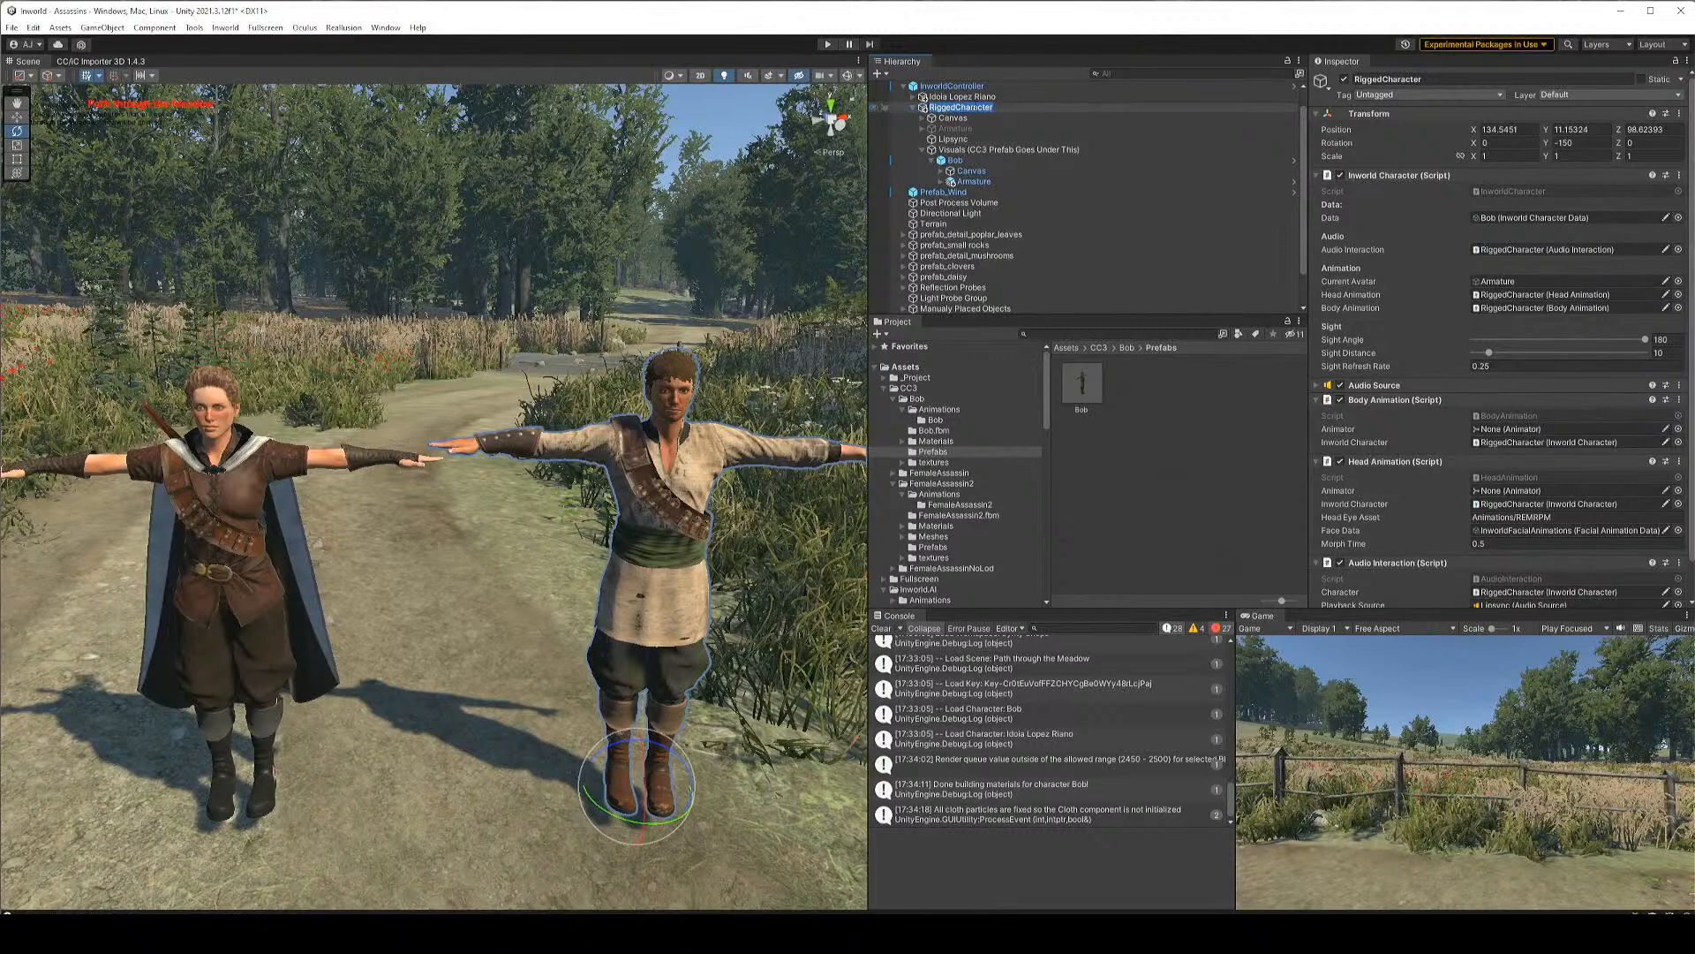
text(Bob)
key(Return)
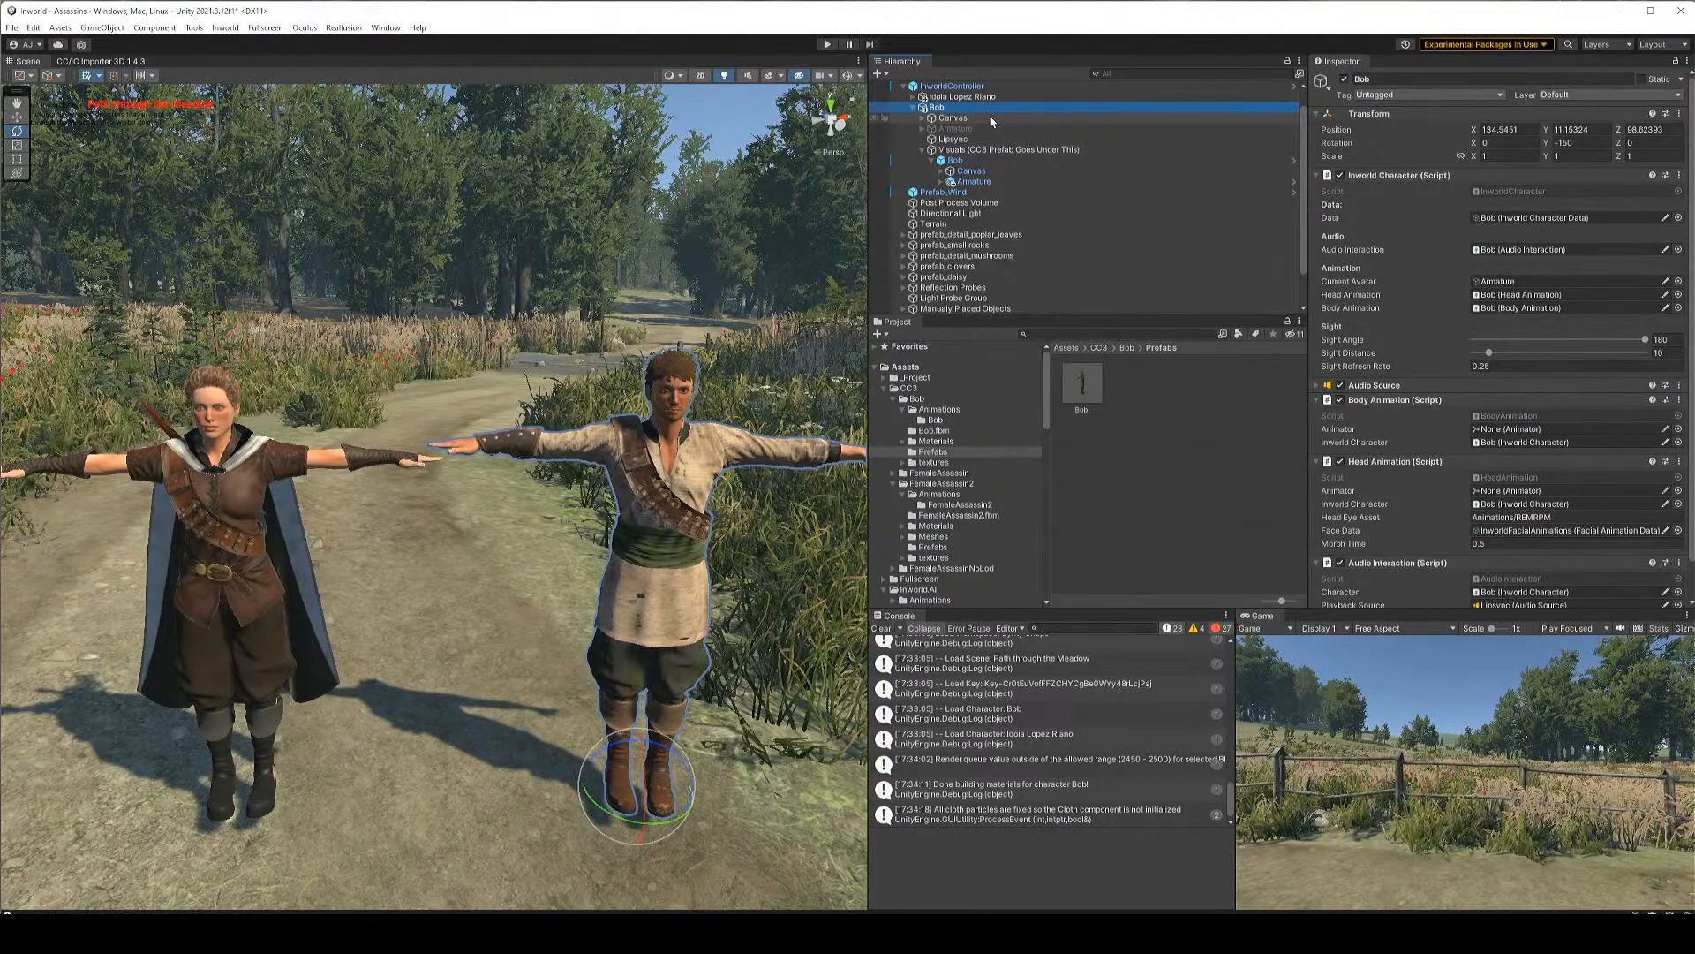
Assign the nested Bob object as the Animator of the Body Animation and Head Animation components on the parent Bob
scroll(1374, 324, down, 2)
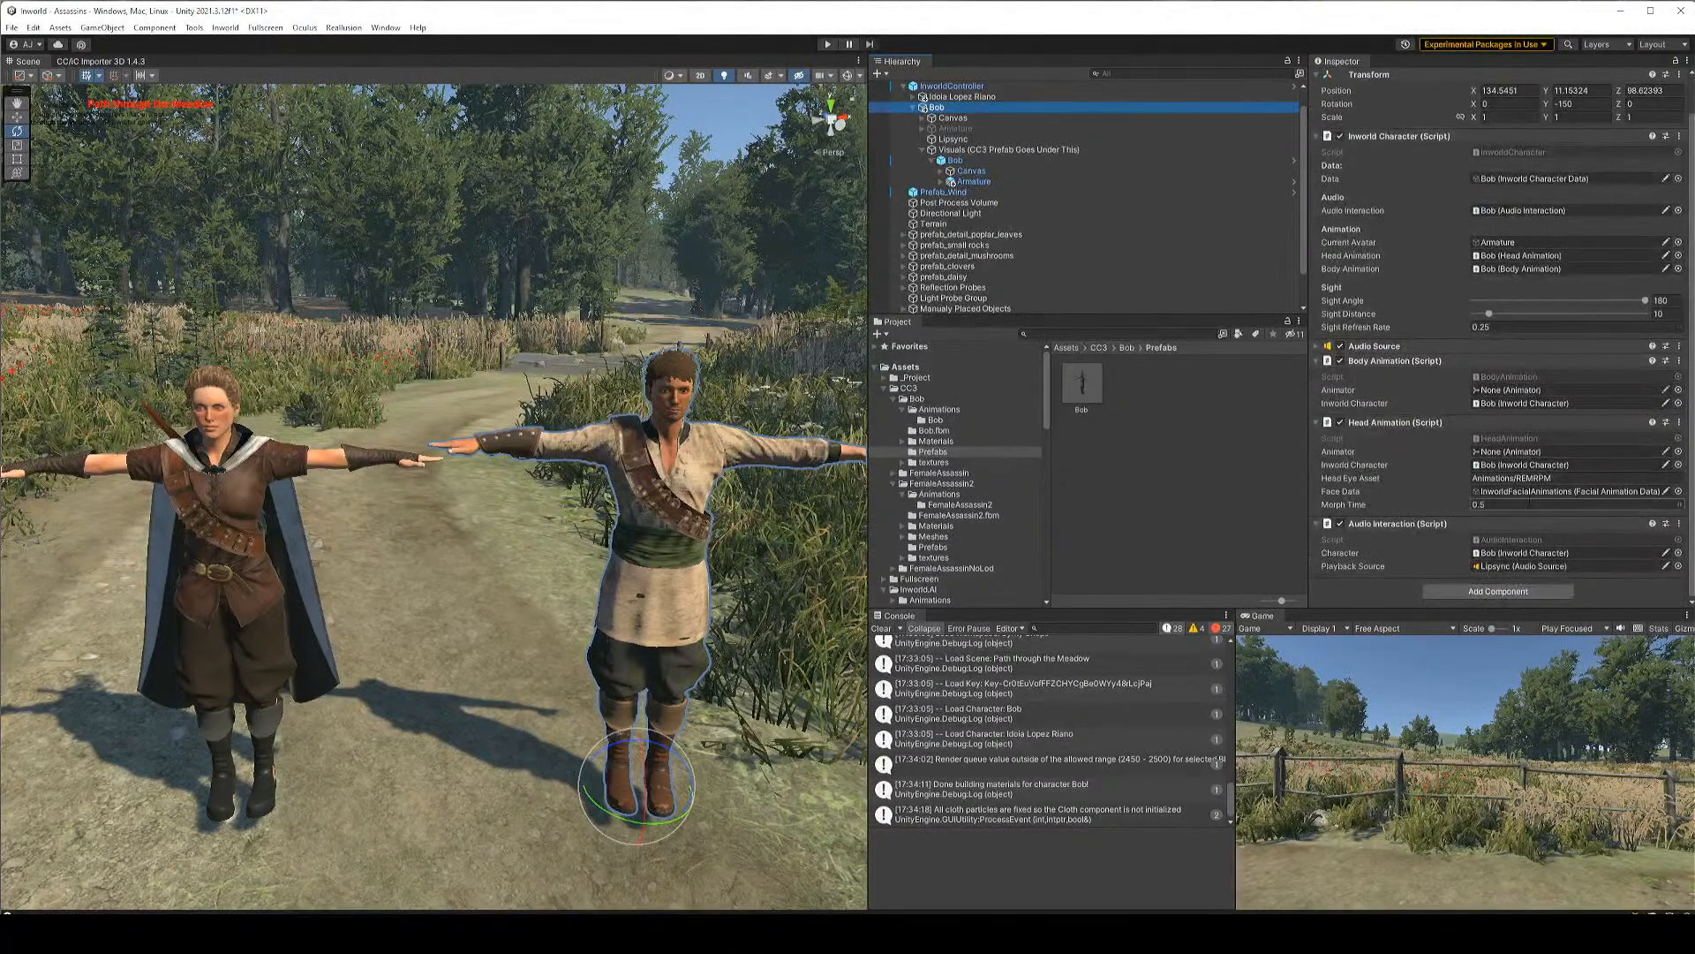
click(1532, 568)
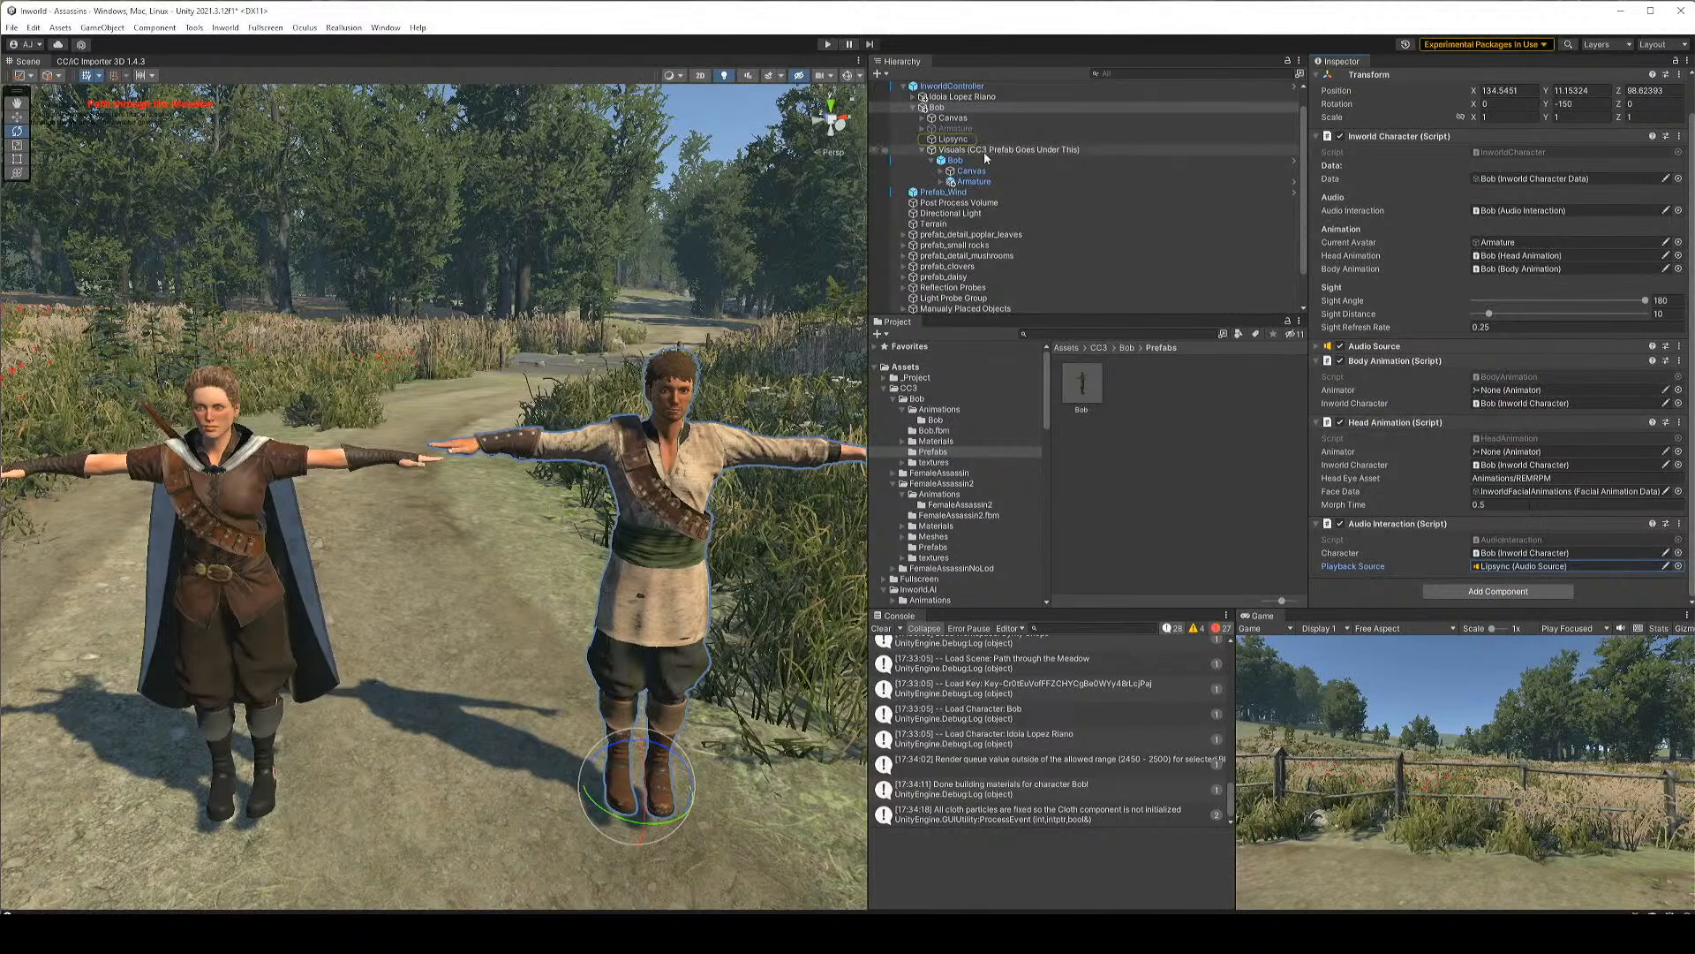
drag(956, 160, 1545, 399)
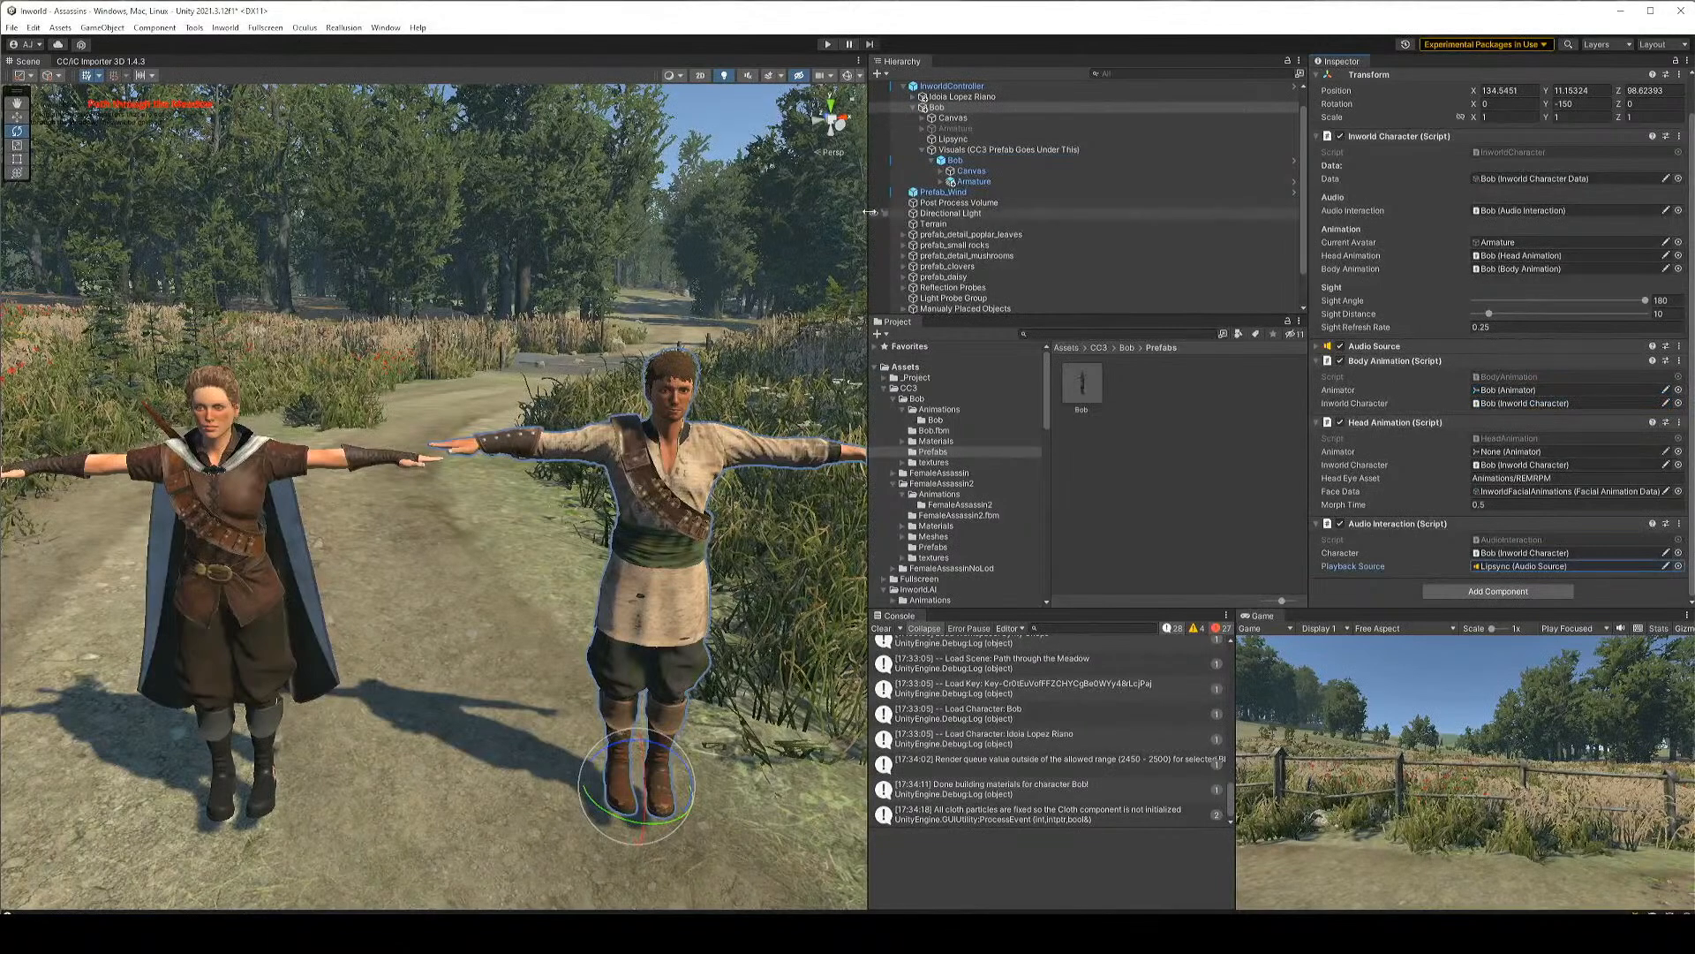
drag(956, 160, 1541, 456)
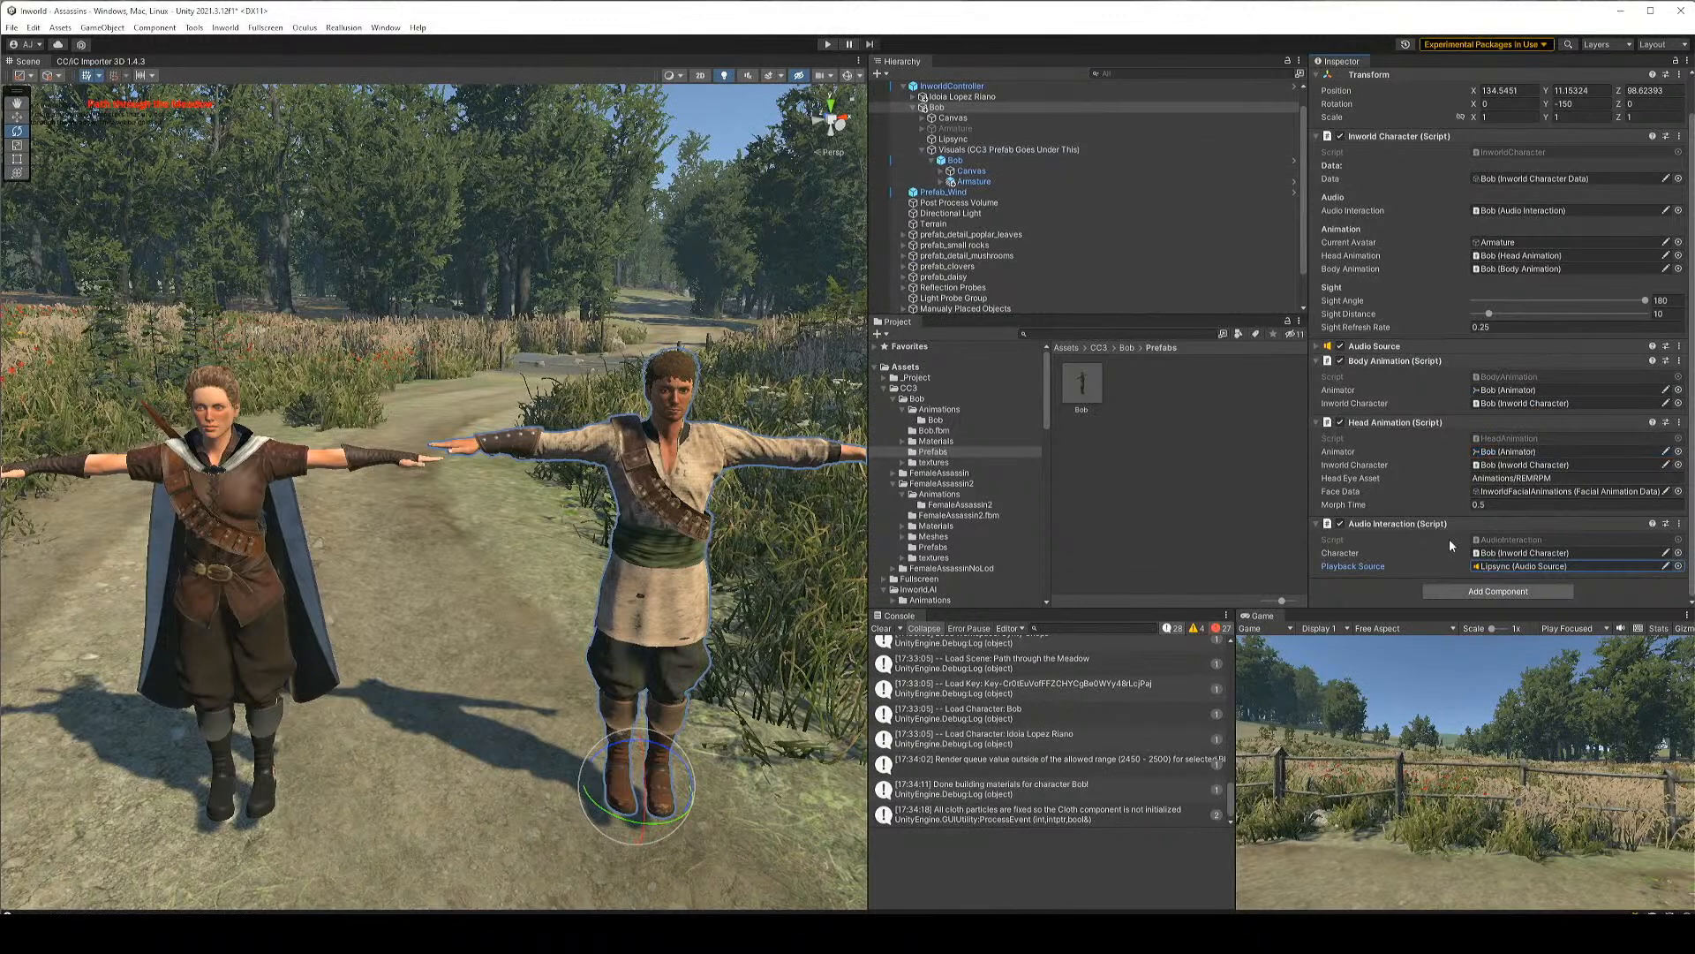
Review the parent Bob's Inworld components and run the scene to test the character
scroll(1514, 522, up, 2)
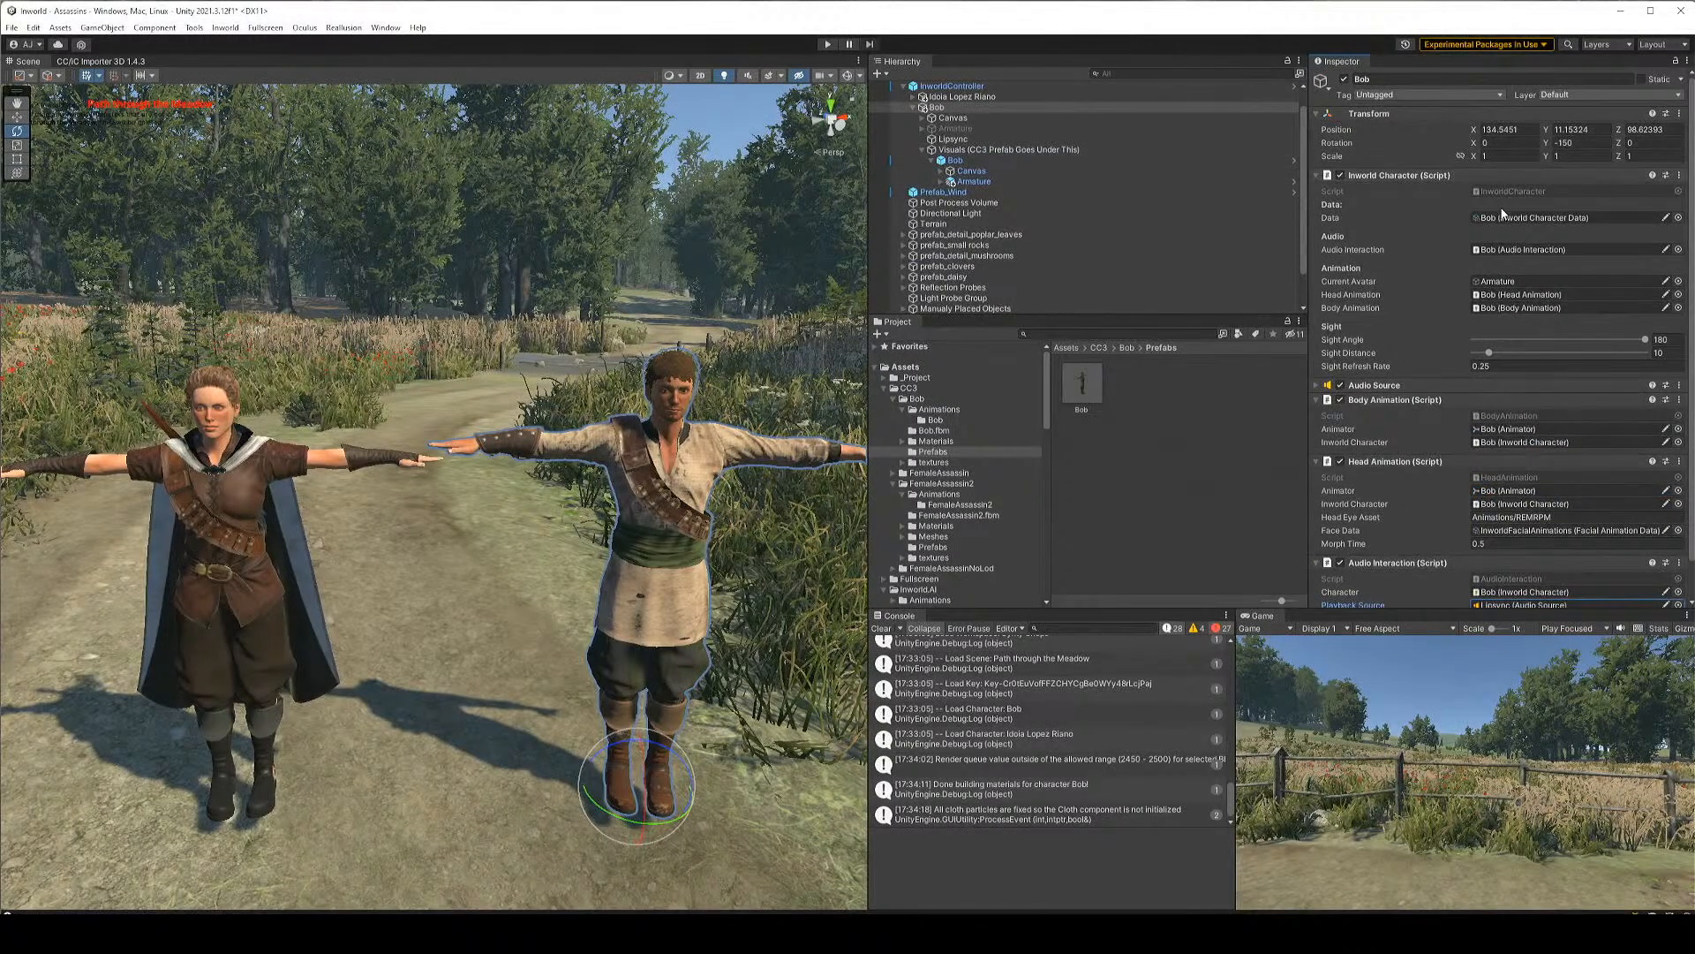
scroll(1476, 416, down, 2)
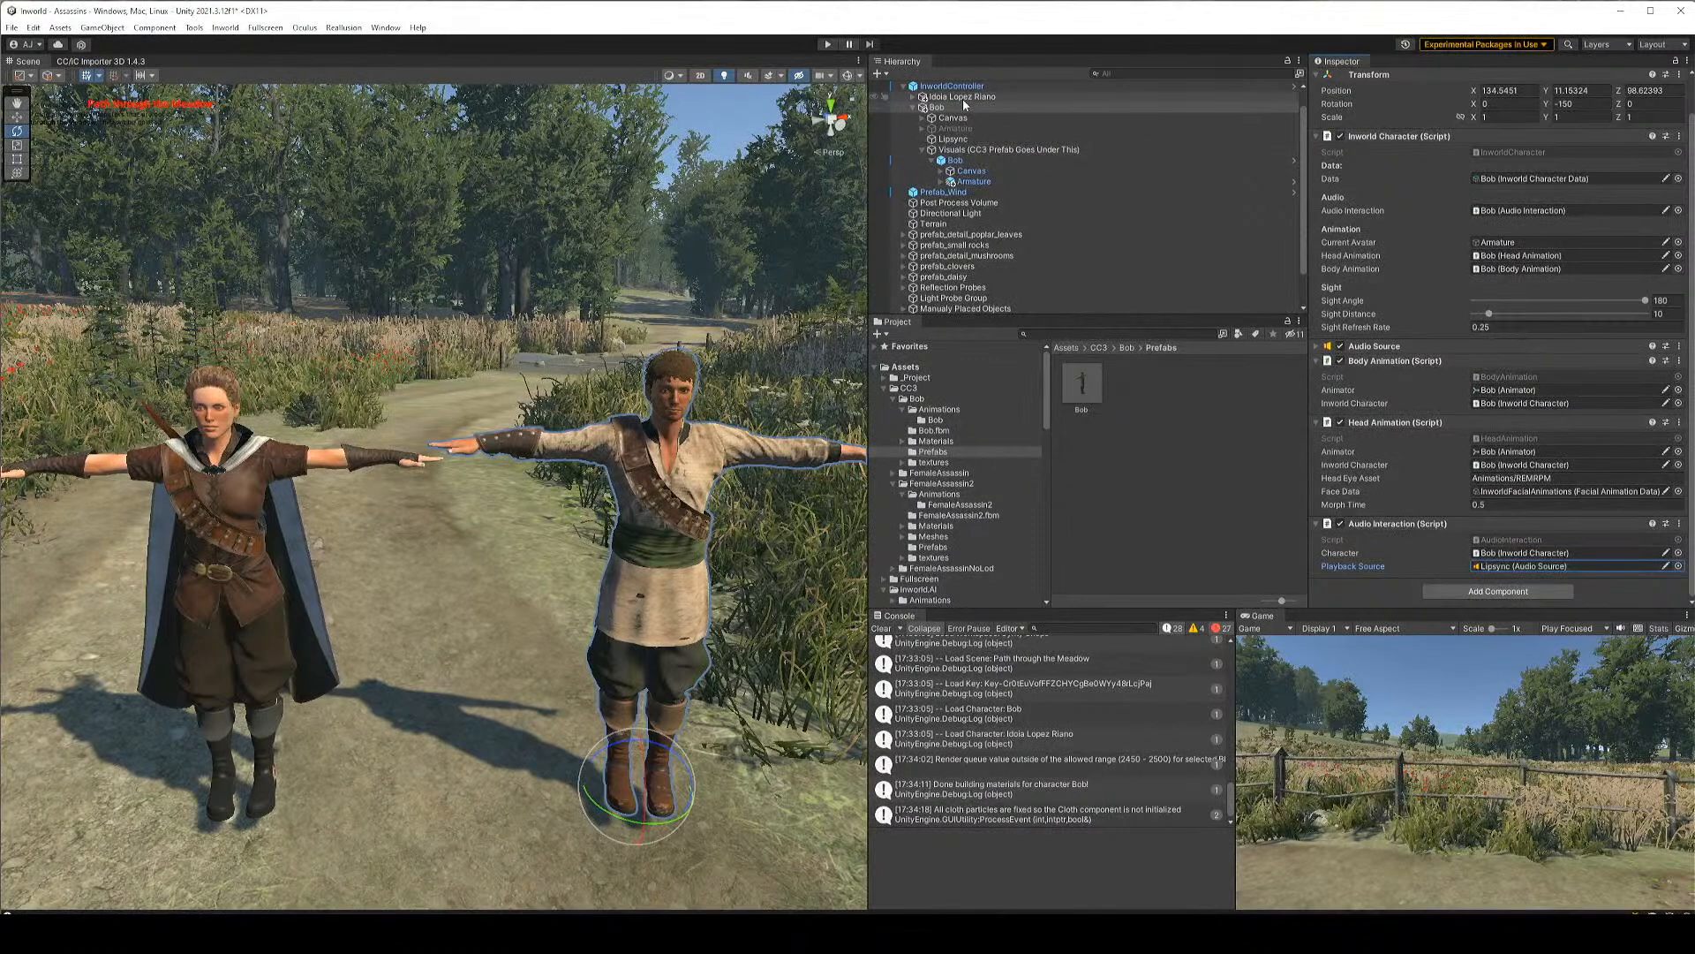
click(826, 44)
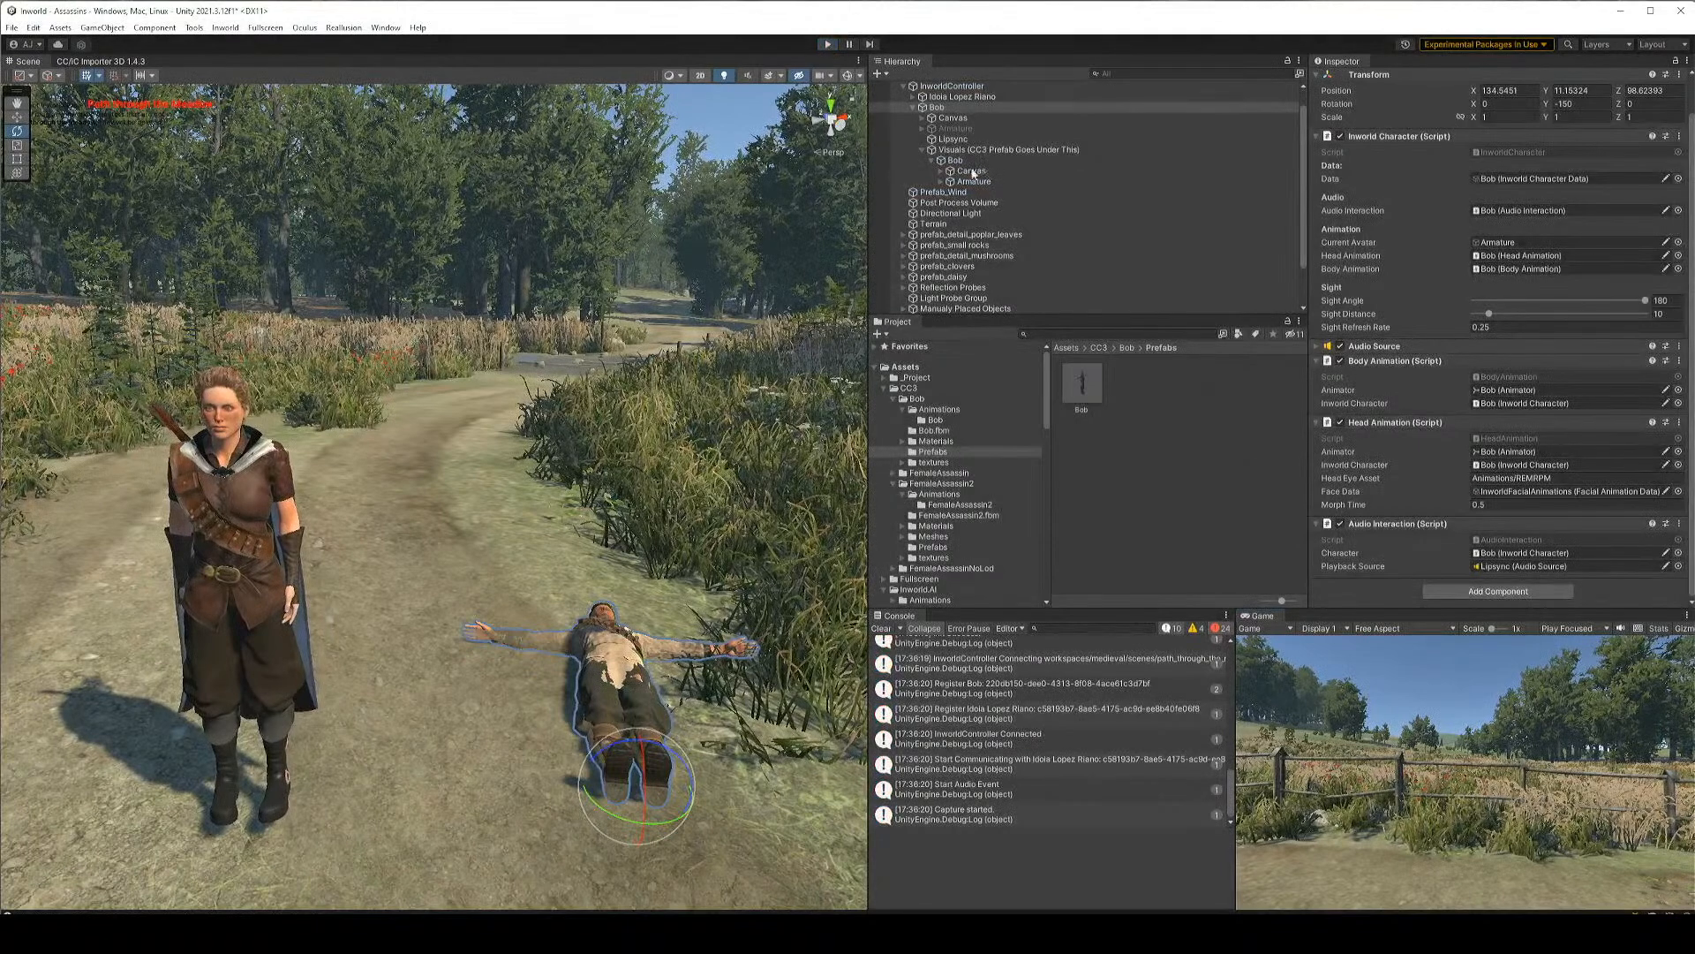
Delete the Bob object nested under the Visuals object
click(956, 161)
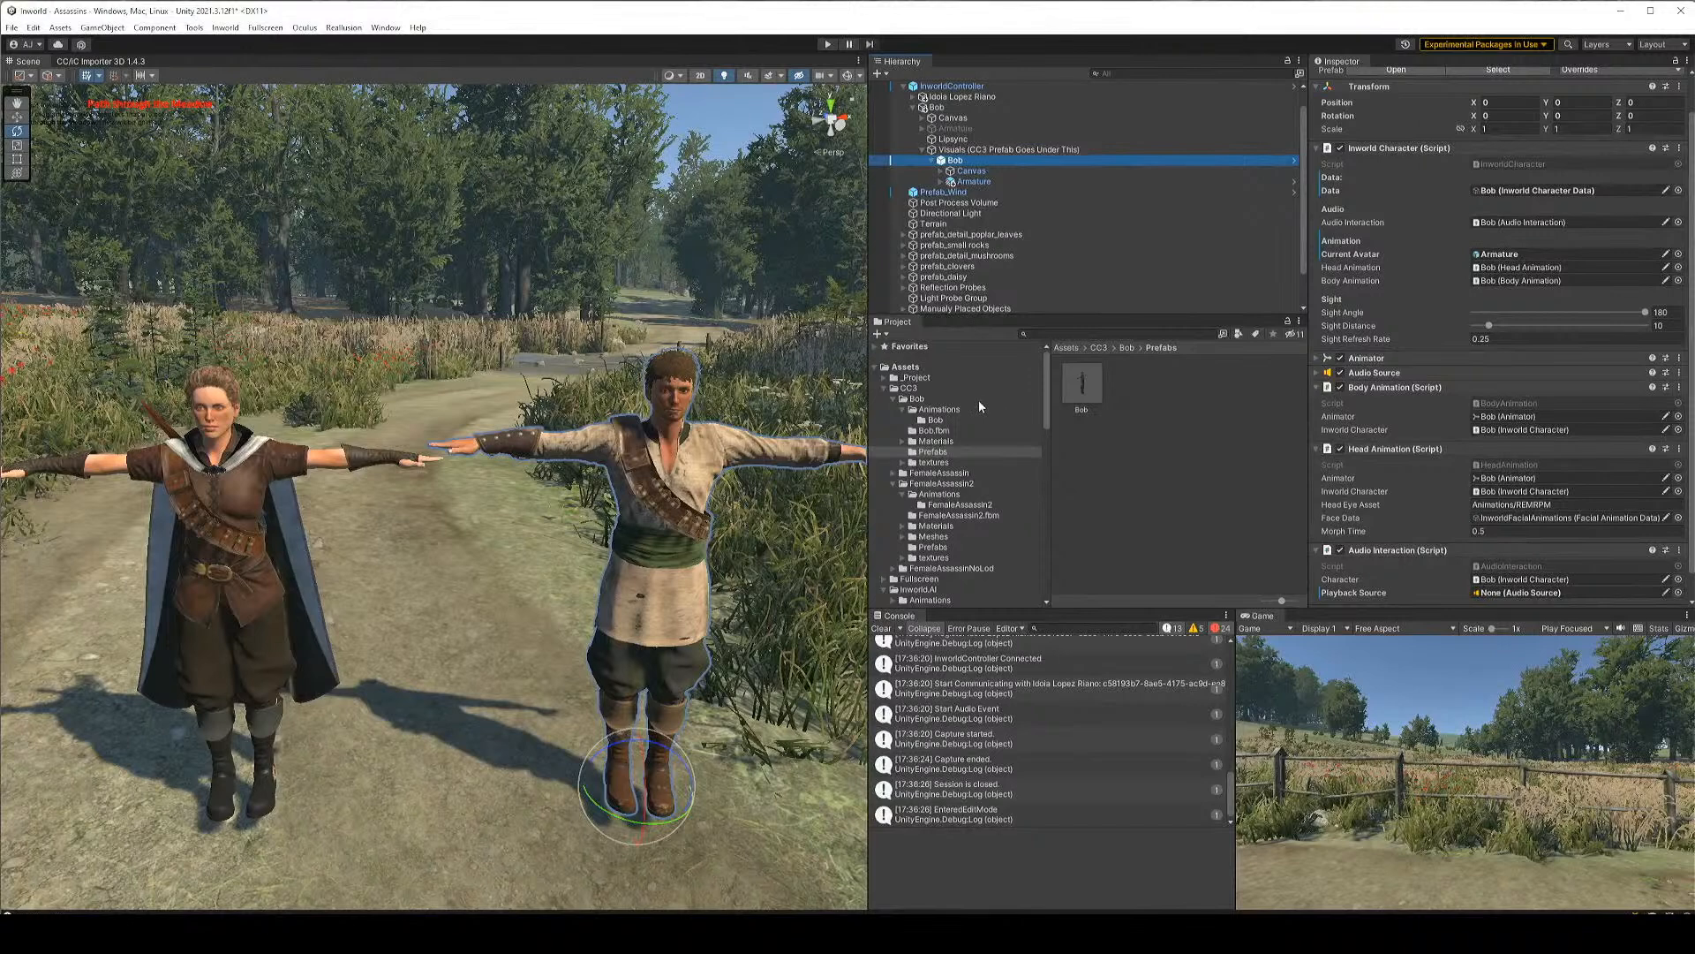
key(Delete)
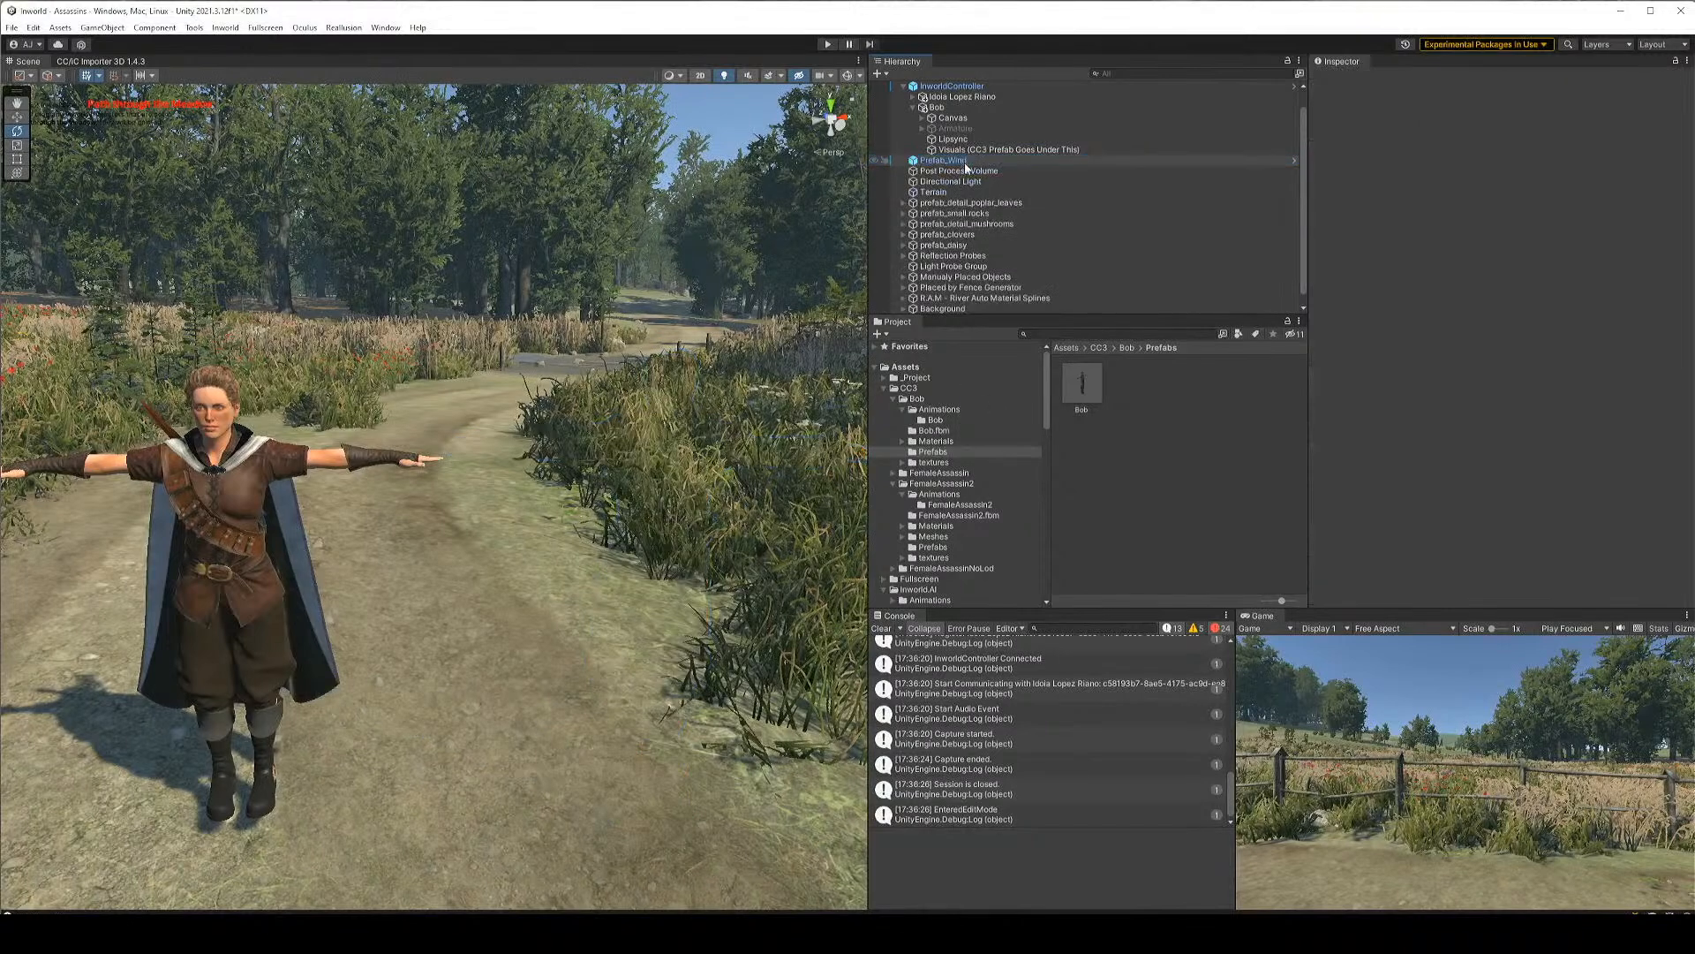
Try to nest the Bob prefab under the Visuals object again, and delete the extra Bob object from the InworldController
click(962, 151)
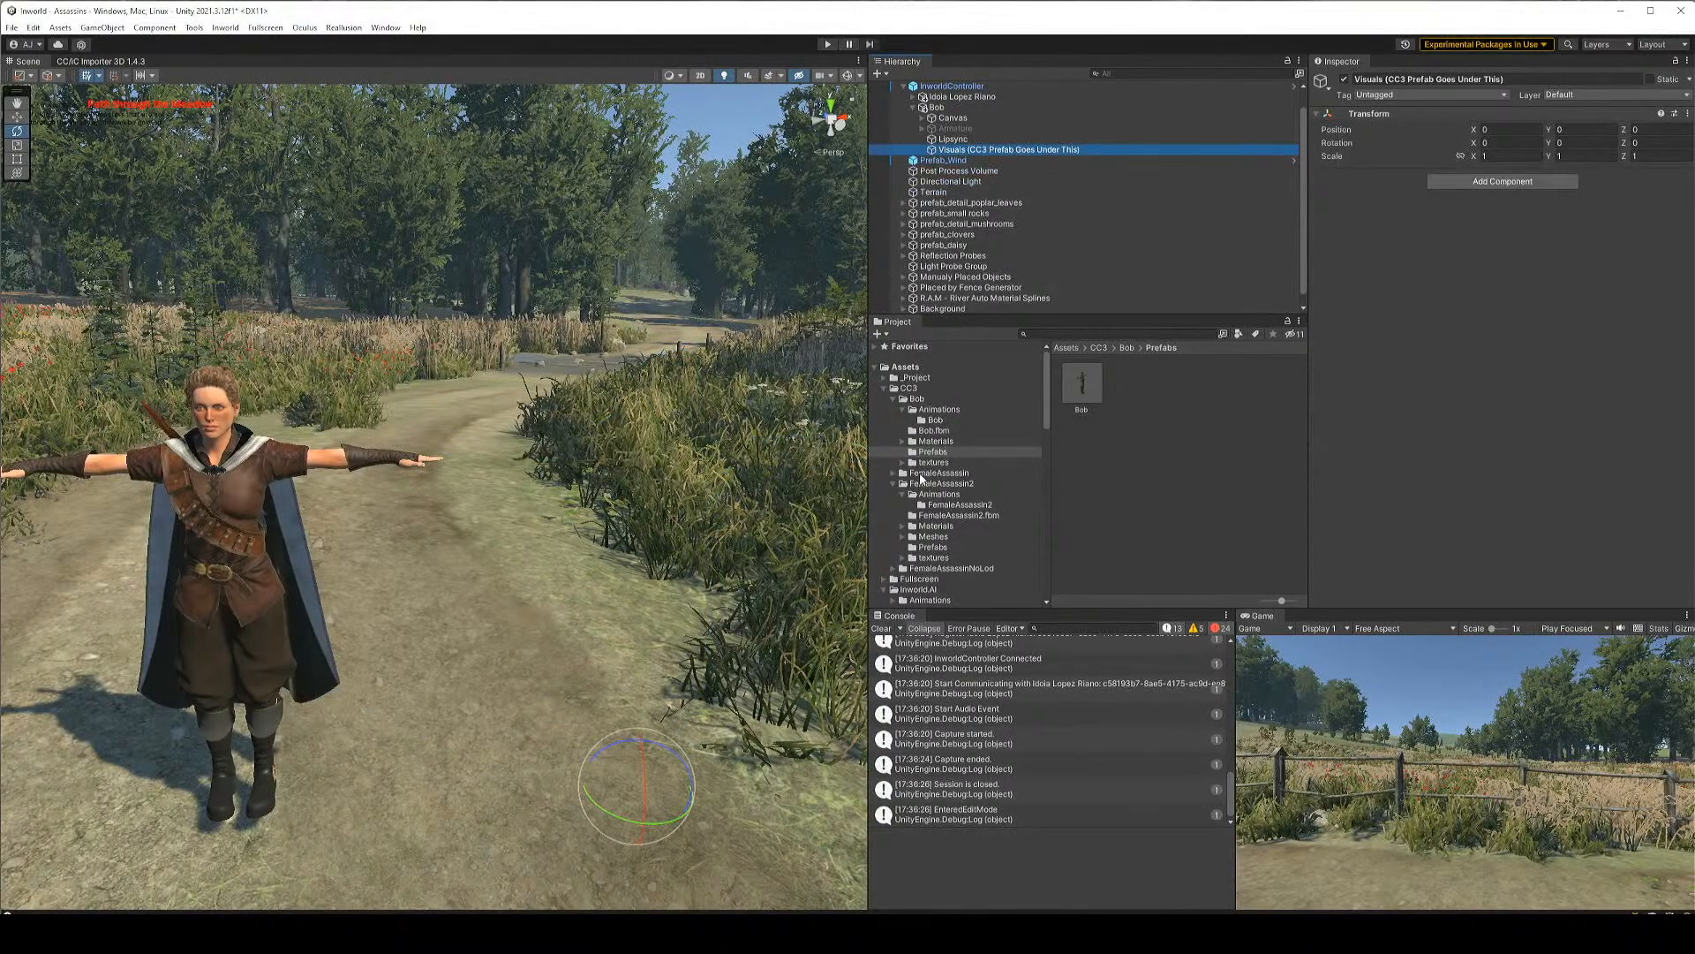
drag(1084, 391, 955, 176)
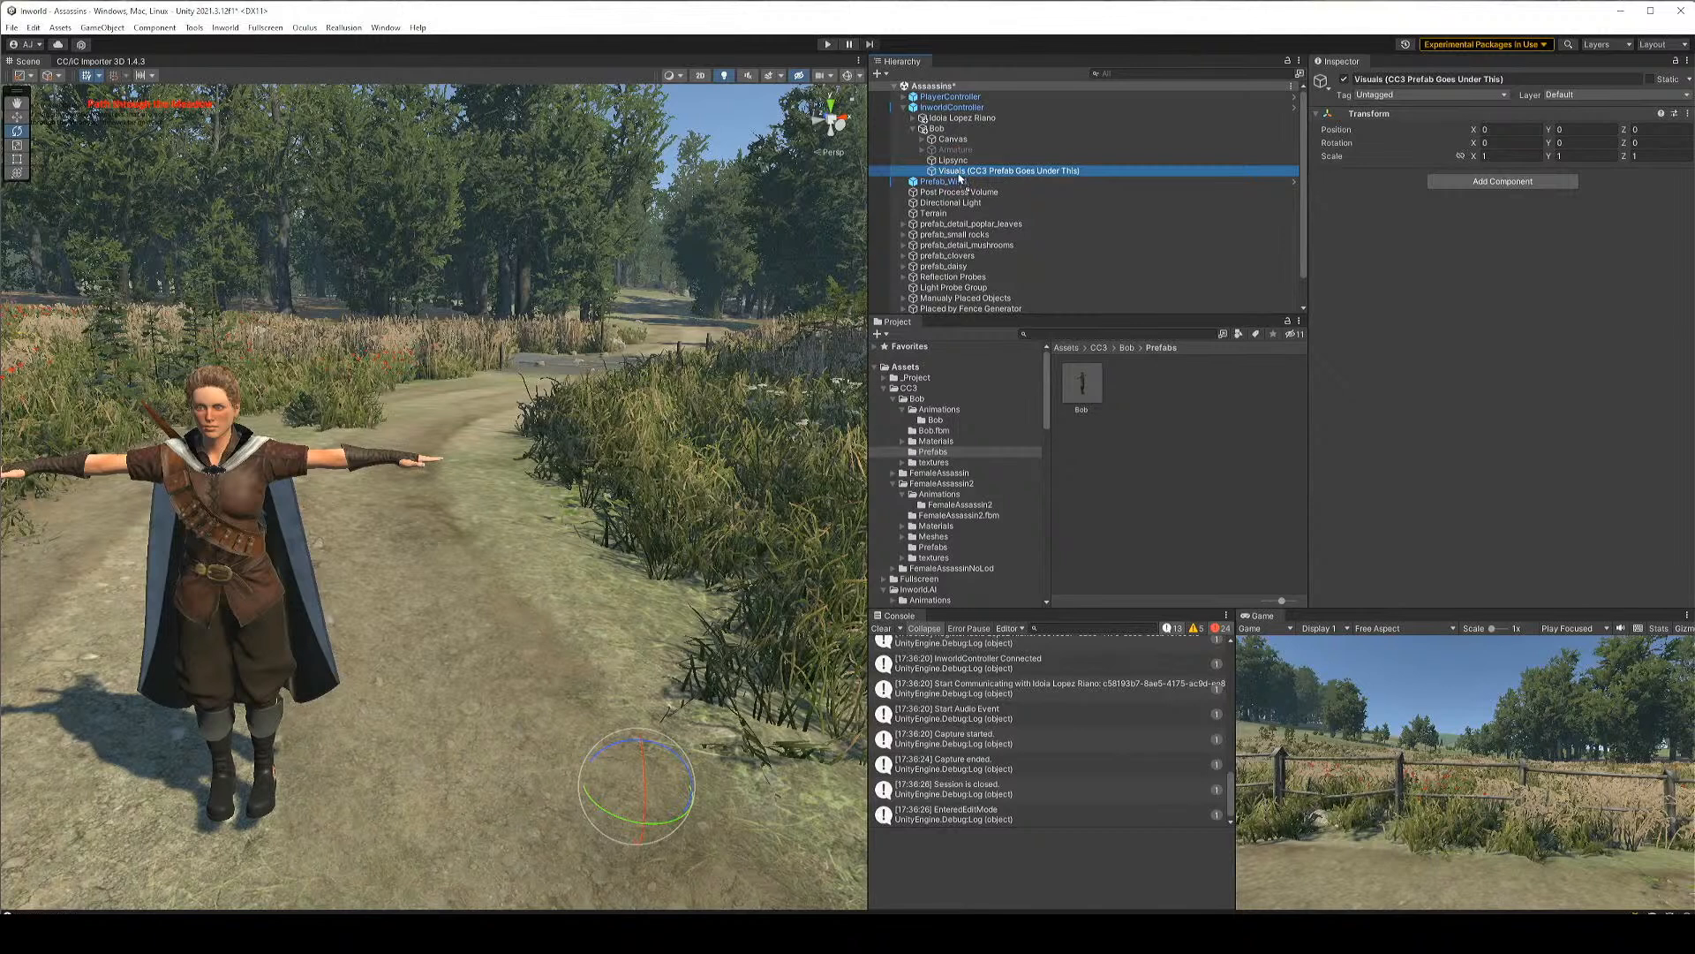
drag(958, 178, 972, 171)
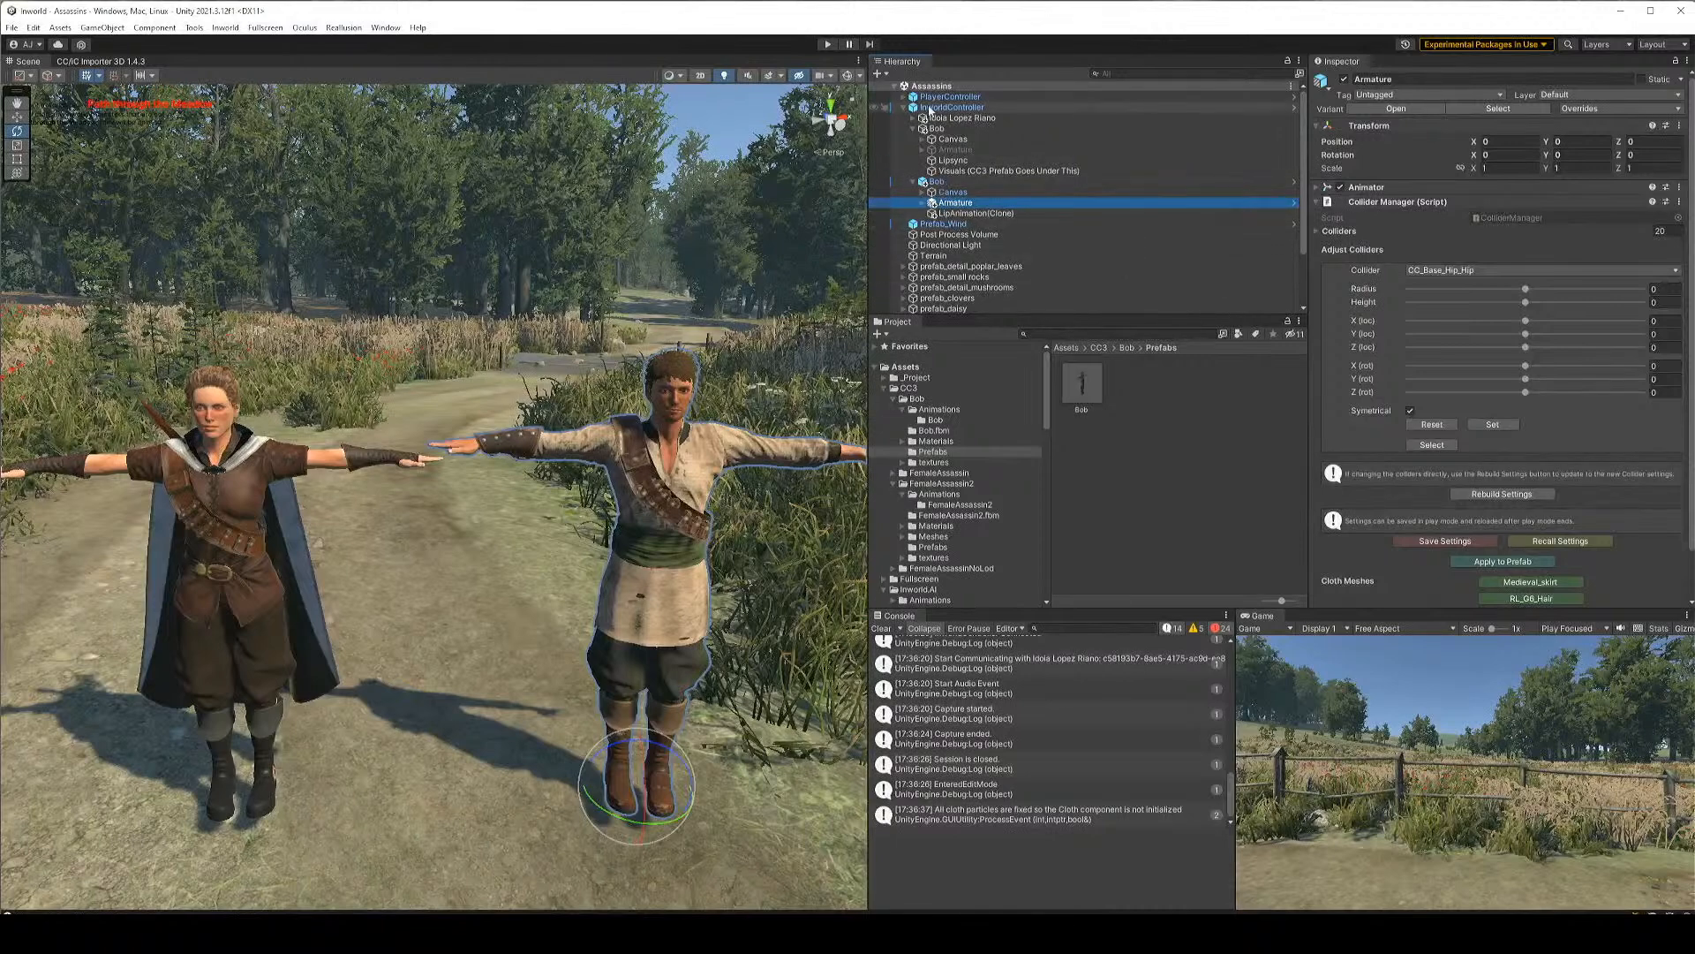
click(913, 129)
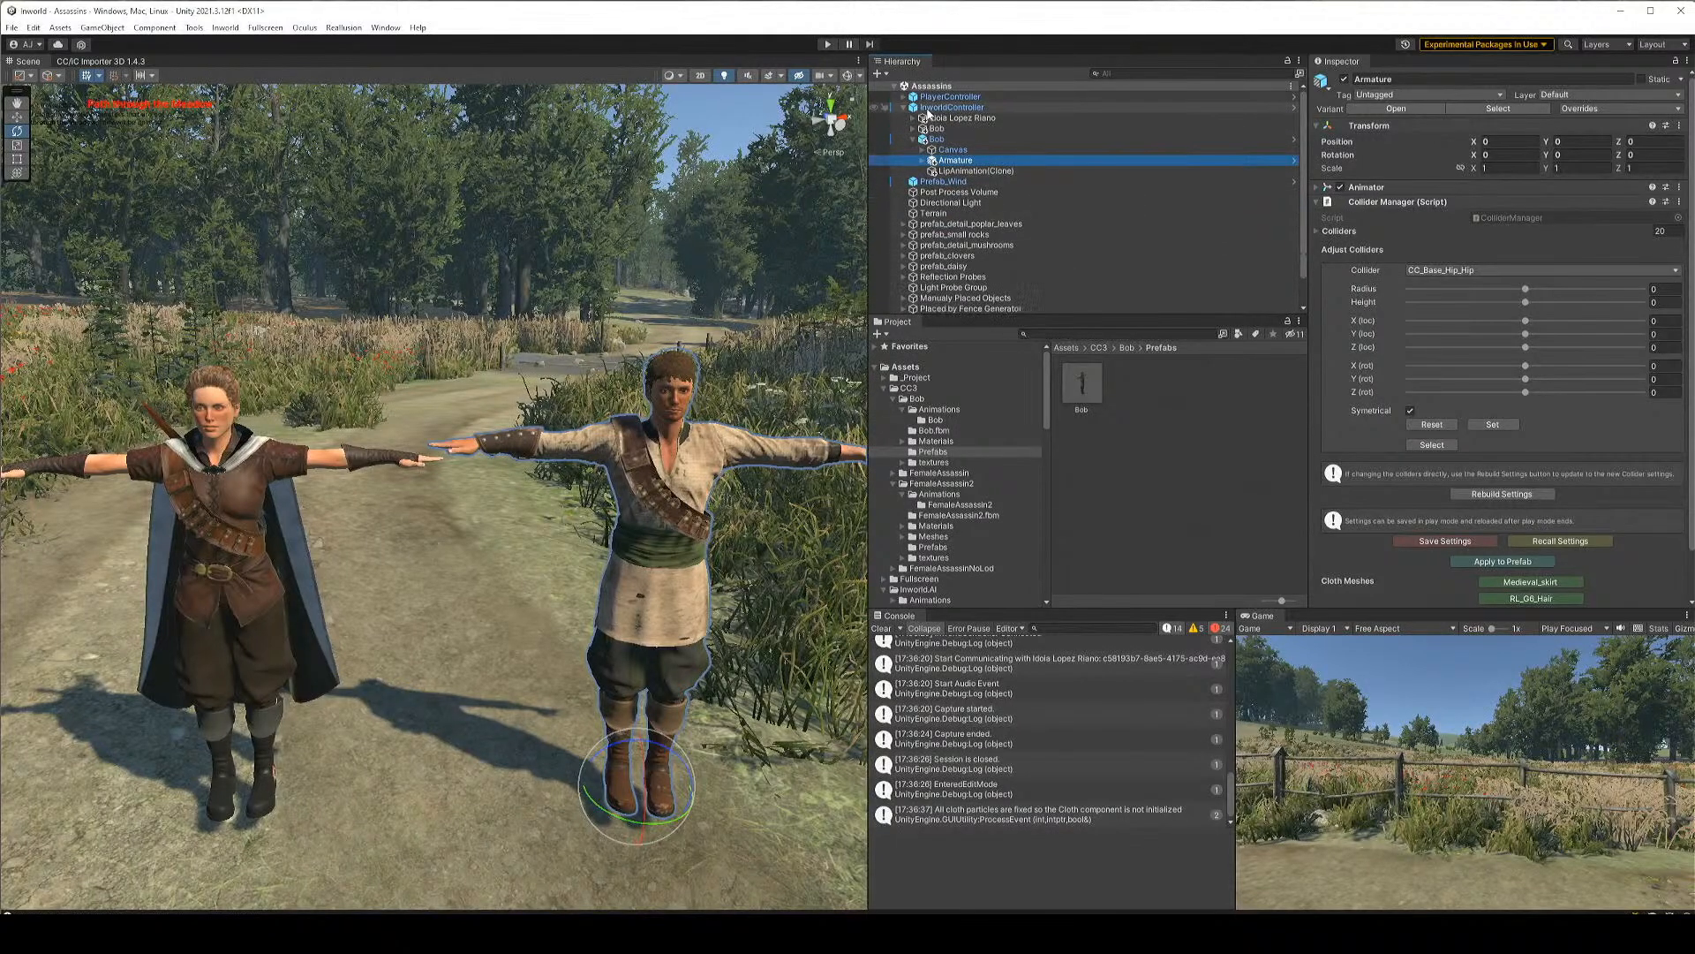
click(936, 139)
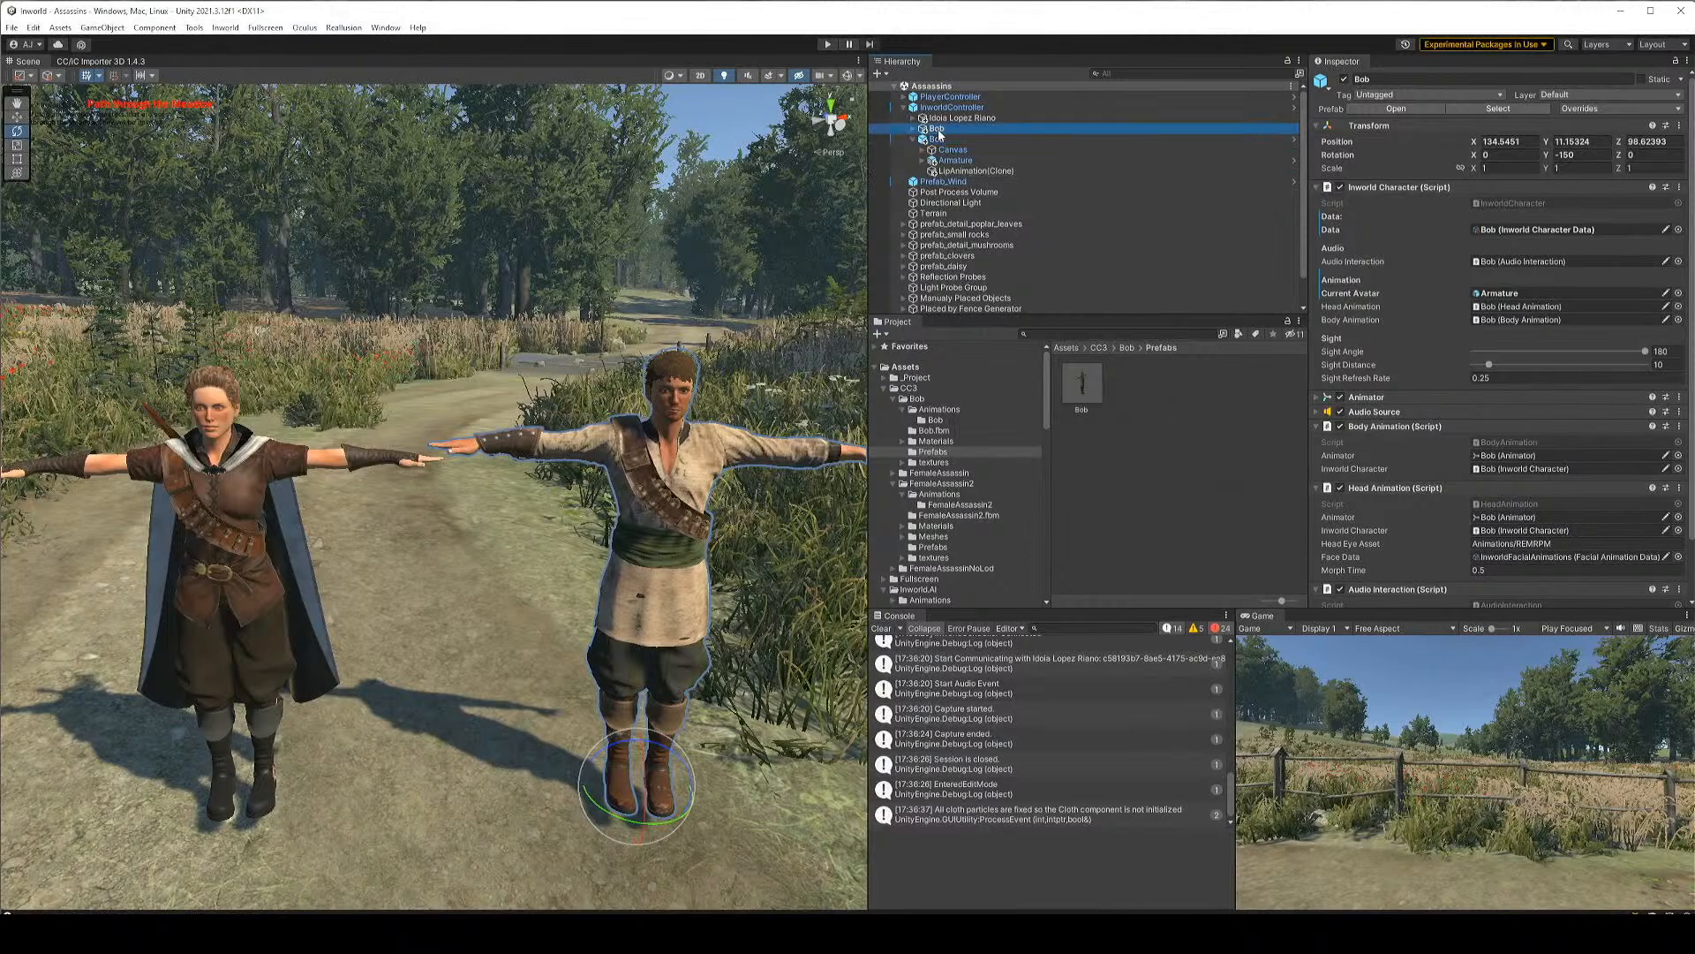
key(Delete)
Rename the Bob prefab asset in the CC3/Bob/Prefabs folder as BobArmature
click(1081, 405)
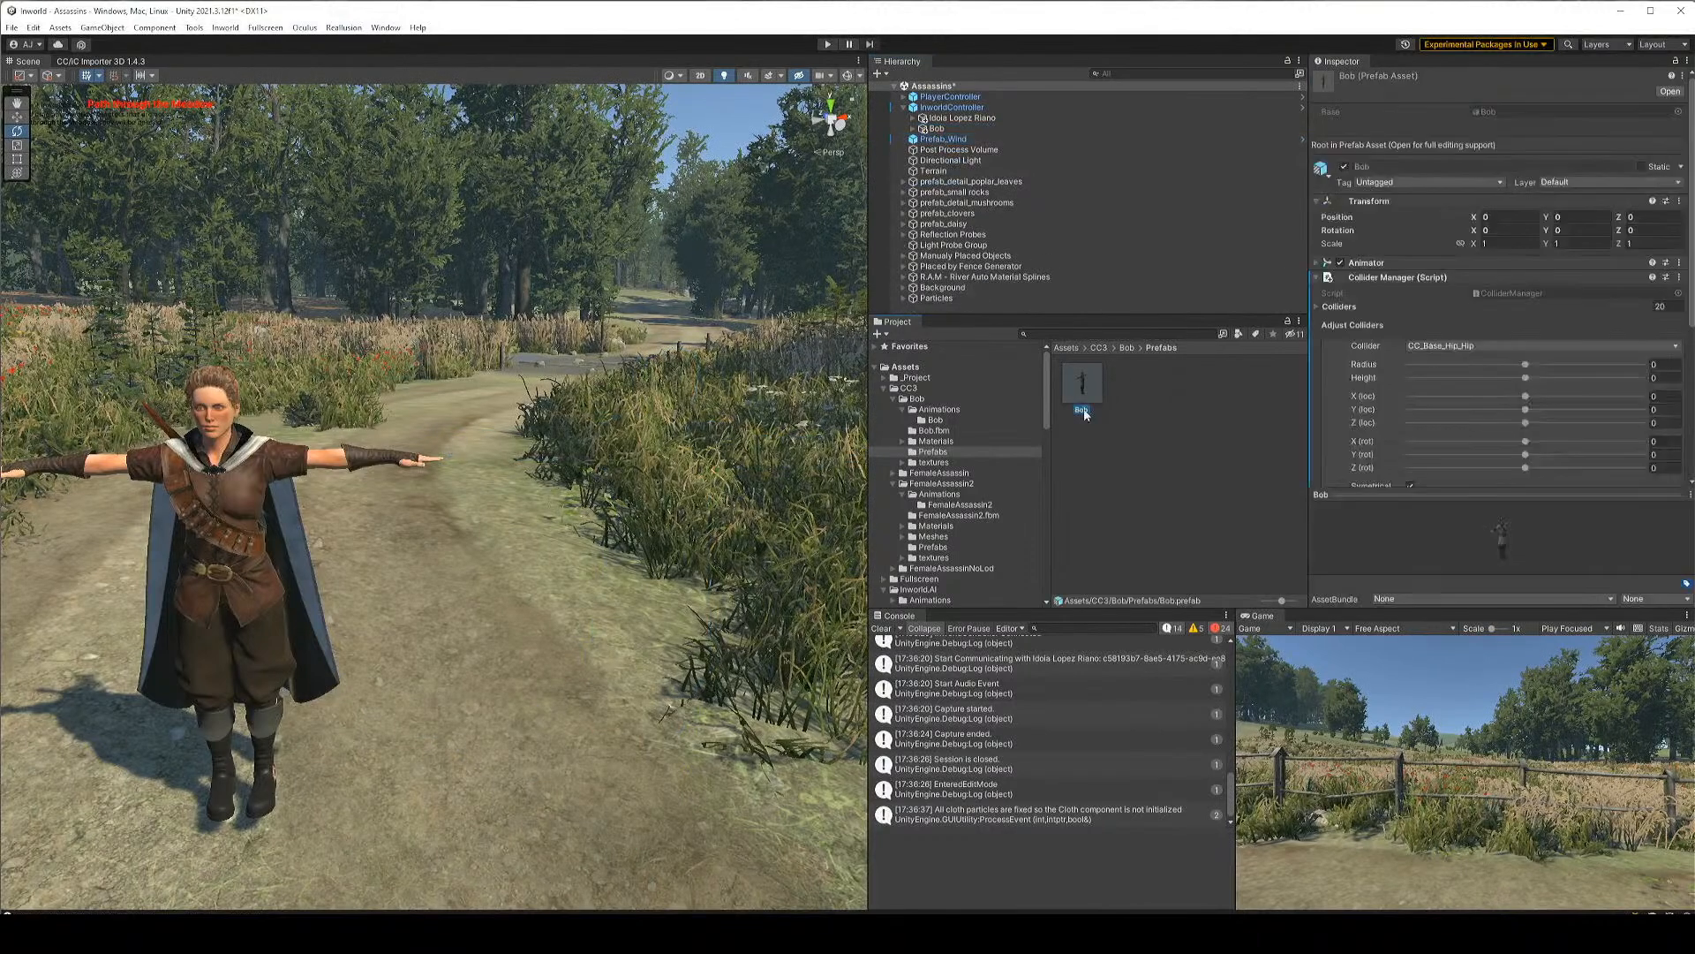
click(1084, 410)
text(Armature)
key(Return)
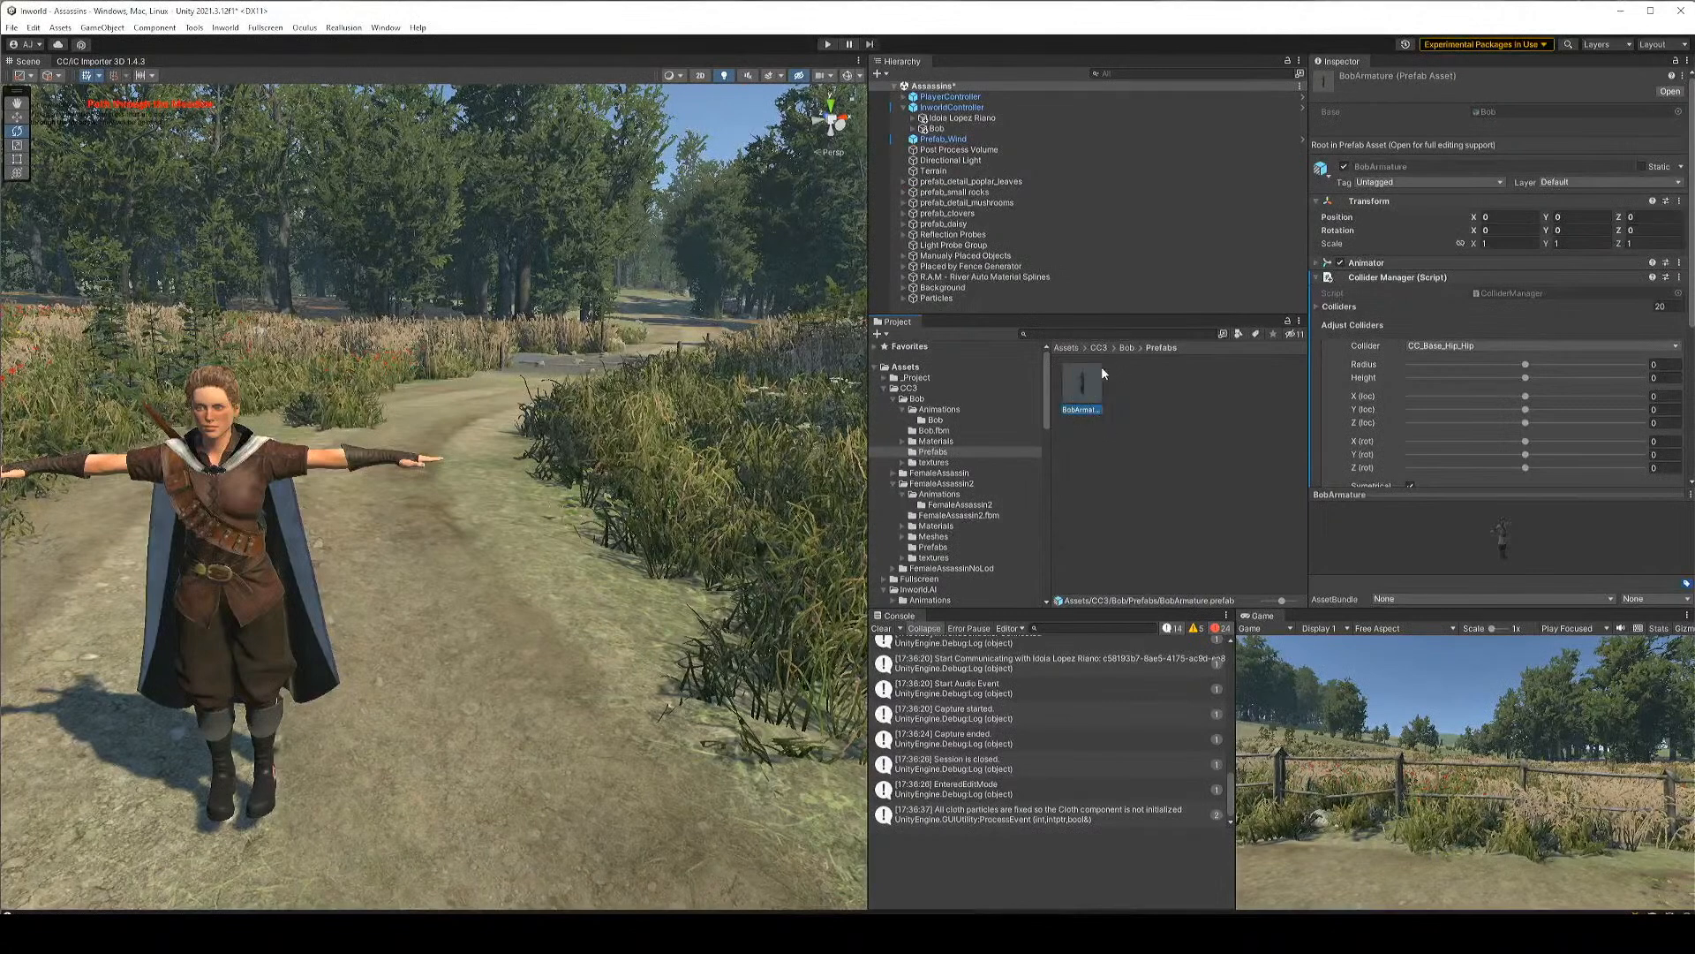
Nest the BobArmature prefab under the Visuals object of the Bob character in the InworldController
drag(1076, 401, 956, 144)
click(913, 129)
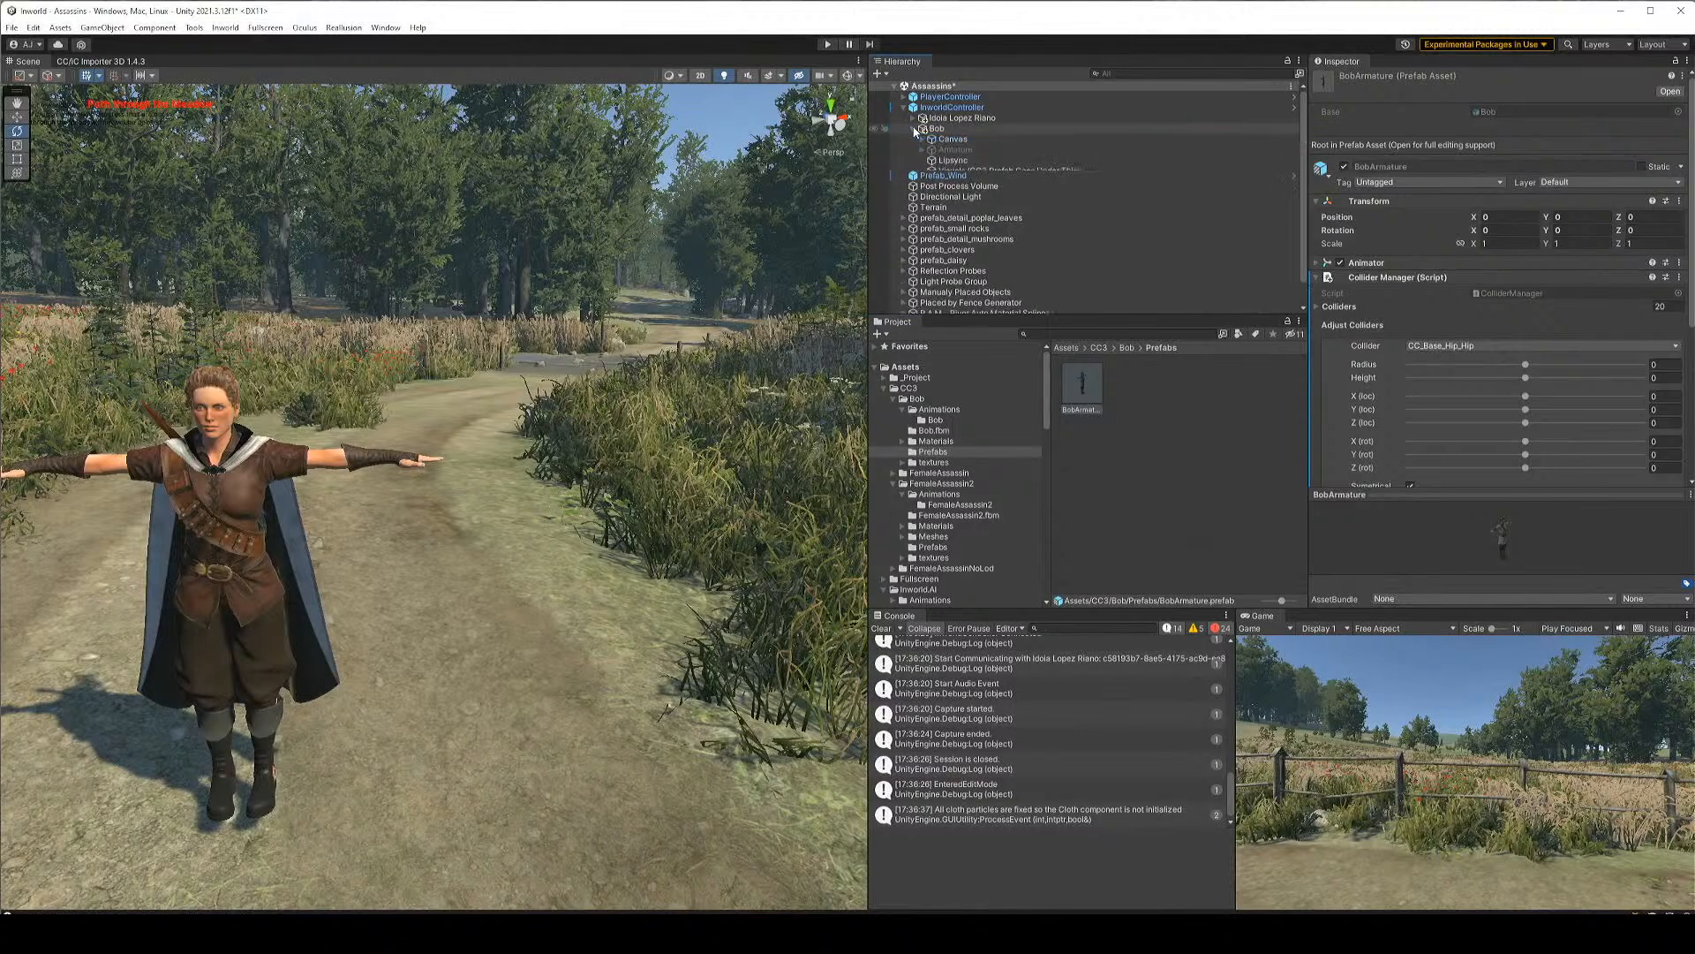
drag(1084, 380, 978, 177)
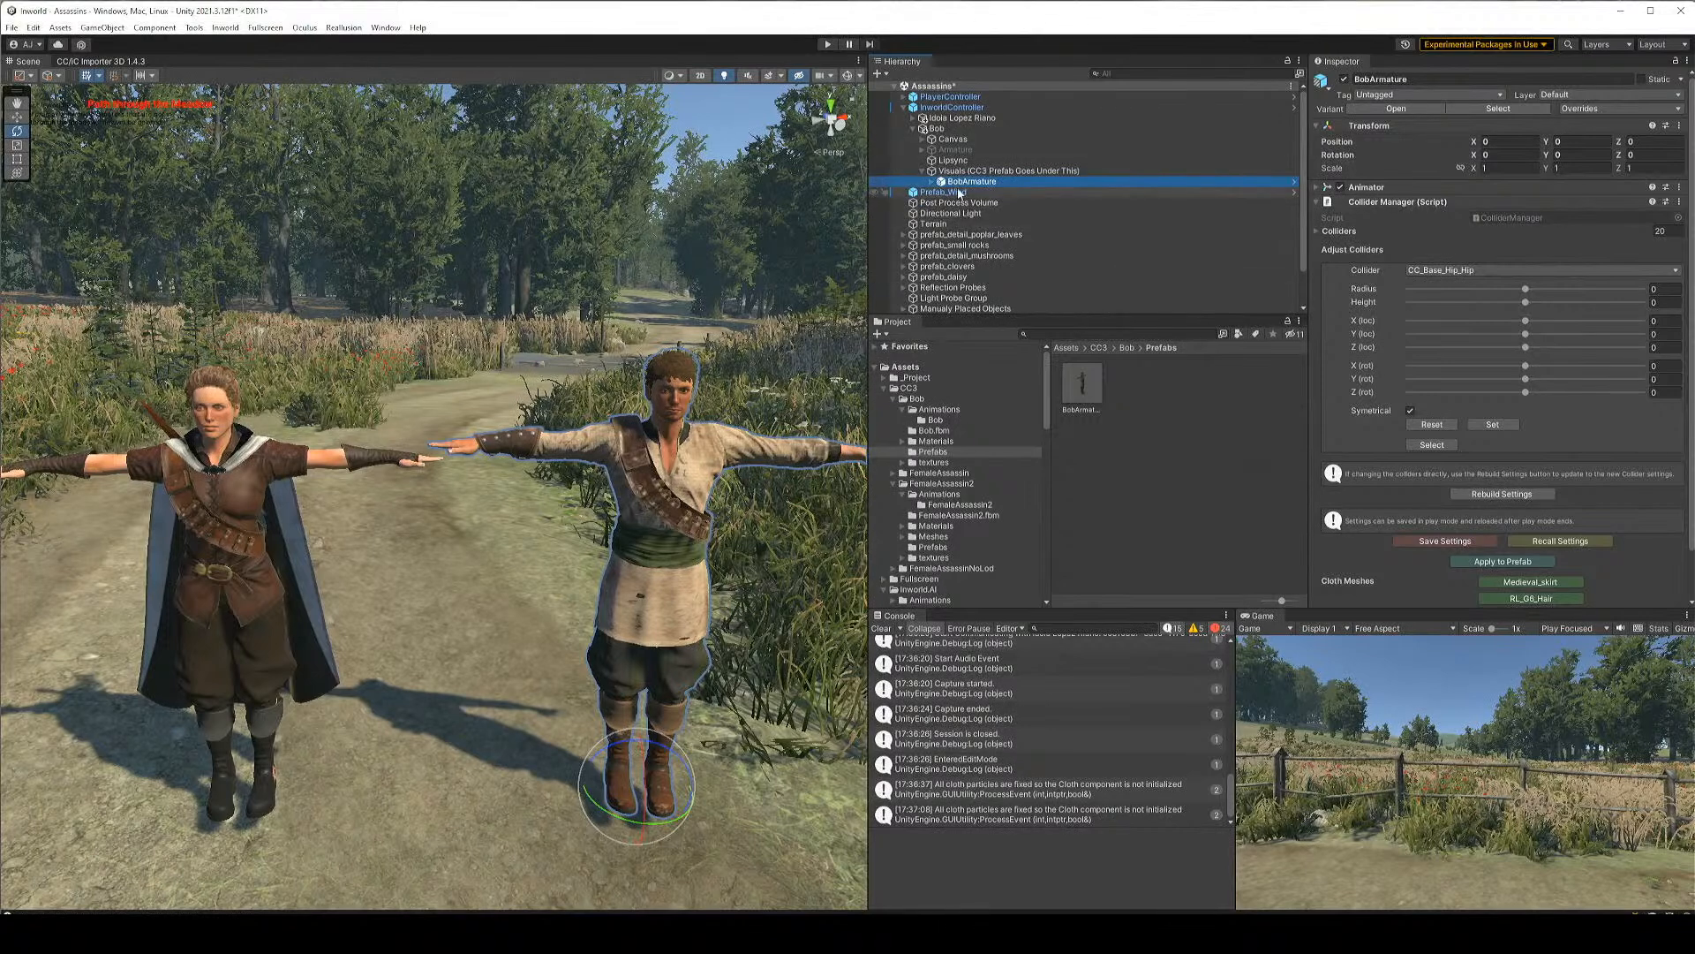
Assign BobArmature as the Animator in the parent Bob's Body Animation and Head Animation components
click(961, 129)
scroll(1432, 280, down, 2)
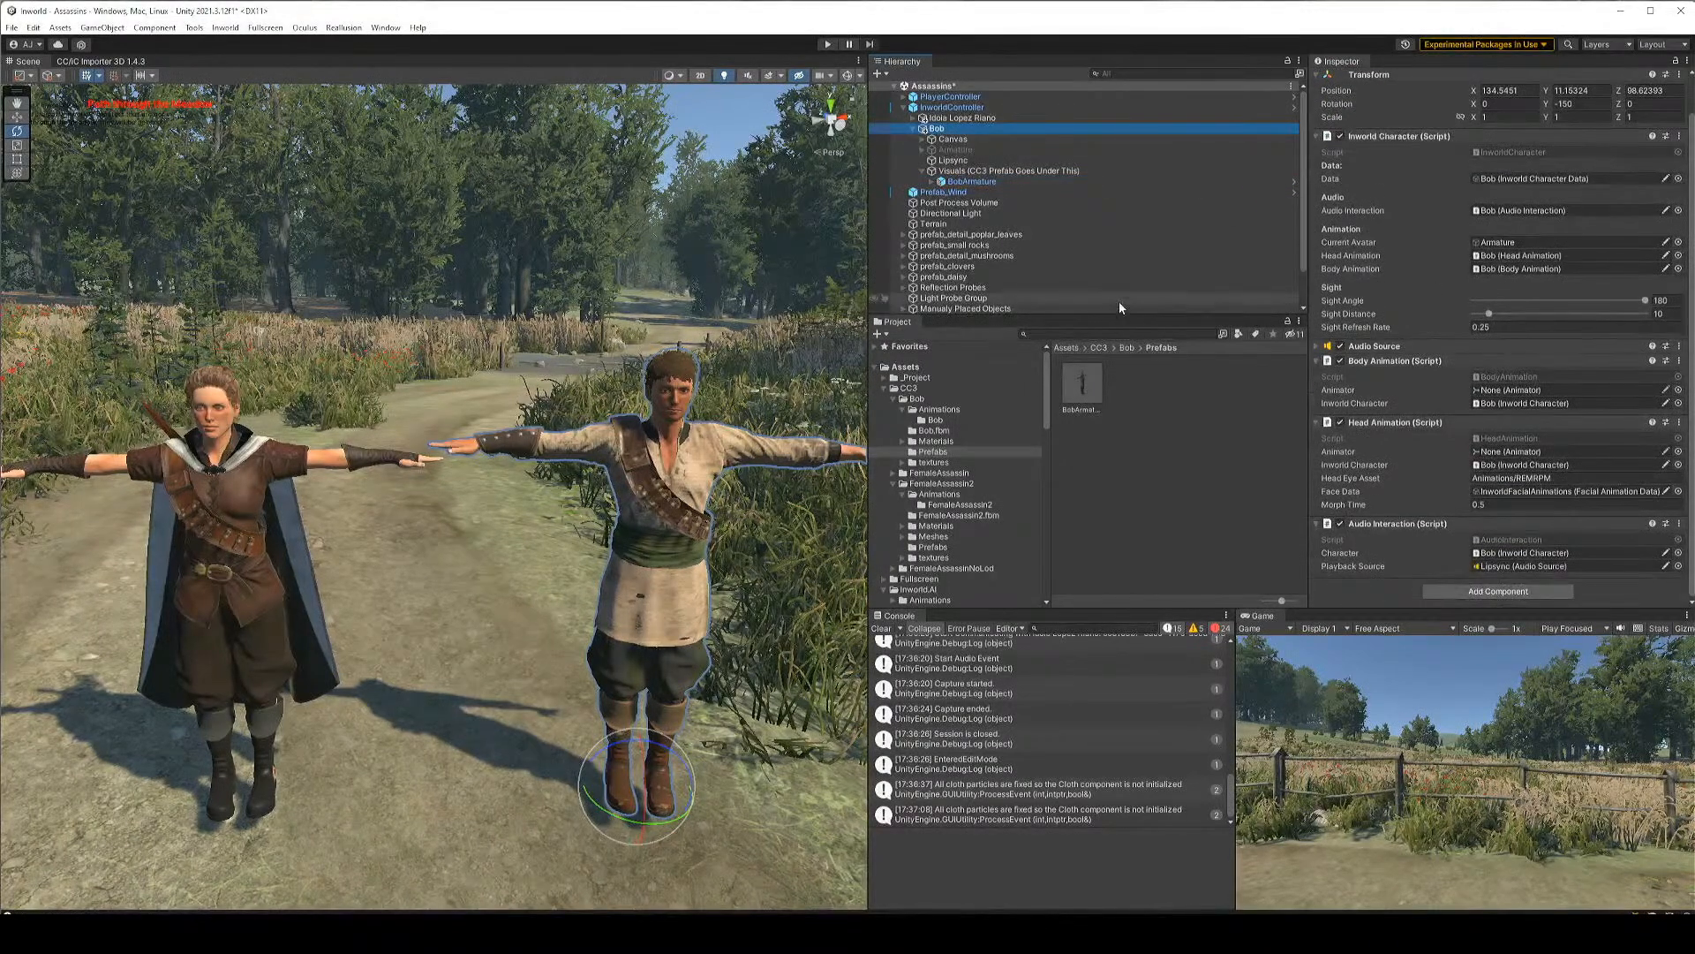
drag(971, 181, 1519, 389)
drag(971, 181, 1508, 461)
click(971, 170)
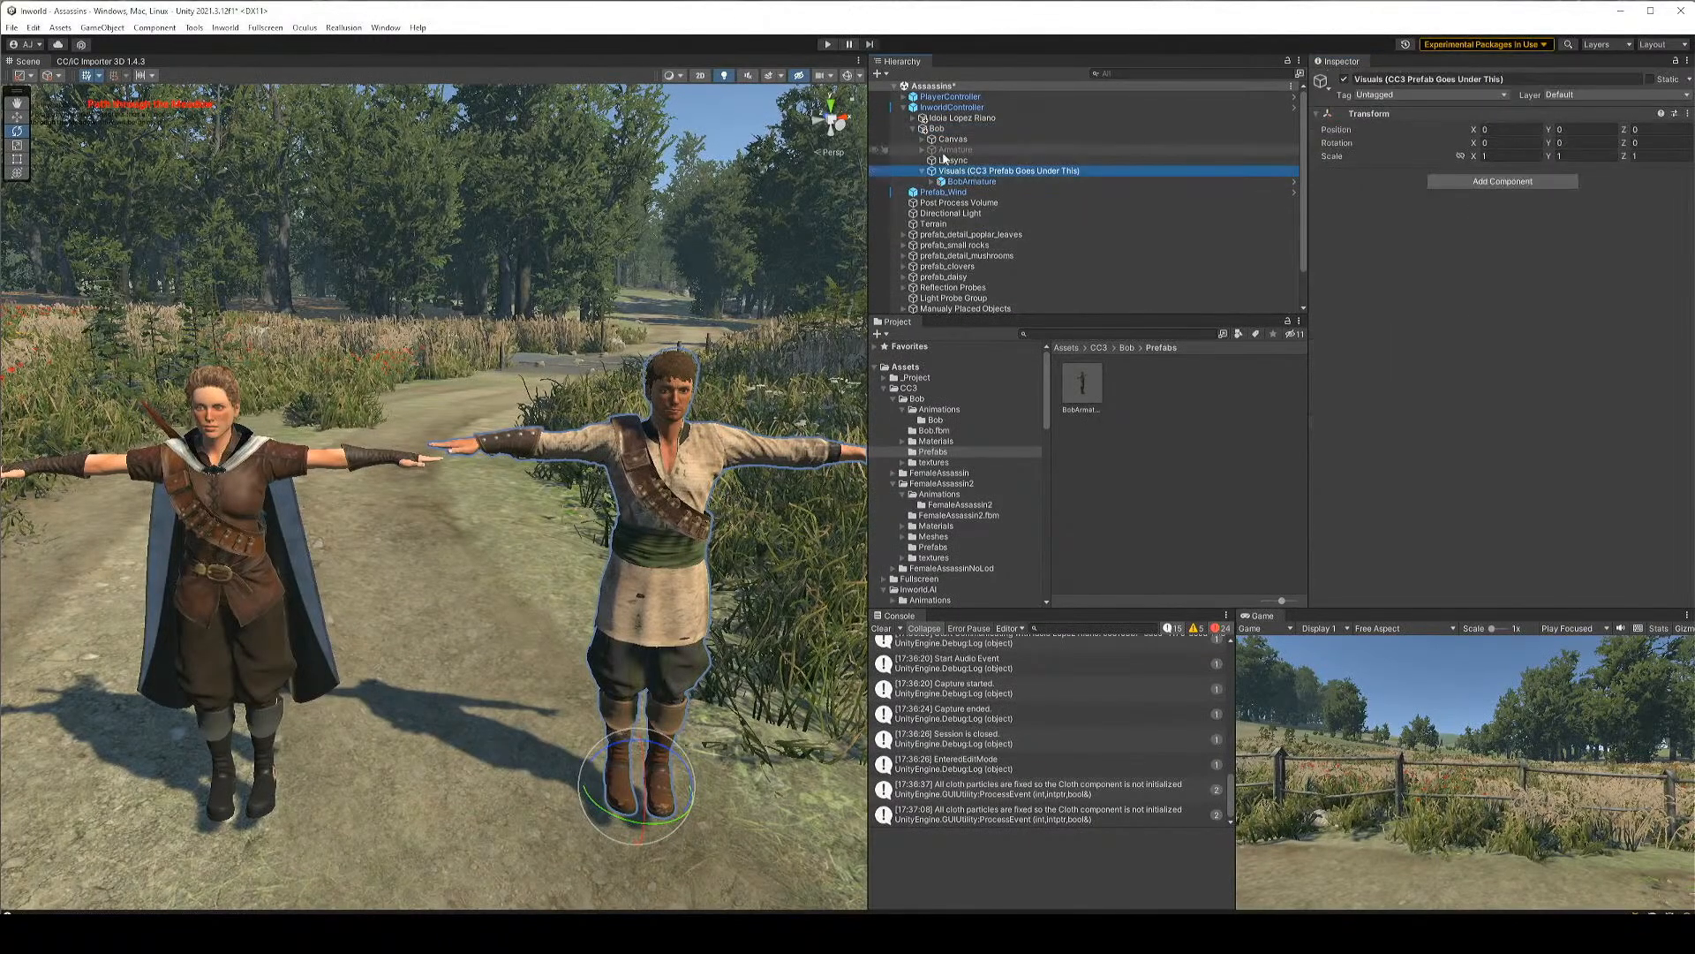
click(938, 129)
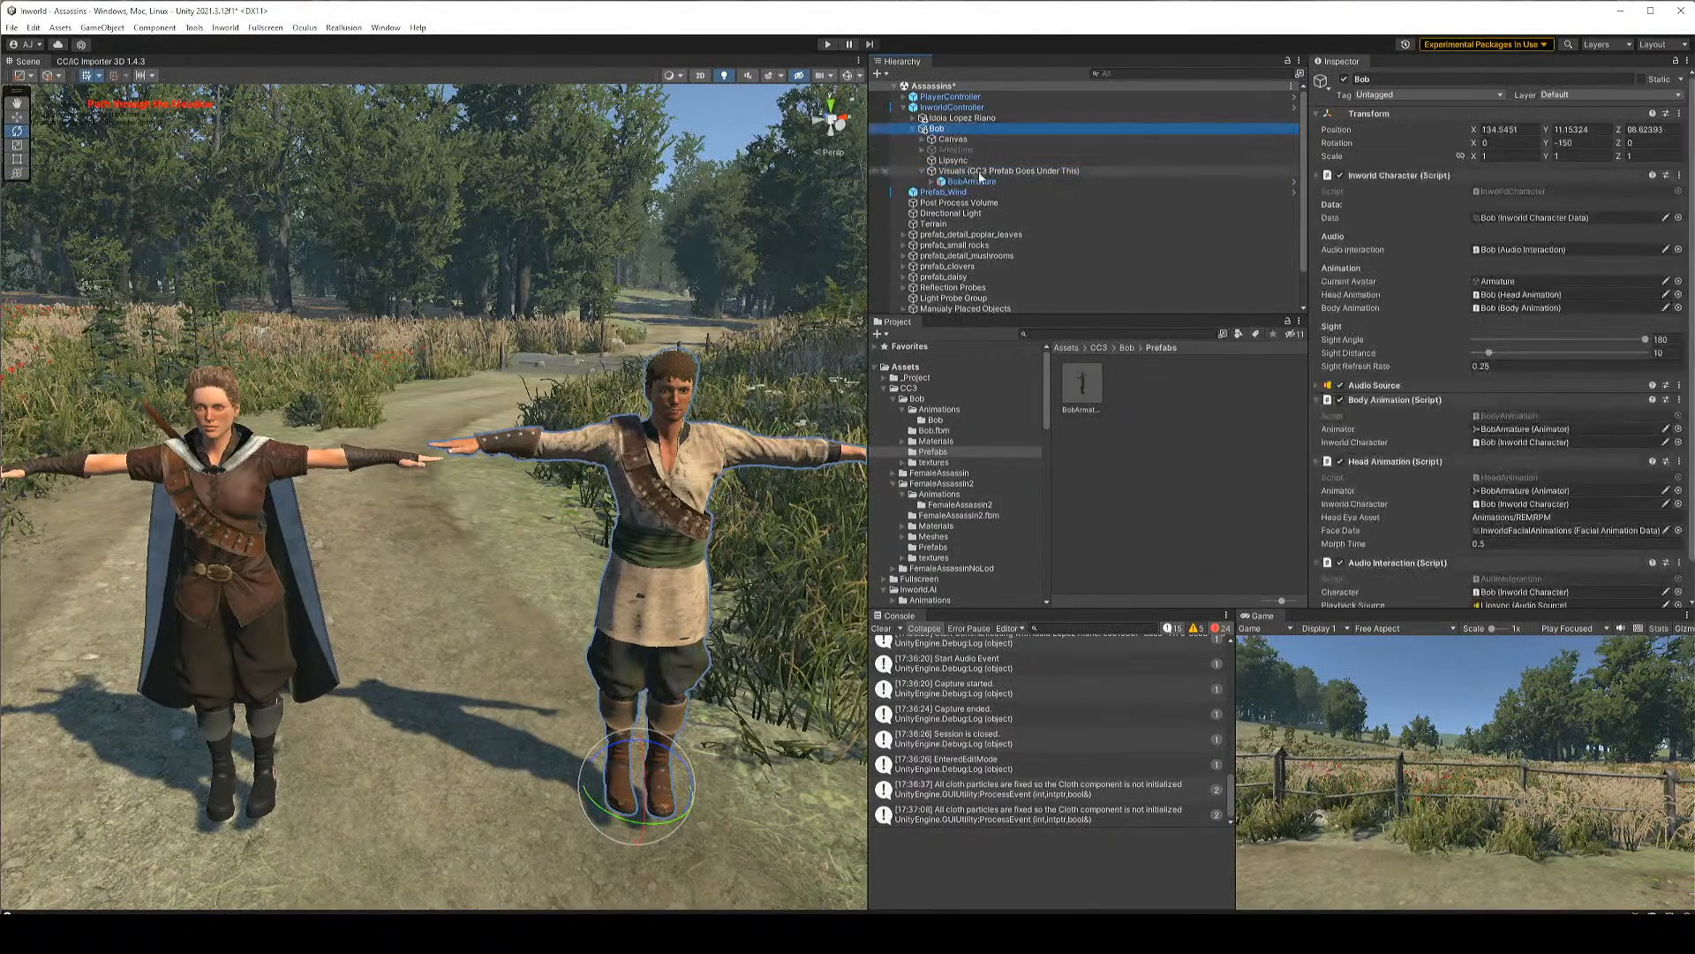
Set the Skinned Mesh Root of the Viseme Controller on Bob's Lipsync object to BobArmature, and briefly test-run the scene
click(953, 160)
drag(953, 160, 1503, 503)
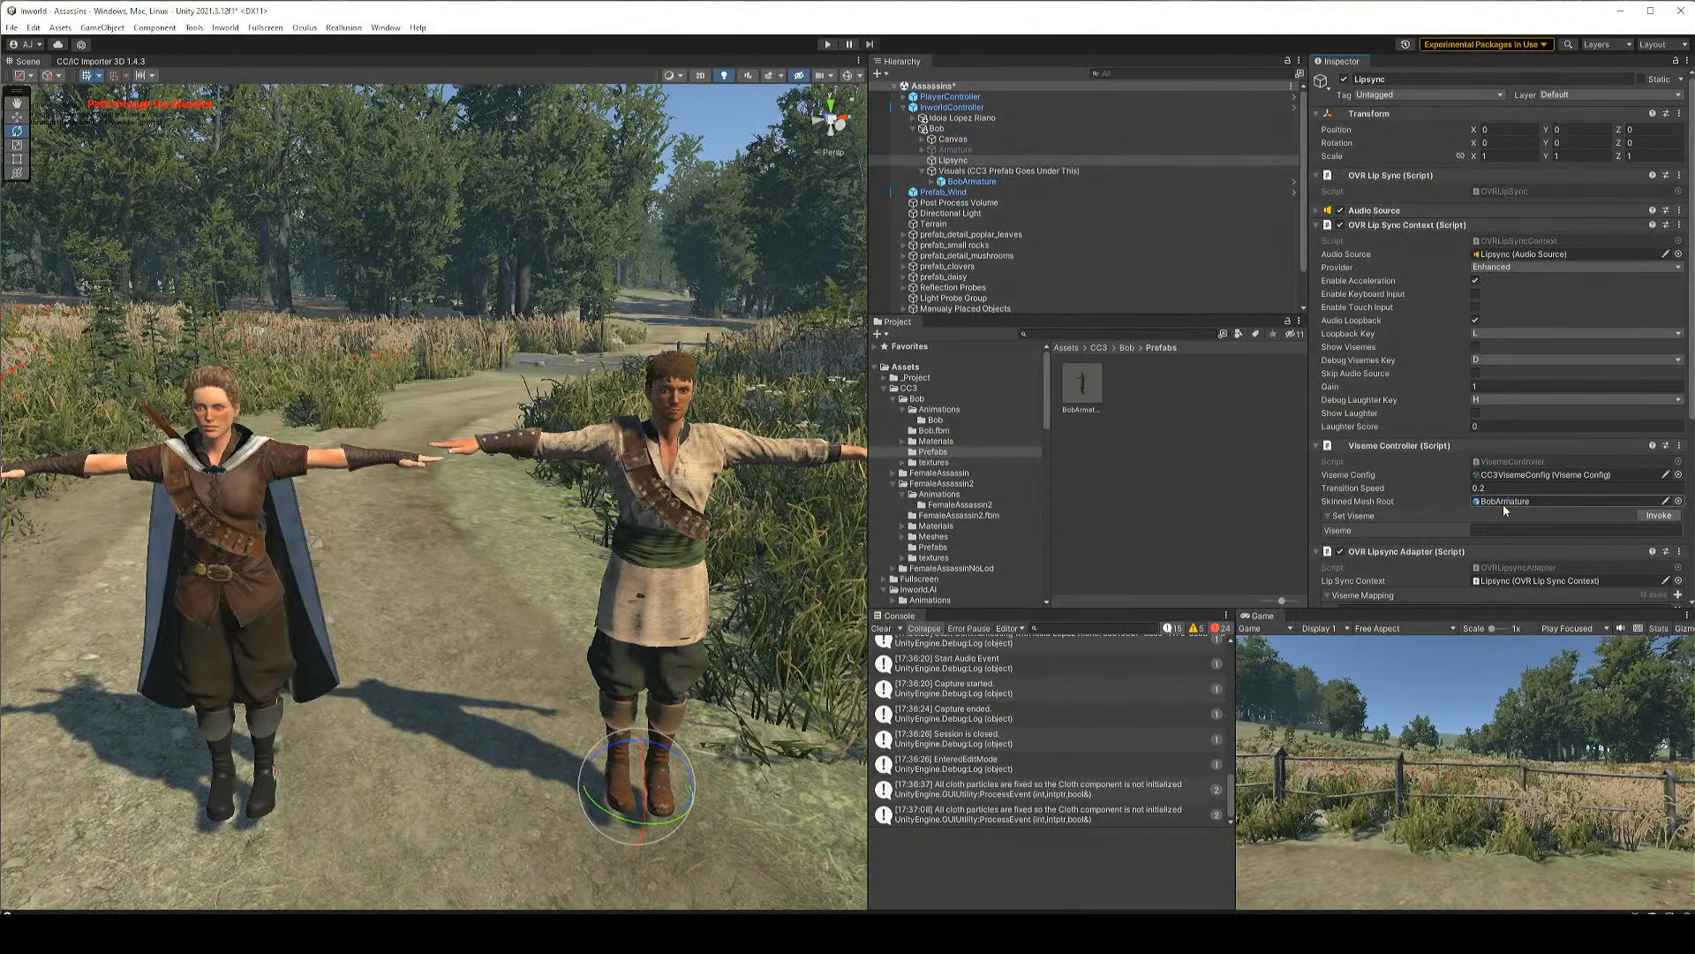
click(825, 45)
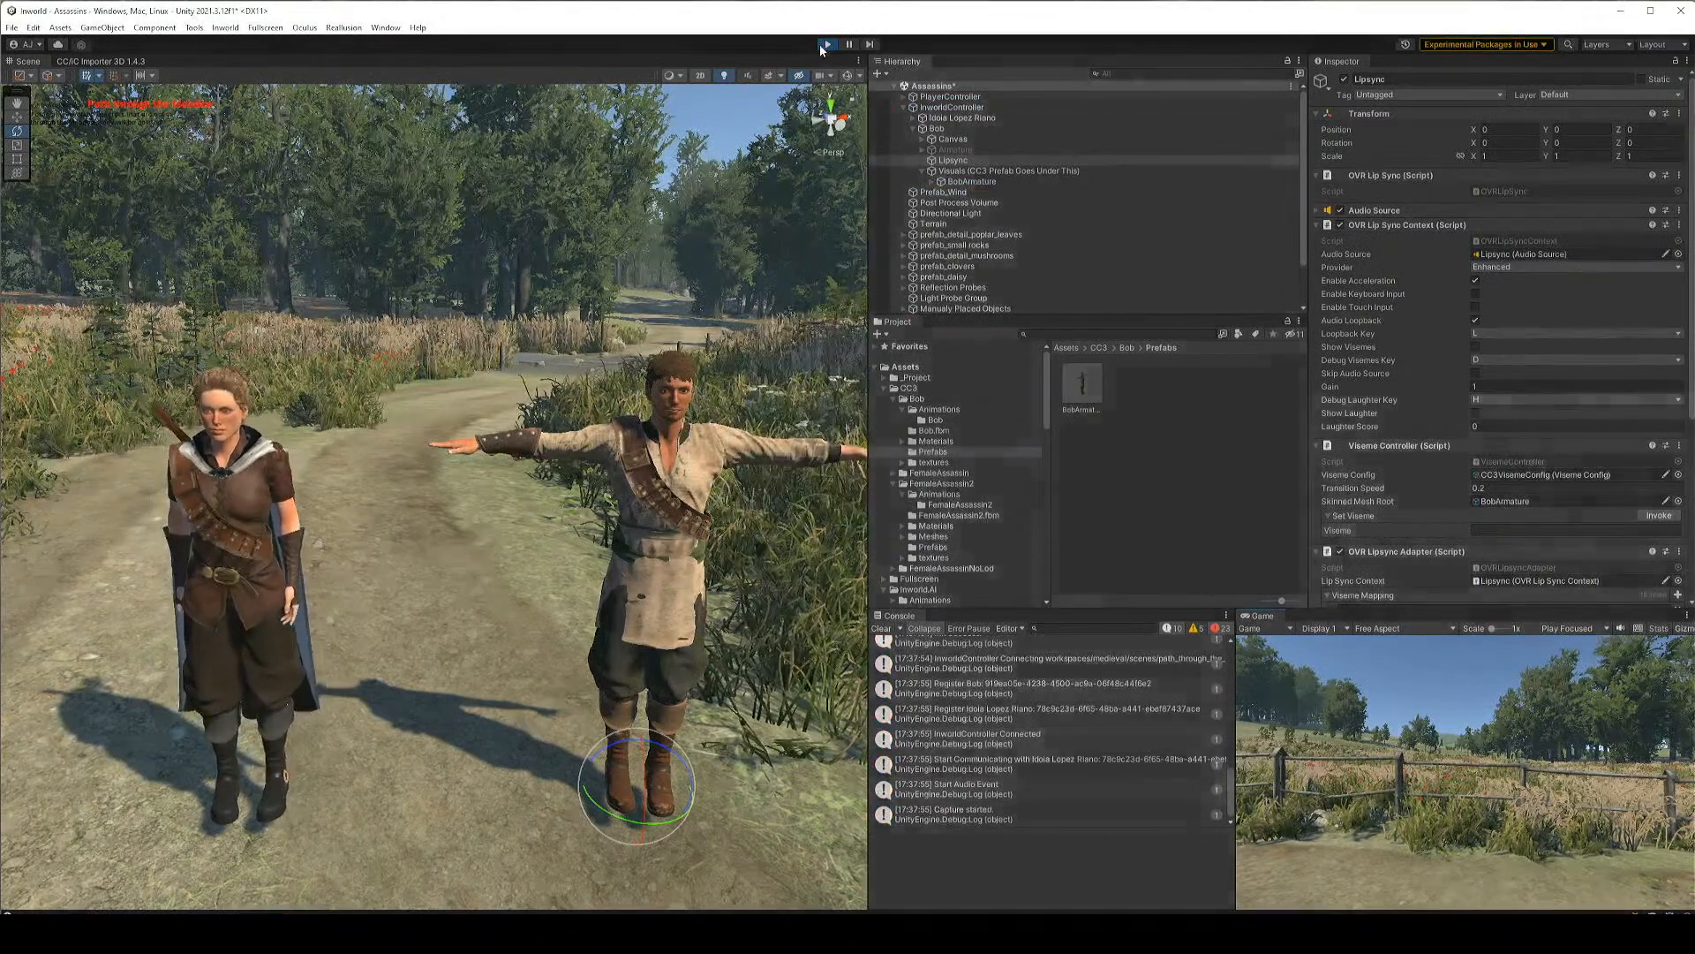
key(ctrl+p)
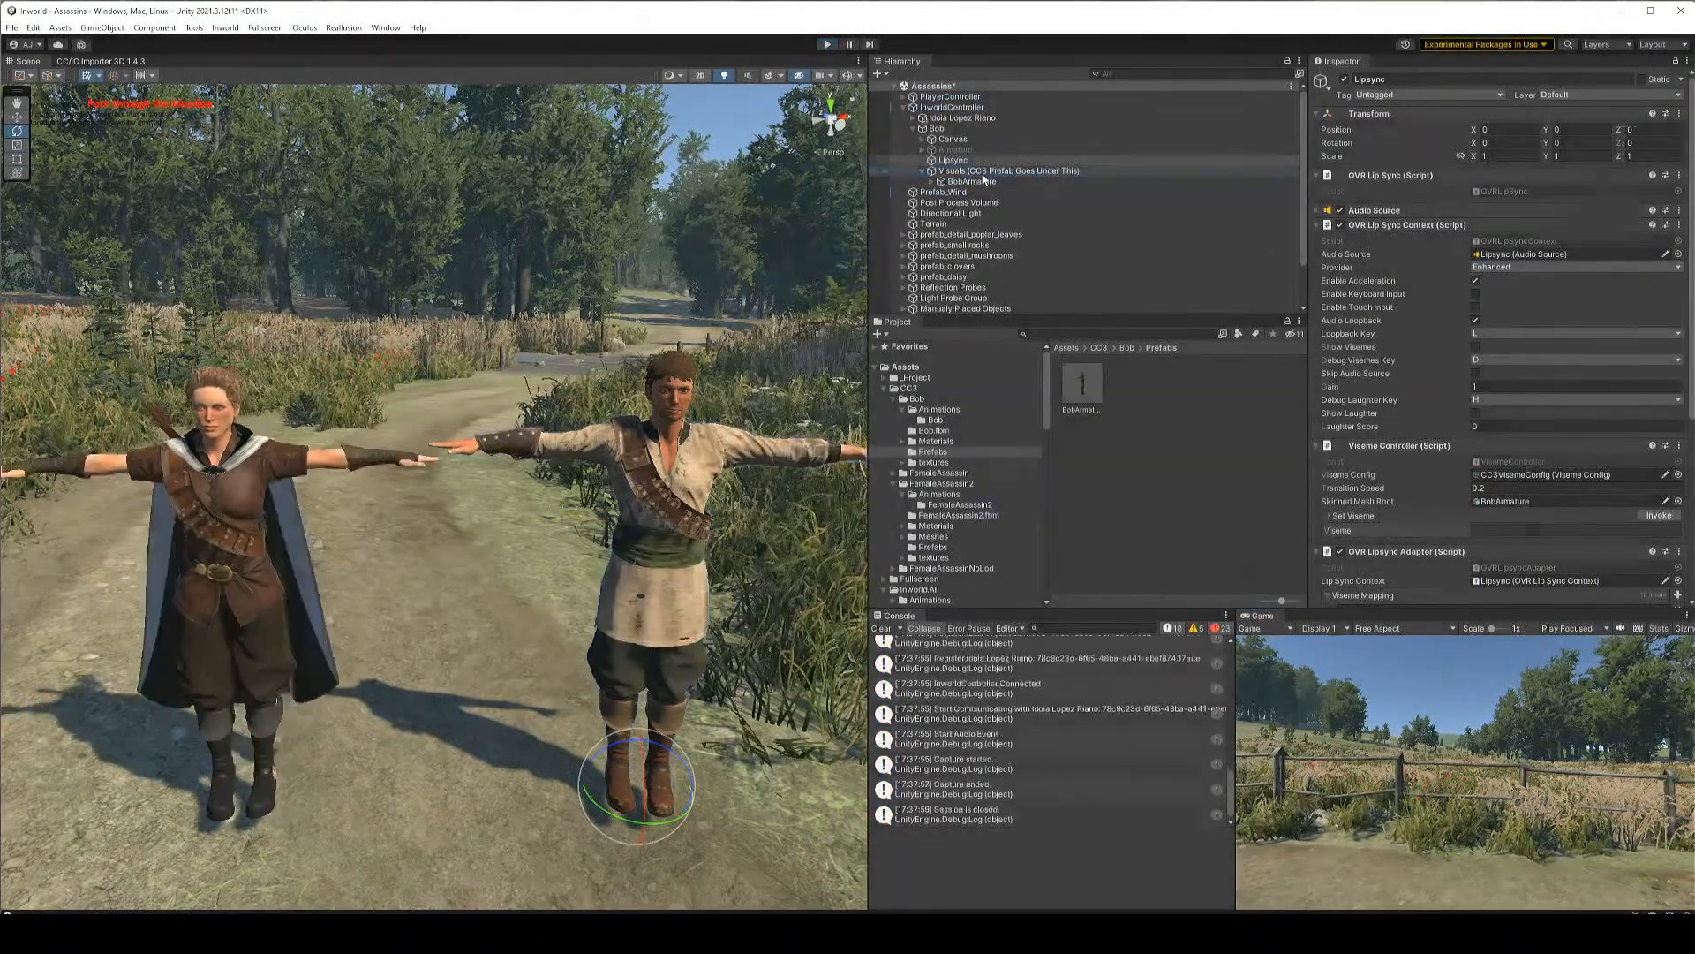
Review the parent Bob's components and BobArmature's Animator, and browse the available animator controllers
click(972, 181)
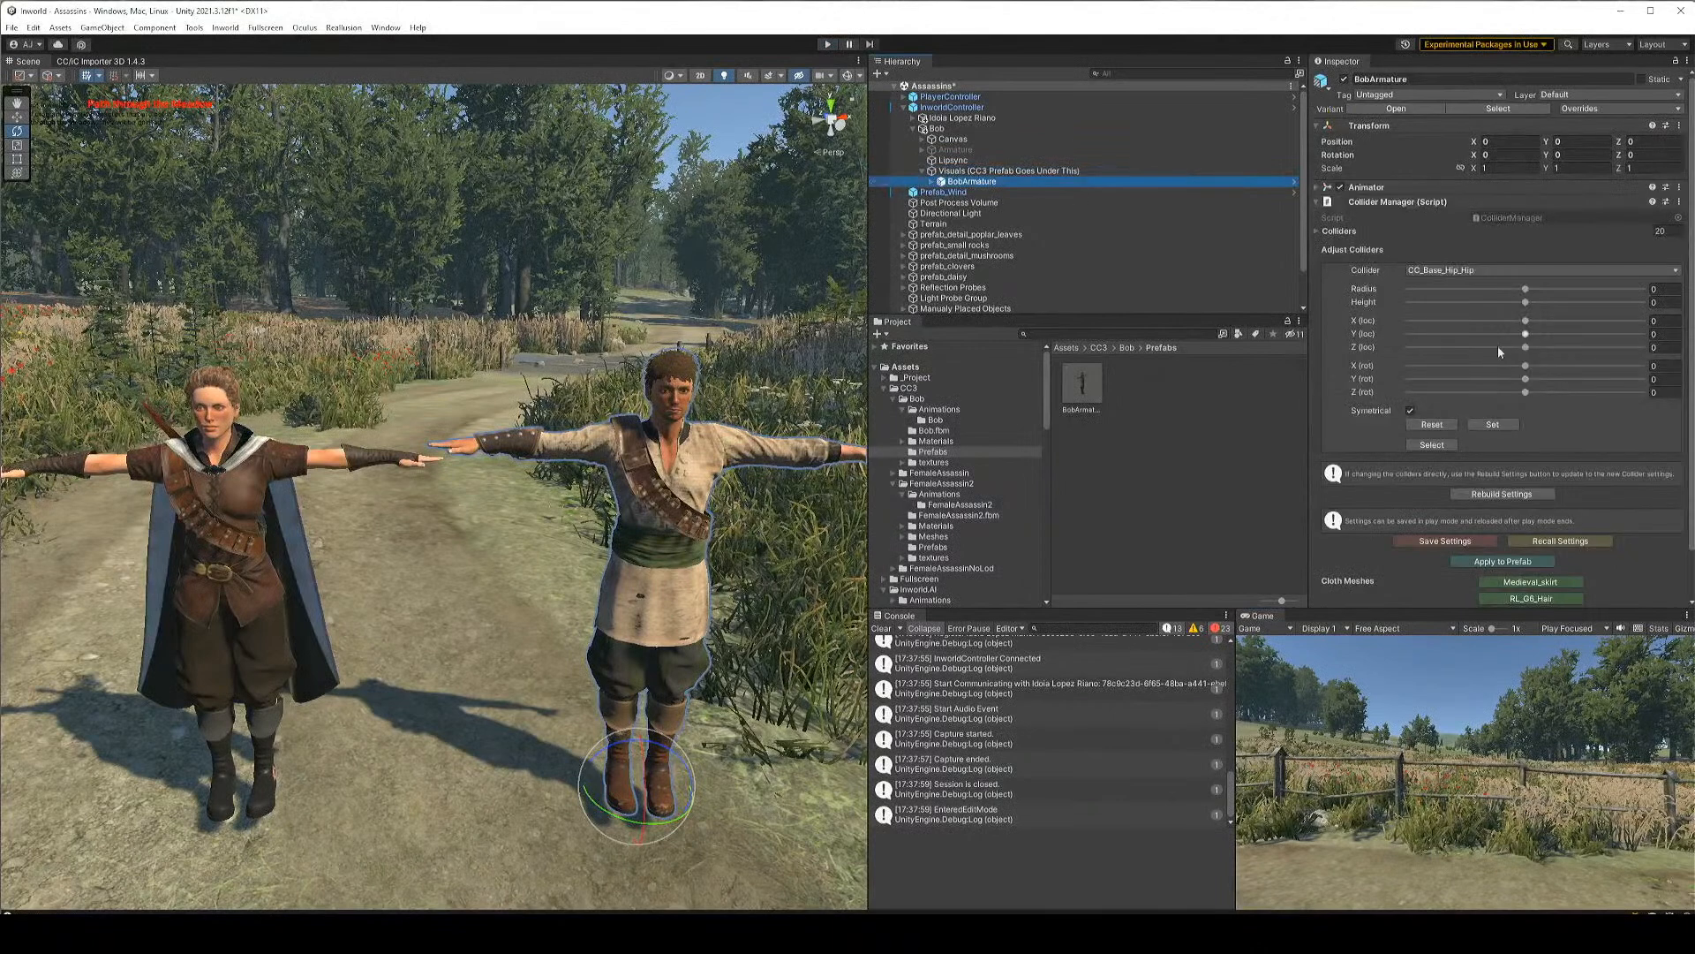
click(937, 129)
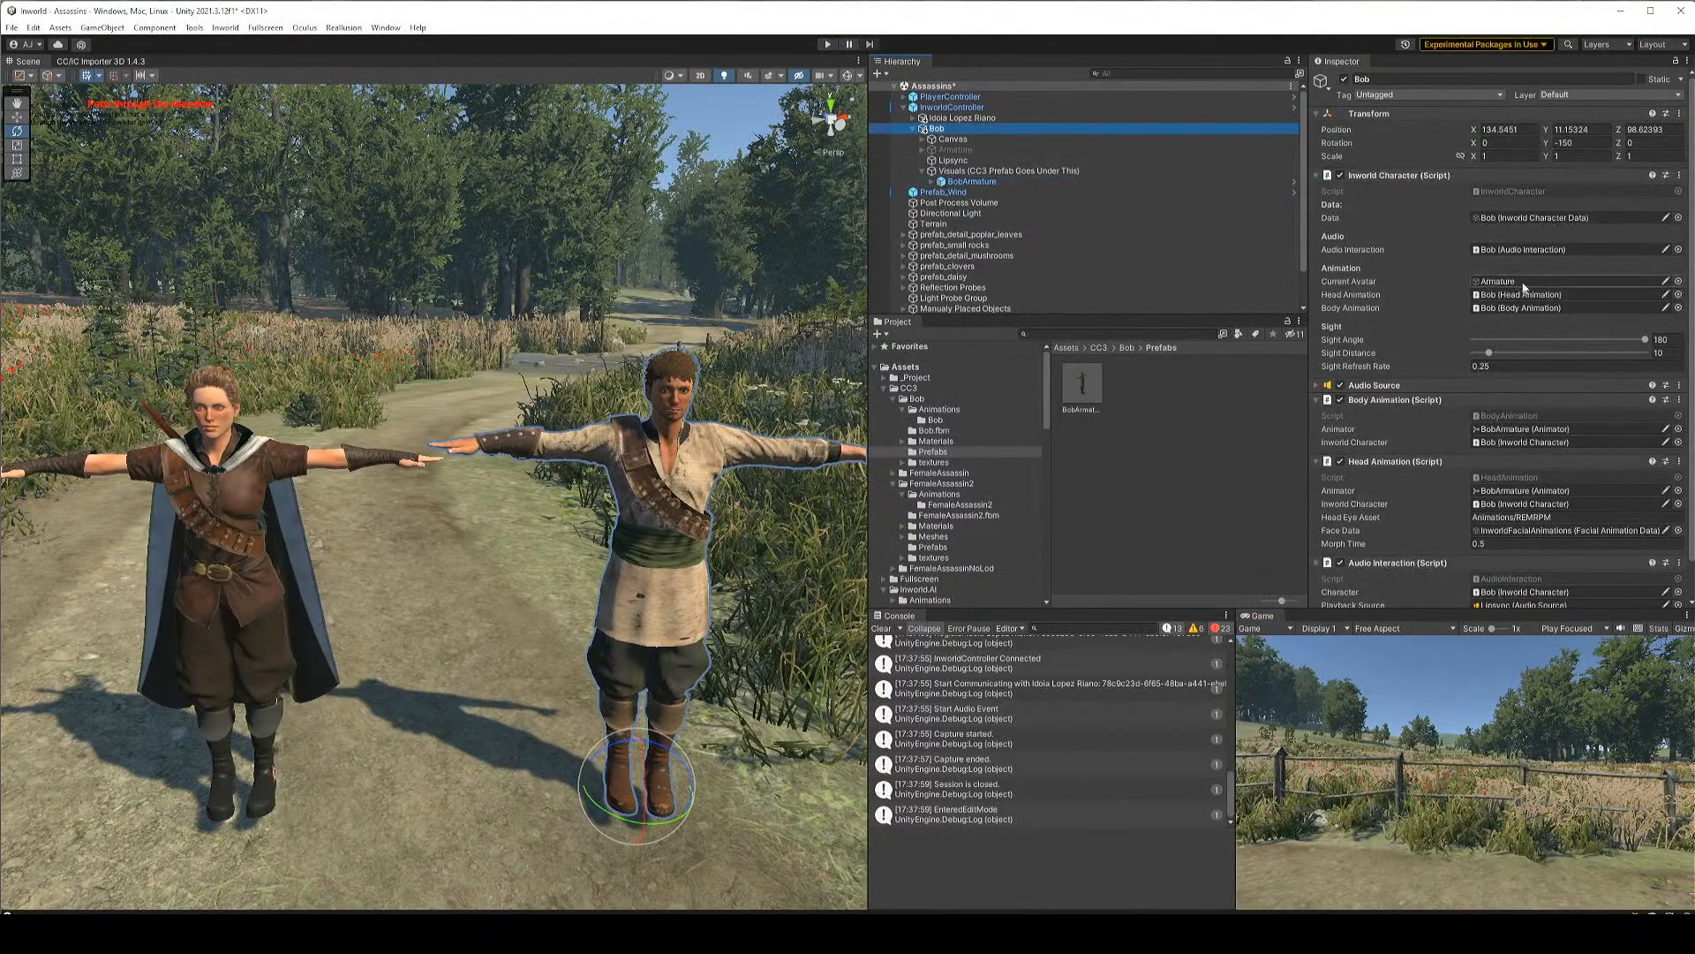
click(1079, 180)
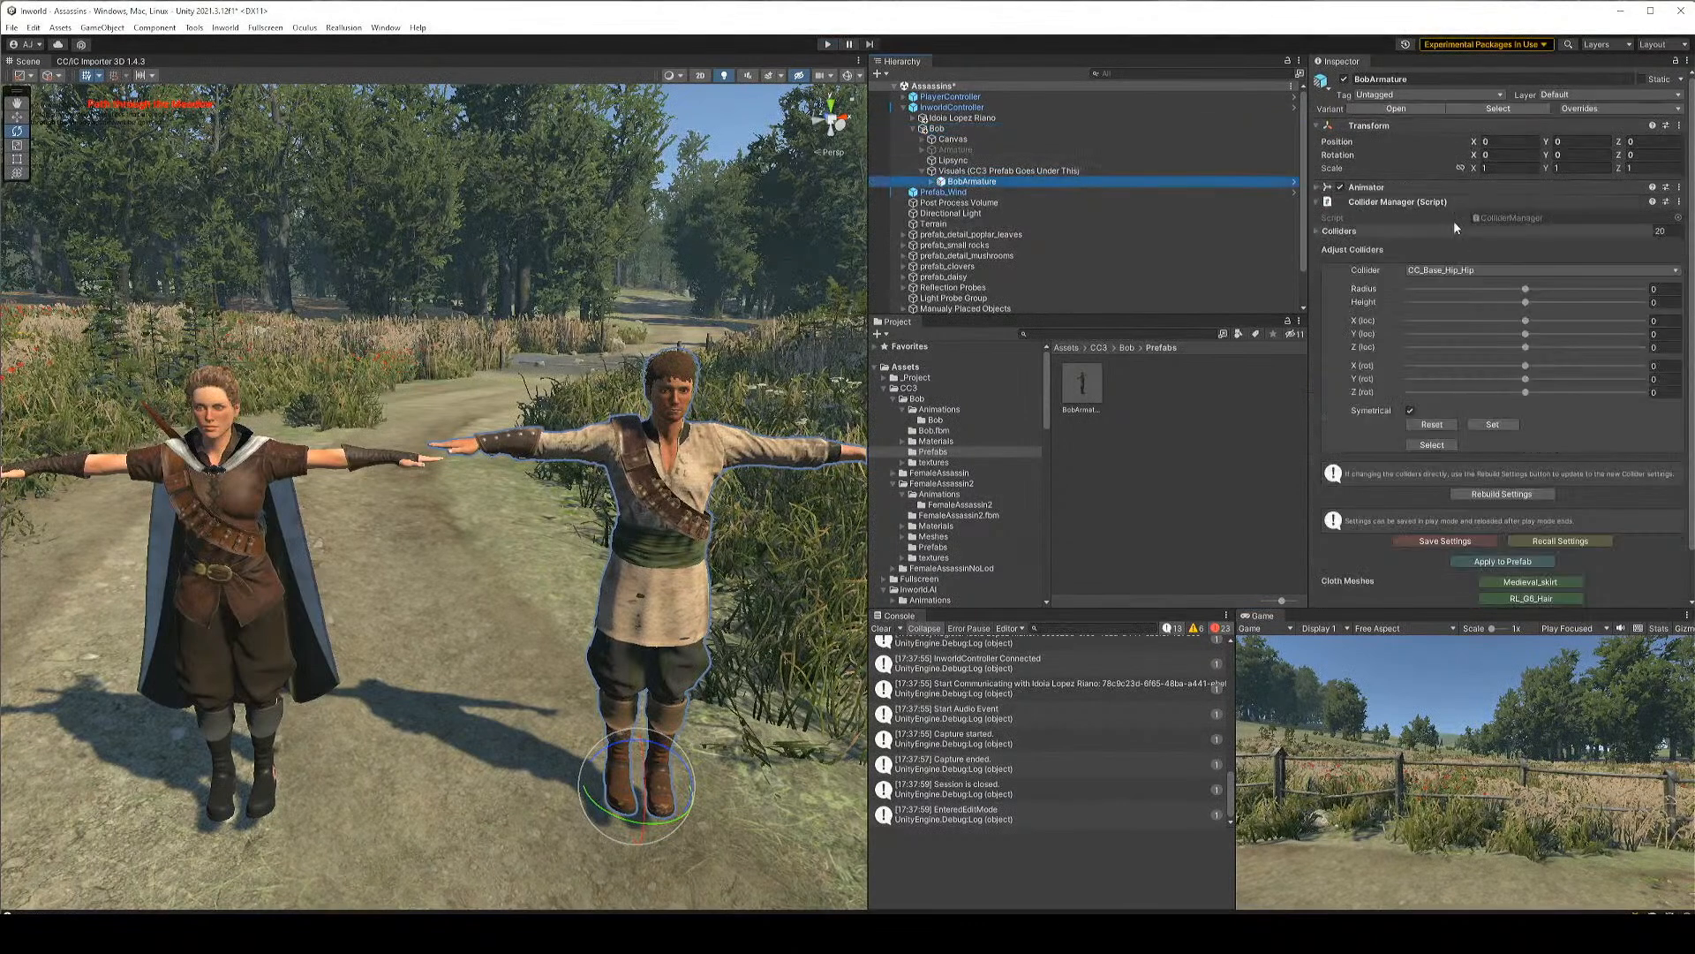
click(1408, 186)
click(1678, 203)
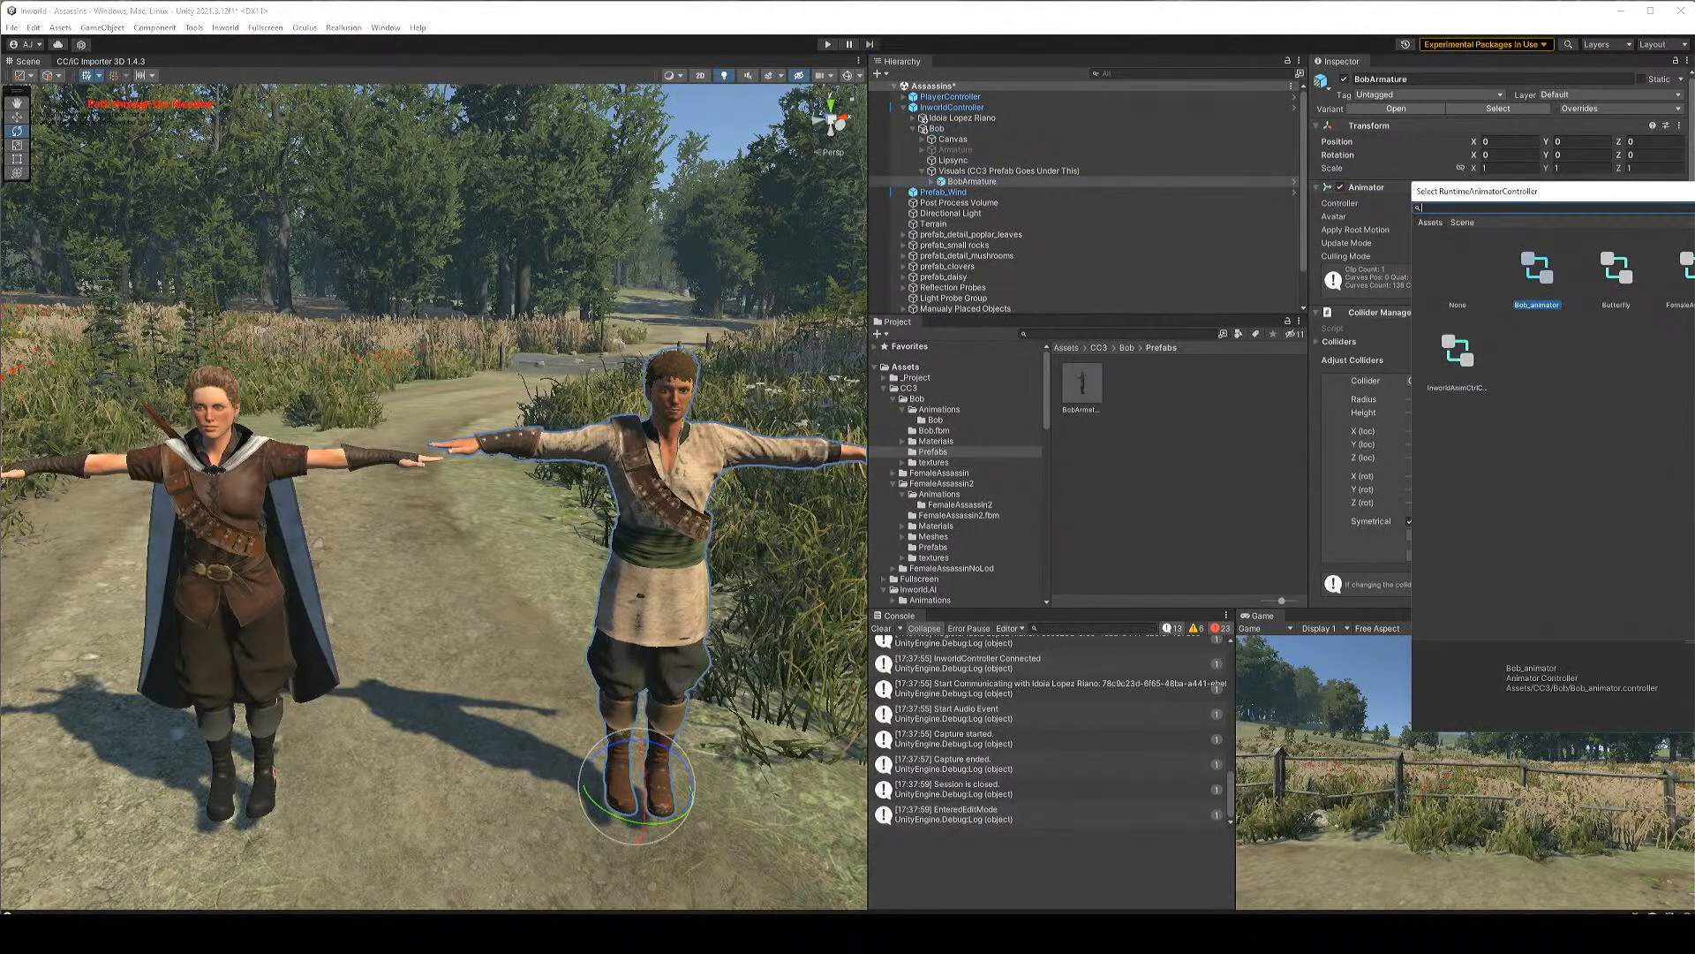
double_click(1507, 254)
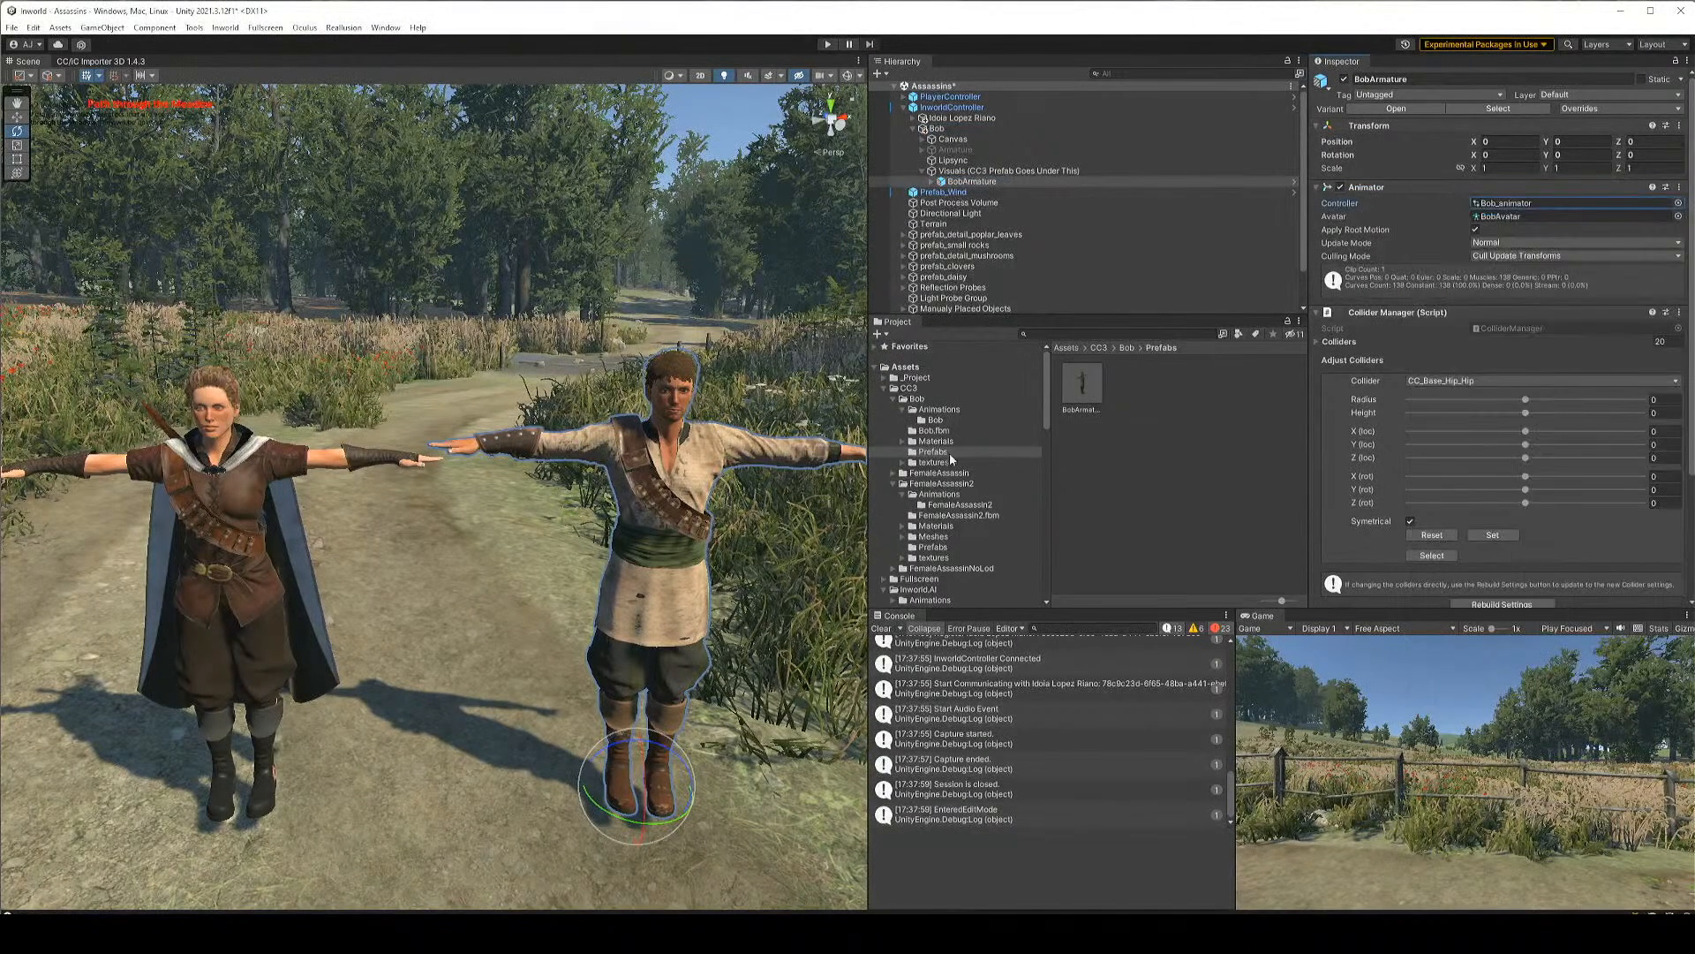
click(1681, 204)
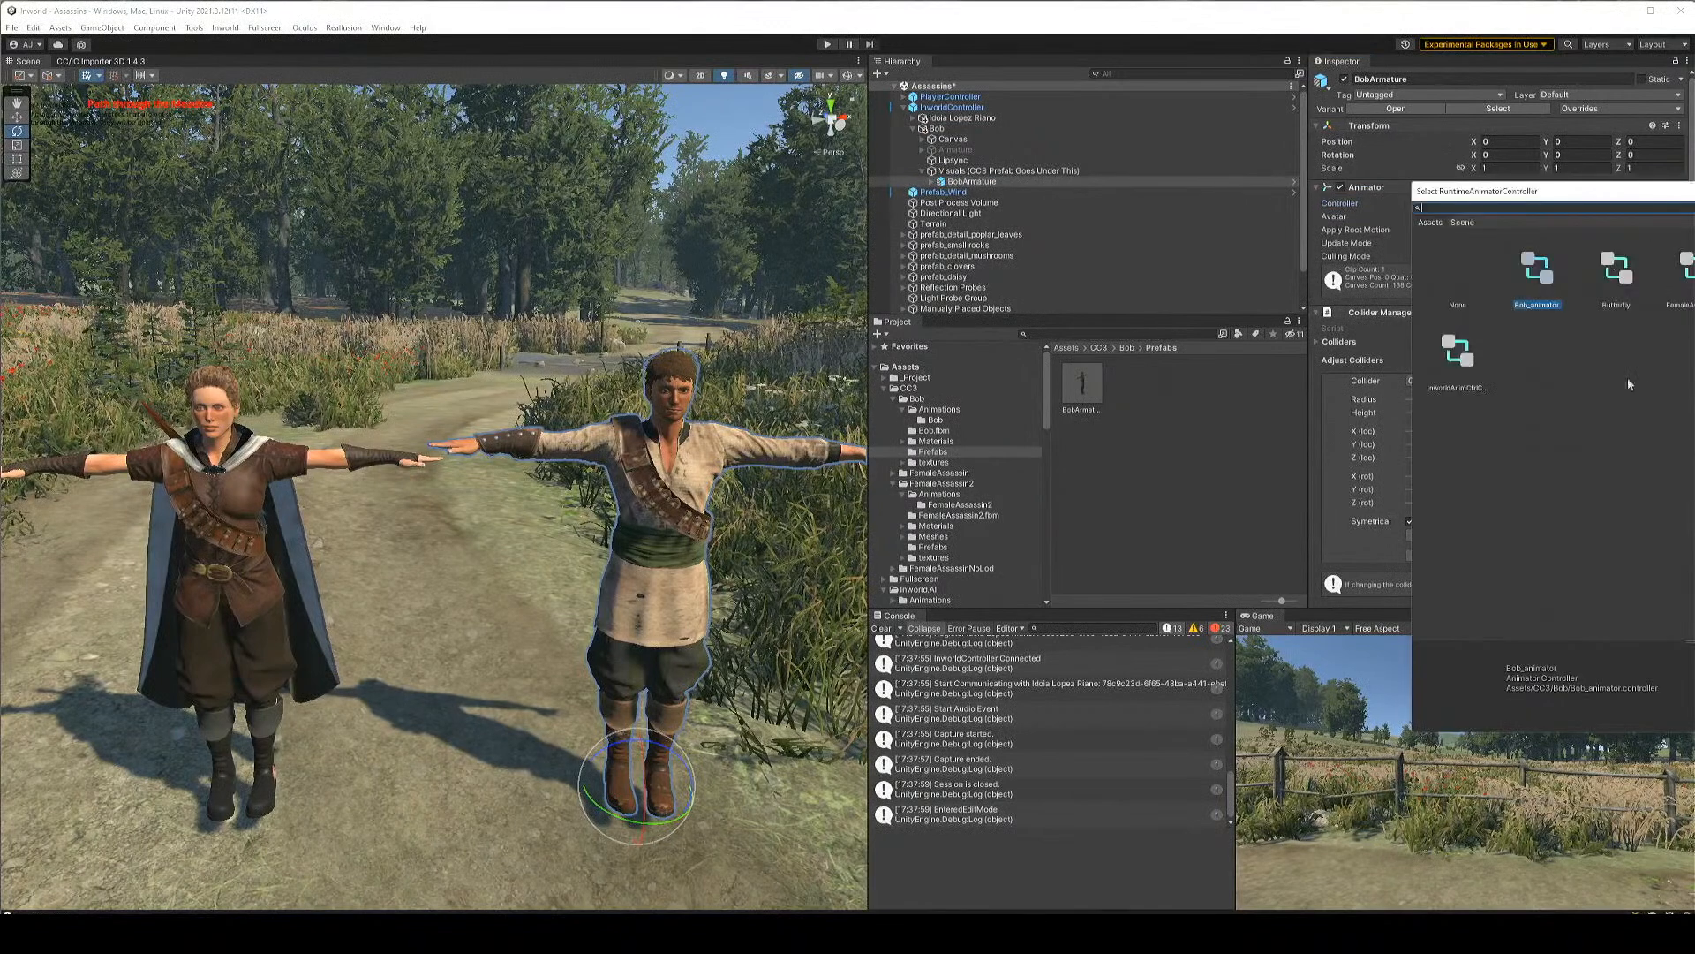
key(Escape)
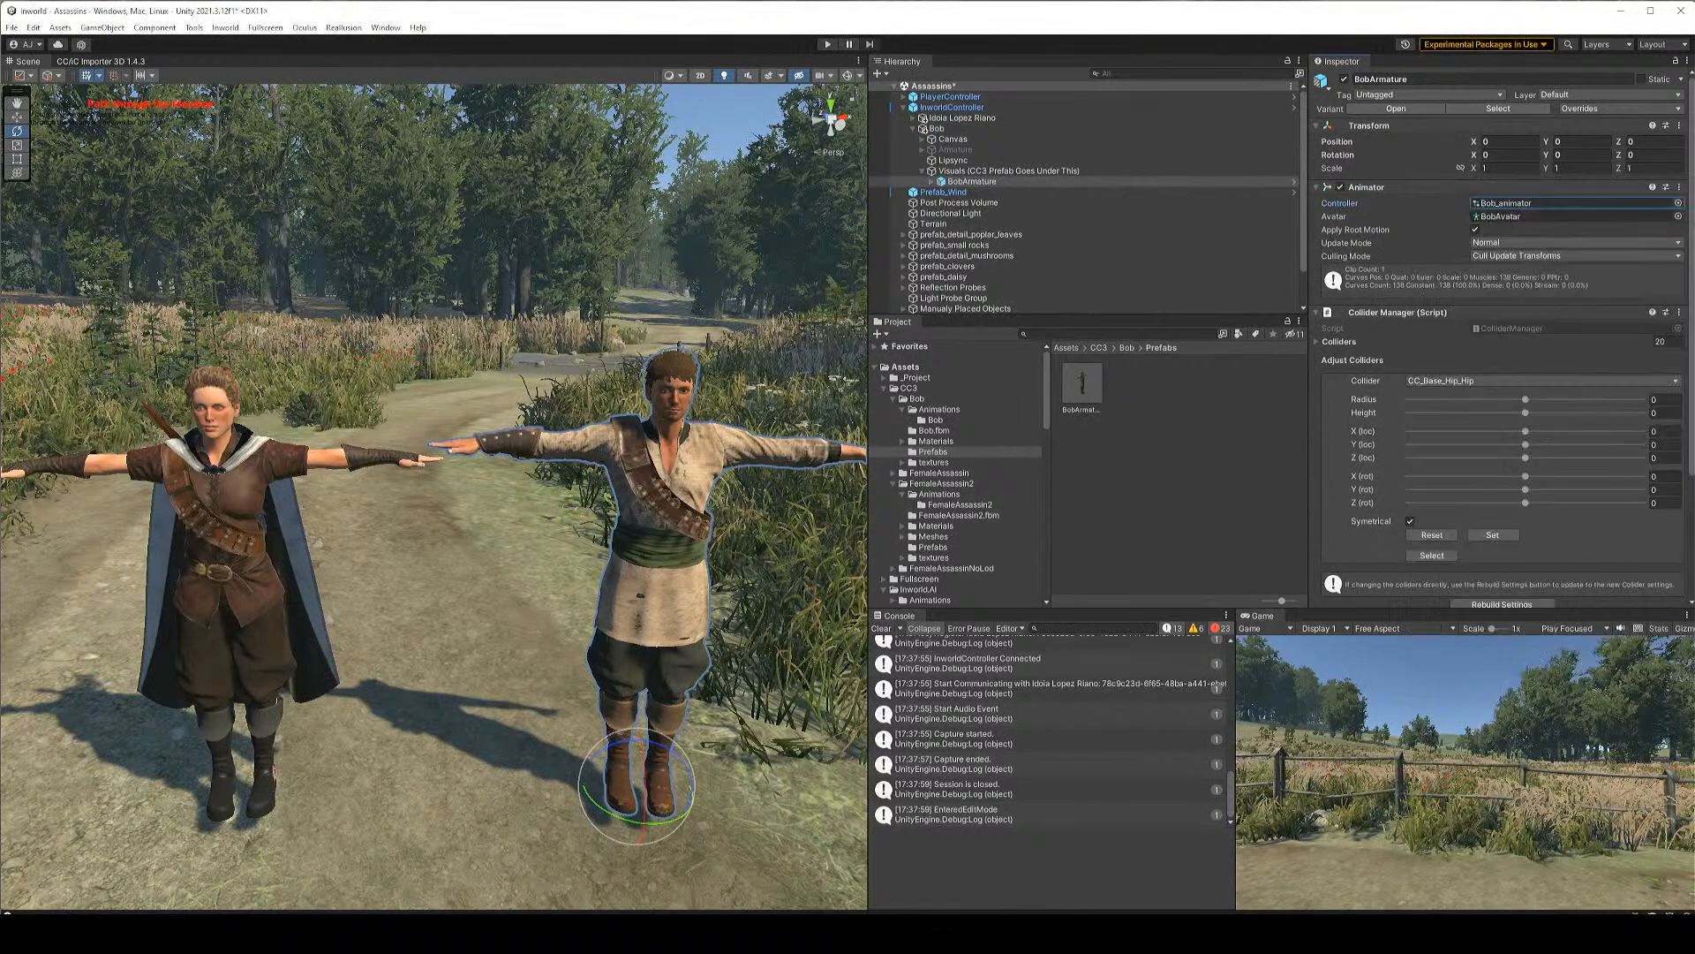
Assign CC3InworldAnimCtrl from the Viseme Adapter package's Integrations/CC3 folder as BobArmature's Animator controller, and briefly test-run the scene
scroll(941, 534, down, 5)
scroll(941, 534, down, 5)
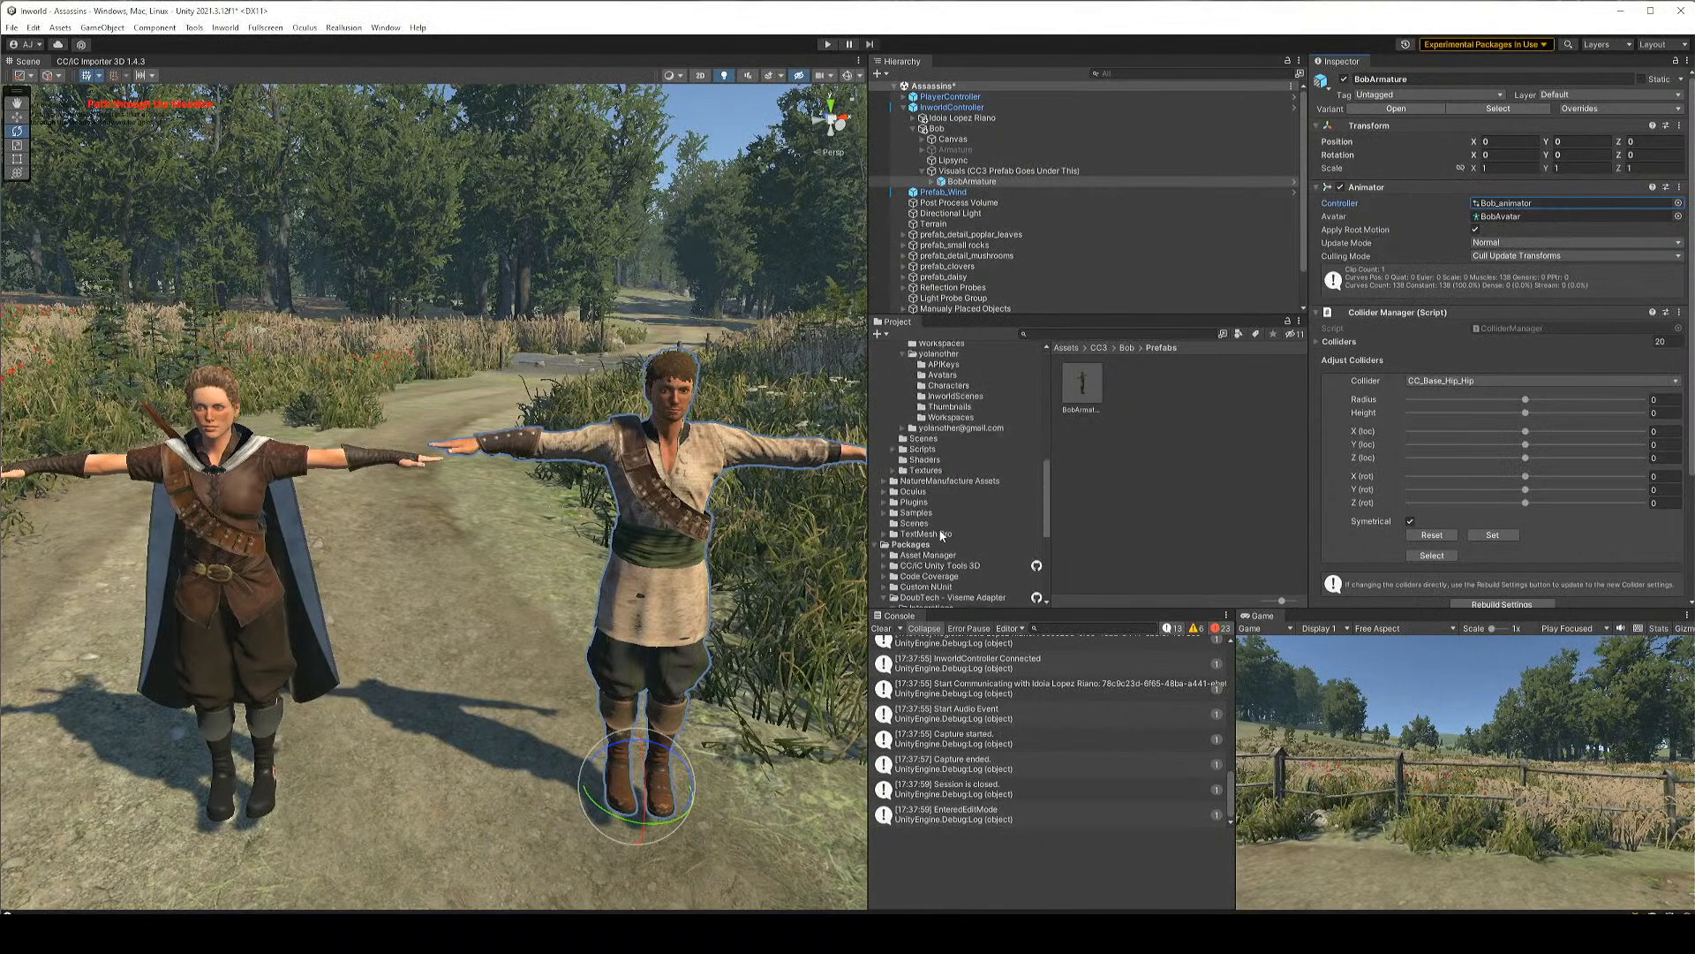
scroll(946, 476, down, 5)
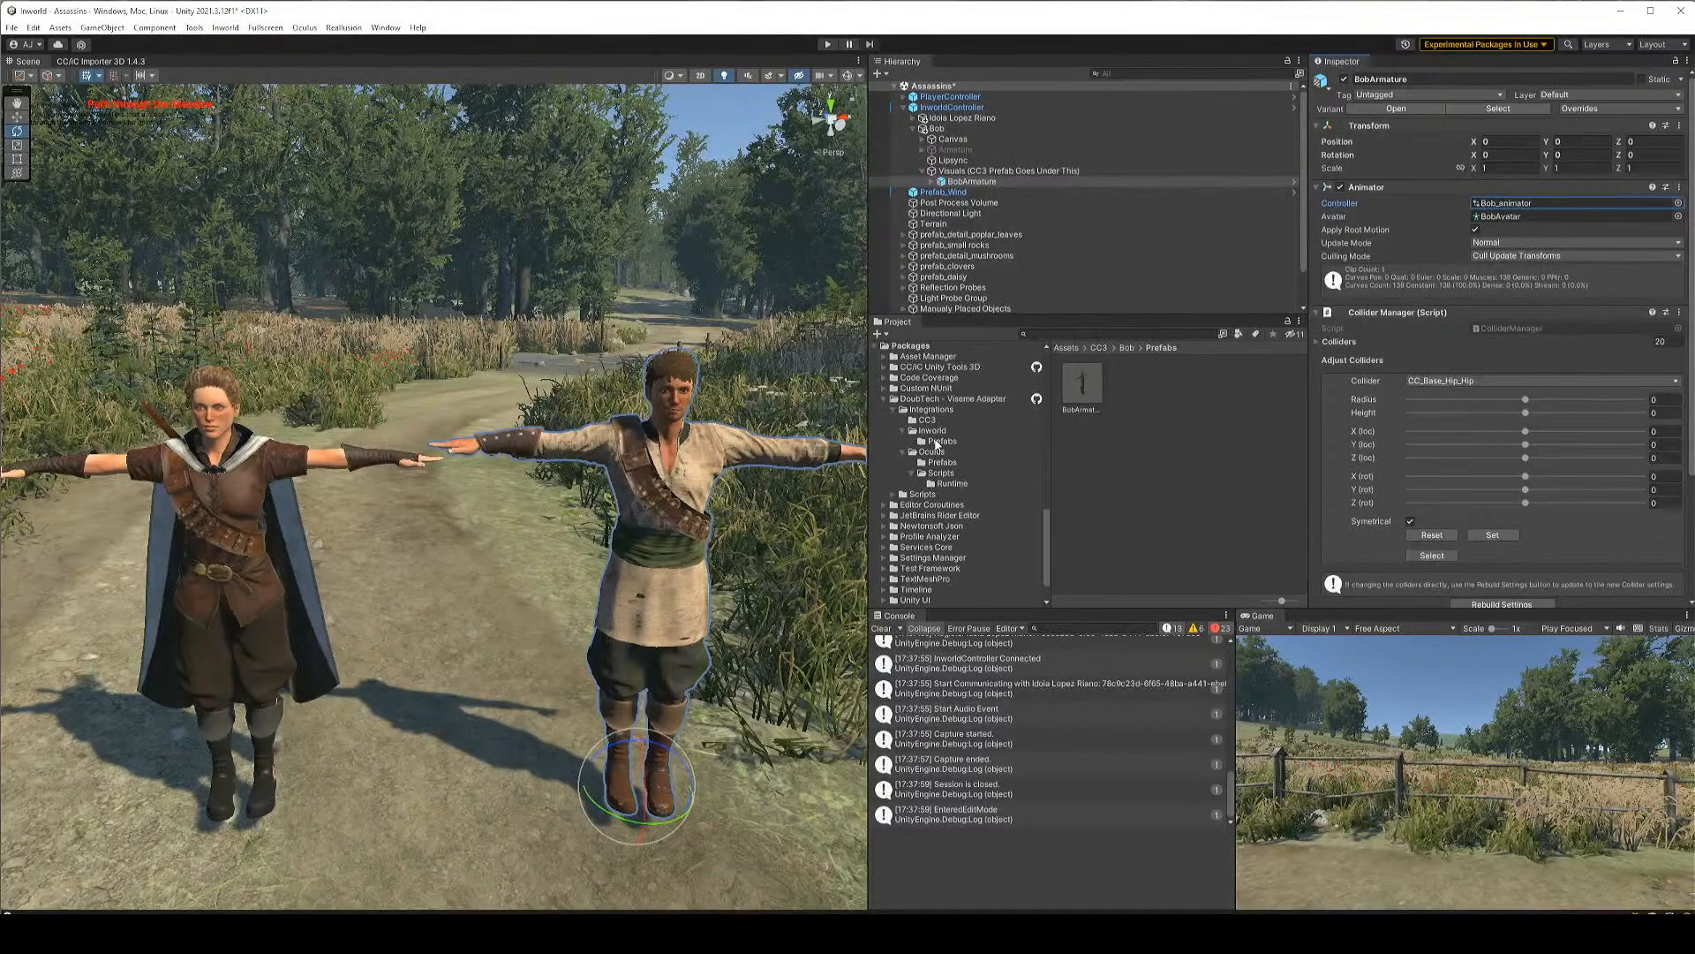
click(927, 420)
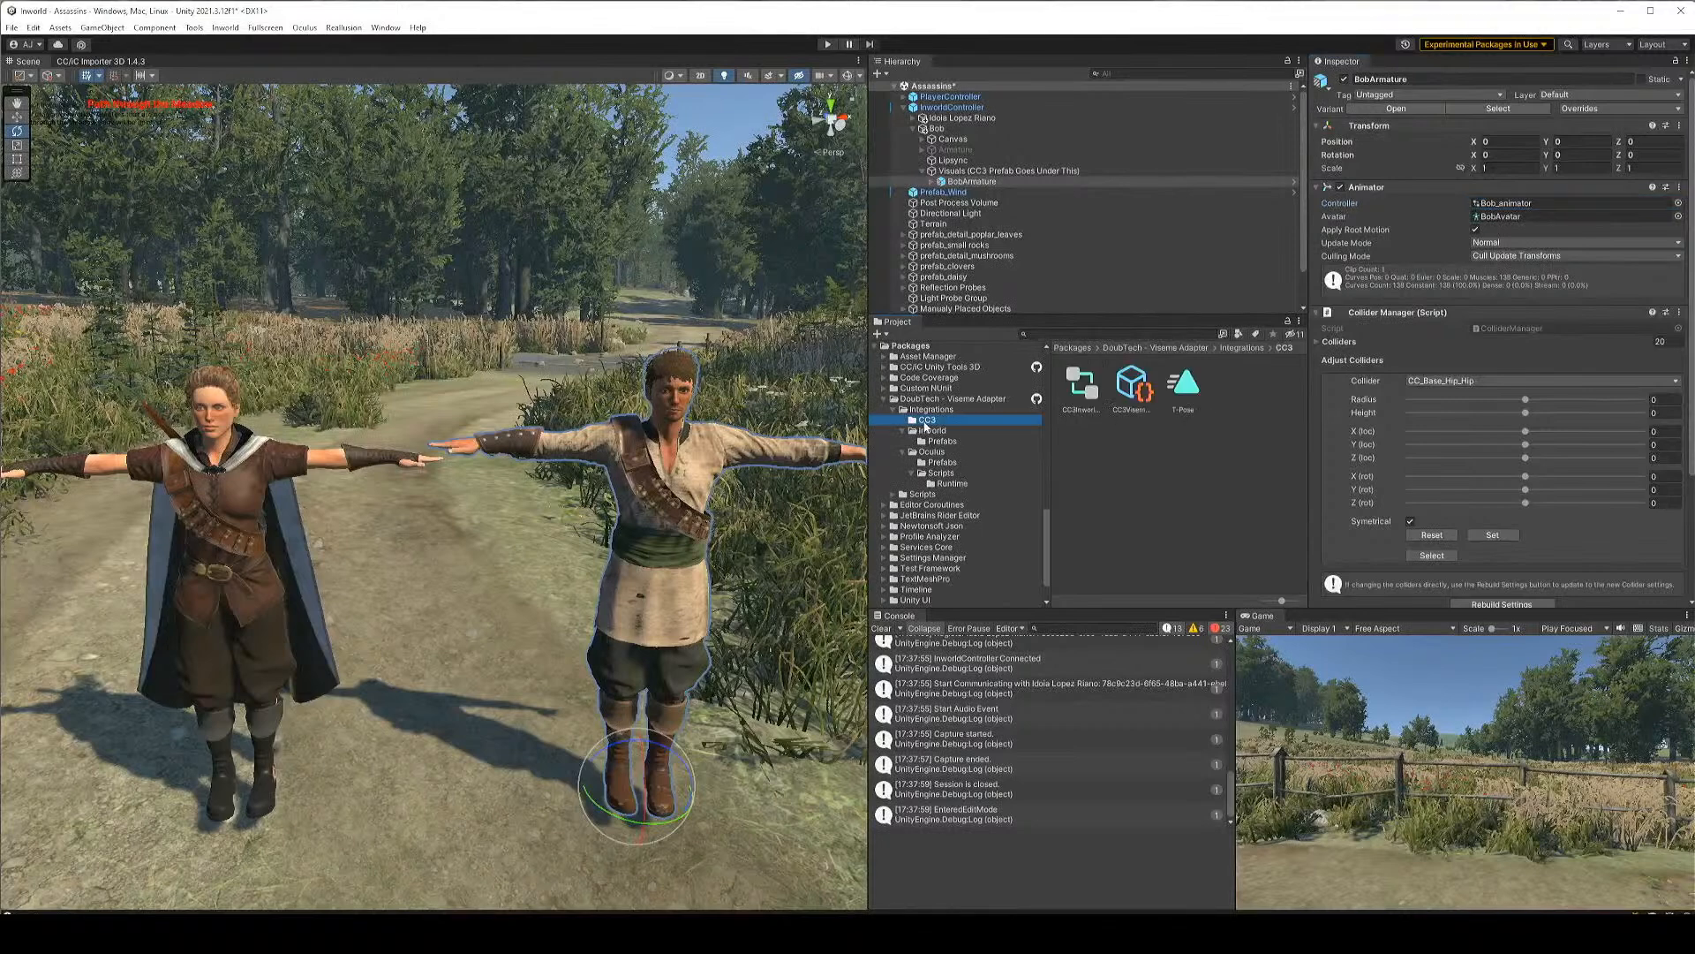
drag(1082, 387, 1575, 205)
click(827, 44)
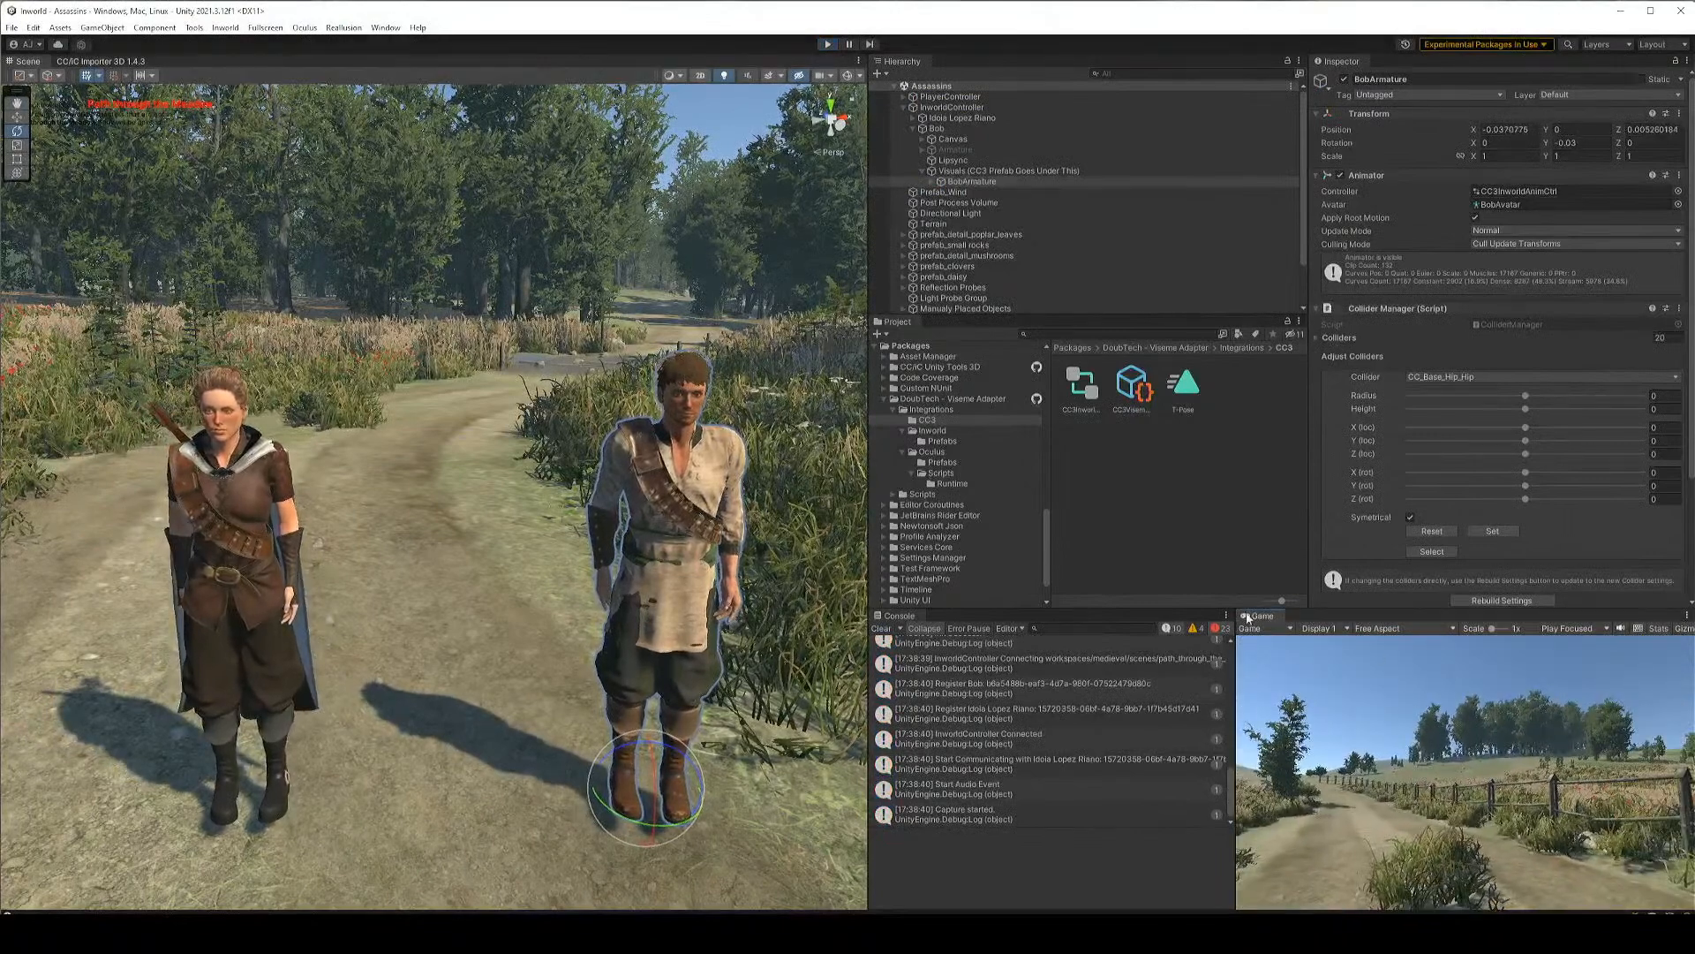
key(ctrl+p)
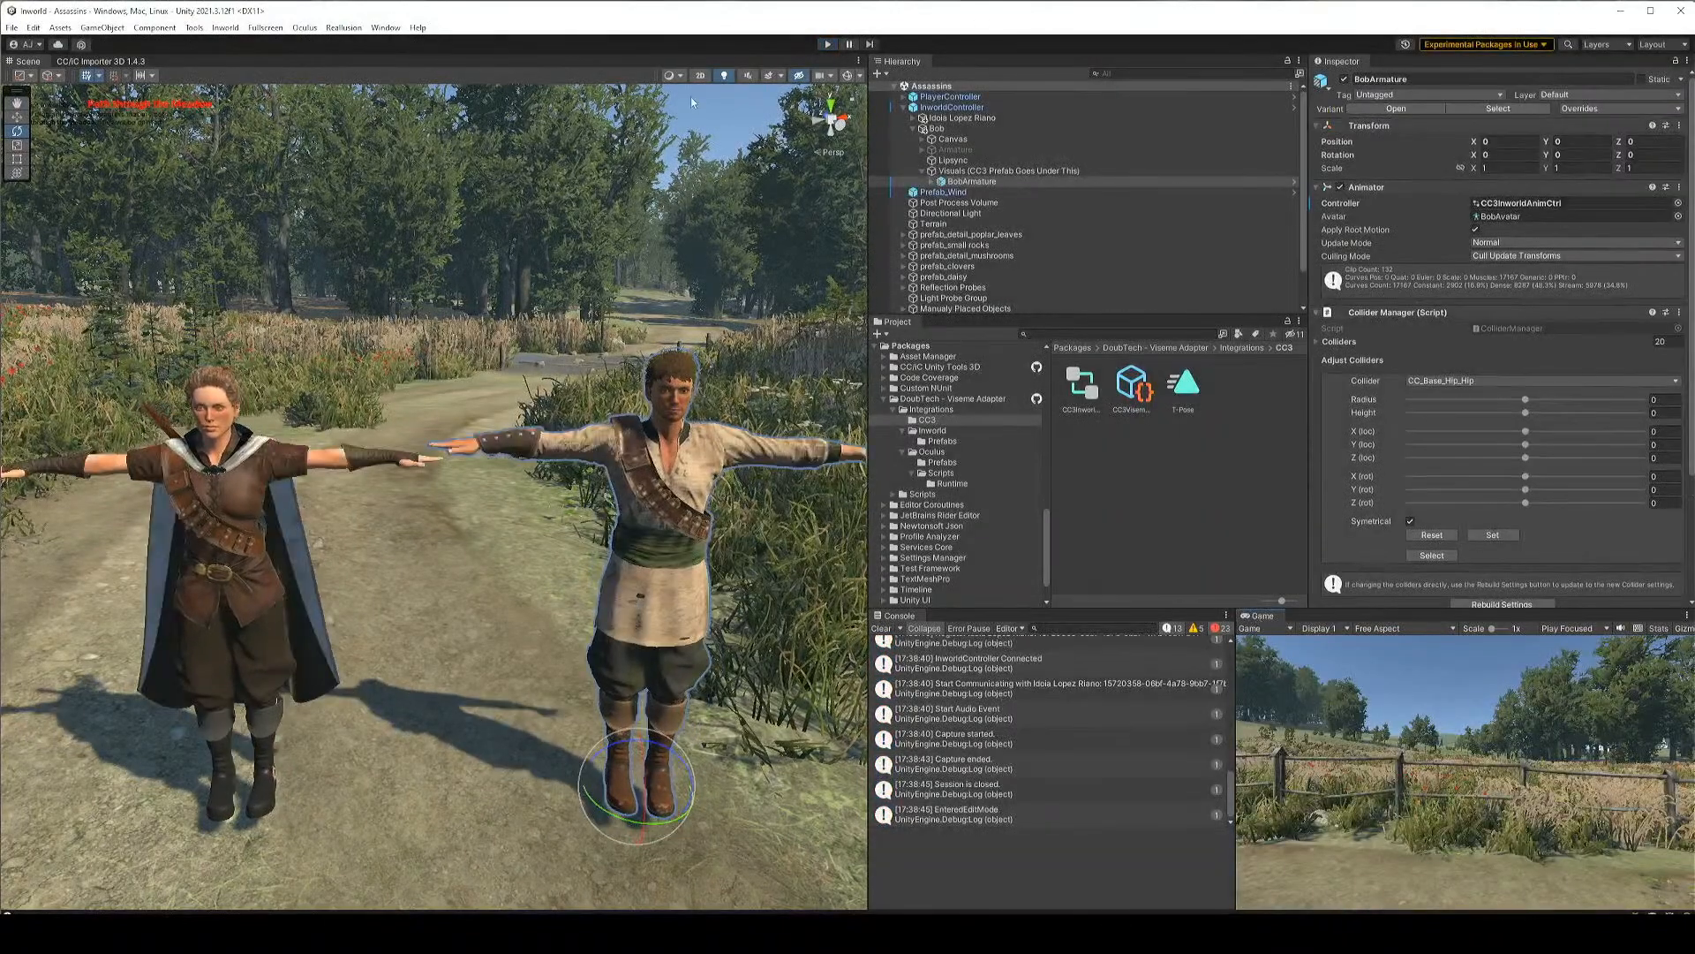
Set the Game view to Play Maximized, run the scene to converse with both characters, and stop it
click(1570, 627)
click(1587, 658)
key(ctrl+p)
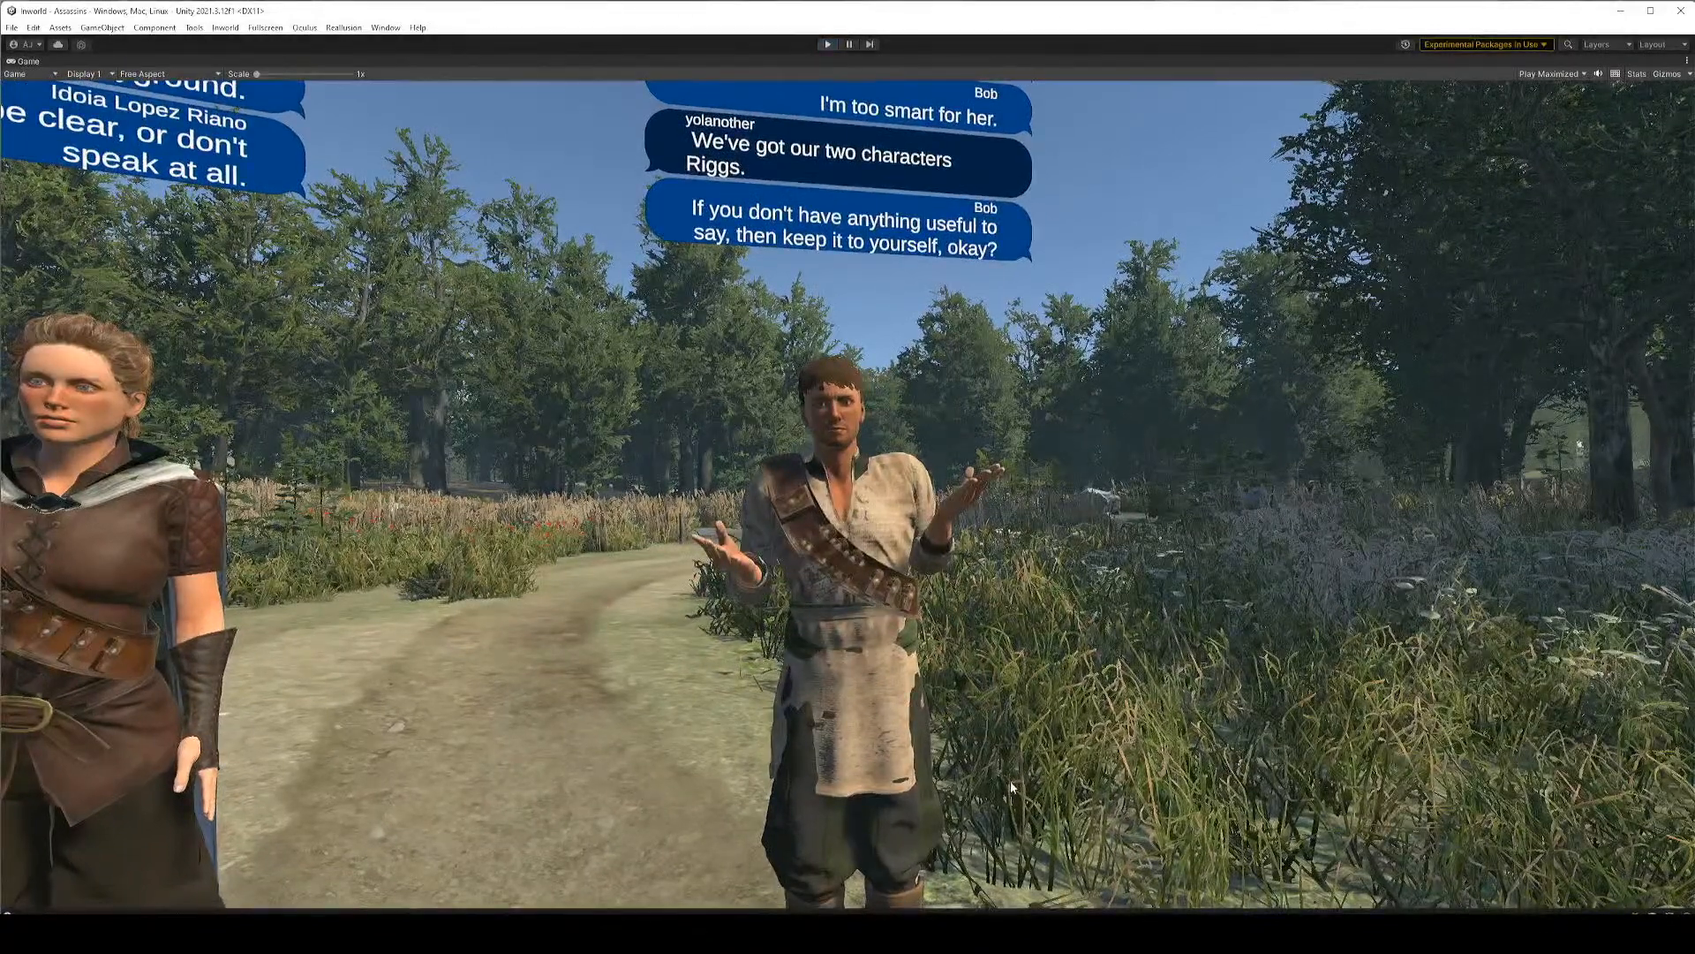
key(ctrl+p)
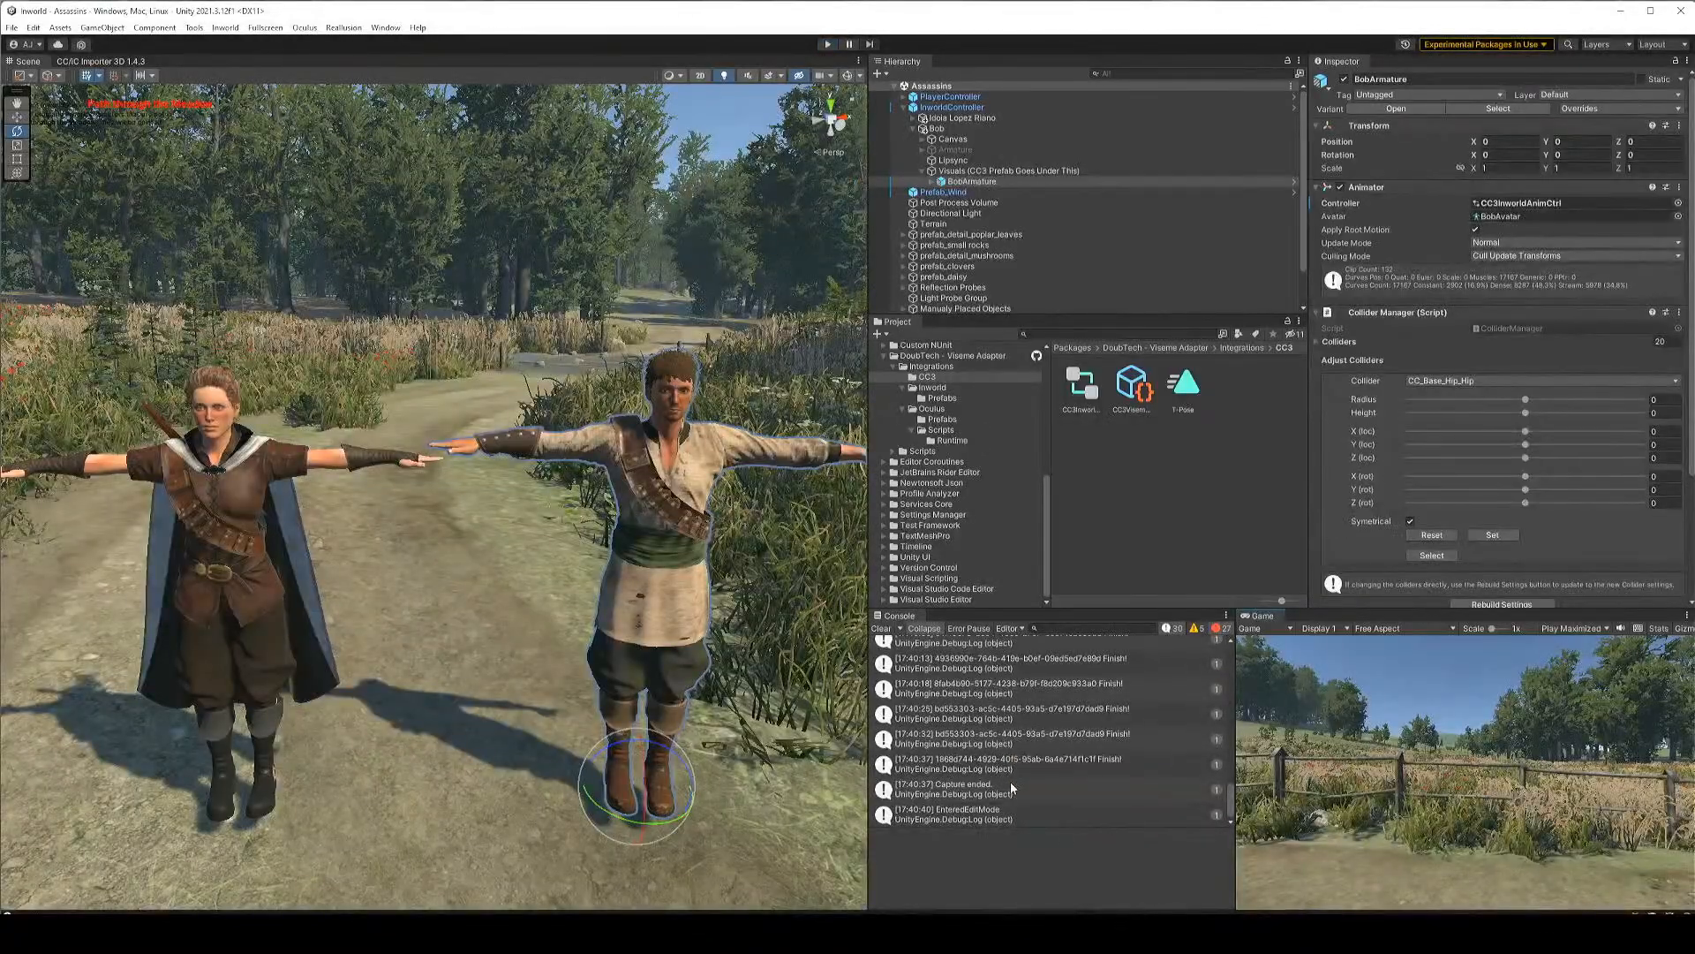